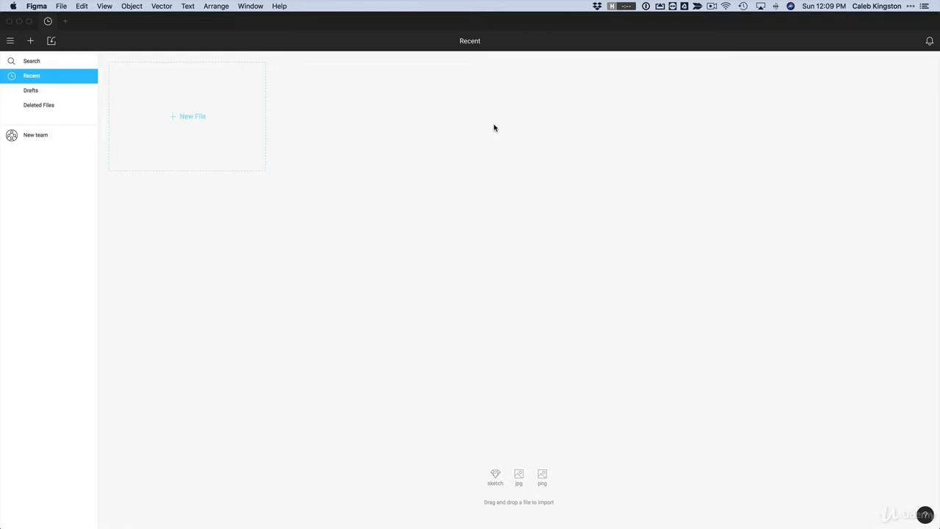
Start a new team from the file browser sidebar to reach the team-naming page
click(34, 136)
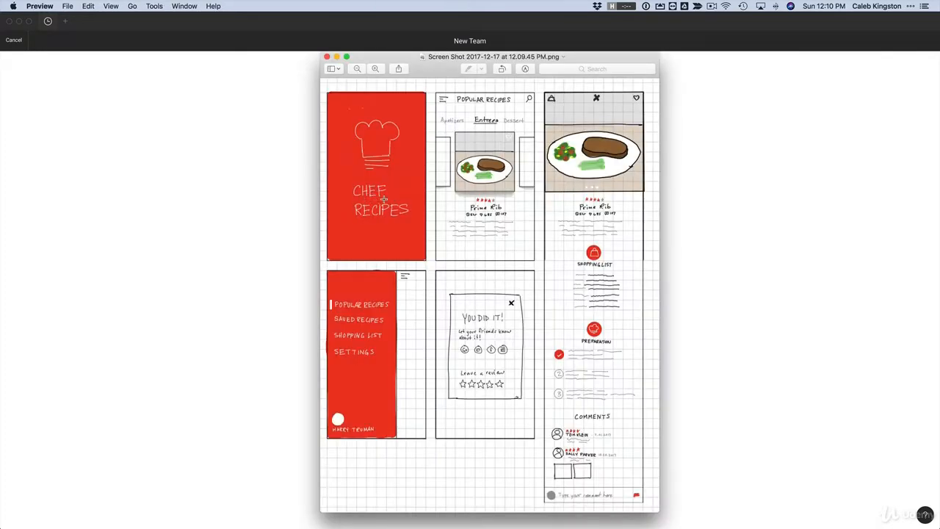
Name the new team 'chef team' and put it on the free Starter plan
click(707, 233)
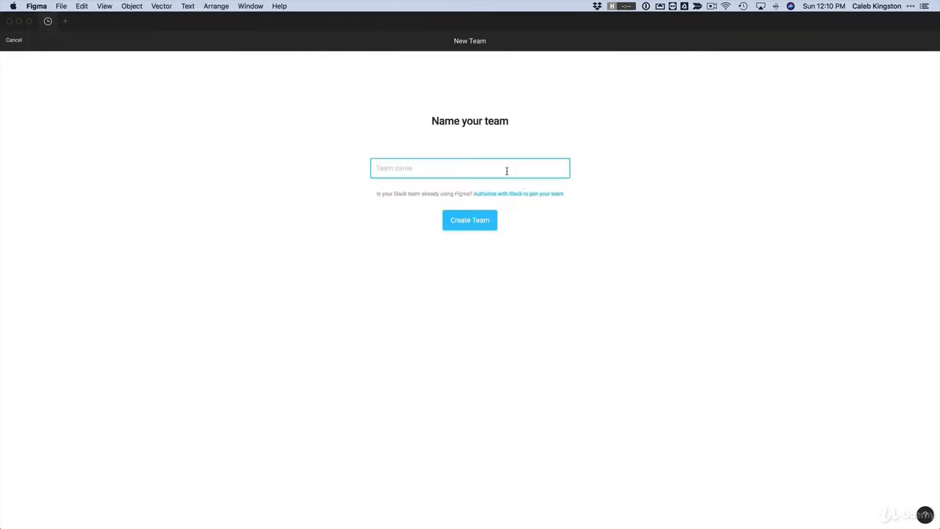
text(chef team)
key(Return)
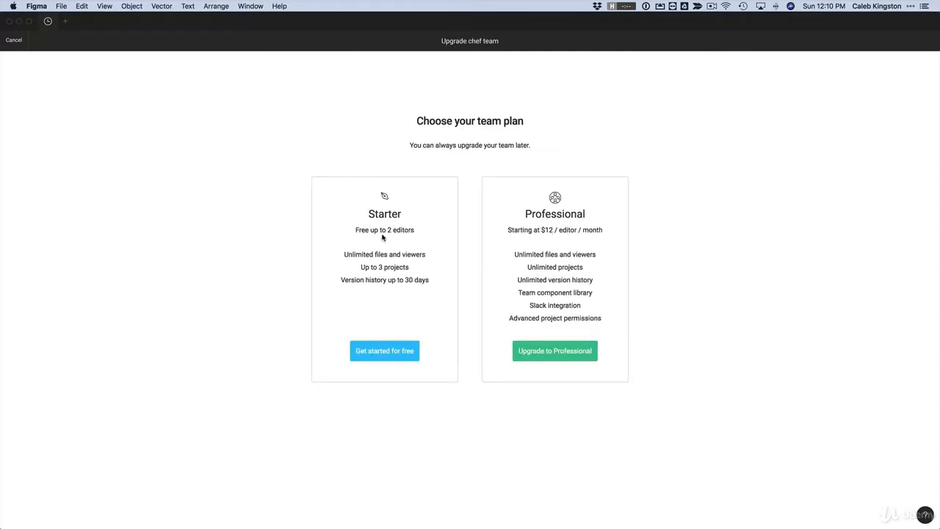
click(376, 352)
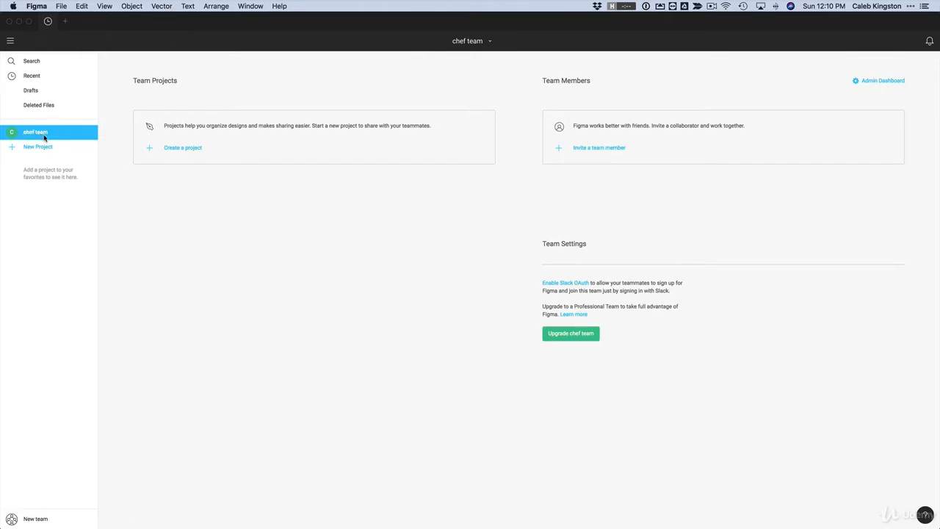
Create a project named 'Chef Recipe Project' that everyone at chef team can edit
click(178, 149)
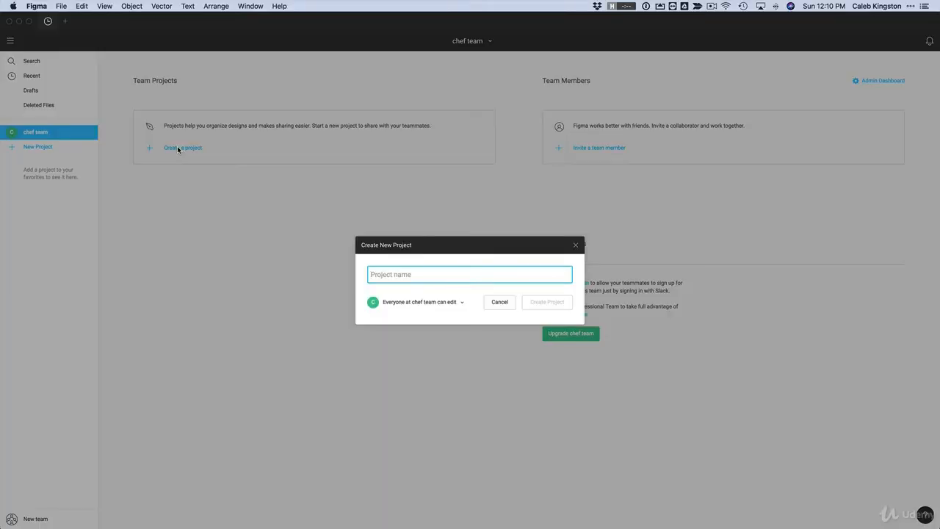
text(Chef)
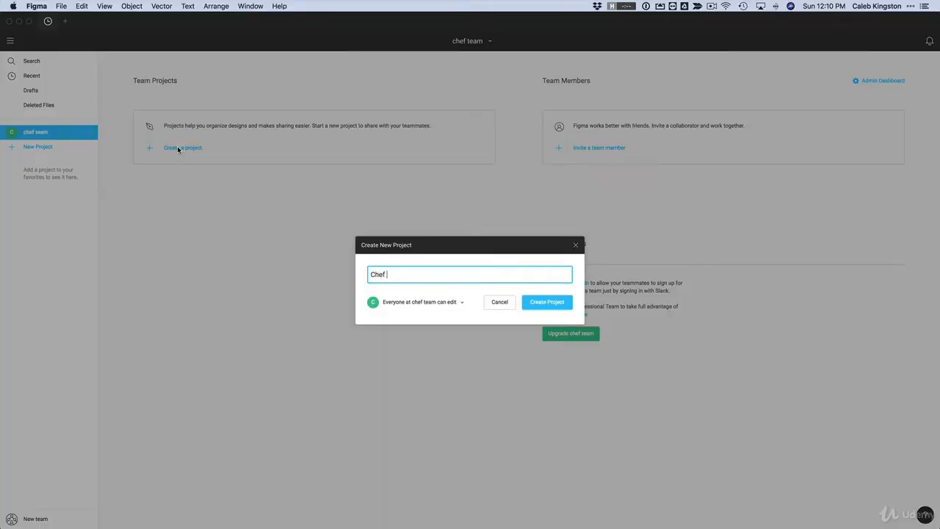
text( Refi)
key(BackSpace)
key(BackSpace)
text(cipe)
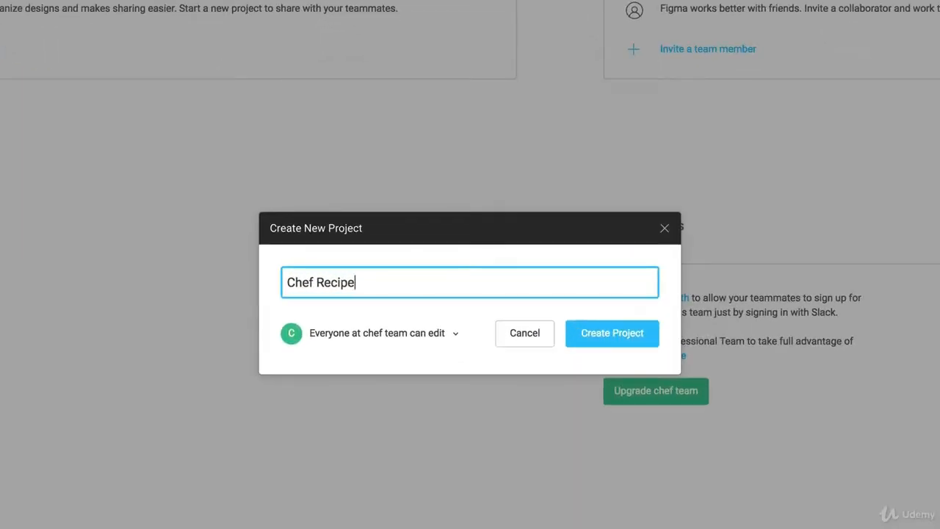
text( Project)
click(422, 336)
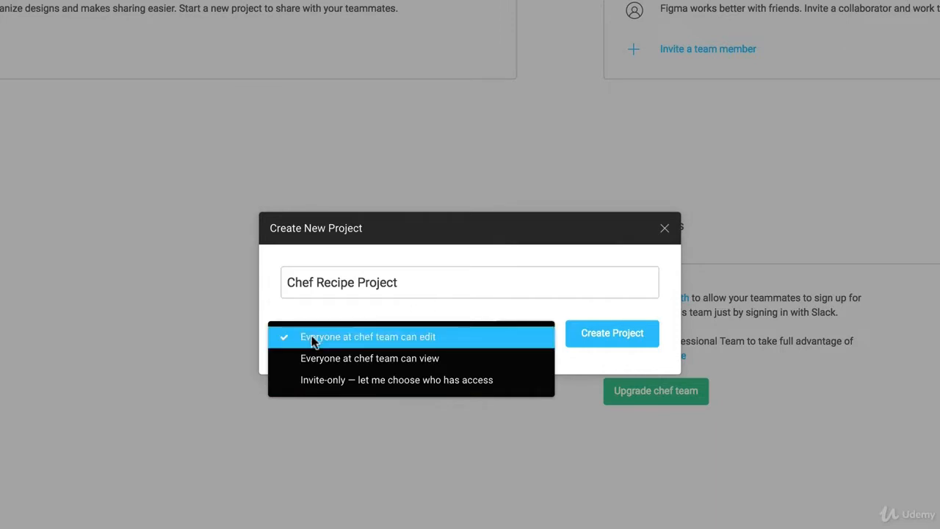
click(374, 318)
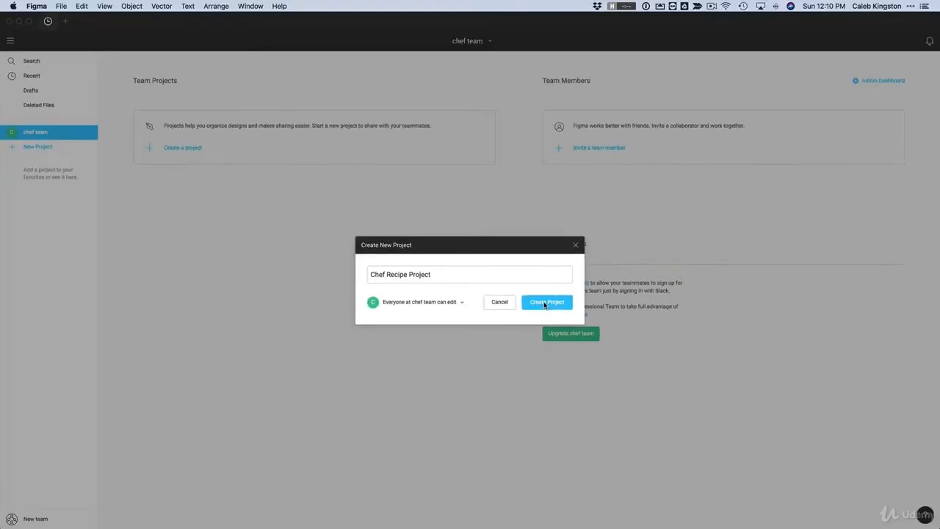
click(545, 303)
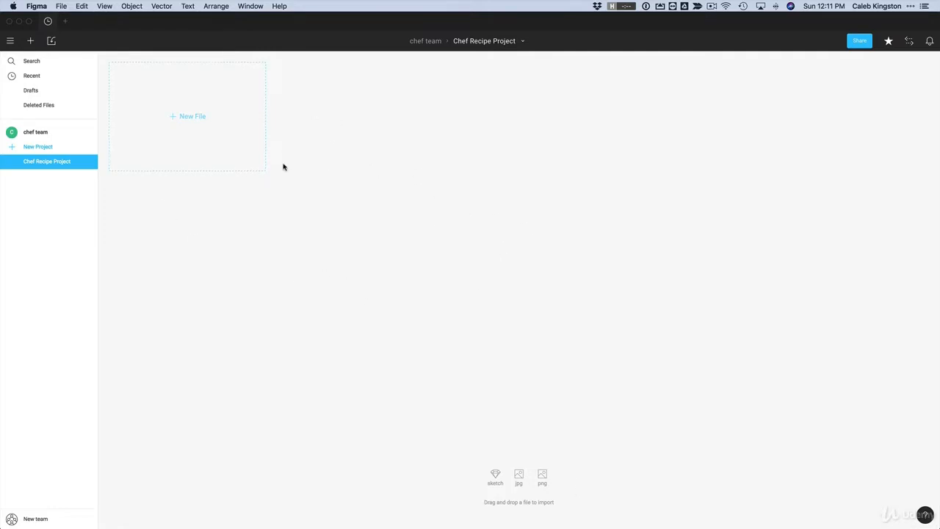
Add a new design file, rename it chef_recipe_app, and go back to the file list
click(193, 117)
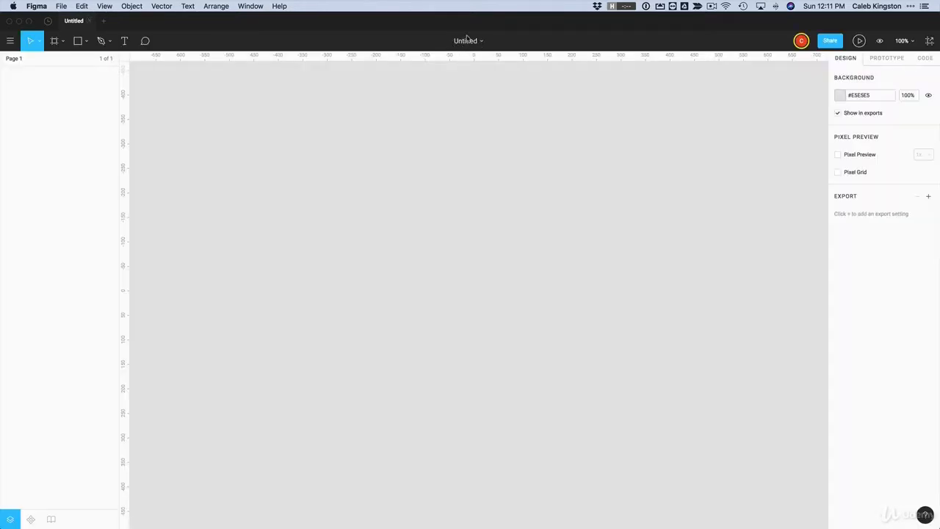
double_click(464, 40)
text(chef_recipe_app)
key(Return)
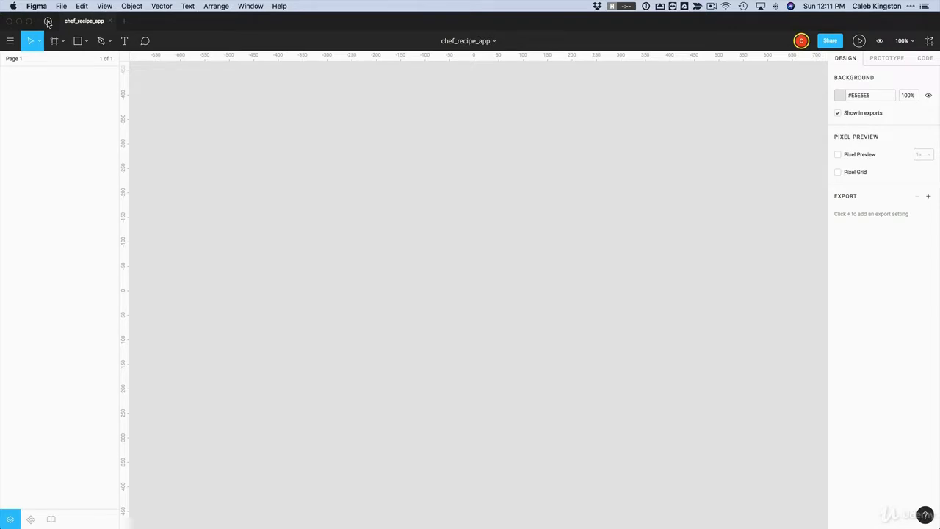
click(48, 22)
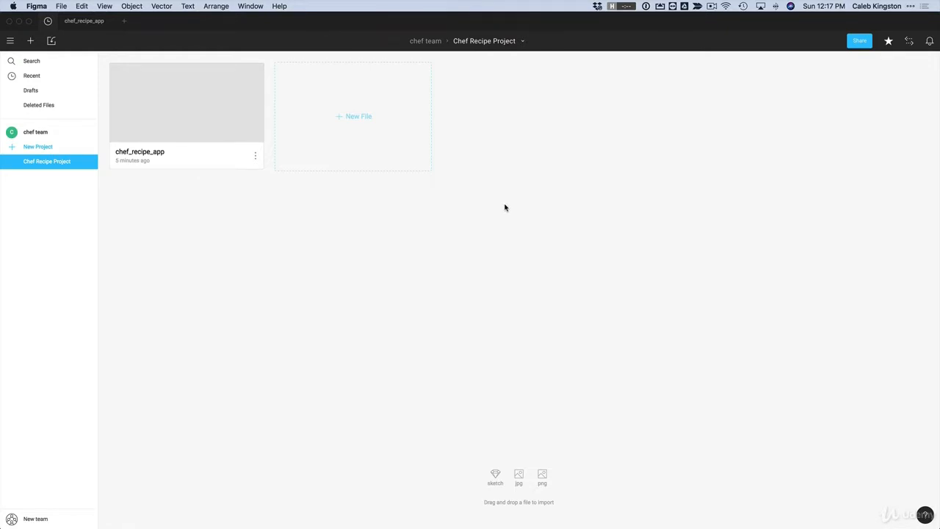
Import recipe-app-template.sketch from disk into Chef Recipe Project
click(52, 42)
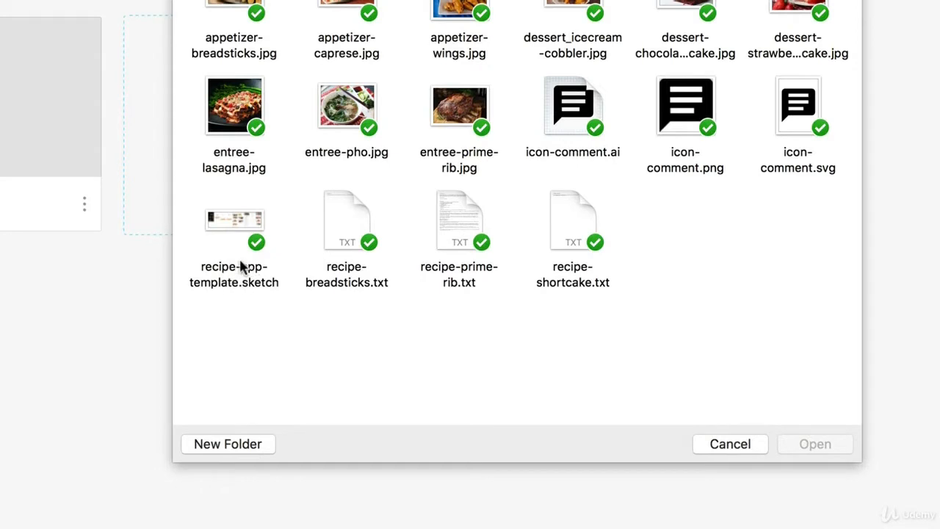
click(227, 222)
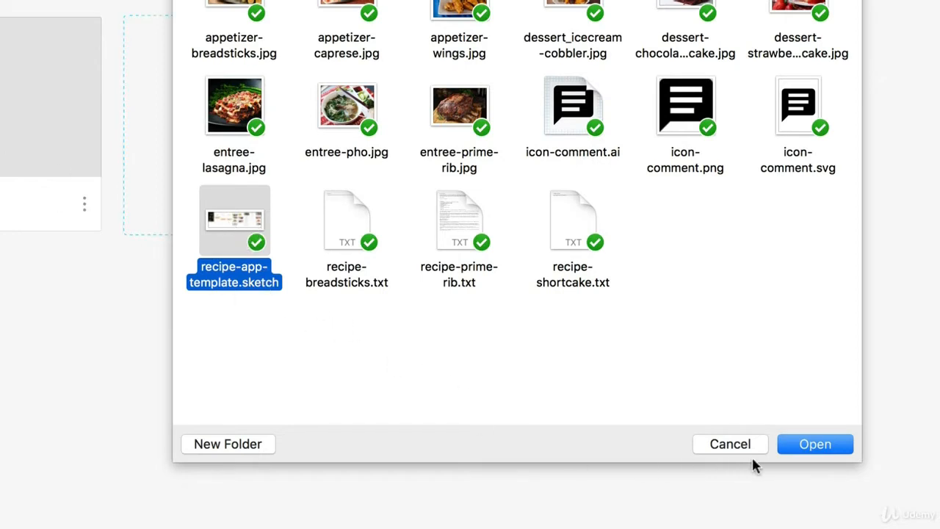
click(831, 450)
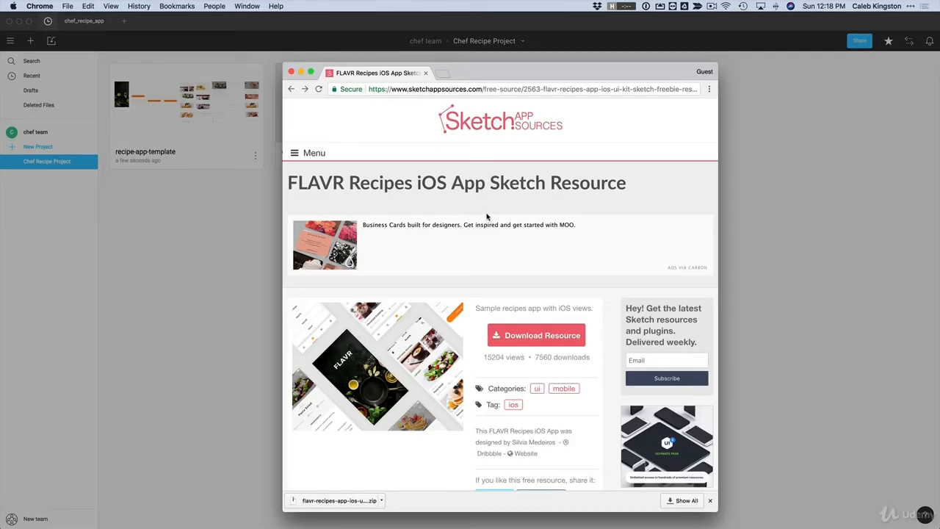
Scroll through the FLAVR Recipes iOS App resource page to its Download Resource link
scroll(507, 190, down, 2)
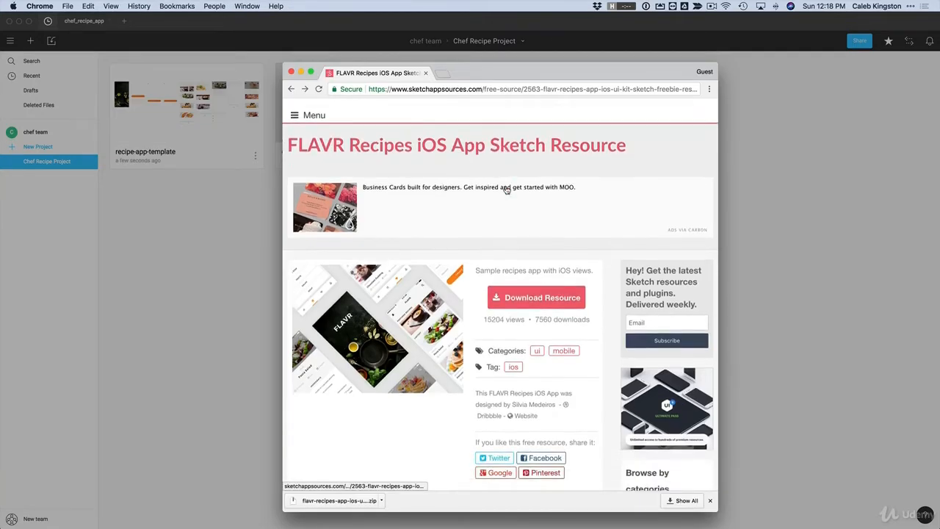
scroll(506, 190, down, 5)
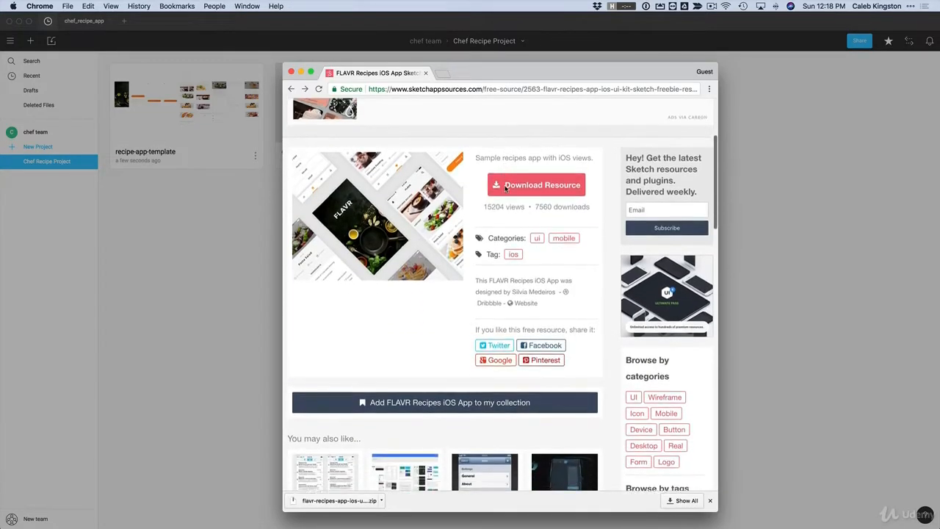
scroll(505, 189, down, 1)
scroll(505, 189, down, 3)
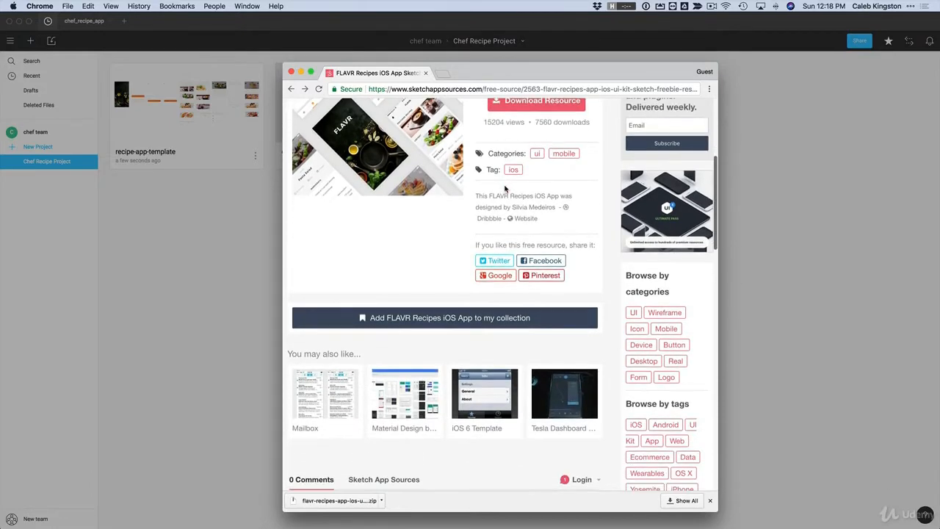
scroll(404, 389, down, 3)
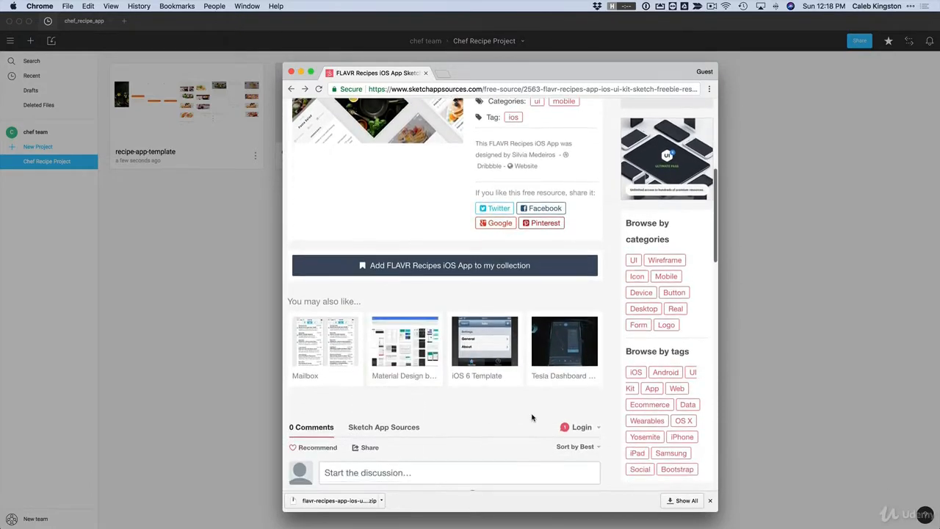
scroll(564, 360, down, 1)
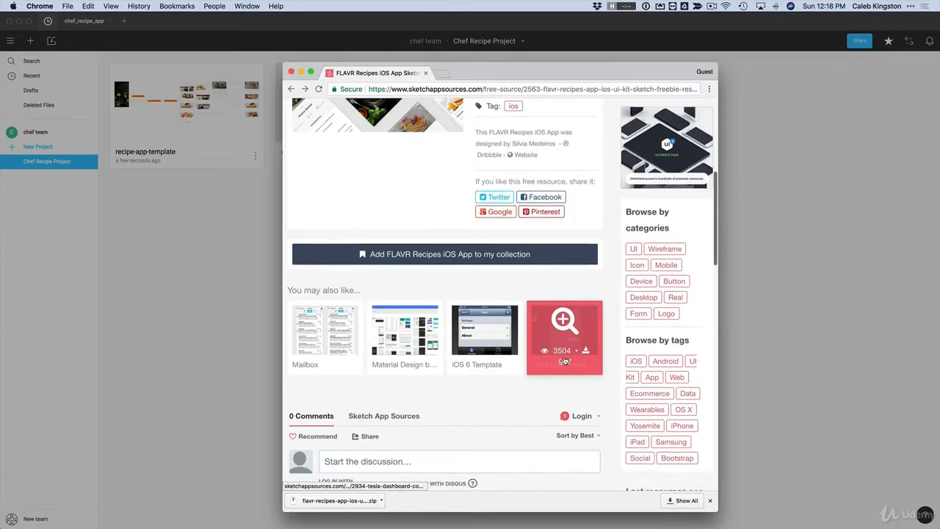
scroll(564, 360, down, 1)
scroll(565, 360, up, 3)
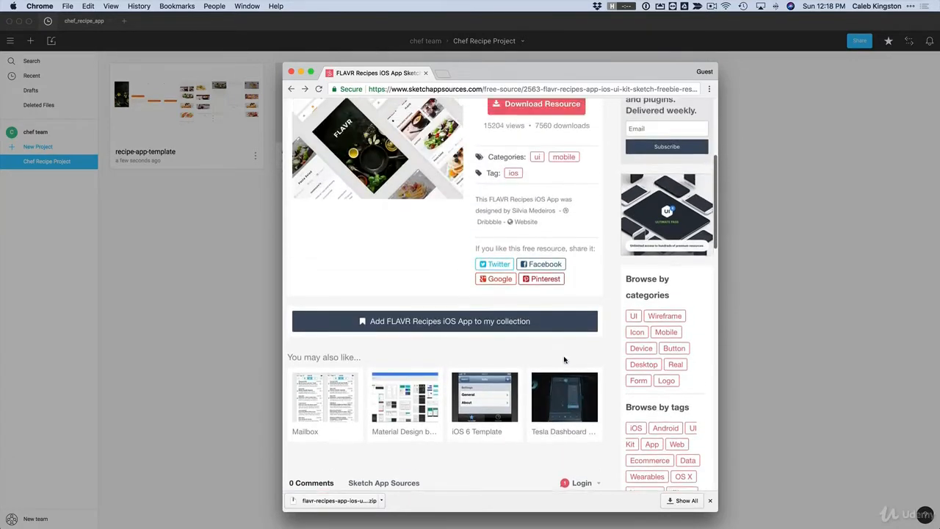
scroll(564, 360, up, 4)
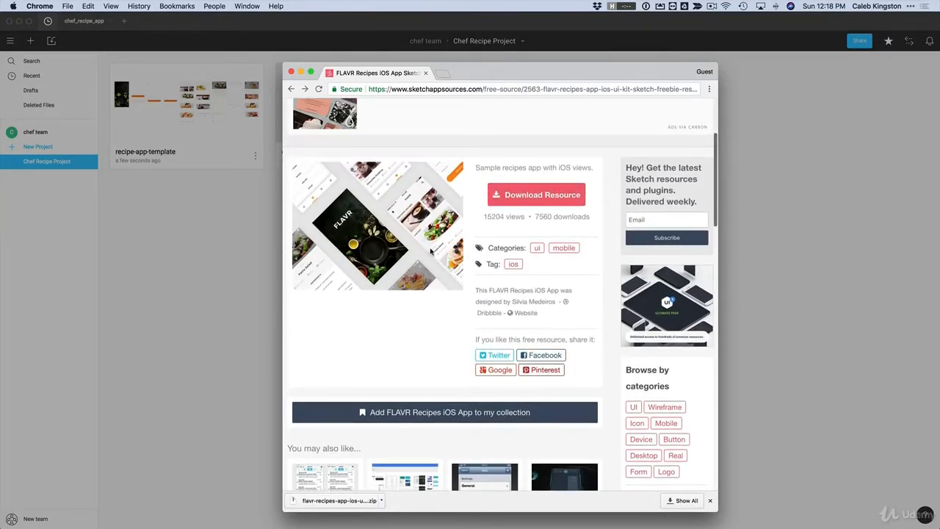
scroll(432, 252, up, 4)
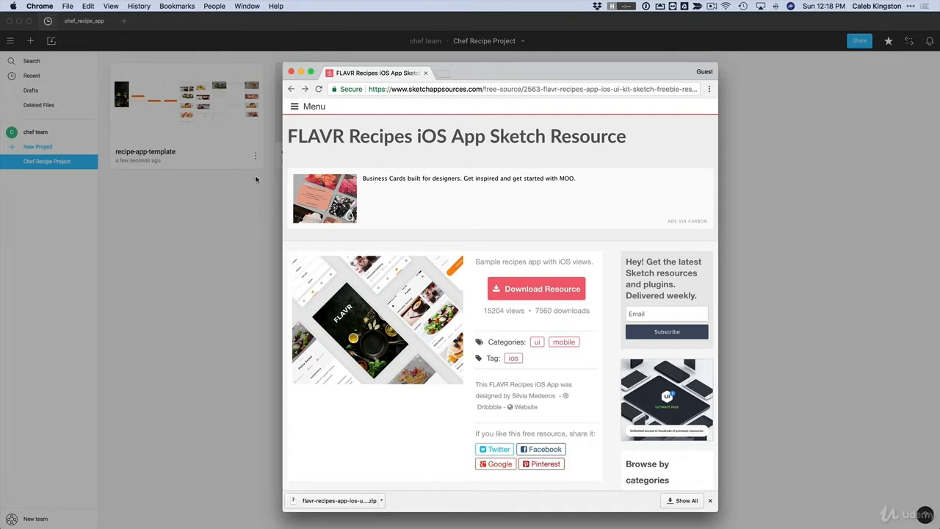
Close the successful import summary and open the recipe-app-template file
click(311, 34)
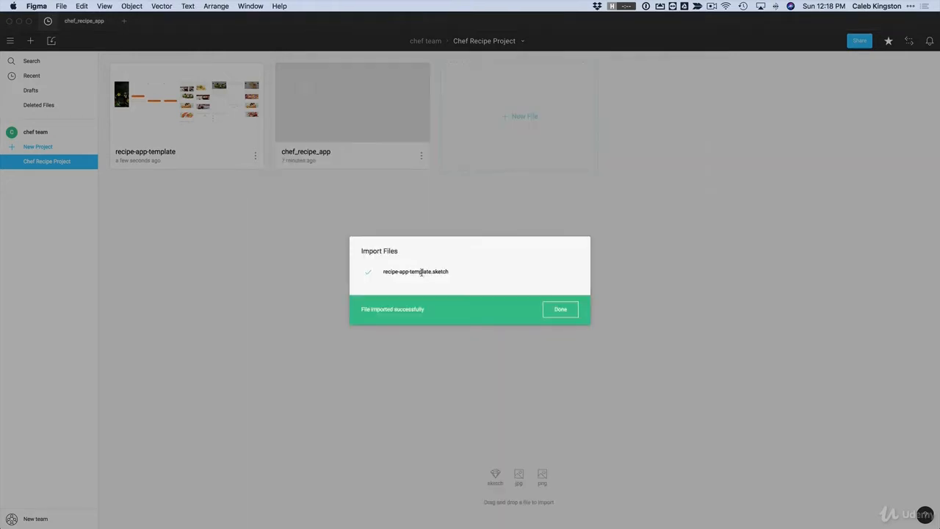
click(560, 314)
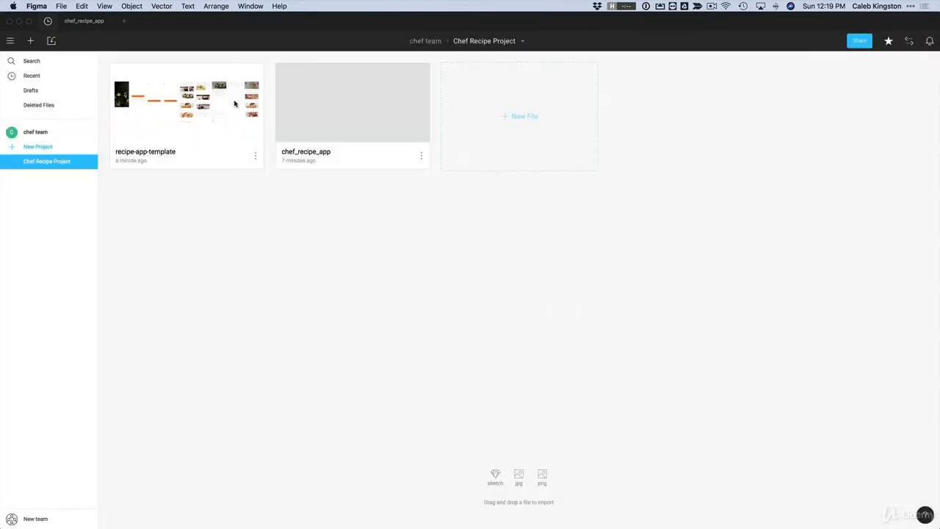
click(192, 107)
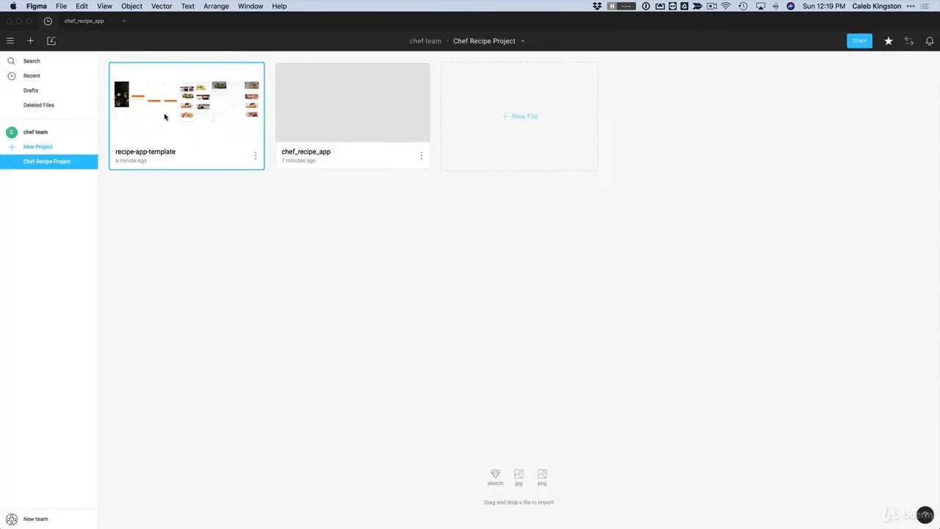
double_click(164, 116)
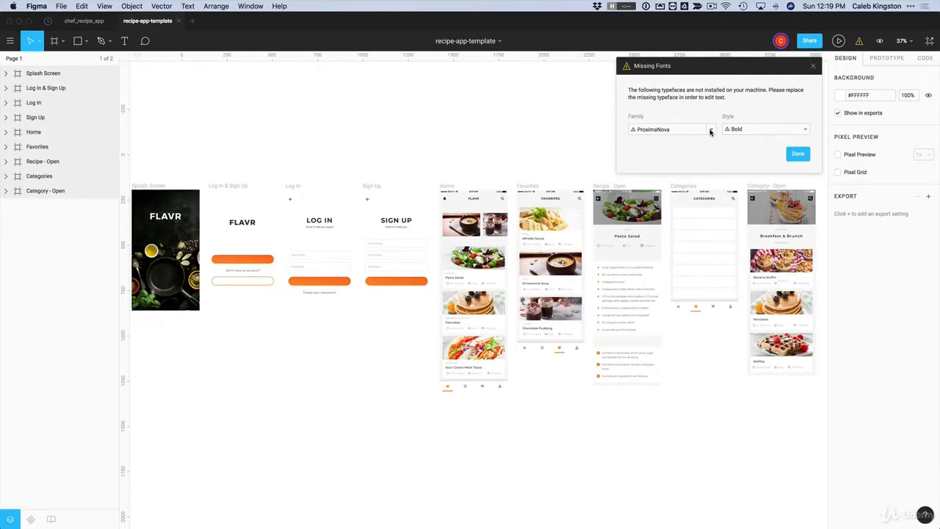
Check the ProximaNova replacement list, keep the font unchanged, and close the missing-fonts warning
click(710, 130)
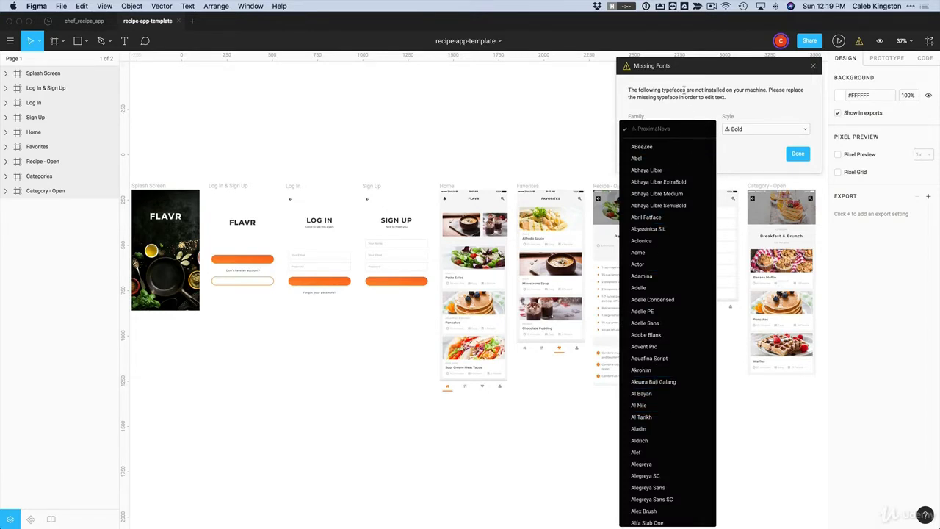
click(681, 110)
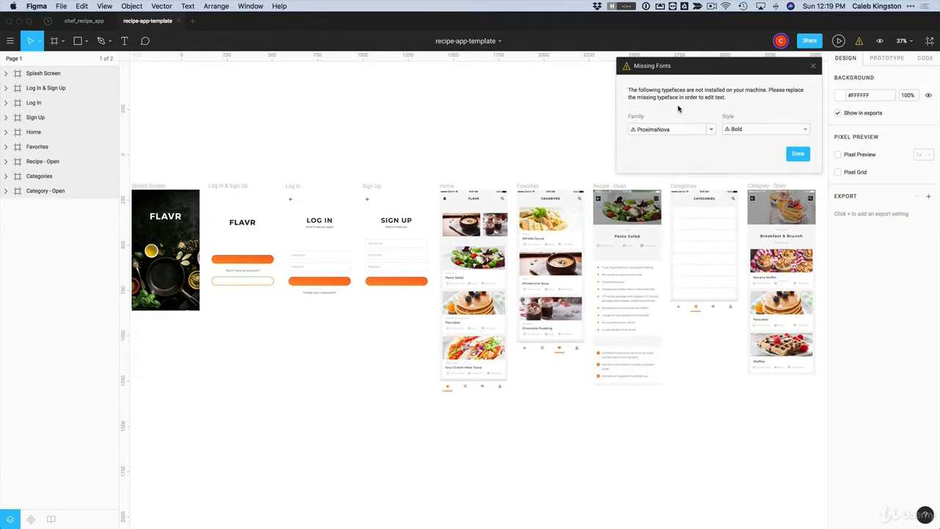
click(797, 155)
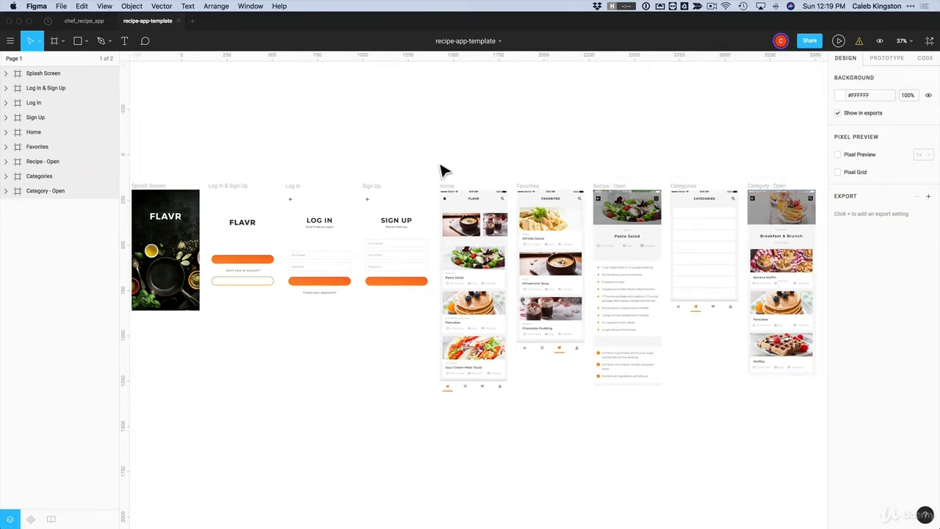
click(106, 59)
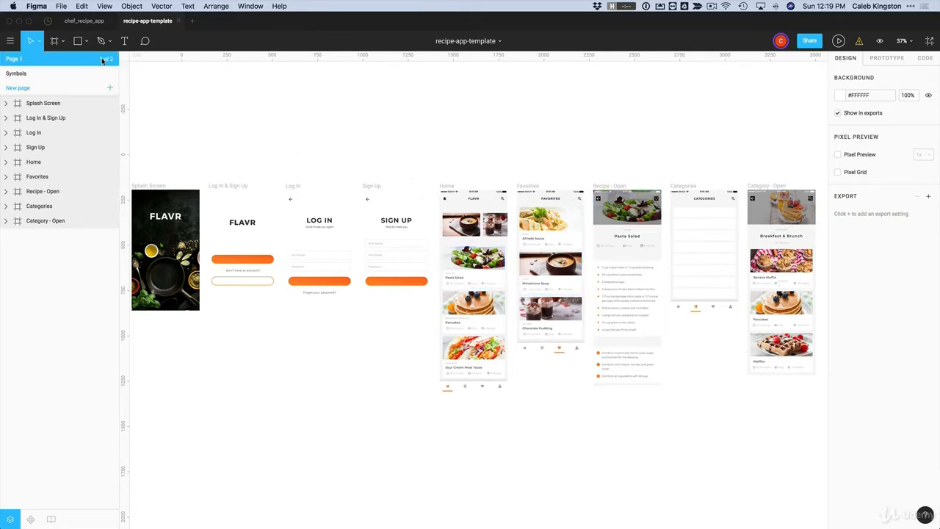
click(16, 74)
click(18, 61)
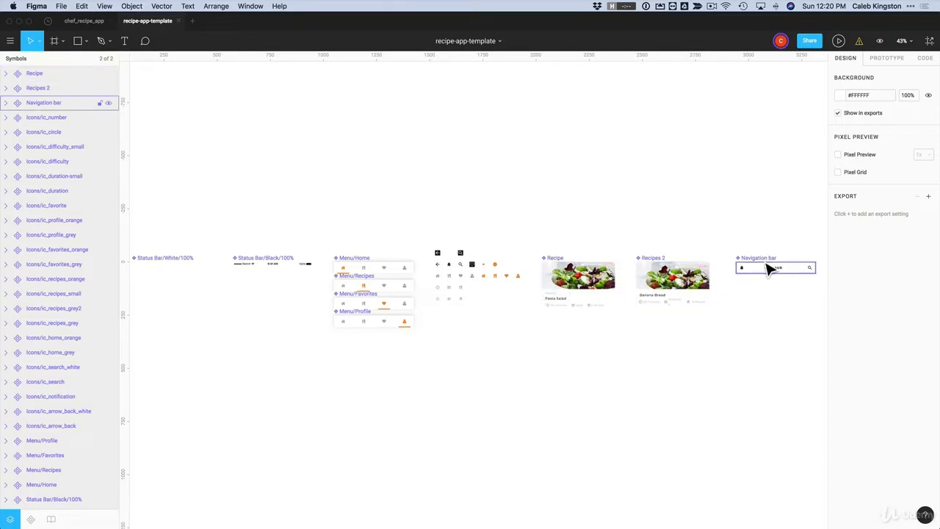
click(14, 60)
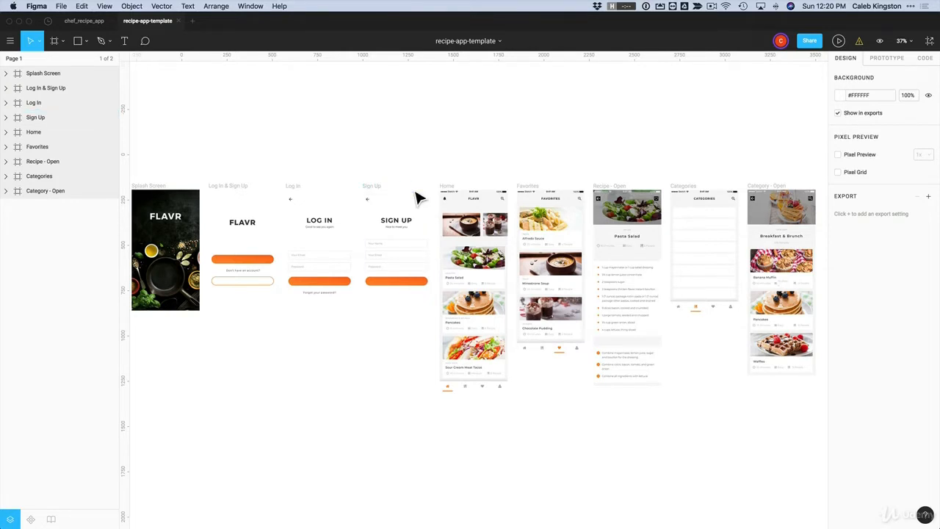
click(842, 96)
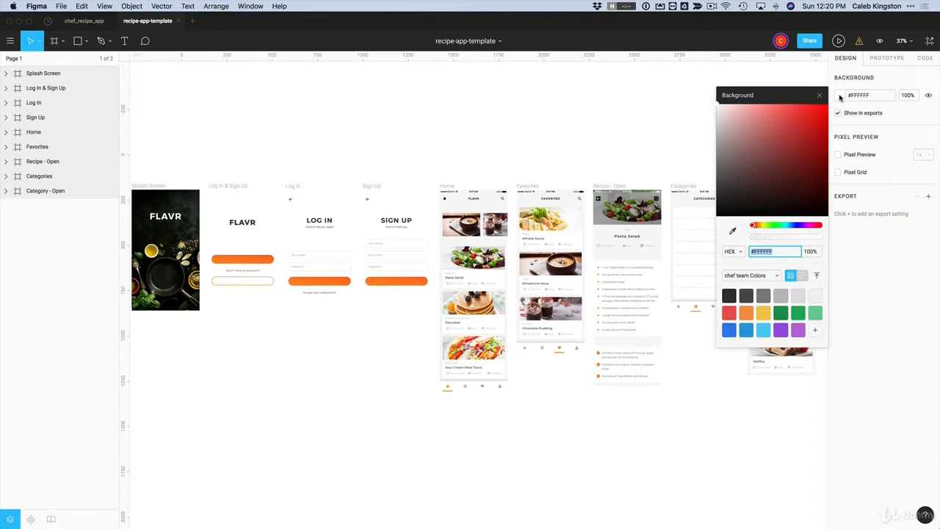
Set the Page 1 canvas background to light grey #C9C9C9
click(720, 120)
drag(717, 123, 716, 128)
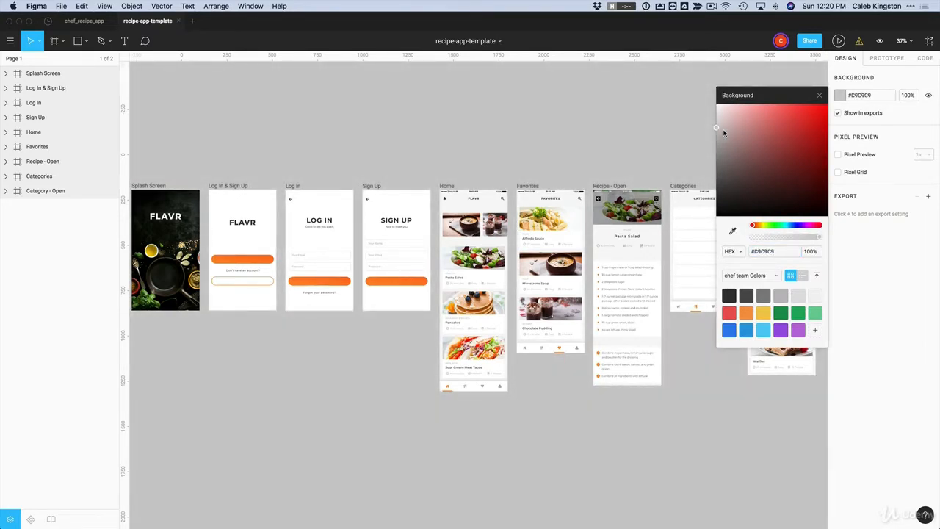
click(840, 96)
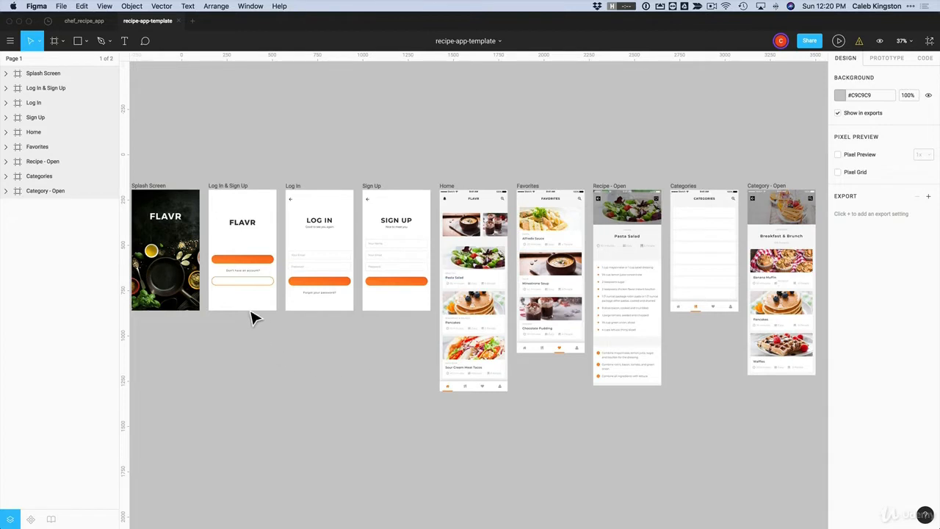
Zoom in on the Log In & Sign Up screen and scroll across the other app screens
key(z)
drag(200, 175, 307, 337)
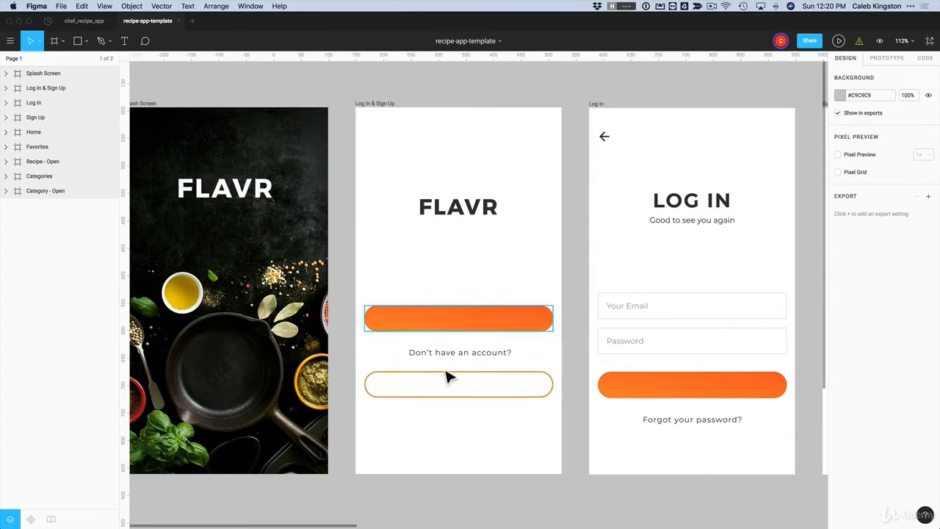
scroll(539, 389, up, 5)
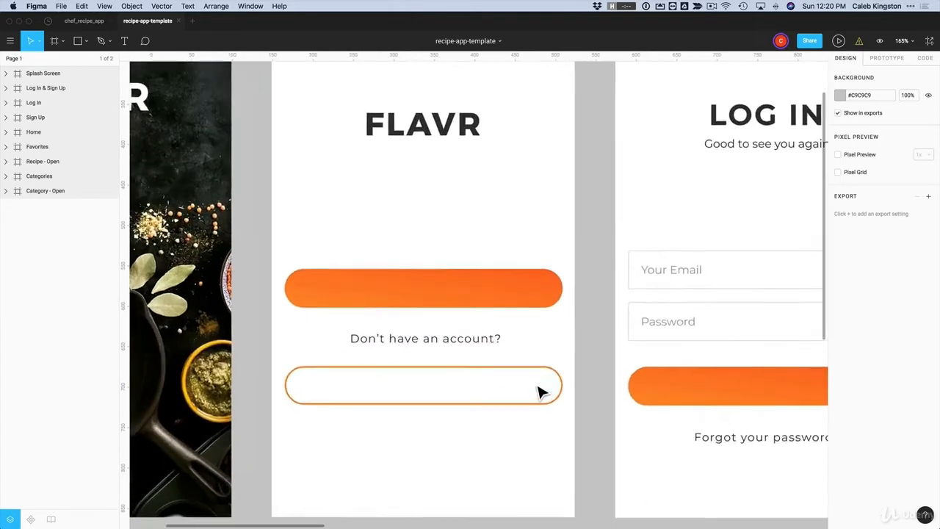
scroll(539, 391, down, 5)
scroll(540, 391, down, 3)
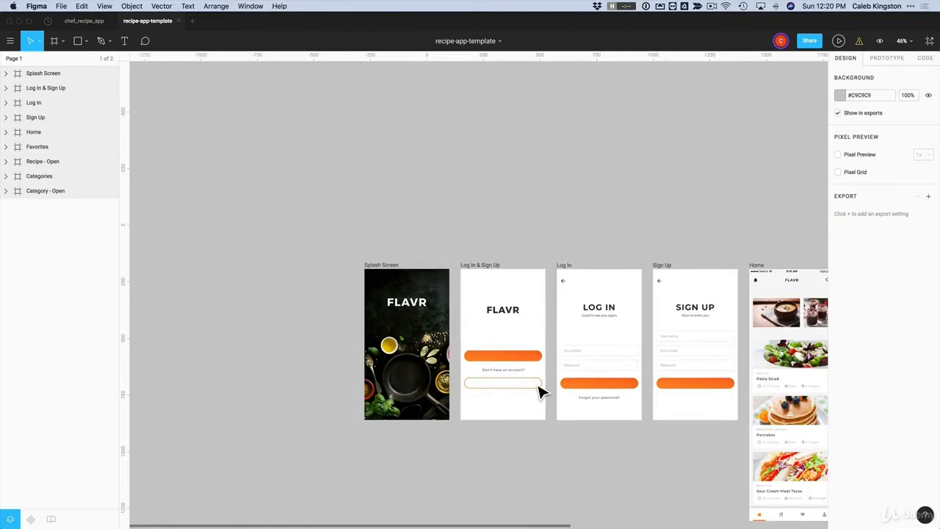
scroll(556, 372, right, 1)
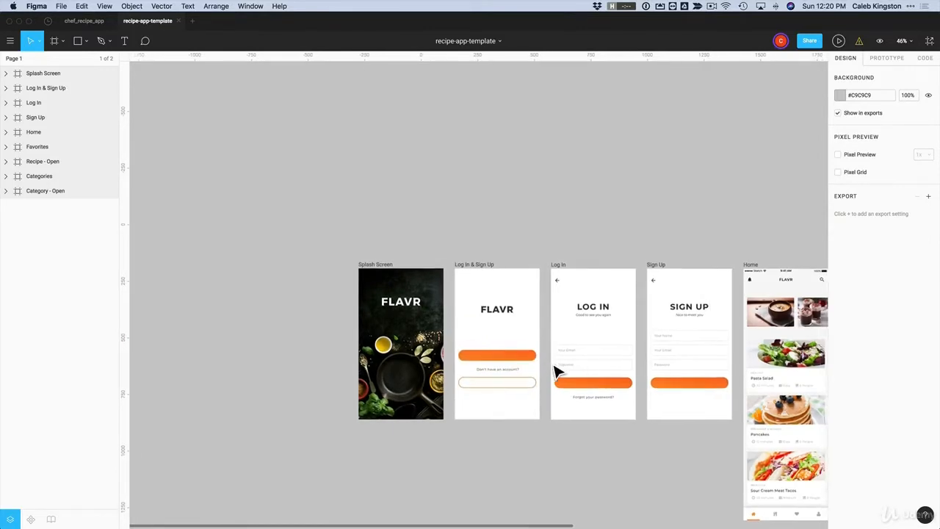
scroll(556, 373, right, 5)
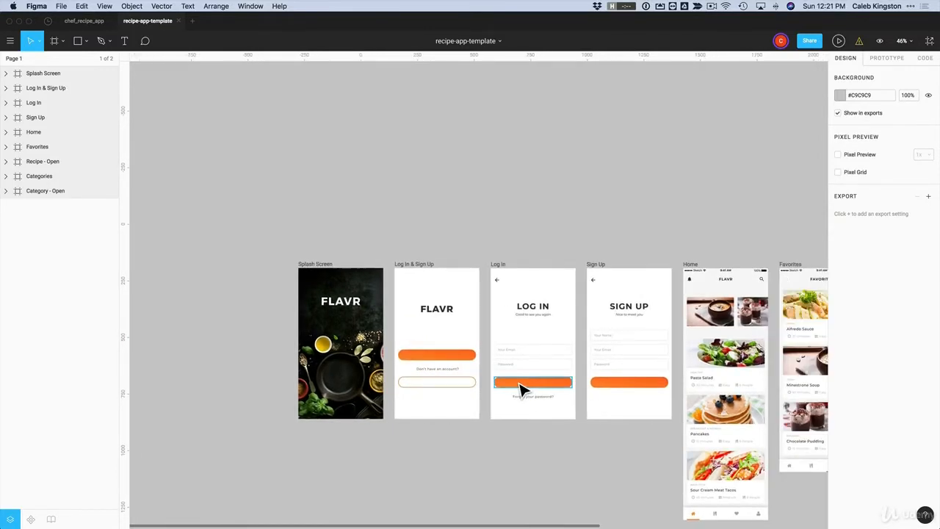
scroll(520, 388, down, 3)
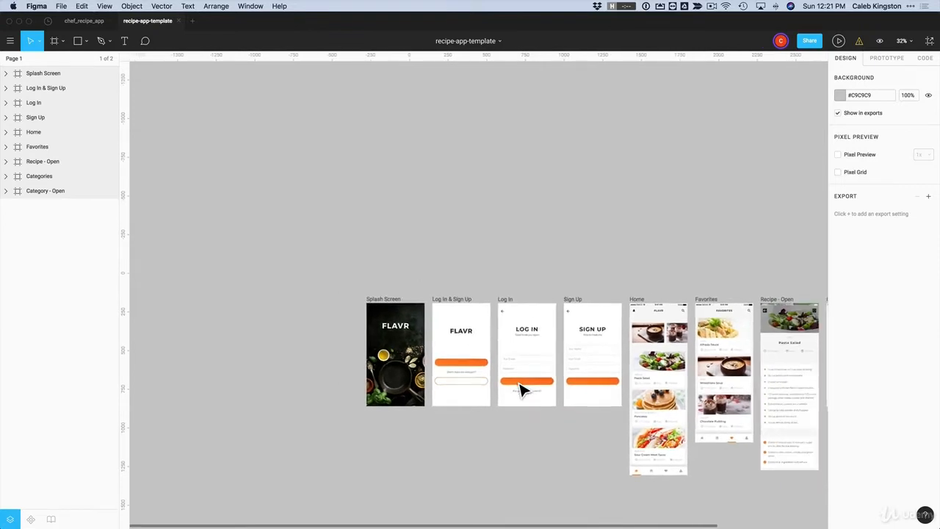
scroll(522, 388, right, 10)
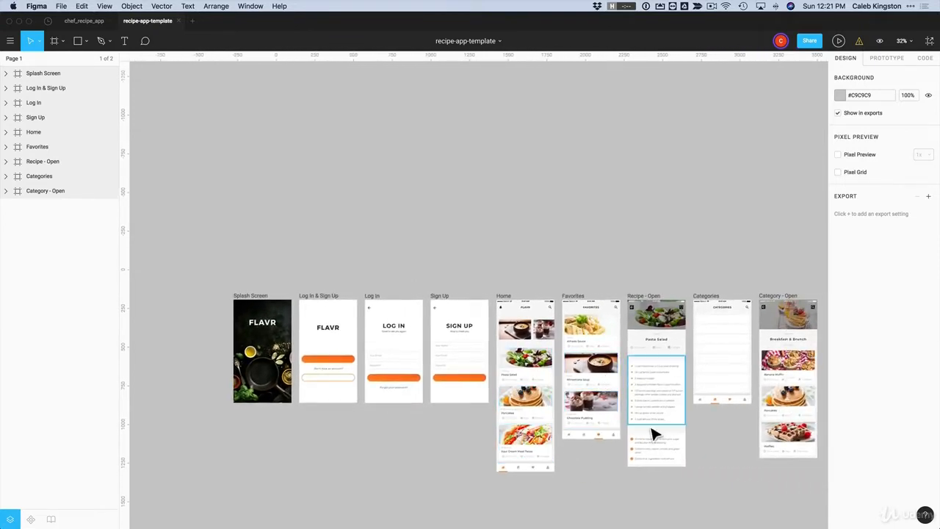
scroll(618, 246, down, 1)
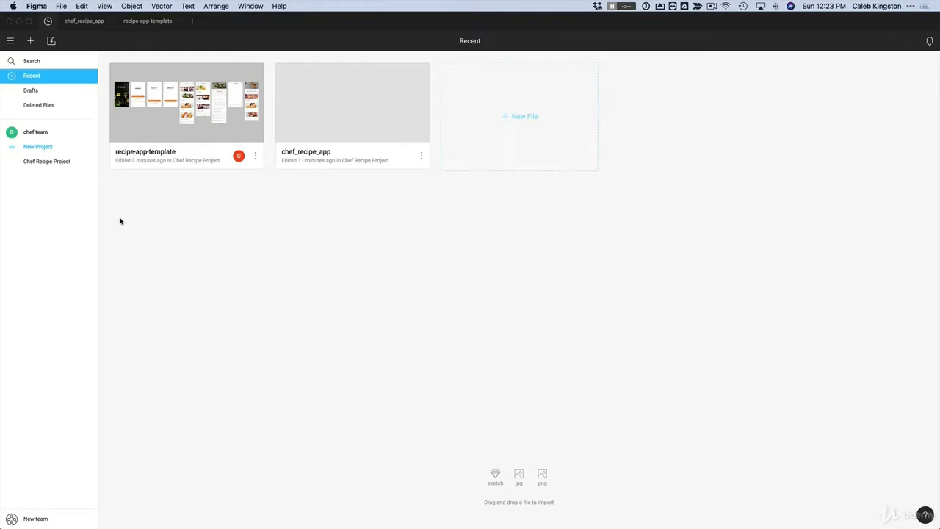
Back out of creating a new team and go to the chef team's page
click(30, 520)
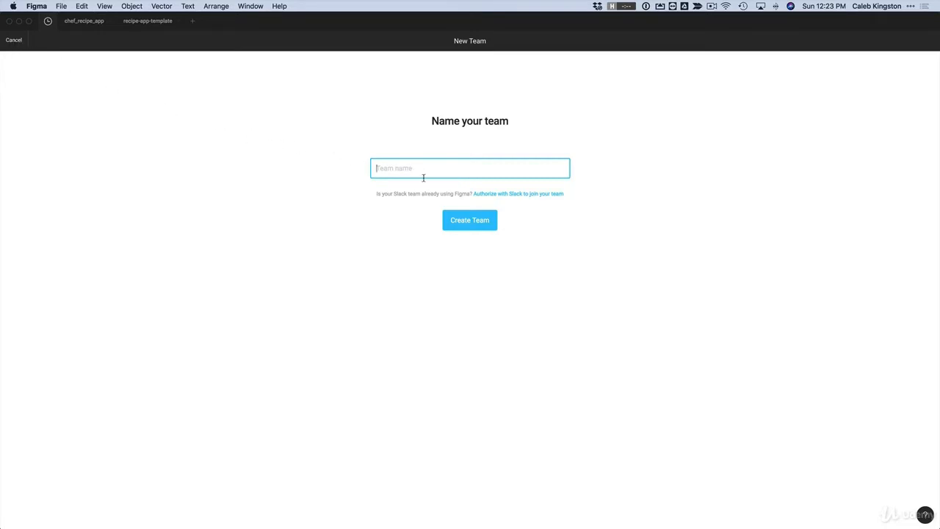
click(12, 39)
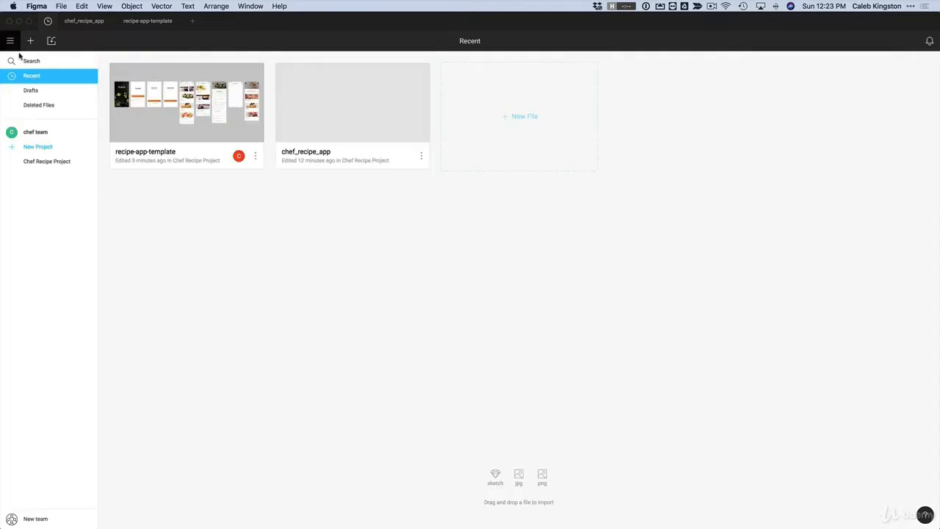
click(33, 134)
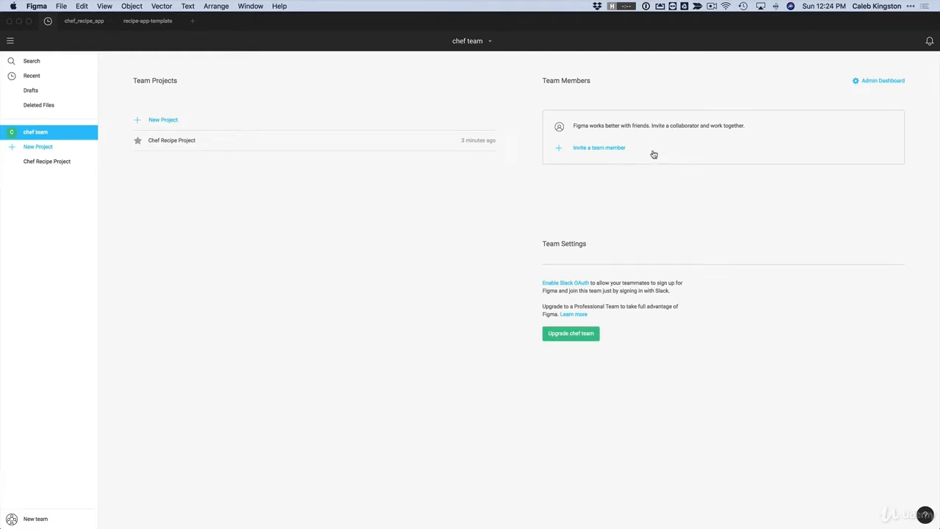
Invite the collaborator's e-mail address to chef team with admin permission
click(591, 150)
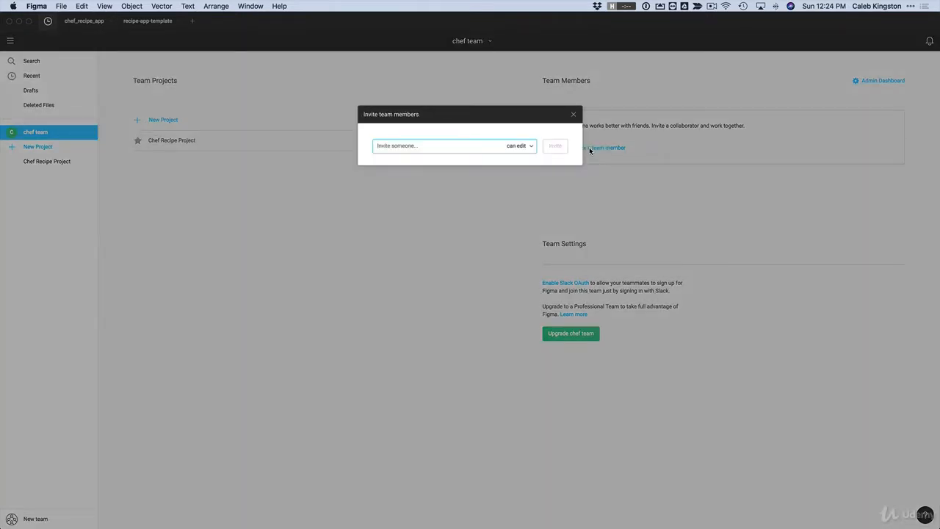
key(Return)
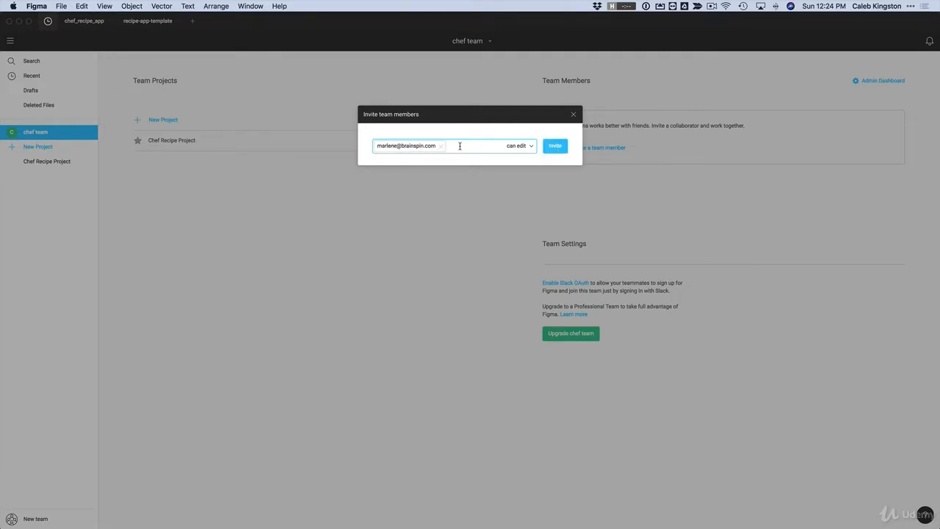
click(518, 149)
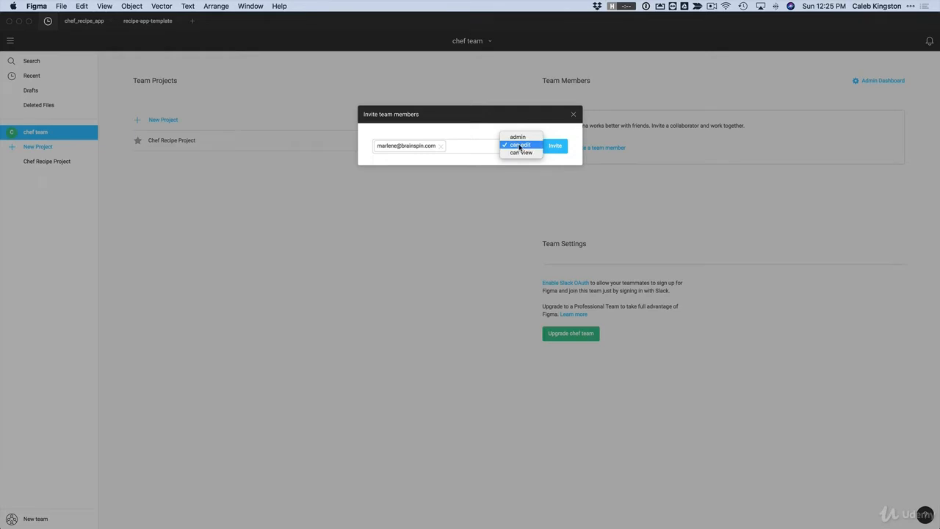
click(518, 147)
click(557, 147)
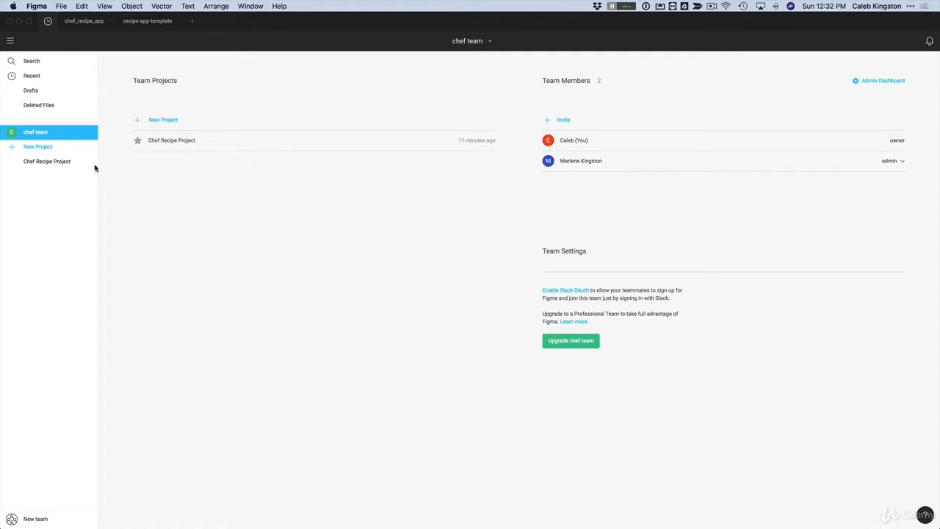
Open recipe-app-template from the Chef Recipe Project's files
click(40, 162)
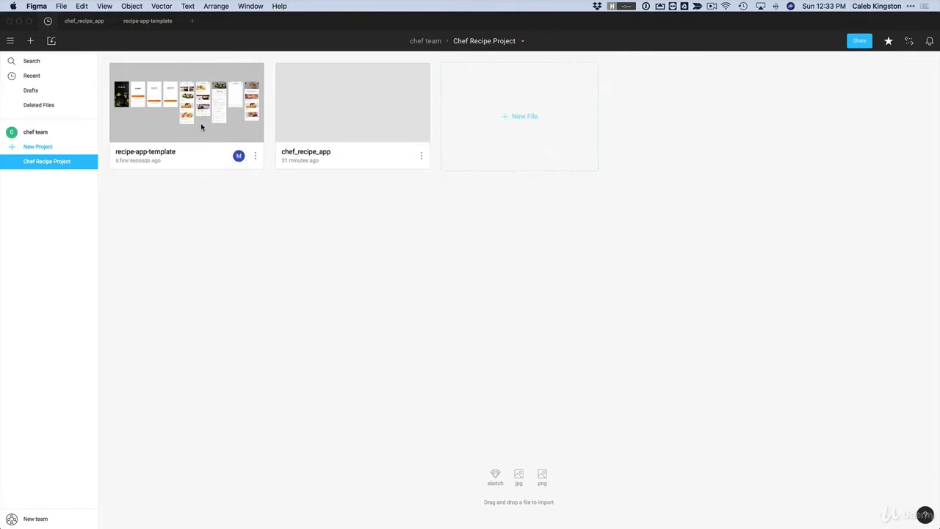
click(201, 123)
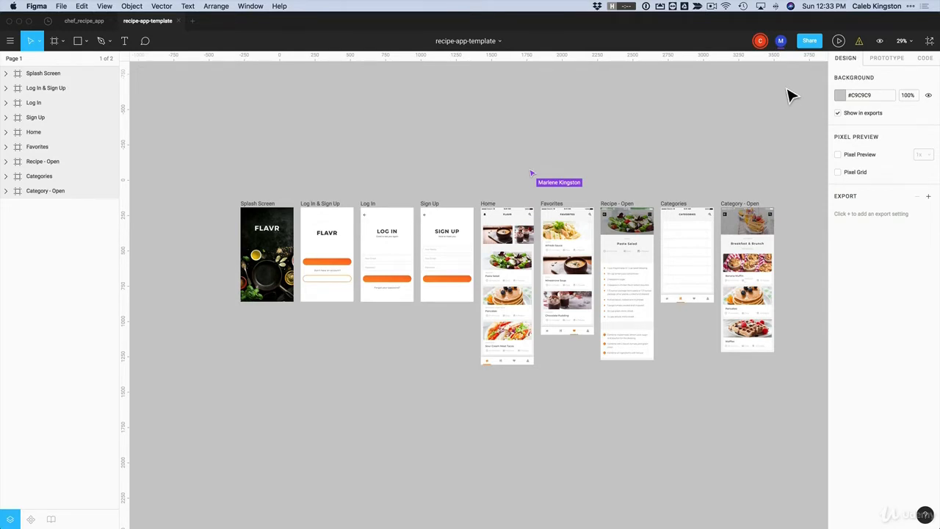
Follow the collaborator's viewport in Observing mode as they add the Sign text layer
click(780, 42)
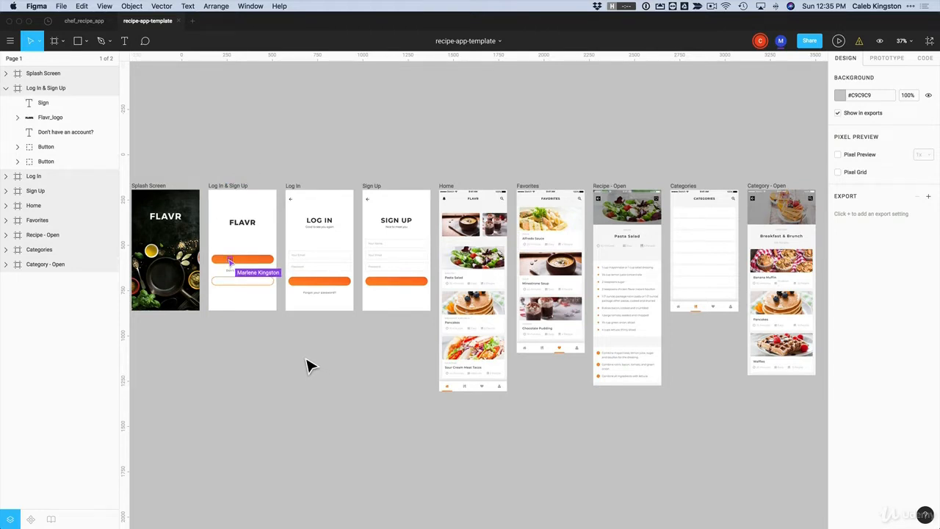
Zoom into Log In & Sign Up and make Sign In white, size 16, centred on its button
key(z)
drag(206, 191, 321, 339)
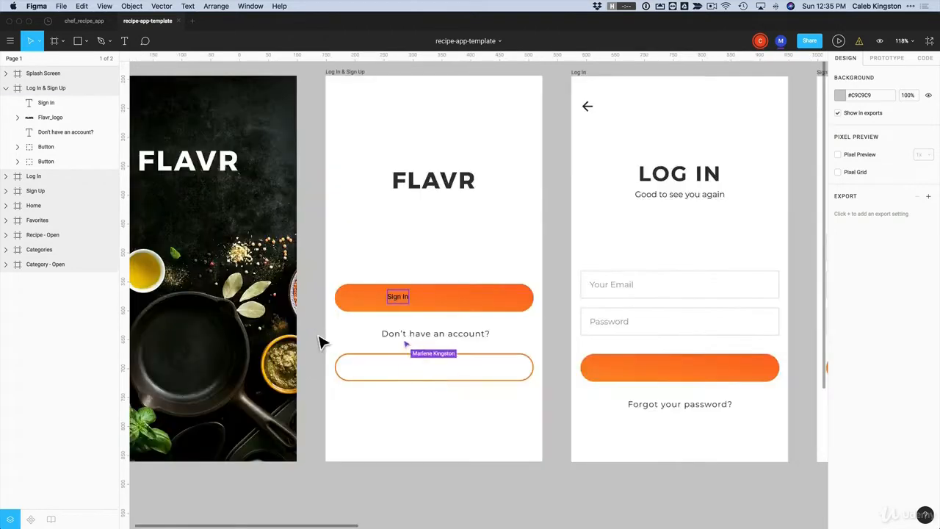
drag(405, 300, 444, 303)
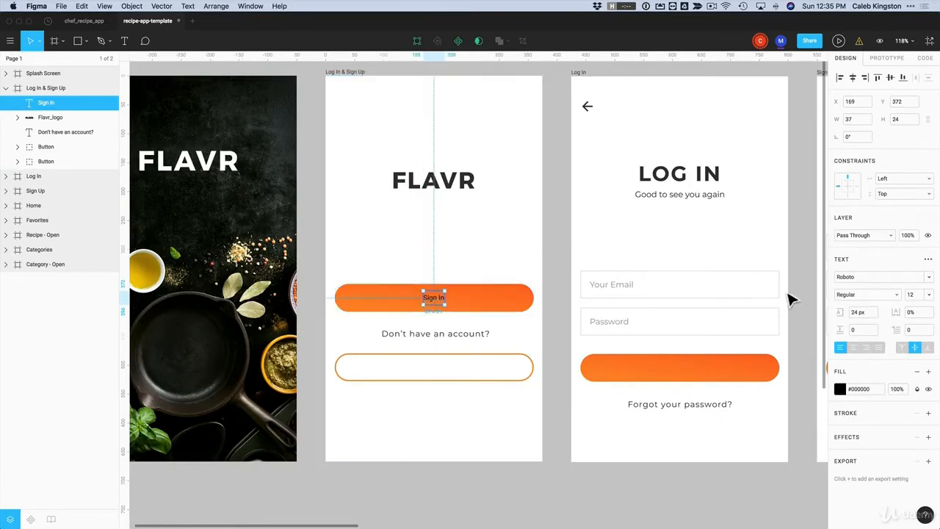
click(840, 389)
drag(740, 343, 697, 267)
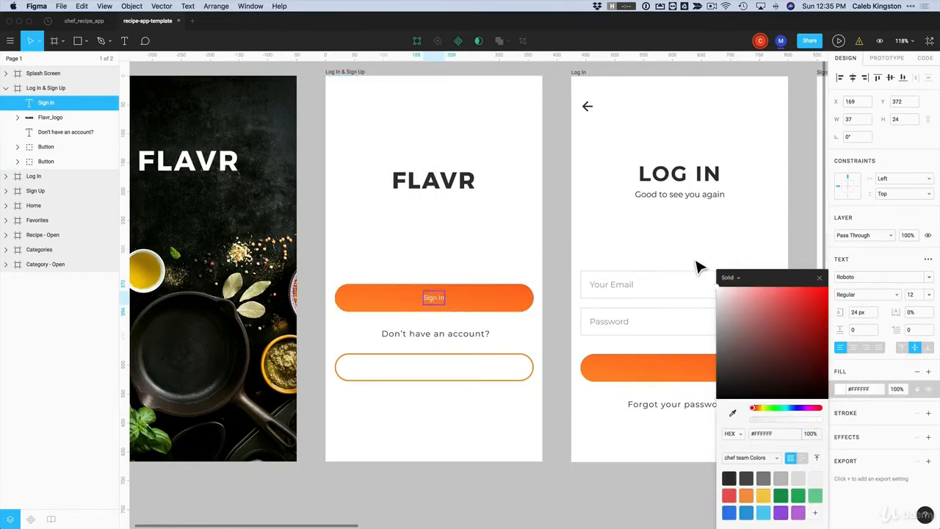
click(917, 297)
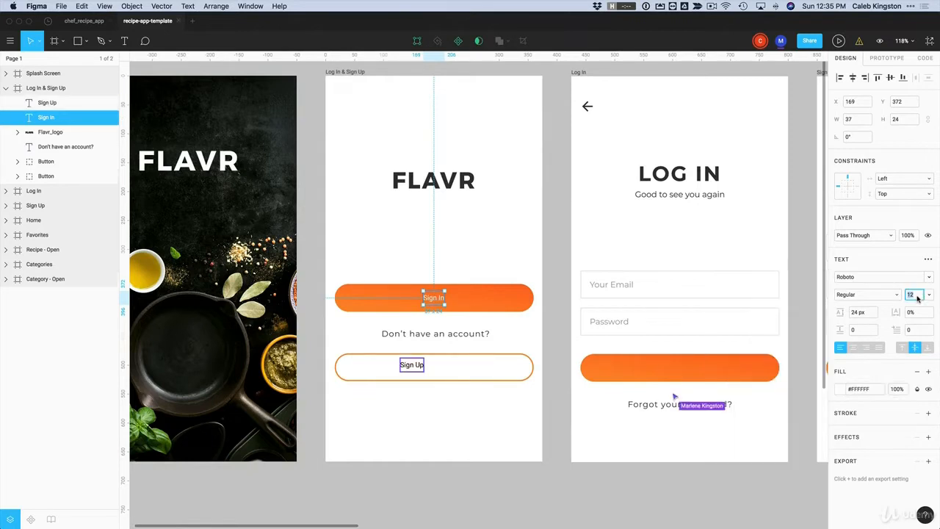
text(16)
key(Return)
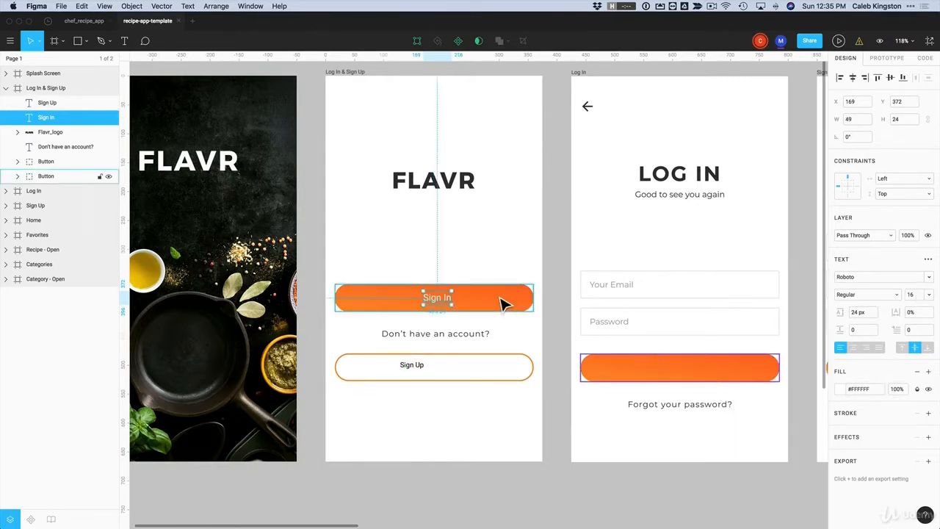
drag(436, 301, 434, 302)
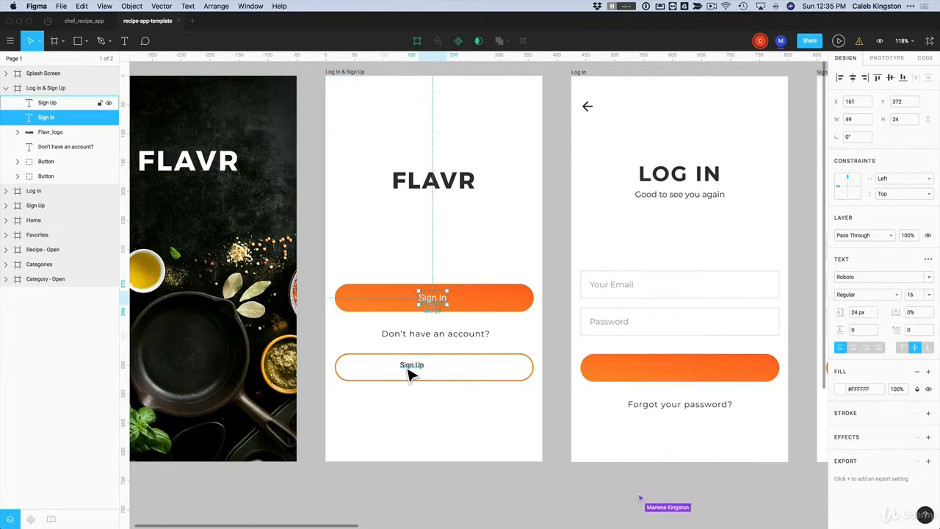
Give Sign Up the Sign In text style, button orange #FF7726, centred on the outlined button
click(411, 369)
key(super+alt+v)
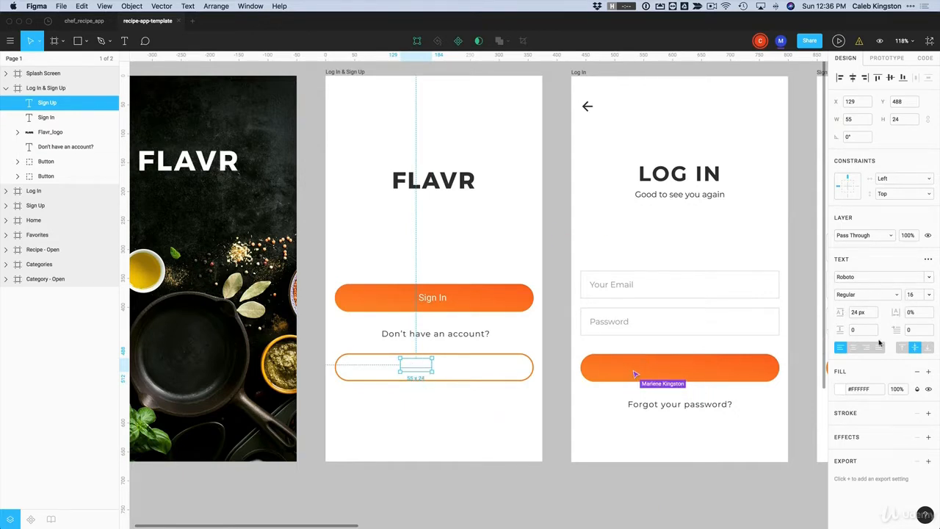
click(842, 389)
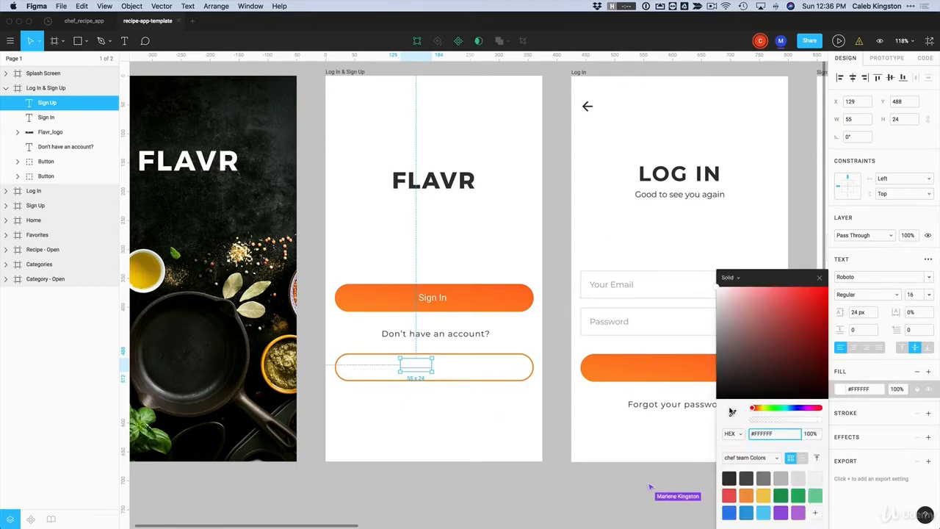
click(733, 413)
click(496, 307)
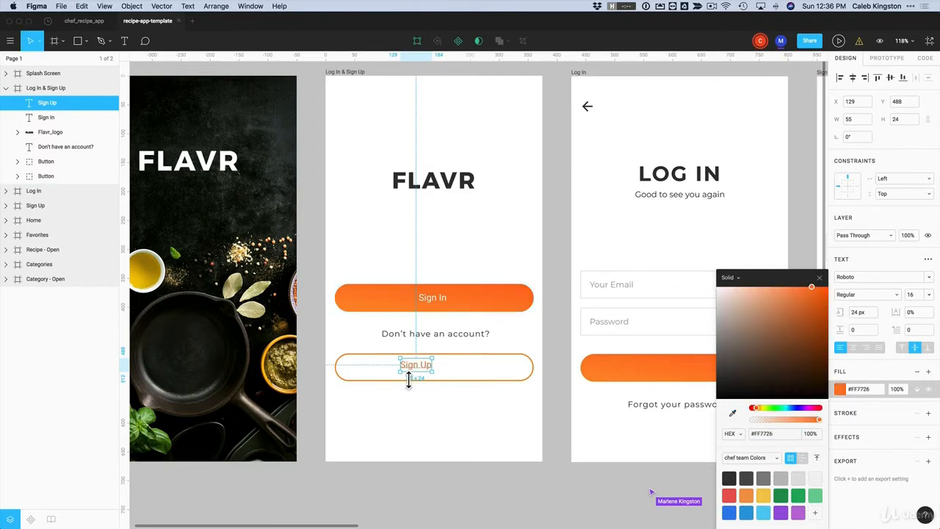
drag(413, 372, 438, 377)
scroll(472, 414, right, 5)
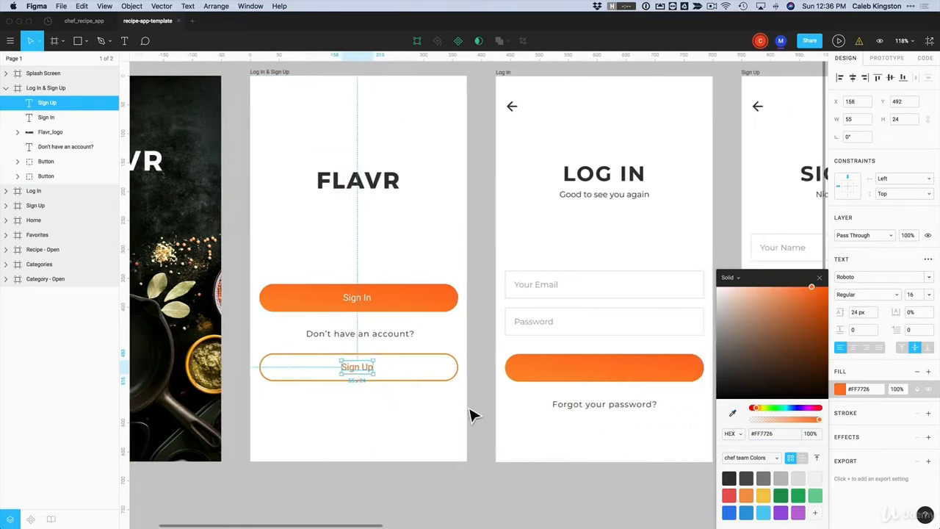
click(414, 418)
drag(358, 303, 357, 301)
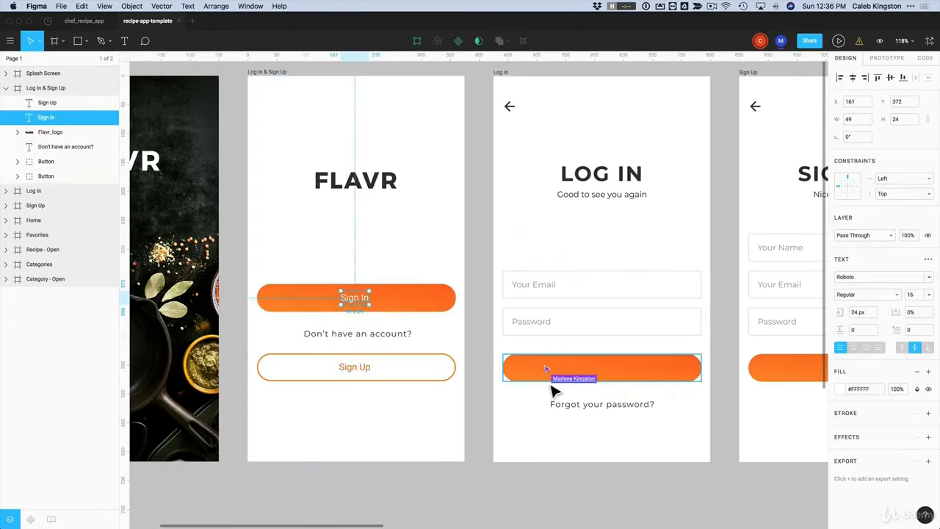
click(397, 416)
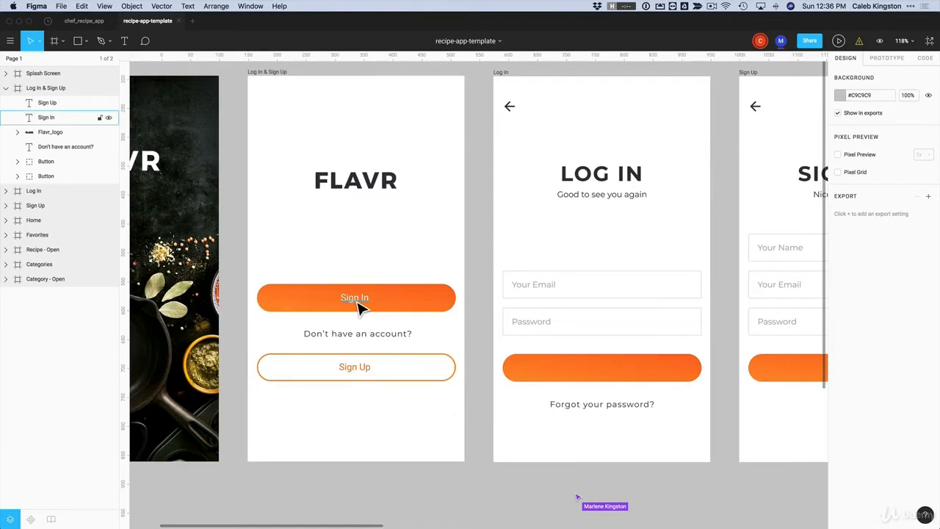
Copy the white Sign In label onto the Log In screen's orange button, then zoom out
click(357, 302)
drag(357, 302, 711, 382)
click(584, 360)
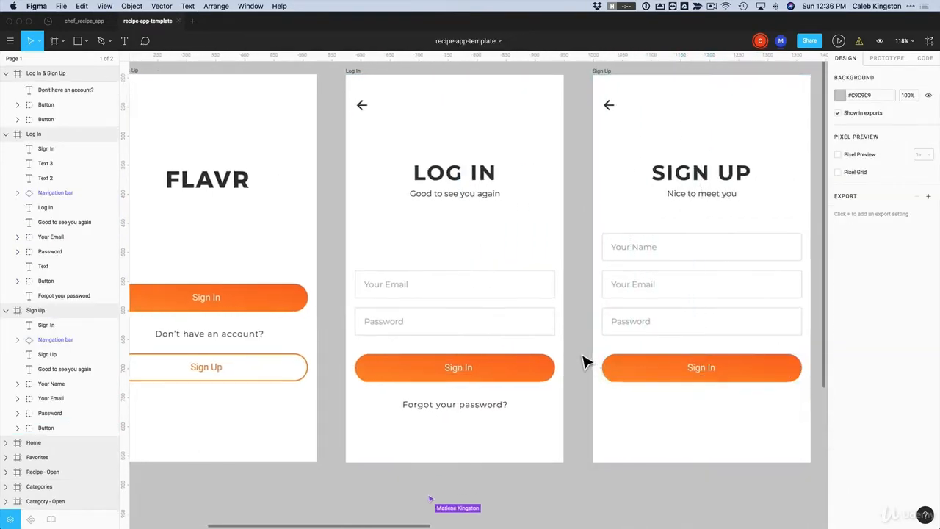
scroll(584, 362, down, 6)
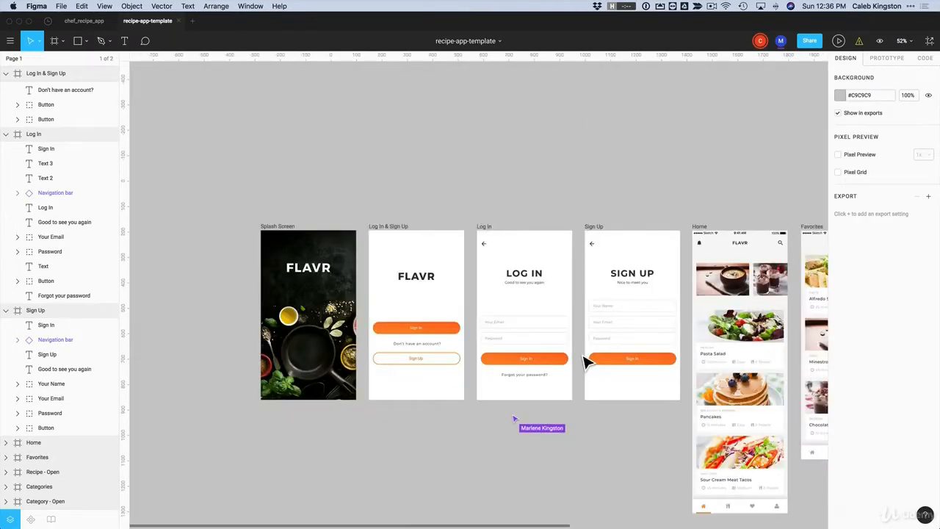
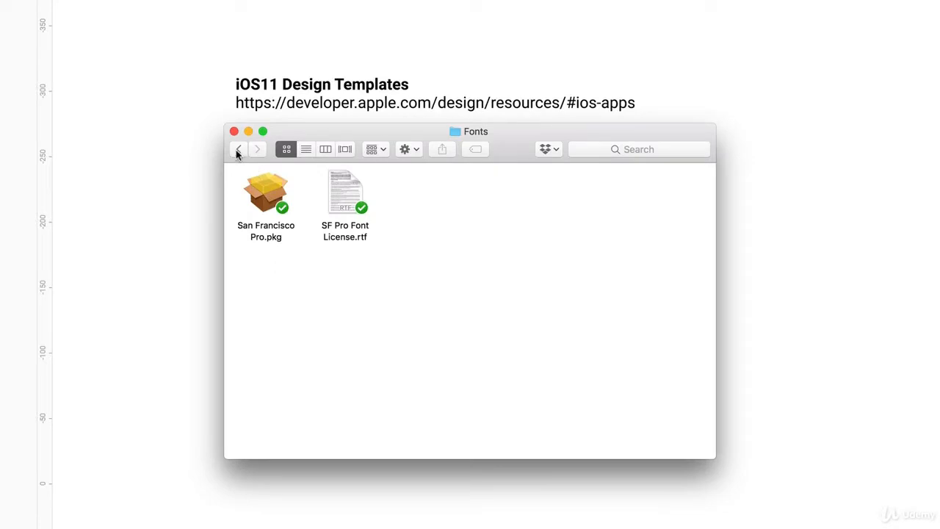
Quick Look the UIElements+DesignTemplates+Guides-iPhoneX.sketch template in the UI Elements + Design Templates + Guides folder
click(257, 187)
double_click(417, 193)
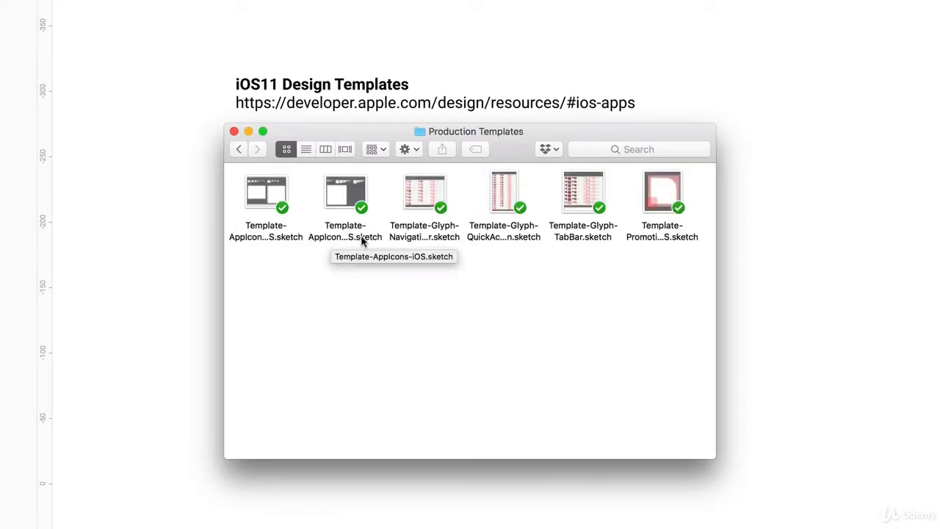
click(239, 149)
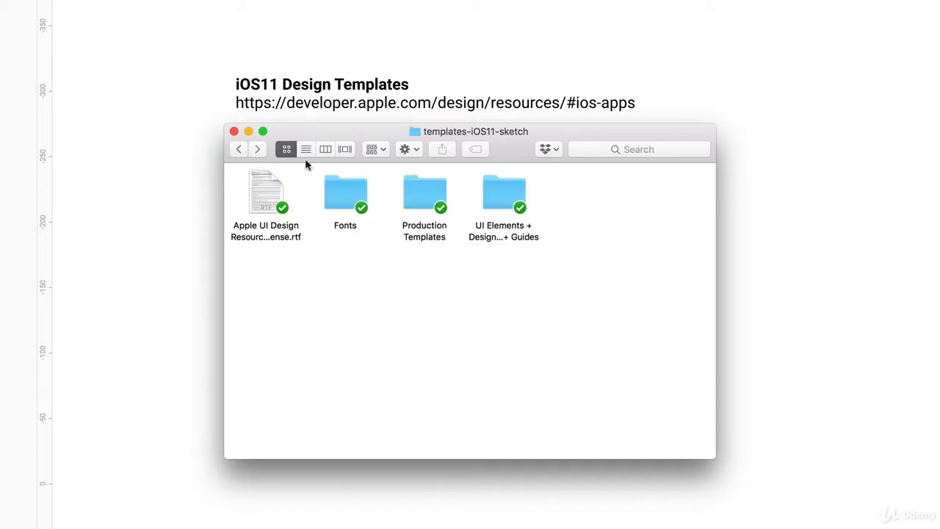
double_click(495, 196)
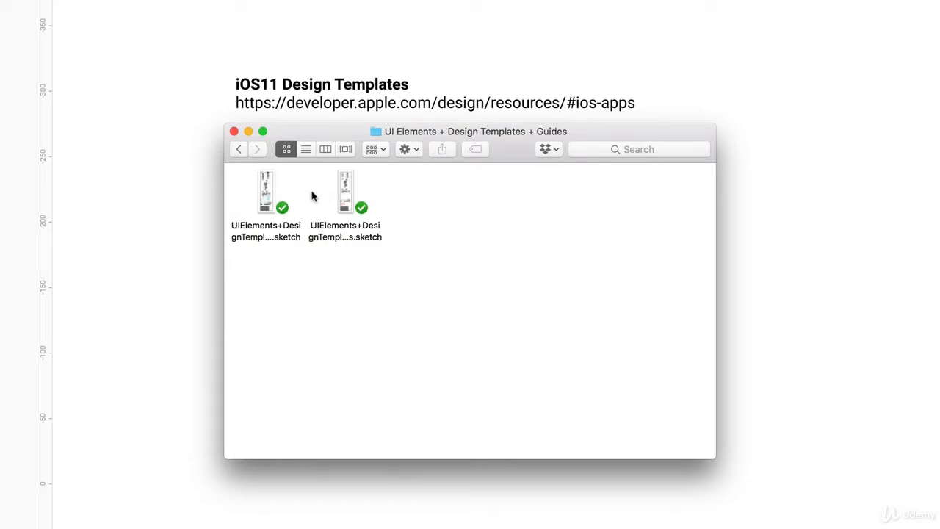
click(267, 188)
key(space)
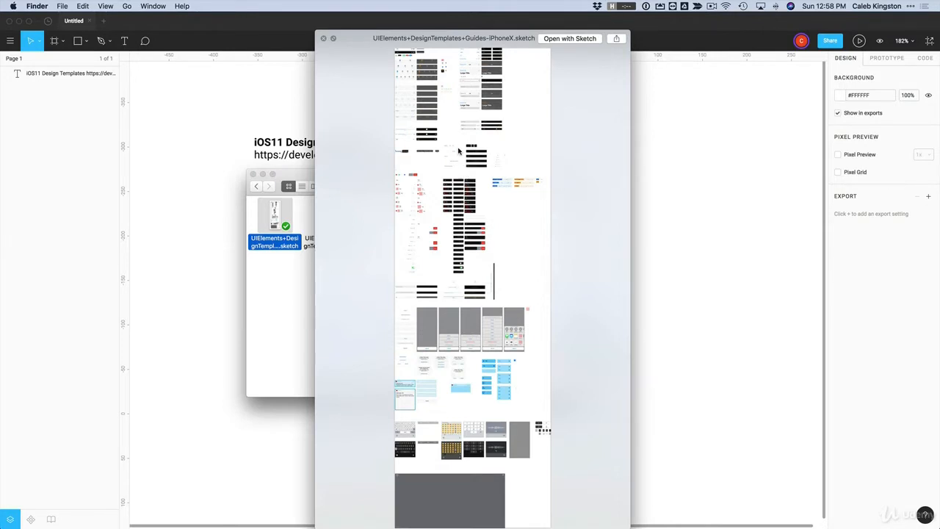
Dismiss the Quick Look preview of the iPhone X template
click(218, 139)
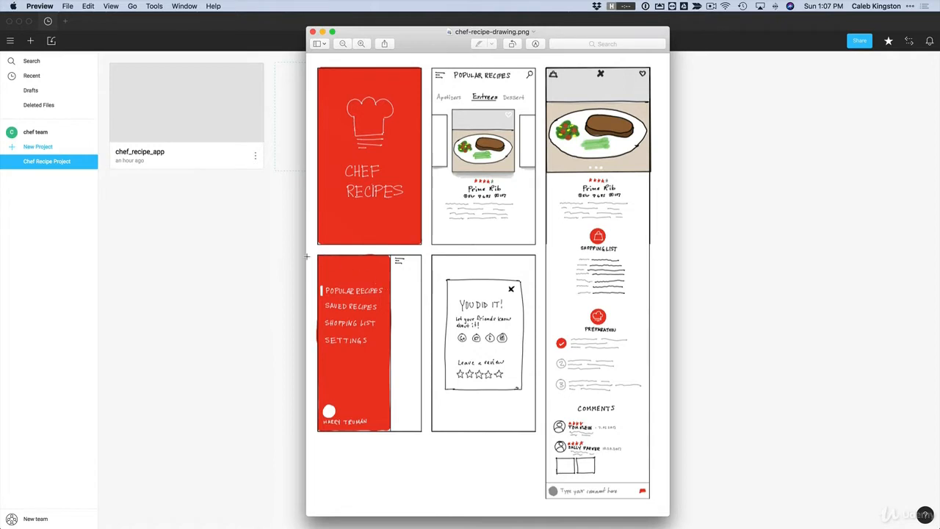
Bring the Figma Chef Recipe Project page forward and select the chef_recipe_app file
click(247, 260)
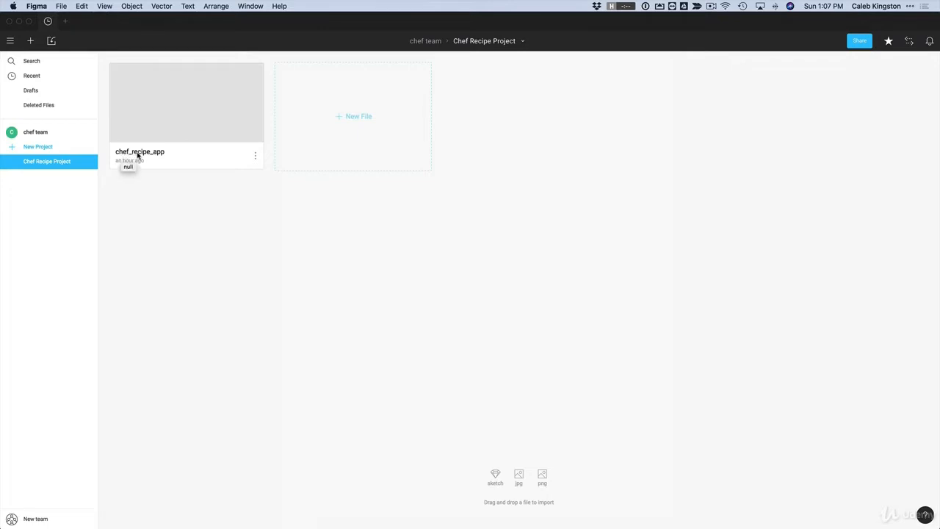
click(201, 126)
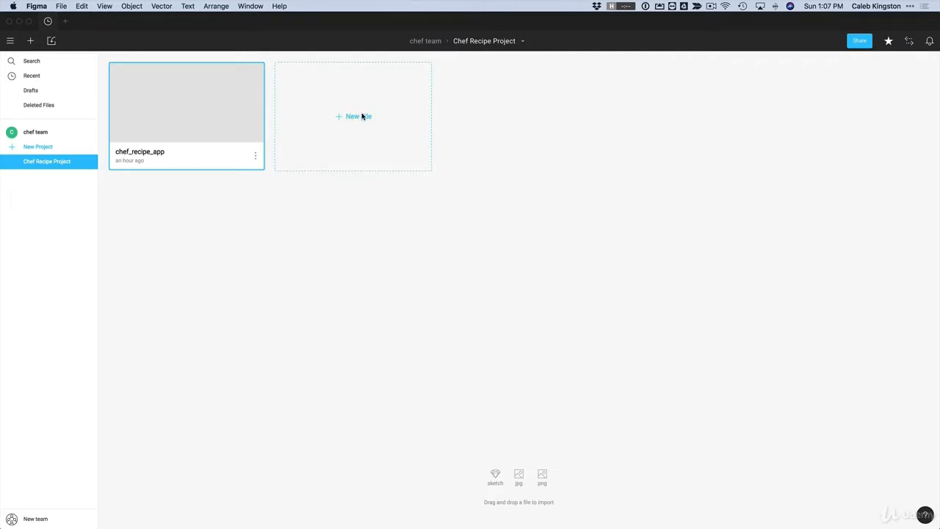
Open chef_recipe_app with its name unchanged and hide the recipe drawing reference
double_click(185, 117)
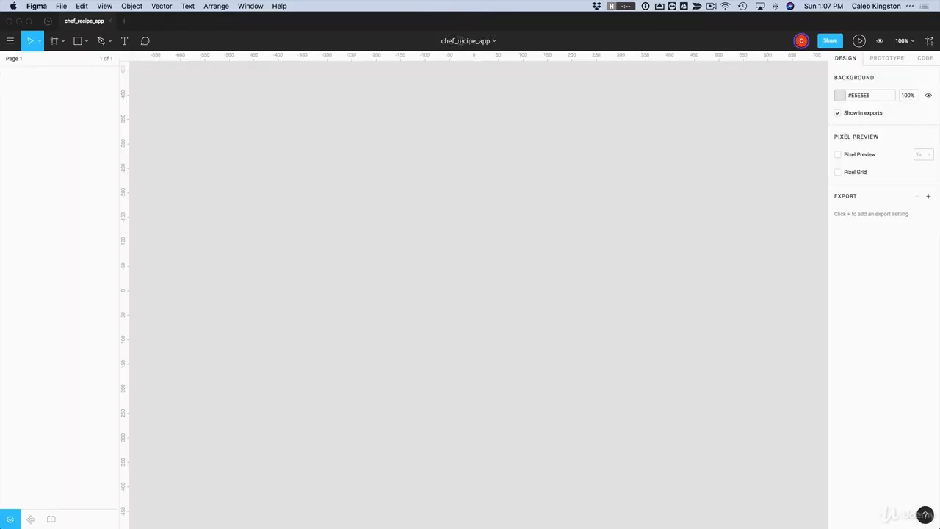
double_click(463, 41)
click(468, 81)
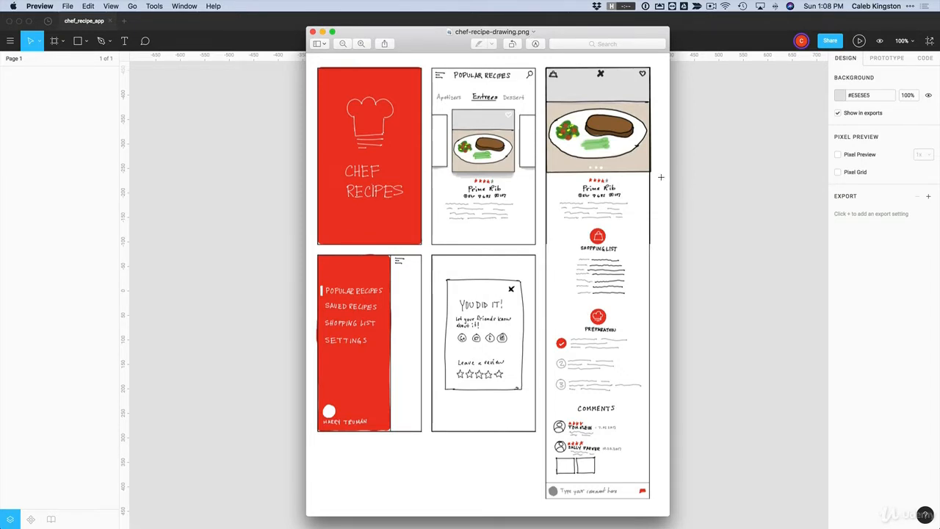
key(super+Tab)
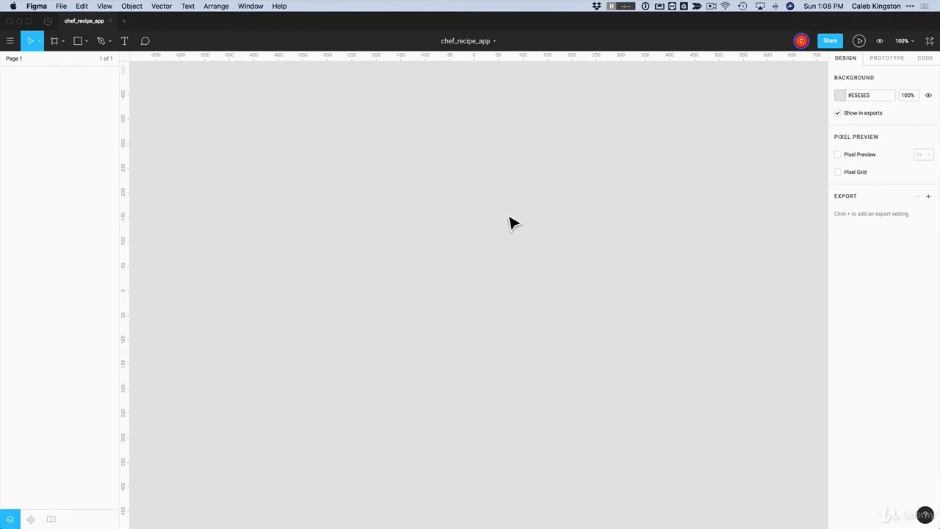
Add a 375×667 iPhone 8 preset frame and position it, discarding a test frame
click(54, 42)
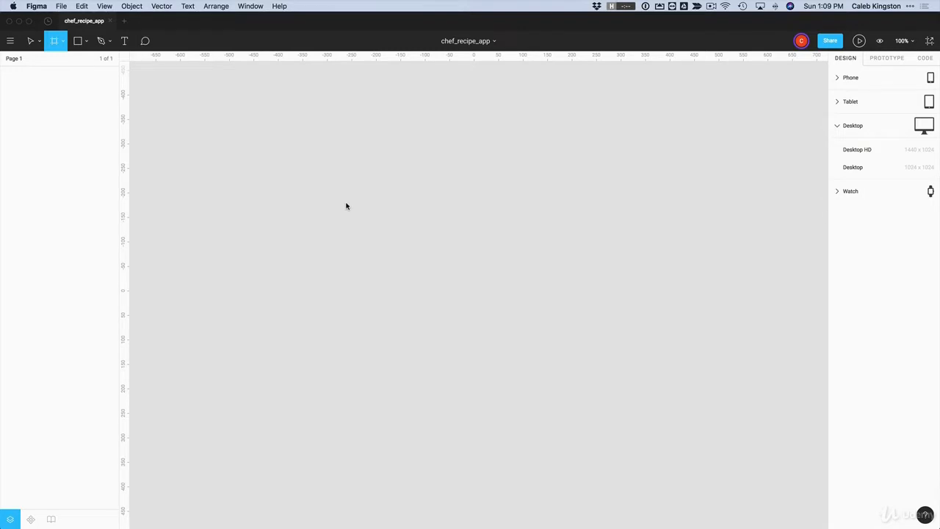
drag(303, 133, 412, 325)
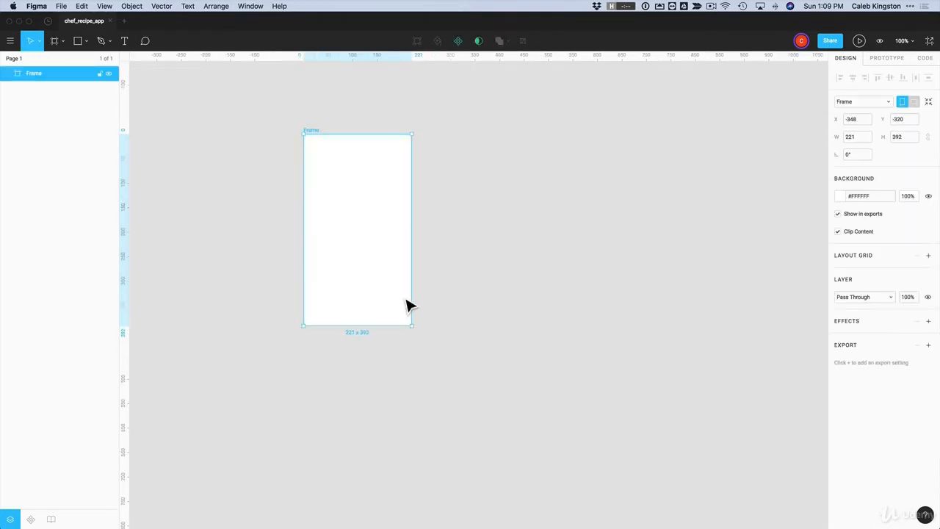
key(Delete)
click(54, 42)
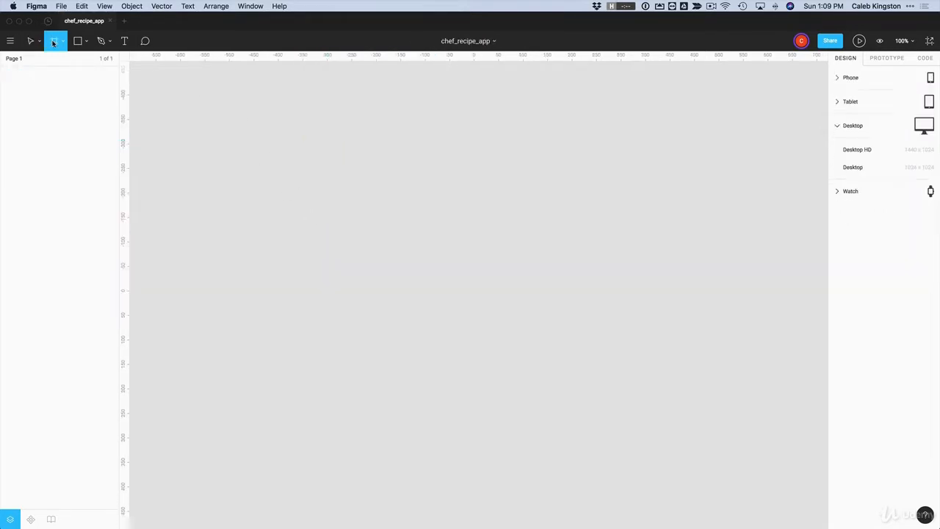
click(837, 78)
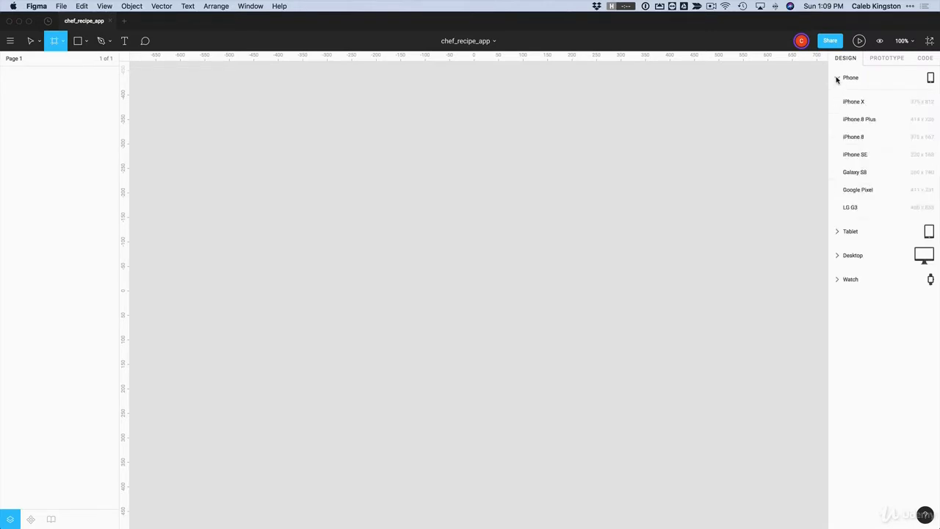
click(855, 137)
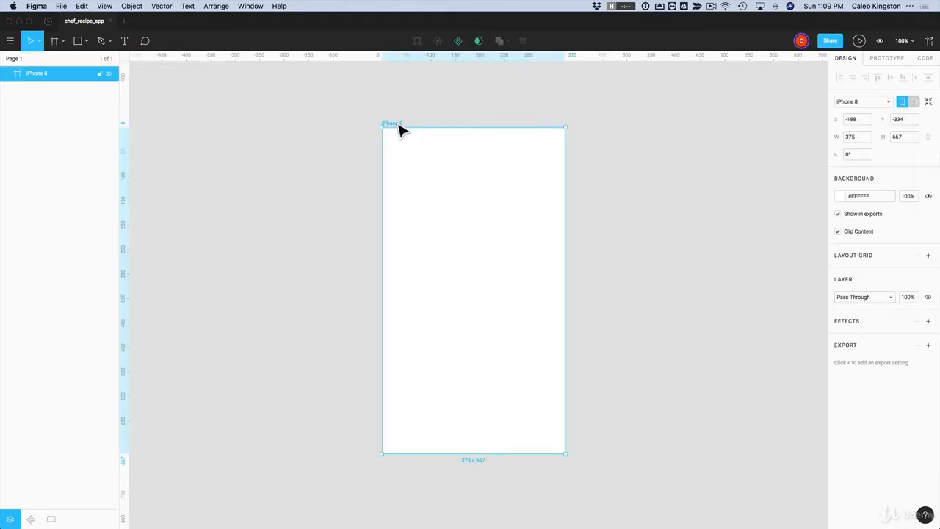
drag(395, 123, 350, 114)
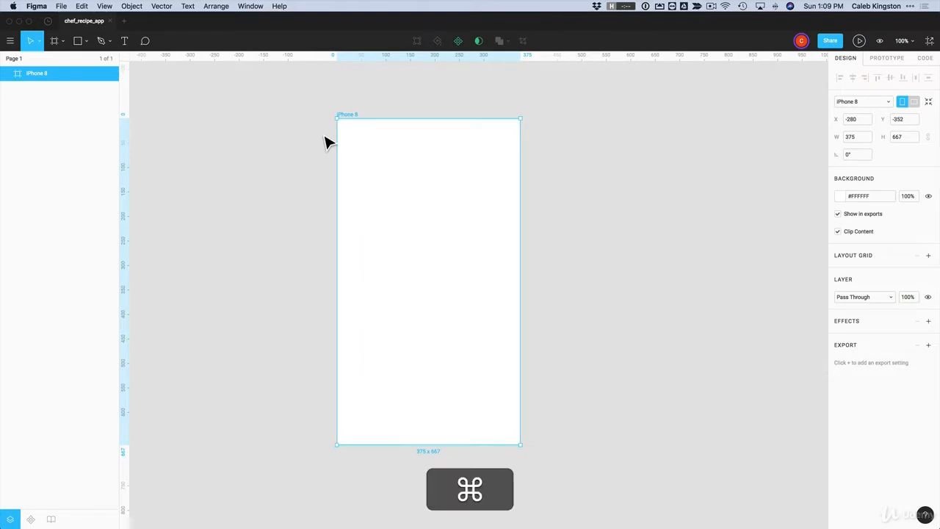
scroll(329, 142, down, 5)
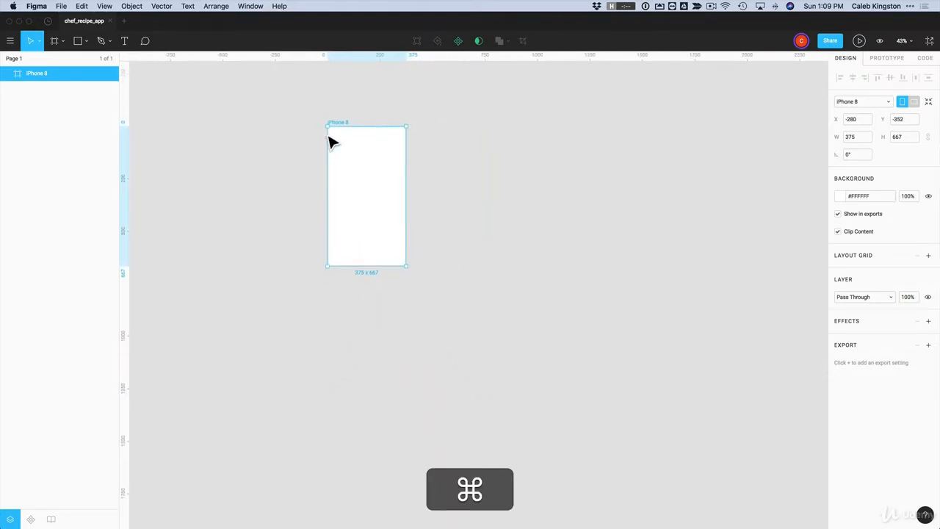
drag(348, 131, 648, 149)
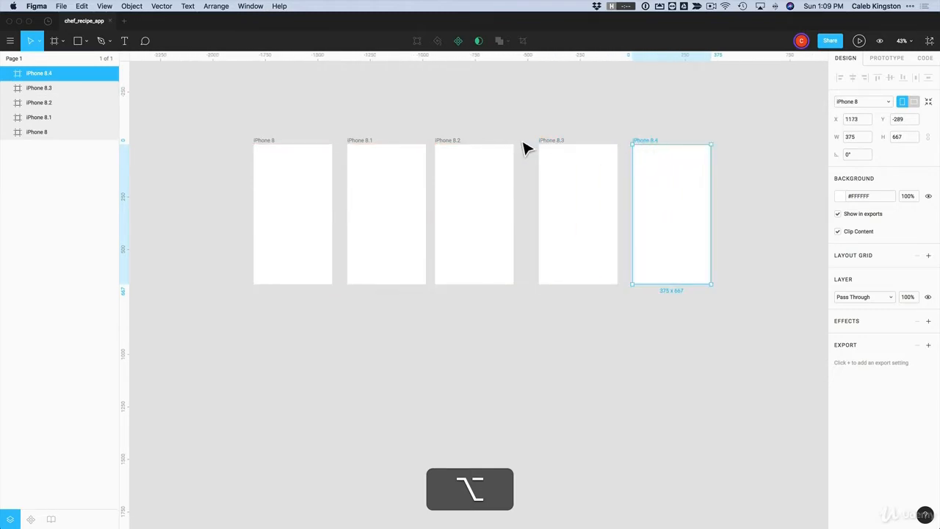
Select frames iPhone 8 through iPhone 8.4 and distribute them with equal horizontal spacing
drag(555, 147, 538, 153)
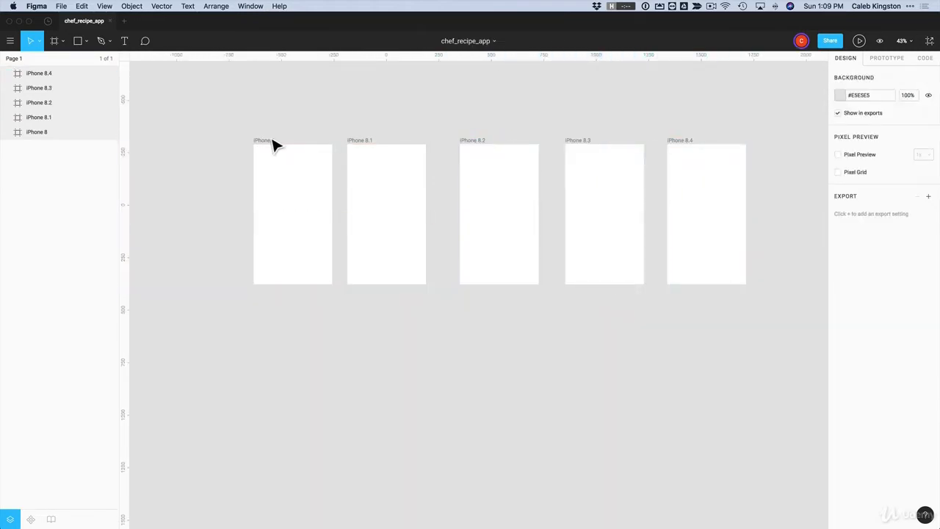
click(273, 144)
shift+click(364, 144)
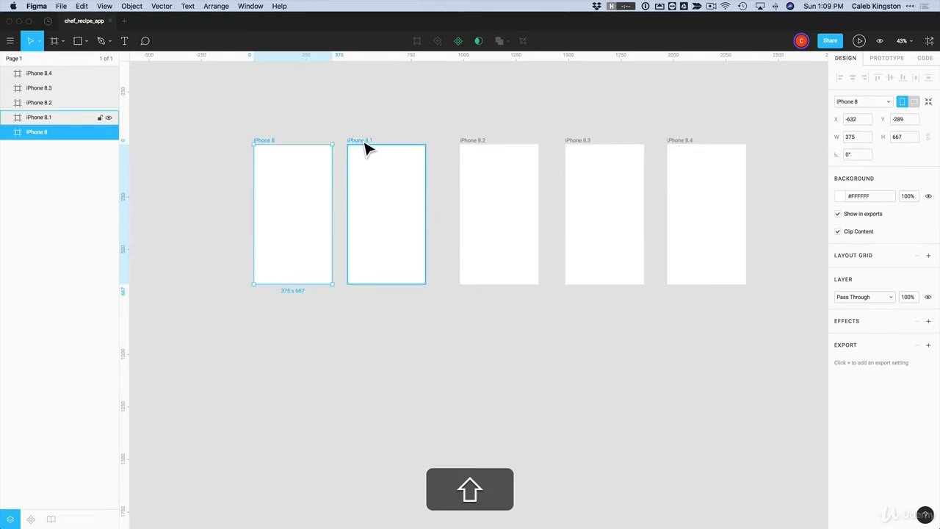
shift+click(474, 144)
shift+click(588, 149)
shift+click(682, 151)
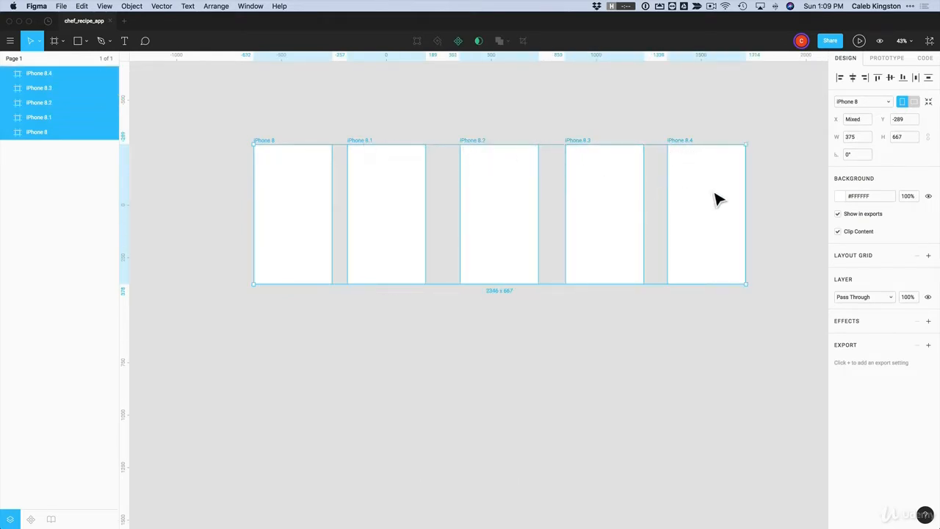
click(917, 80)
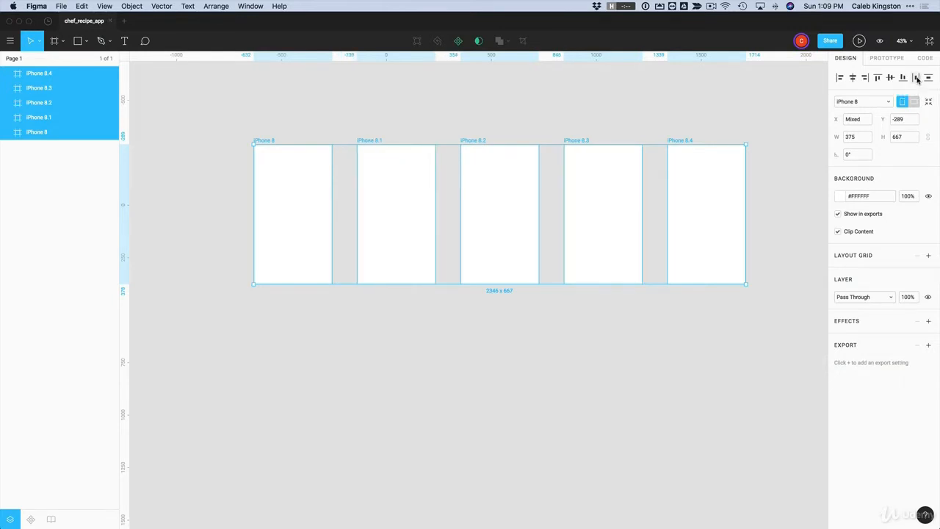
click(745, 124)
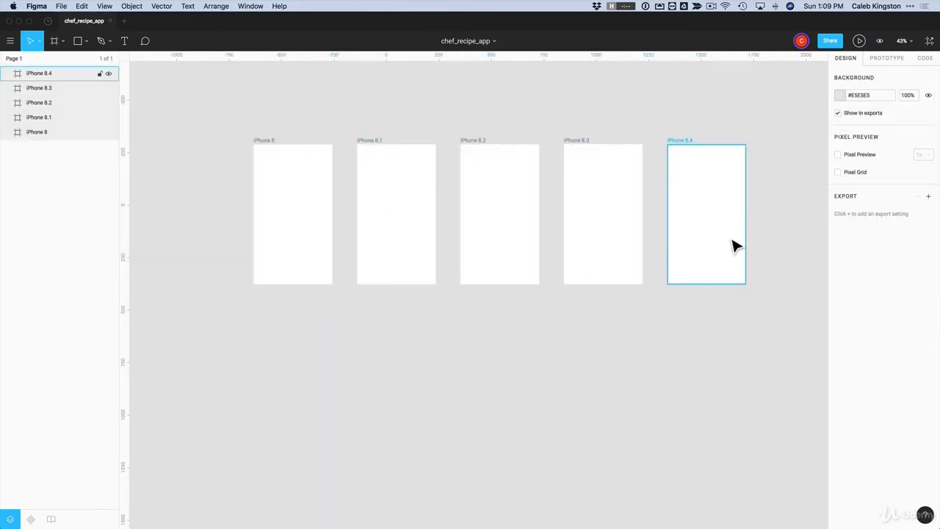
Delete the grey placeholder rectangle inside iPhone 8.1, undoing an accidental frame move
click(272, 148)
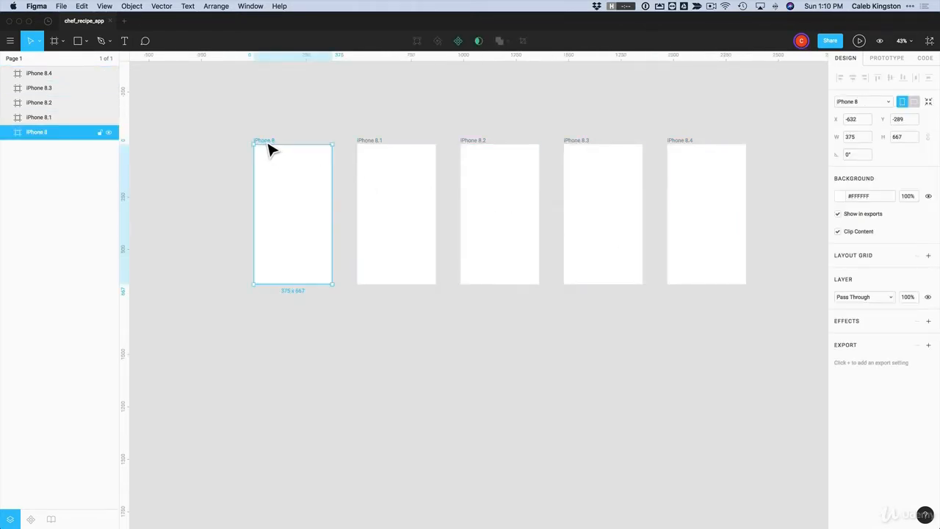
click(354, 116)
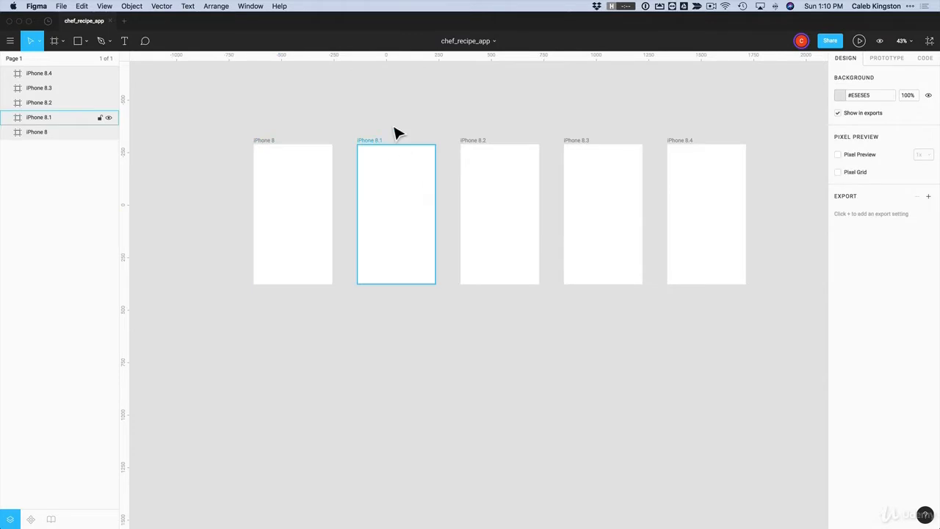
mouse_move(403, 210)
mouse_down()
mouse_move(418, 244)
mouse_move(394, 210)
mouse_move(403, 204)
mouse_move(410, 217)
mouse_up()
key(r)
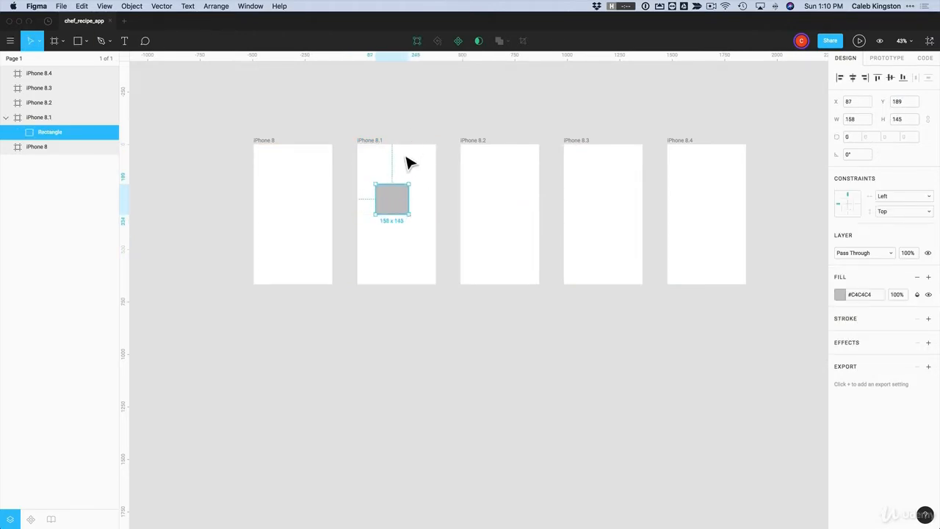
click(414, 178)
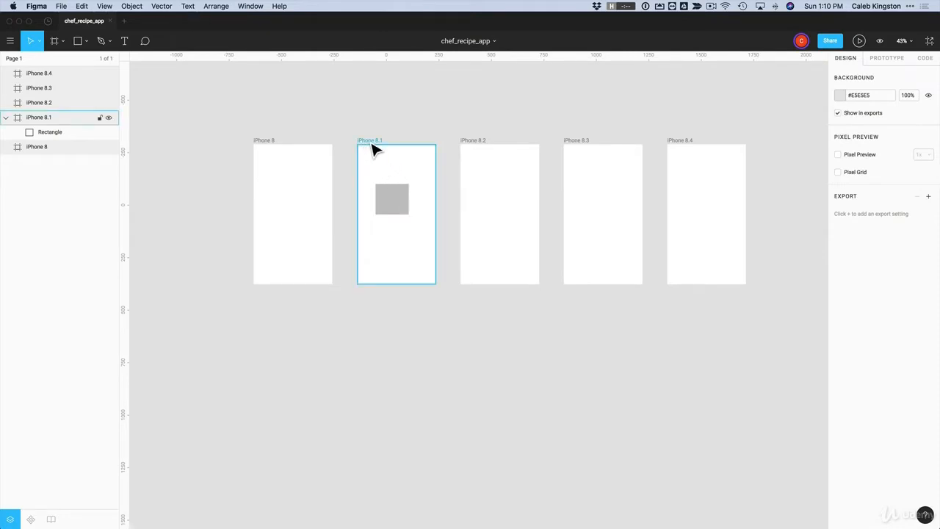
drag(373, 149, 378, 147)
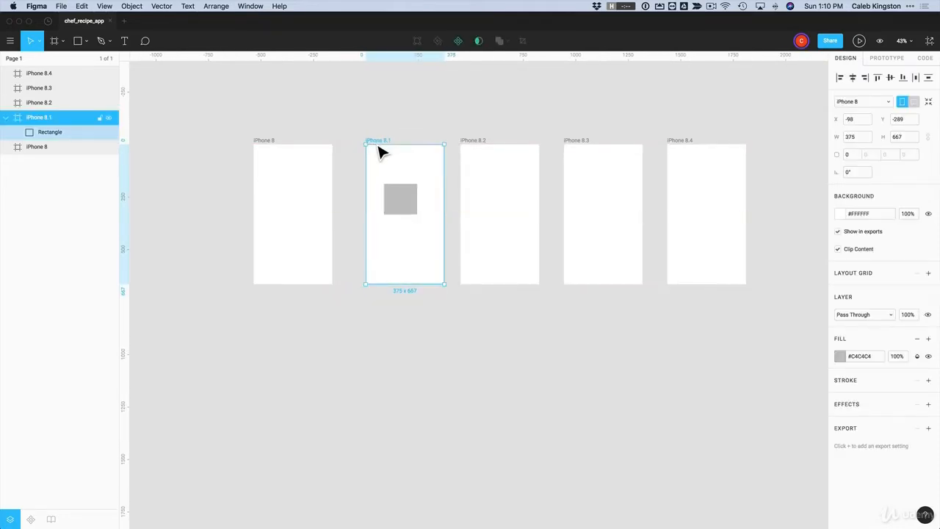
key(super+z)
click(395, 199)
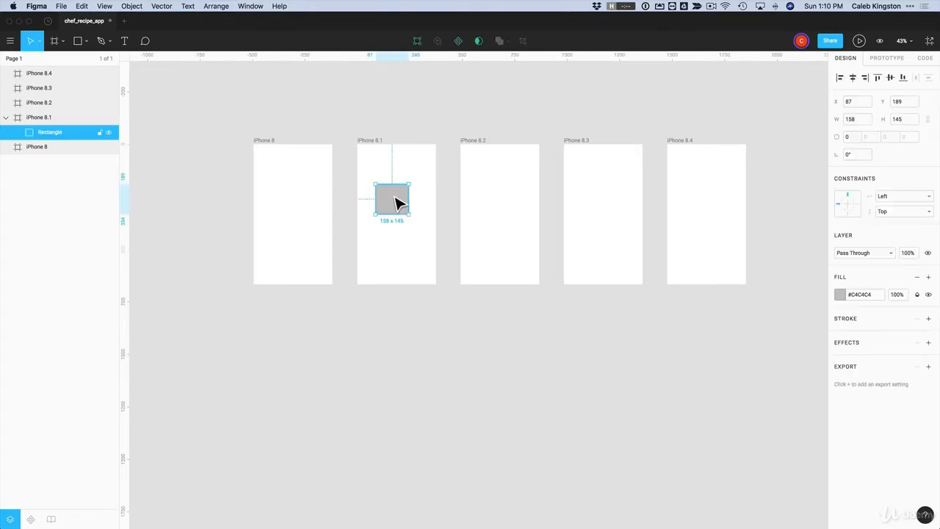
key(Delete)
click(282, 146)
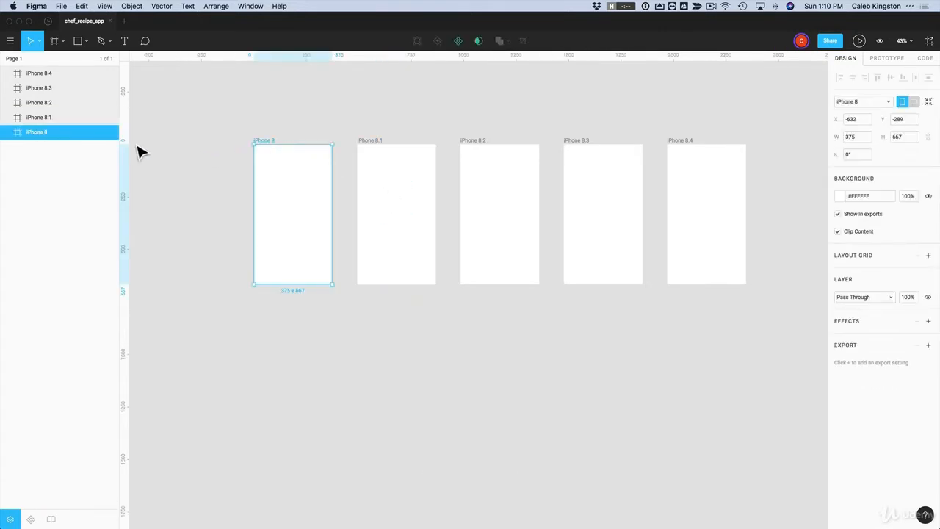
Rename the iPhone 8 and iPhone 8.1 frames to splash and home
double_click(55, 179)
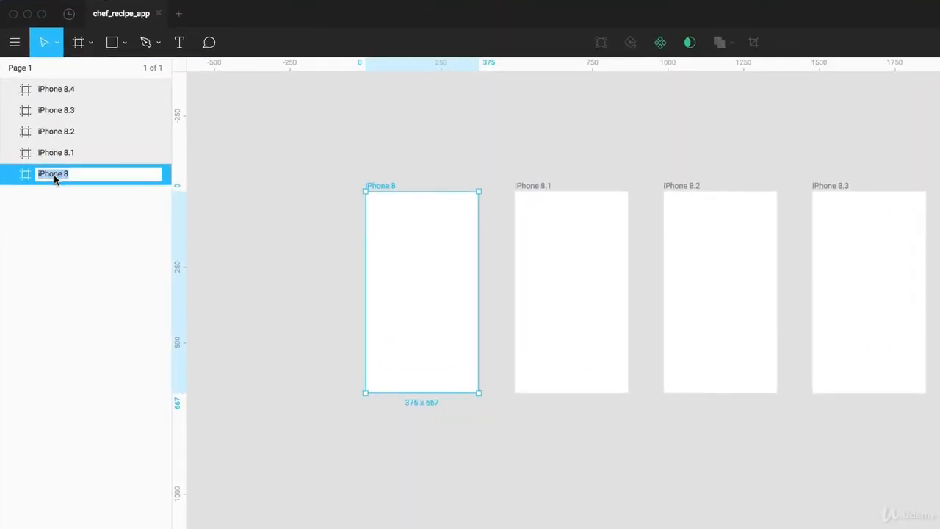
text(splash)
click(374, 155)
click(527, 192)
double_click(57, 153)
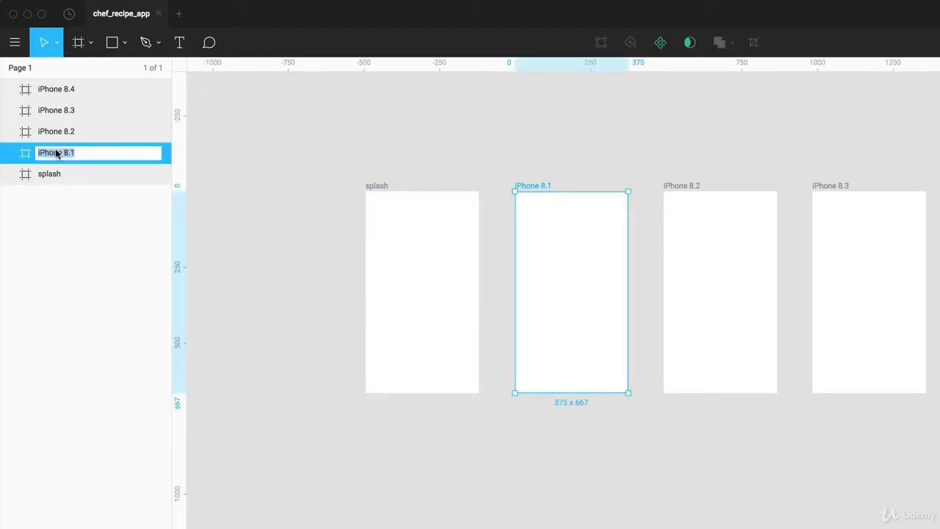
text(home)
key(Return)
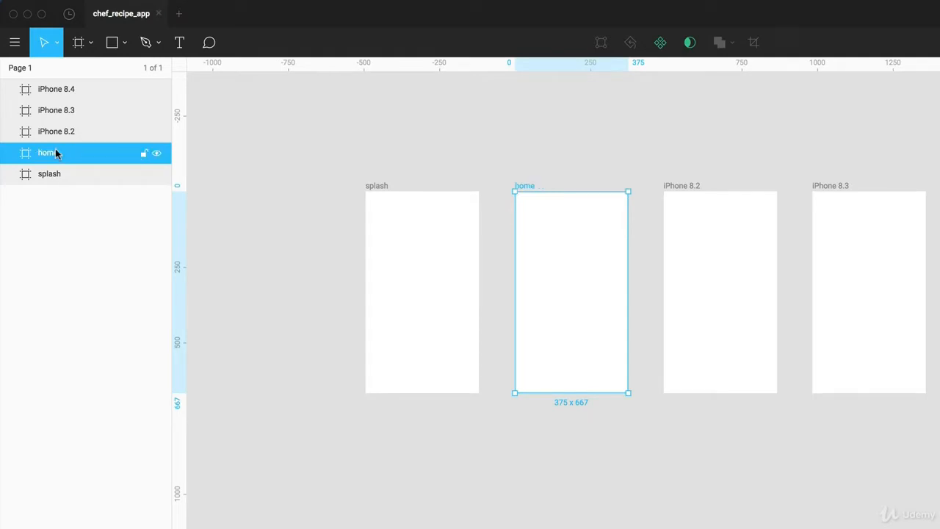
Rename the other three frames recipe-details, recipe-details-complete and menu
click(691, 200)
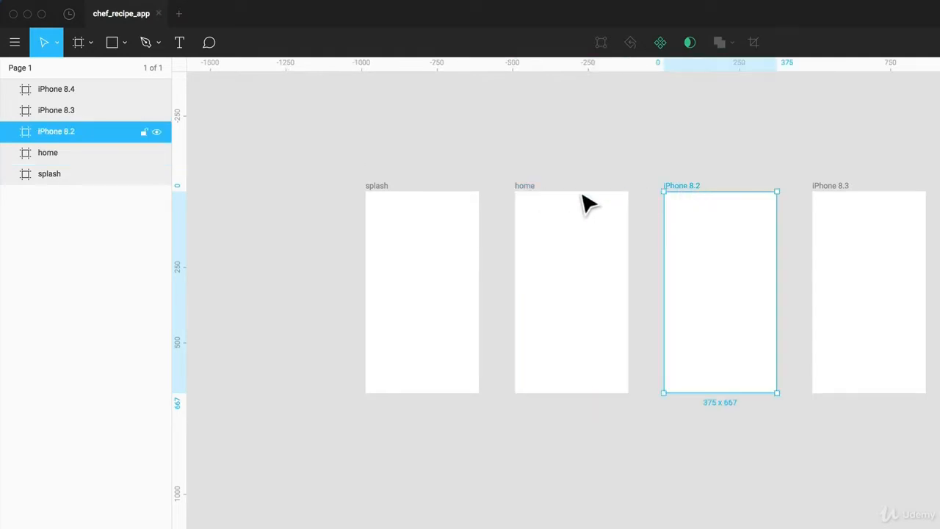
double_click(56, 133)
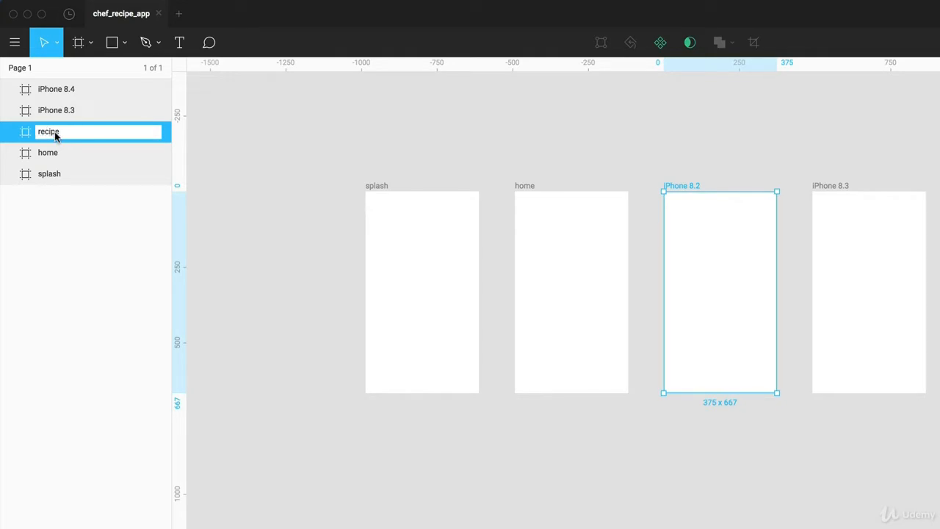
text(recipe-details)
key(Return)
click(844, 189)
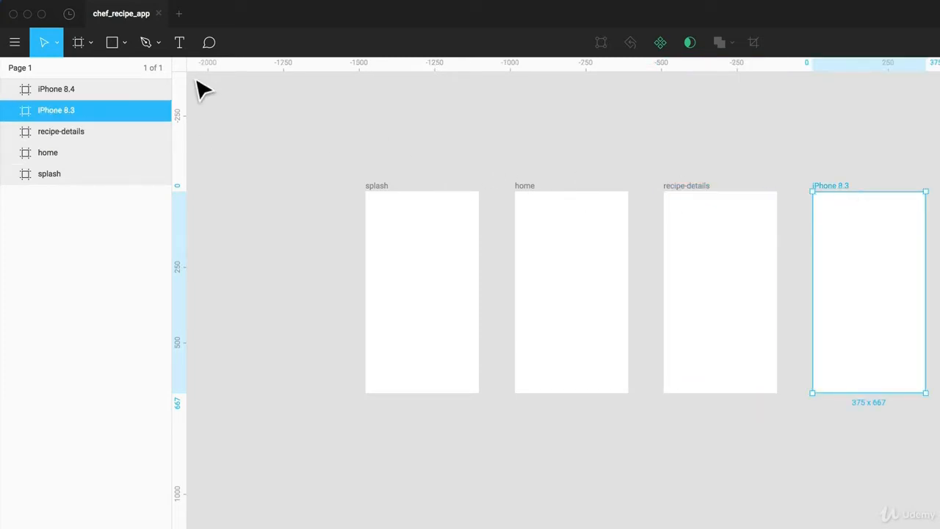
double_click(50, 111)
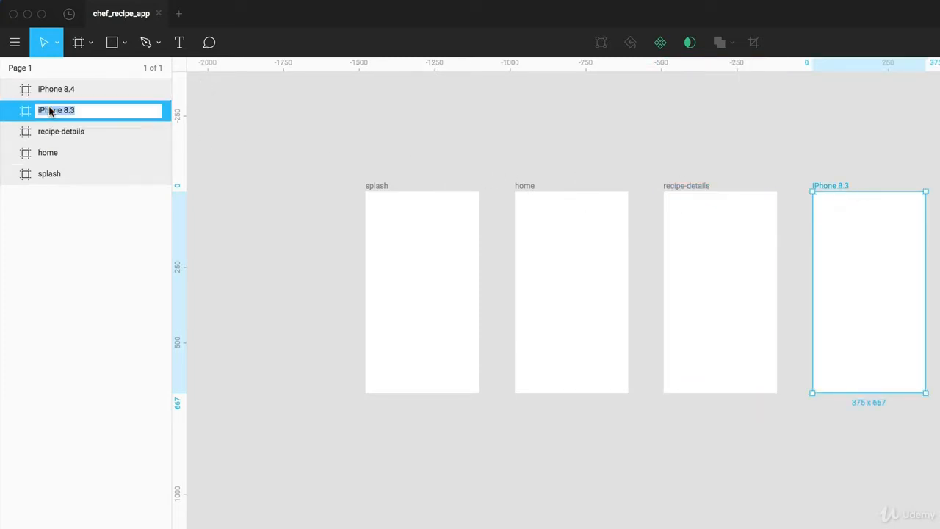
text(recipe-details-complete)
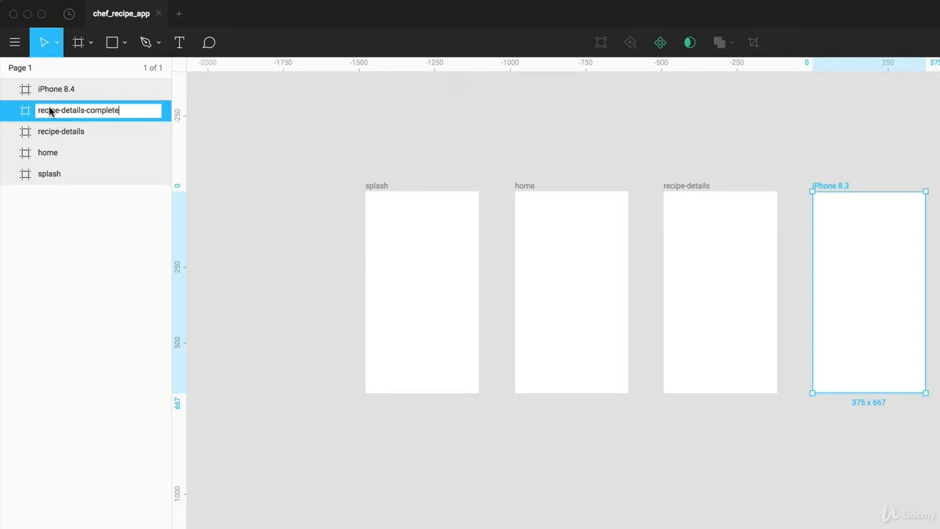
key(Return)
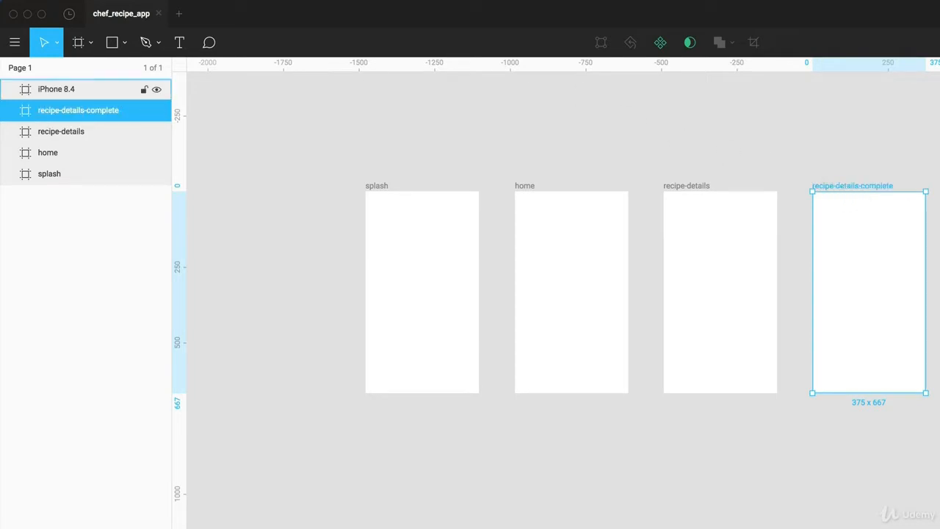
click(46, 90)
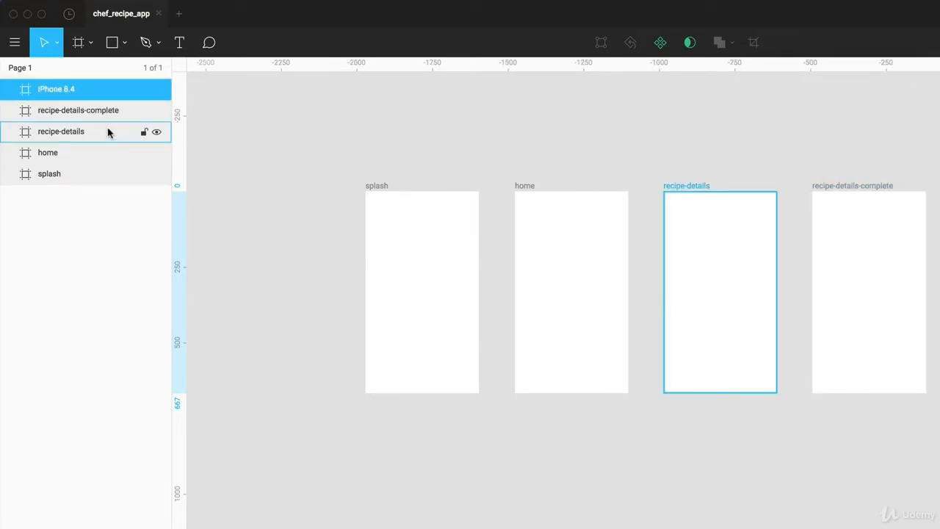
double_click(46, 90)
text(m)
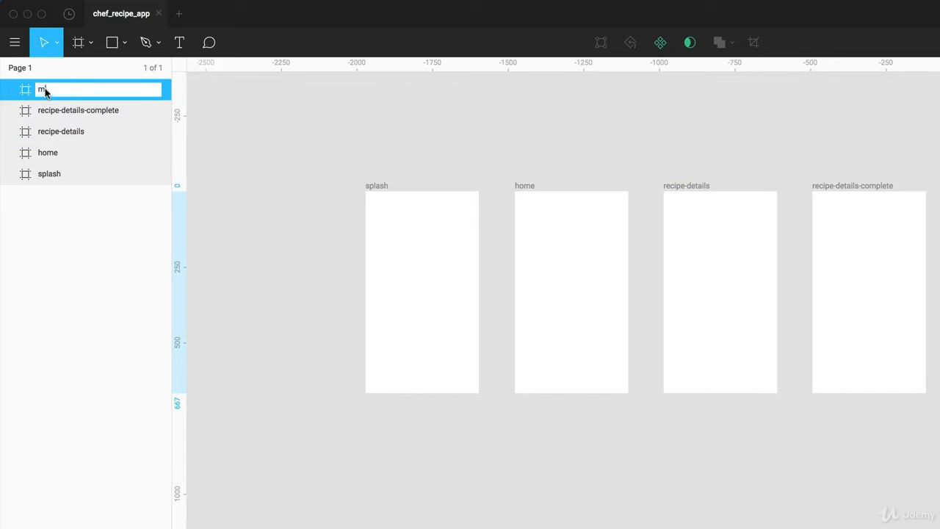
text(enu)
key(Return)
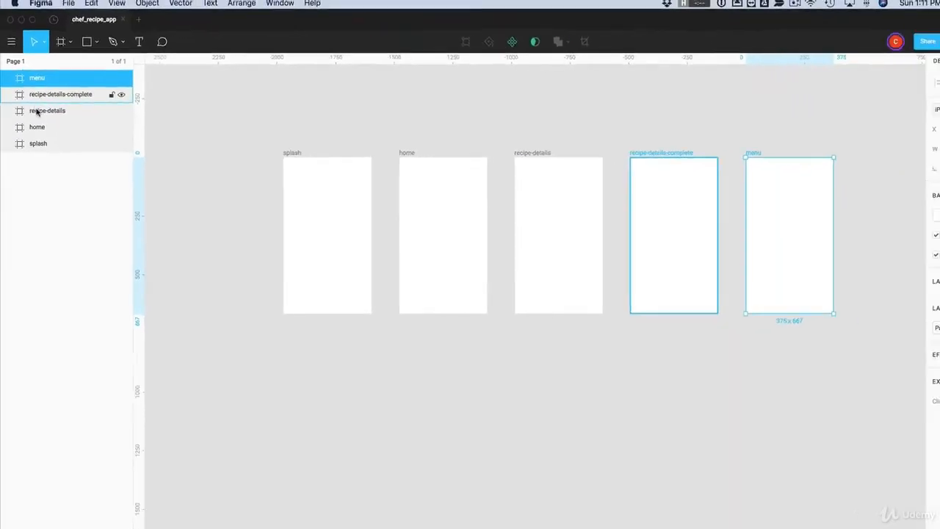
Move the menu frame into the gap between splash and home
click(670, 174)
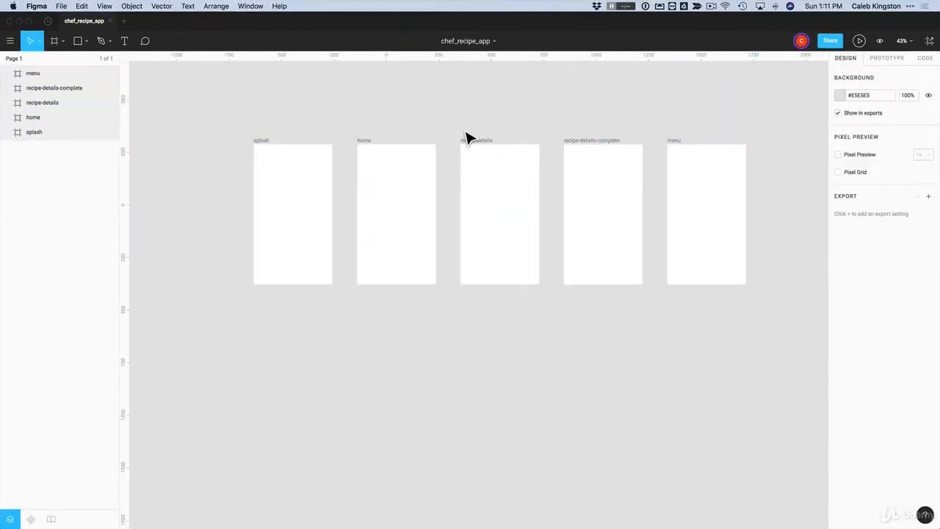
drag(266, 140, 183, 142)
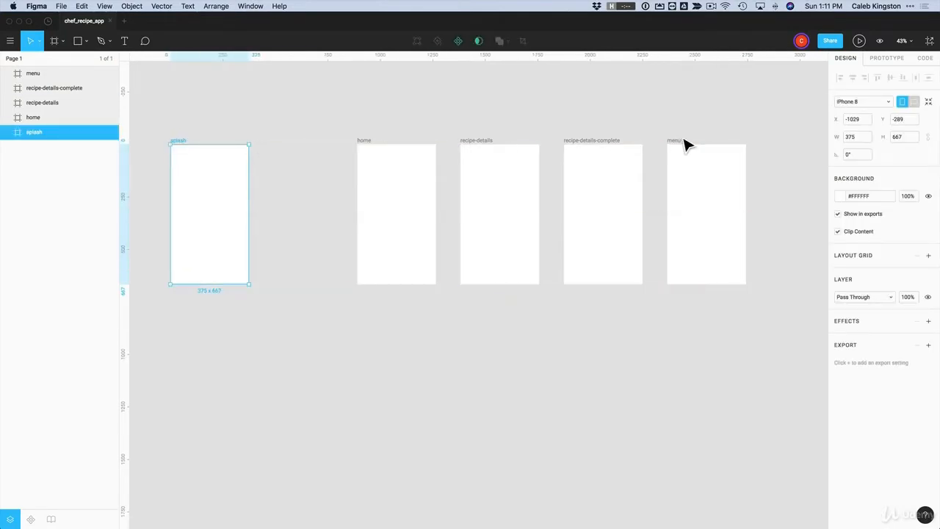
drag(684, 143, 315, 153)
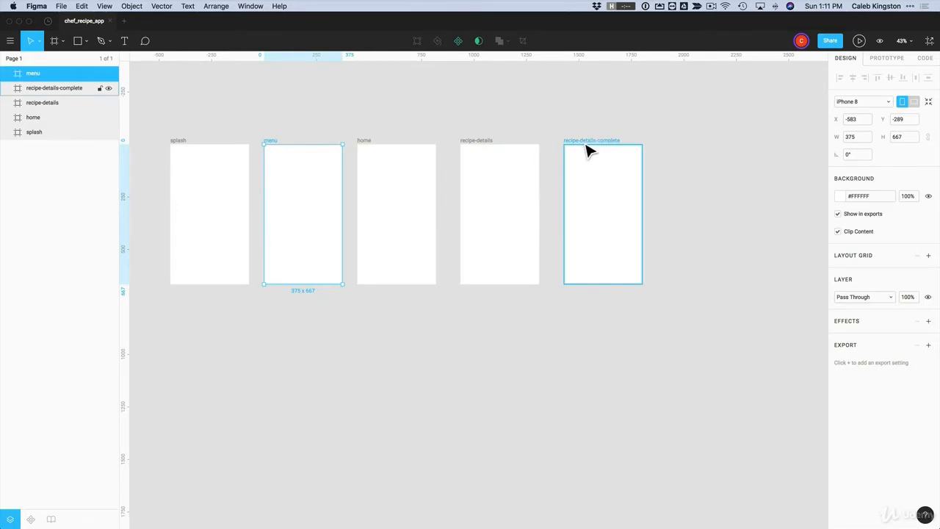
Distribute all five frames evenly, then zoom to fit the whole row
drag(686, 179, 248, 266)
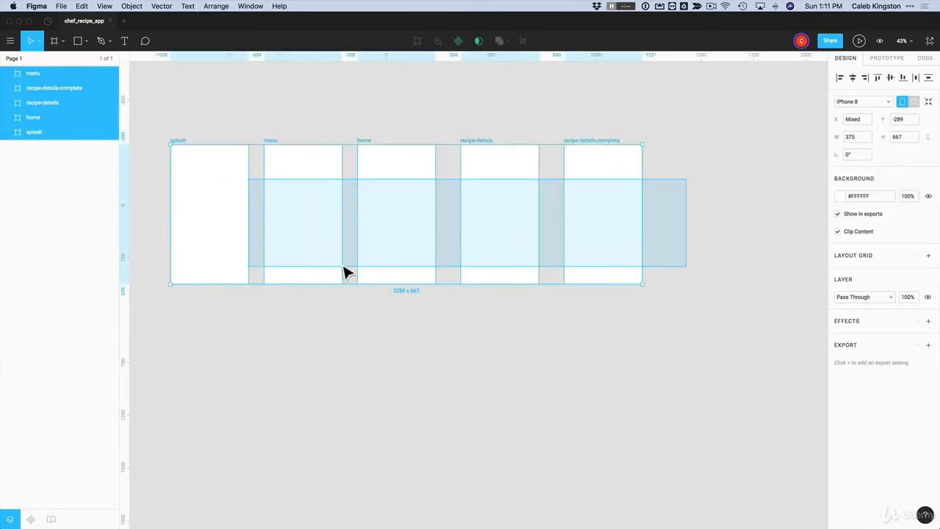
drag(347, 272, 203, 268)
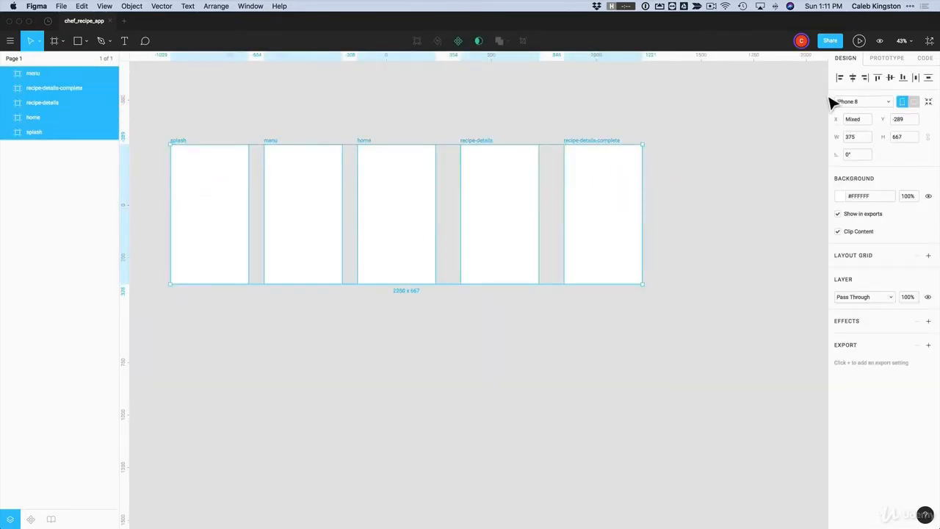
click(918, 80)
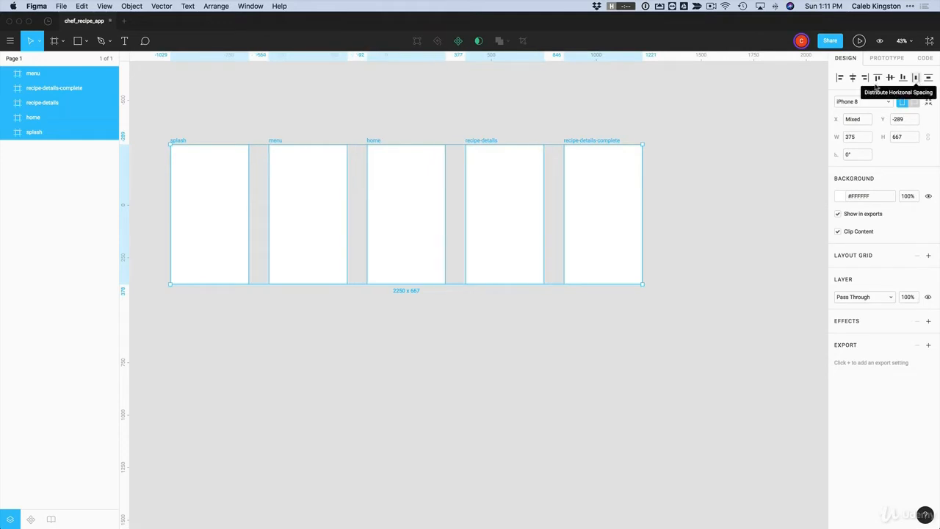
click(601, 99)
scroll(603, 110, left, 3)
scroll(601, 114, left, 2)
scroll(601, 114, up, 1)
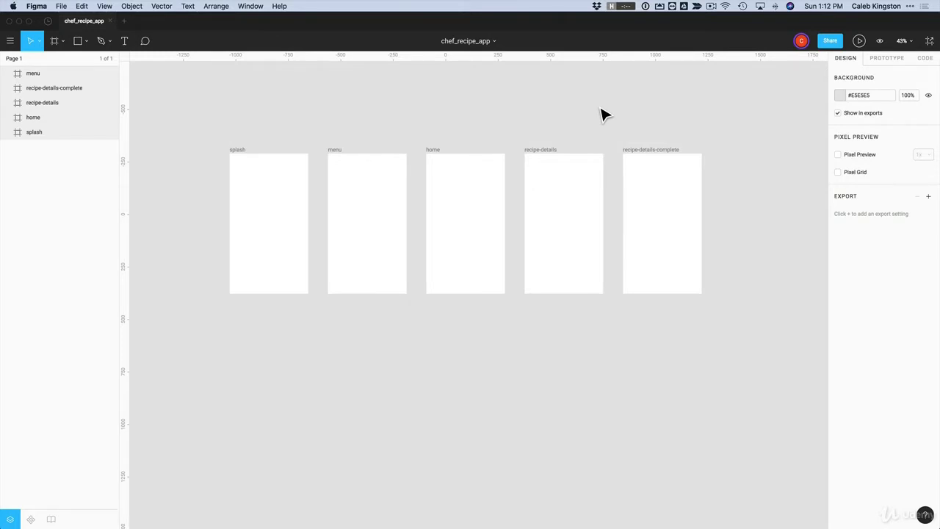
scroll(601, 114, up, 3)
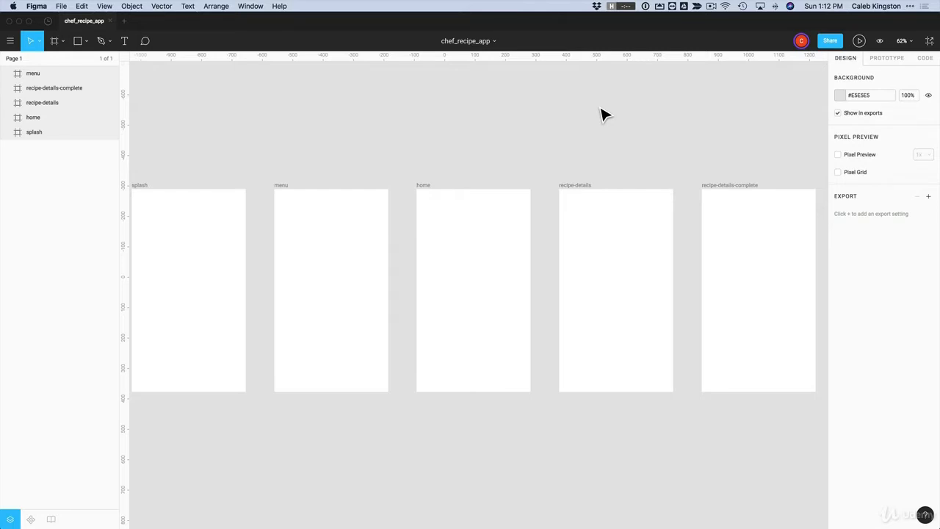
key(shift+0)
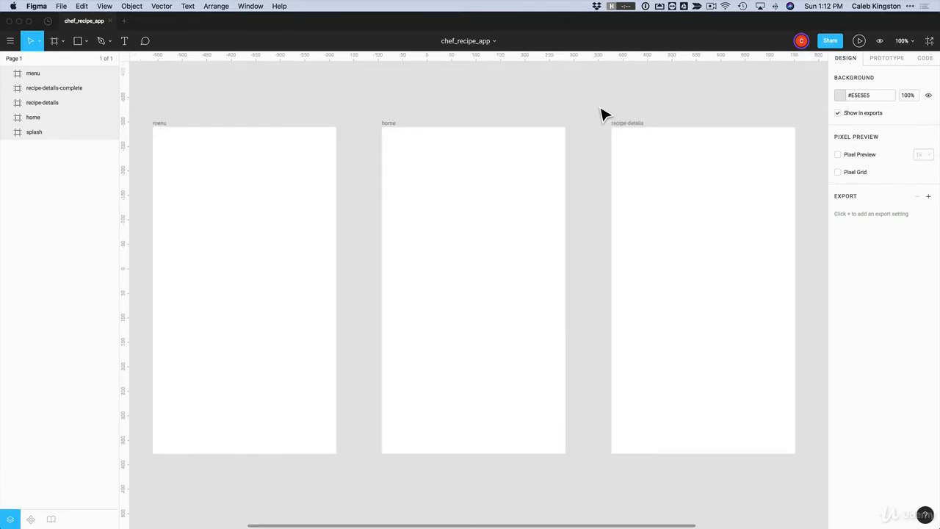
key(shift+1)
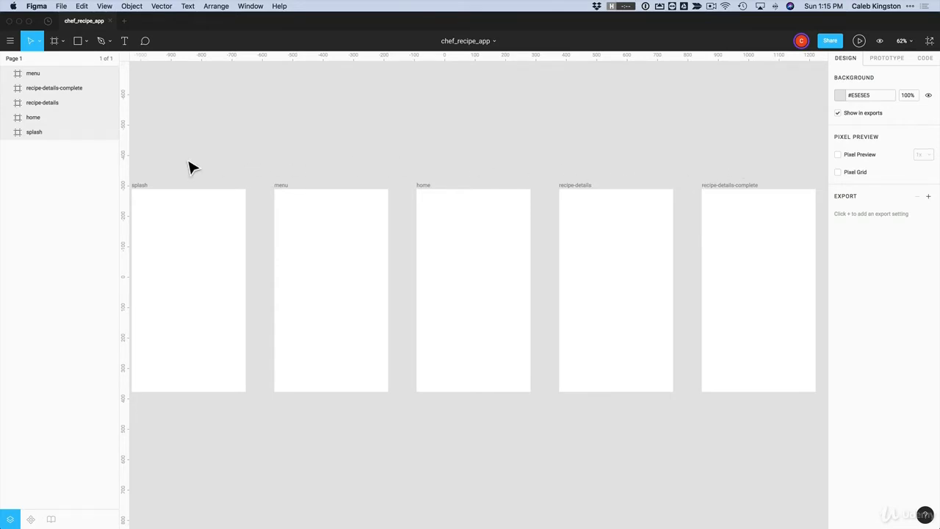
Add a 10px red layout grid to all five screen frames and open its settings
click(145, 185)
shift+click(280, 189)
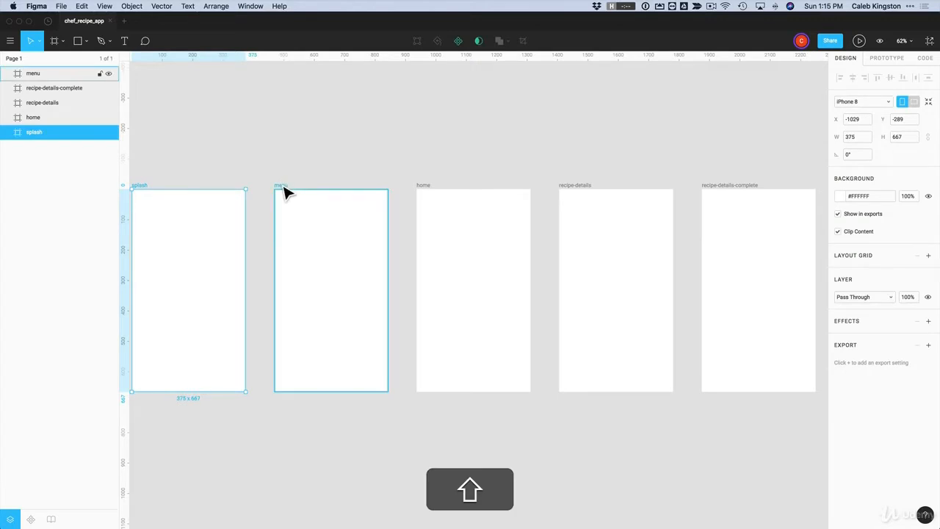
shift+click(432, 196)
shift+click(576, 195)
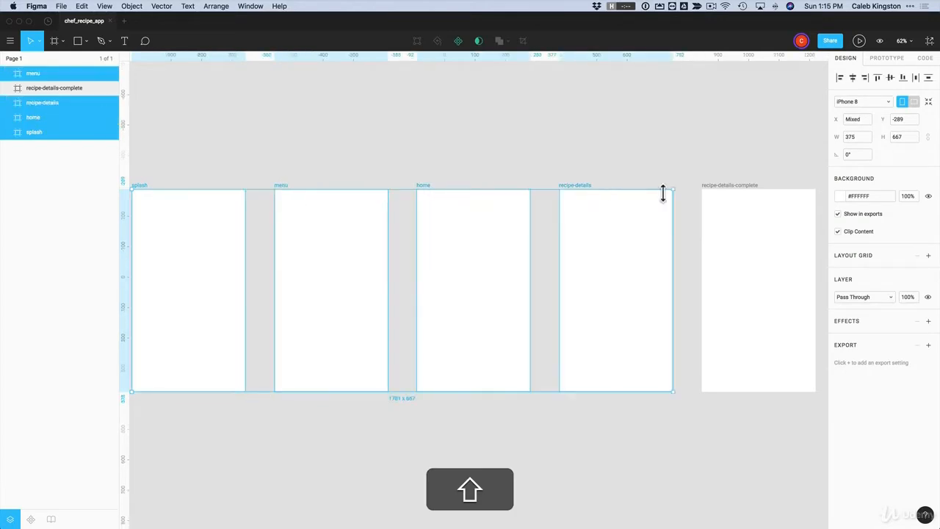
shift+click(728, 192)
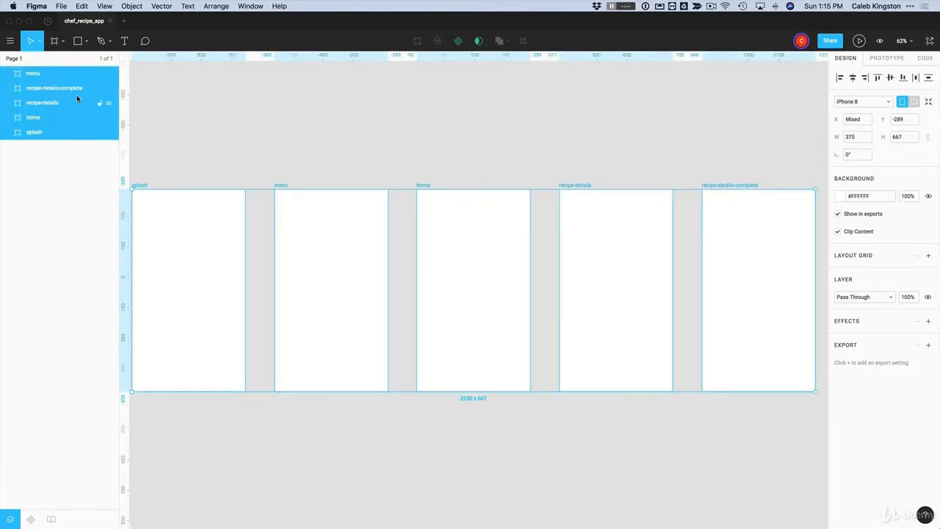
key(Escape)
click(33, 73)
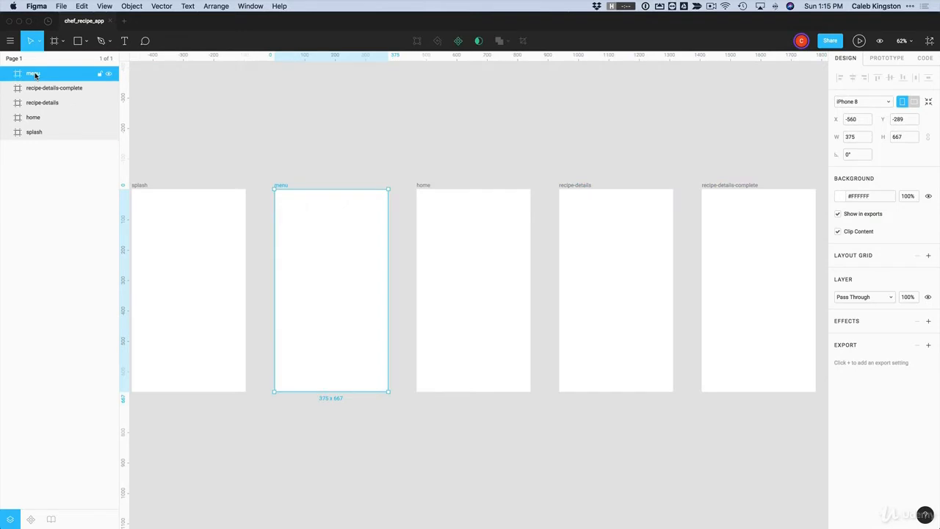
shift+click(34, 133)
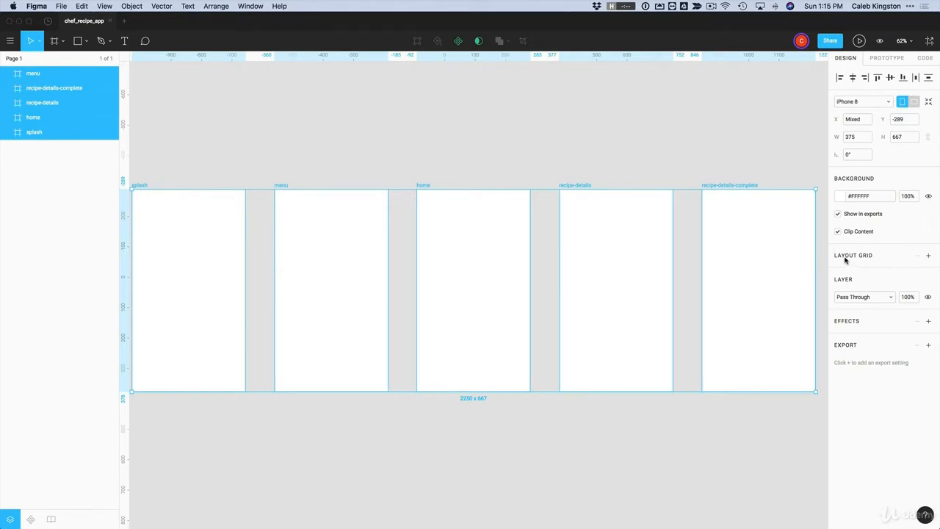
click(929, 256)
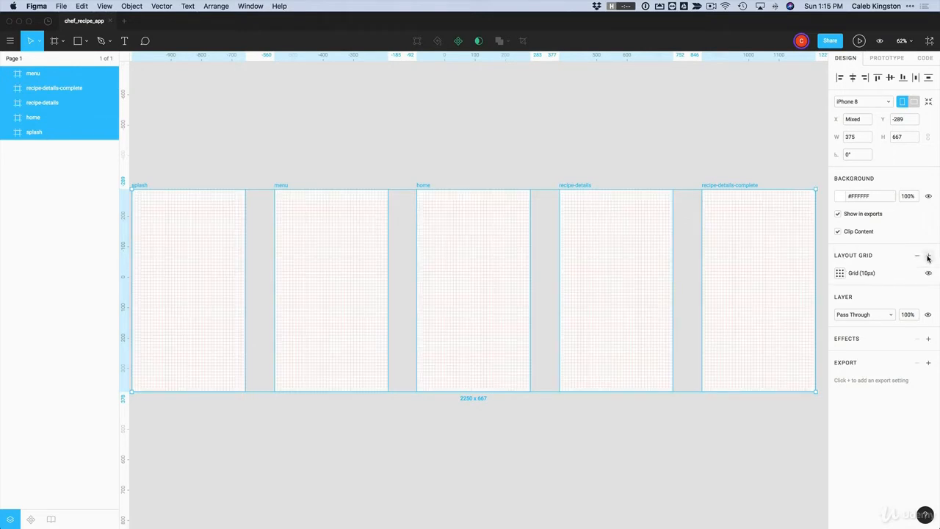
click(840, 273)
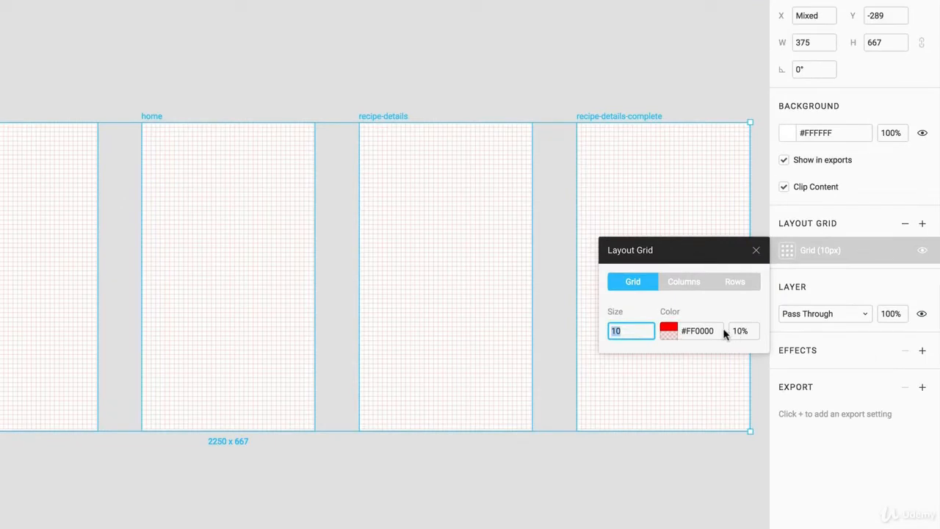
Switch the layout grid to 6 columns with a gutter of 10
click(687, 282)
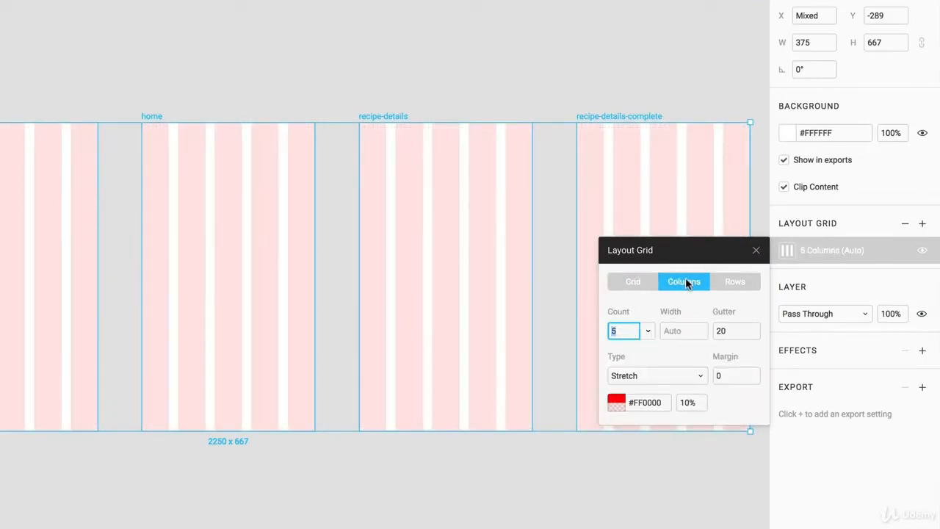
click(650, 331)
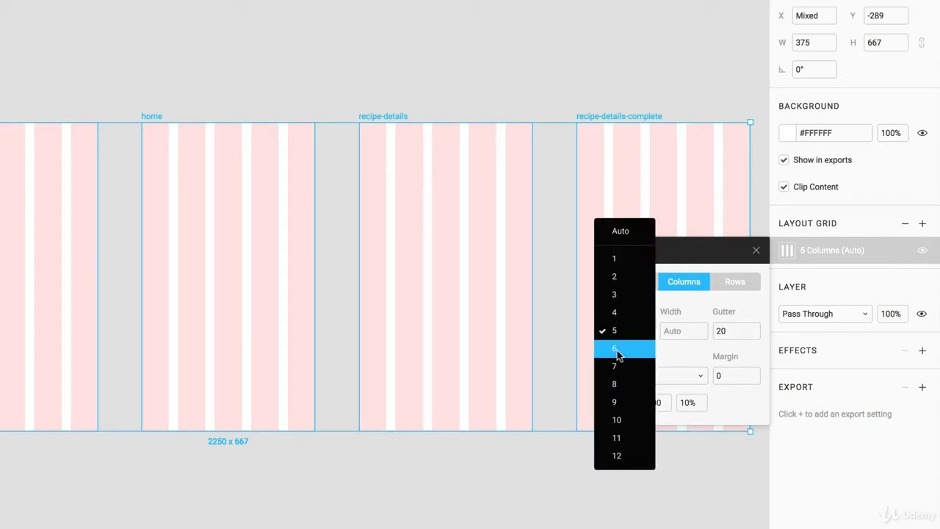
click(617, 350)
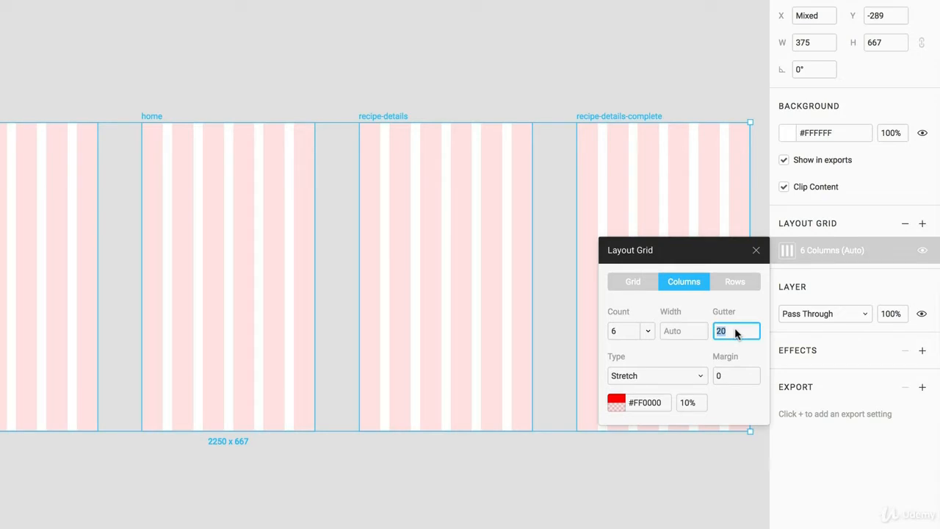
text(10)
click(728, 373)
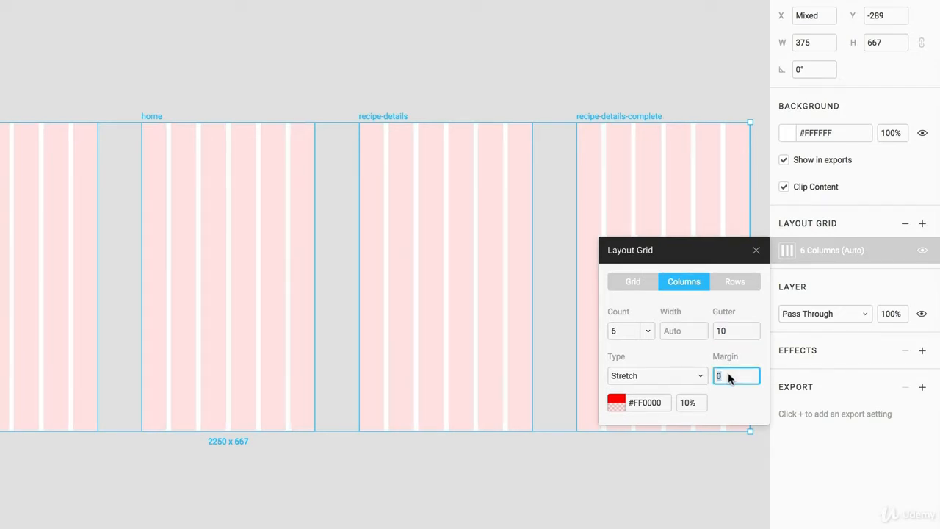
text(10)
key(Return)
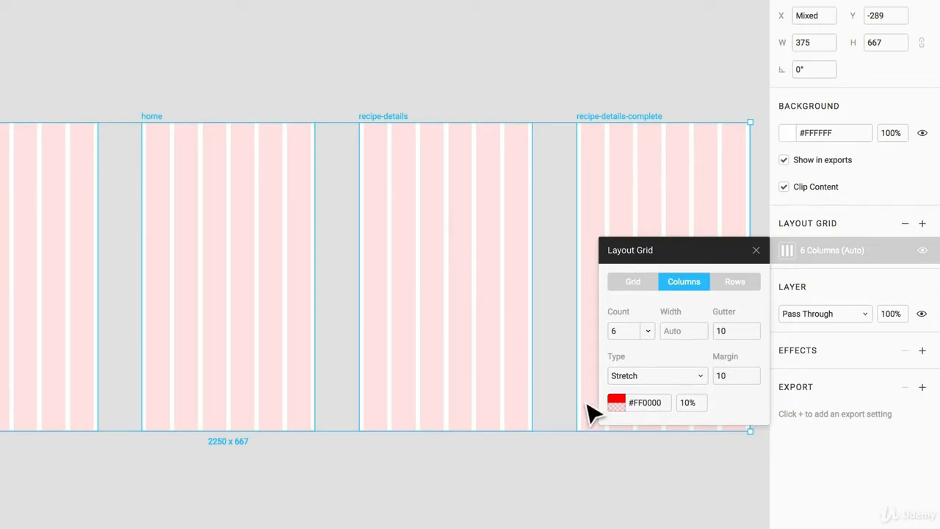
Set grid opacity to 5% and margin to 20, then close settings and select the Home frame
click(690, 402)
text(5)
key(Return)
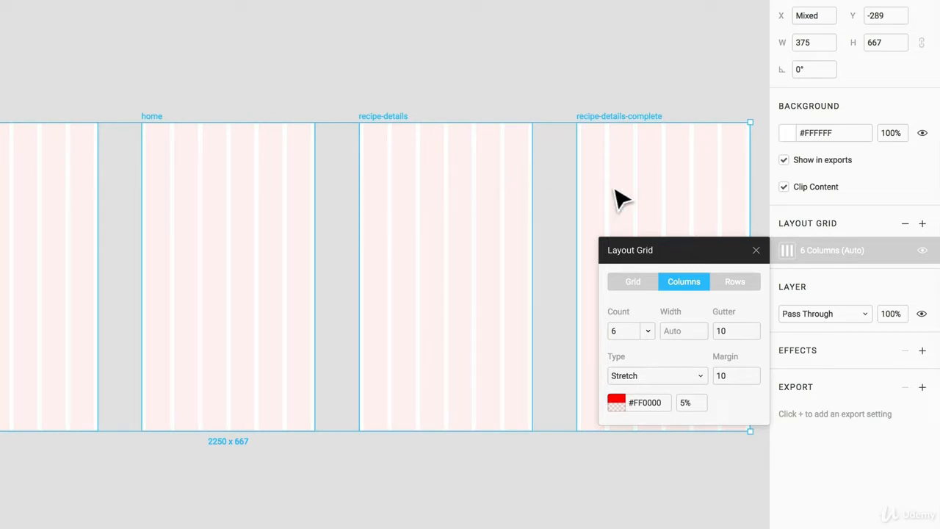
click(731, 375)
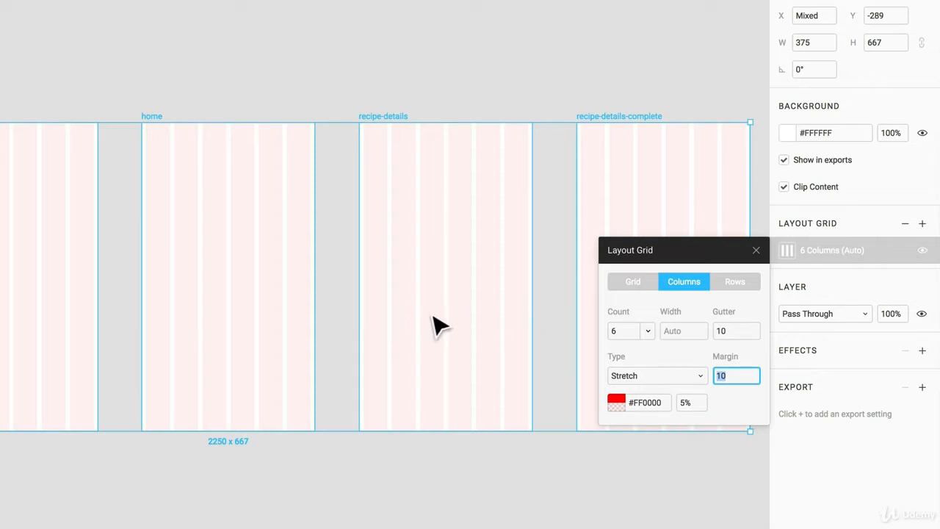
key(Return)
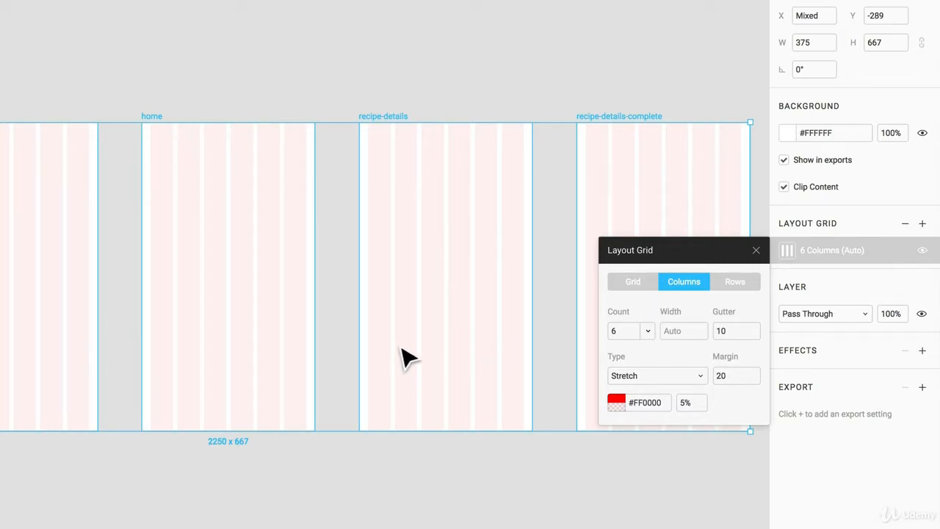
key(Escape)
click(157, 126)
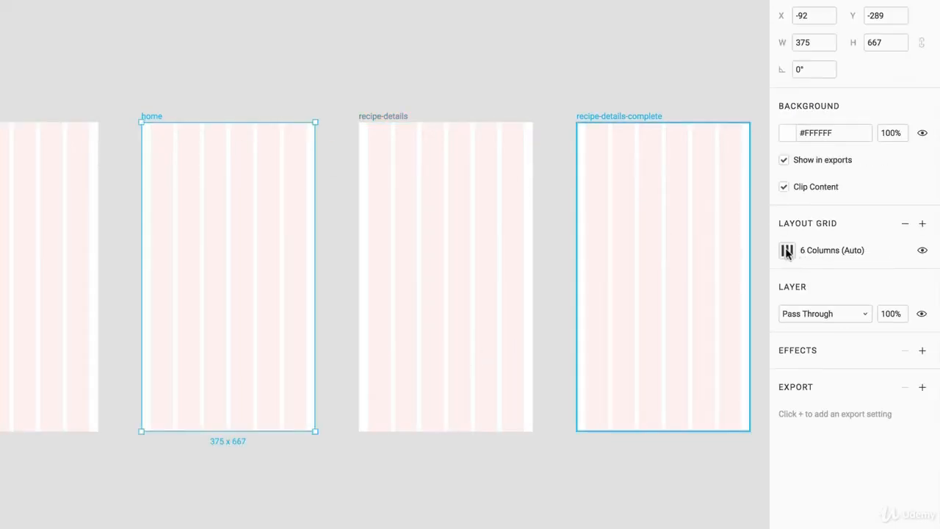
click(787, 250)
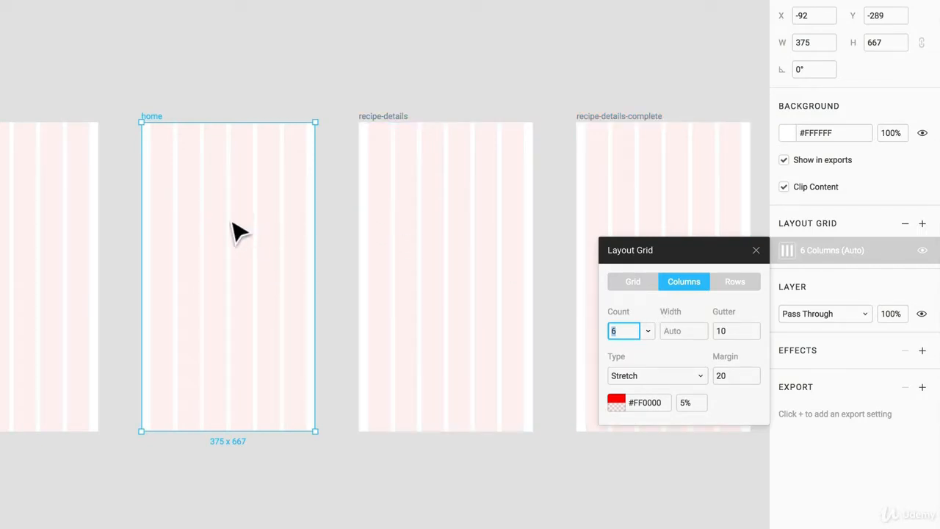
click(396, 195)
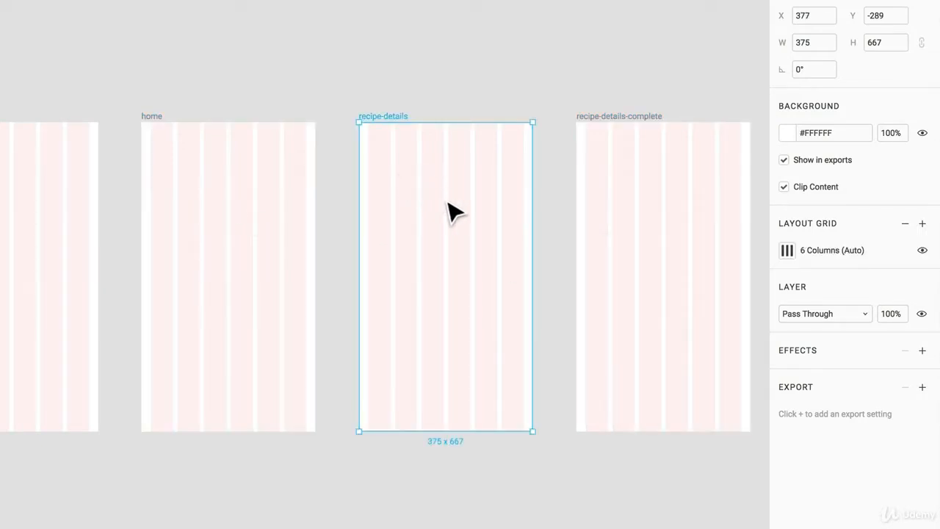
drag(661, 80, 1, 254)
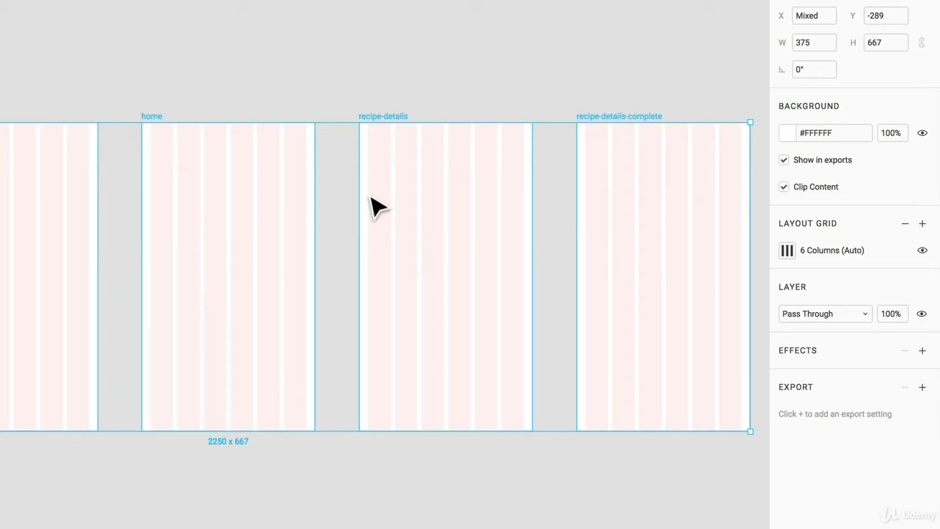
key(Escape)
click(156, 116)
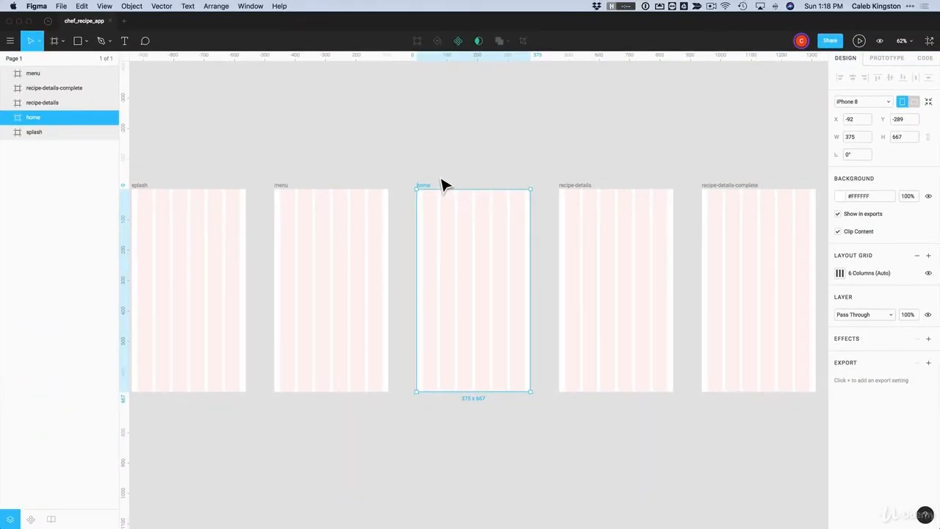
click(176, 108)
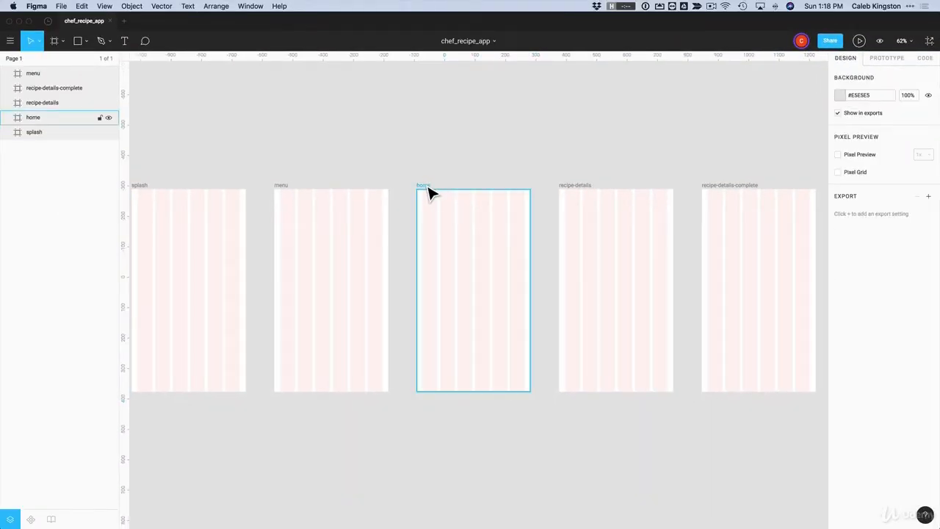
click(429, 189)
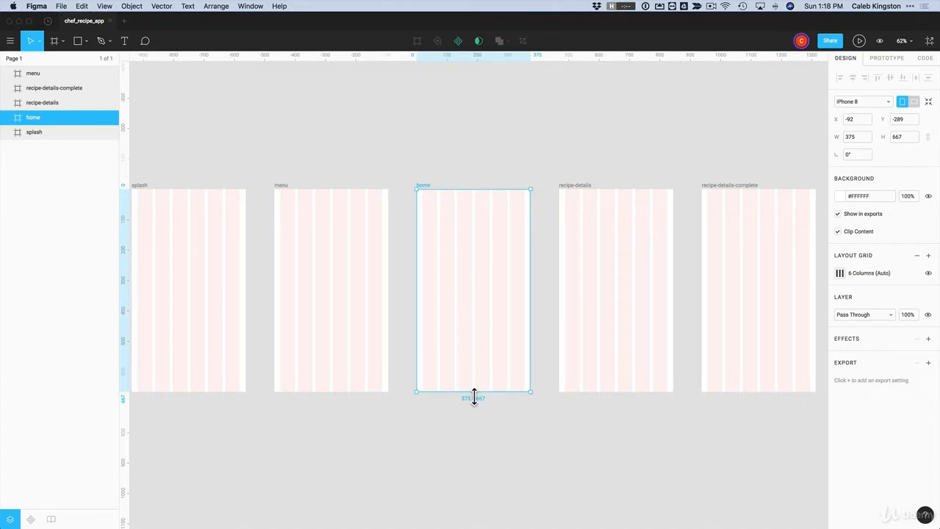
mouse_move(474, 397)
mouse_down()
mouse_move(472, 510)
mouse_move(471, 389)
mouse_move(471, 512)
mouse_move(461, 398)
mouse_up()
key(Escape)
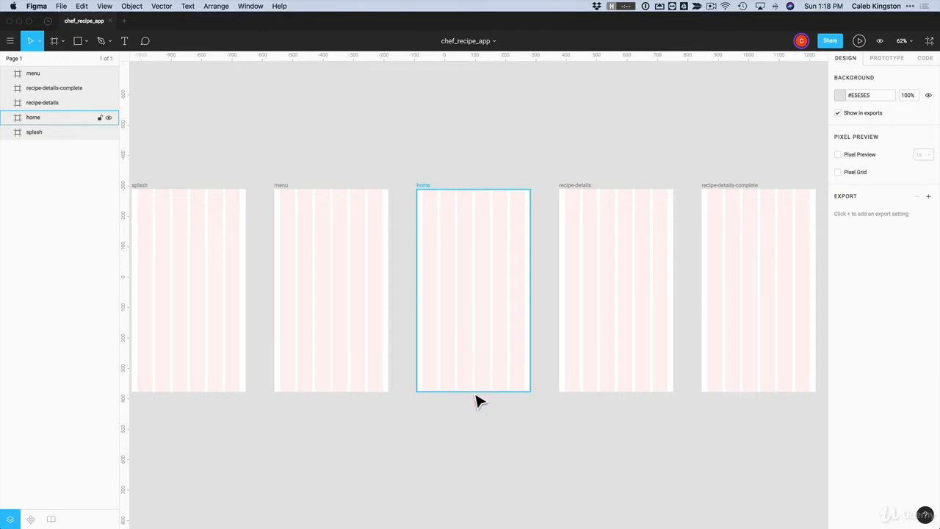
click(592, 383)
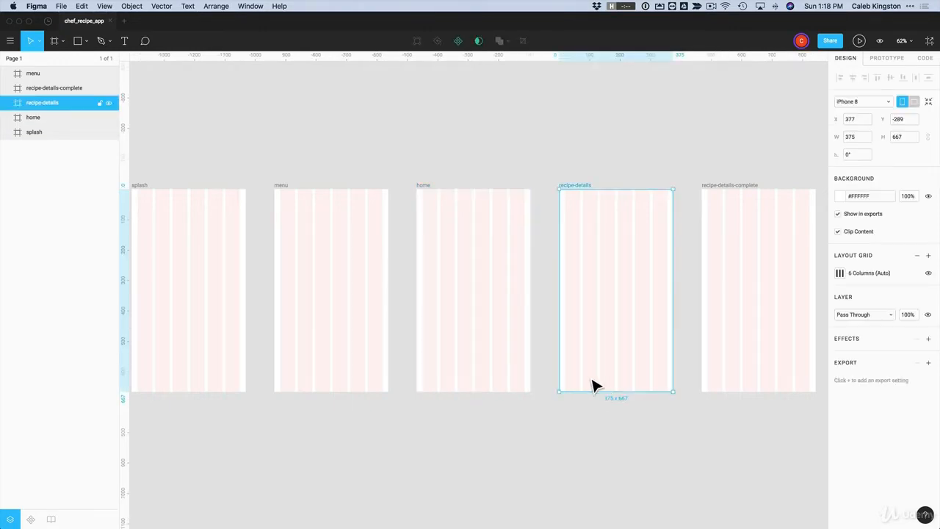
mouse_move(612, 392)
mouse_down()
mouse_move(609, 447)
mouse_move(606, 398)
mouse_up()
click(603, 420)
click(591, 224)
click(581, 166)
click(573, 210)
click(559, 174)
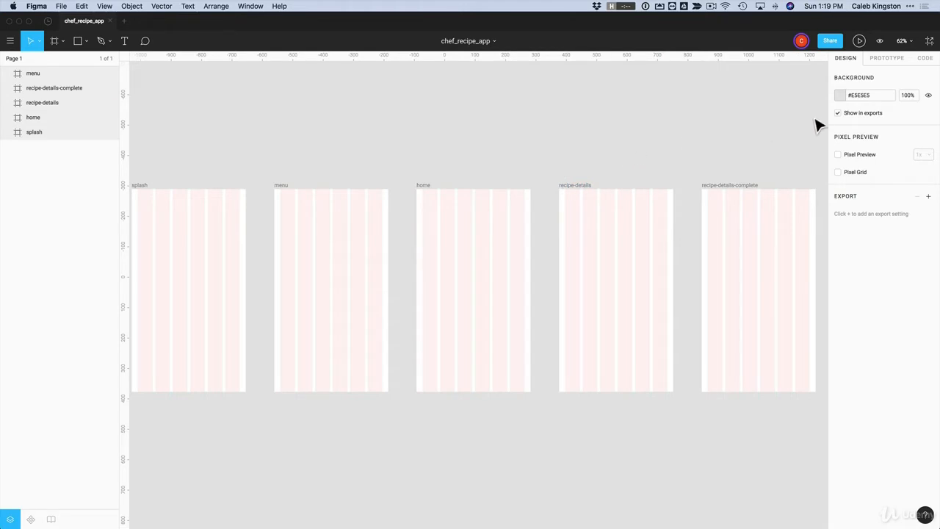
Change the canvas background colour from #E5E5E5 to grey #CFCFCF
click(839, 96)
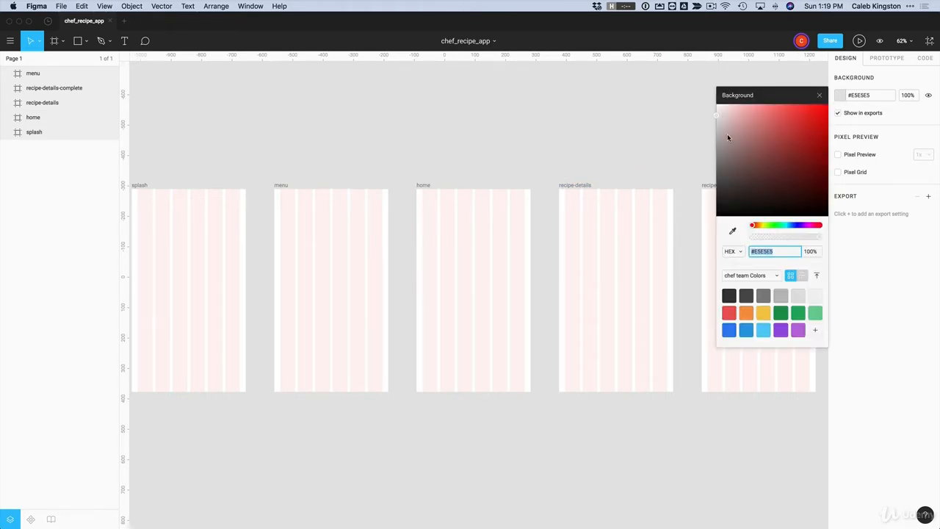
mouse_move(728, 138)
mouse_down()
mouse_move(716, 134)
mouse_move(716, 154)
mouse_move(741, 132)
mouse_move(823, 116)
mouse_move(732, 142)
mouse_move(718, 151)
mouse_move(716, 173)
mouse_move(717, 127)
mouse_up()
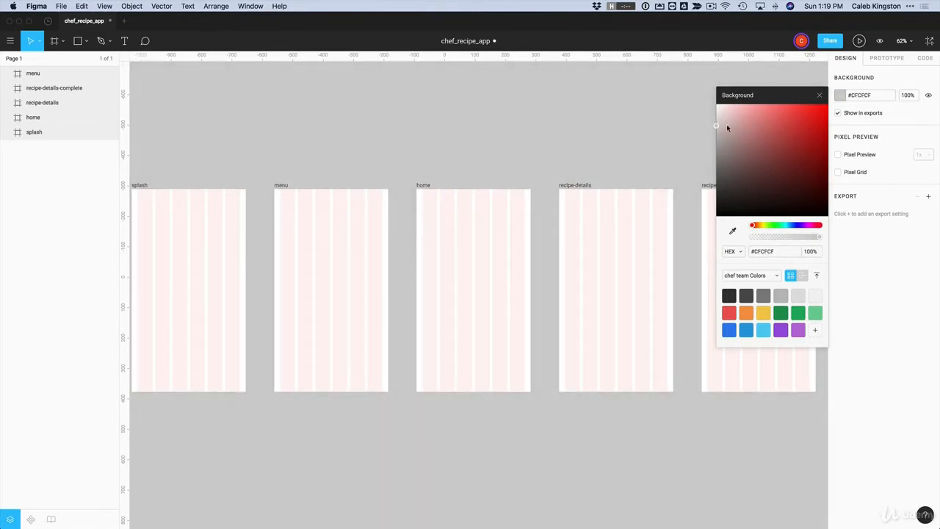
click(821, 96)
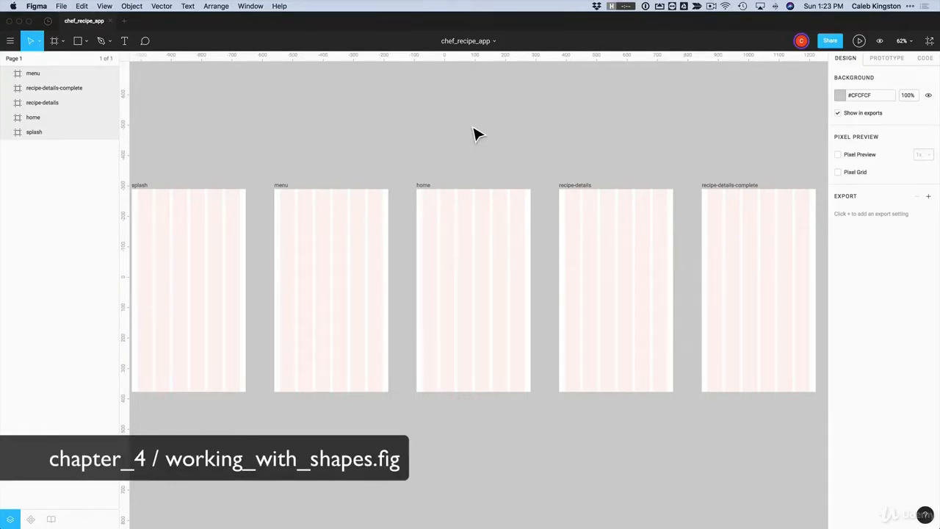
Draw a 375×667 rectangle over the entire splash frame and fill it red #EB5757
click(149, 195)
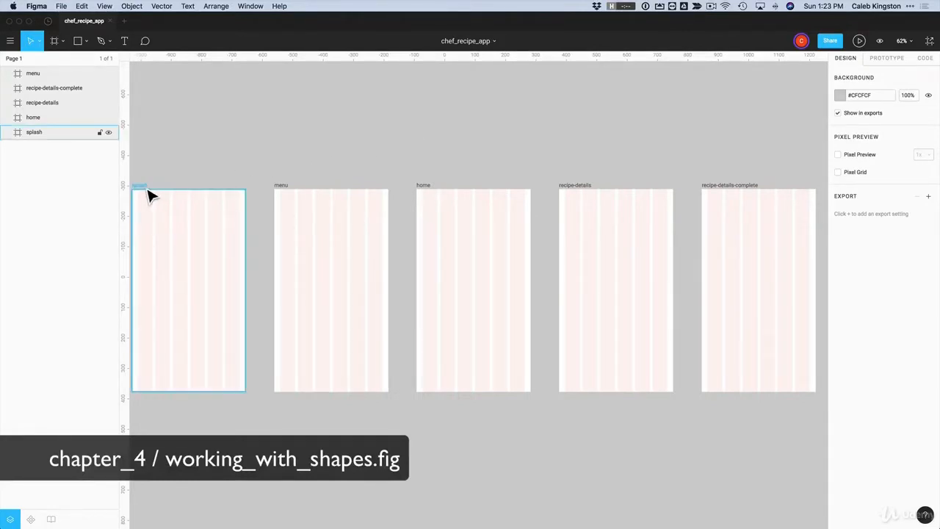
click(149, 194)
key(z)
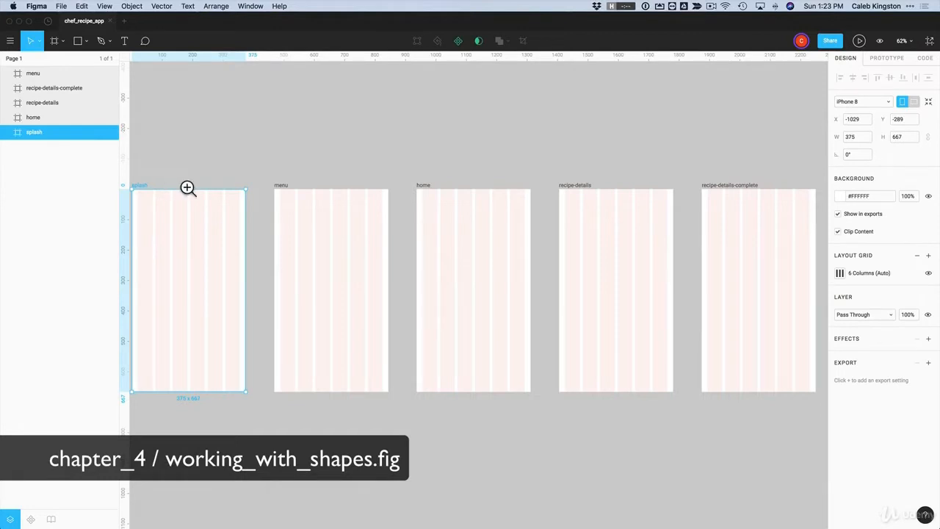
drag(274, 169, 216, 409)
click(330, 245)
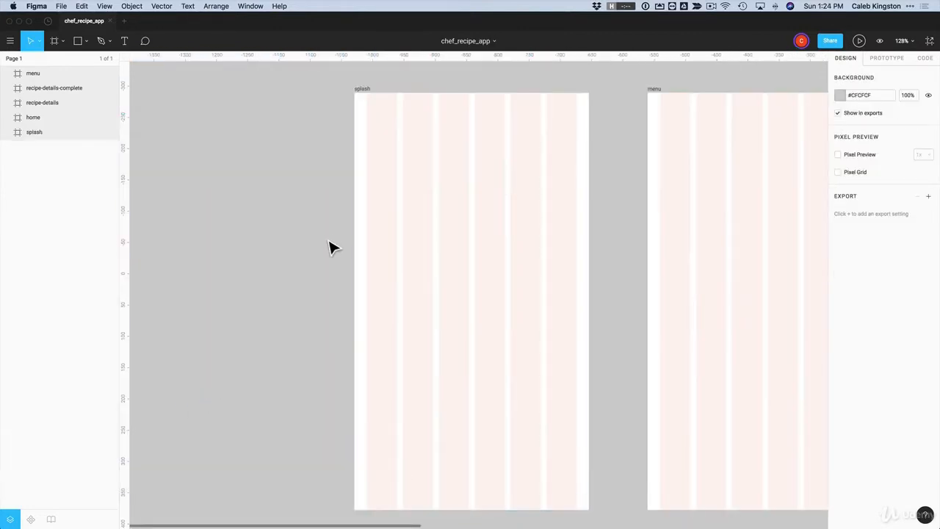
click(78, 42)
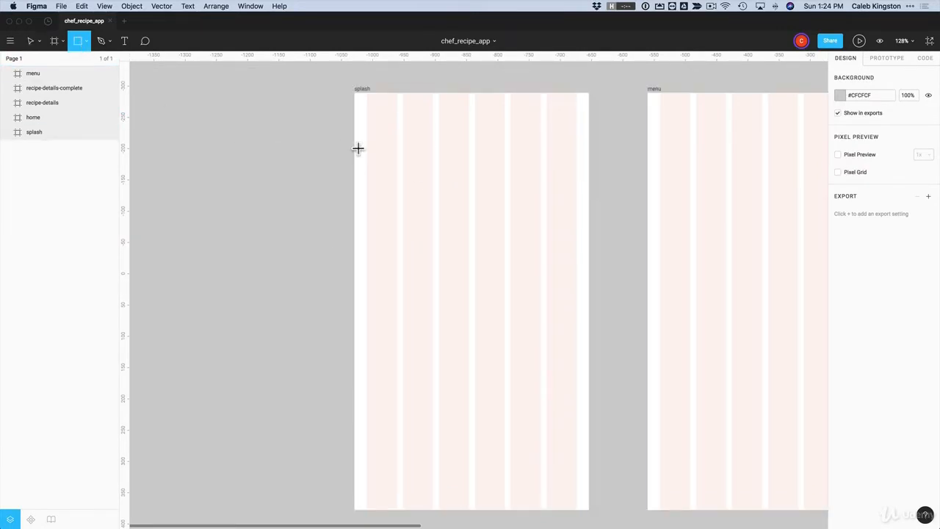
drag(355, 94, 589, 509)
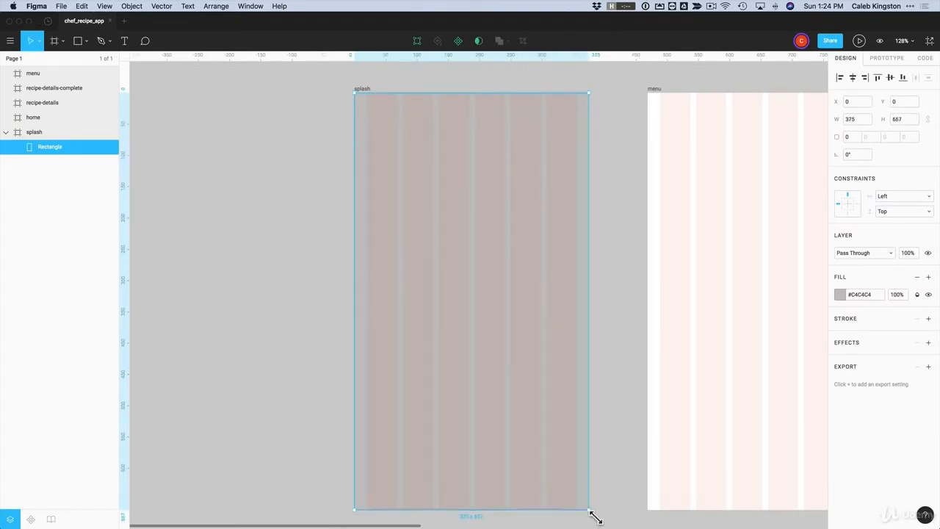
click(839, 295)
click(731, 496)
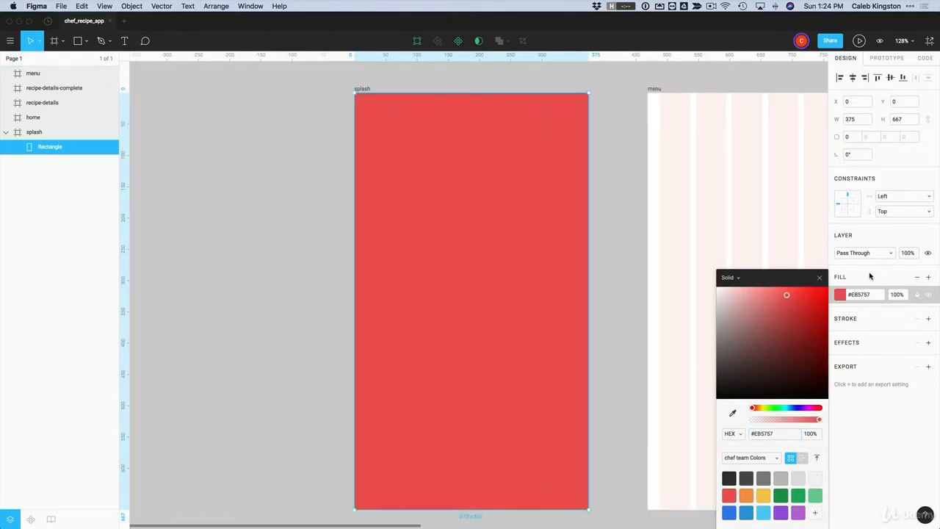
Add a second fill to the splash rectangle as an image fill using entree-lasagna.jpg
click(929, 279)
click(928, 279)
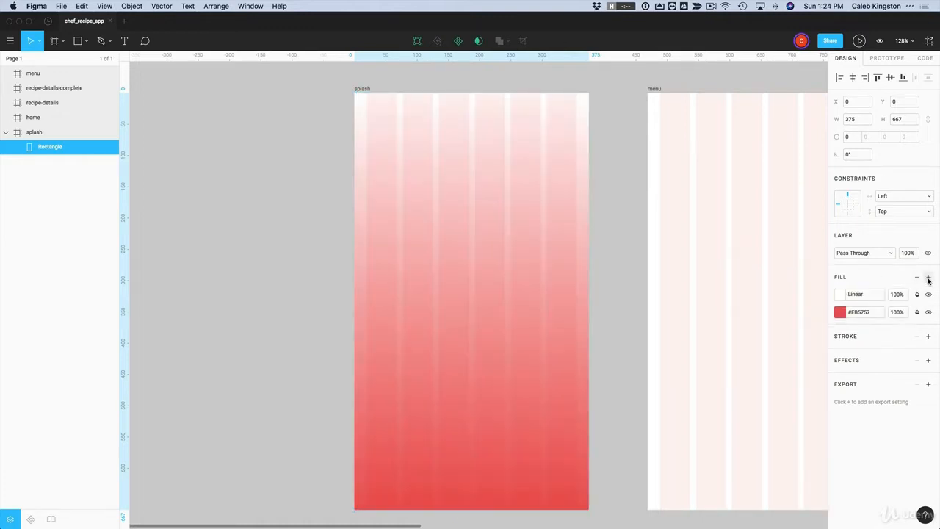
click(841, 295)
click(729, 244)
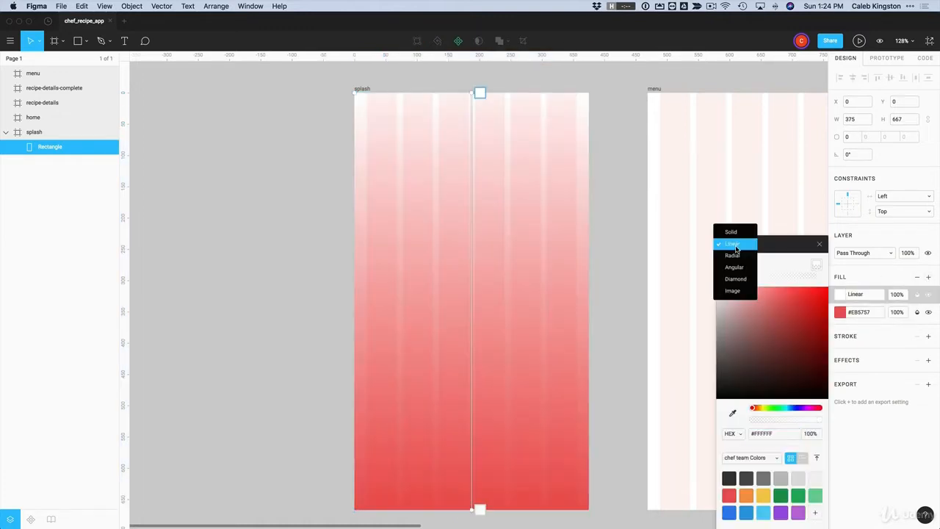
click(735, 292)
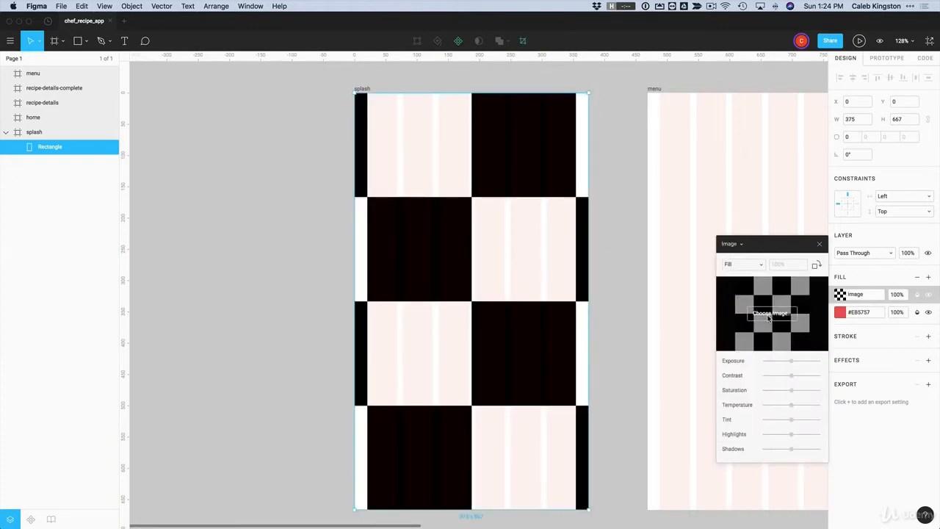
click(769, 314)
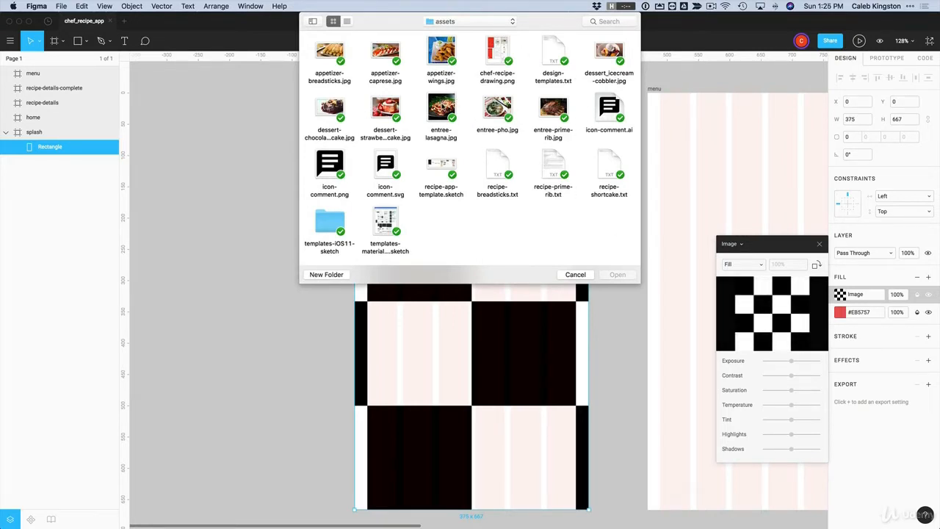
click(442, 109)
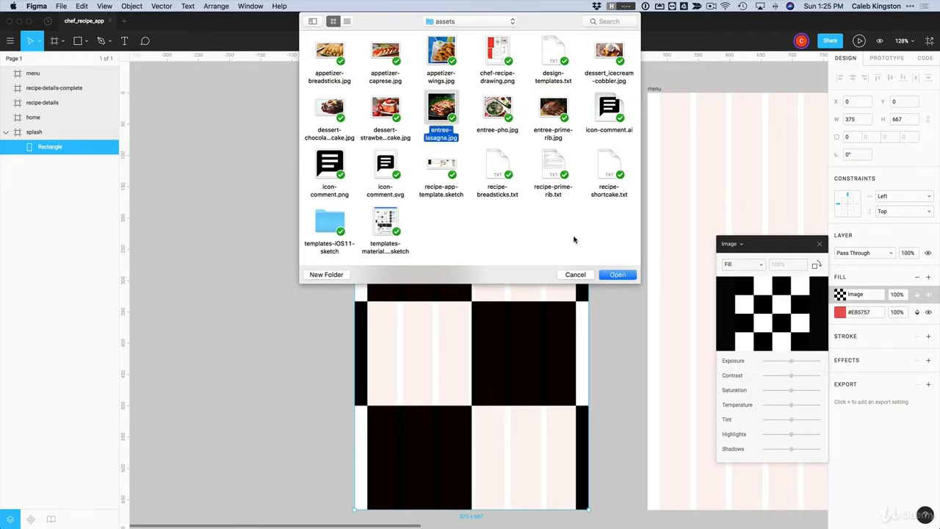
click(618, 276)
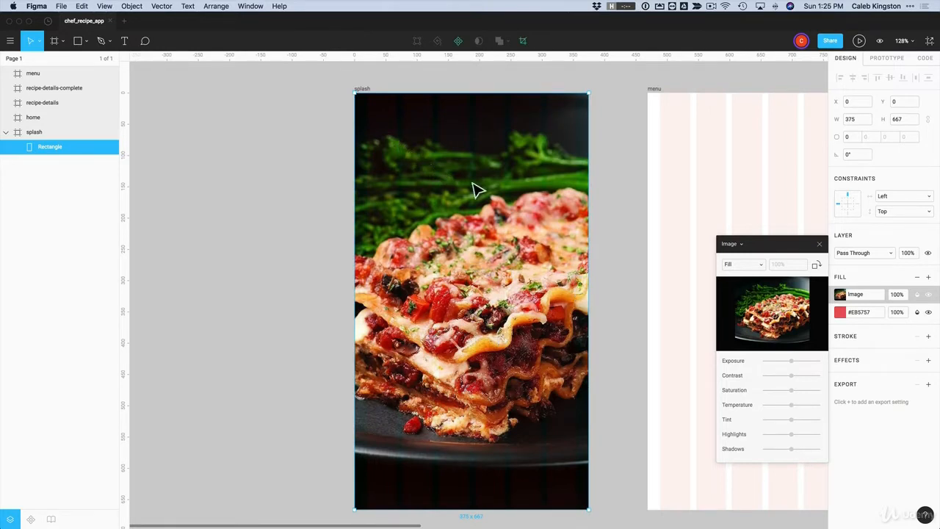
Move the image fill beneath the red fill and set the red to 90% opacity
drag(833, 294, 834, 326)
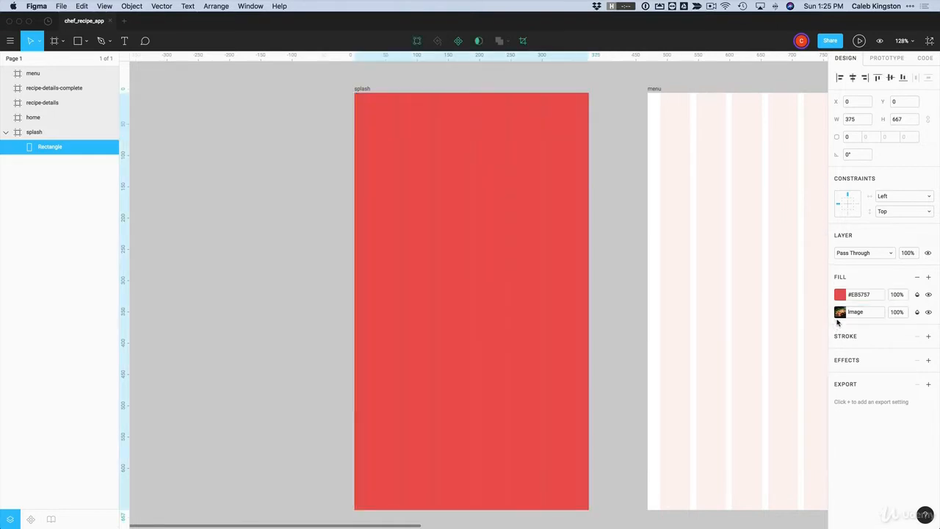
click(897, 295)
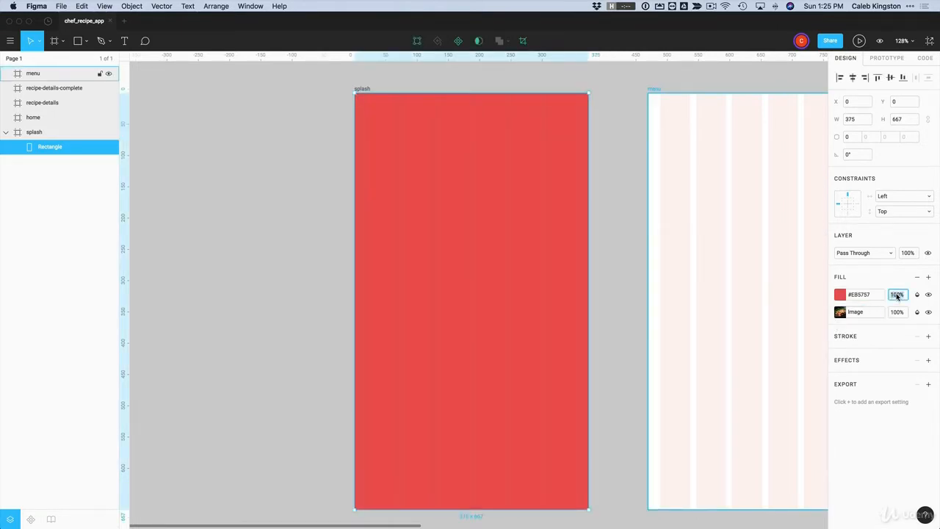
key(Return)
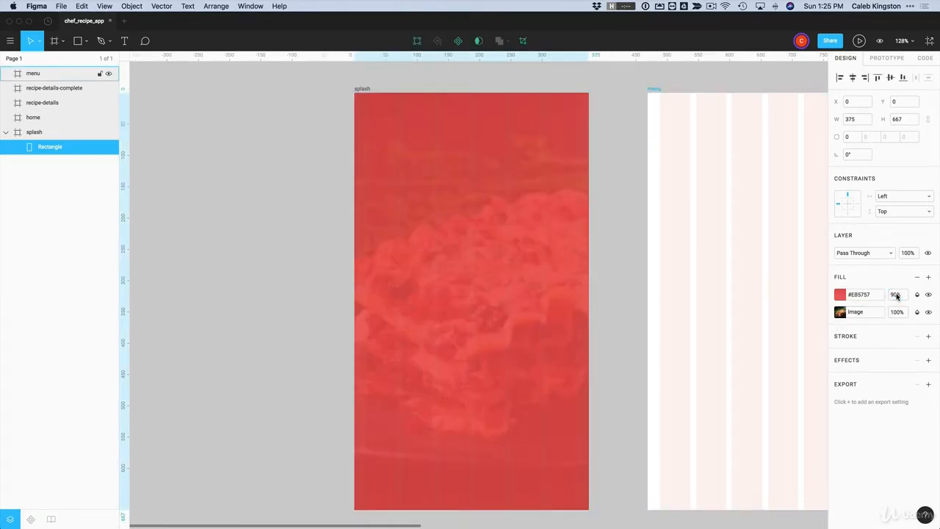
key(Escape)
click(361, 90)
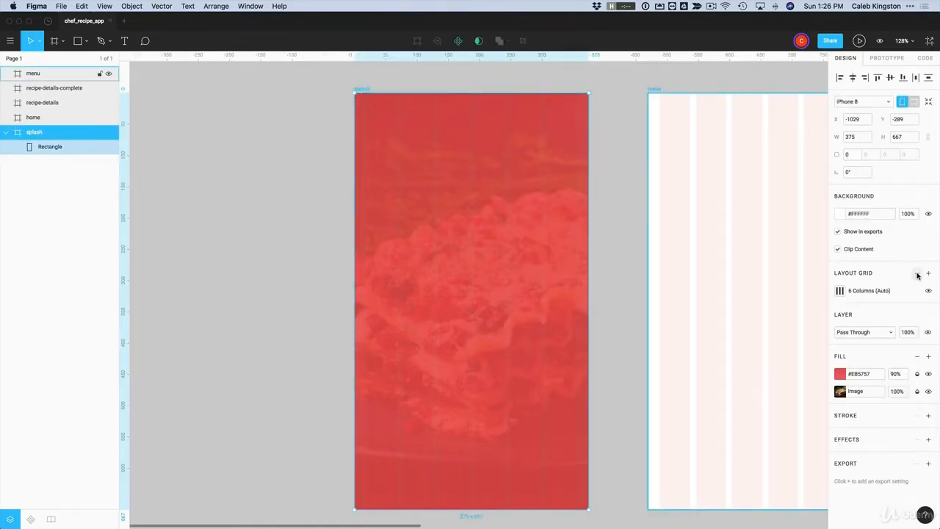
Try rounding the splash rectangle's corners, then revert to square corners
click(300, 304)
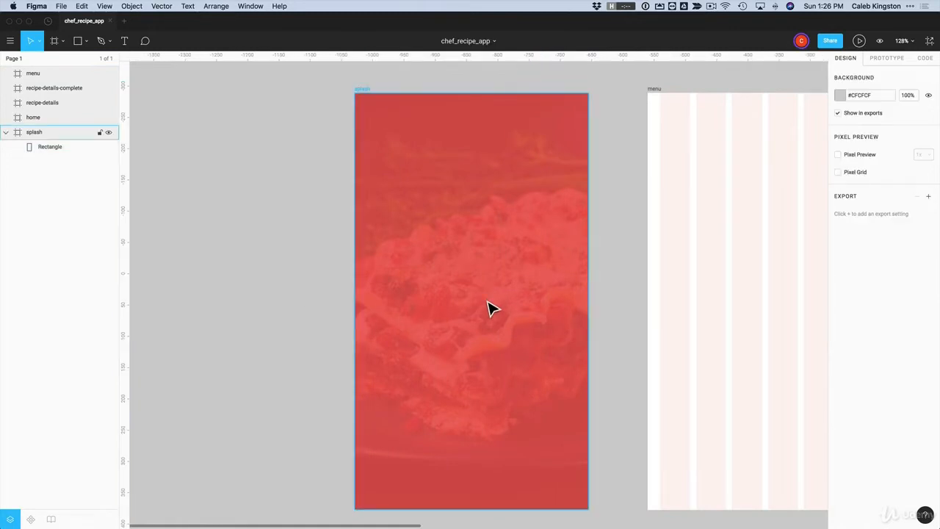
drag(470, 268, 478, 311)
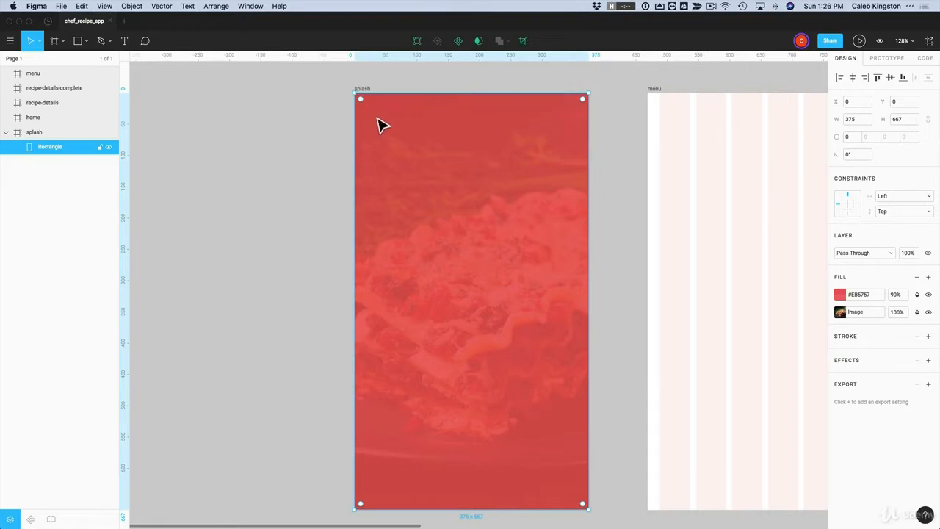
mouse_move(361, 100)
mouse_down()
mouse_move(400, 157)
mouse_move(372, 109)
mouse_move(426, 167)
mouse_move(362, 101)
mouse_up()
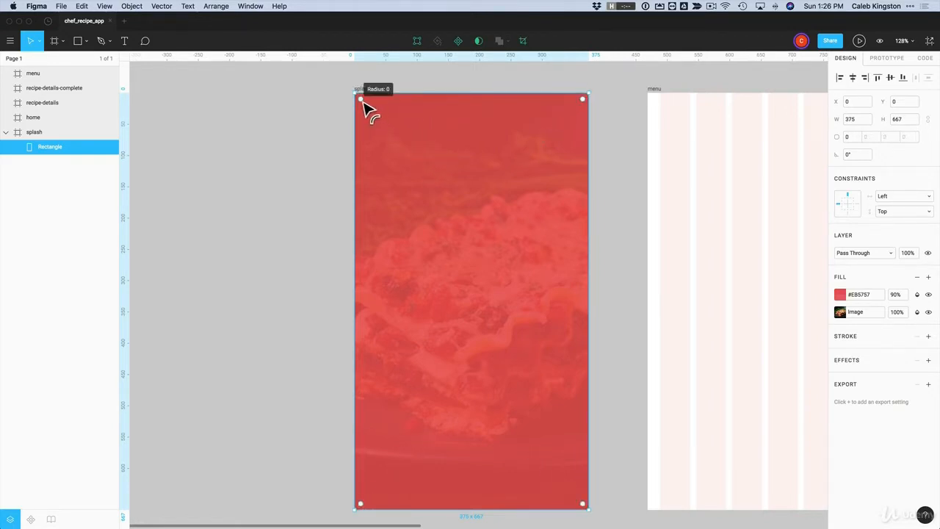
key(alt+super+z)
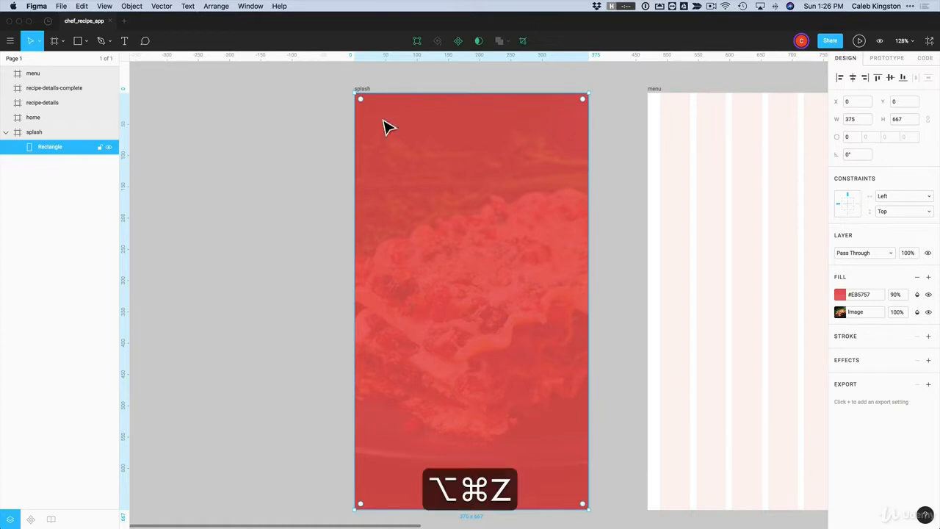
mouse_move(364, 103)
mouse_down()
mouse_move(439, 172)
mouse_move(354, 96)
mouse_up()
key(Escape)
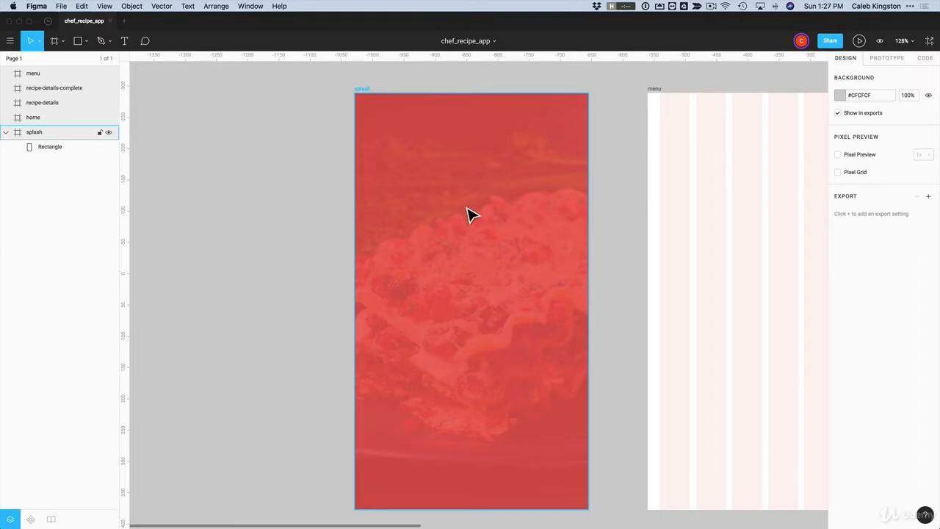
click(84, 42)
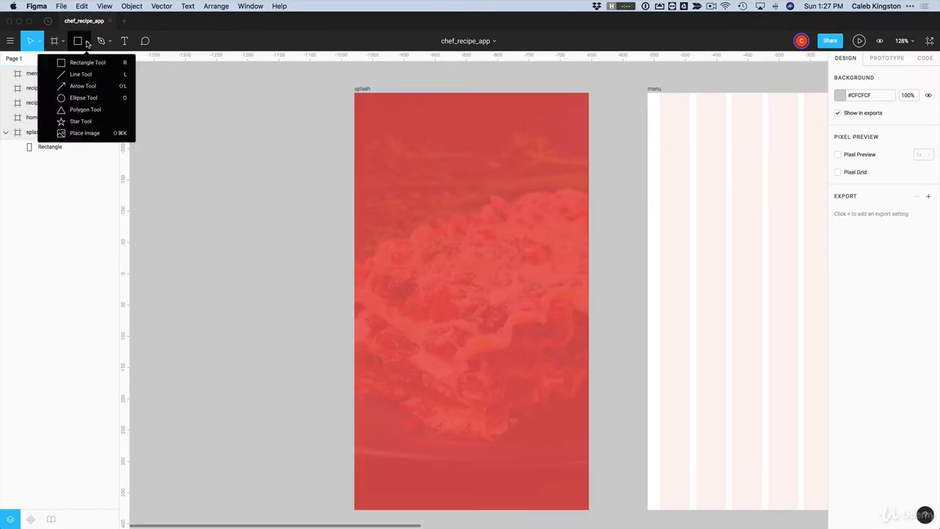
Draw an 87×87 grey circle near the splash top and duplicate it into three overlapping circles
click(80, 102)
drag(399, 180, 508, 228)
key(shift)
key(alt)
scroll(470, 220, up, 1)
scroll(507, 232, up, 1)
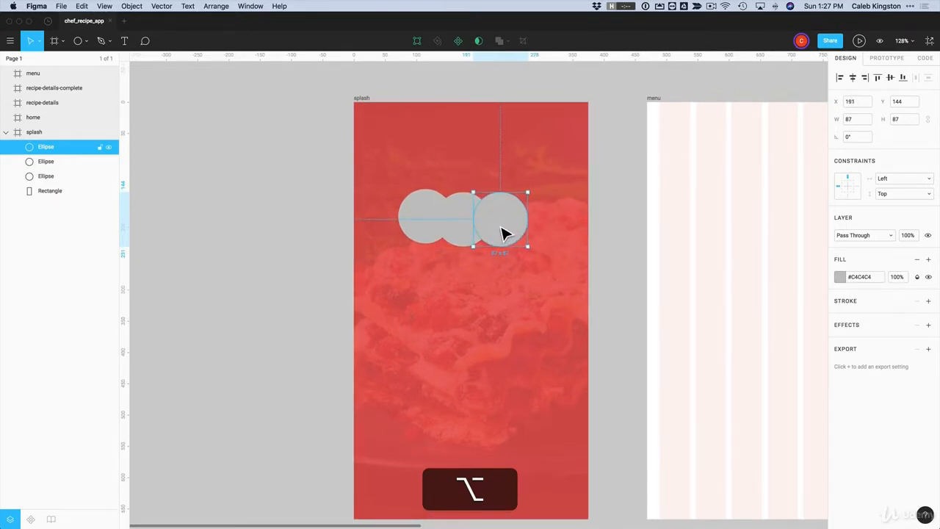
shift+click(459, 230)
shift+click(432, 227)
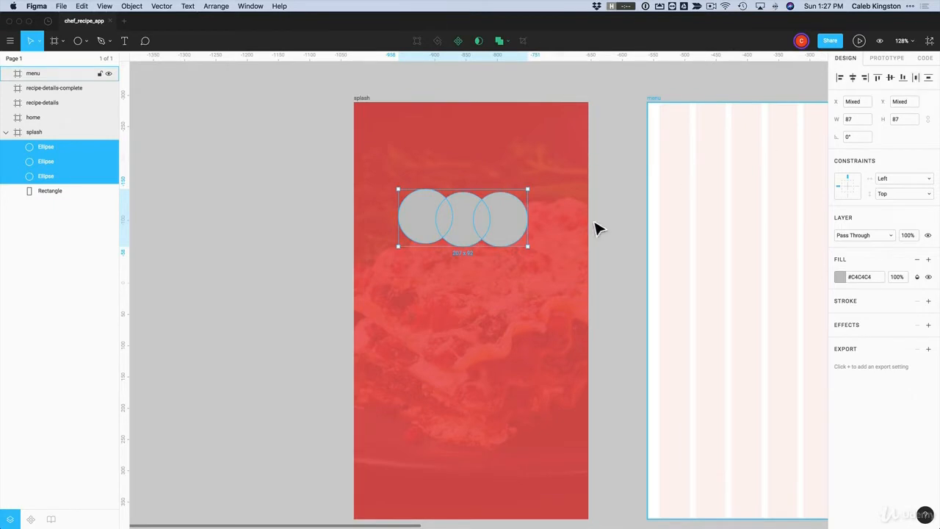
drag(504, 236, 512, 229)
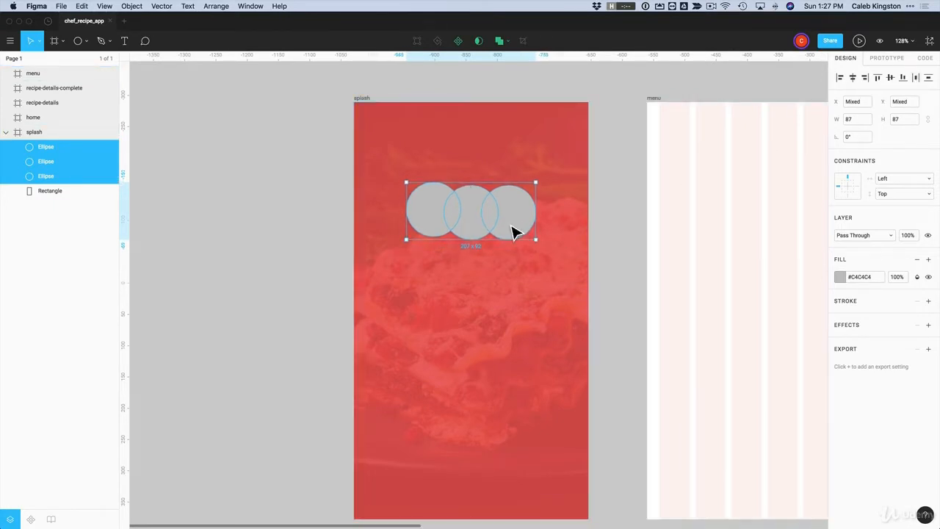
Raise the middle circle 20 px above the other two to form the hat top
key(z)
drag(309, 132, 676, 375)
click(717, 324)
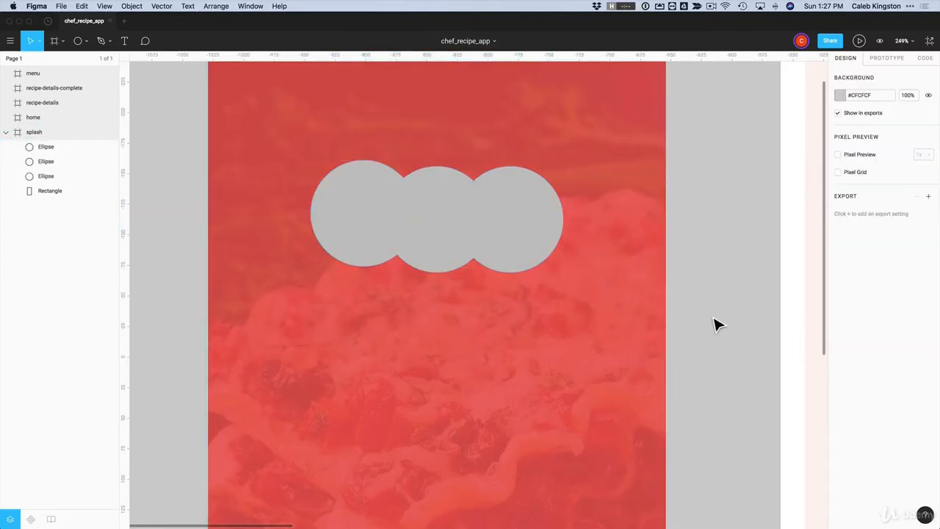
click(447, 252)
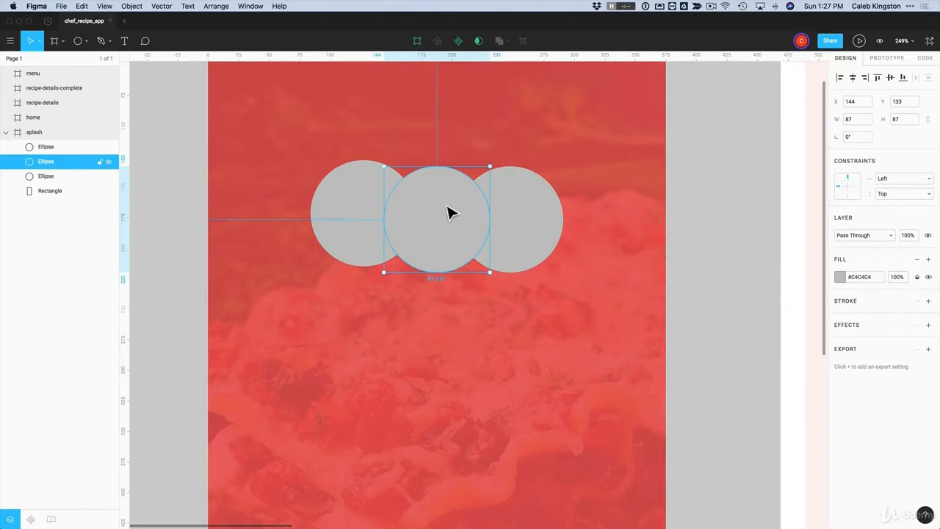
key(shift)
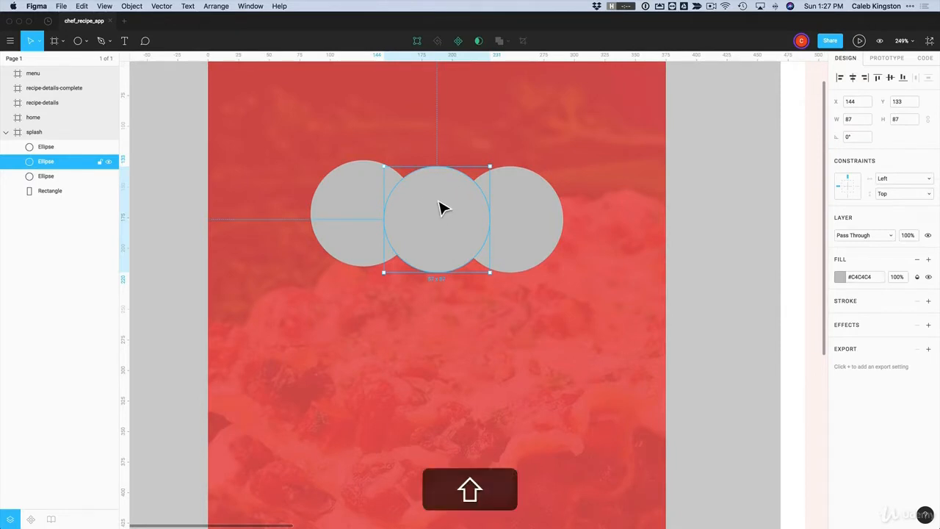
key(shift+Up)
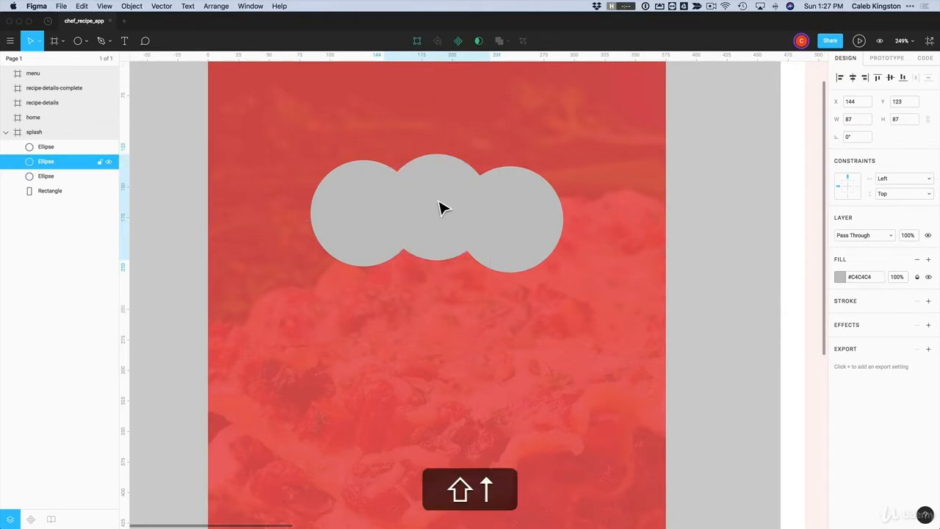
key(shift+Up)
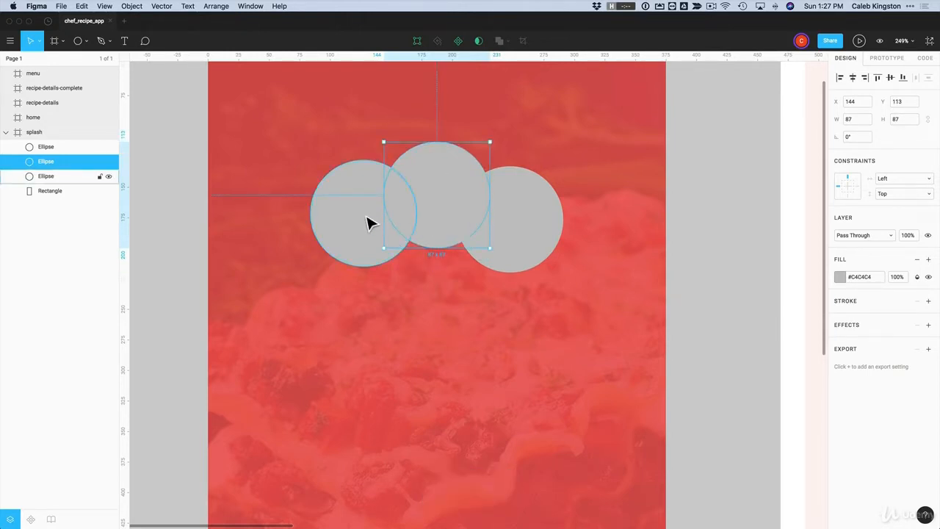
click(189, 249)
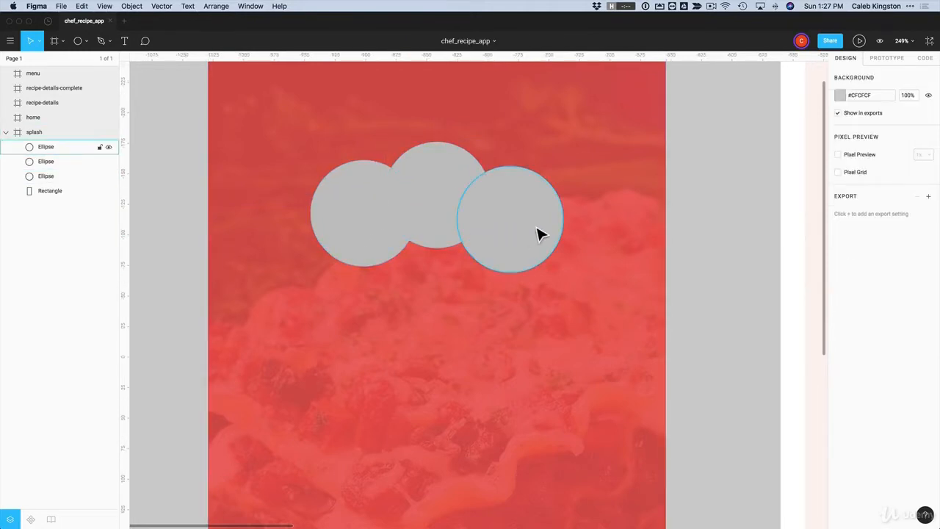
click(85, 41)
click(74, 63)
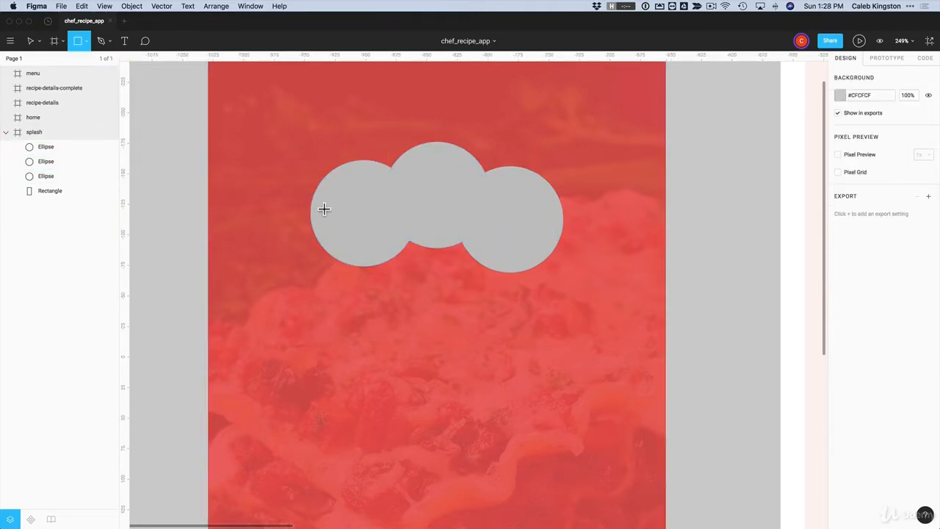
drag(342, 219, 531, 339)
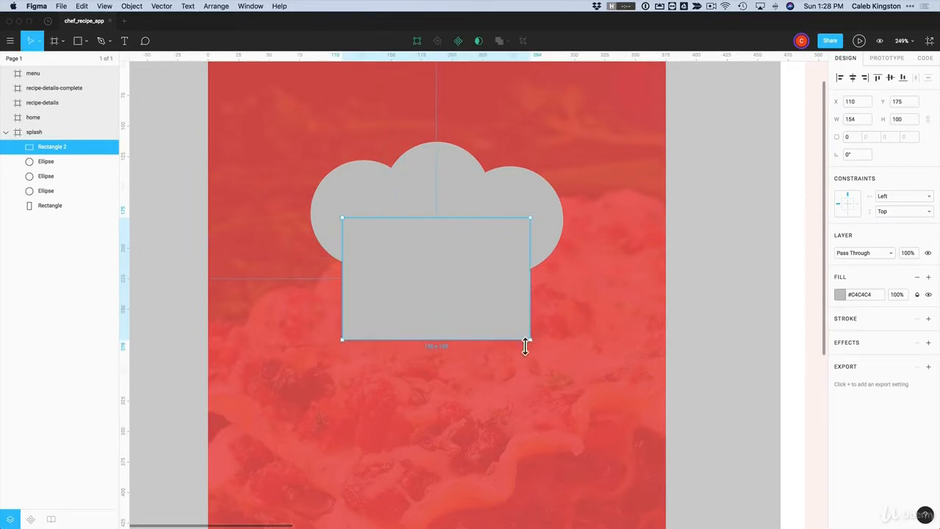
drag(350, 304, 362, 304)
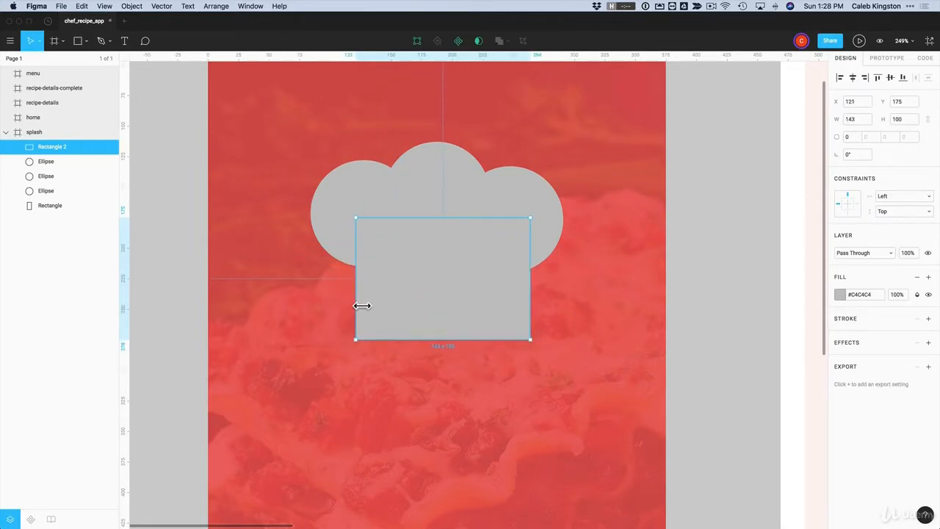
drag(537, 306, 526, 306)
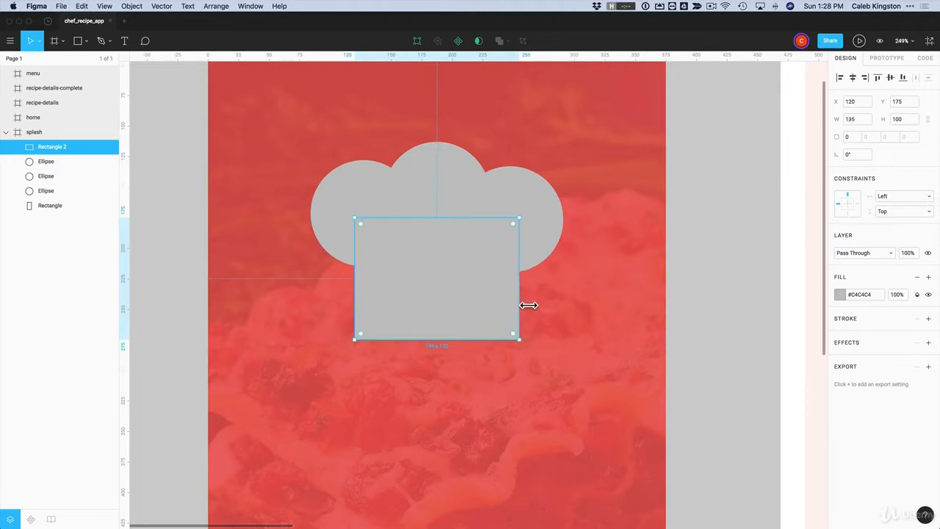
click(386, 196)
shift+click(463, 195)
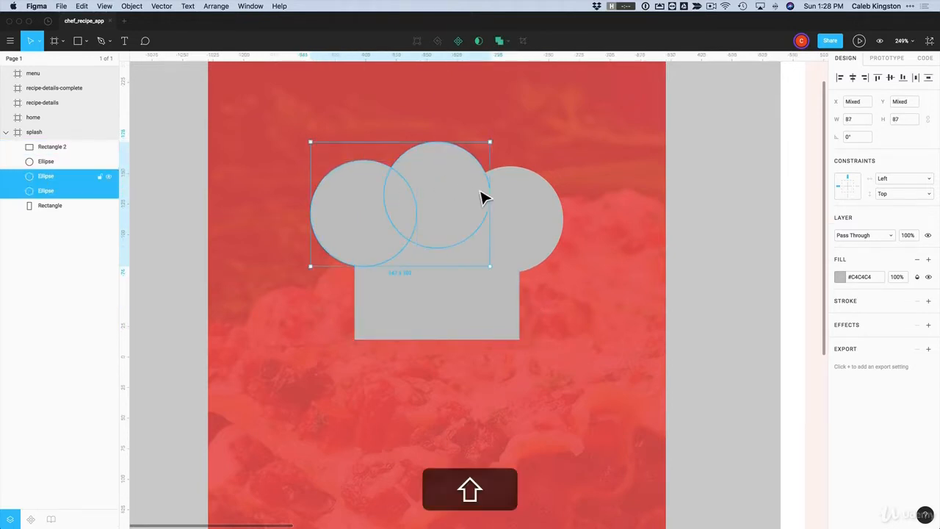
shift+click(537, 216)
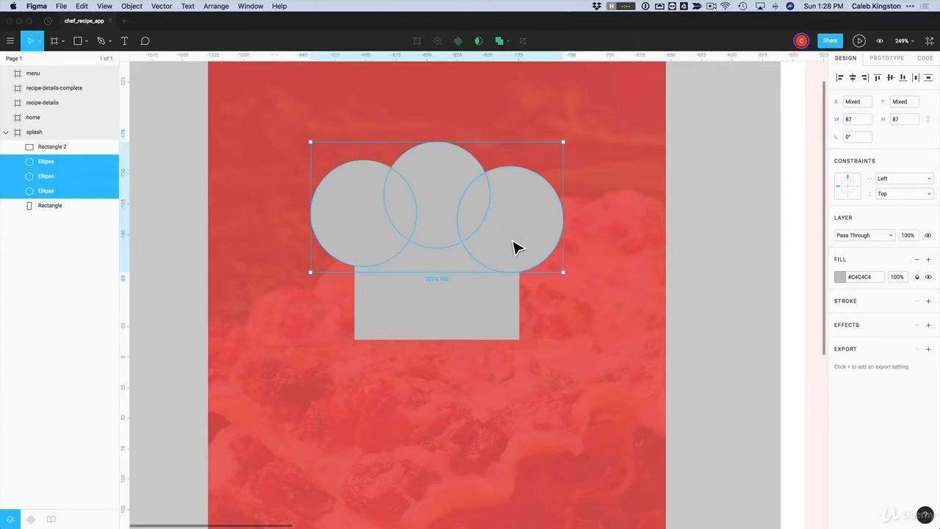
key(super+g)
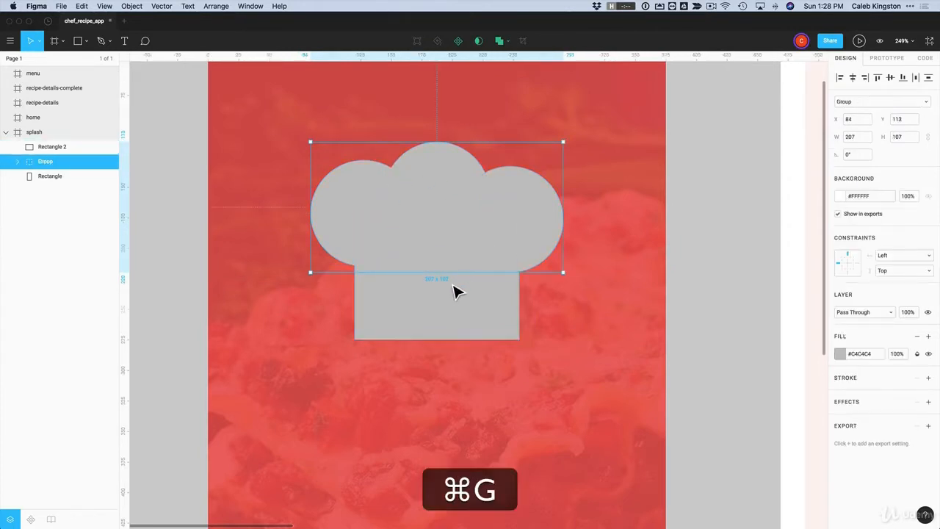
shift+click(431, 318)
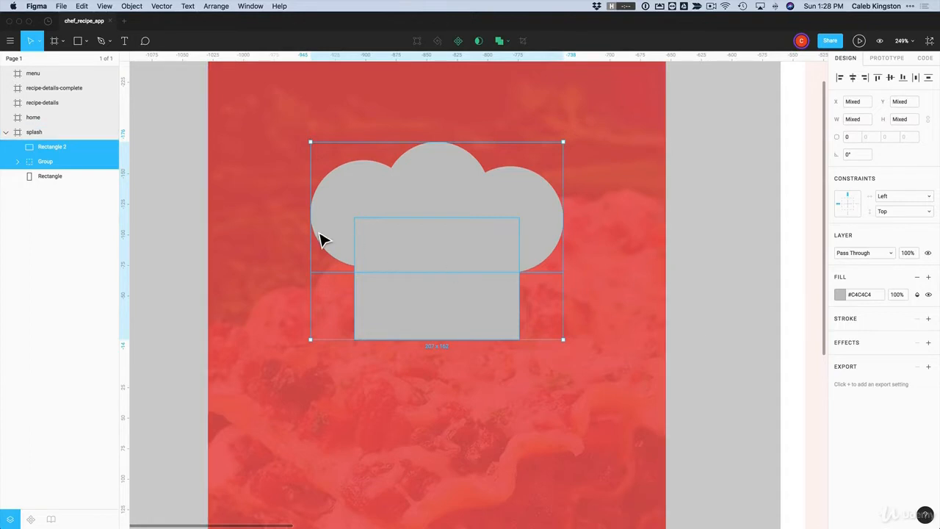
key(shift+super+g)
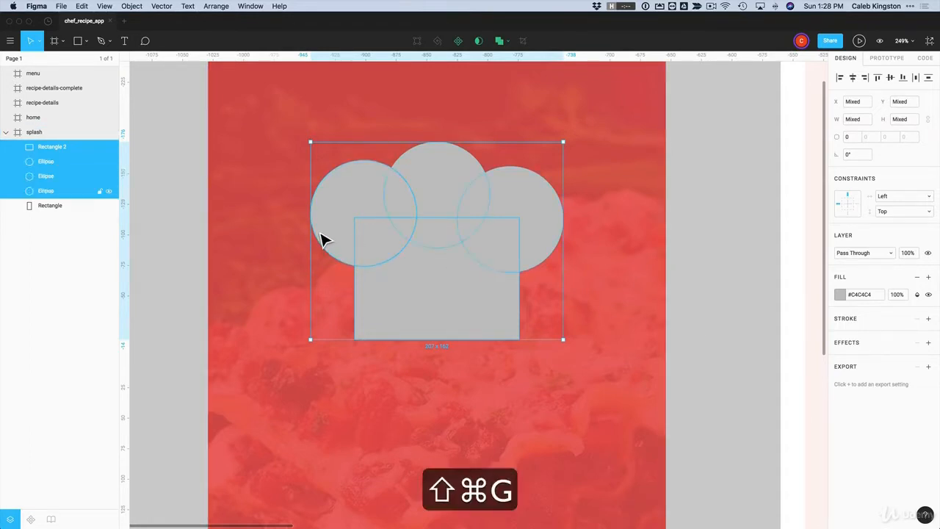
click(732, 271)
click(42, 190)
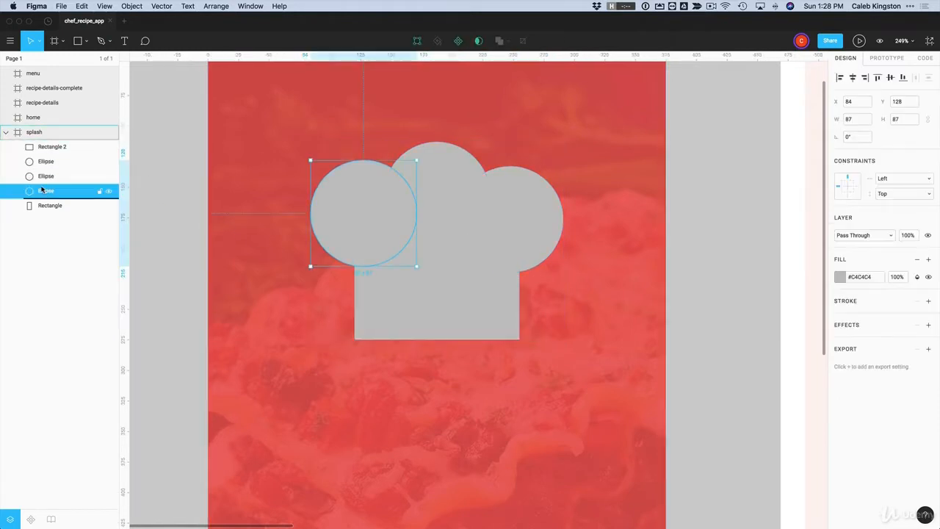
click(702, 319)
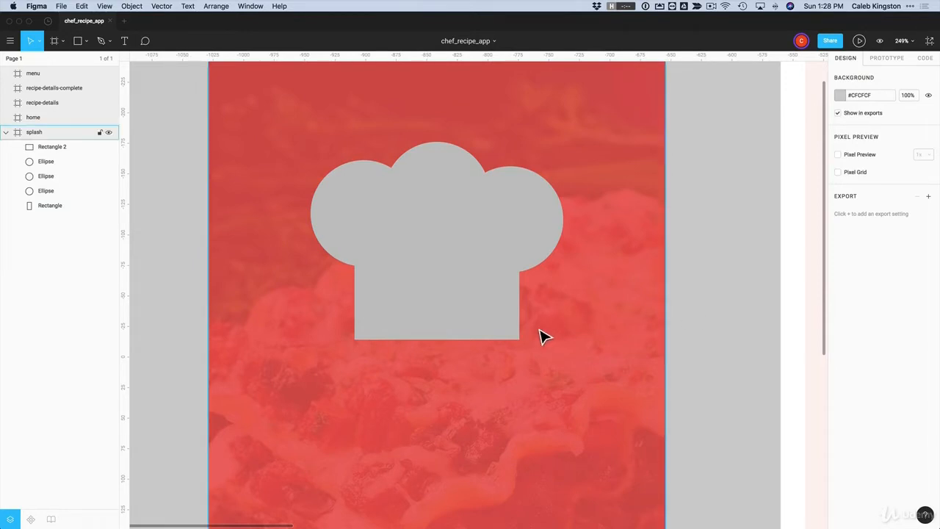
Round the hat's bottom rectangle corners to a radius of 7
click(410, 327)
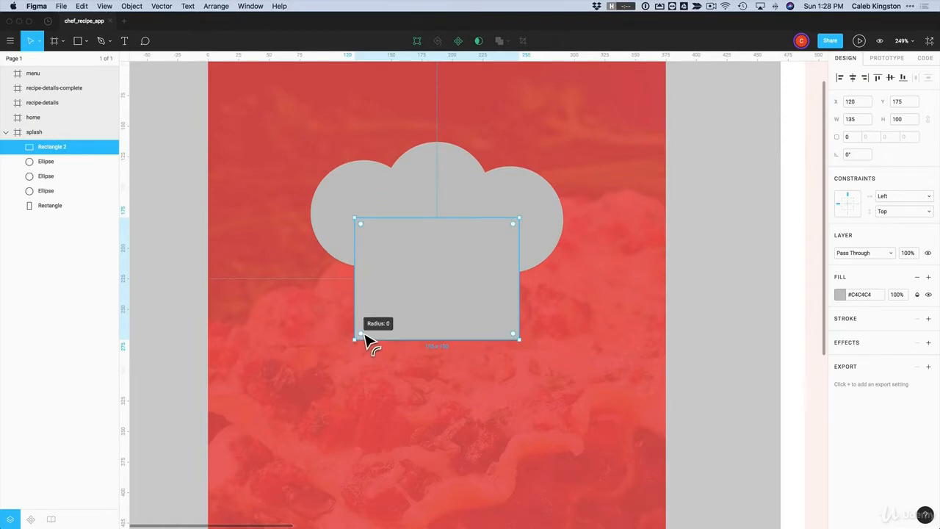
drag(365, 332, 365, 334)
click(745, 347)
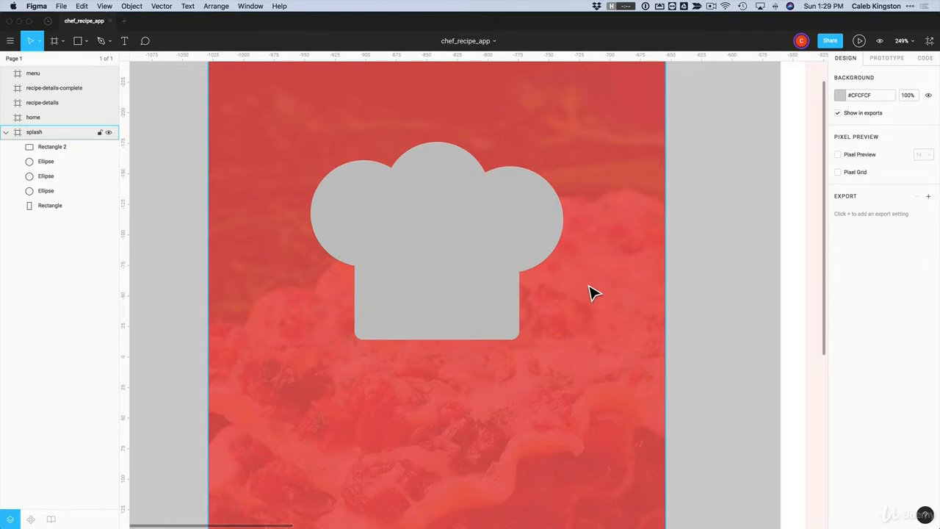
Union the three circles and rectangle into one chef-hat shape filled white #FFFFFF
click(363, 197)
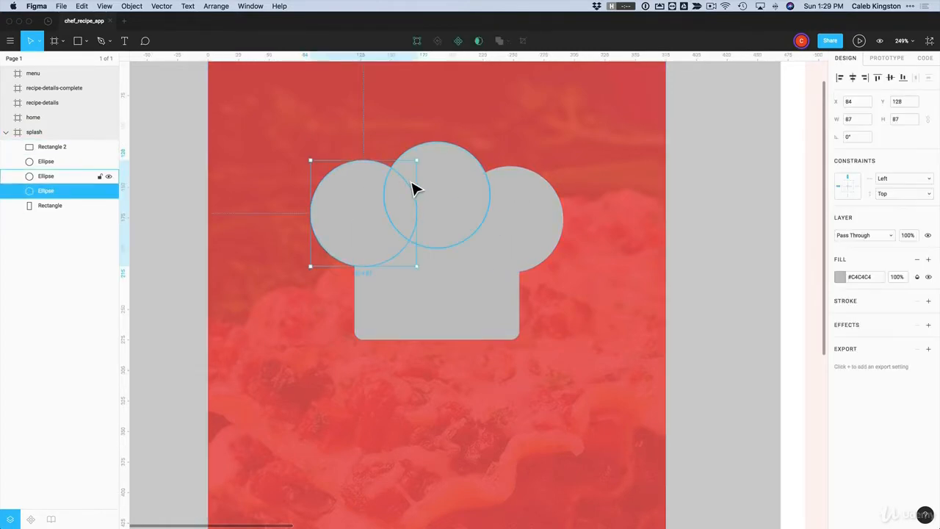
shift+click(437, 184)
shift+click(544, 208)
shift+click(482, 295)
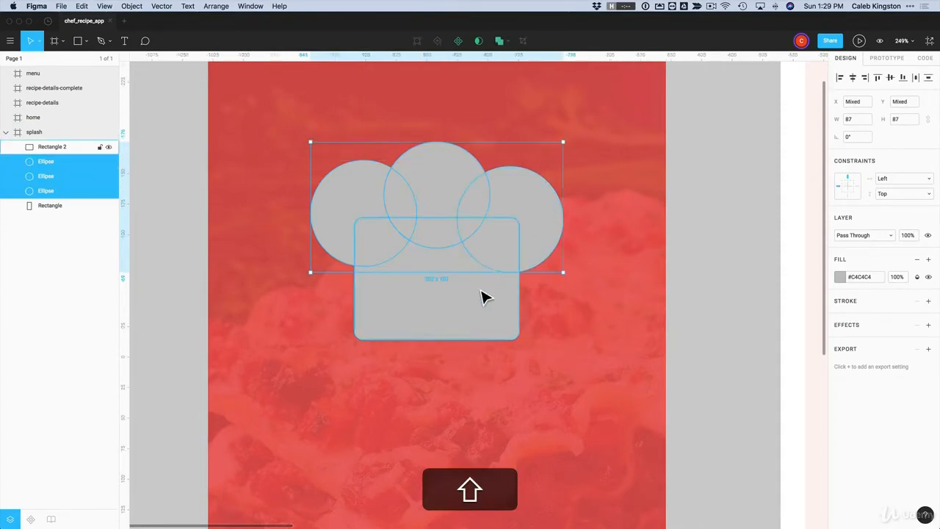
click(507, 43)
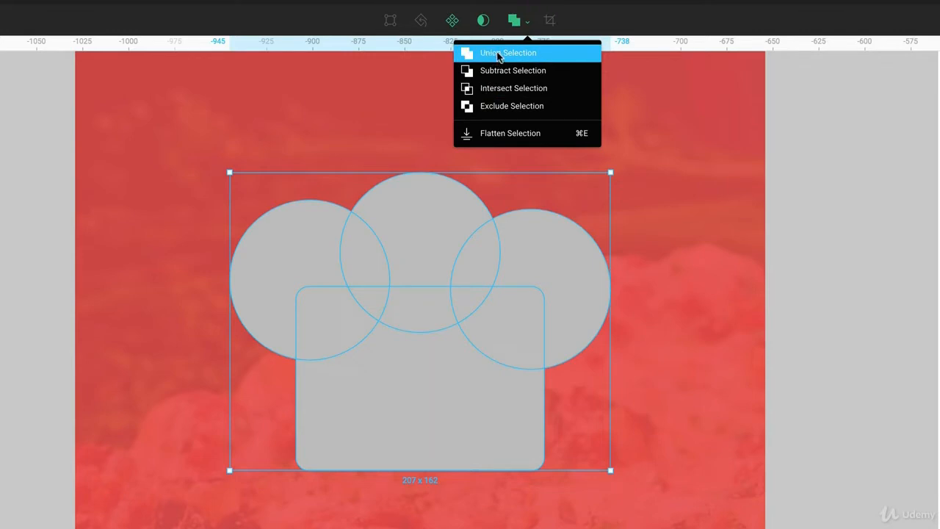
click(499, 56)
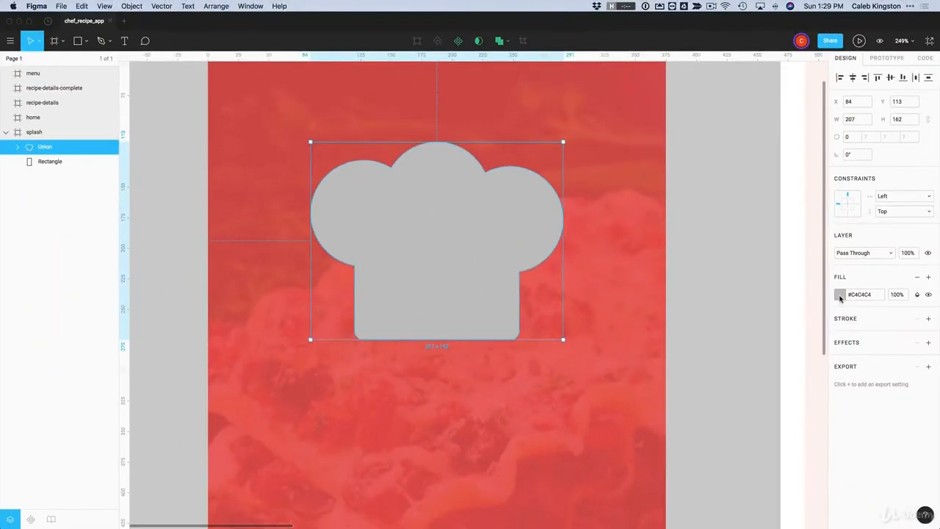
click(840, 295)
click(718, 288)
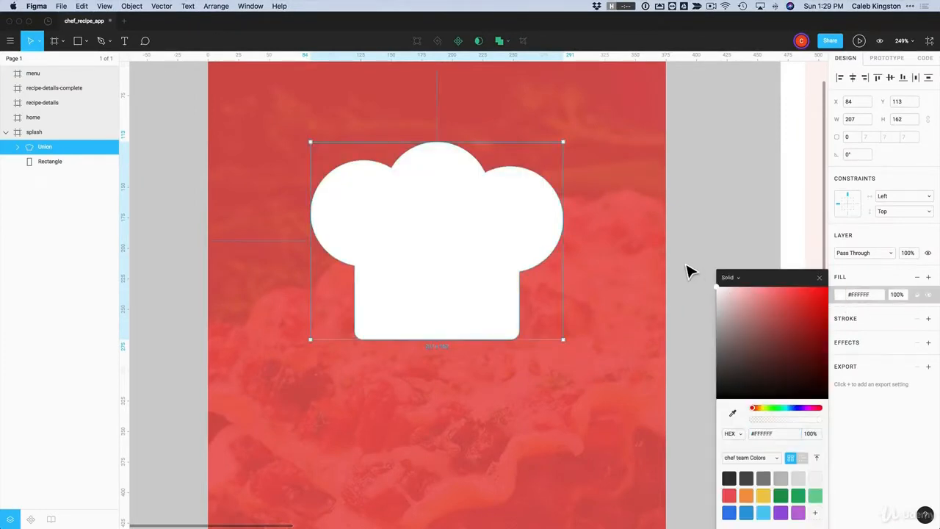
Replace the hat's fill with a white #FFFFFF stroke of weight 10
click(918, 278)
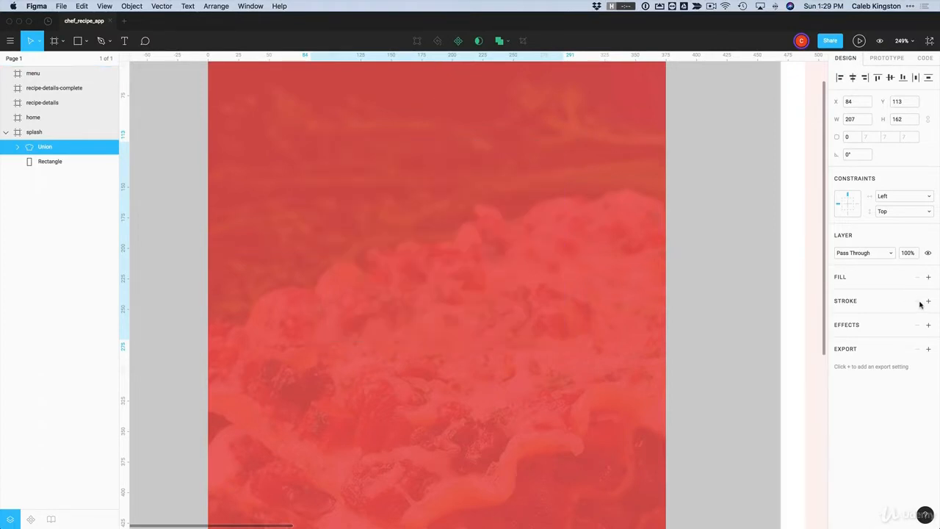
click(928, 301)
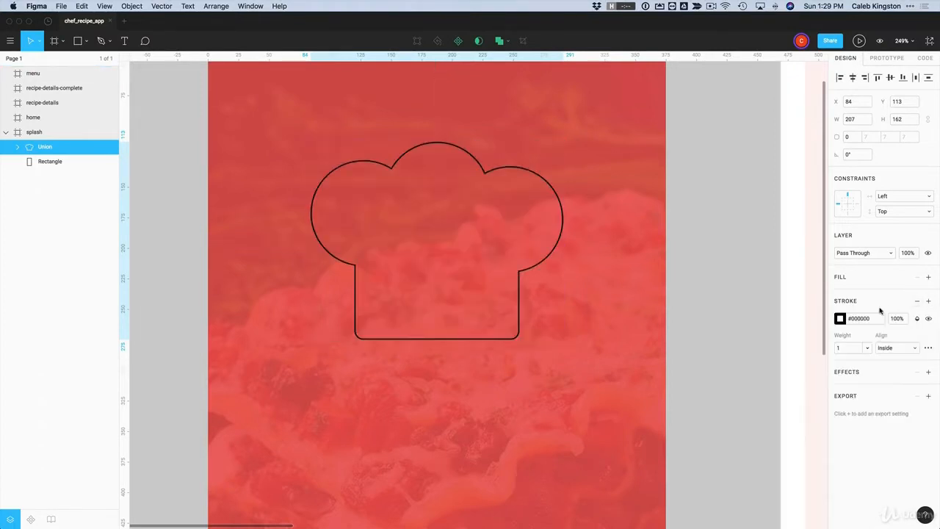
click(839, 319)
drag(749, 314, 686, 267)
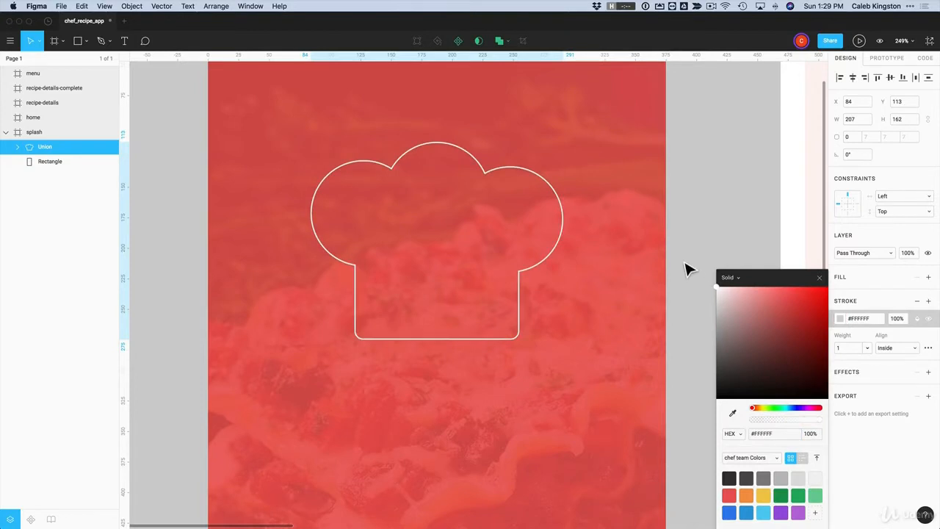
click(846, 351)
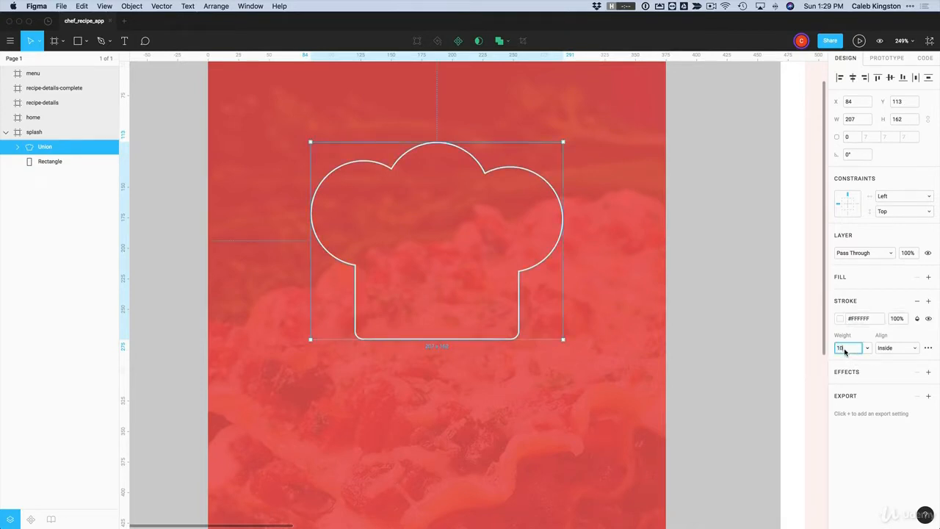
text(10)
key(Return)
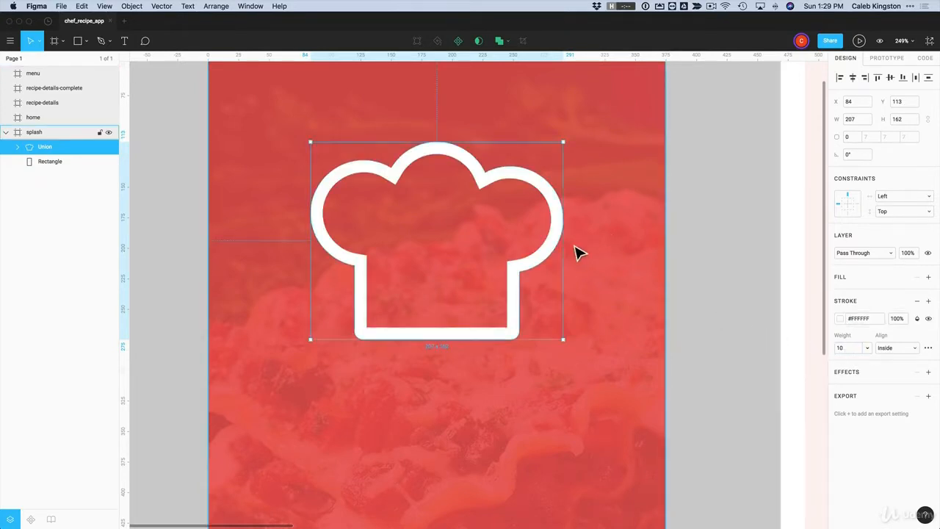
double_click(409, 174)
Nudge the right, top middle, and left circles inside the hat to refine its outline
click(357, 181)
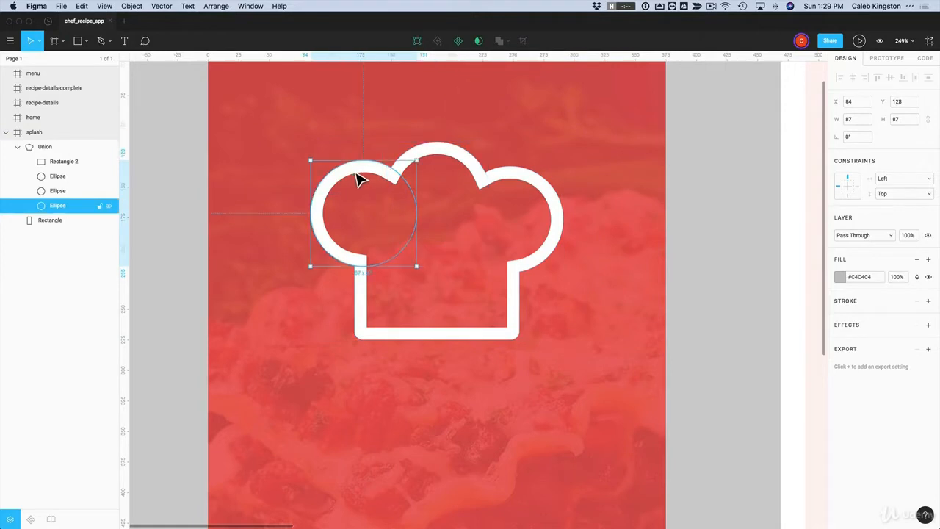
click(518, 183)
click(519, 306)
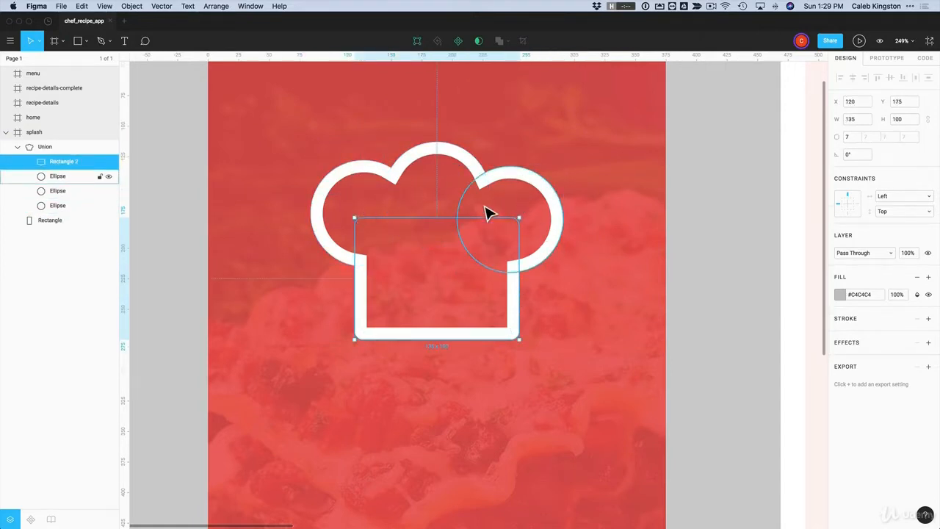
click(537, 199)
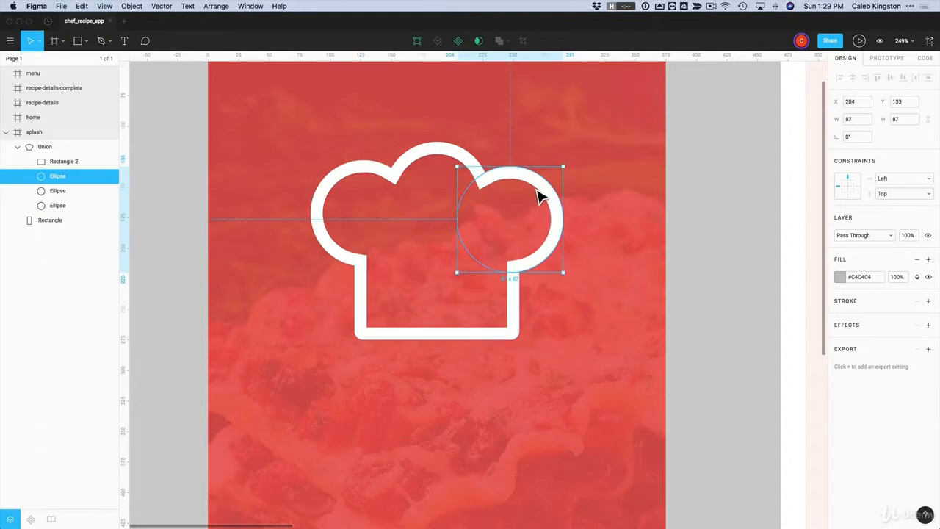
mouse_move(537, 190)
mouse_down()
mouse_move(552, 190)
mouse_move(528, 194)
mouse_up()
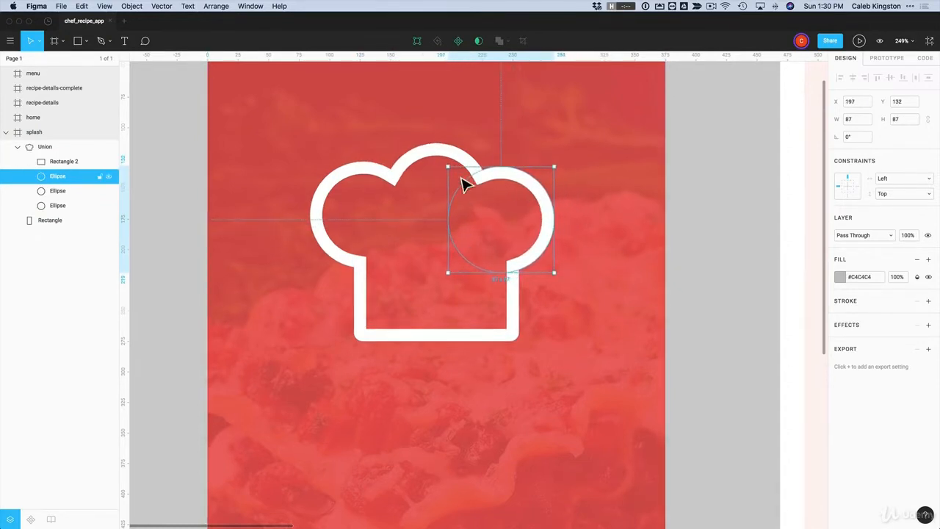
click(443, 160)
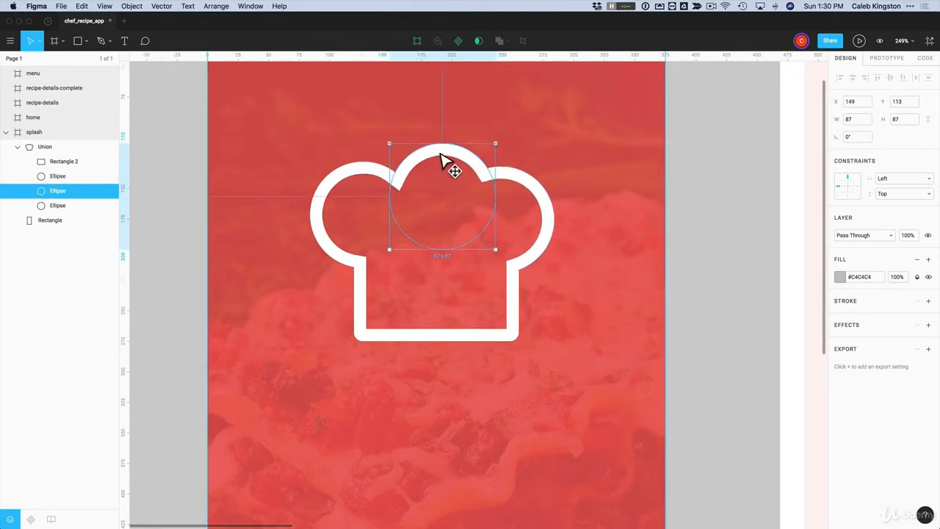
drag(442, 156, 437, 153)
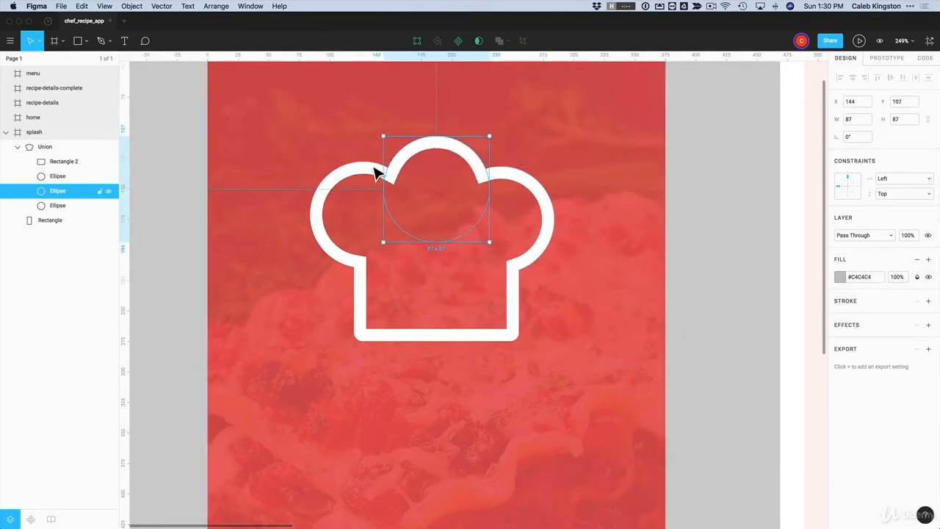
drag(354, 172, 358, 177)
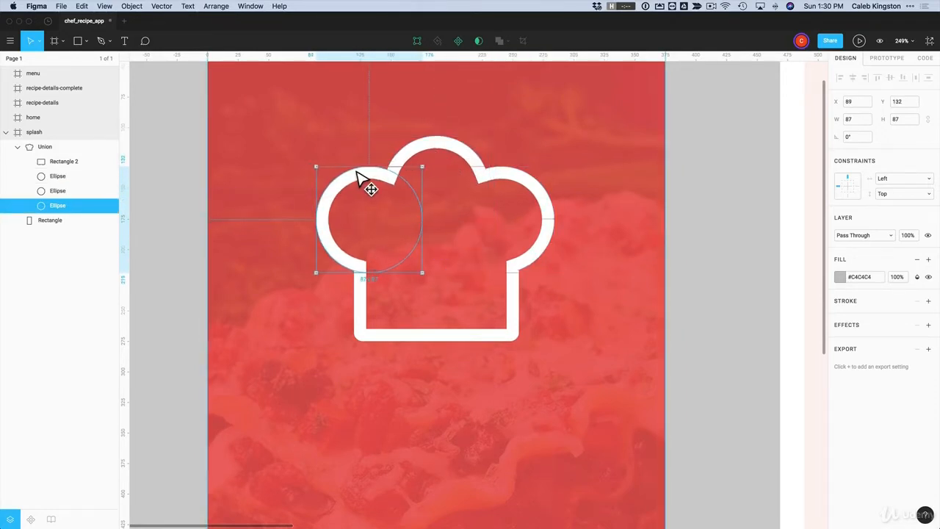
click(171, 226)
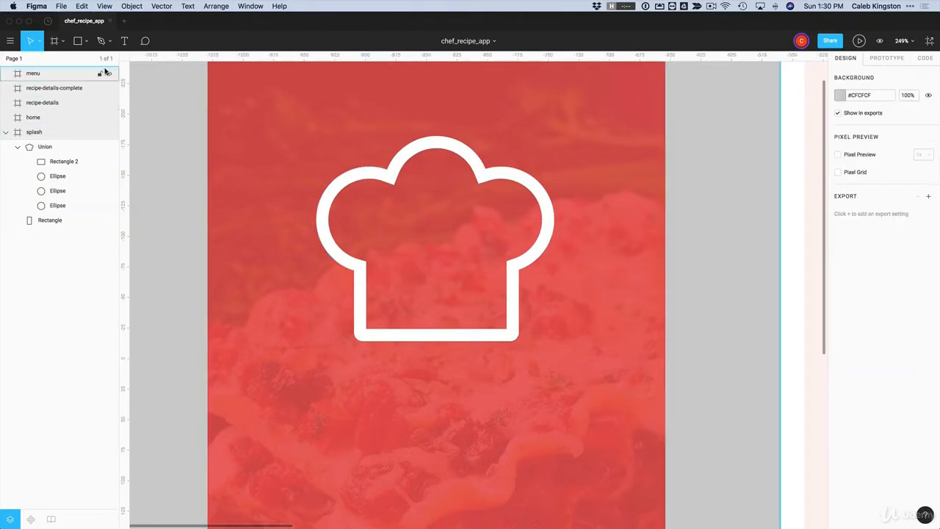
Draw a horizontal line beneath the chef hat
click(87, 43)
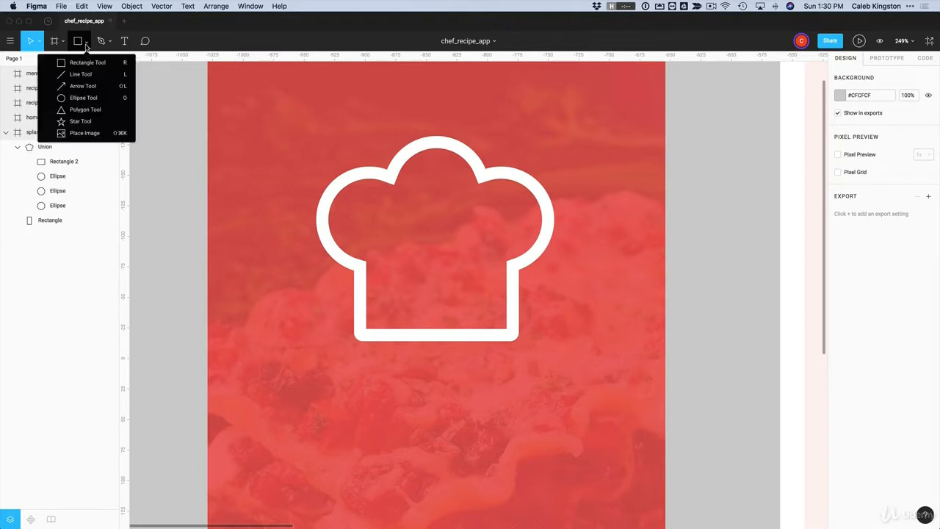
click(77, 74)
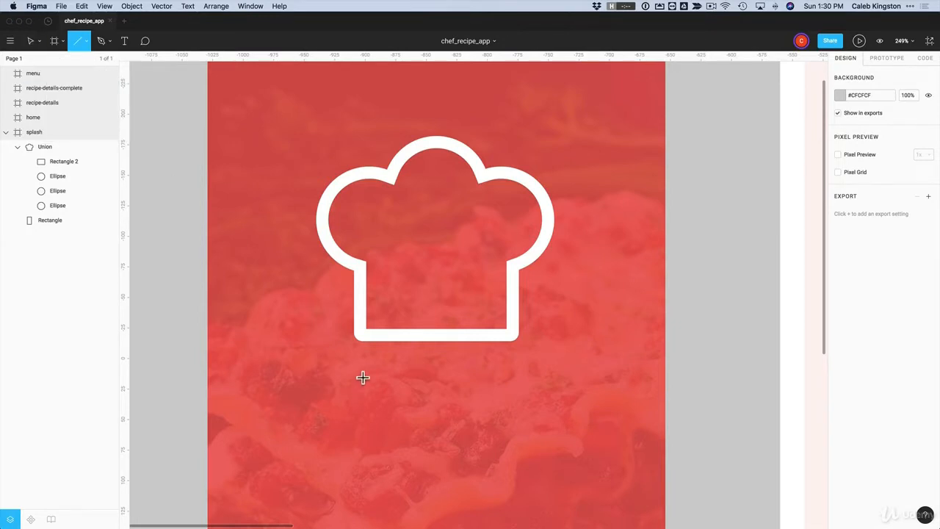
drag(358, 365, 513, 375)
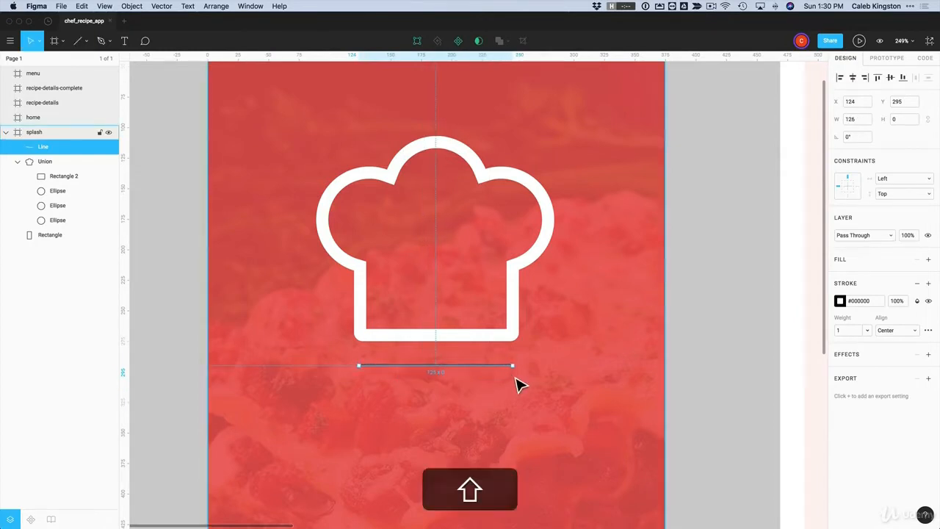
Paste the hat's white 10-weight stroke style onto the line and give it round caps
right_click(518, 308)
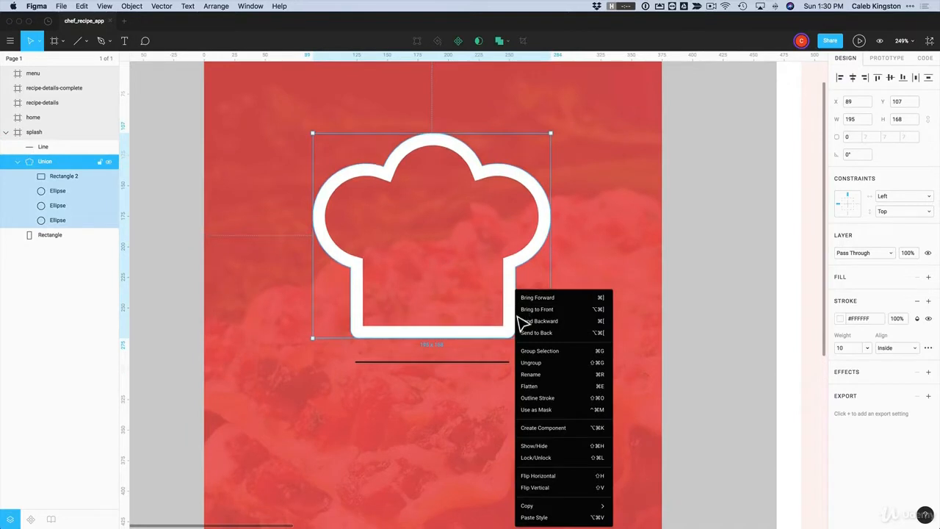
mouse_move(599, 494)
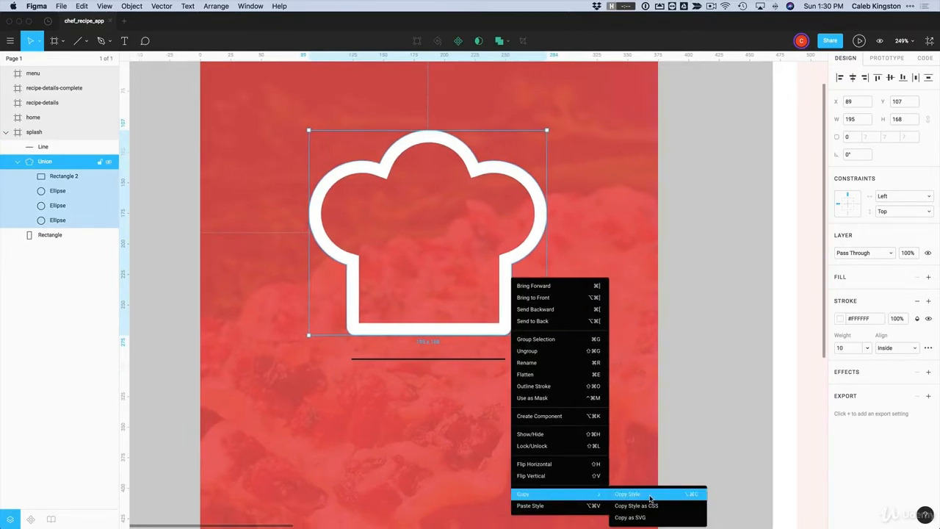
click(650, 498)
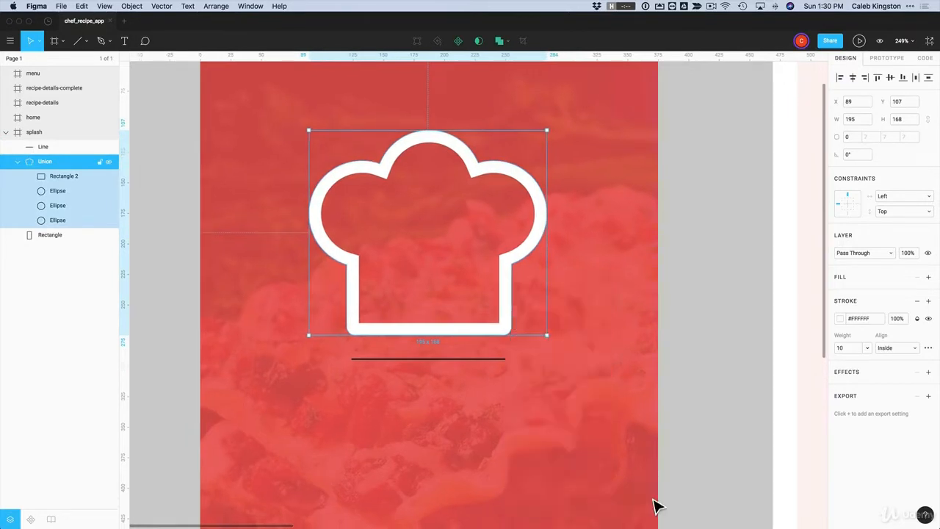
right_click(465, 361)
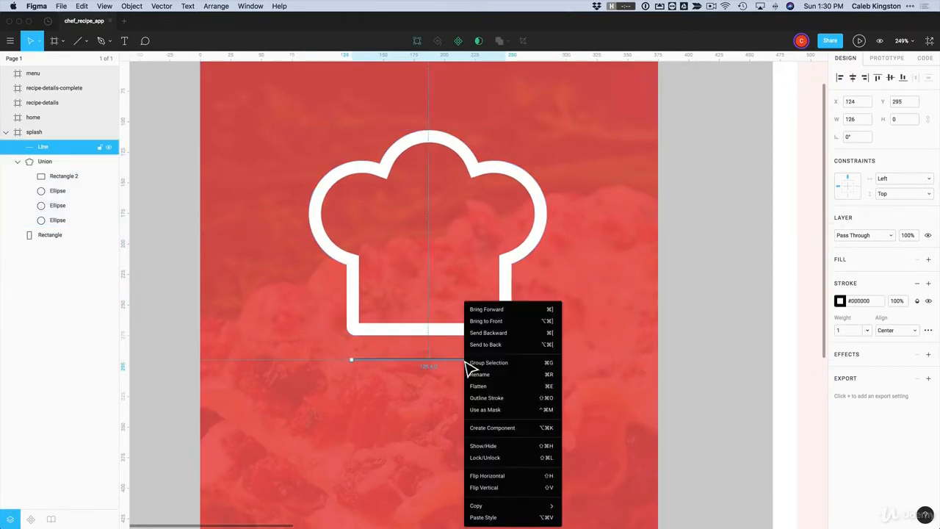
click(502, 518)
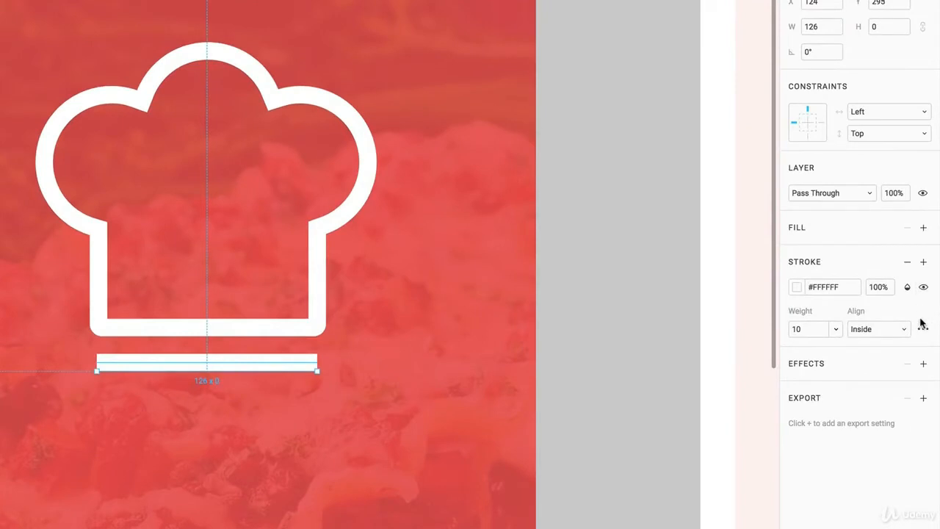
click(924, 331)
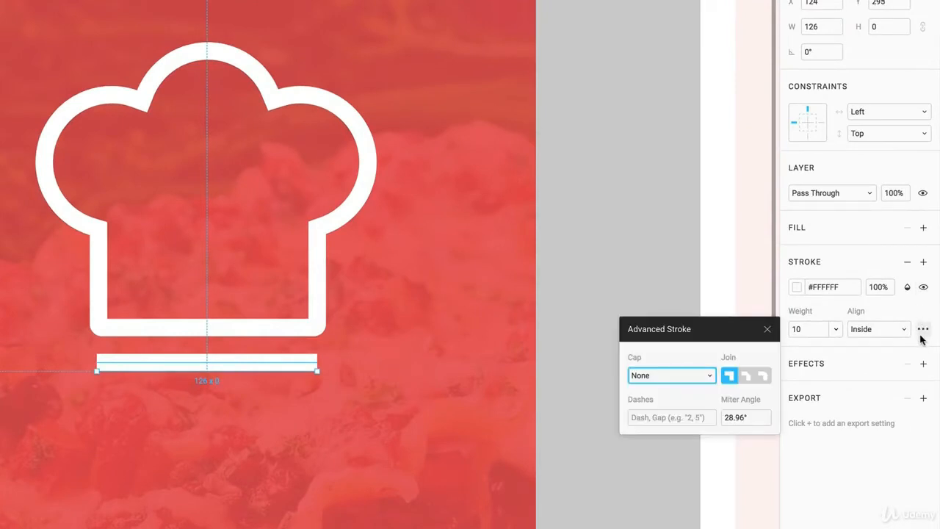
click(710, 376)
click(665, 388)
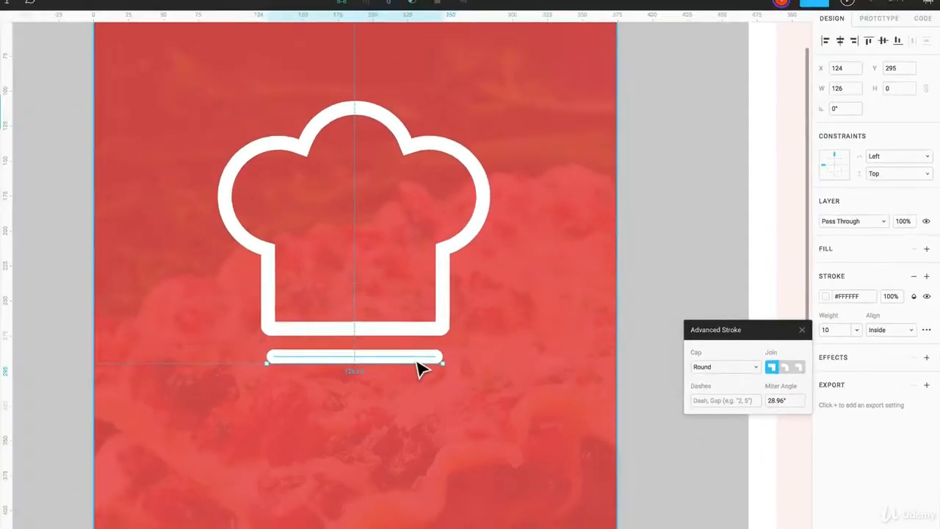
click(435, 425)
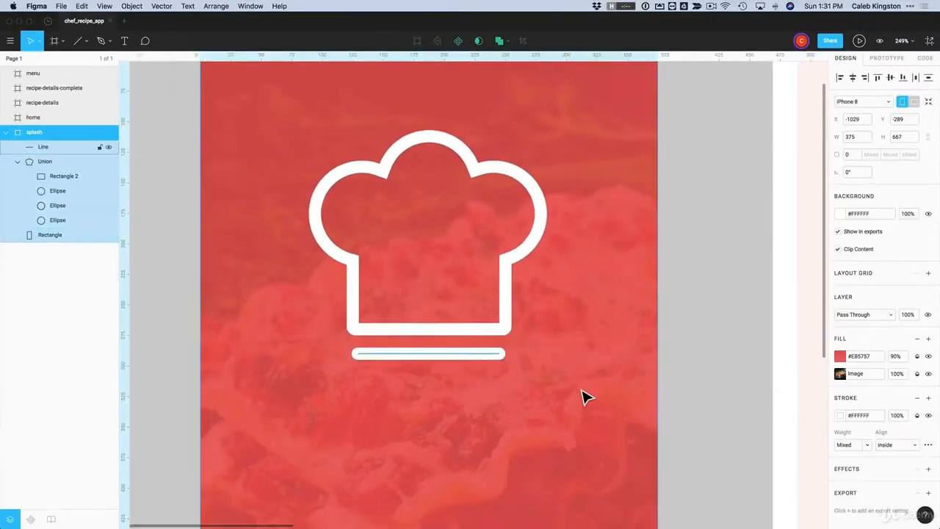
Duplicate the white line just below the original
click(739, 445)
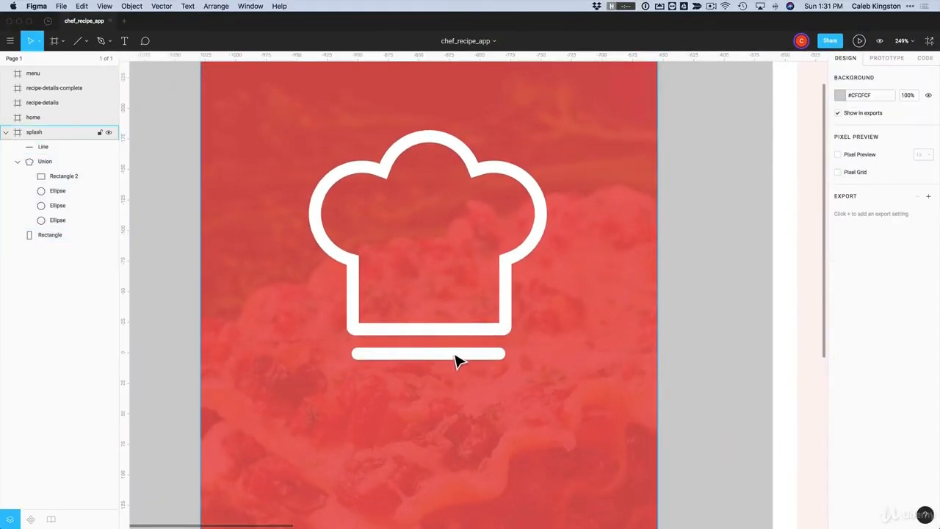
click(455, 360)
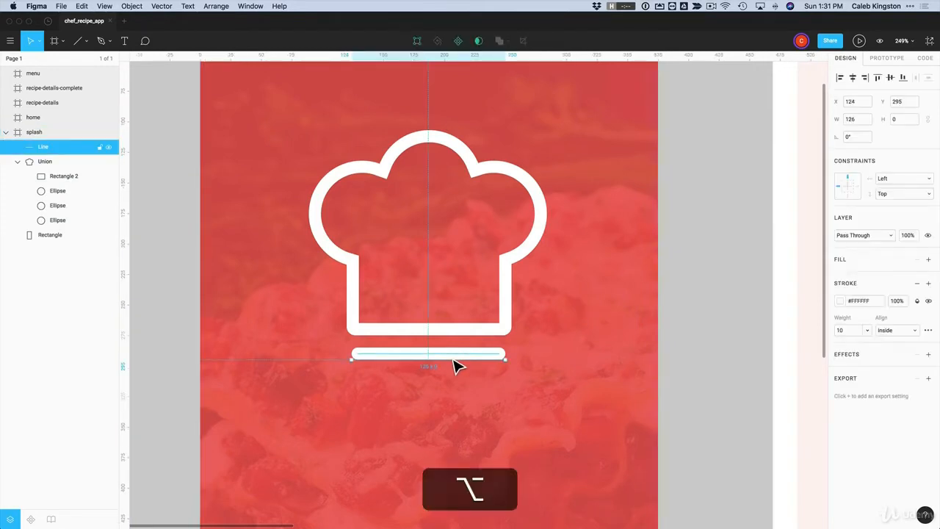
drag(455, 365, 460, 390)
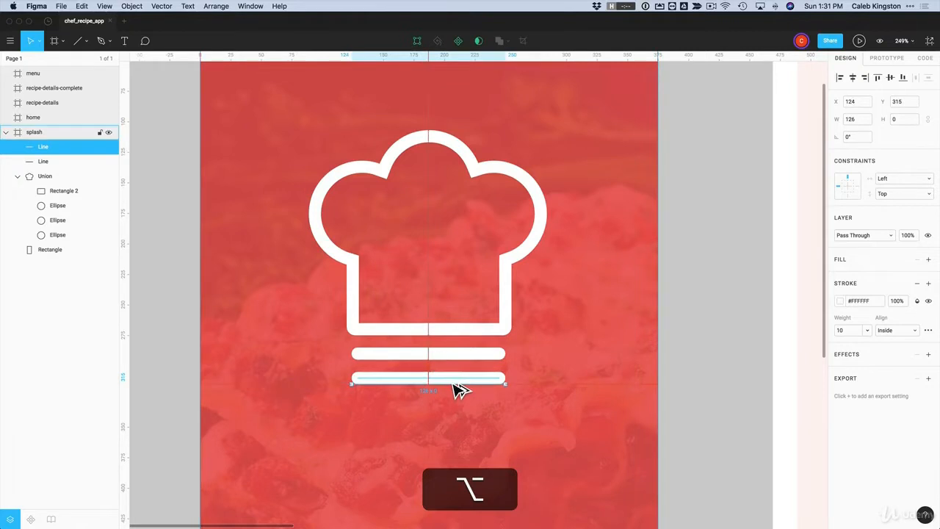
click(713, 403)
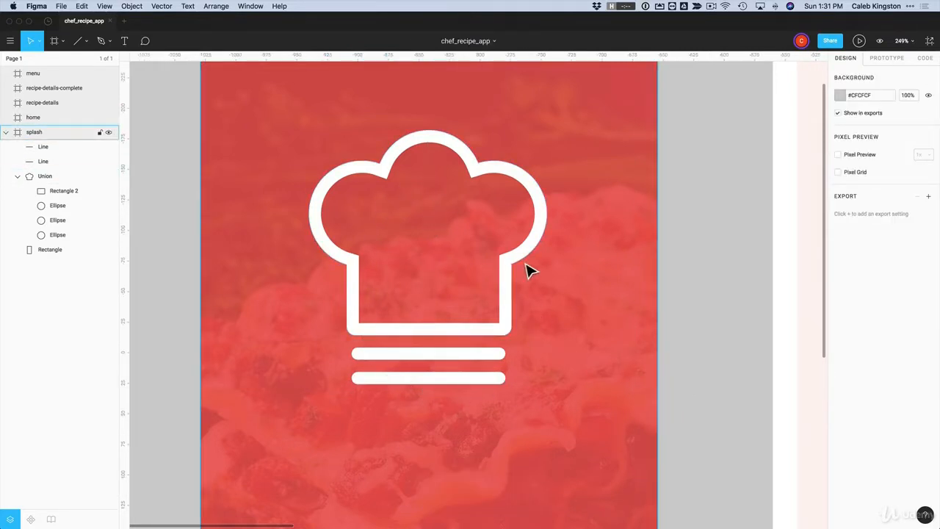
Group the chef hat and both lines, then nudge the group slightly
click(447, 389)
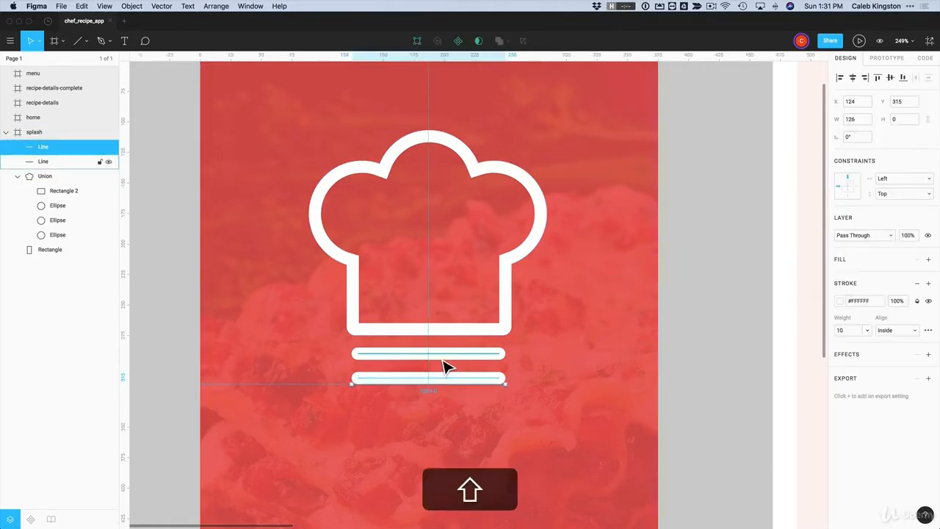
shift+click(446, 353)
shift+click(446, 332)
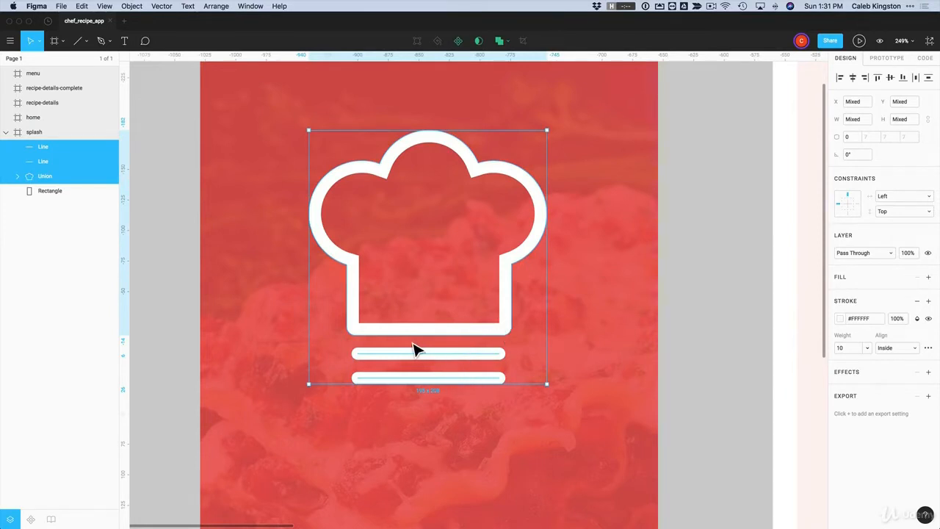
key(super+g)
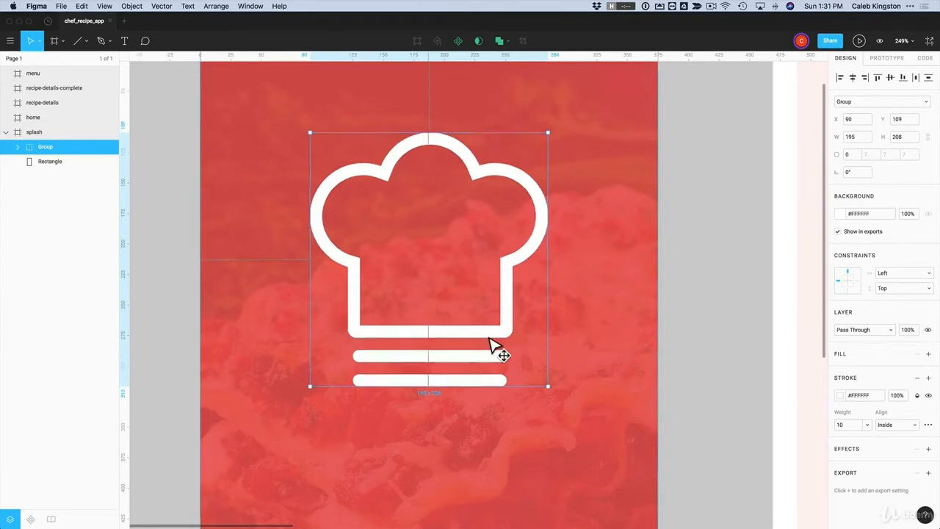
mouse_move(492, 342)
mouse_down()
mouse_move(504, 342)
mouse_move(485, 340)
mouse_up()
Zoom out from the splash screen, then zoom in on the home frame's top-left corner
click(673, 346)
scroll(673, 345, down, 5)
scroll(674, 351, down, 8)
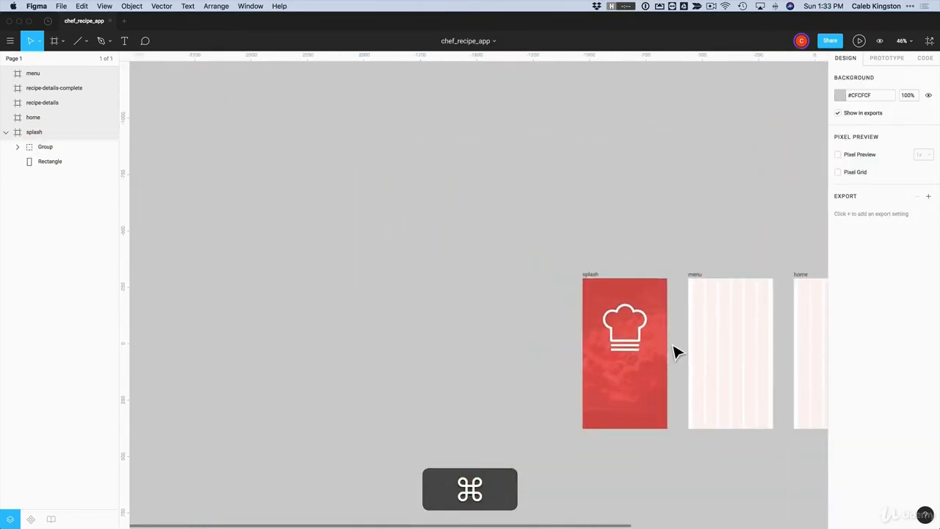
key(z)
drag(654, 258, 788, 466)
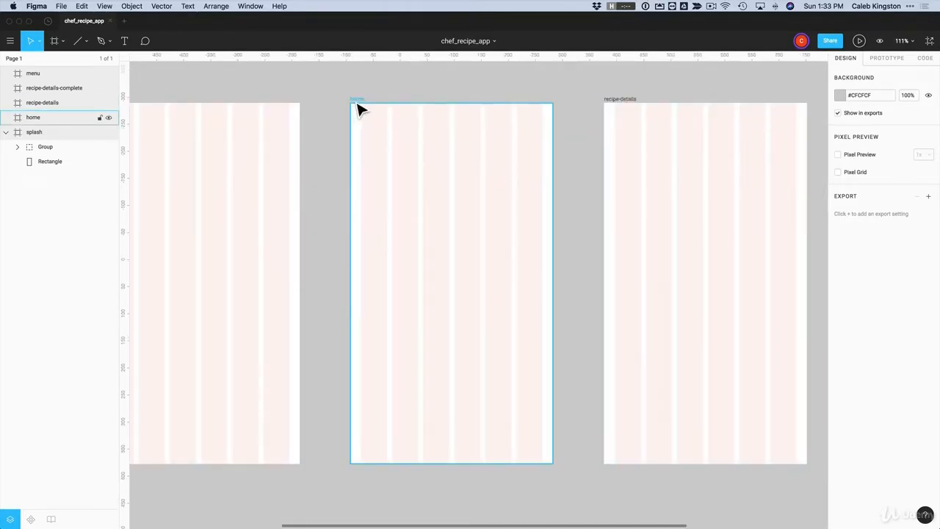
key(z)
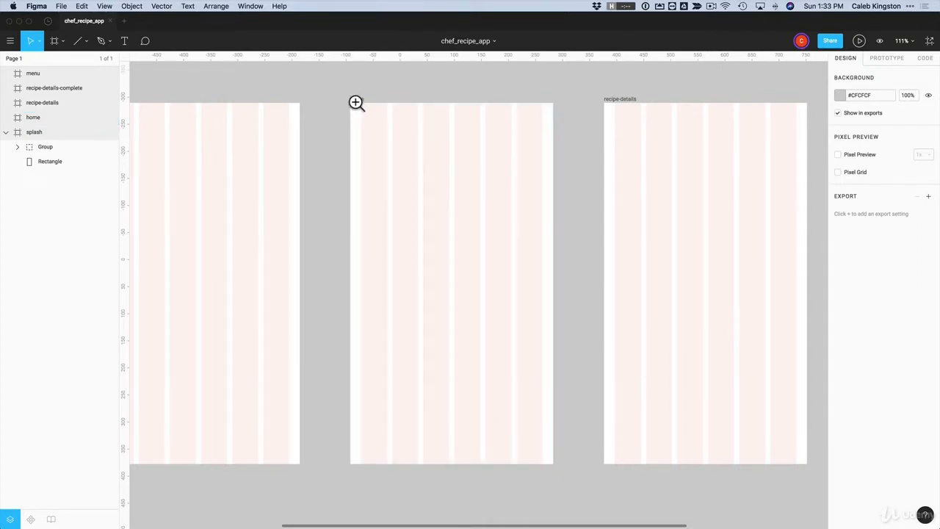
drag(343, 96, 579, 189)
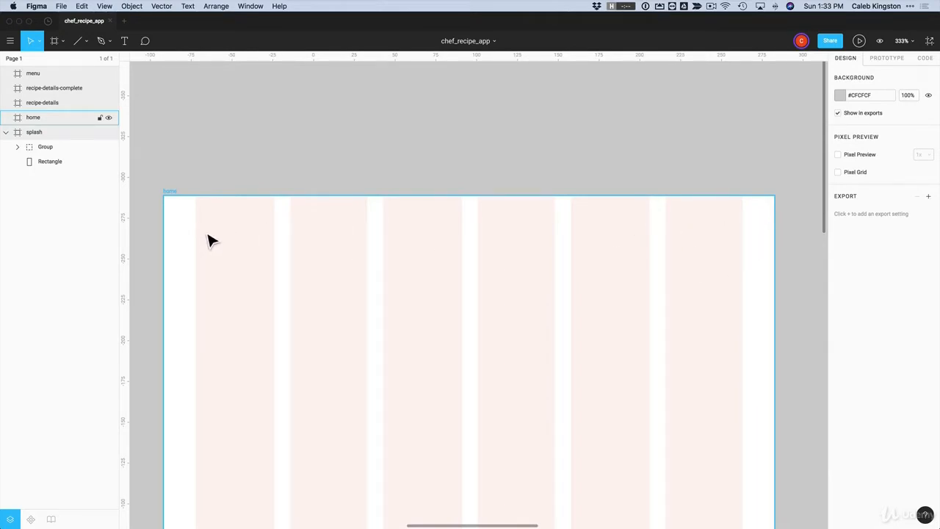
Draw a thin 6-px grey rectangle bar at the home frame's top-left and duplicate it below
click(86, 42)
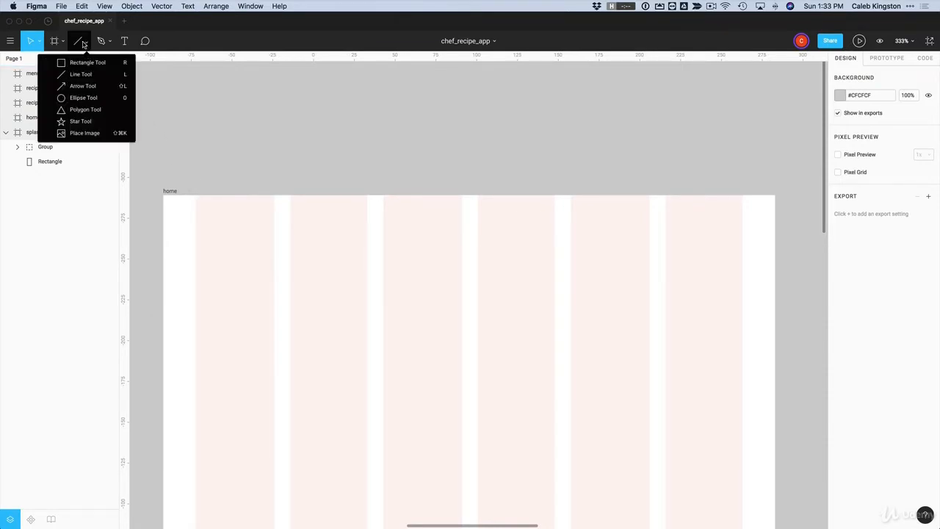
click(81, 64)
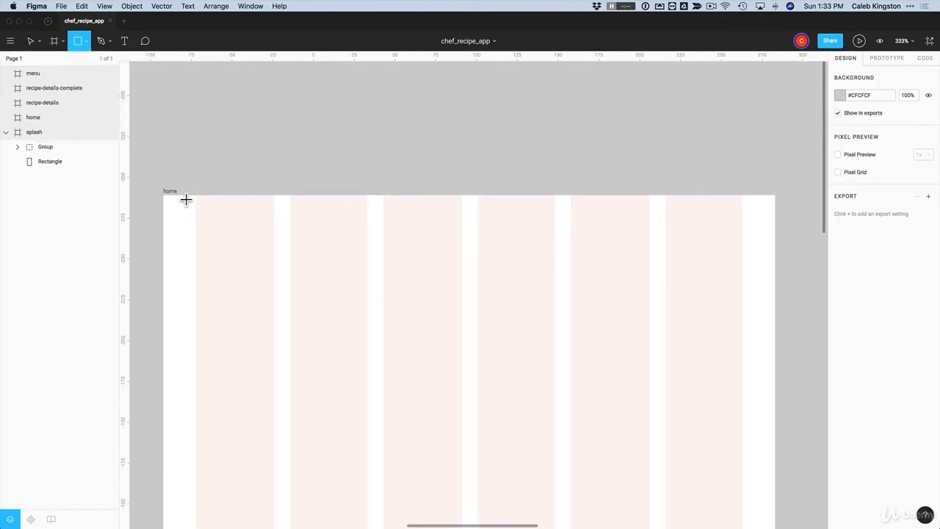
drag(195, 213, 265, 227)
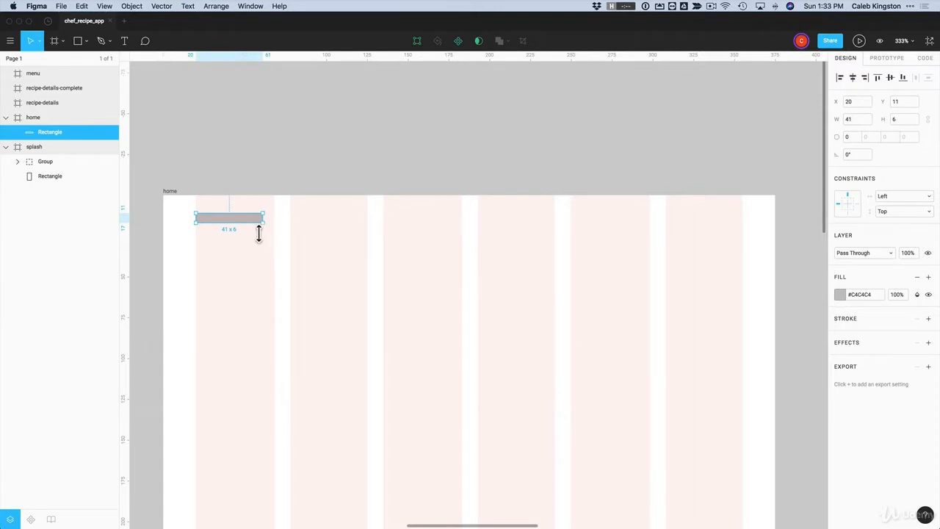
key(alt)
drag(248, 225, 248, 260)
Set all three stacked bars to a width of 40
click(243, 219)
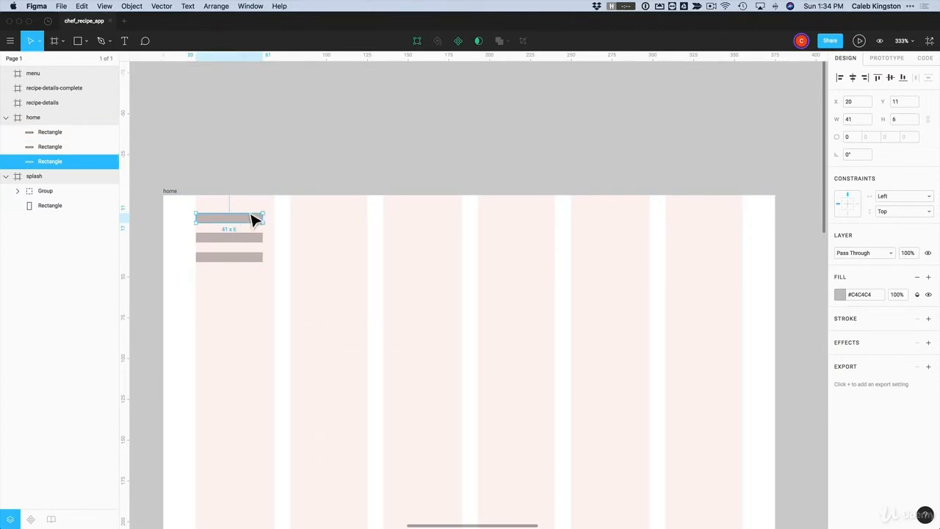
drag(250, 204, 224, 289)
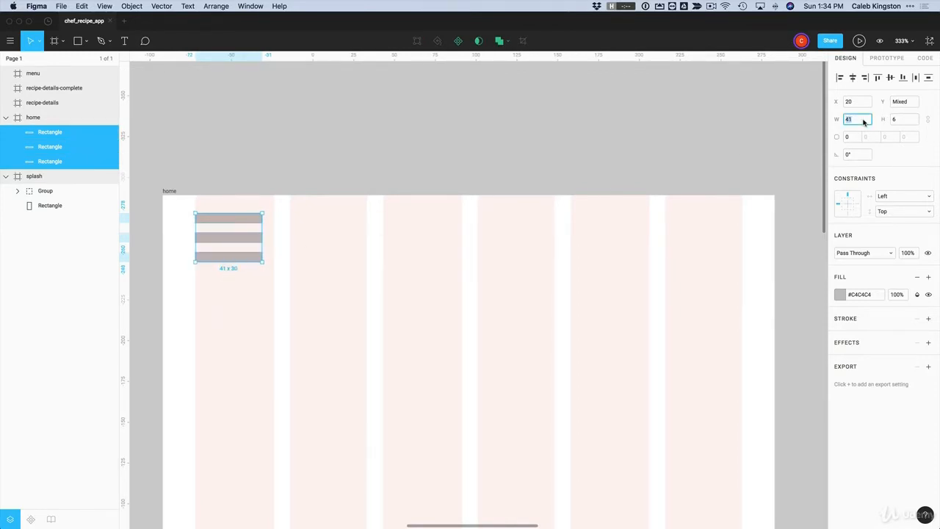
key(Return)
click(412, 222)
Shorten the middle and bottom bars so they are narrower than the top one
click(259, 244)
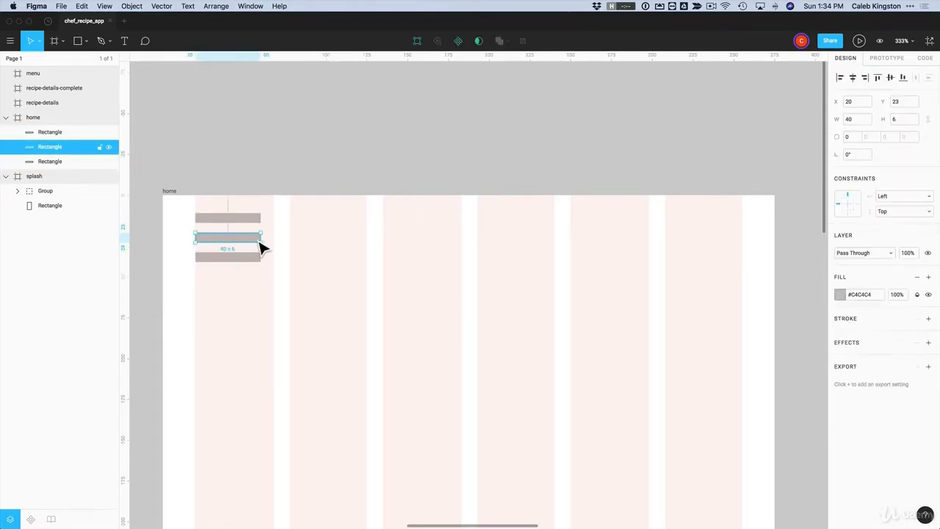
drag(269, 243, 222, 243)
click(246, 257)
key(Left)
key(Left)
key(Left)
key(Left)
key(Left)
key(Left)
key(Left)
key(Left)
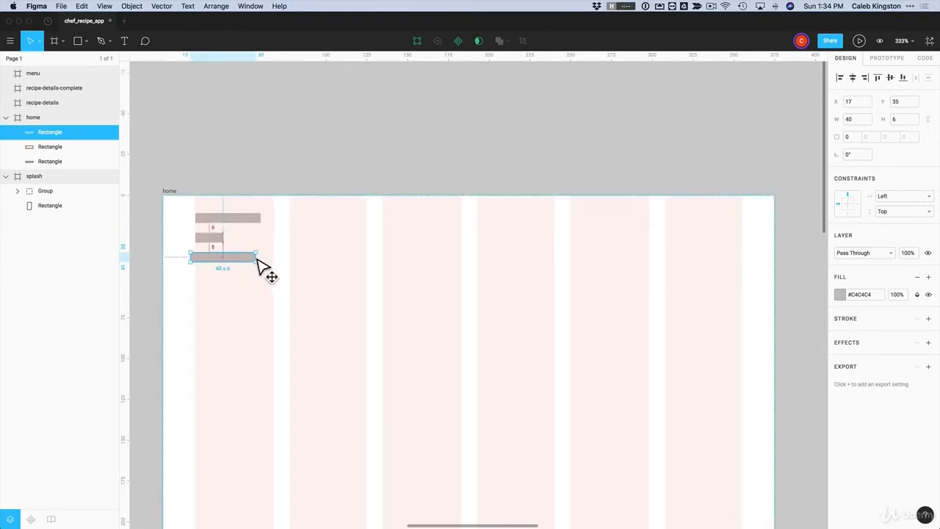
key(super+z)
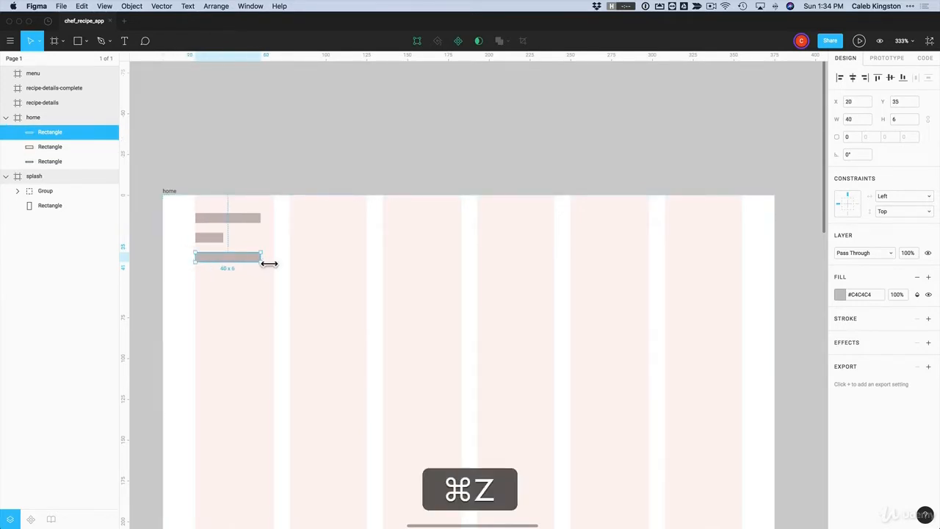
drag(269, 263, 240, 244)
click(222, 239)
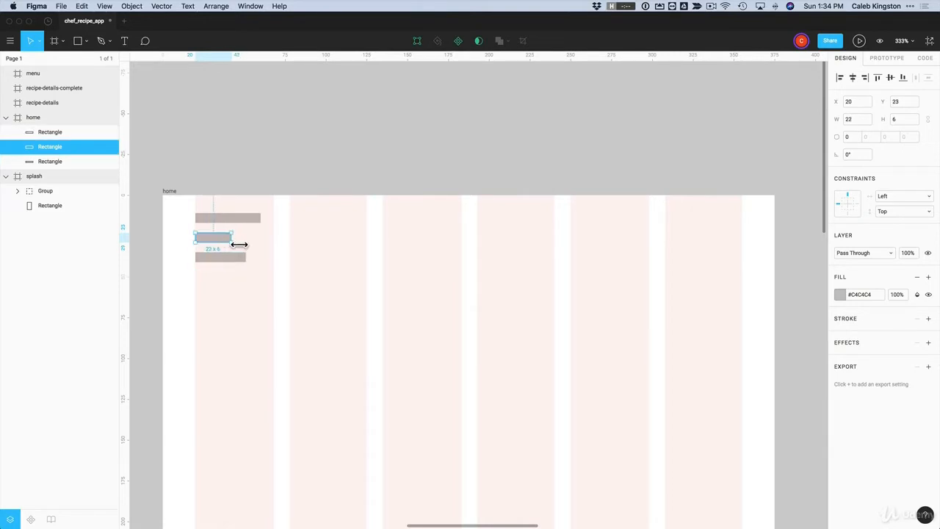
click(265, 251)
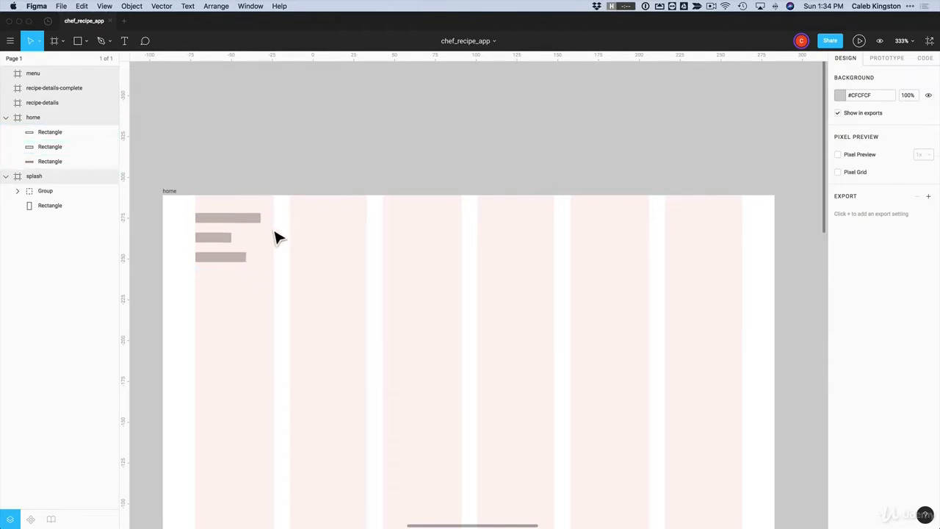
Zoom in on the three bars, select them, and try then undo a uniform 3 corner radius
key(z)
drag(172, 200, 359, 323)
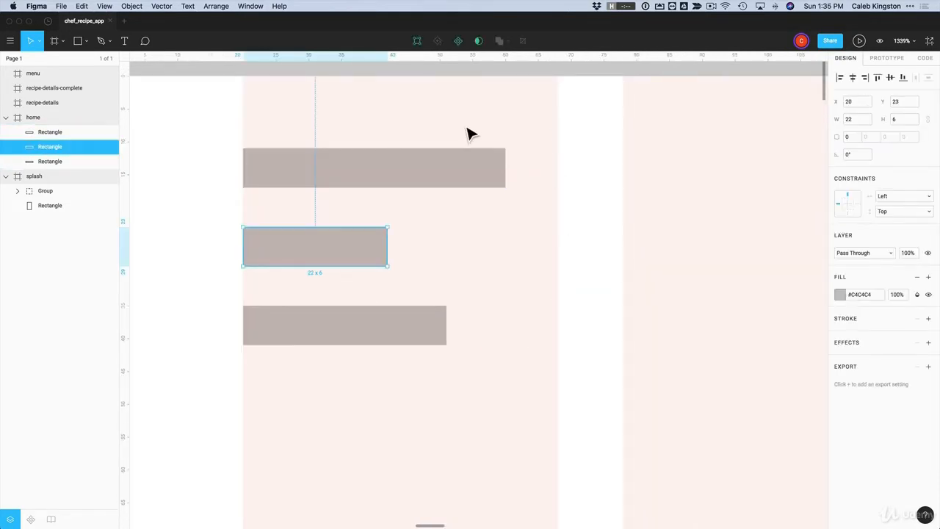
mouse_move(486, 117)
mouse_down()
mouse_move(377, 123)
mouse_move(348, 137)
mouse_move(317, 180)
mouse_move(292, 263)
mouse_move(286, 335)
mouse_up()
scroll(311, 330, up, 1)
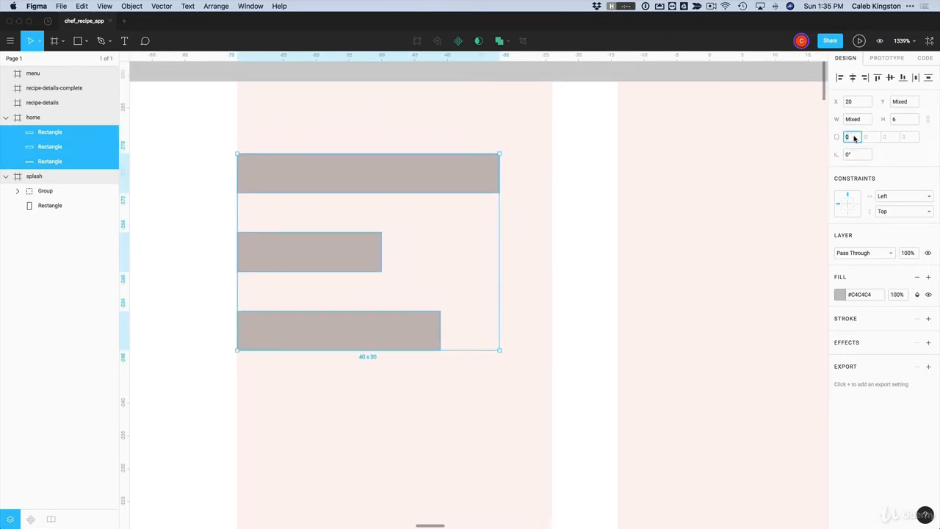
text(3)
key(Return)
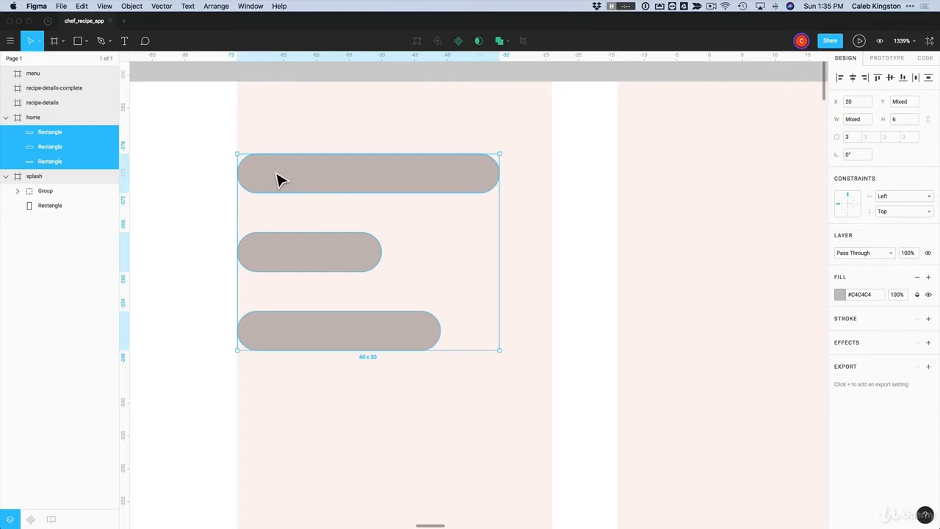
key(super+z)
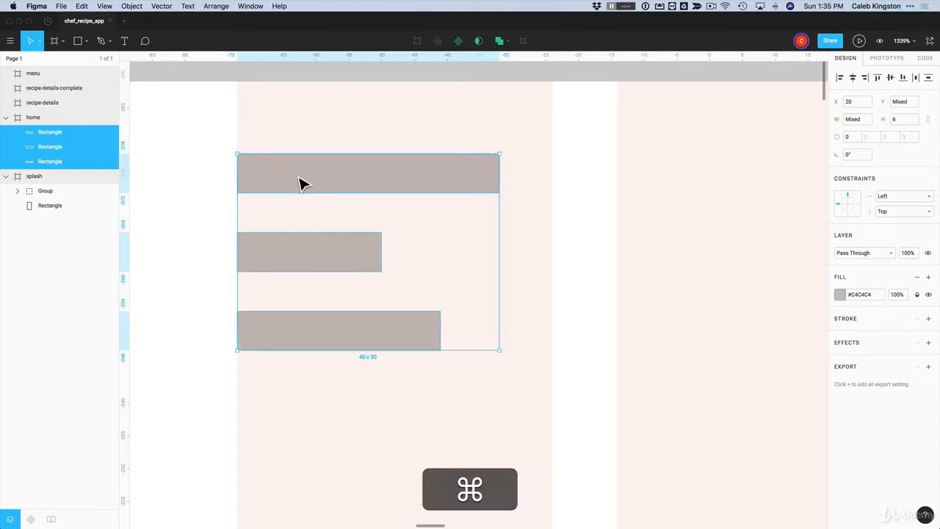
Give the bars a 3 radius on only their top-right and bottom-right corners
click(848, 138)
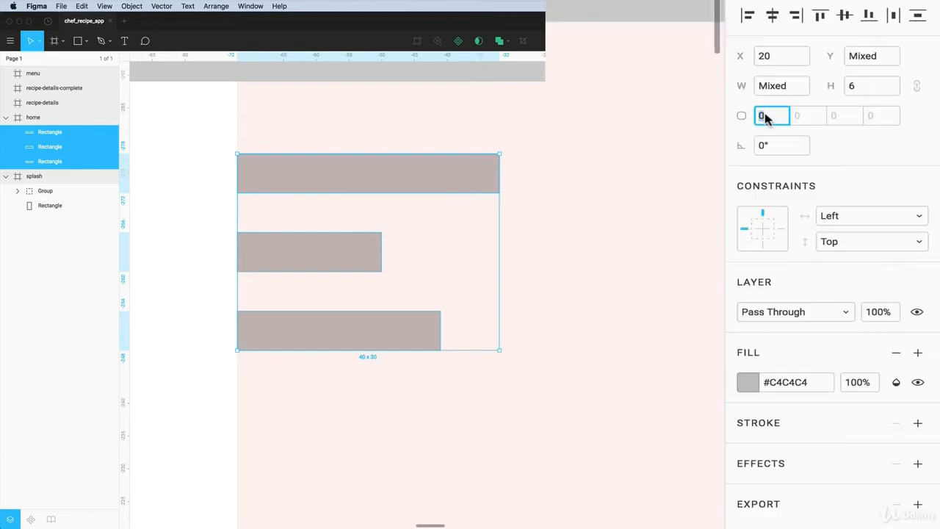
click(808, 120)
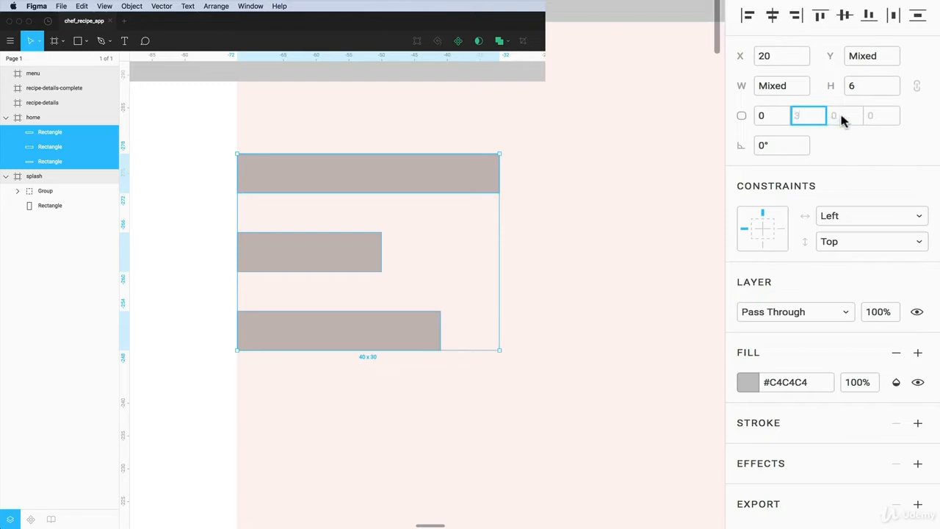
text(3)
click(842, 117)
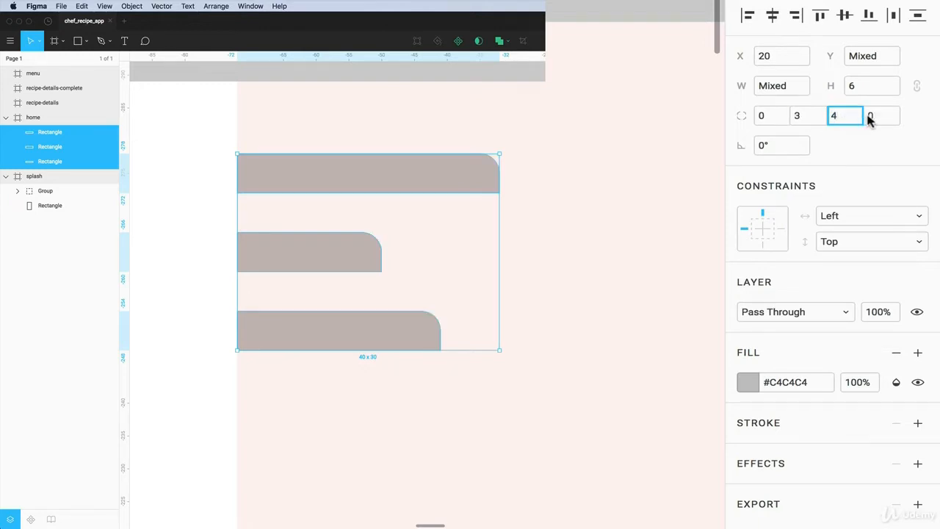
key(BackSpace)
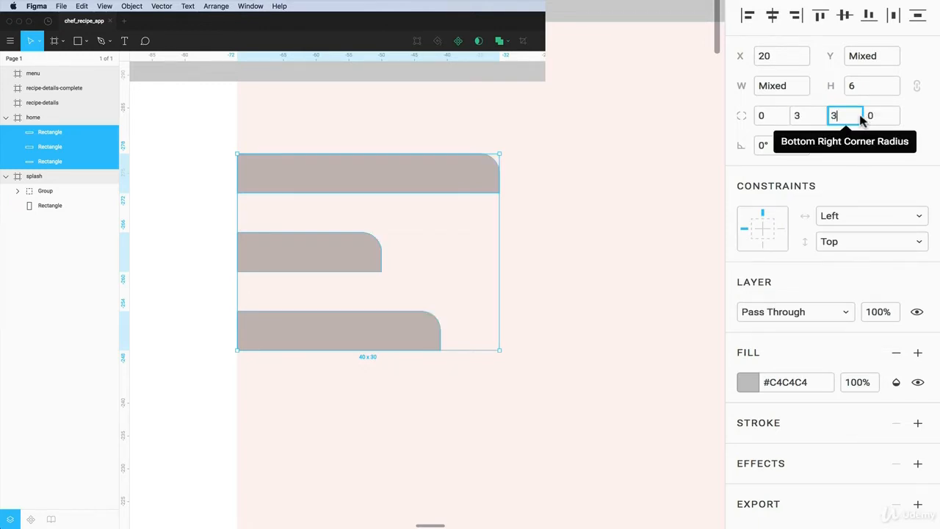
click(874, 116)
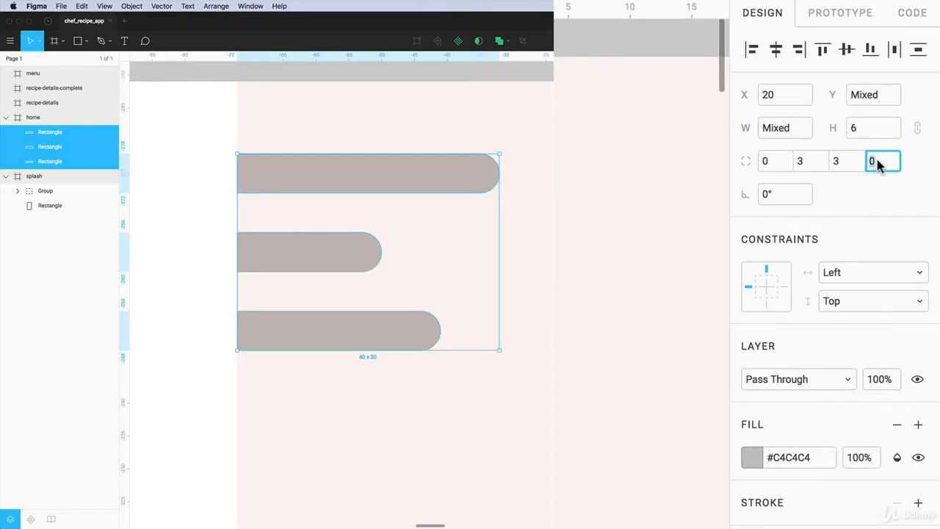
click(630, 243)
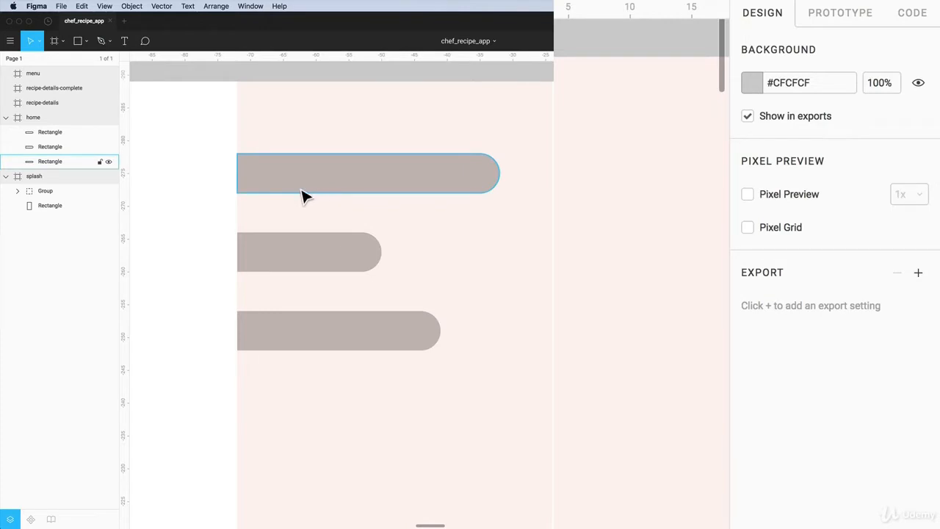
Merge the three bars into a single Union shape
drag(199, 120, 446, 395)
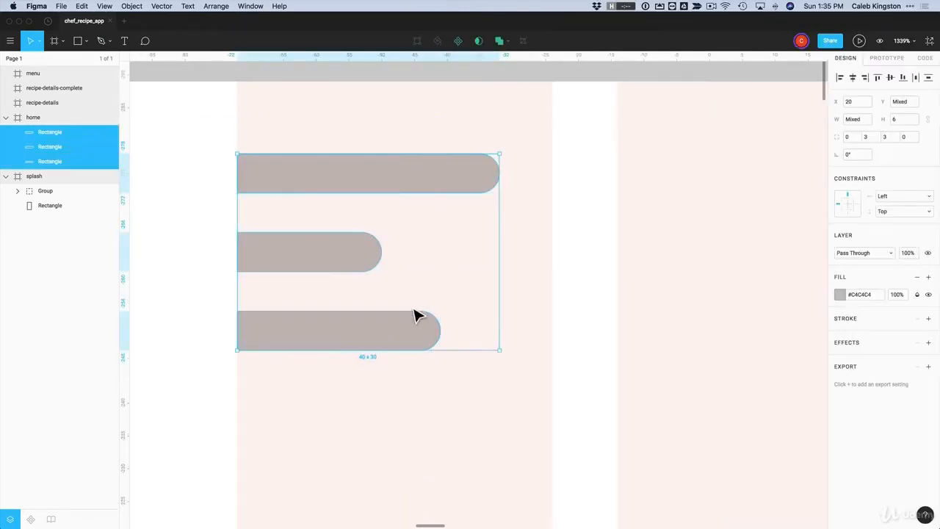
click(499, 41)
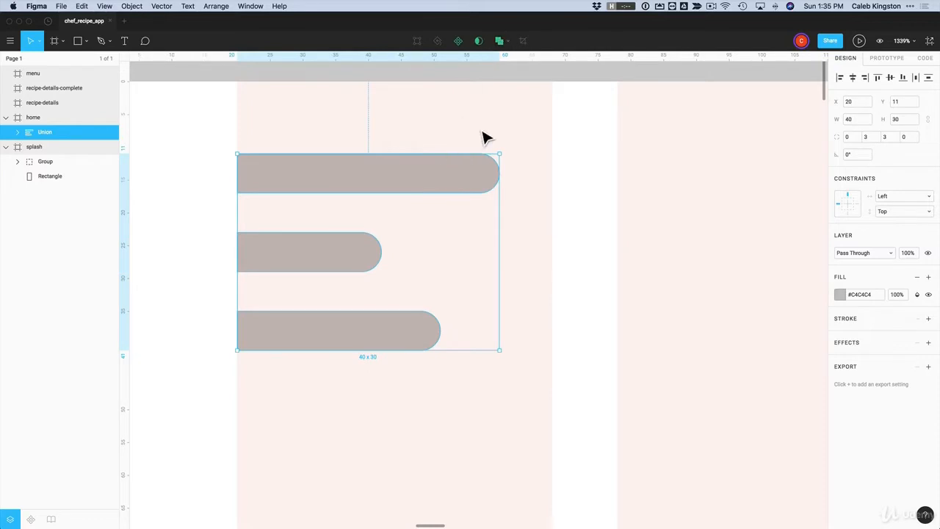
click(482, 138)
click(408, 190)
Fill the union shape with the red team colour #EB5757
click(839, 296)
drag(740, 374, 703, 420)
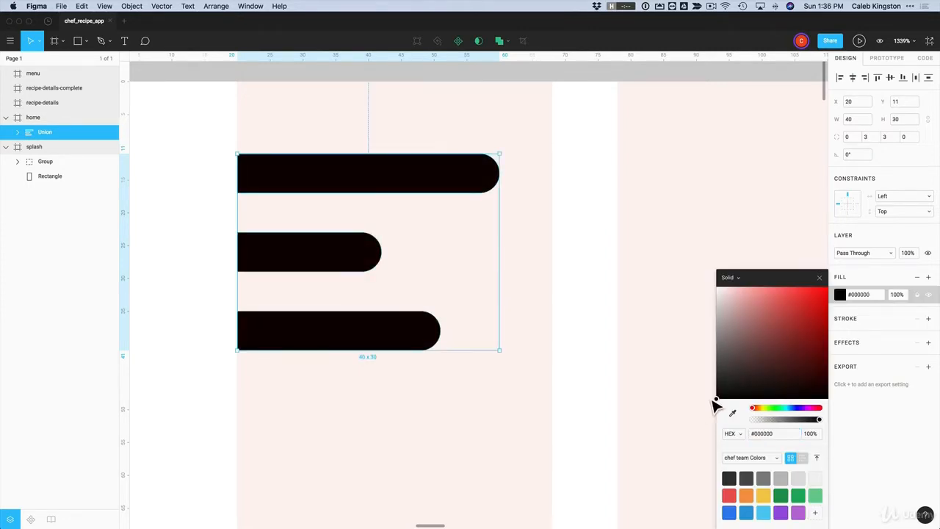
click(731, 496)
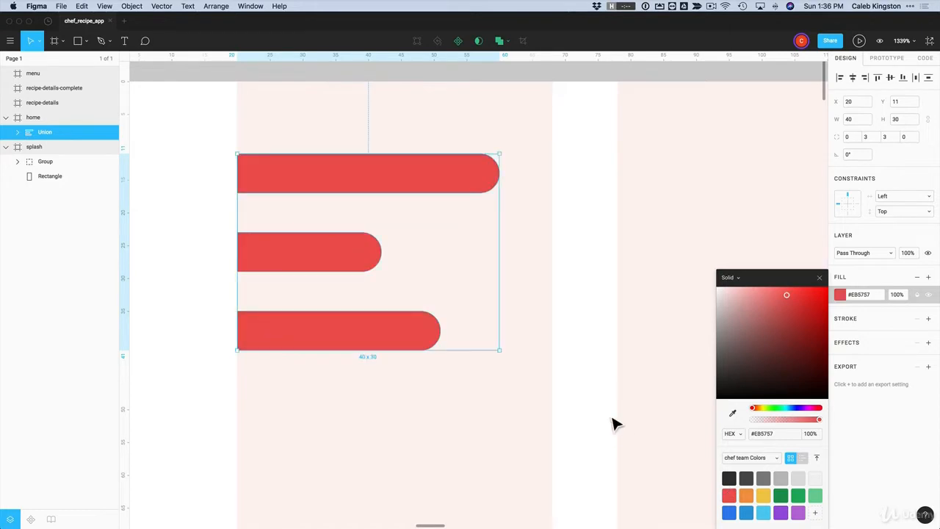
click(586, 374)
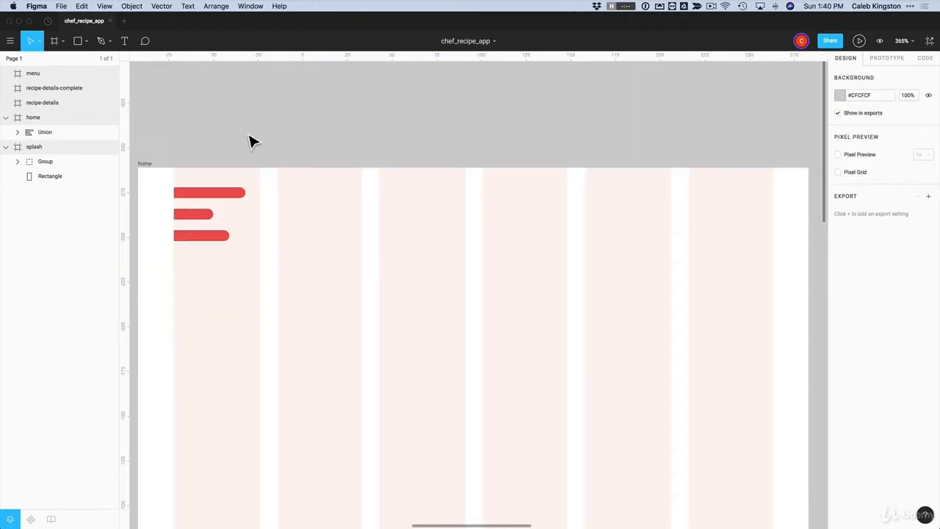
Draw a small circle near the home frame's top right and remove its fill
click(85, 42)
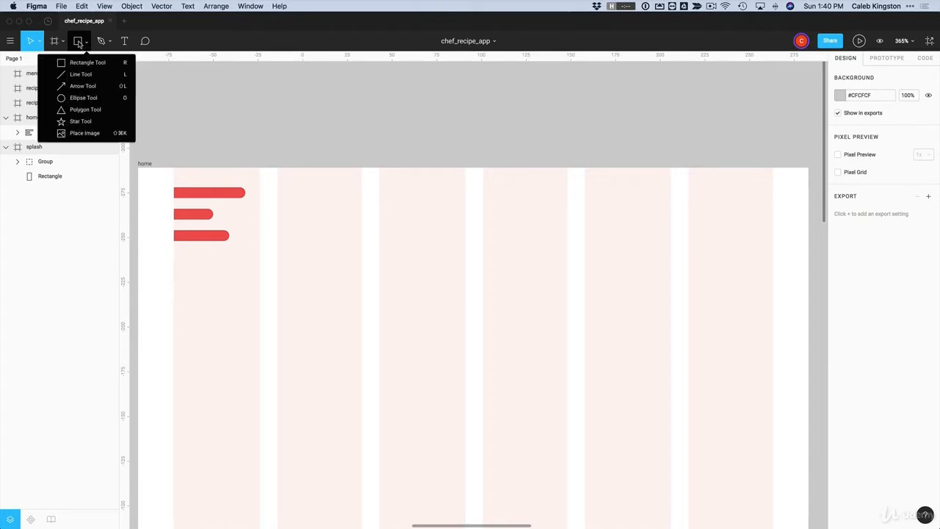
click(77, 99)
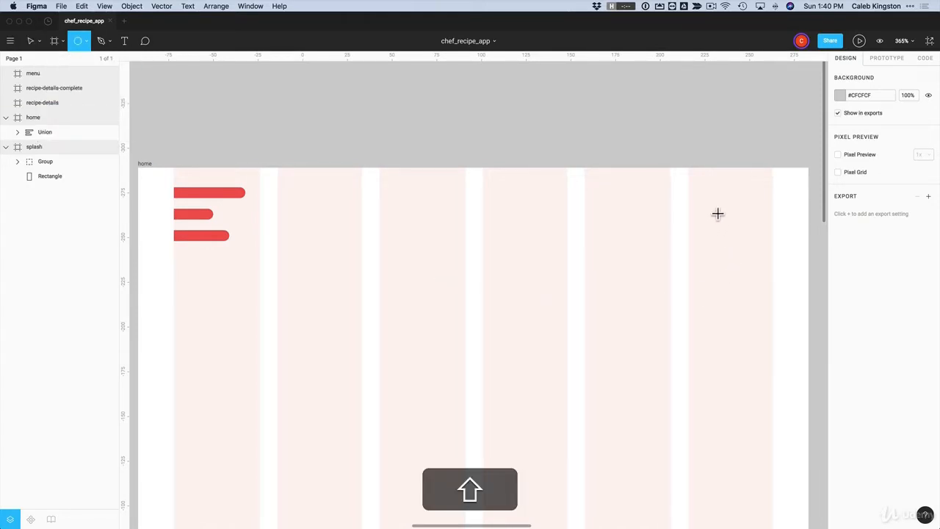
drag(710, 204, 747, 248)
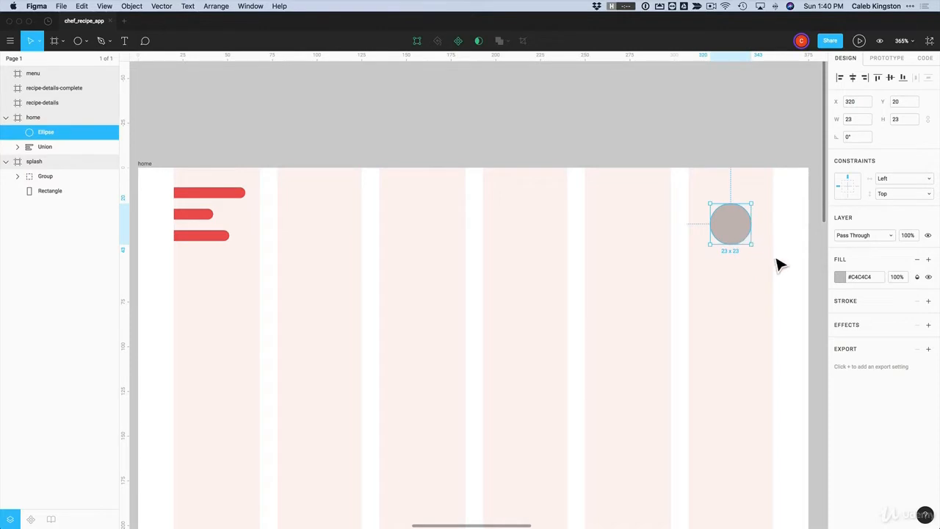
click(836, 277)
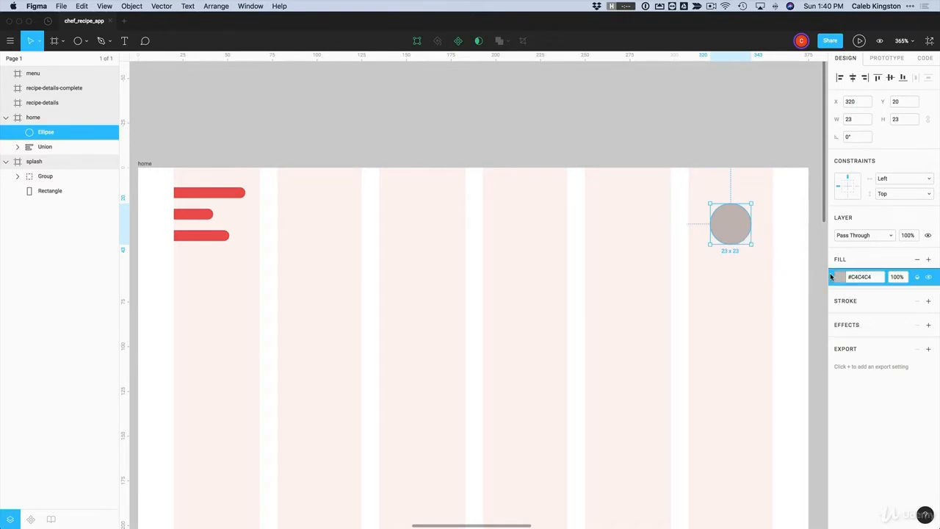
click(917, 260)
Give the circle a red #EB5757 stroke
click(929, 284)
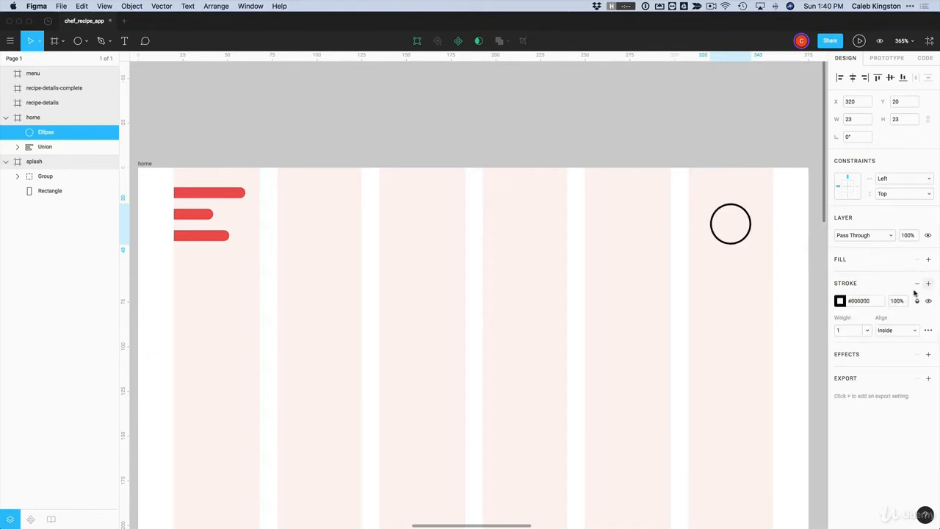
click(842, 302)
click(753, 435)
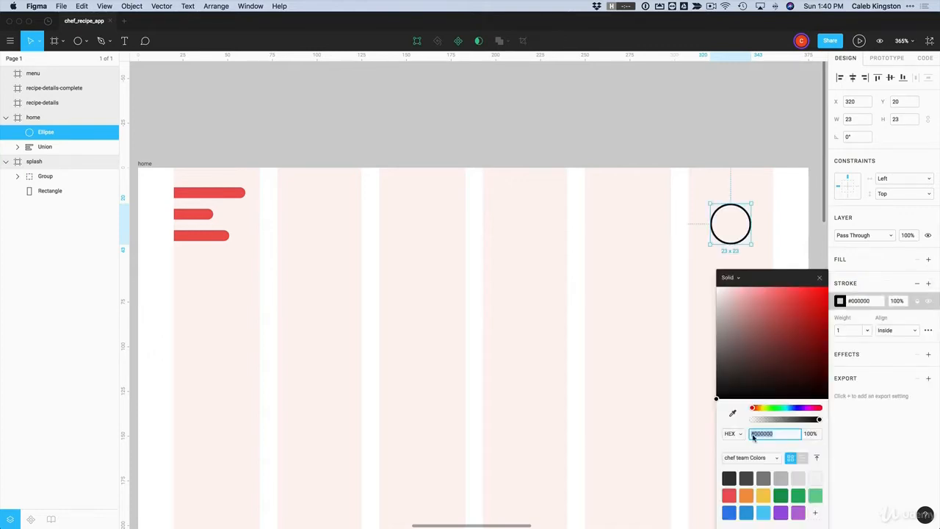
click(730, 495)
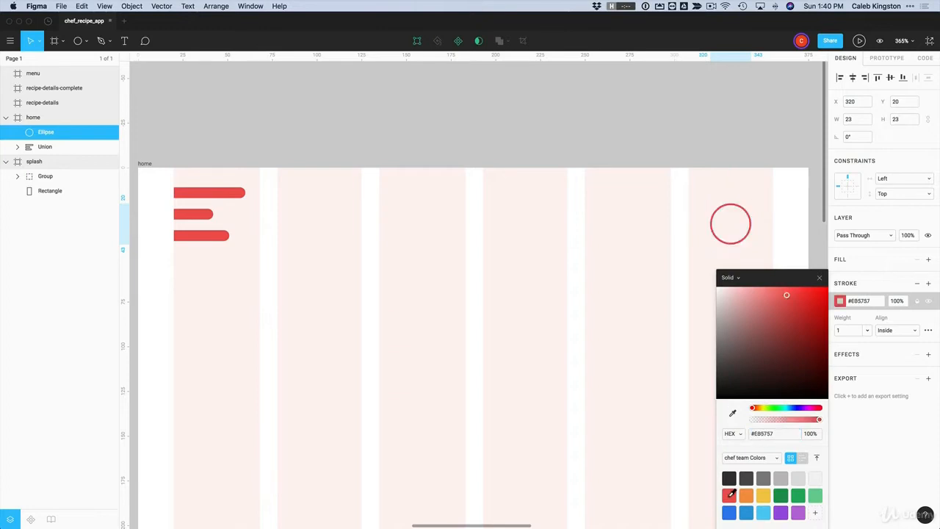
Align the circle's stroke inside and set its weight to 2
click(889, 332)
click(895, 343)
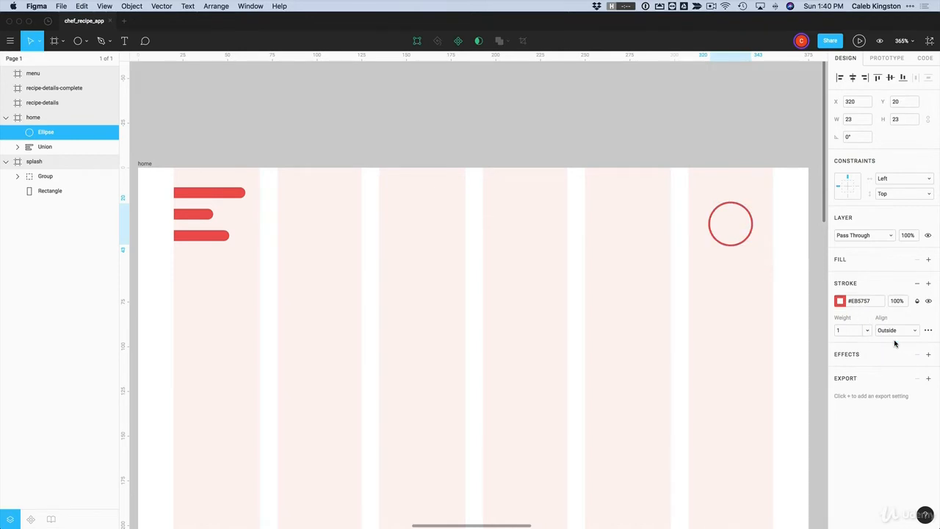
click(895, 331)
click(887, 319)
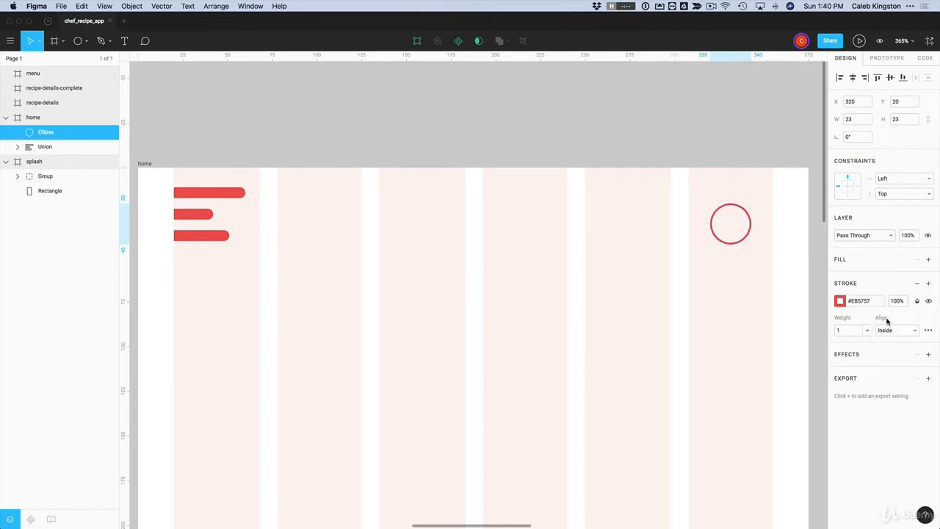
click(852, 332)
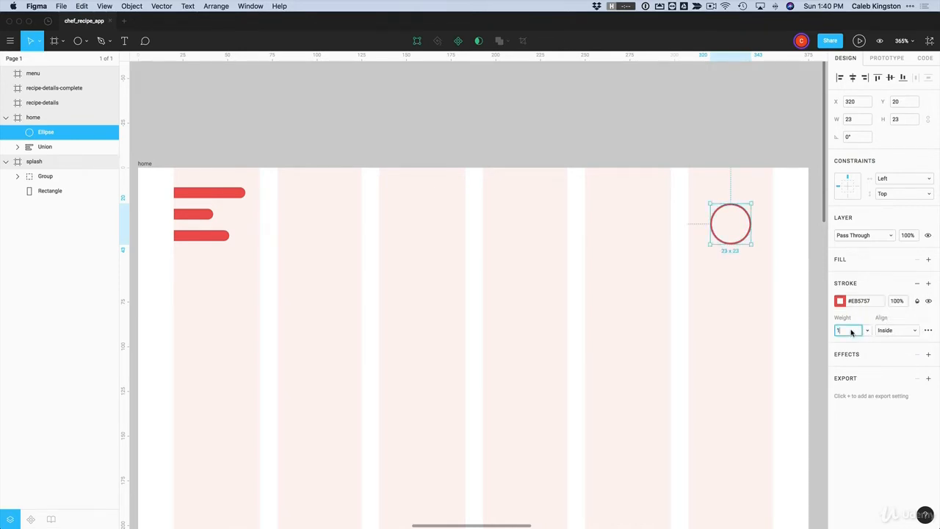
text(2)
key(Return)
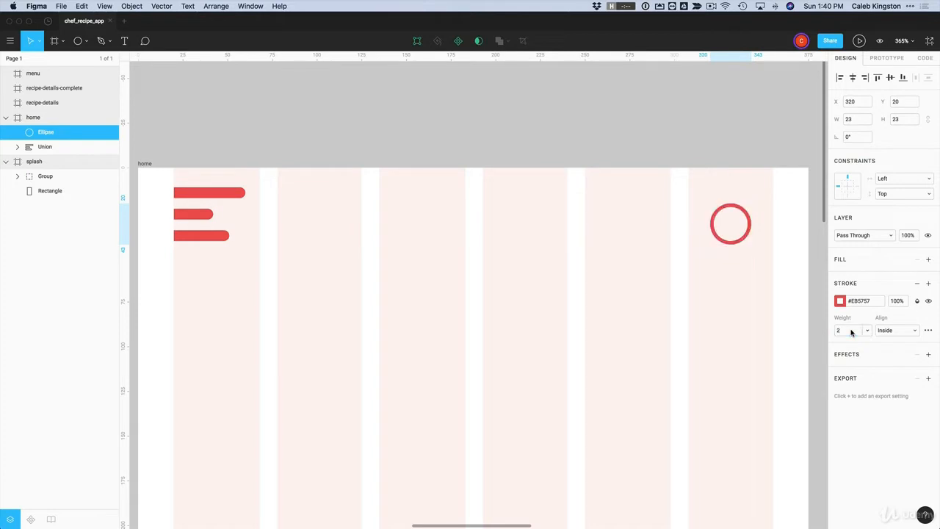
click(86, 43)
click(78, 64)
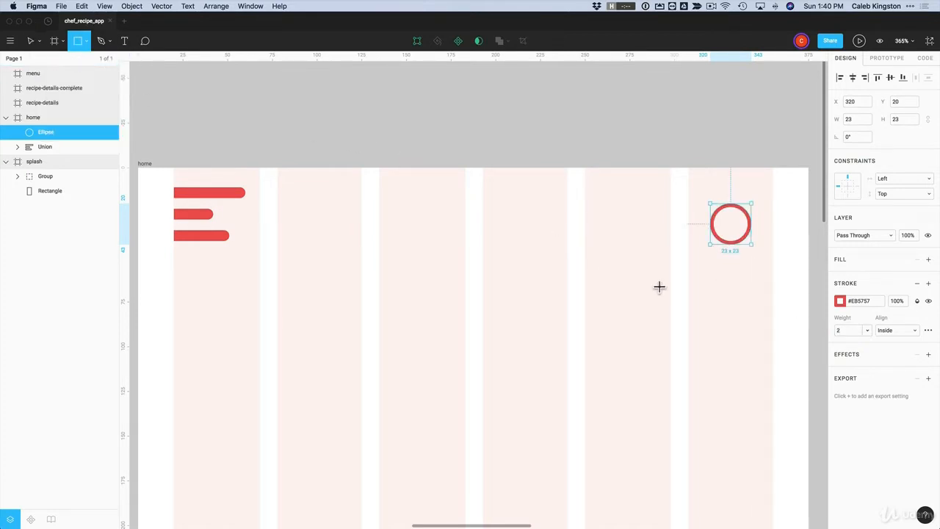
Draw a 12-high handle rectangle below the circle and fill it red
drag(728, 243, 736, 266)
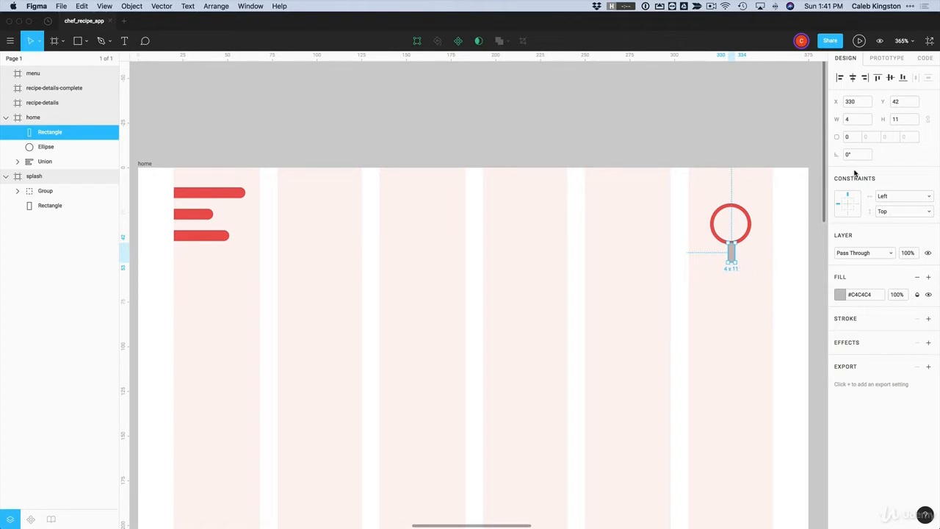
click(903, 122)
text(12)
key(Return)
click(839, 294)
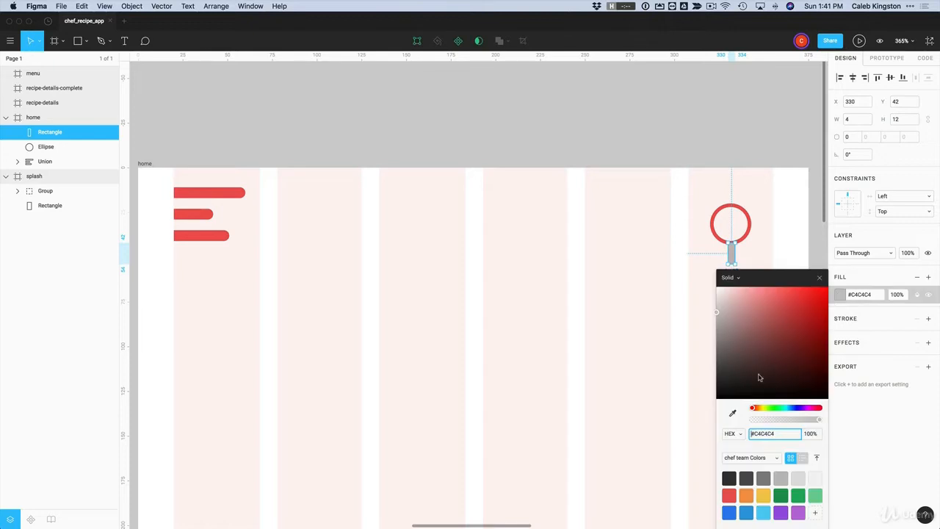
click(732, 495)
click(704, 336)
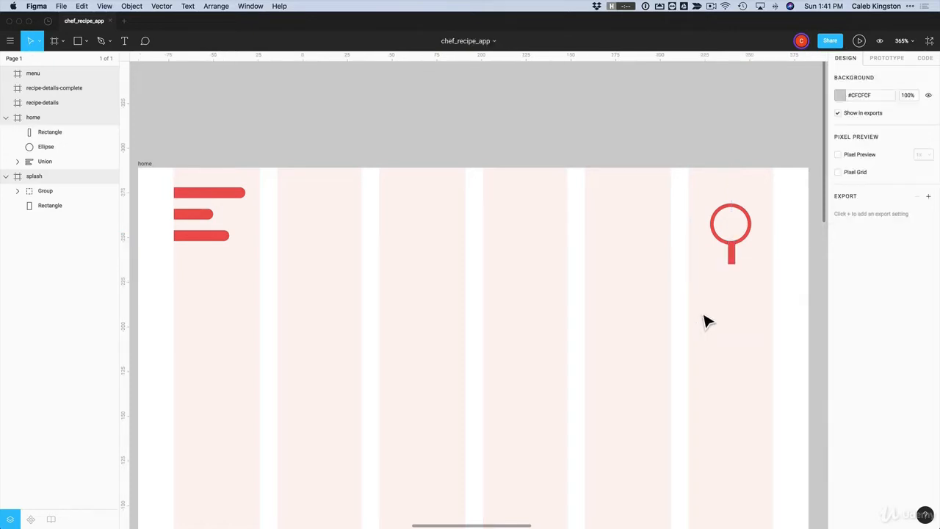
Resize the magnifier circle to 20 by 20
drag(755, 269, 710, 213)
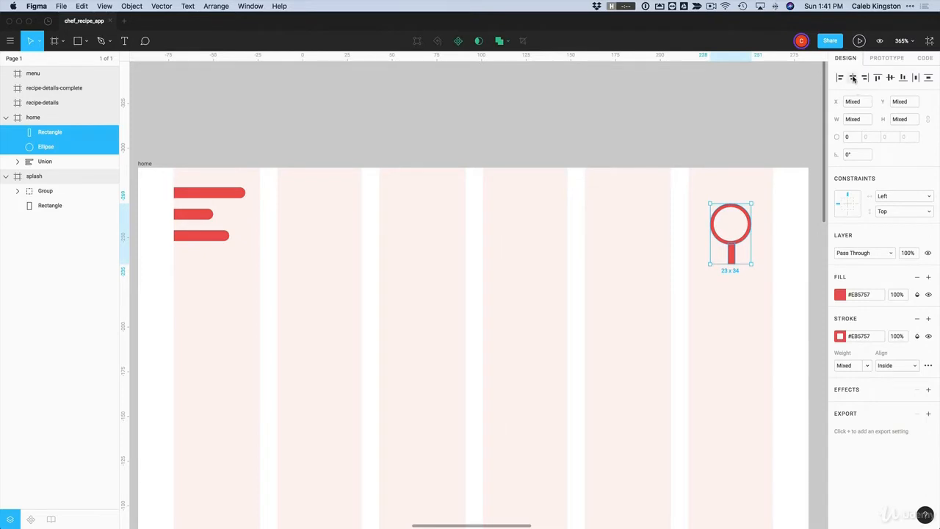
click(771, 291)
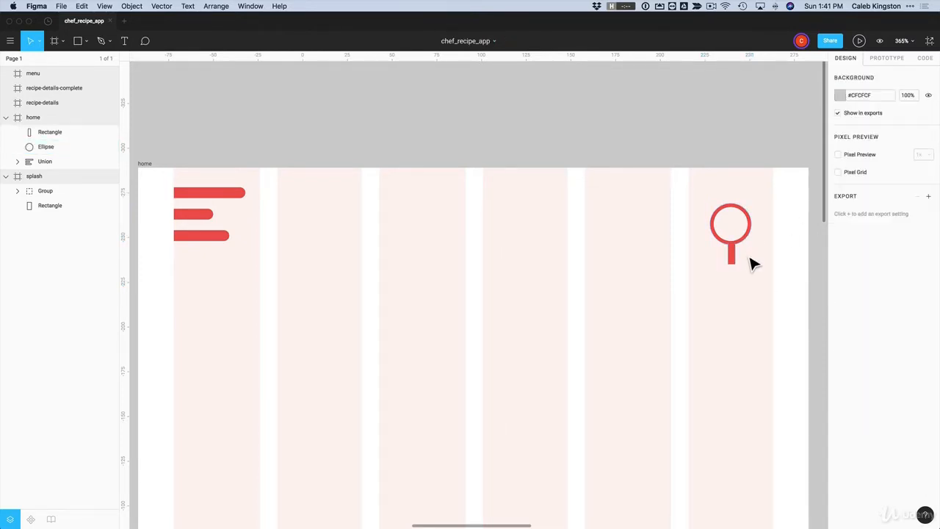
click(726, 242)
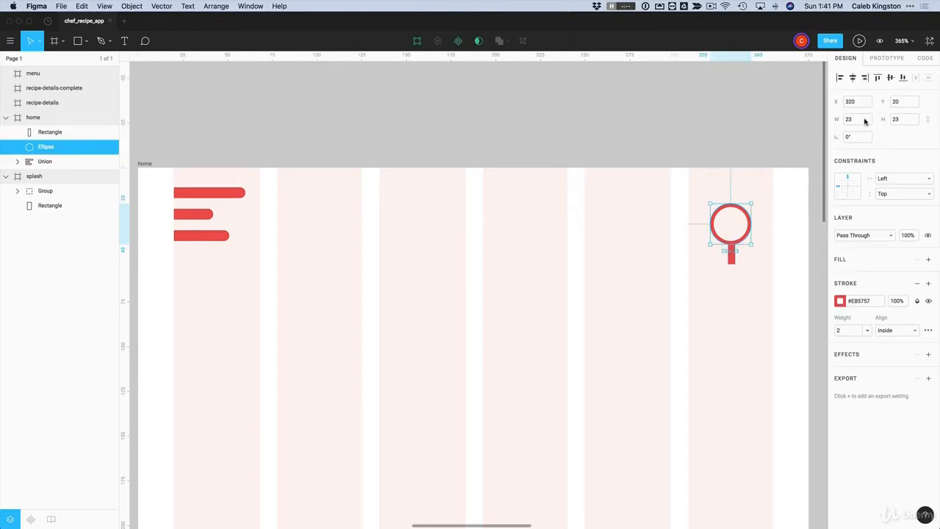
click(737, 261)
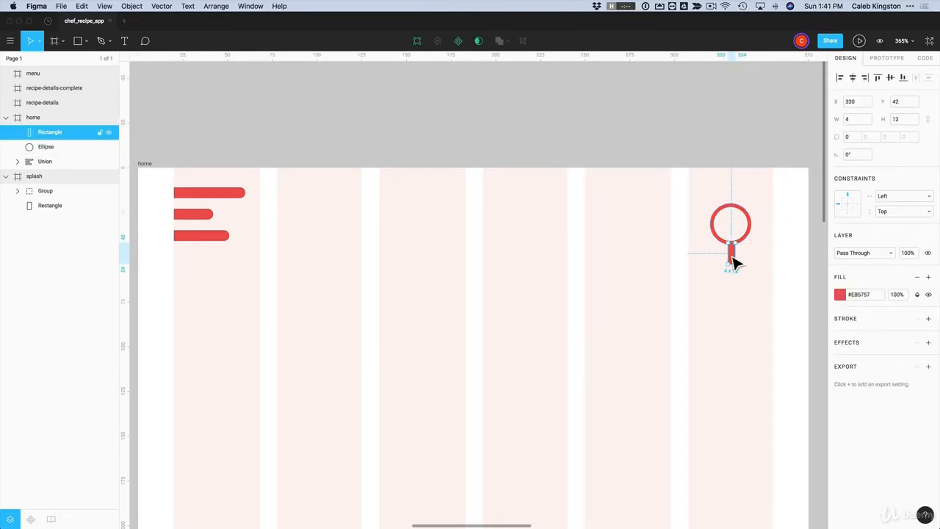
click(748, 245)
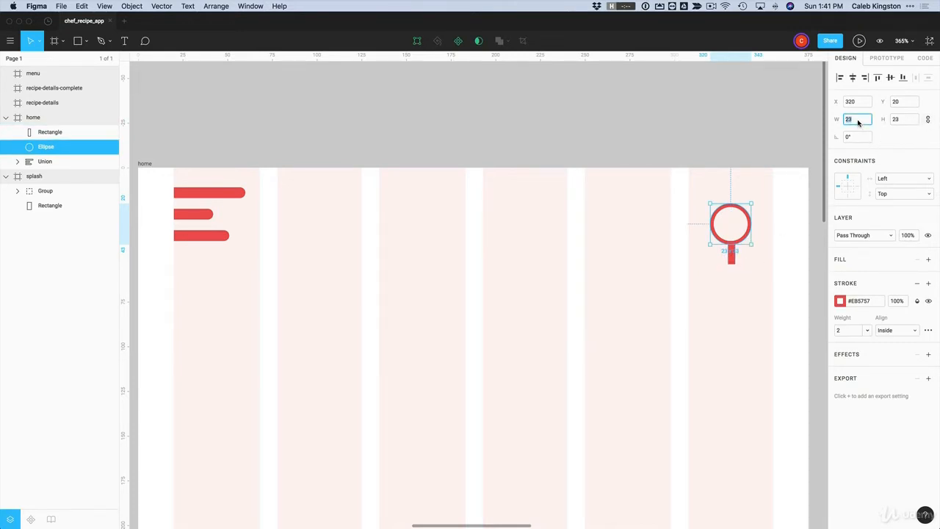
key(Return)
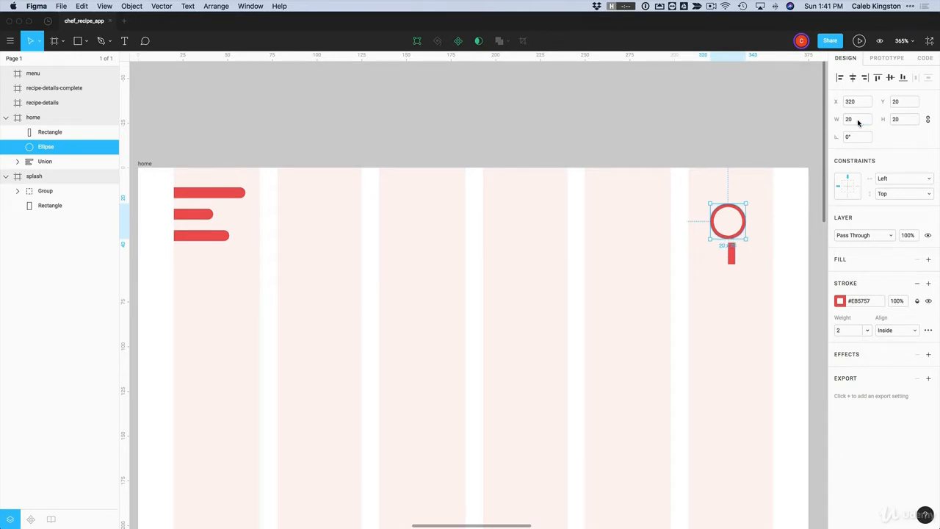
Centre the handle horizontally under the circle and move it up to touch it
drag(757, 288, 689, 222)
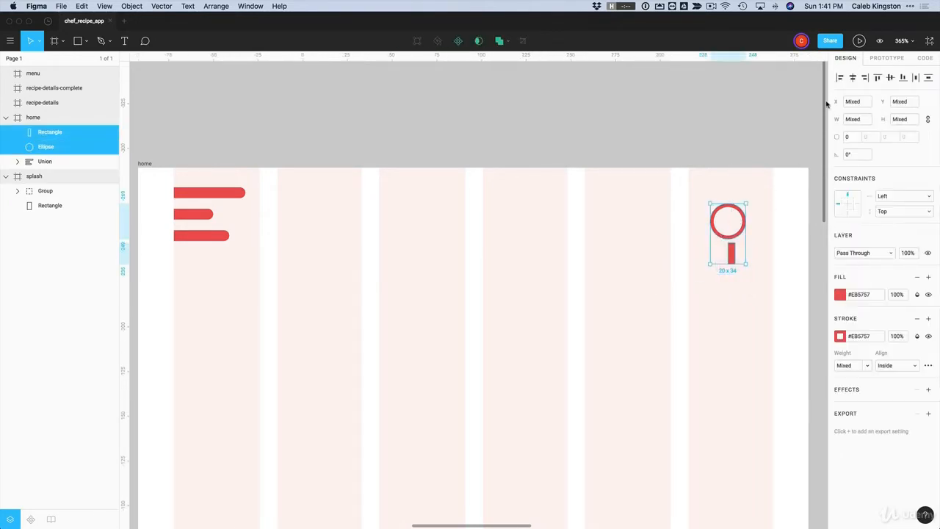
click(853, 78)
click(769, 290)
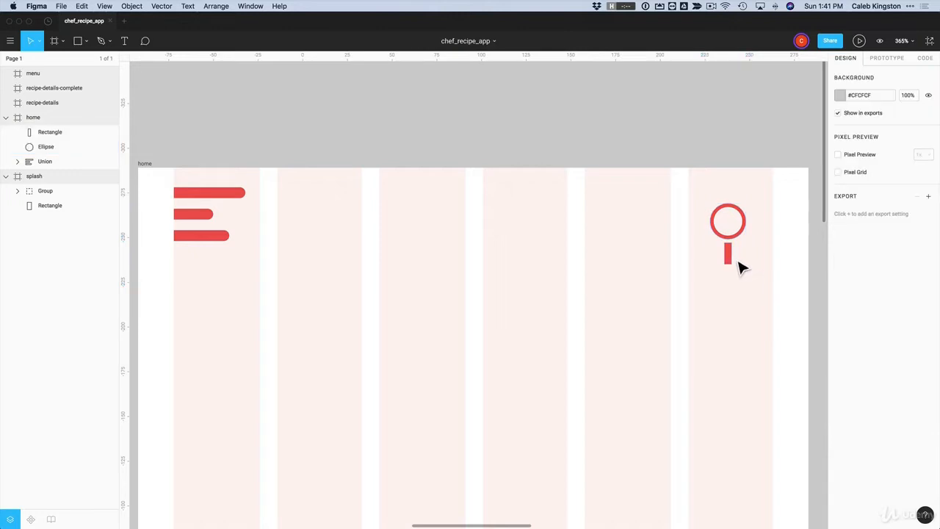
click(732, 258)
drag(734, 263, 737, 265)
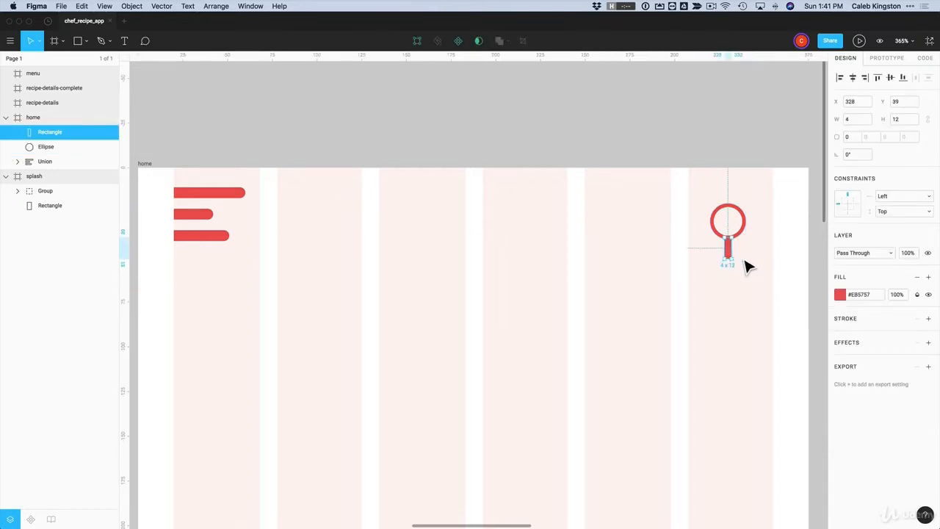
click(753, 266)
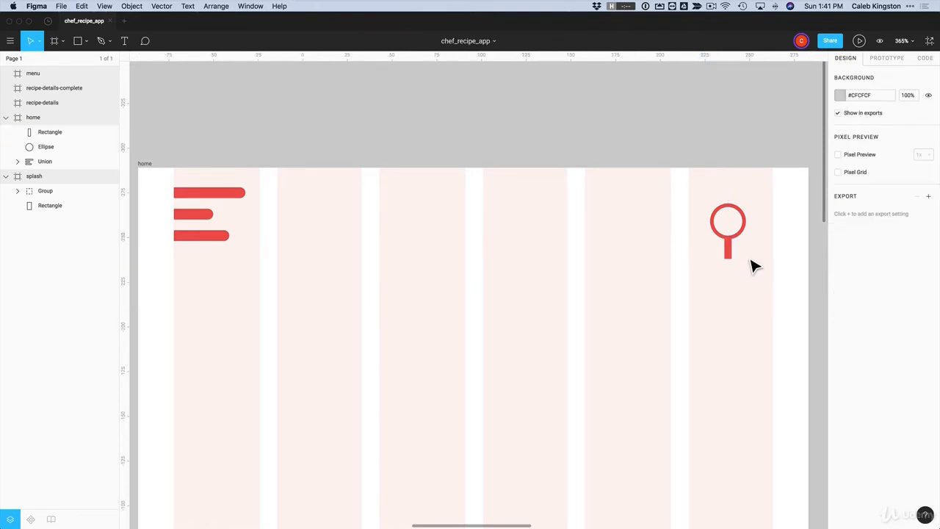
Zoom in on the magnifier and test handle sizes, keeping it at 4 by 12
key(z)
drag(700, 199, 783, 294)
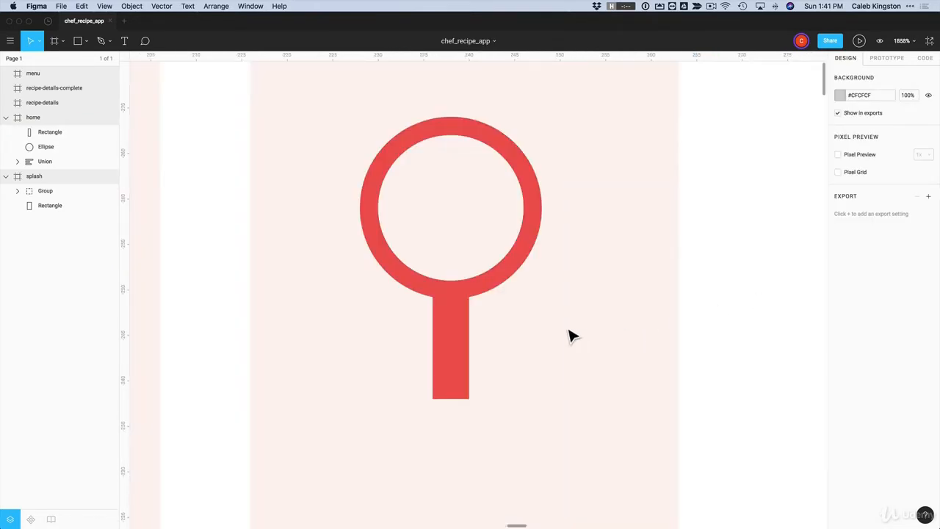
click(466, 342)
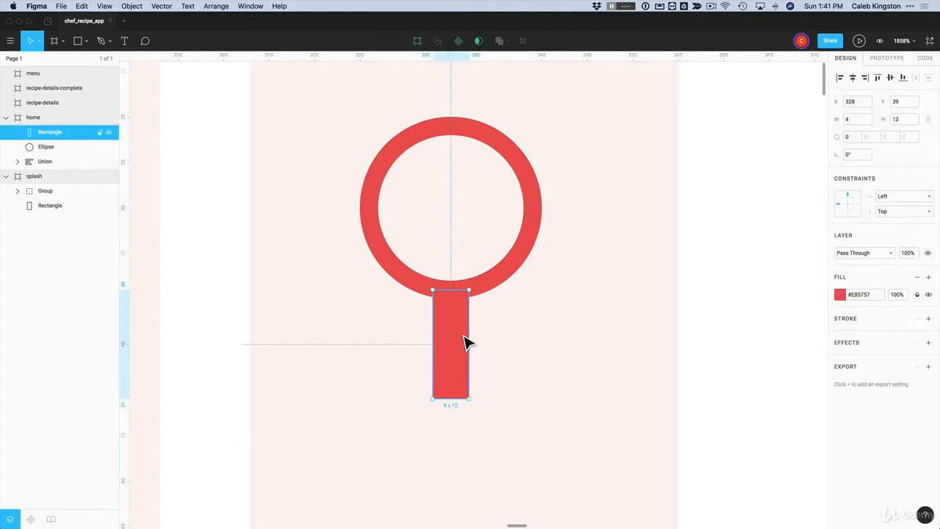
key(super)
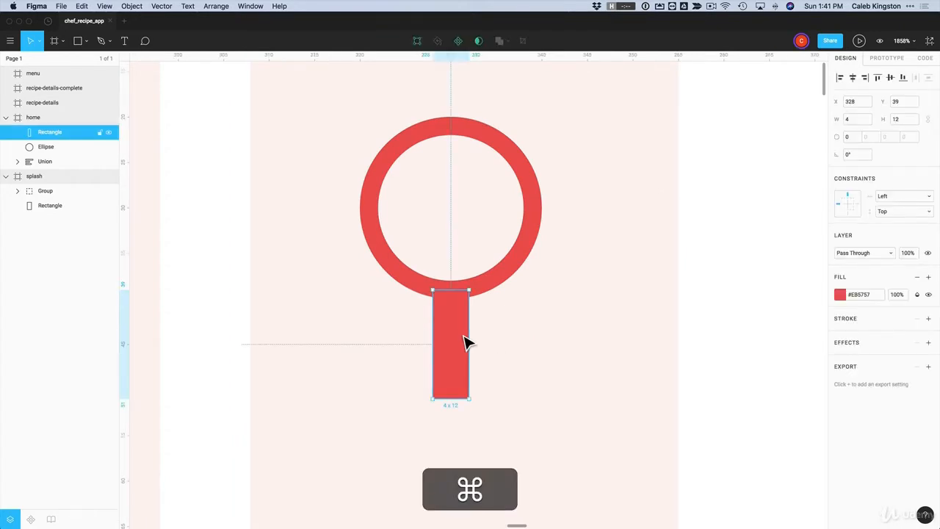
key(super+Up)
key(super+Up)
key(super+Up)
key(super+Up)
key(super+Up)
key(super+Up)
key(super+Down)
key(super+Down)
key(super+Down)
key(super+Down)
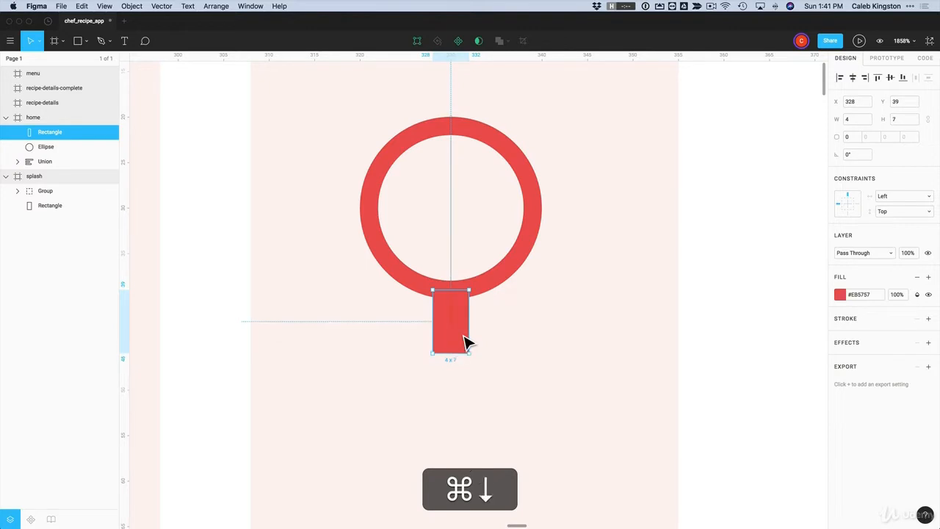
key(super+Down)
key(super+Down)
key(super+Up)
key(super+Up)
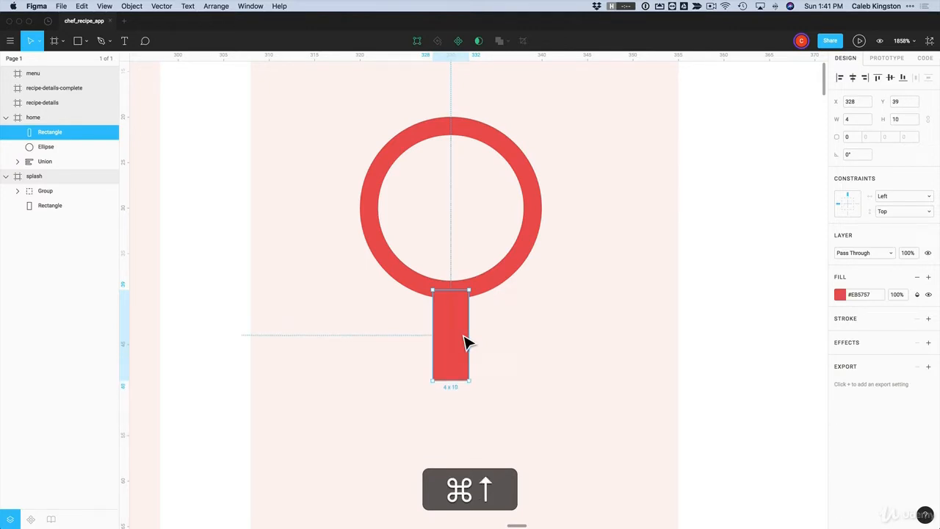
key(super+Down)
key(super+Down)
key(super+Down)
key(super+Up)
key(super+Up)
key(super+Up)
key(super+Down)
key(super+Down)
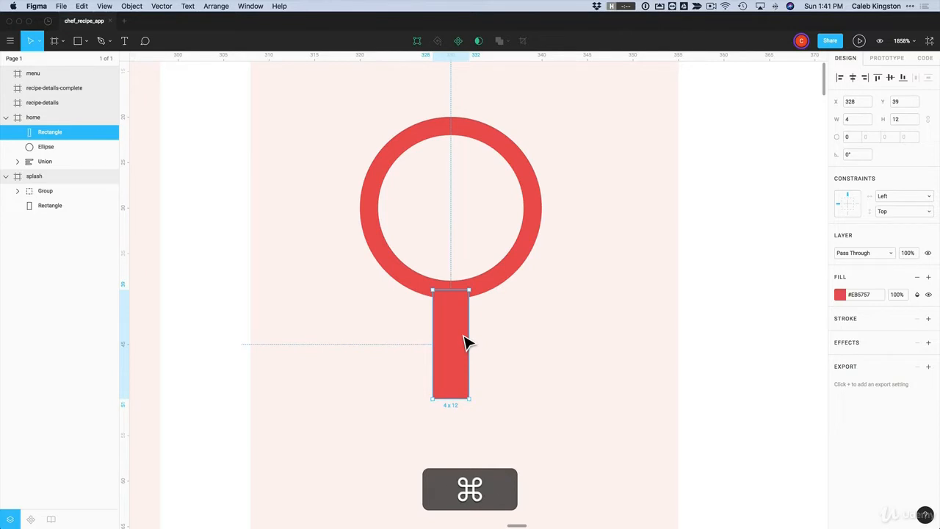
key(super+Right)
key(super+Right)
key(super+Right)
key(super+Right)
key(super+Right)
key(super+z)
click(497, 336)
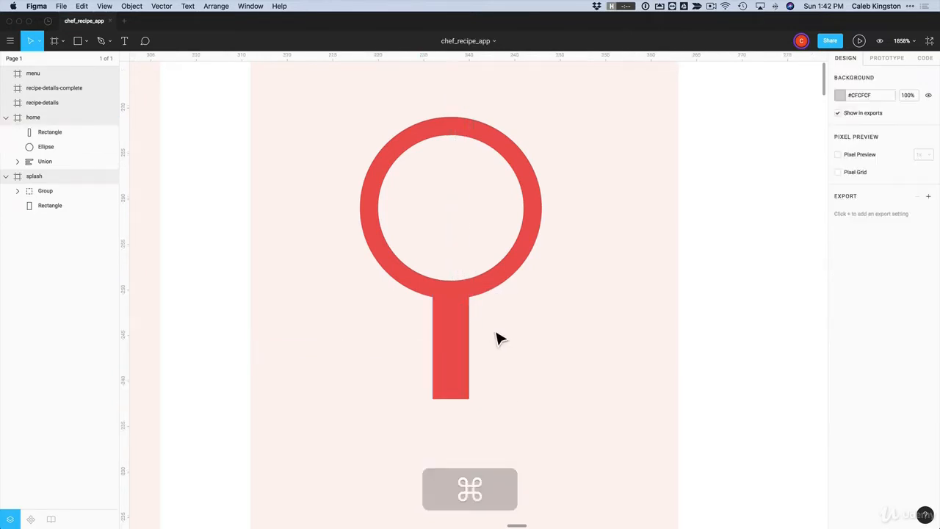
Round the handle's corners with a radius of 1
click(464, 369)
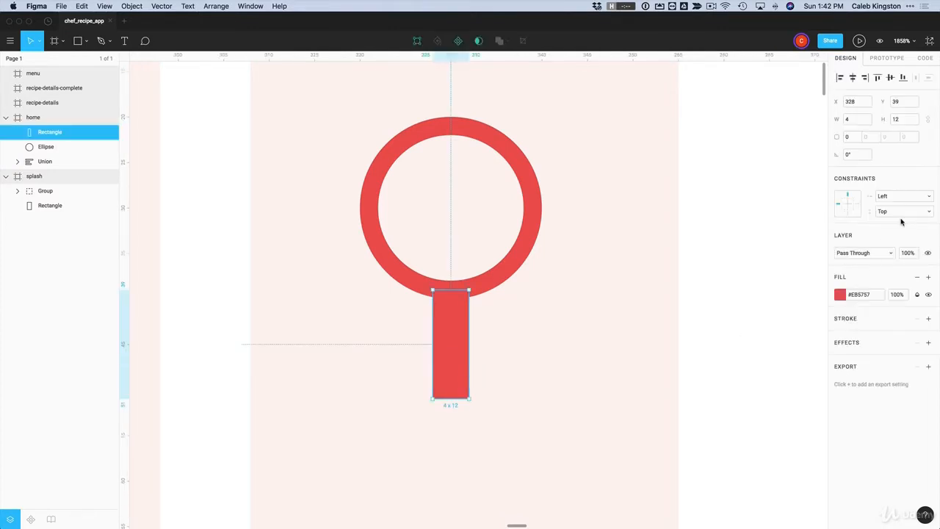
click(853, 138)
text(1)
key(Return)
click(518, 330)
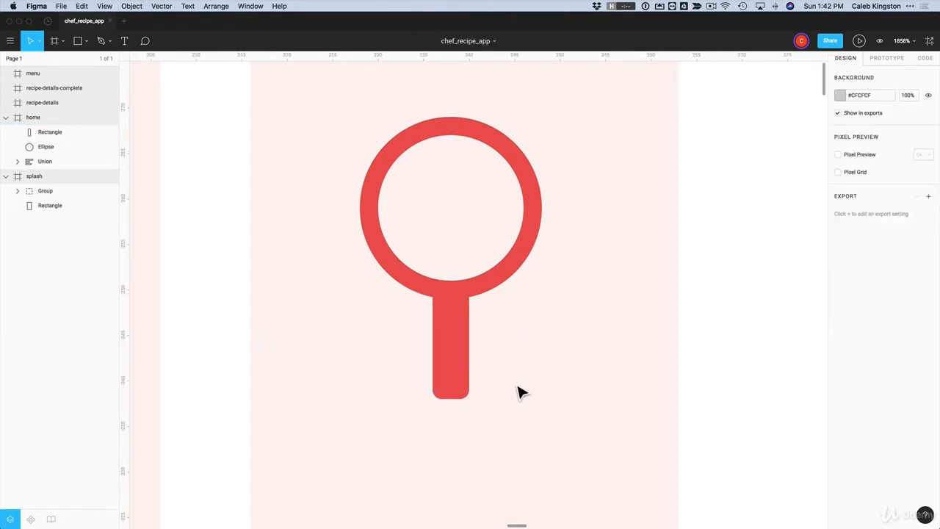
Union the handle and circle, then rotate them 45° into a diagonal magnifying glass
mouse_move(552, 359)
mouse_down()
mouse_move(405, 279)
mouse_move(432, 334)
mouse_move(400, 250)
mouse_up()
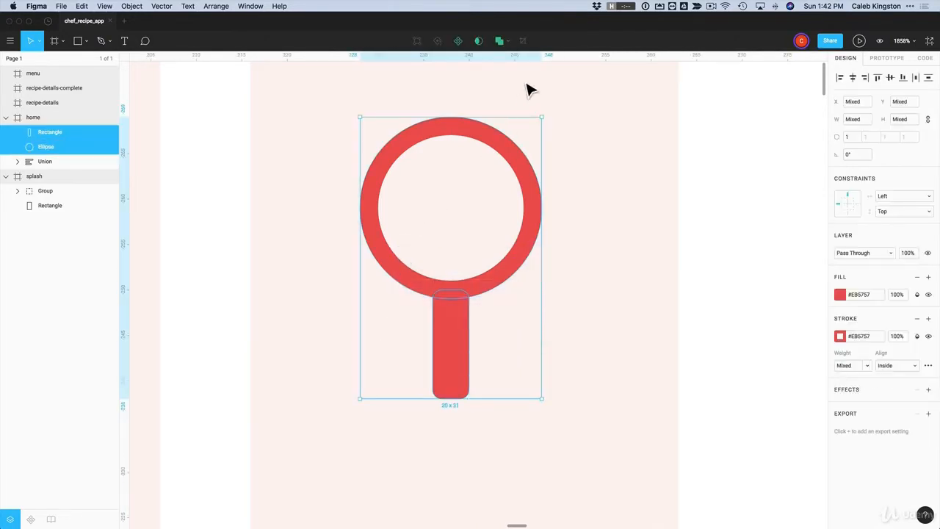
click(499, 42)
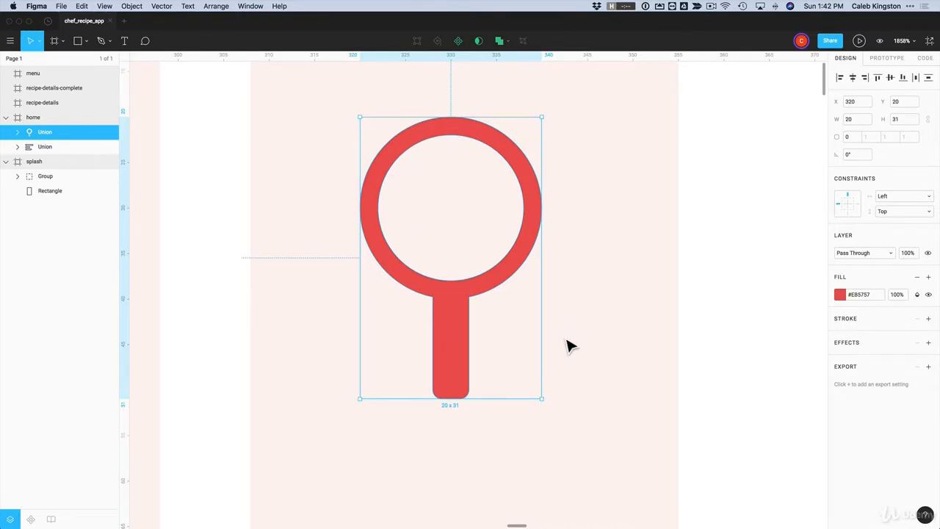
double_click(453, 342)
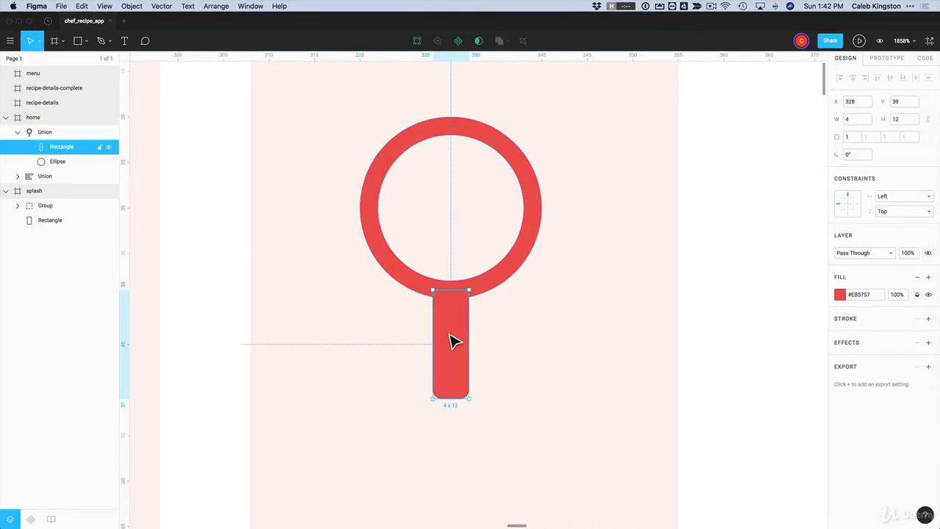
shift+click(420, 295)
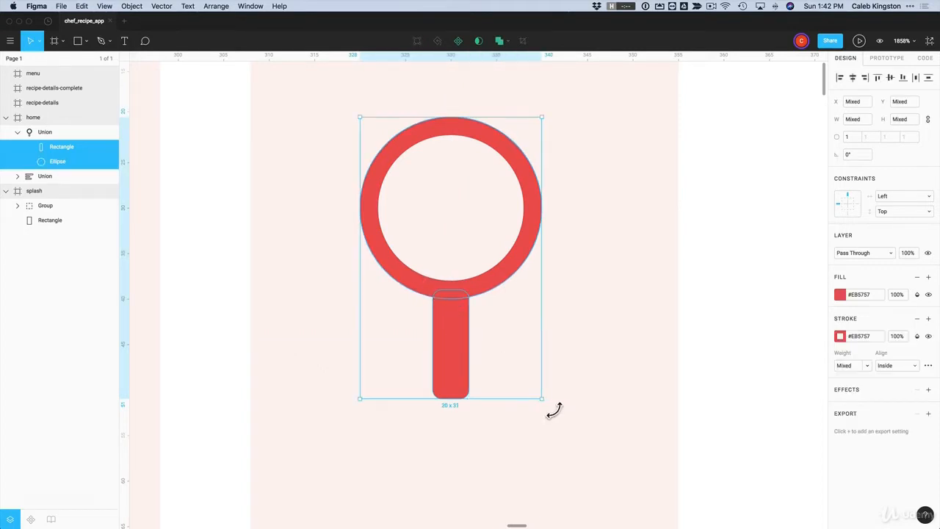
drag(551, 411, 450, 424)
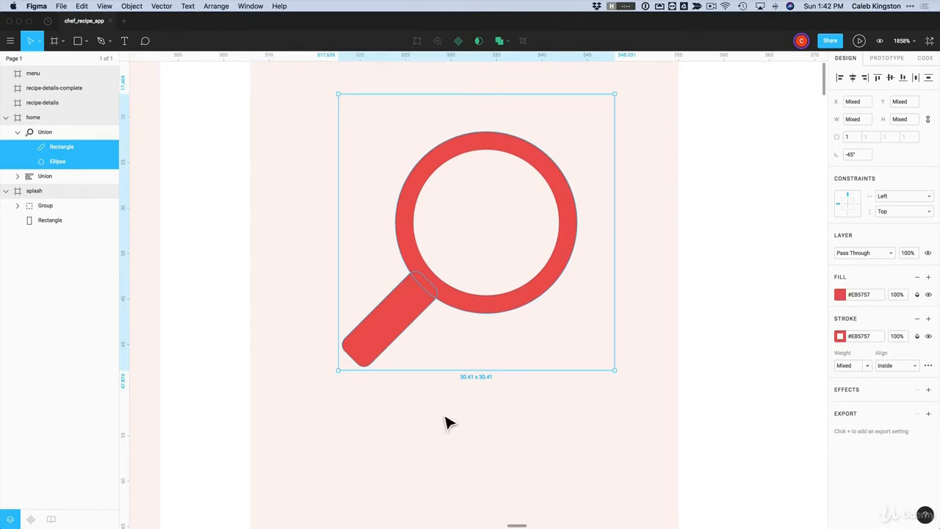
click(432, 437)
click(417, 305)
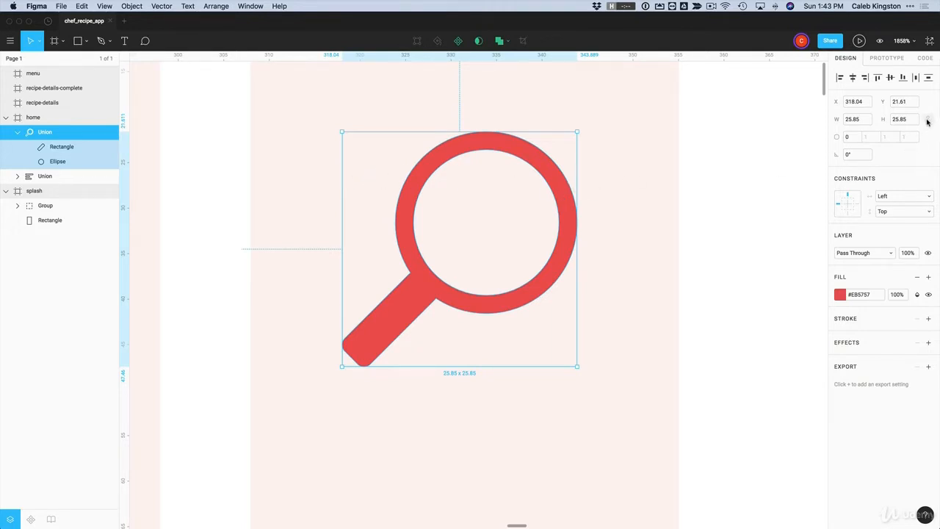
Resize the red magnifier icon to 40.23 by 40.23 with proportions locked
click(900, 121)
text(40.23)
key(Return)
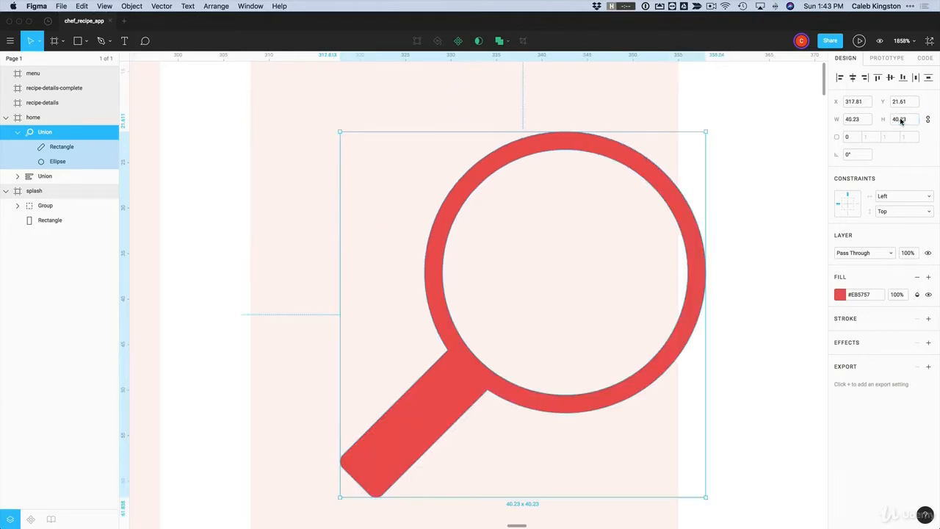
Place the magnifier icon in the home frame's top-right corner
super+scroll(419, 94, down, 10)
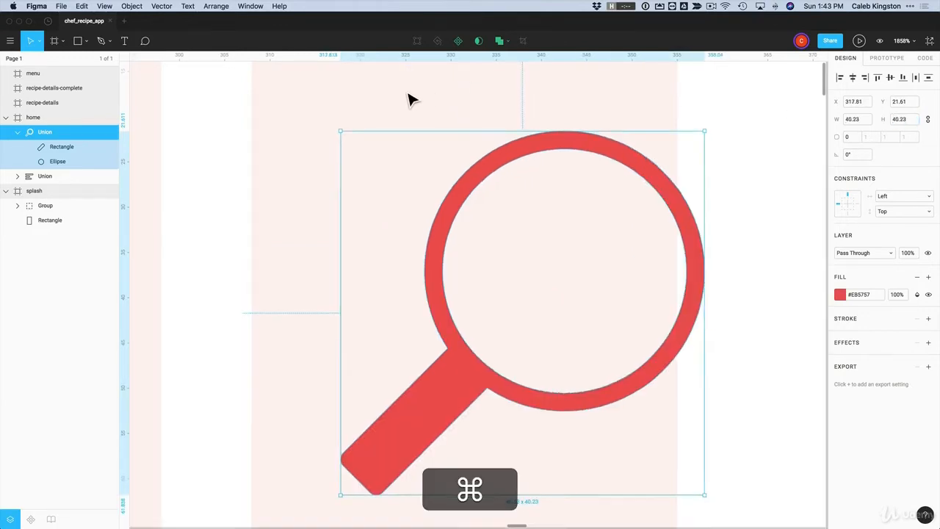
scroll(408, 99, left, 4)
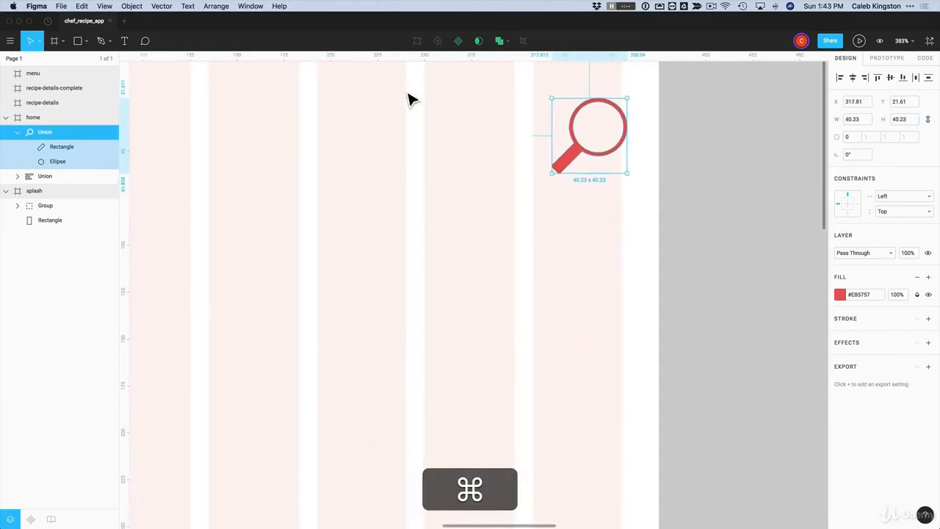
super+scroll(408, 99, down, 3)
scroll(409, 99, left, 4)
click(485, 152)
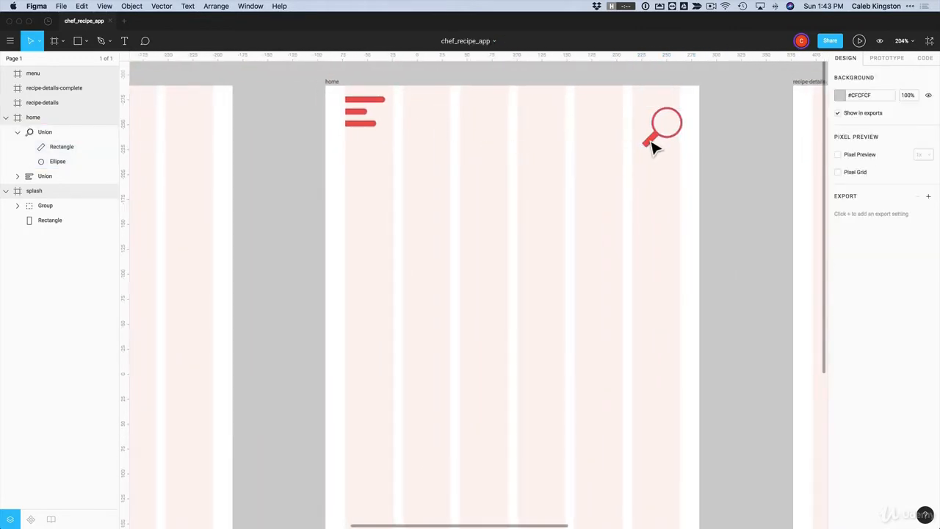
mouse_move(655, 147)
mouse_down()
mouse_move(419, 136)
mouse_move(424, 143)
mouse_move(366, 160)
mouse_move(367, 147)
mouse_move(675, 148)
mouse_move(659, 141)
mouse_up()
click(616, 179)
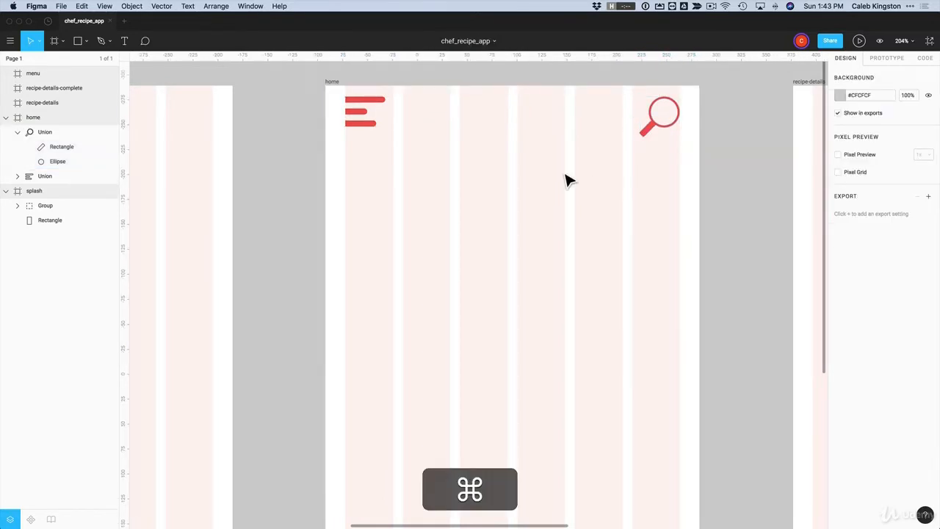
Align the hamburger menu icon level with the magnifier at top-left
scroll(565, 182, down, 5)
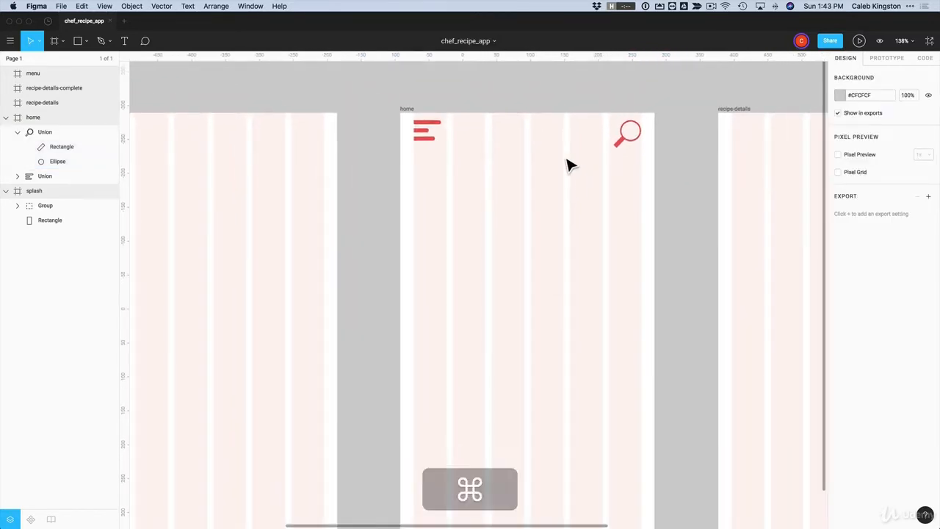
drag(425, 139, 430, 151)
click(617, 176)
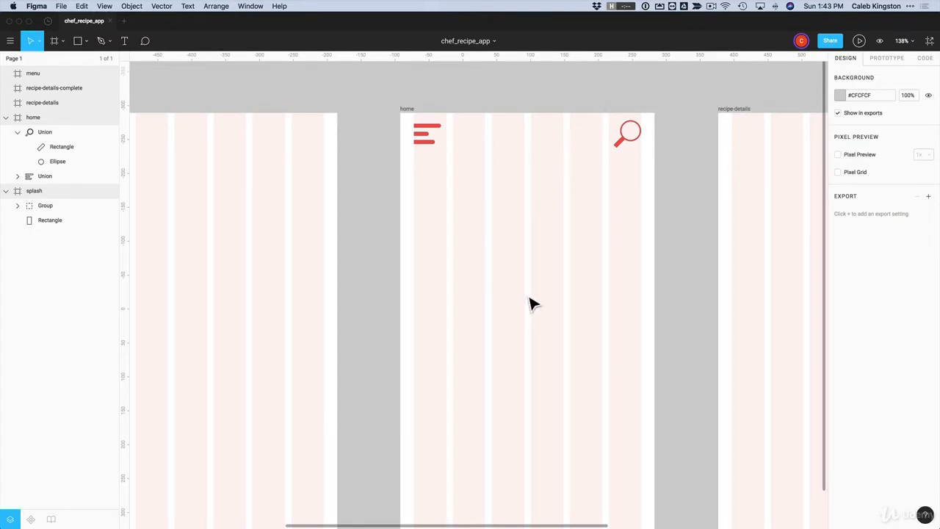
Draw a 221 × 221 grey placeholder square centred below the menu and search icons
key(r)
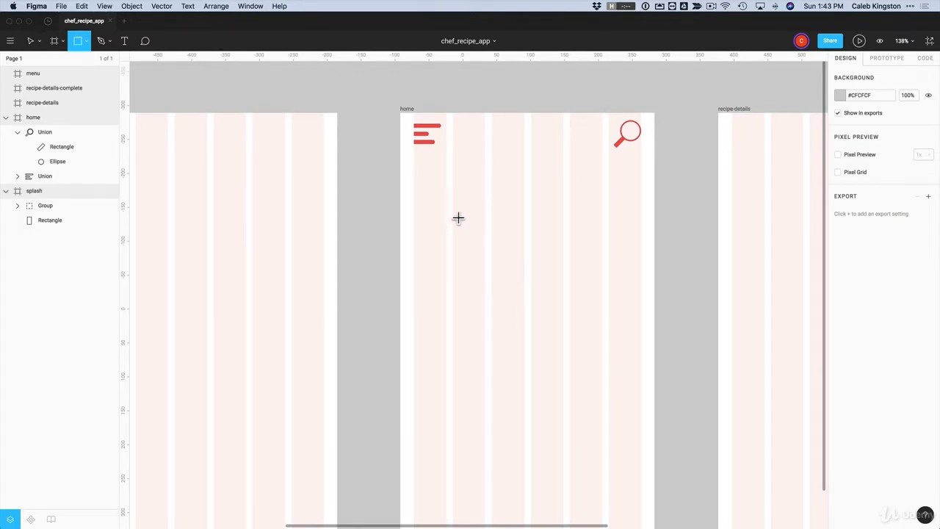
mouse_move(453, 205)
mouse_down()
mouse_move(615, 367)
mouse_move(602, 354)
mouse_up()
drag(602, 353, 601, 354)
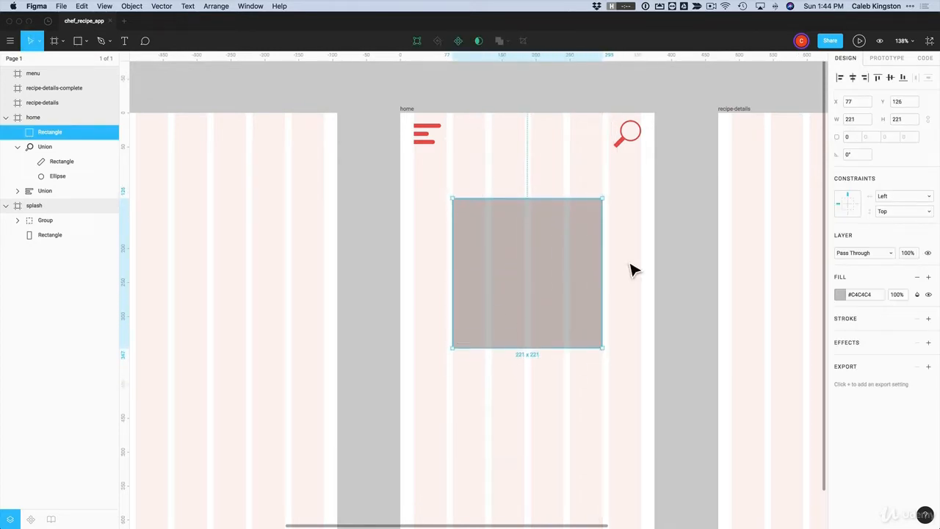
click(634, 270)
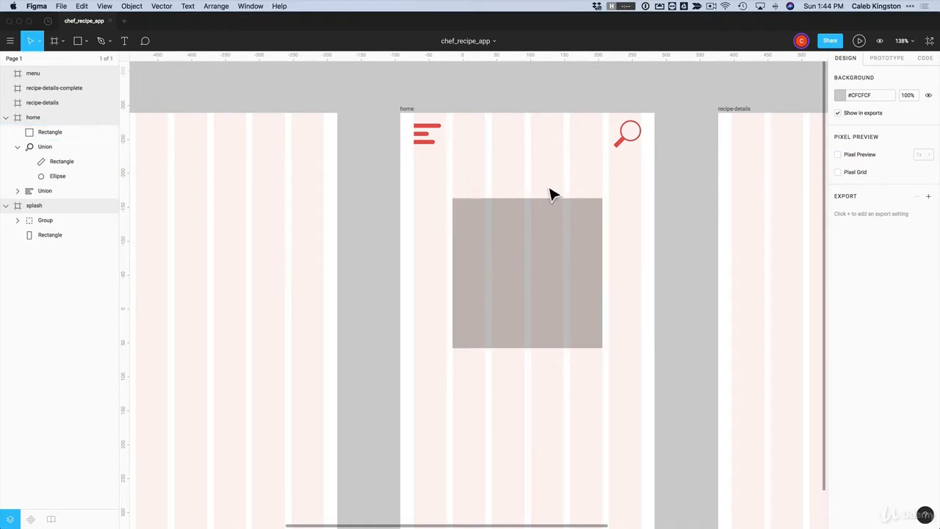
click(551, 262)
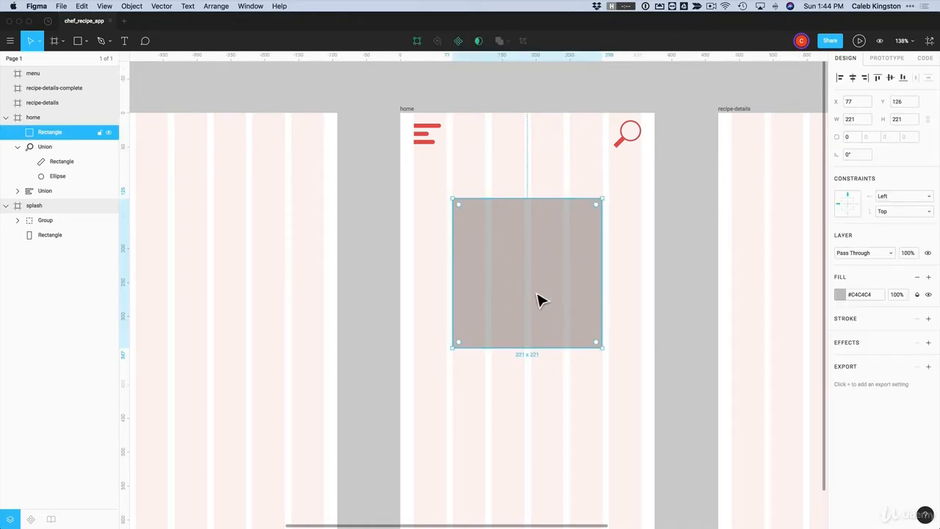
click(621, 273)
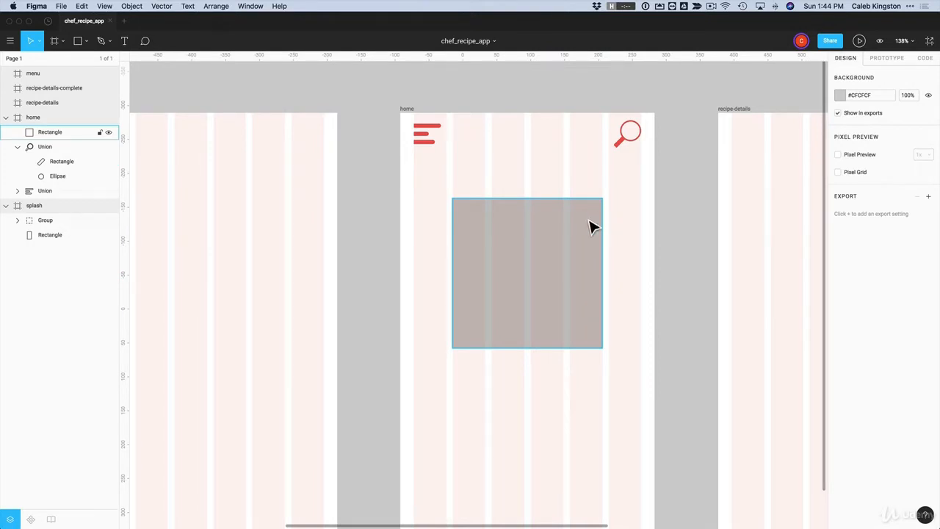
key(z)
drag(555, 189, 631, 266)
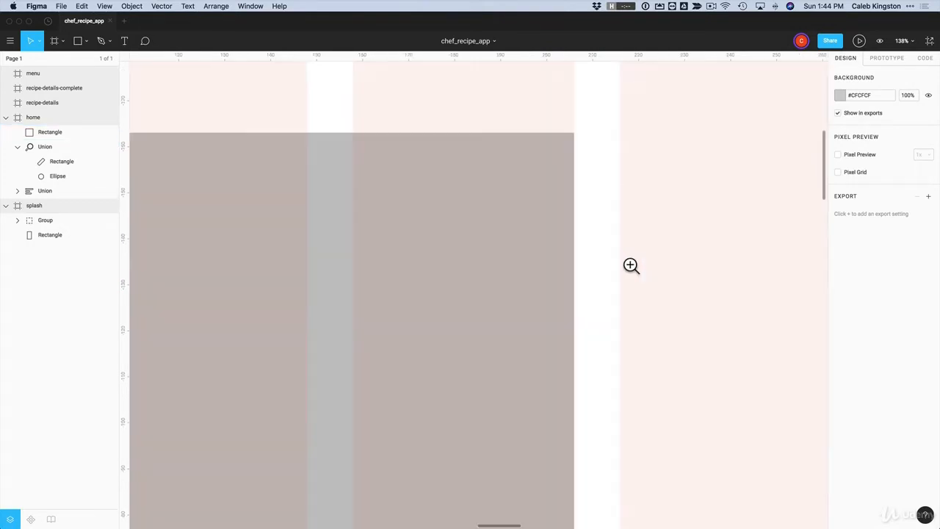
key(r)
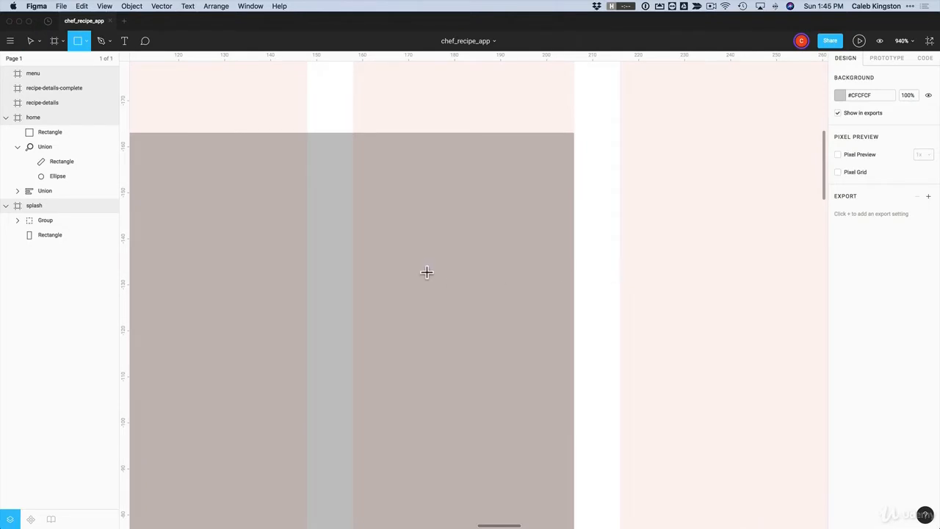
Draw a small 10 × 15 rectangle on the grey square and fill it white (#FFFFFF)
mouse_move(423, 243)
mouse_down()
mouse_move(460, 325)
mouse_move(468, 317)
mouse_up()
click(839, 295)
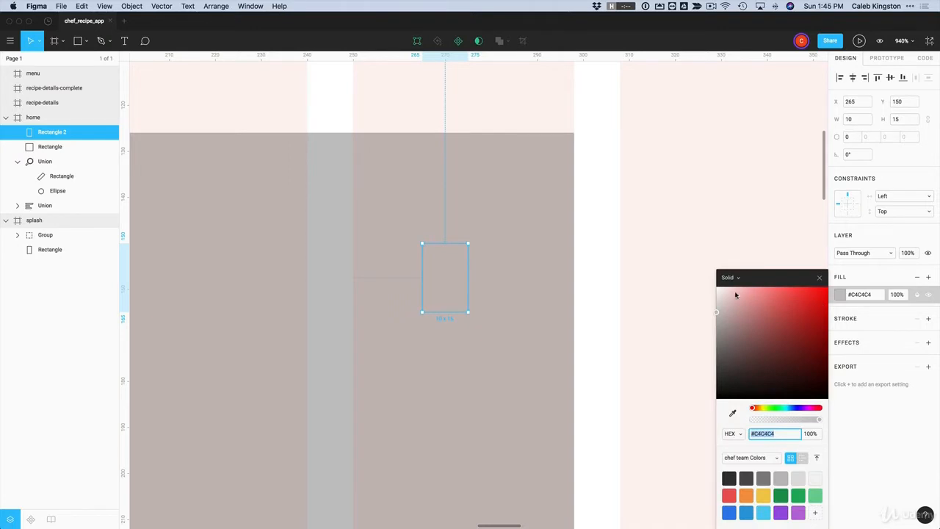
drag(736, 295, 656, 255)
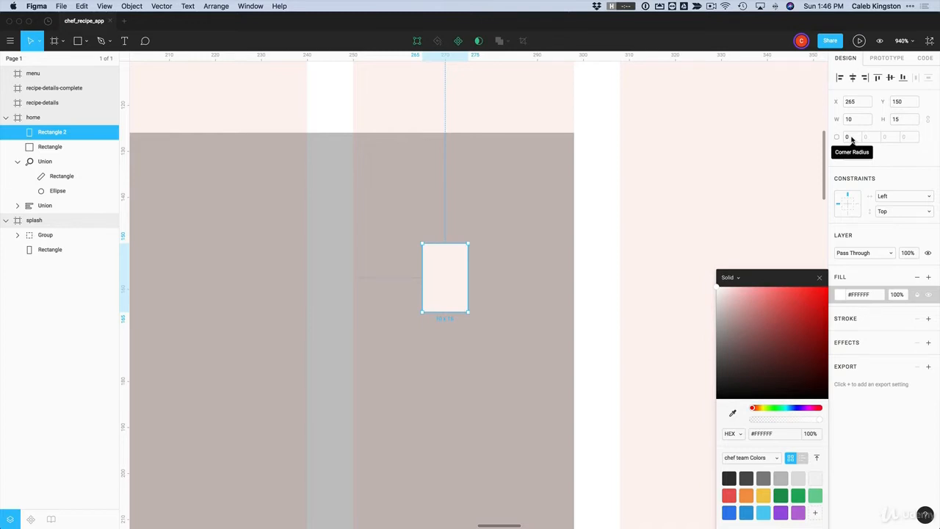
Round the rectangle's top corners to 5 and leave the bottom corners at 0
click(852, 138)
text(5)
click(870, 138)
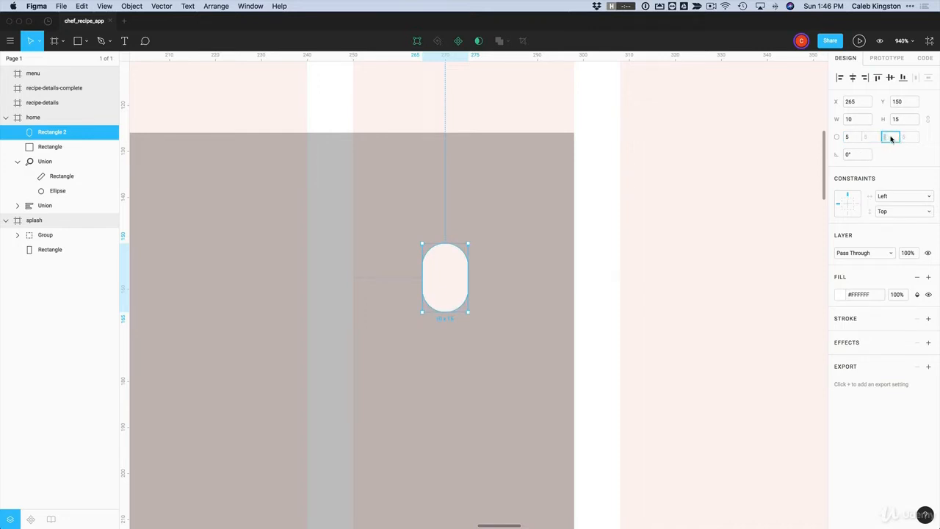
text(0)
click(907, 138)
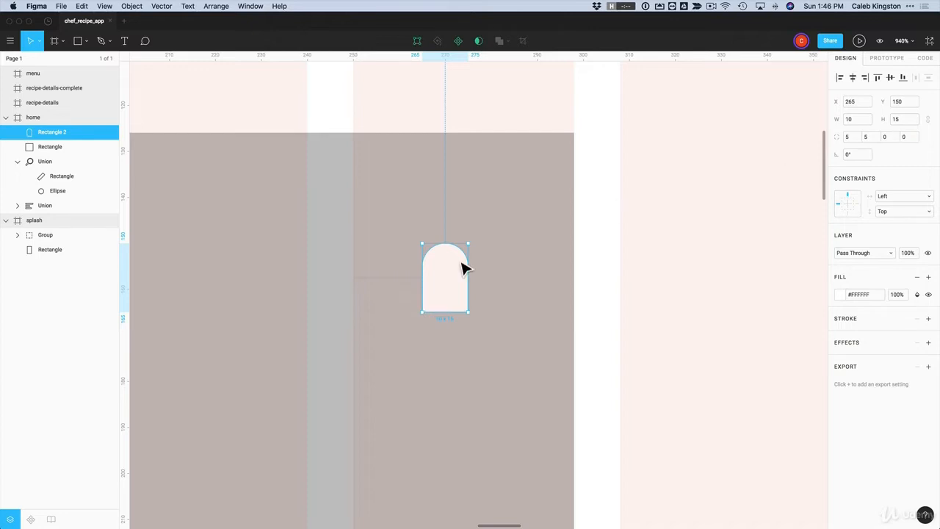
click(521, 306)
Duplicate and rotate the rounded shape, union both halves into a heart, and move it top-right
drag(447, 288, 508, 287)
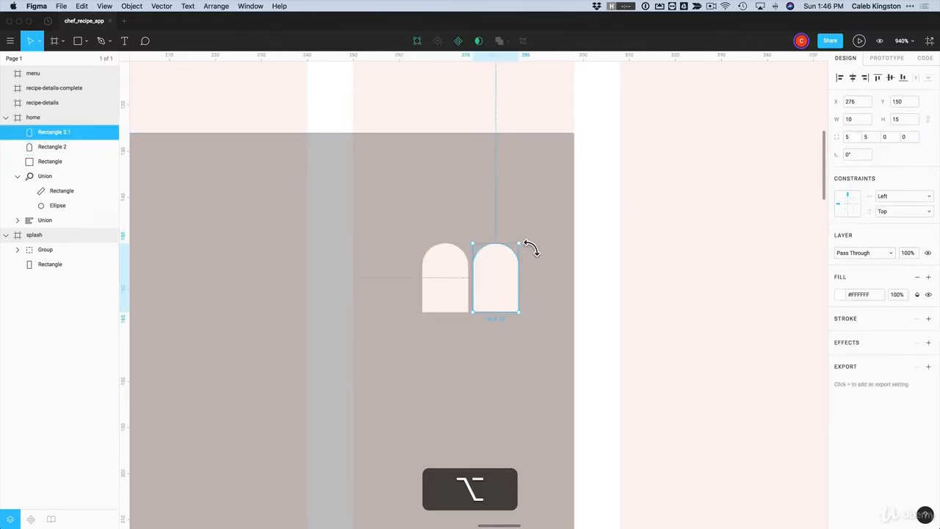
drag(529, 246, 554, 325)
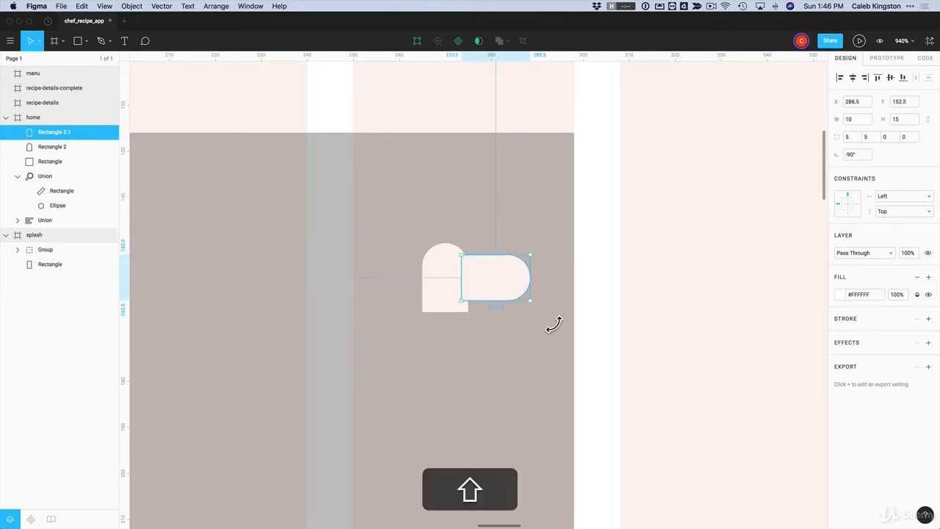
drag(505, 305, 449, 297)
click(588, 335)
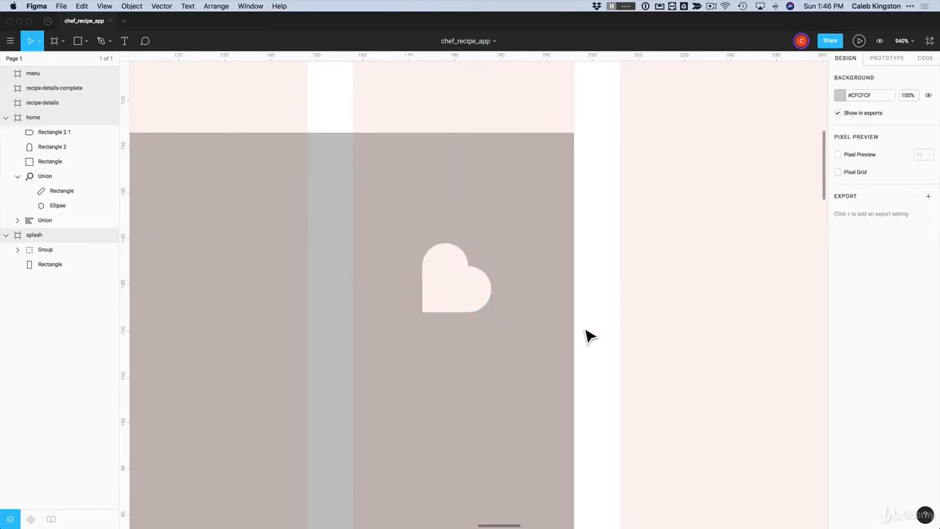
click(455, 271)
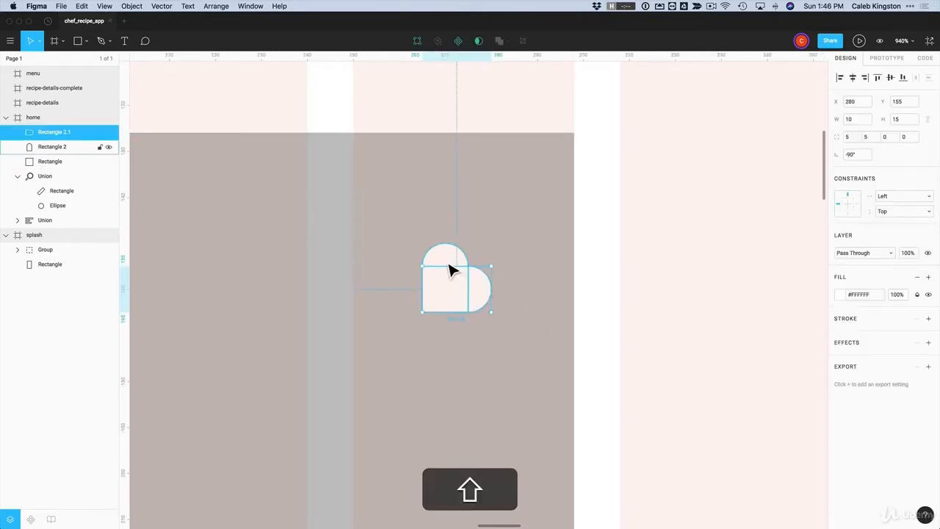
shift+click(450, 264)
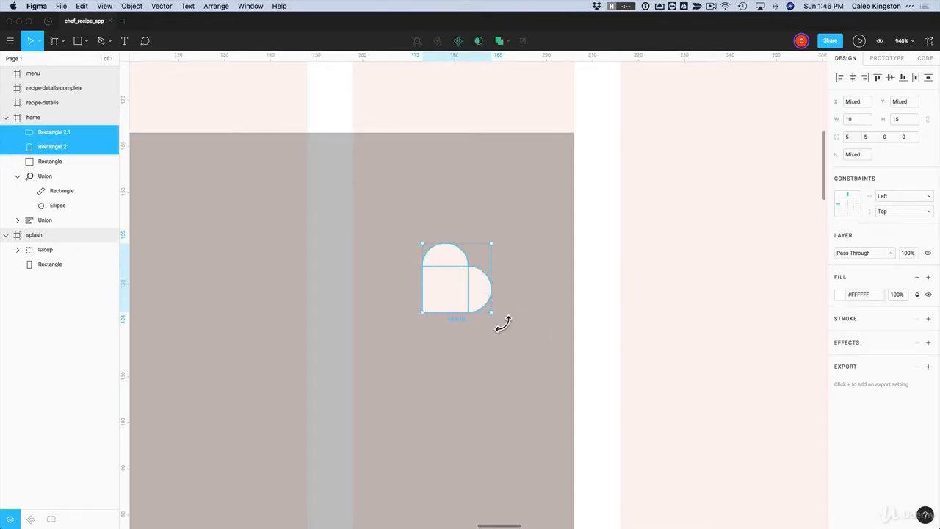
drag(502, 324, 519, 287)
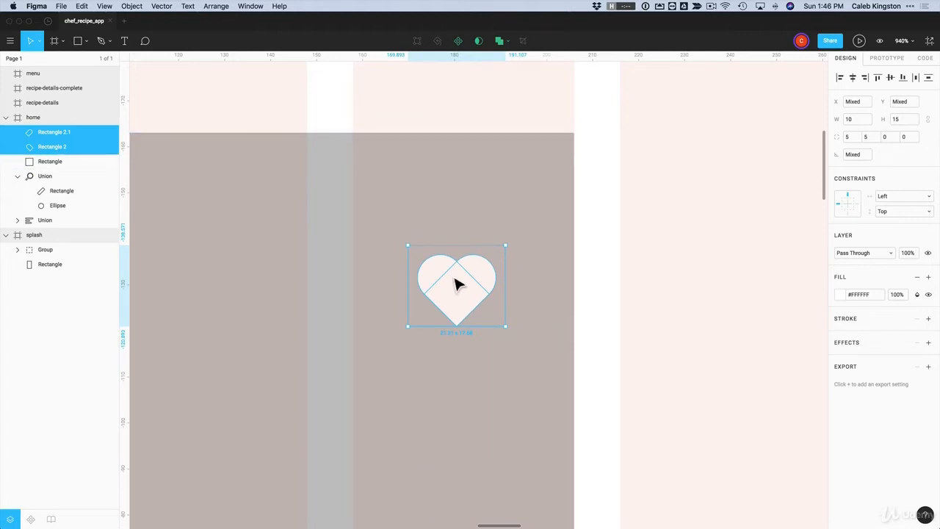
click(499, 41)
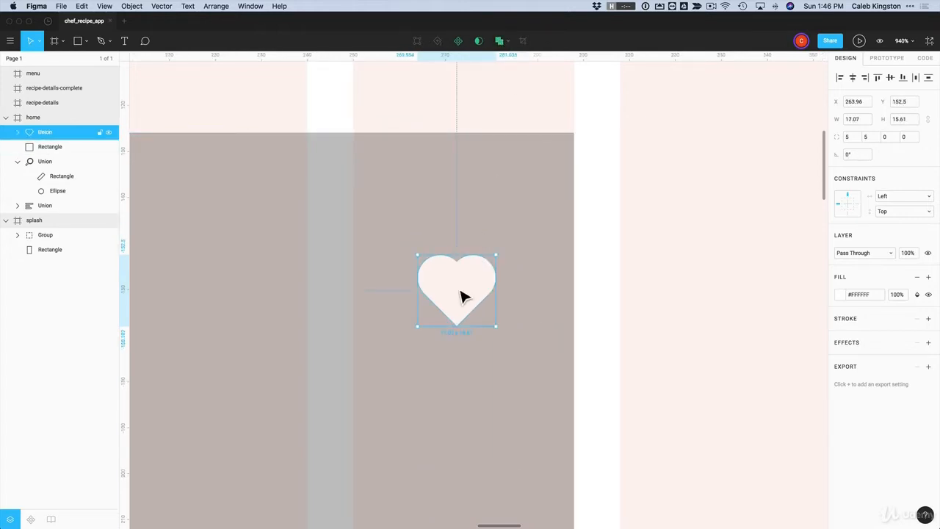
drag(463, 296, 521, 203)
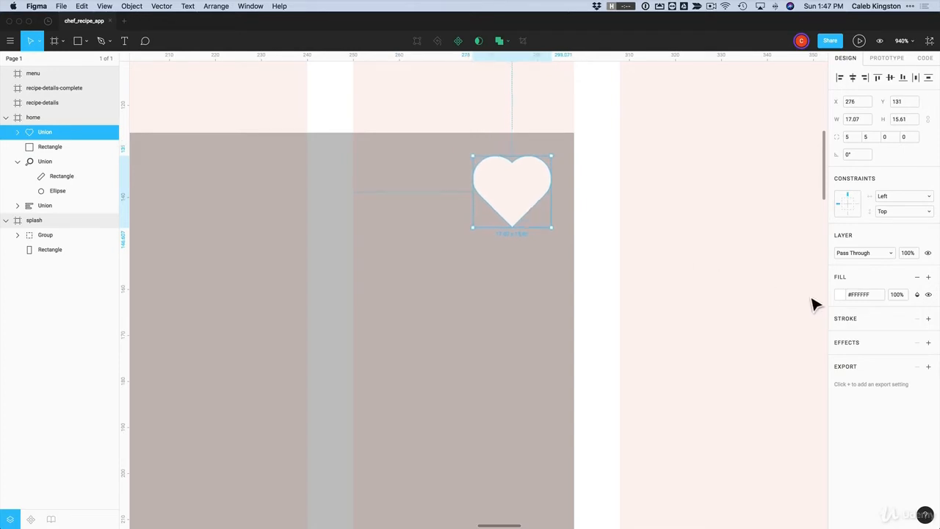
Remove the heart's fill and give it a white outline with stroke weight 2
click(895, 301)
click(918, 277)
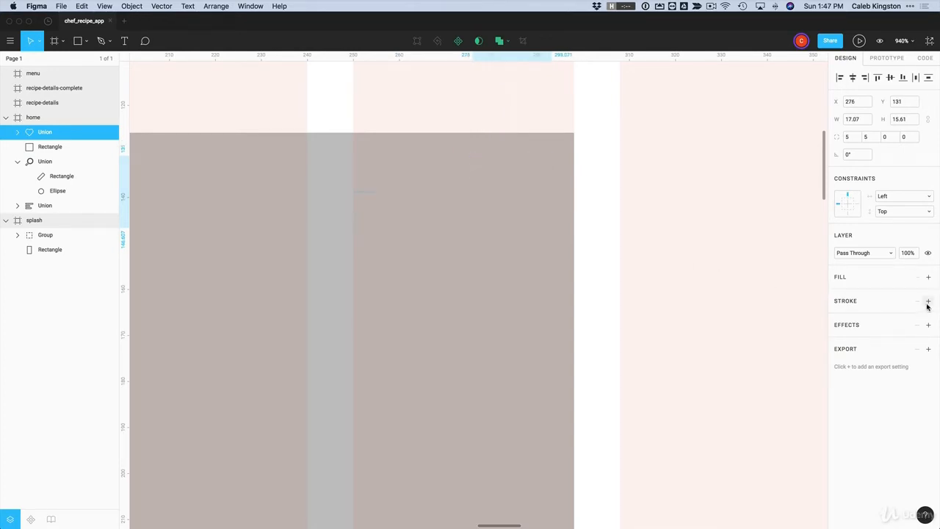
click(928, 301)
click(840, 322)
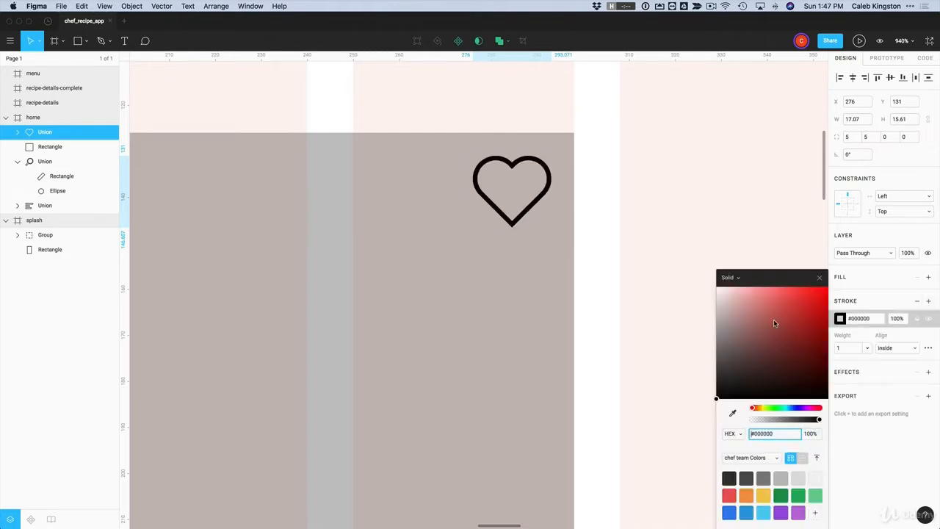
drag(773, 319, 697, 273)
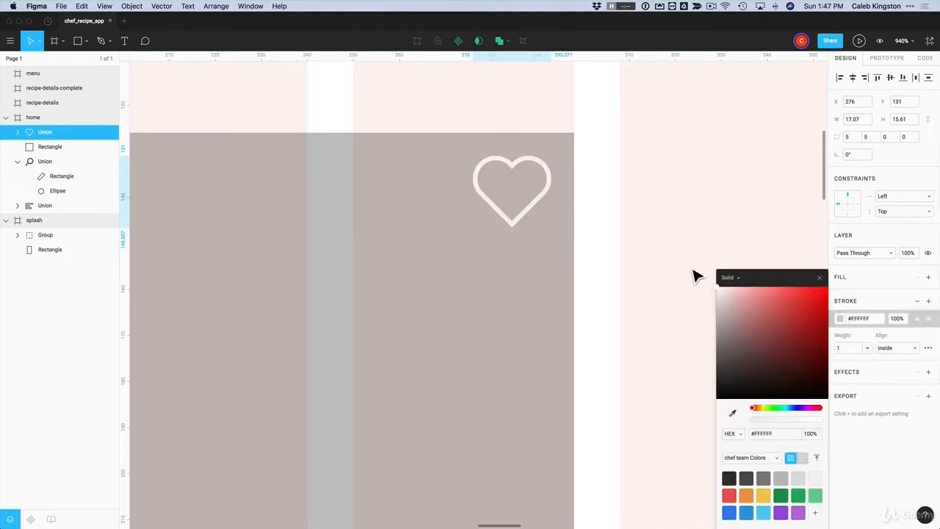
click(850, 349)
text(2)
key(Return)
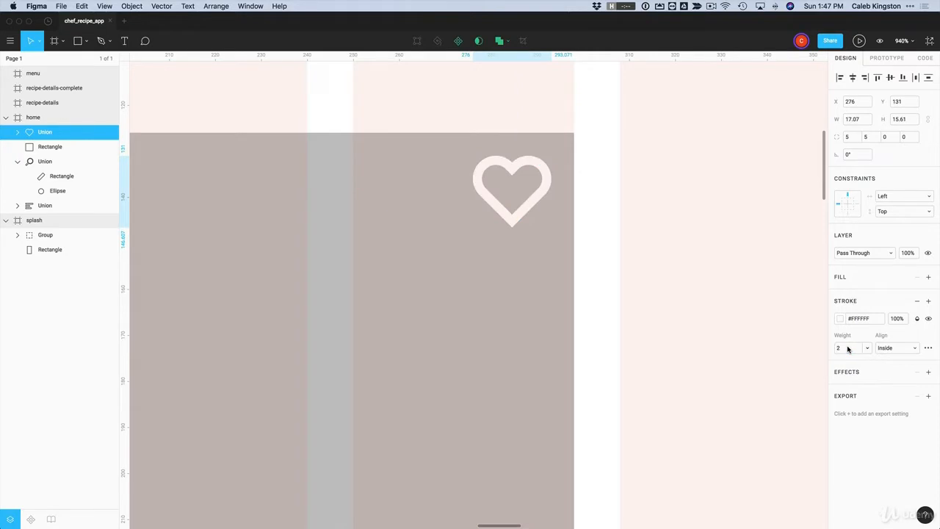
click(368, 98)
scroll(594, 195, down, 1)
scroll(592, 192, down, 5)
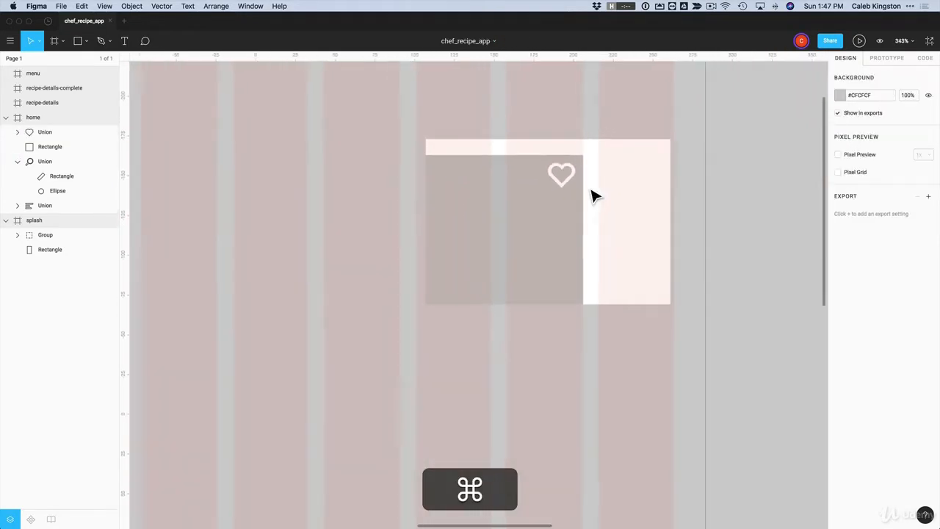
scroll(595, 195, down, 2)
scroll(594, 195, up, 3)
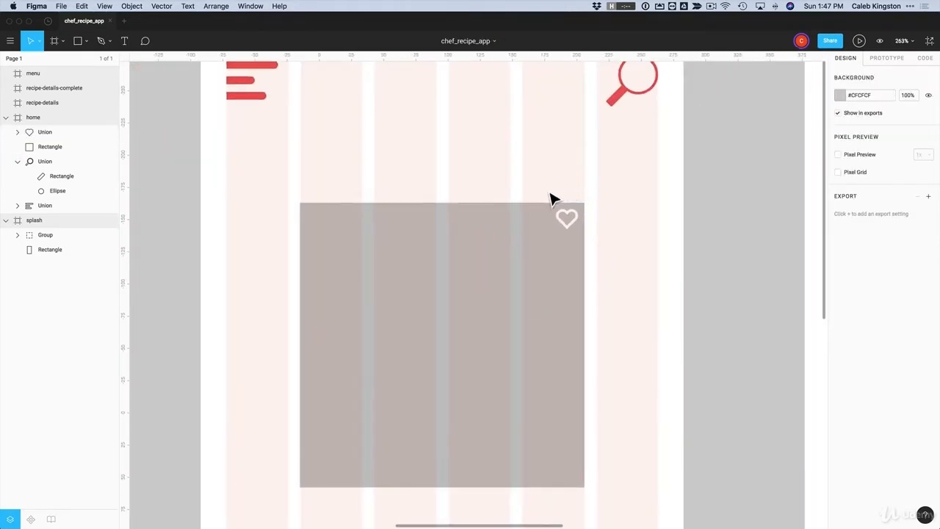
Drag the heart into the grey rectangle's top-right corner and nudge it inward
mouse_move(565, 223)
mouse_down()
mouse_move(579, 226)
mouse_move(571, 245)
mouse_move(576, 224)
mouse_up()
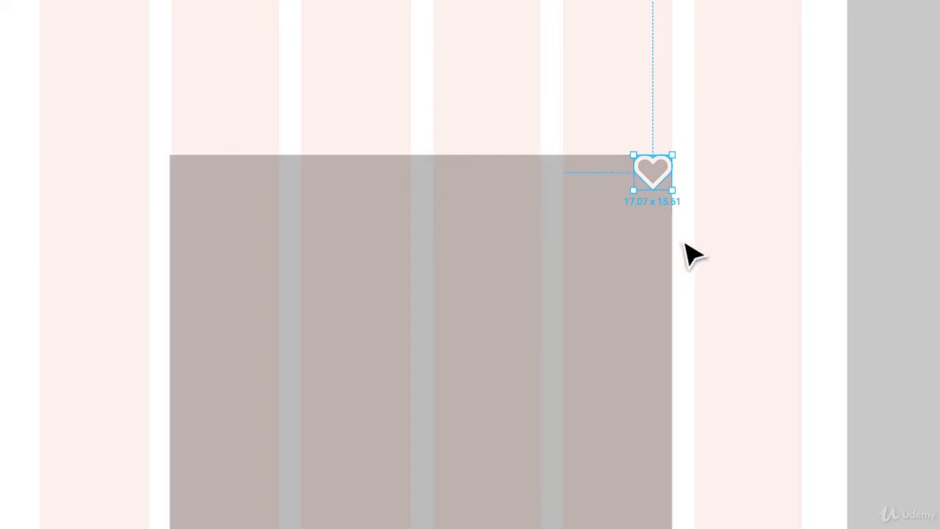
key(shift)
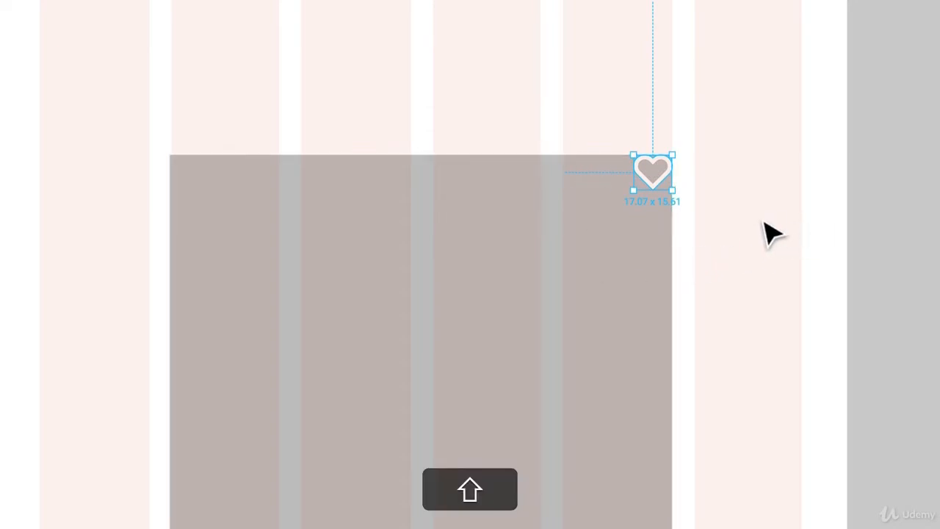
key(shift+Left)
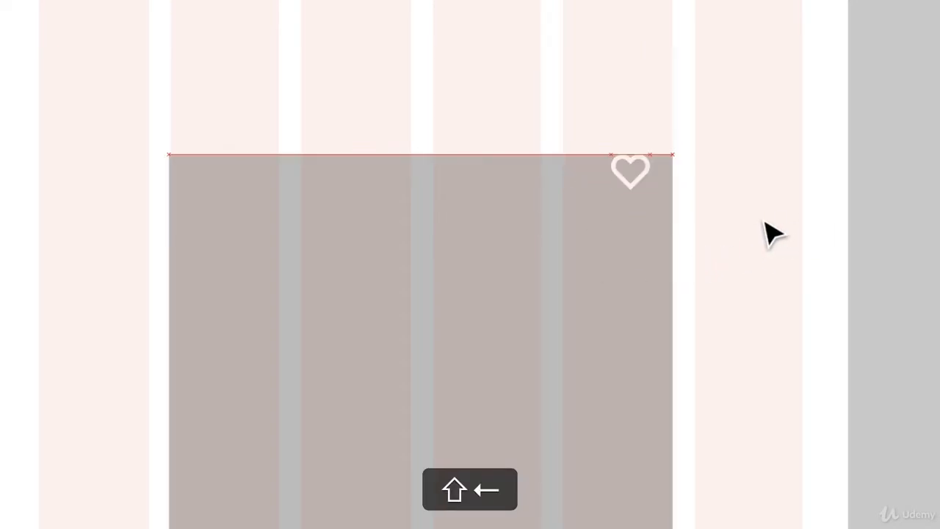
key(shift+Down)
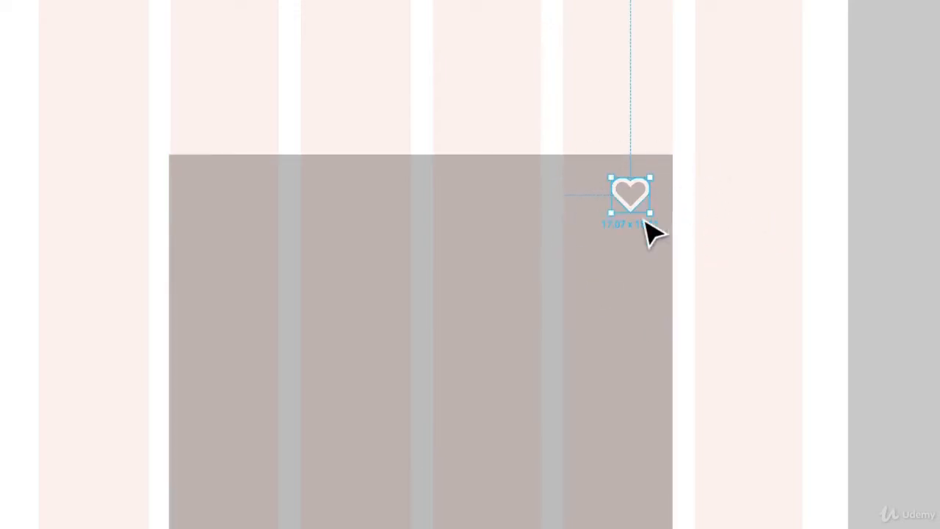
click(709, 213)
click(640, 207)
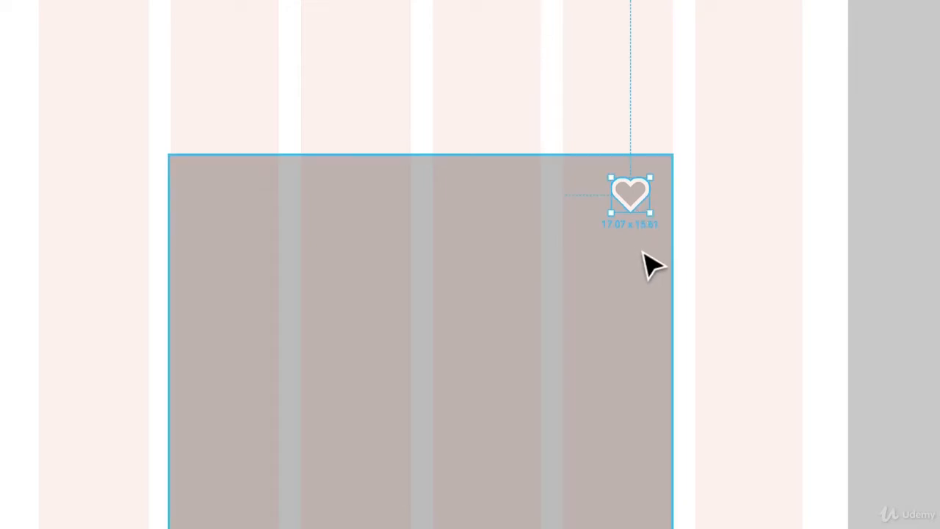
key(alt)
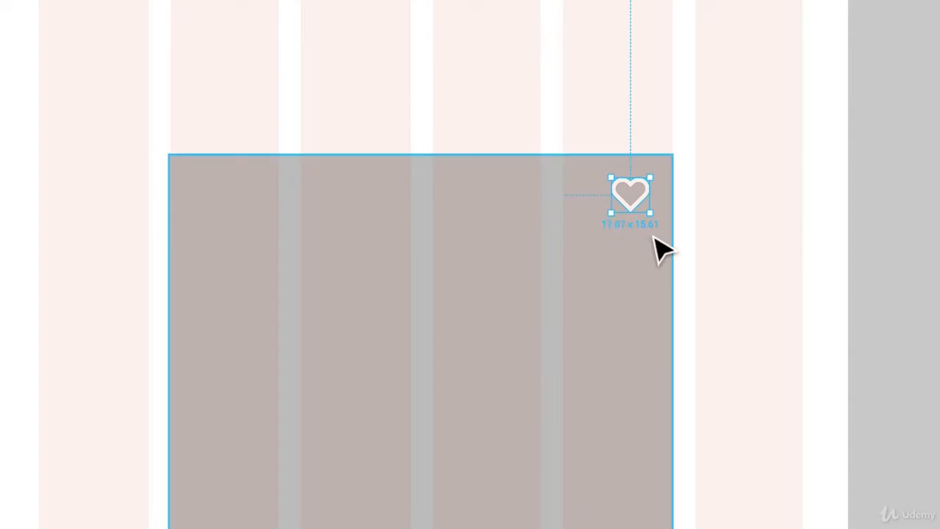
key(alt)
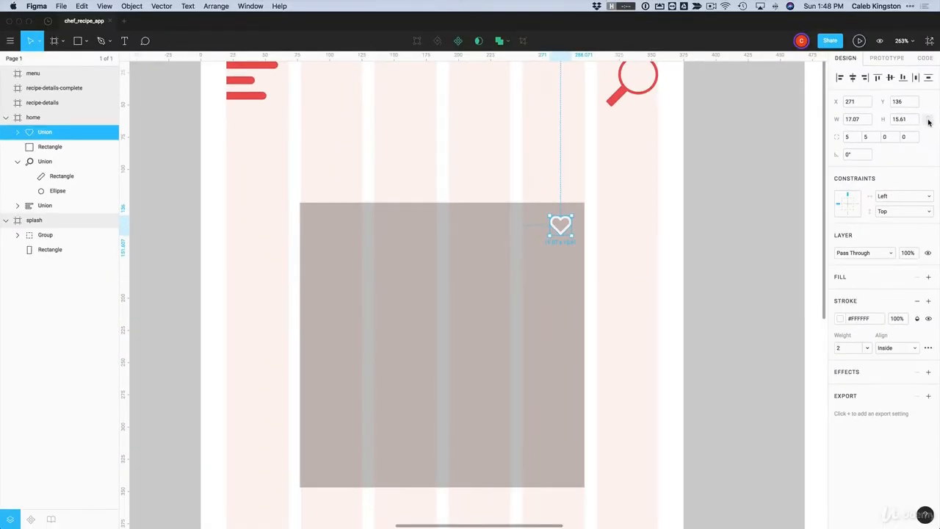
Set the heart's width to about 20 proportionally and re-nudge it into the corner
click(928, 120)
key(Return)
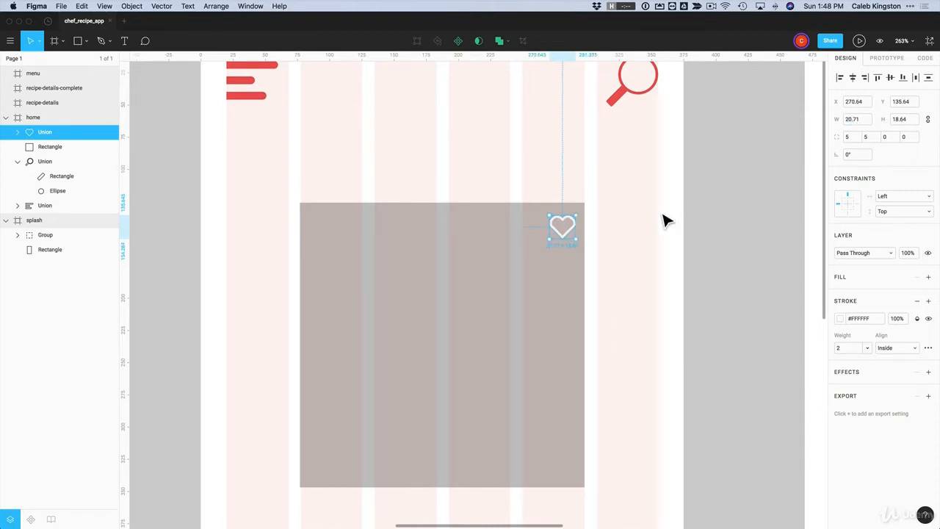
drag(573, 243, 579, 224)
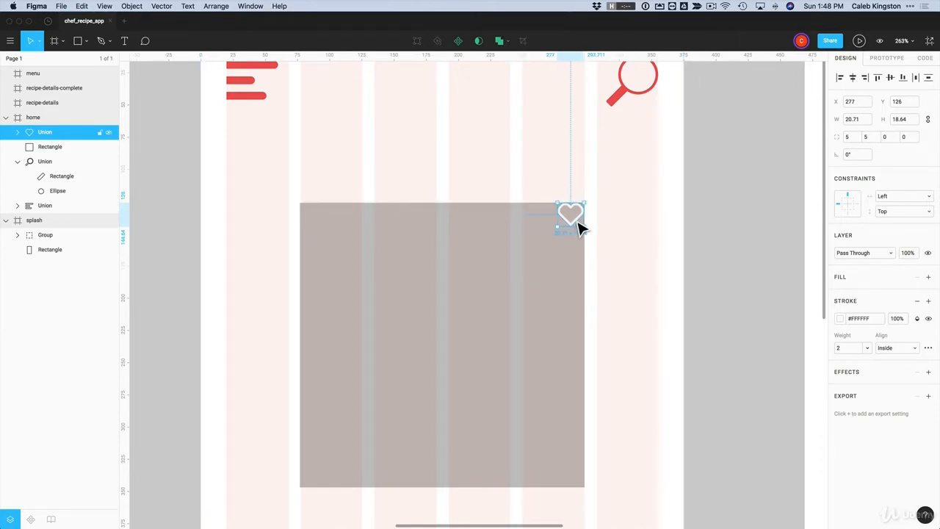
key(shift)
key(shift+Left)
key(shift+Left)
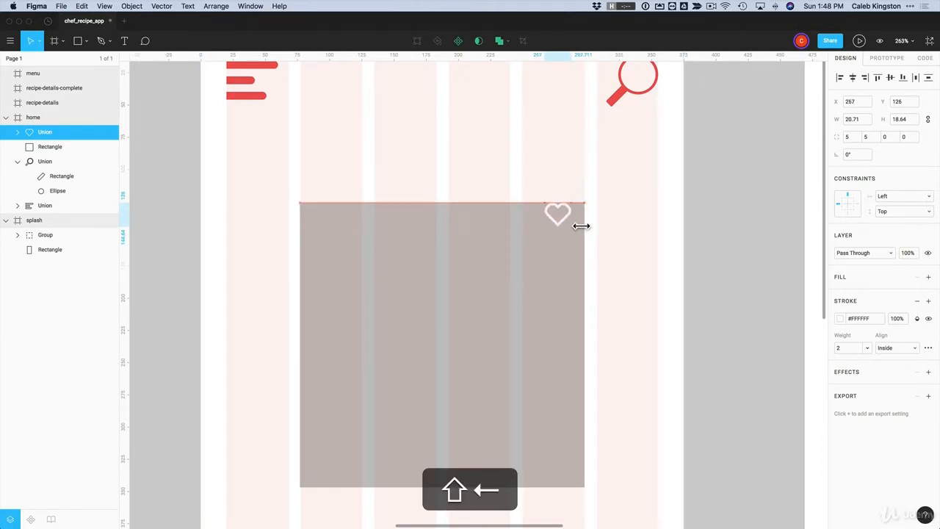
key(shift+Down)
click(650, 267)
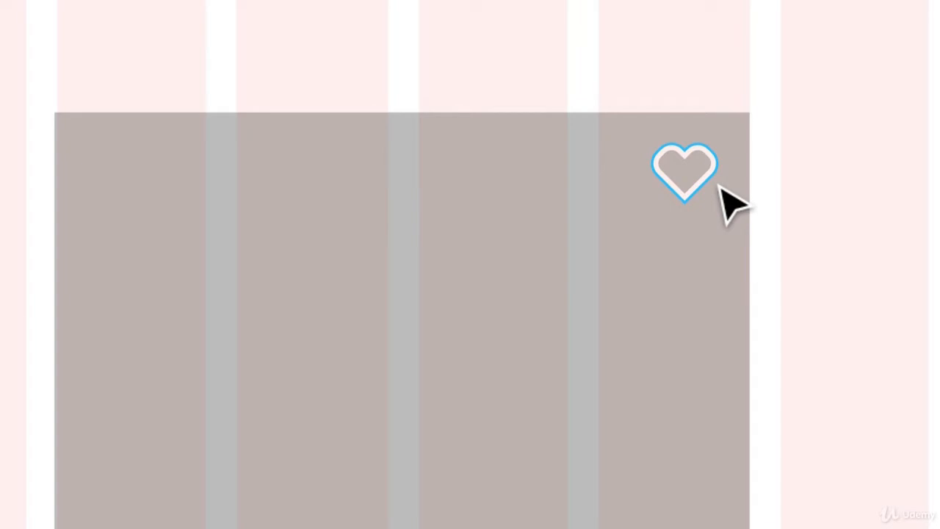
key(super+z)
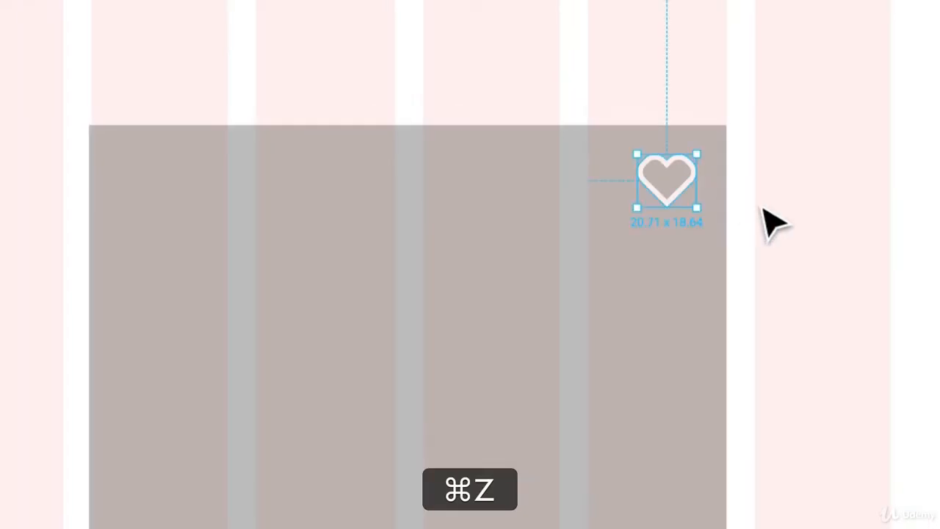
key(super+z)
key(super+z)
key(super+z)
key(super+z)
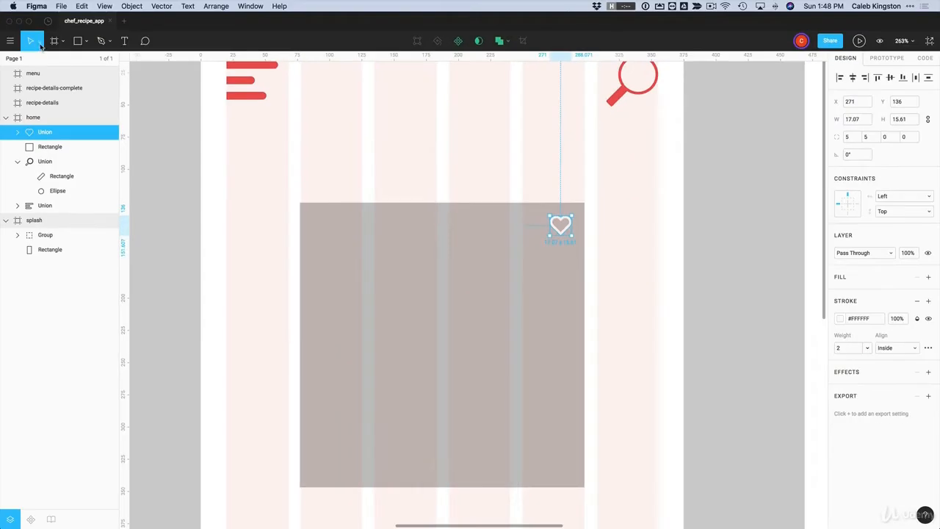
Try Scale-tool and handle resizing, undo both, and settle the heart at about 20.71 × 18.64
click(39, 42)
click(34, 75)
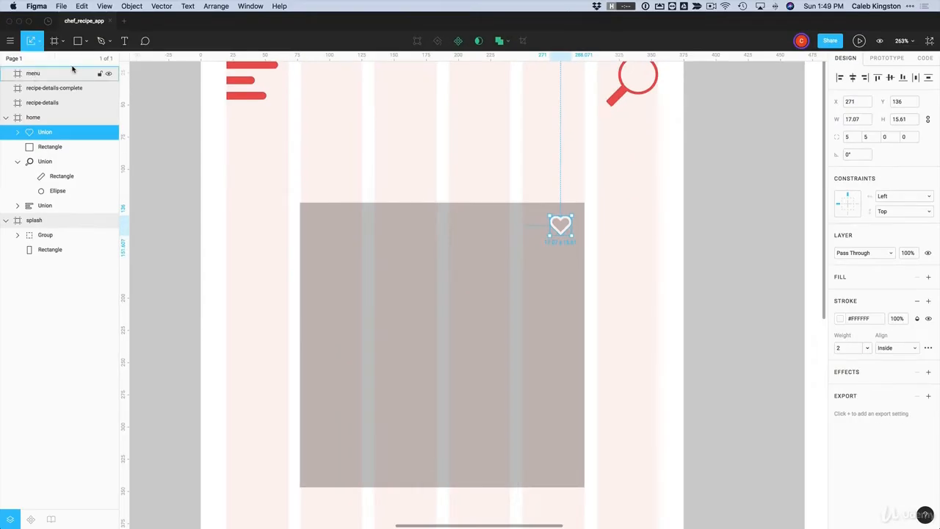
drag(554, 244, 538, 269)
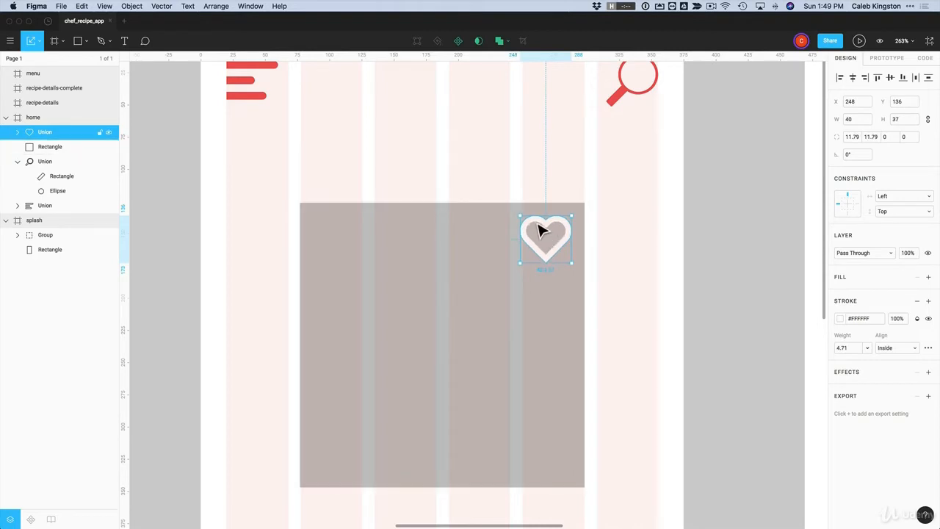
key(super+z)
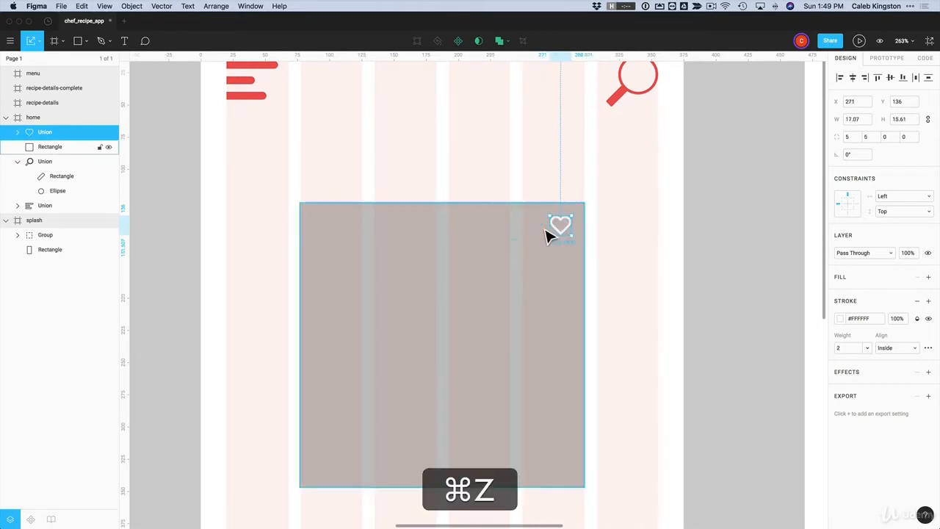
click(39, 43)
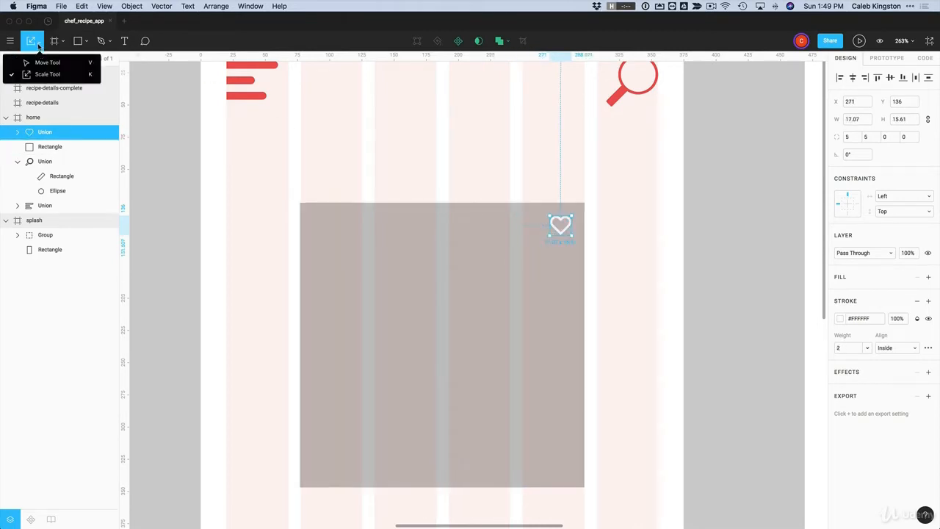
click(43, 61)
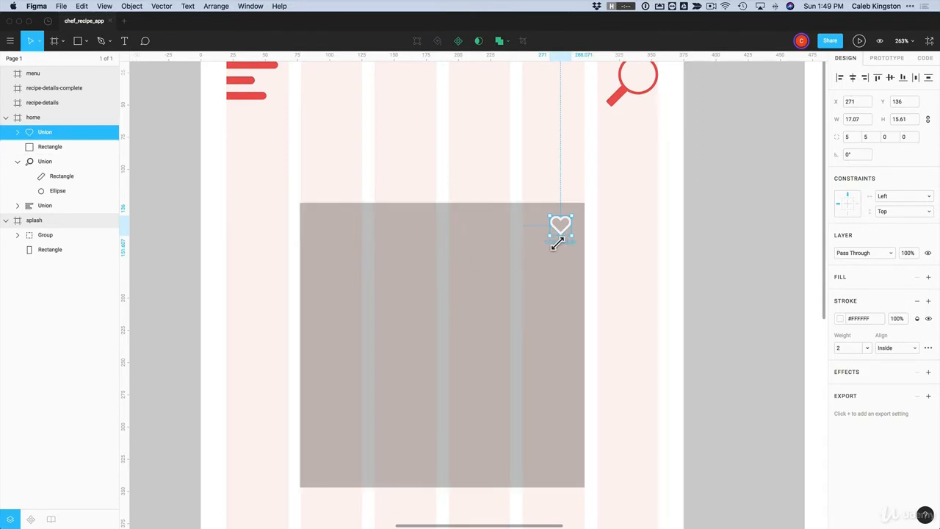
drag(557, 244, 489, 311)
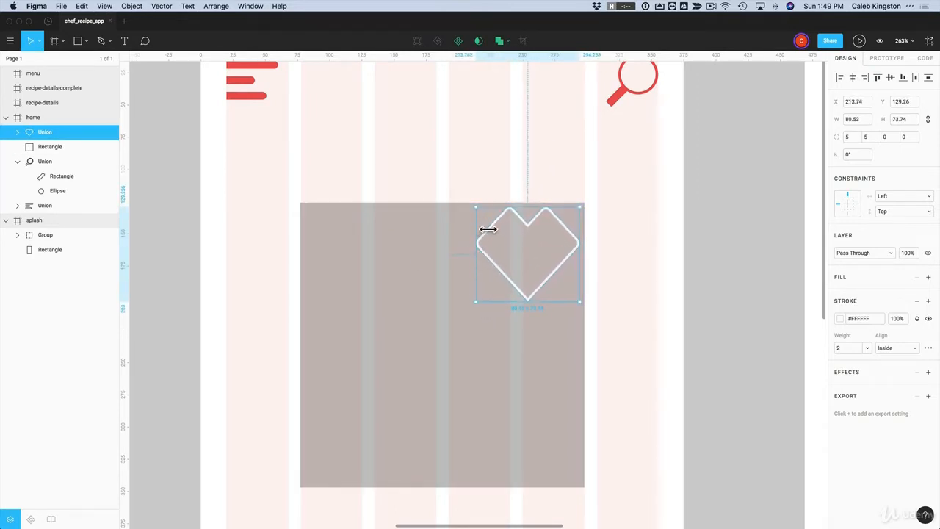
key(super+z)
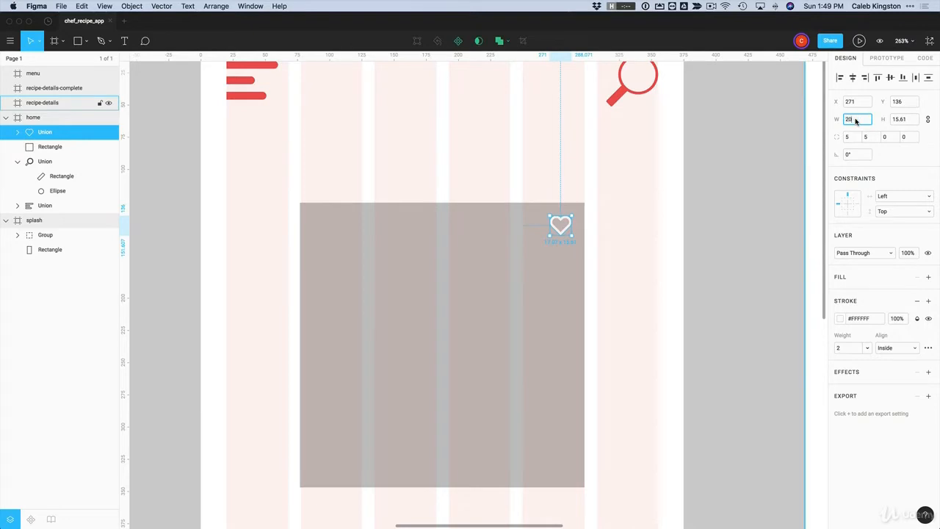
key(Return)
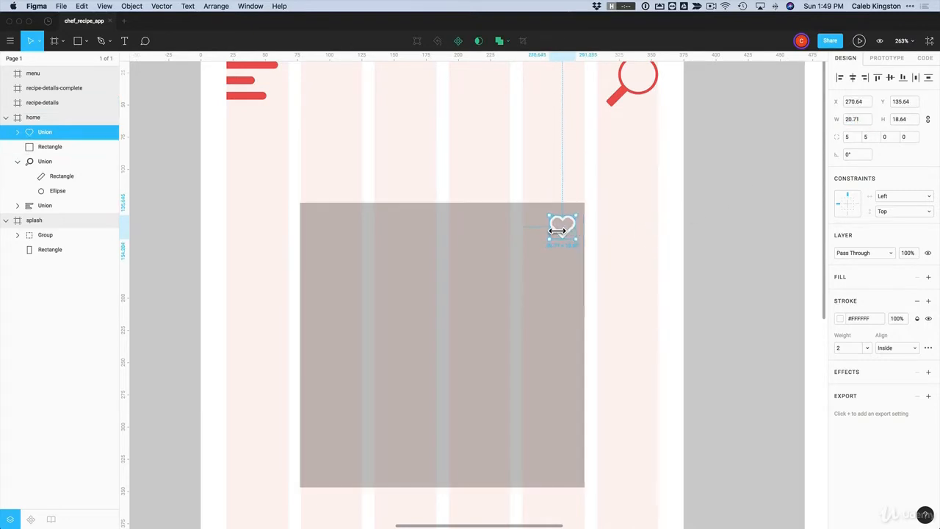
key(z)
drag(547, 200, 618, 274)
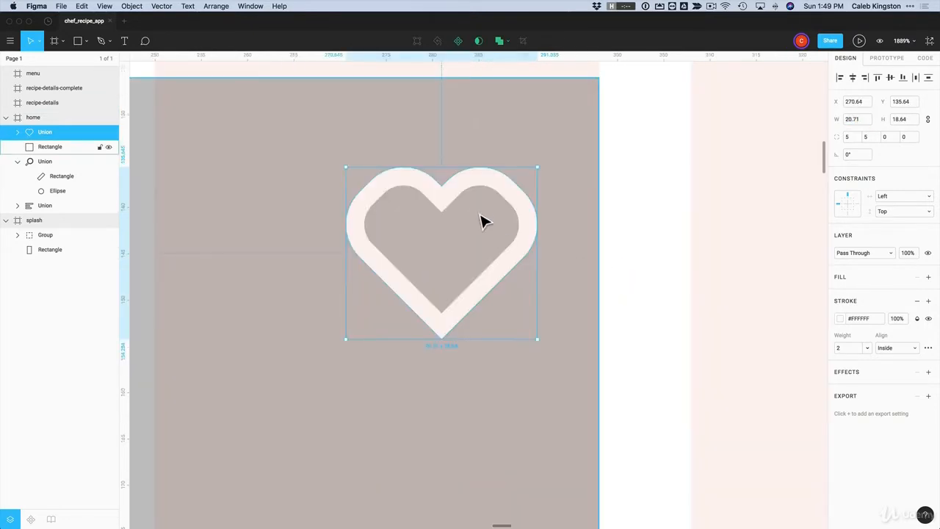
Set the corner radius of the heart's two inner rectangles to 10
double_click(497, 196)
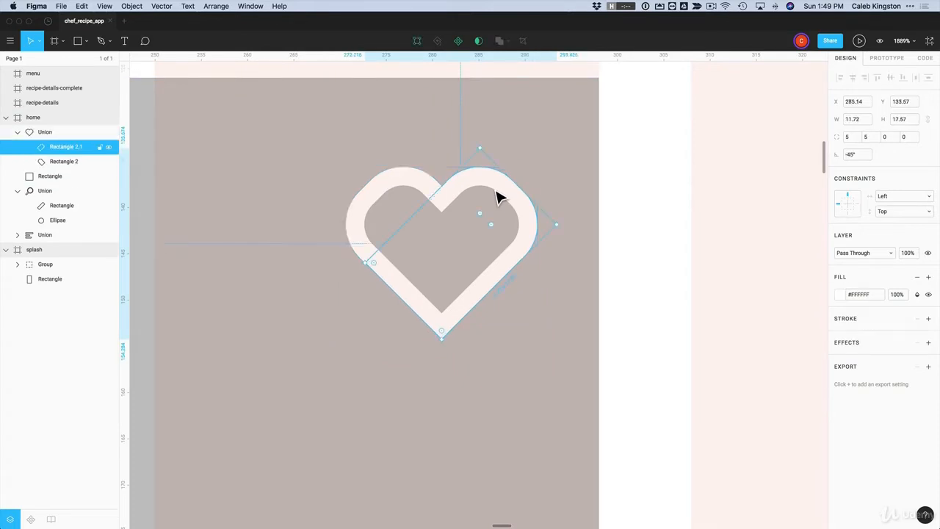
shift+click(452, 189)
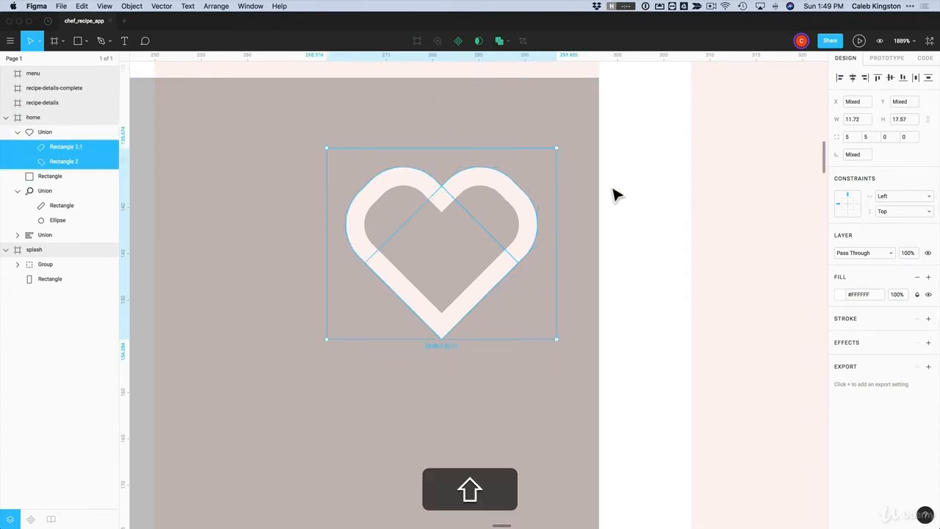
click(852, 138)
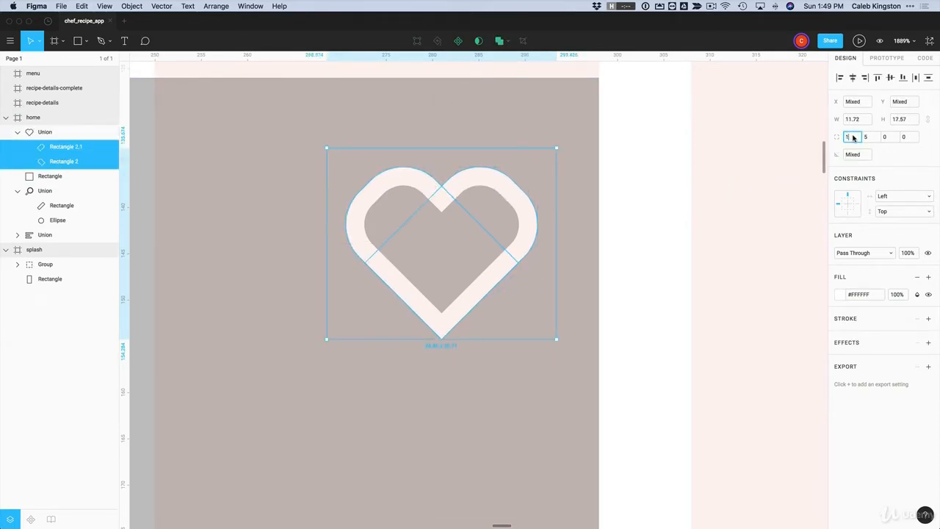
text(10)
key(Tab)
text(10)
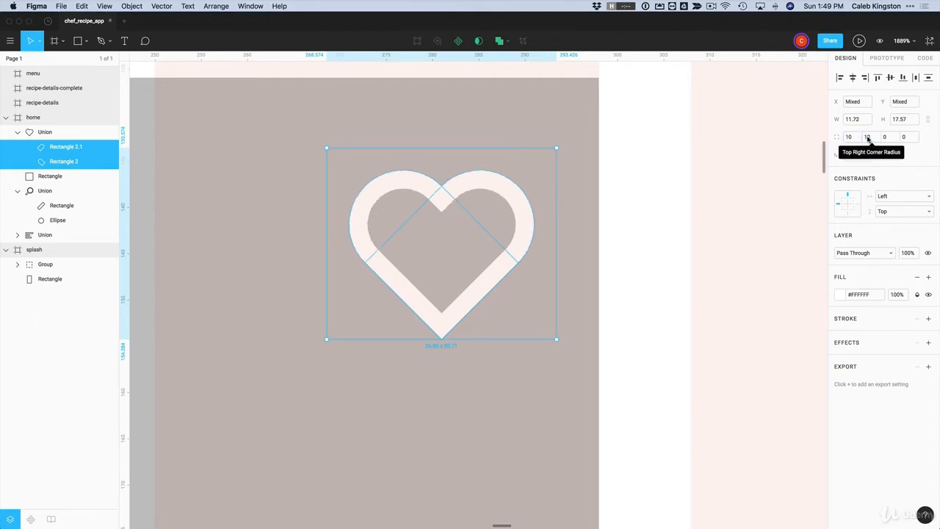
key(Return)
click(631, 237)
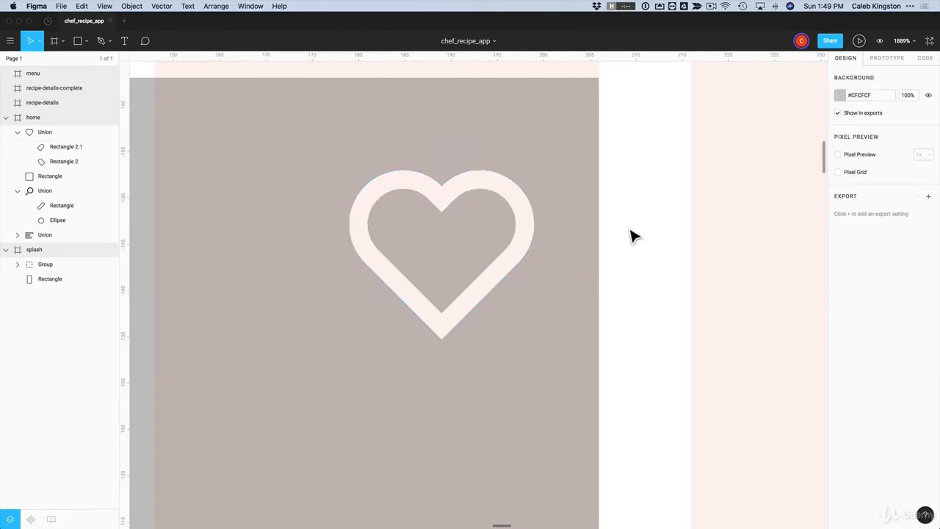
Inset the heart 10 px from the grey square's top-right corner, at X 267, Y 136
scroll(632, 237, down, 10)
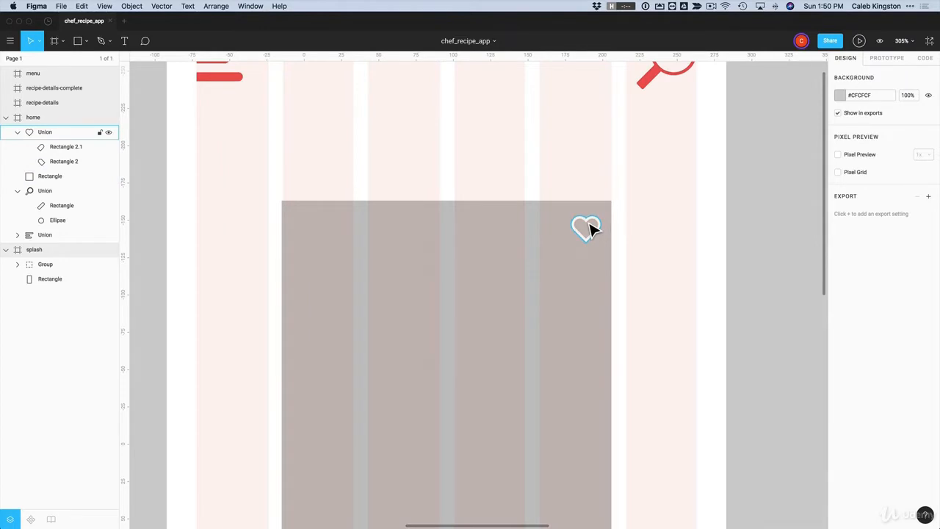
drag(592, 229, 601, 215)
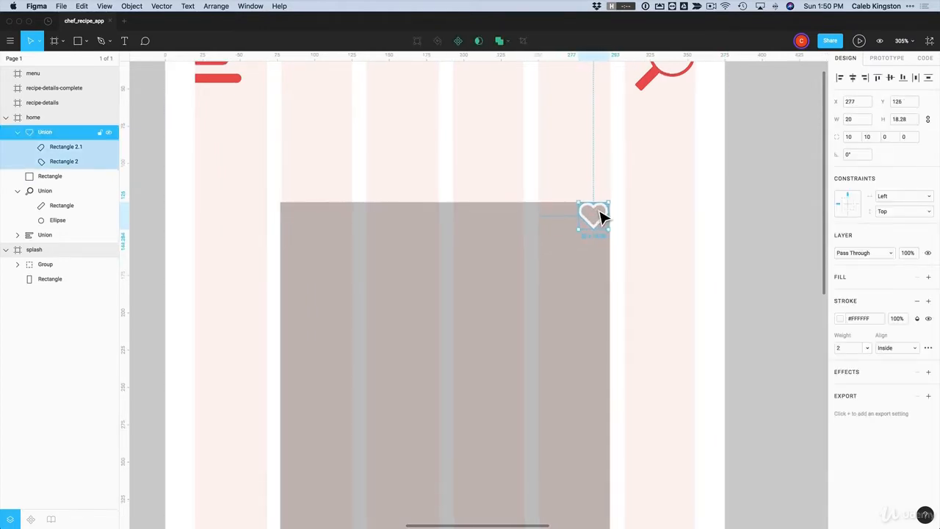
key(shift+Left)
key(shift+Down)
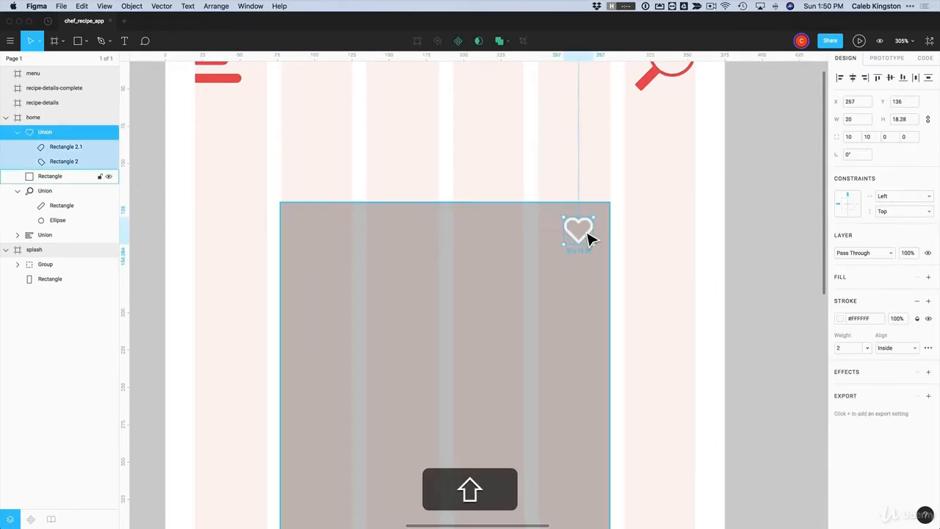
click(639, 243)
scroll(639, 245, left, 2)
scroll(639, 240, left, 1)
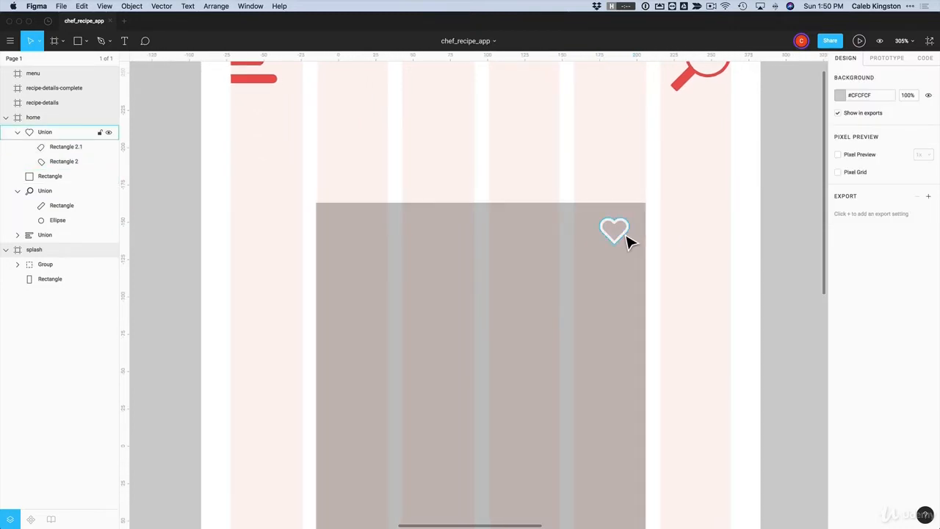
click(625, 239)
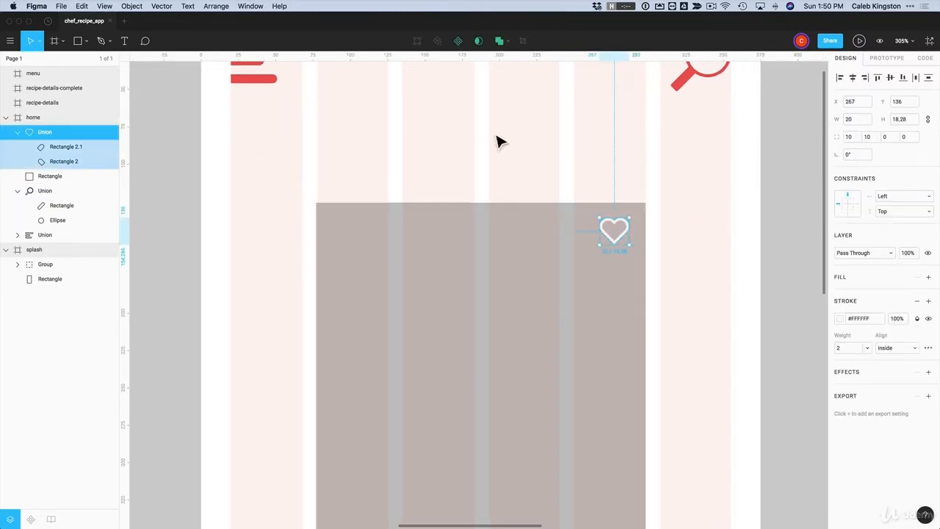
click(544, 187)
scroll(551, 190, down, 2)
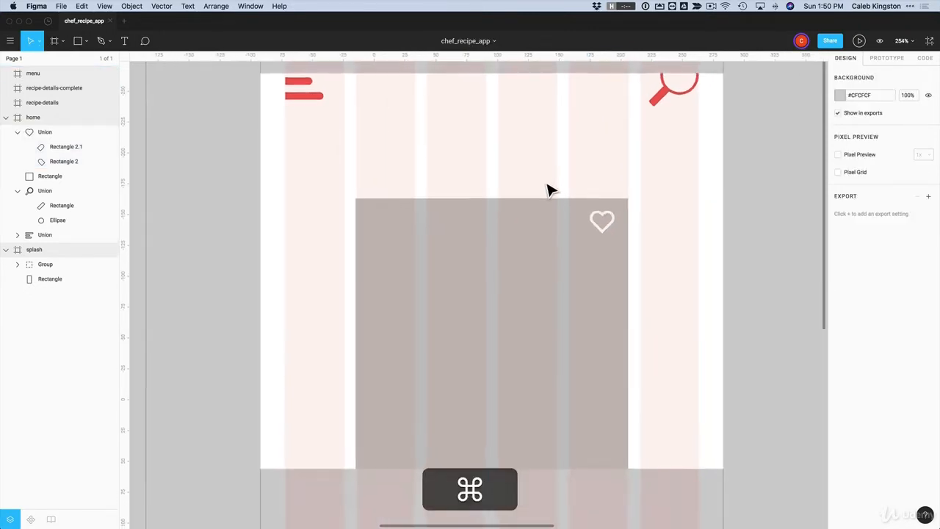
scroll(551, 190, down, 3)
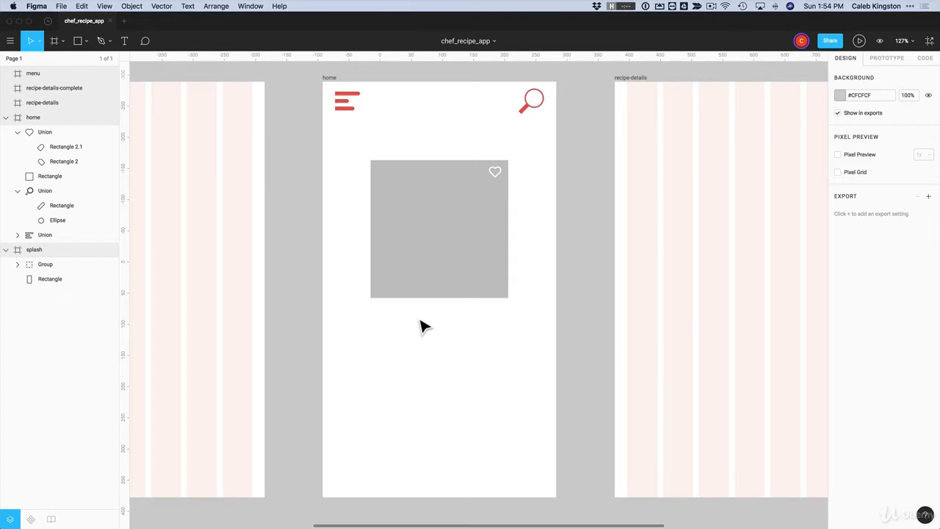
Draw a star below the grey image and size it to 16 × 16 with proportions locked
click(84, 41)
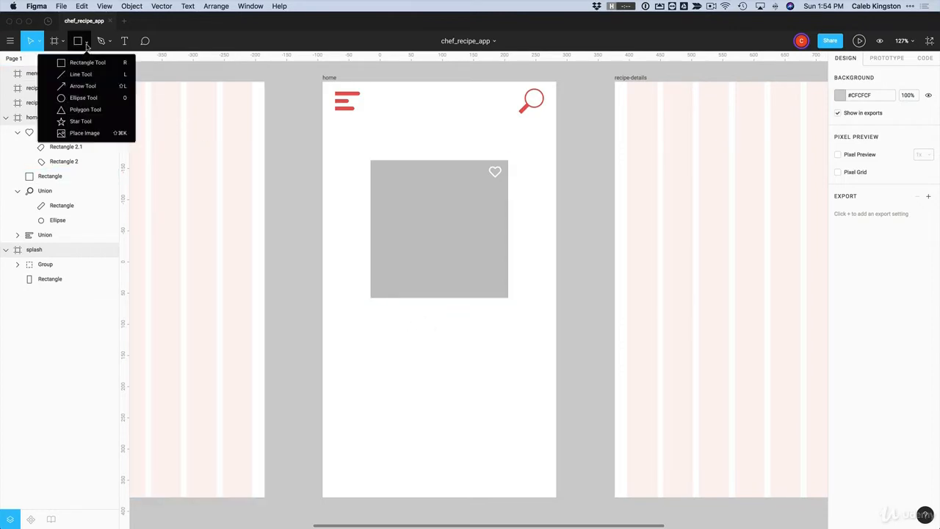
click(80, 122)
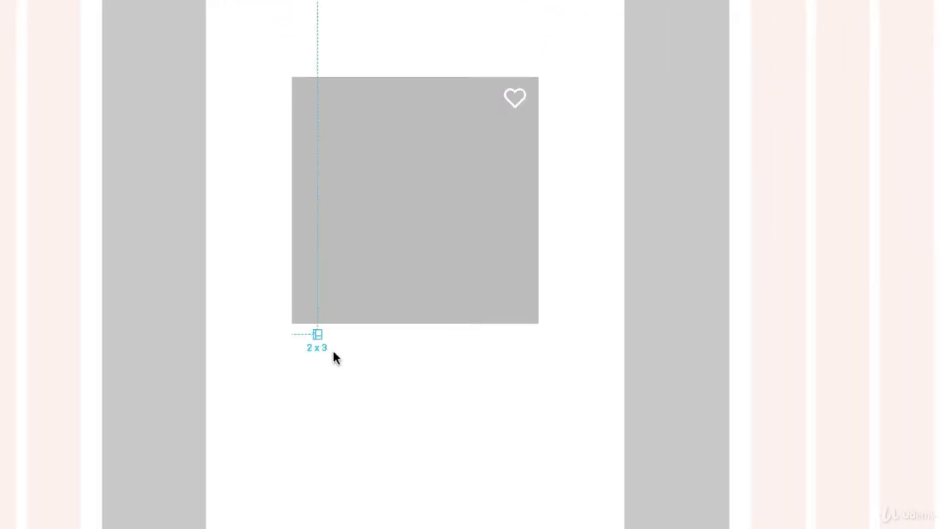
drag(334, 353, 402, 426)
key(shift)
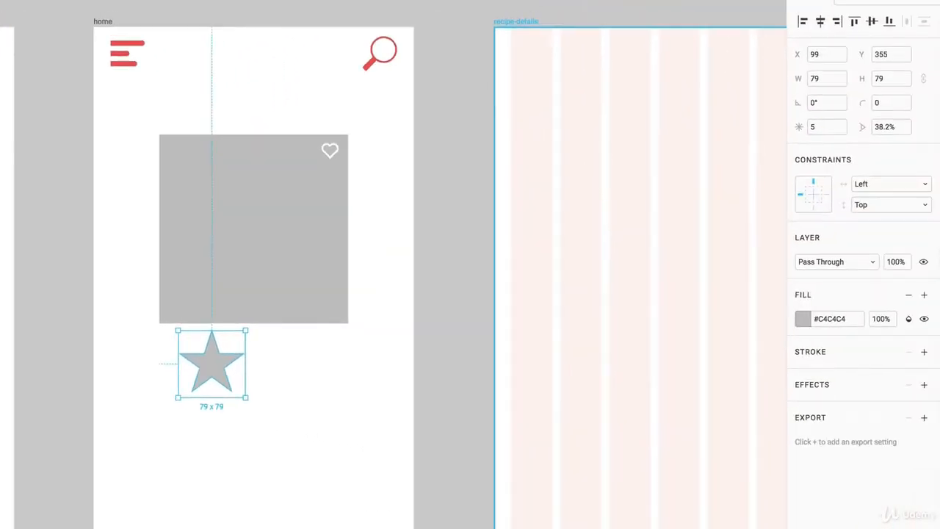
click(923, 80)
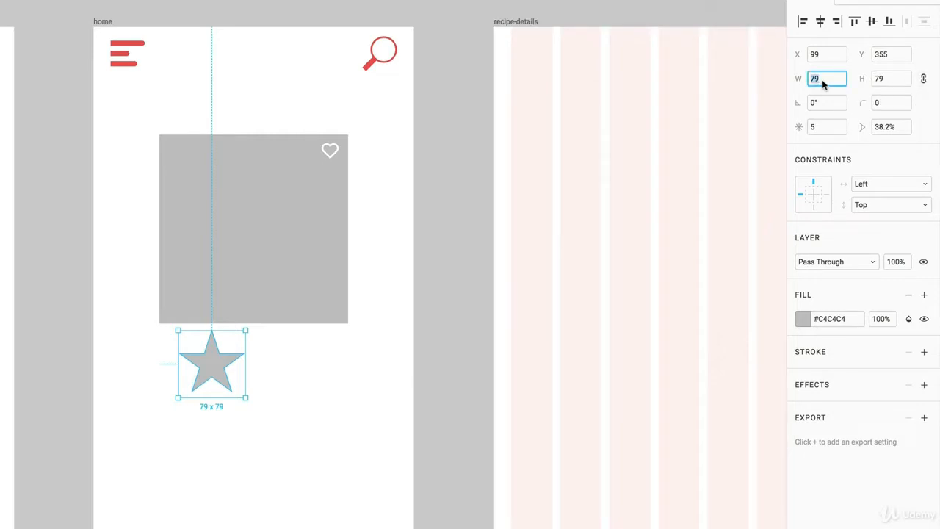
text(16)
key(Return)
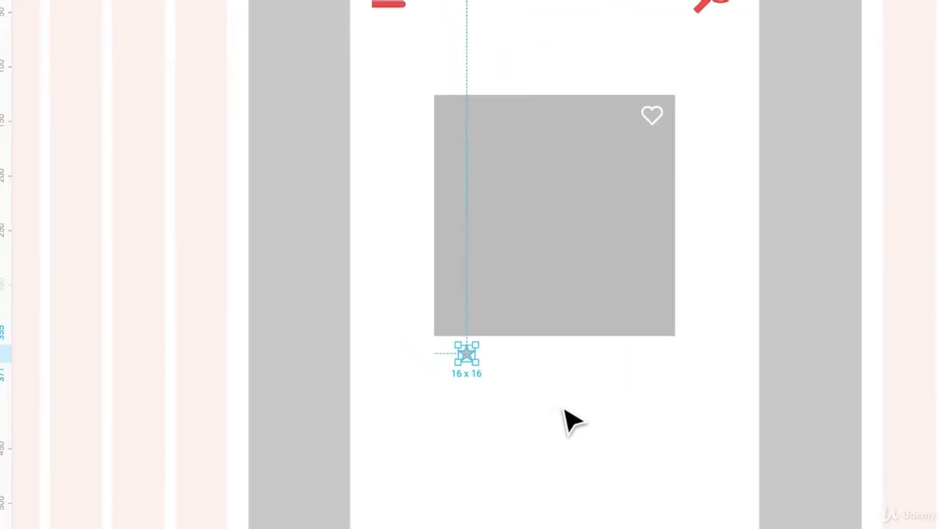
Move the star just below the grey image, keeping it at five points
key(z)
drag(421, 306, 715, 434)
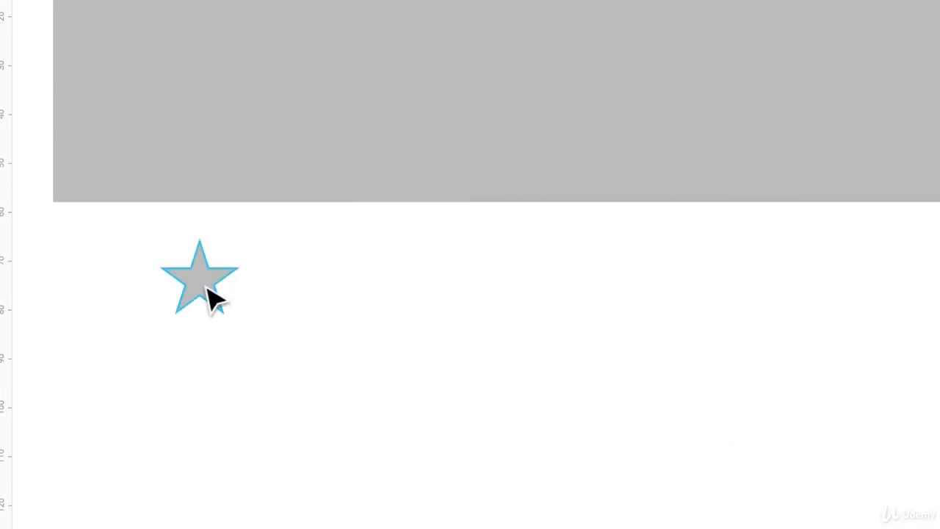
drag(210, 299, 604, 290)
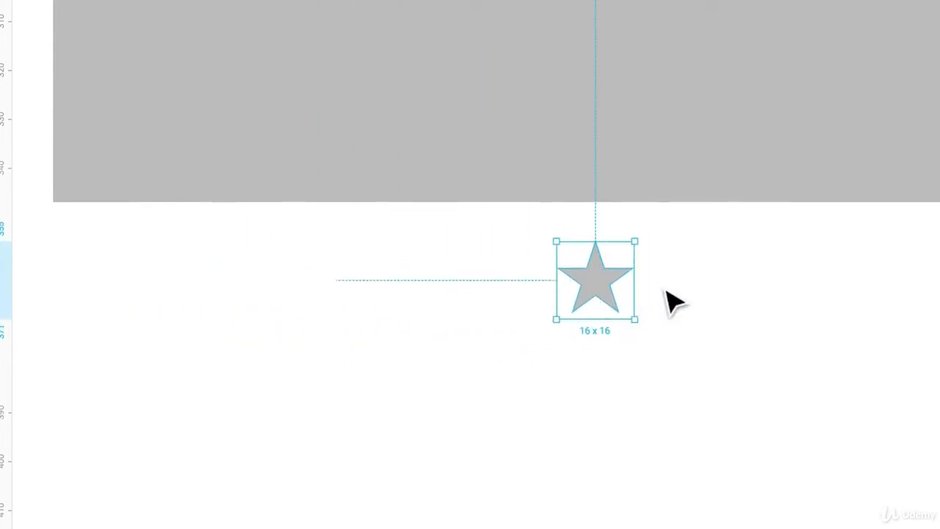
mouse_move(618, 297)
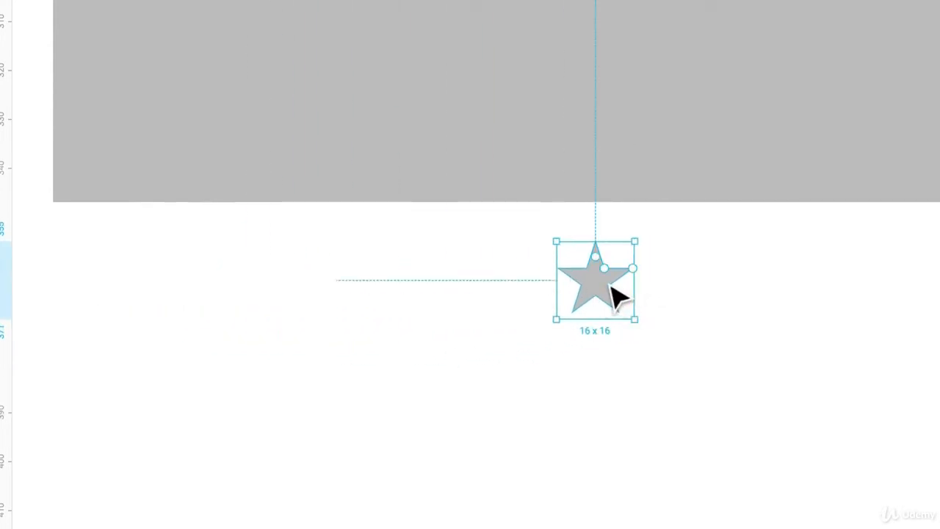
mouse_move(637, 274)
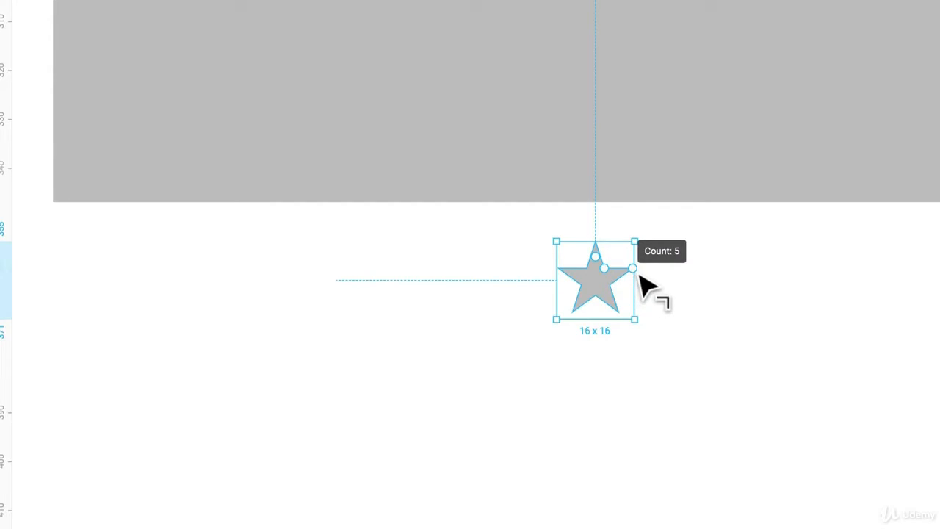
mouse_move(639, 281)
mouse_down()
mouse_move(634, 301)
mouse_move(618, 252)
mouse_move(634, 294)
mouse_move(634, 280)
mouse_up()
Drag the star's ratio handle to make its points fatter at 44%
mouse_move(613, 276)
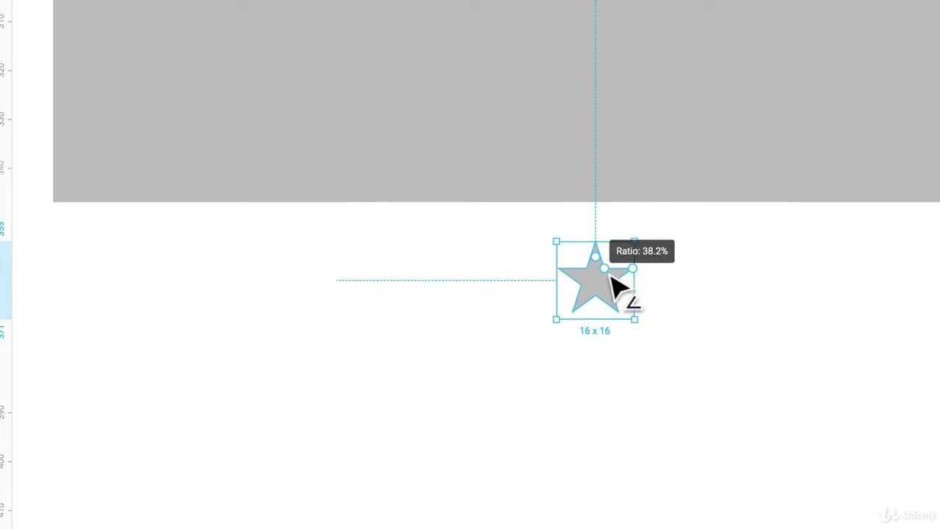
drag(610, 275, 613, 272)
drag(473, 258, 473, 260)
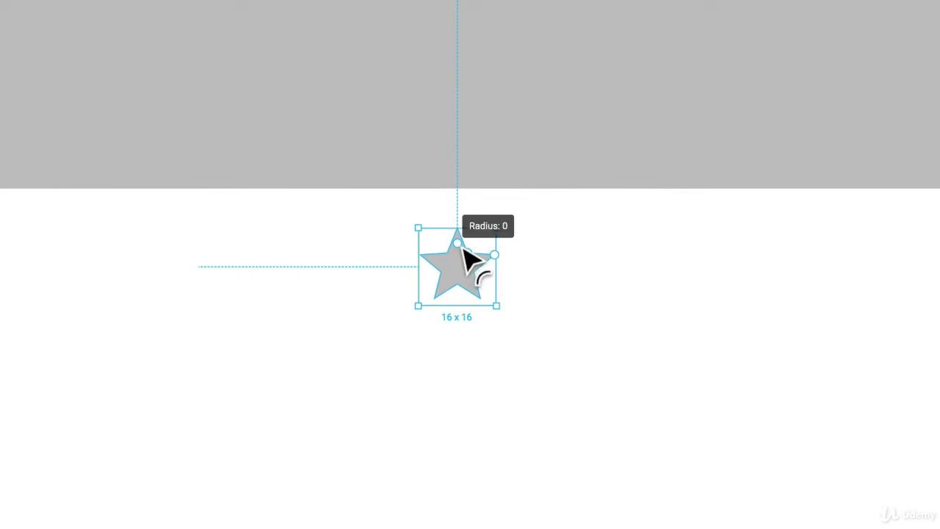
Zoom in on the star and set its corner radius to 0.2
key(z)
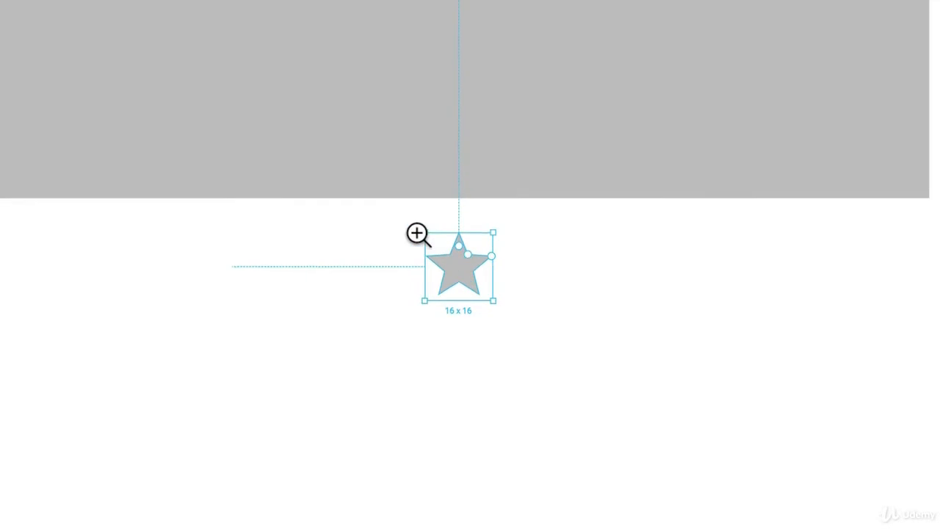
drag(404, 221, 551, 342)
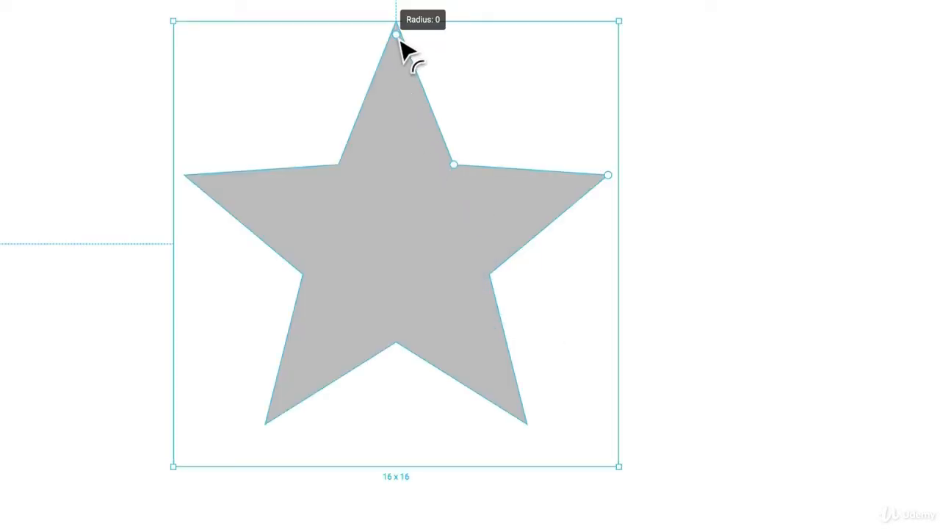
drag(404, 37, 401, 71)
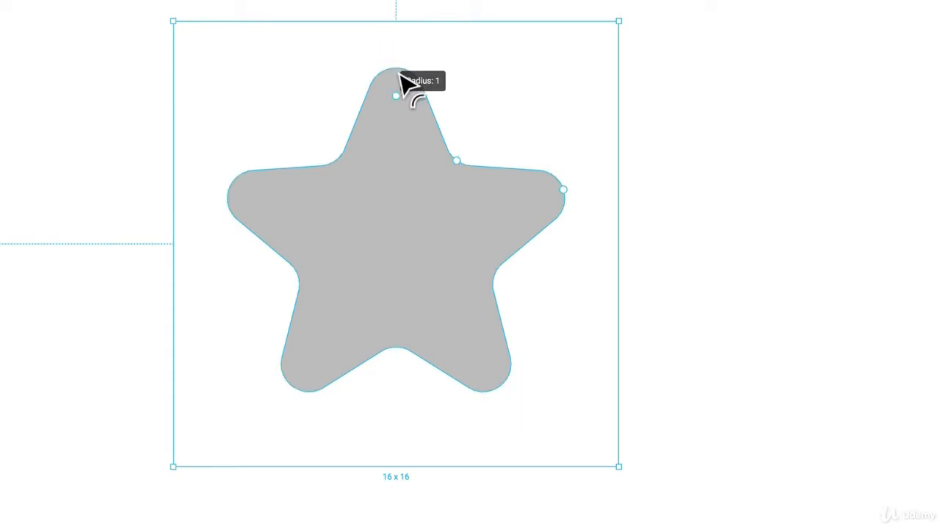
drag(399, 142, 409, 46)
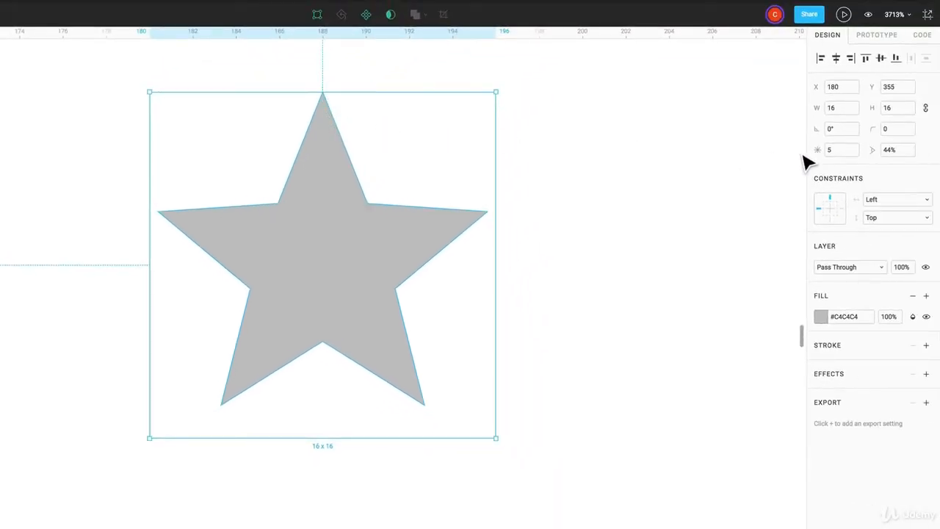
click(897, 133)
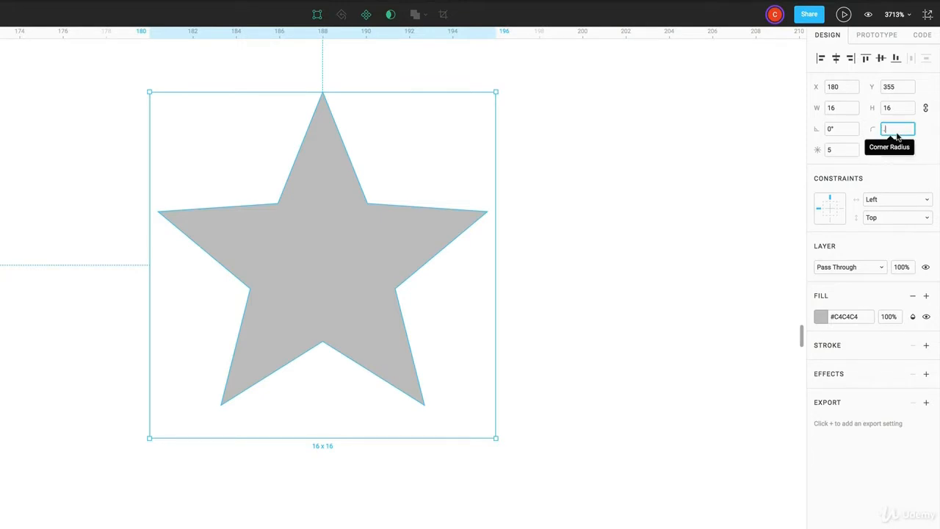
text(0.2)
key(Return)
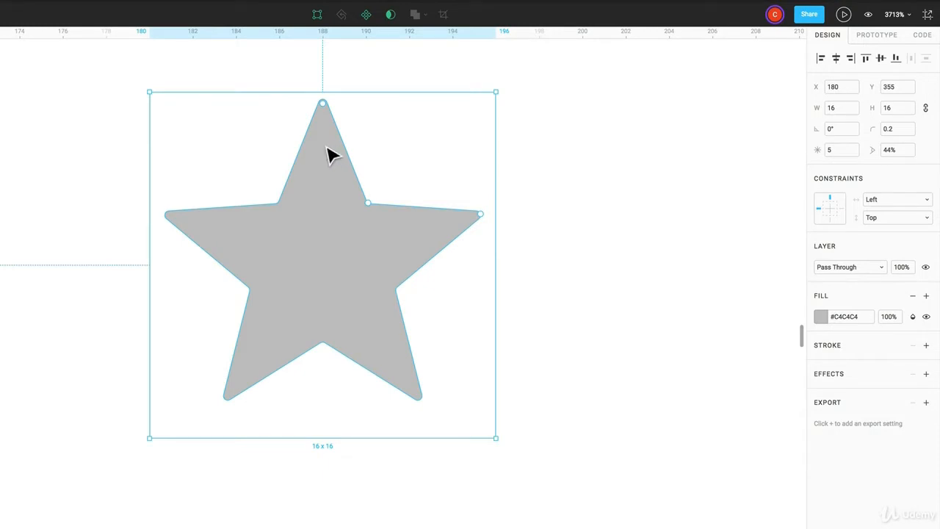
Fill the star light grey #EBEBEB and repeat it into a row of five
click(821, 317)
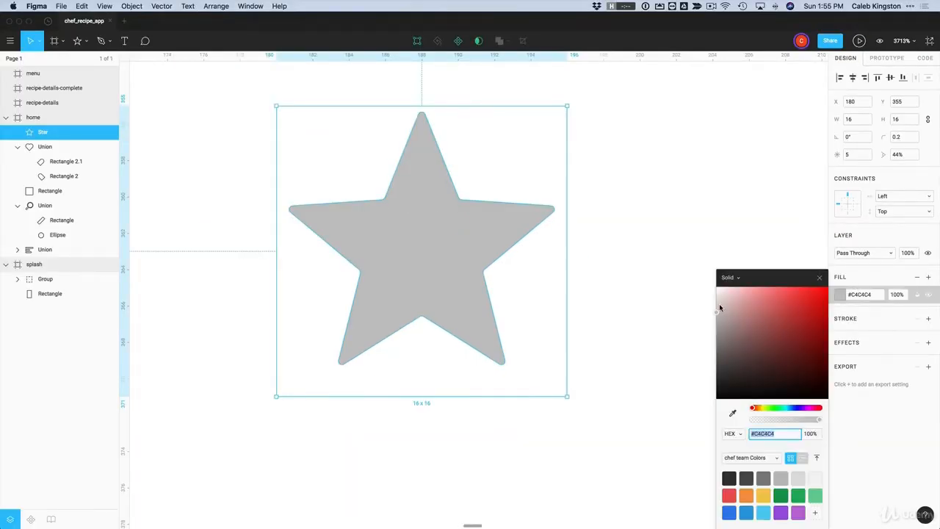
click(720, 307)
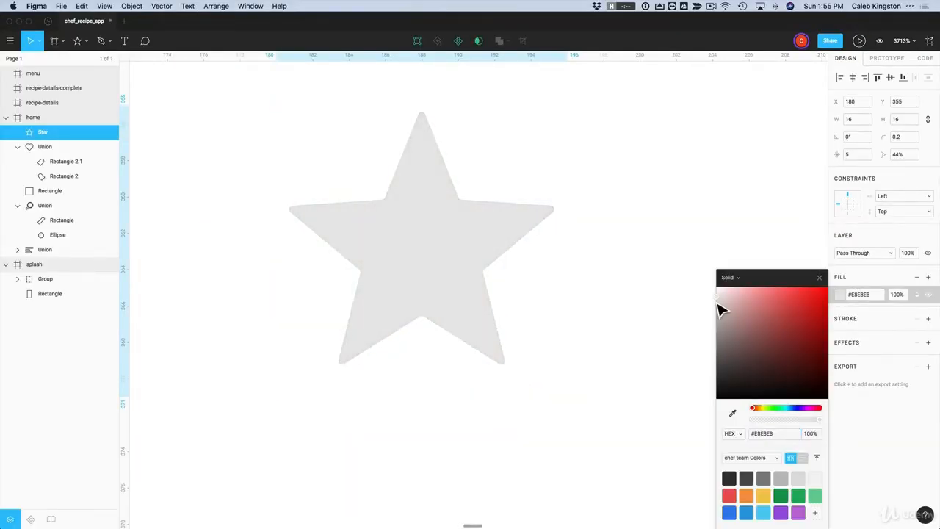
click(592, 269)
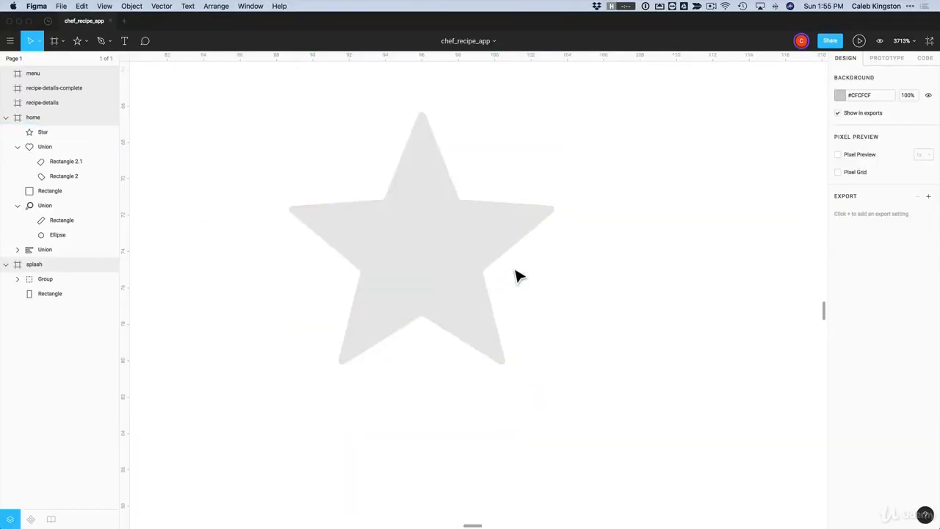
scroll(522, 281, down, 5)
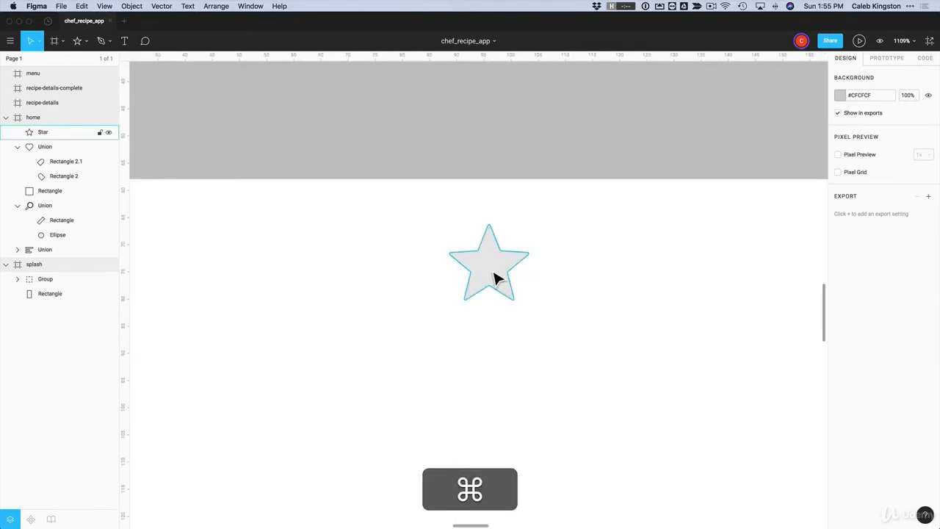
drag(495, 275, 615, 293)
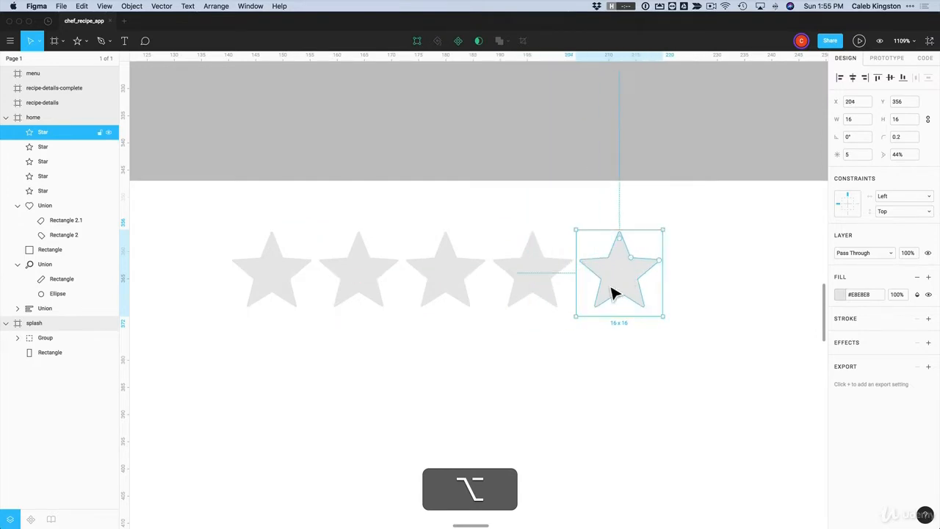
Colour the first four stars red #EB5757 and copy the grey fifth star below the row
click(546, 363)
drag(542, 357, 243, 290)
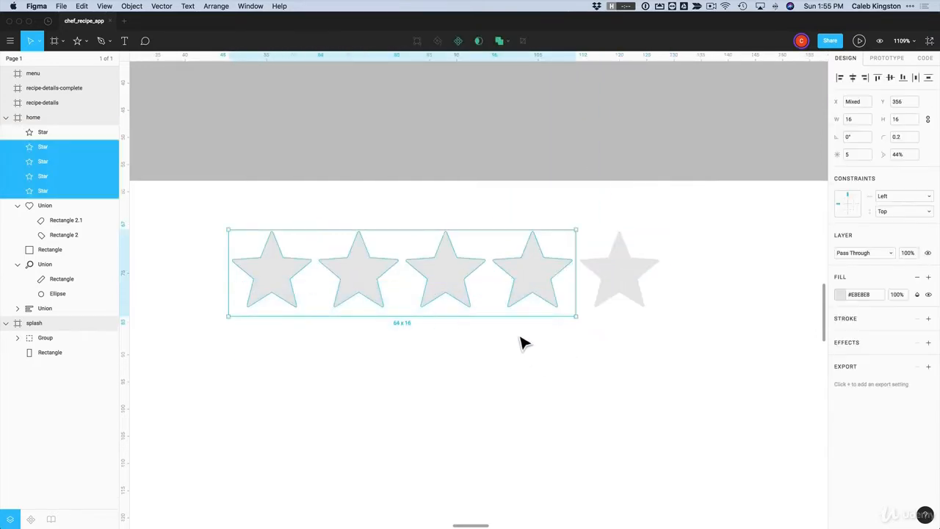
click(837, 295)
click(731, 493)
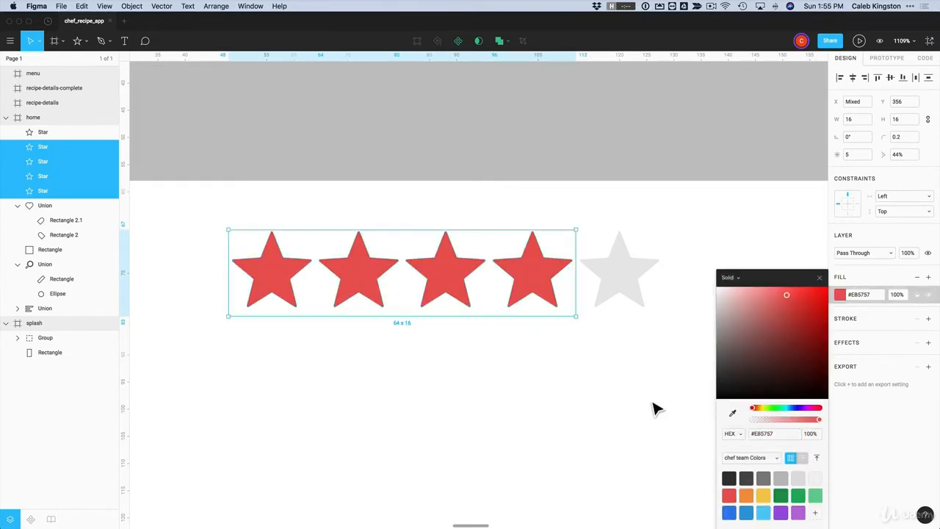
click(651, 408)
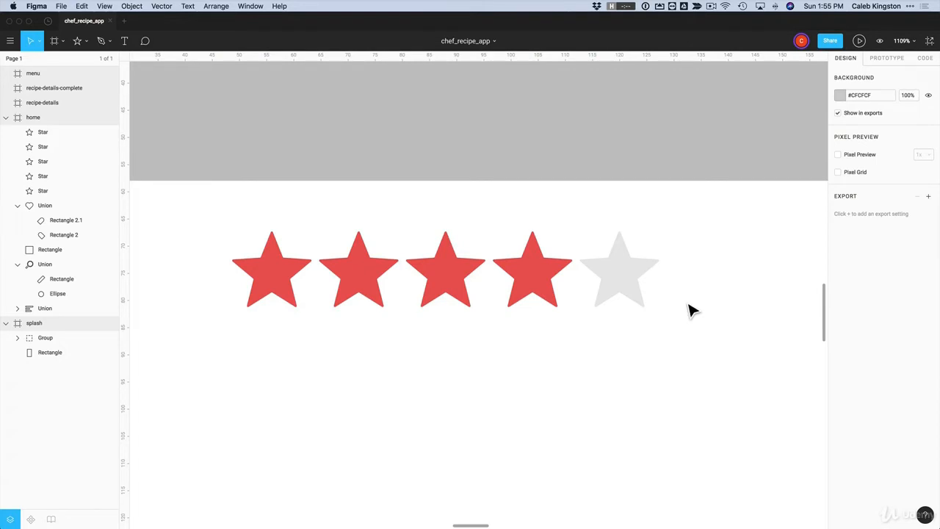
drag(636, 287, 651, 378)
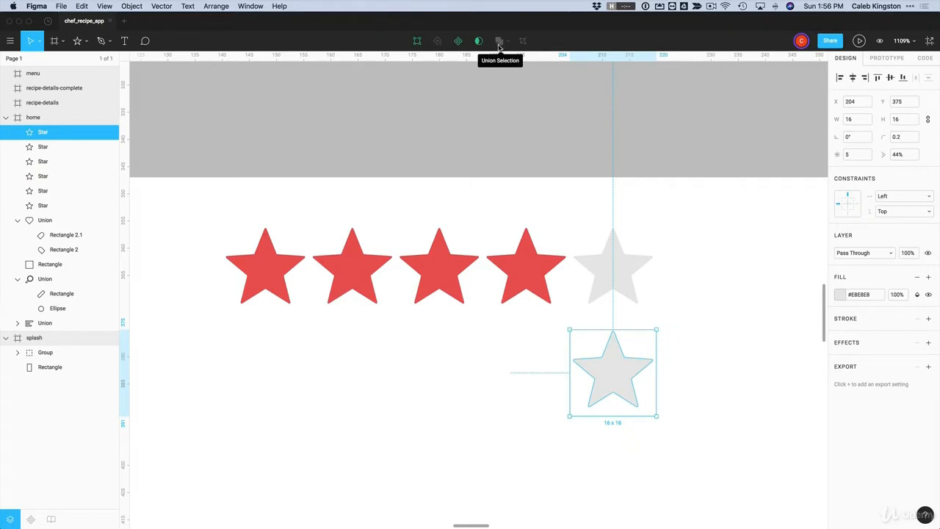
Cover the spare grey star's right half with a 13 × 19 rectangle at 50% opacity, then select both
click(86, 43)
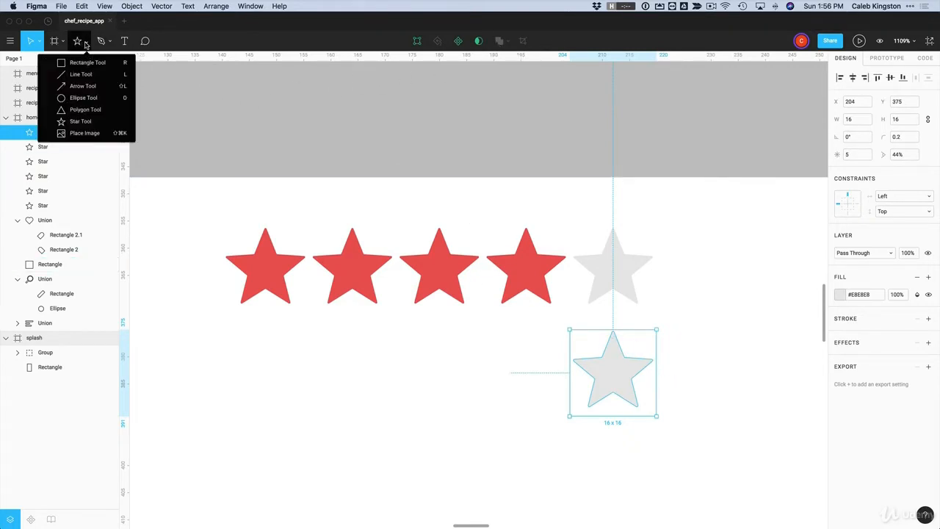
click(87, 62)
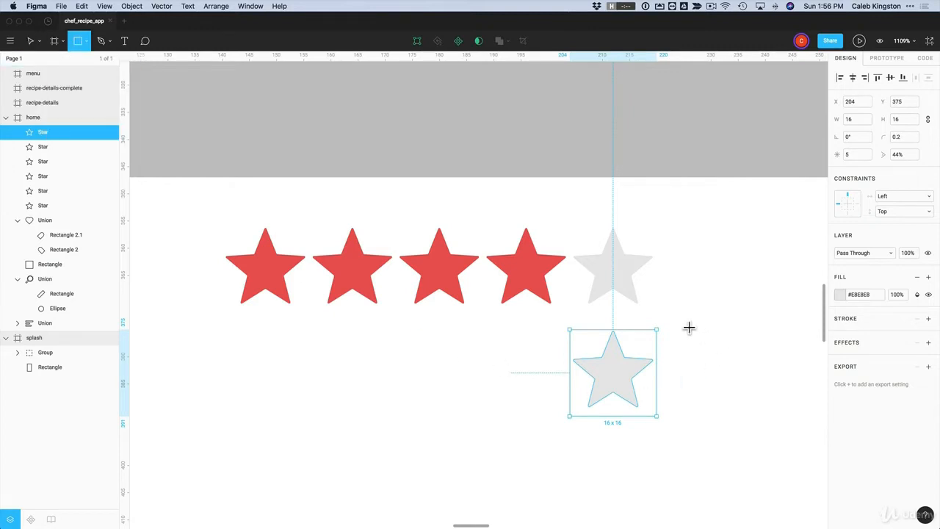
mouse_move(684, 320)
mouse_down()
mouse_move(611, 399)
mouse_move(616, 423)
mouse_up()
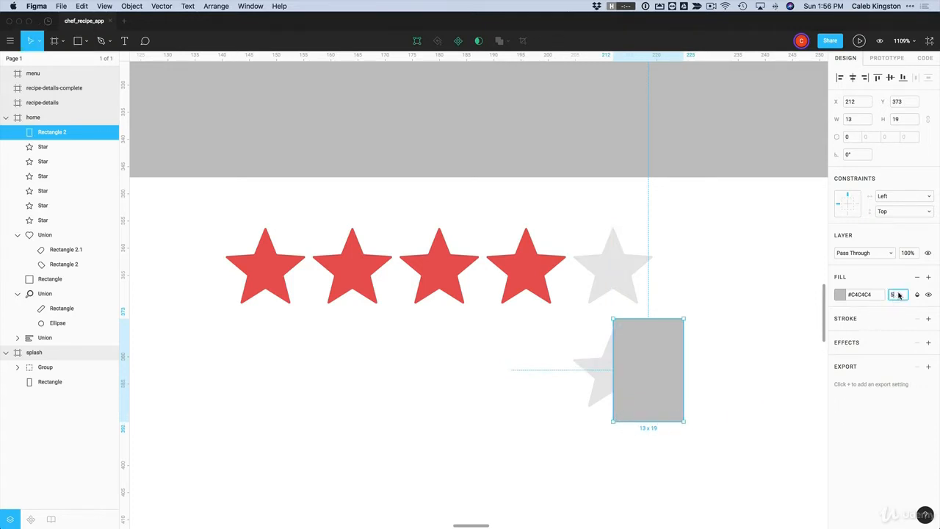
key(Return)
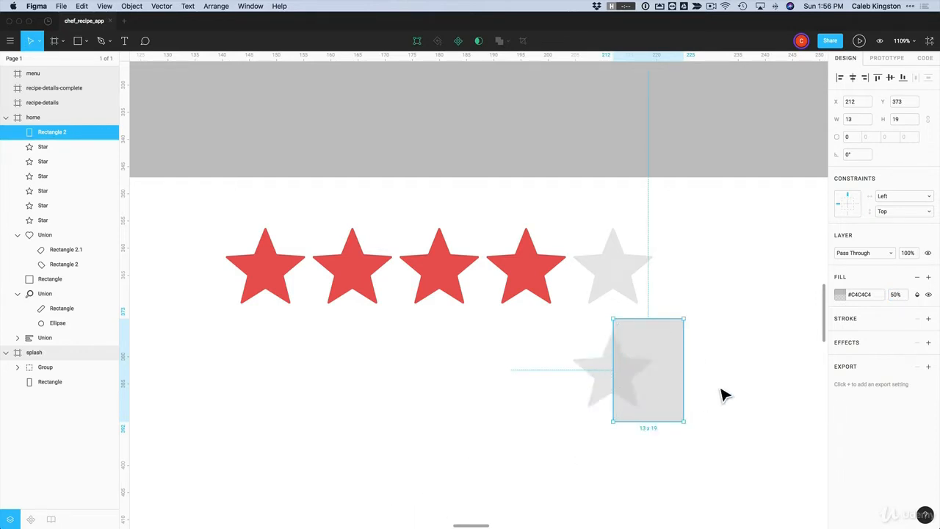
drag(734, 333, 601, 388)
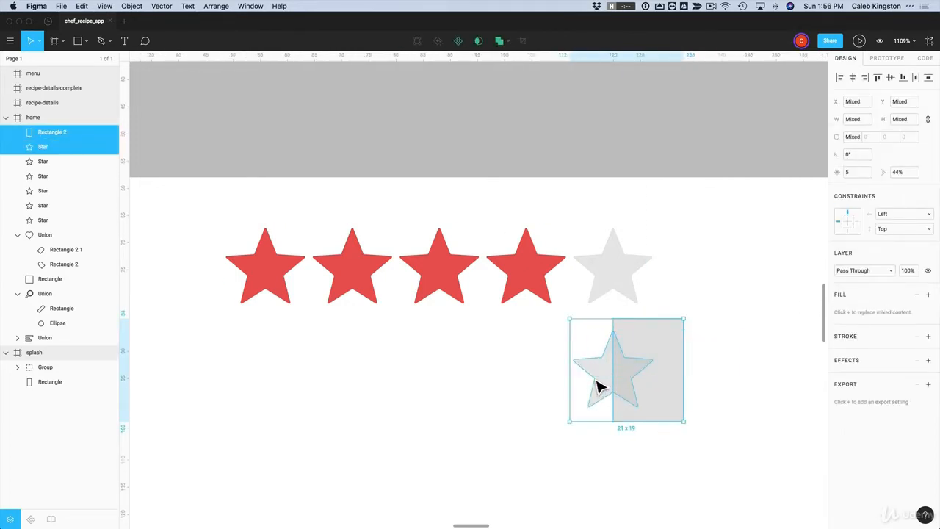
Try Union and Subtract on the rectangle and grey star, undoing each result
click(500, 43)
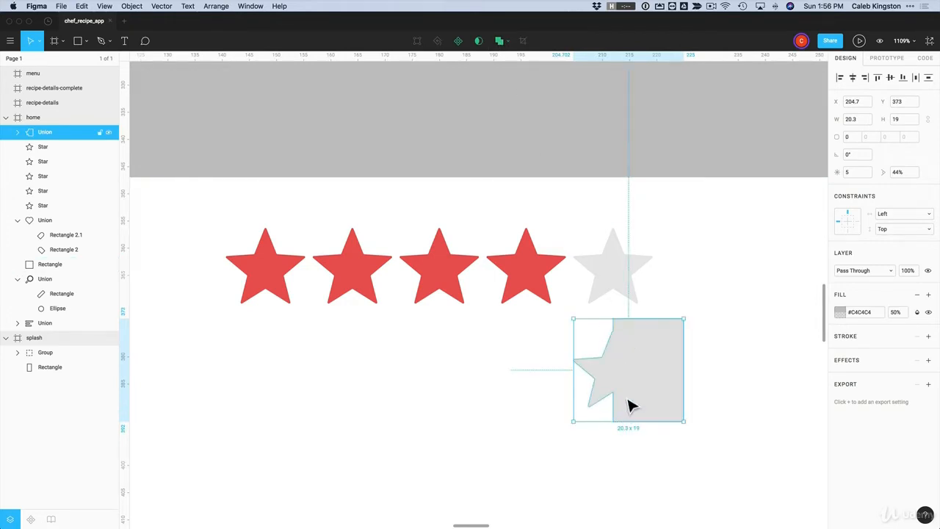
key(super+z)
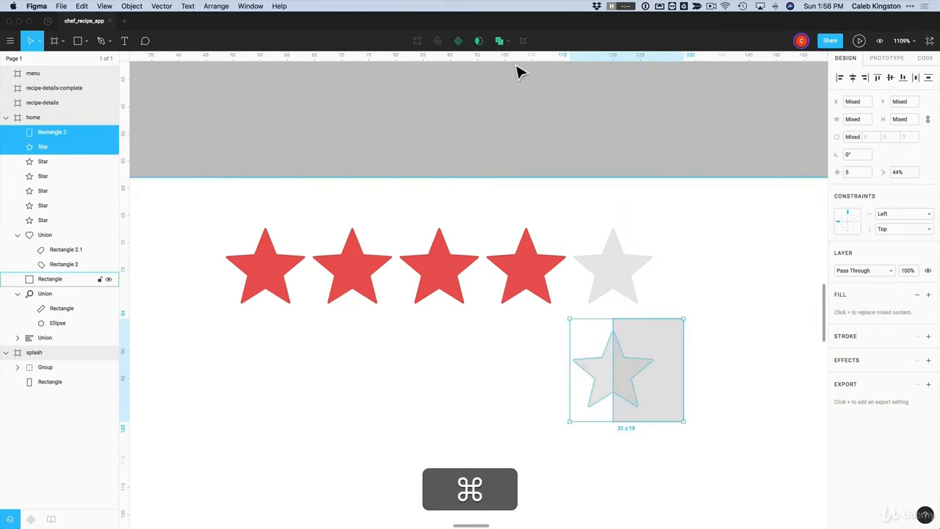
click(508, 43)
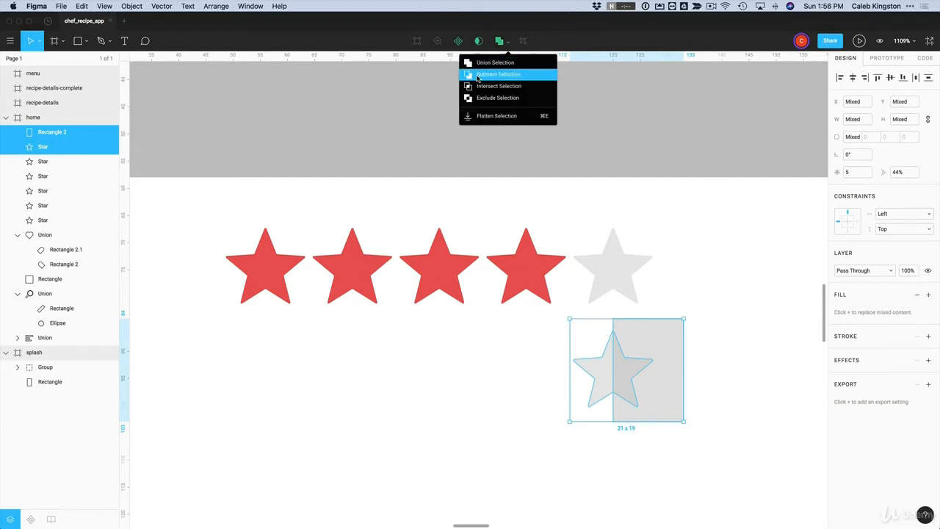
click(498, 75)
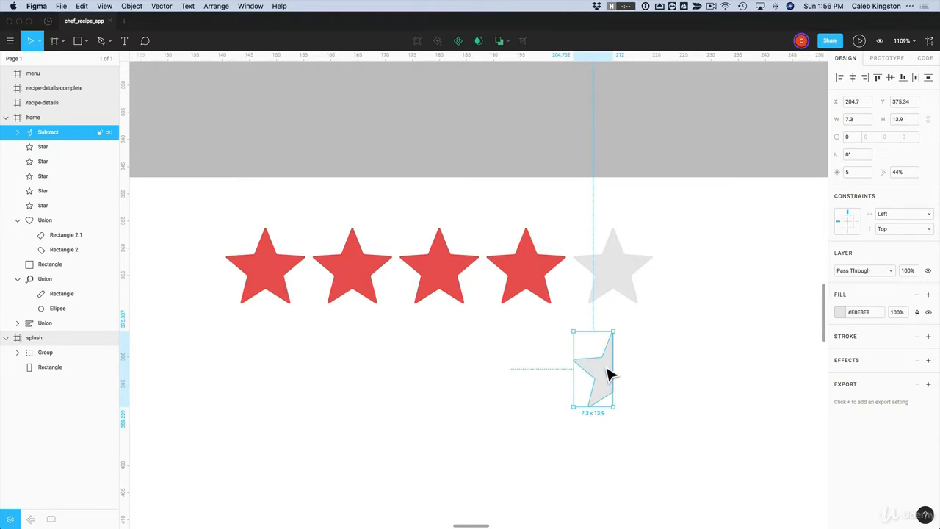
scroll(607, 375, right, 1)
key(super+z)
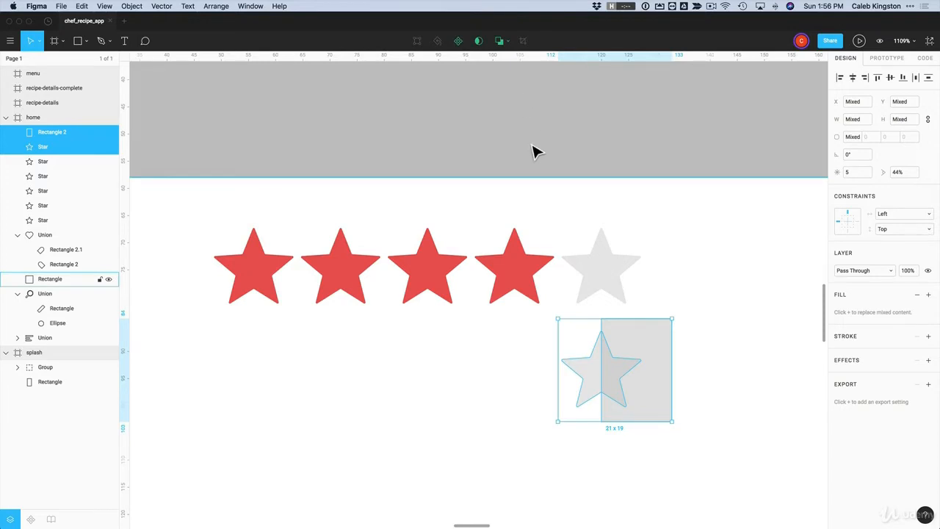
Try Exclude and Intersect on the rectangle and star, undoing each result
click(504, 41)
click(489, 100)
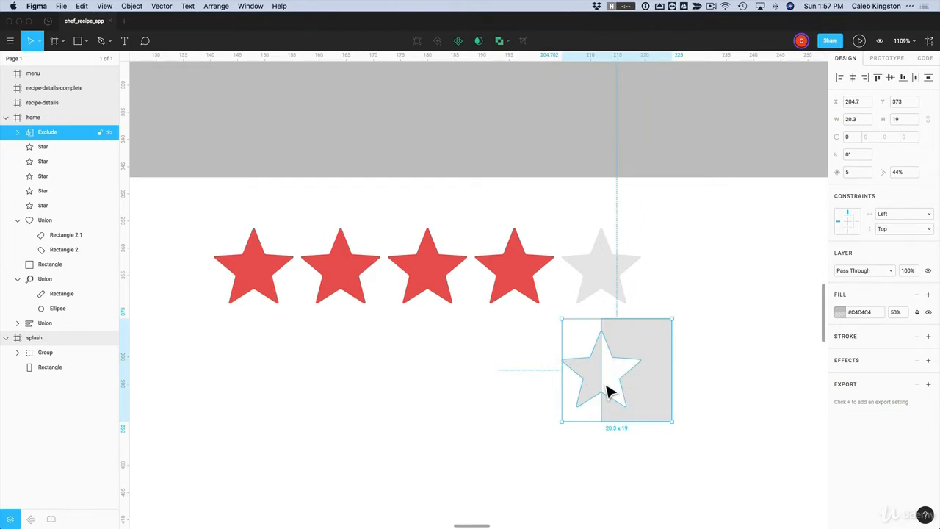
key(super+z)
click(508, 40)
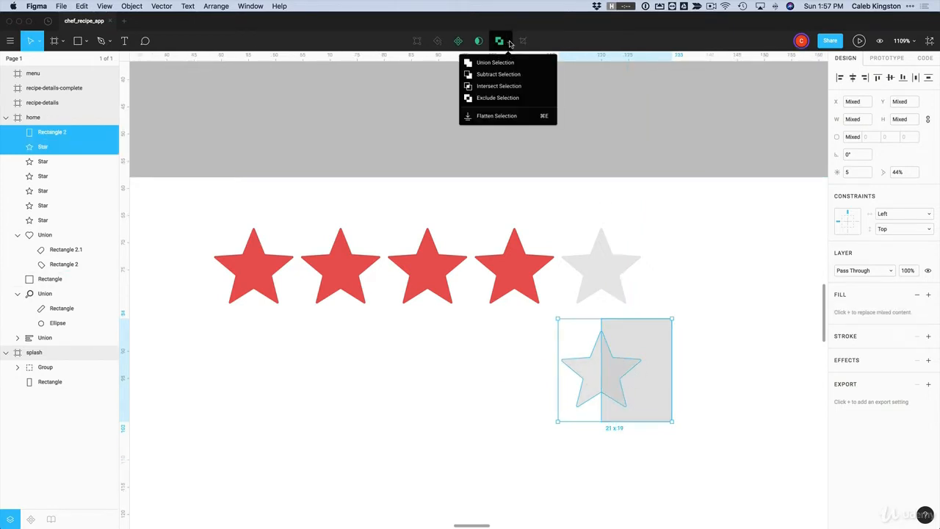
click(500, 87)
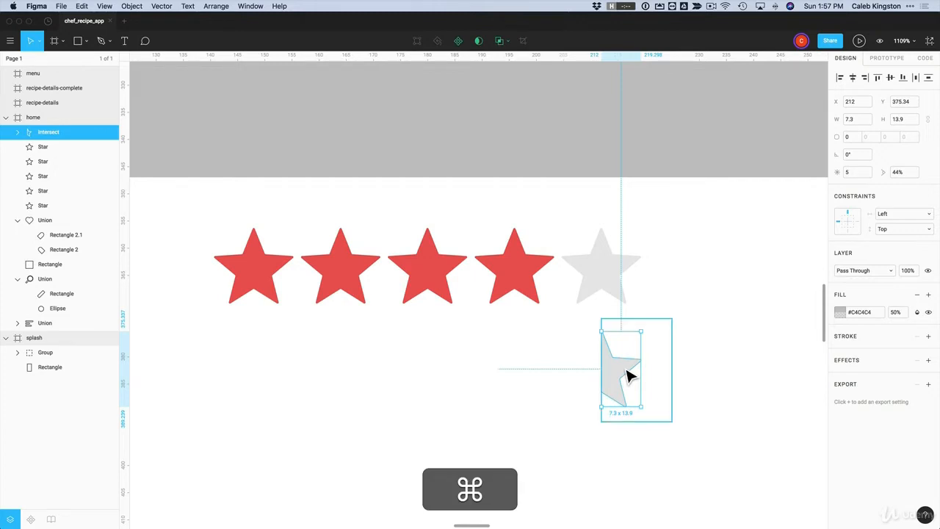
key(super+z)
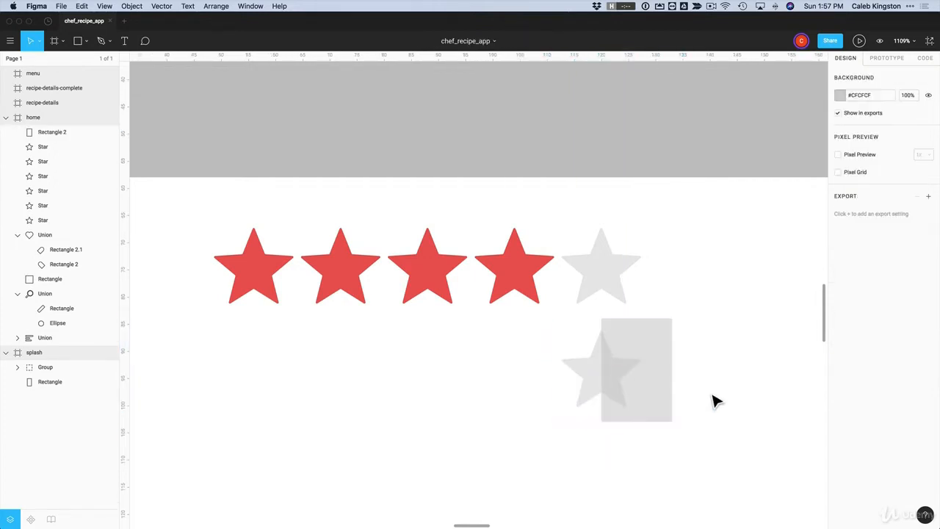
Reselect the rectangle and star and apply Subtract Selection, leaving the left half-star
drag(711, 390, 598, 368)
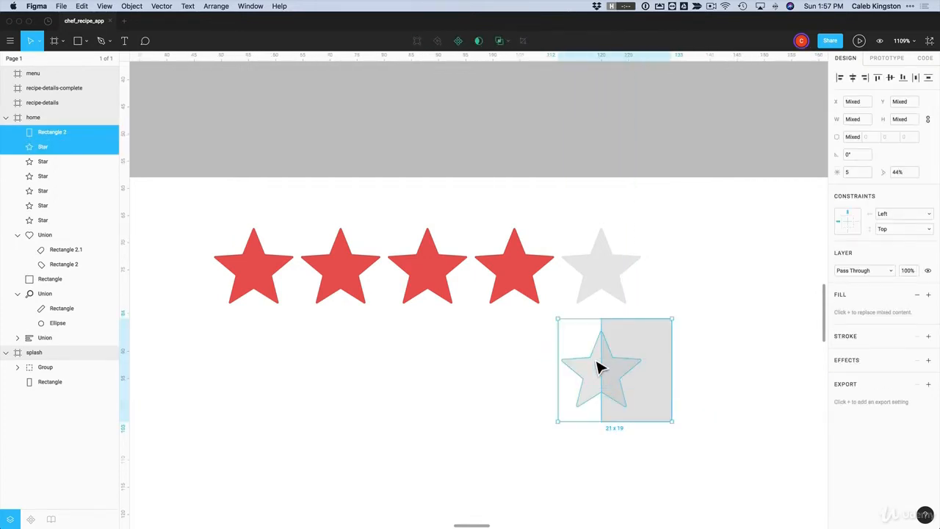
click(507, 41)
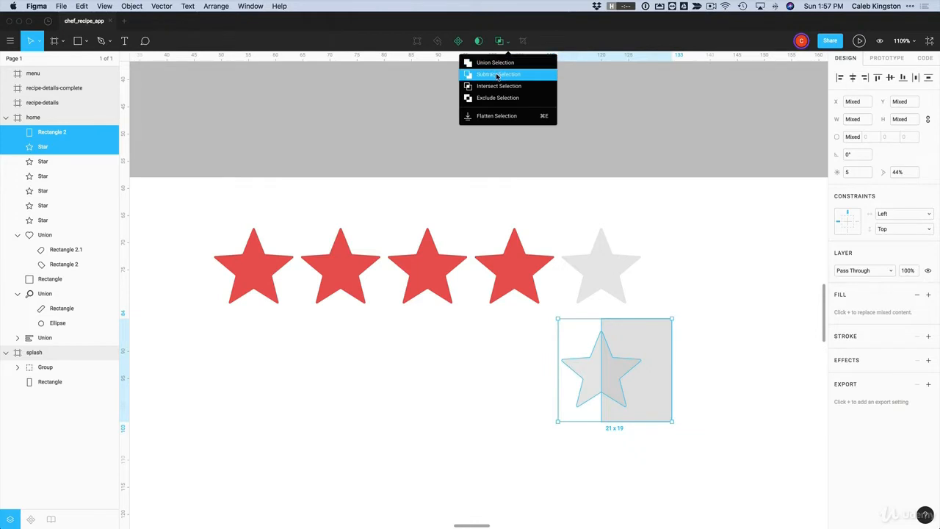
click(497, 75)
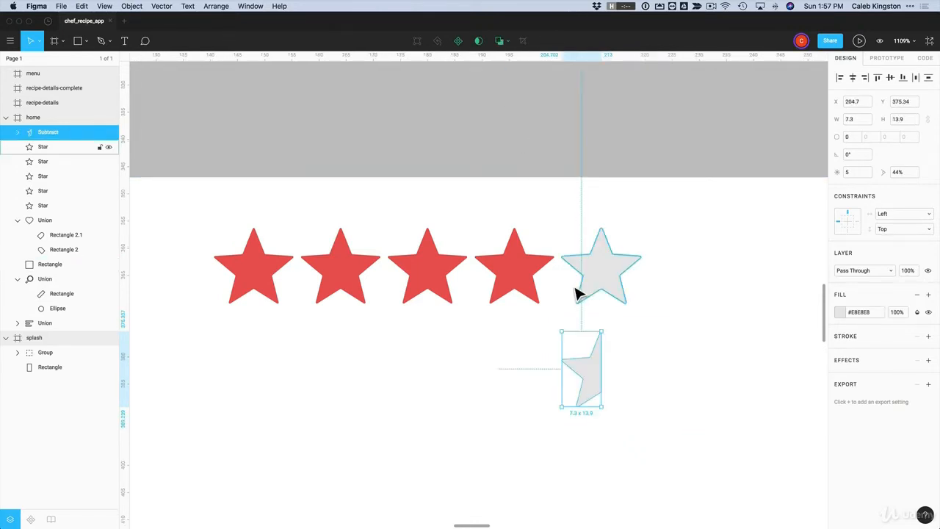
Copy the fourth red star's style and paste it onto the grey half star
click(514, 279)
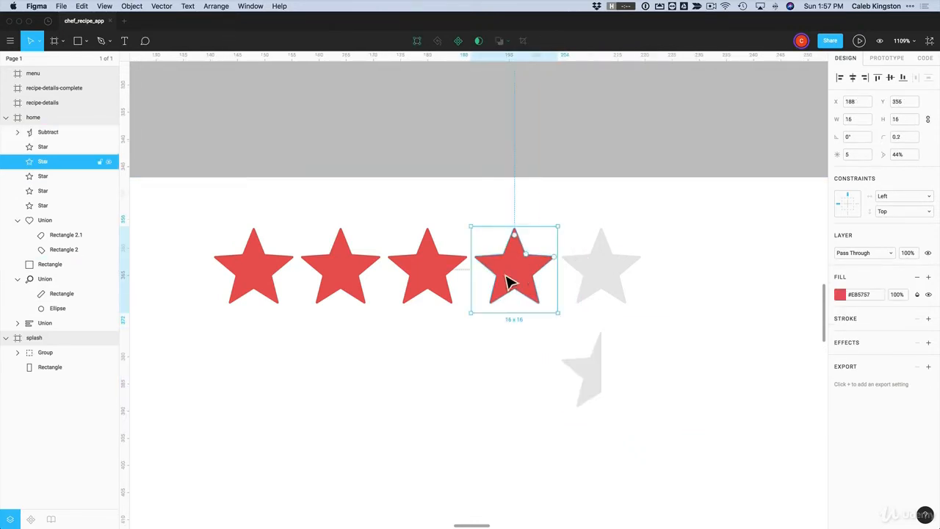
right_click(510, 277)
mouse_move(551, 483)
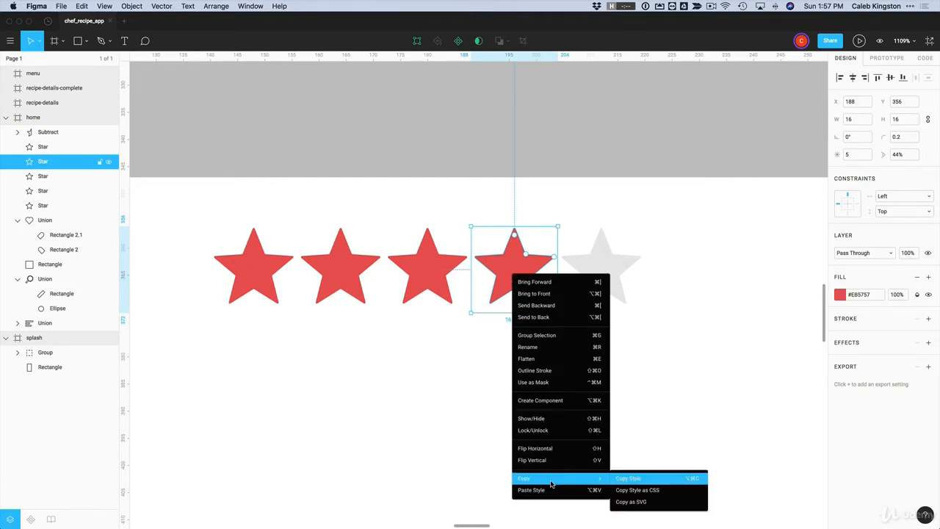
click(639, 479)
click(597, 366)
right_click(596, 366)
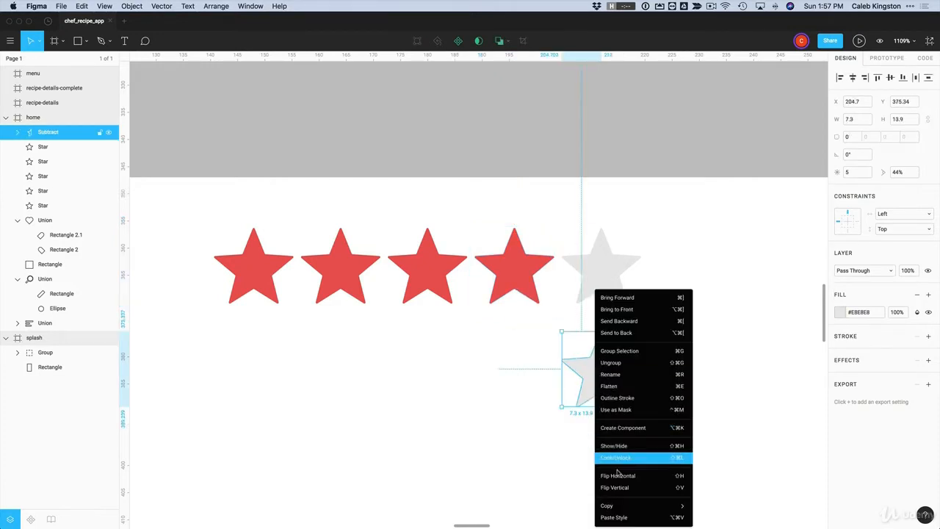
click(616, 517)
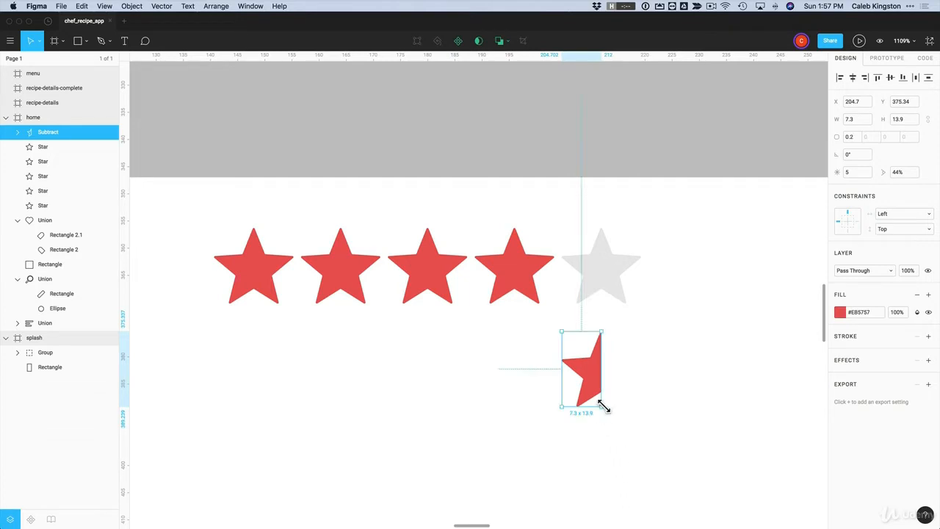
Move the red half star onto the fifth star and line it up with the row
drag(596, 380, 602, 290)
click(620, 321)
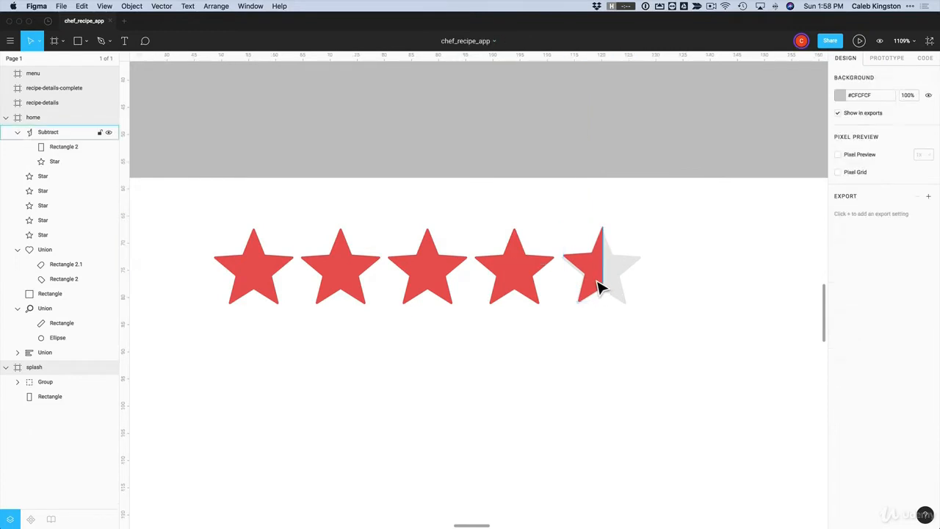
click(599, 287)
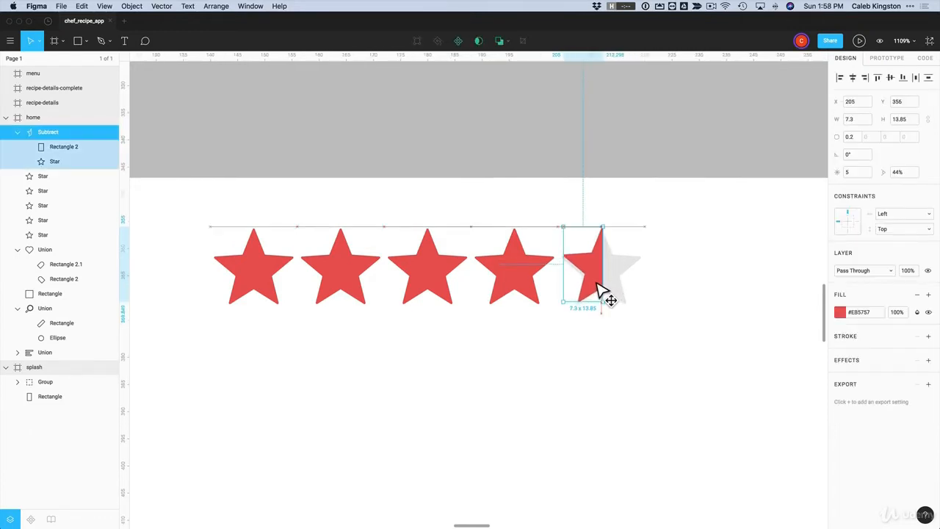
click(529, 287)
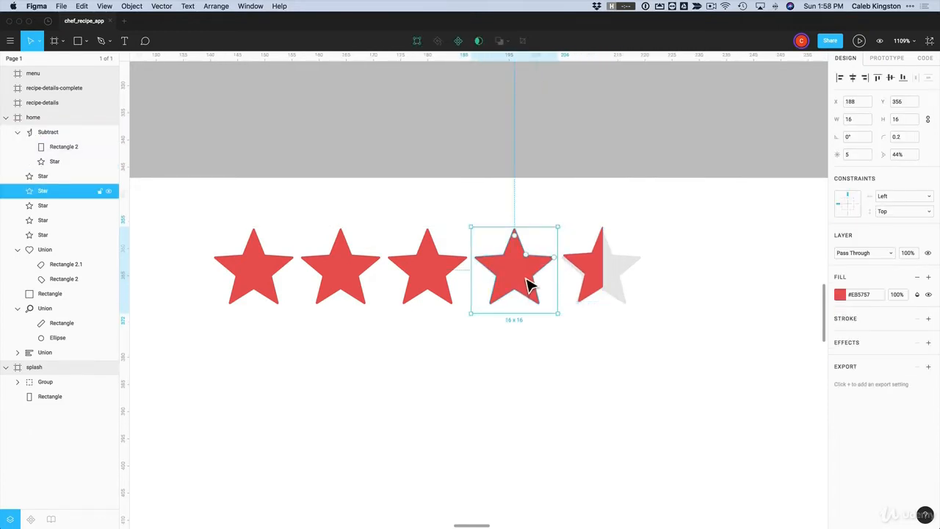
click(595, 291)
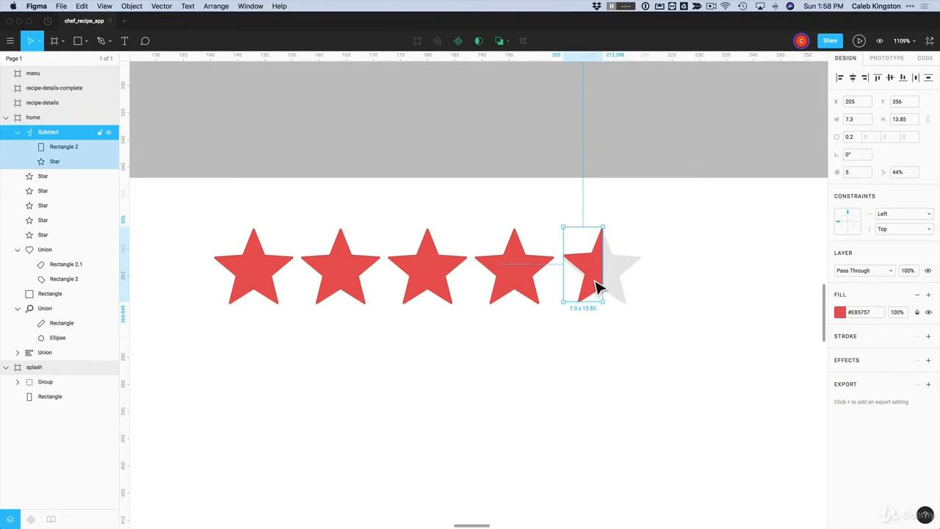
double_click(597, 283)
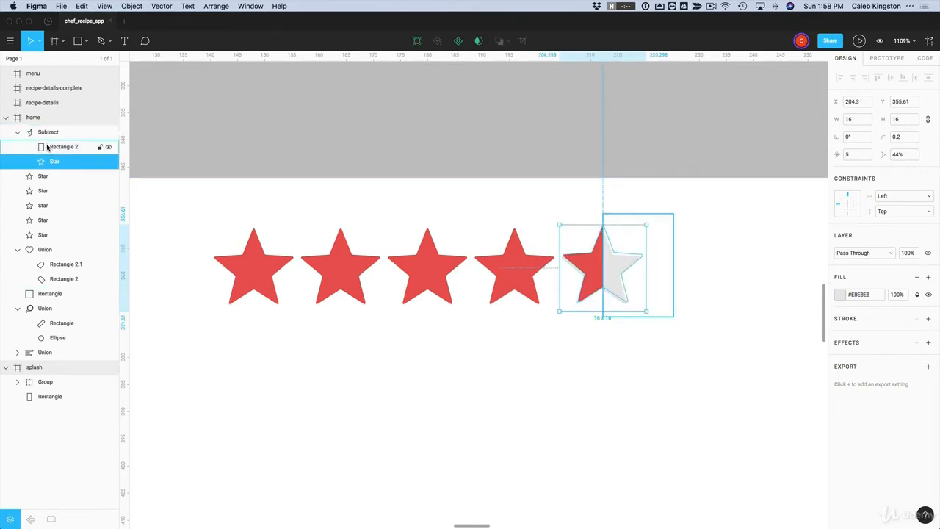
shift+click(44, 148)
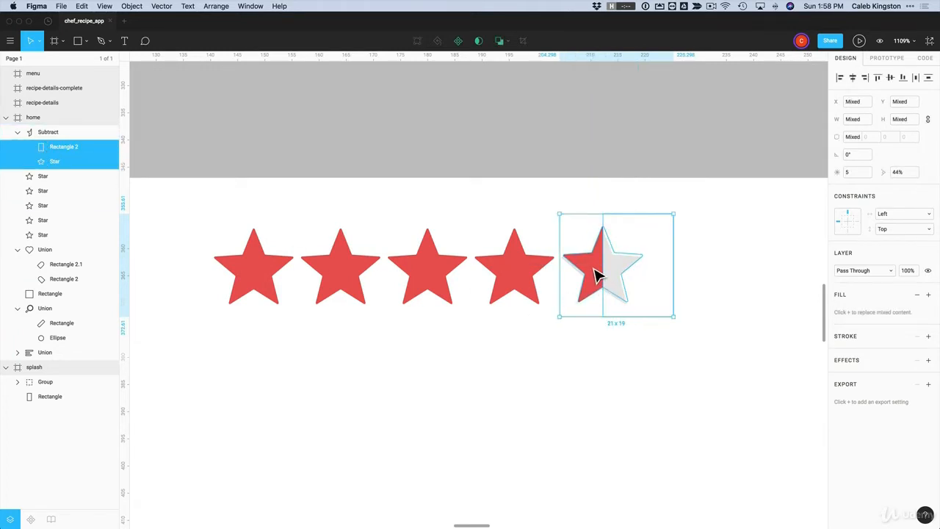
mouse_move(596, 273)
mouse_down()
mouse_move(617, 294)
mouse_move(590, 273)
mouse_up()
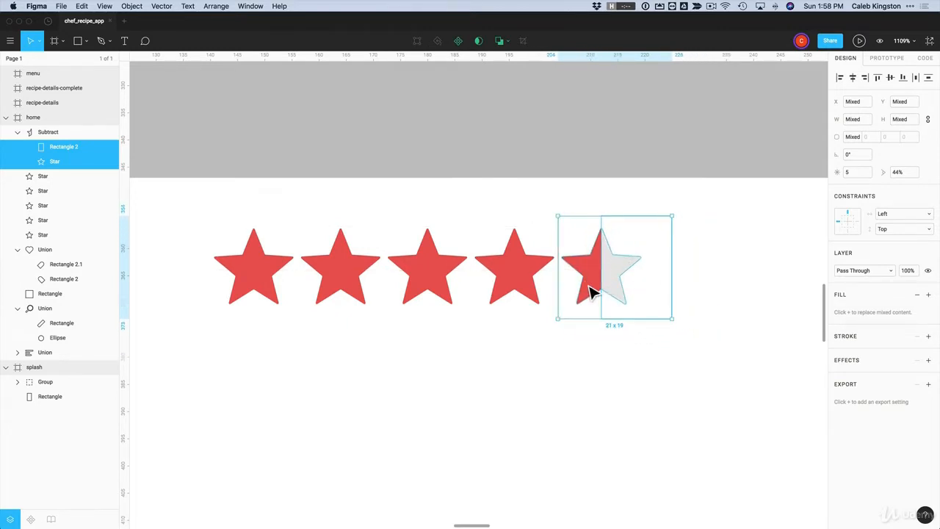
click(683, 302)
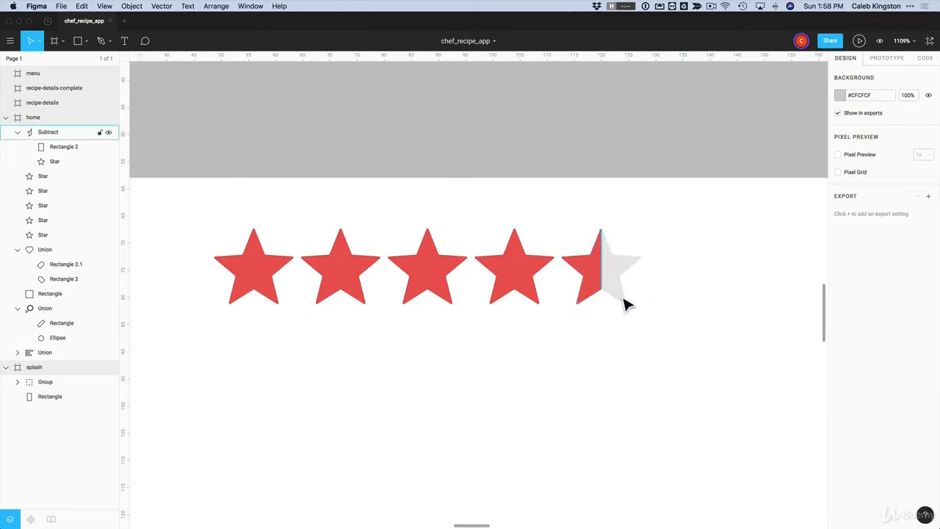
Group the five rating stars with Cmd+G and centre the group horizontally in the home frame
scroll(482, 350, down, 10)
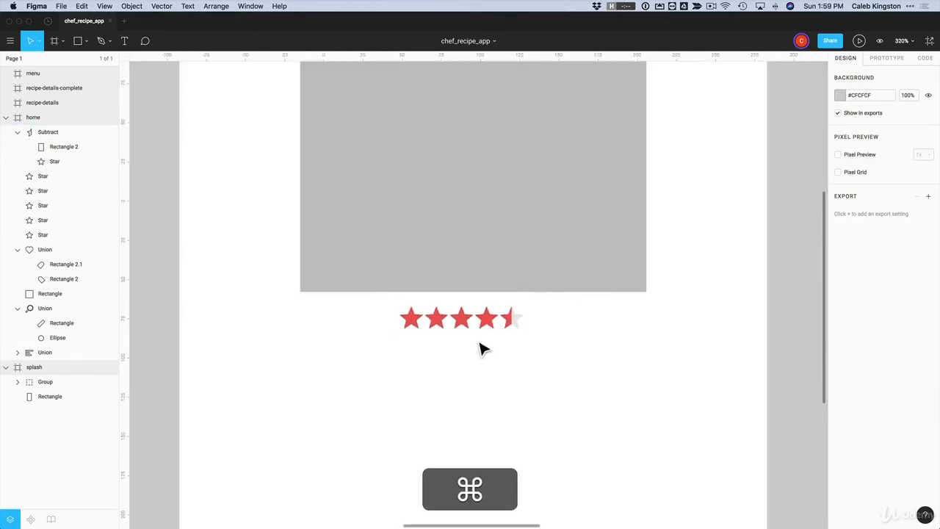
scroll(481, 350, up, 2)
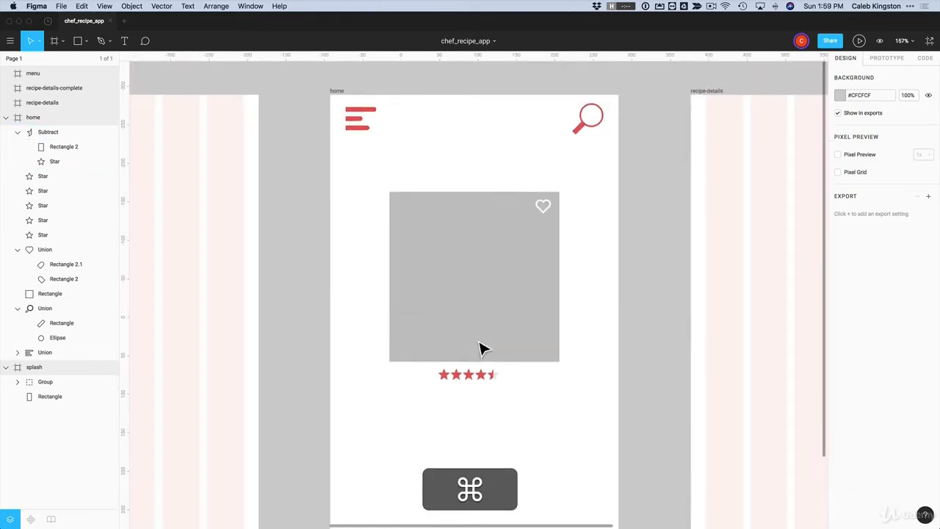
drag(515, 397, 432, 378)
key(super+g)
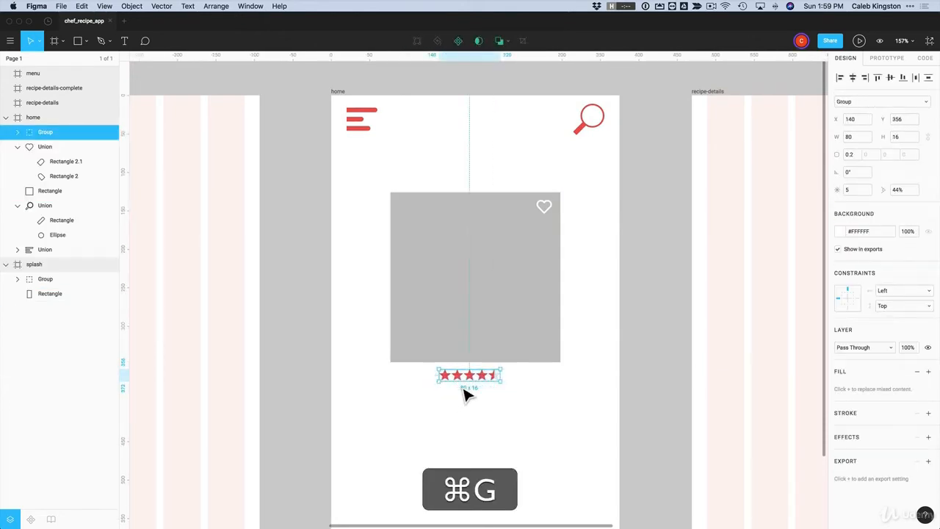
click(853, 80)
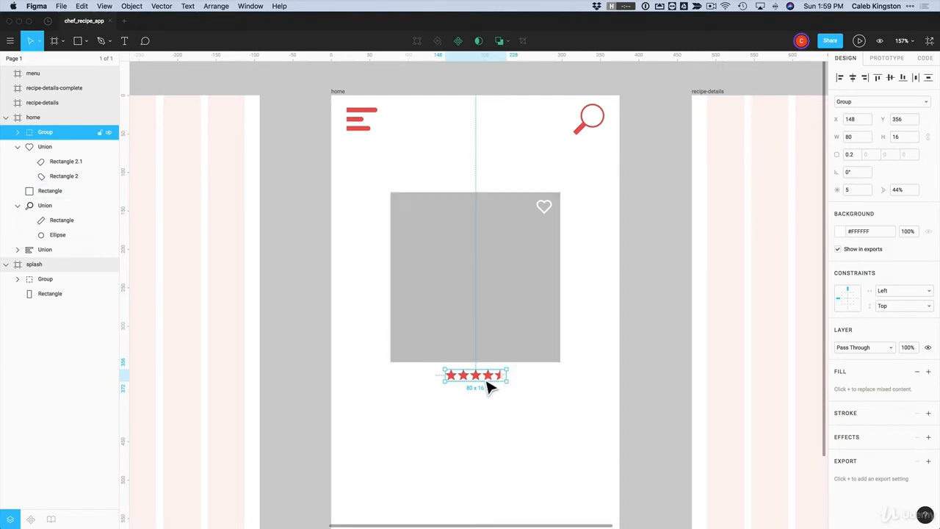
click(531, 399)
Inspect the chef hat group on splash and the magnifier icon on home
scroll(531, 401, down, 5)
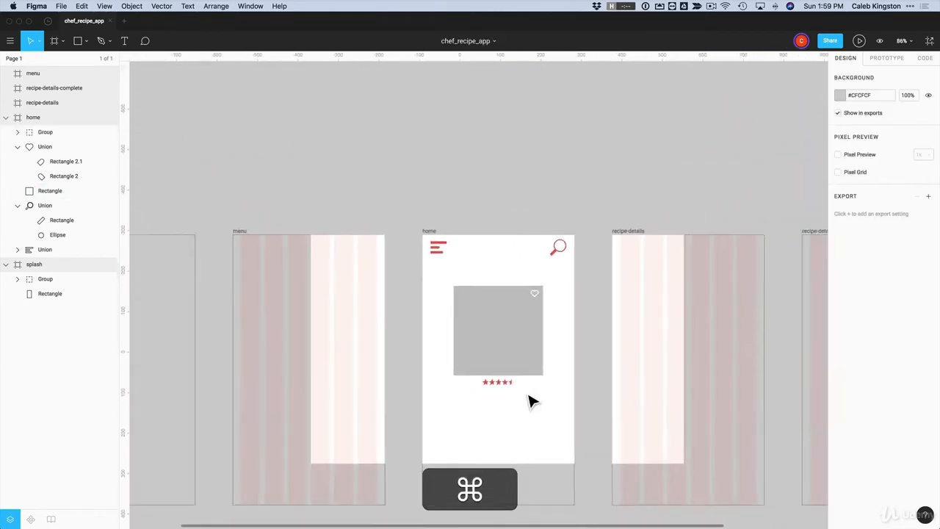
scroll(531, 400, down, 3)
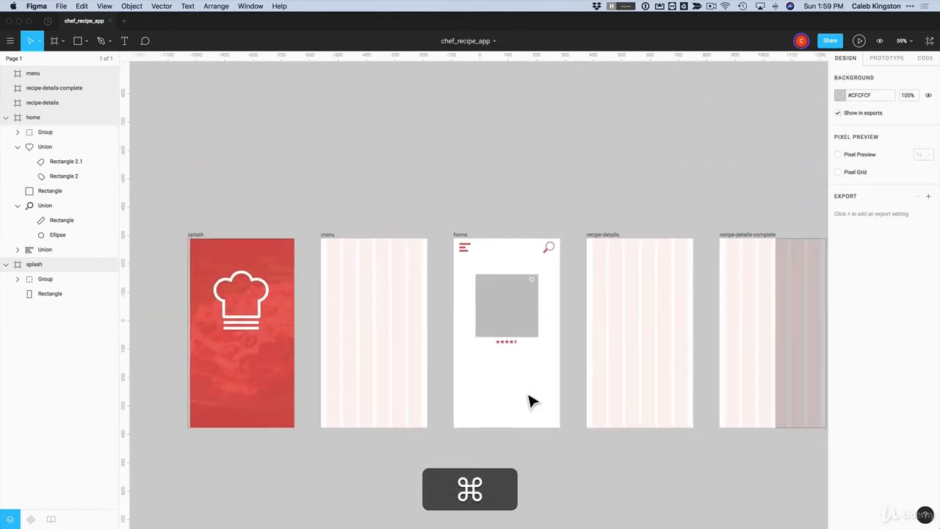
click(248, 329)
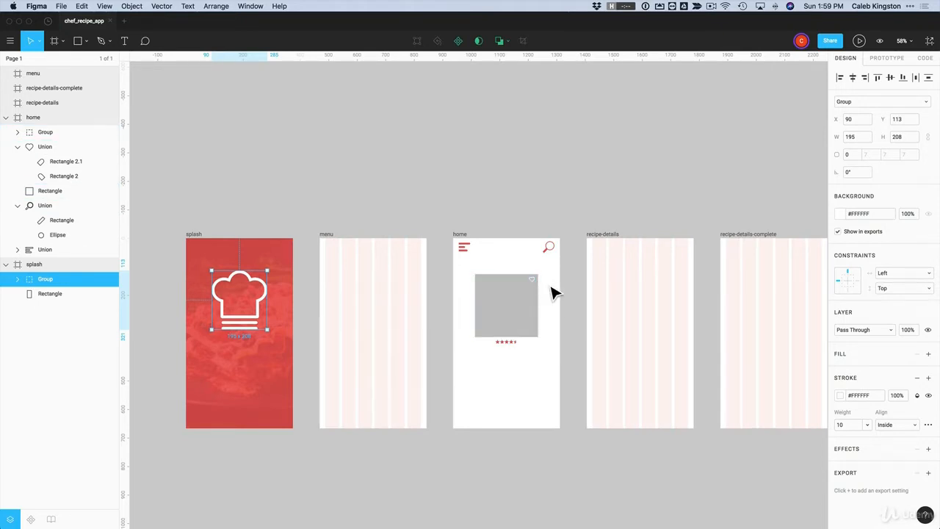
click(261, 155)
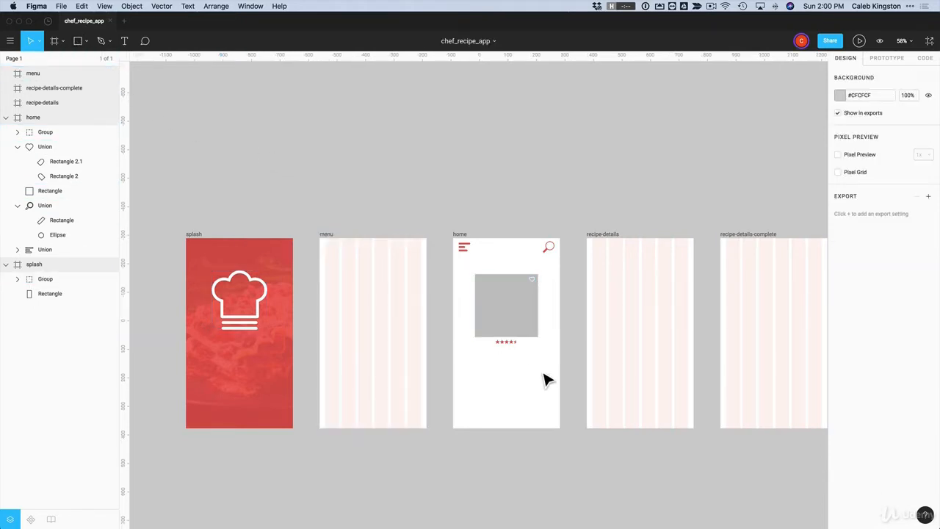
click(549, 257)
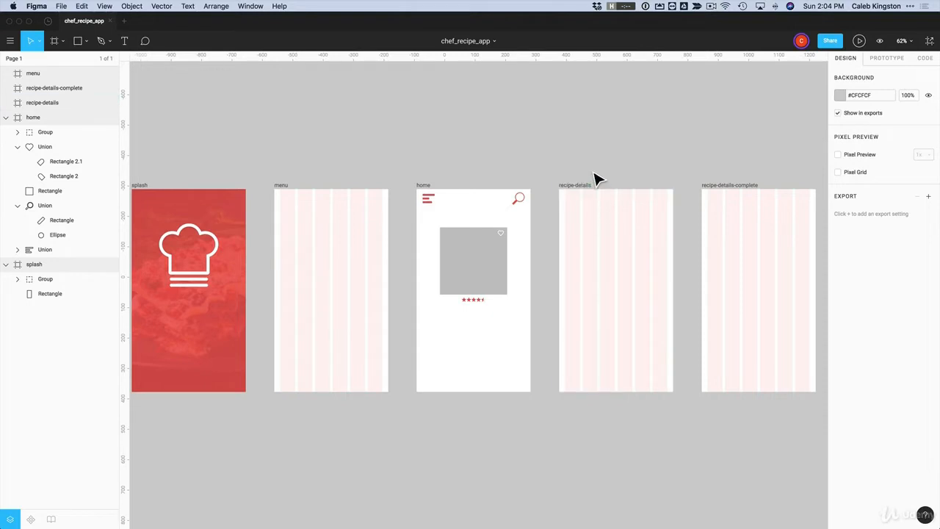
Copy the home card's grey image and heart icon into the top of recipe-details
key(alt)
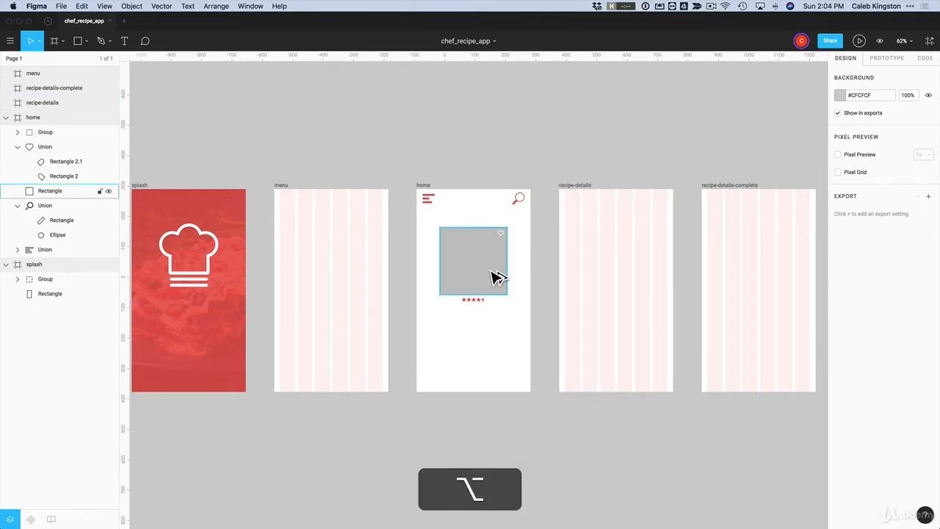
drag(485, 275, 675, 239)
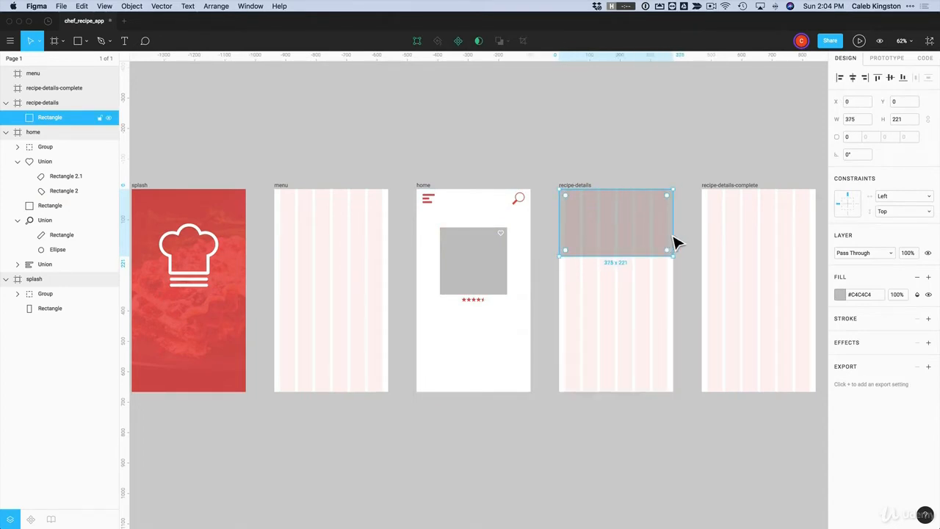
click(506, 240)
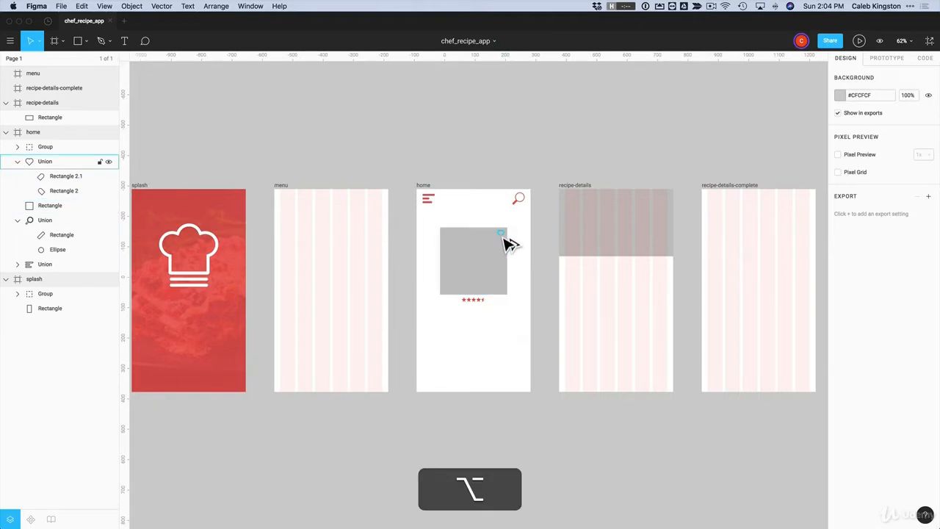
drag(510, 244, 676, 204)
Inset the copied heart 10 px from the top and right of the frame
scroll(669, 204, up, 3)
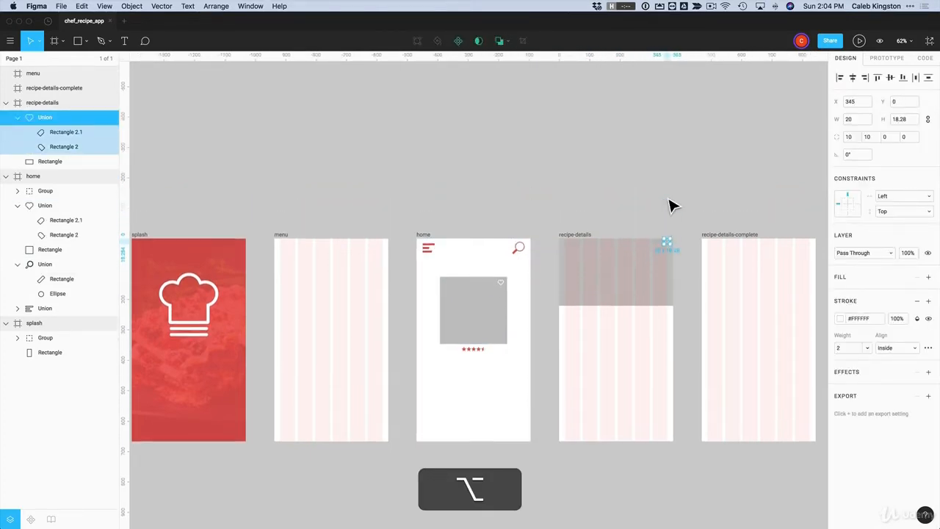
scroll(662, 286, down, 5)
scroll(665, 280, up, 8)
scroll(670, 283, up, 5)
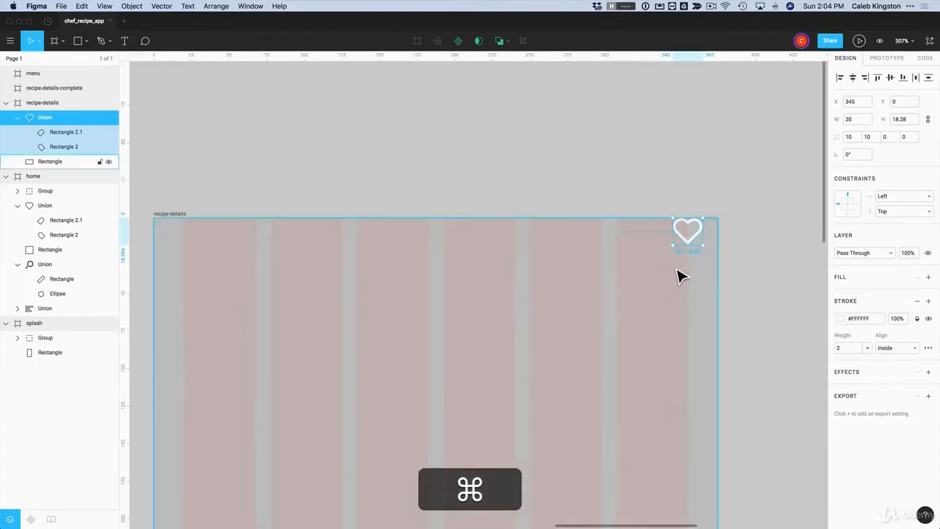
drag(694, 239, 715, 246)
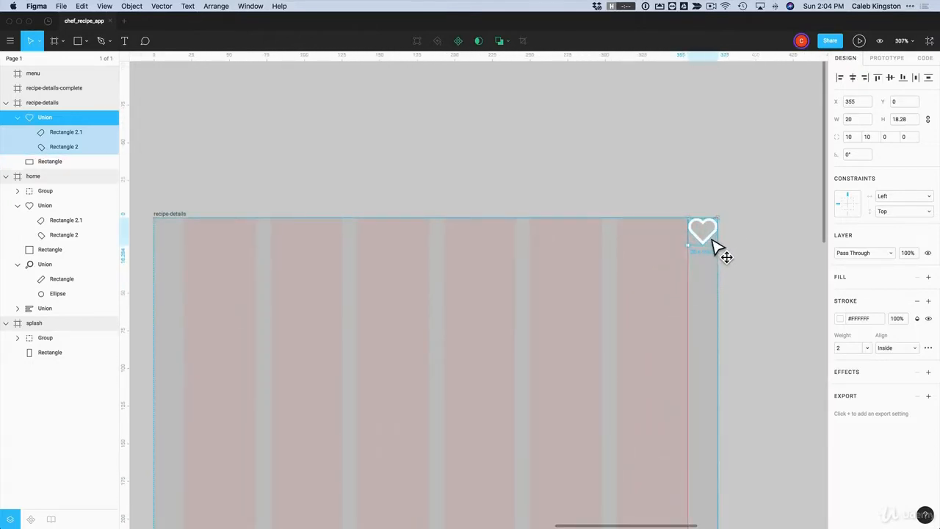
key(shift+Down)
key(shift+Left)
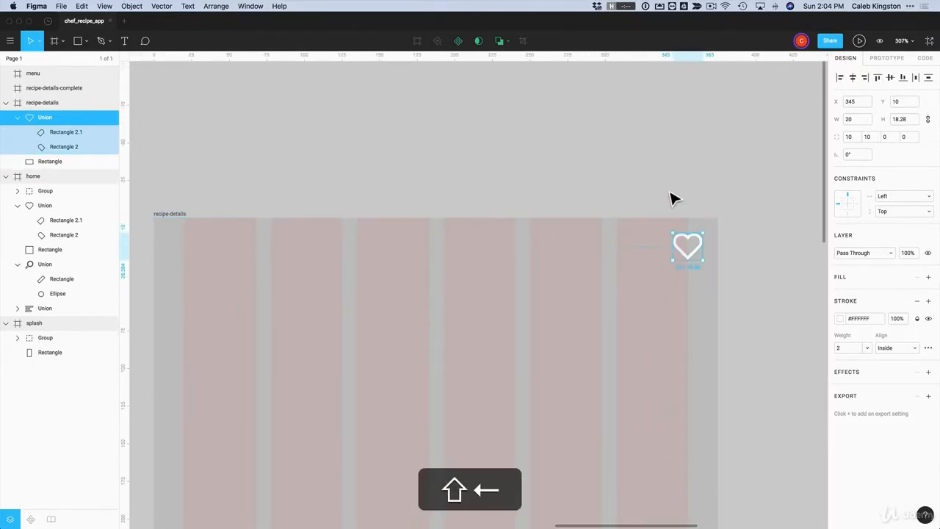
shift+click(682, 239)
Zoom in on recipe-details and select the frame
scroll(681, 247, down, 2)
scroll(682, 249, down, 10)
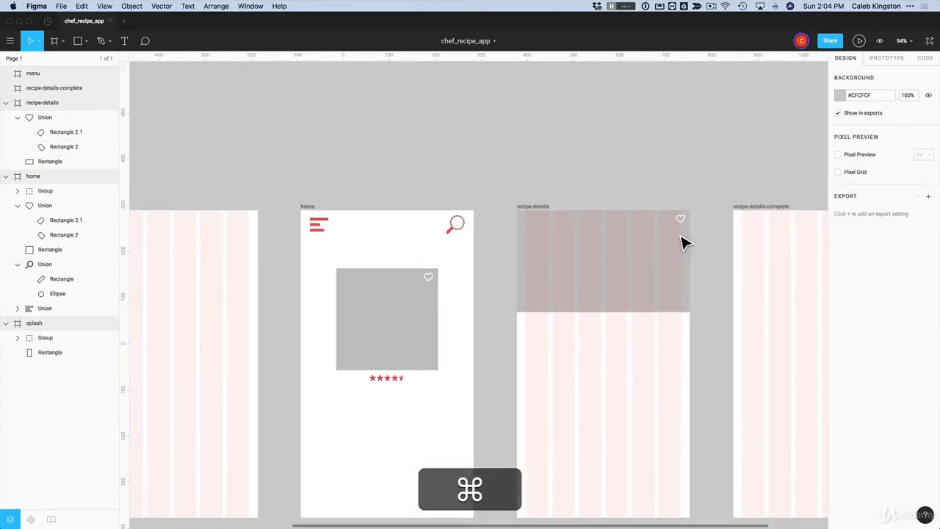
click(680, 243)
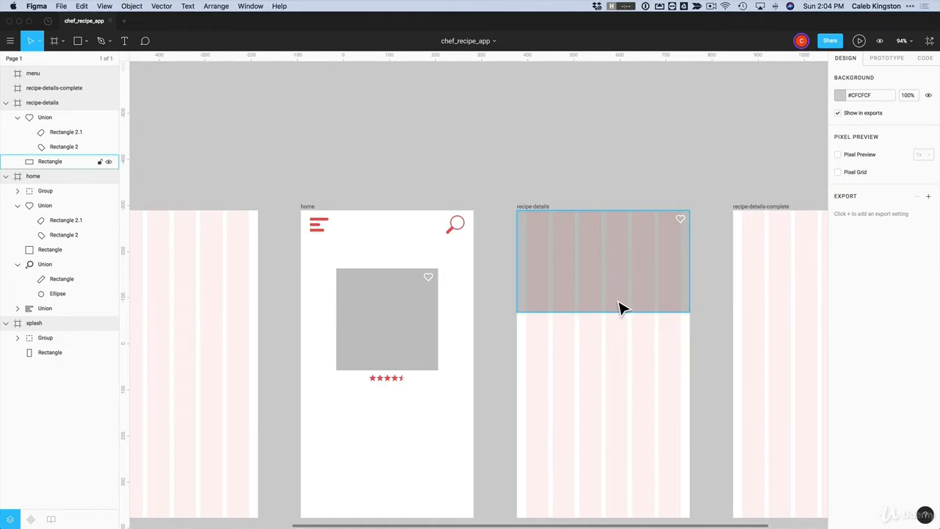
scroll(620, 308, down, 3)
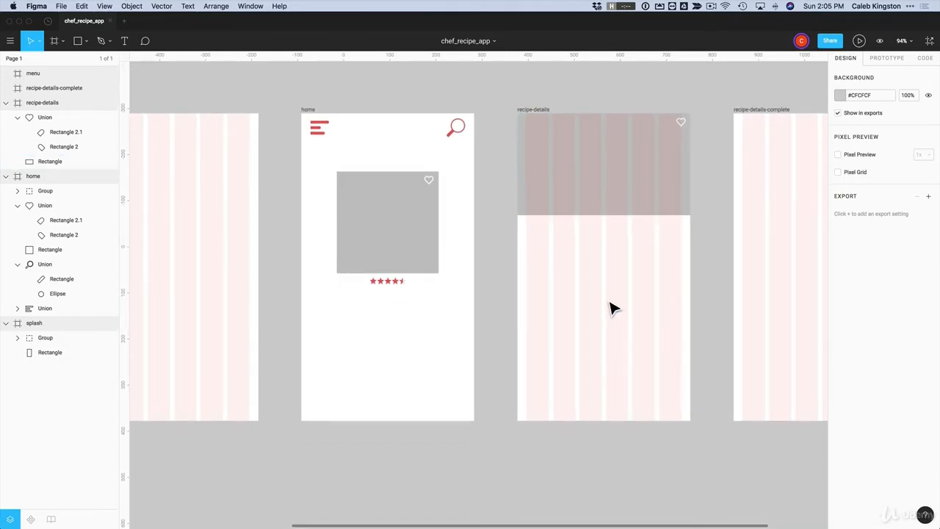
key(z)
drag(507, 194, 724, 444)
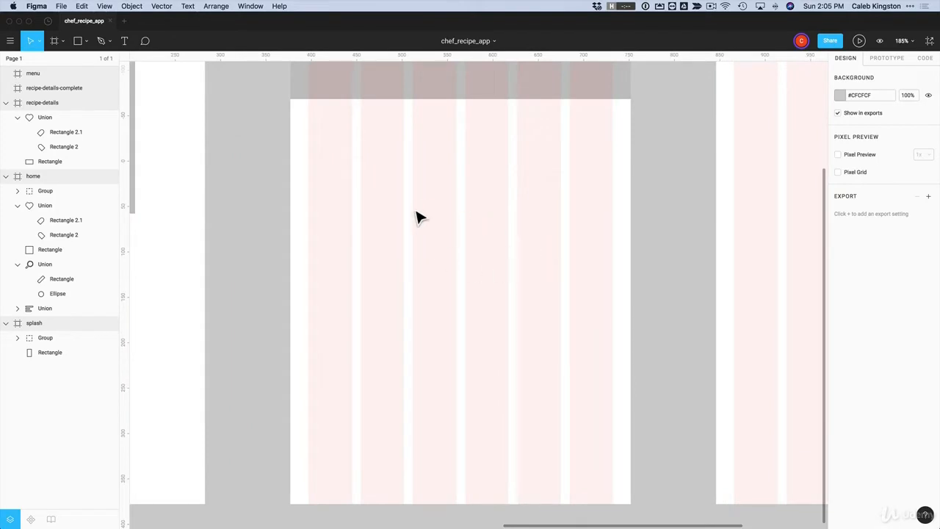
click(33, 104)
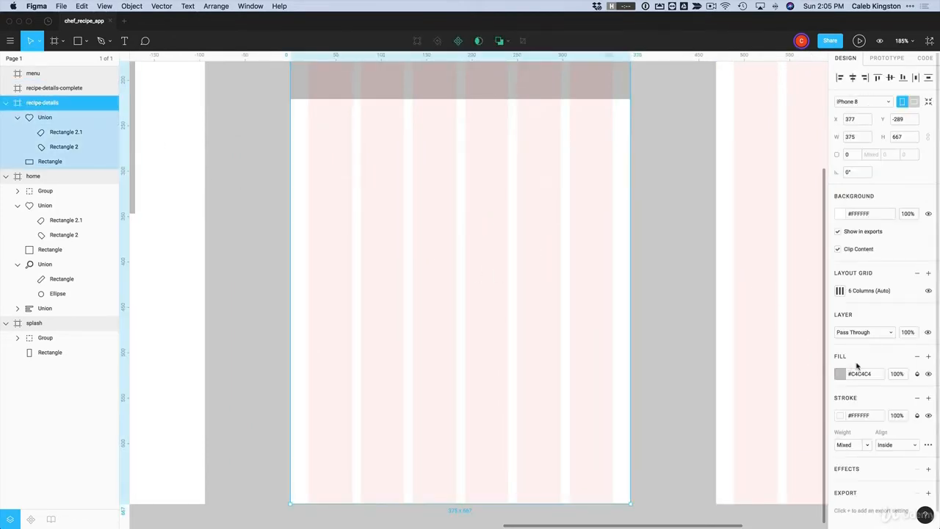
Hide the recipe-details column grid and draw a 36×36 circle below the grey header
click(928, 292)
click(462, 254)
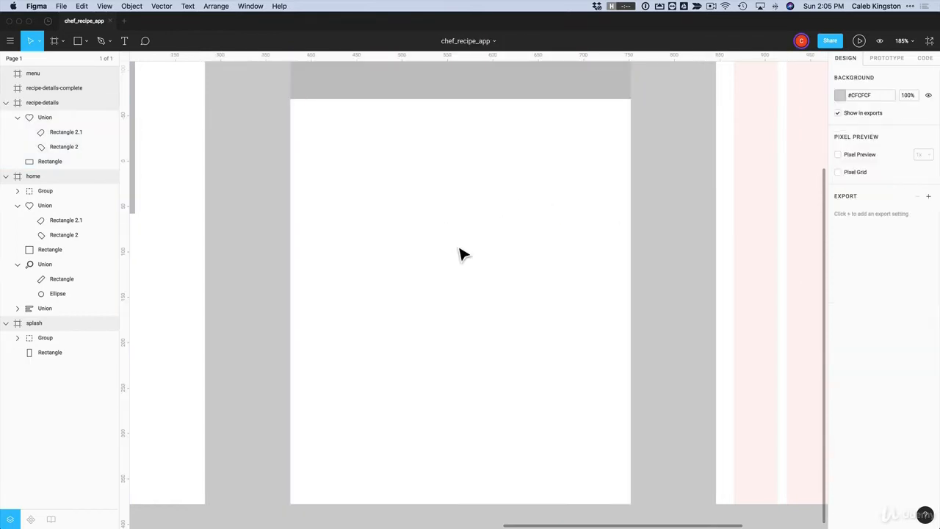
click(86, 44)
click(73, 96)
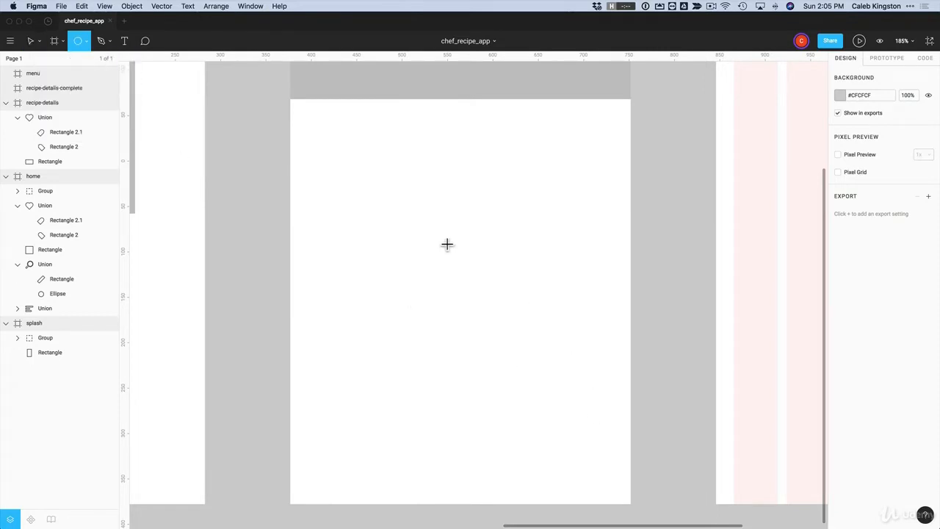
mouse_move(425, 201)
mouse_down()
mouse_move(501, 272)
mouse_move(456, 230)
mouse_move(474, 230)
mouse_move(461, 224)
mouse_up()
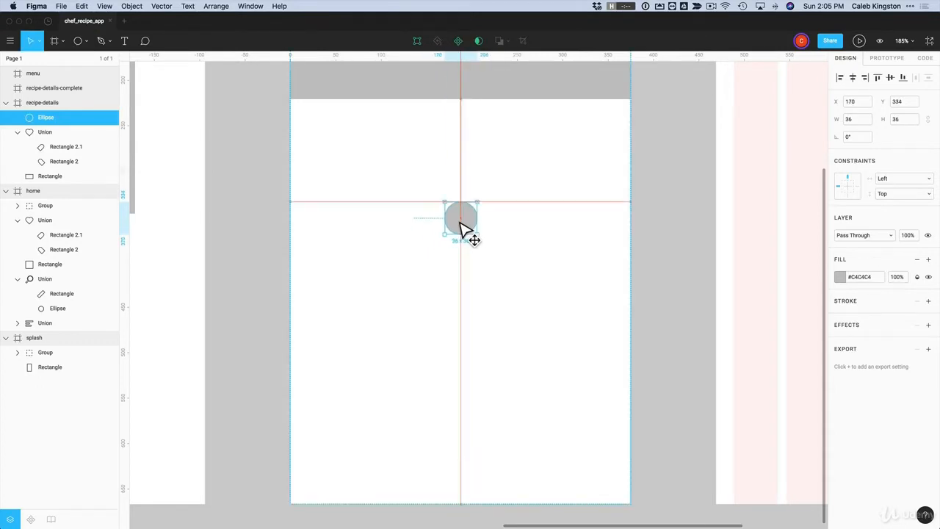
Fill the circle with the team red swatch and zoom in on it
click(839, 277)
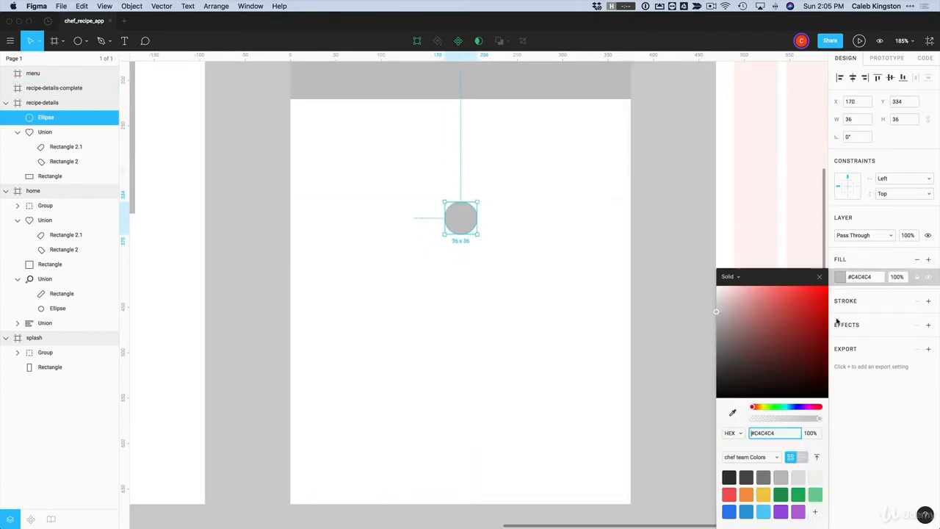
click(729, 495)
click(537, 336)
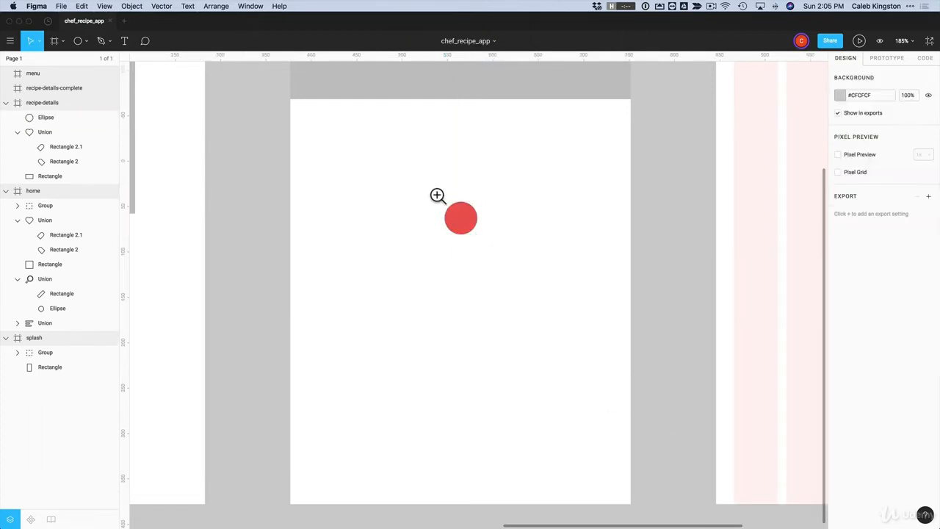
drag(428, 184, 523, 269)
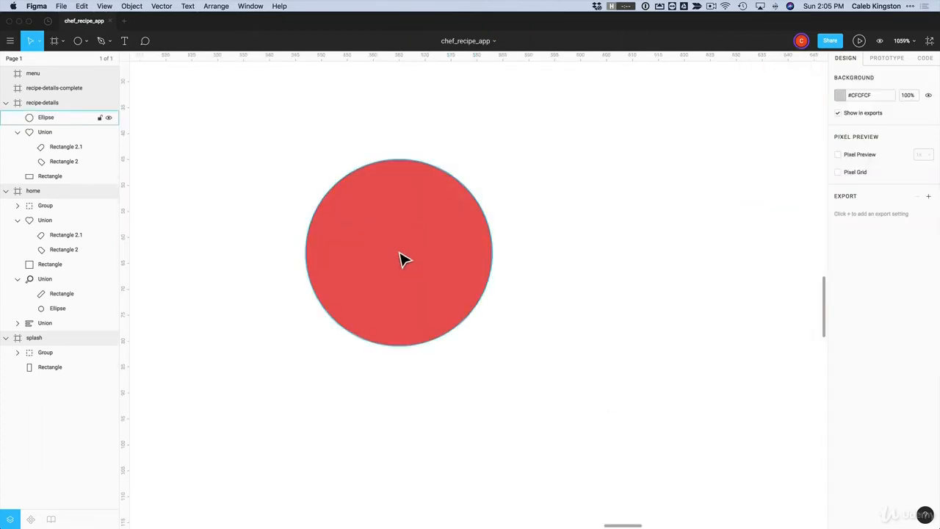
Draw a closed zig-zag practice path beside the circle, then delete it
click(100, 42)
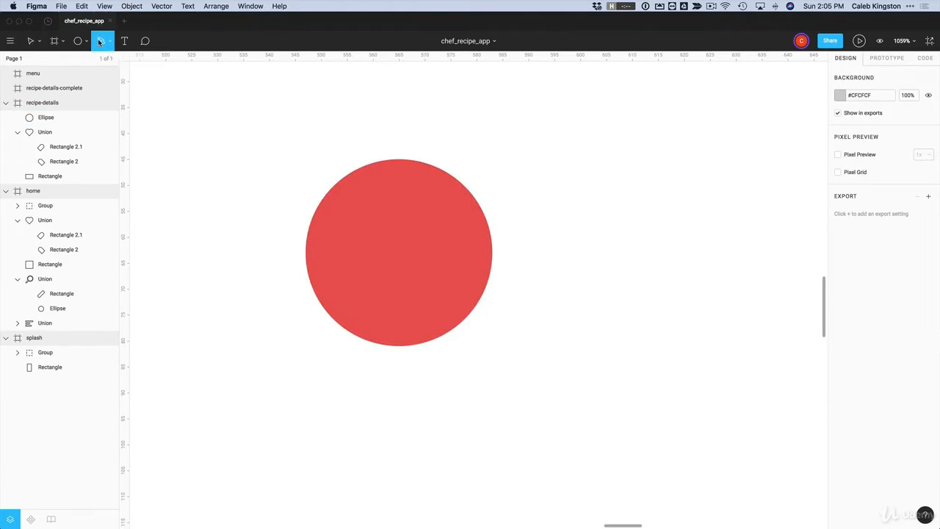
click(554, 214)
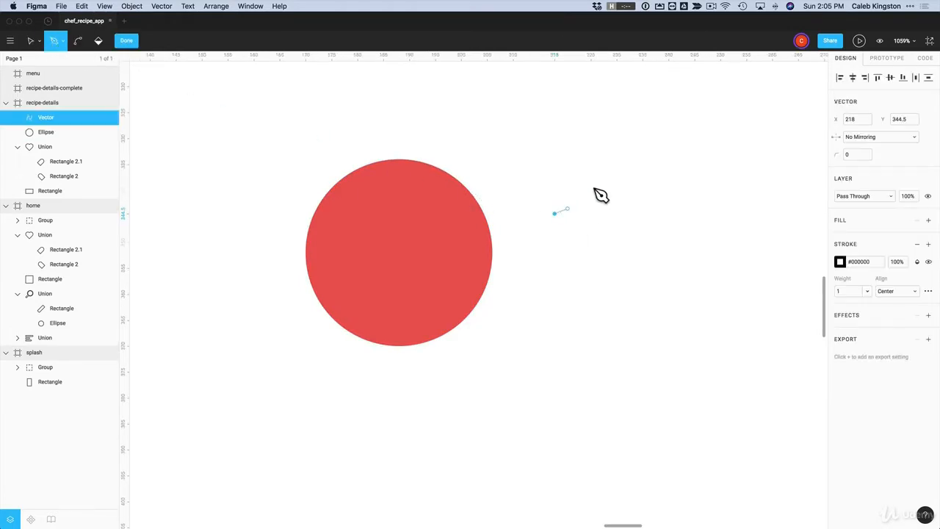
click(614, 159)
click(696, 233)
click(619, 290)
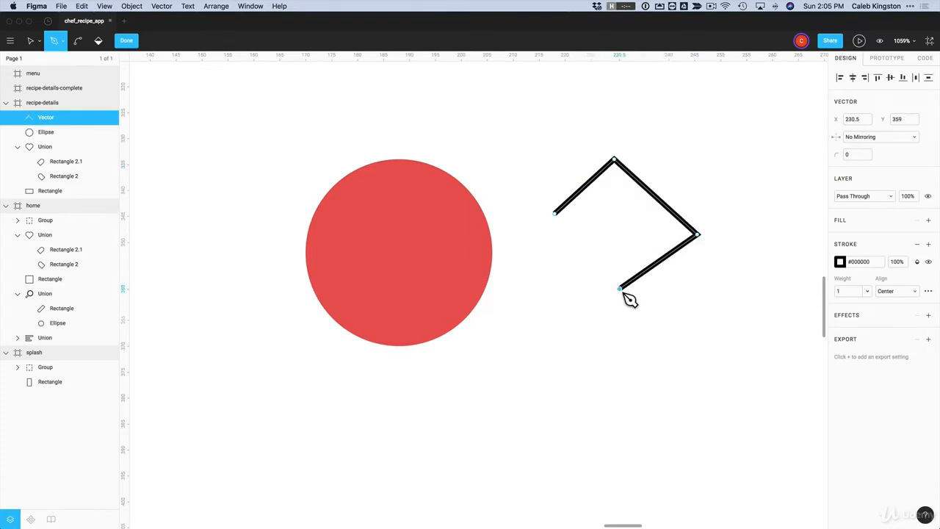
click(624, 236)
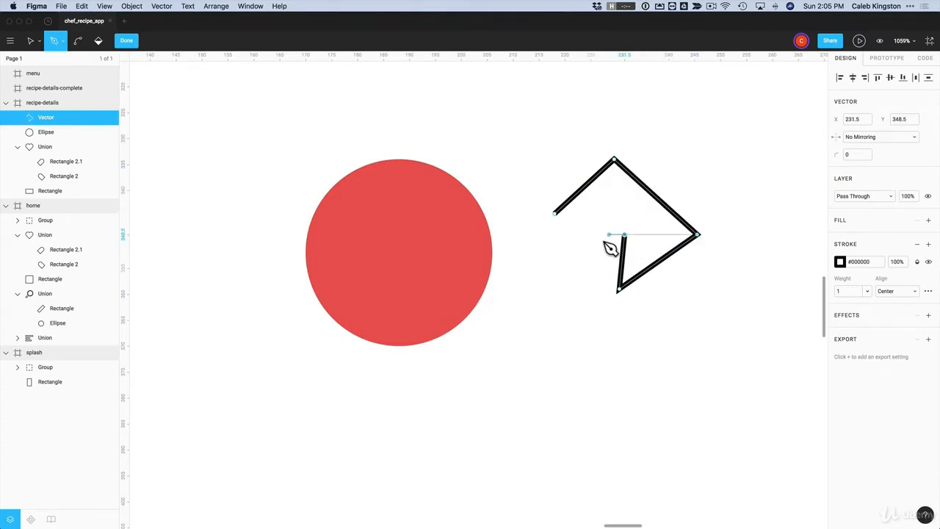
click(556, 216)
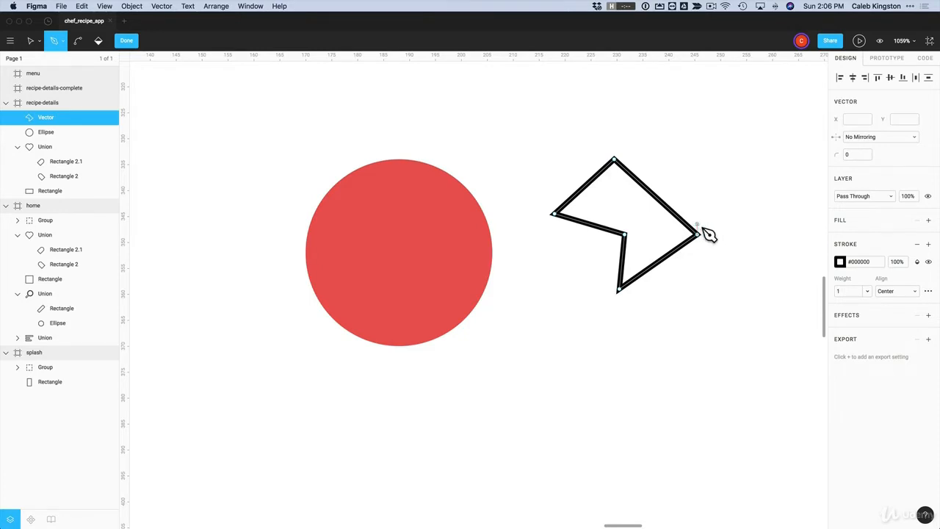
key(Escape)
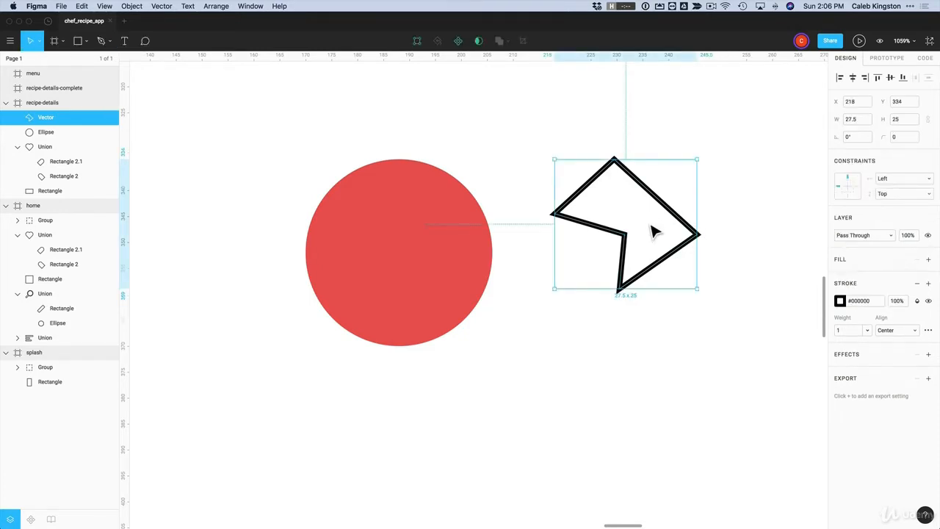
key(Delete)
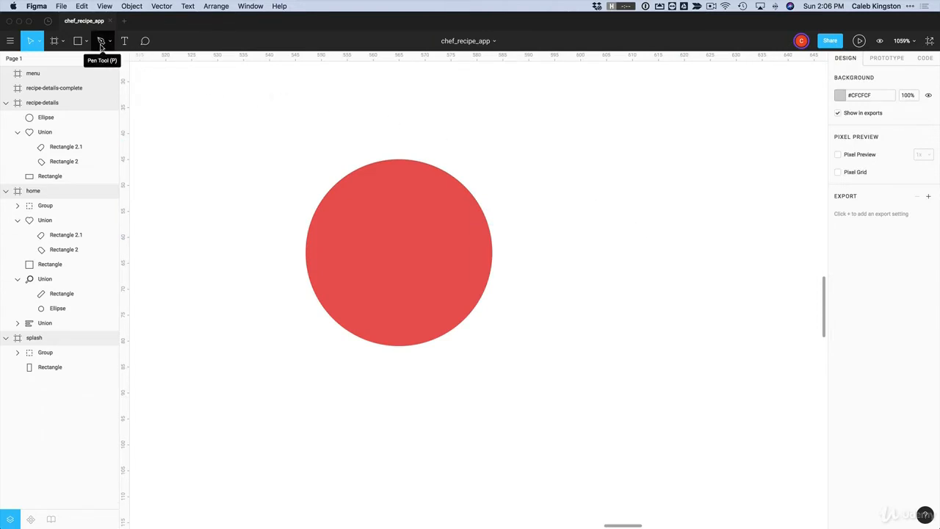
Draw a second practice path with a curved segment, then select and delete it
click(101, 41)
click(609, 296)
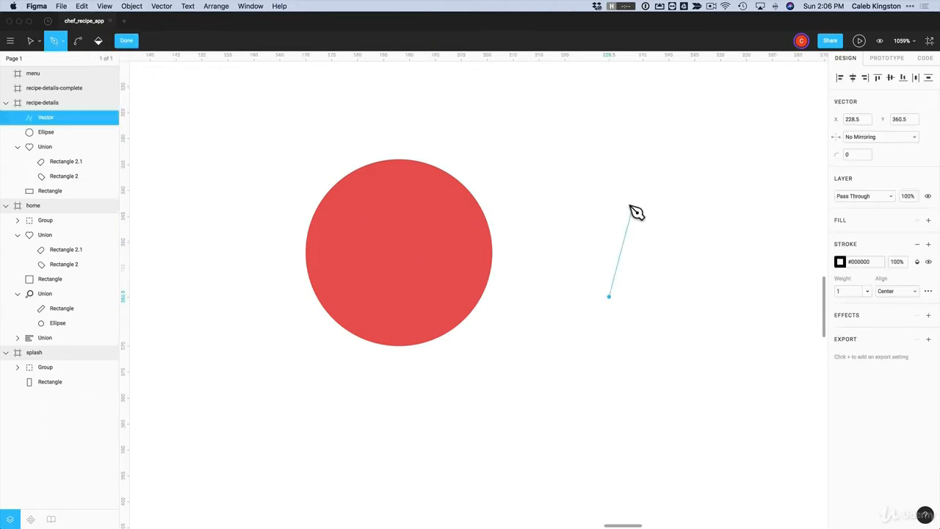
click(588, 189)
click(676, 181)
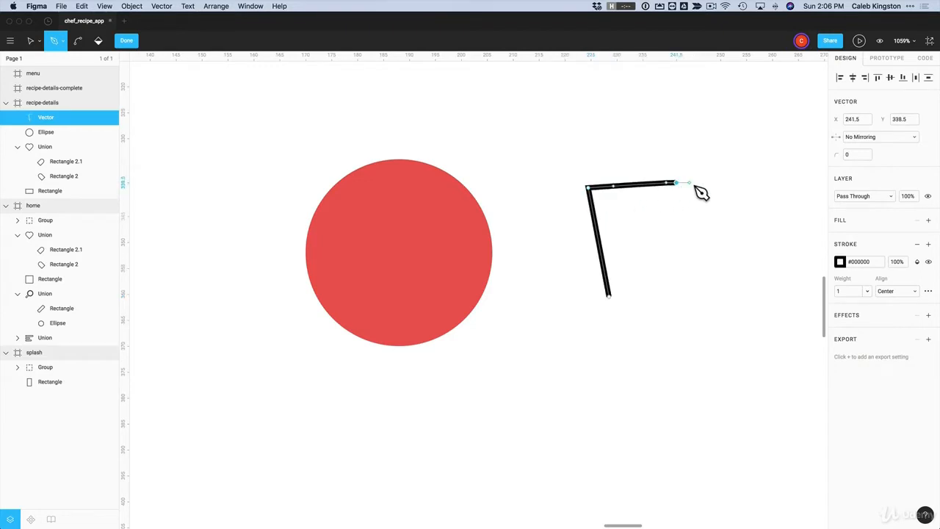
drag(698, 189, 697, 138)
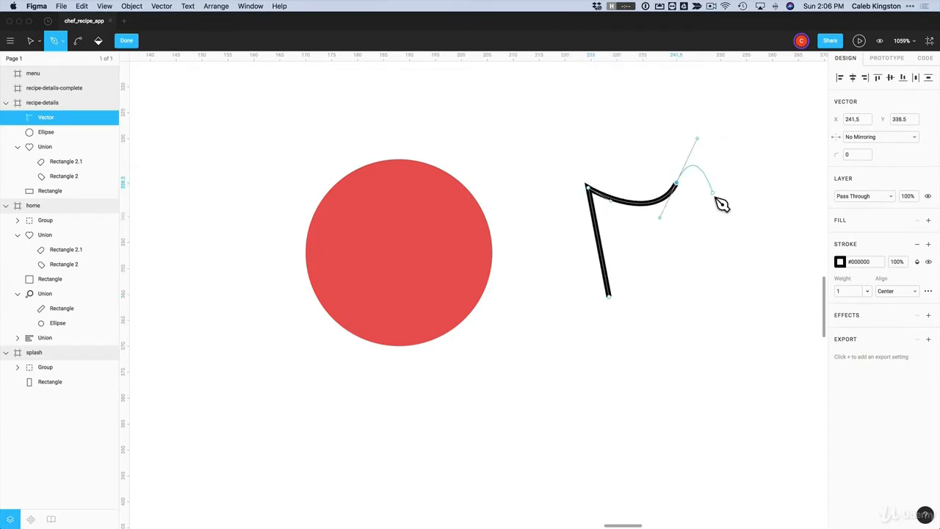
key(Escape)
key(Escape)
click(672, 197)
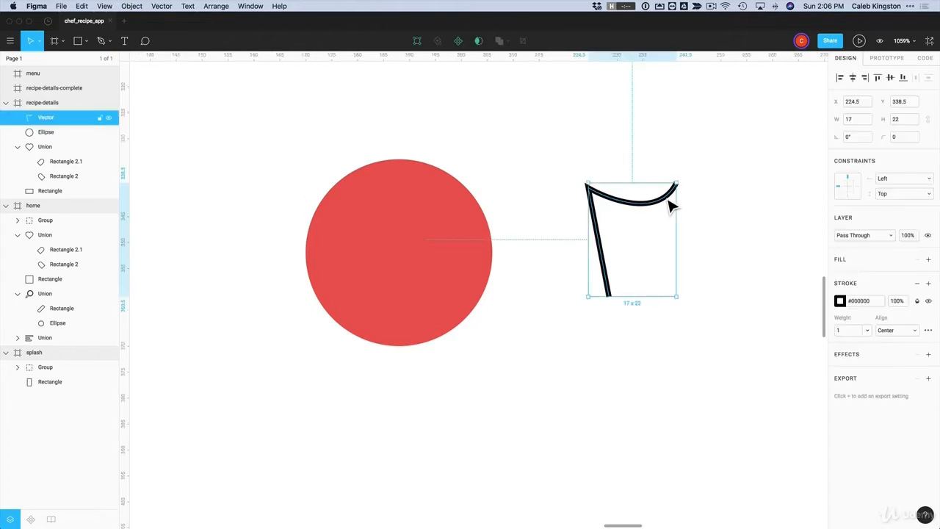
key(Delete)
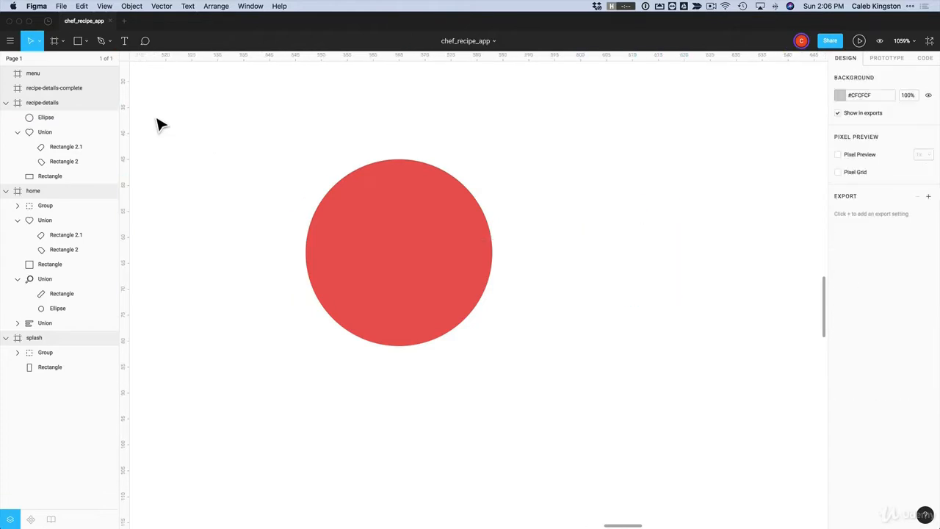
Draw the bag's trapezoid body with four pen corner points, nudging the top-left corner
click(101, 41)
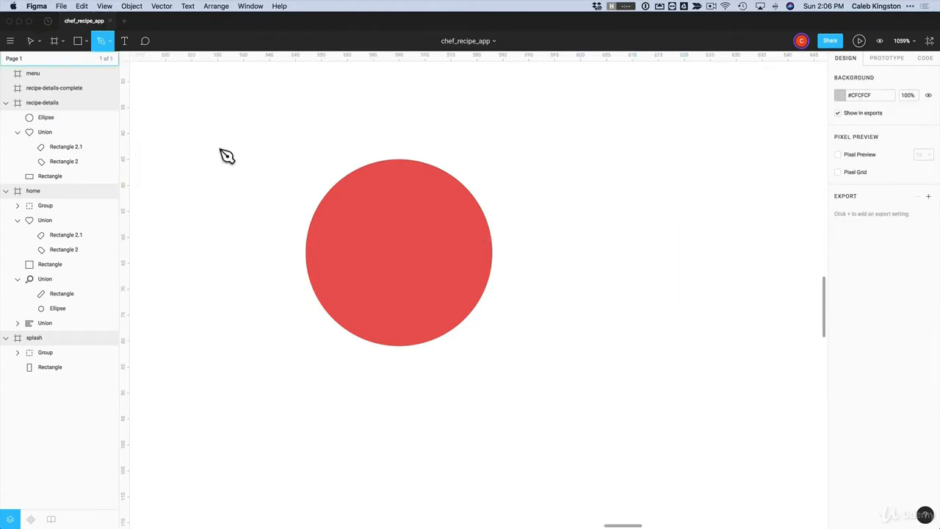
click(588, 315)
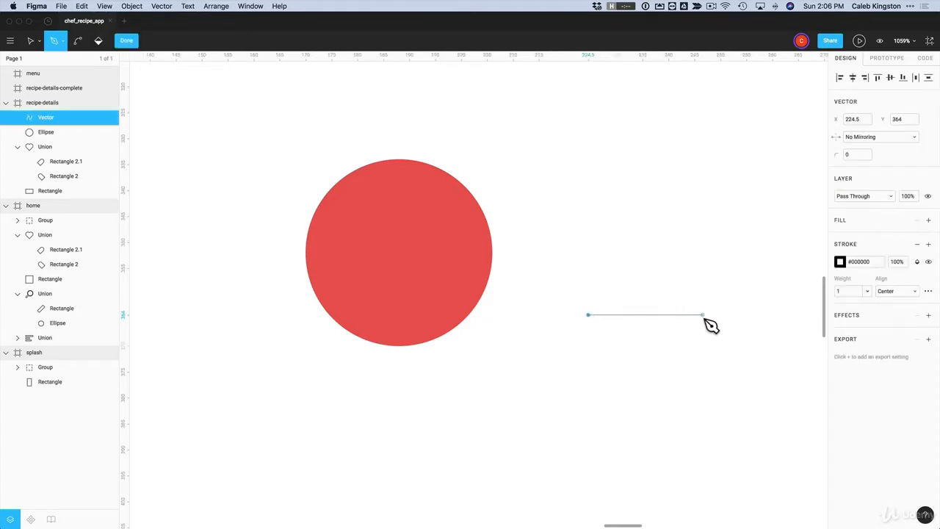
click(703, 315)
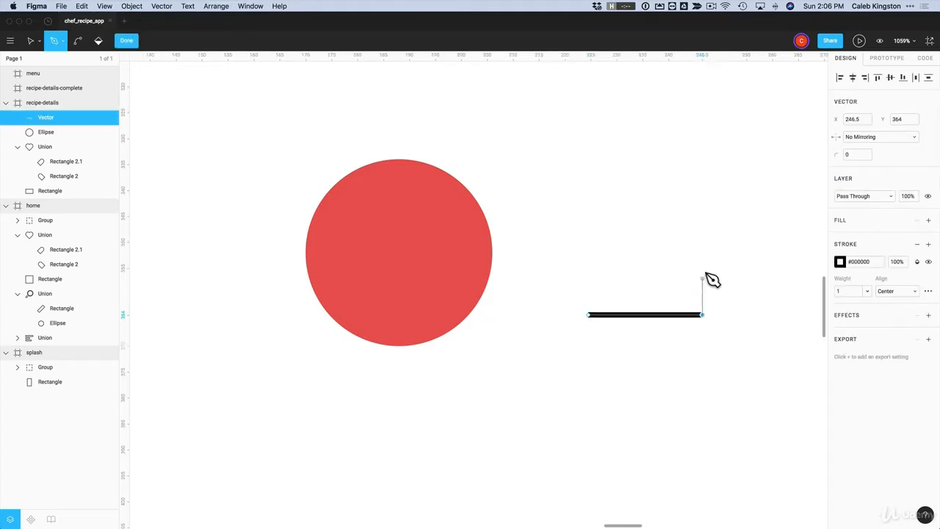
click(695, 227)
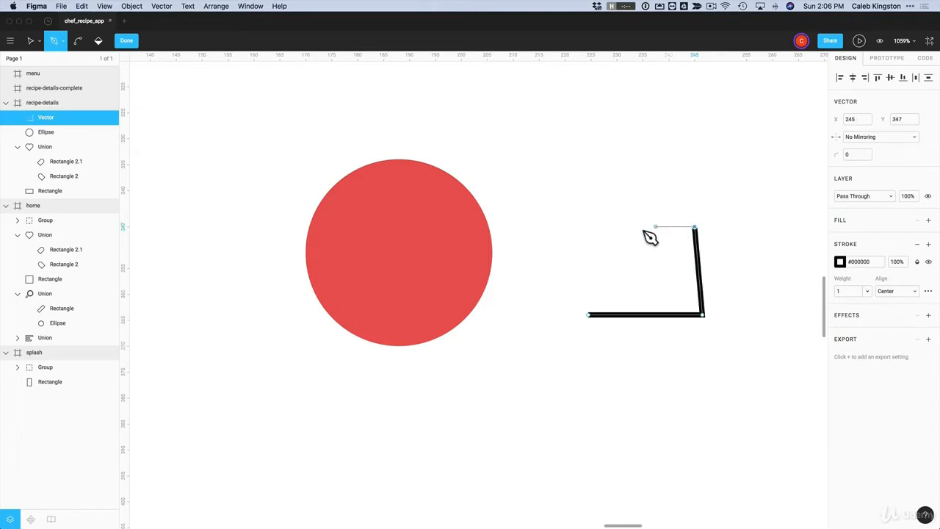
click(602, 228)
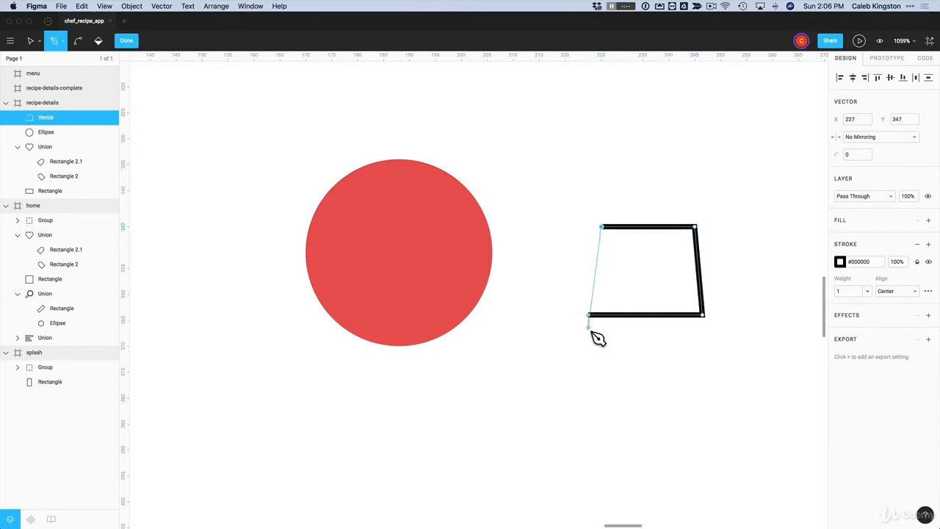
click(603, 228)
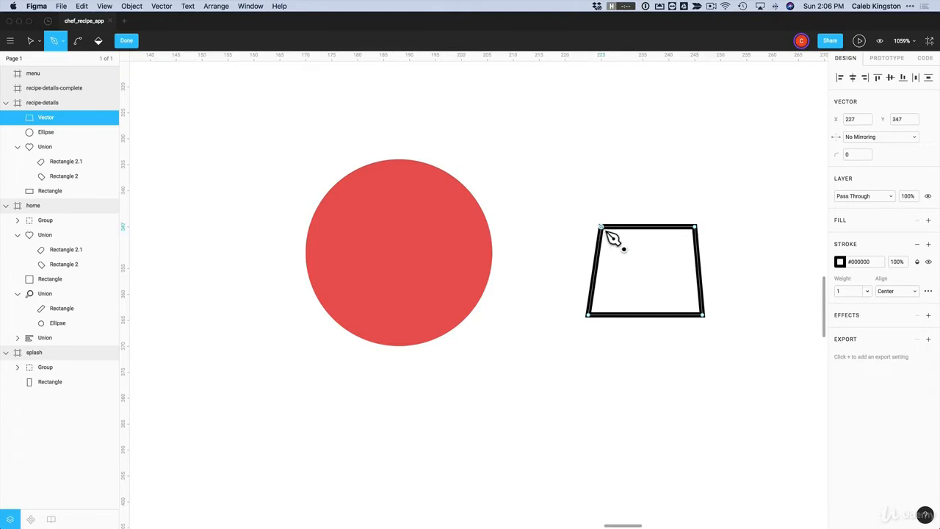
key(Left)
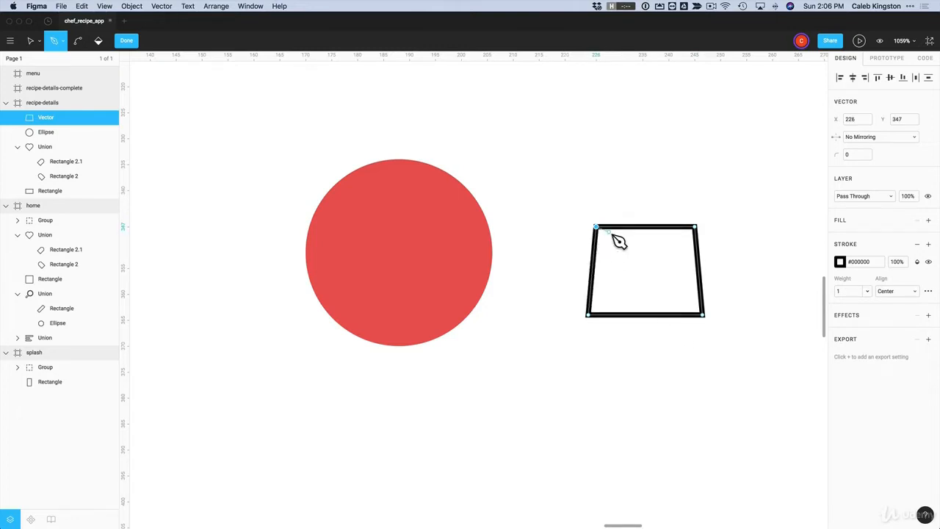
scroll(622, 238, up, 5)
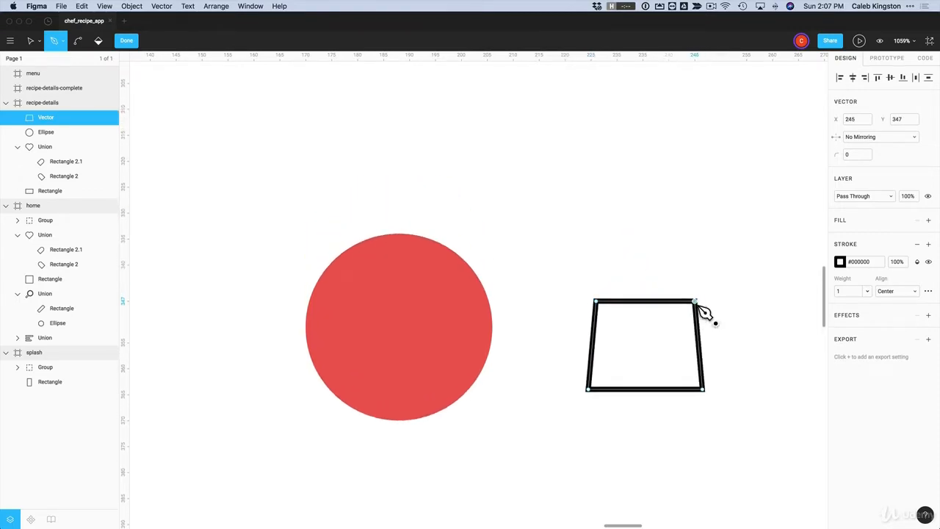
scroll(772, 348, right, 5)
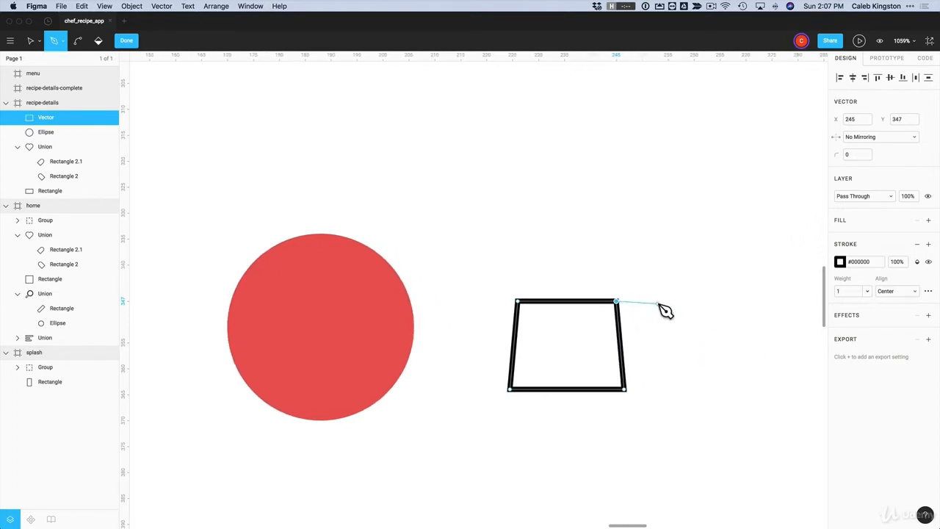
key(Escape)
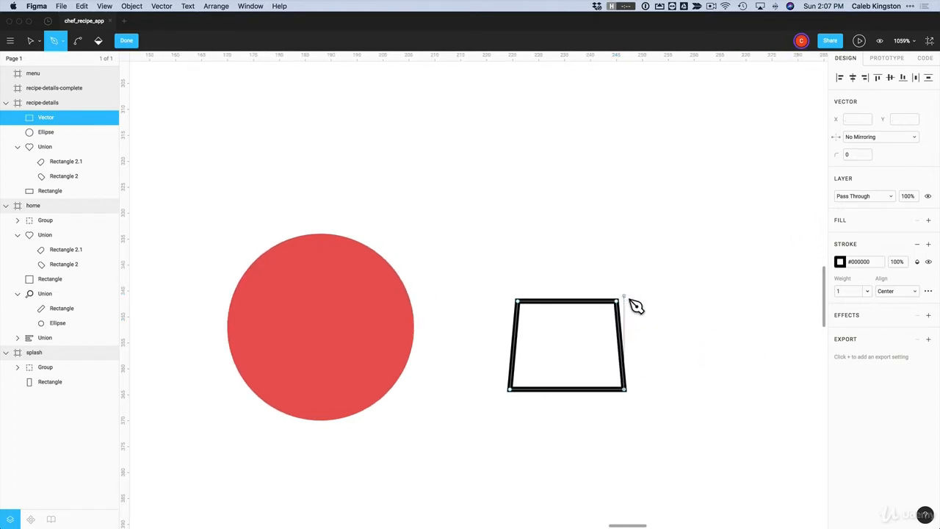
Add a curved handle arcing over the bag's top edge
click(545, 301)
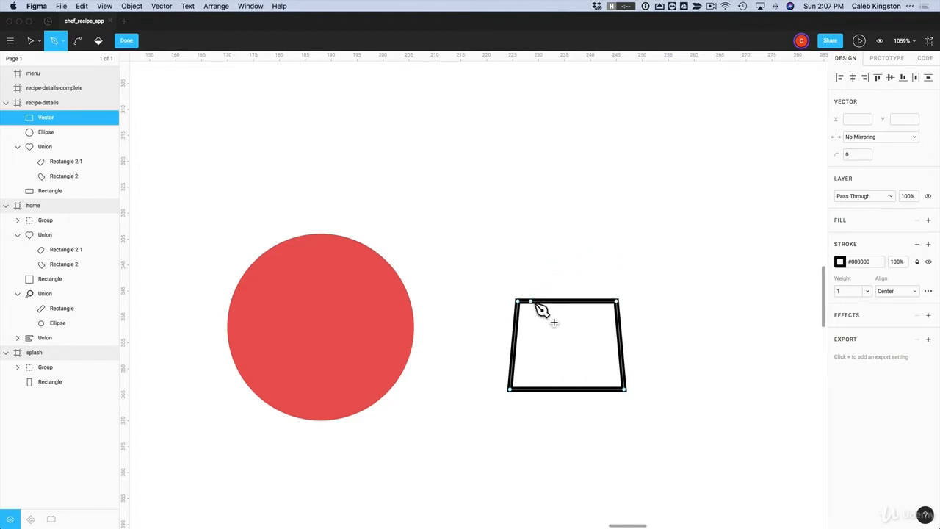
click(536, 303)
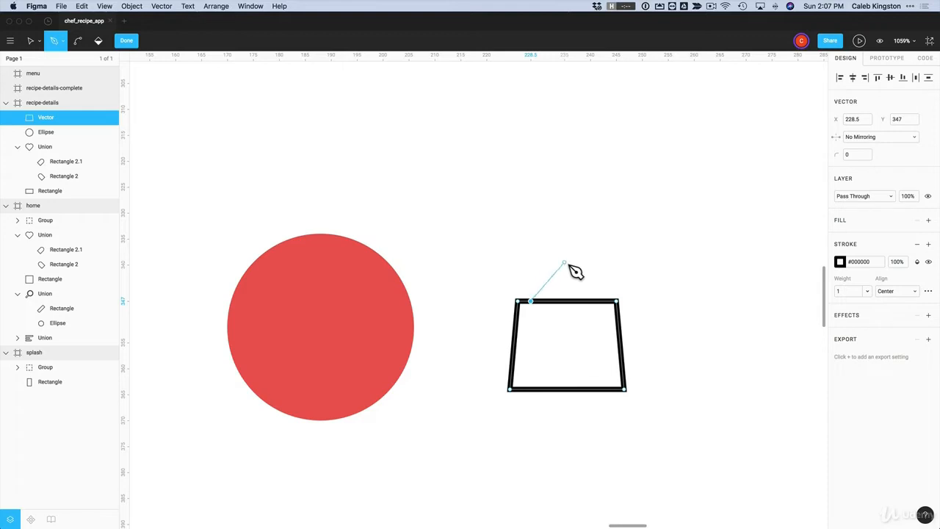
drag(564, 262, 606, 262)
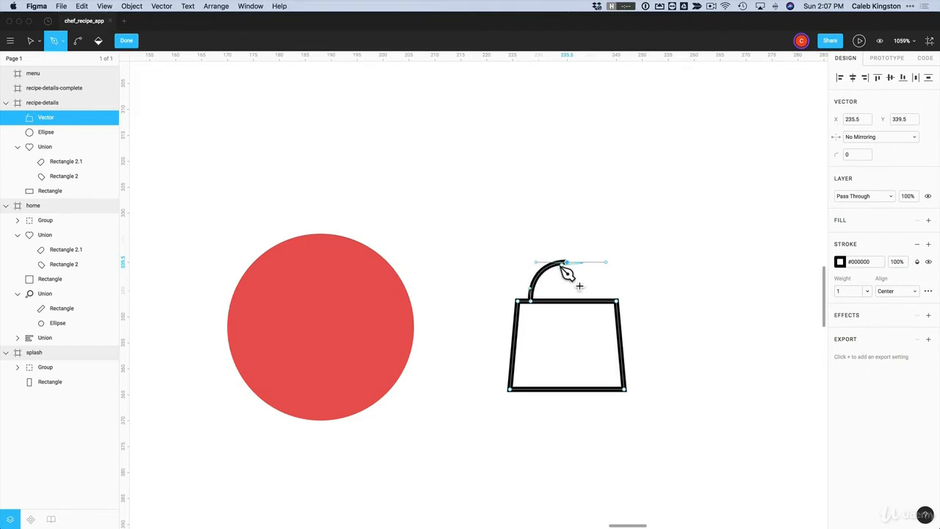
click(602, 302)
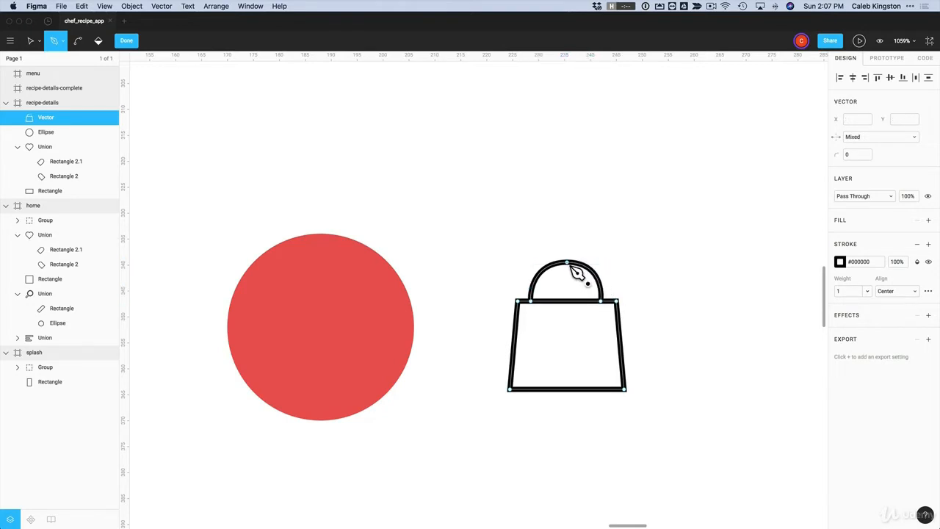
Reshape the bag handle's arc and end points into a rounded handle
click(30, 41)
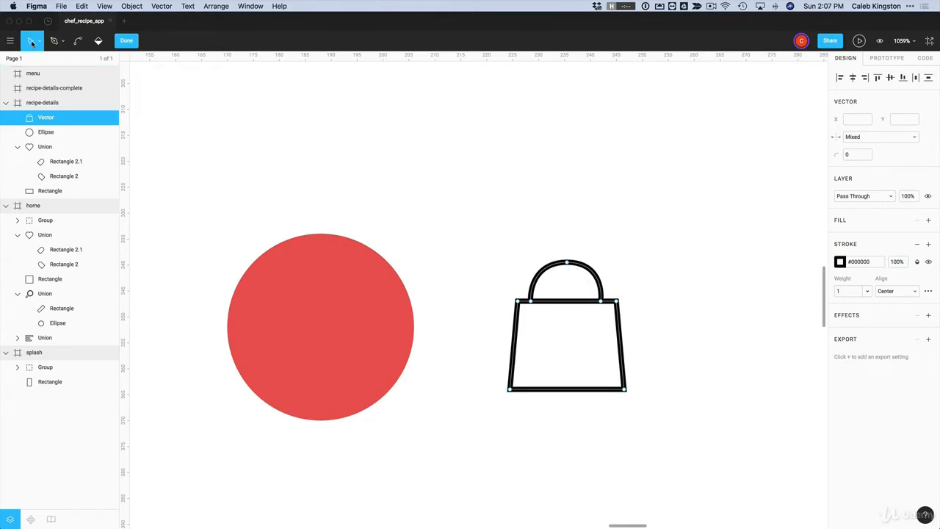
click(567, 263)
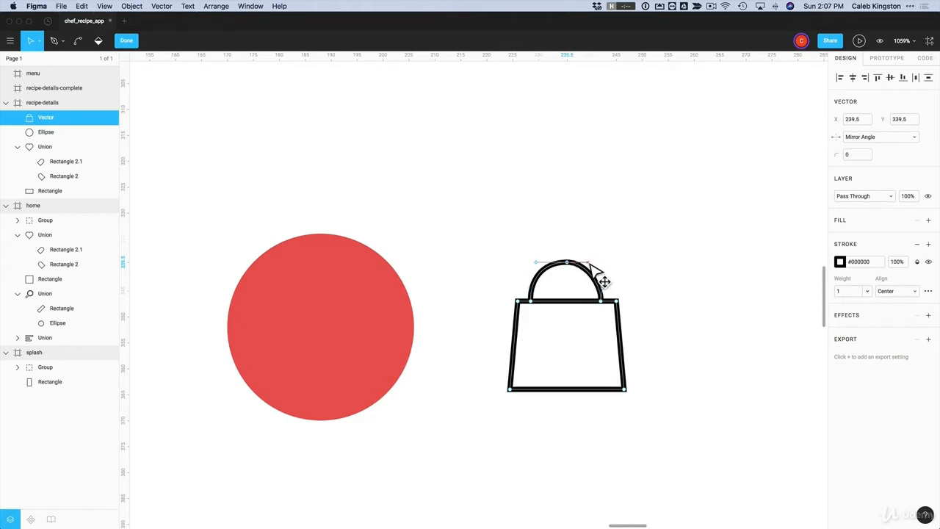
drag(594, 268, 571, 273)
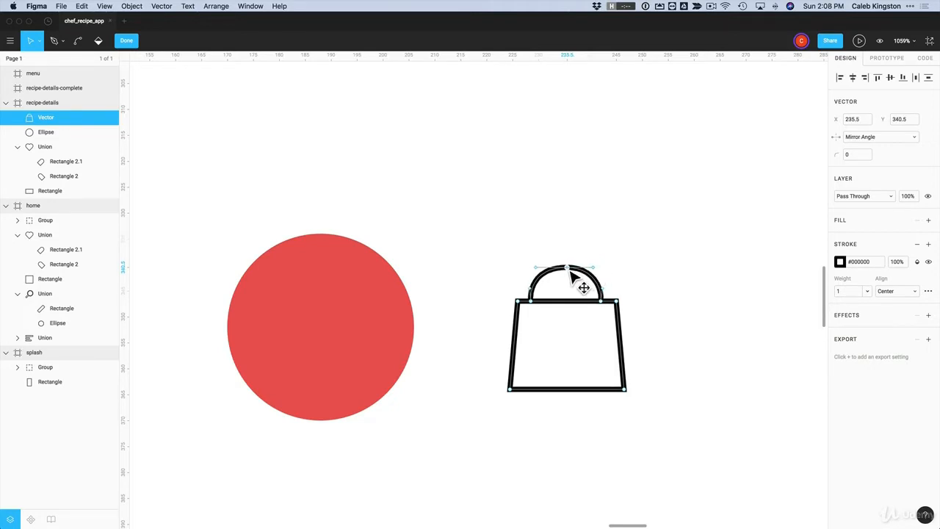
click(602, 301)
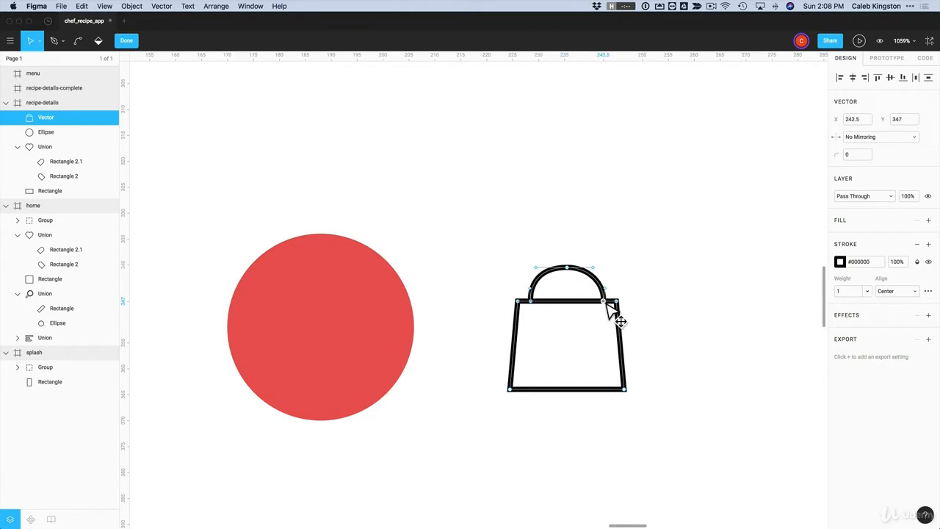
drag(612, 296, 553, 307)
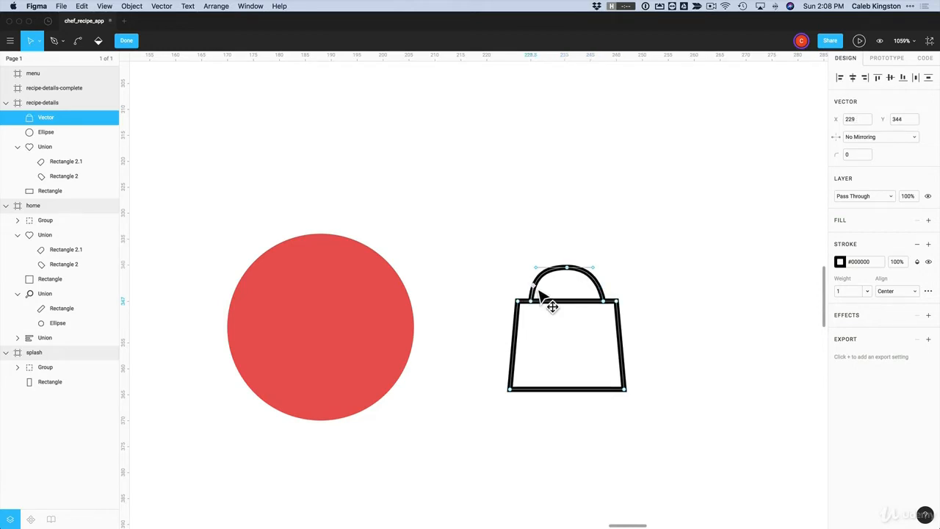
click(567, 268)
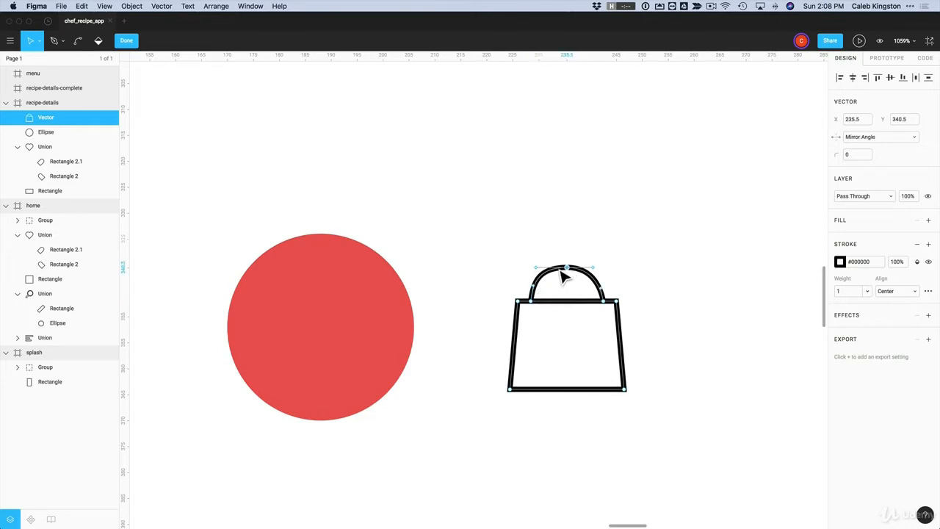
drag(536, 267, 545, 270)
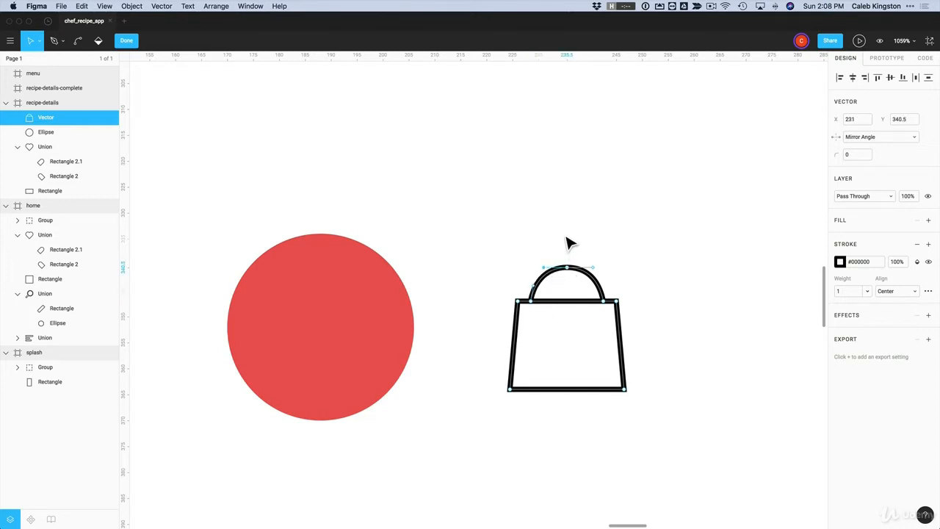
drag(570, 270, 574, 271)
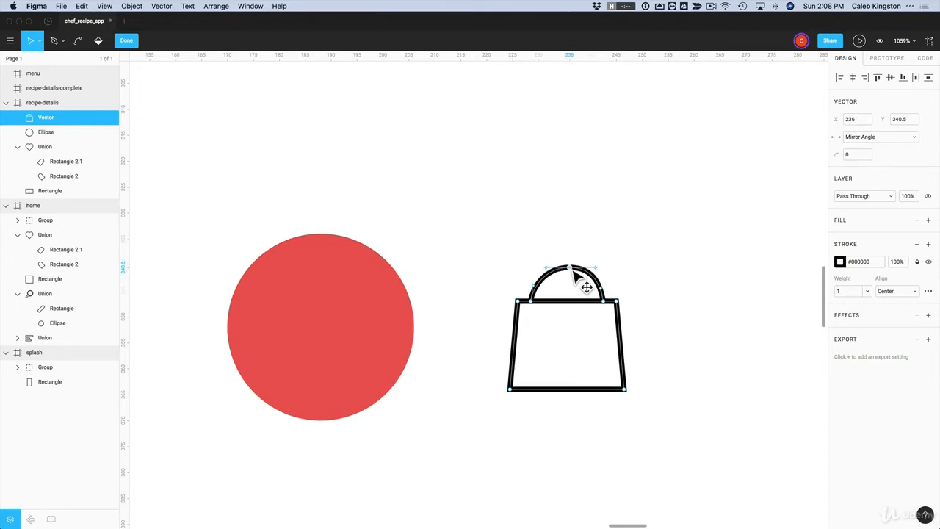
scroll(573, 273, up, 1)
key(Escape)
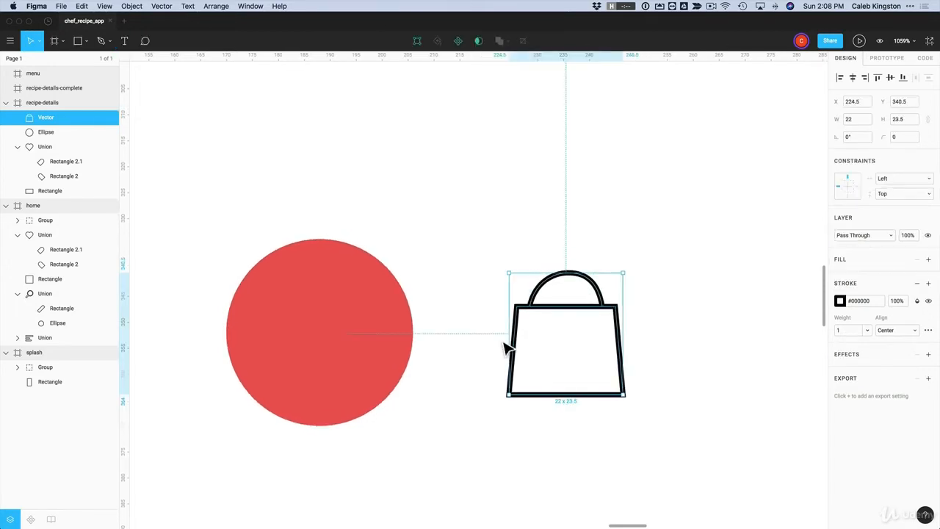
Try adding a fill to the bag, undo the grey fill, and re-enter point editing
double_click(619, 344)
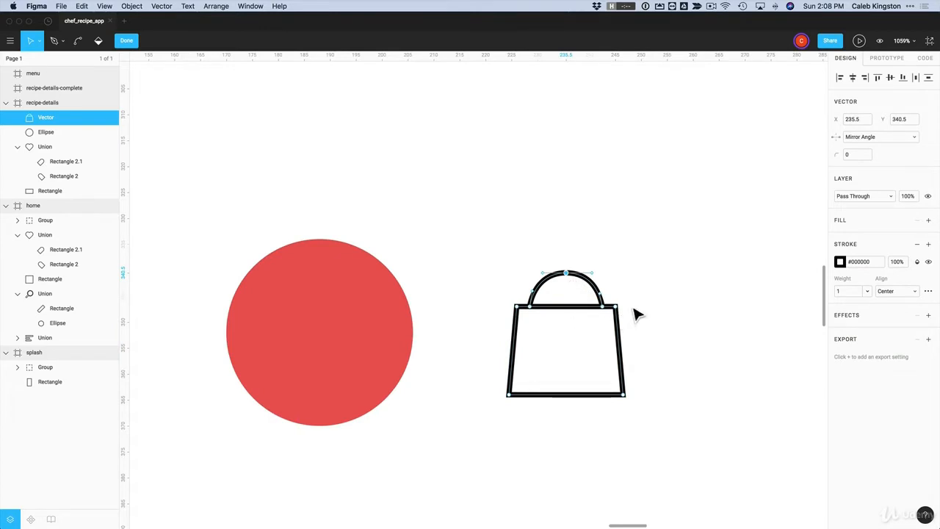
key(Escape)
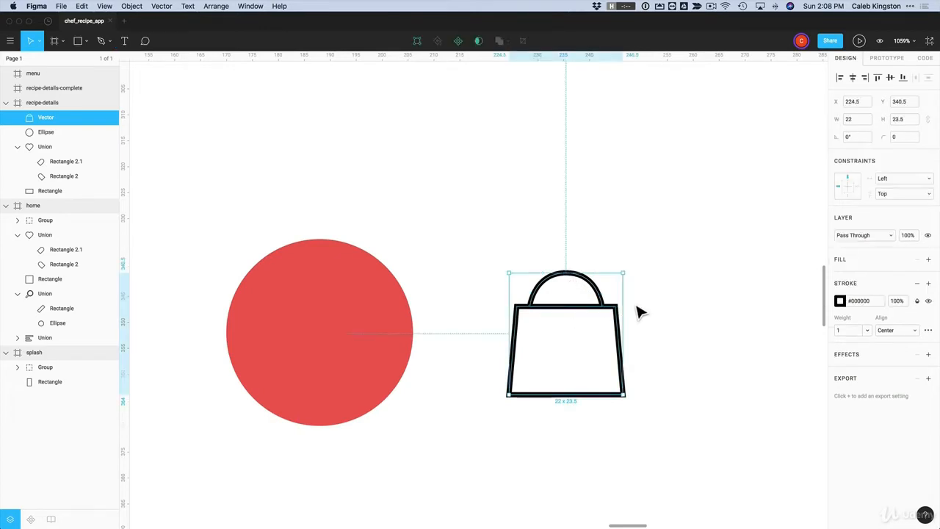
click(929, 261)
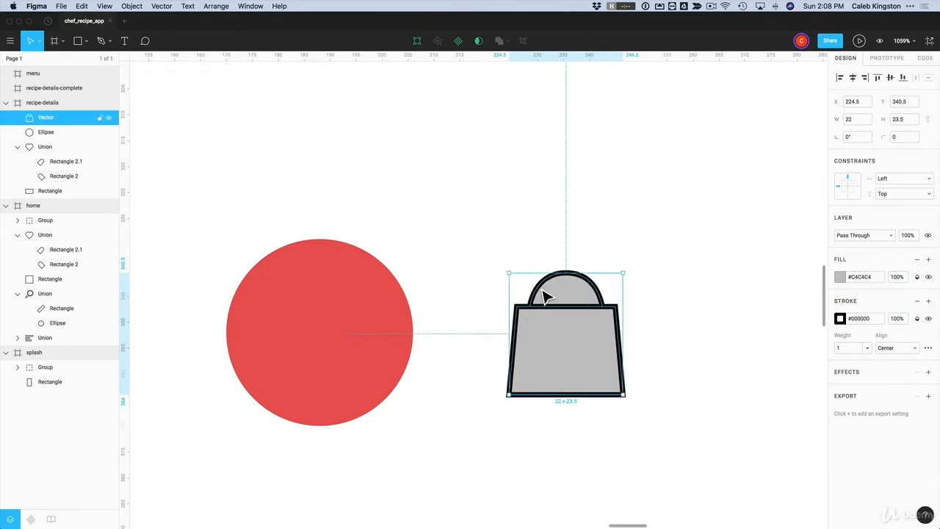
key(cmd+z)
click(630, 297)
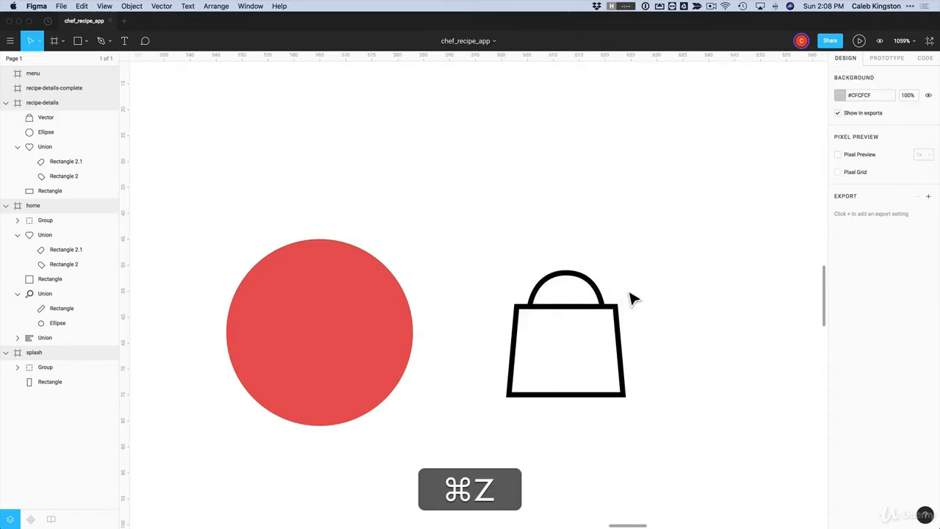
click(581, 315)
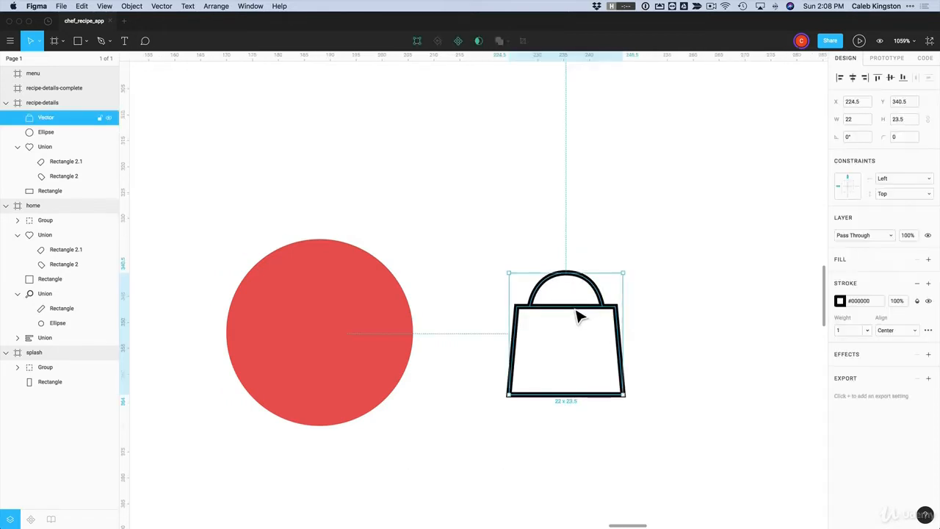
double_click(580, 316)
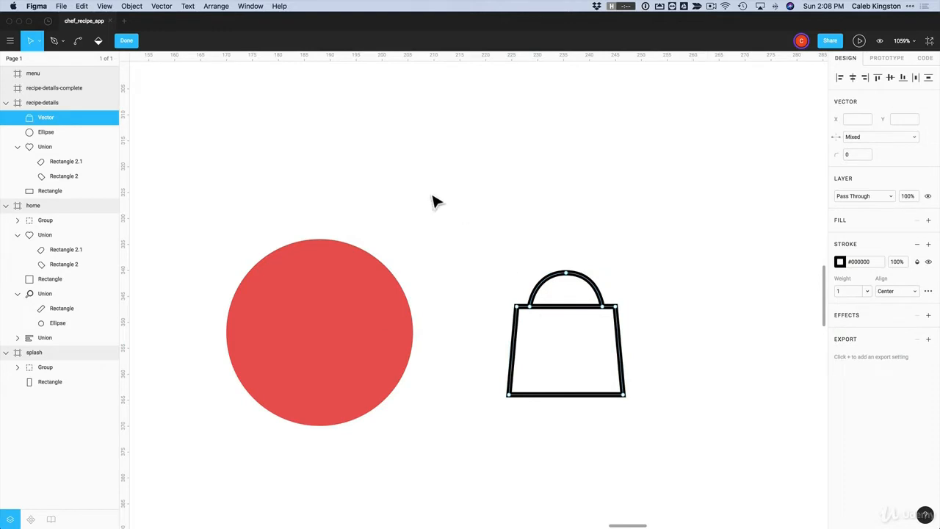
Paint-bucket fill the bag's body solid black #000000 and finish editing
click(99, 42)
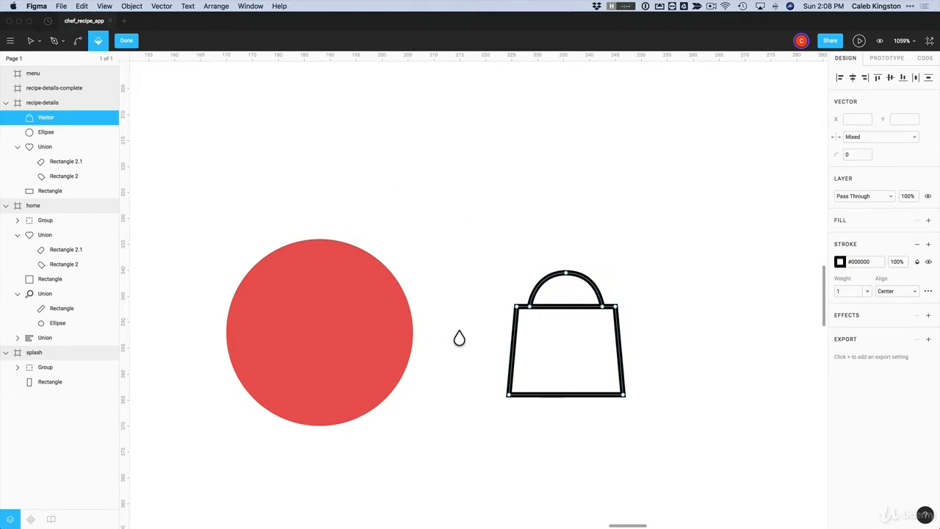
click(577, 360)
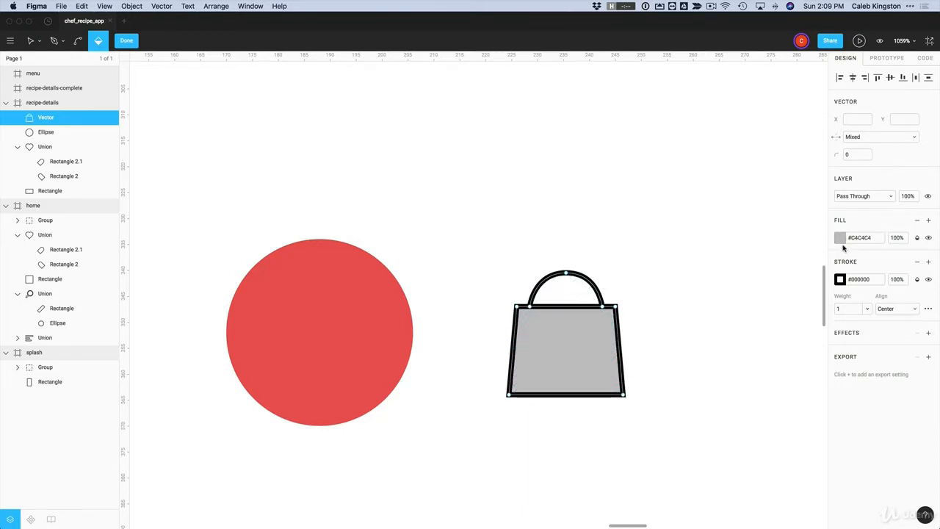
click(841, 239)
drag(775, 301, 697, 390)
click(676, 327)
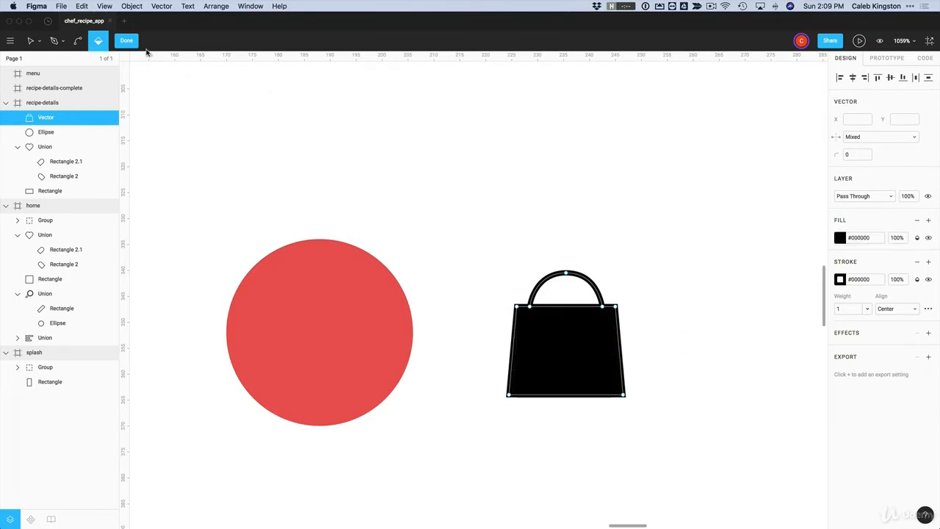
click(126, 41)
click(448, 203)
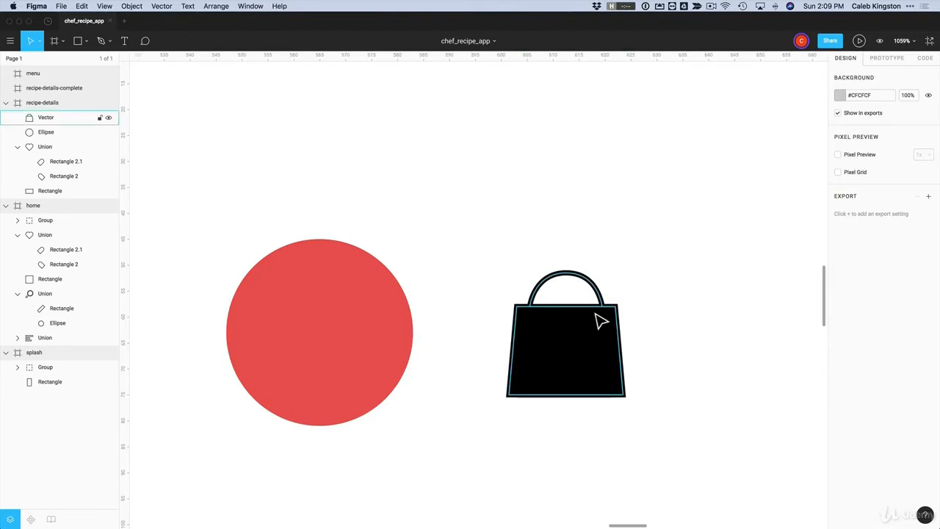
Move the bag onto the red circle, scale it proportionally to width 16, and centre it
drag(596, 372, 349, 354)
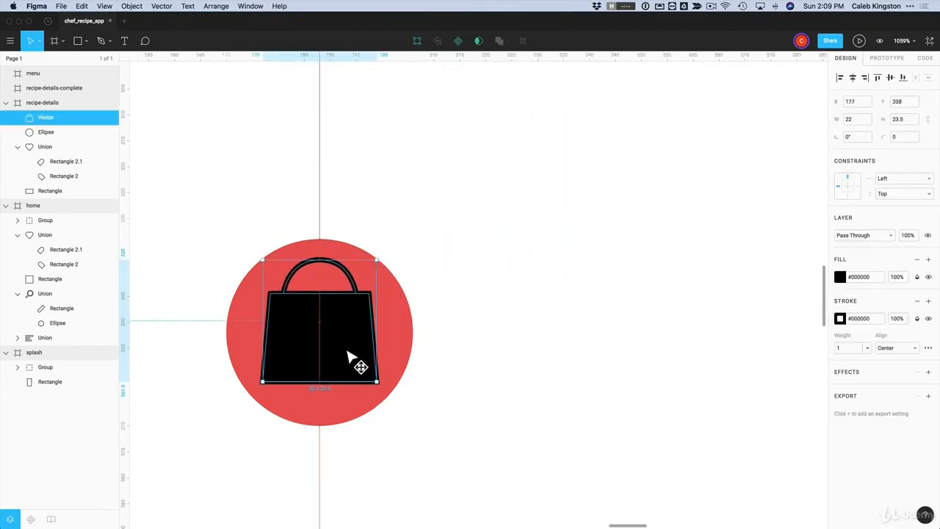
click(929, 120)
text(16)
key(Return)
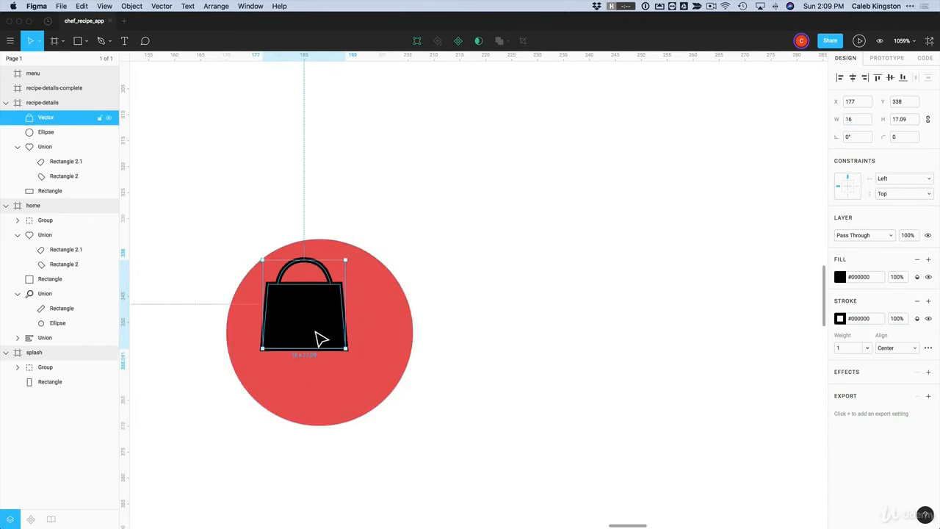
drag(321, 334, 332, 360)
Change the bag's fill and stroke colours to white #FFFFFF
click(840, 278)
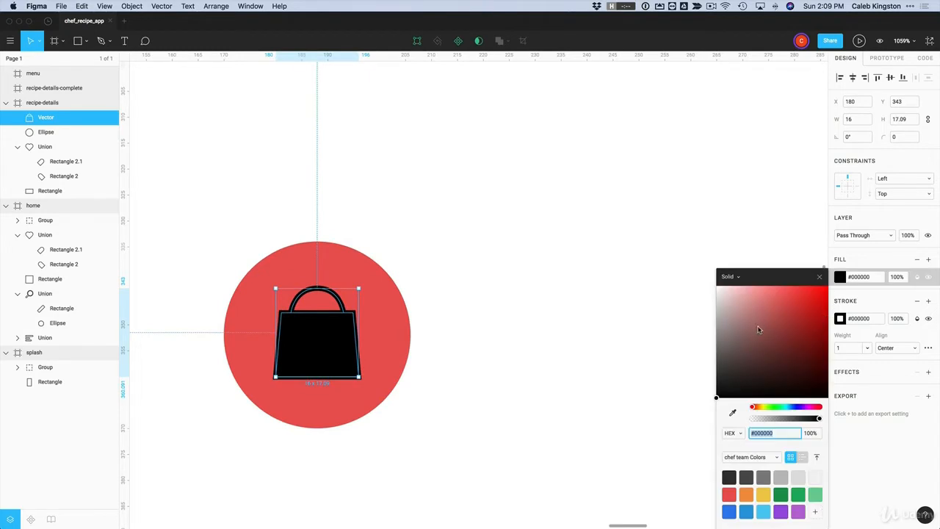
drag(760, 330, 693, 257)
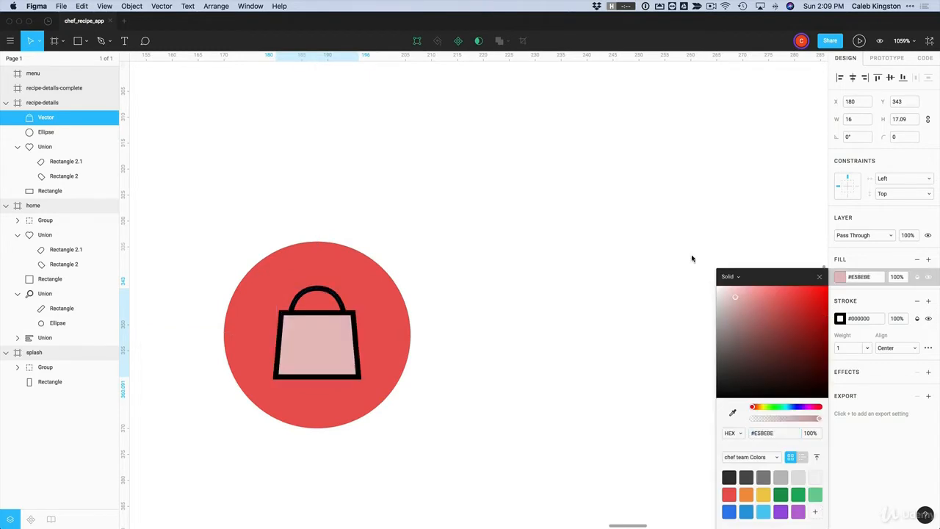
click(840, 320)
drag(719, 286, 625, 231)
click(335, 356)
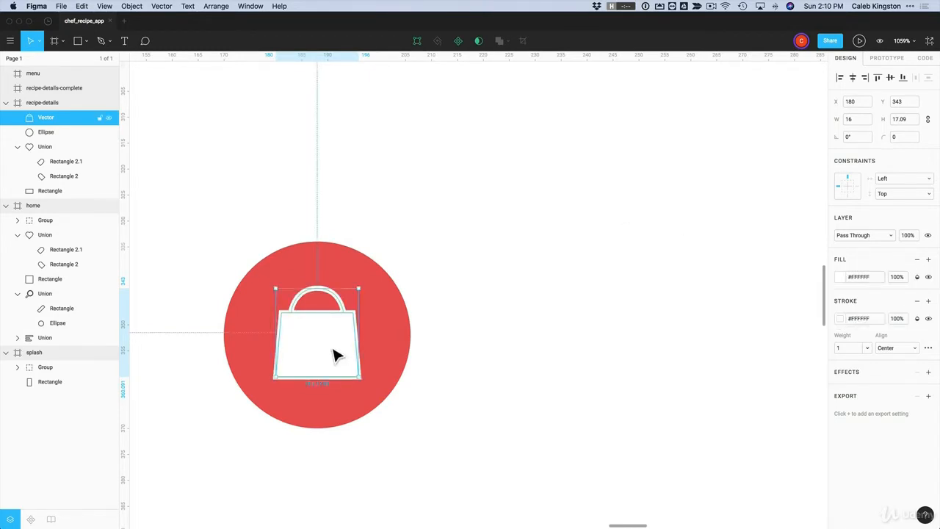
double_click(335, 355)
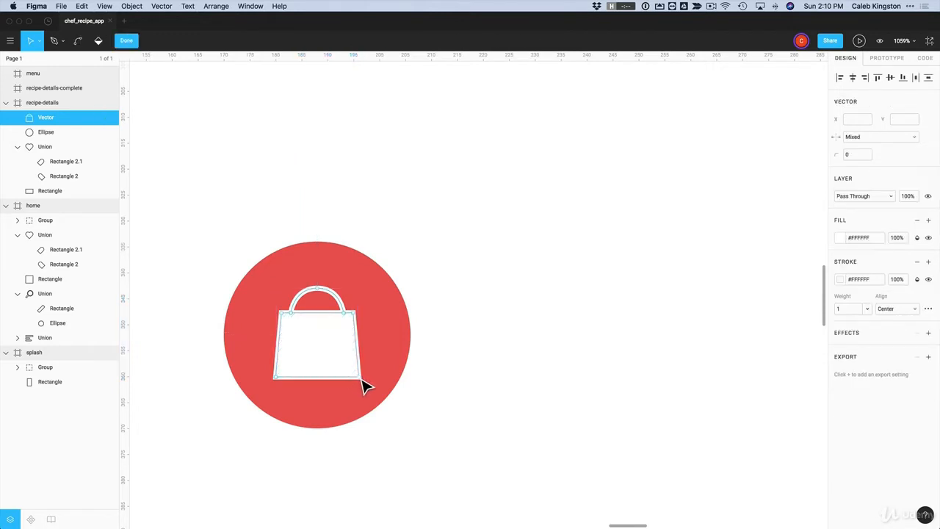
Give the bag body's four corner points a corner radius of 1
click(360, 379)
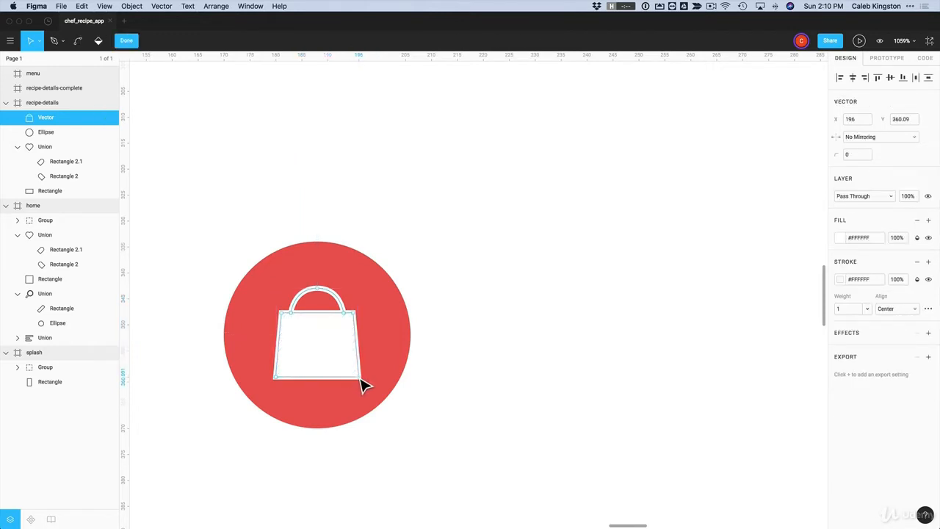
shift+click(276, 378)
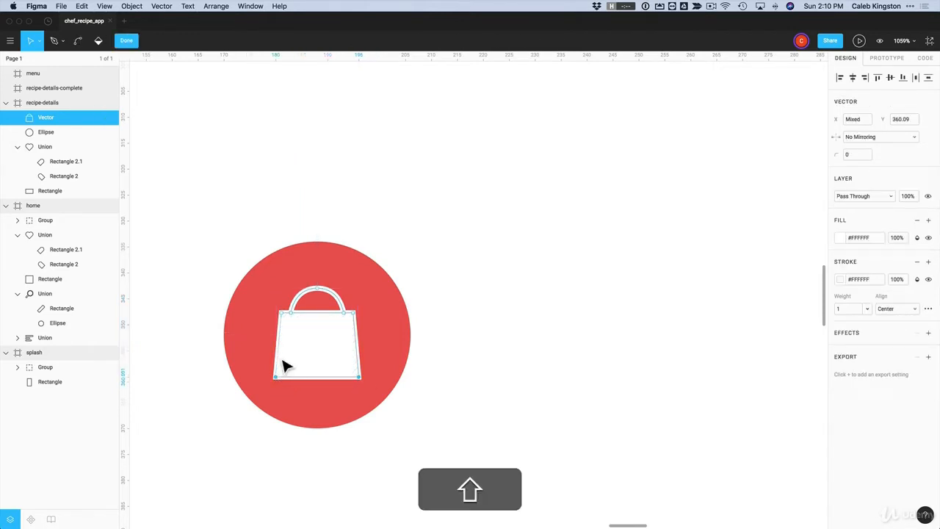
shift+click(291, 312)
shift+click(355, 314)
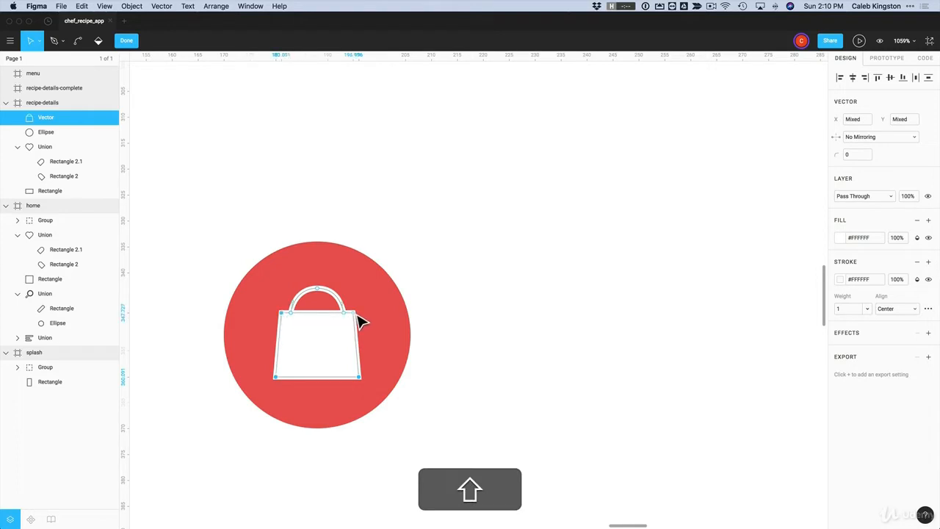
click(856, 157)
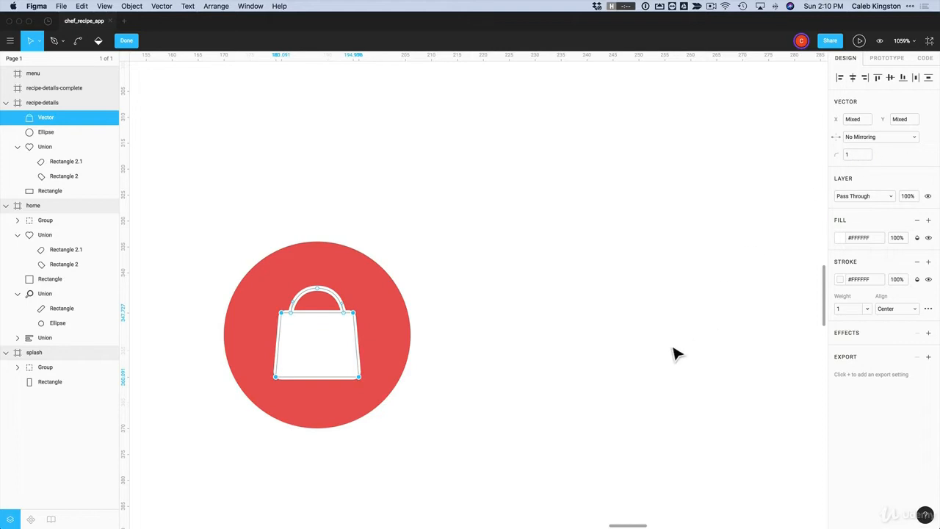
key(Escape)
key(Escape)
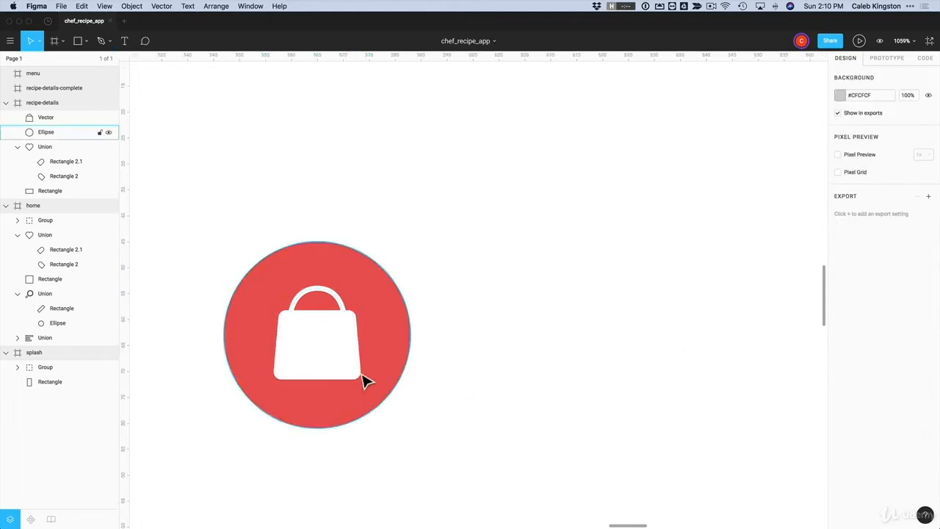
key(alt)
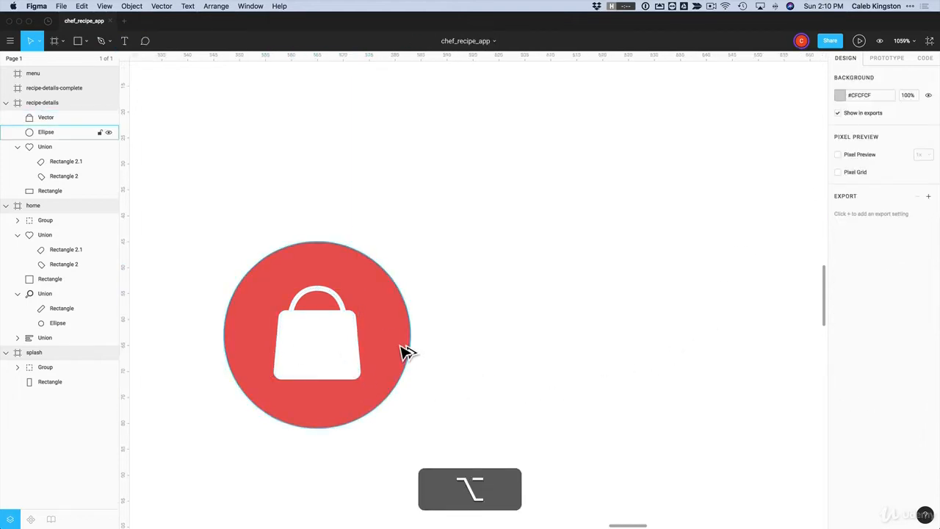
Copy the 36 × 36 red circle to the right, level with the bag button
drag(408, 353, 699, 353)
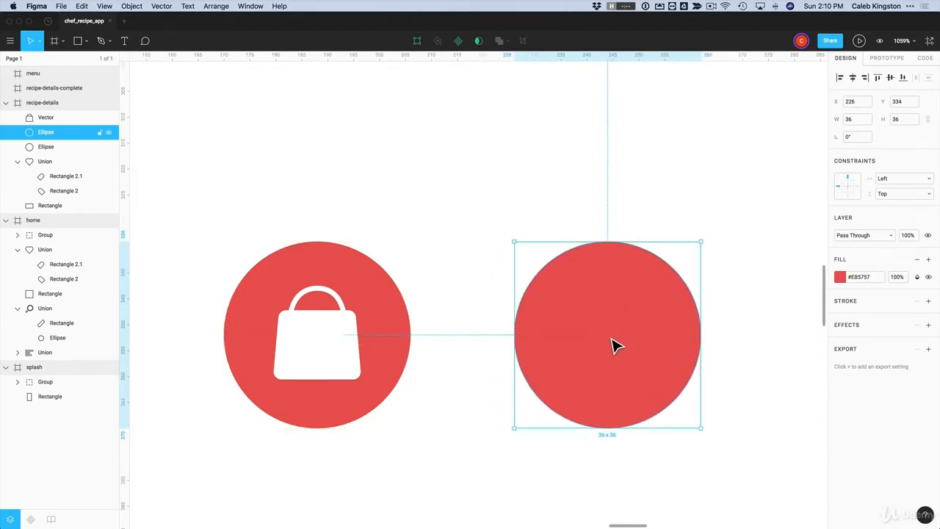
click(555, 189)
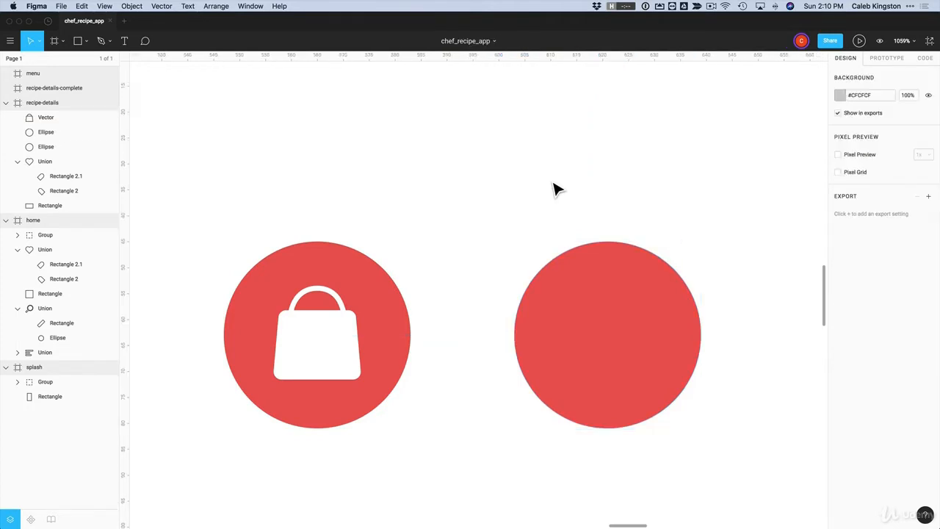
click(102, 43)
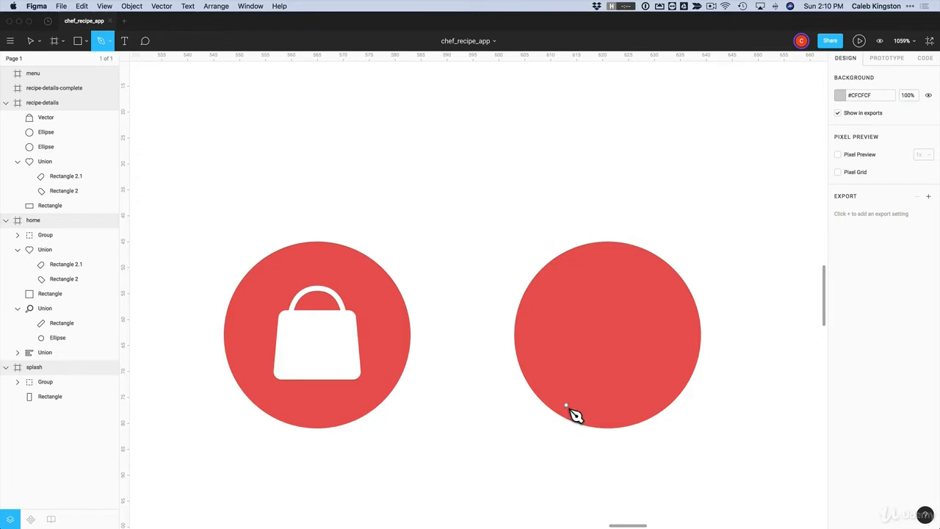
scroll(583, 390, up, 2)
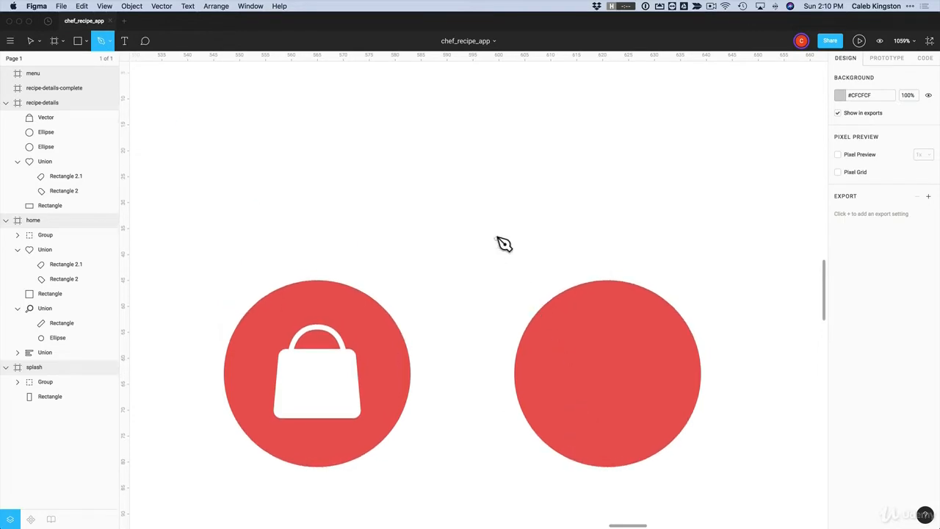
scroll(495, 236, up, 1)
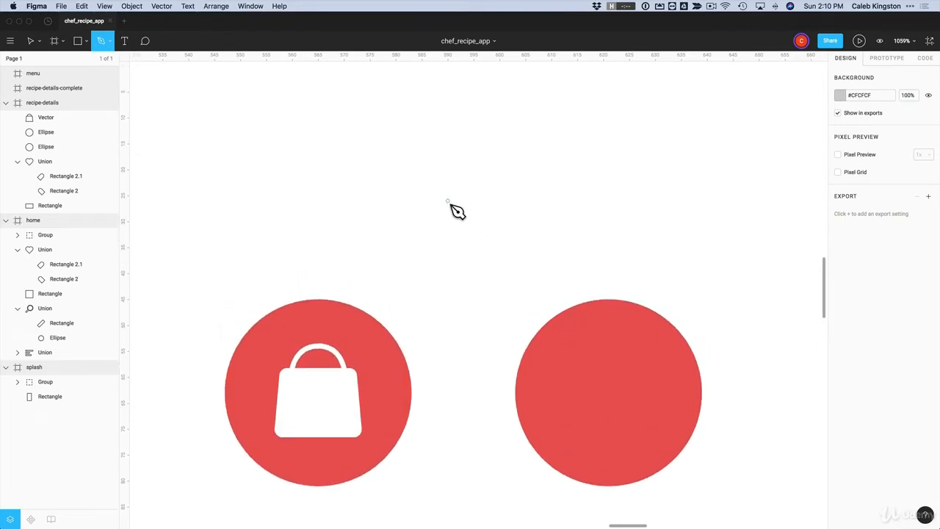
Draw the chef hat's straight-sided rectangular base above the two circles
click(422, 168)
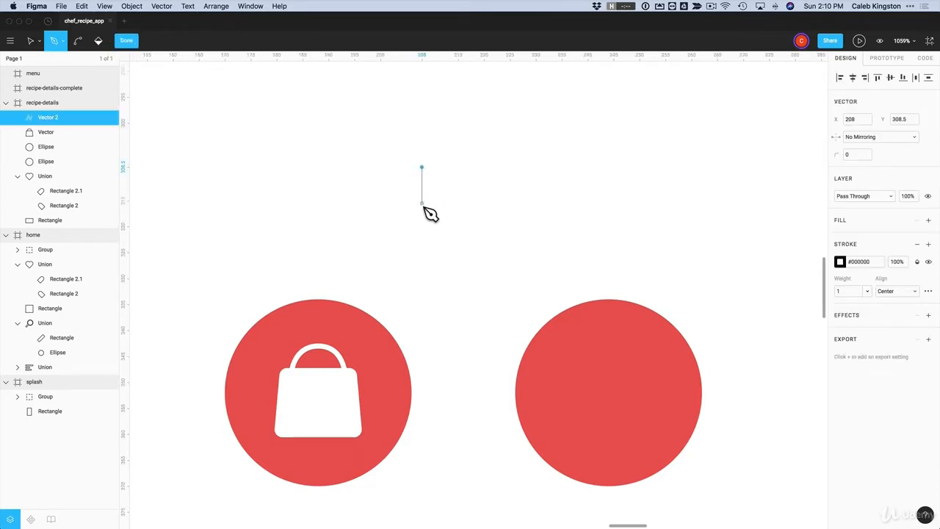
click(422, 203)
click(540, 204)
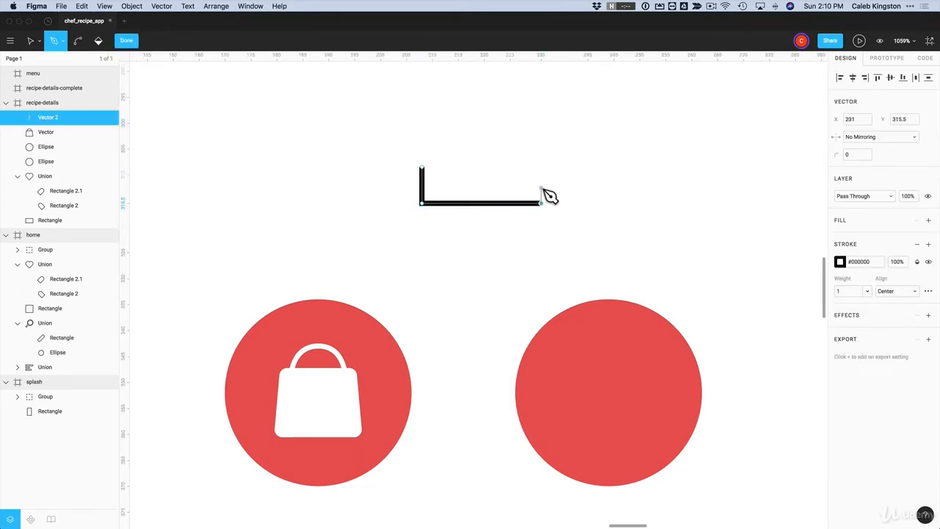
click(540, 168)
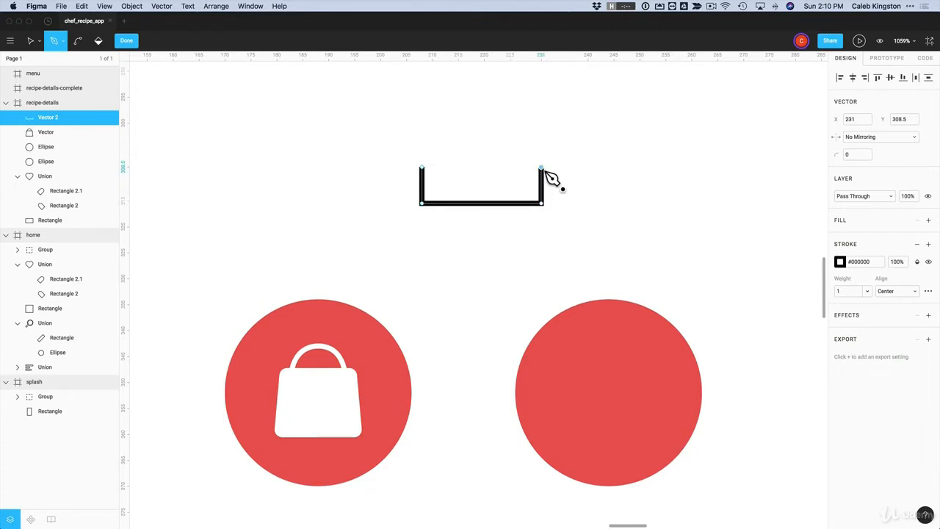
Curve a puffy right lobe, rounded dome and left lobe over the base
scroll(551, 178, up, 2)
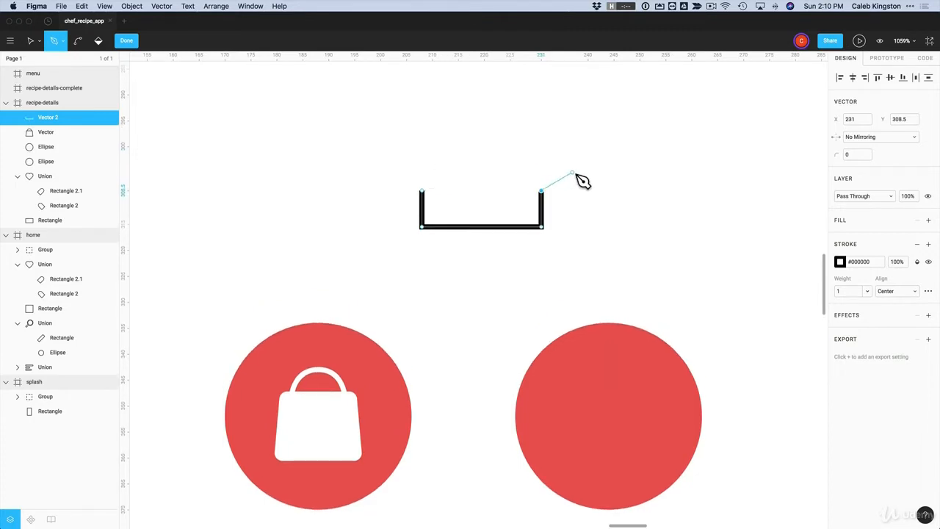
drag(572, 168, 537, 137)
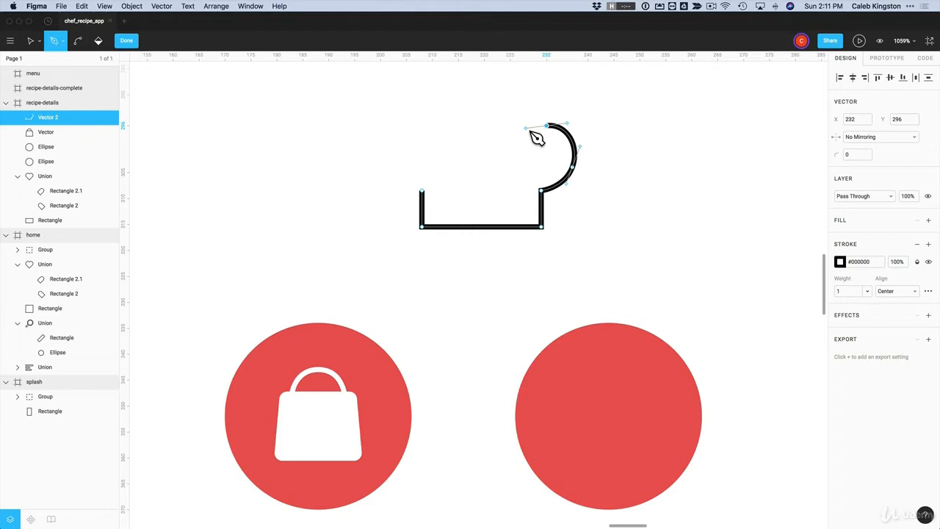
drag(537, 138, 537, 138)
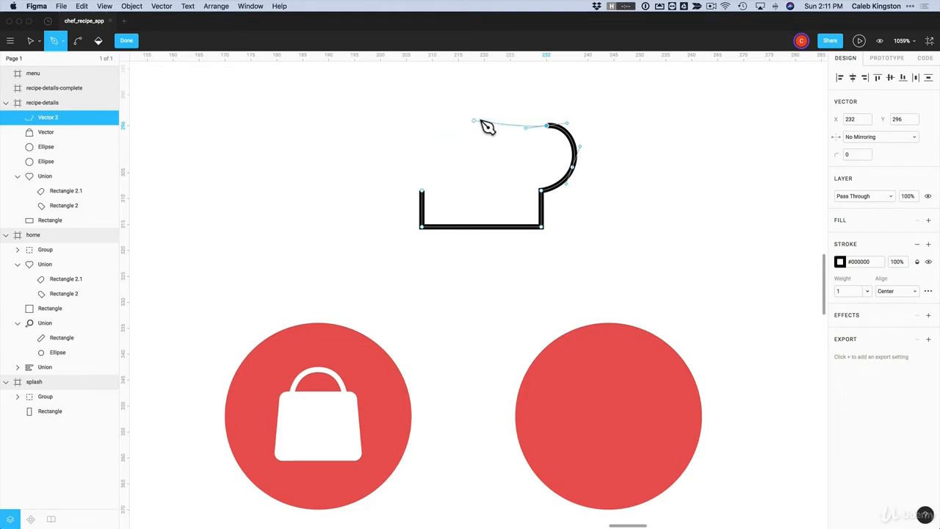
key(alt)
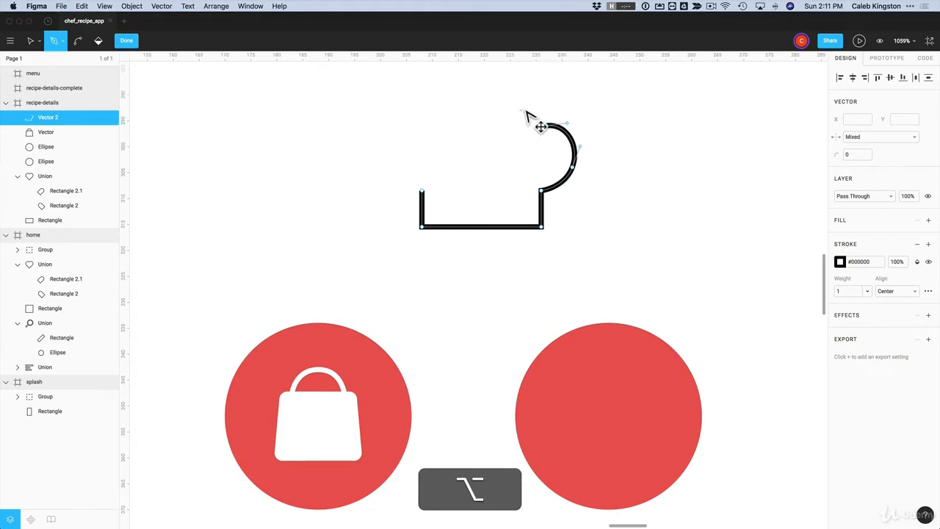
drag(547, 126, 541, 97)
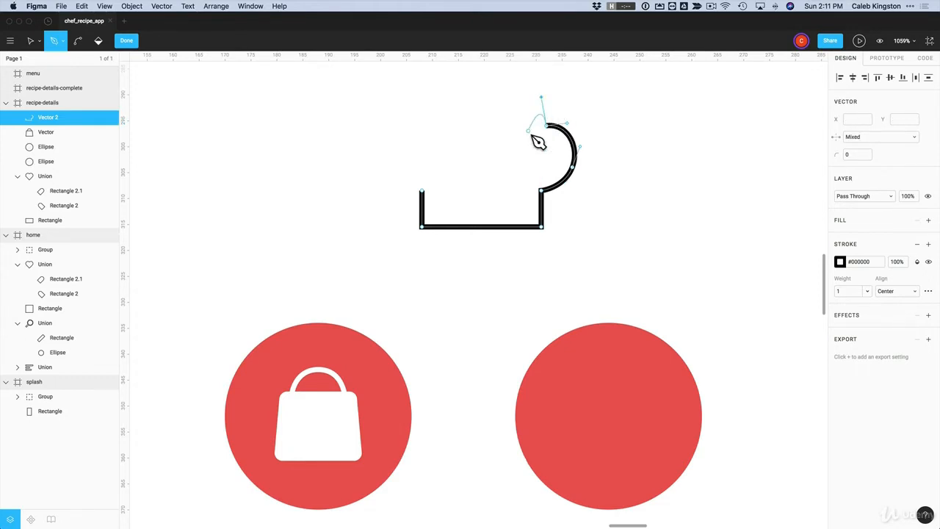
key(alt)
drag(437, 113, 389, 99)
key(alt)
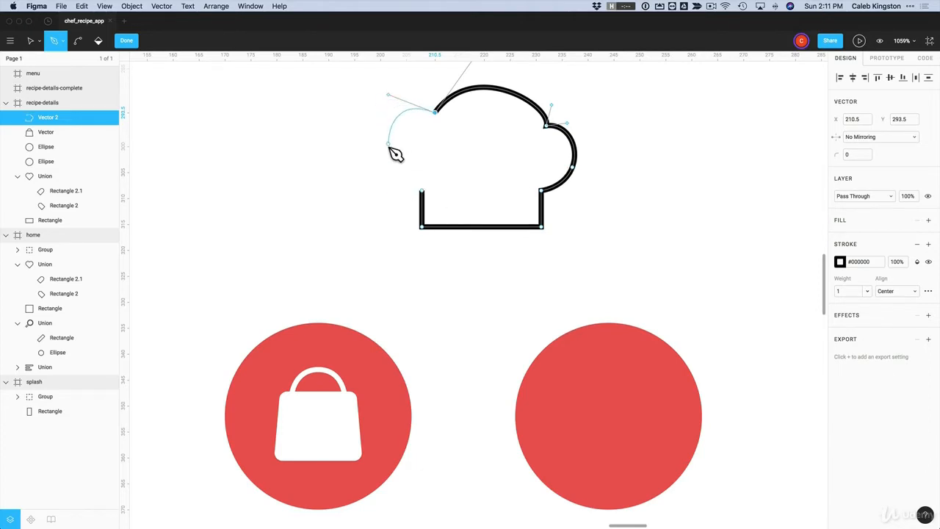
drag(386, 146, 457, 194)
scroll(463, 158, up, 2)
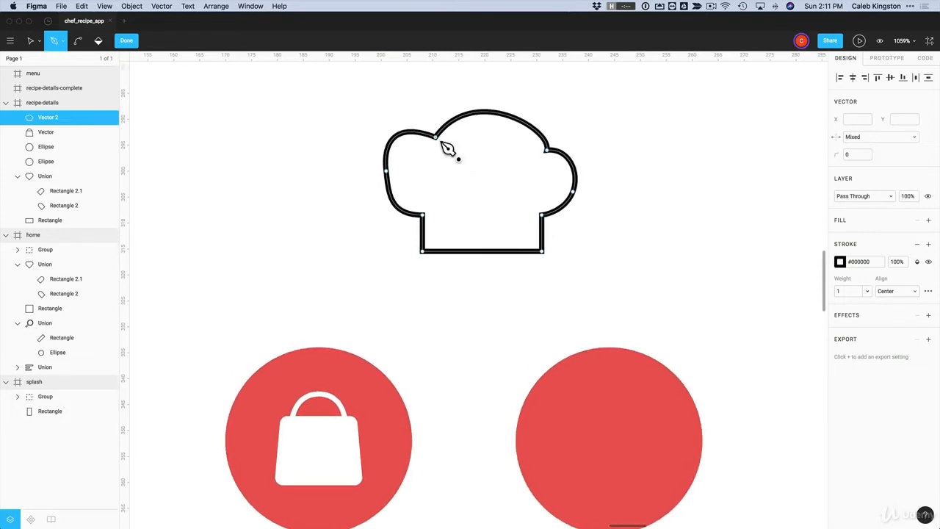
Pull out the left lobe, raise the dome's top and round out the right lobe
click(30, 42)
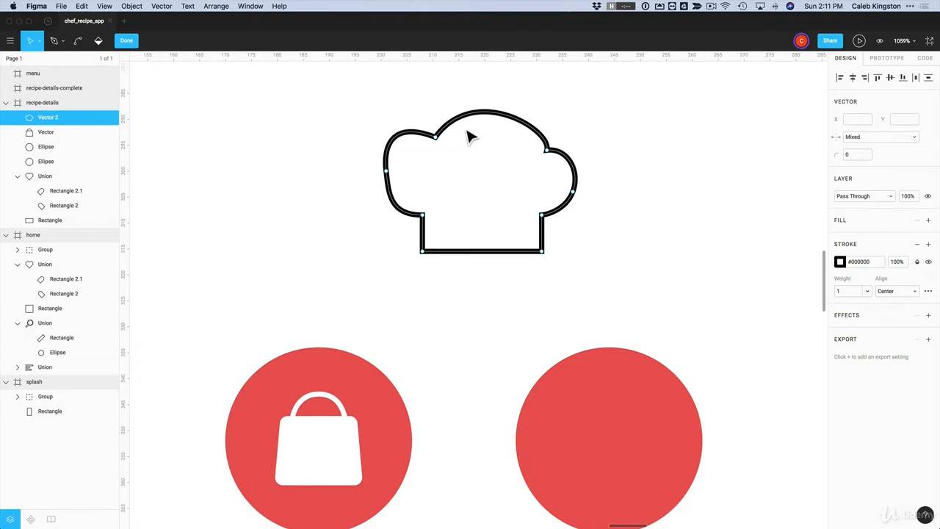
click(437, 139)
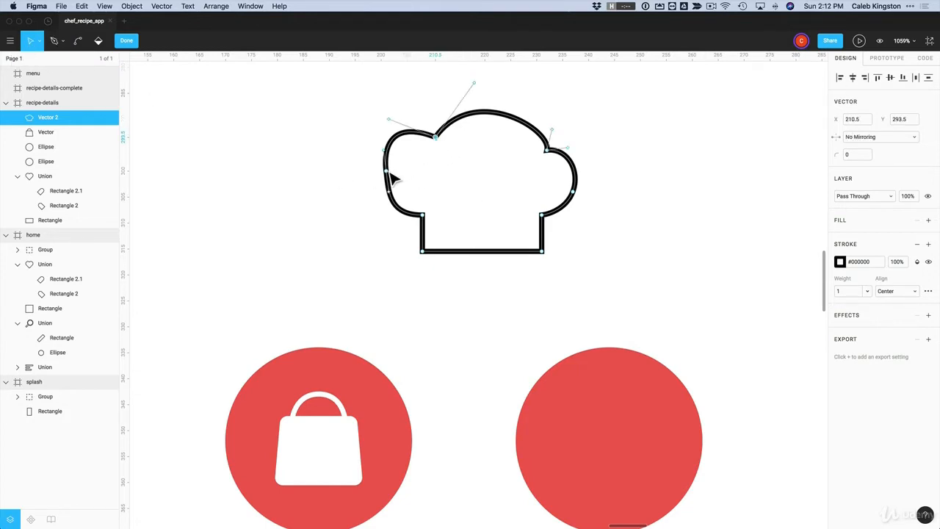
drag(391, 176, 398, 130)
click(376, 190)
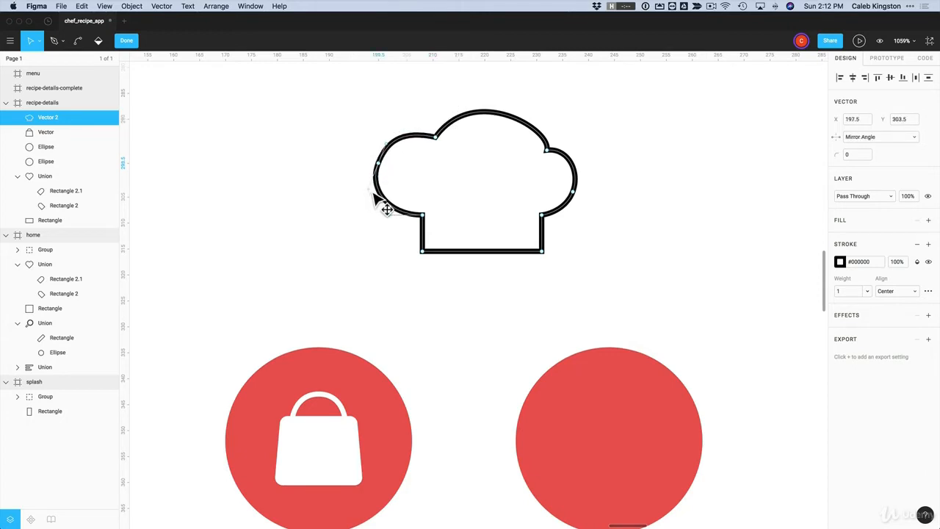
click(379, 166)
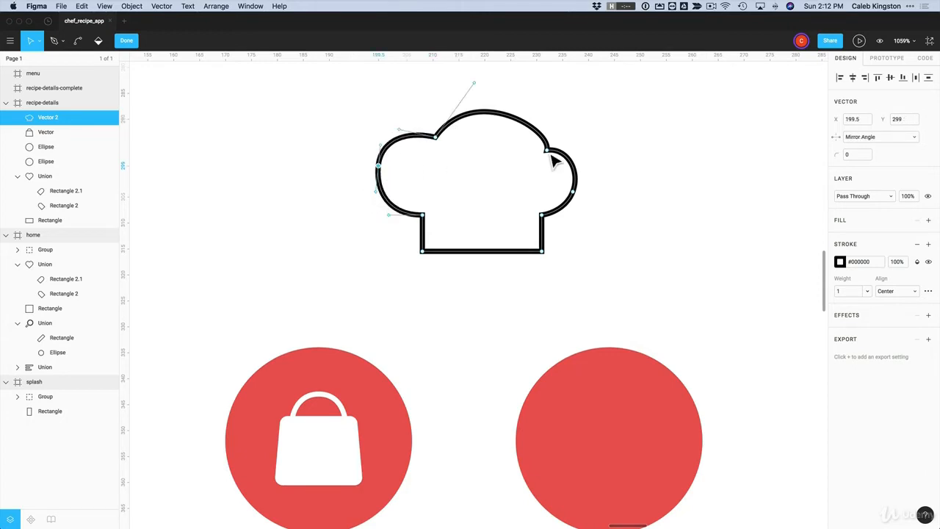
drag(547, 151, 526, 141)
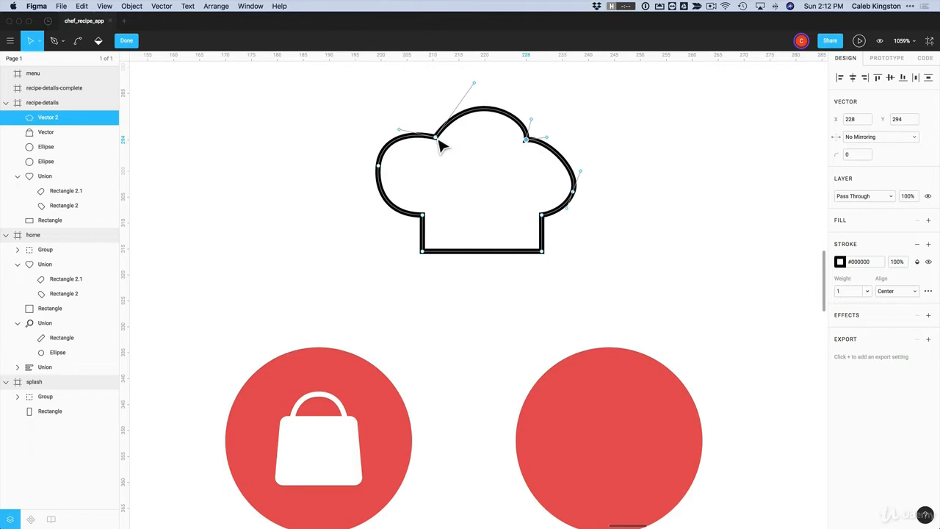
drag(439, 141, 426, 140)
drag(532, 122, 524, 107)
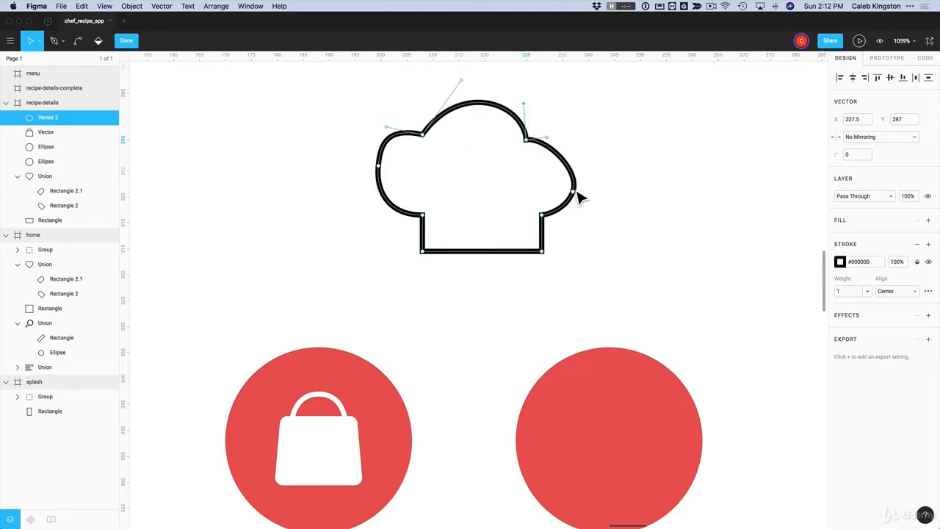
drag(578, 193, 579, 177)
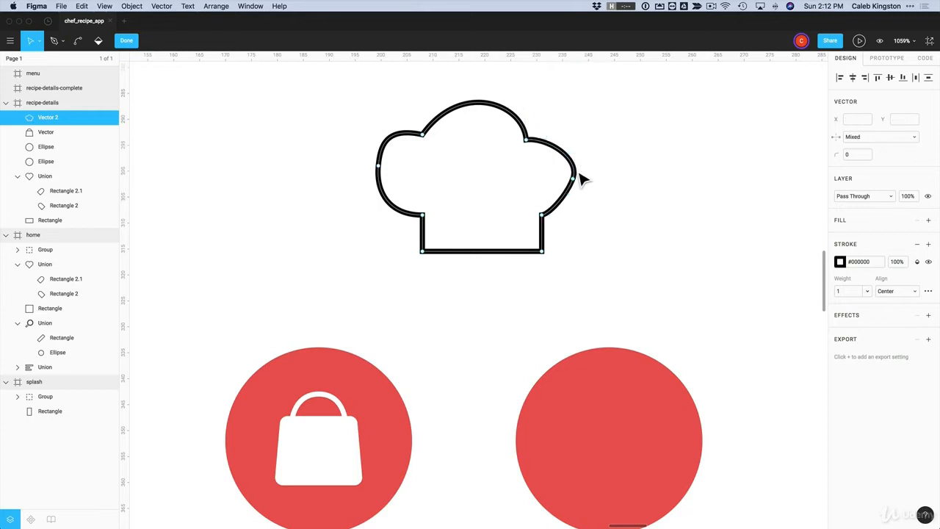
drag(583, 160, 581, 212)
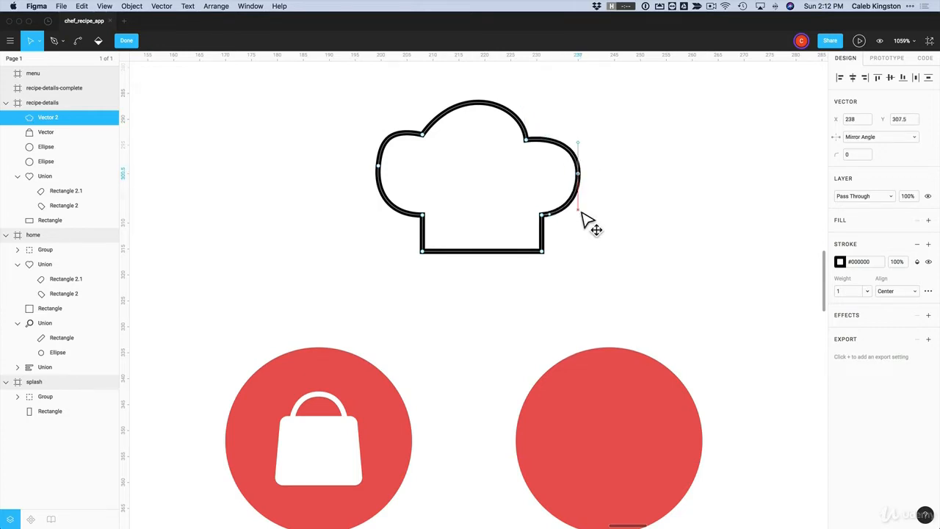
Refine the dome's right side and top, widen the left lobe, tighten the right lobe
click(544, 215)
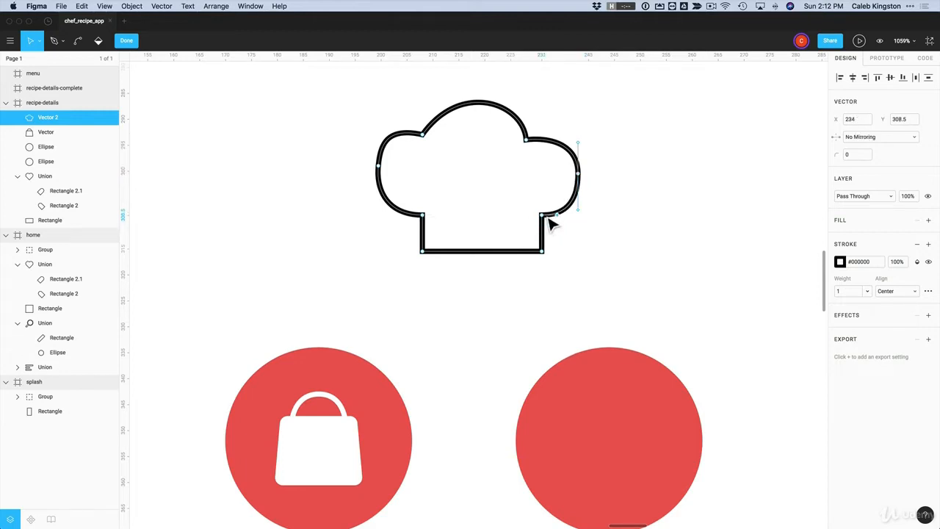
drag(527, 141, 535, 141)
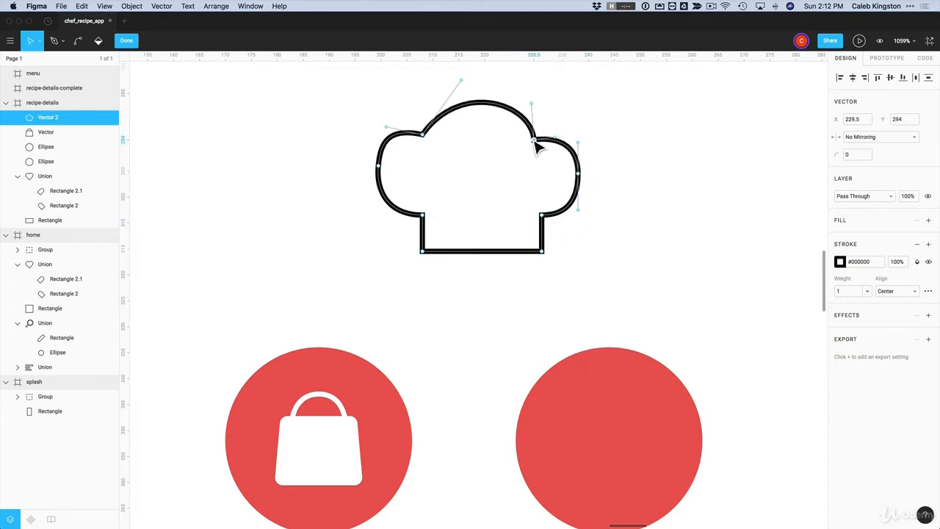
drag(534, 106, 526, 103)
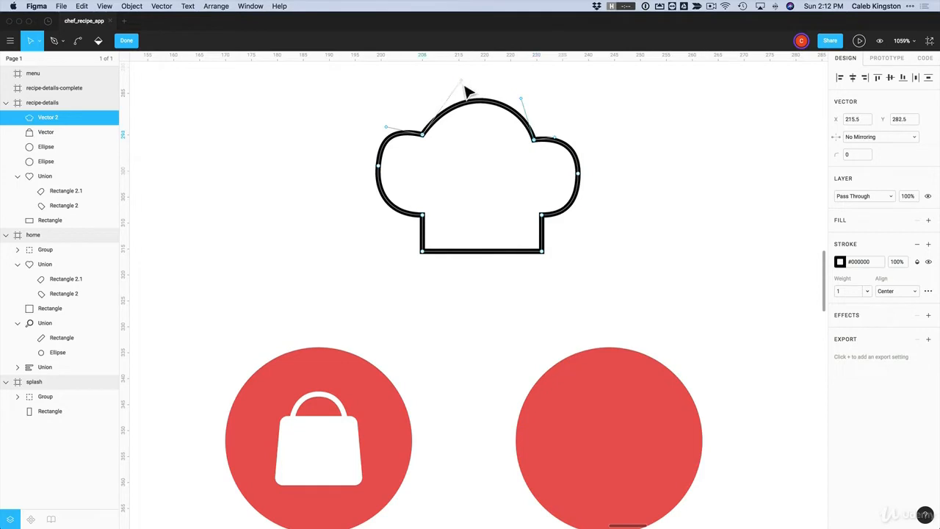
drag(461, 80, 444, 94)
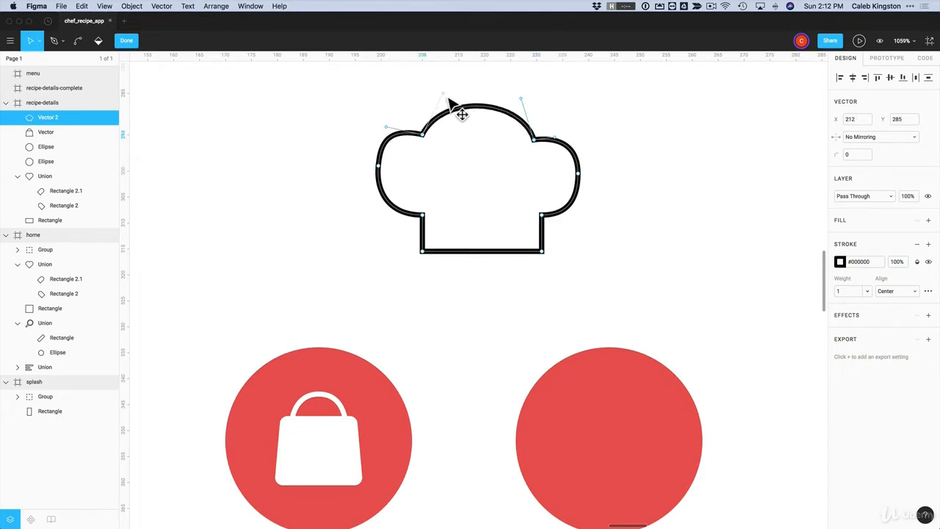
click(388, 136)
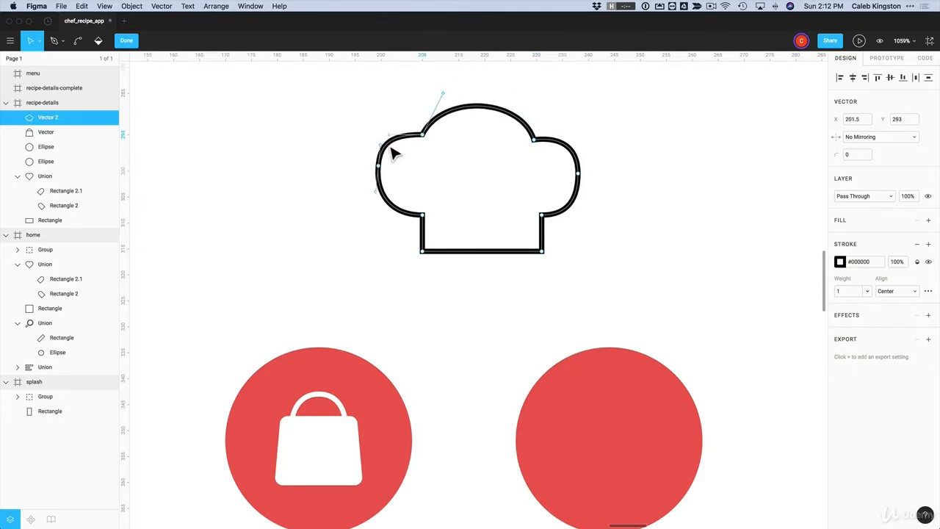
drag(379, 169, 379, 169)
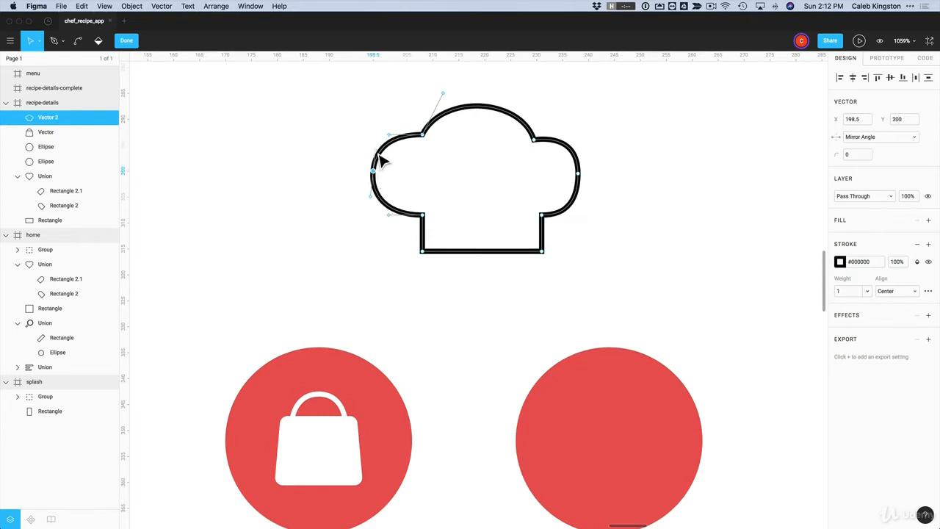
click(463, 171)
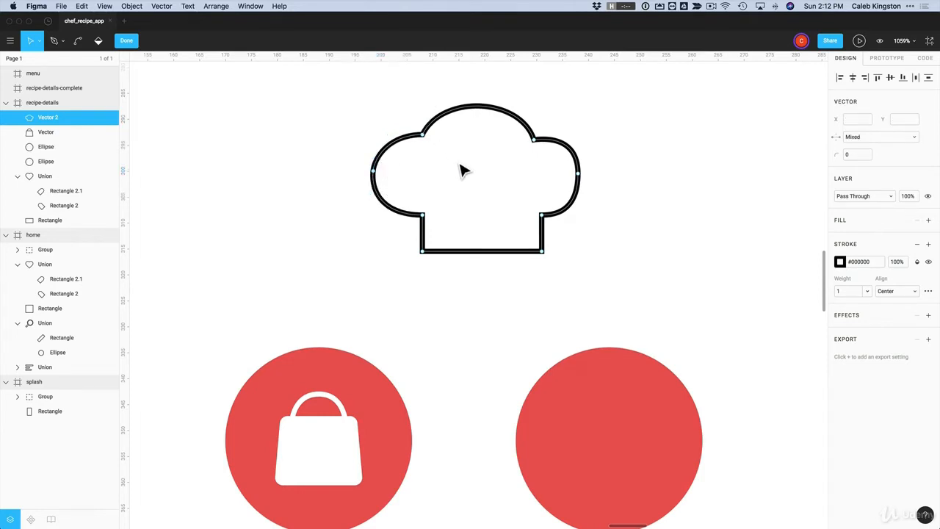
click(578, 174)
drag(582, 219, 581, 195)
drag(581, 144, 580, 155)
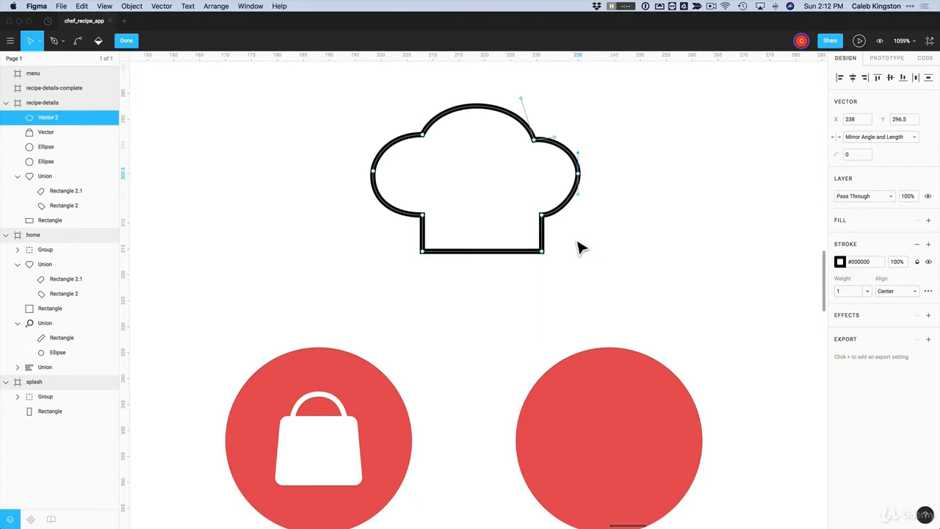
drag(570, 238, 400, 290)
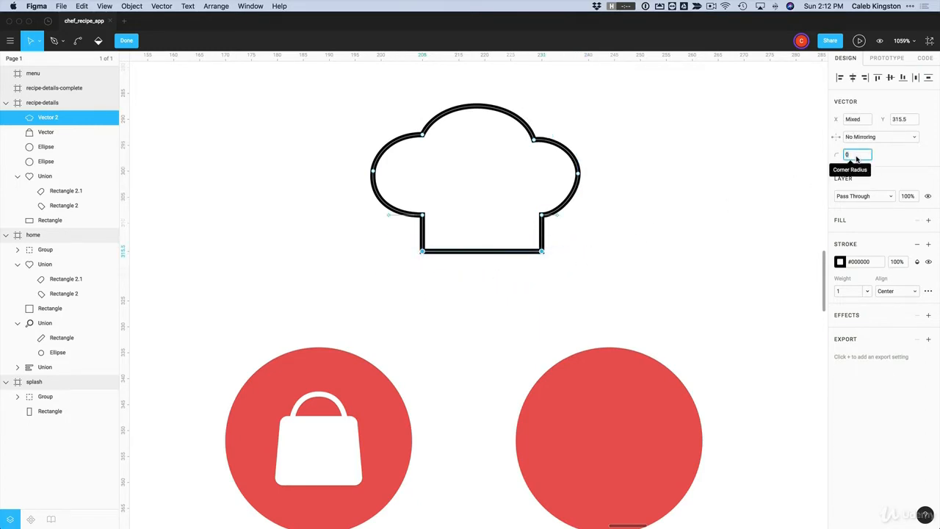
Round the base's bottom corners to radius 2 and reshape the left lobe to match the right
key(Return)
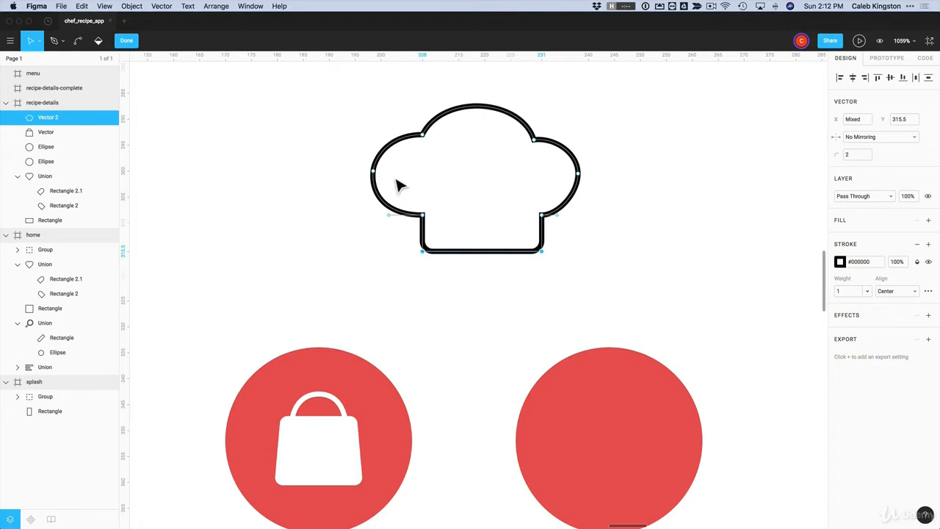
drag(376, 176, 412, 147)
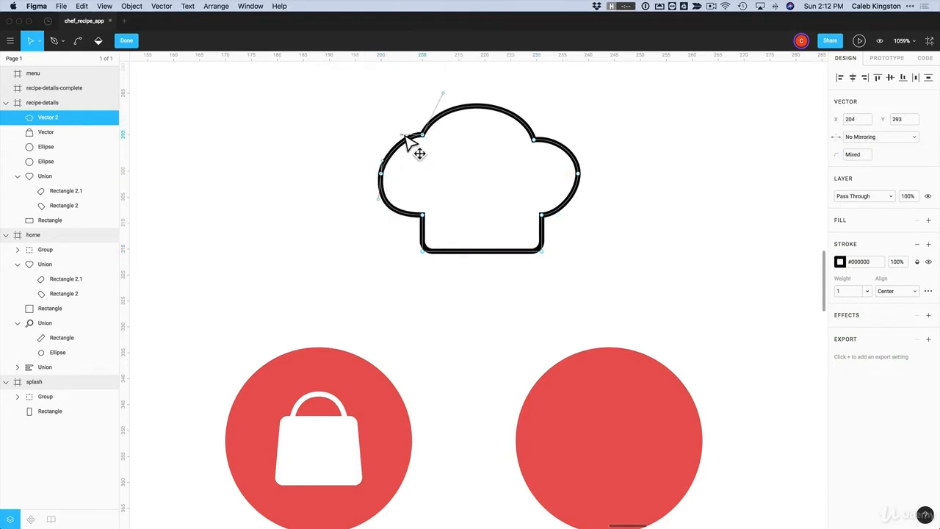
click(402, 218)
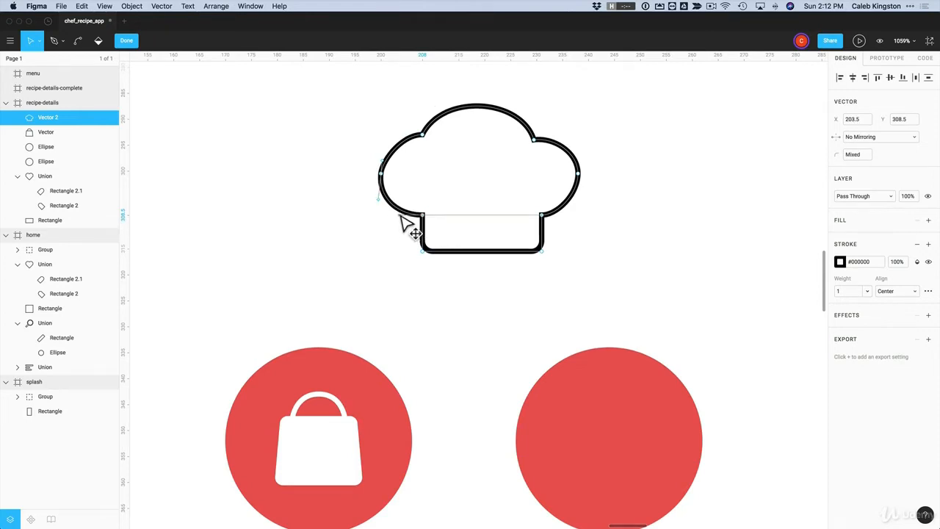
drag(382, 174, 390, 178)
key(Escape)
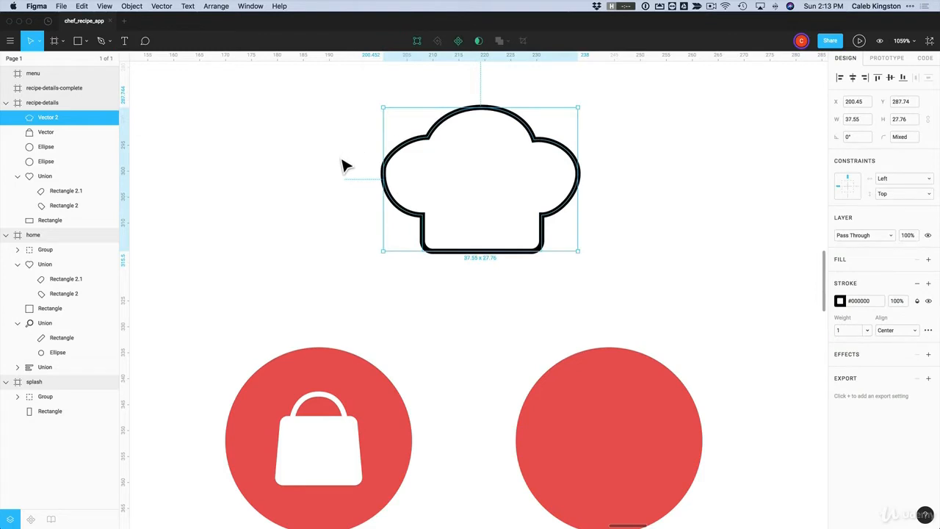
key(Escape)
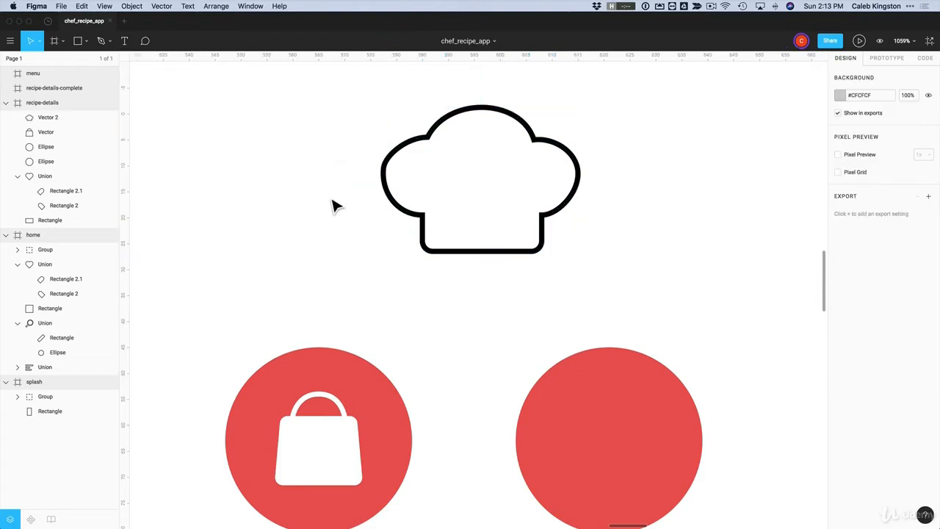
Reopen the chef hat outline in vector edit mode with the Pen tool
click(390, 192)
double_click(427, 232)
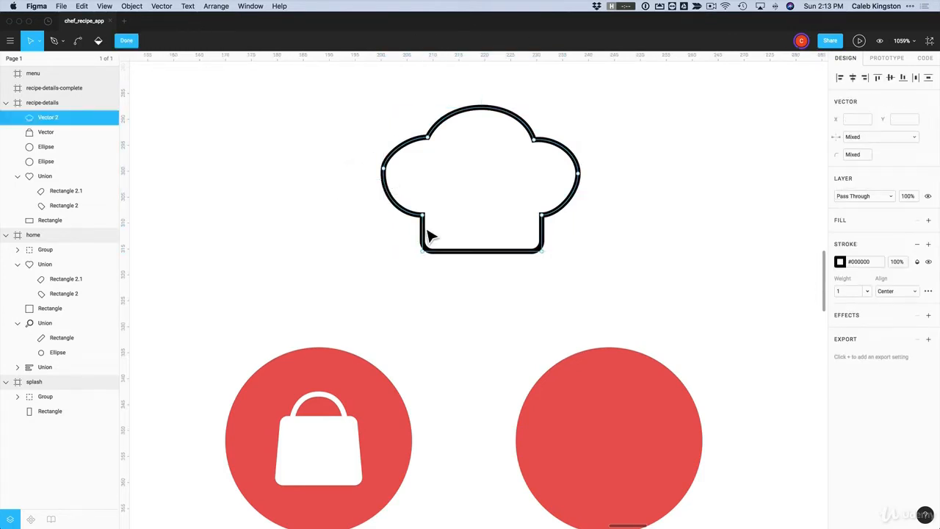
click(57, 41)
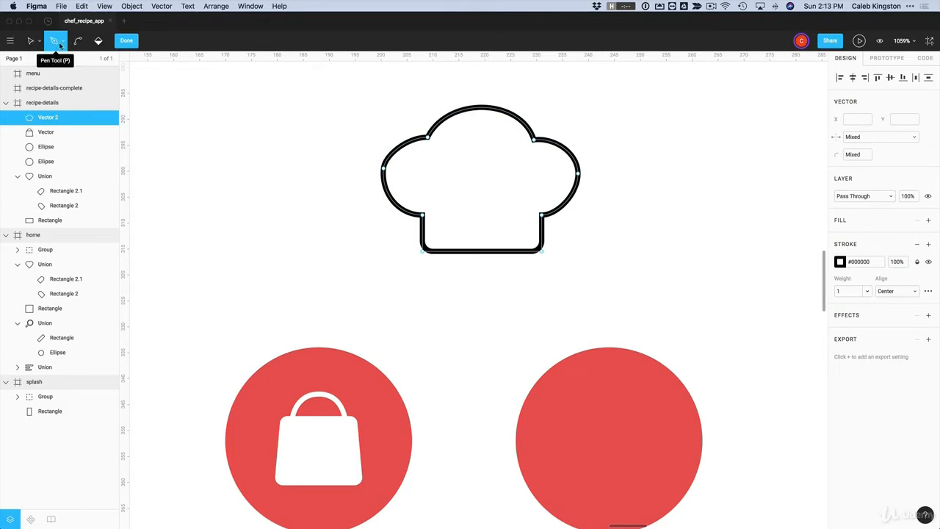
Draw two equal-length horizontal lines beneath the chef hat
click(427, 272)
click(540, 272)
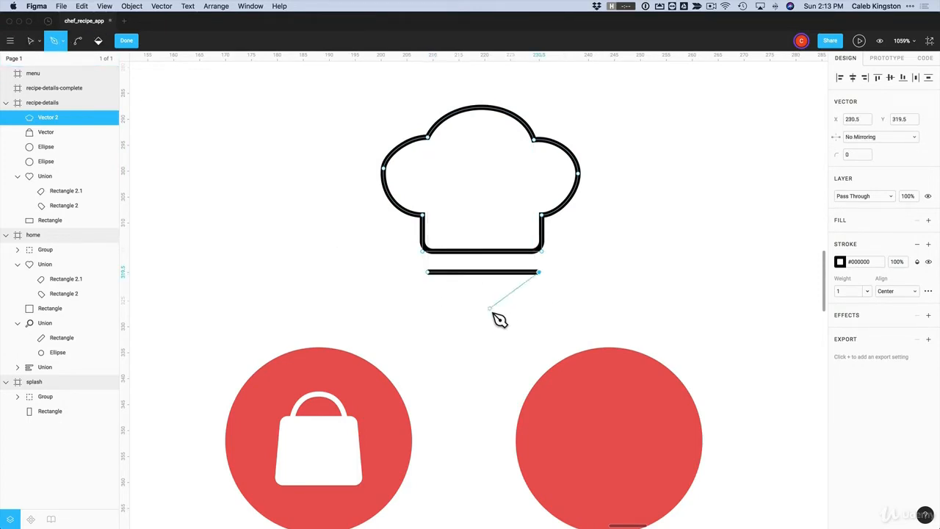
key(Escape)
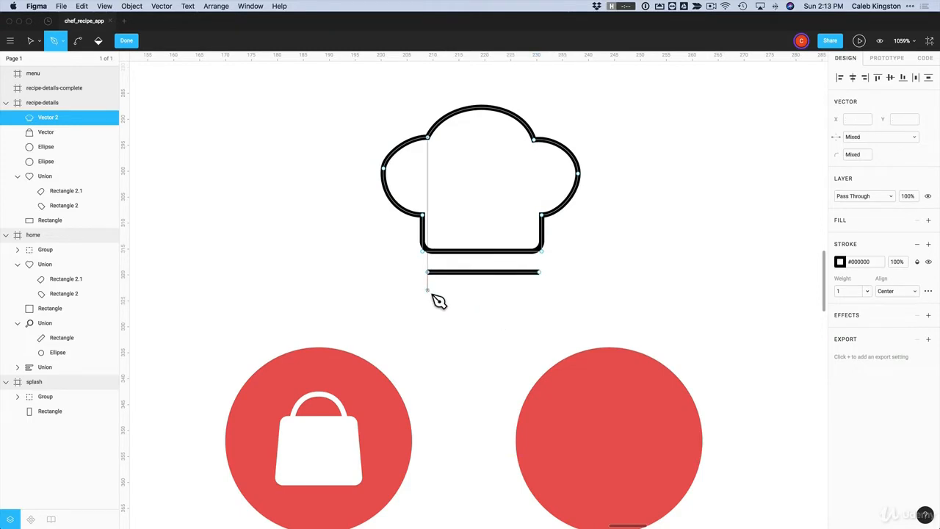
click(427, 292)
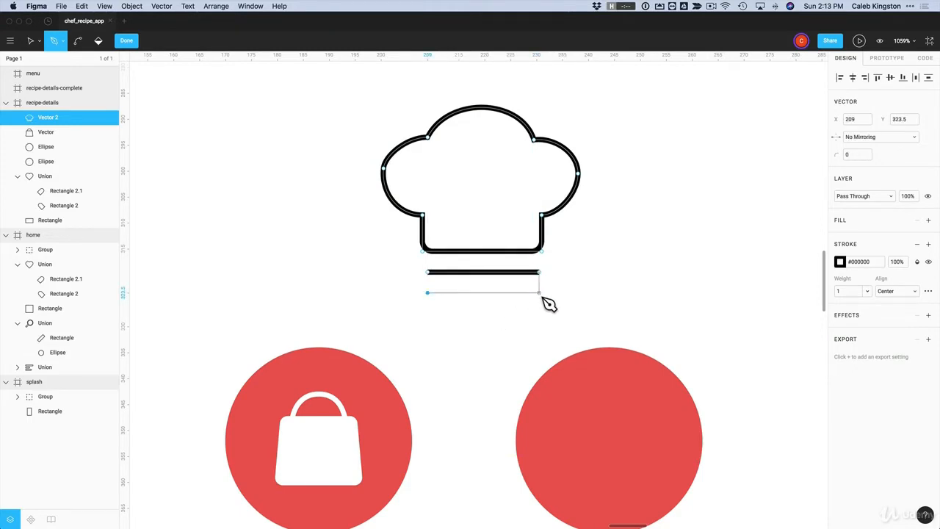
click(541, 292)
key(Escape)
key(Escape)
key(Escape)
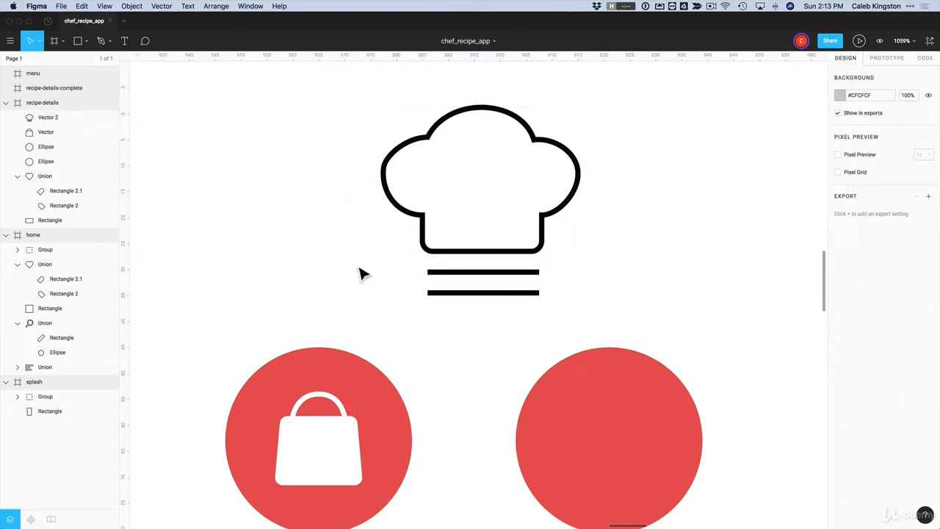
Set the chef hat vector's stroke cap to Round
click(477, 272)
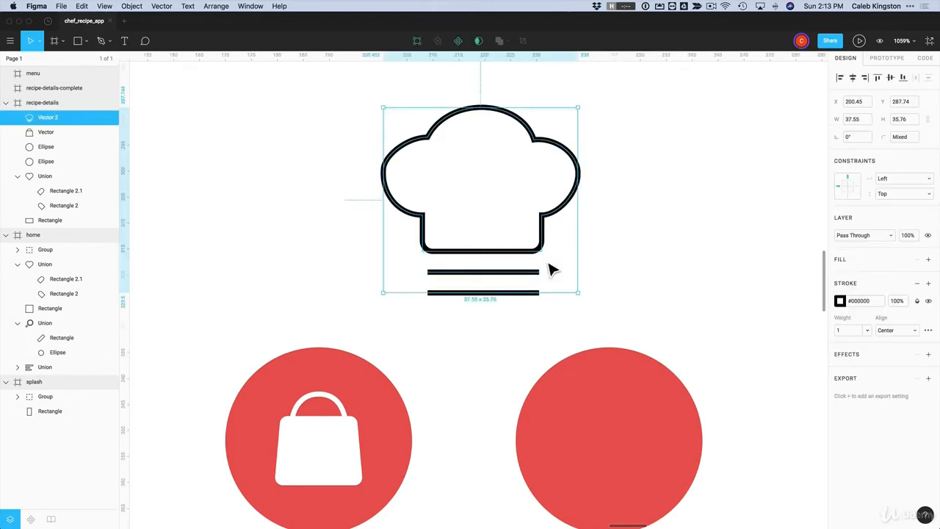
click(928, 331)
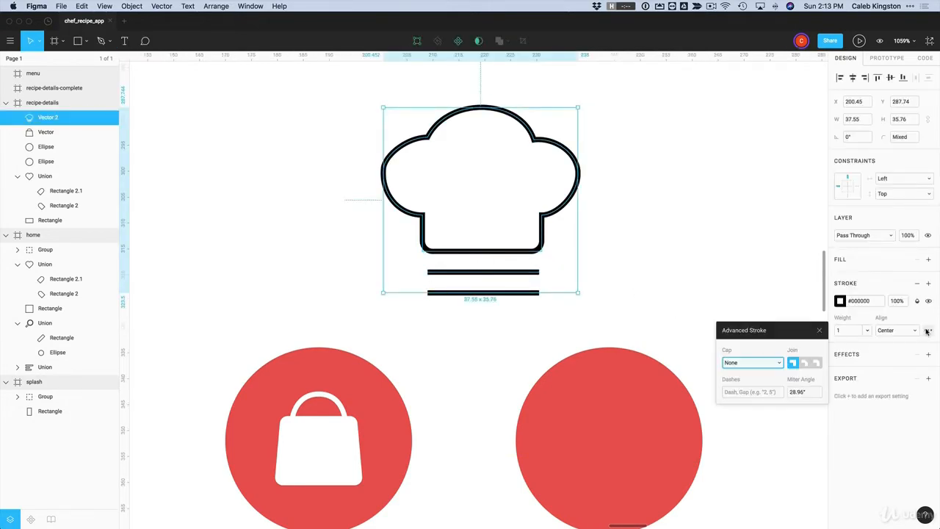
click(778, 365)
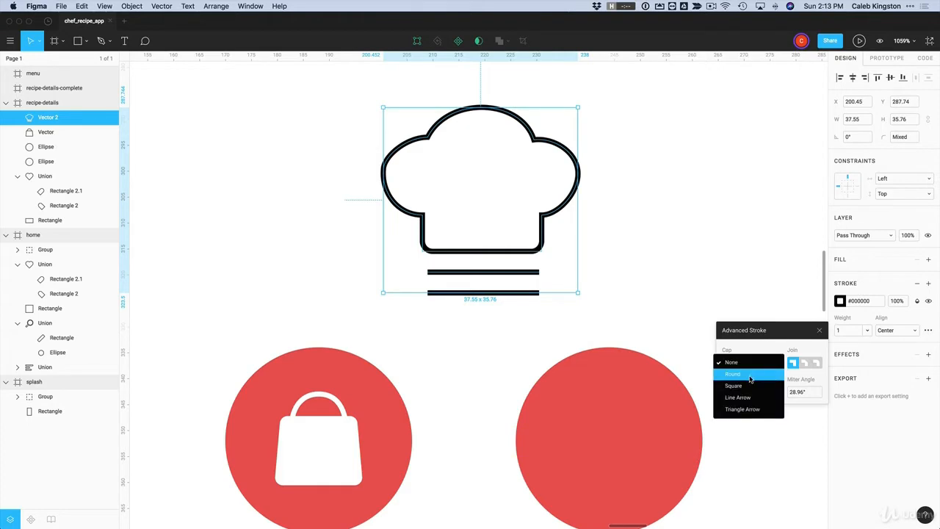
click(735, 372)
click(671, 270)
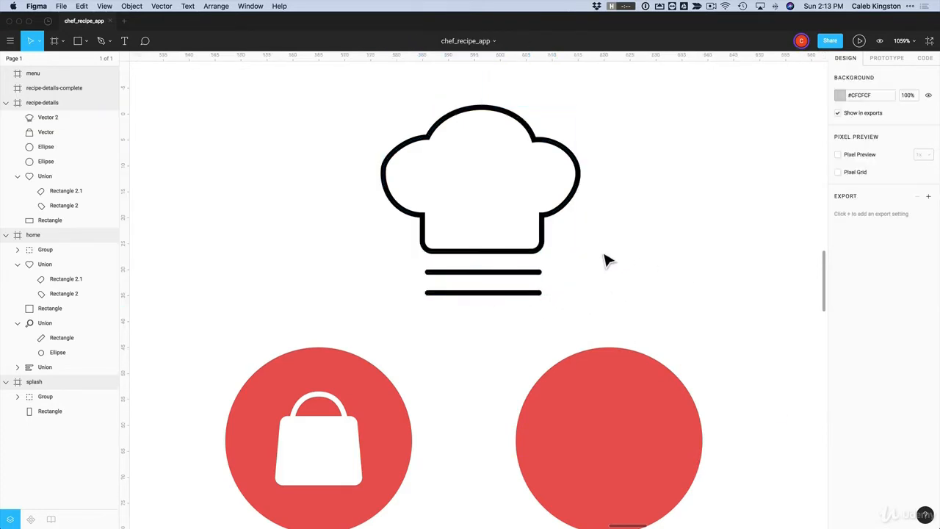
click(543, 236)
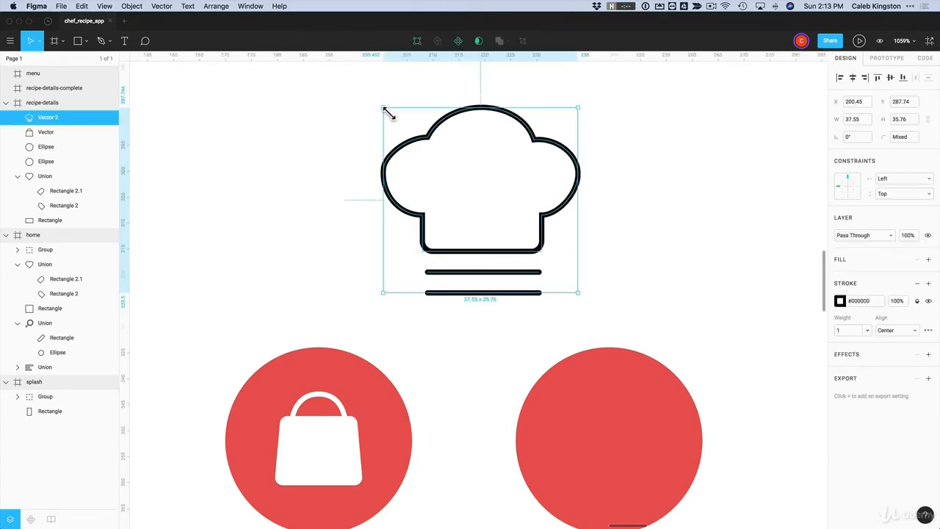
Shrink the hat to about 16×16, move it onto the right circle, and make its stroke white
drag(388, 113, 507, 214)
scroll(514, 213, down, 5)
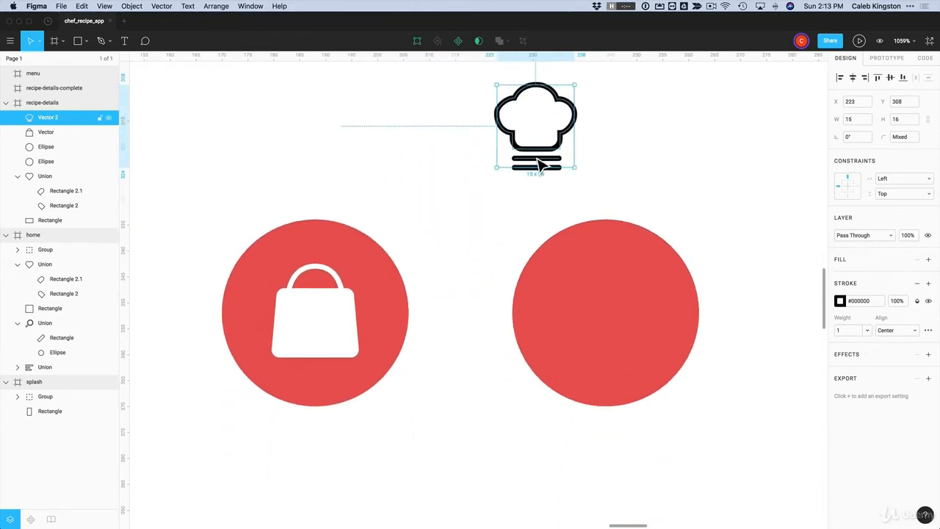
mouse_move(538, 164)
mouse_down()
mouse_move(588, 316)
mouse_move(615, 352)
mouse_move(610, 347)
mouse_up()
click(840, 301)
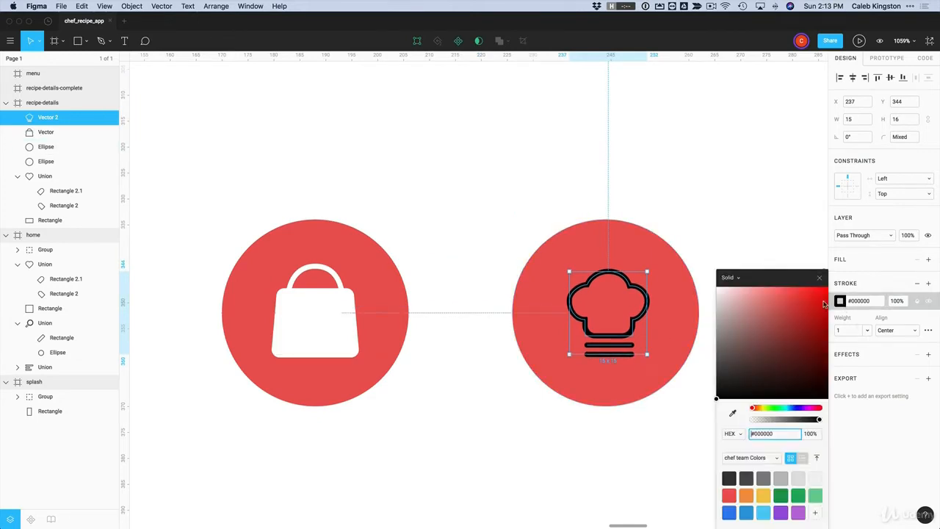
mouse_move(731, 298)
mouse_down()
mouse_move(640, 204)
mouse_move(702, 177)
mouse_up()
click(700, 180)
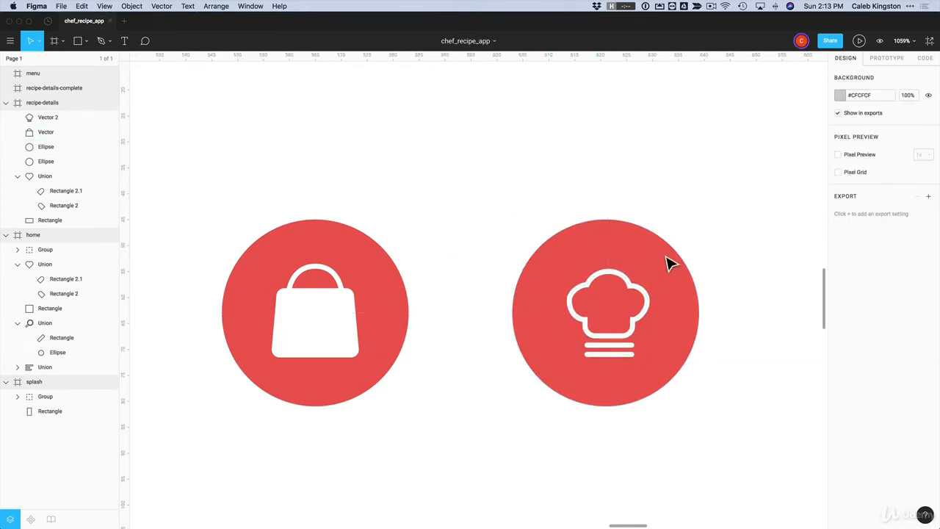
Fill the inside of the hat with white #FFFFFF using the Paint Bucket
double_click(644, 296)
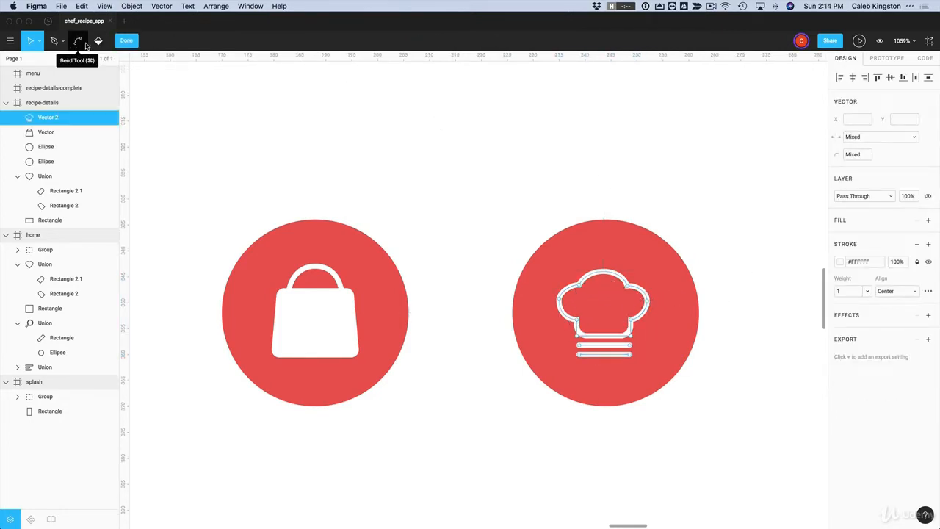
click(99, 41)
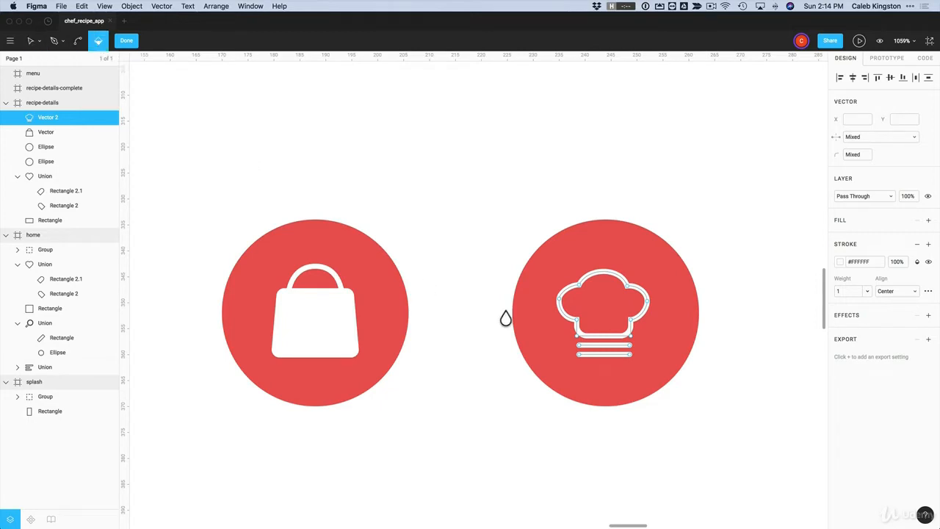
click(614, 311)
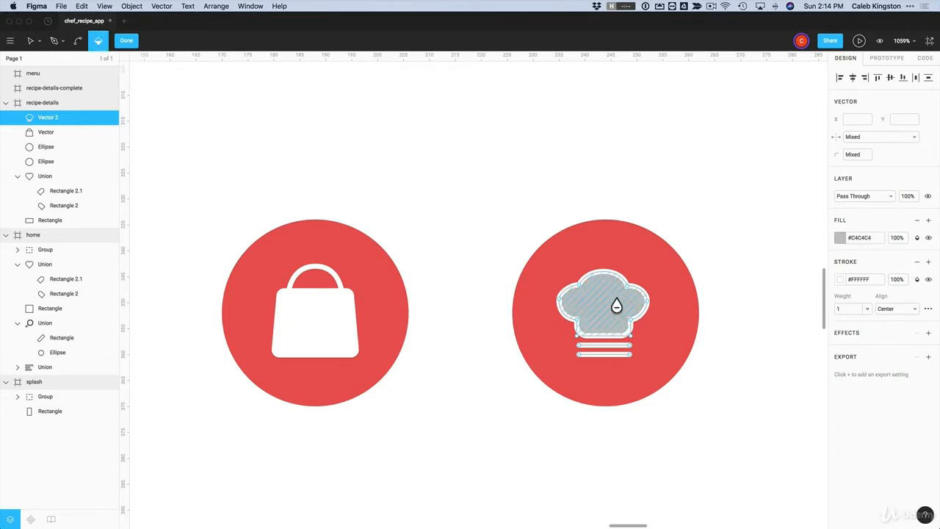
click(840, 238)
text(fff)
key(Return)
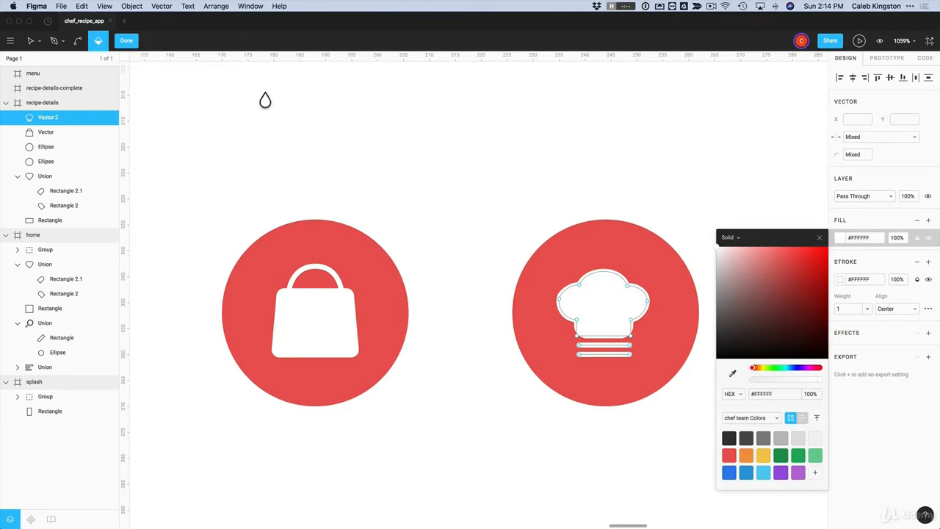
click(128, 41)
click(478, 224)
scroll(478, 225, down, 5)
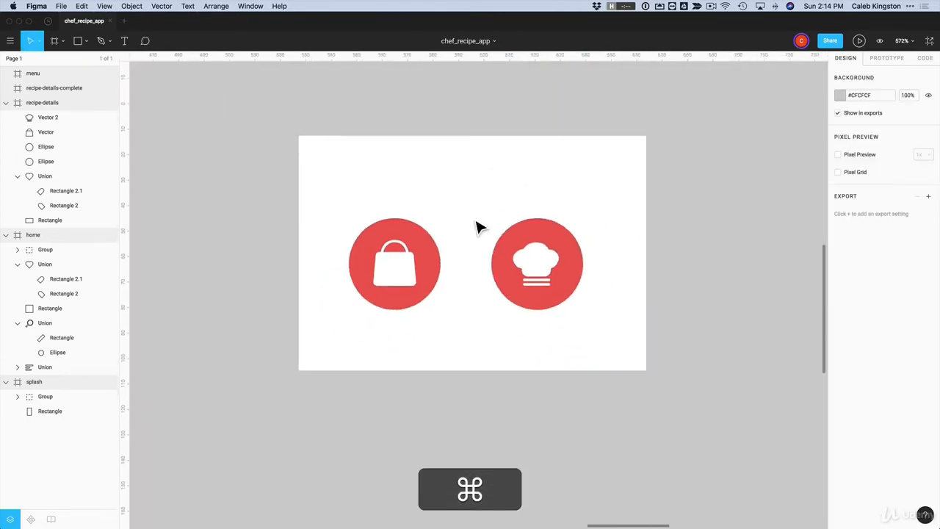
Zoom out and marquee-select the chef hat icon with its circle, then deselect
scroll(477, 228, up, 2)
scroll(479, 227, down, 8)
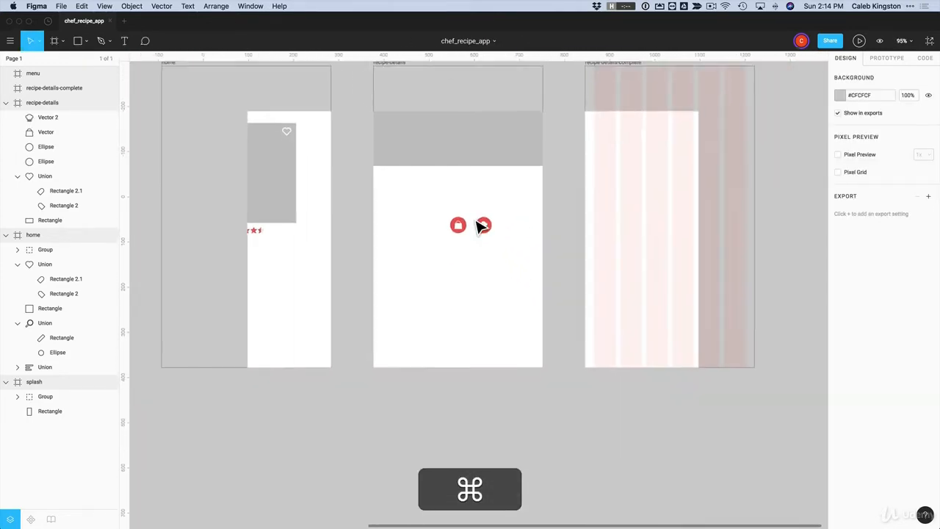
drag(468, 233, 471, 297)
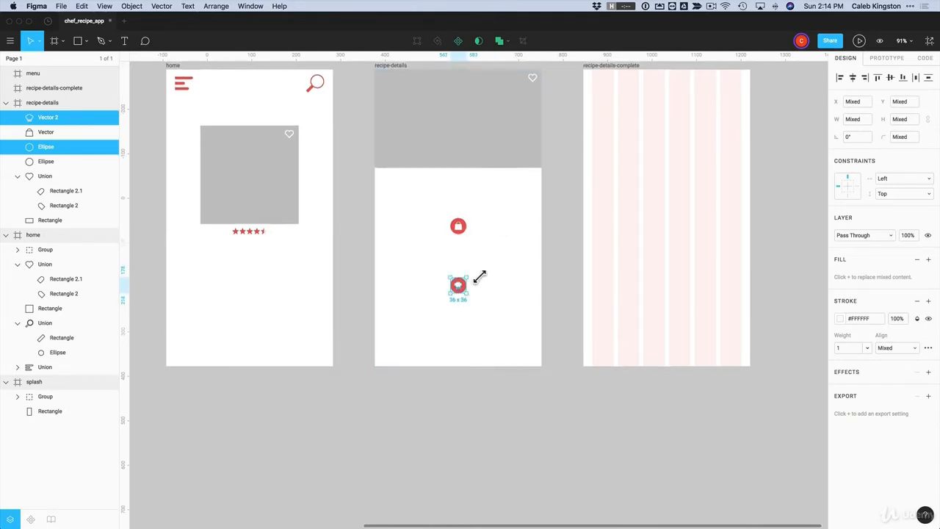
click(496, 263)
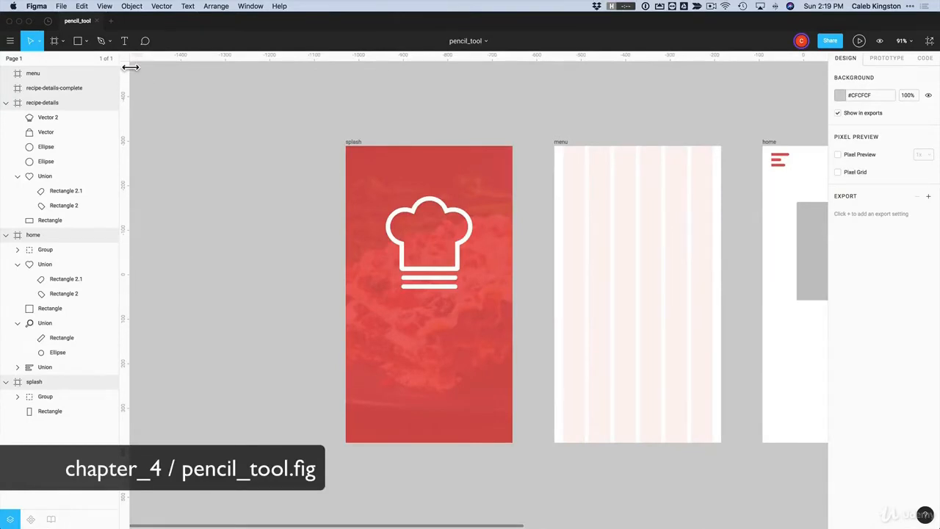
Choose the Pencil tool and zoom in beneath the splash screen's chef hat lines
click(109, 45)
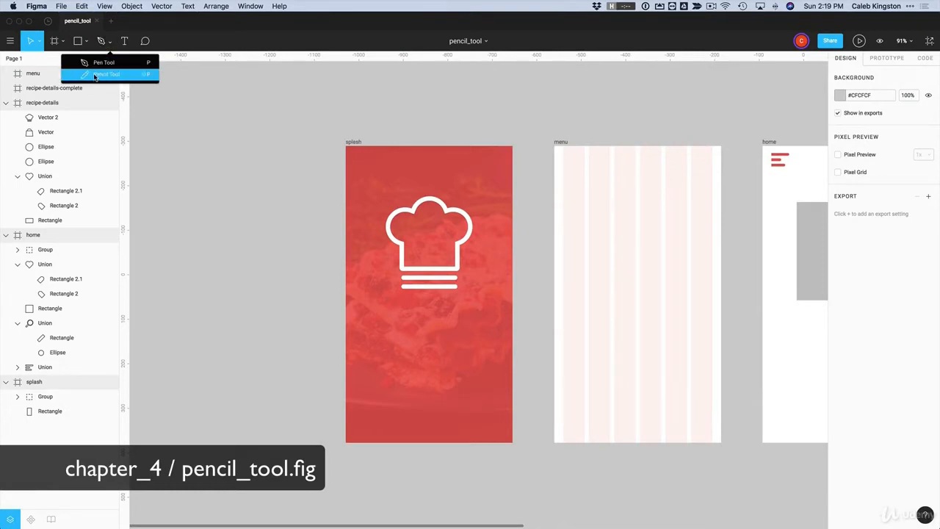
click(99, 76)
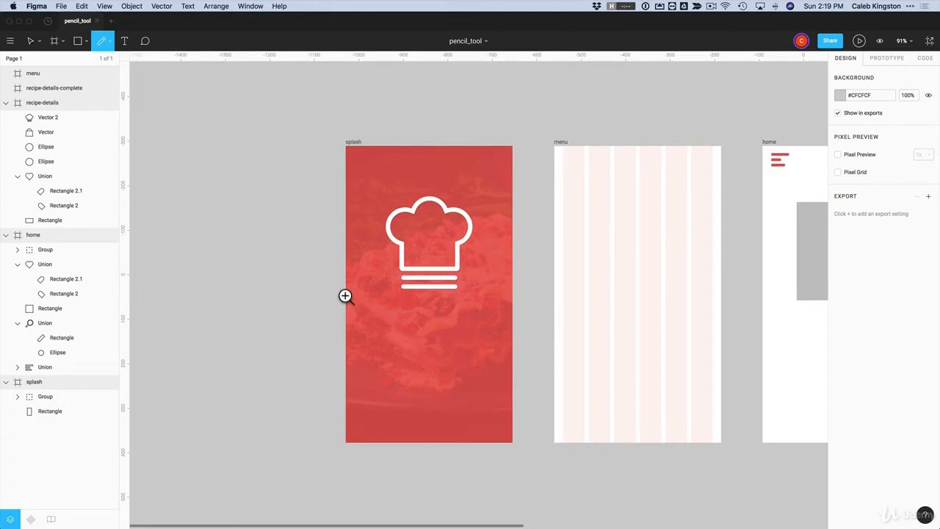
drag(330, 258, 548, 375)
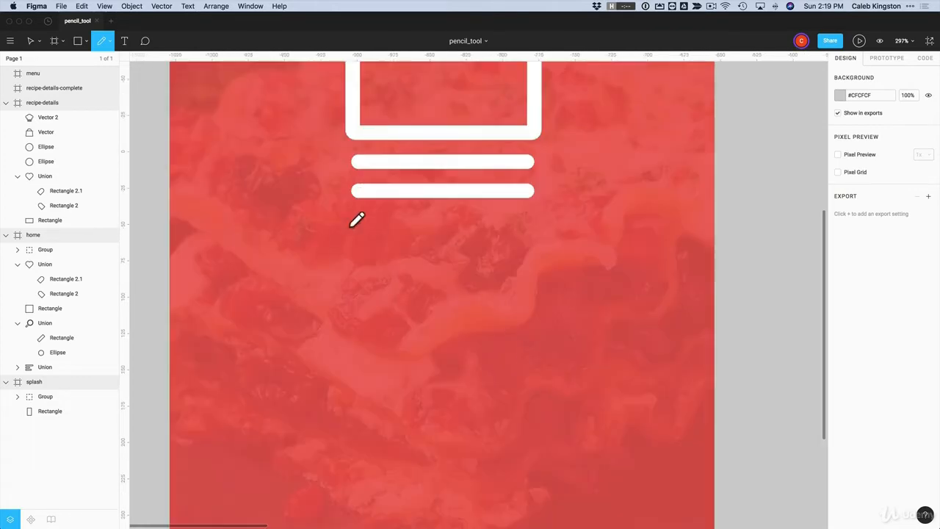
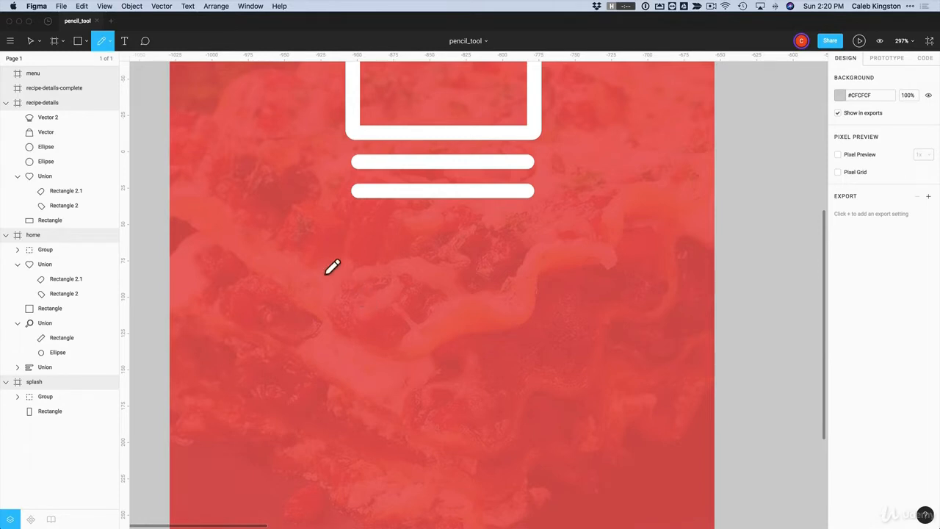
Pencil 'Chefs' and, below it, 'Recipes' with its i dot across the red splash frame
mouse_move(324, 272)
mouse_down()
mouse_move(304, 337)
mouse_move(367, 267)
mouse_move(331, 339)
mouse_move(349, 316)
mouse_move(360, 341)
mouse_move(376, 308)
mouse_move(419, 319)
mouse_move(419, 298)
mouse_move(389, 380)
mouse_move(402, 373)
mouse_move(397, 341)
mouse_move(490, 308)
mouse_move(449, 322)
mouse_up()
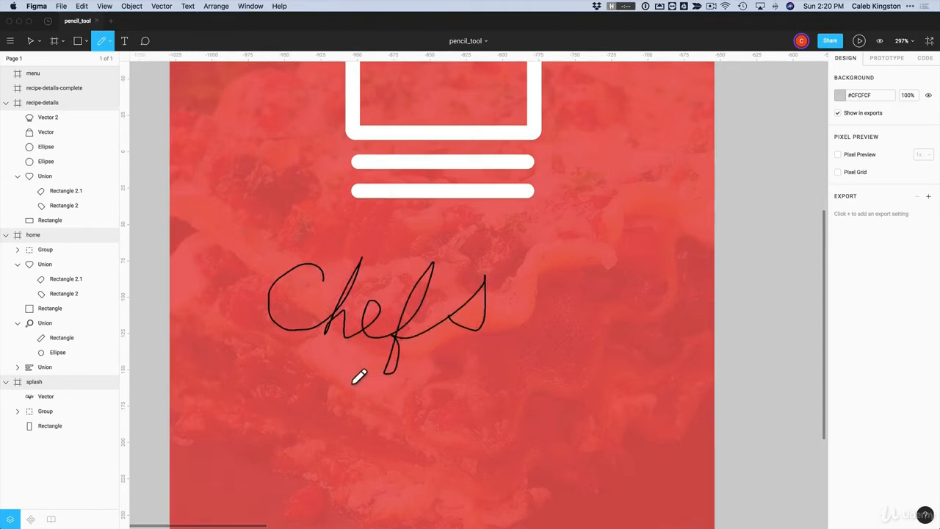
mouse_move(294, 397)
mouse_down()
mouse_move(263, 448)
mouse_move(274, 405)
mouse_move(299, 446)
mouse_move(327, 433)
mouse_move(424, 426)
mouse_move(429, 439)
mouse_move(464, 417)
mouse_move(499, 426)
mouse_move(502, 408)
mouse_up()
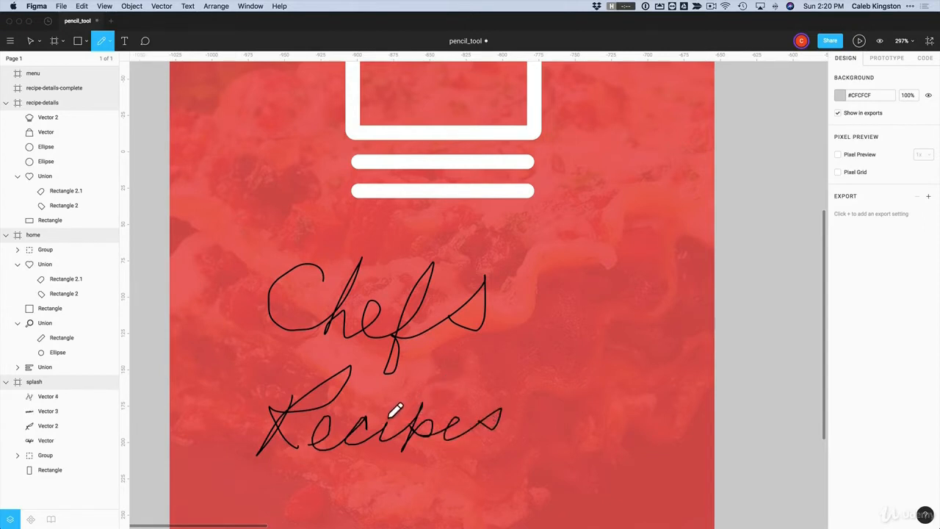
drag(389, 405, 397, 403)
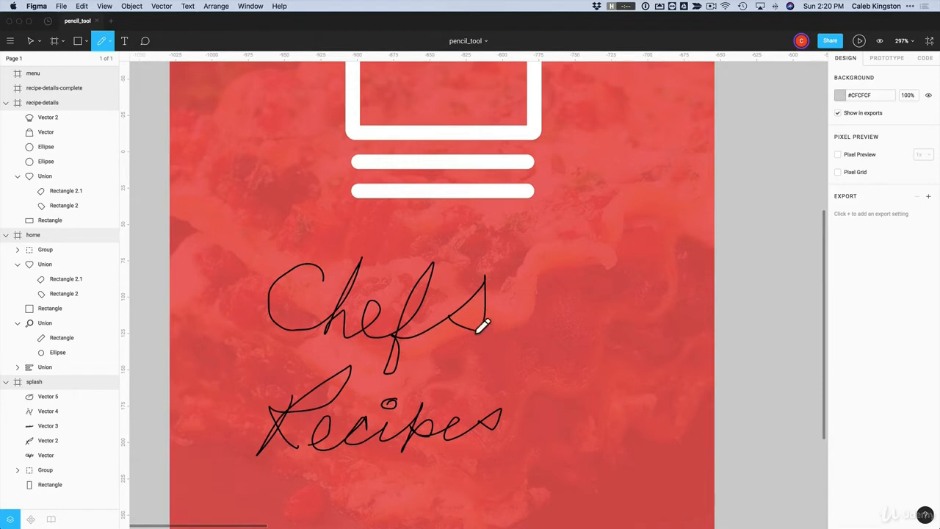
click(30, 42)
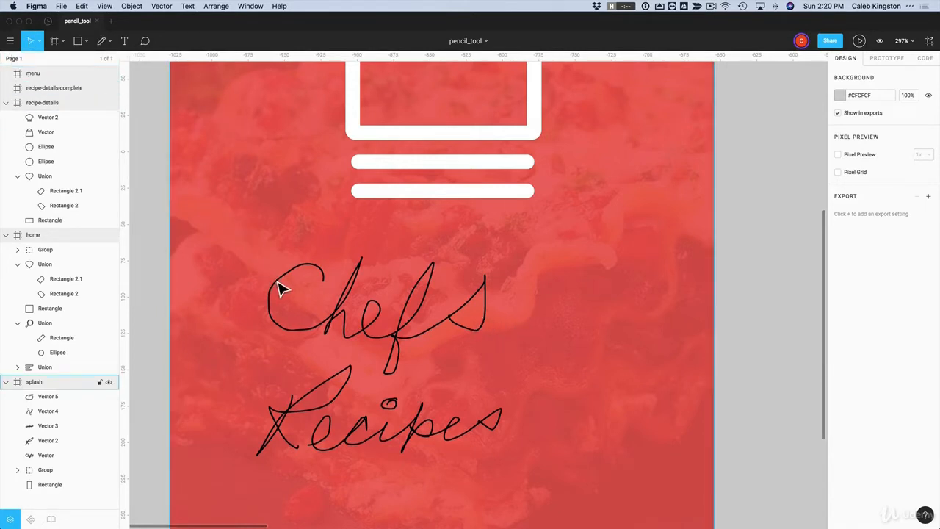
Delete and heal the surplus anchor points on the C of Chefs
double_click(304, 272)
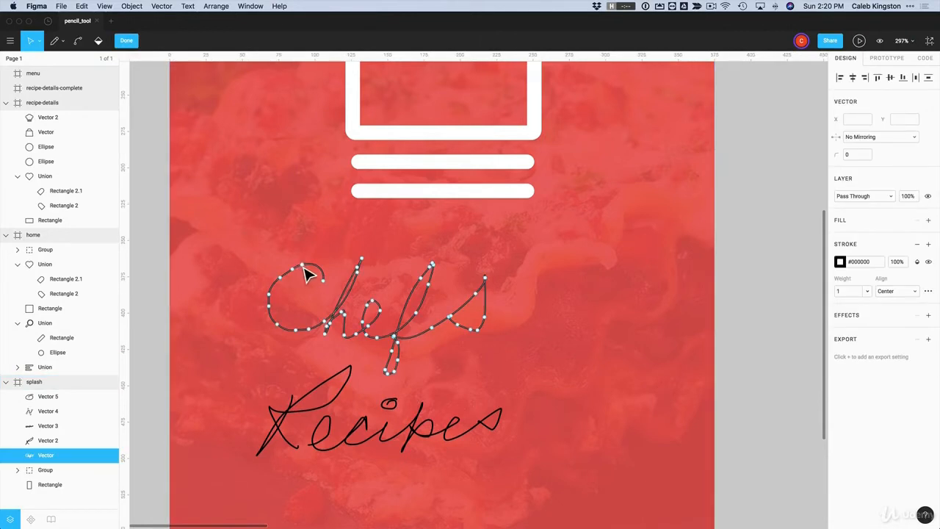
click(301, 265)
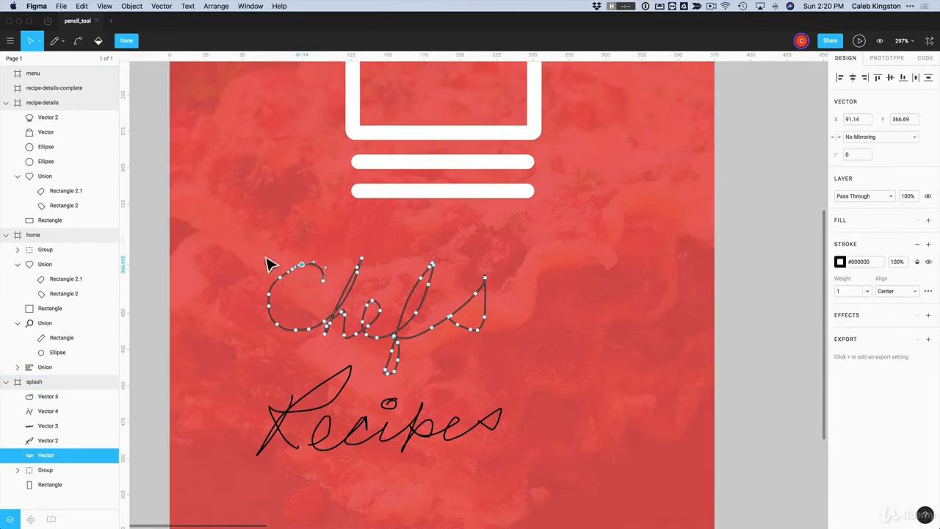
drag(249, 243, 290, 309)
drag(309, 344, 311, 343)
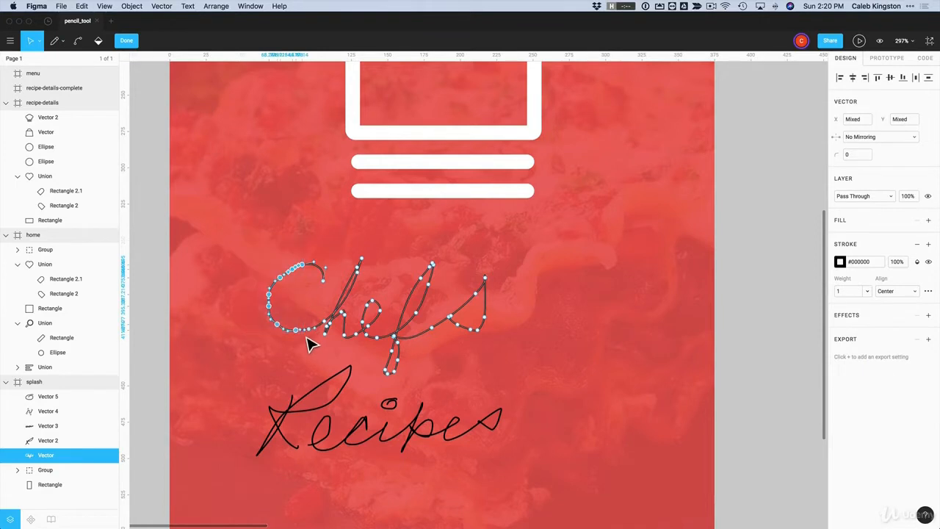
click(78, 42)
click(278, 303)
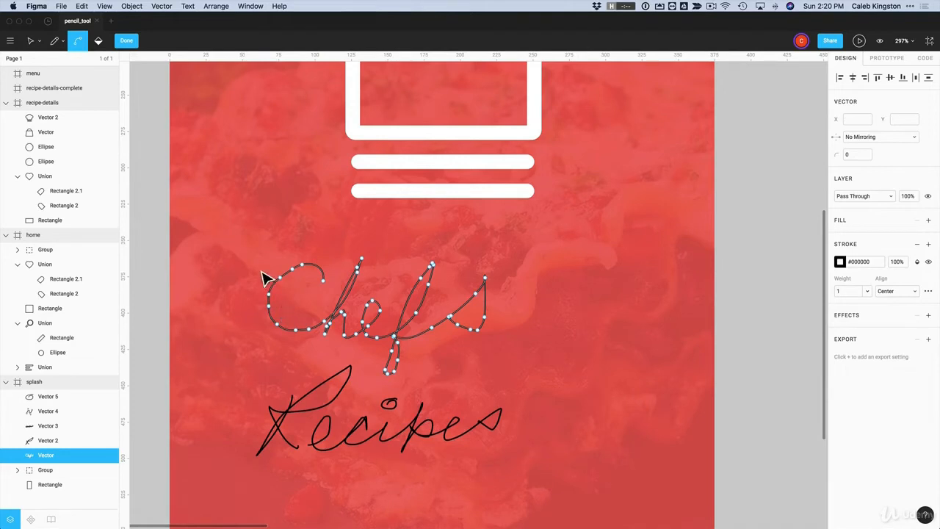
drag(253, 257, 292, 343)
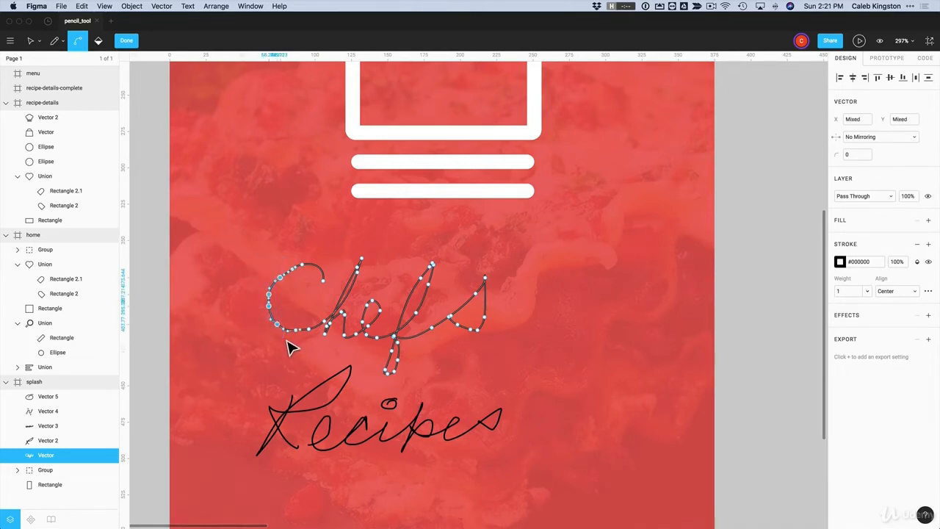
click(161, 6)
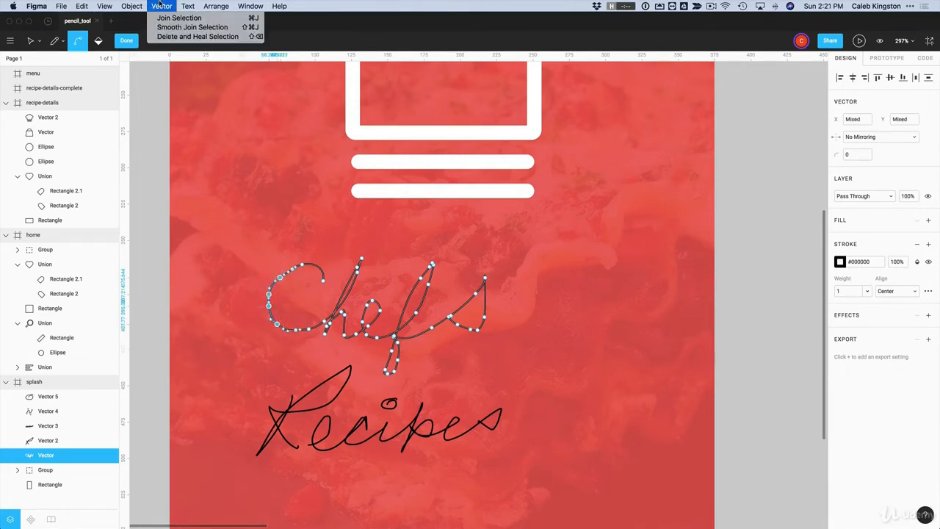
click(168, 37)
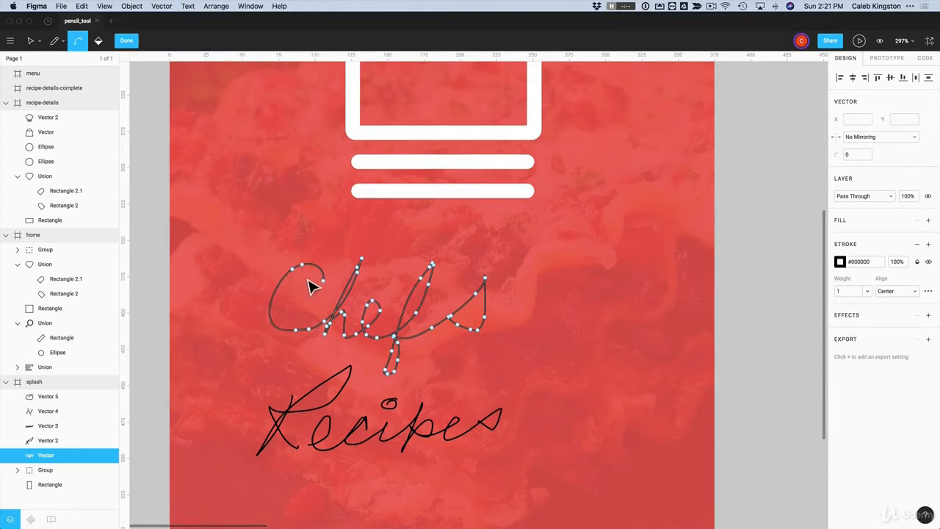
drag(307, 333, 318, 337)
click(161, 6)
key(Escape)
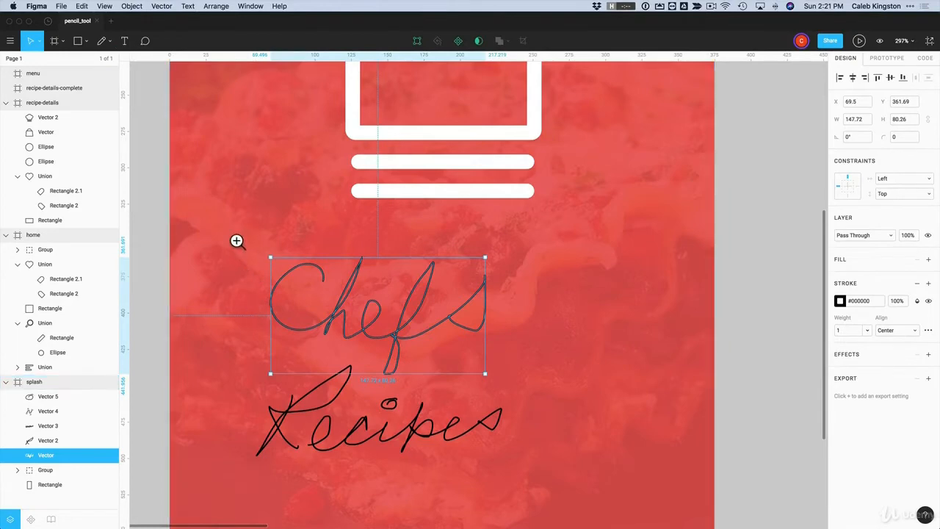
Delete and heal the top and bottom-left points of the h in Chefs
drag(229, 234, 563, 488)
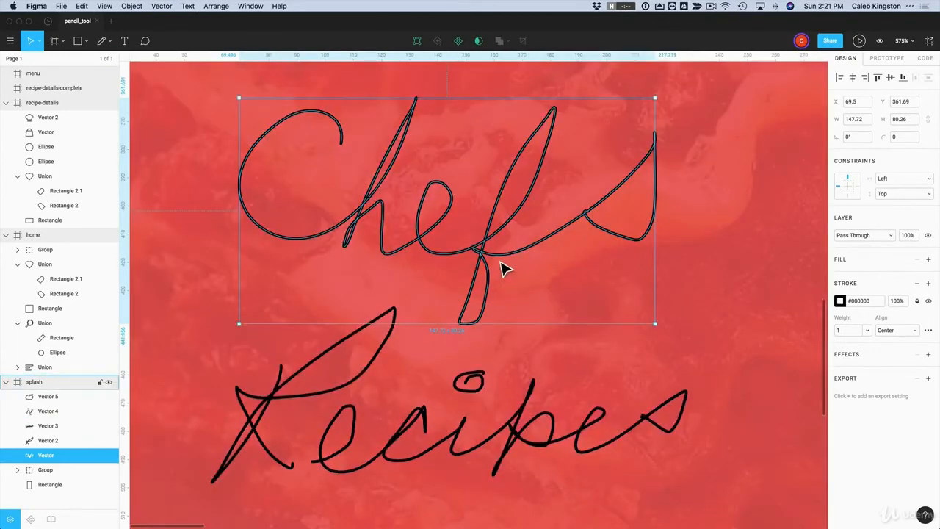
double_click(535, 193)
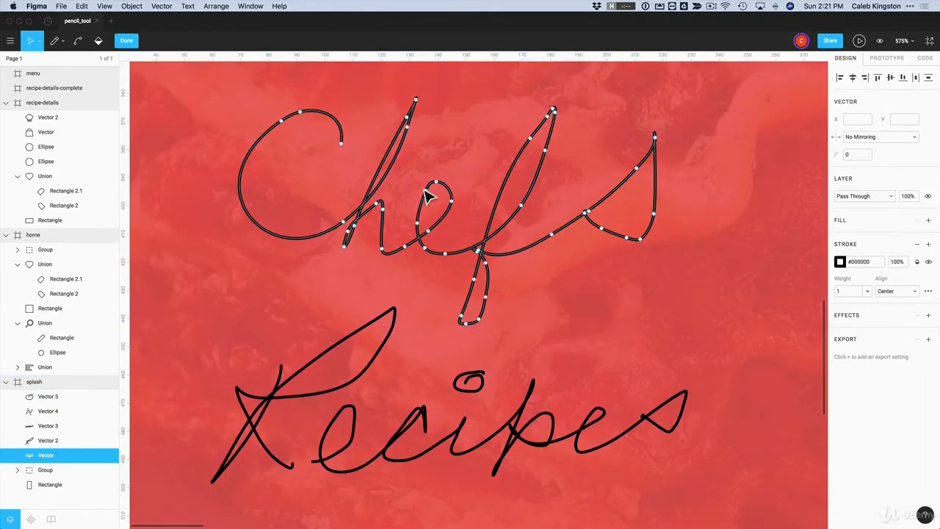
click(408, 114)
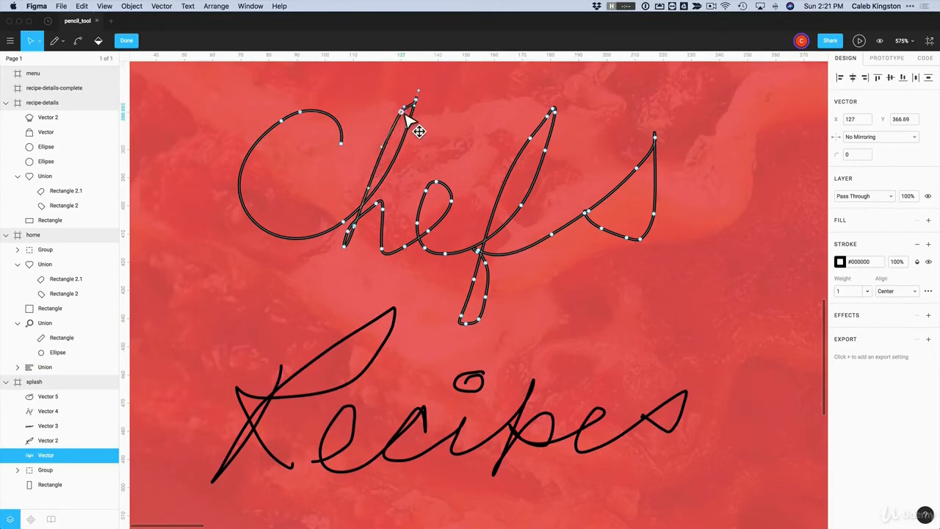
mouse_move(410, 112)
mouse_down()
mouse_move(424, 97)
mouse_move(415, 99)
mouse_up()
click(167, 6)
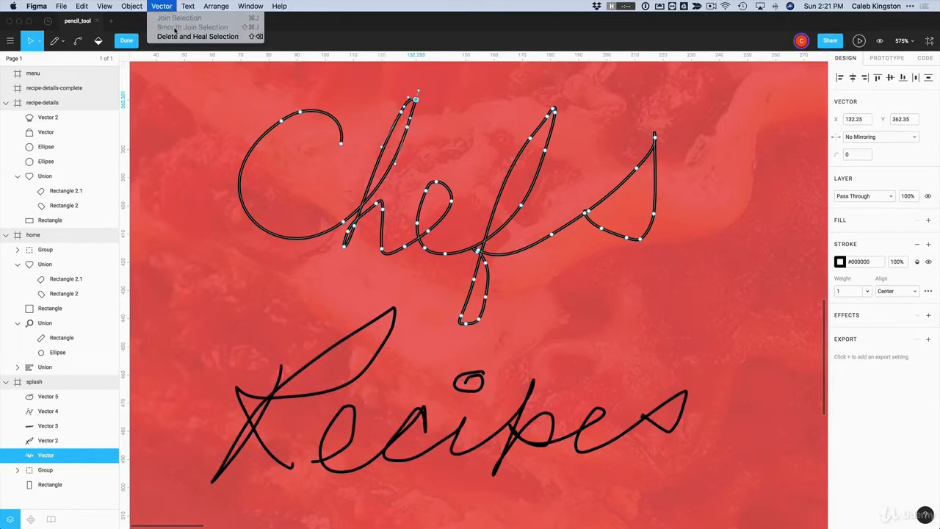
click(197, 36)
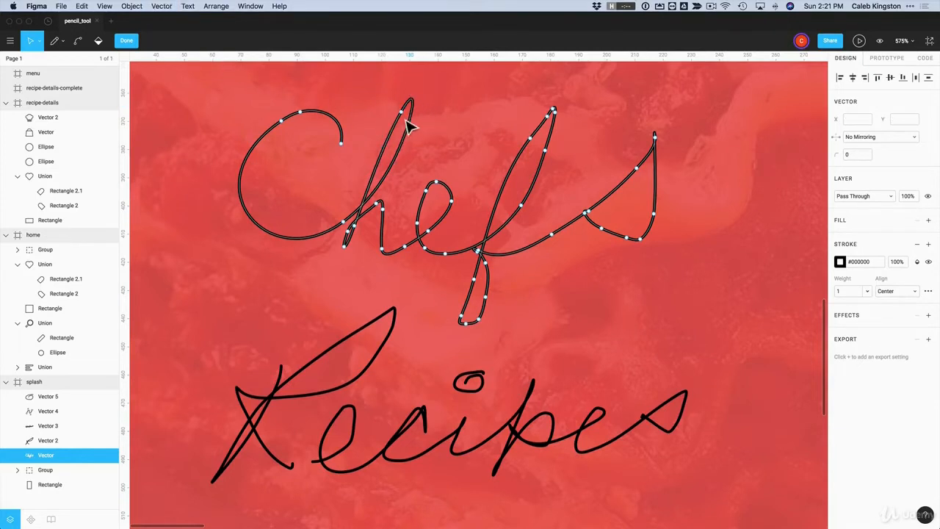
click(343, 247)
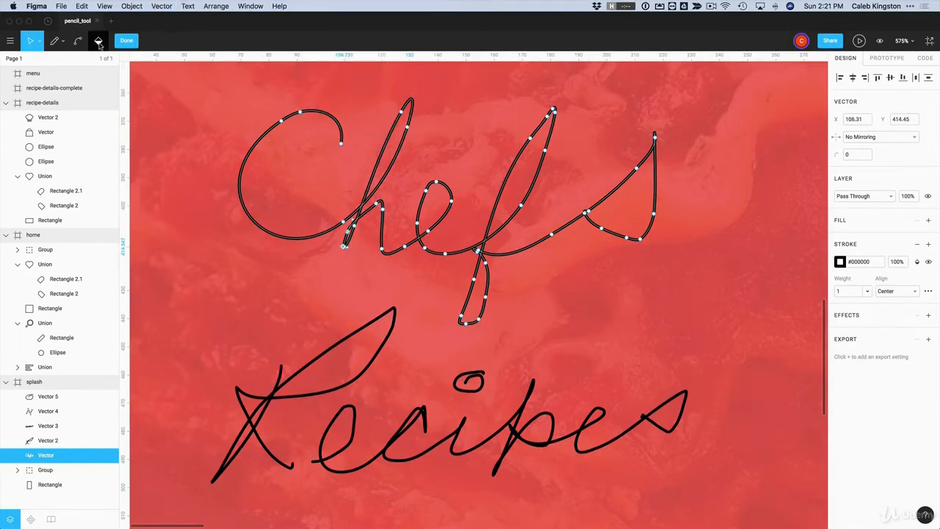
click(165, 6)
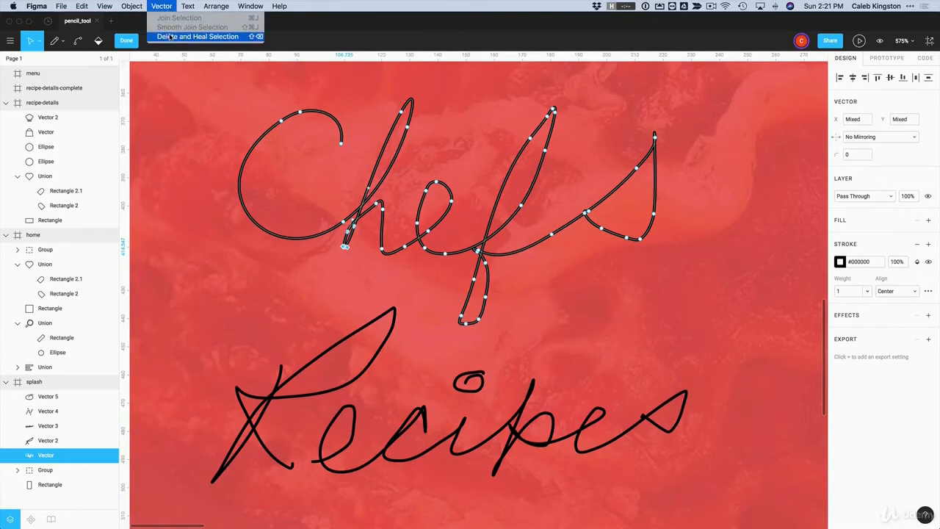
click(169, 36)
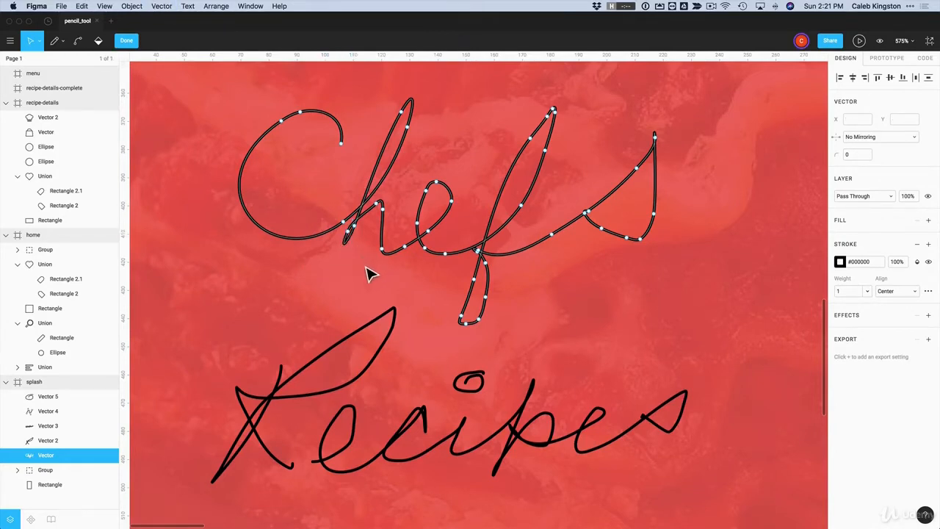
Delete and heal the e's loop points, then reshape the e with its bezier handles
drag(415, 174, 452, 246)
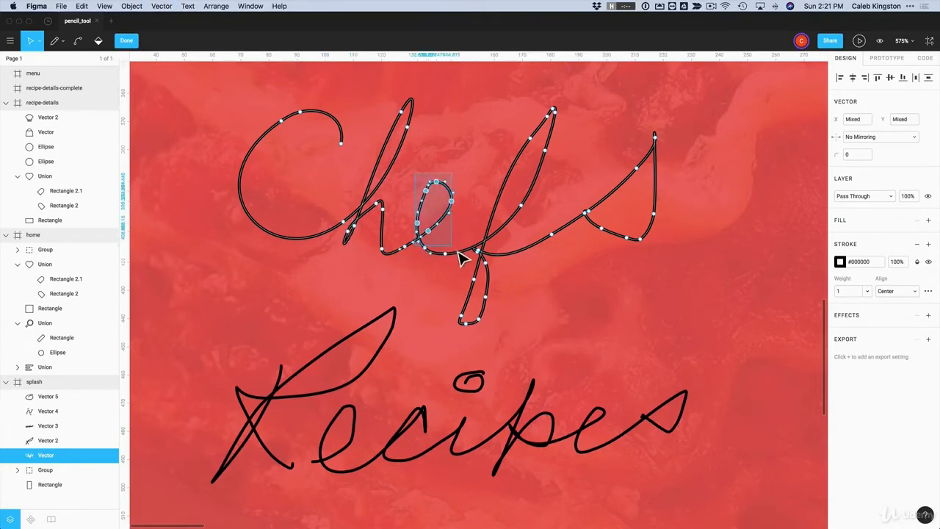
click(162, 7)
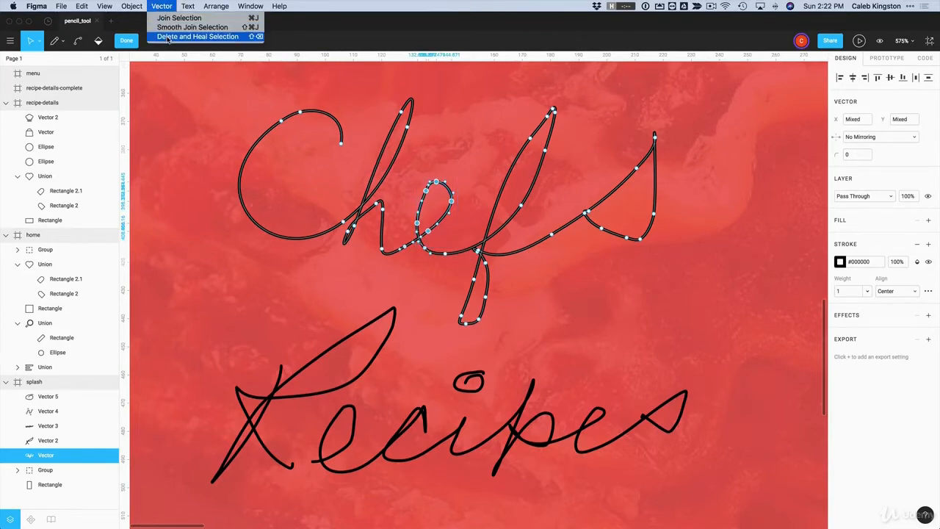
click(168, 37)
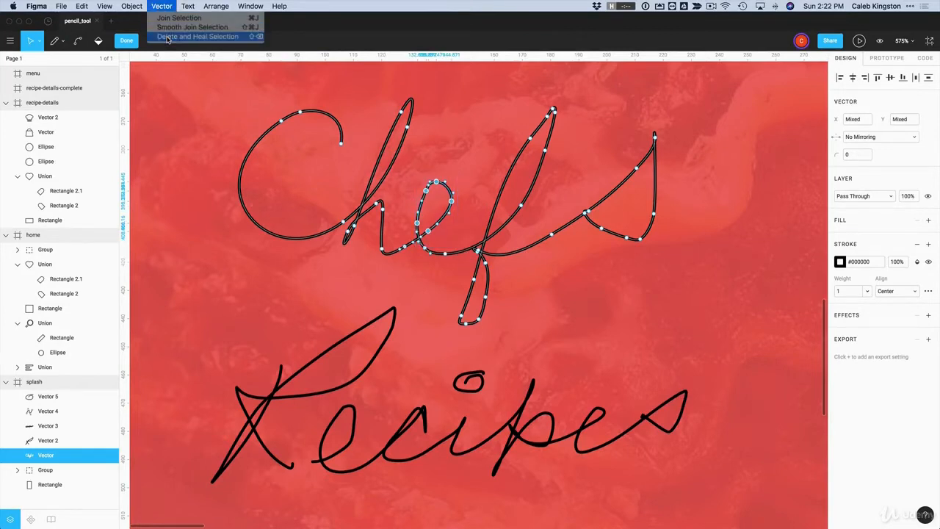
click(425, 249)
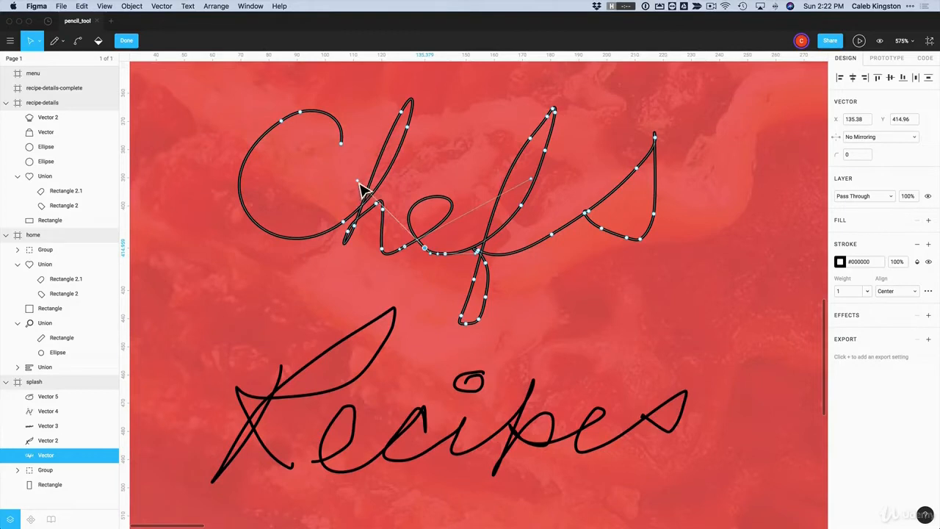
drag(358, 181, 404, 169)
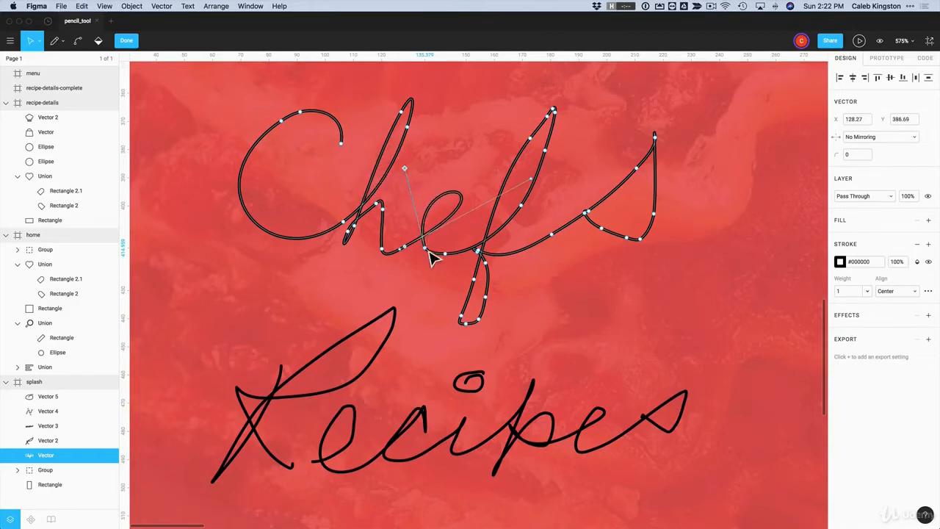
drag(431, 252, 433, 266)
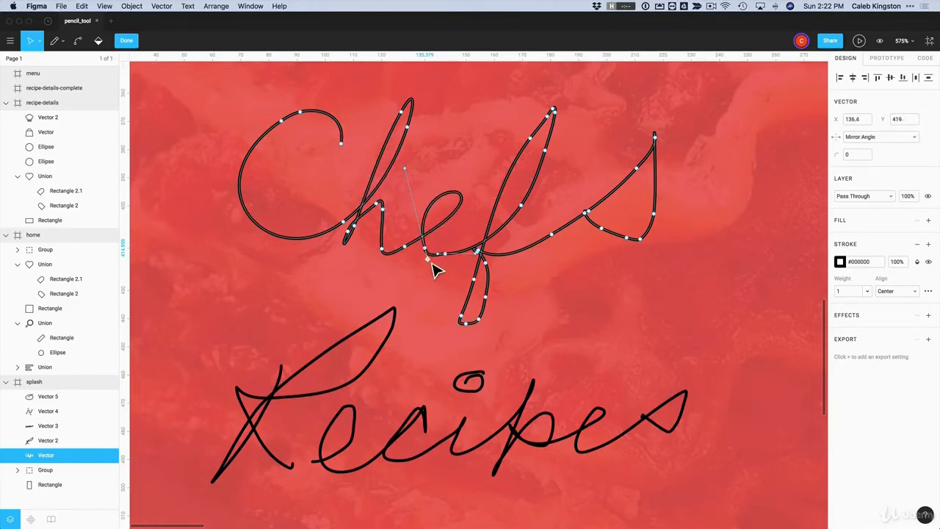
key(Escape)
key(Escape)
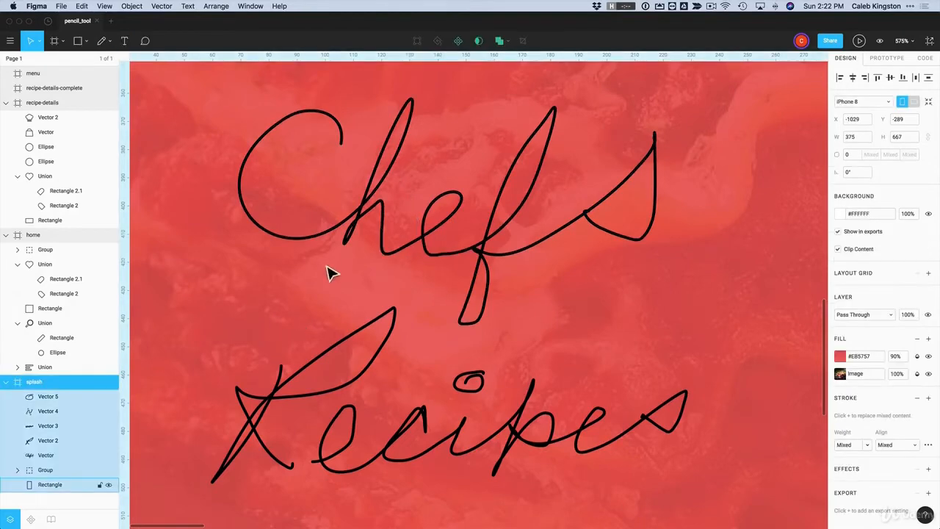
Delete the handwritten Chefs word from the splash frame
click(301, 252)
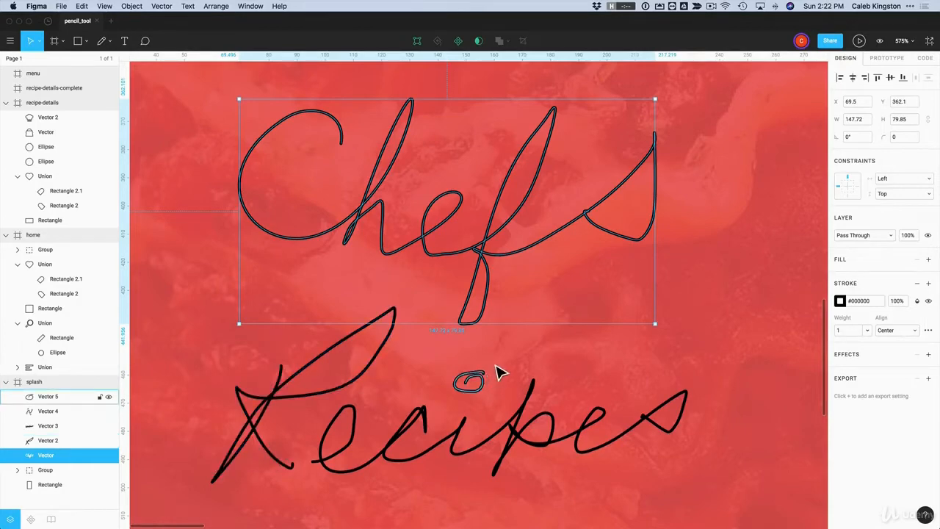
scroll(505, 361, down, 5)
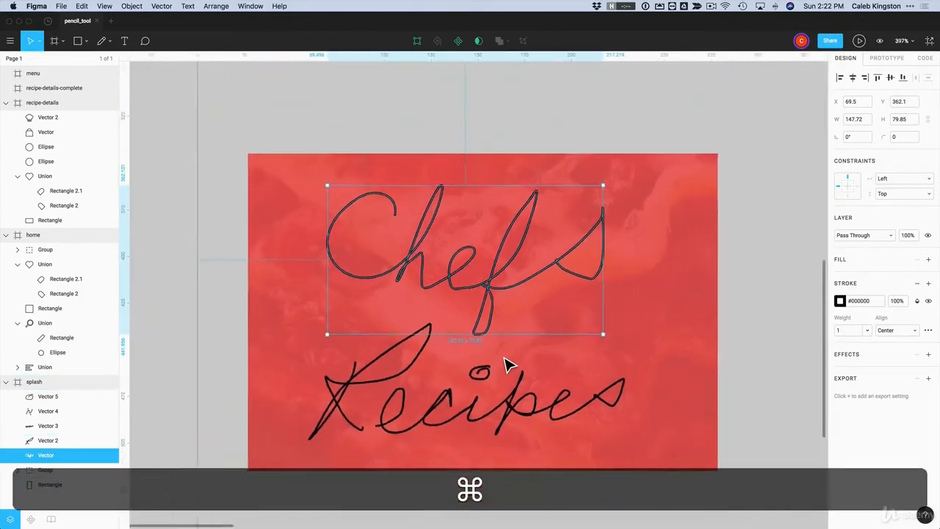
scroll(504, 362, up, 3)
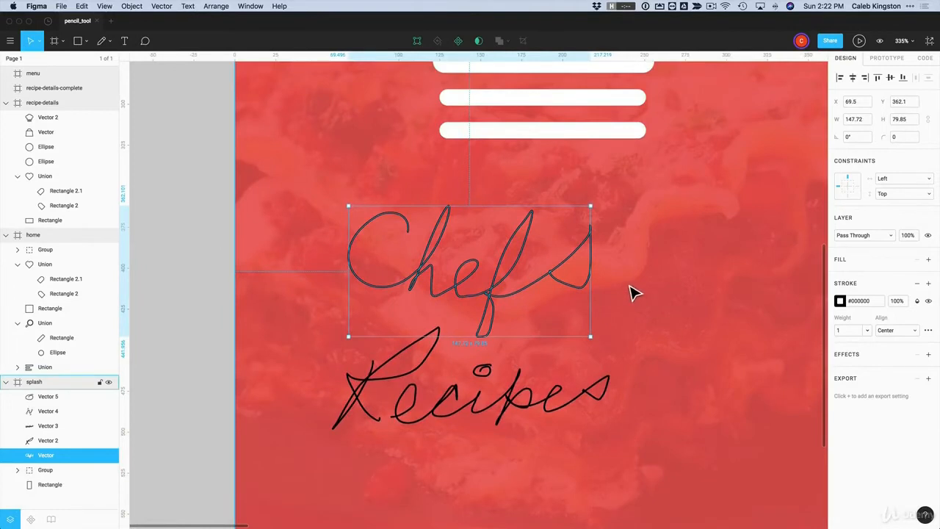
key(Escape)
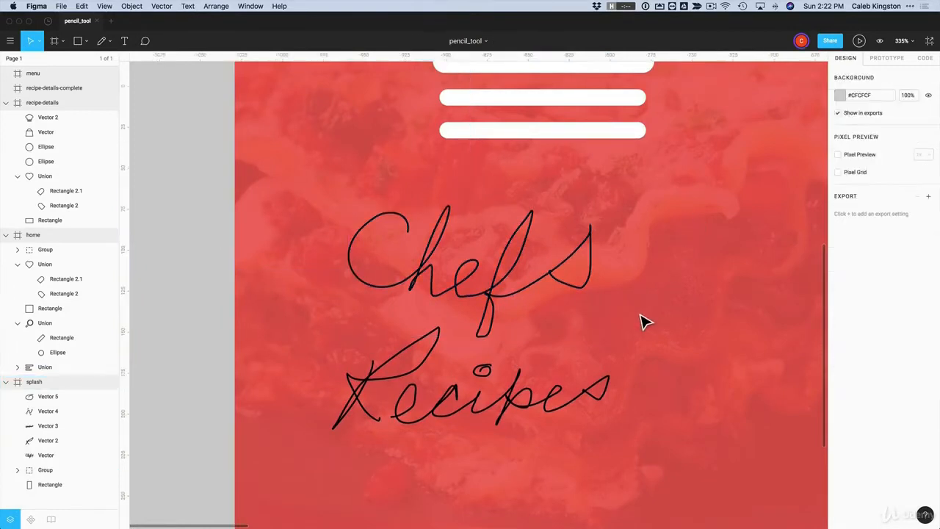
click(640, 319)
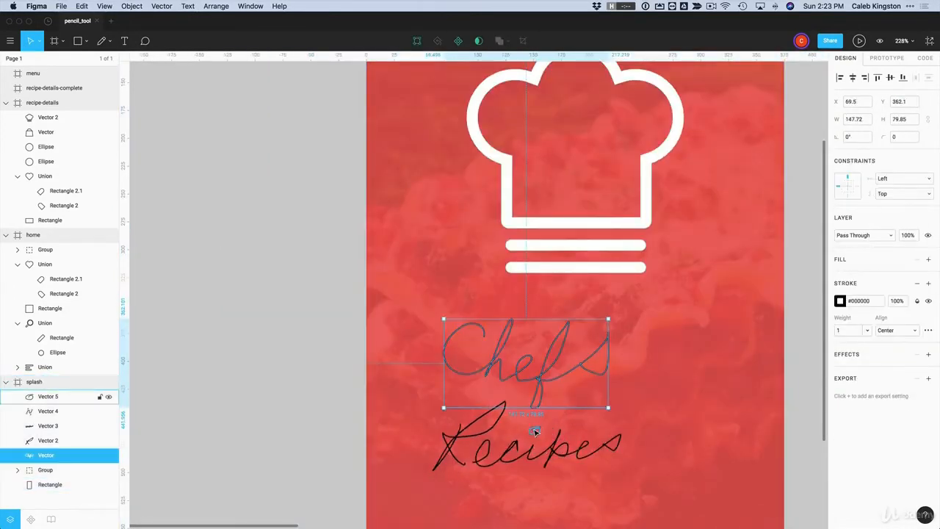
key(Delete)
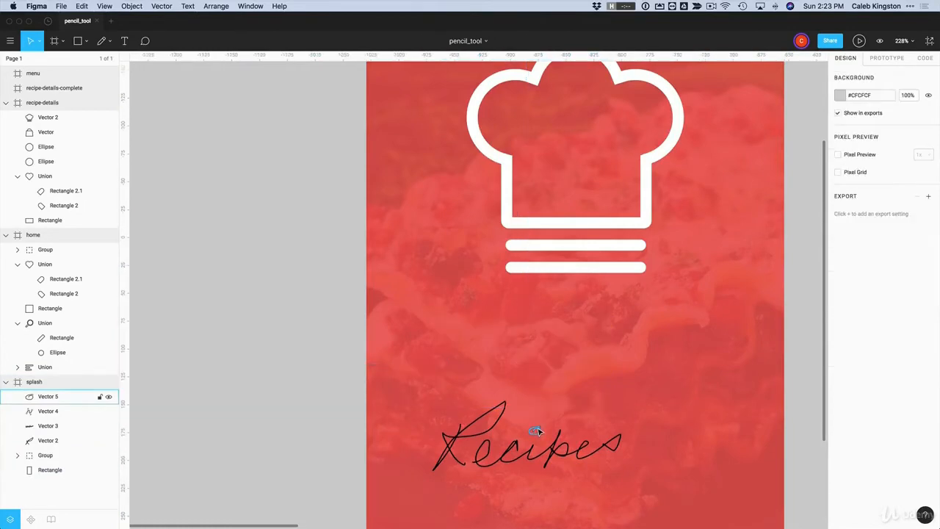
Delete the remaining Recipes strokes, including the R and 'ecipes'
click(537, 431)
key(Delete)
click(495, 415)
key(Delete)
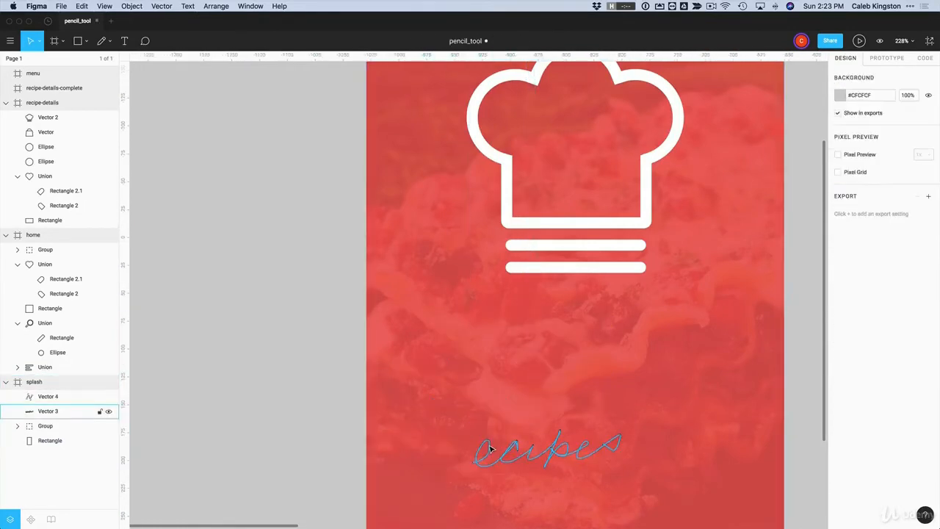
click(492, 449)
key(Delete)
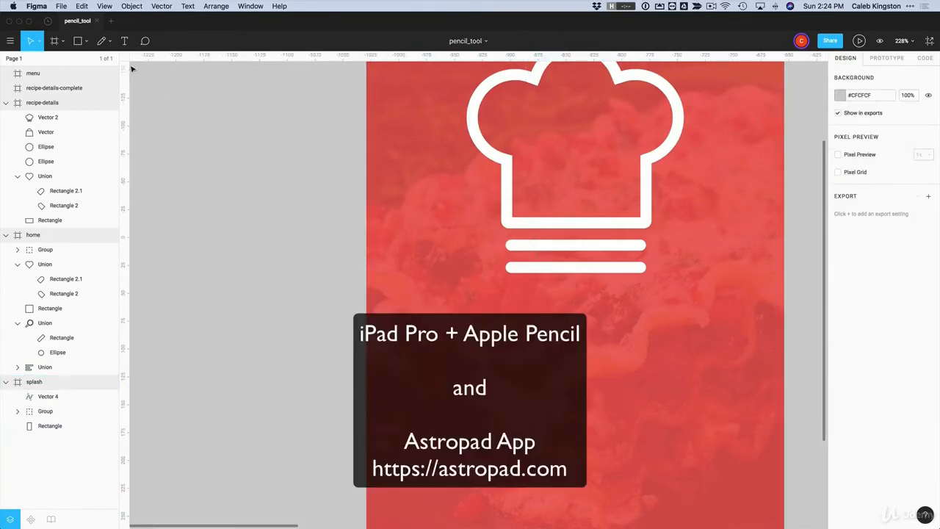
Pick the Pencil tool and zoom in to about 277% below the chef hat
click(101, 40)
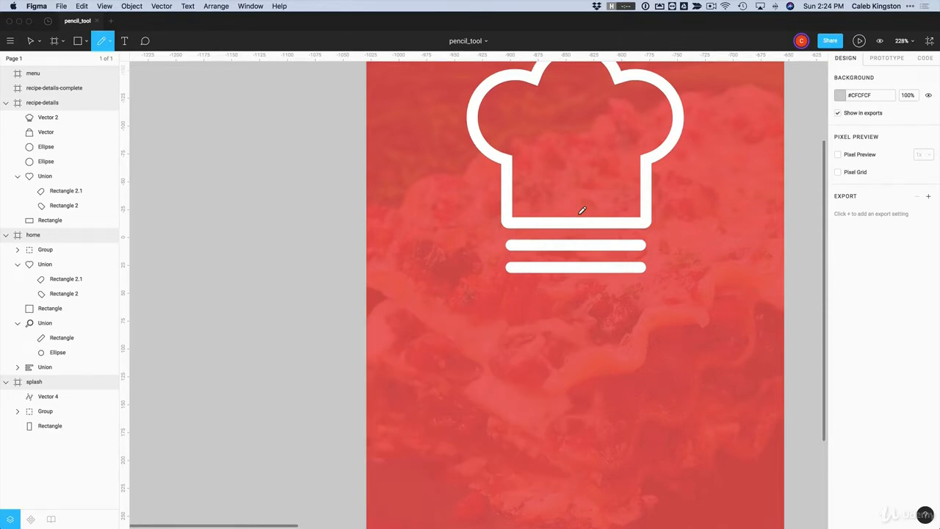
scroll(565, 389, up, 3)
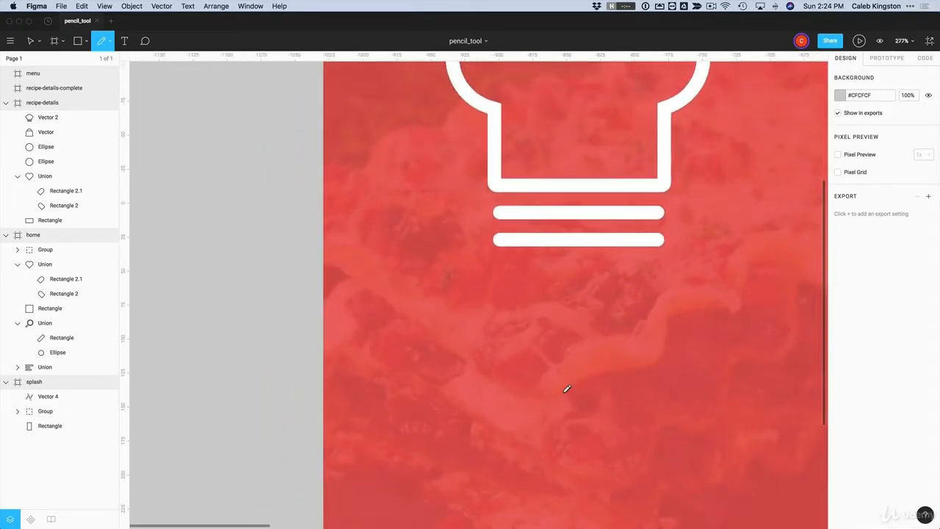
Pencil 'Chef' under the hat, undoing and redrawing a bad stroke
mouse_move(469, 300)
mouse_down()
mouse_move(455, 341)
mouse_move(512, 335)
mouse_up()
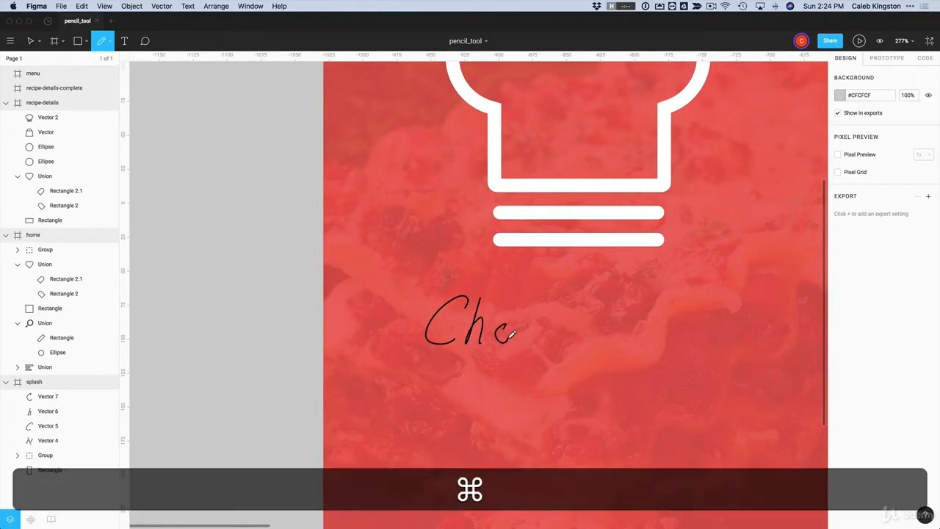
key(super+z)
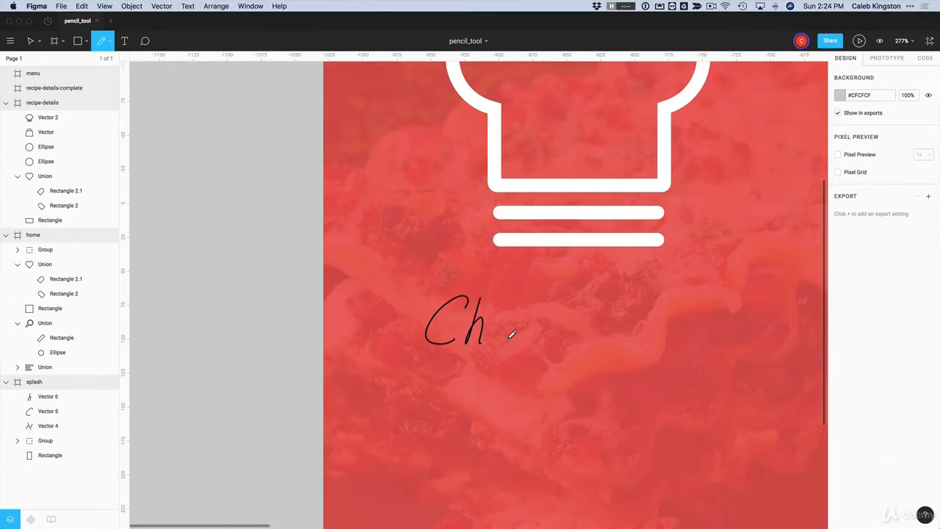
drag(491, 332, 515, 340)
mouse_move(538, 302)
mouse_down()
mouse_move(515, 346)
mouse_move(541, 317)
mouse_up()
Pencil 'Recipes' beneath Chef, then select all the Chef strokes with the Move tool
mouse_move(415, 439)
mouse_down()
mouse_move(446, 405)
mouse_move(428, 407)
mouse_move(448, 443)
mouse_move(476, 415)
mouse_move(479, 427)
mouse_move(512, 438)
mouse_up()
drag(517, 404, 515, 458)
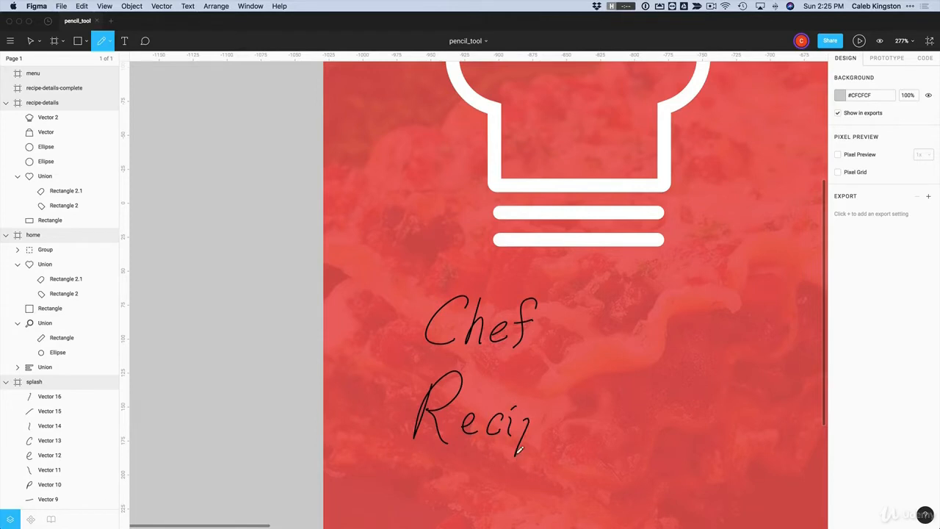
mouse_move(525, 426)
mouse_down()
mouse_move(523, 438)
mouse_move(557, 435)
mouse_move(588, 414)
mouse_move(571, 433)
mouse_up()
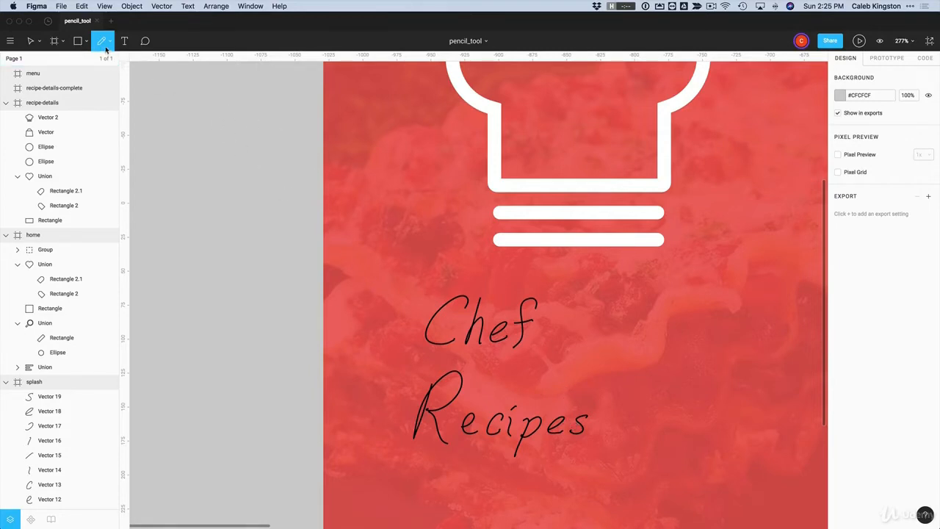
click(162, 7)
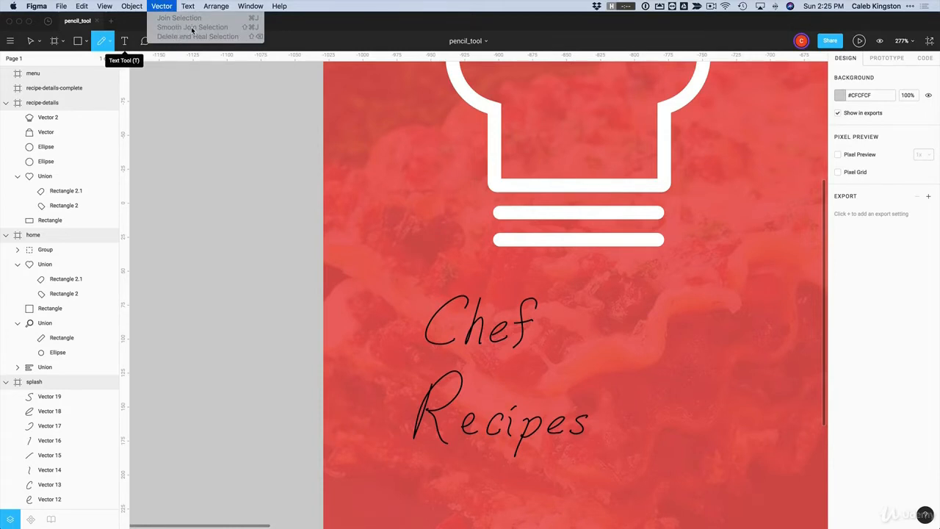
click(166, 10)
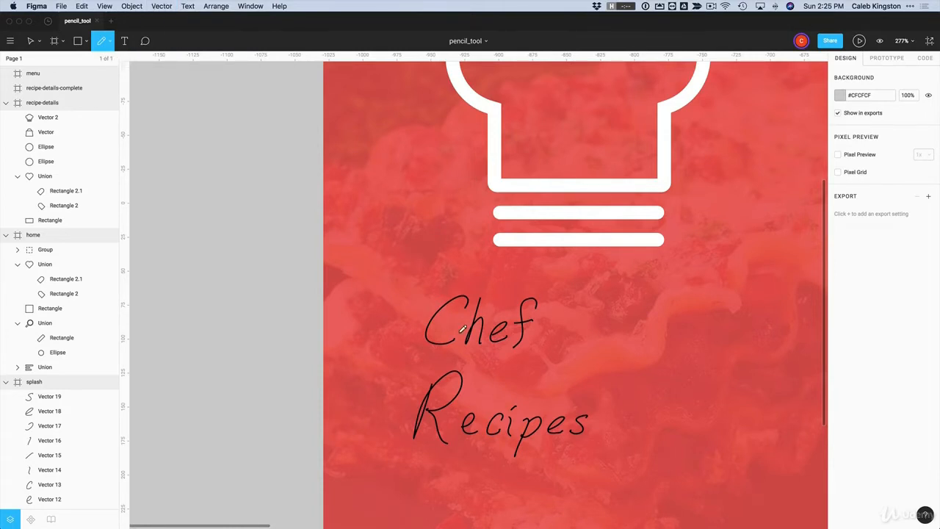
click(31, 41)
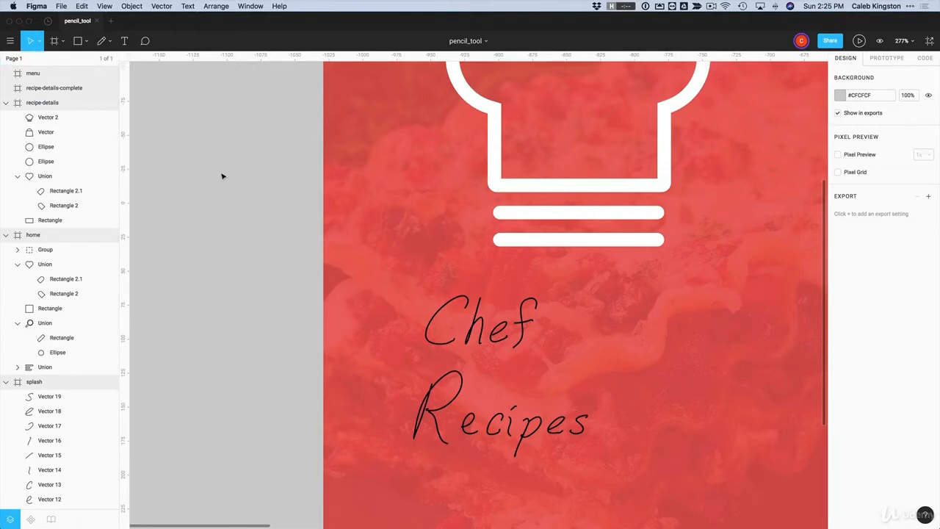
drag(404, 281, 615, 345)
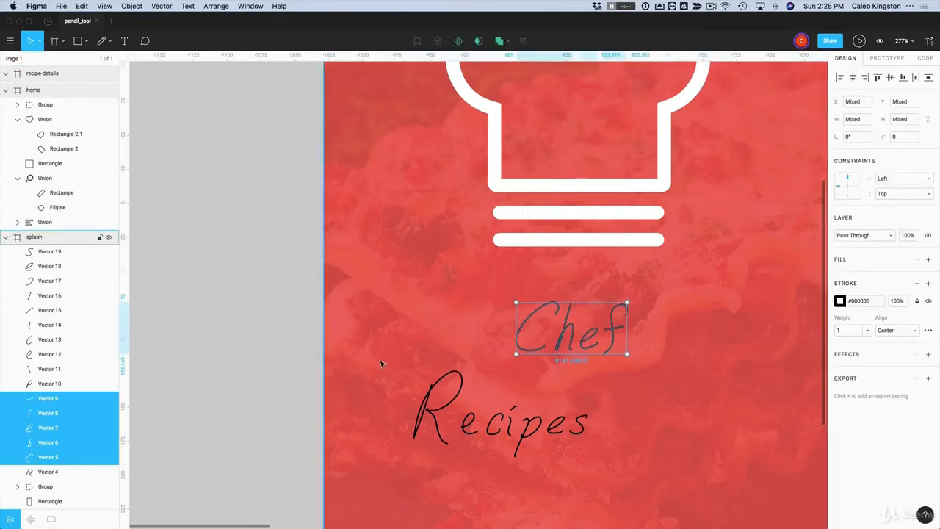
Move the Recipes strokes to the right, beneath Chef
drag(406, 359, 610, 470)
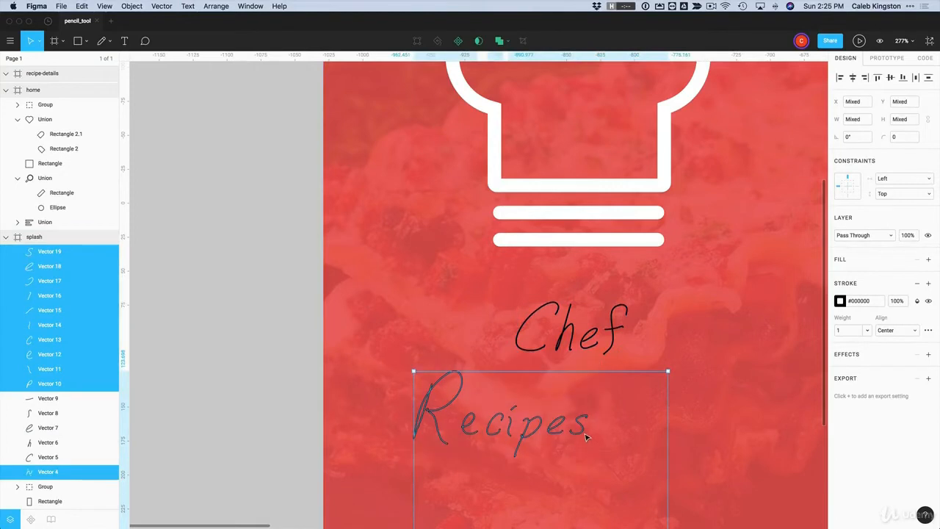
drag(587, 437, 659, 433)
click(664, 334)
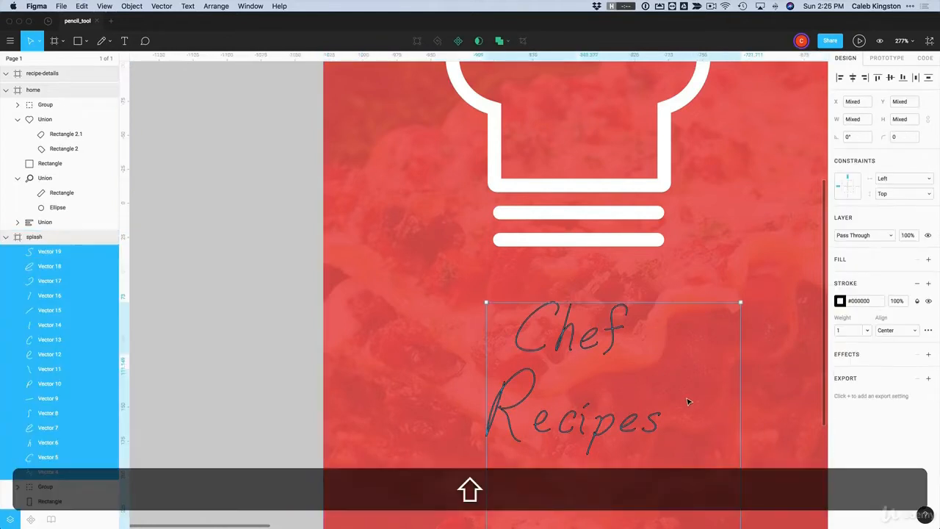
scroll(689, 402, down, 3)
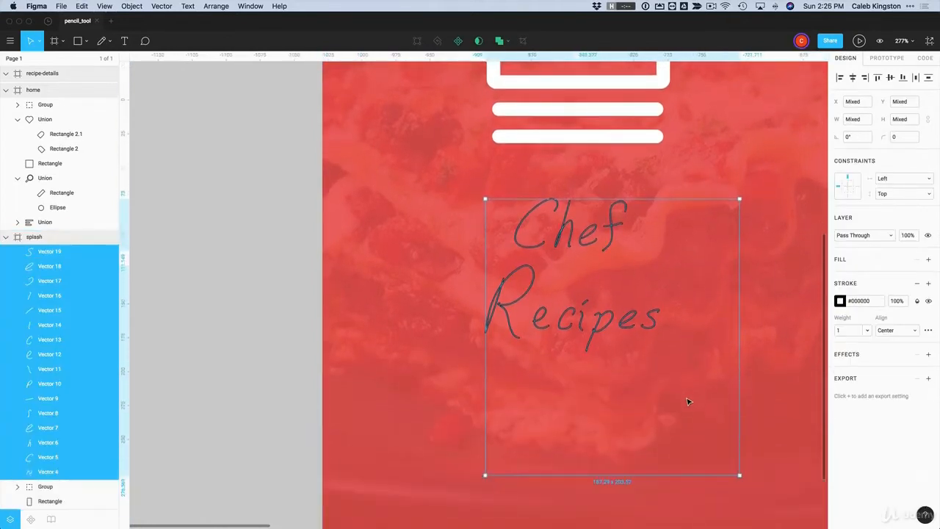
scroll(689, 401, up, 1)
Set the lettering strokes to white #FFFFFF with a weight of 3
click(839, 301)
drag(752, 305, 674, 269)
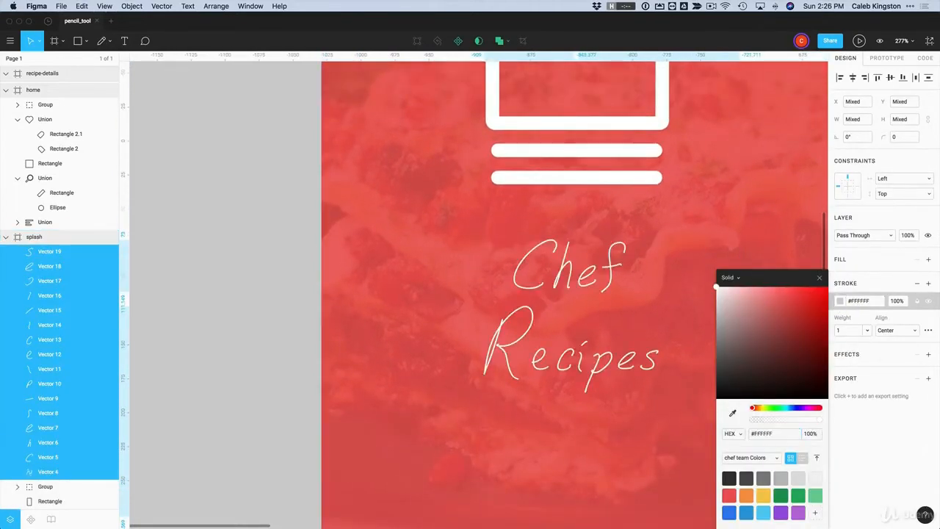
click(855, 330)
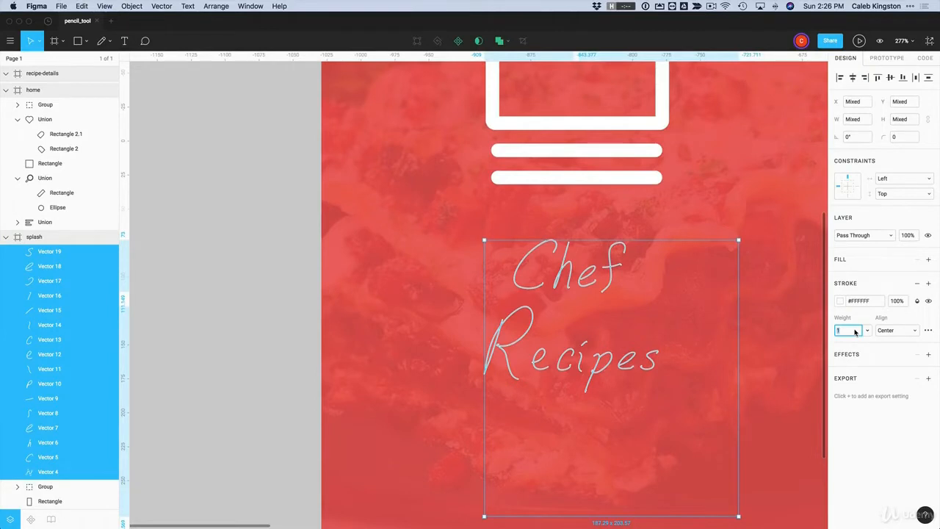
text(3)
key(Return)
Deselect the Chef strokes and nudge Recipes slightly left and up
shift+click(523, 260)
shift+click(564, 269)
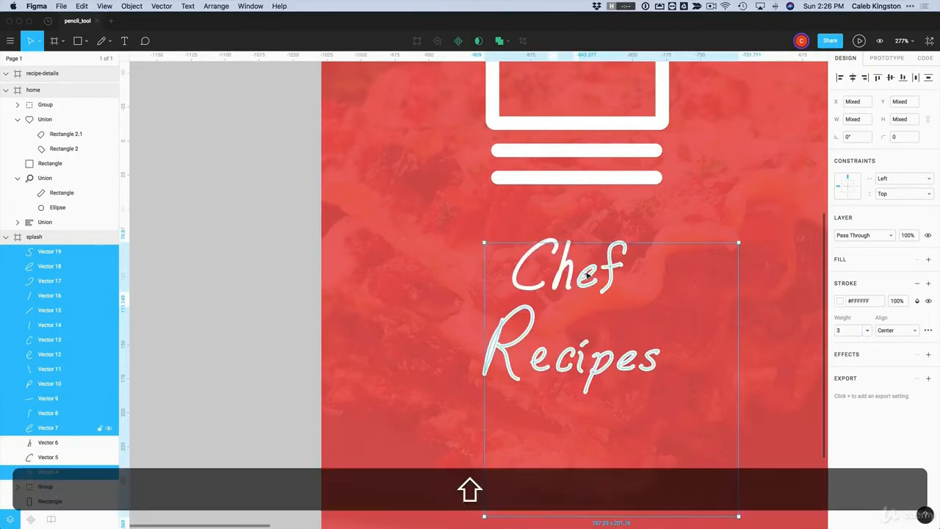
shift+click(588, 275)
shift+click(614, 268)
shift+click(614, 266)
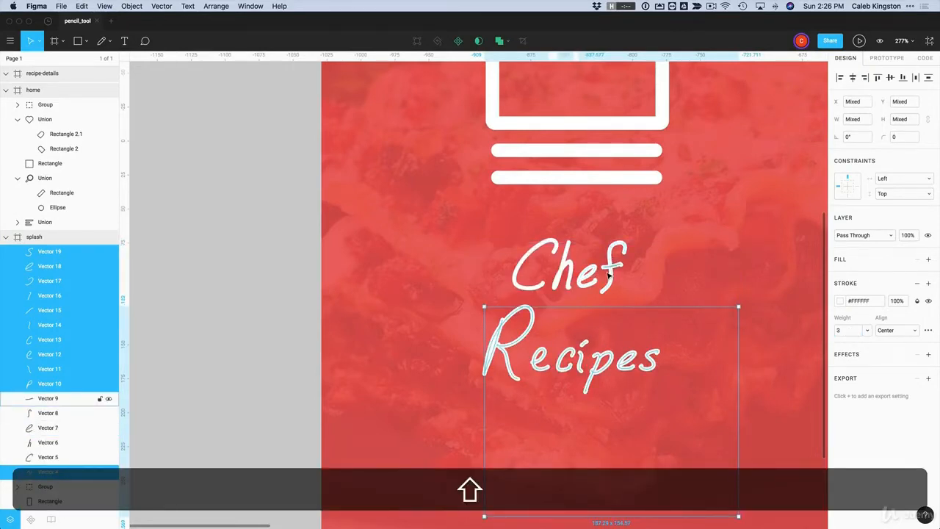
drag(581, 356, 568, 353)
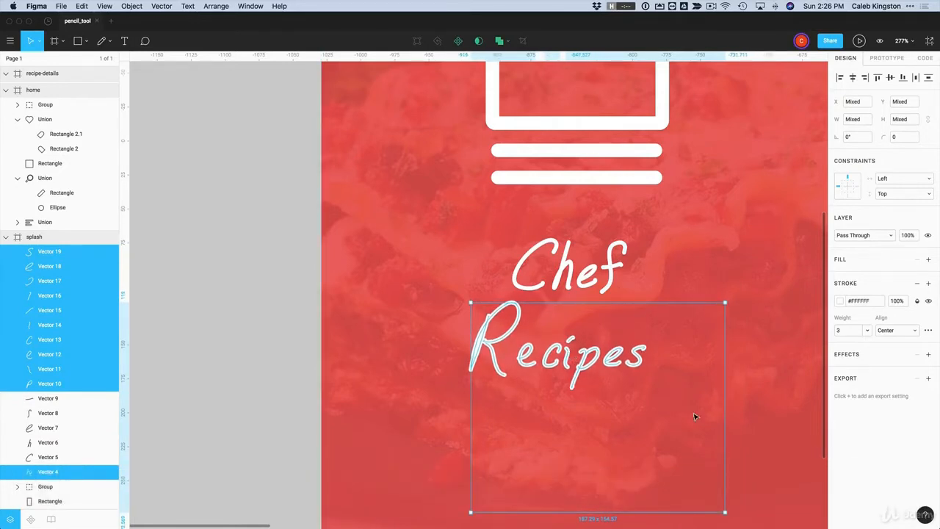
Group the lettering layers Vector 4 through Vector 19
click(230, 269)
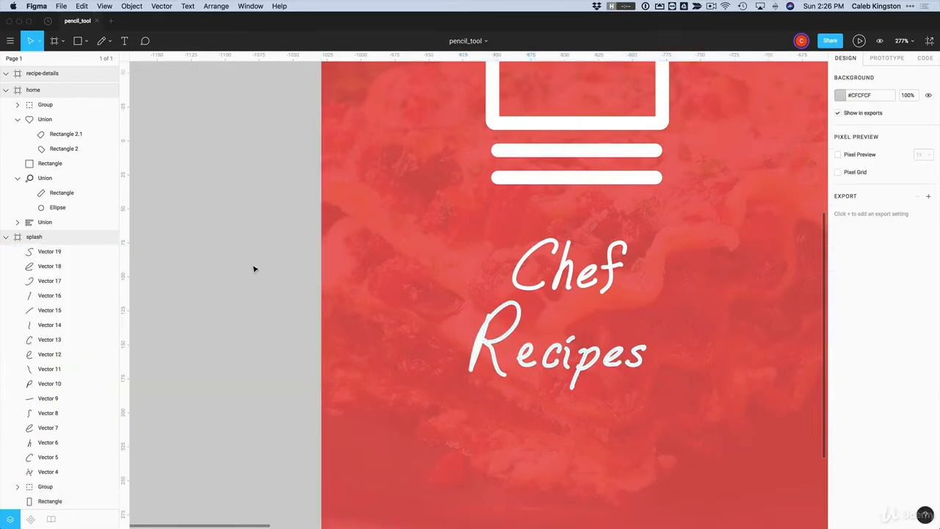
click(48, 472)
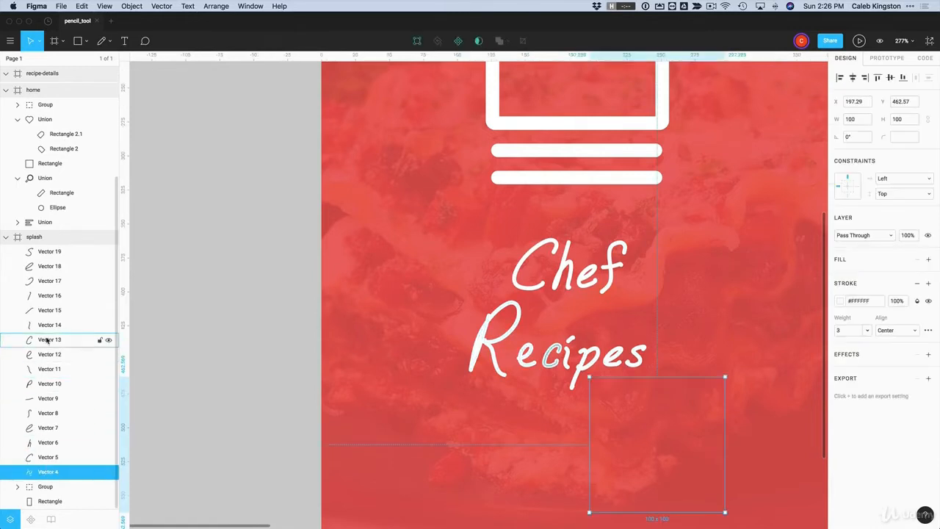
shift+click(44, 255)
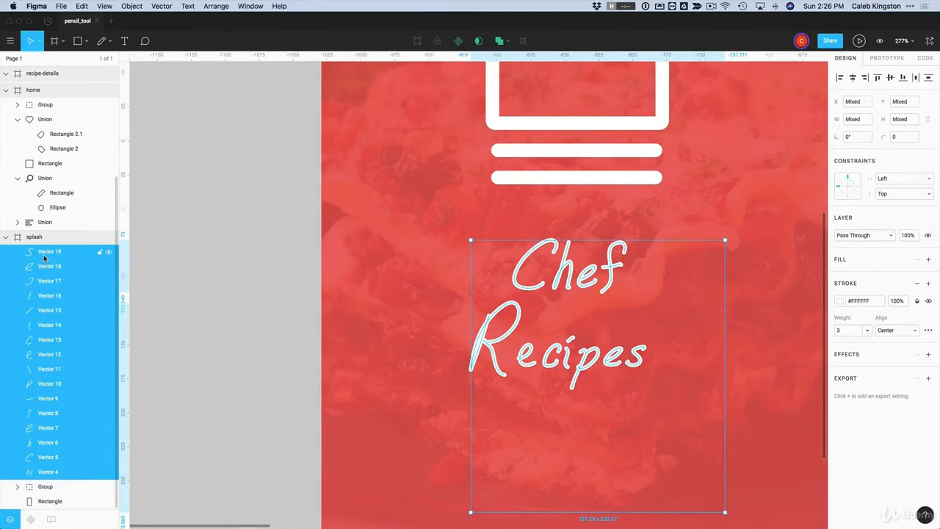
key(super+g)
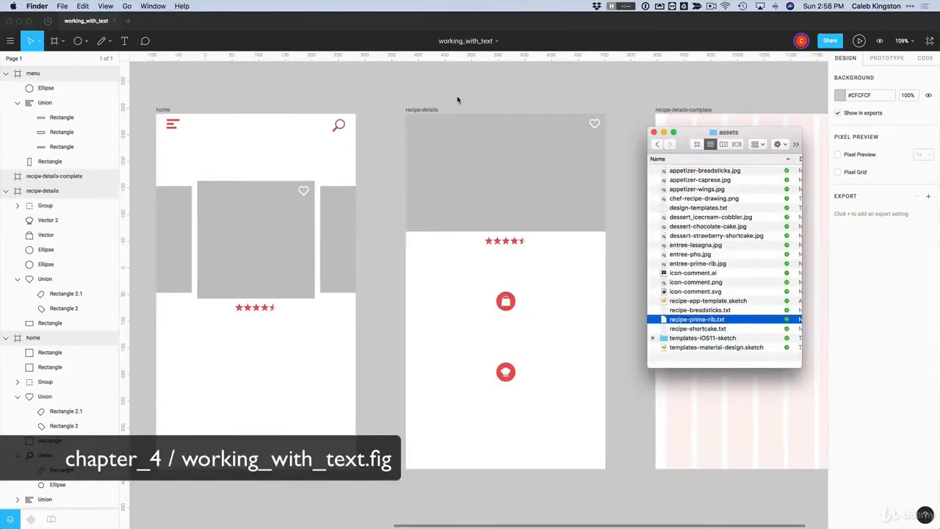
Bring the Finder assets folder listing recipe-prime-rib.txt to the front
click(454, 104)
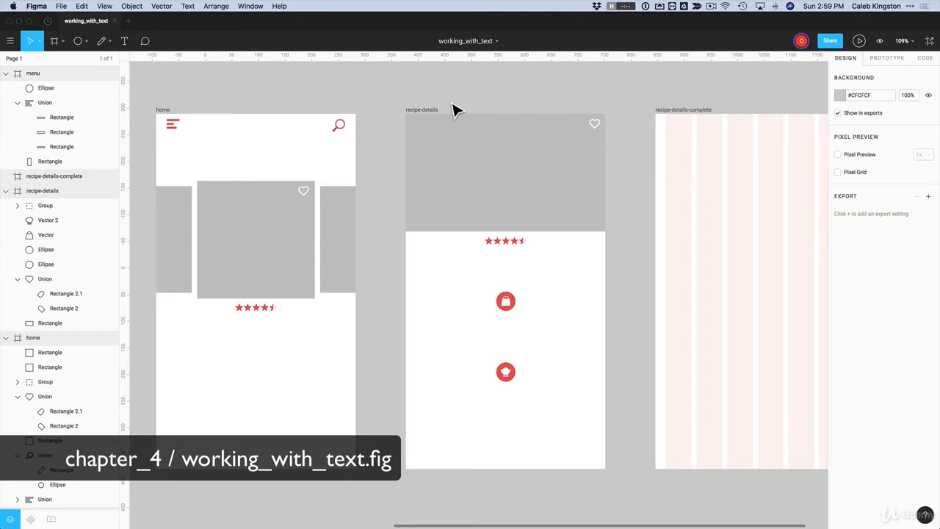
key(super+Tab)
click(683, 321)
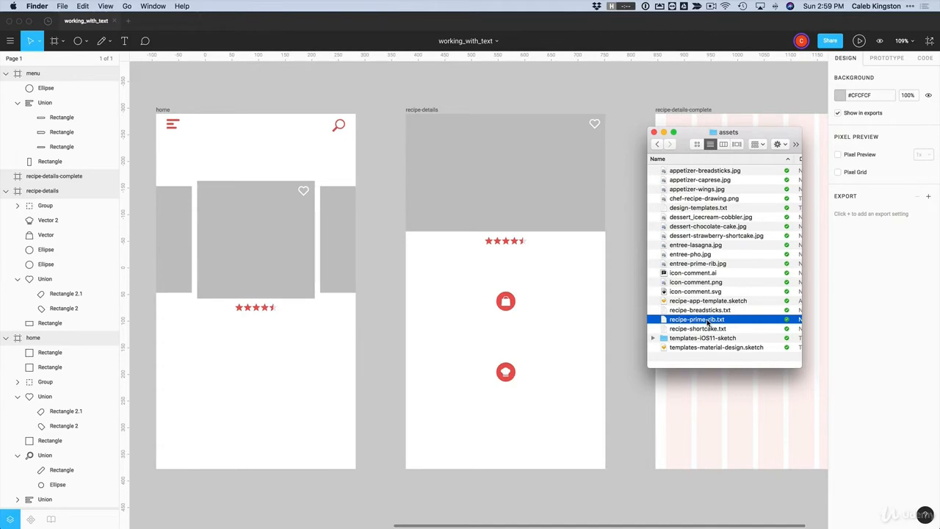
Open recipe-prime-rib.txt in TextEdit and copy the title 'Prime Rib Roast'
double_click(707, 321)
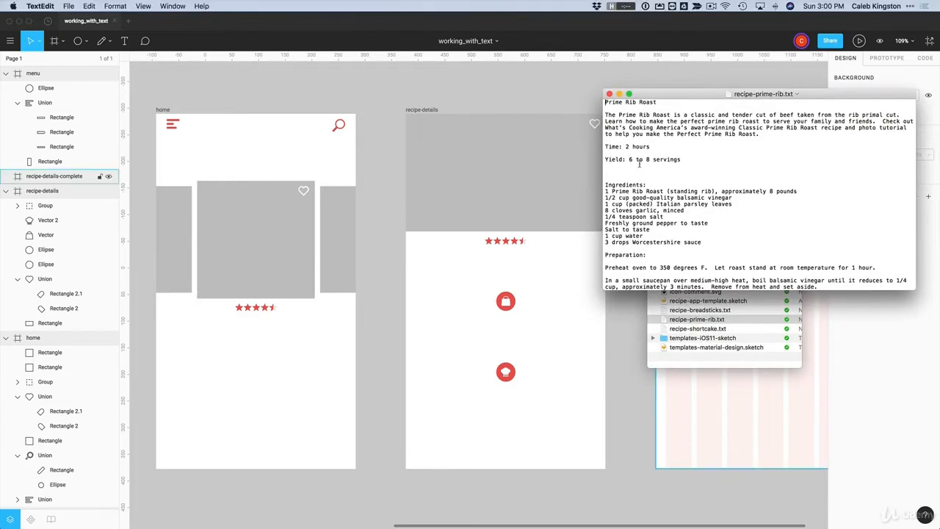
double_click(751, 92)
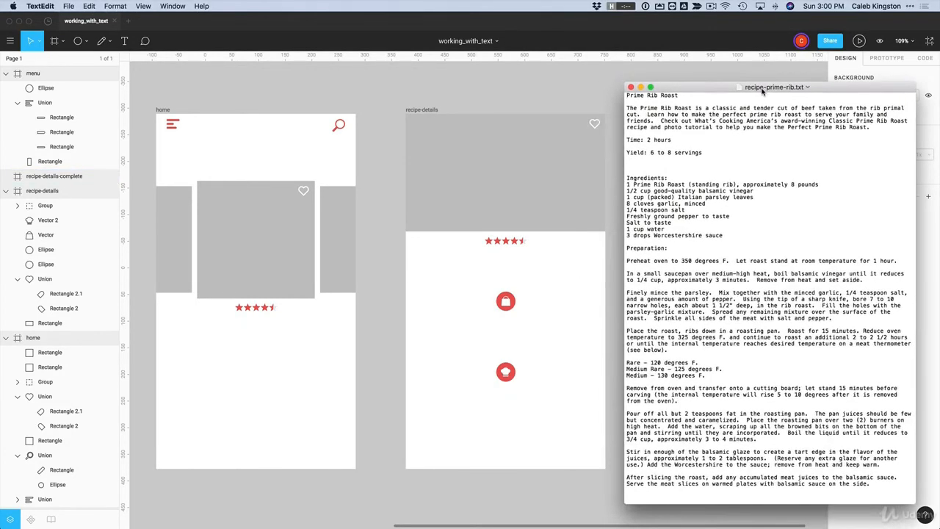
key(super+Tab)
click(643, 105)
drag(668, 100, 694, 96)
key(super+c)
click(438, 234)
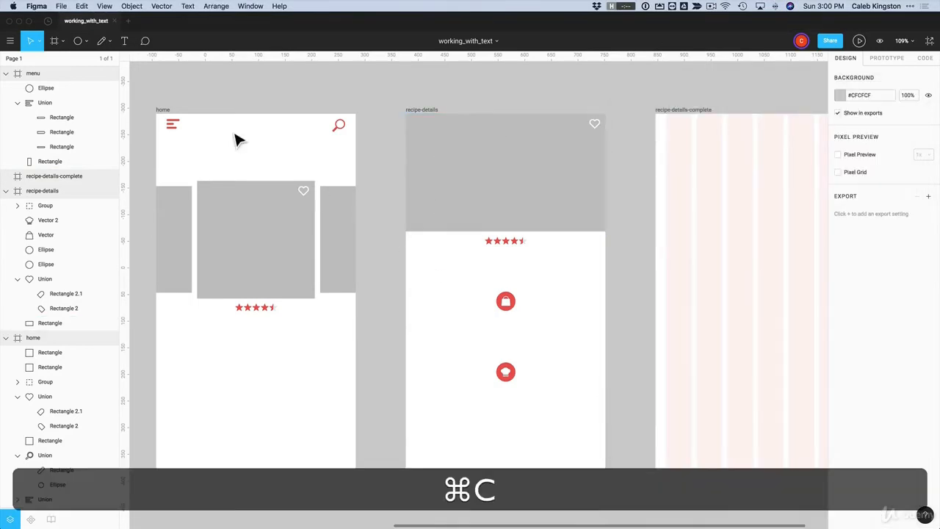
Paste 'Prime Rib Roast' as a new text layer below the rating stars
click(123, 42)
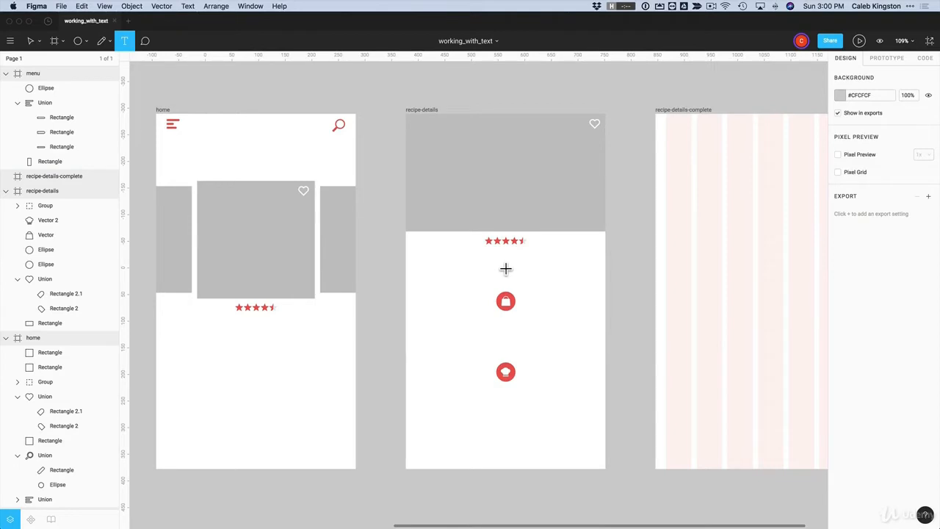
click(499, 263)
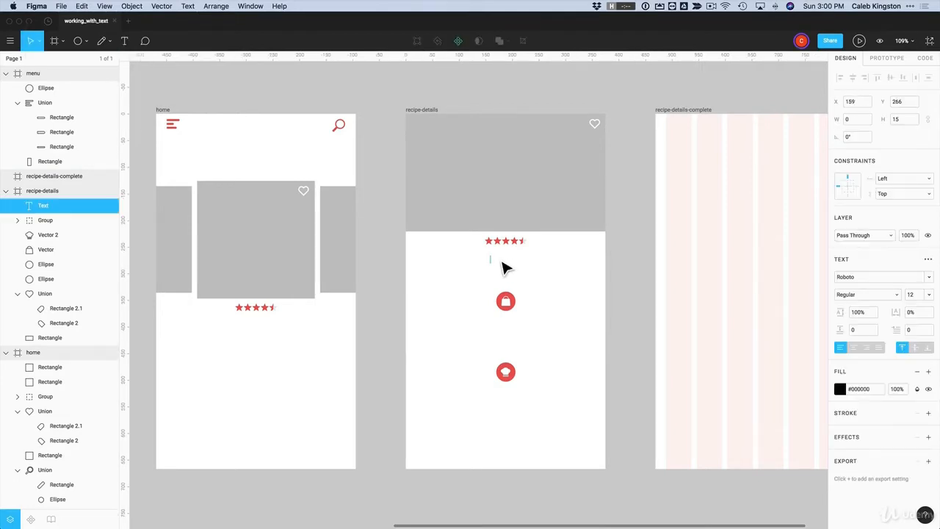
key(super+v)
key(Escape)
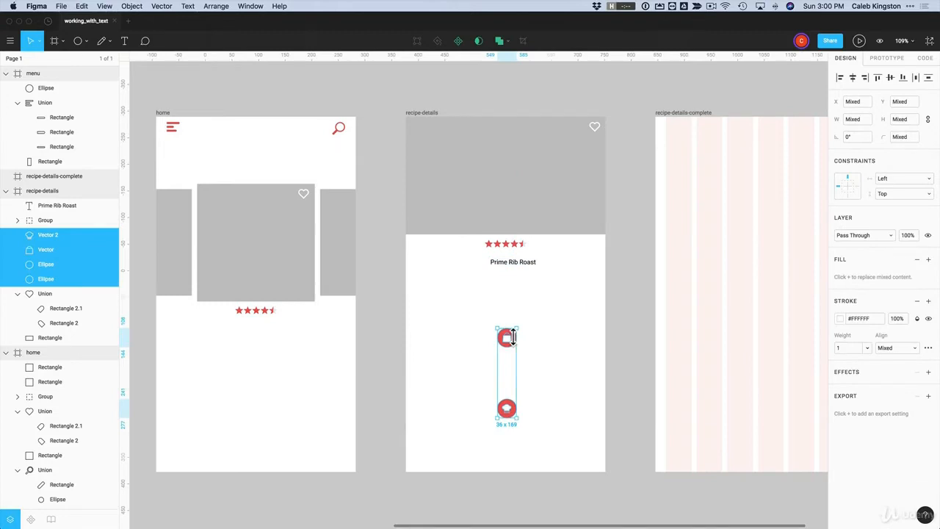
Copy the recipe's intro paragraph from TextEdit into a text box beneath the title
key(super+Tab)
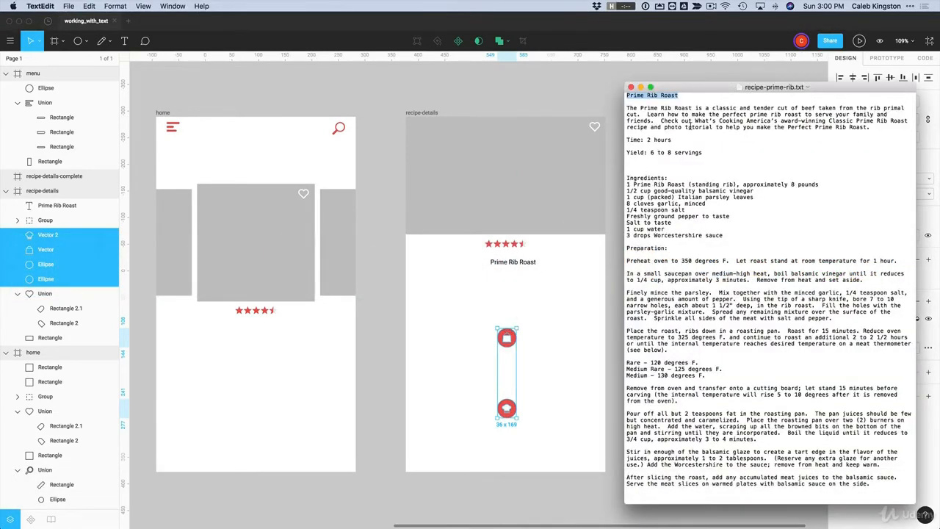
drag(627, 108, 872, 128)
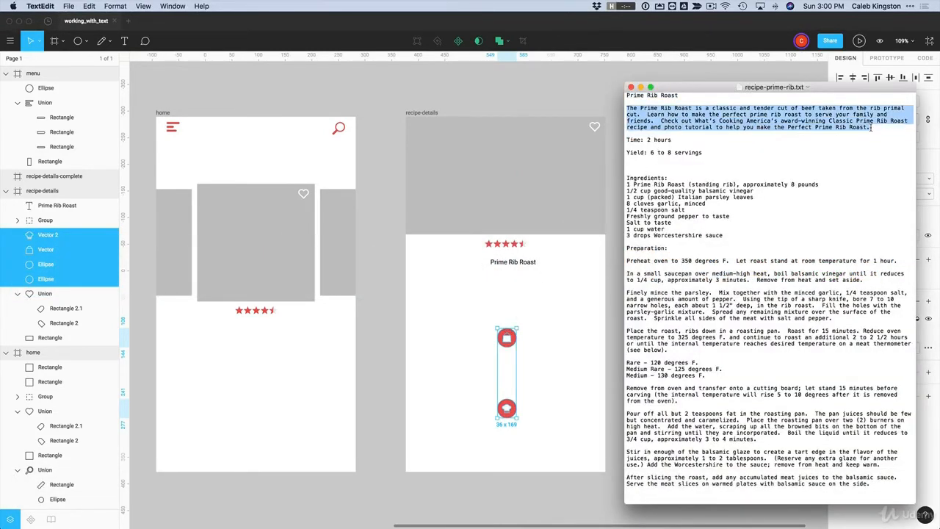
key(super+c)
click(588, 259)
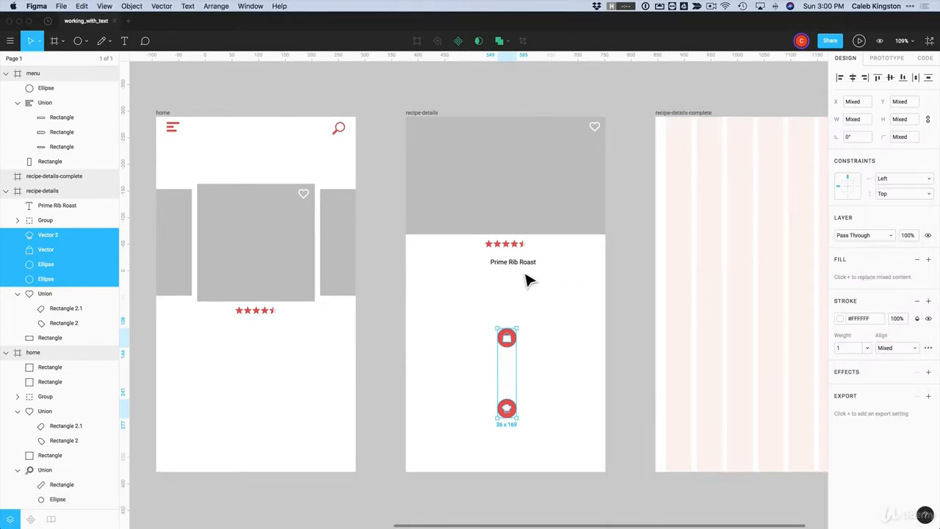
click(124, 40)
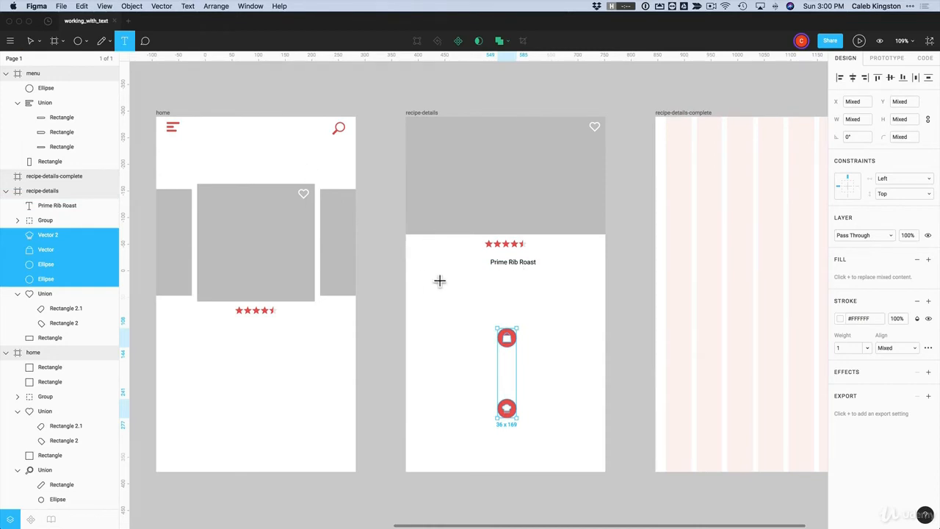
drag(415, 273, 599, 309)
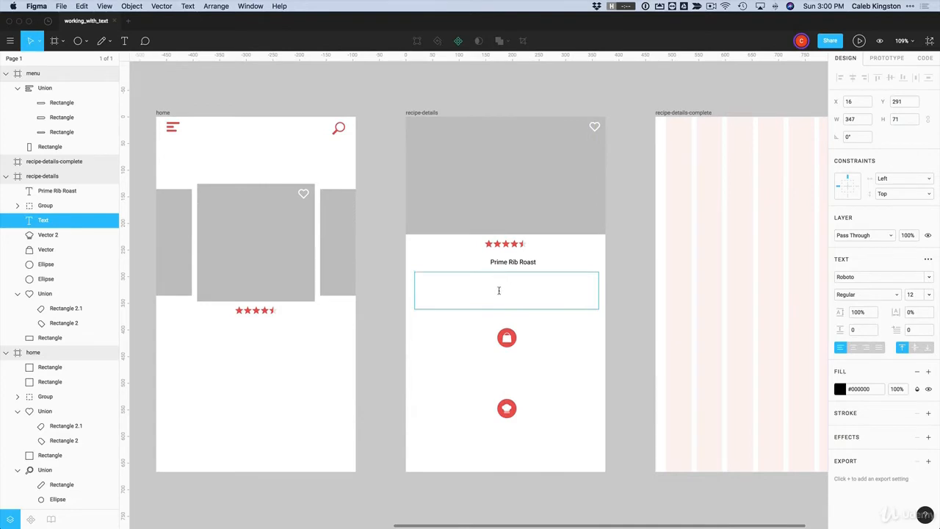
key(super+v)
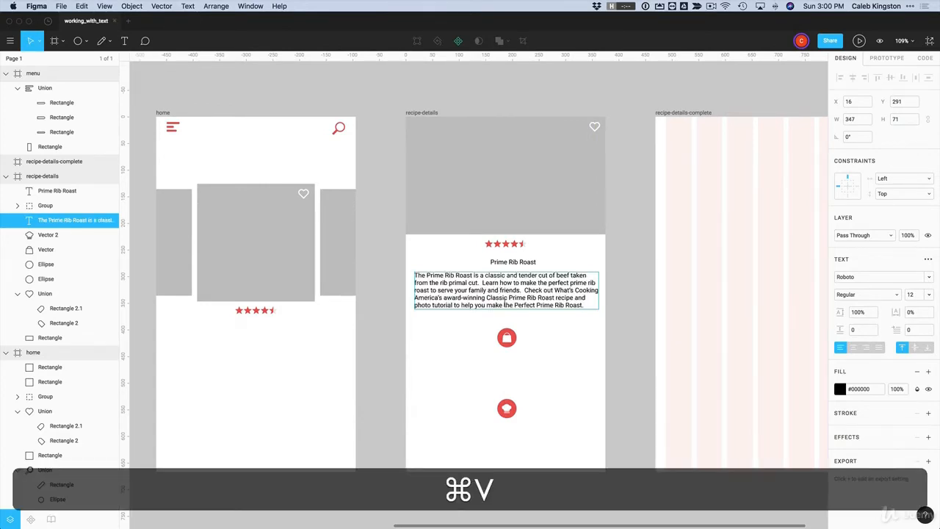
key(Escape)
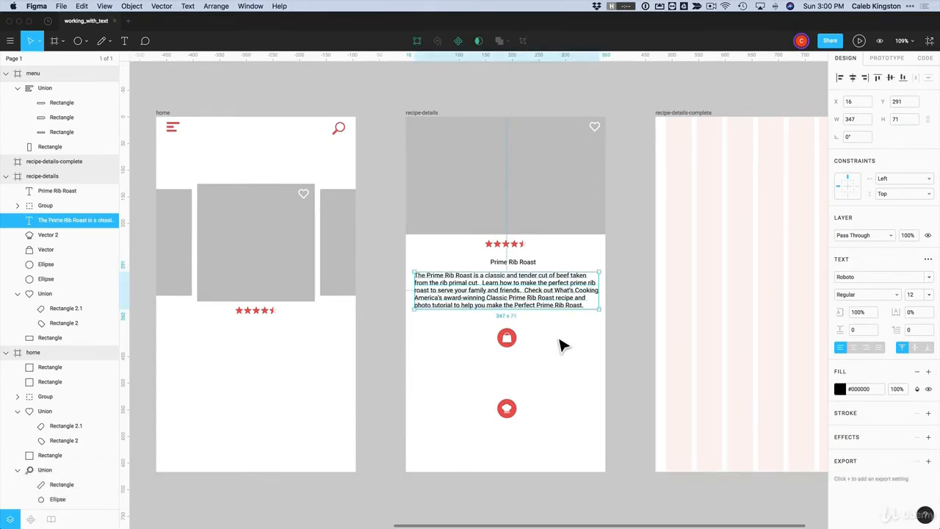
key(Escape)
Drag the recipe-details screen's bottom edge down to make it taller, and move the lower icon further down
scroll(561, 343, up, 1)
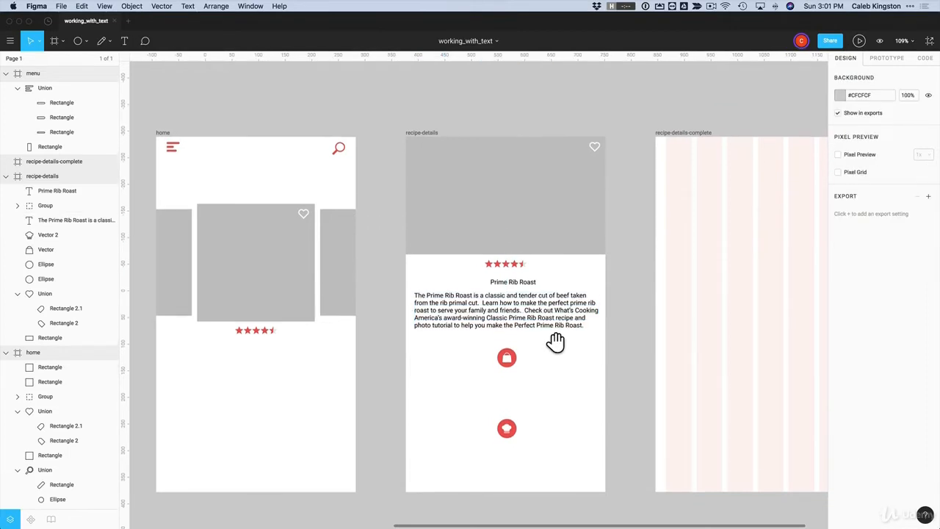
super+scroll(559, 349, down, 3)
scroll(557, 352, down, 3)
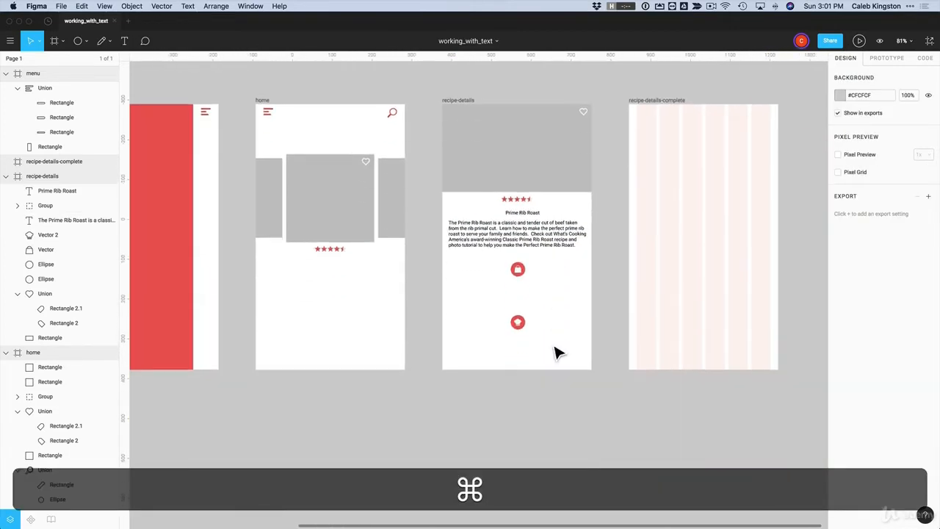
click(460, 107)
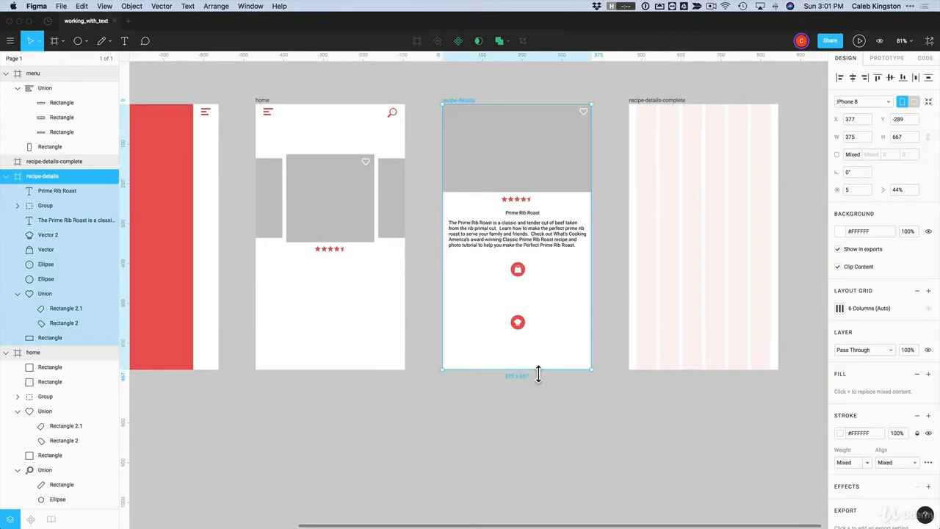
drag(539, 371, 539, 507)
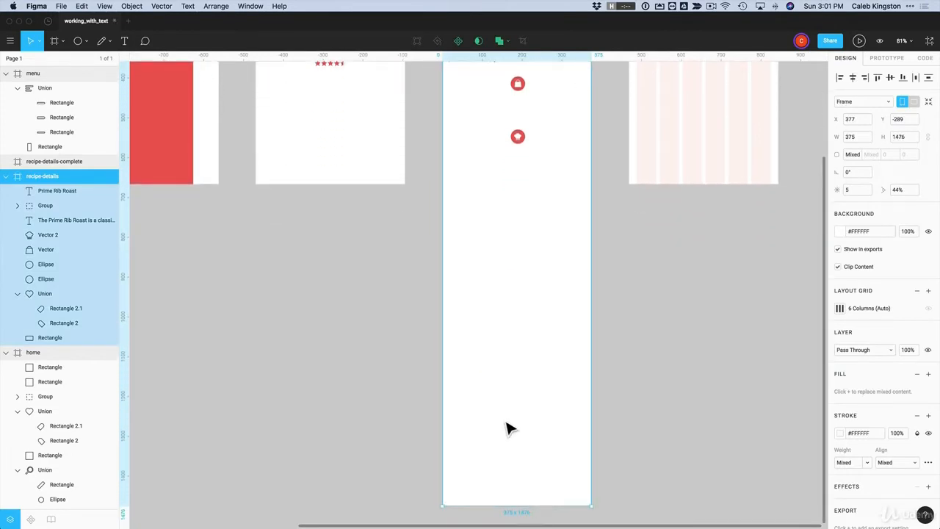
scroll(506, 429, up, 5)
click(551, 401)
drag(546, 388, 525, 371)
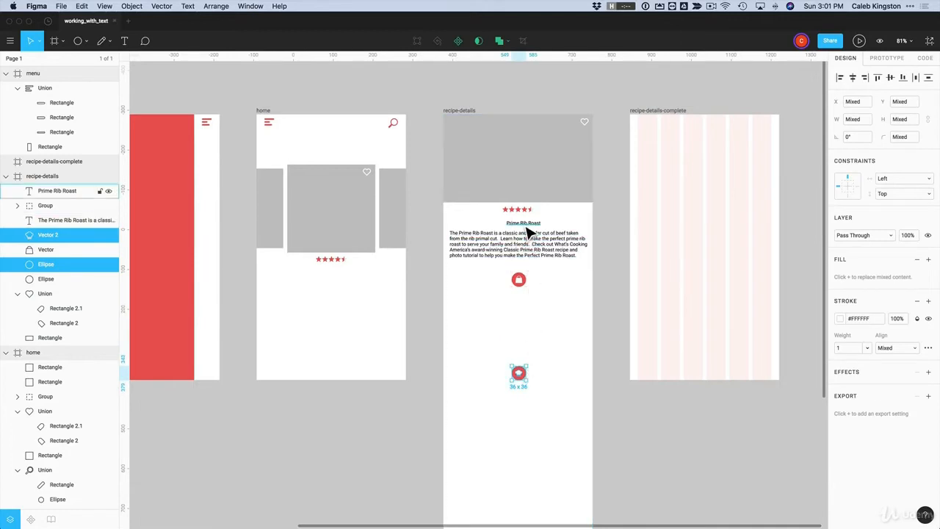
Duplicate the Prime Rib Roast title under both icons and retype them as SHOPPING LIST and preparation
click(525, 224)
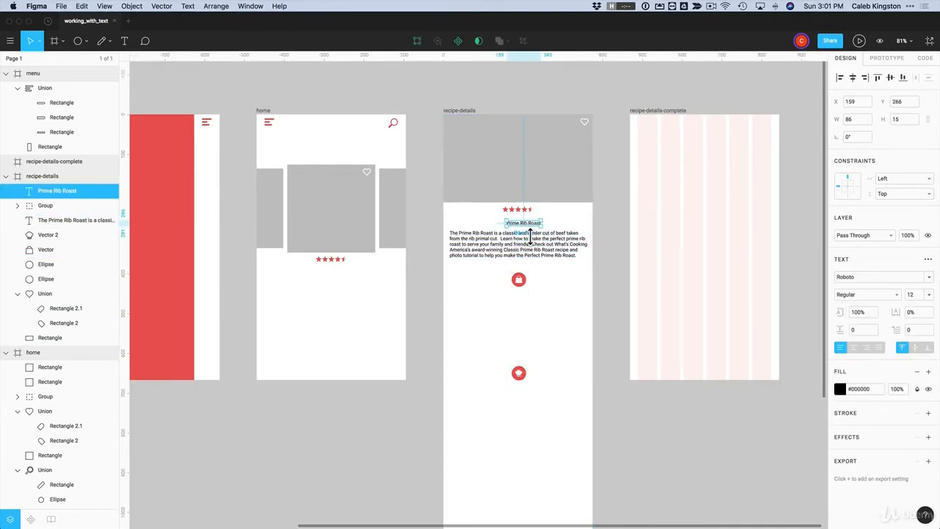
drag(530, 234, 521, 398)
click(523, 297)
double_click(517, 295)
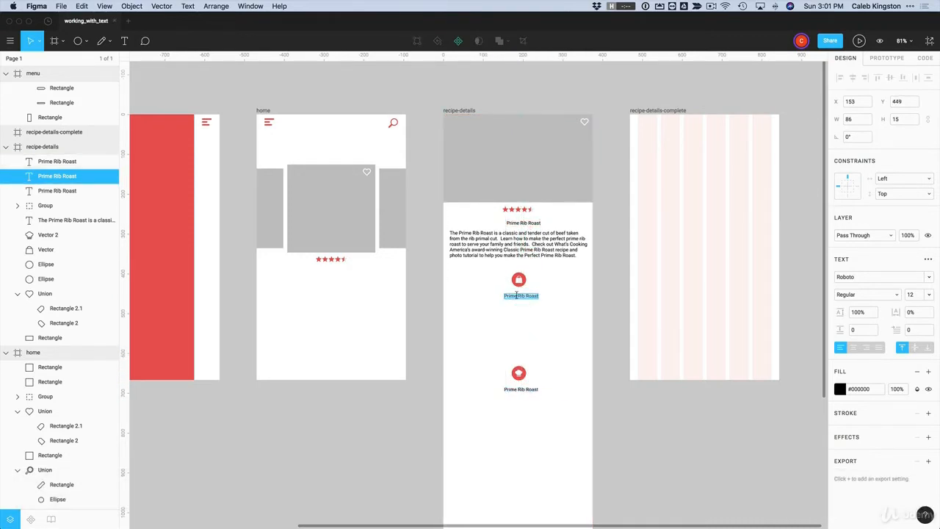
key(shift)
text(SHOPPING LIST)
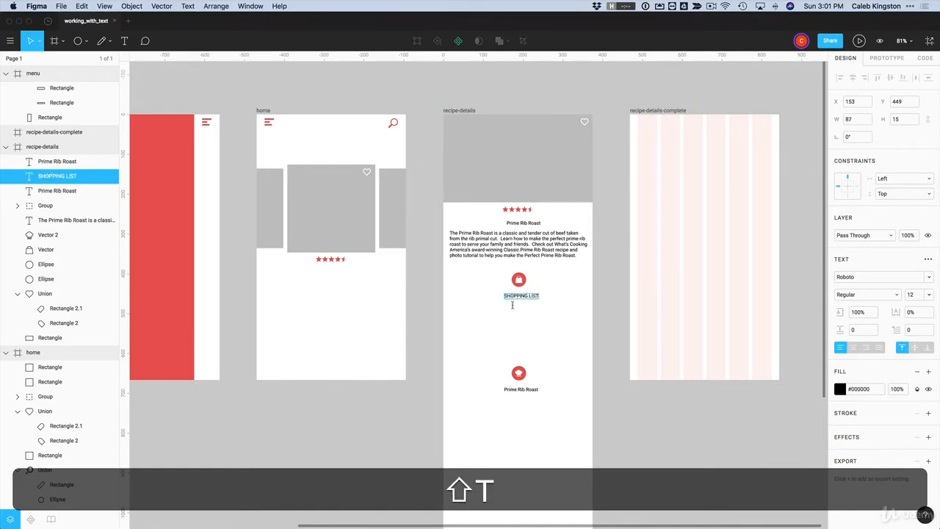
click(517, 326)
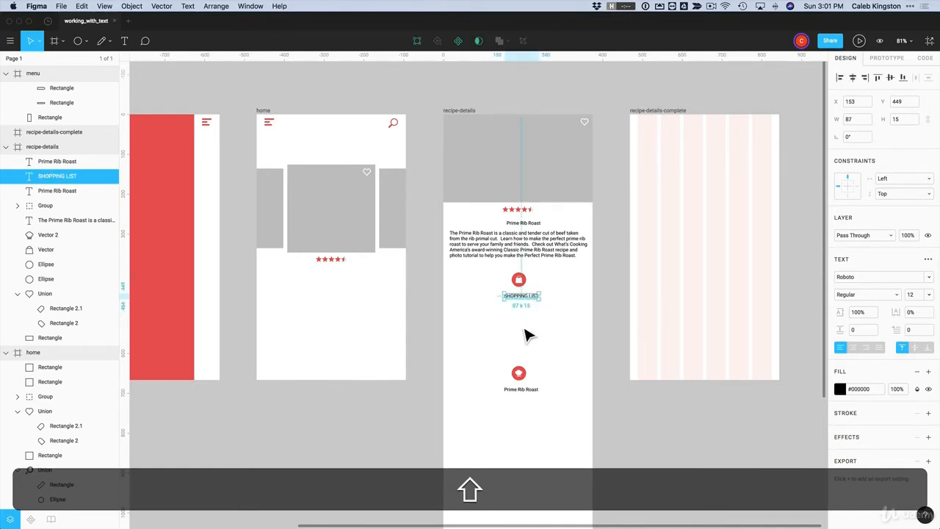
double_click(514, 389)
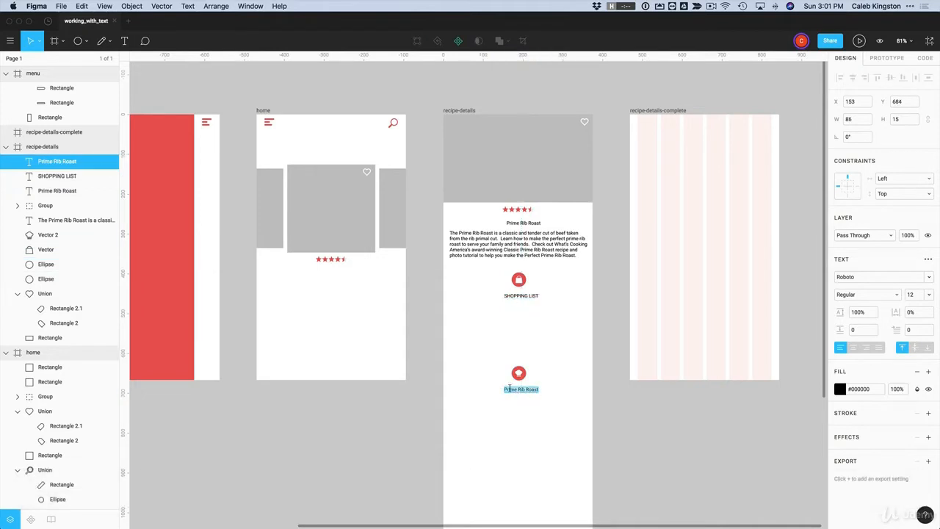
text(preparation)
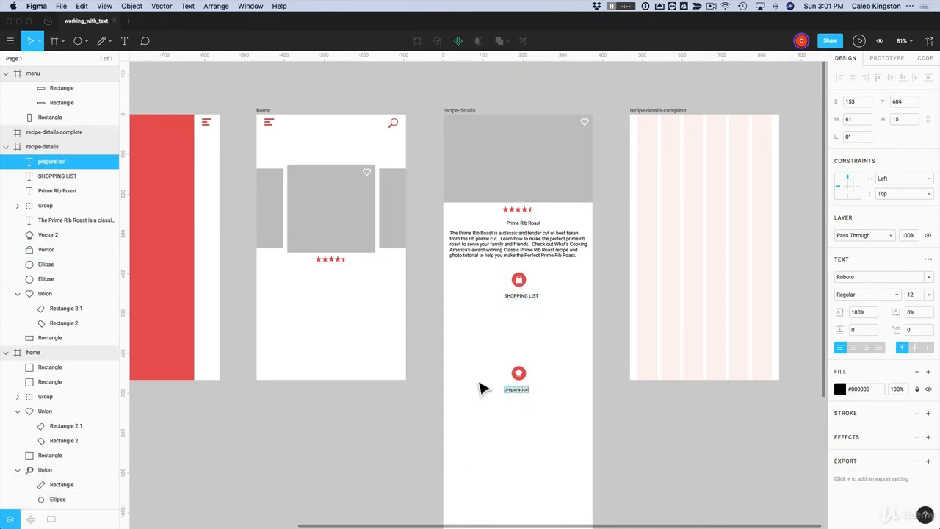
click(531, 321)
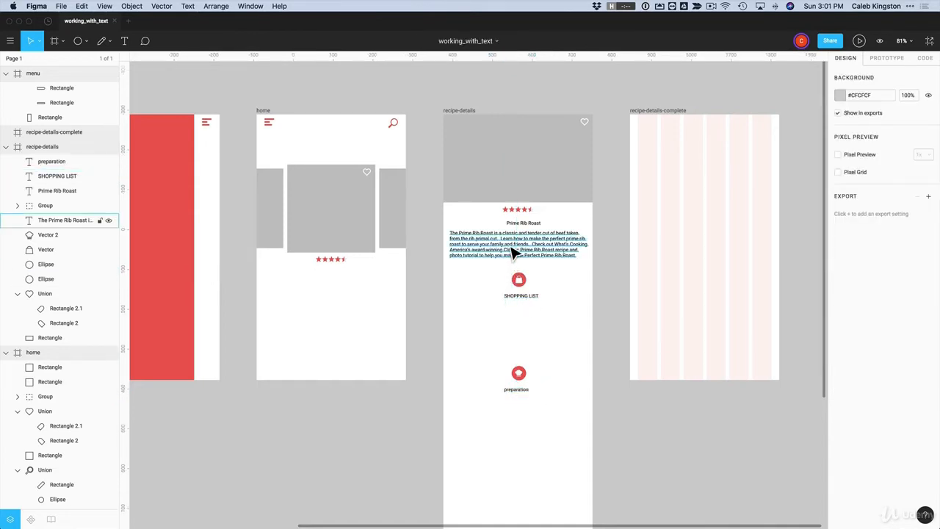
Replace a description copy under SHOPPING LIST with the TextEdit ingredient list, then duplicate it below preparation
click(514, 252)
drag(519, 256, 519, 335)
key(alt+super+Tab)
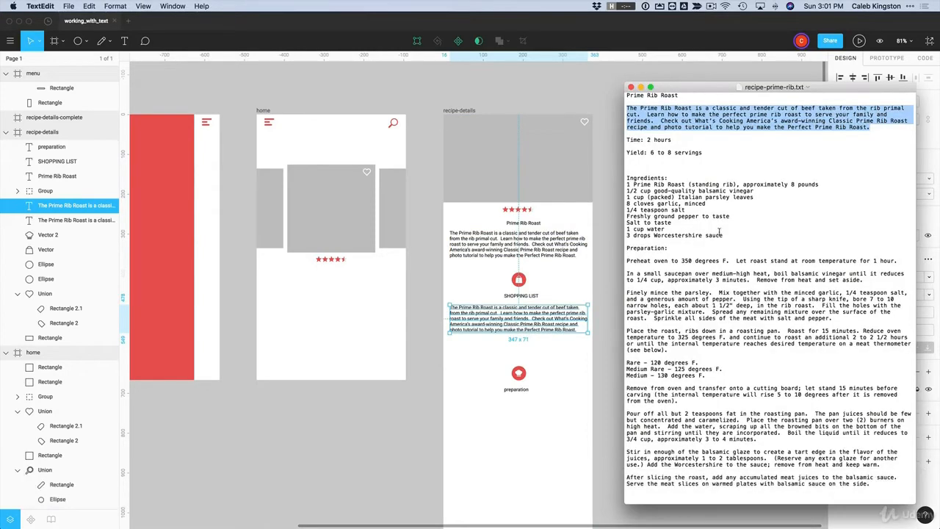
drag(722, 235, 624, 186)
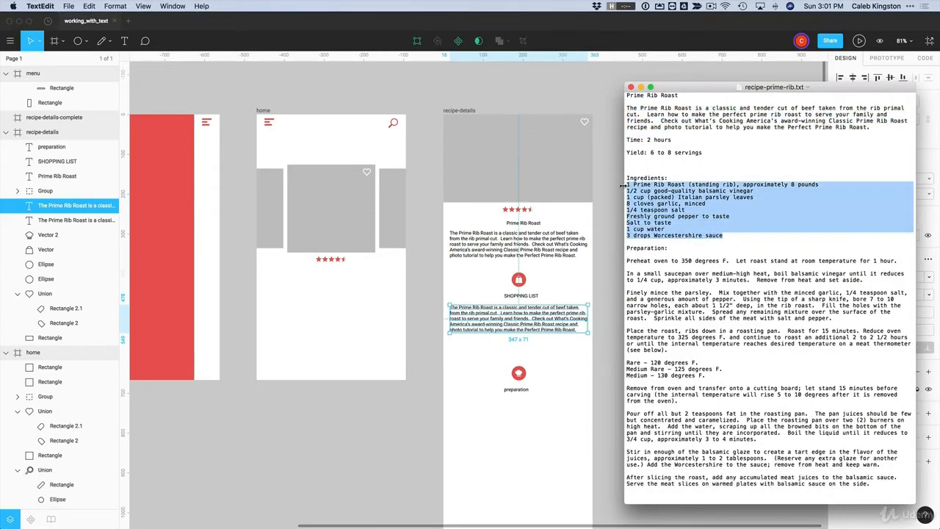
key(super+c)
click(542, 332)
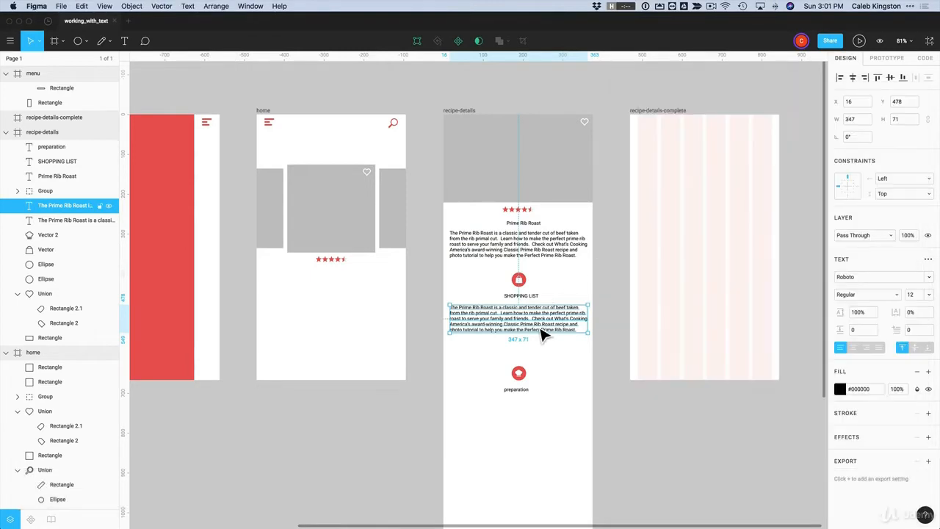
double_click(541, 334)
key(super+v)
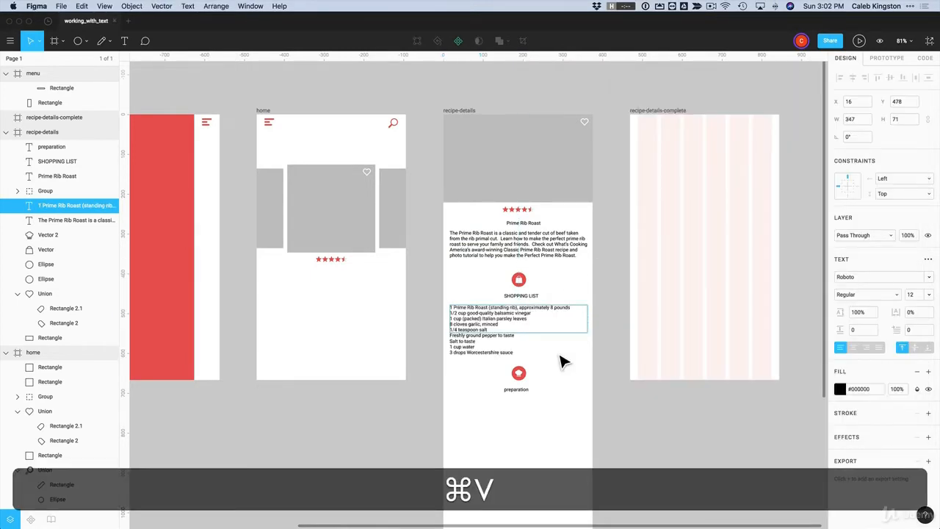
key(Escape)
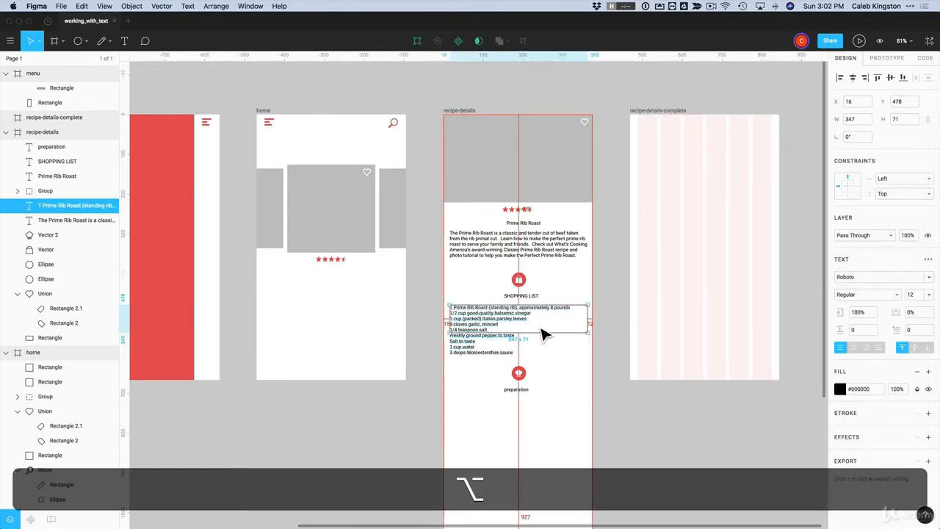
click(491, 351)
drag(490, 352, 482, 419)
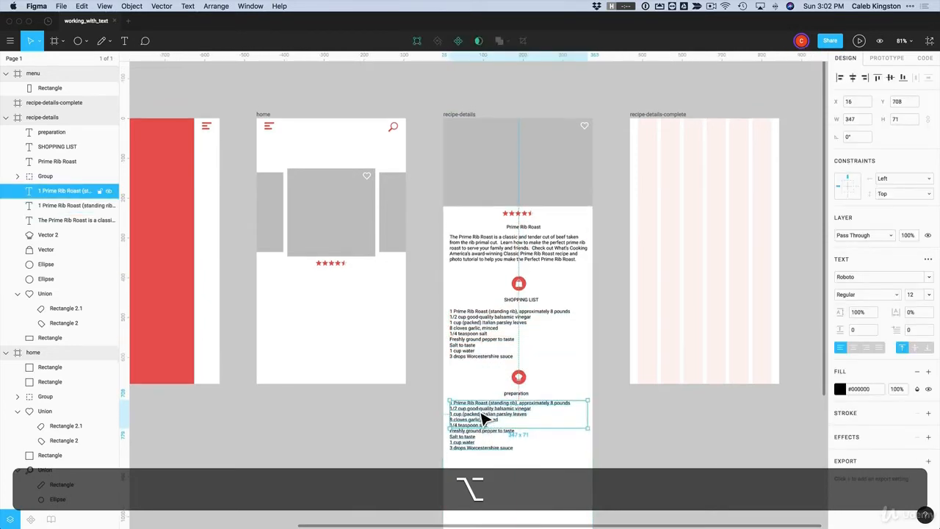
Replace the duplicated list under preparation with the cooking steps, starting 'Preheat oven to 350 degrees F'
key(super+Tab)
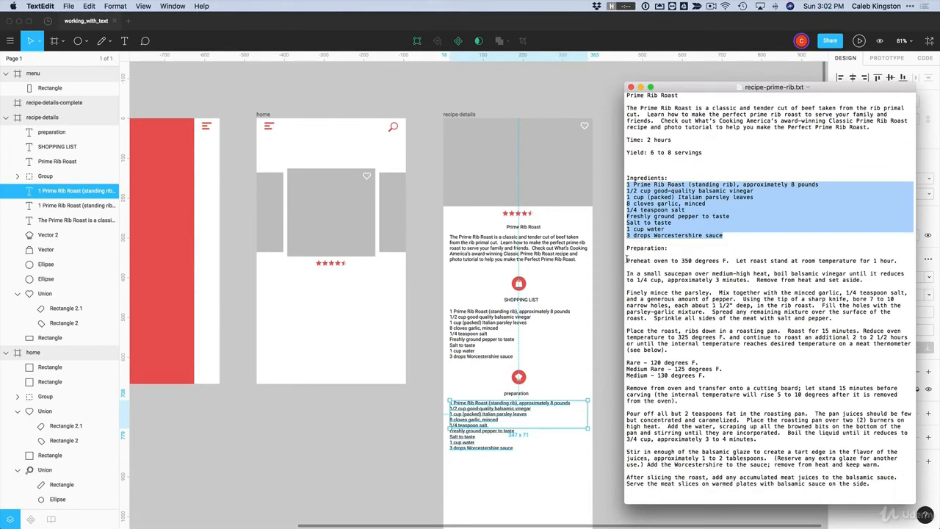
drag(628, 260, 699, 502)
key(super+c)
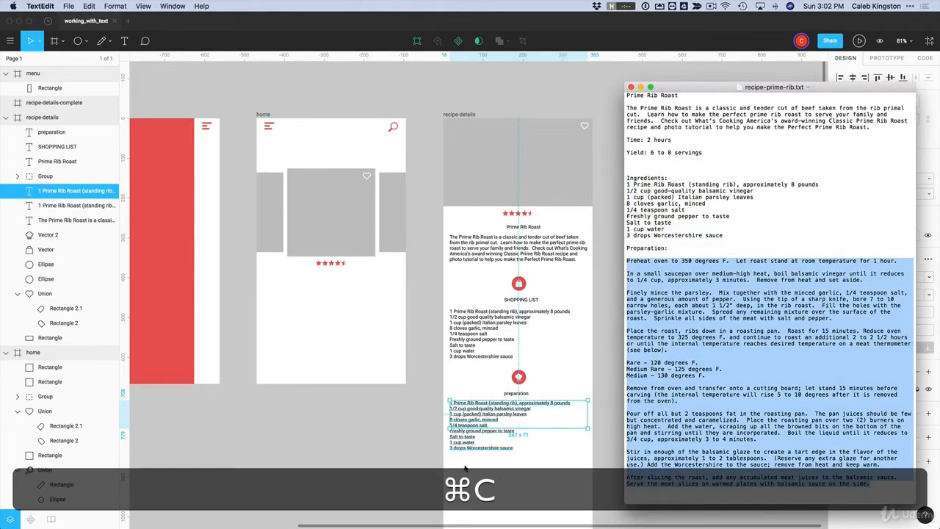
click(465, 468)
triple_click(465, 414)
key(super+a)
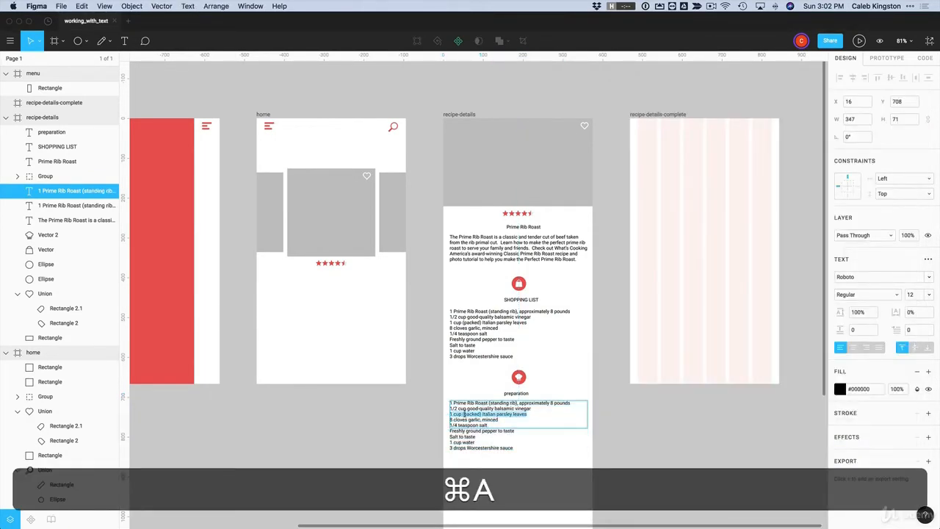
key(super+v)
key(Escape)
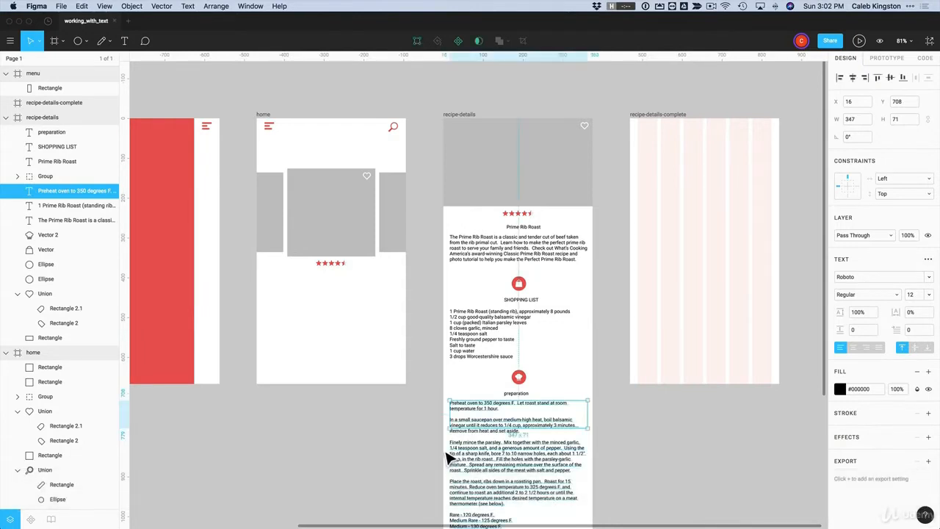
Enlarge the preparation text box downward so all the cooking steps fit
scroll(450, 459, down, 5)
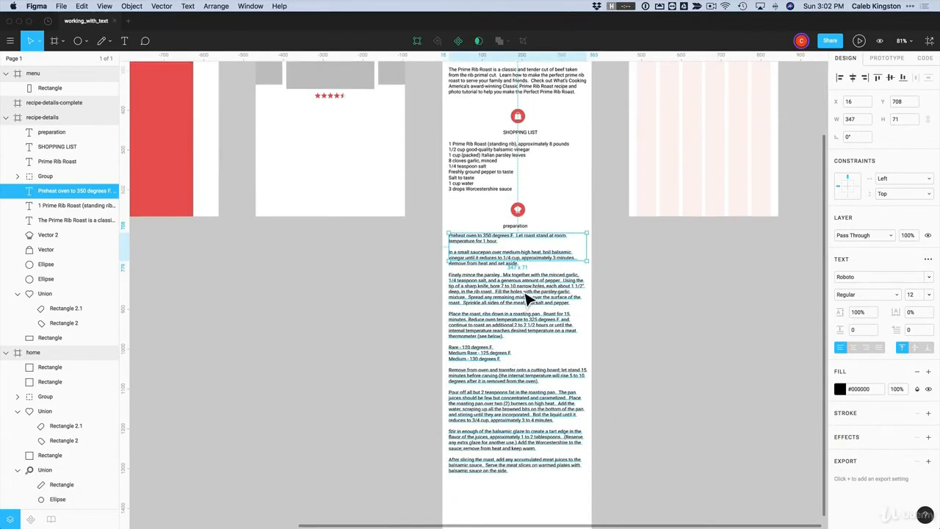
scroll(526, 297, up, 1)
drag(528, 302, 529, 507)
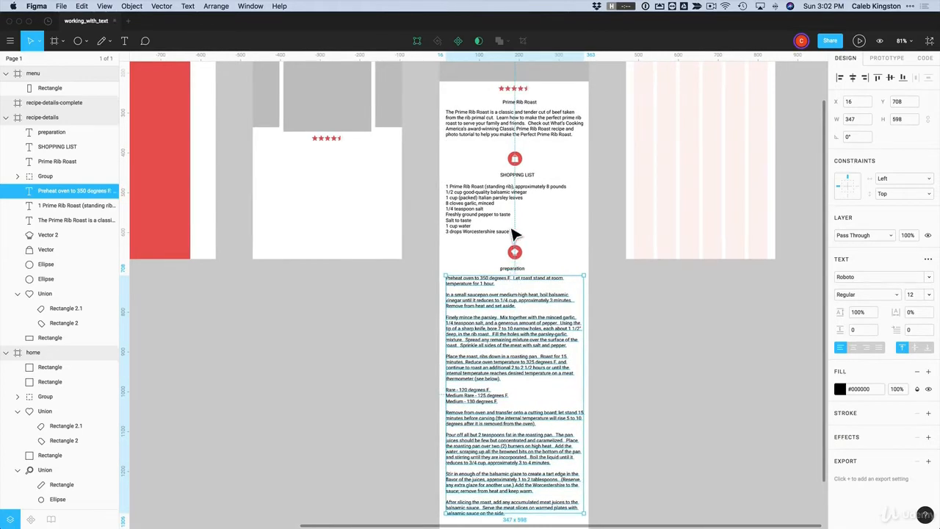
scroll(518, 234, up, 2)
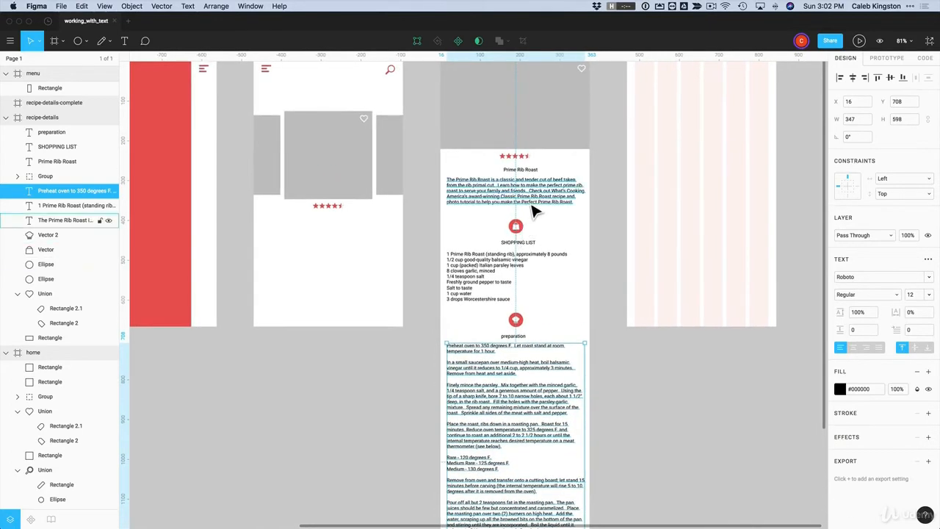
click(562, 227)
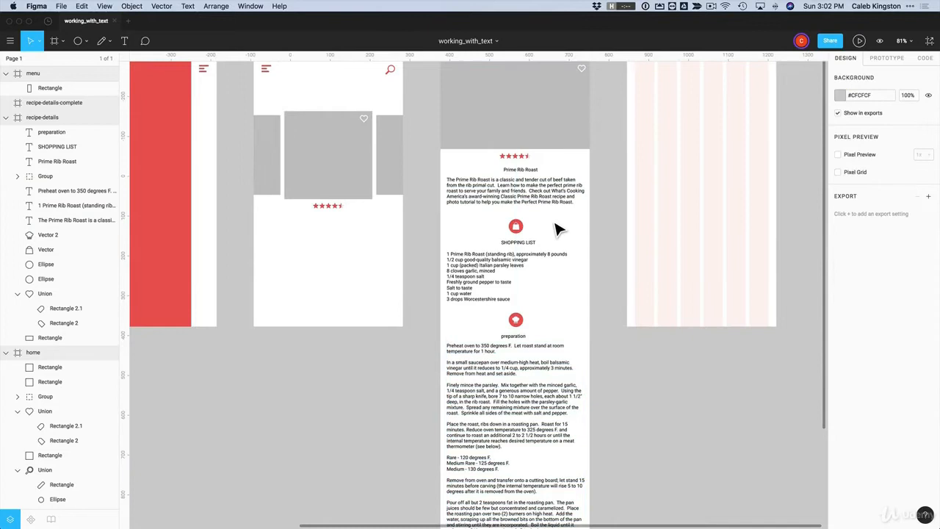
Make the SHOPPING LIST heading Bold, size 18, centre-aligned and centred under its icon
click(526, 249)
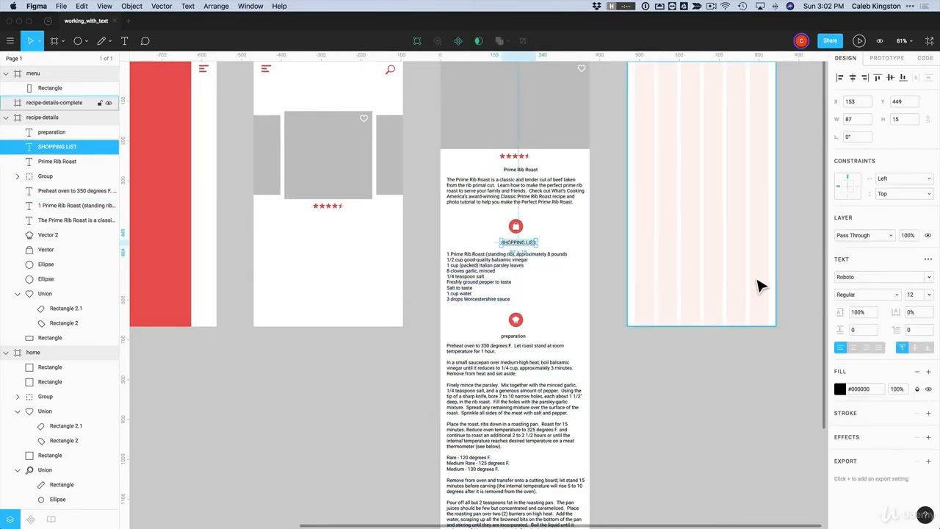
click(860, 297)
click(852, 344)
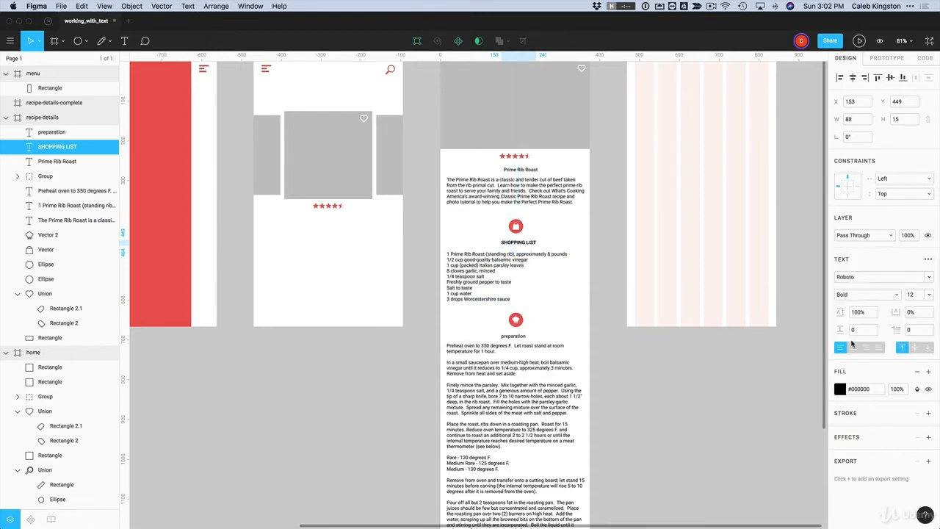
click(927, 294)
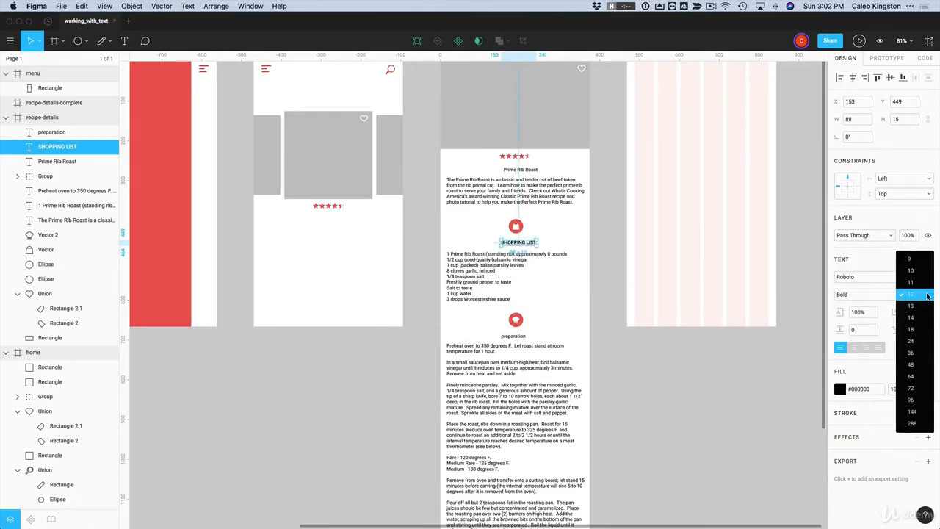
click(911, 332)
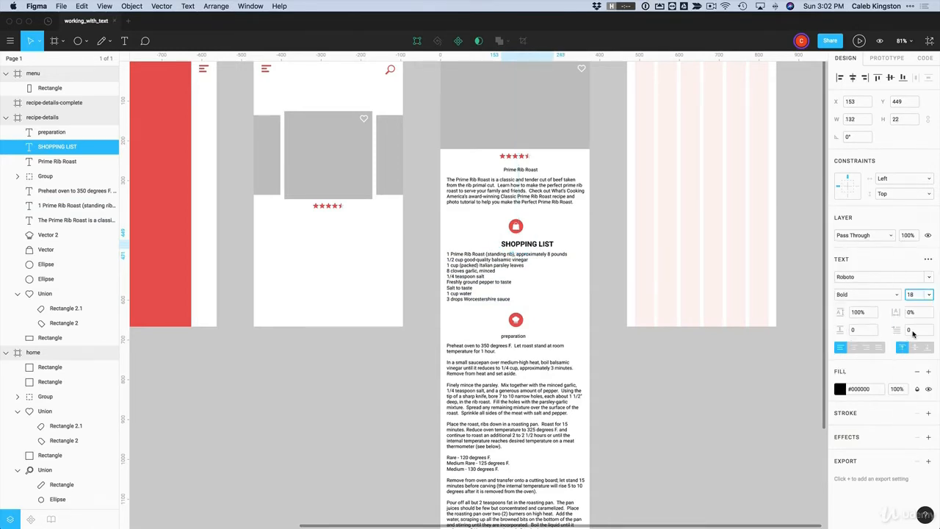
drag(526, 252, 514, 249)
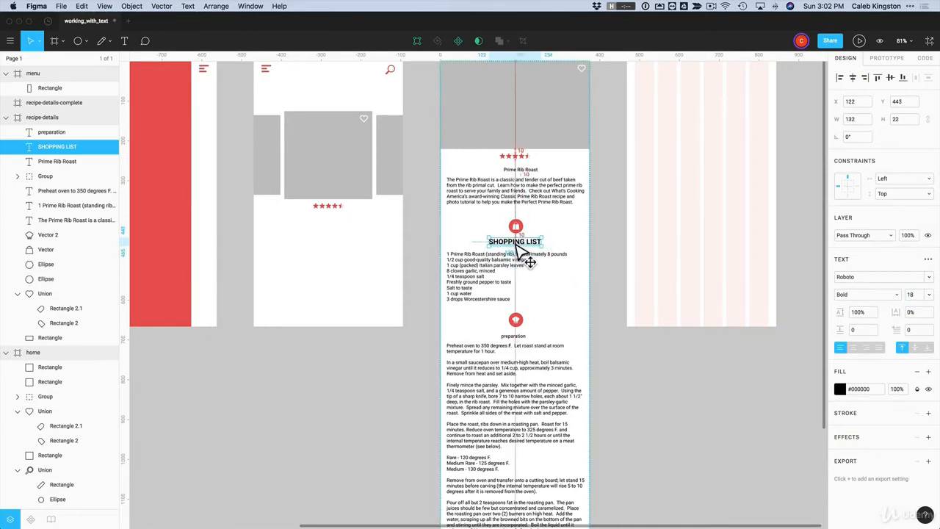
click(854, 348)
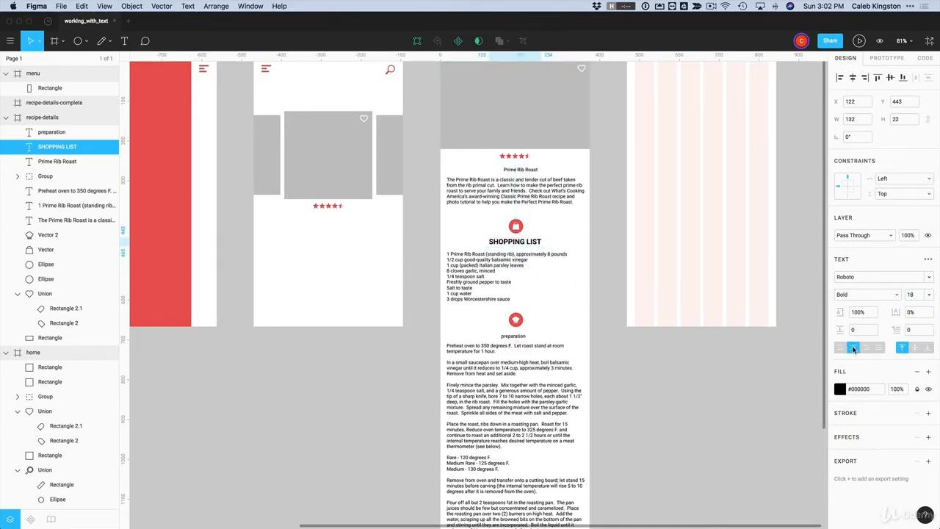
drag(531, 246, 532, 245)
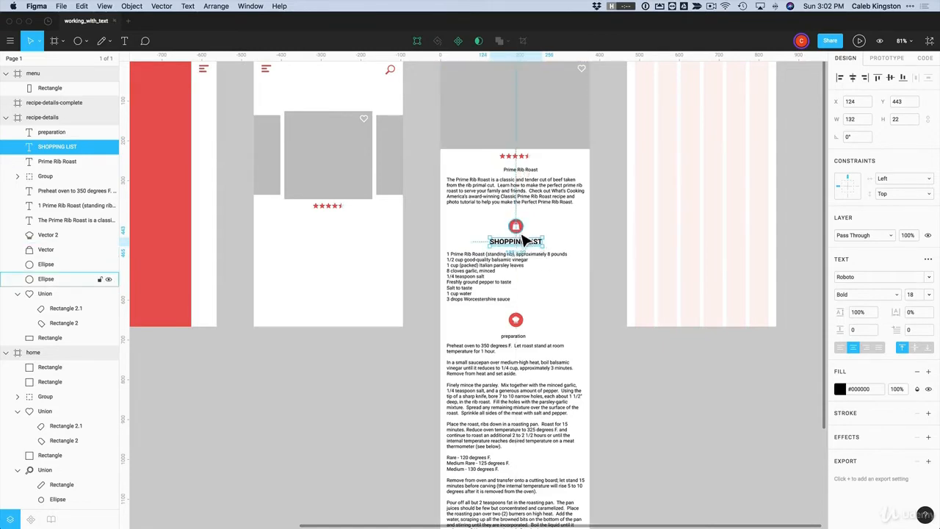
click(549, 236)
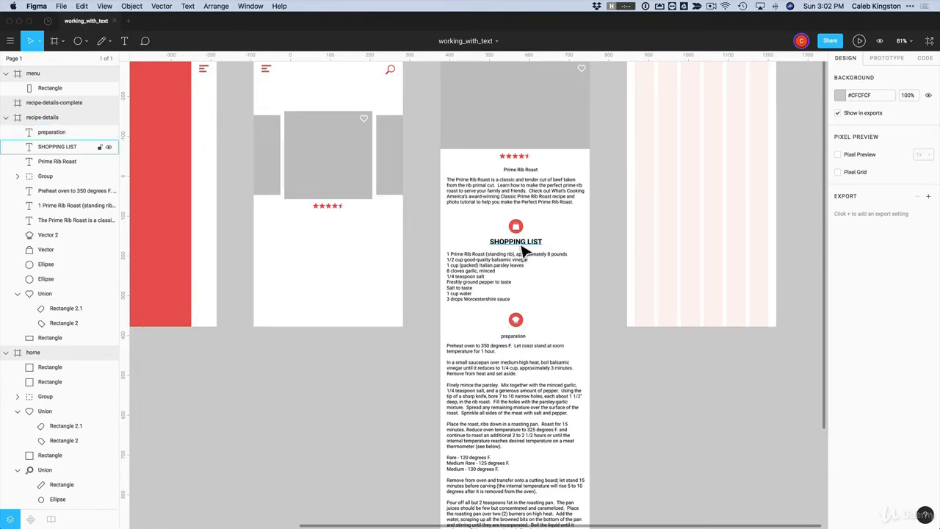
Copy SHOPPING LIST's style onto the preparation heading and centre it under its icon
right_click(520, 246)
mouse_move(557, 447)
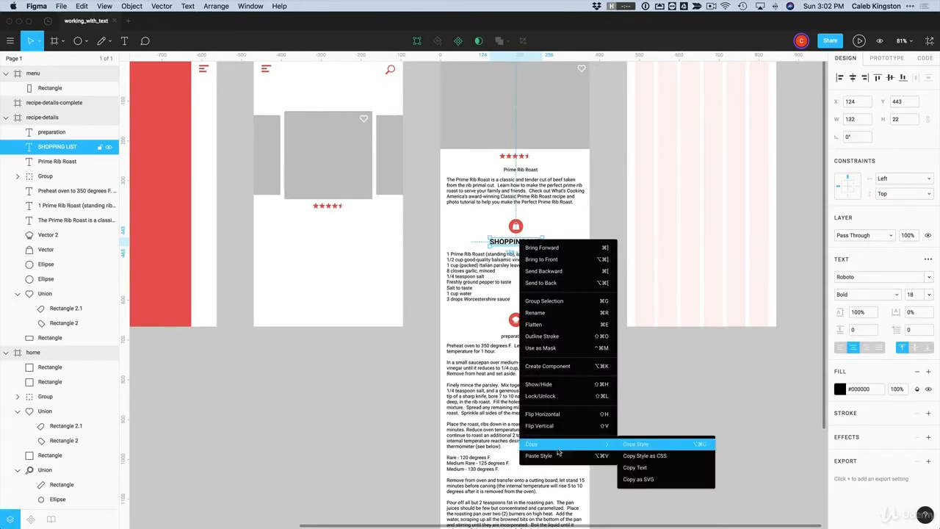
click(648, 446)
right_click(516, 336)
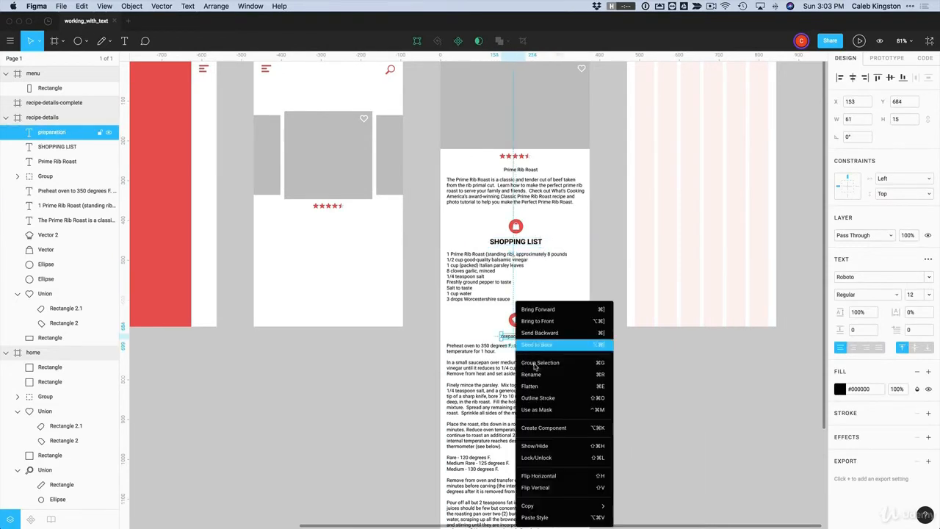
click(544, 517)
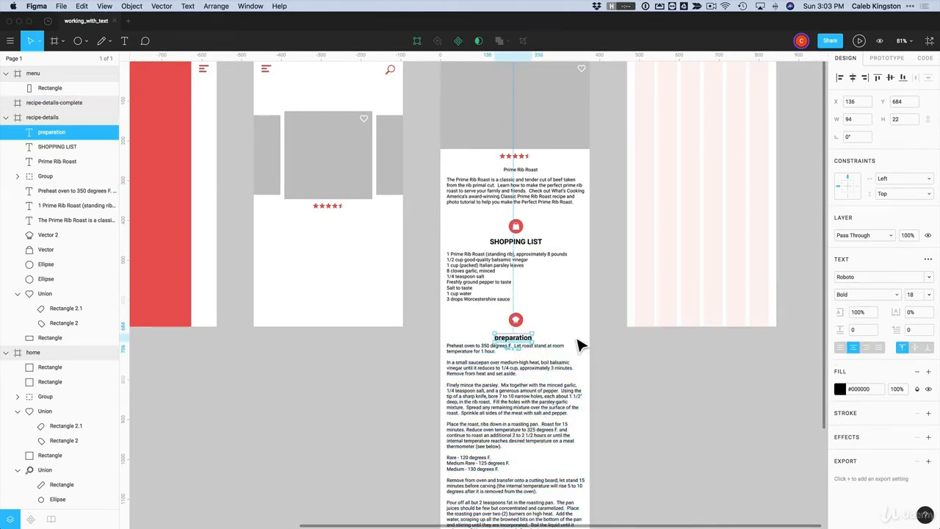
drag(519, 342, 523, 340)
click(563, 309)
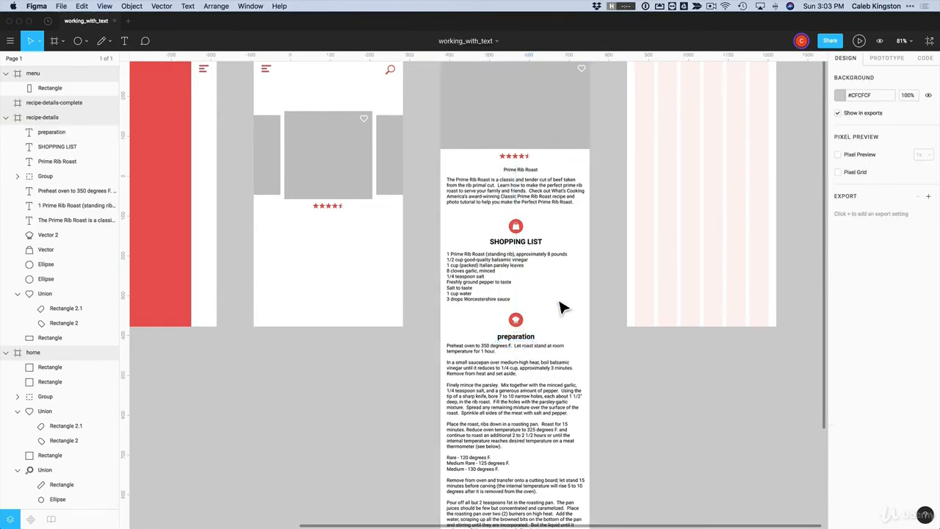
Move the preparation icon, heading and steps text down
drag(474, 382, 475, 407)
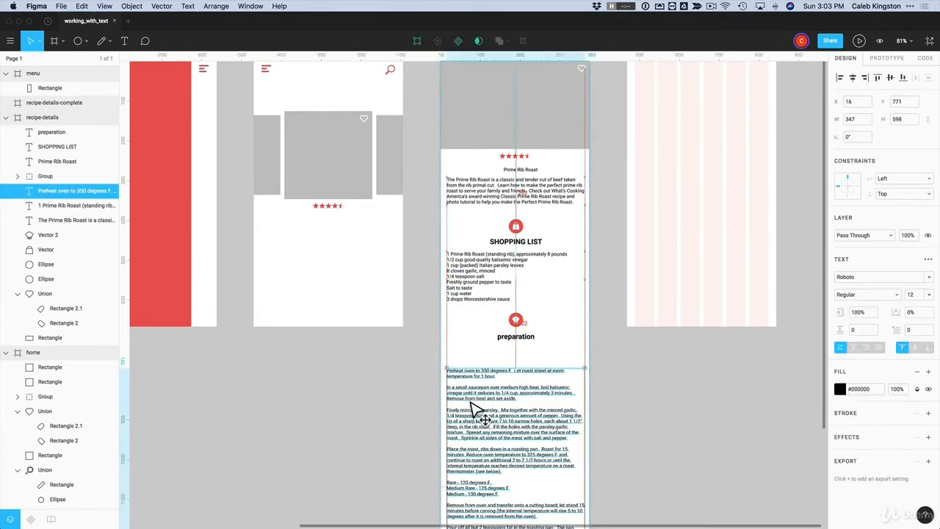
drag(564, 312, 492, 424)
click(495, 319)
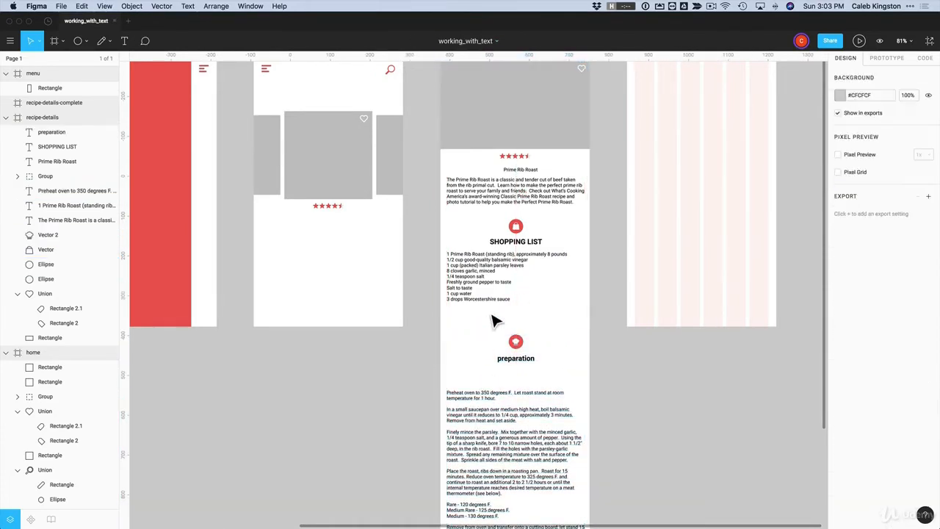
Set the shopping list text to size 14 and extend its box to hold every line
click(486, 280)
click(927, 297)
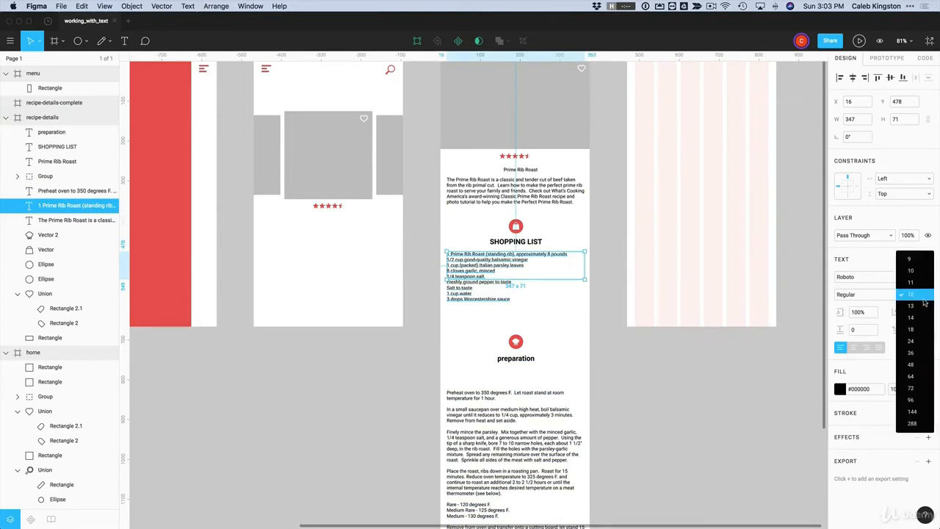
click(923, 308)
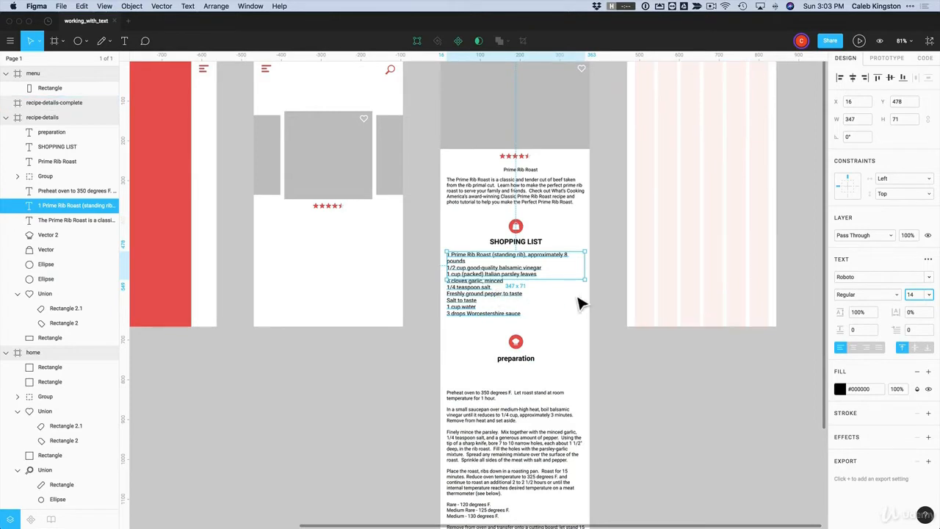
mouse_move(553, 280)
mouse_down()
mouse_move(552, 320)
mouse_move(552, 293)
mouse_up()
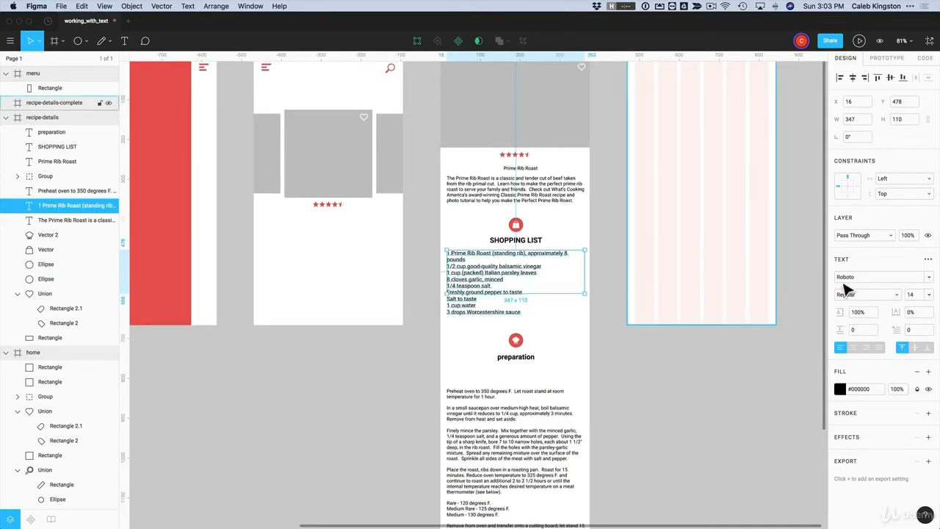
Set the shopping list's Auto Resize to Height in the advanced type options
click(929, 260)
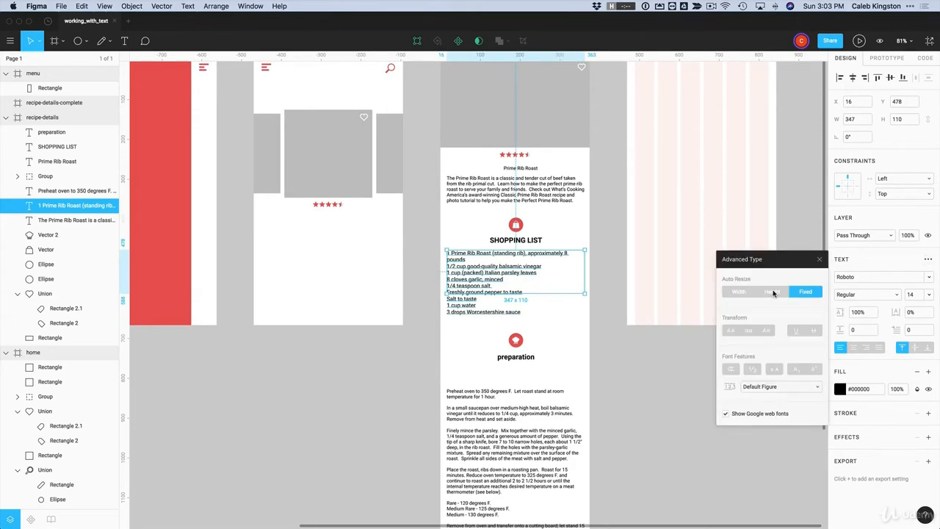
click(772, 292)
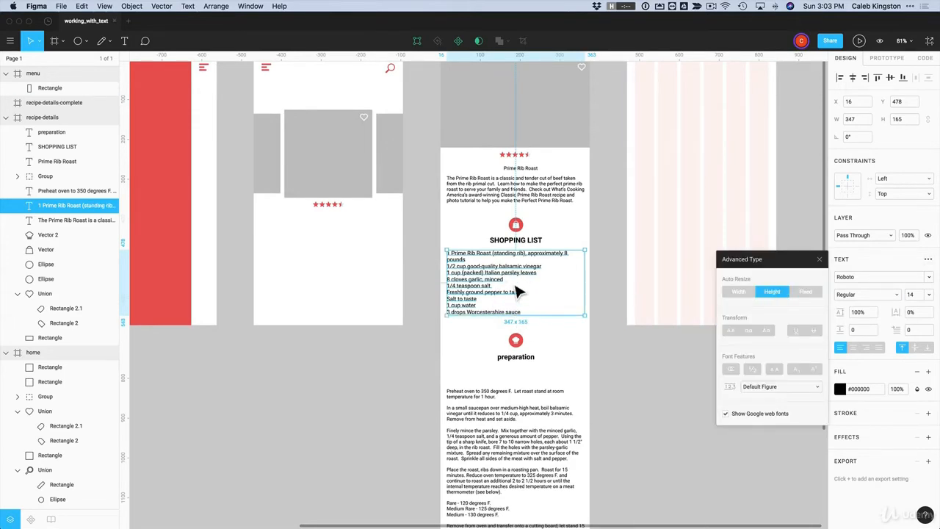
key(Escape)
Test the box growth by adding temporary lines after the last ingredient, then delete them
double_click(521, 312)
click(521, 312)
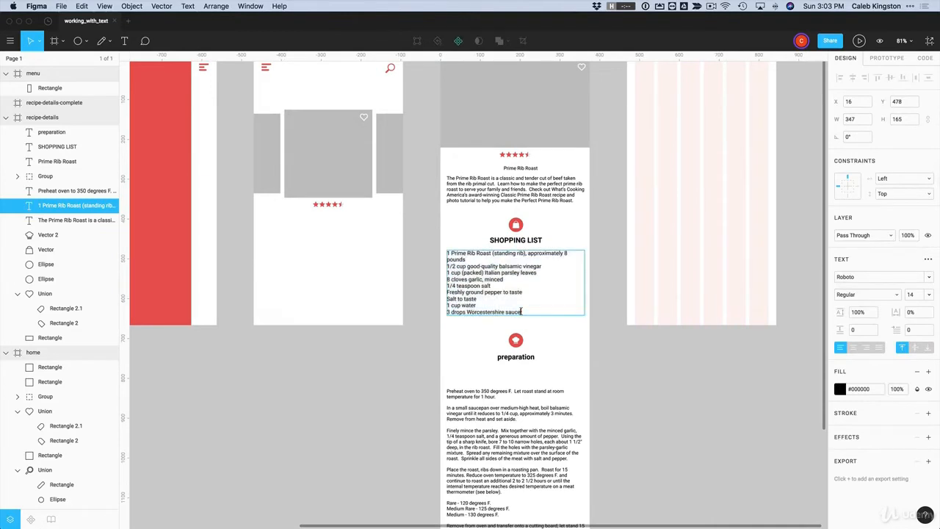
key(Return)
text(asdf)
key(Return)
text(a)
key(Return)
text(sdfasdf)
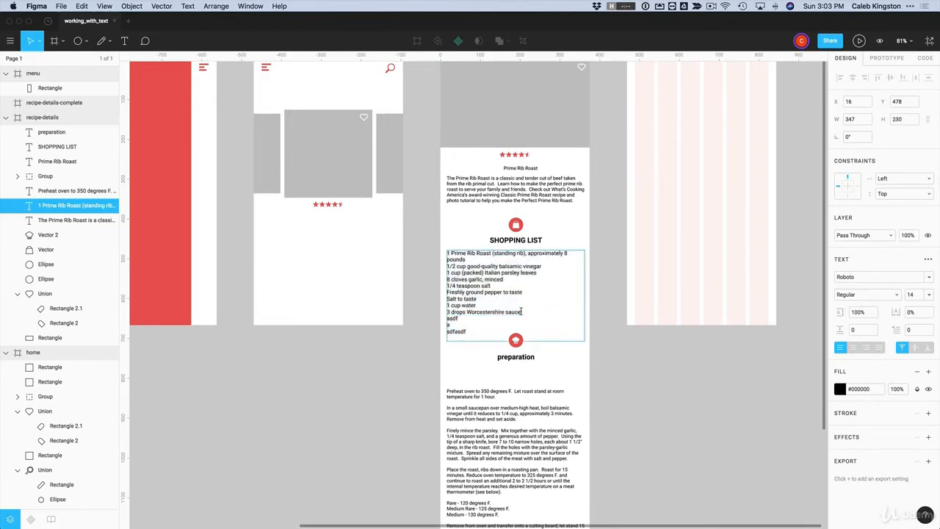
drag(459, 328, 442, 321)
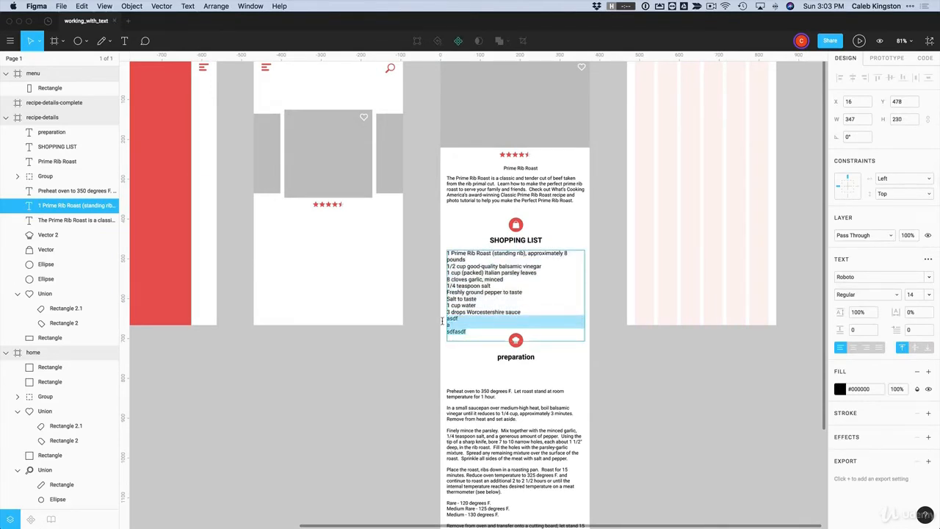
key(BackSpace)
key(Escape)
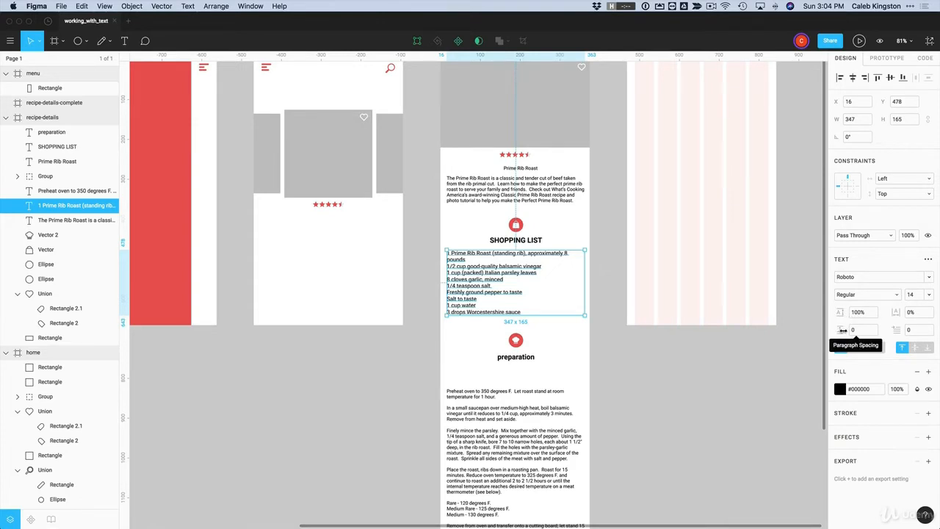
Give the shopping list paragraph spacing 10 and paste its text style onto the preparation steps
click(856, 332)
key(Return)
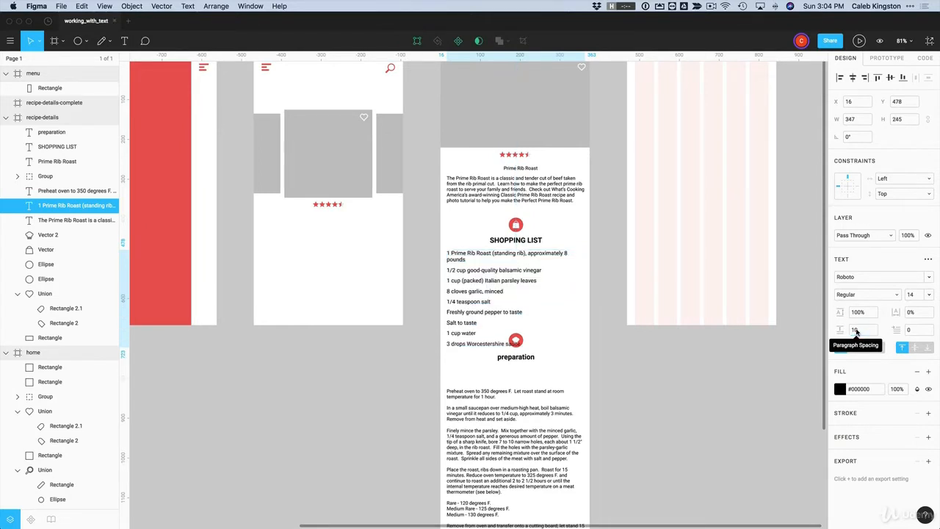
right_click(483, 294)
mouse_move(565, 493)
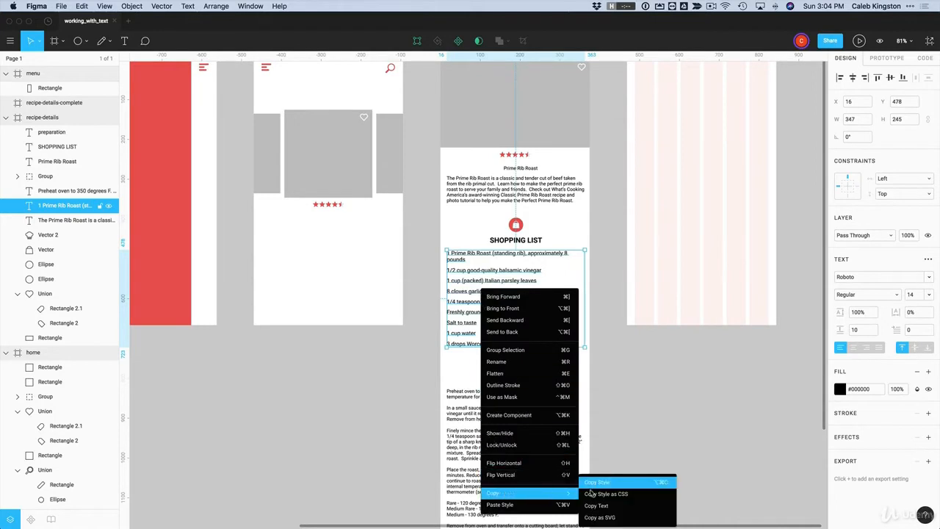
click(614, 483)
click(492, 456)
right_click(492, 455)
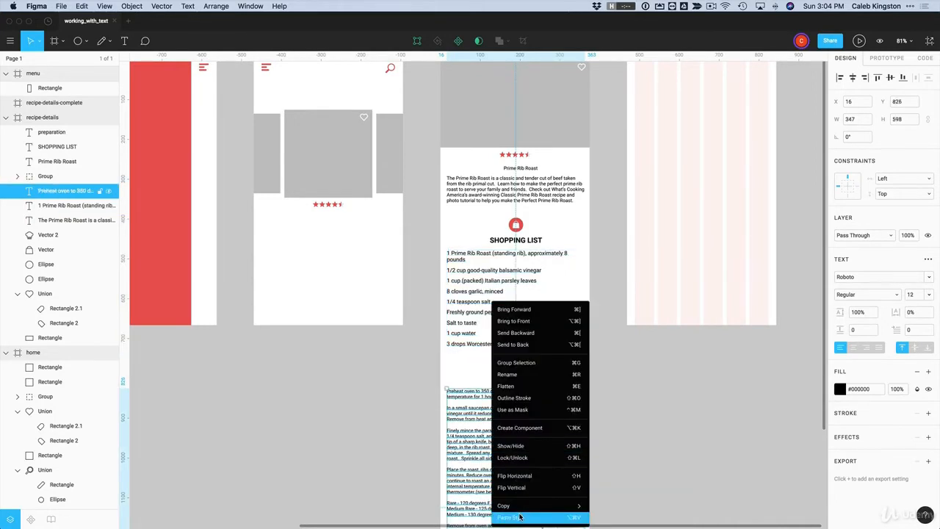
click(524, 516)
Delete the four blank lines between the preparation paragraphs
scroll(426, 445, down, 3)
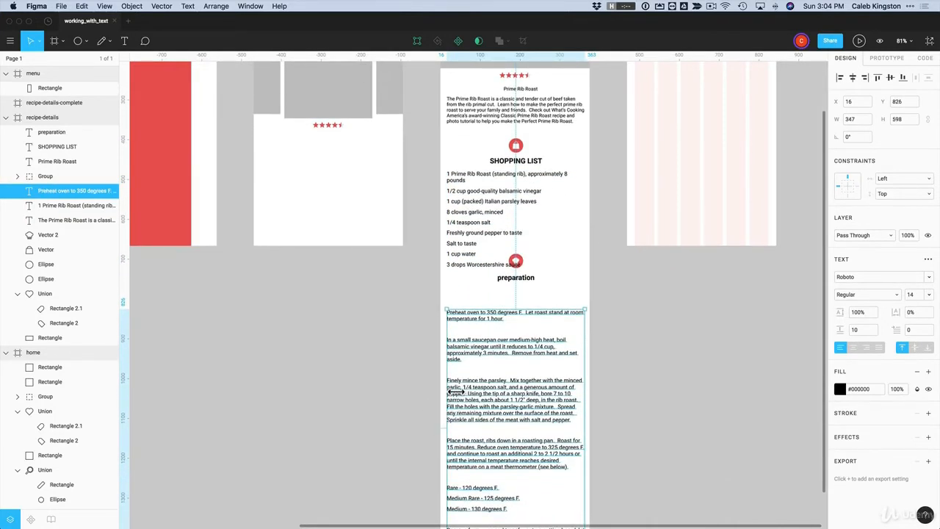
scroll(458, 375, down, 2)
key(Escape)
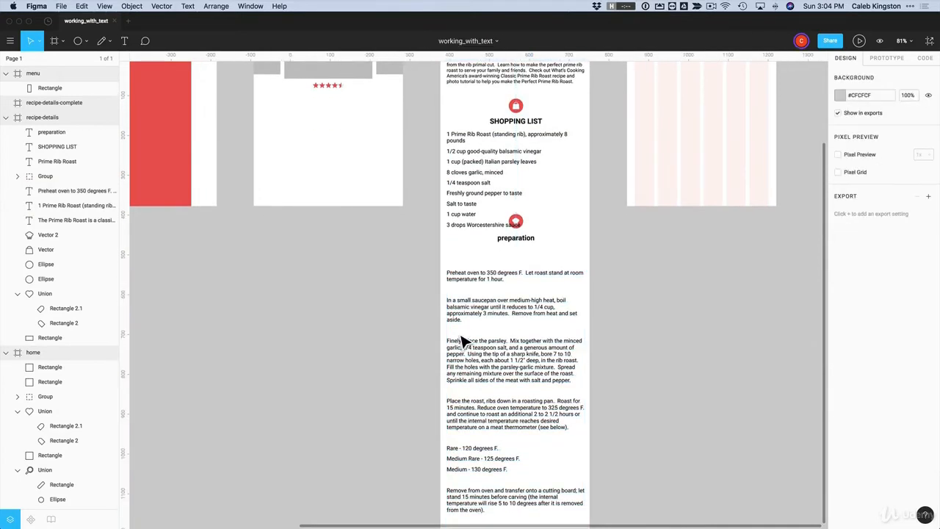
double_click(463, 353)
click(455, 331)
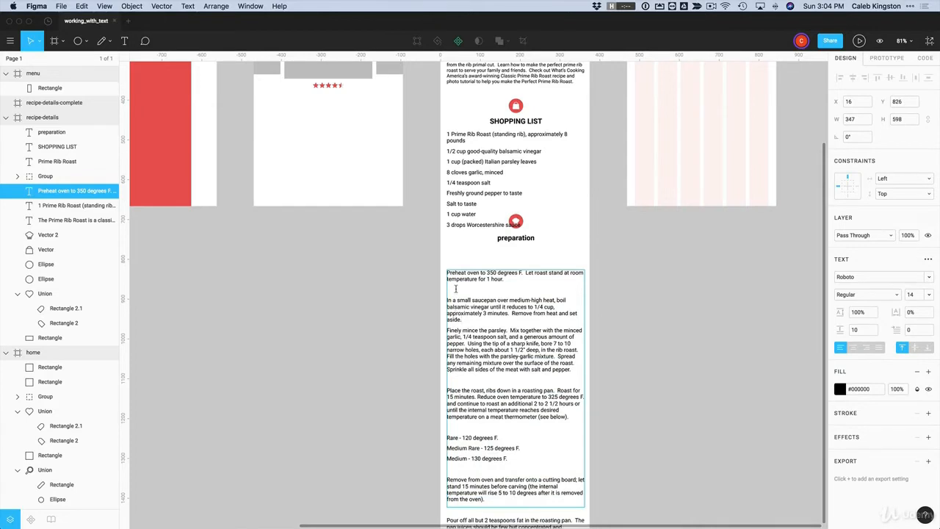
key(BackSpace)
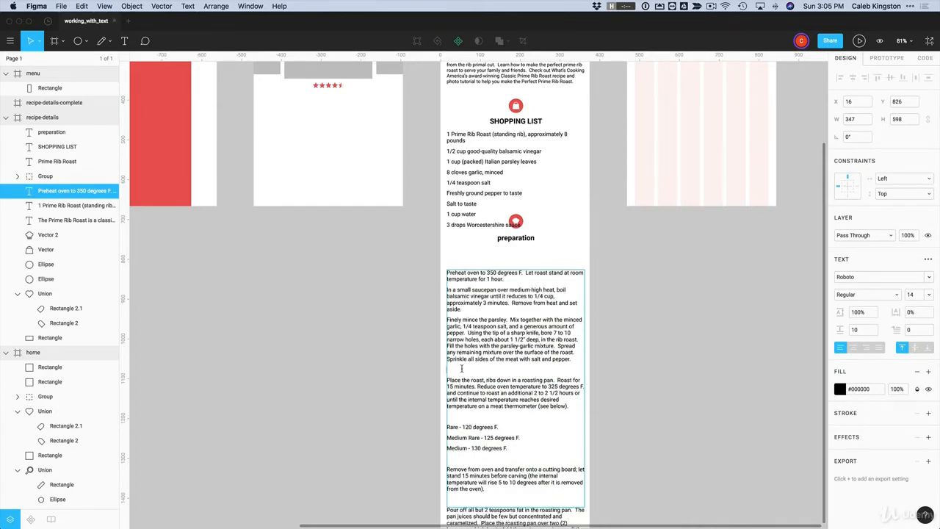
key(BackSpace)
key(BackSpace)
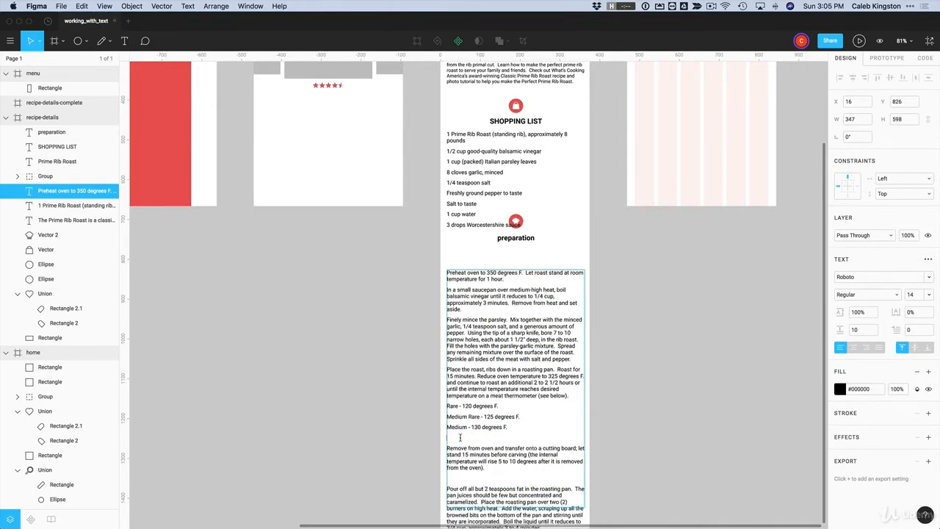
key(BackSpace)
scroll(460, 434, down, 5)
key(BackSpace)
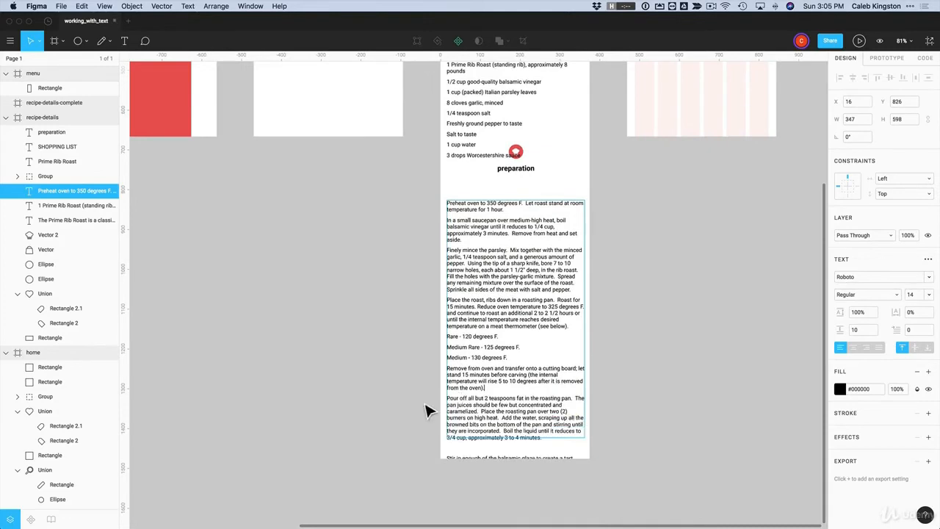
scroll(440, 412, down, 2)
key(Escape)
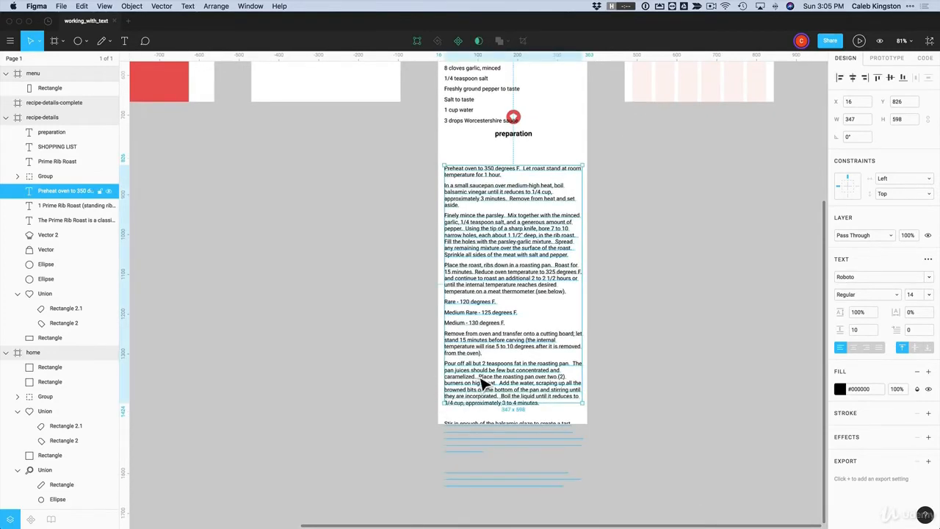
Set the preparation text box's Auto Resize to Height
click(929, 260)
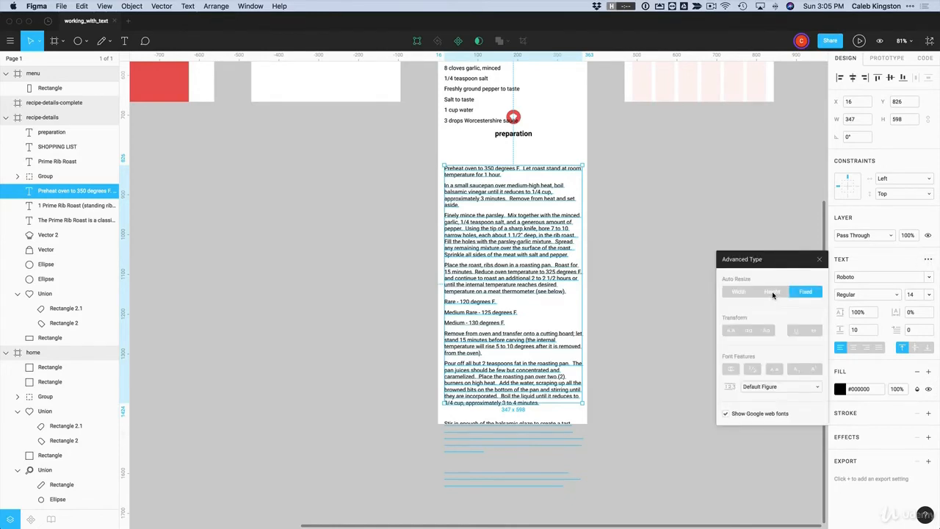
click(773, 293)
click(655, 340)
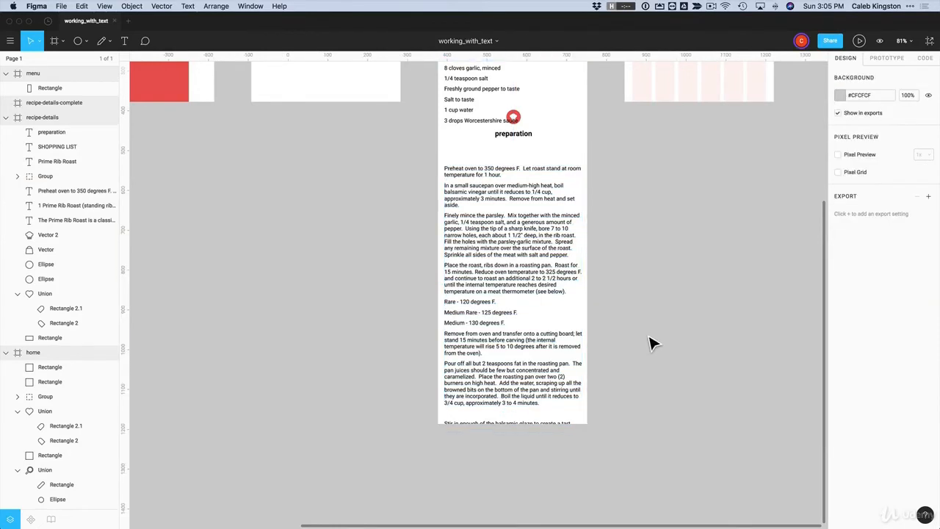
scroll(652, 344, up, 3)
scroll(652, 343, down, 2)
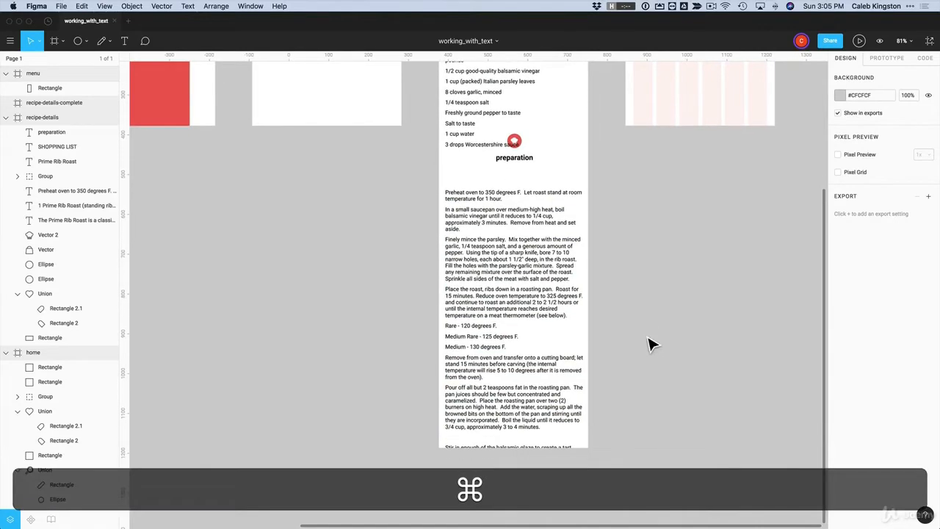
scroll(647, 337, up, 3)
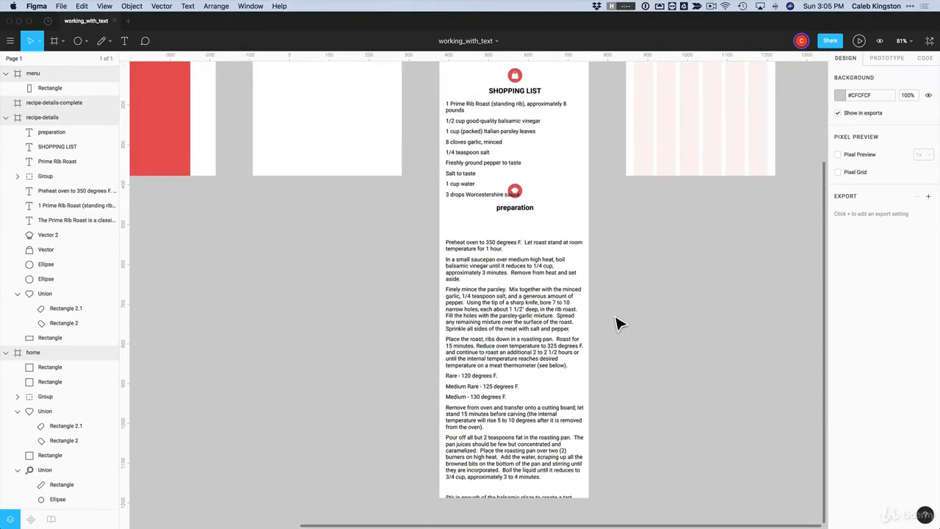
Extend the recipe-details frame's bottom edge down to fit all the text
scroll(617, 324, up, 3)
scroll(617, 323, down, 6)
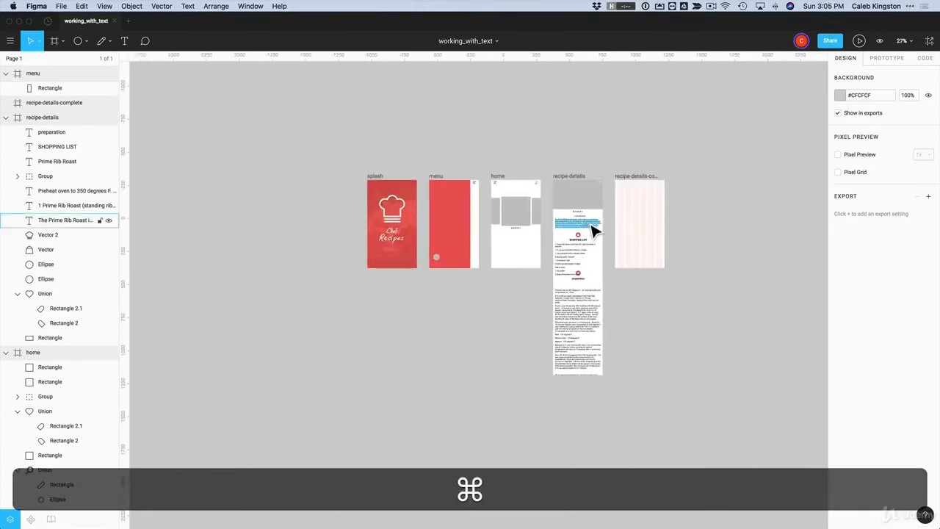
click(581, 191)
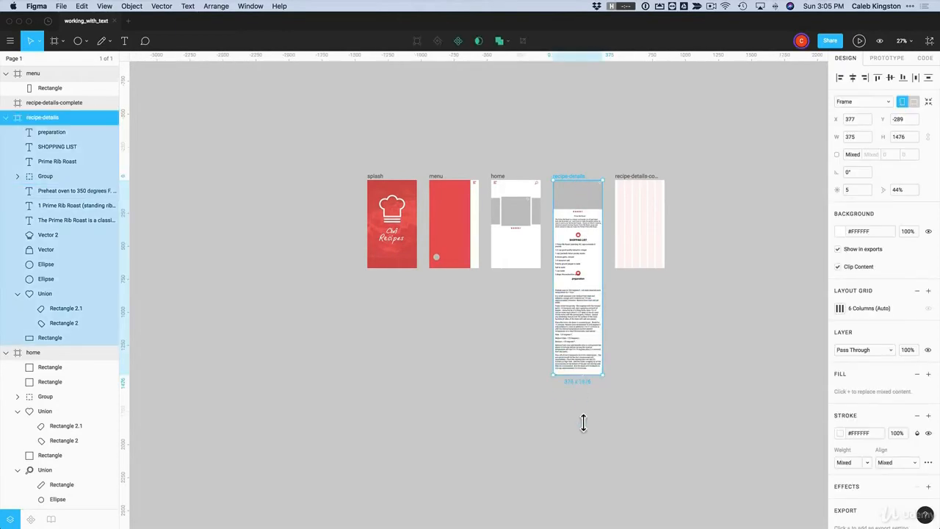
drag(584, 422, 590, 476)
click(672, 427)
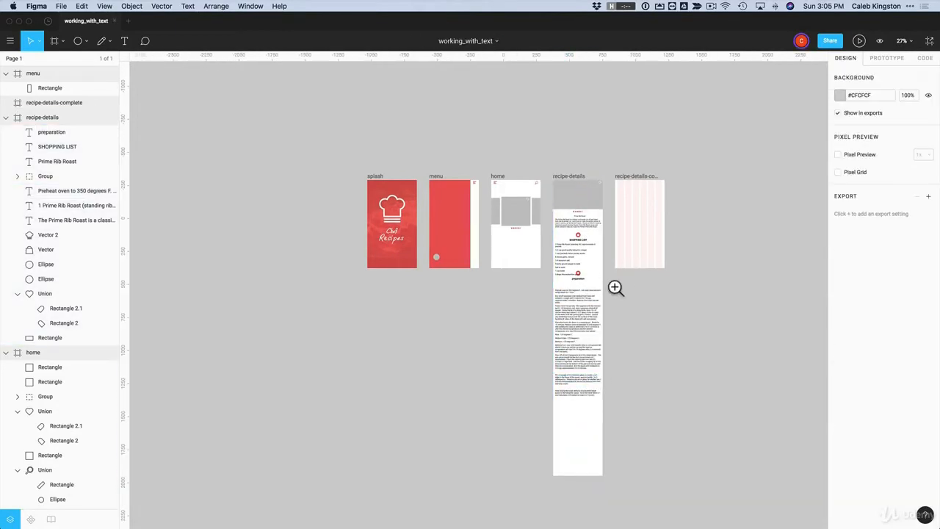
Set the preparation steps' line height to 110%
drag(625, 254, 541, 466)
scroll(563, 395, up, 5)
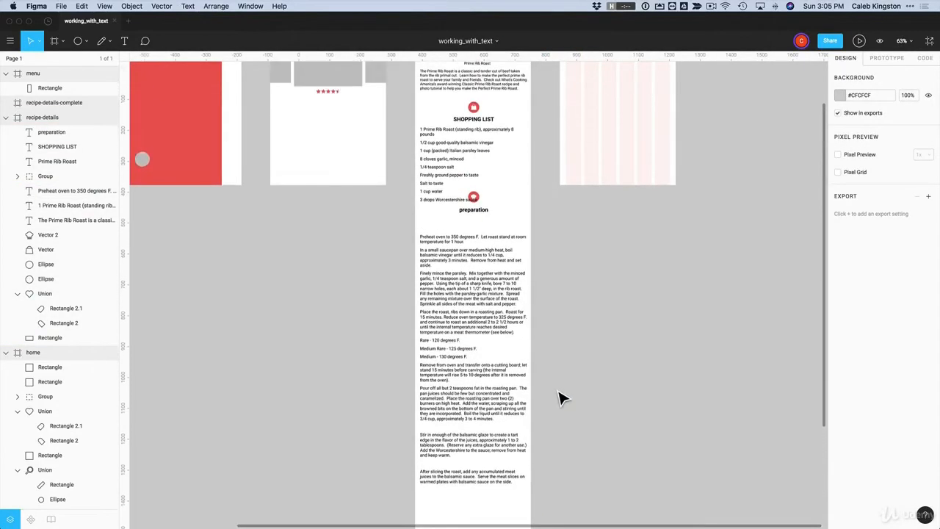
scroll(560, 397, up, 2)
click(500, 350)
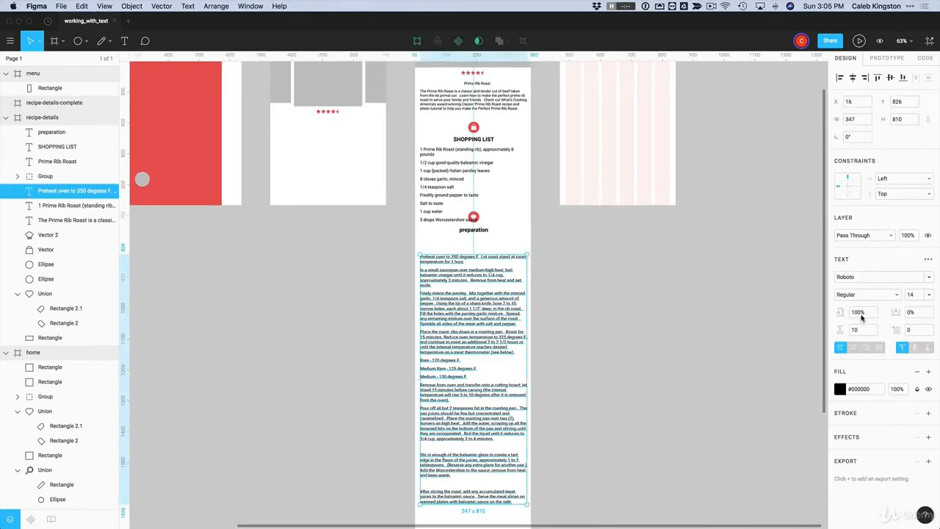
click(862, 315)
key(Return)
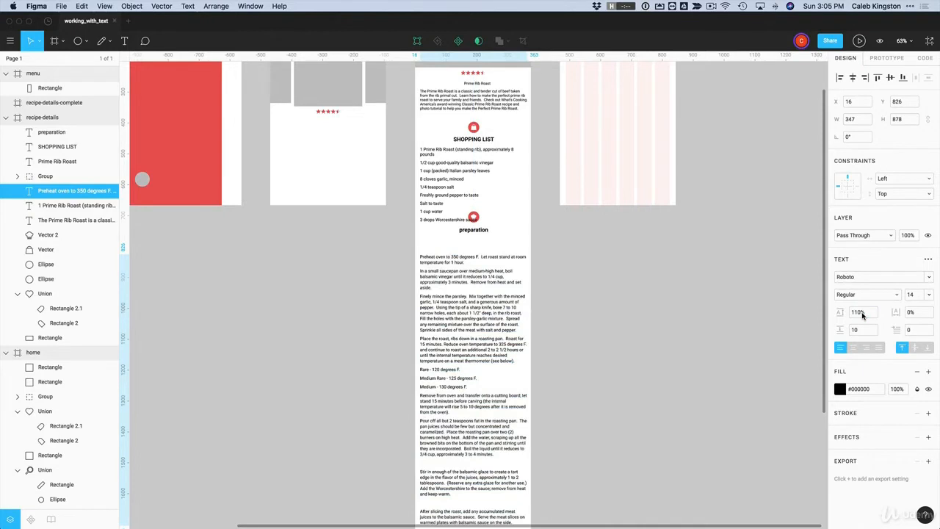
click(546, 258)
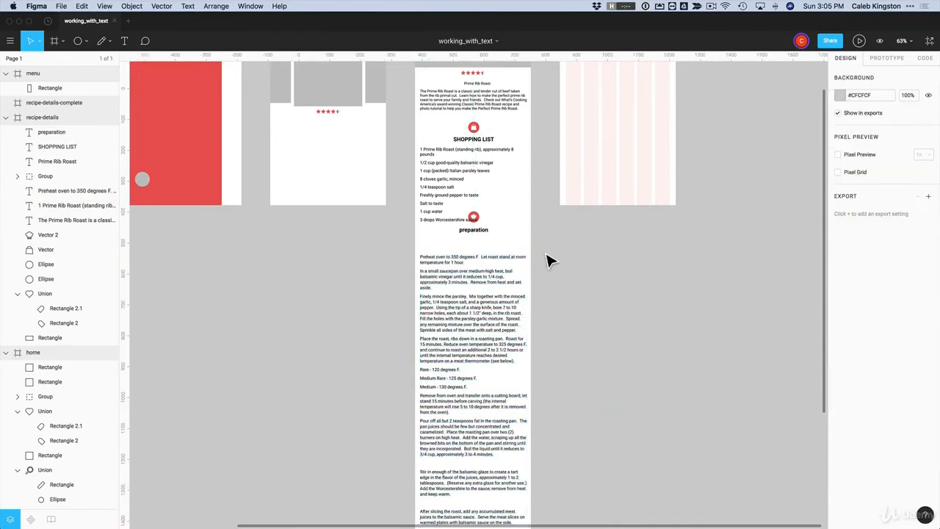
drag(545, 225, 466, 311)
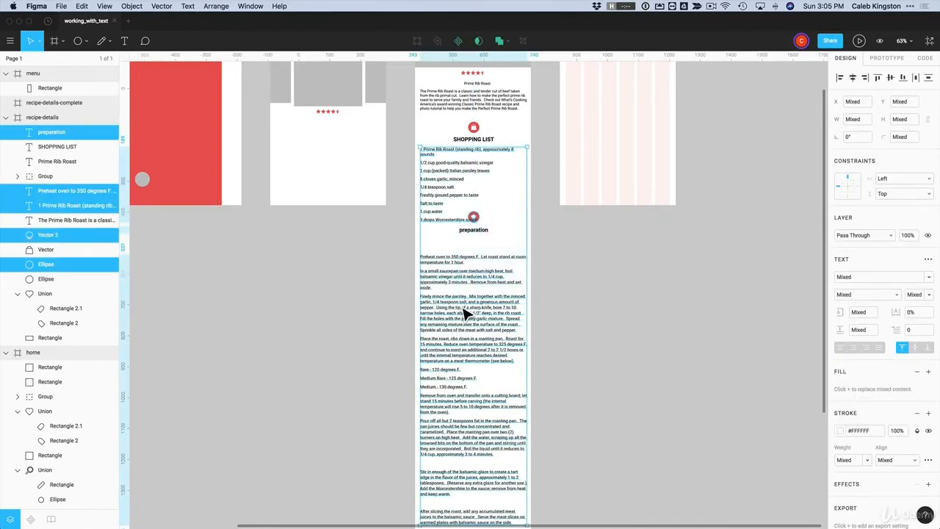
Reposition the preparation section, nudging its steps text and then the whole group slightly down
shift+click(442, 184)
drag(456, 269, 454, 303)
click(611, 284)
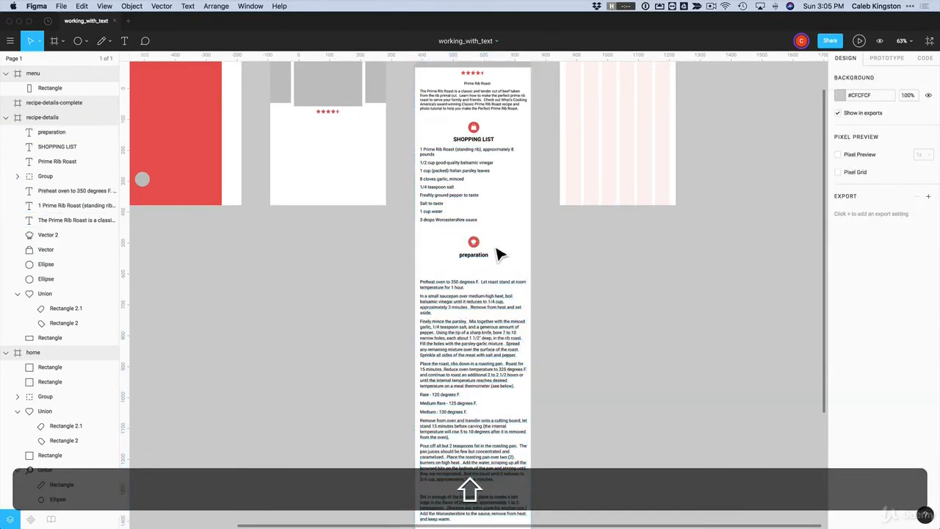
click(456, 297)
key(shift+Up)
key(shift+Up)
key(shift+Up)
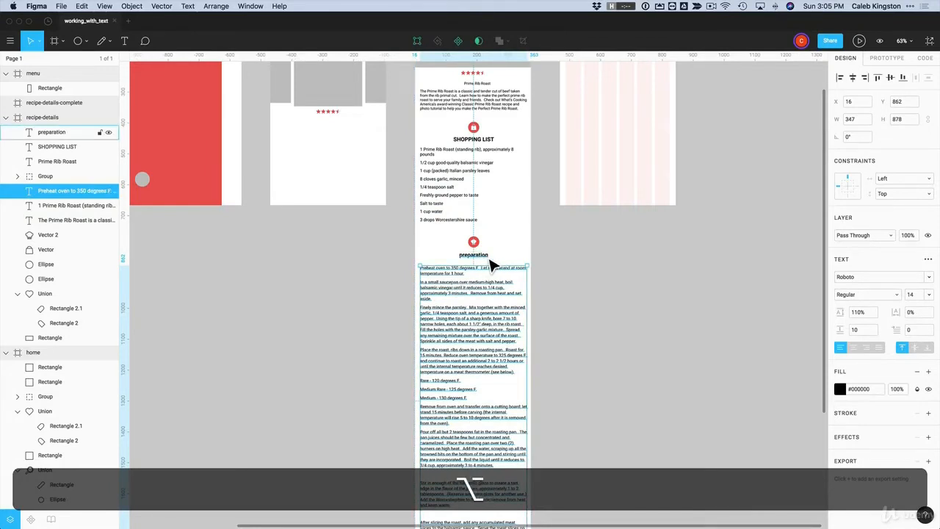
key(Up)
key(Up)
key(Up)
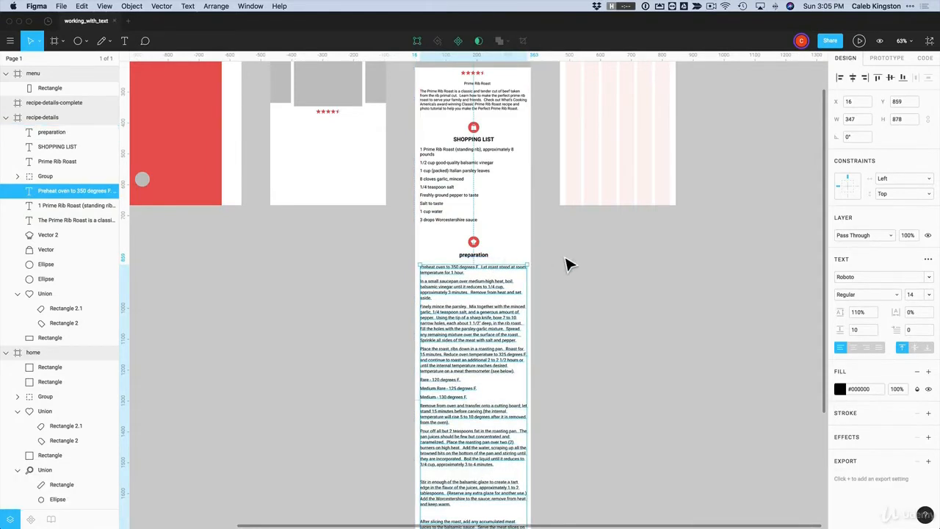
drag(556, 237, 445, 316)
key(alt)
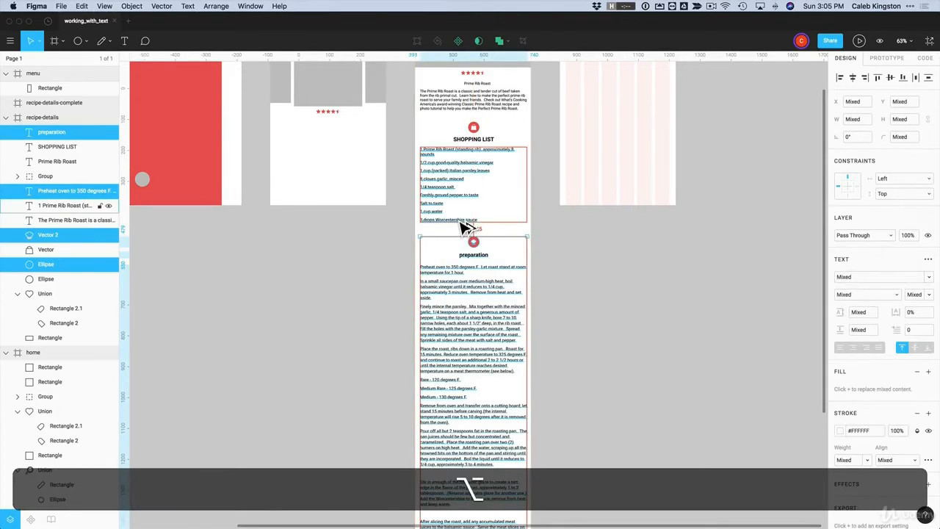
key(alt+Down)
key(alt+Down)
key(alt+Down)
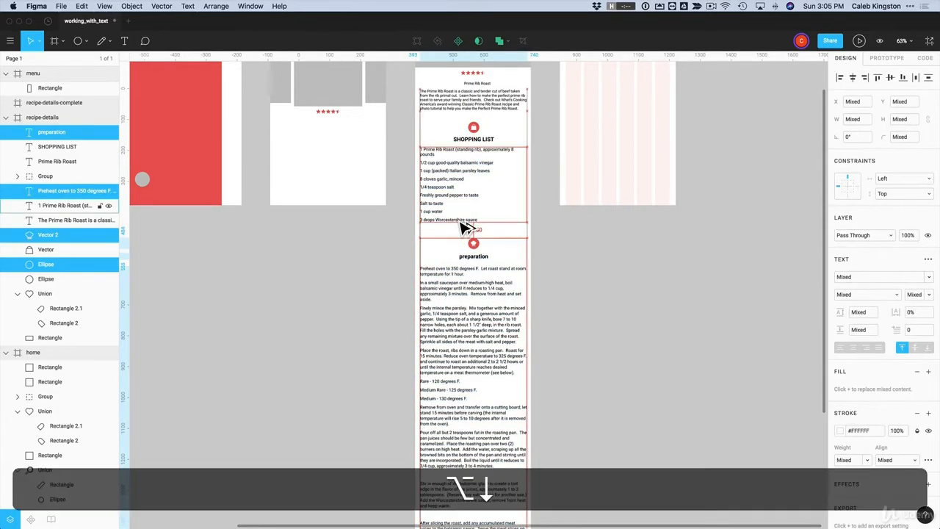
Move the shopping list and preparation sections down together to even the spacing below the description
drag(539, 298, 465, 157)
key(alt)
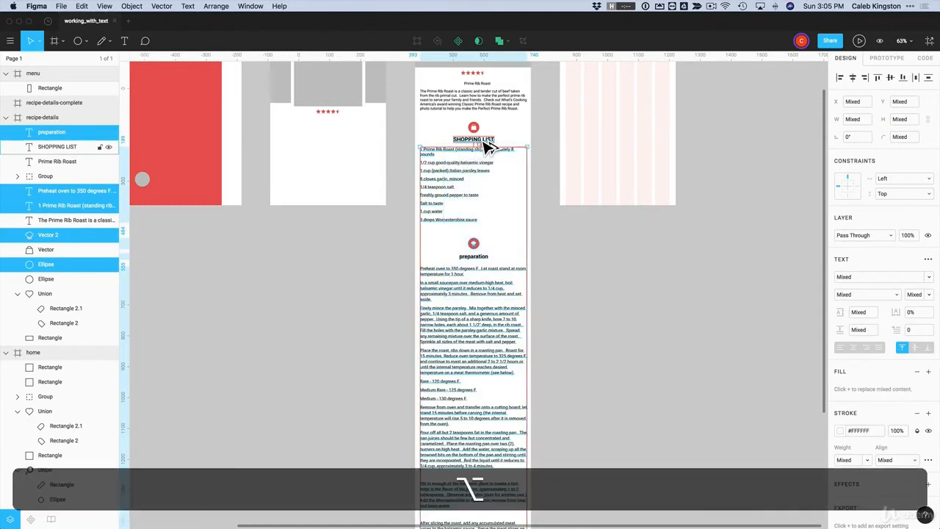
key(alt+Down)
key(alt+Down)
key(alt+Down)
key(alt+Down)
key(alt+Down)
key(alt+Down)
key(alt+Down)
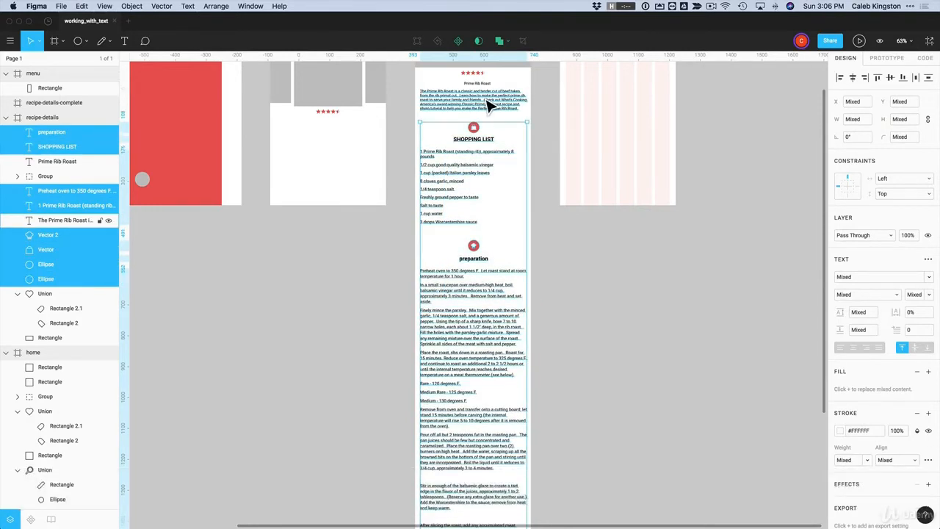
key(shift+Down)
key(shift+Down)
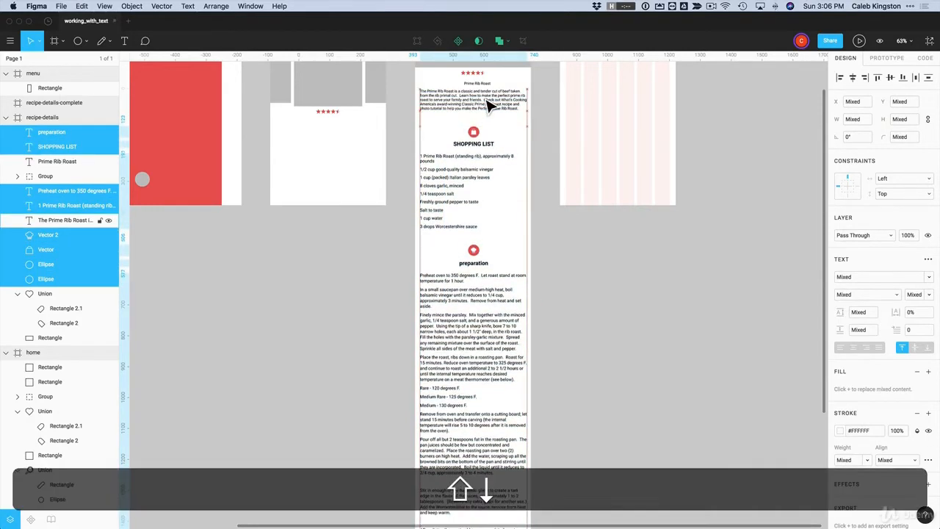
key(alt)
key(alt+shift+Up)
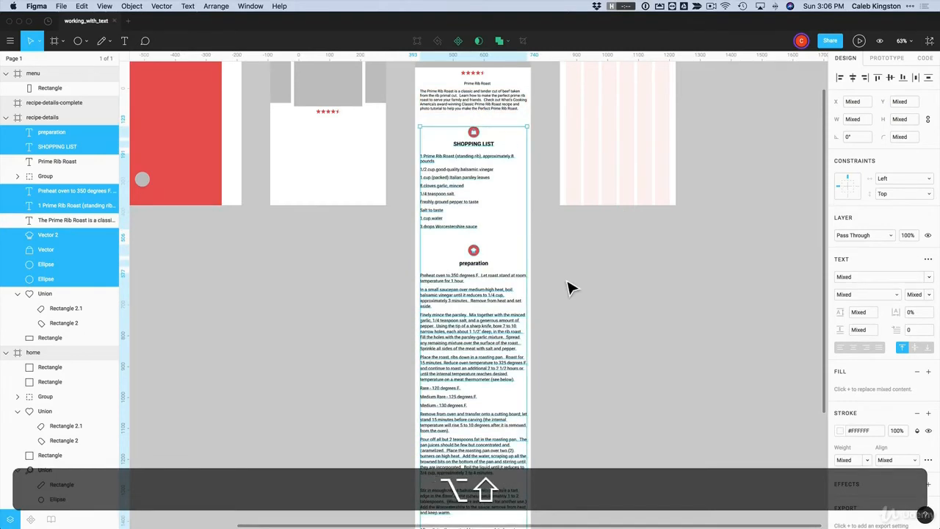
click(567, 283)
scroll(566, 283, up, 2)
scroll(503, 198, up, 1)
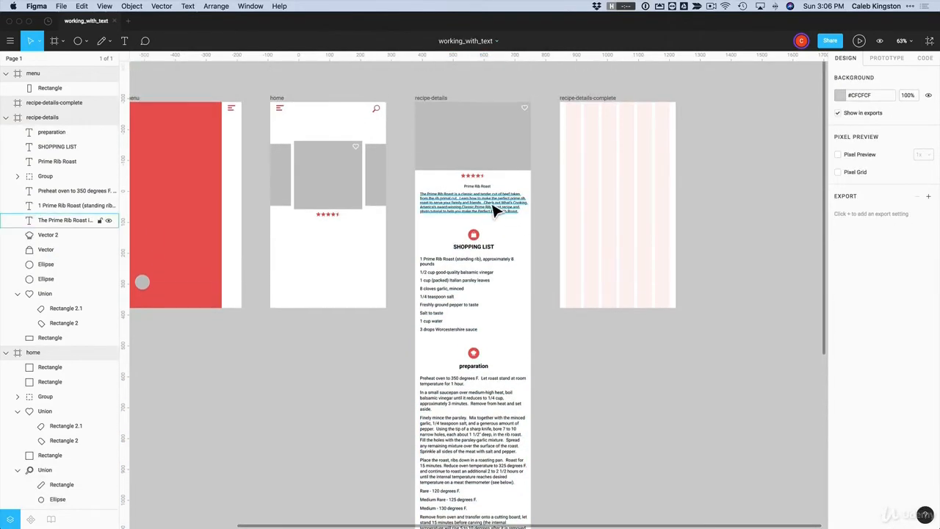
click(465, 252)
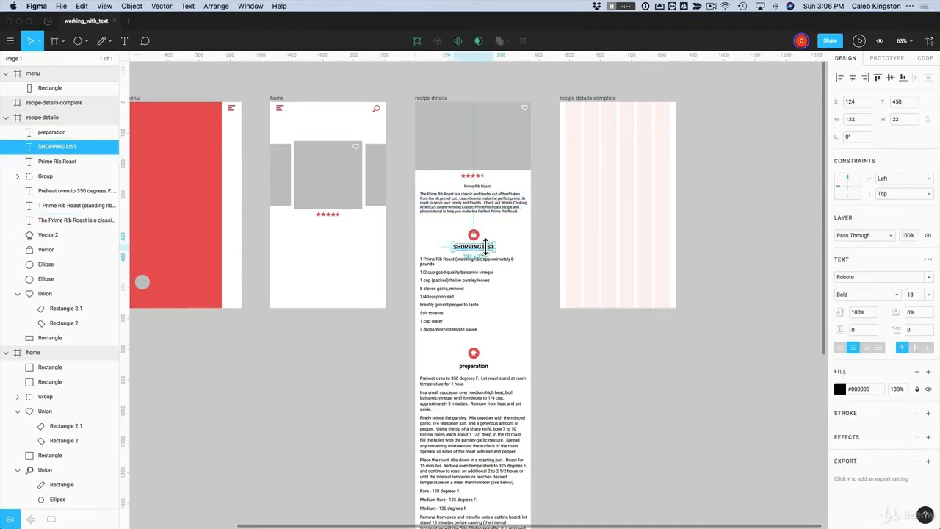
key(alt+super+c)
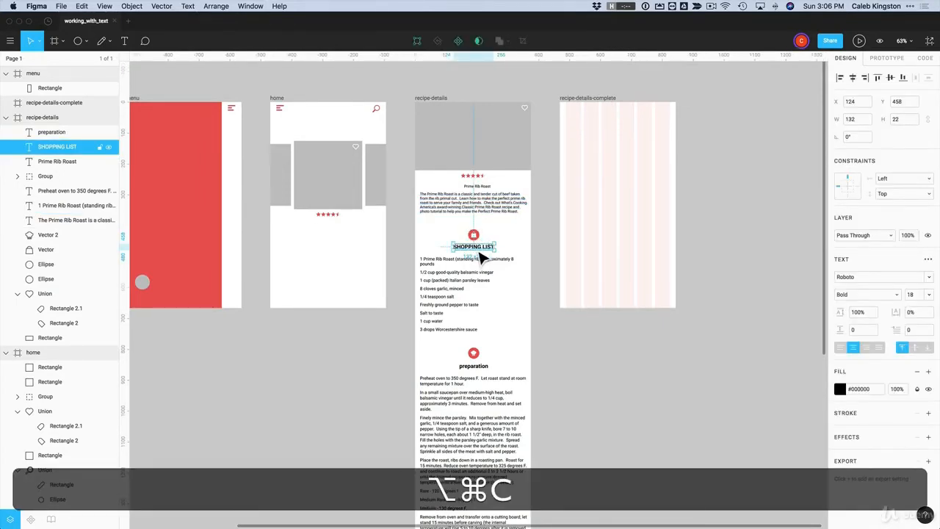
click(478, 188)
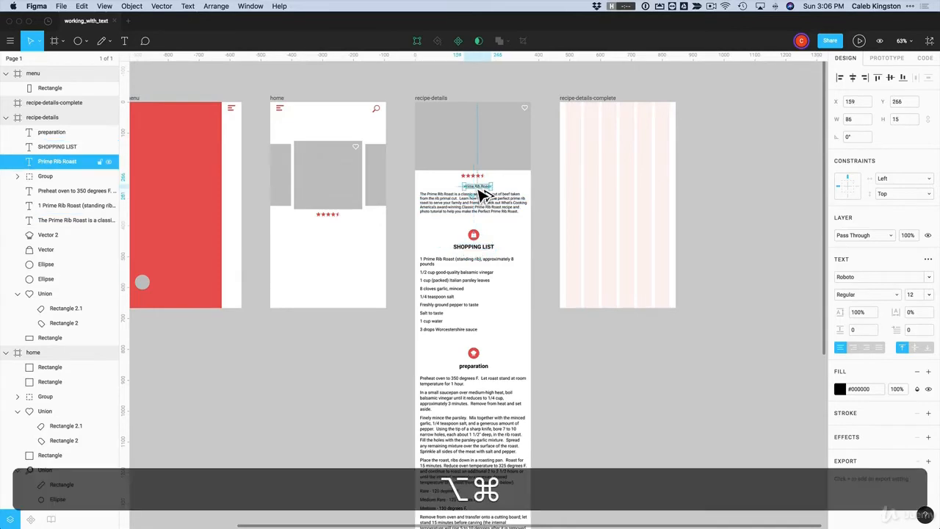
key(alt+super+v)
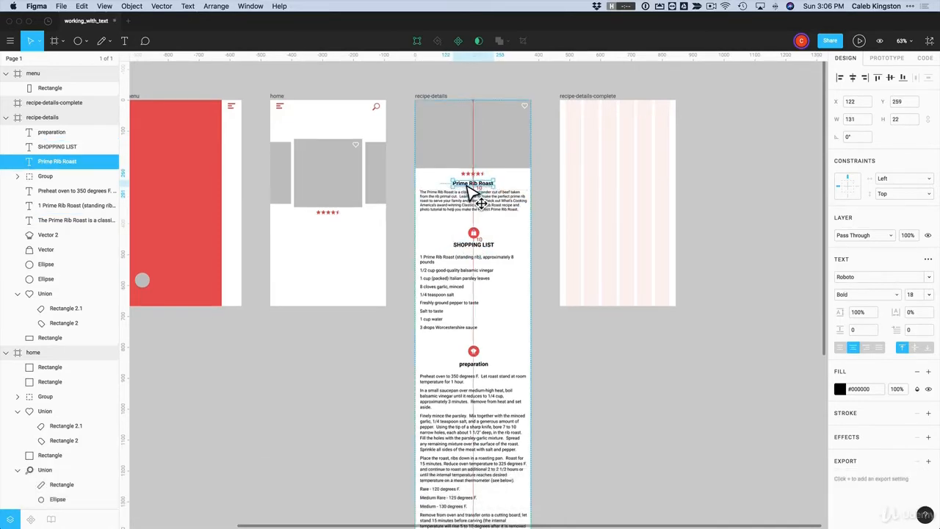
key(super+a)
scroll(455, 192, down, 1)
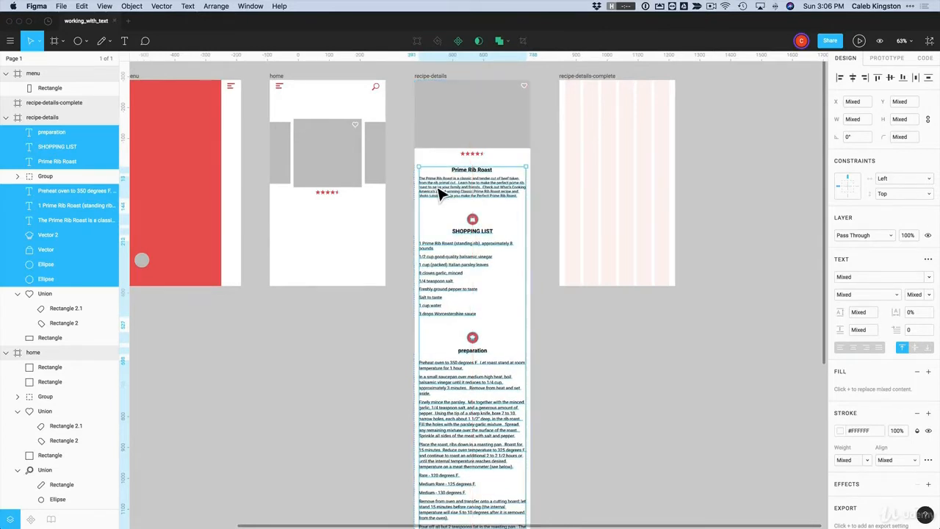
click(564, 292)
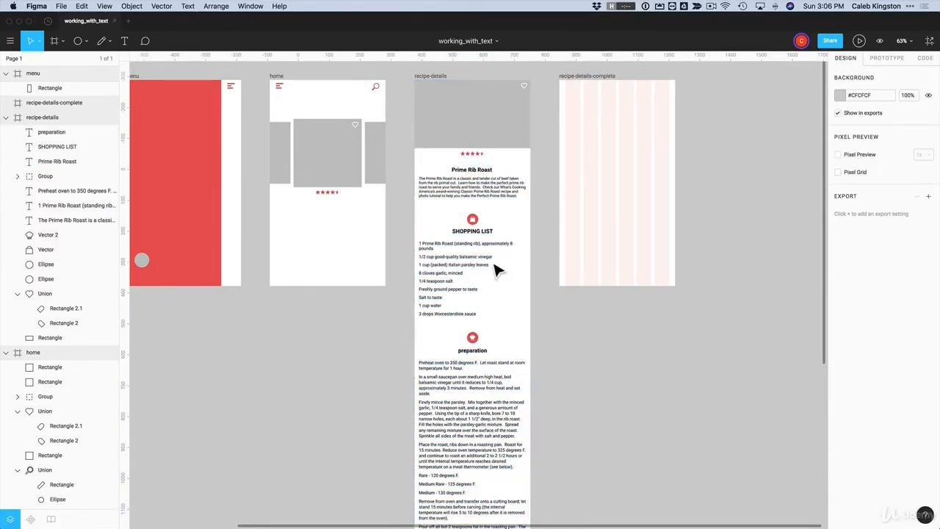
click(481, 352)
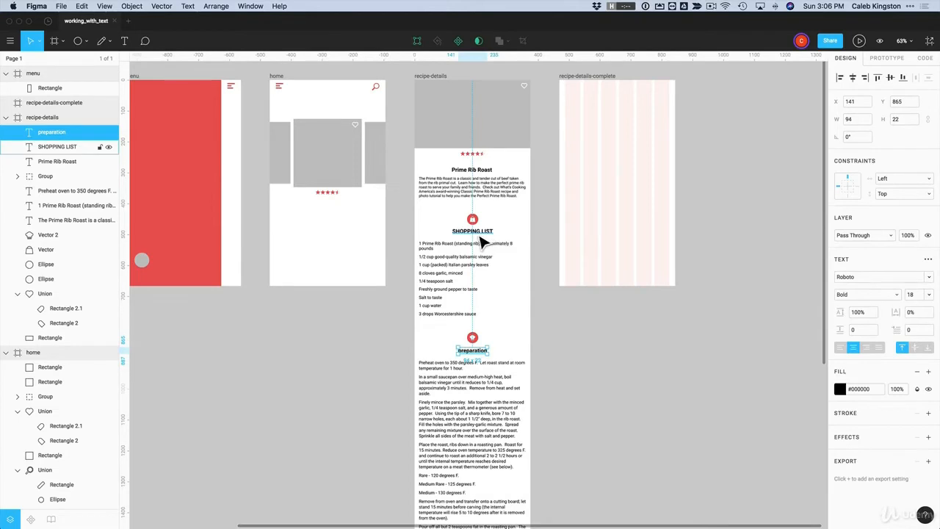
click(481, 240)
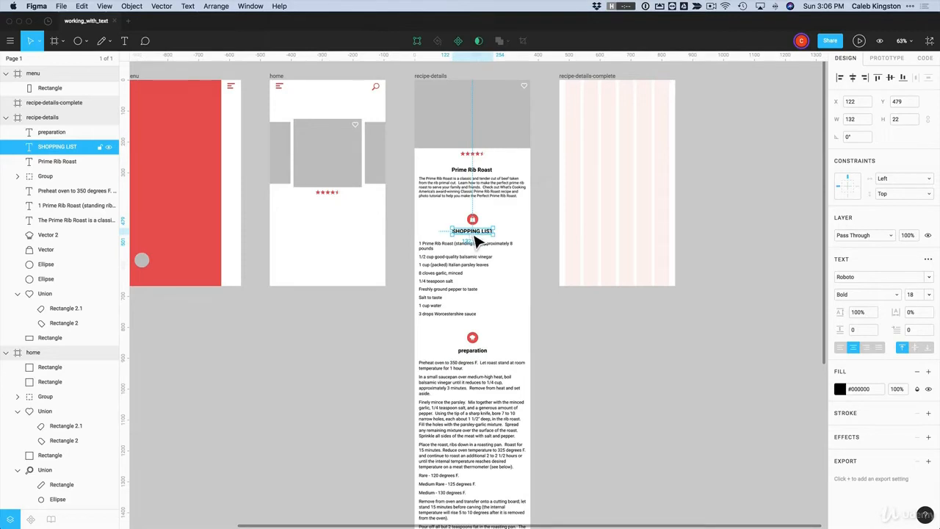
click(472, 354)
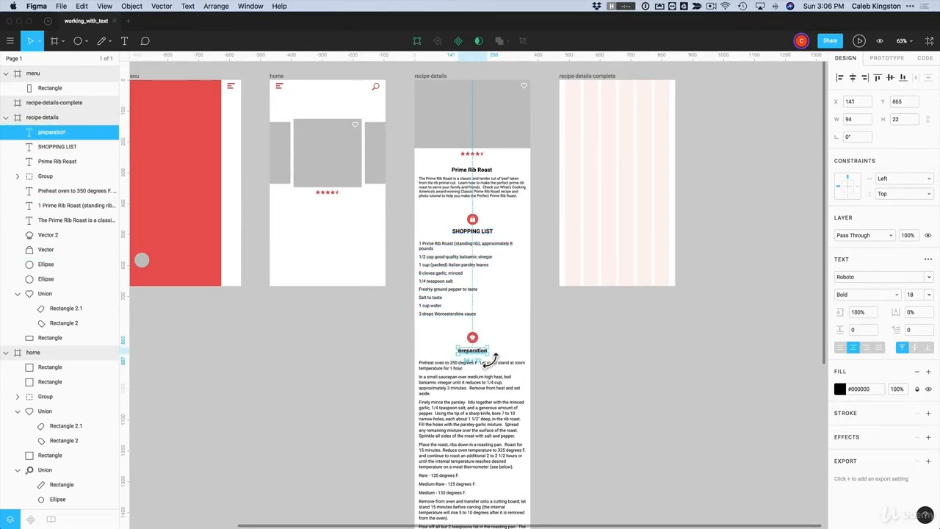
Make the preparation heading uppercase so it reads PREPARATION
click(928, 261)
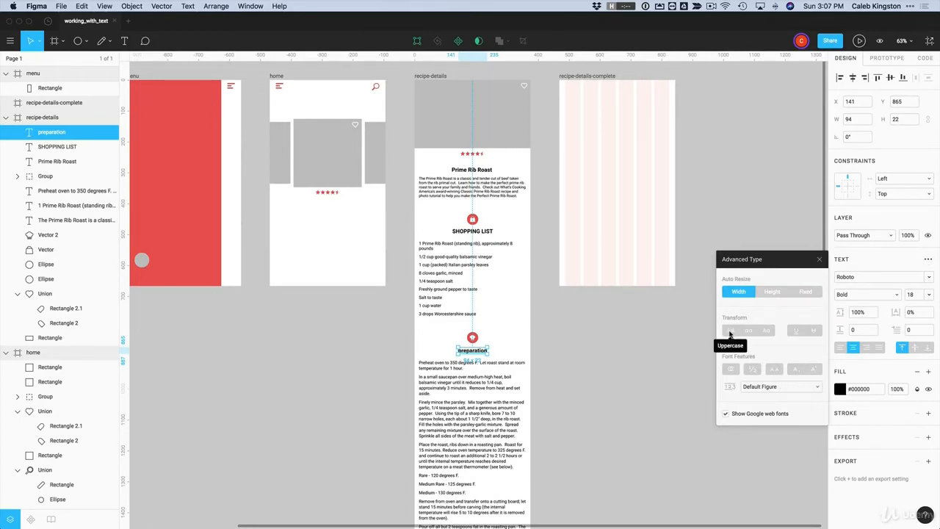
click(729, 333)
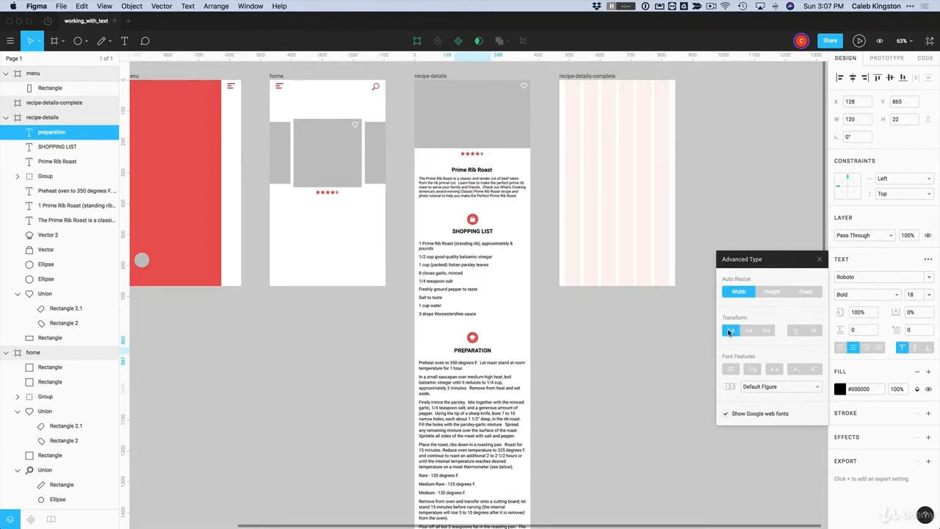
click(575, 358)
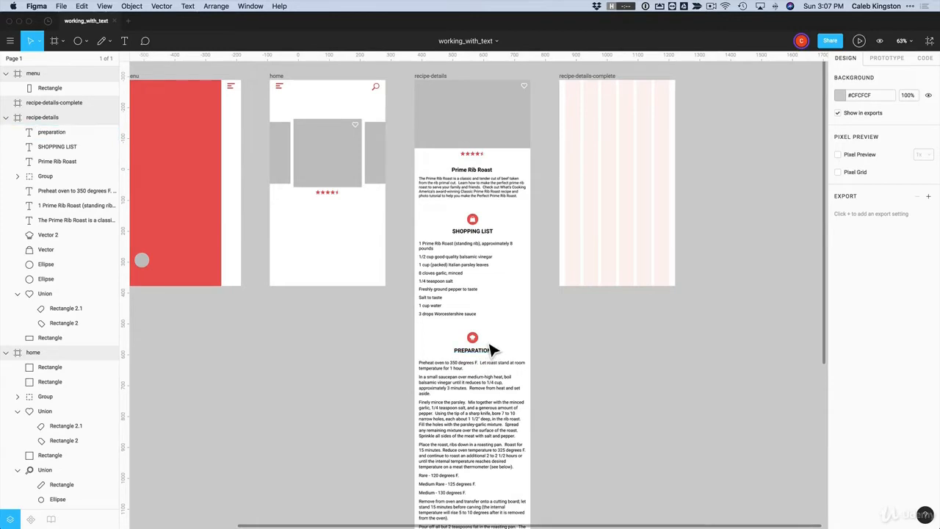
Copy the Preheat steps paragraph's text style onto the intro paragraph
click(477, 386)
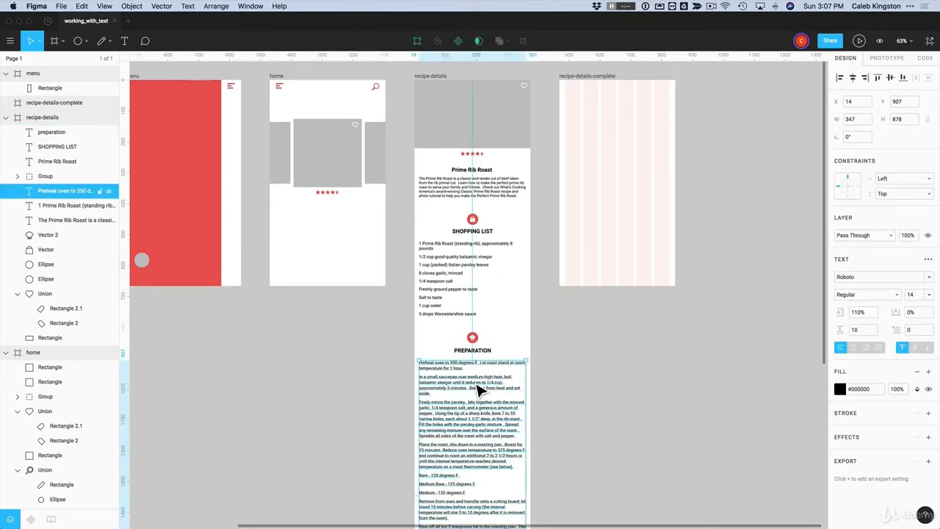
key(alt+super+c)
click(461, 198)
key(alt+super+v)
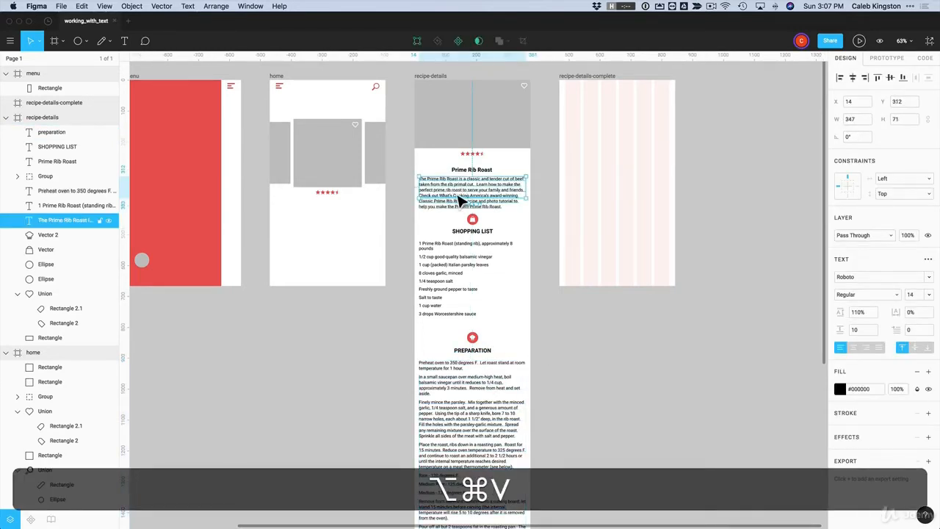
Shift the shopping list and preparation sections slightly down, then zoom in on the recipe-details card
drag(537, 213, 439, 417)
key(Escape)
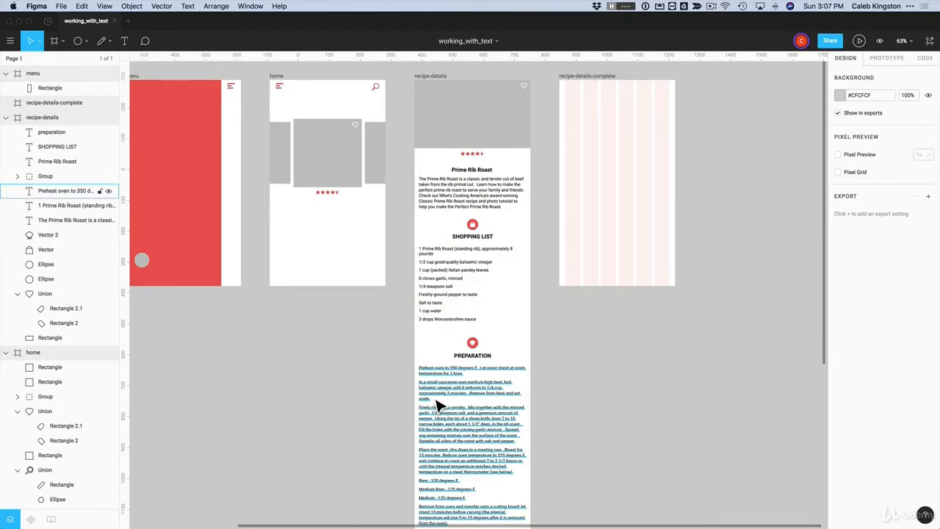
key(z)
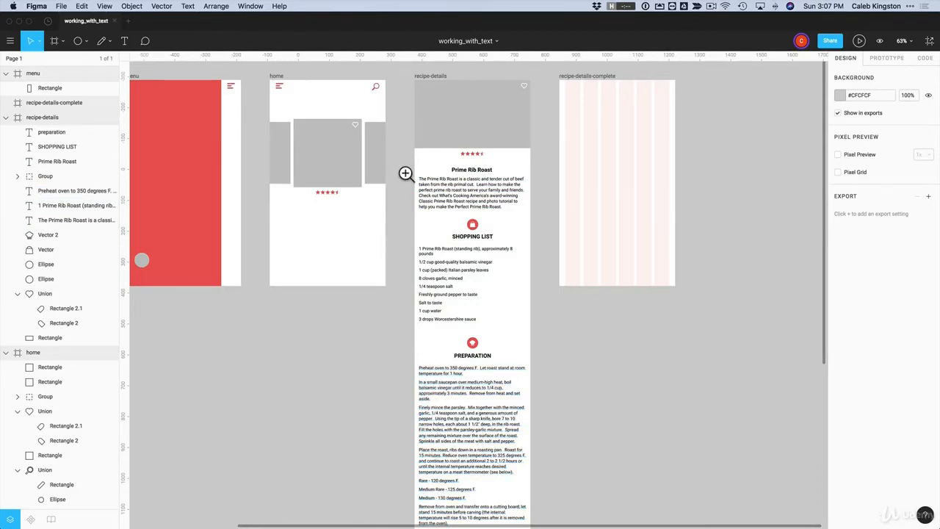
drag(397, 166, 538, 426)
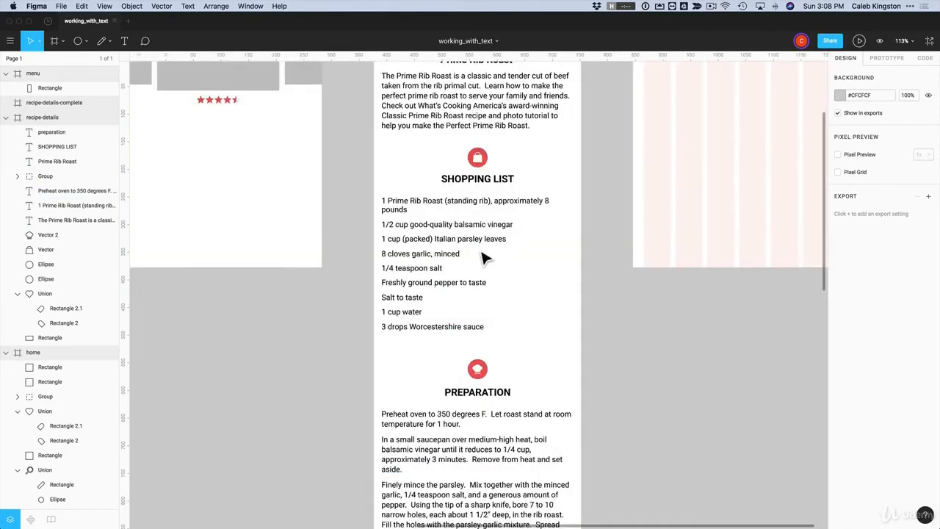
Select every paragraph sharing the intro's style and set their fill to grey #757575
scroll(485, 258, up, 2)
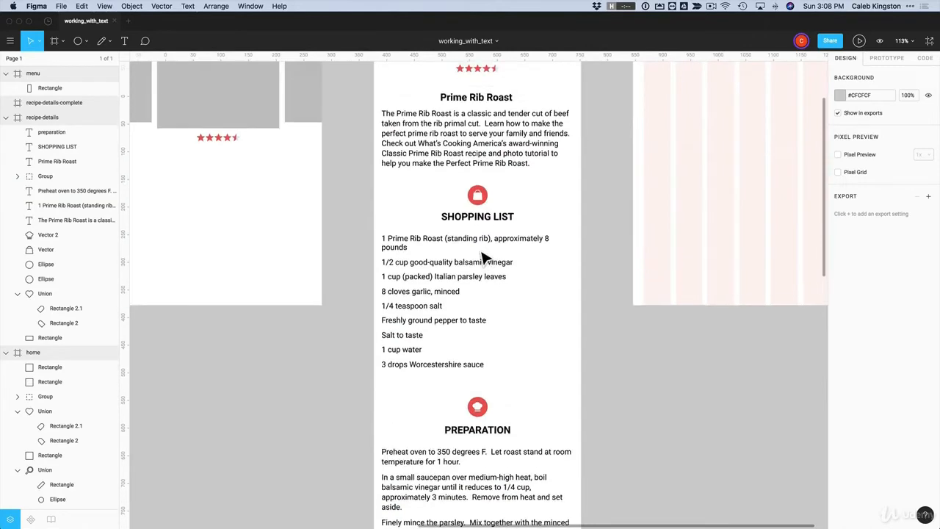
click(415, 160)
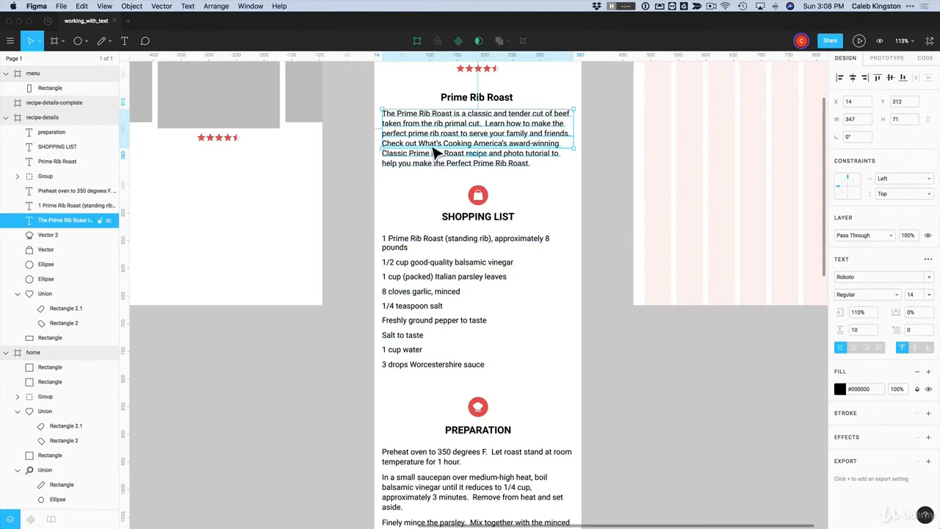
click(86, 9)
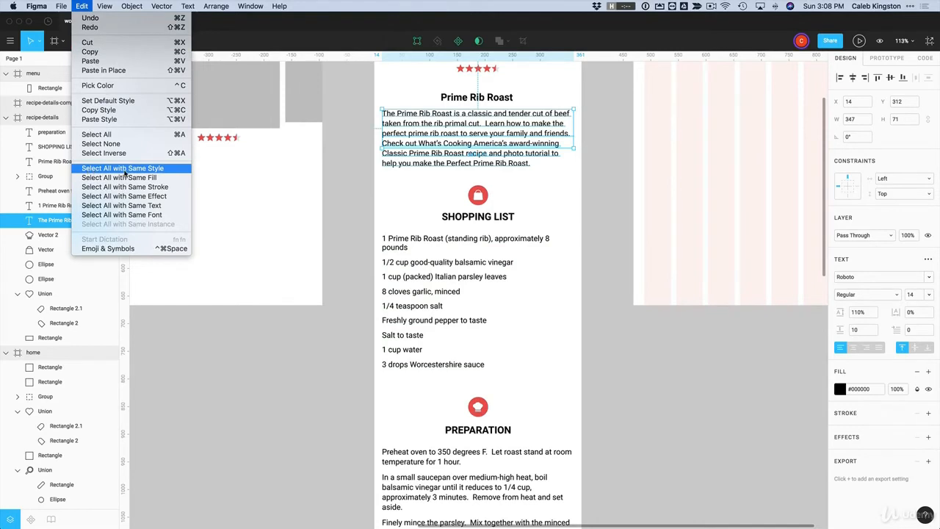
click(125, 173)
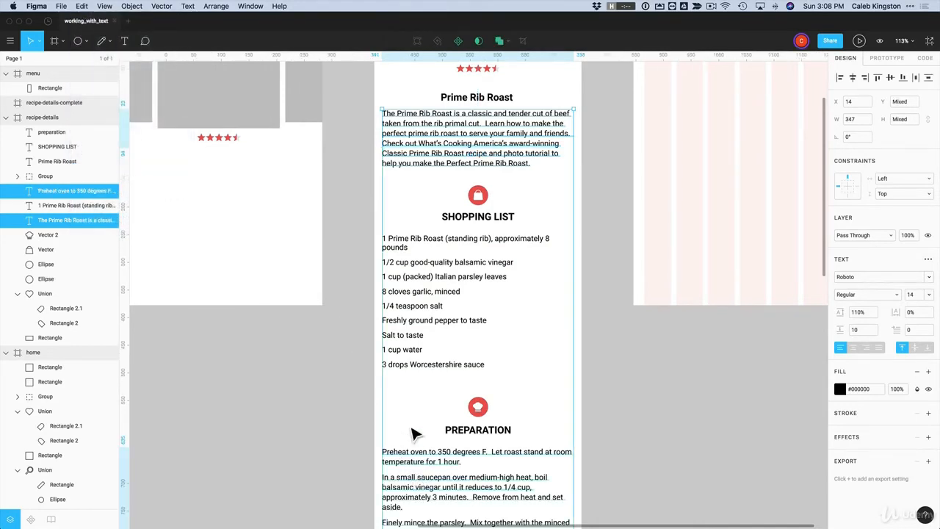
click(841, 389)
drag(720, 386, 715, 347)
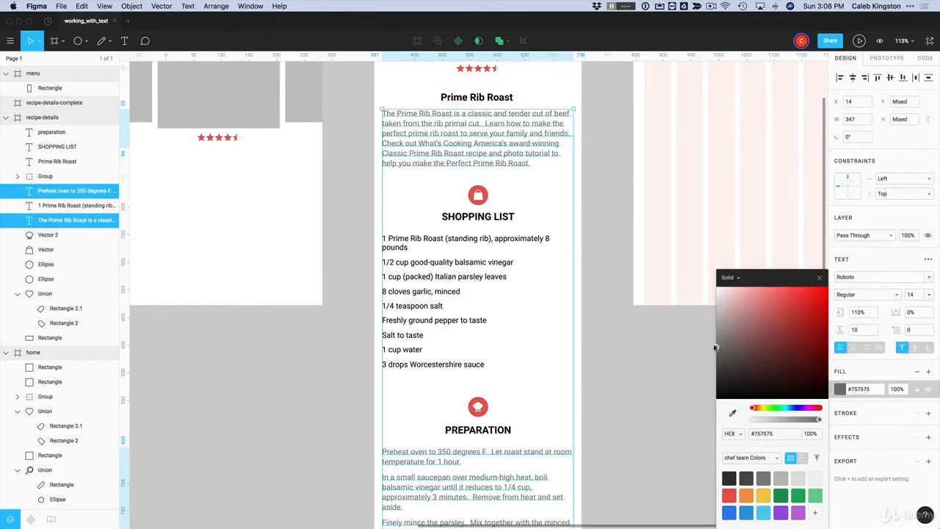
Apply the grey intro paragraph style, with 110% line height, to the shopping list
scroll(665, 342, down, 2)
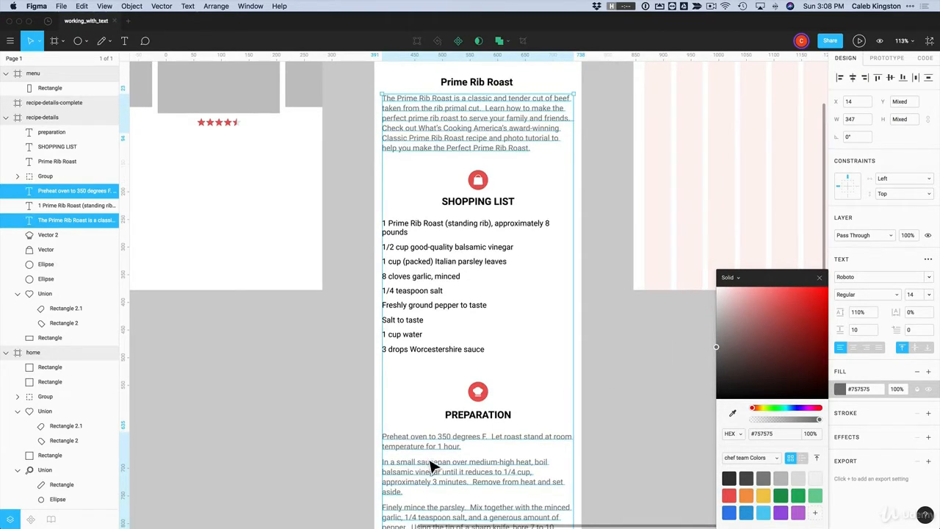
click(412, 259)
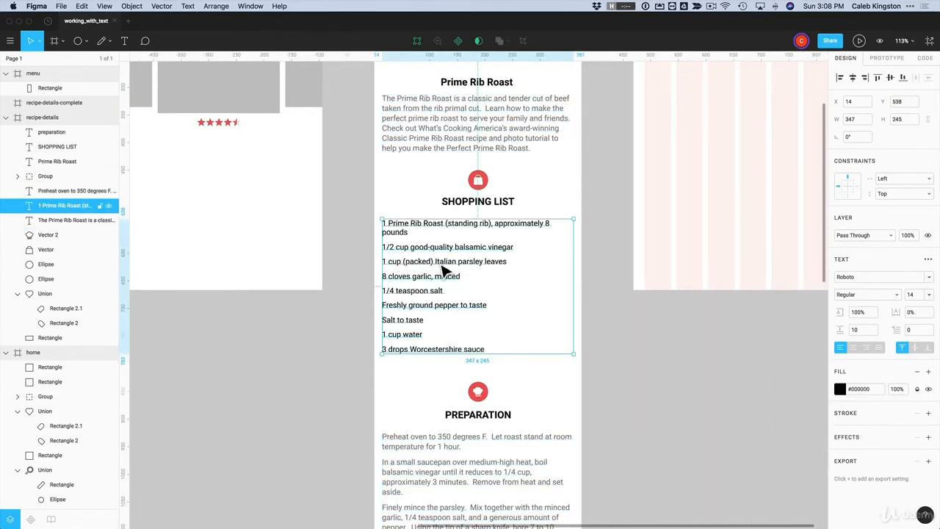
click(439, 134)
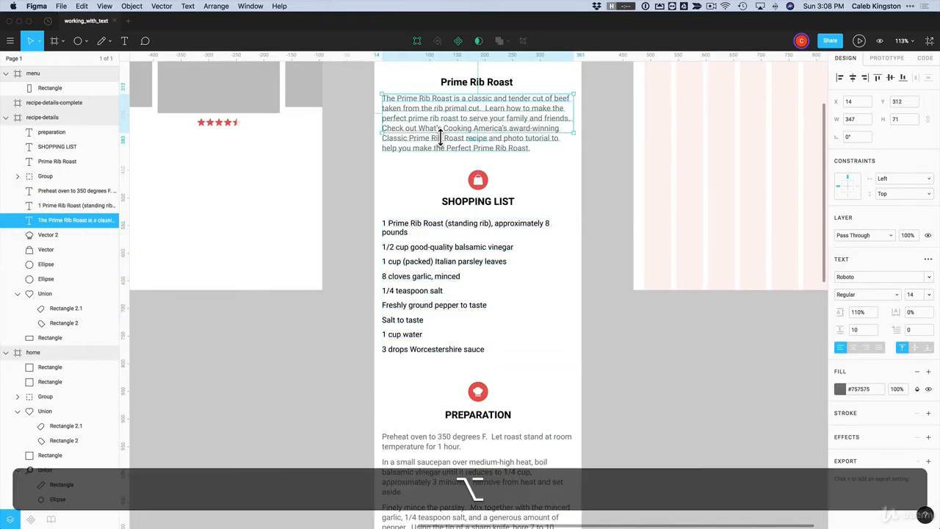
key(alt+super+c)
click(406, 266)
key(alt+super+v)
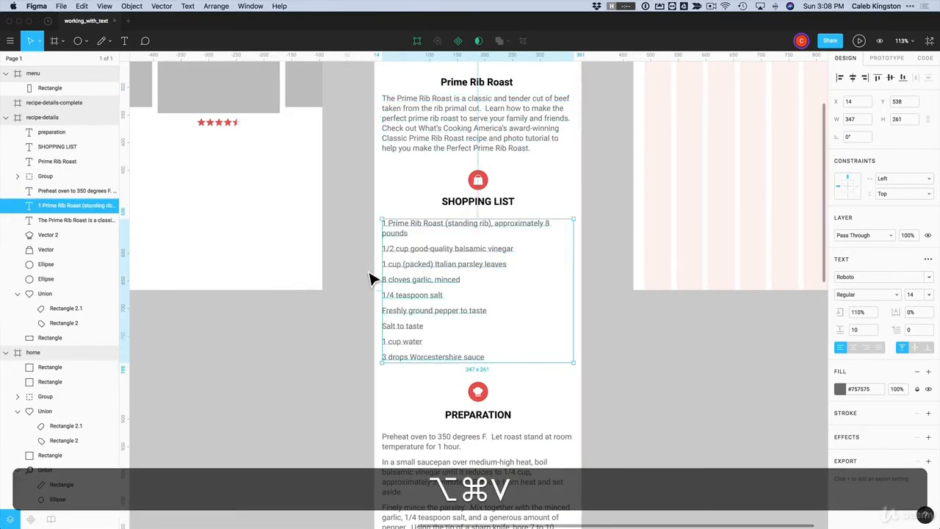
key(Escape)
scroll(617, 368, up, 3)
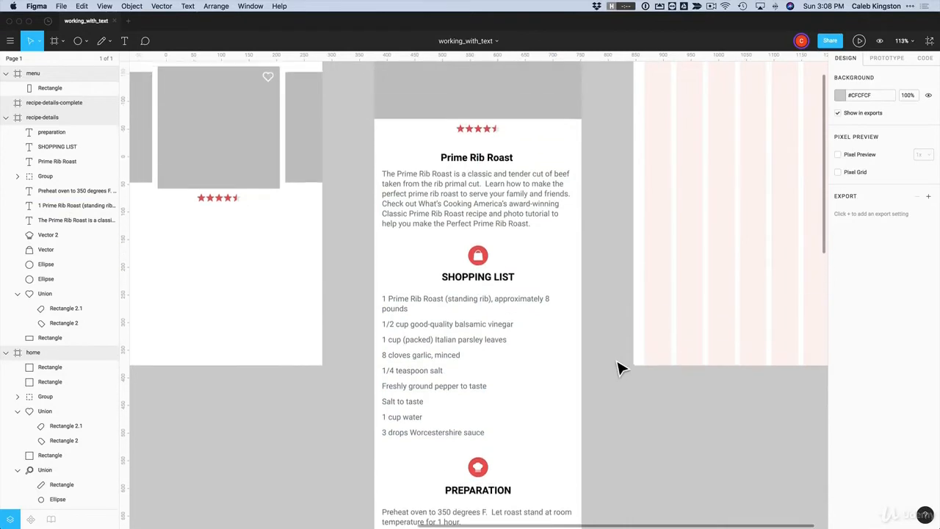
scroll(617, 367, down, 1)
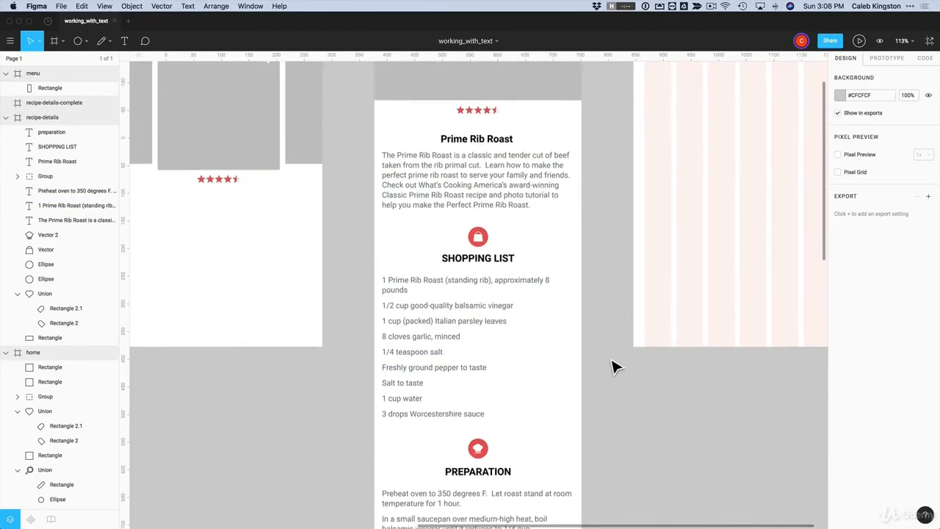
click(453, 320)
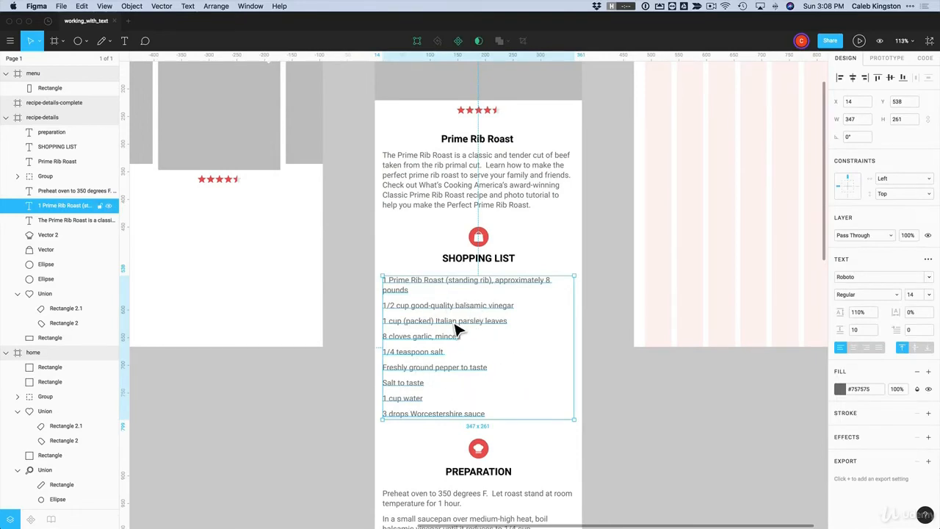
Make the 1/2 cup quantity in the shopping list bold and black
double_click(397, 308)
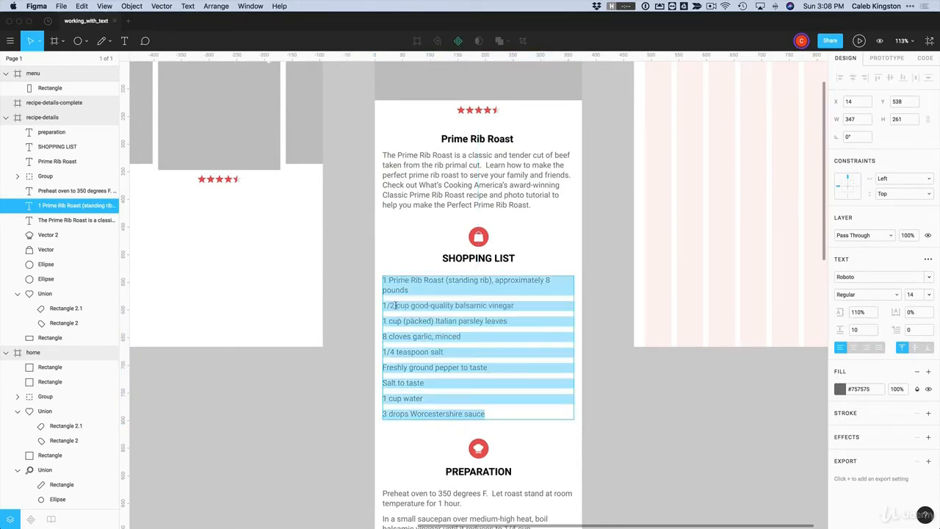
click(400, 306)
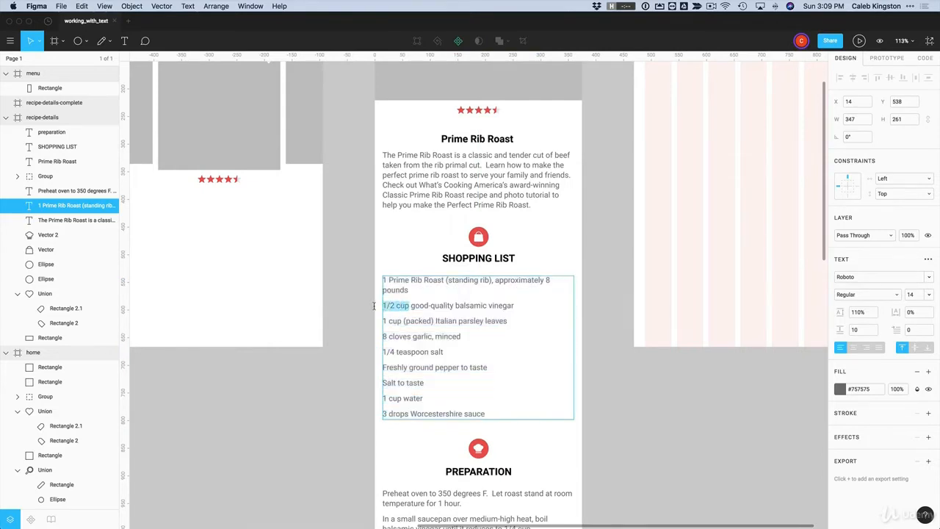
click(878, 297)
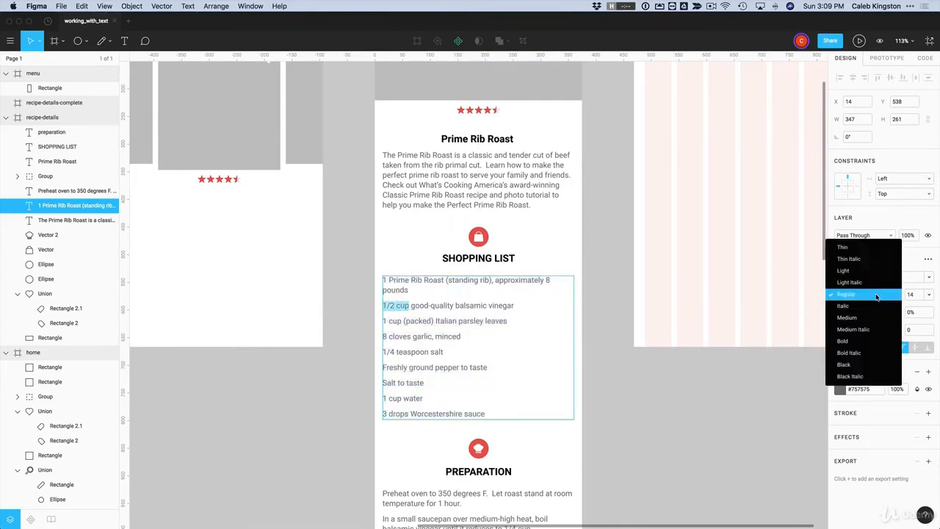
click(854, 342)
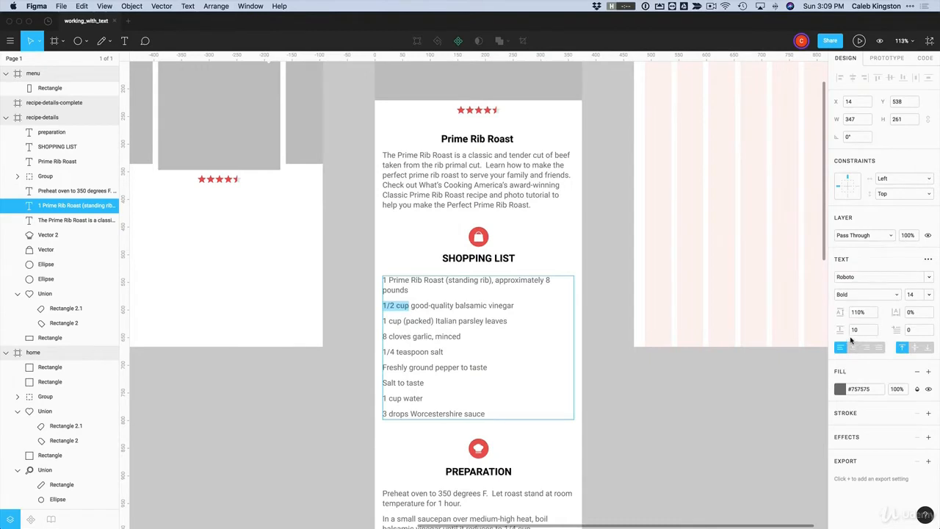
click(840, 389)
click(721, 402)
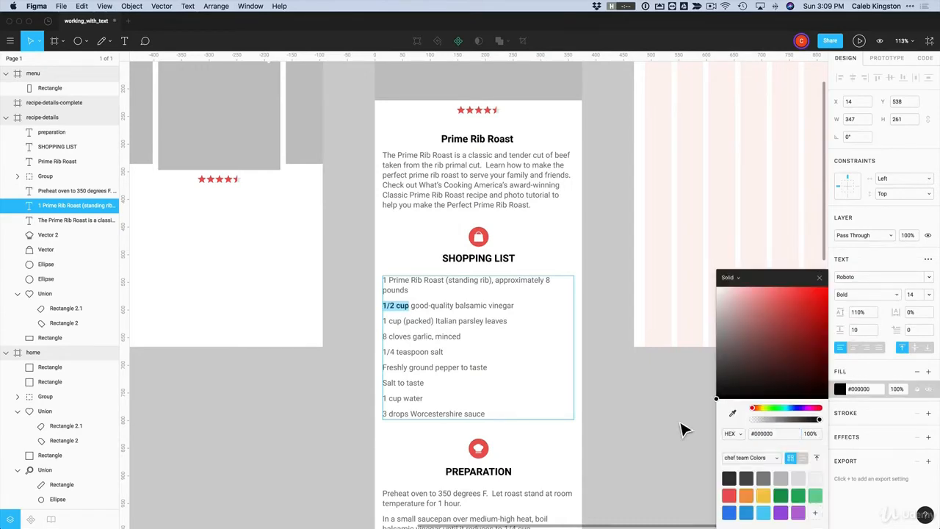
click(412, 324)
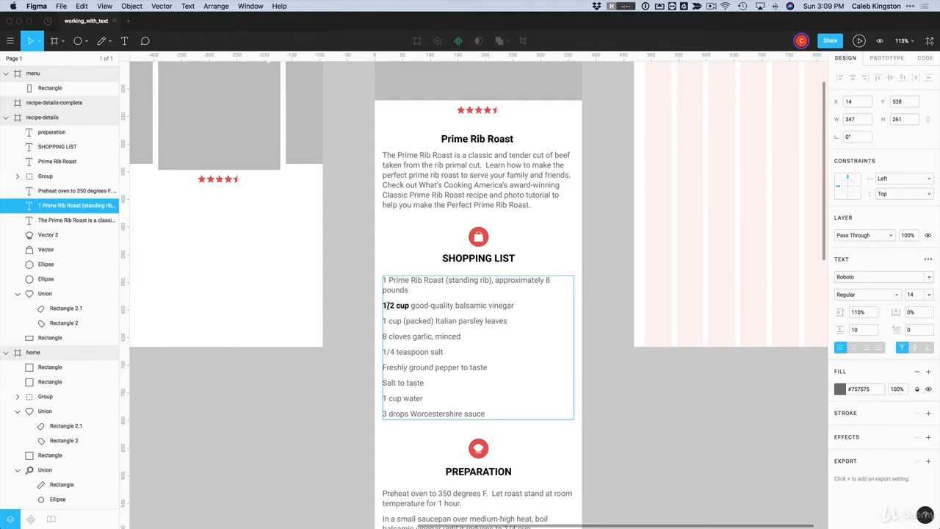
Make the first-line 1 and the third-line 1 cup quantities bold black
drag(387, 280, 382, 280)
key(super+b)
click(840, 389)
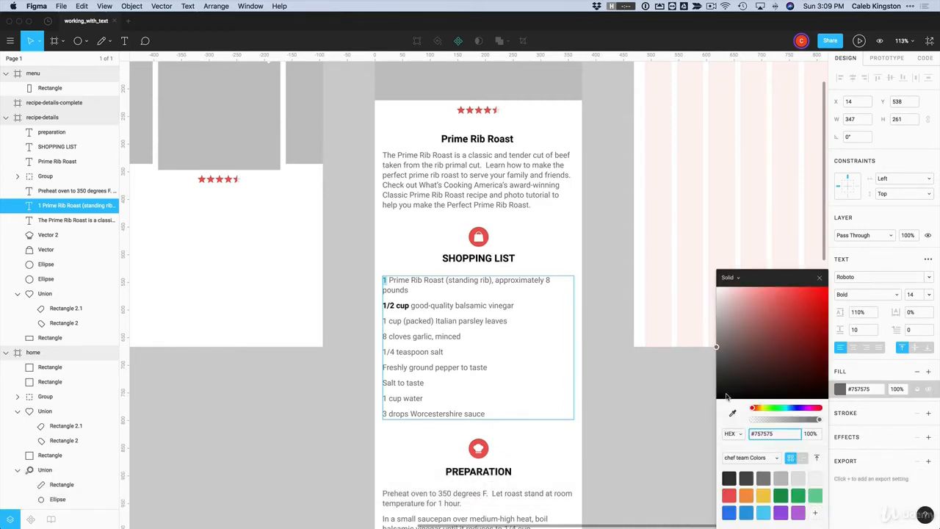
drag(726, 397, 716, 400)
drag(404, 320, 381, 321)
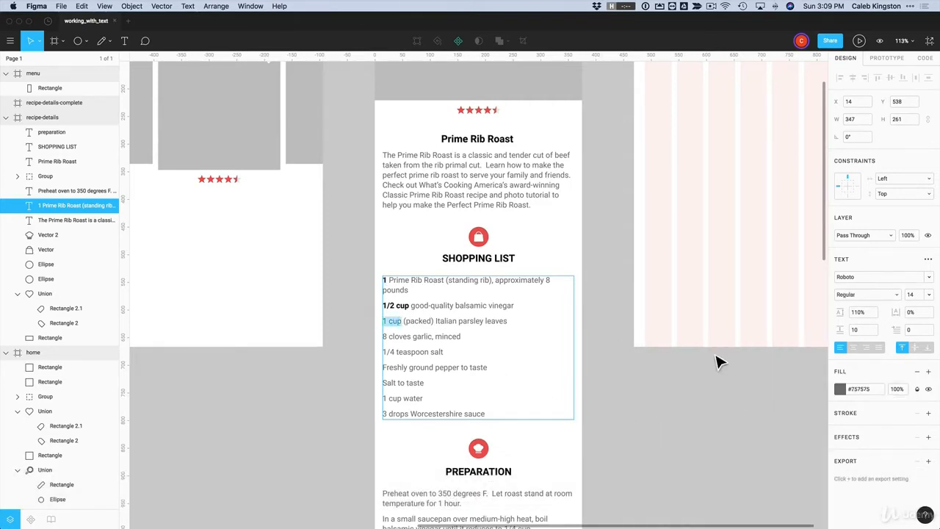
click(841, 390)
drag(782, 388, 668, 430)
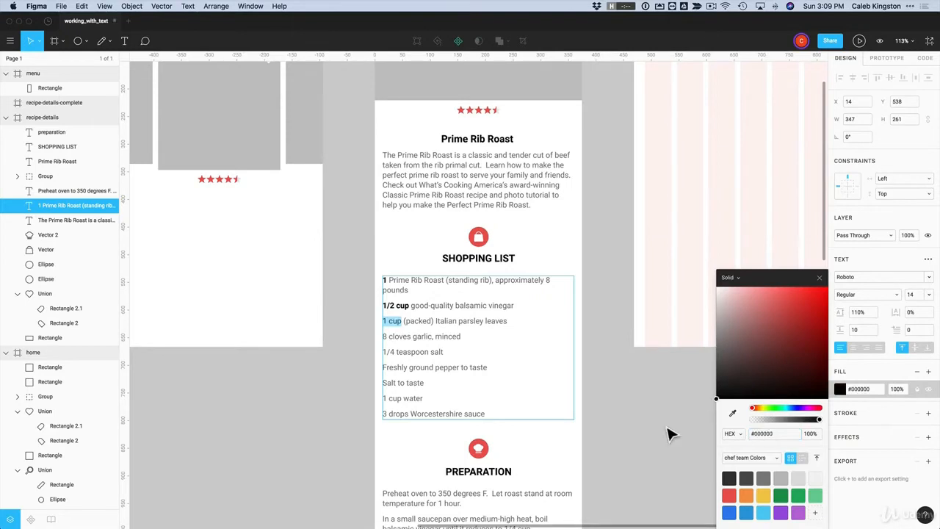
key(super+b)
Make the 8 cloves and 1/4 teaspoon quantities bold black
drag(410, 336, 388, 336)
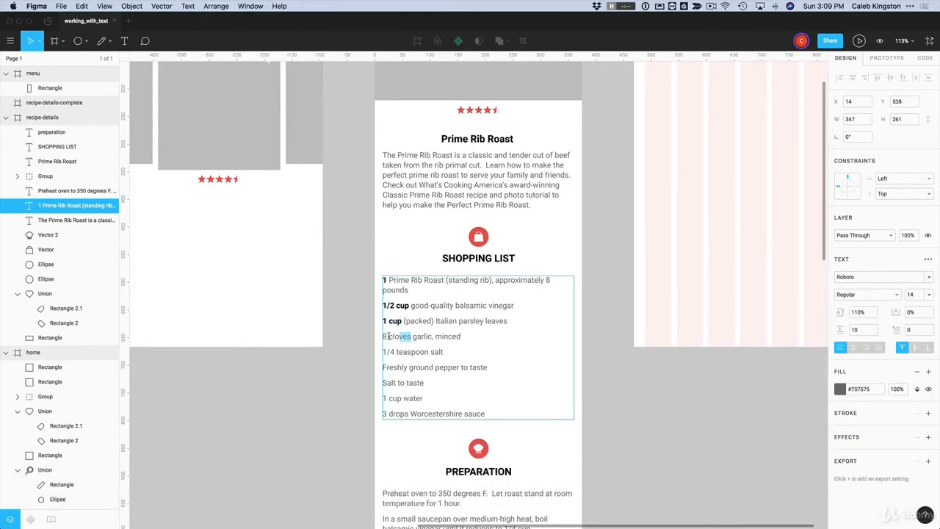
click(840, 390)
drag(742, 393, 668, 432)
key(super+b)
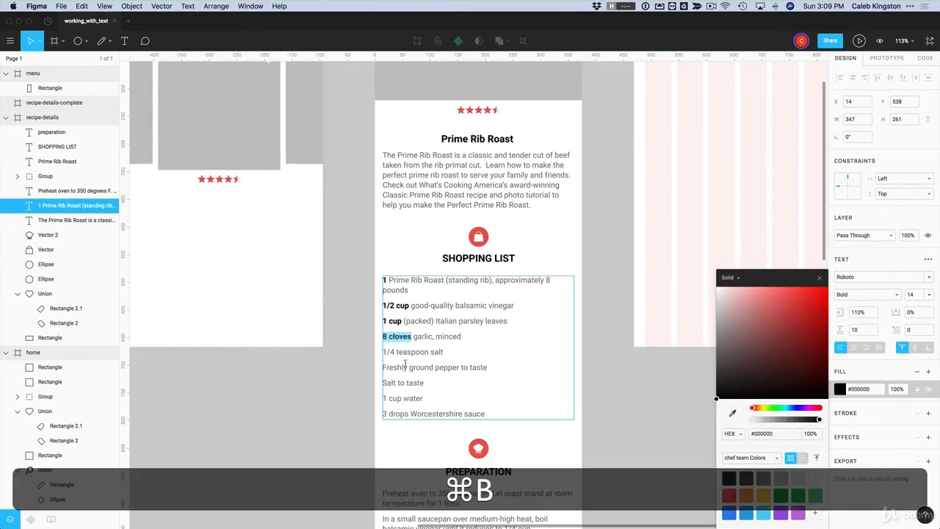
drag(429, 352, 376, 353)
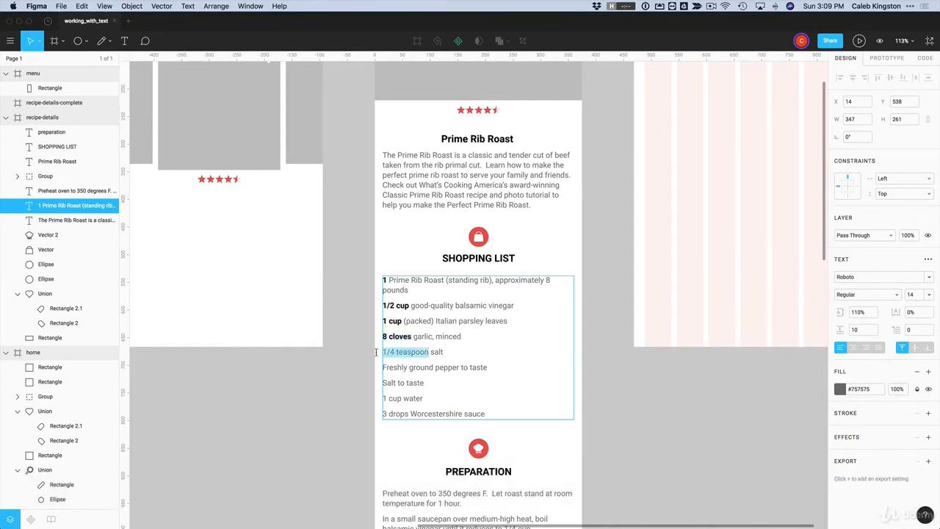
click(841, 389)
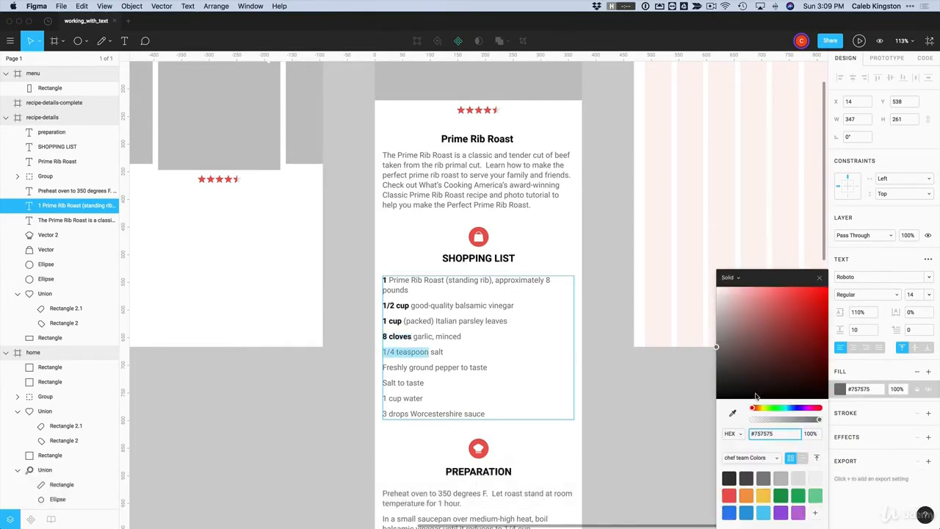
drag(756, 397, 717, 410)
key(super+b)
click(402, 367)
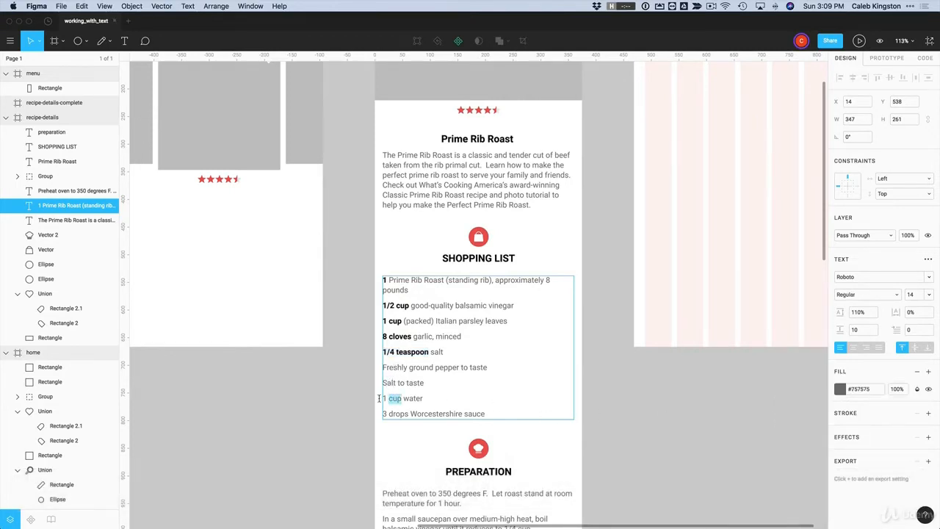
Make the remaining 1 cup and 3 drops quantities bold black, then exit text editing
drag(379, 398, 379, 398)
key(super+b)
click(841, 389)
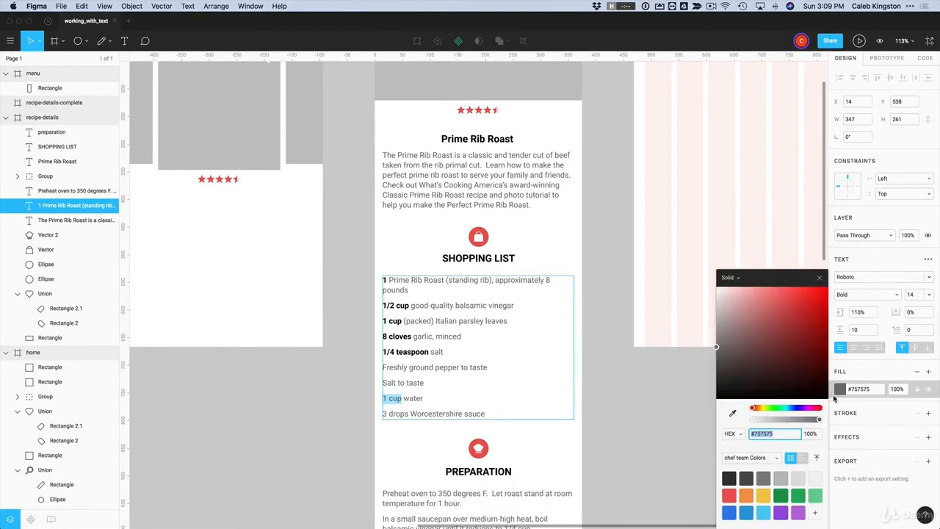
drag(730, 400, 717, 400)
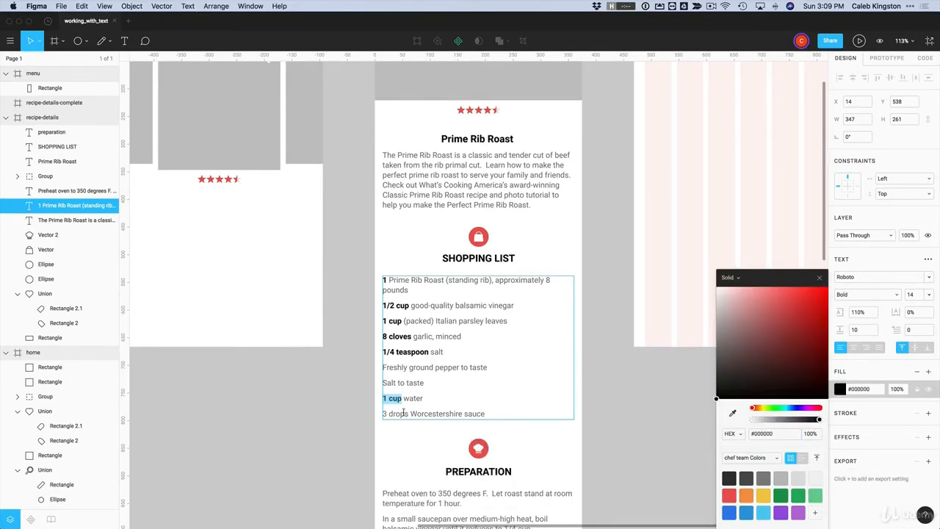
drag(409, 414, 382, 414)
key(super+b)
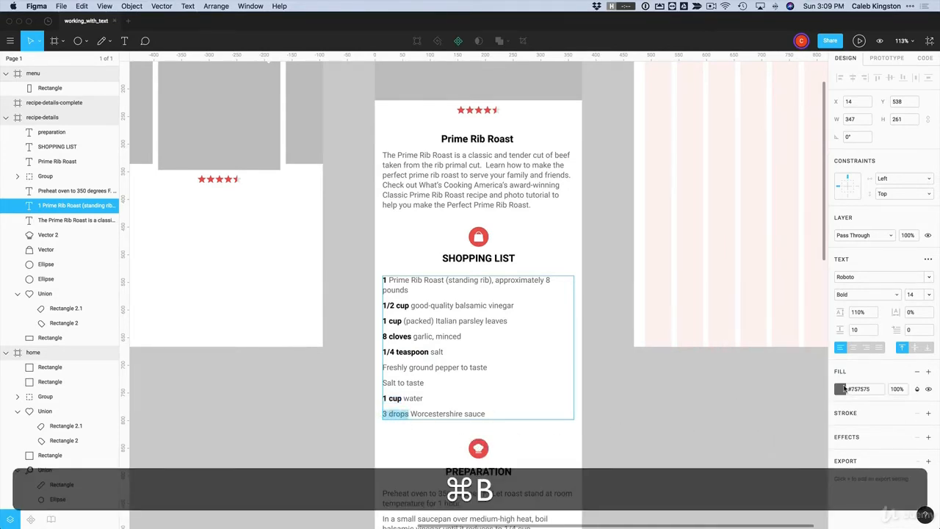
click(841, 389)
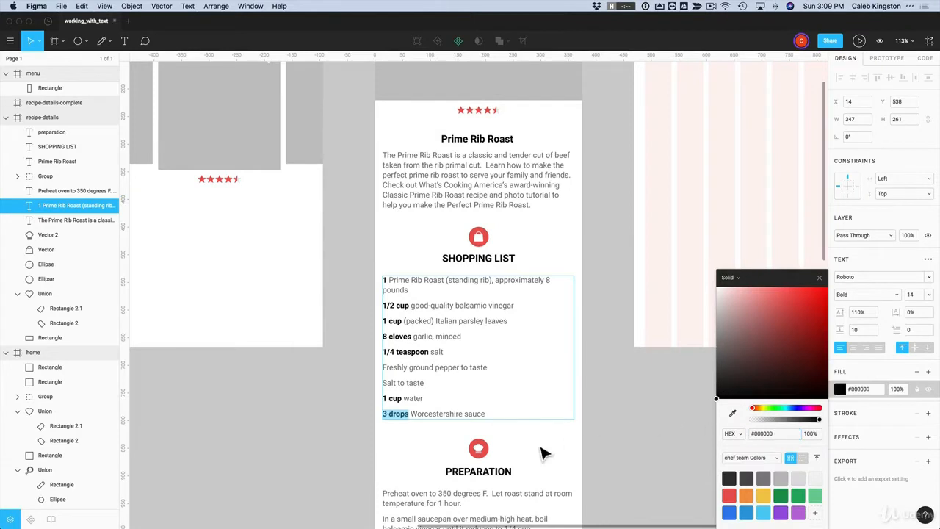
click(436, 452)
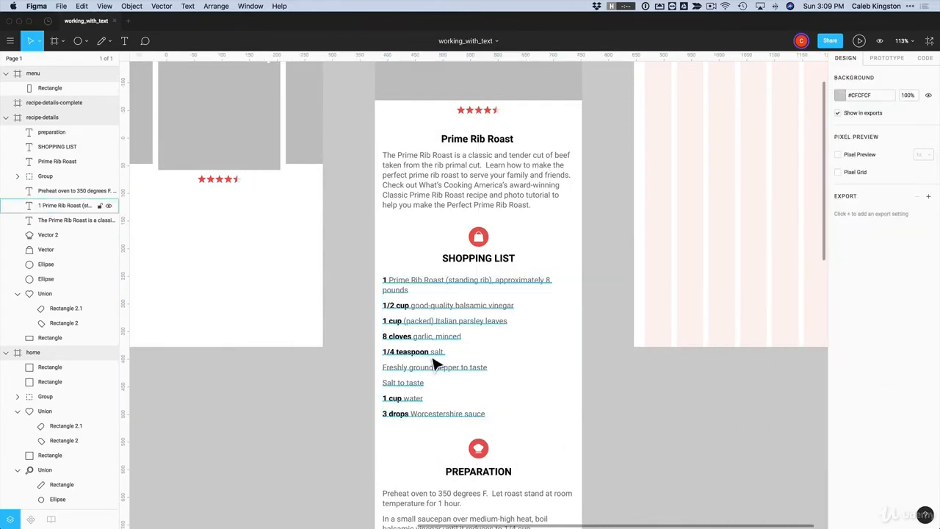
click(444, 313)
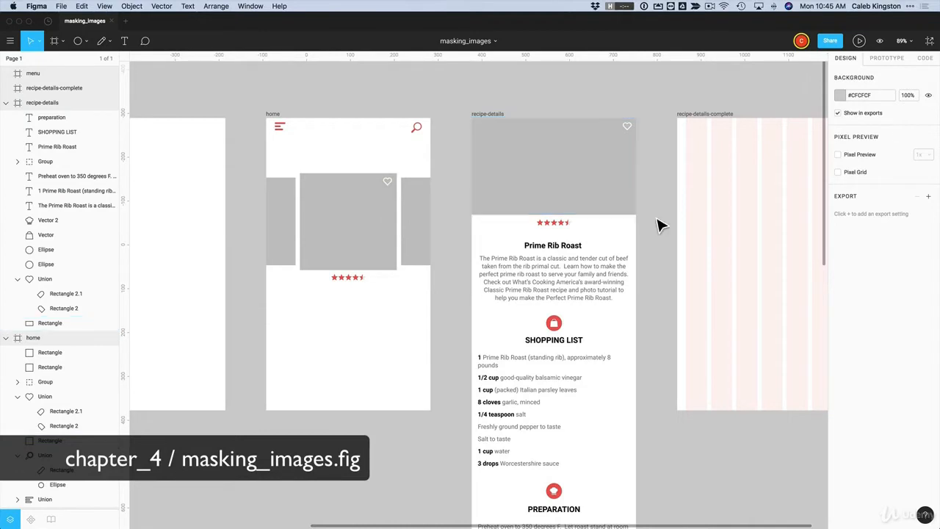
Place entree-prime-rib.jpg into the grey card rectangle on the home screen
click(86, 42)
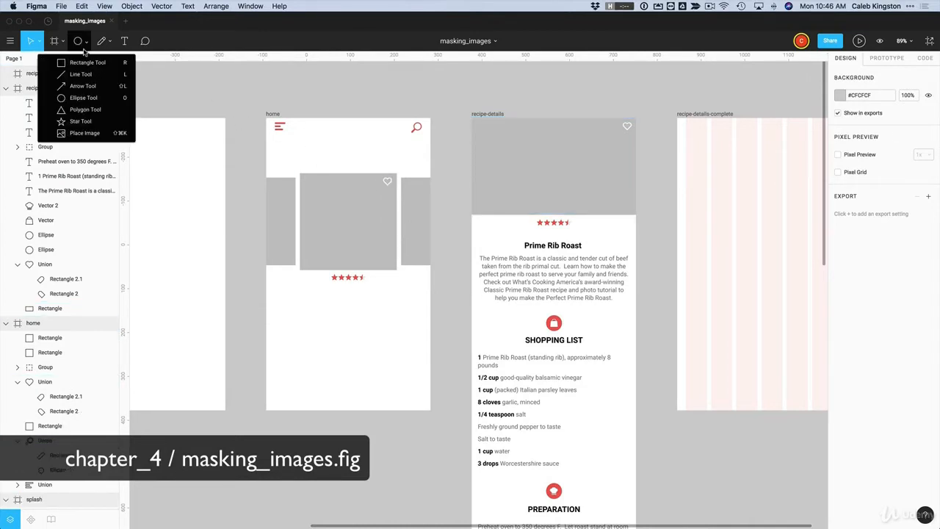
click(79, 135)
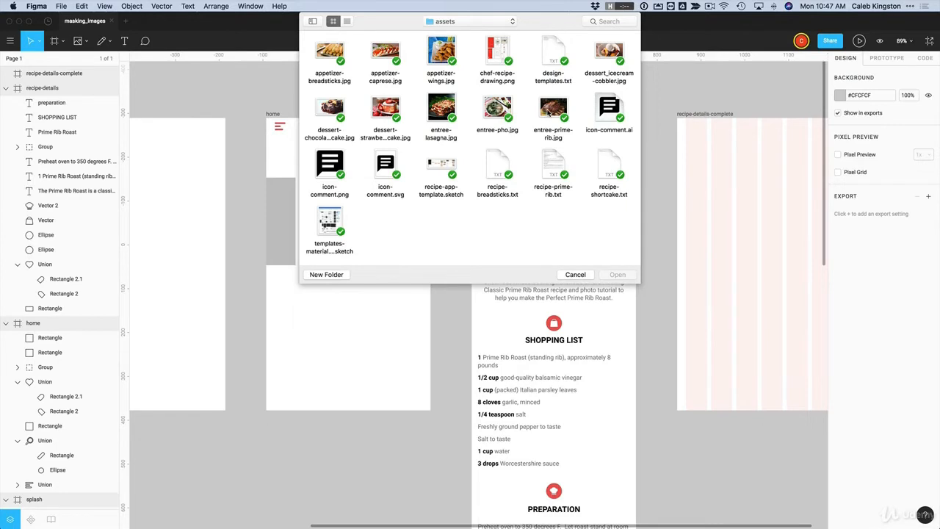
click(553, 110)
click(621, 275)
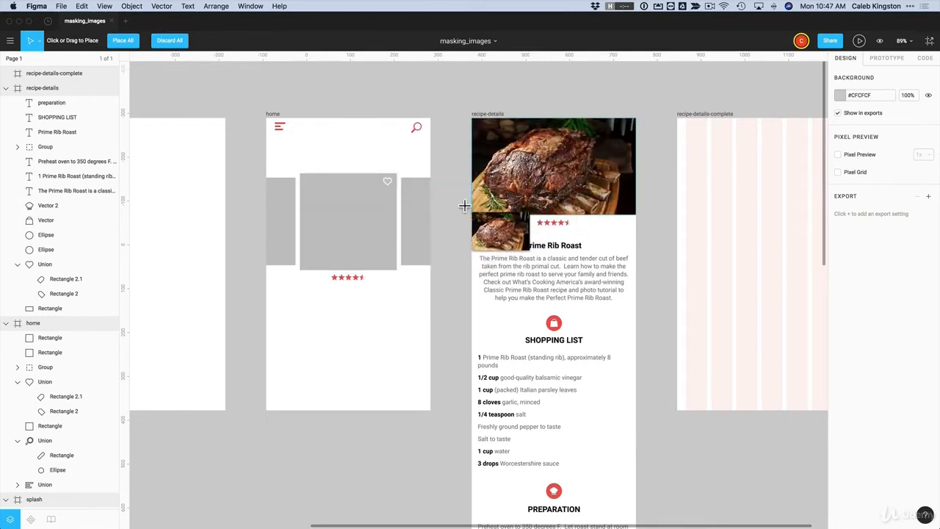
click(303, 227)
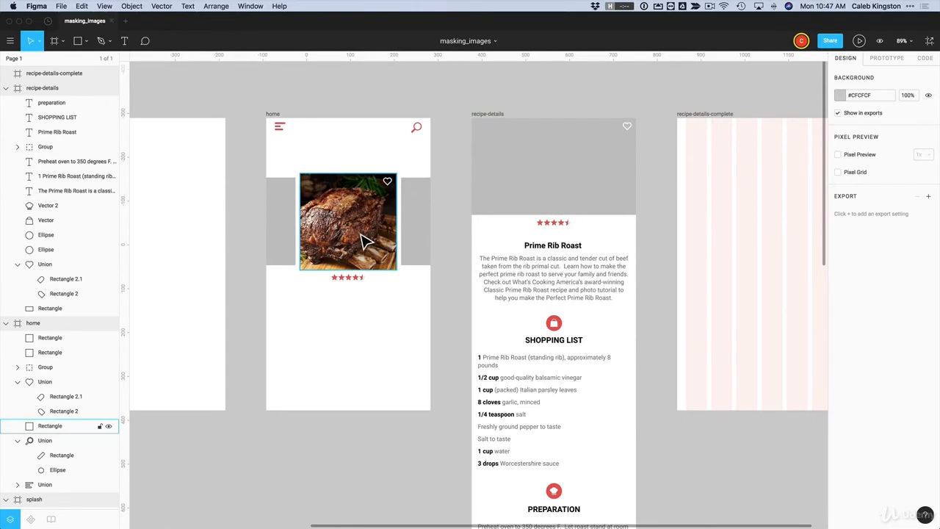
Copy the style of the prime rib photo rectangle on the home card
click(375, 261)
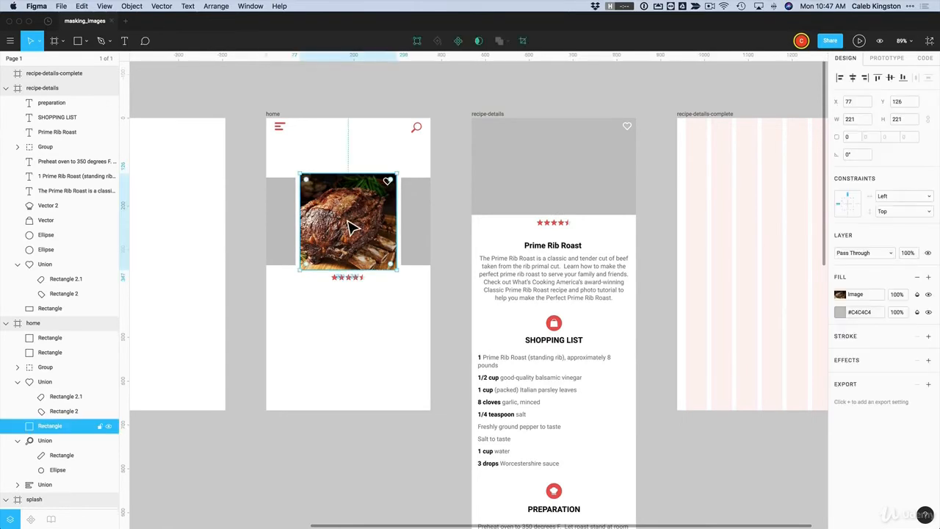
click(547, 179)
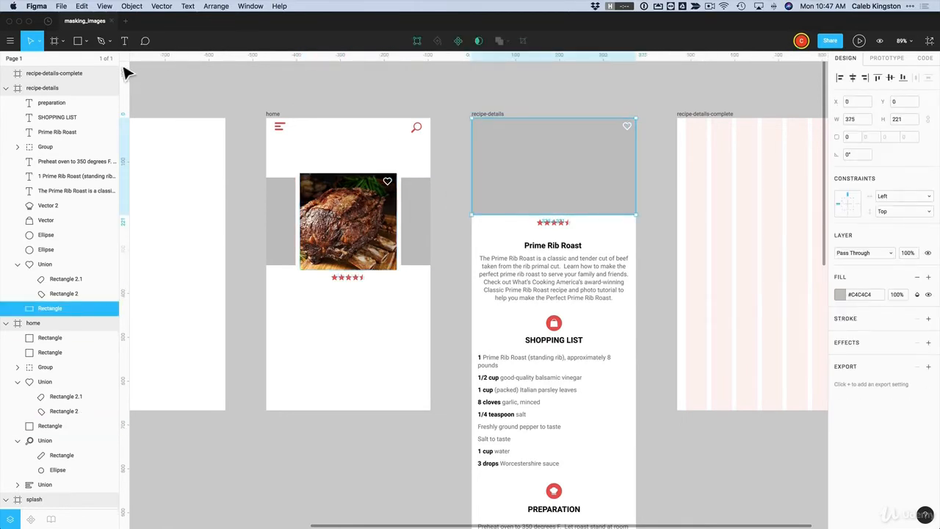
click(85, 41)
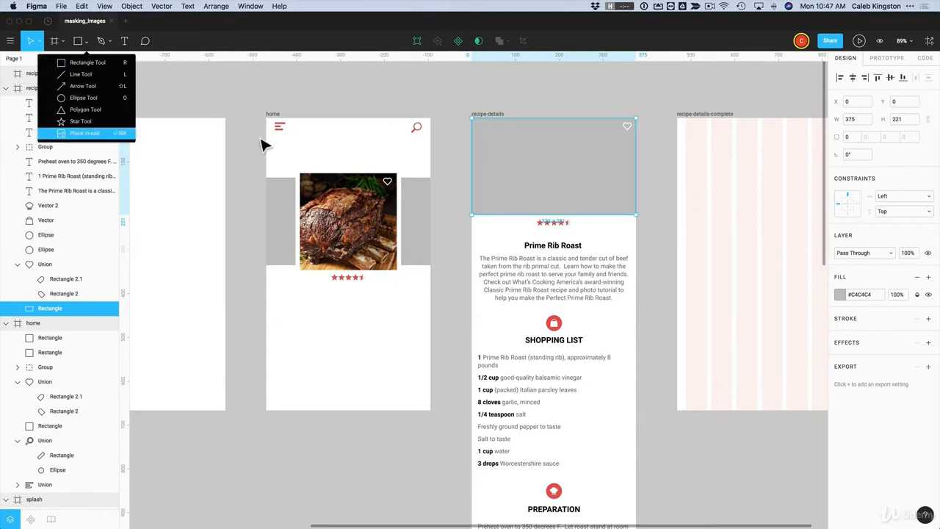
click(495, 111)
click(370, 235)
scroll(369, 235, down, 1)
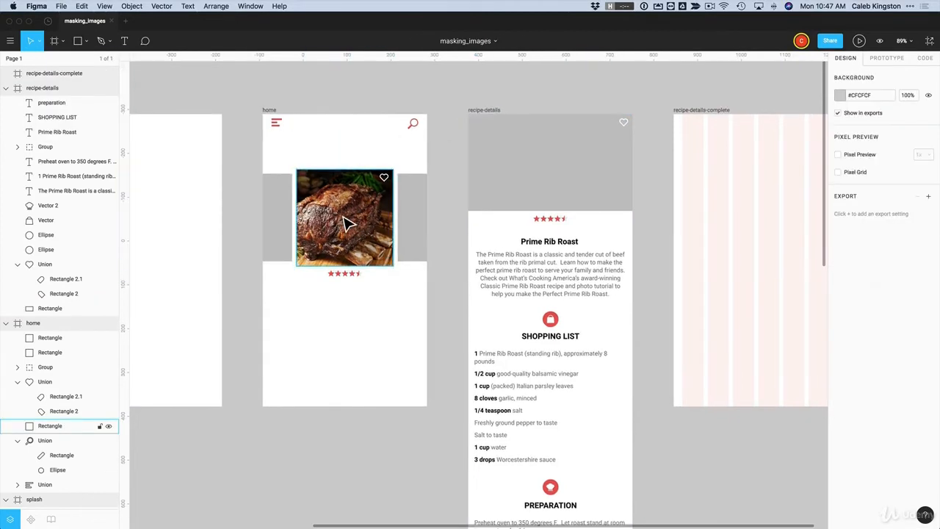
right_click(344, 216)
mouse_move(406, 417)
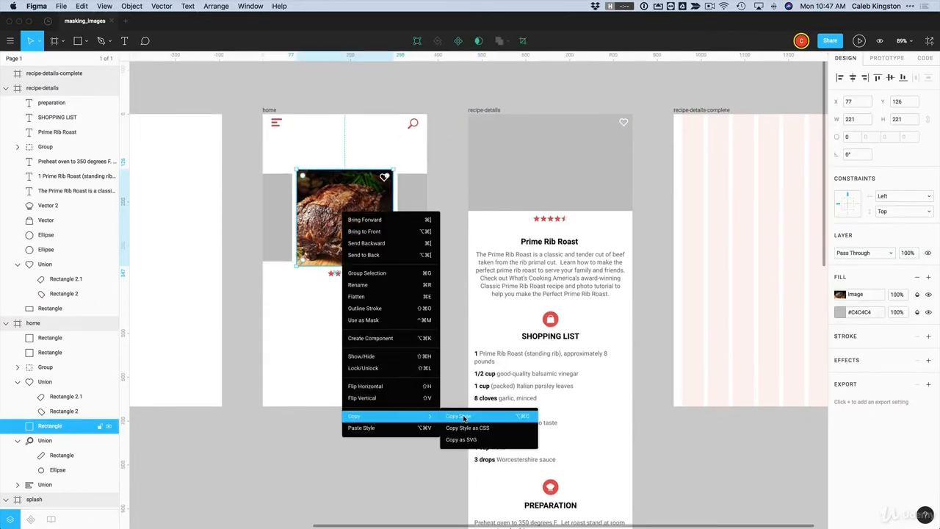
click(455, 419)
Paste that photo style onto the recipe-details header rectangle
click(541, 205)
right_click(539, 200)
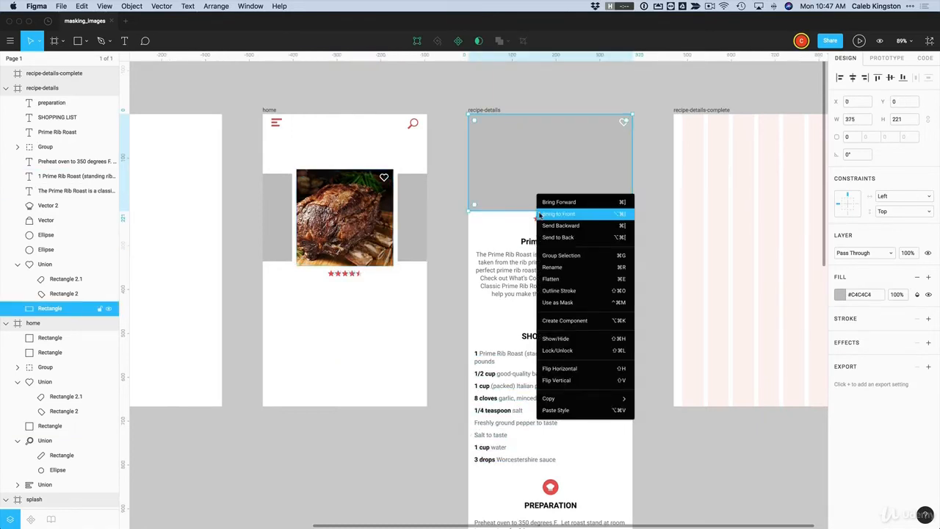
click(556, 410)
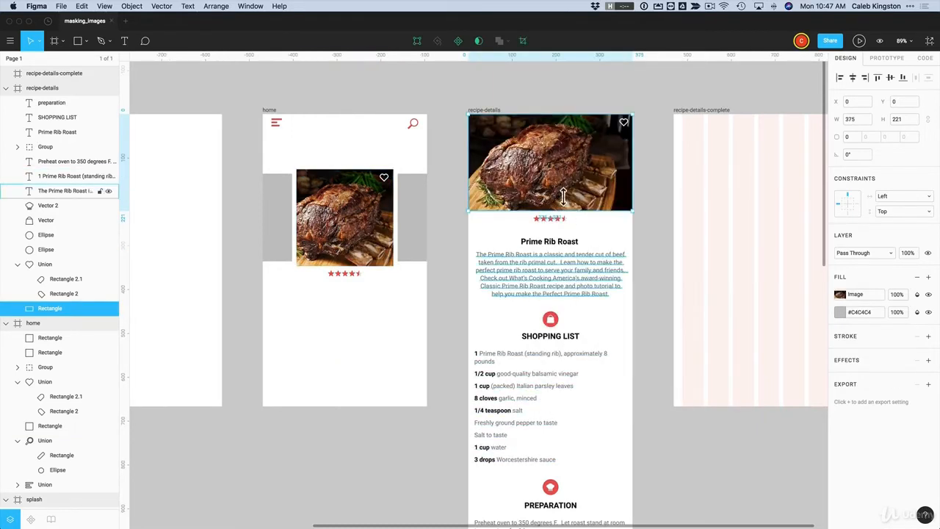
click(374, 232)
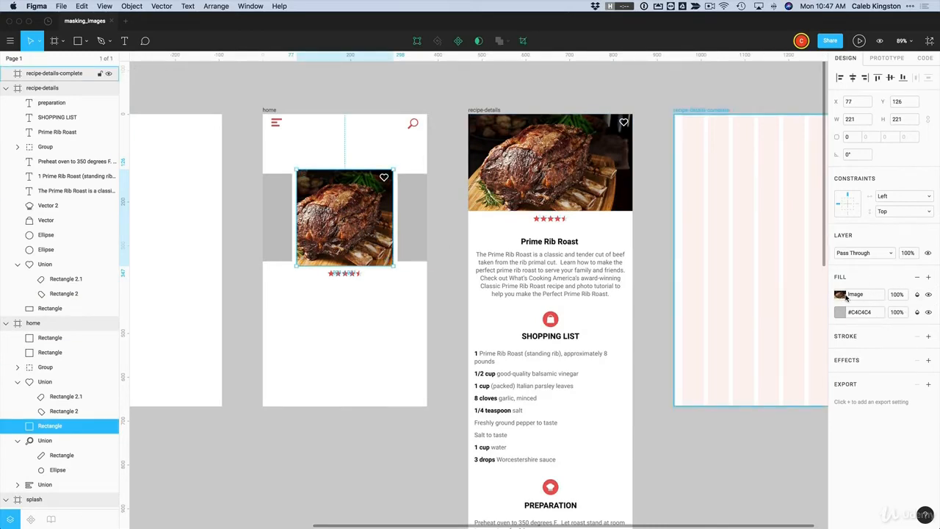
click(638, 267)
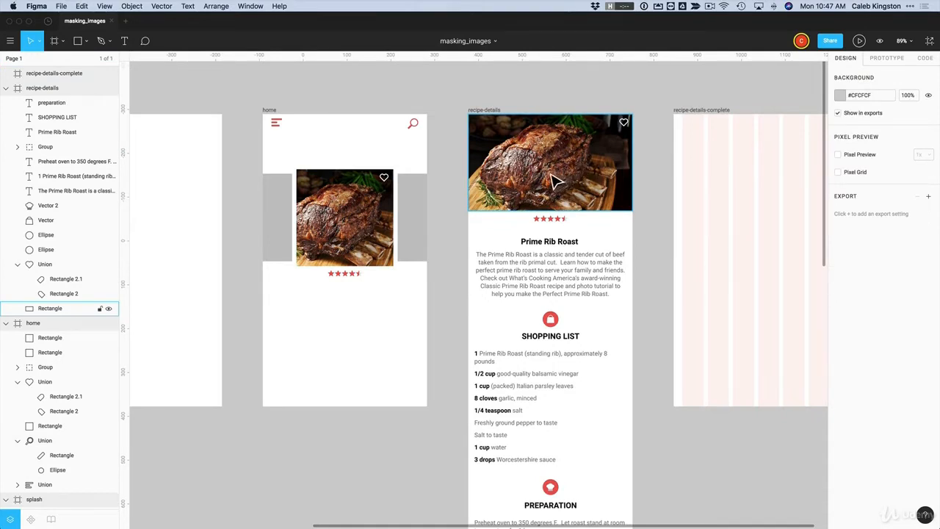
click(556, 187)
mouse_move(562, 219)
mouse_down()
mouse_move(562, 263)
mouse_move(561, 202)
mouse_up()
key(super+z)
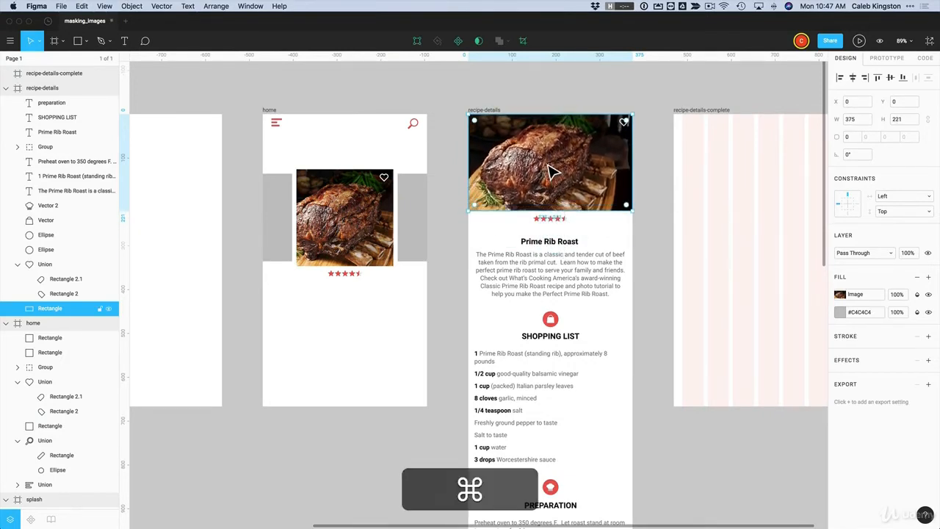
double_click(548, 176)
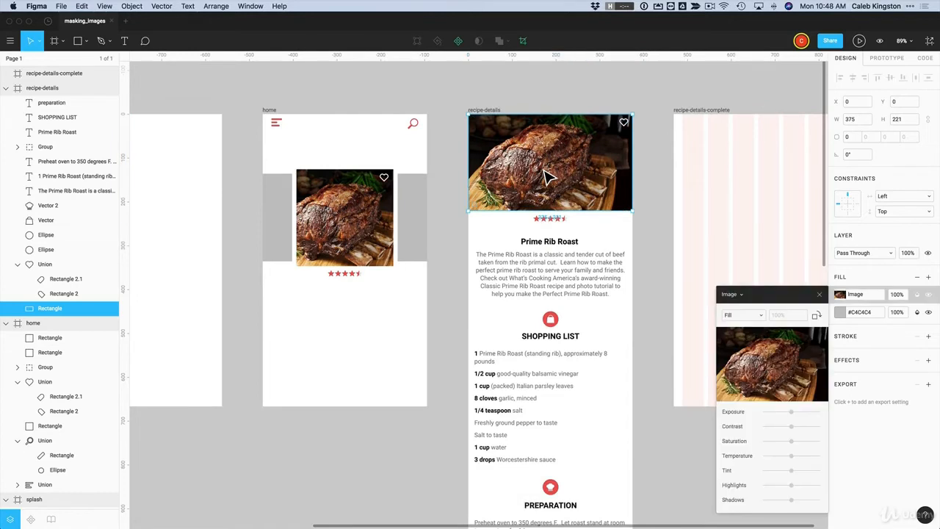
key(Escape)
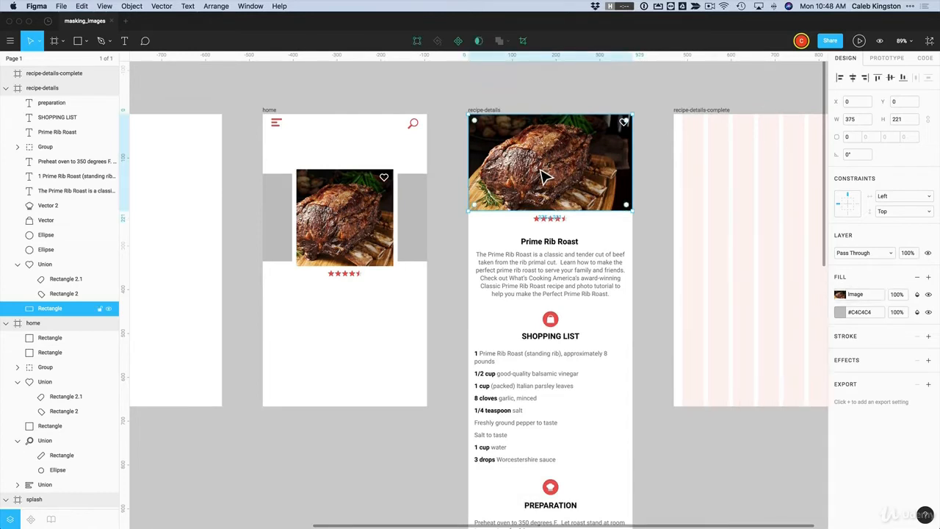
mouse_move(544, 177)
mouse_down()
mouse_move(558, 168)
mouse_move(554, 193)
mouse_move(548, 180)
mouse_up()
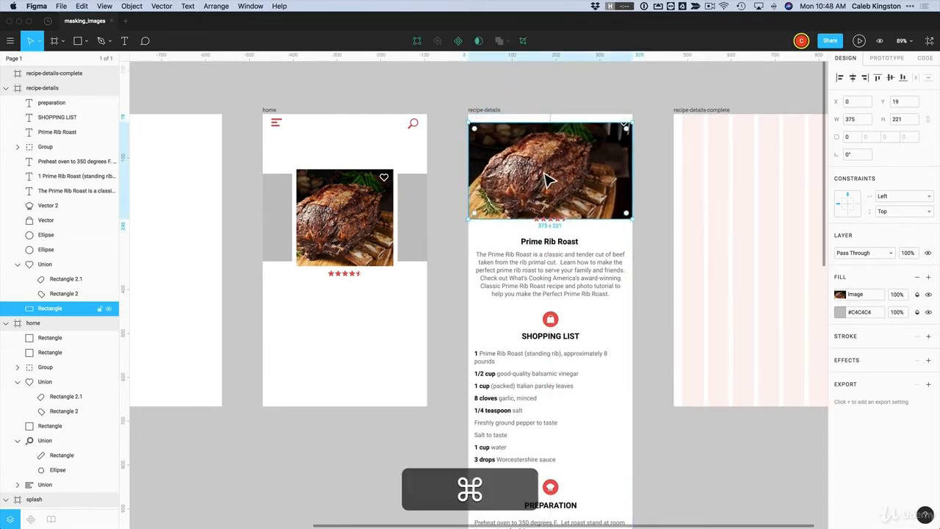
key(super+z)
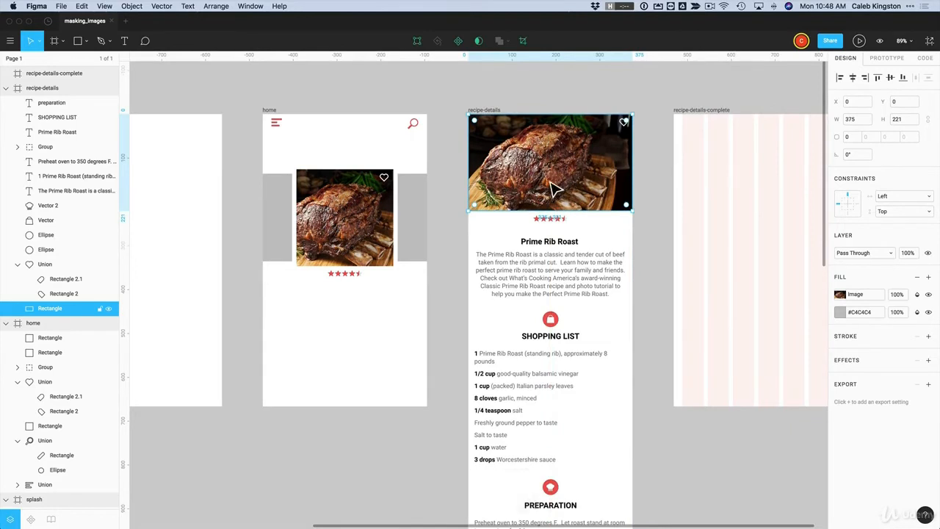
click(551, 106)
click(554, 149)
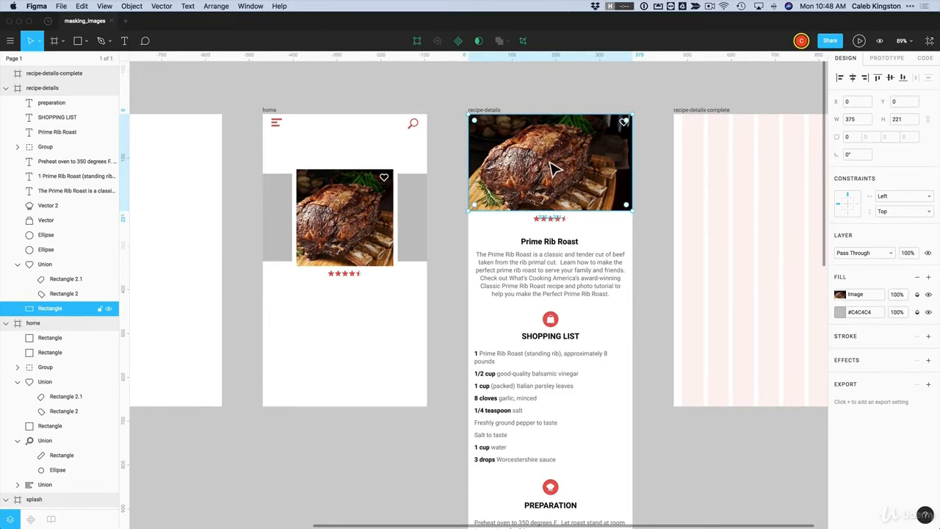
Move the roast photo down off the header and set its height to 220
click(542, 101)
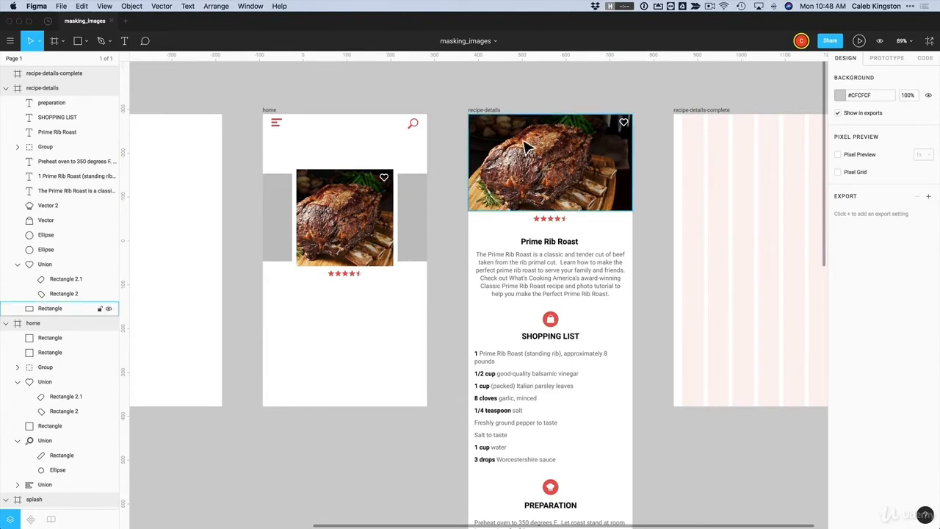
drag(512, 145, 594, 204)
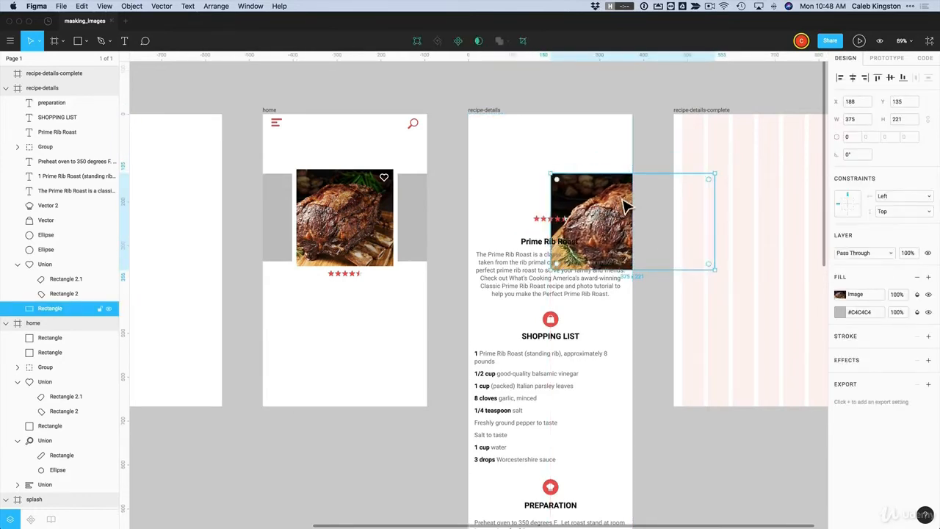
click(906, 122)
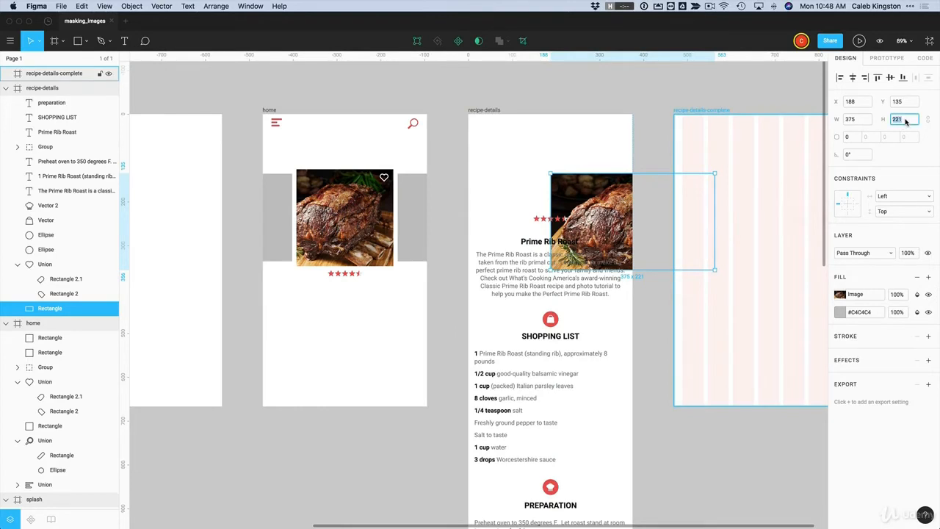
text(220)
key(Return)
Draw a 375×220 rectangle over the recipe-details header
click(77, 42)
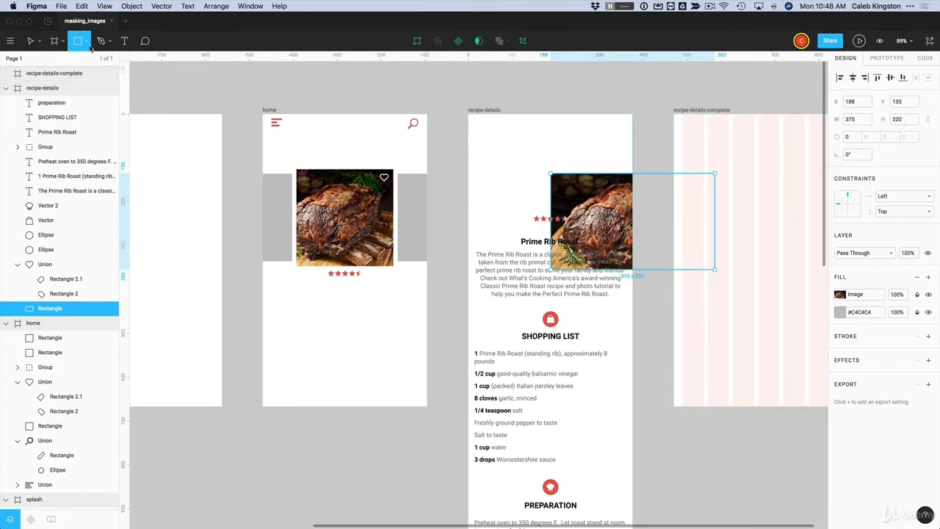
drag(468, 115, 635, 209)
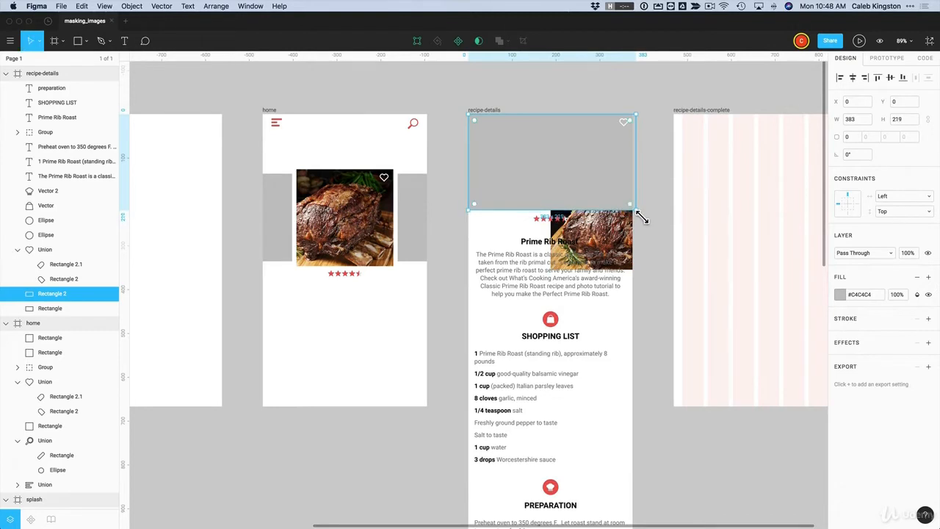
click(906, 122)
text(220)
key(Return)
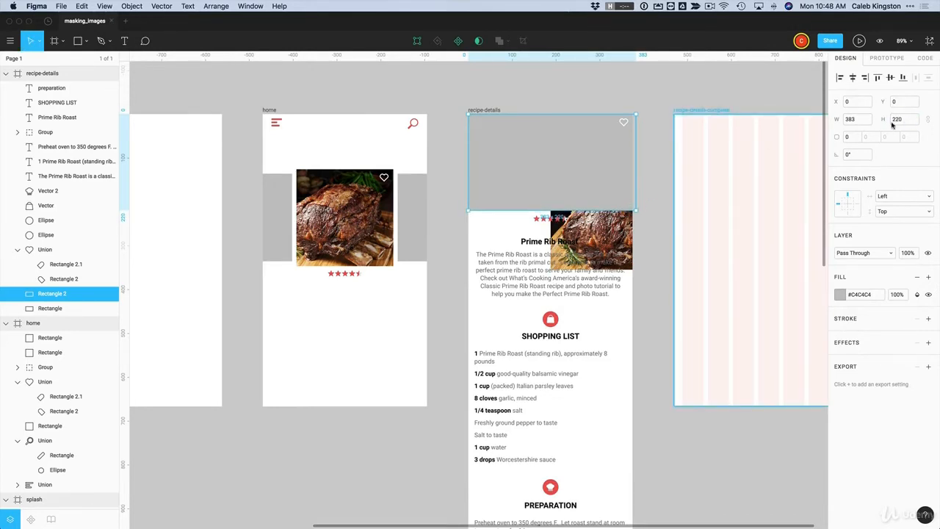
drag(640, 155, 638, 156)
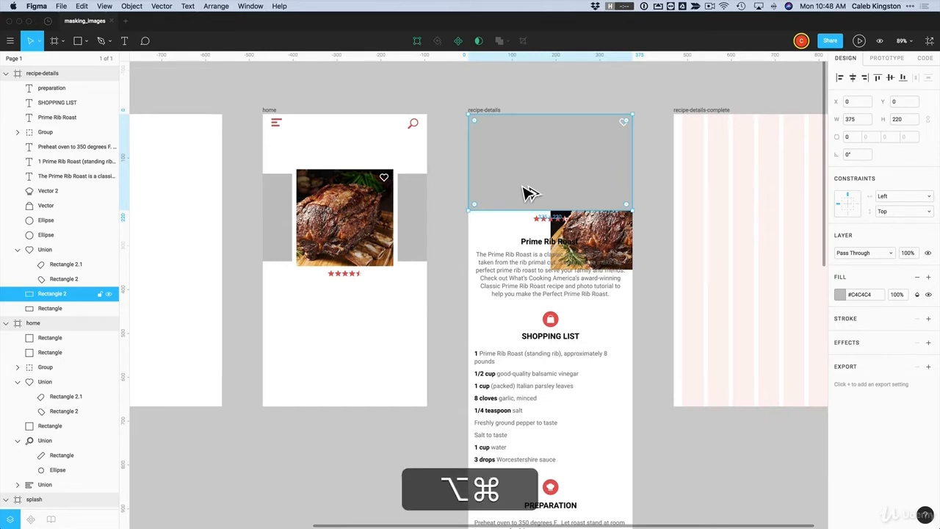
Send the grey rectangle behind the roast photo in the layer order
key(alt+super+bracketleft)
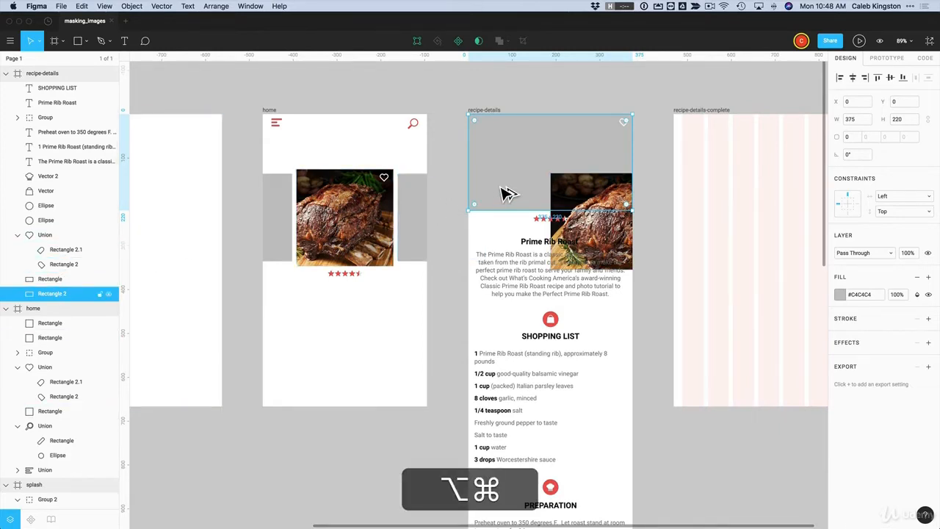
key(alt+ctrl+bracketright)
key(alt+super+bracketleft)
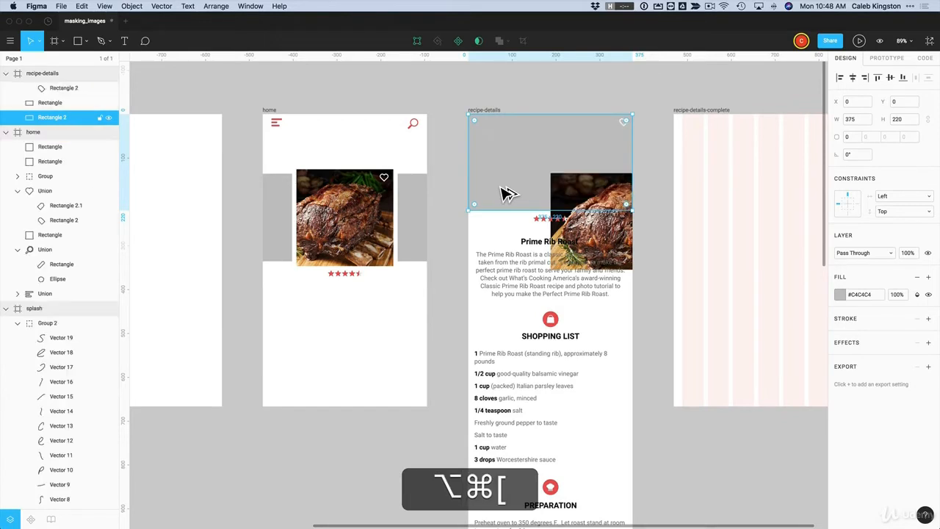
scroll(507, 193, right, 5)
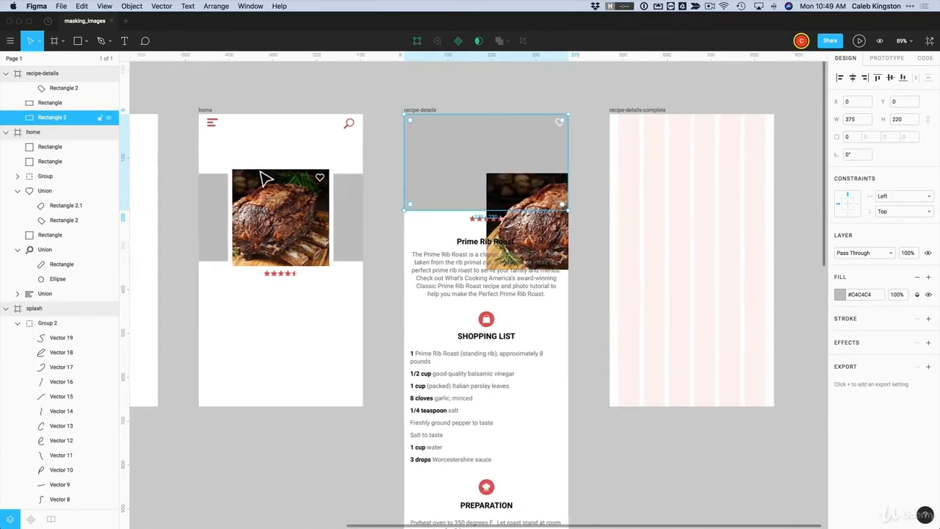
Move the roast photo onto the header and mask it with the grey rectangle
drag(56, 117, 56, 111)
drag(506, 191, 483, 172)
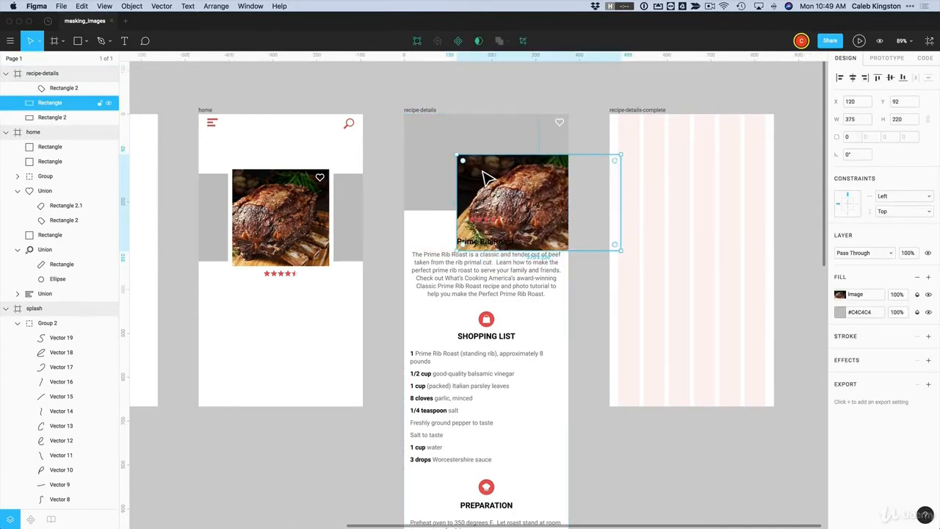
shift+click(441, 154)
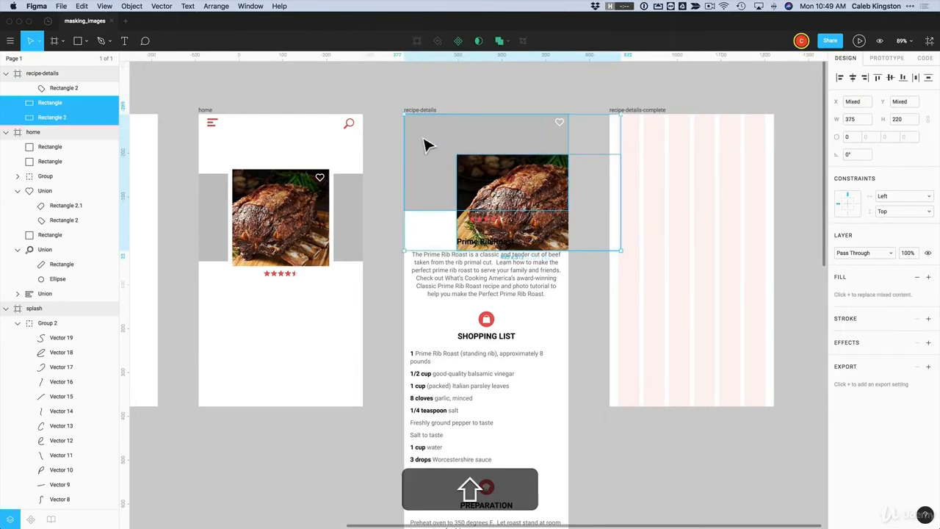
click(478, 41)
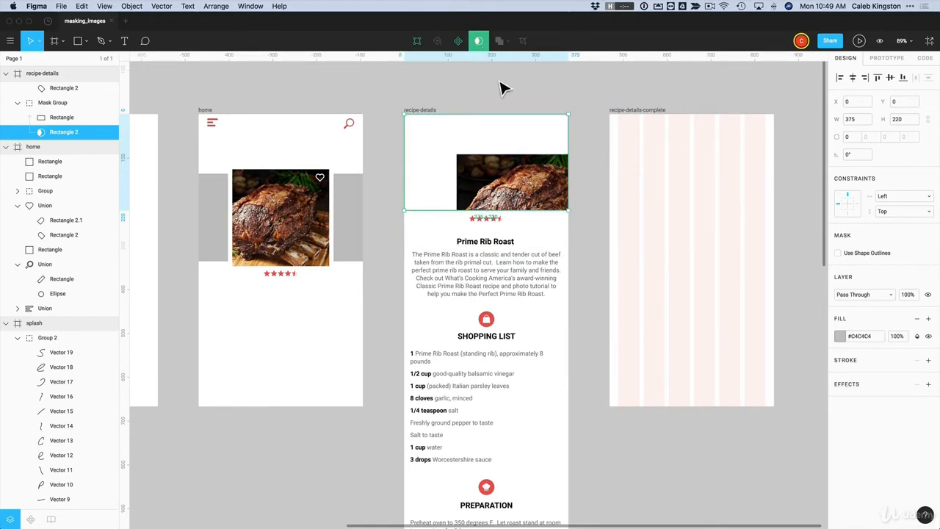
scroll(497, 103, left, 2)
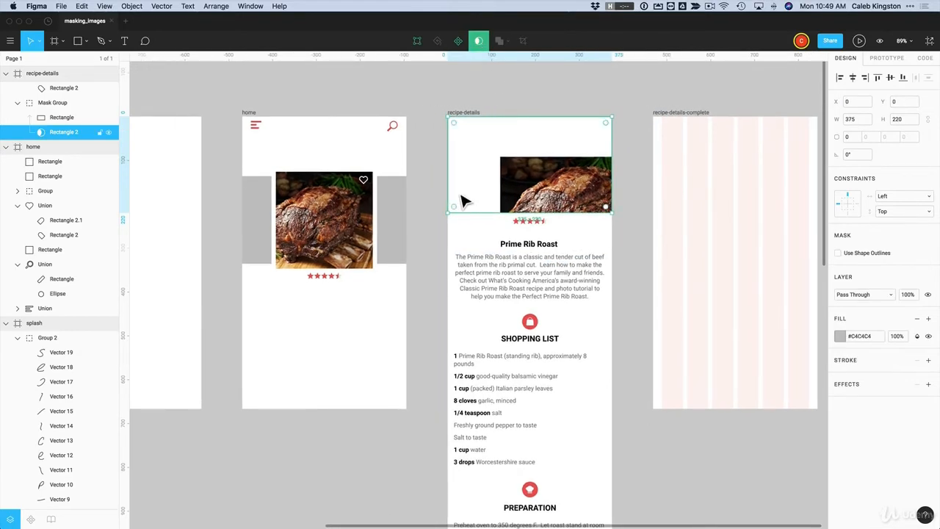
double_click(472, 177)
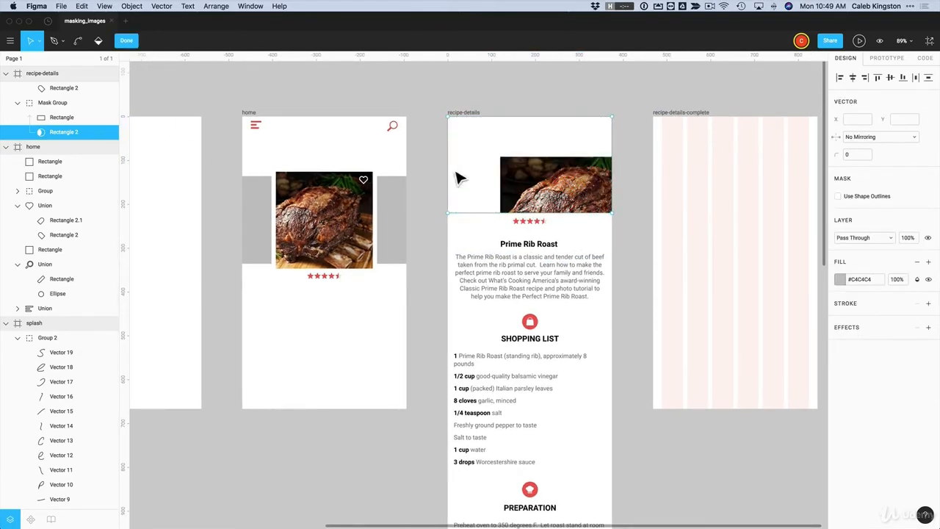
key(Escape)
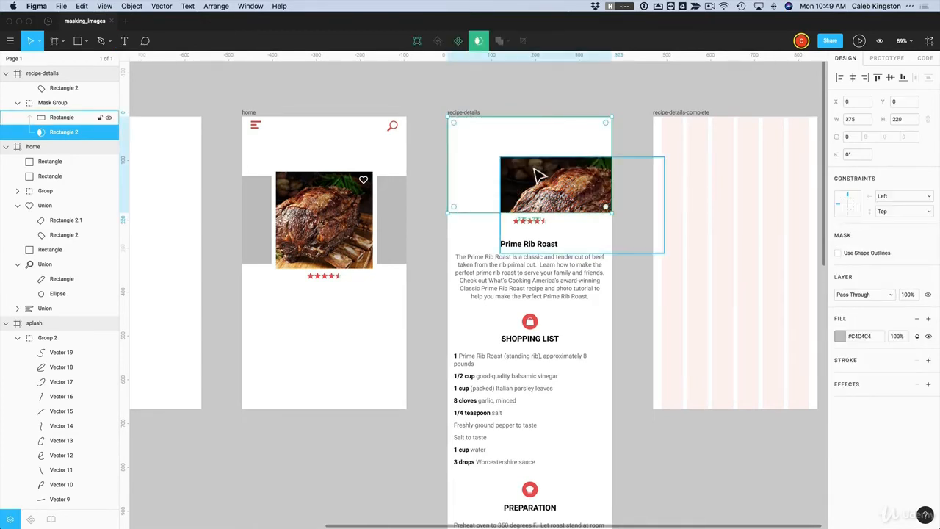
Resize and reposition the roast photo inside the mask, ending at 408×239
click(533, 181)
drag(533, 181, 487, 154)
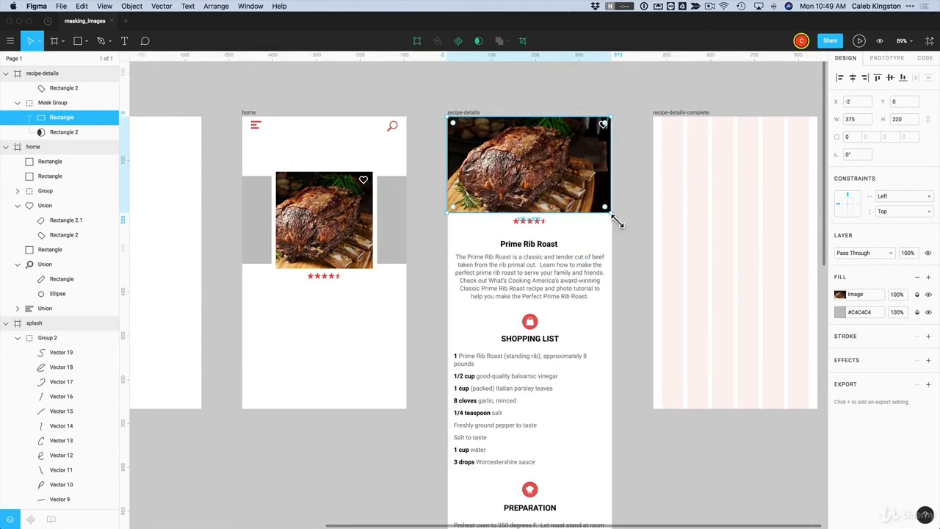
drag(617, 223, 636, 237)
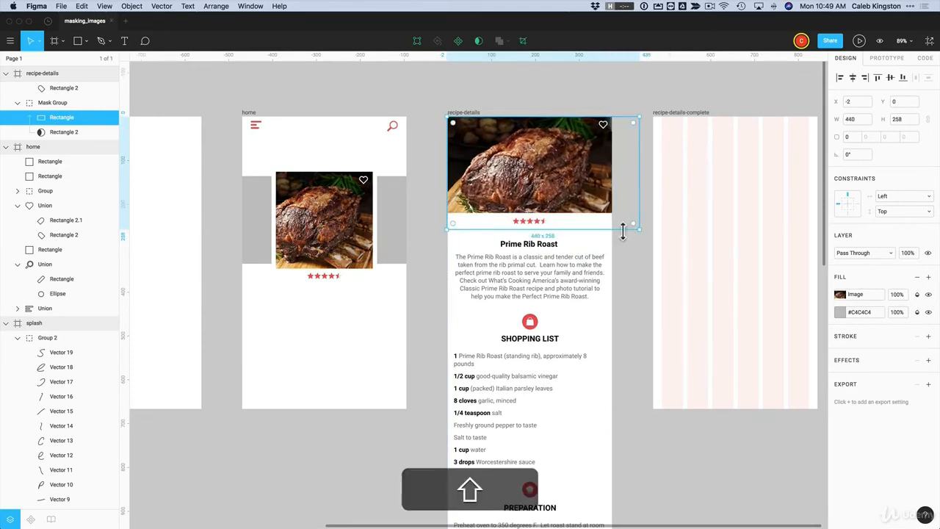
drag(562, 193, 563, 181)
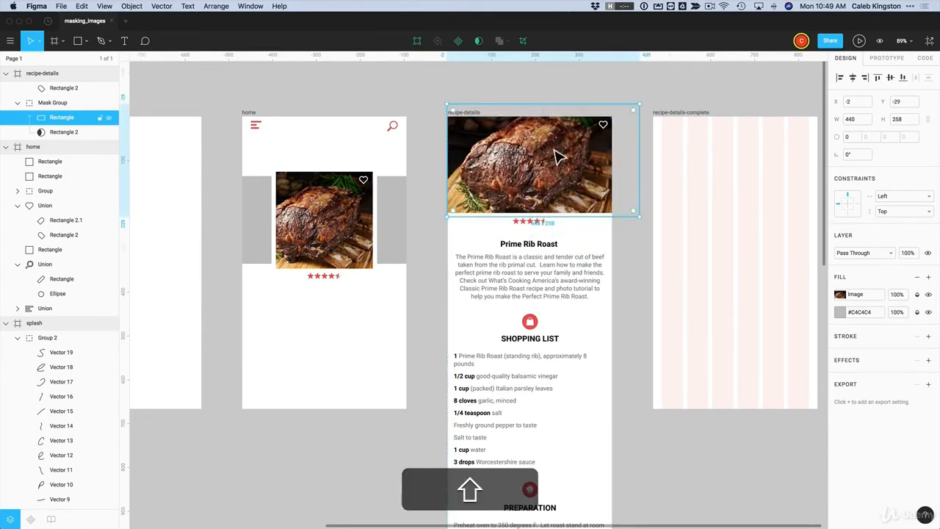
click(540, 91)
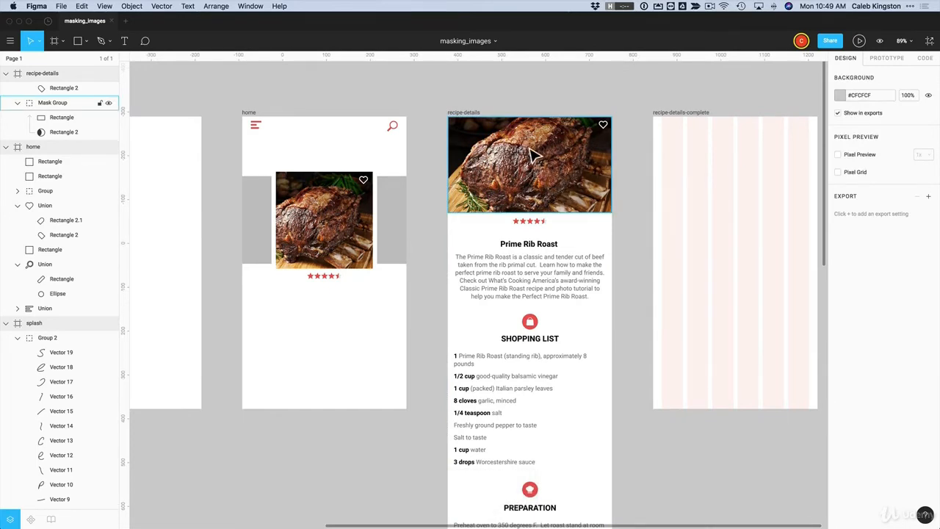
click(551, 158)
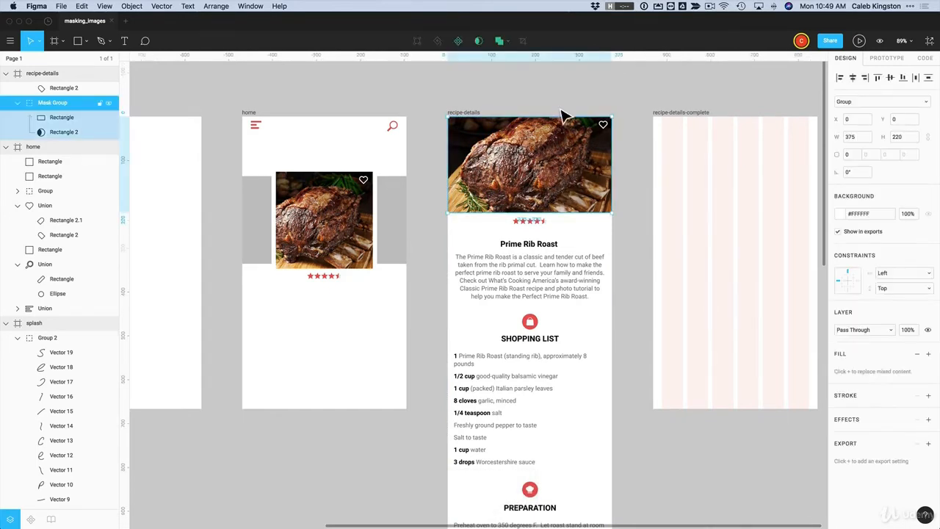
double_click(551, 162)
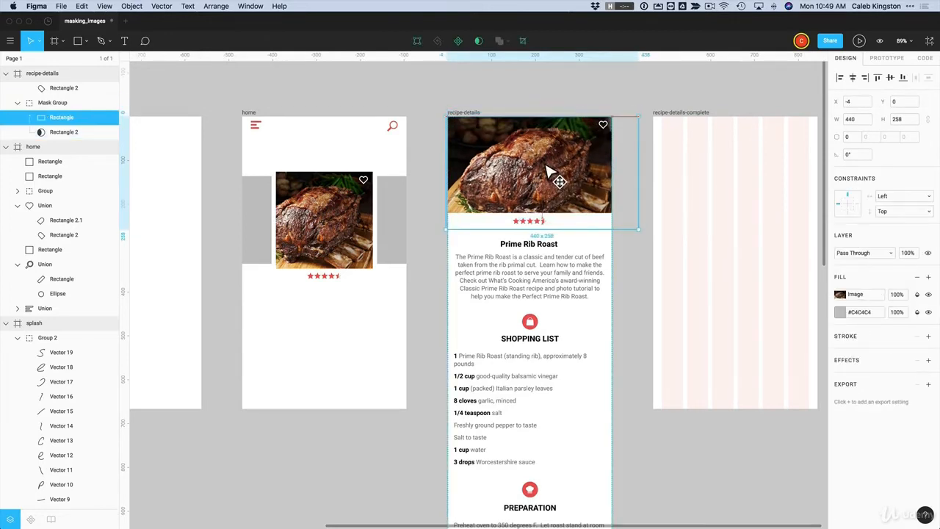
drag(551, 169, 554, 172)
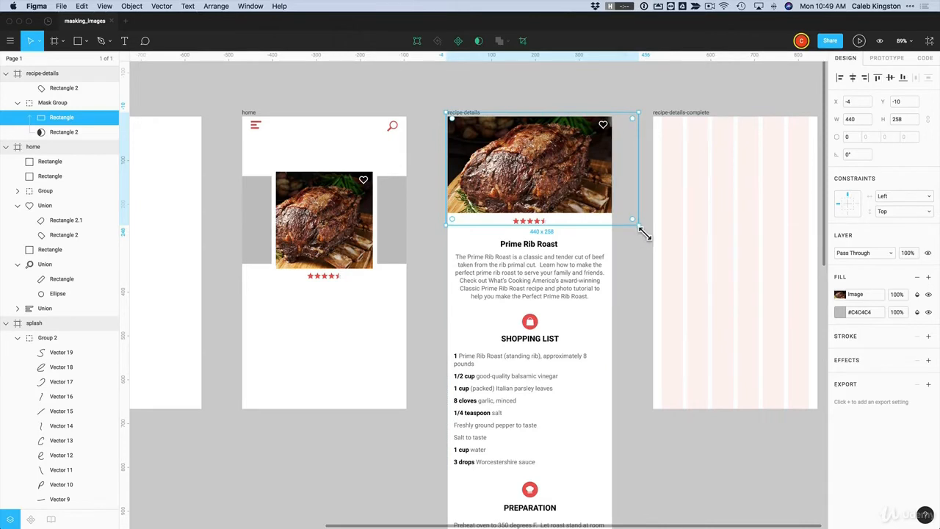
drag(639, 224, 631, 224)
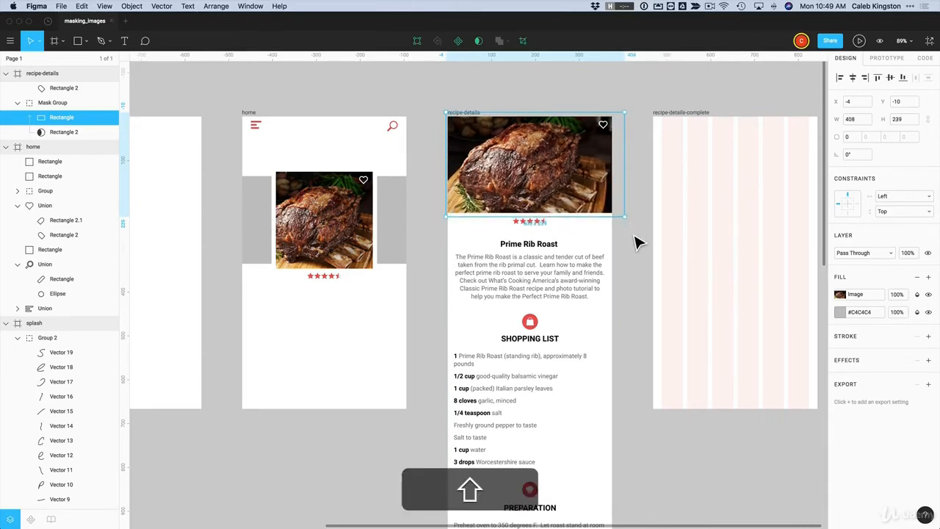
Undo the mask so the roast photo again fills the recipe-details header
key(super+z)
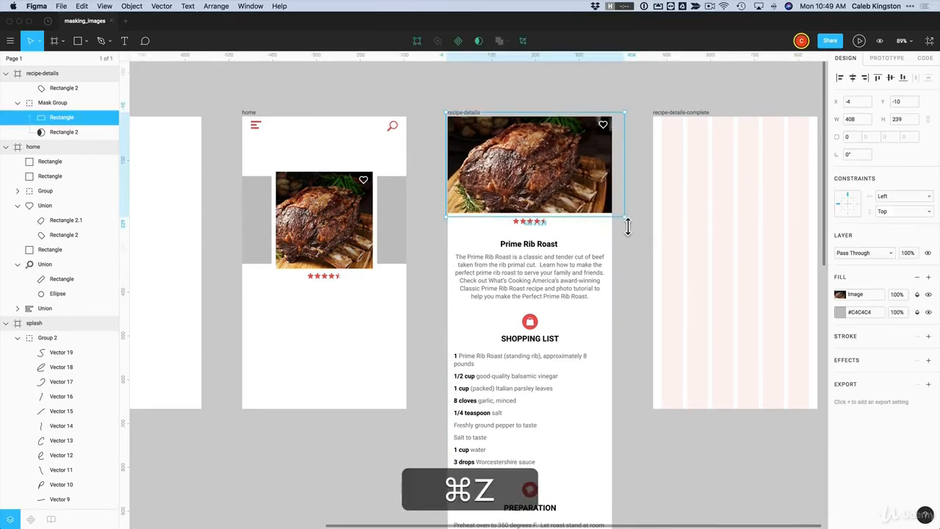
key(super+z)
key(super+z)
key(super+z)
key(super+z)
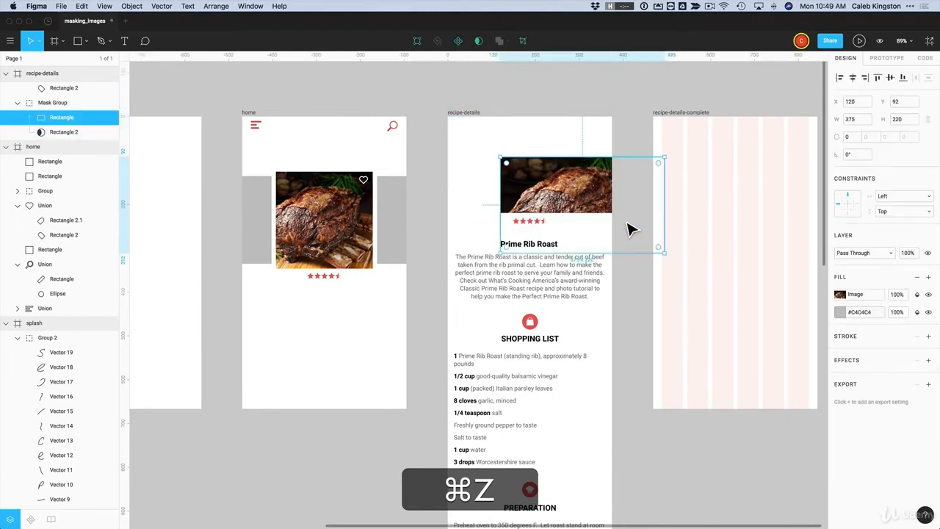
key(super+z)
key(super+z)
key(super+z)
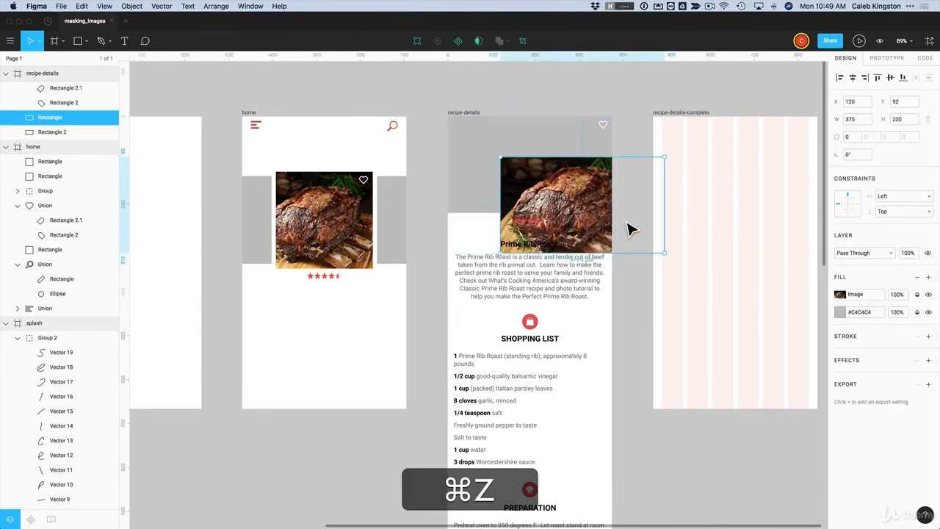
key(super+z)
key(super+z)
key(super+z)
key(super+z)
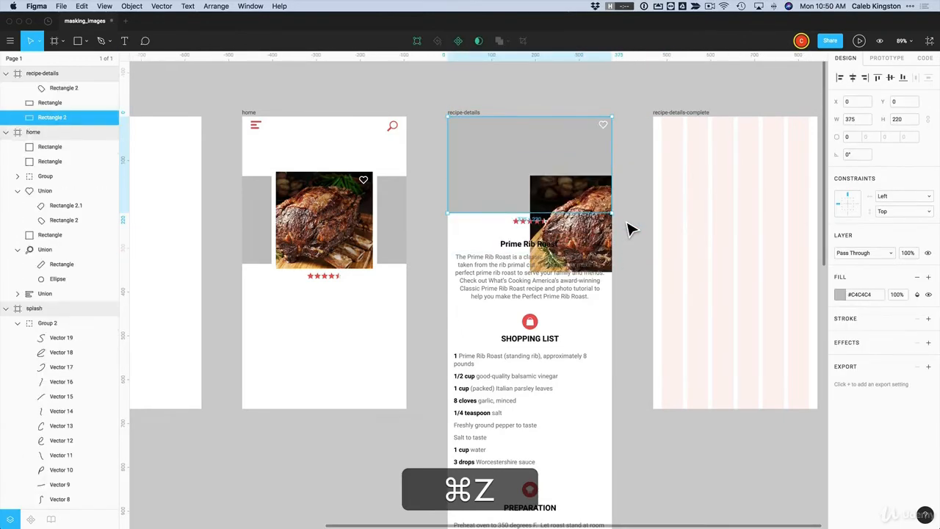
key(super+z)
key(super+z)
key(super+z)
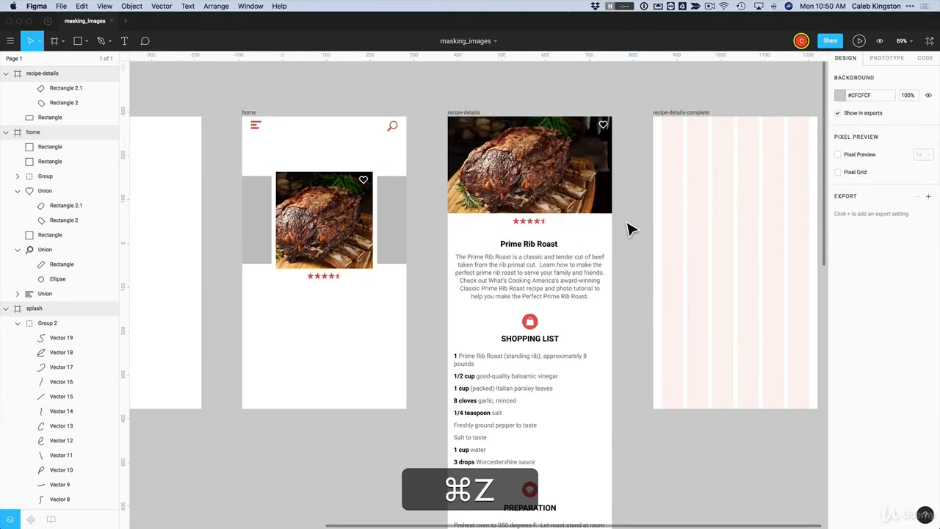
click(535, 147)
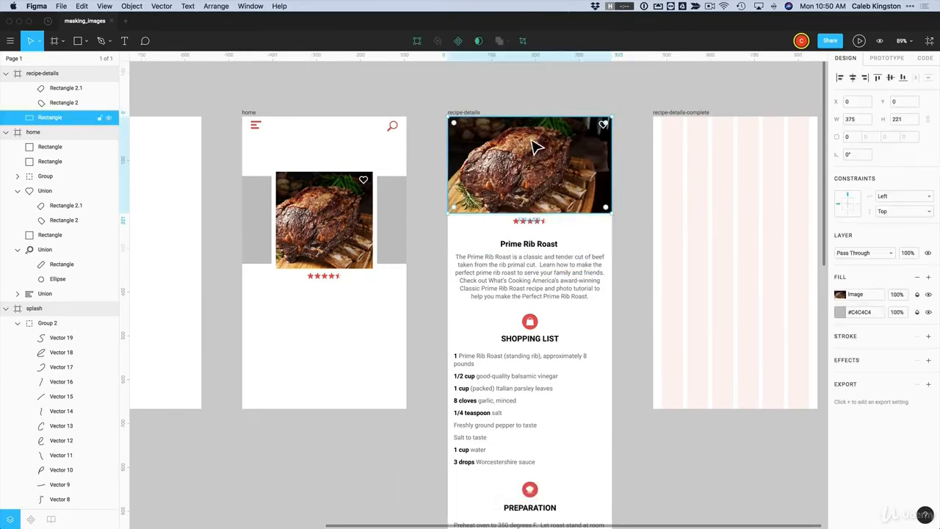
double_click(538, 166)
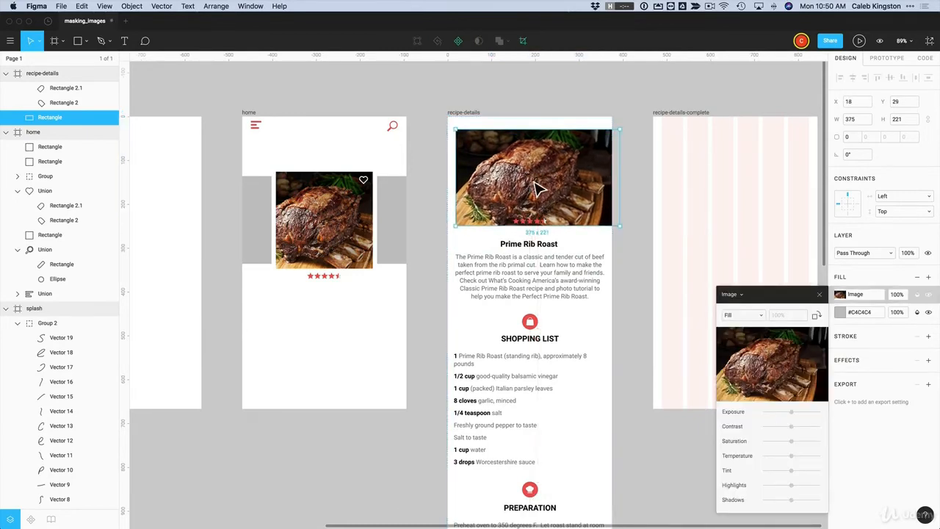
key(super+z)
Switch the header photo's image fill to Crop and enlarge and shift the meat within it
click(535, 152)
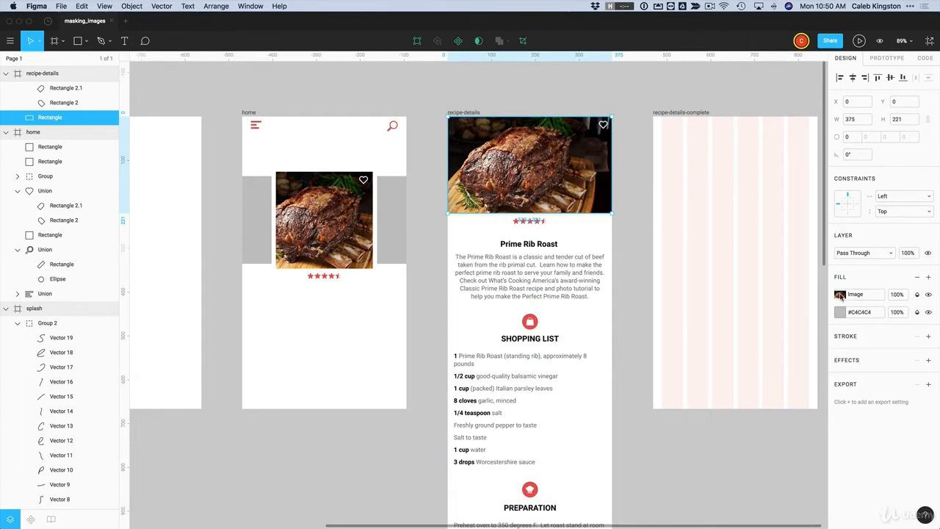
click(840, 295)
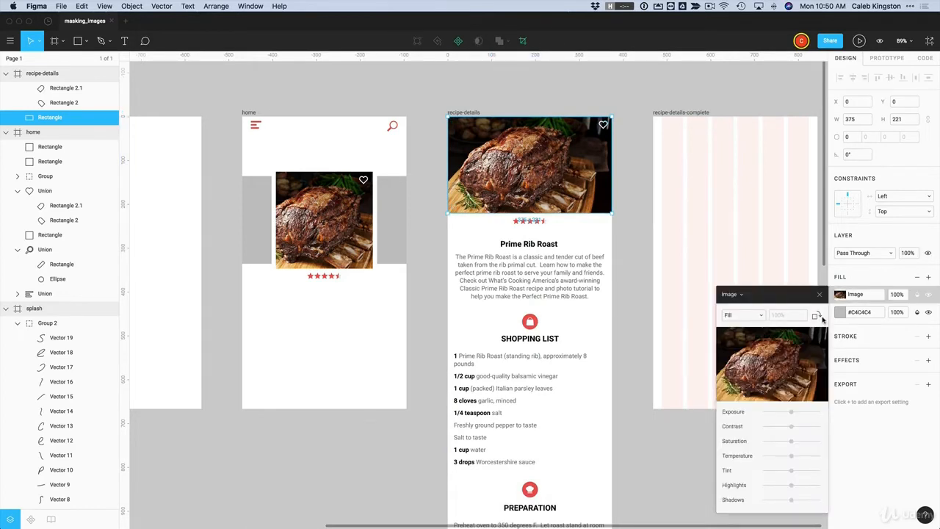
click(756, 316)
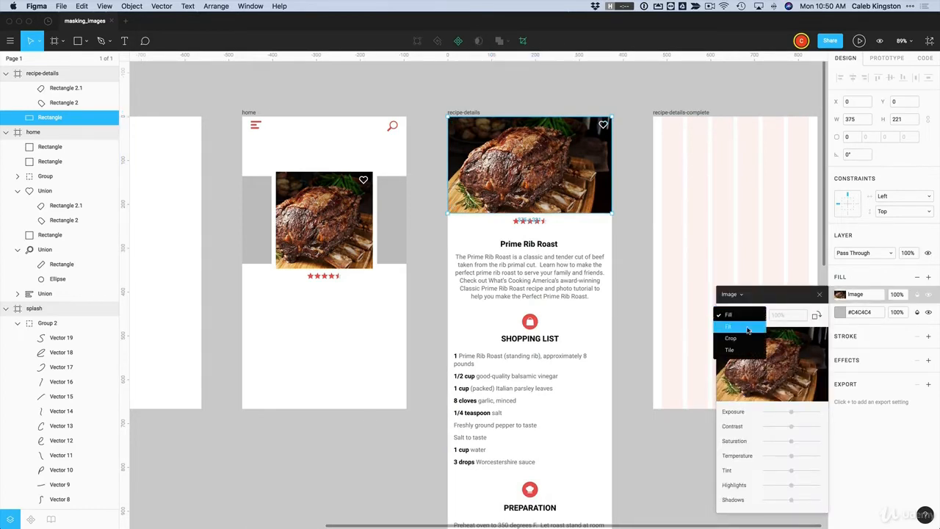
click(738, 339)
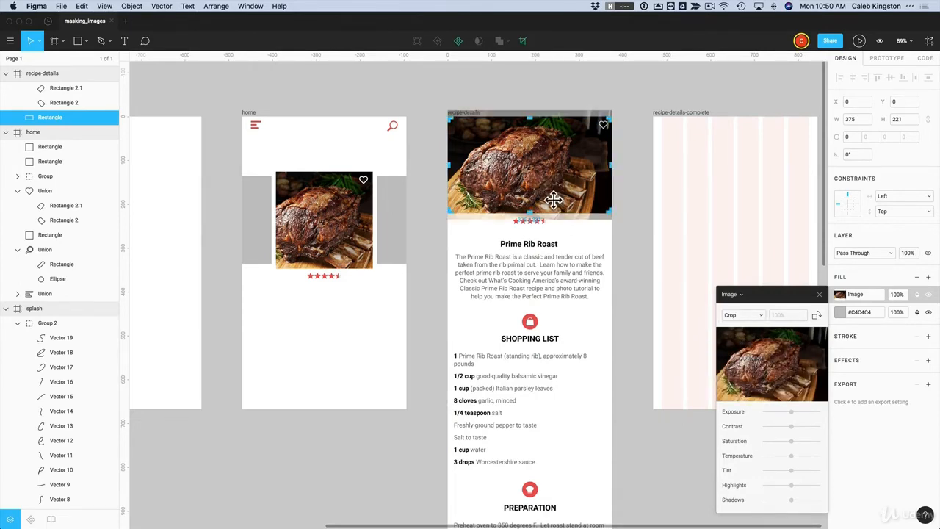
mouse_move(547, 195)
mouse_down()
mouse_move(551, 178)
mouse_move(556, 184)
mouse_up()
drag(611, 221, 656, 250)
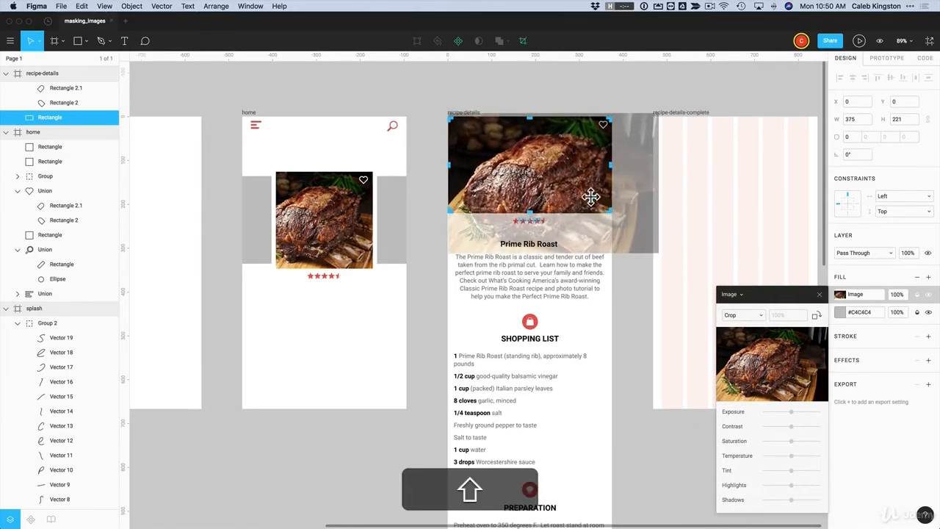
drag(592, 195, 563, 164)
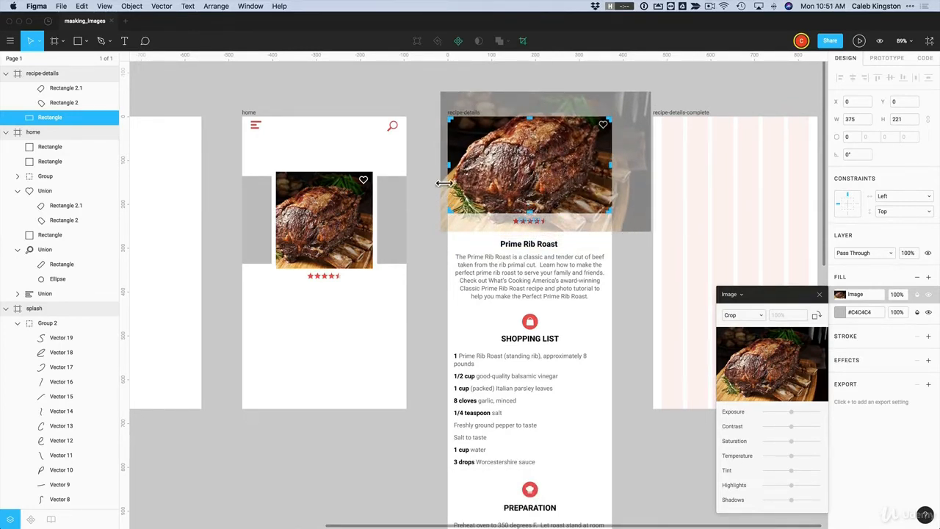
key(Return)
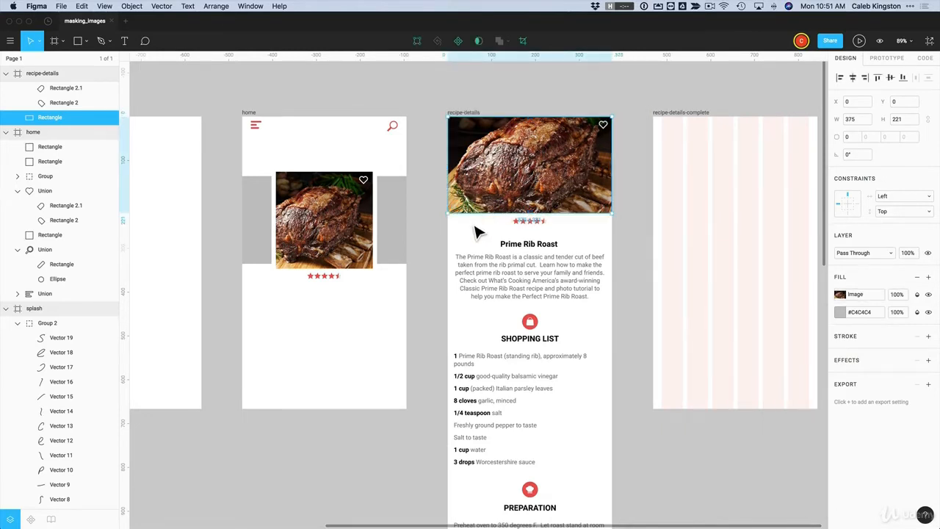
click(840, 295)
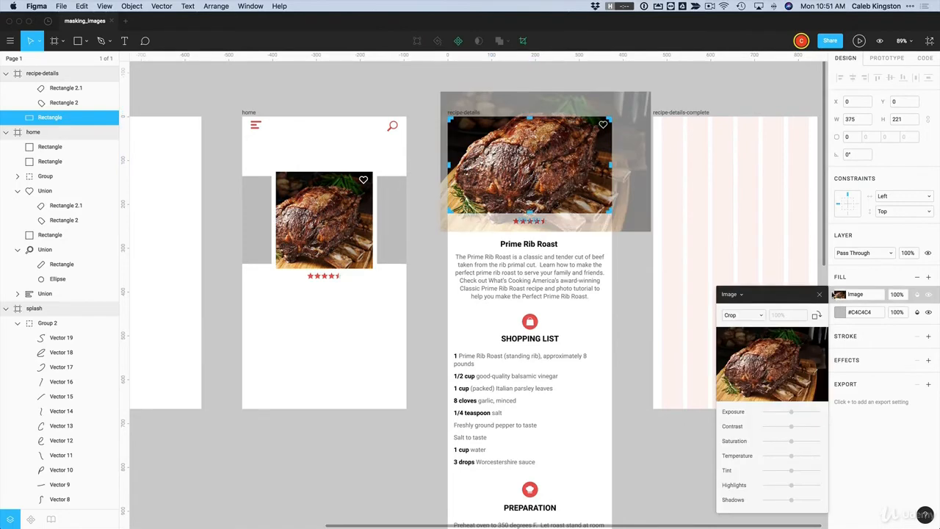
key(Return)
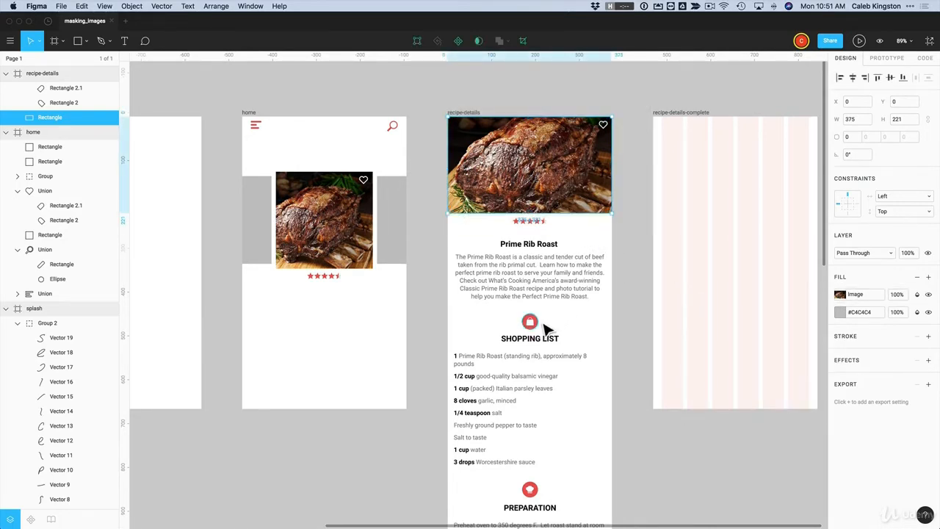
key(Escape)
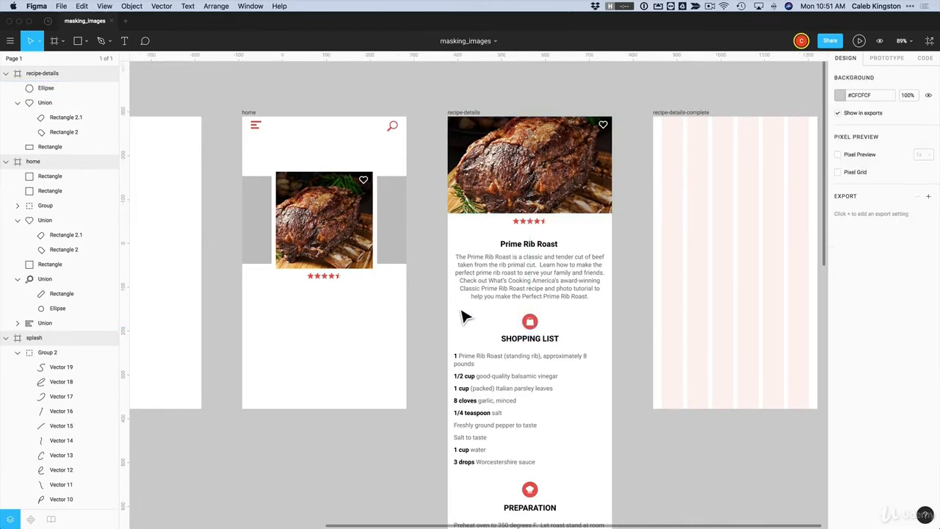
key(o)
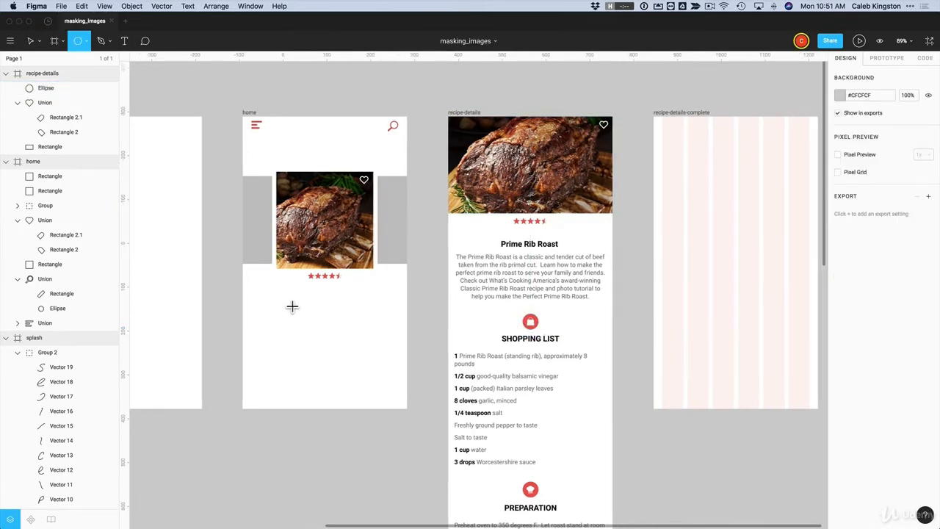
mouse_move(284, 299)
mouse_down()
mouse_move(349, 363)
mouse_move(321, 357)
mouse_up()
click(325, 243)
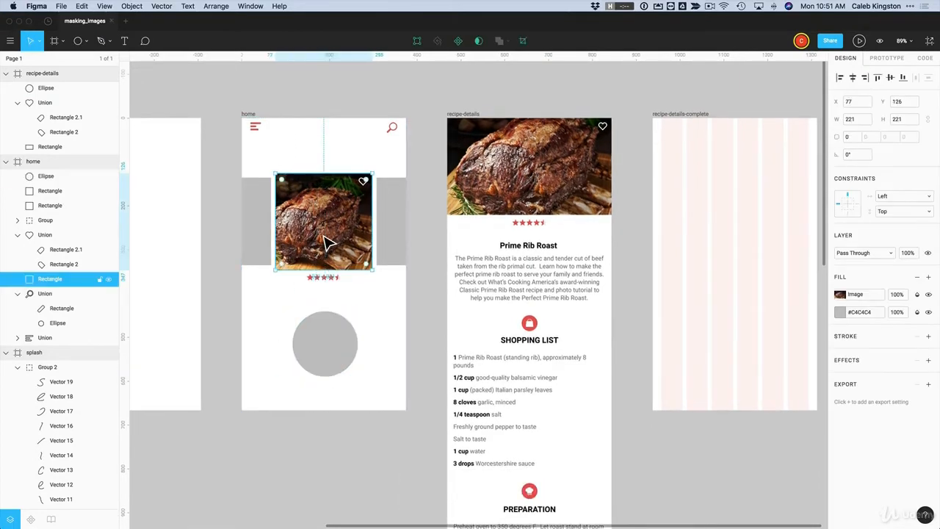
drag(325, 242, 333, 358)
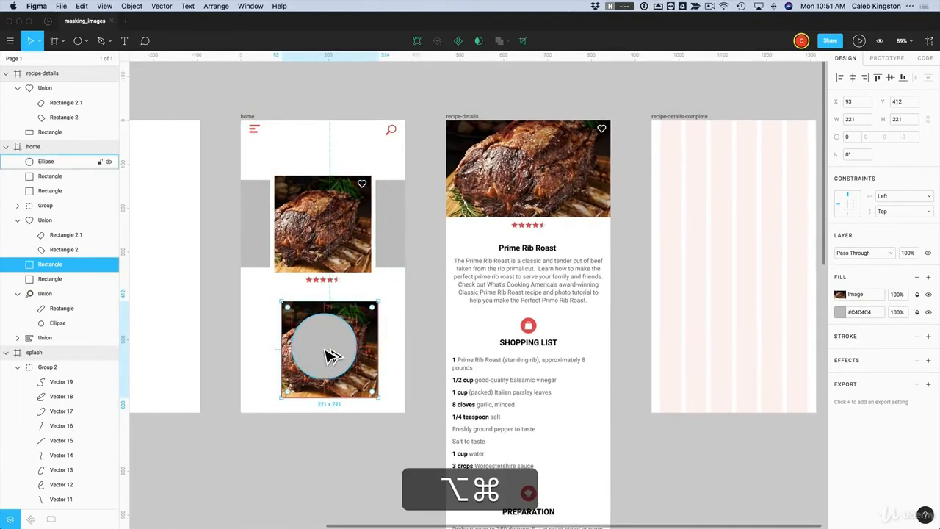
key(alt+super+bracketright)
drag(331, 356, 358, 351)
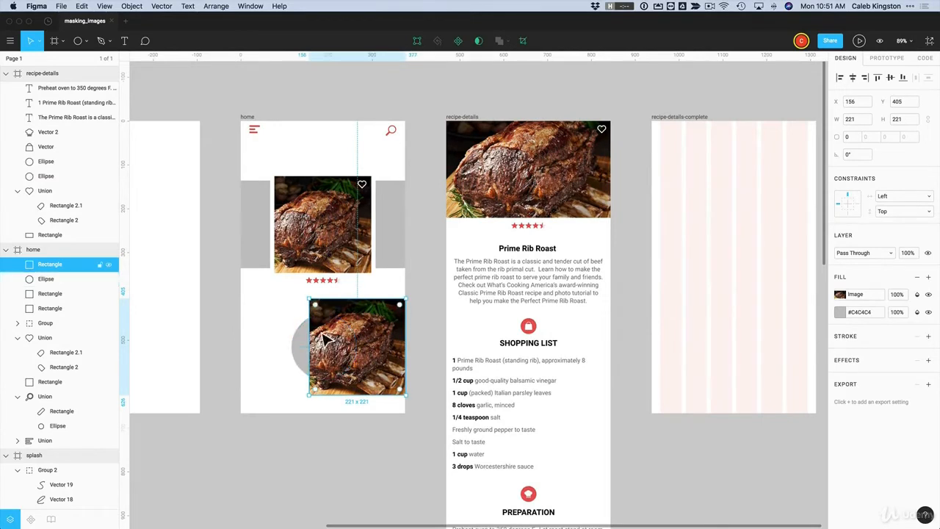
shift+click(304, 353)
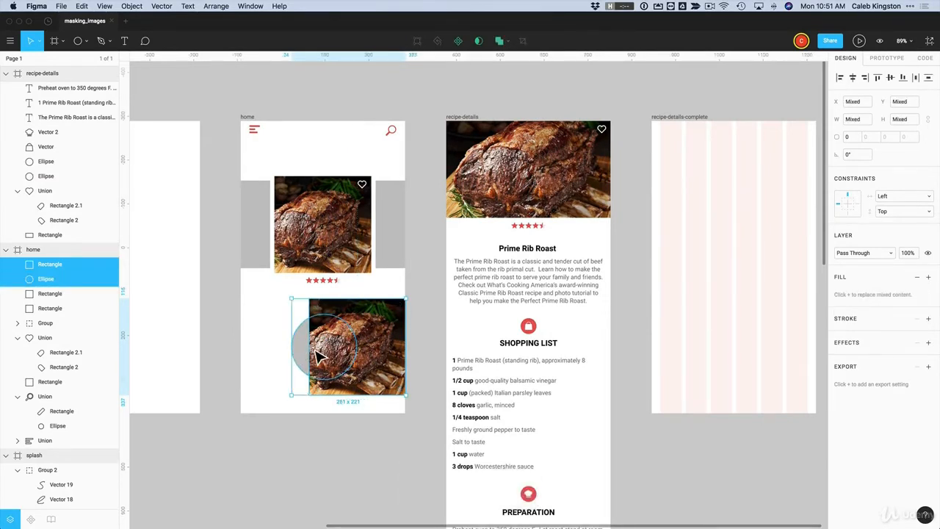
click(479, 42)
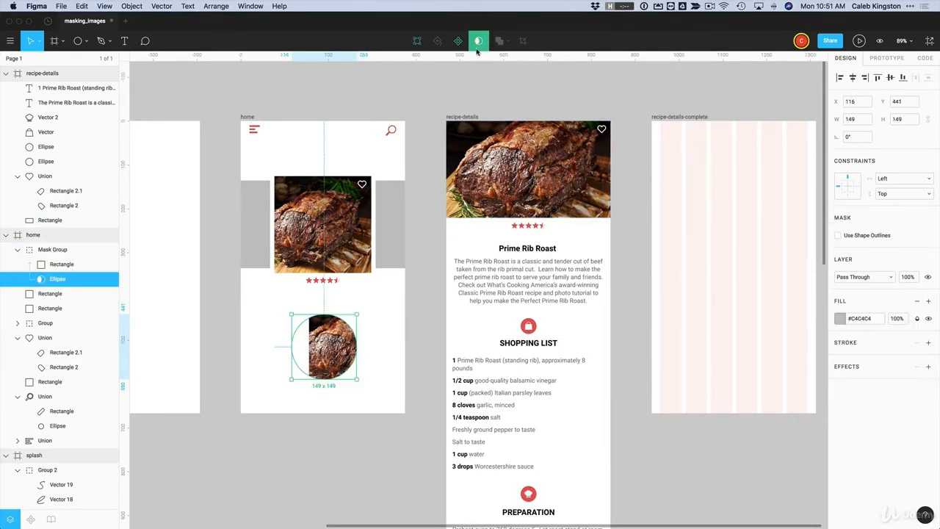
double_click(337, 355)
drag(336, 354, 308, 356)
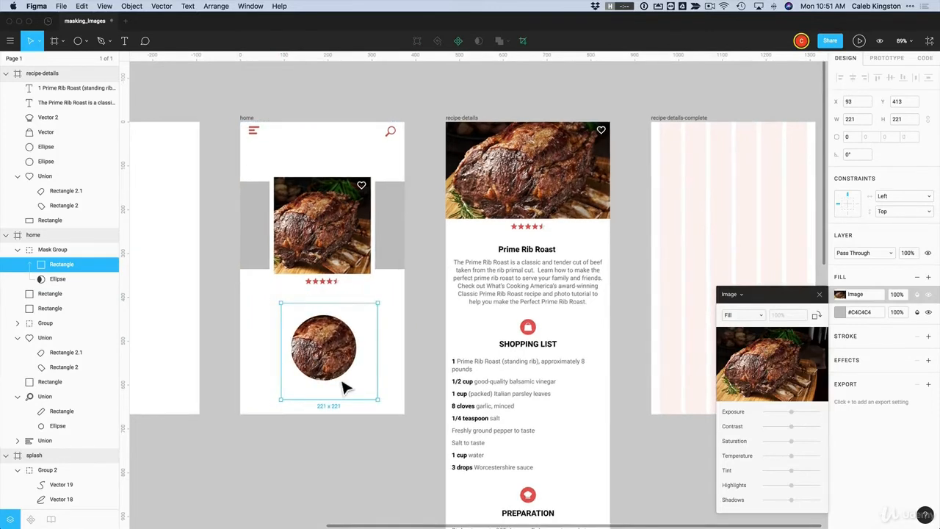
drag(382, 406, 358, 390)
drag(287, 311, 293, 322)
key(Escape)
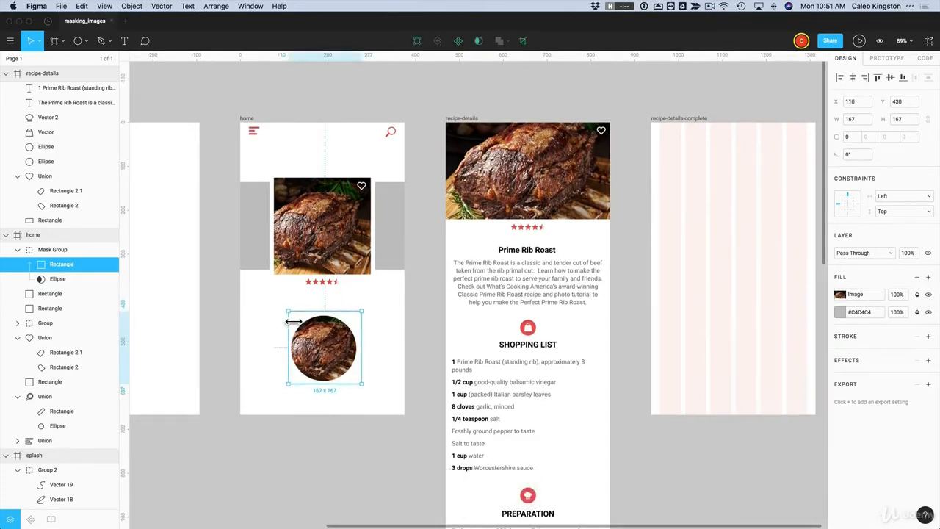
click(381, 330)
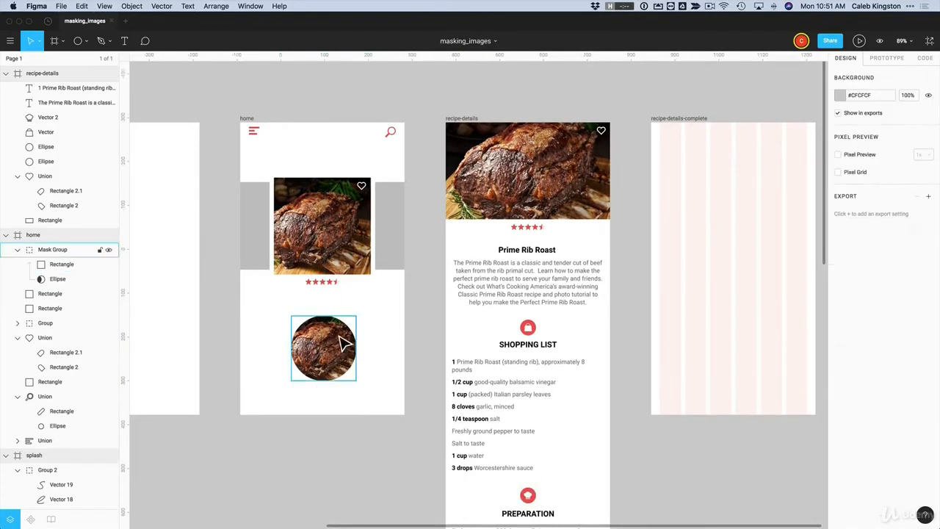
click(346, 335)
click(367, 266)
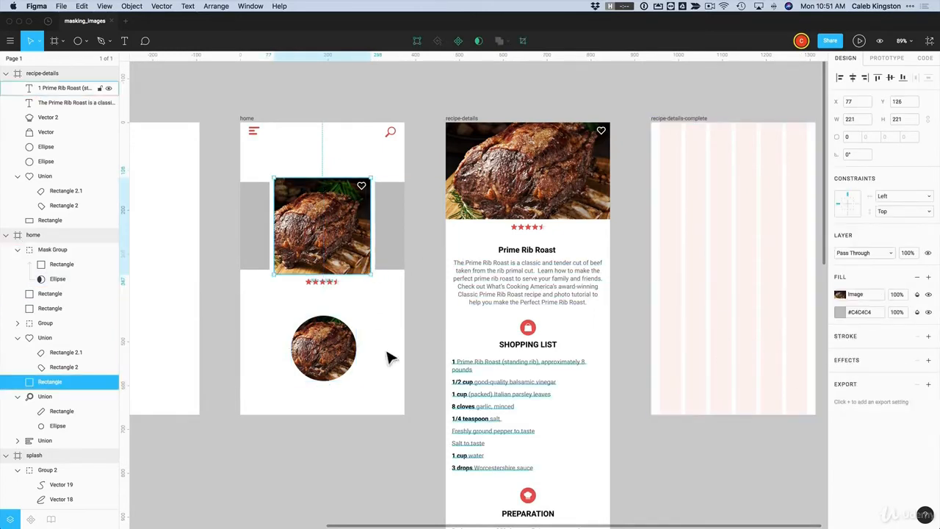
click(347, 353)
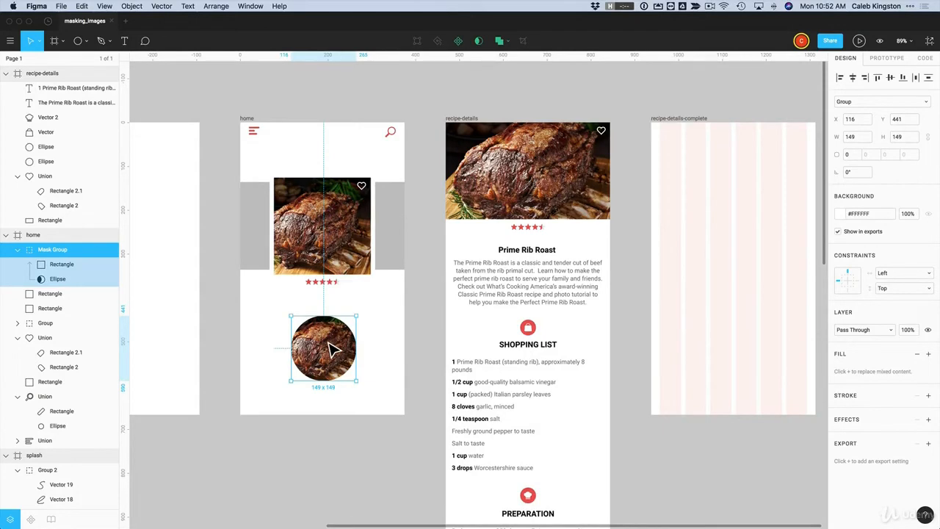
key(Delete)
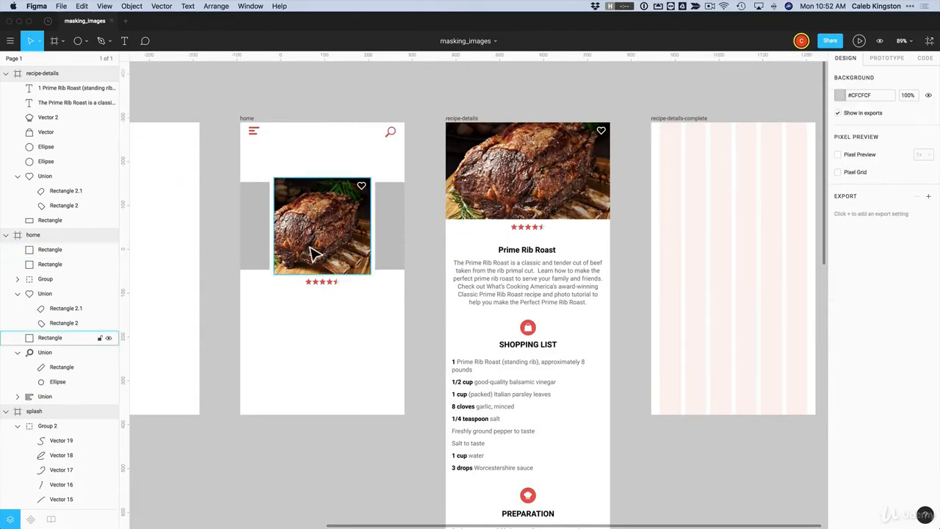
Drag entree-lasagna.jpg and entree-pho.jpg from the assets folder onto the Figma canvas, up and left
key(super+Tab)
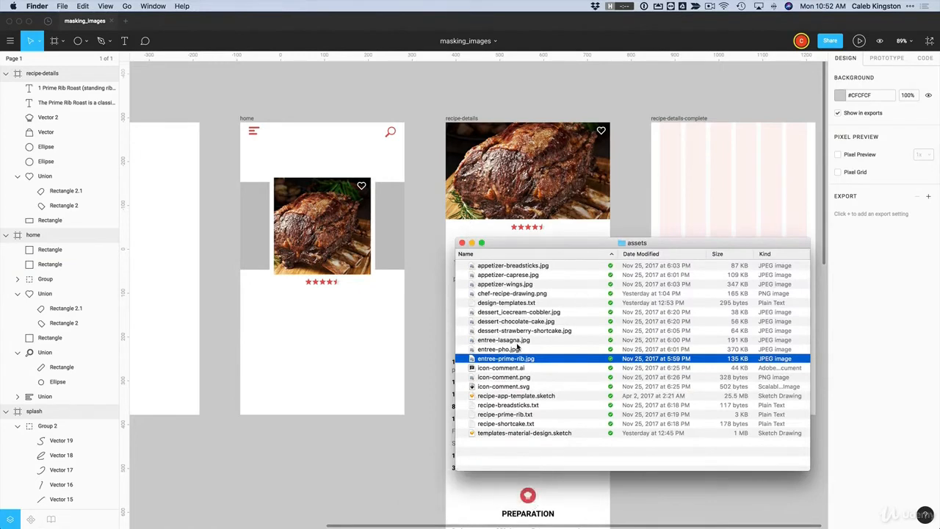
click(495, 342)
super+click(489, 350)
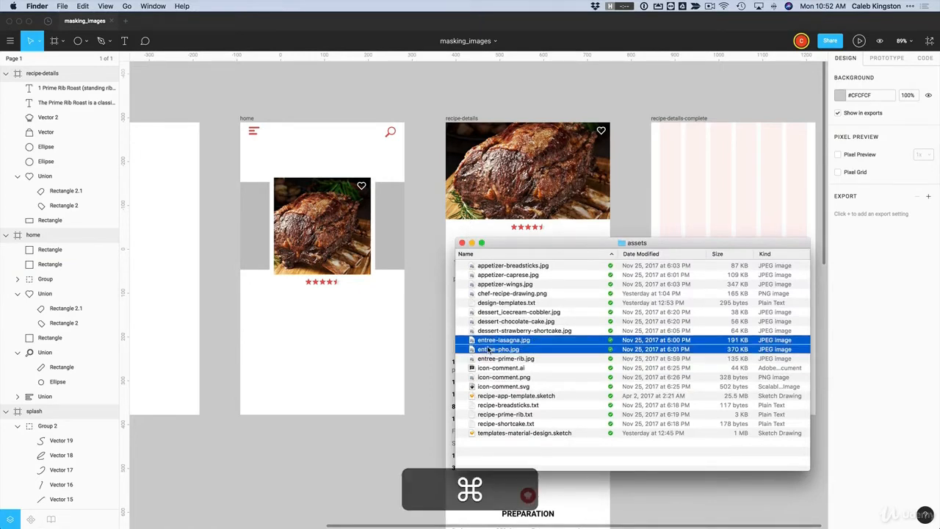
drag(488, 343, 330, 317)
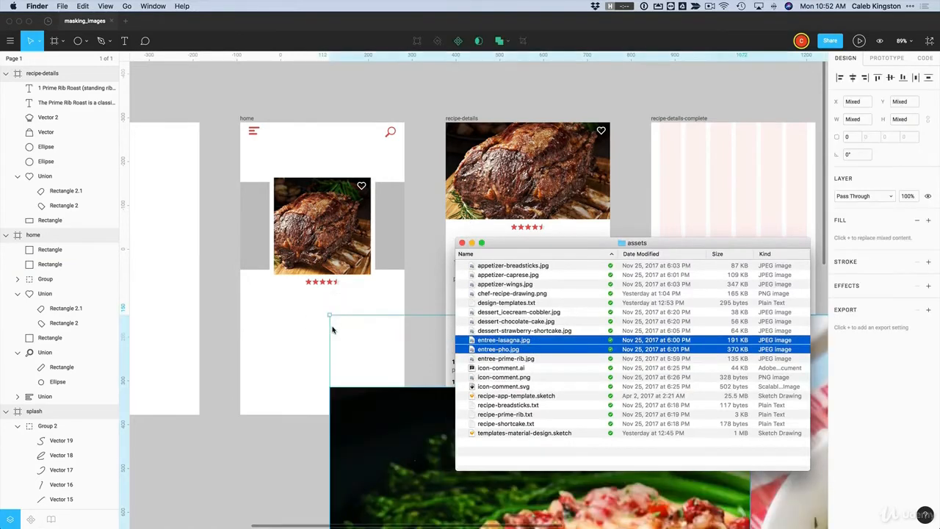
click(365, 412)
drag(365, 411, 230, 273)
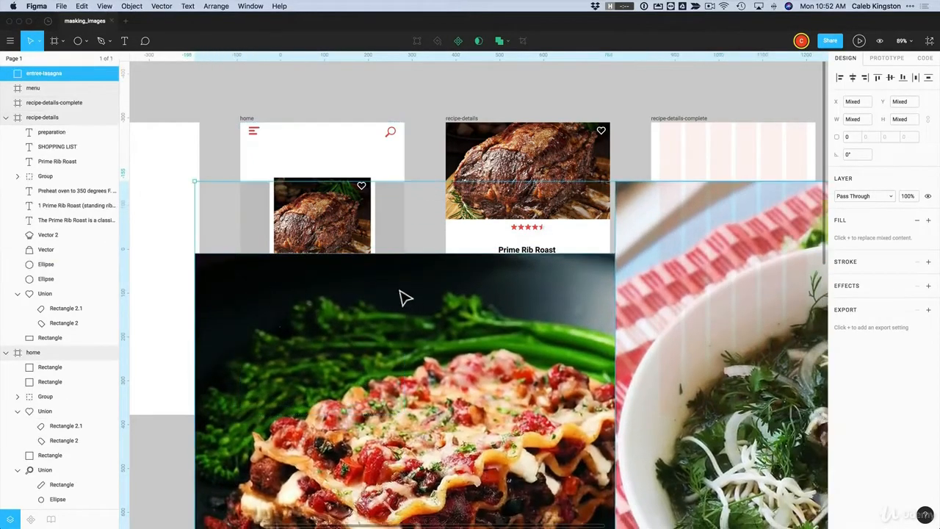
Shrink the lasagna photo to card size and mask it with the rectangle beside the roast card
drag(404, 296, 336, 311)
click(414, 243)
click(274, 288)
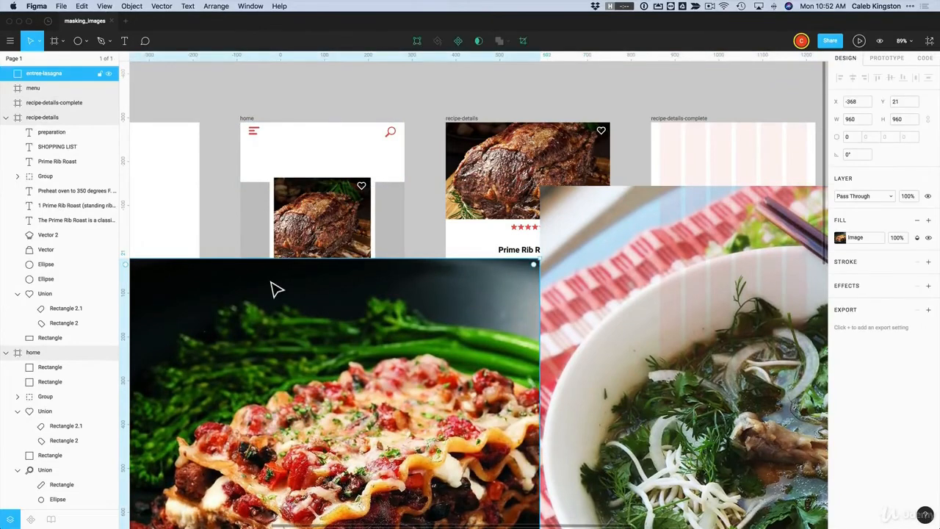
drag(230, 281, 316, 260)
drag(207, 239, 368, 234)
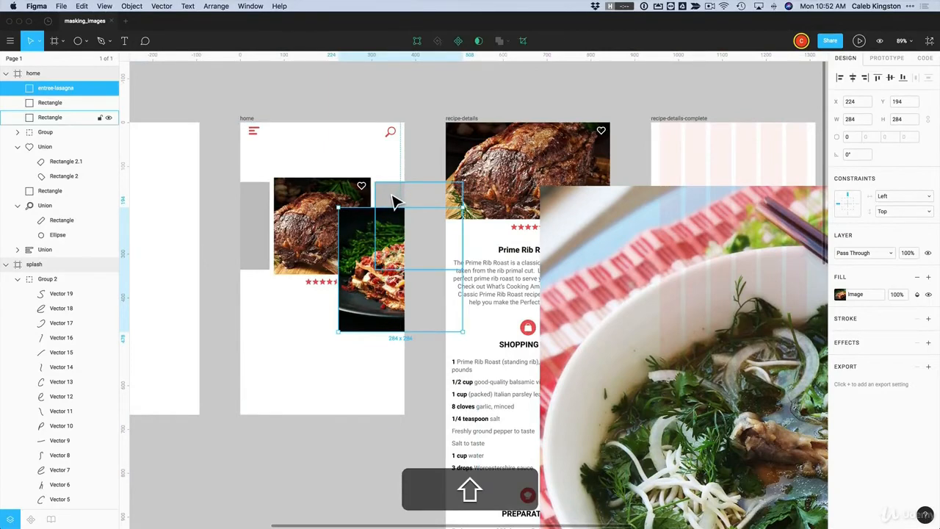
shift+click(394, 202)
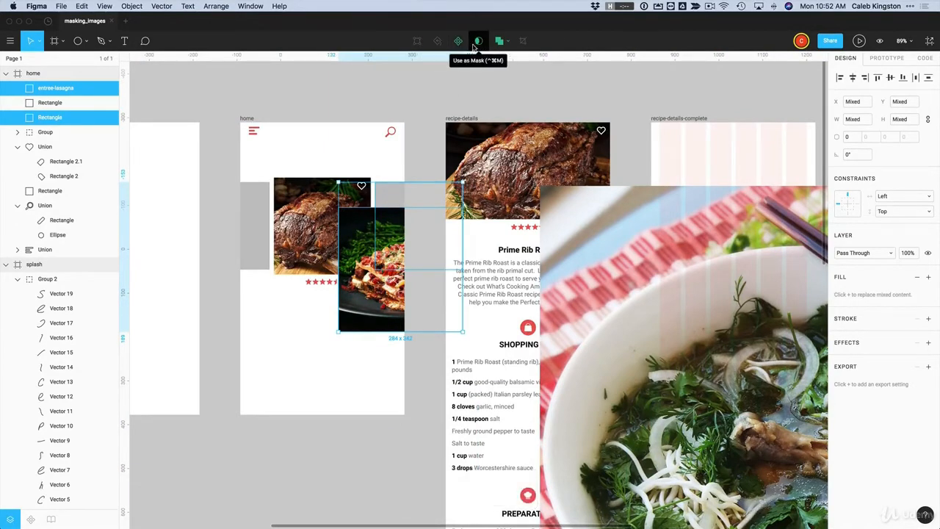
click(477, 41)
Shift the lasagna upward inside its mask, then drop the pho photo onto the home frame
double_click(400, 244)
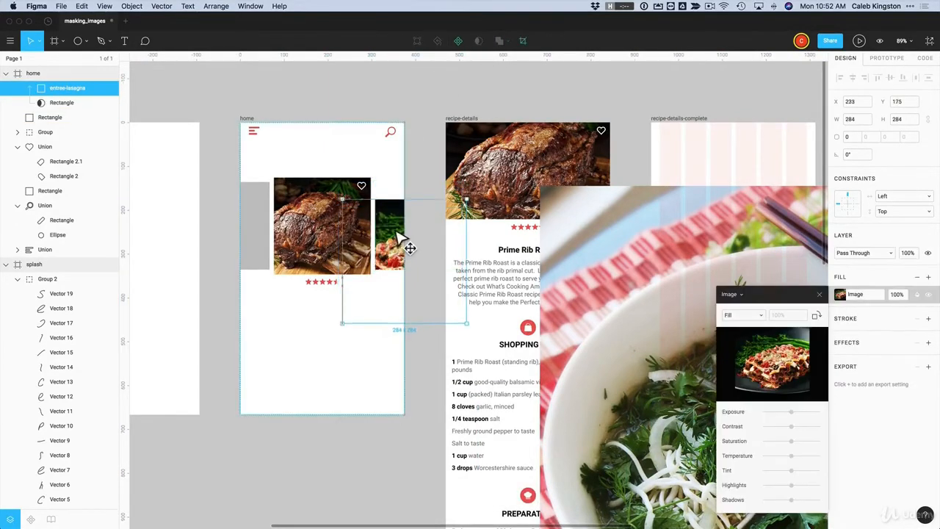
drag(400, 244, 408, 213)
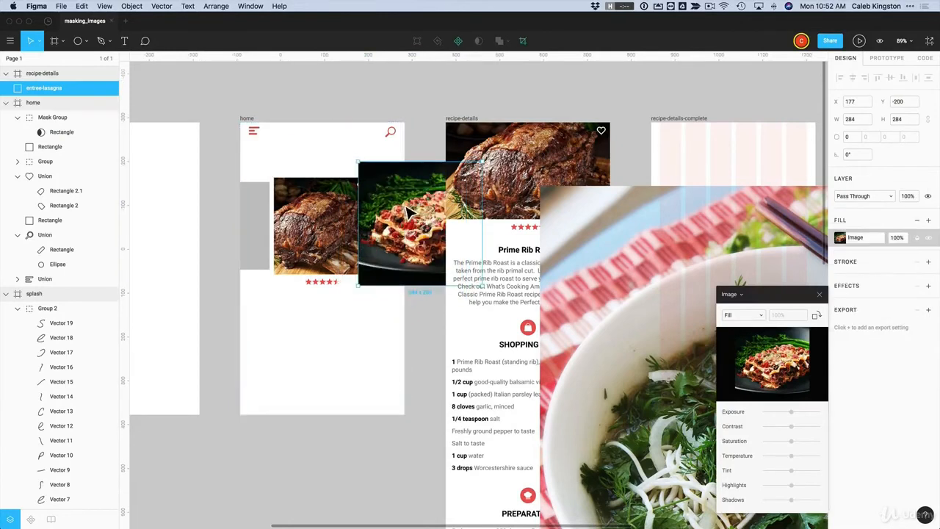
key(super+z)
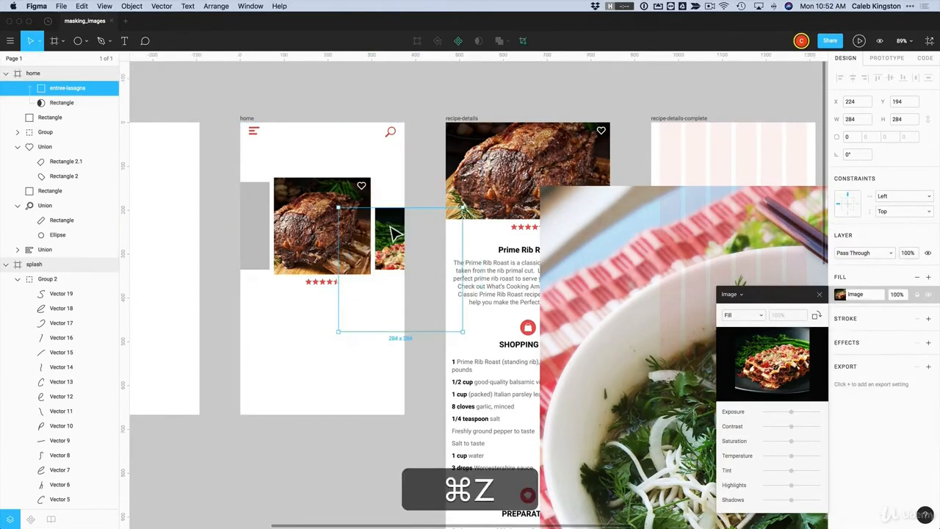
drag(395, 238, 428, 219)
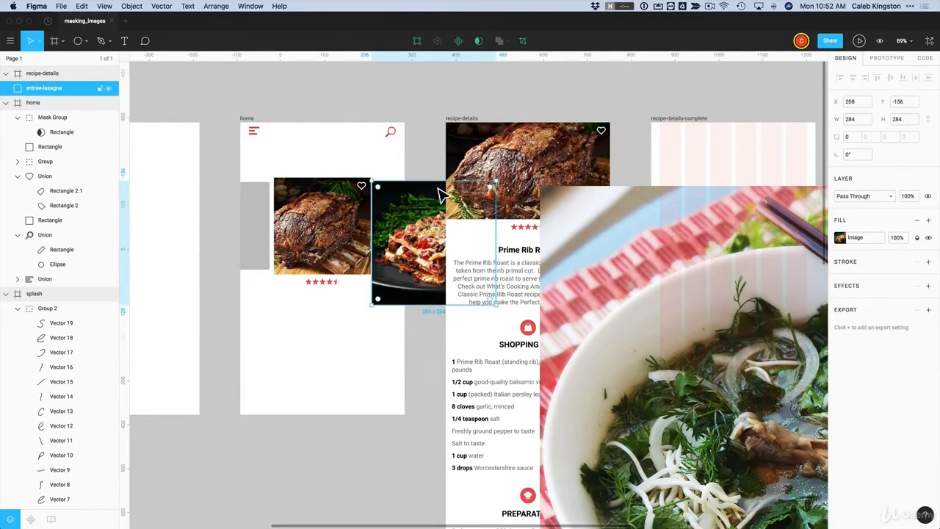
key(super+z)
key(super+z)
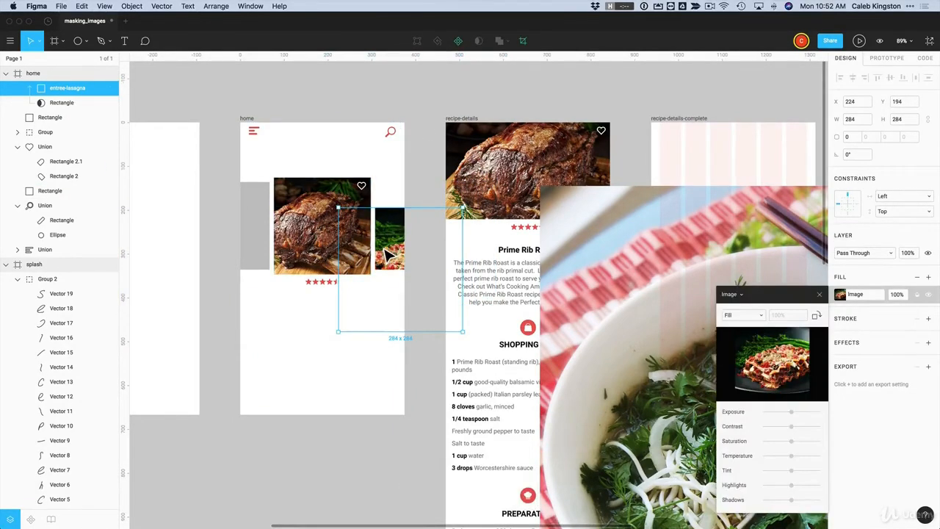
drag(384, 248, 389, 226)
click(374, 332)
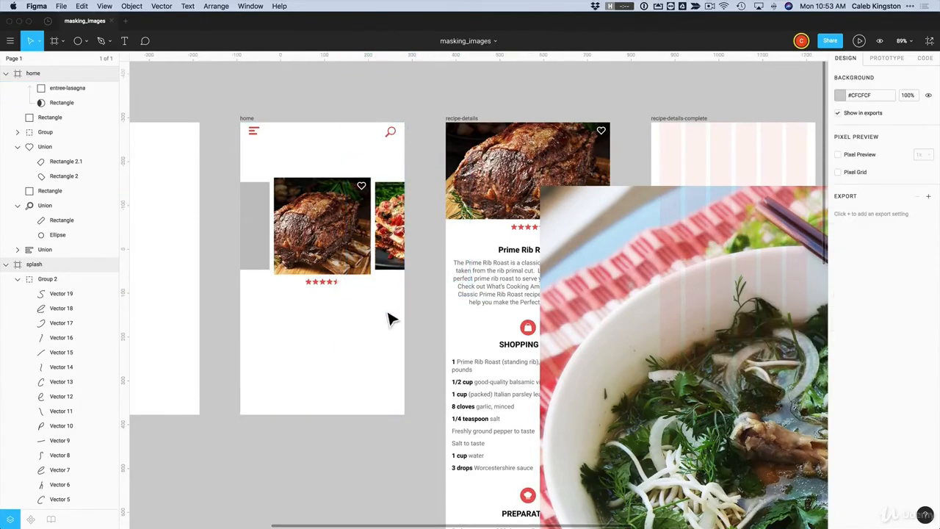
drag(643, 364, 342, 319)
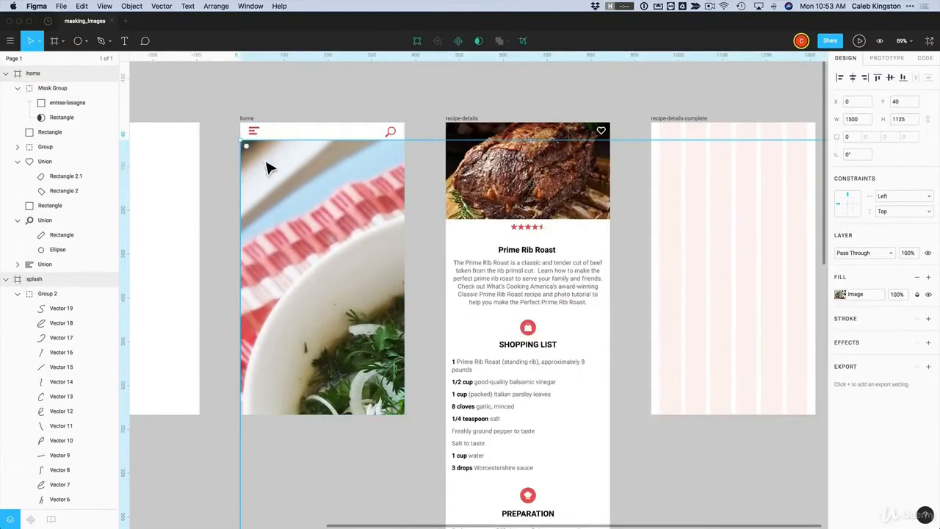
Shrink the pho photo to 242×181 and mask it with the grey placeholder rectangle
drag(247, 147, 249, 206)
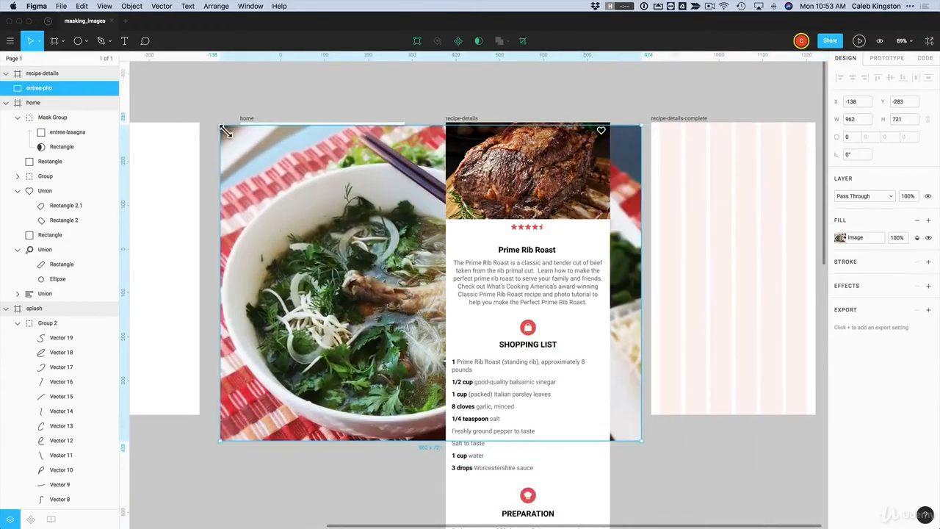
drag(225, 131, 384, 262)
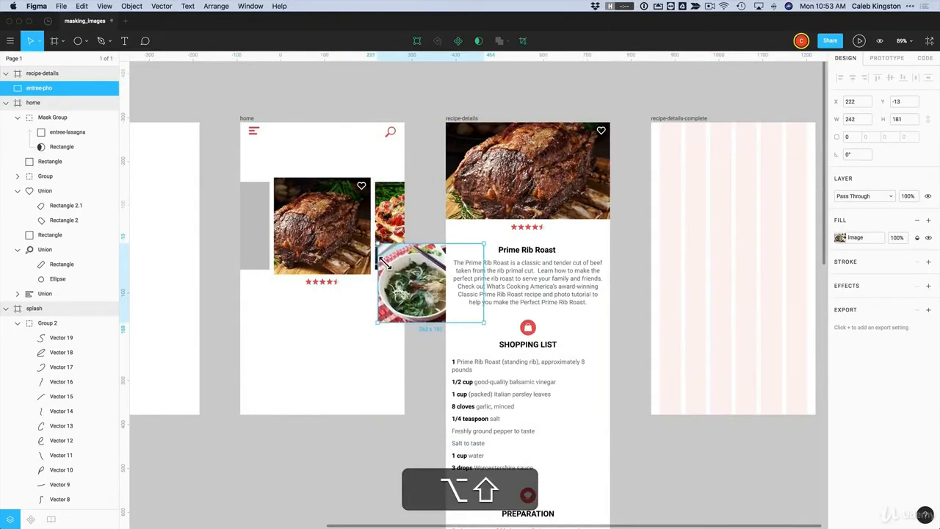
drag(406, 296, 321, 290)
shift+click(263, 202)
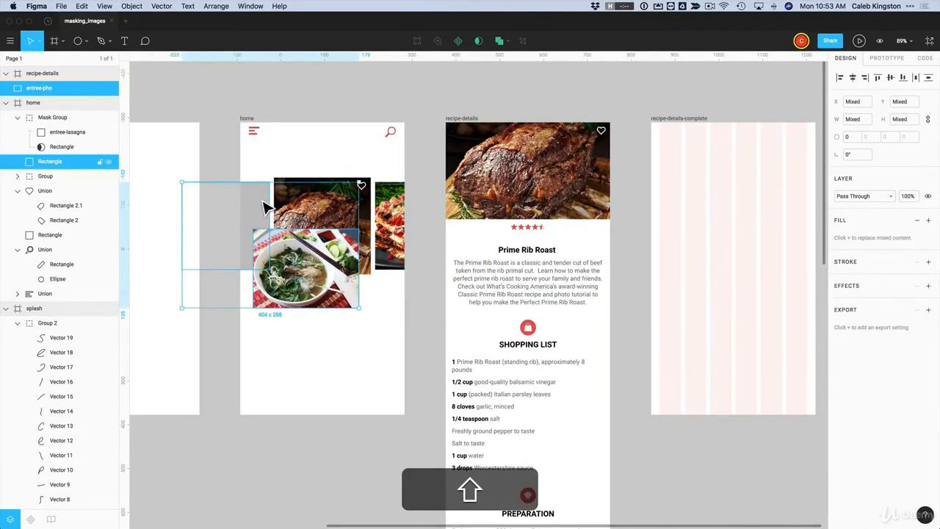
click(479, 40)
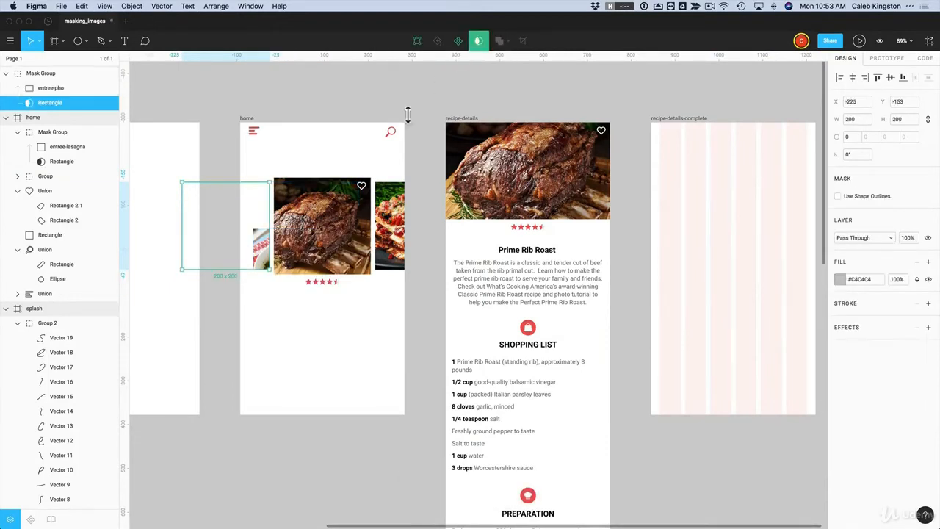
Enlarge the pho photo to 320×239 and reposition it inside its mask
double_click(264, 248)
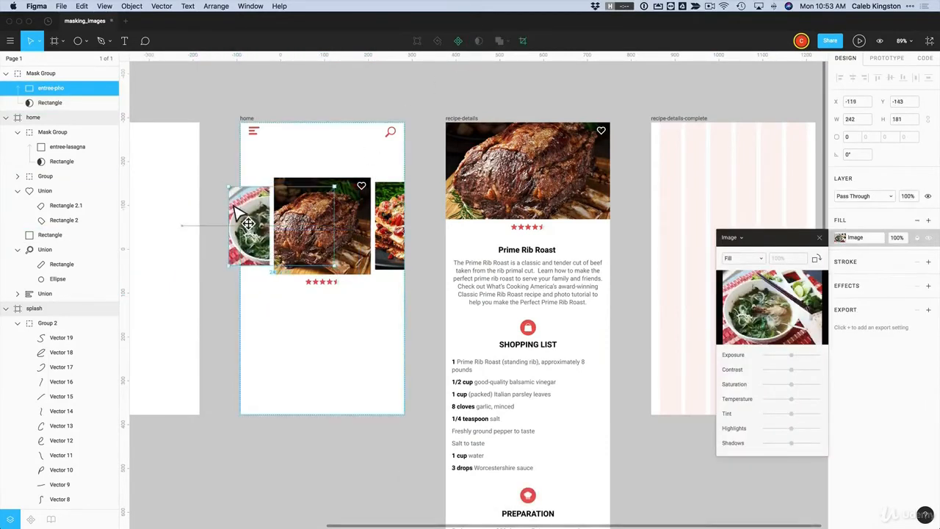
drag(248, 223, 266, 230)
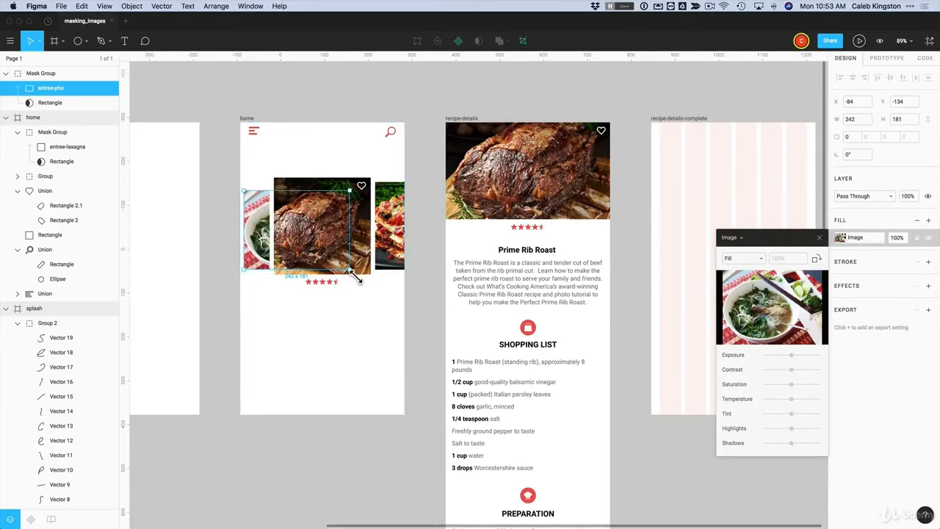
drag(356, 277, 389, 304)
mouse_move(266, 263)
mouse_down()
mouse_move(258, 241)
mouse_move(274, 262)
mouse_up()
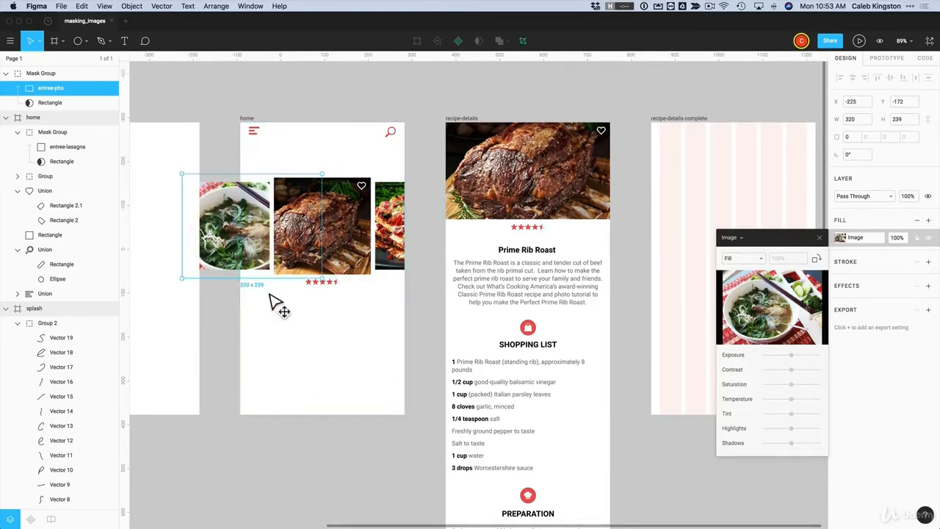
key(Escape)
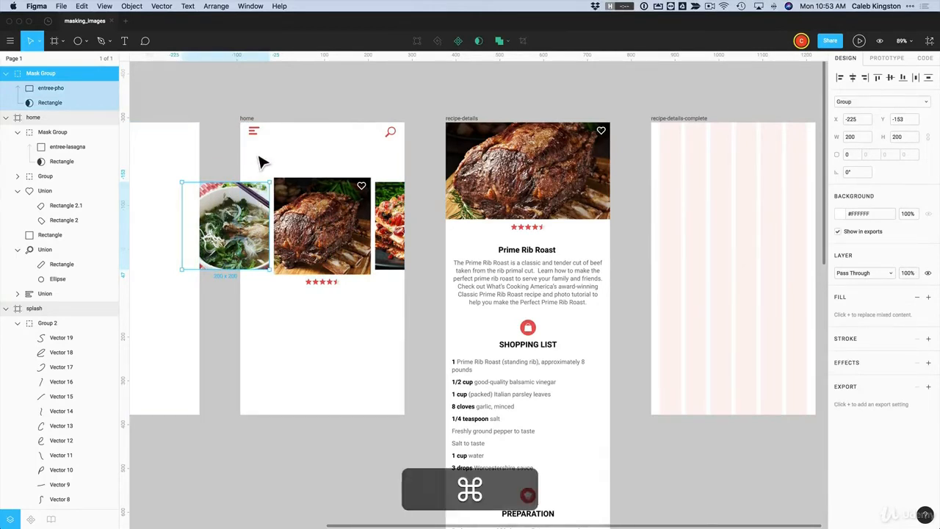
Move the 200×200 pho mask group into the home frame at its left edge
key(super+x)
click(248, 126)
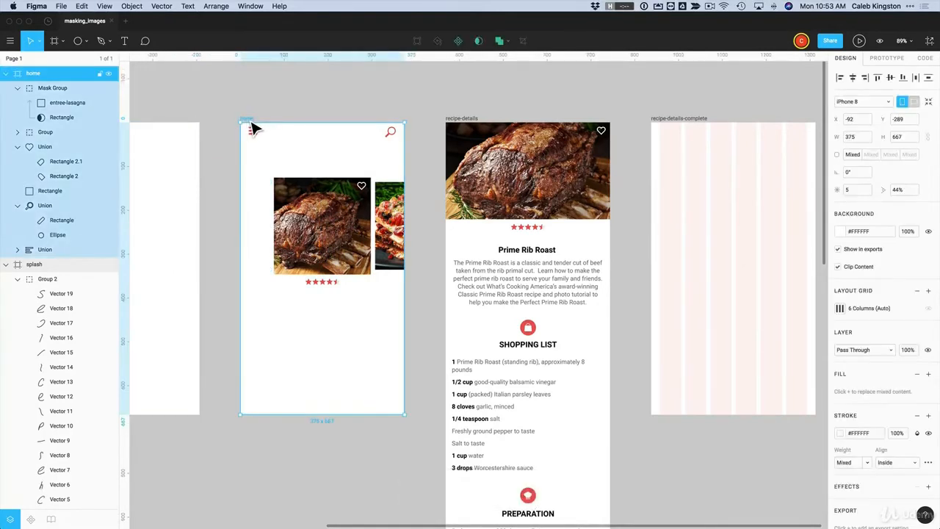
key(super+v)
drag(346, 261, 260, 253)
click(279, 307)
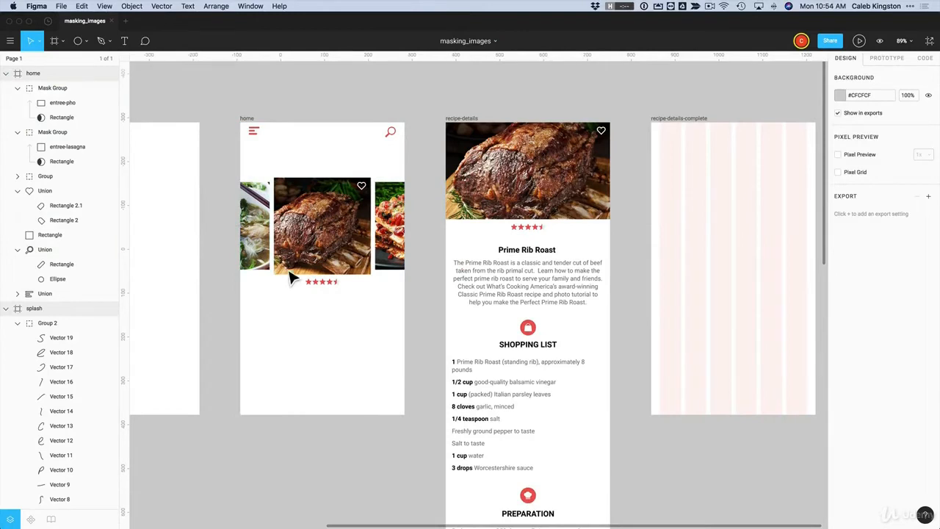
Give the soup and lasagna mask groups a corner radius of 5
click(320, 260)
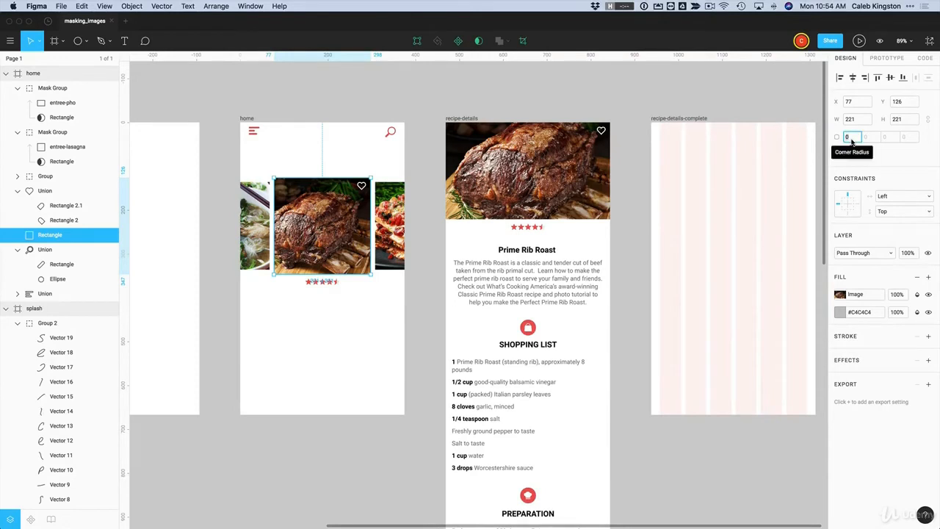
click(386, 319)
super+click(450, 203)
super+click(266, 255)
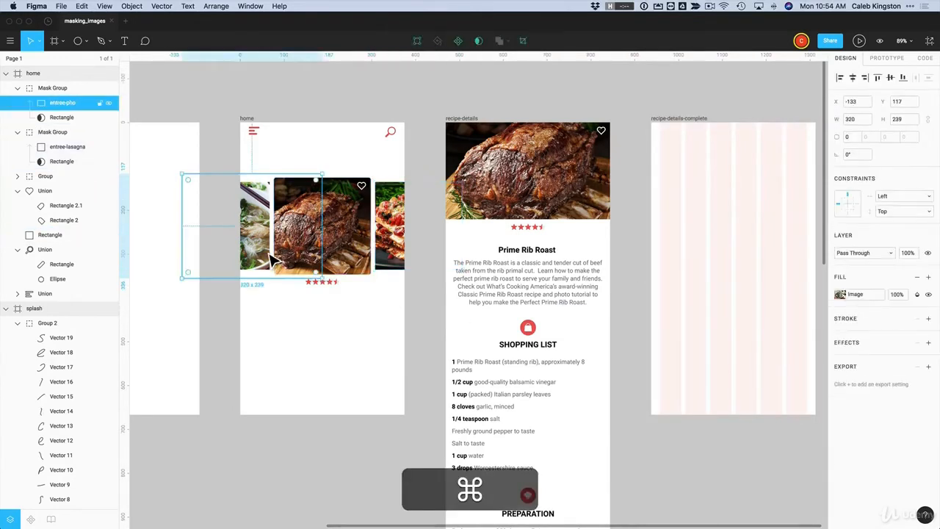
click(290, 332)
click(263, 262)
shift+click(389, 256)
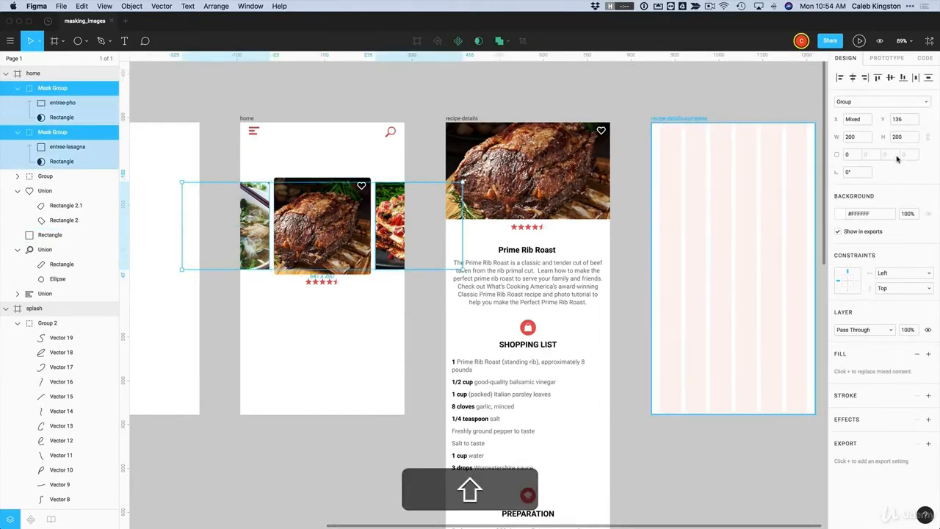
click(851, 155)
Add a drop shadow with a Y offset of 2 to both cards
click(927, 420)
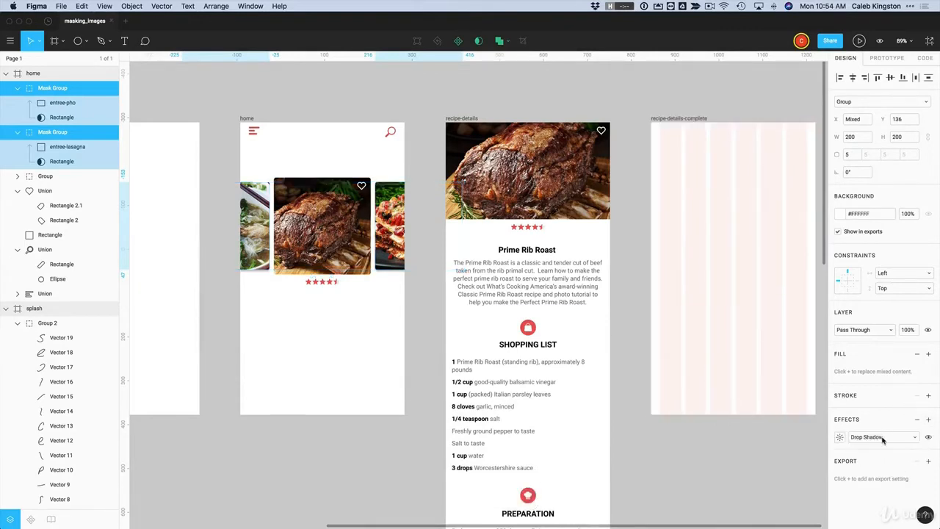
click(840, 438)
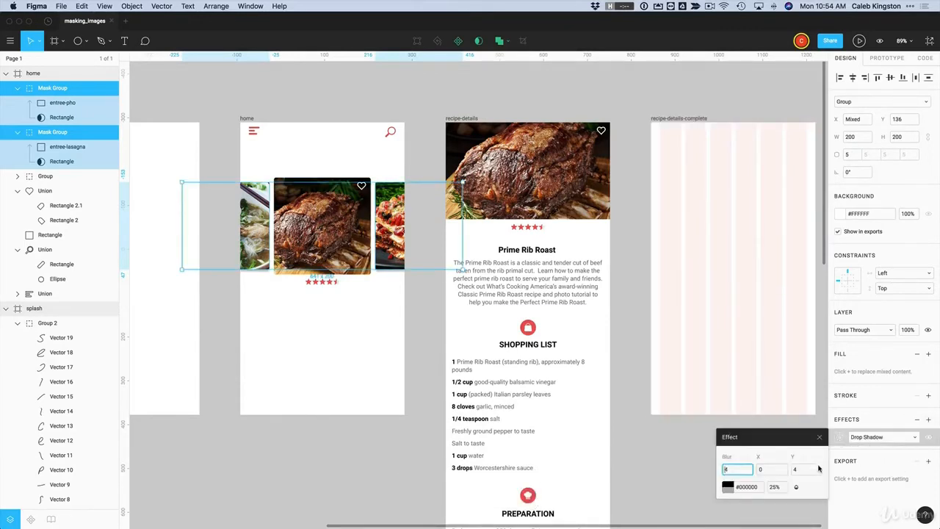
click(795, 471)
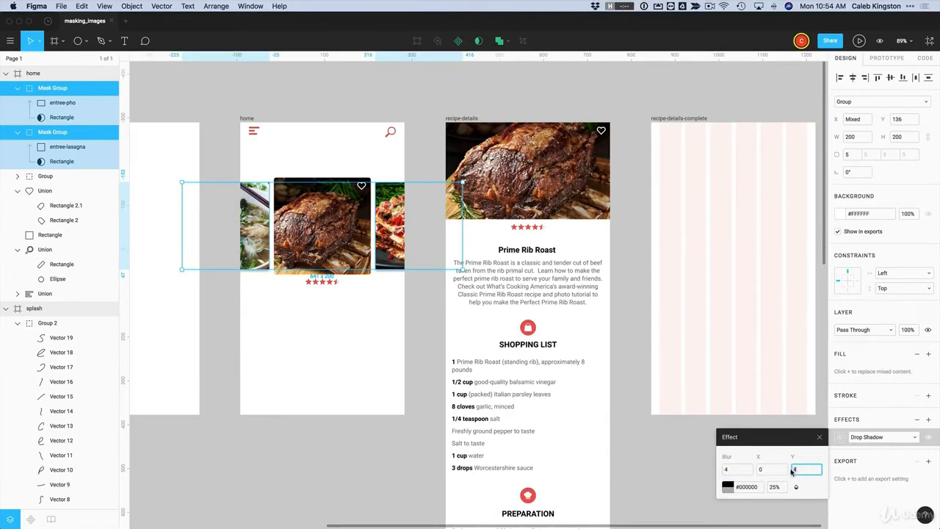
text(2)
key(Return)
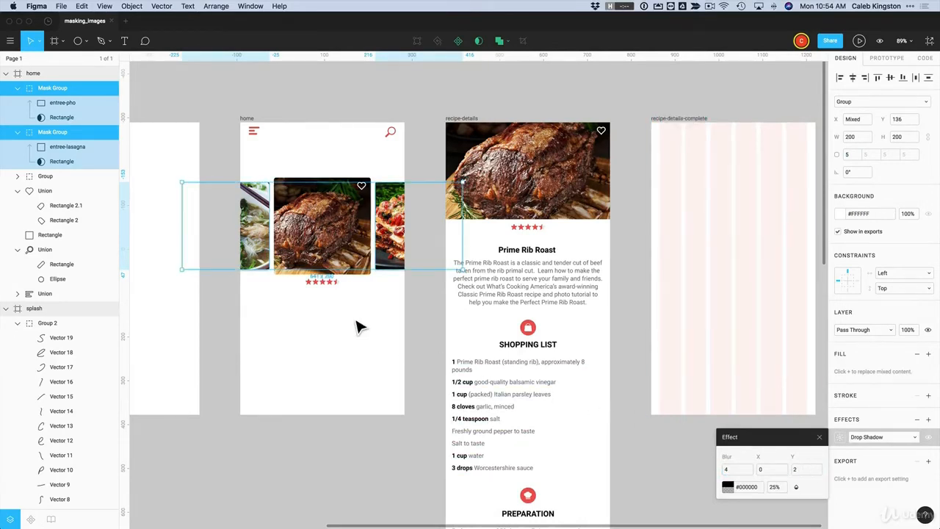
click(338, 243)
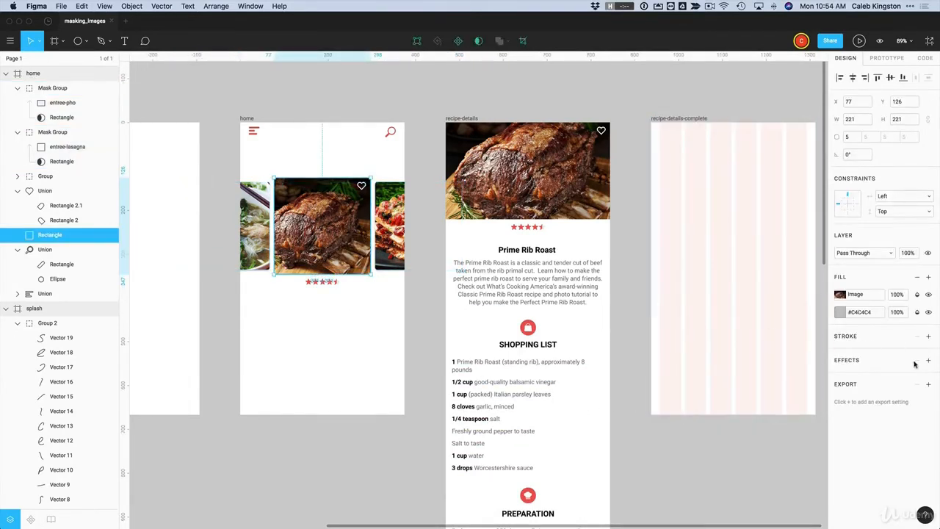
Add a drop shadow with a Y offset of 2 to the roast image card
click(928, 360)
click(842, 378)
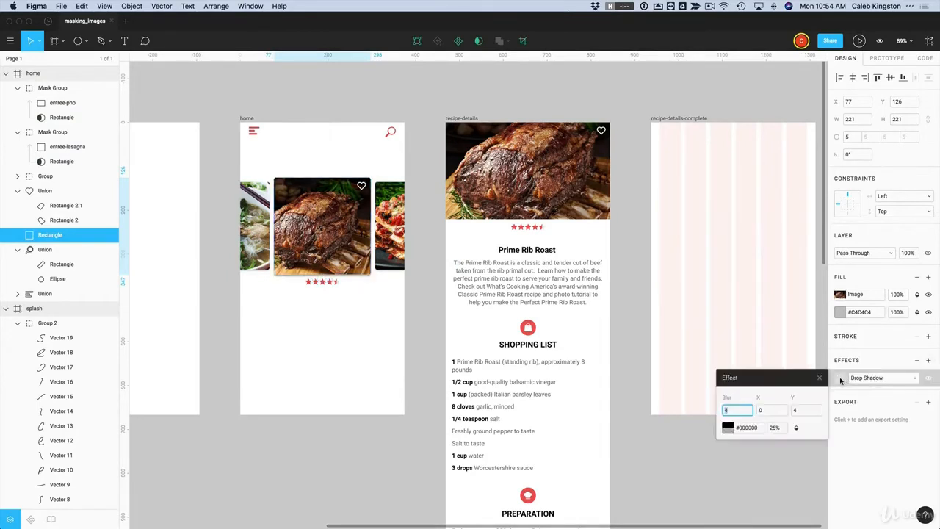
click(801, 412)
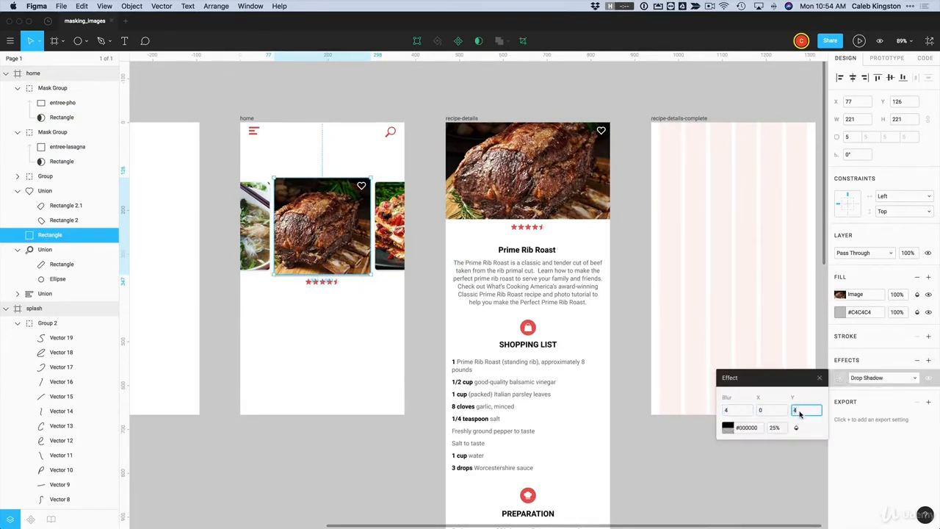
text(2)
key(Return)
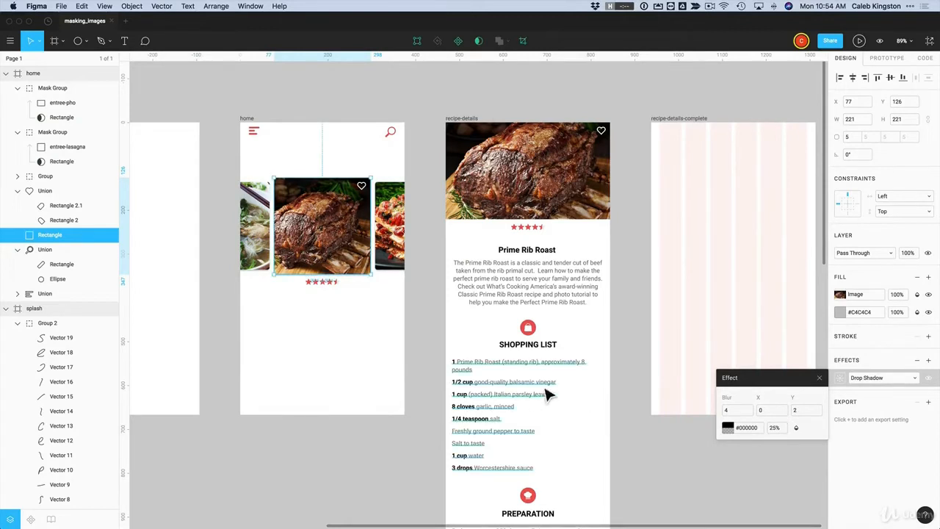
Add a second drop shadow and give the first one Y 10, blur 20 and opacity 100
click(928, 361)
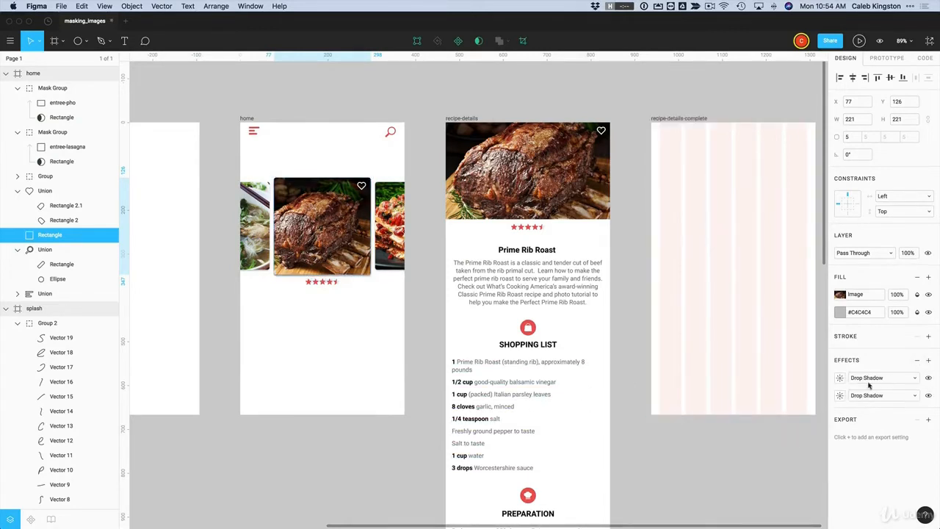
click(840, 378)
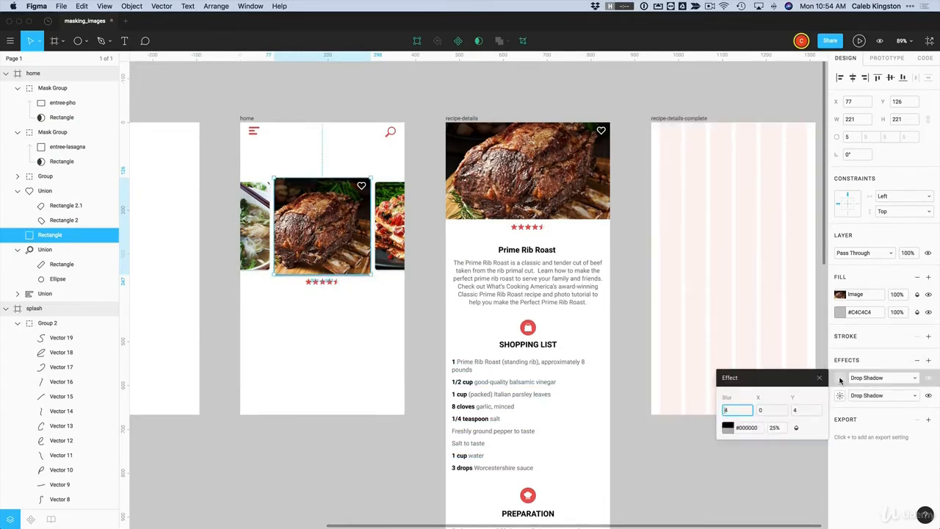
click(802, 413)
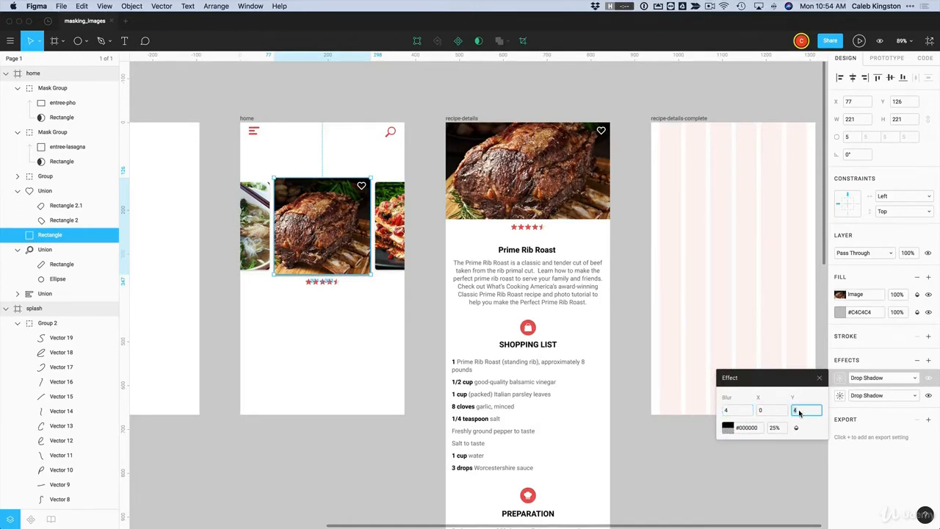
click(733, 411)
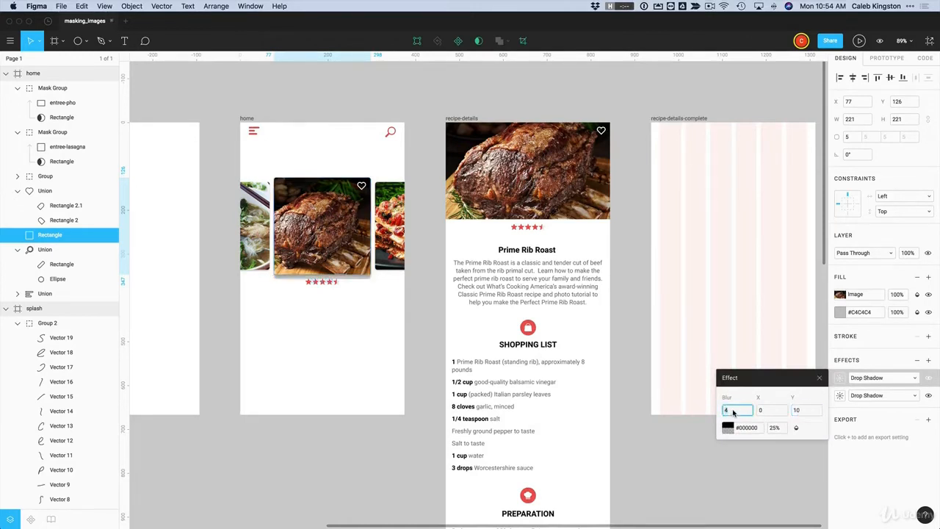
text(20)
key(Return)
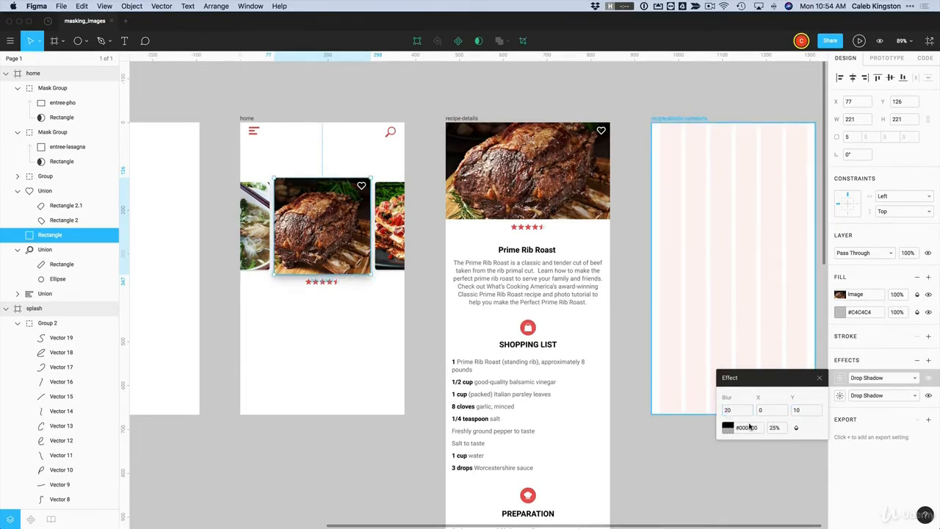
click(776, 430)
text(100)
key(Return)
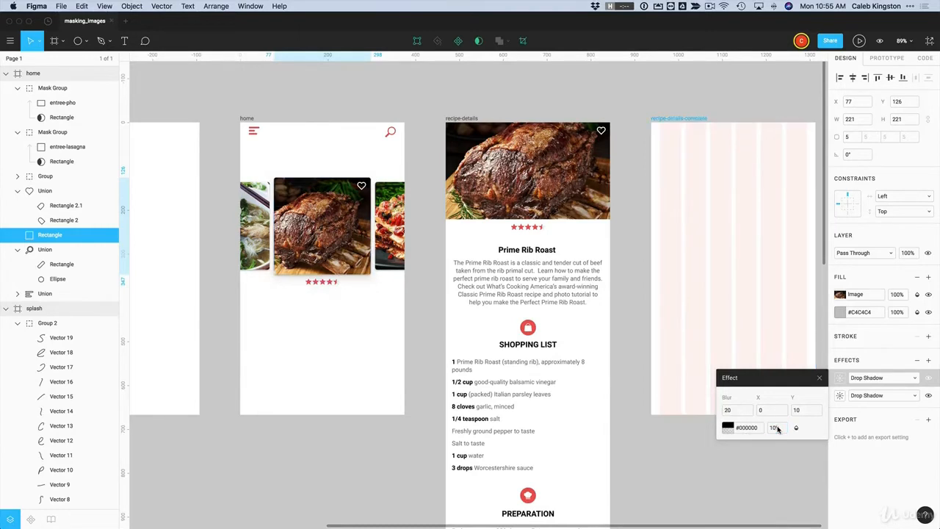
click(317, 318)
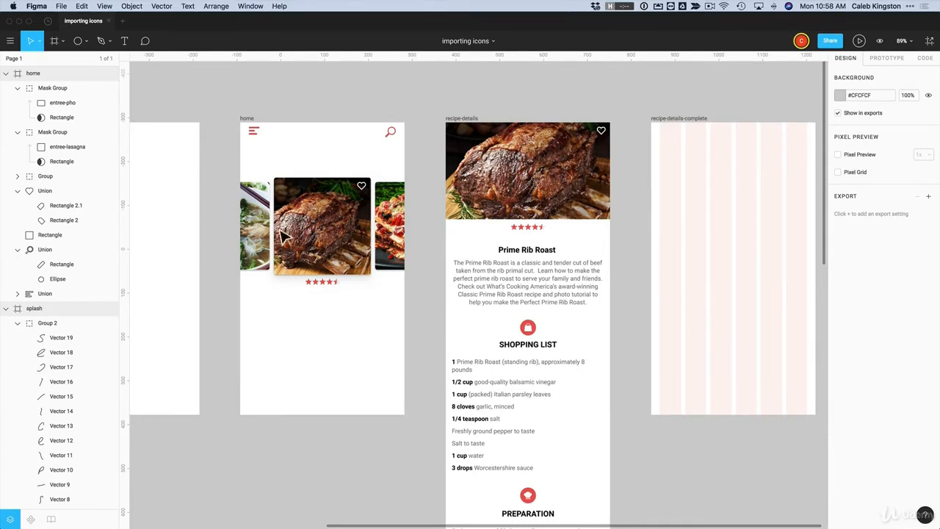
Zoom into the home frame, then try dragging icon-comment.ai into Figma and dismiss the import error
key(z)
drag(230, 108, 422, 437)
scroll(491, 412, down, 3)
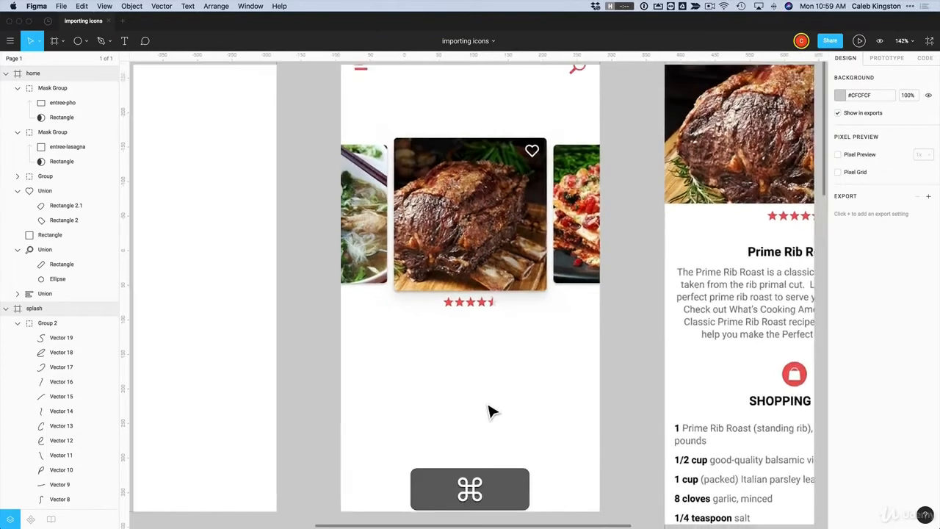
key(super+Tab)
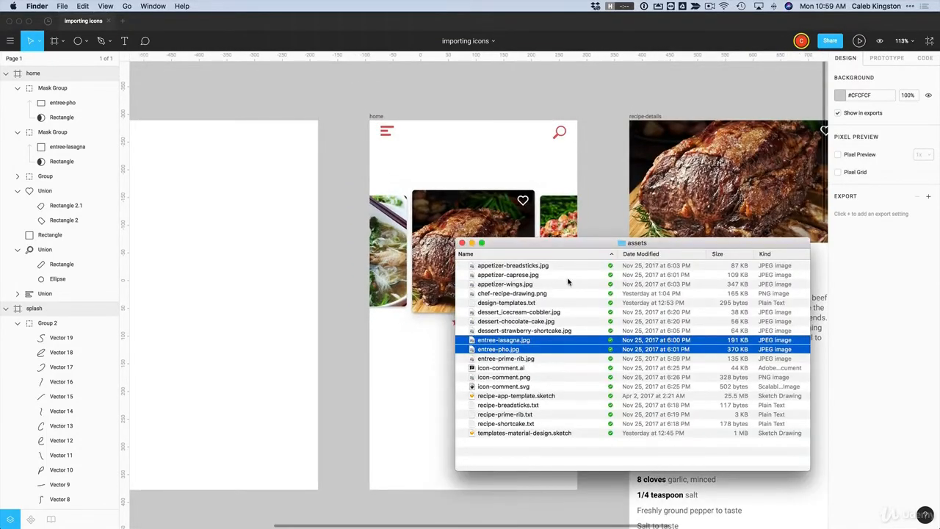
click(498, 369)
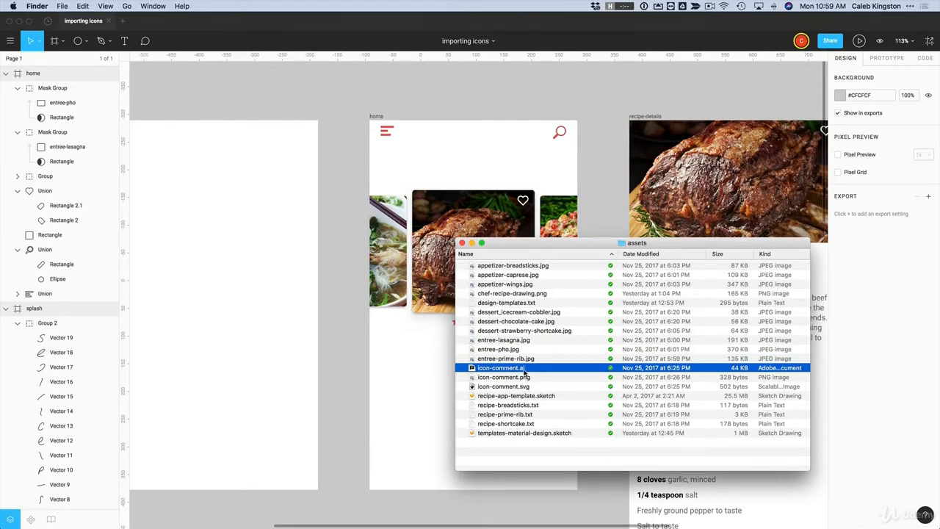
drag(506, 372, 427, 347)
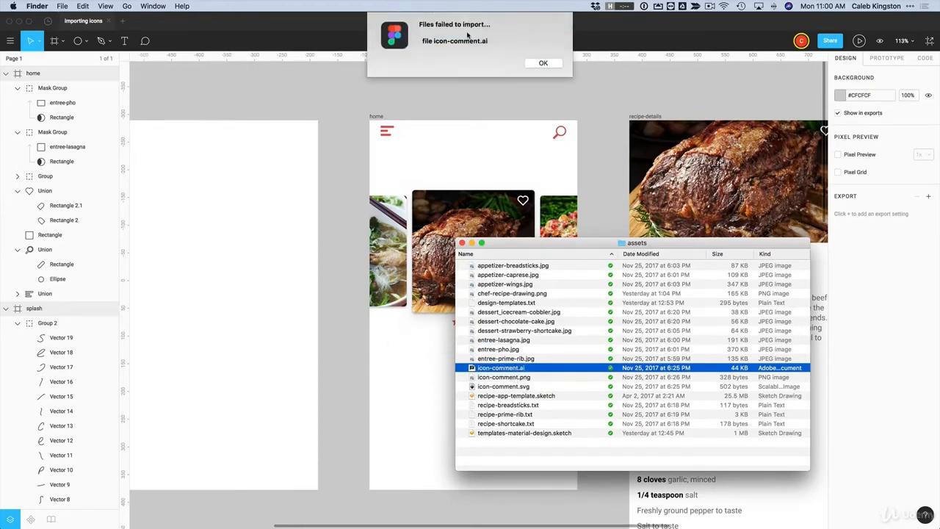
click(541, 65)
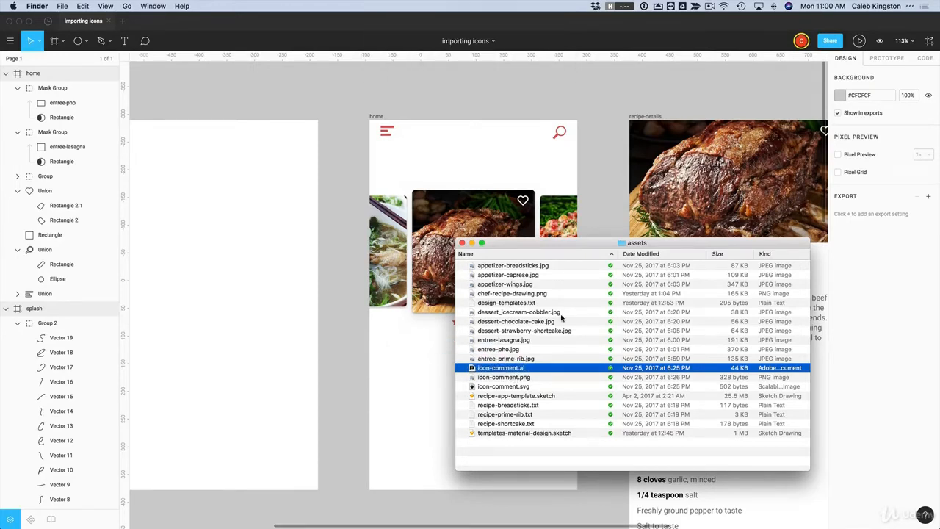
Open icon-comment.ai in Illustrator, copy the speech-bubble icon and paste it onto the home food card
double_click(489, 368)
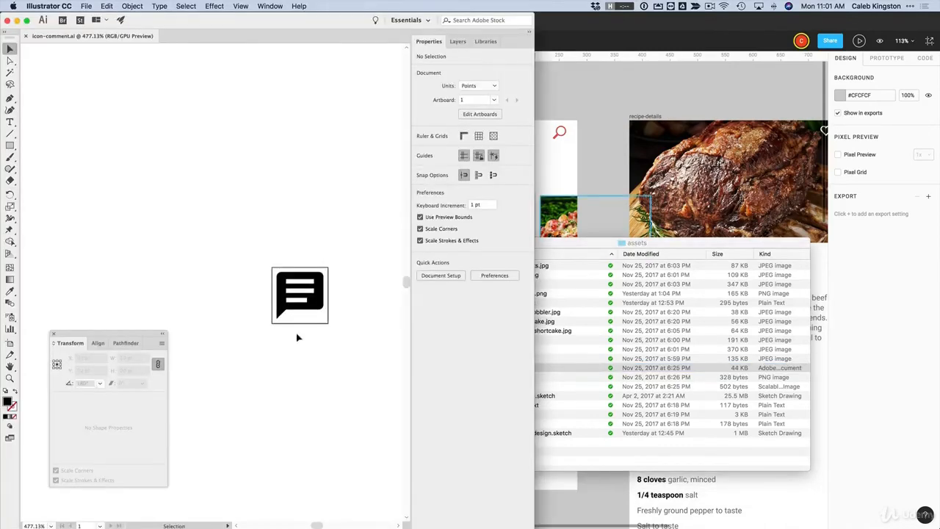
click(319, 303)
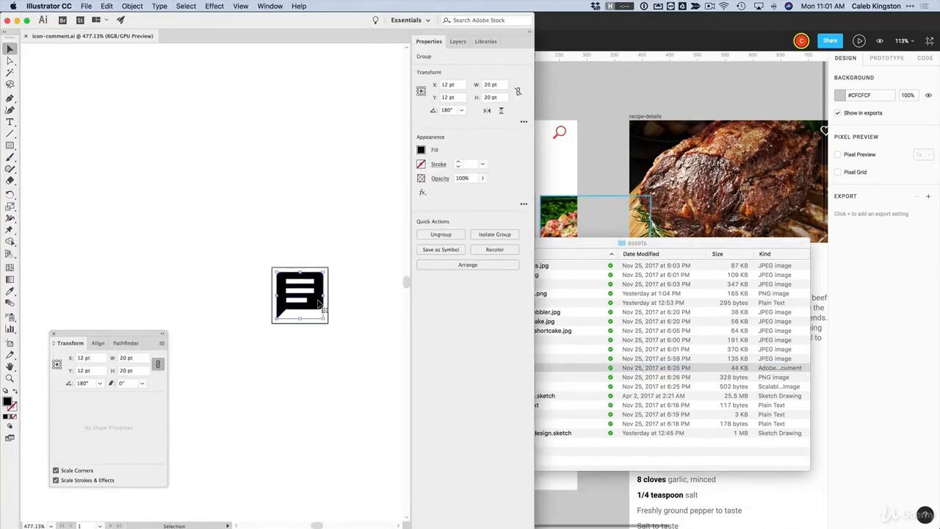
key(super+c)
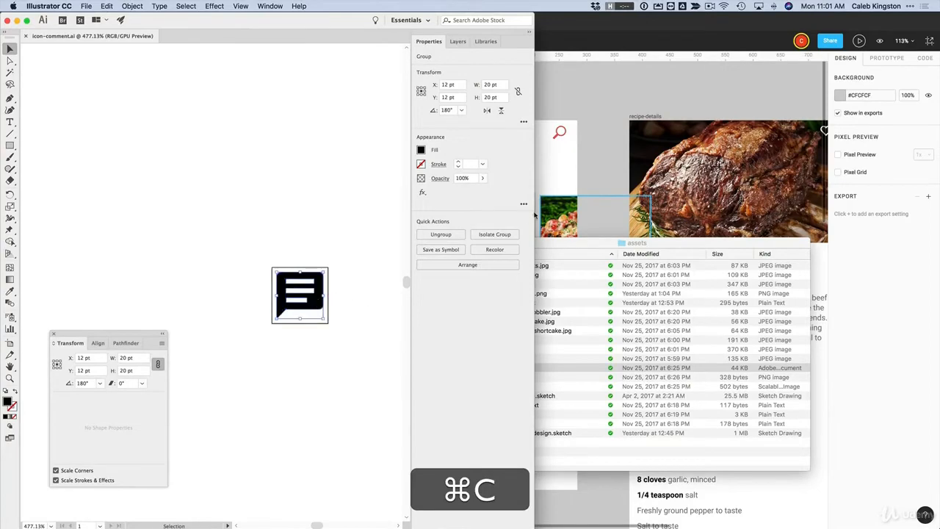
click(559, 173)
click(482, 262)
key(super+v)
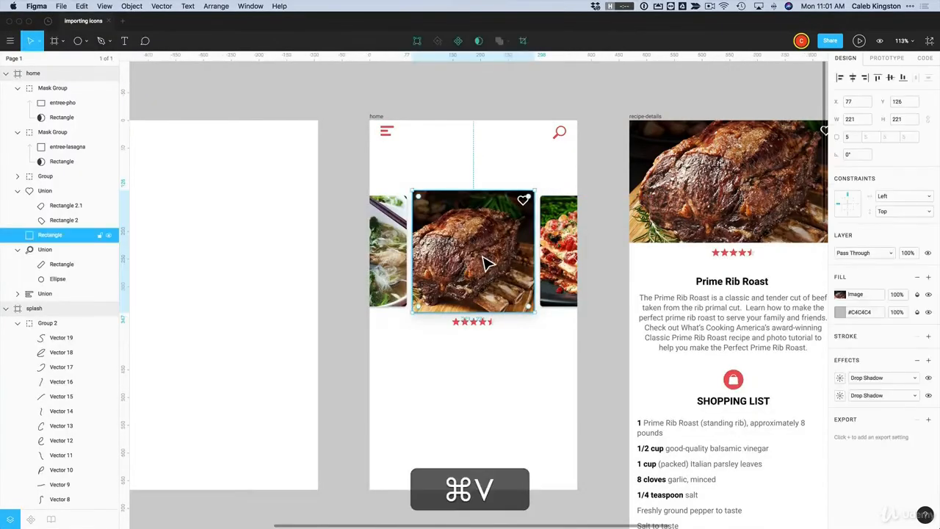
Move the pasted comment icon below the food card and ungroup it down to its vector shape
click(483, 325)
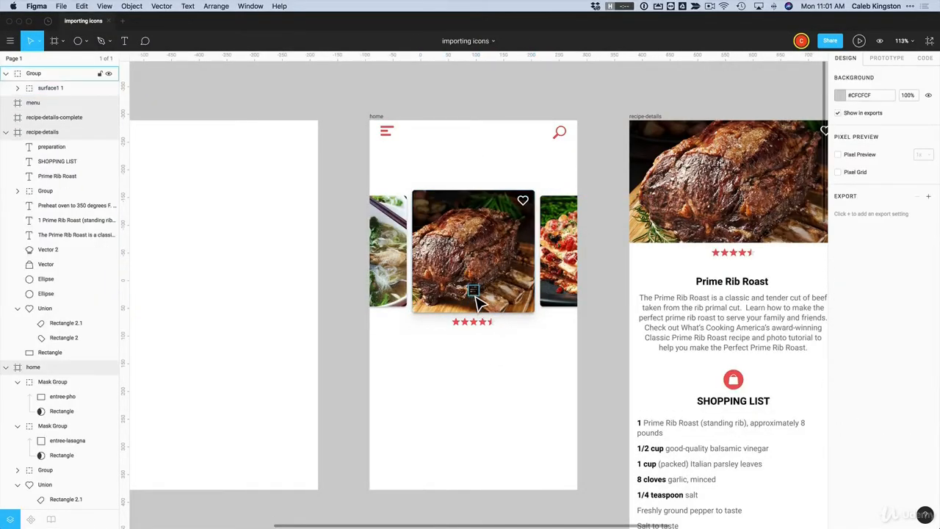
drag(478, 294, 479, 395)
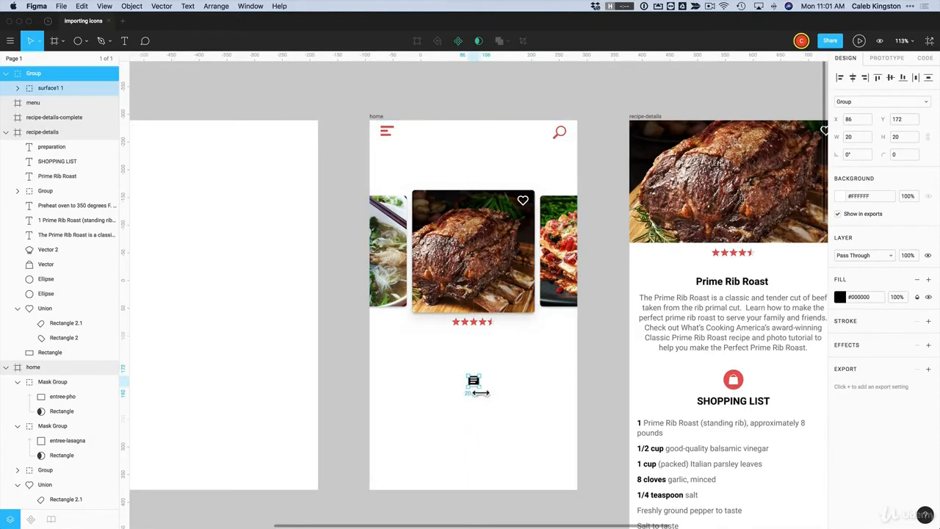
click(18, 88)
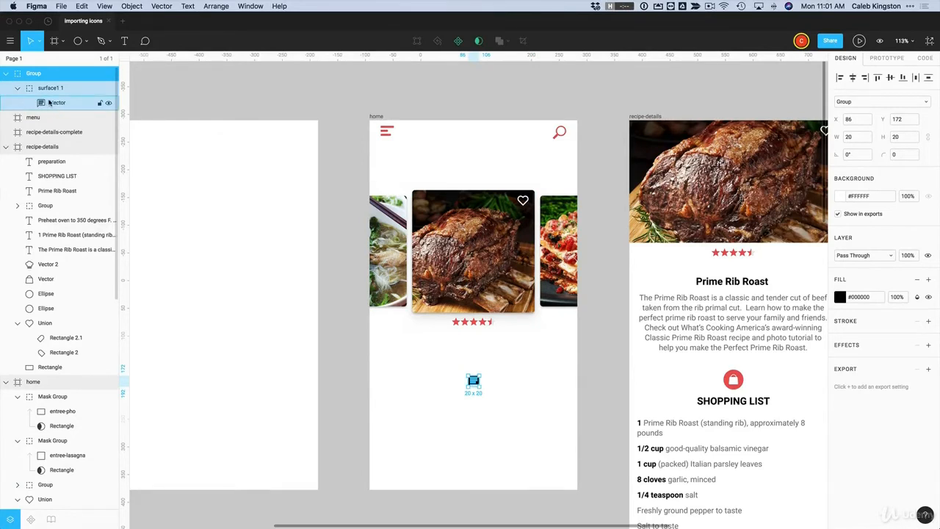
click(529, 417)
click(478, 384)
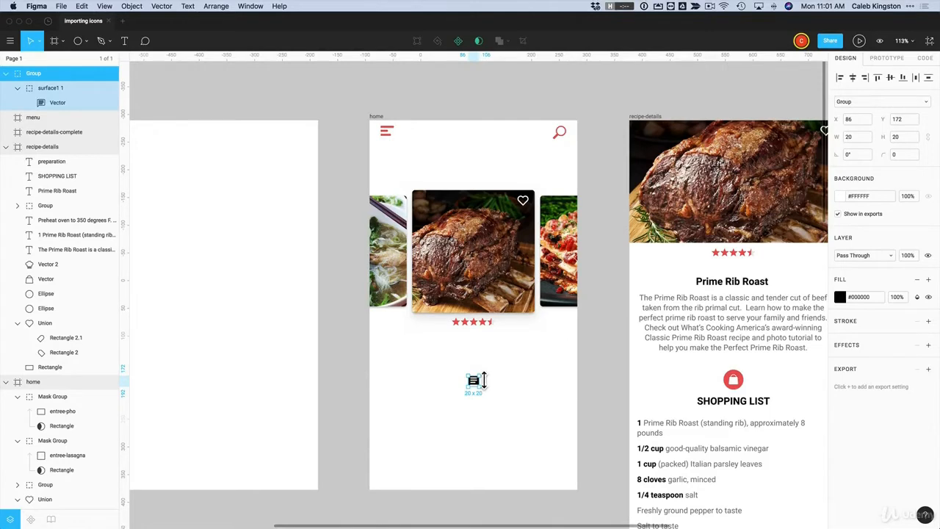
key(super+shift+g)
key(super+shift+g)
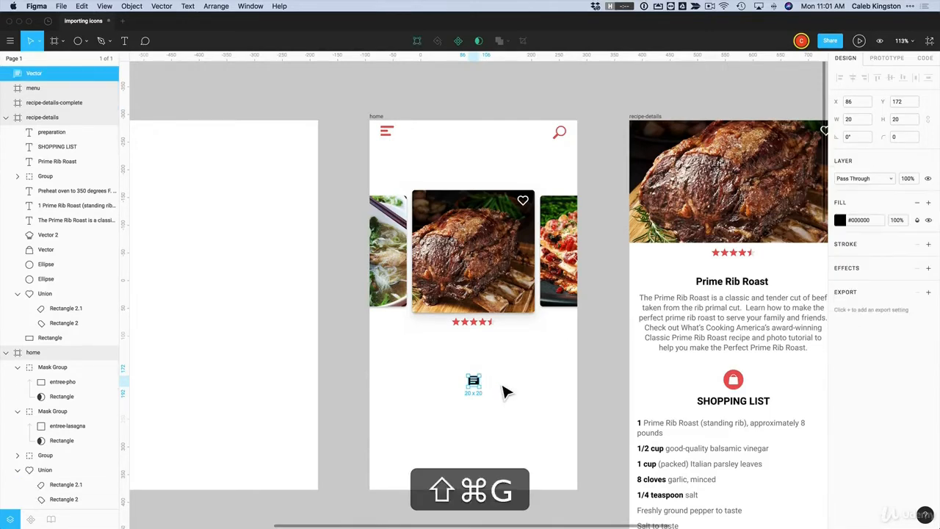
click(512, 384)
click(475, 382)
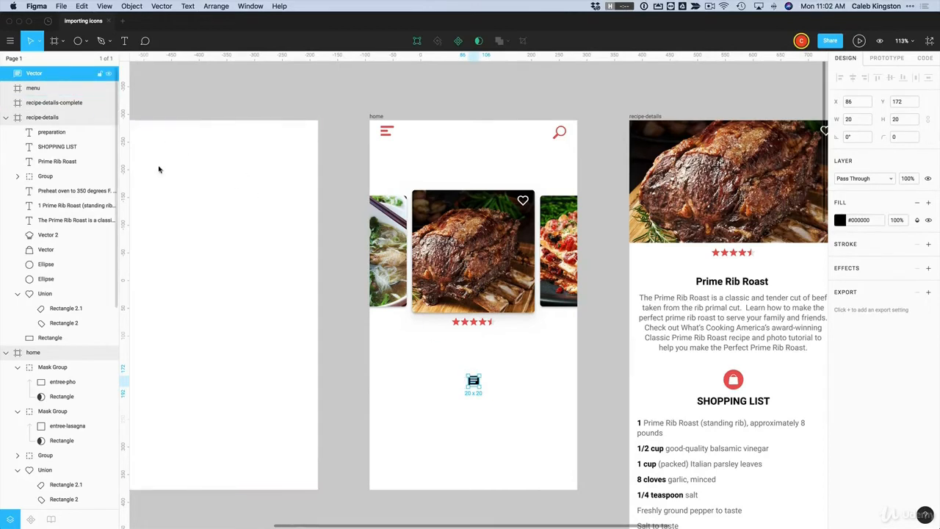
Zoom in on the comment bubble and drag its lower-right, right-edge and top-right points outward
click(494, 430)
key(z)
drag(447, 368, 498, 404)
double_click(563, 290)
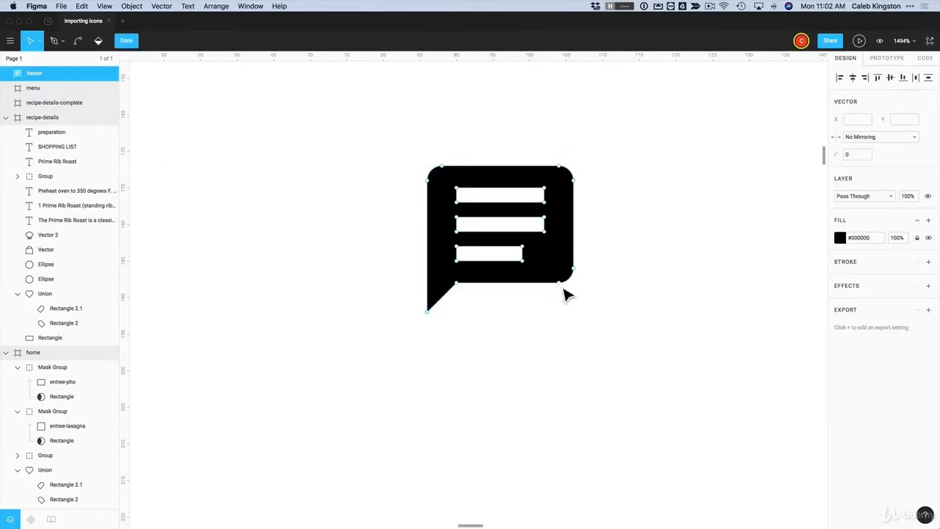
drag(565, 294, 566, 332)
drag(578, 273, 587, 294)
drag(577, 181, 594, 184)
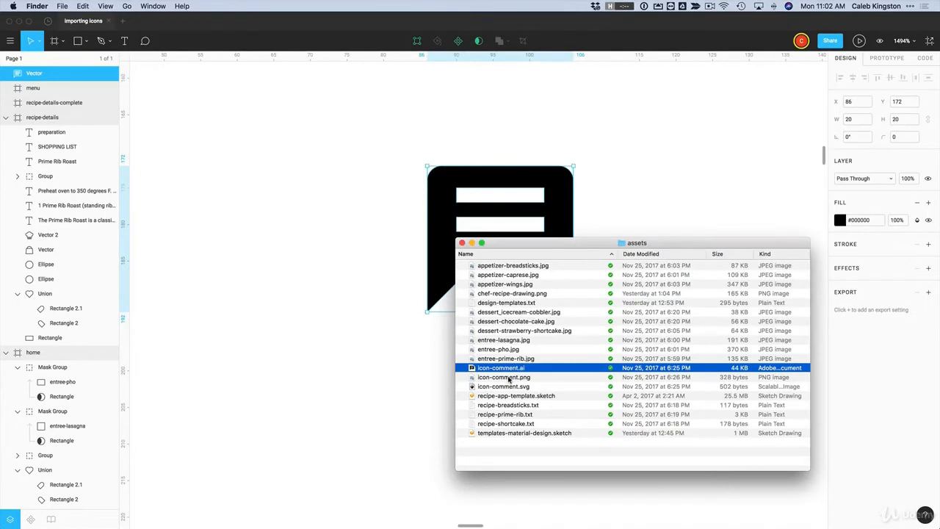
Import icon-comment.png, scale it to 25×25 and place it beside the vector bubble
click(509, 377)
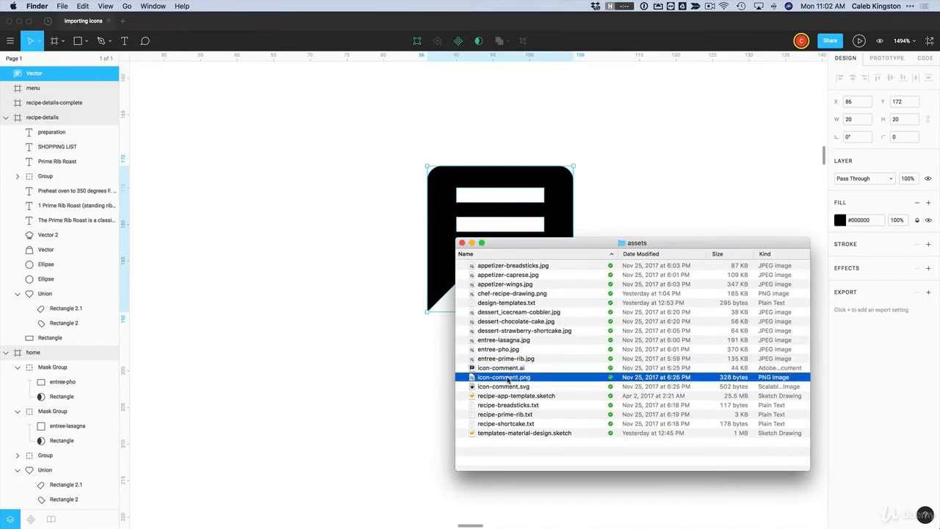
drag(504, 379, 504, 294)
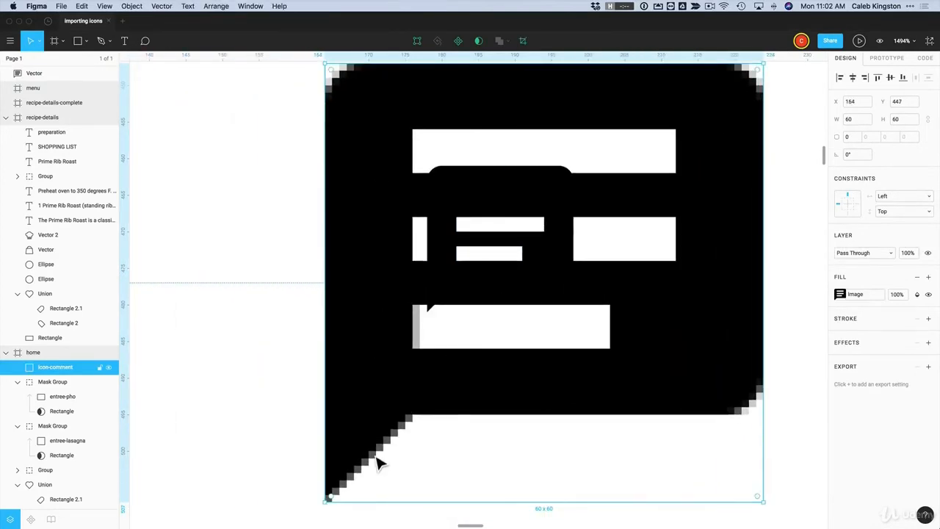
scroll(351, 167, up, 2)
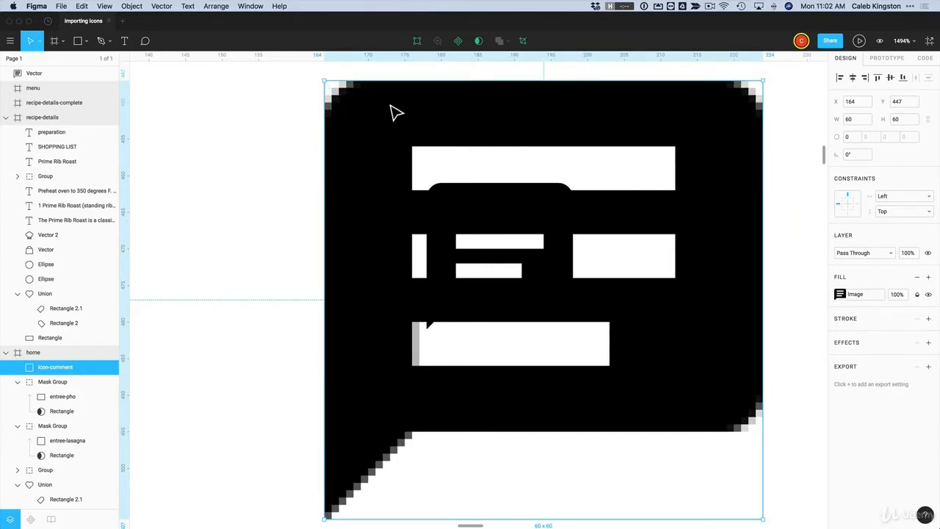
drag(330, 86, 617, 347)
drag(609, 380, 629, 223)
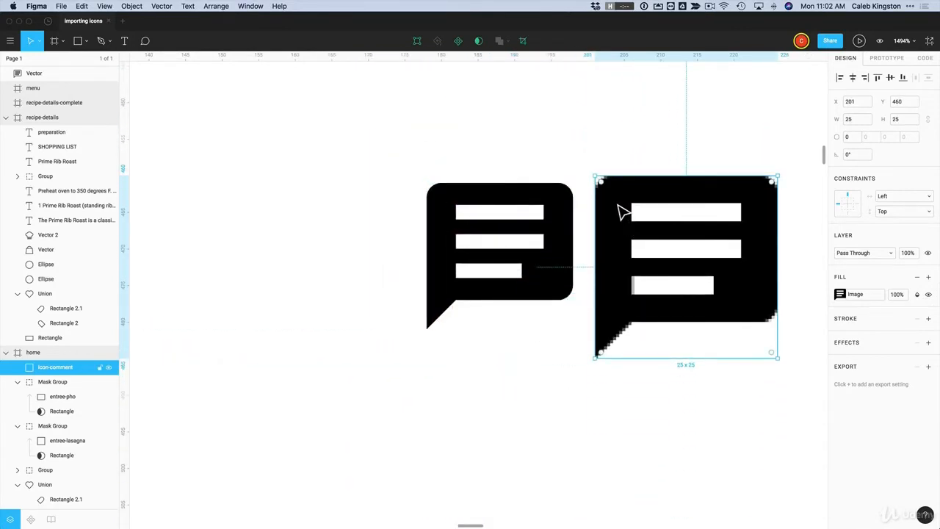
Warp the black bubble's upper-right edge and finish editing its points
double_click(572, 211)
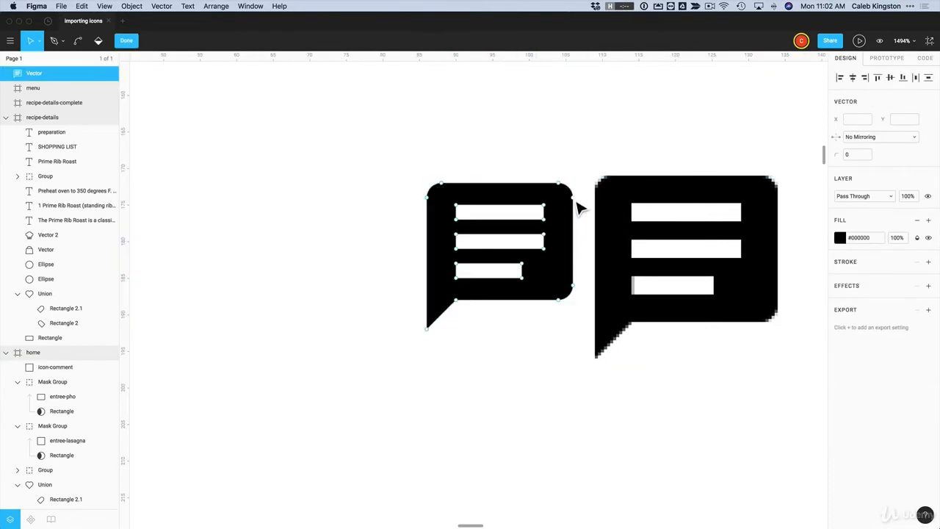
drag(577, 202, 554, 202)
key(Escape)
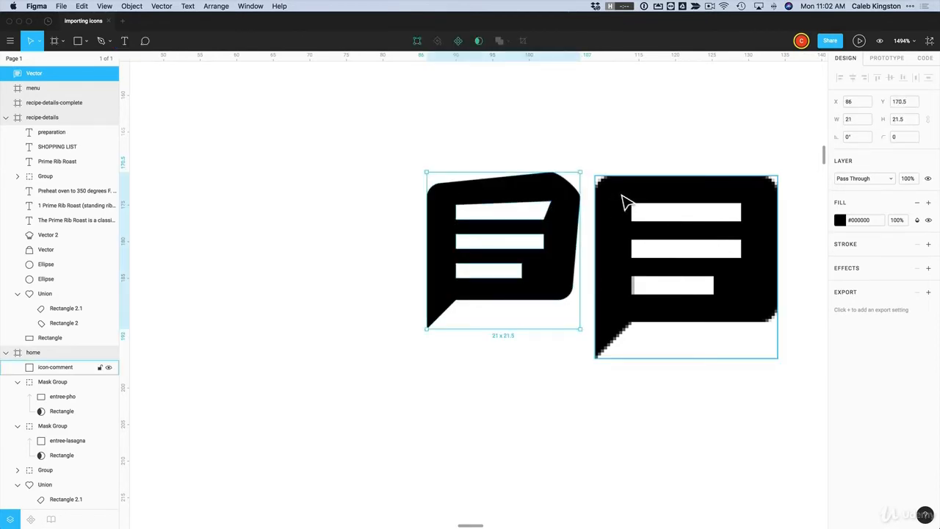
click(623, 200)
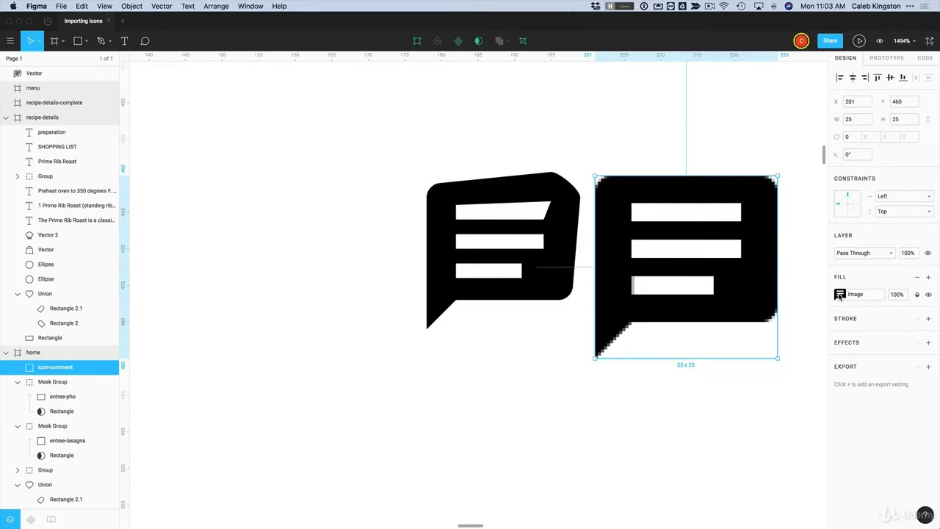
Try and reset the image exposure, then nudge the comment image one unit right
click(840, 295)
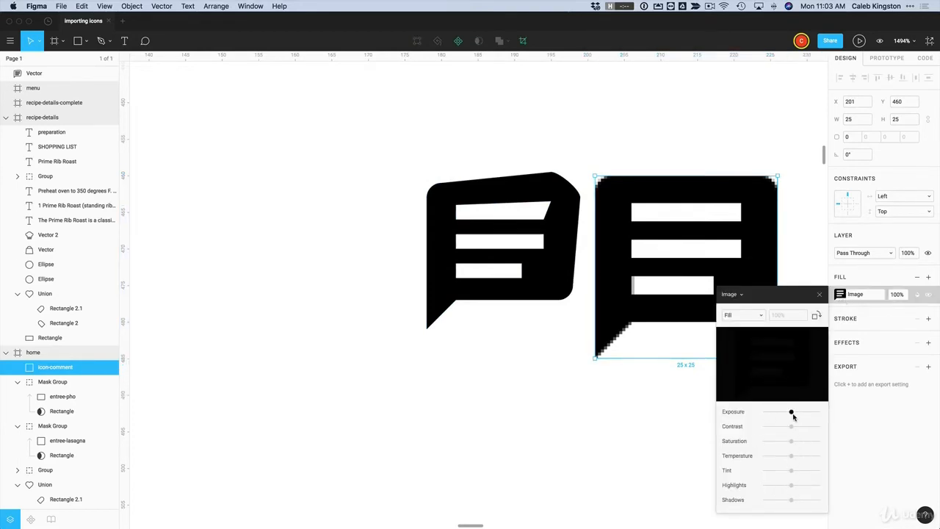
mouse_move(791, 413)
mouse_down()
mouse_move(802, 417)
mouse_move(791, 417)
mouse_up()
click(820, 295)
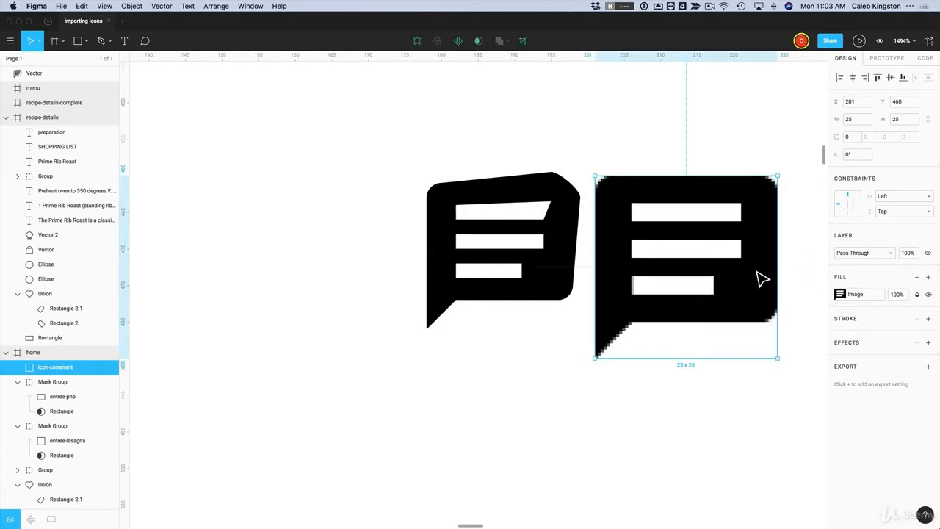
drag(754, 272, 761, 277)
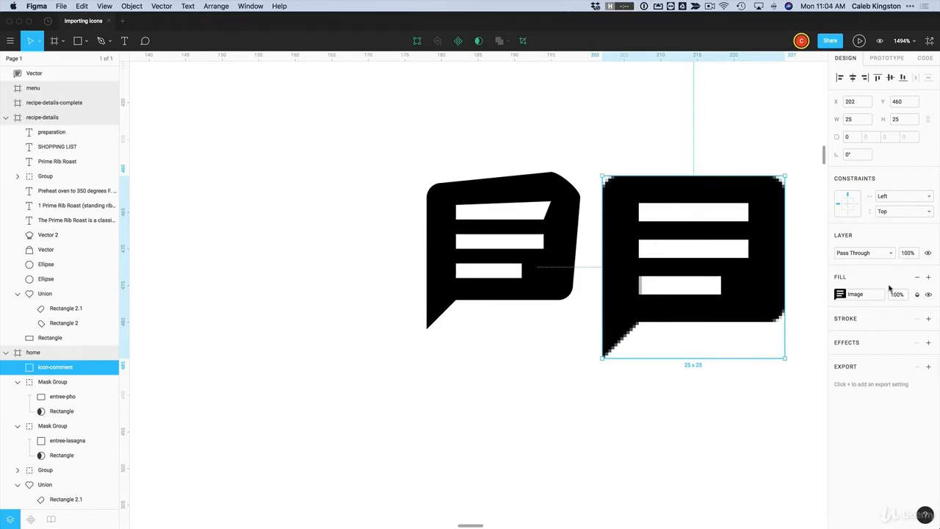
Add a second solid fill in the team red #EB5757 above the image fill
click(928, 277)
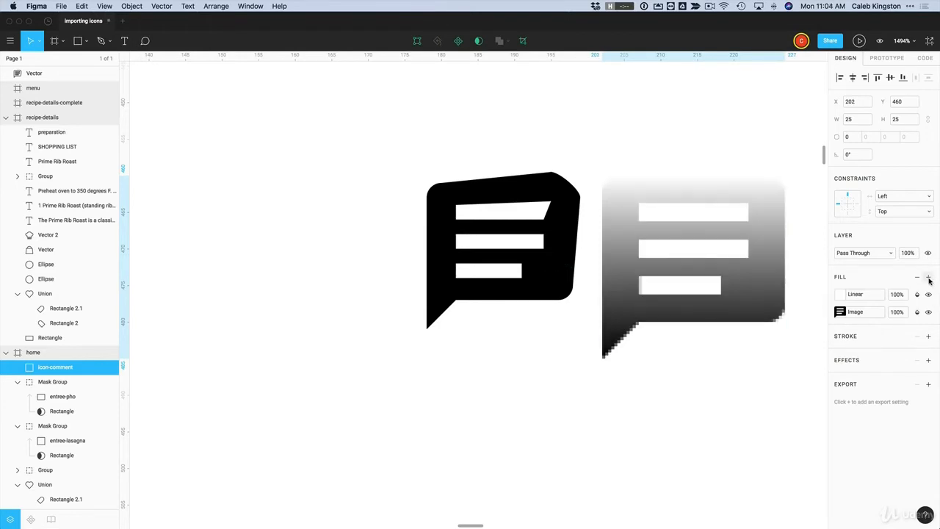
click(841, 295)
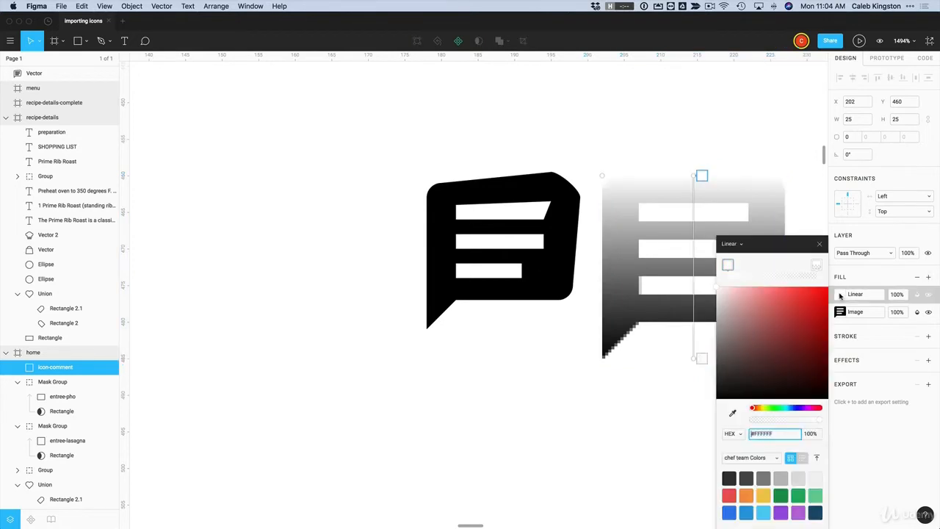
click(733, 247)
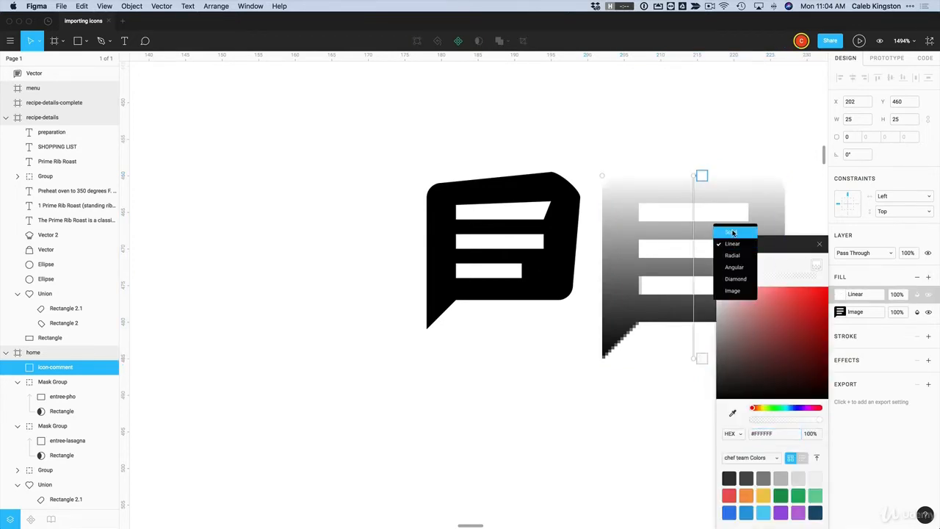
click(735, 230)
click(793, 269)
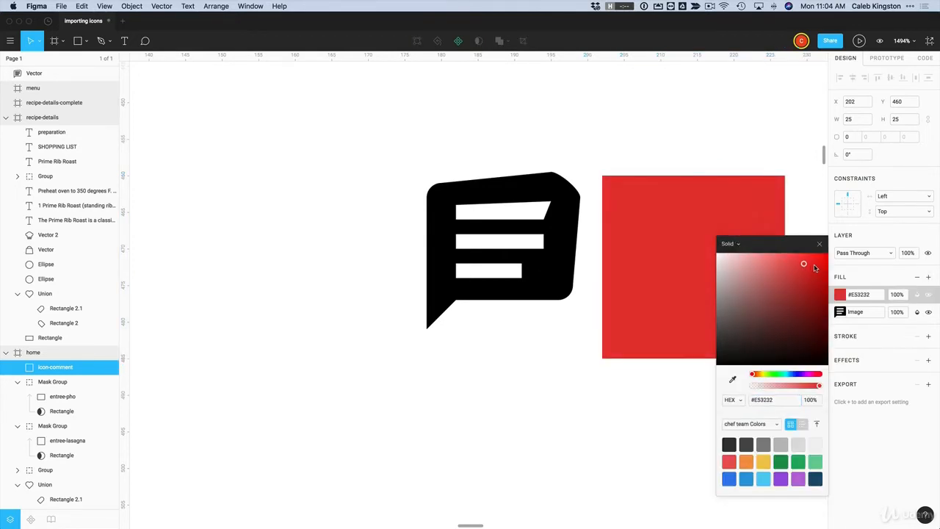
click(729, 461)
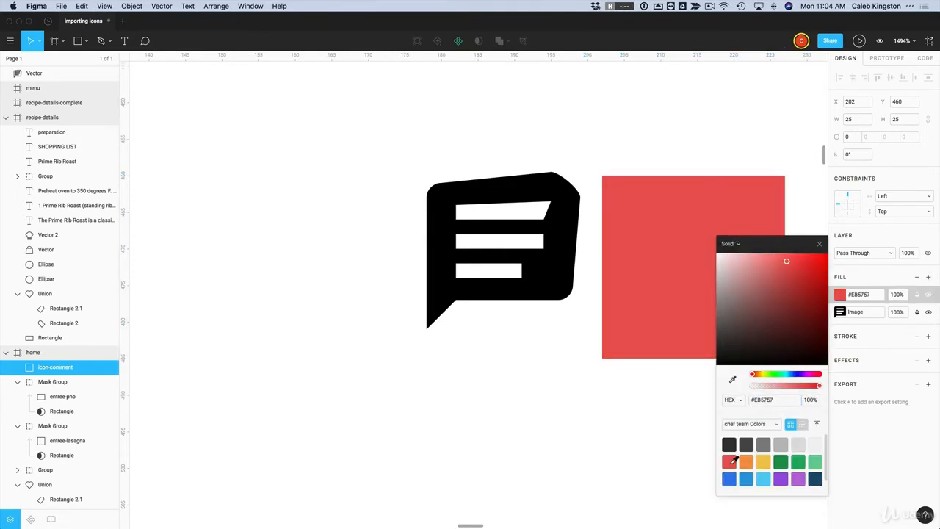
click(819, 245)
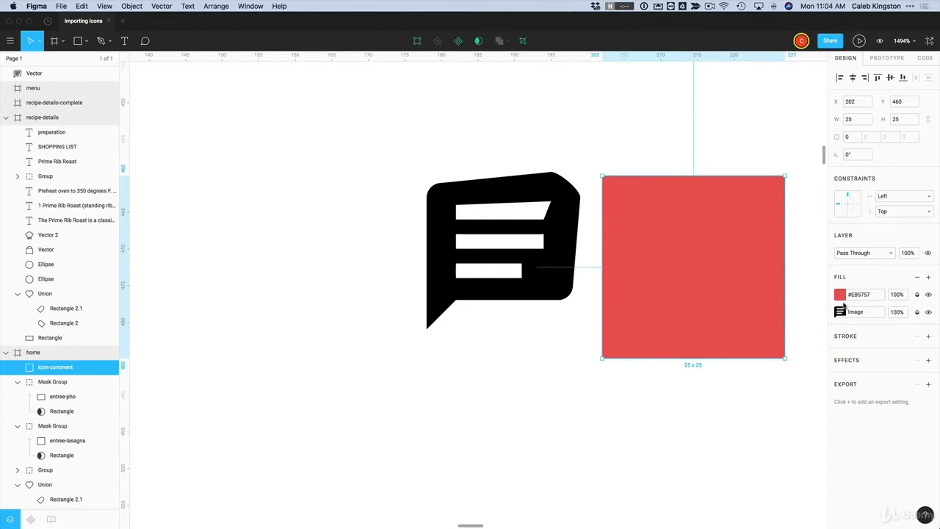
Try Darken, another mode and Color Burn on the red fill, settling on Lighten
click(918, 295)
click(900, 313)
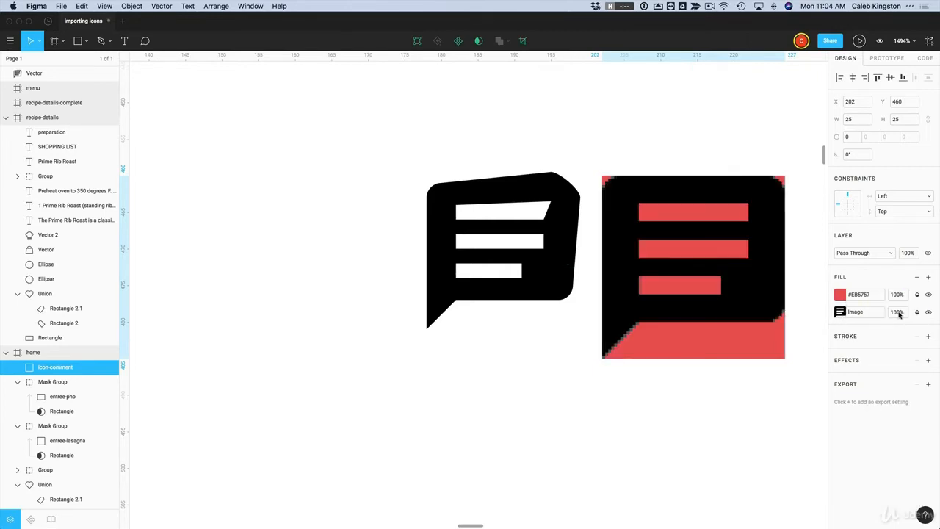
click(917, 295)
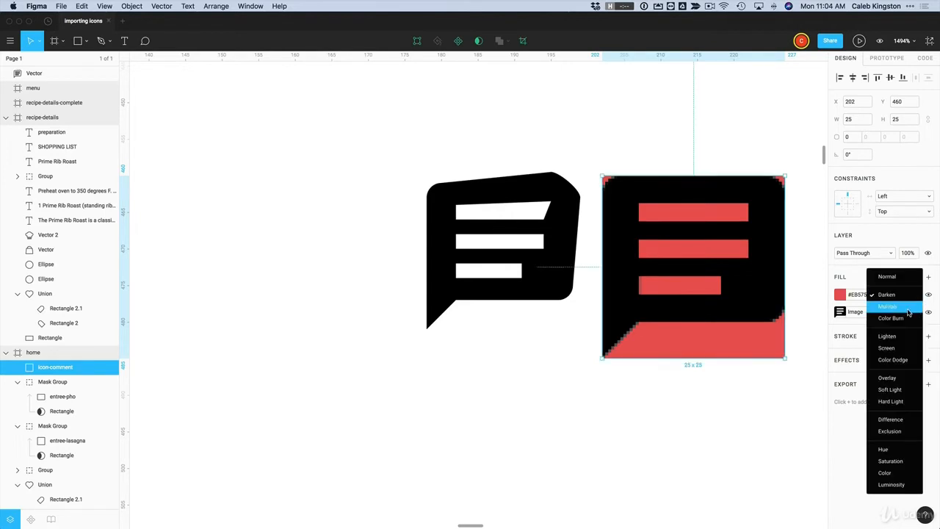
click(919, 310)
click(917, 295)
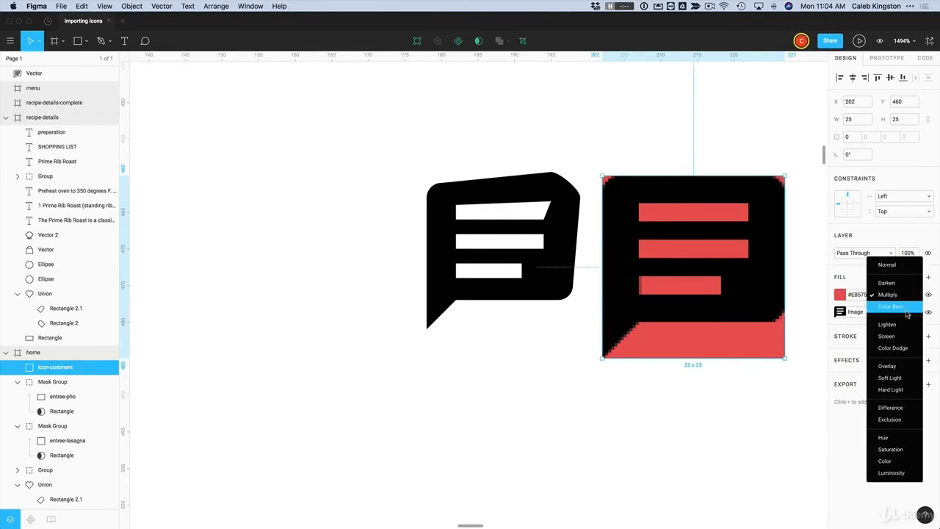
click(910, 309)
click(918, 295)
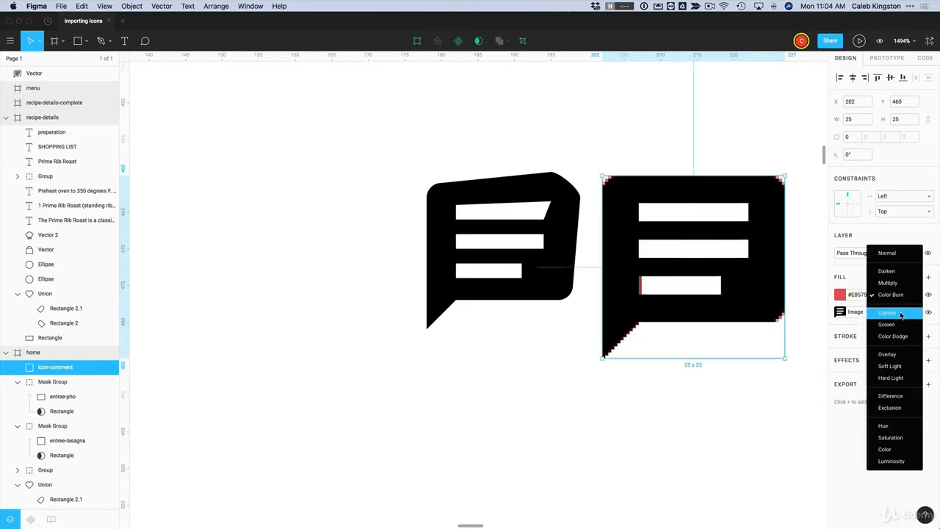
click(910, 313)
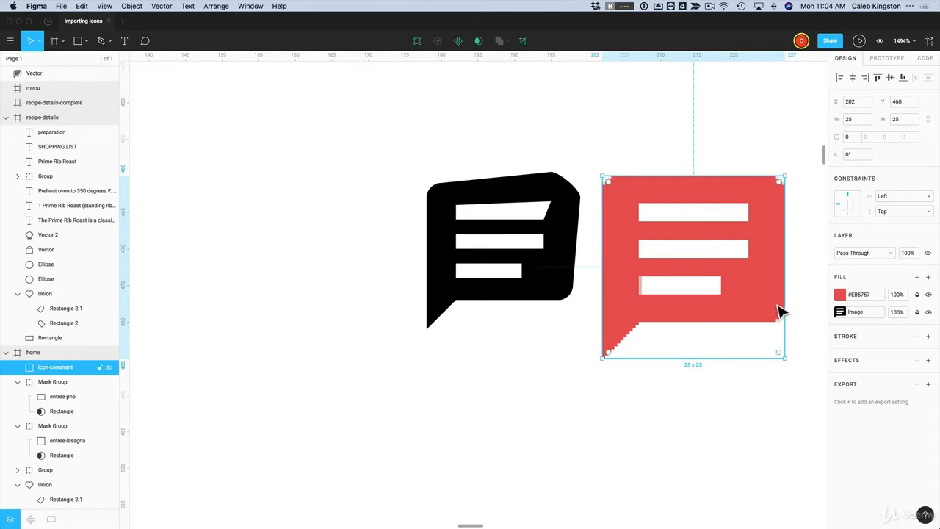
Test a darker shade on the red fill, then undo it to keep #EB5757
click(676, 420)
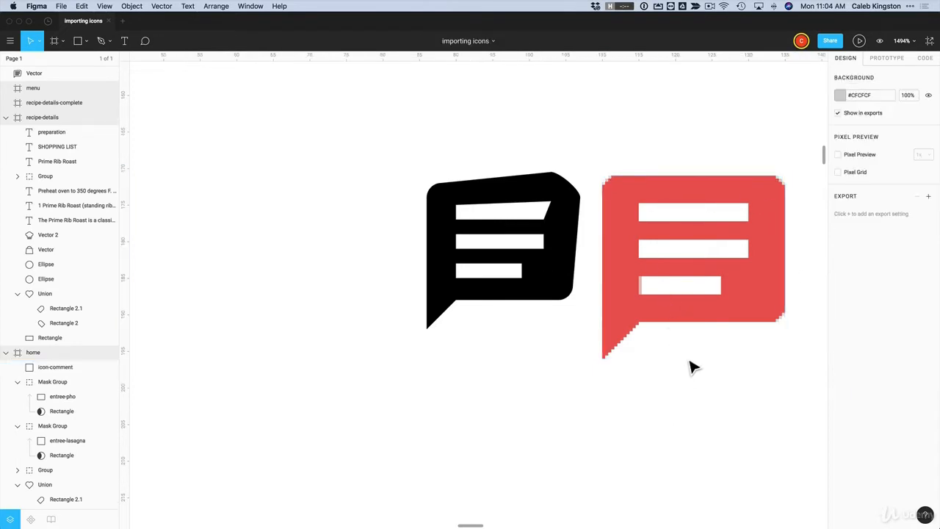
click(709, 338)
click(840, 295)
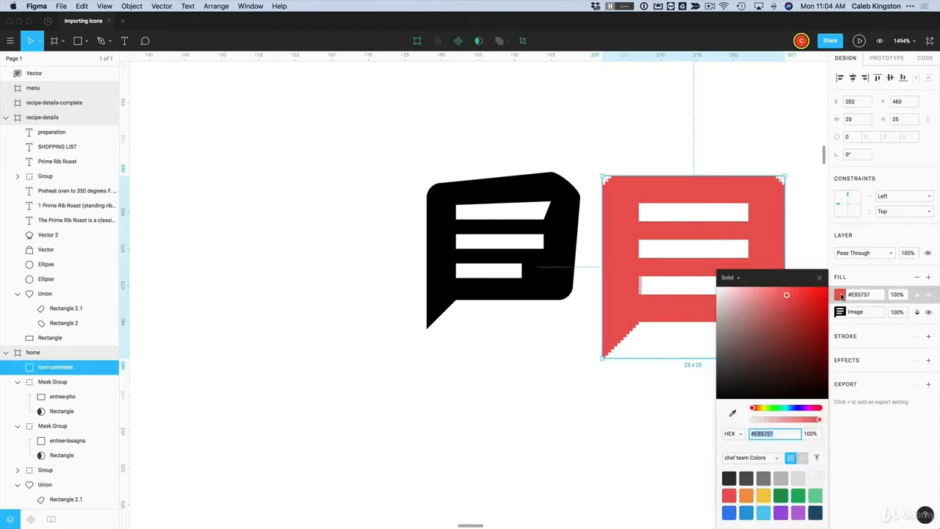
drag(788, 317, 813, 327)
key(super+z)
click(795, 301)
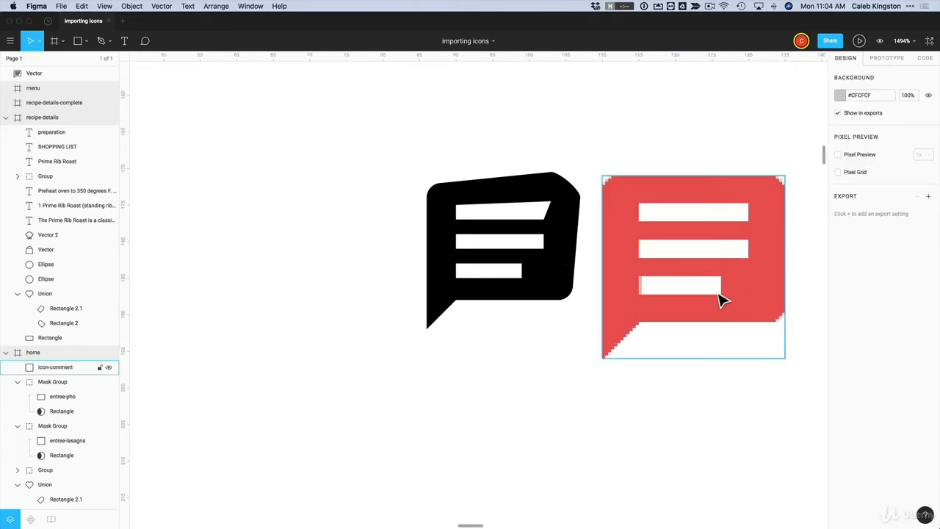
Zoom out to view both comment icons, undoing an accidental enlargement of the red one
key(alt)
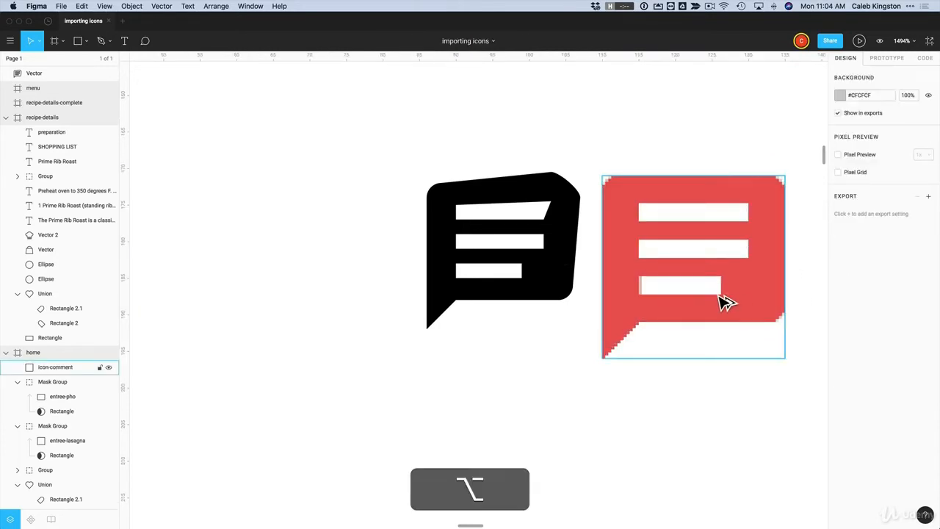
scroll(723, 301, down, 10)
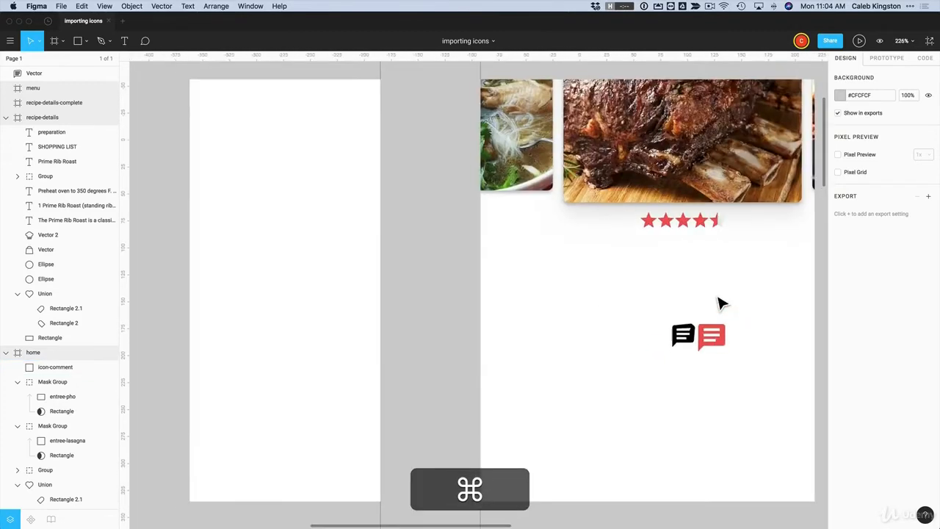
scroll(718, 298, down, 1)
scroll(719, 297, right, 2)
scroll(718, 298, up, 1)
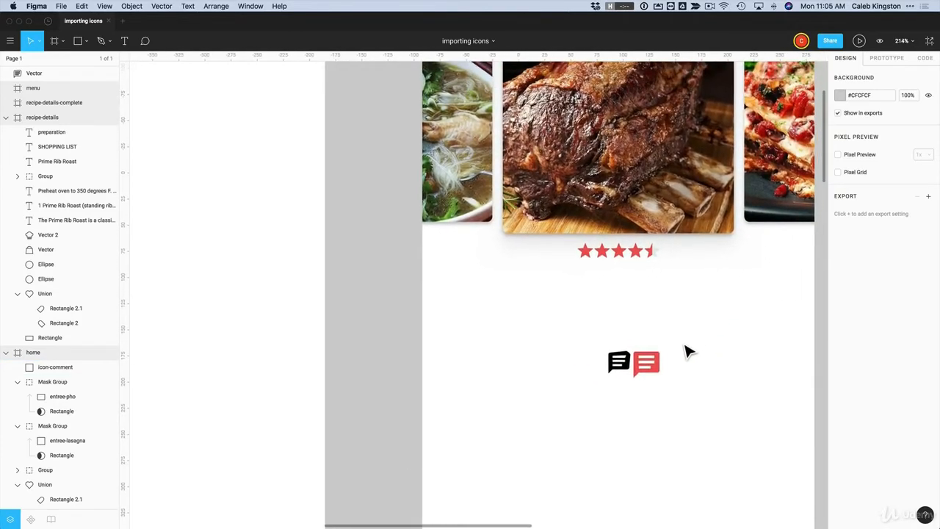
drag(656, 367, 531, 490)
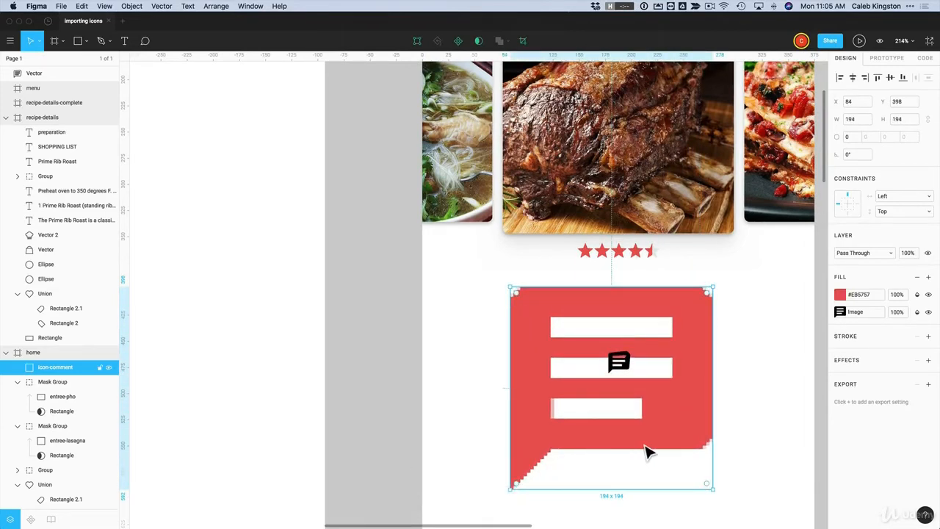
key(super+z)
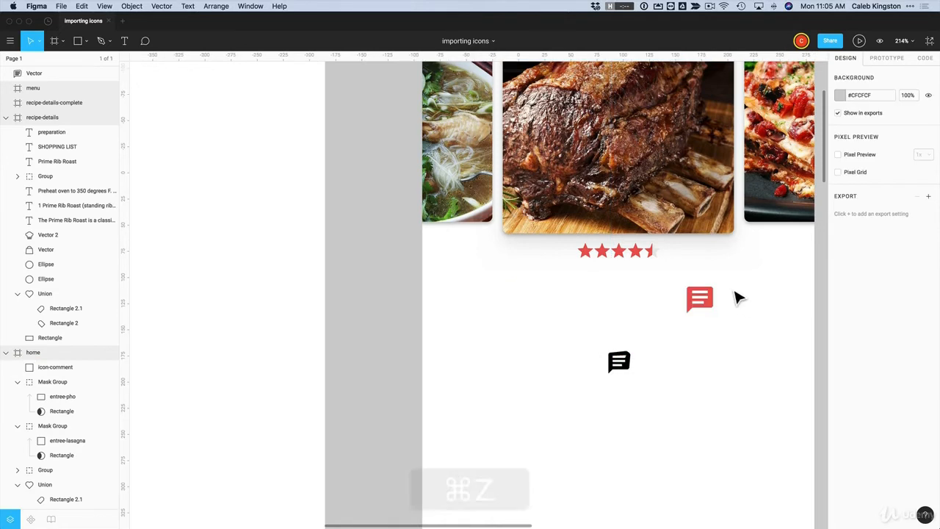
Enter and exit point editing on the black comment vector, then switch to Finder
click(628, 371)
double_click(629, 371)
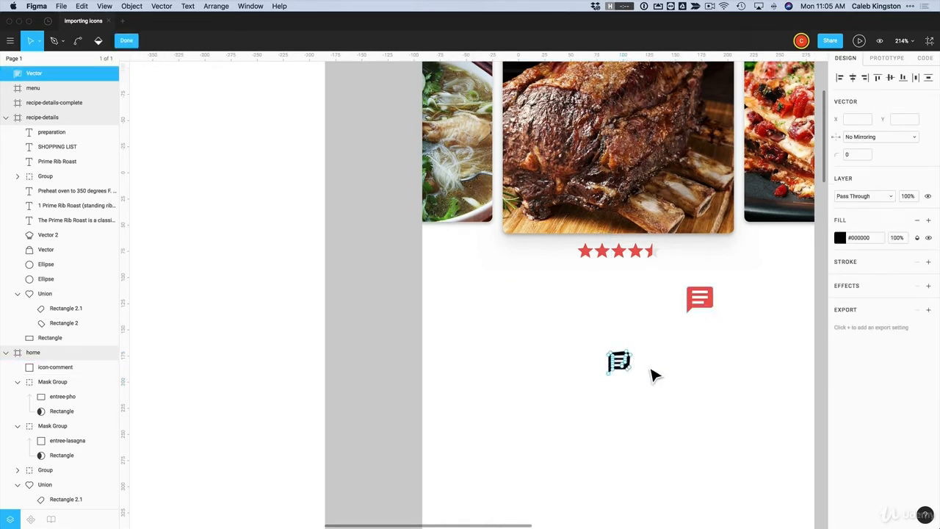
key(Escape)
key(super+Tab)
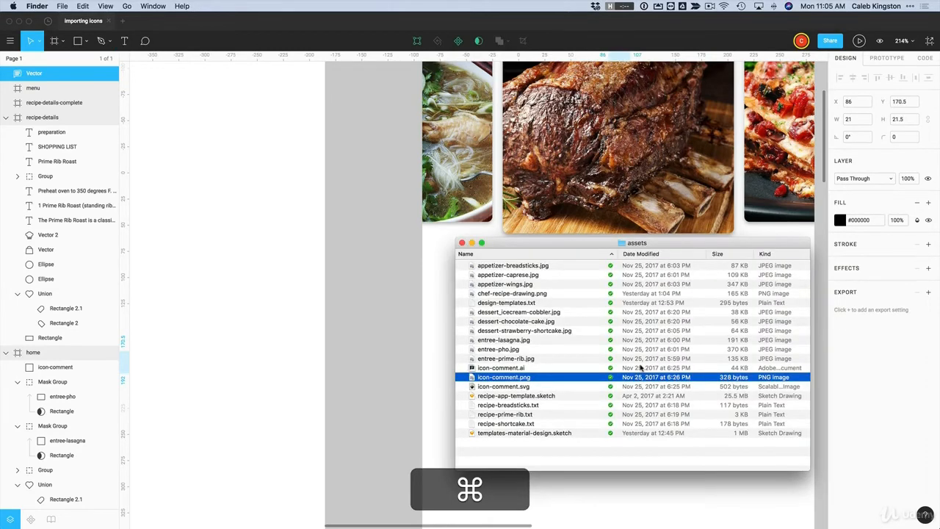
Drag icon-comment.svg from the assets folder onto Figma's home frame
click(527, 387)
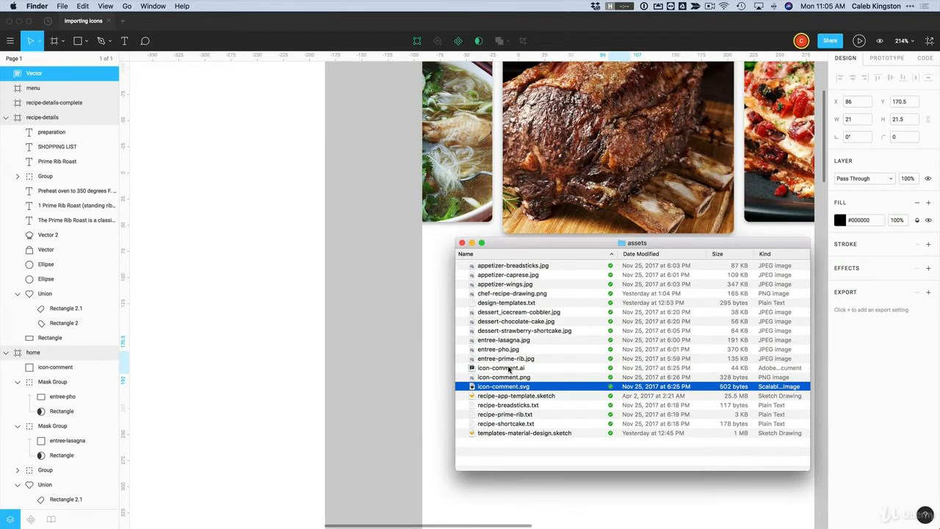
click(509, 369)
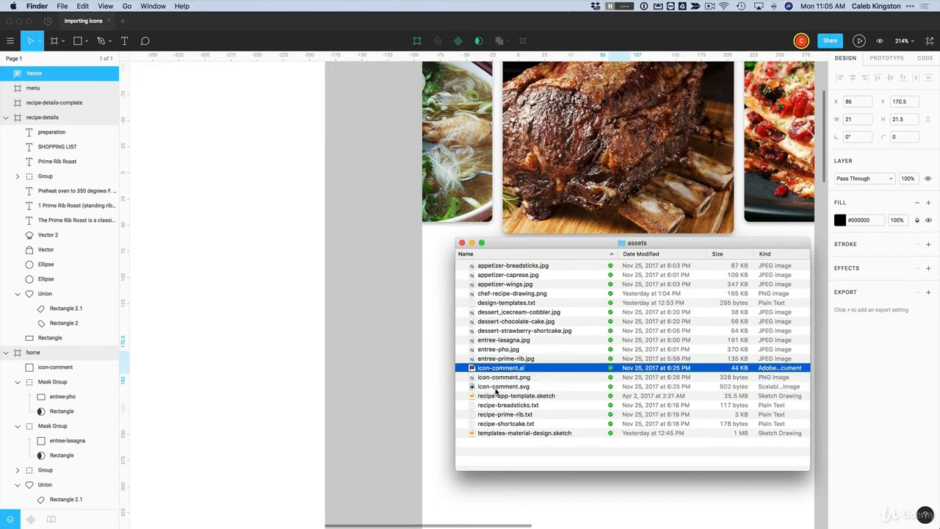
drag(498, 389, 640, 335)
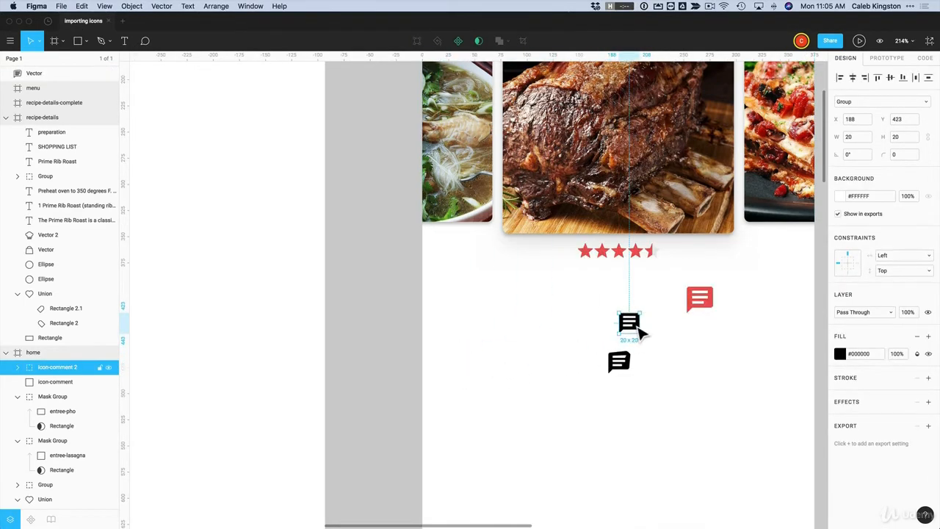
Fill the new SVG comment icon with the team red and drill into its vector points
click(841, 355)
click(730, 492)
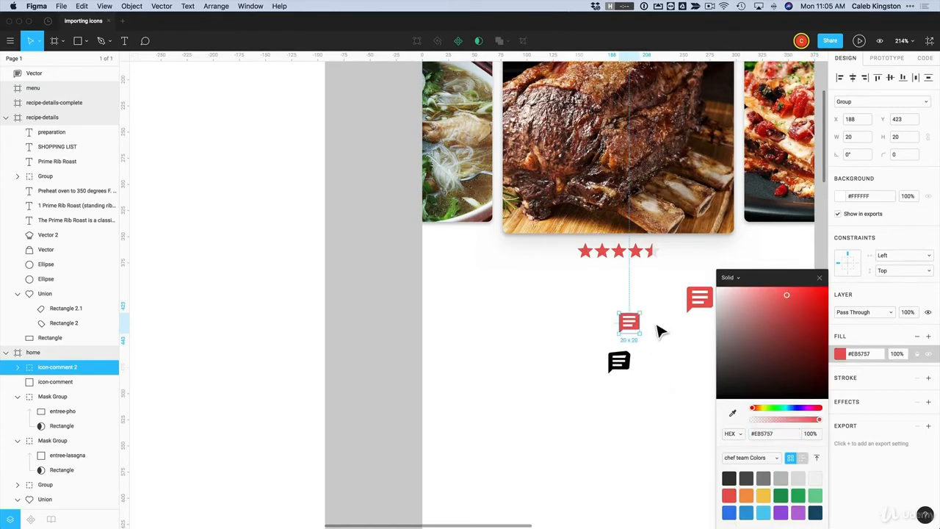
click(659, 331)
double_click(640, 332)
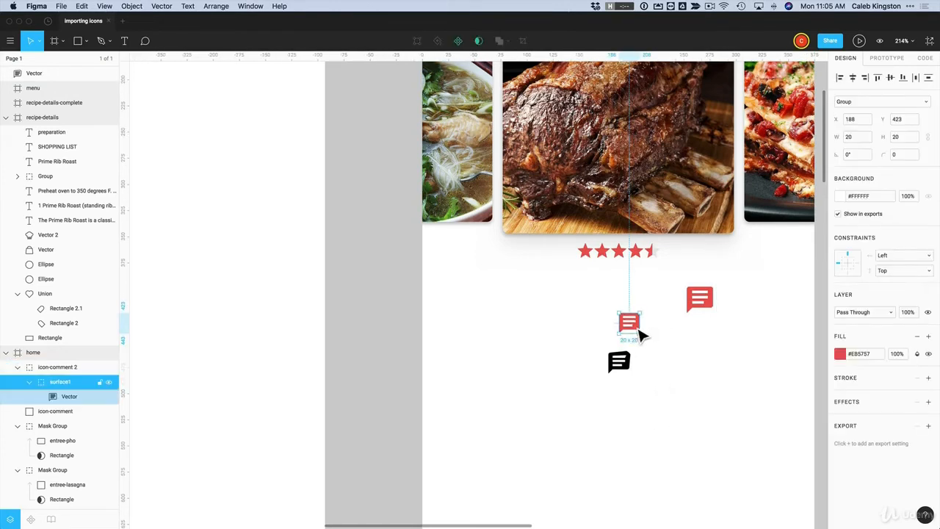
double_click(639, 334)
double_click(640, 336)
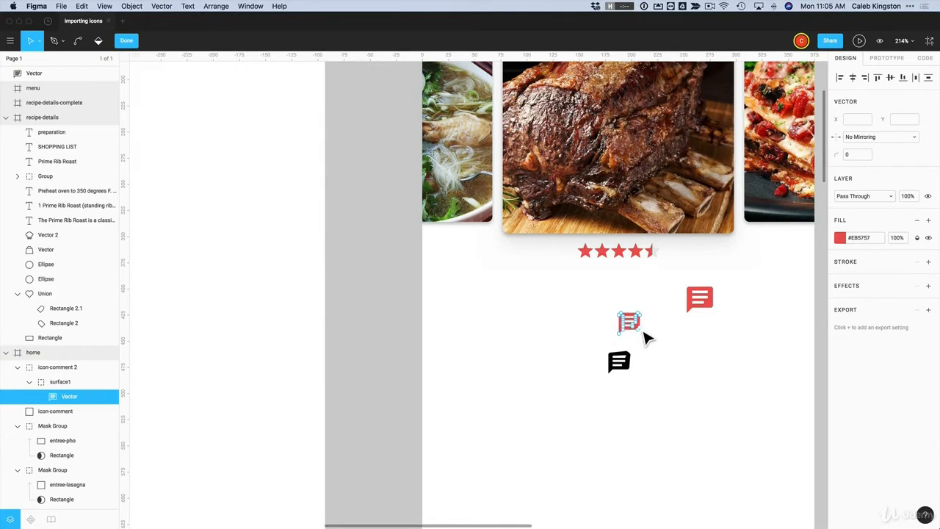
key(Escape)
key(Escape)
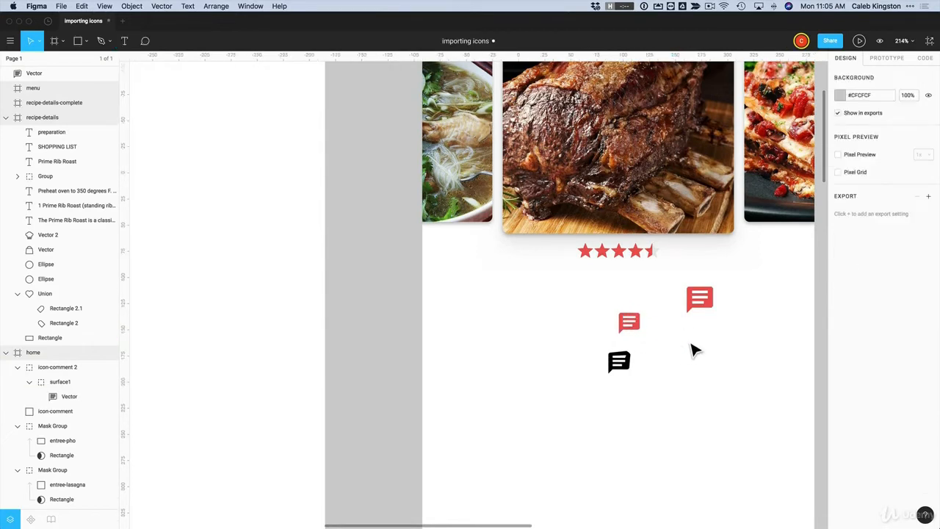
Delete the extra red and black comment icons and shift the remaining red one right
click(711, 310)
key(Delete)
click(625, 363)
key(Delete)
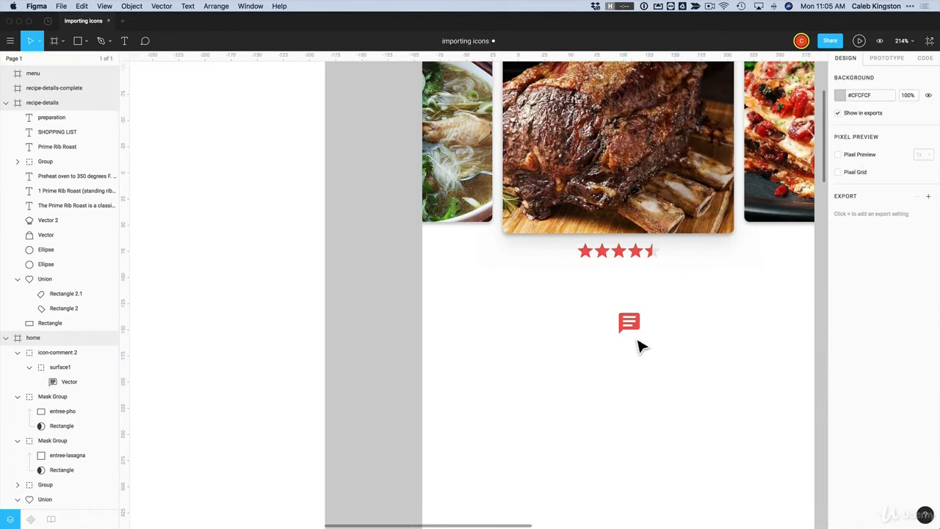
drag(639, 332, 743, 353)
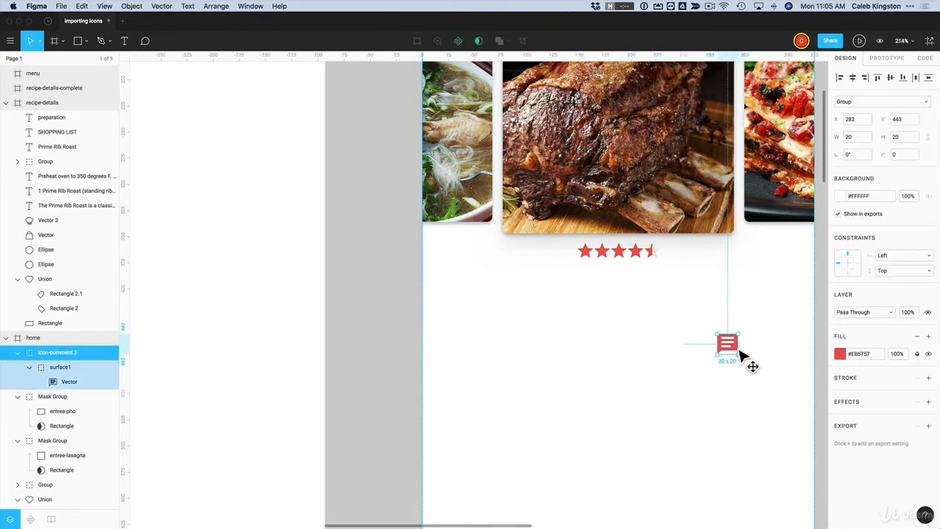
click(596, 351)
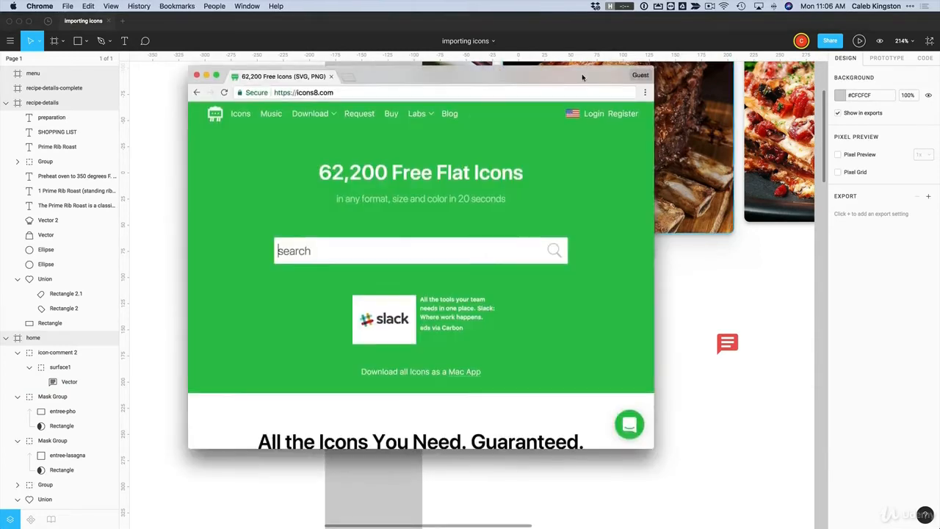
drag(583, 74, 595, 85)
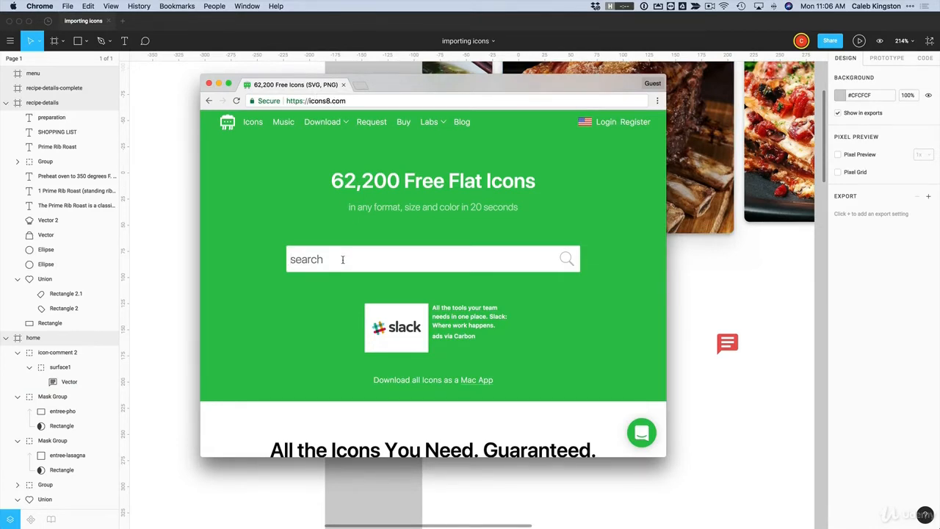
Search icons8 for heart icons and scroll through the results
text(heart)
key(Return)
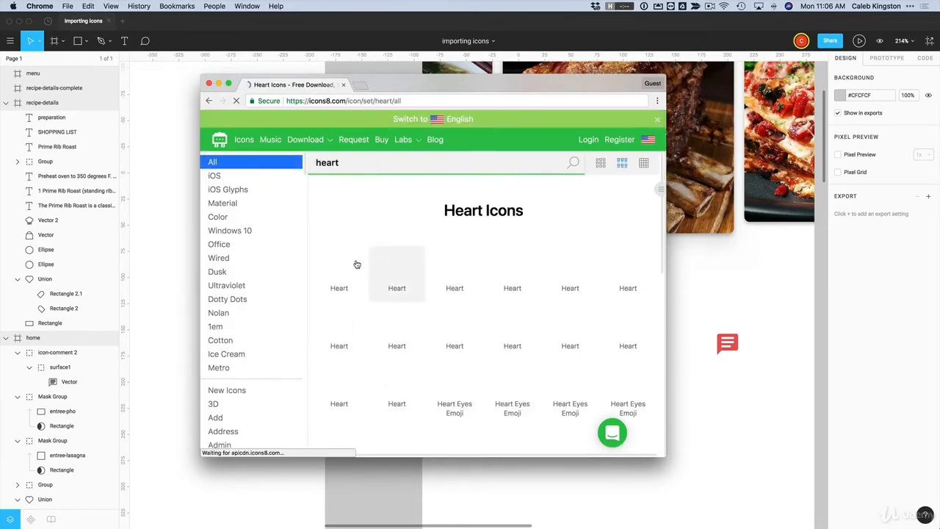
scroll(576, 338, down, 3)
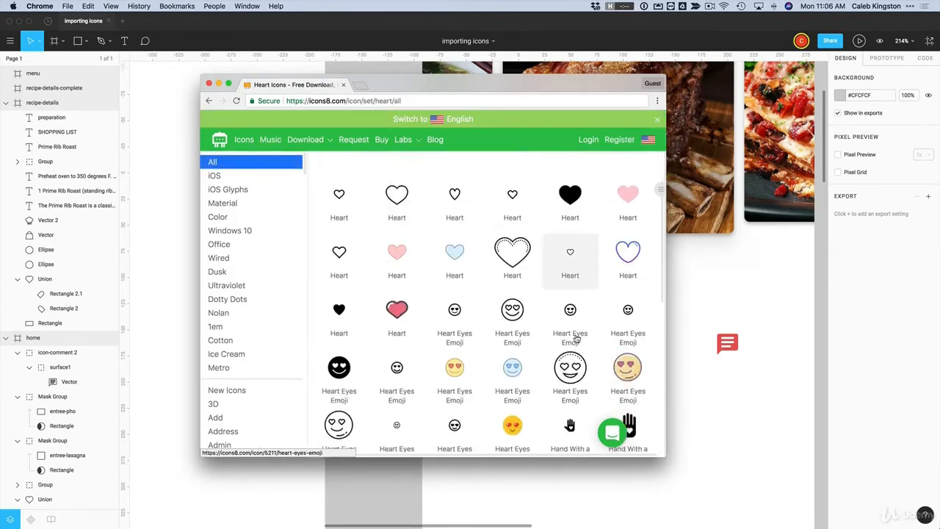
scroll(575, 337, up, 3)
scroll(576, 337, up, 1)
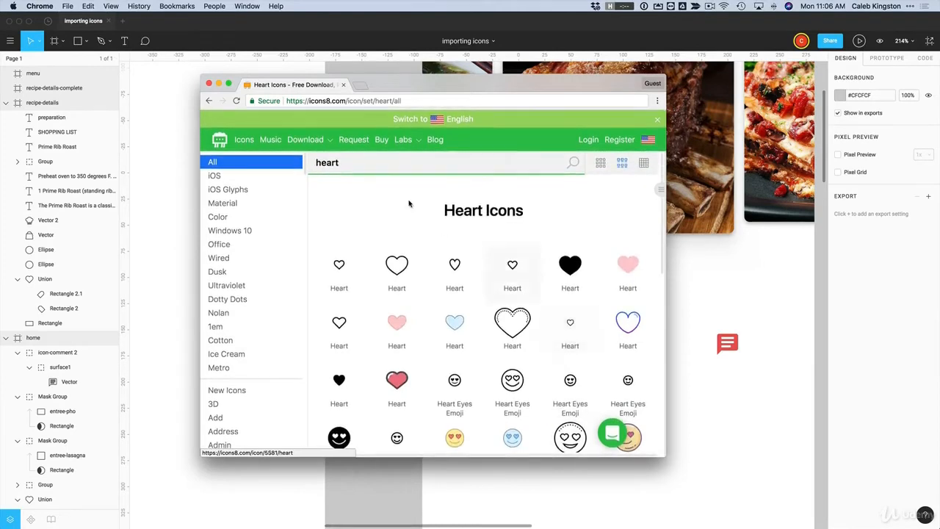
Search for timer icons, open the first one, choose SVG format and review the pricing
double_click(327, 162)
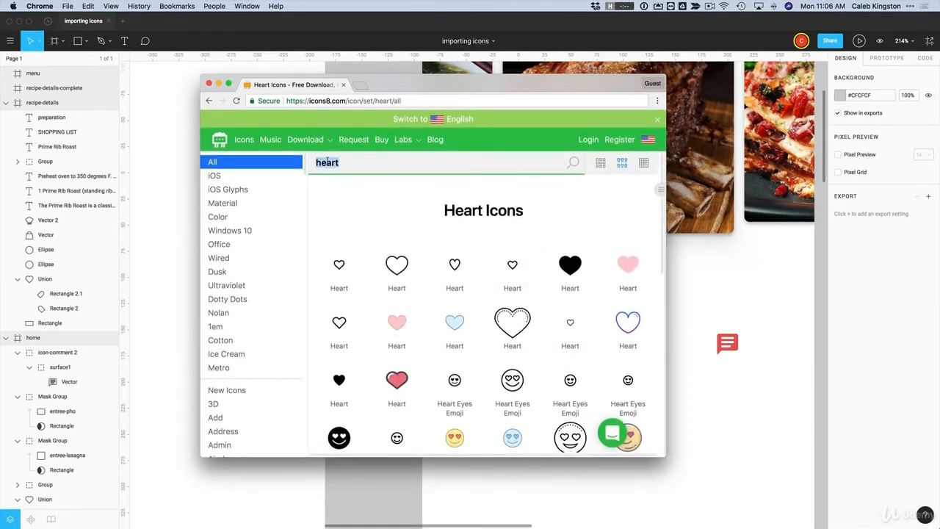
text(timer)
key(Return)
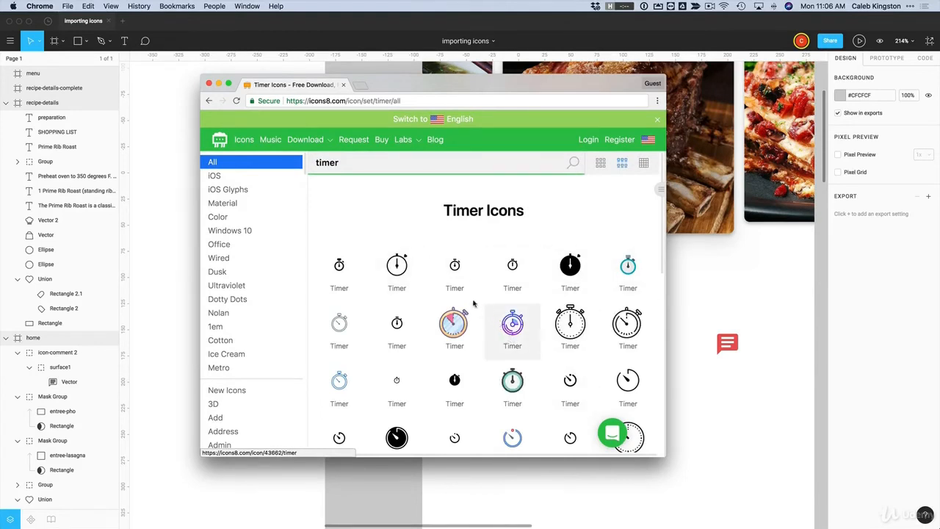
click(340, 273)
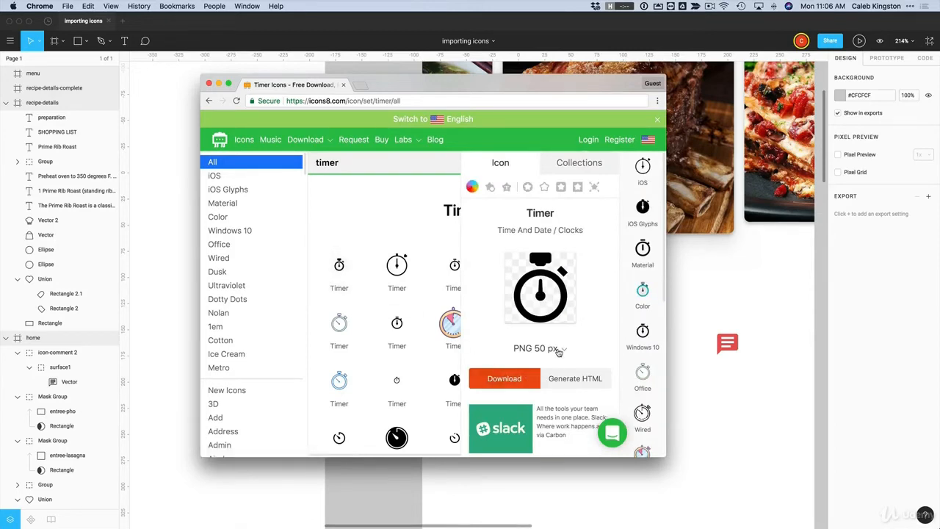
click(565, 351)
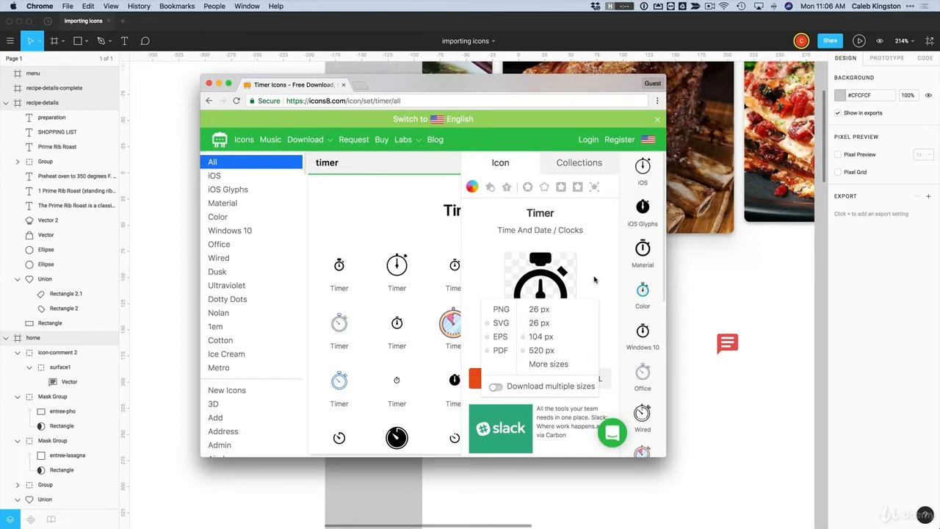
click(499, 324)
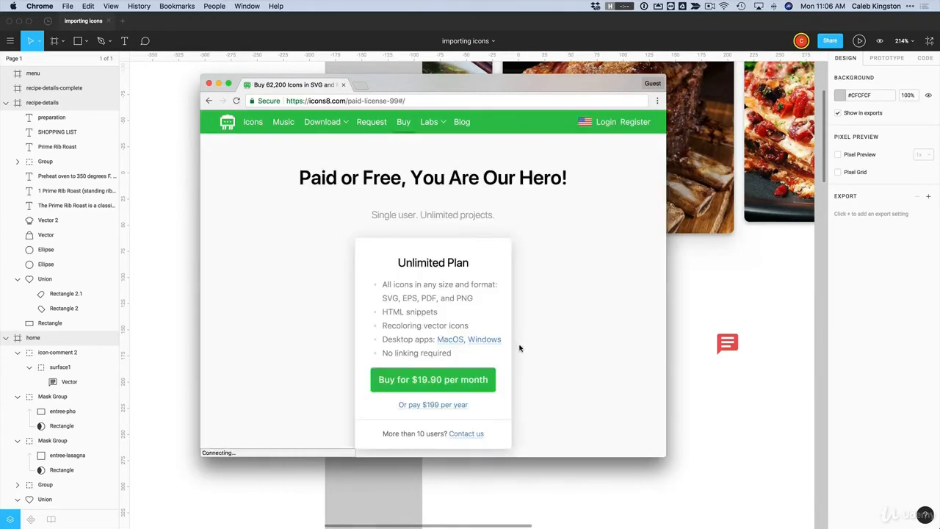
scroll(519, 349, down, 2)
scroll(531, 335, down, 2)
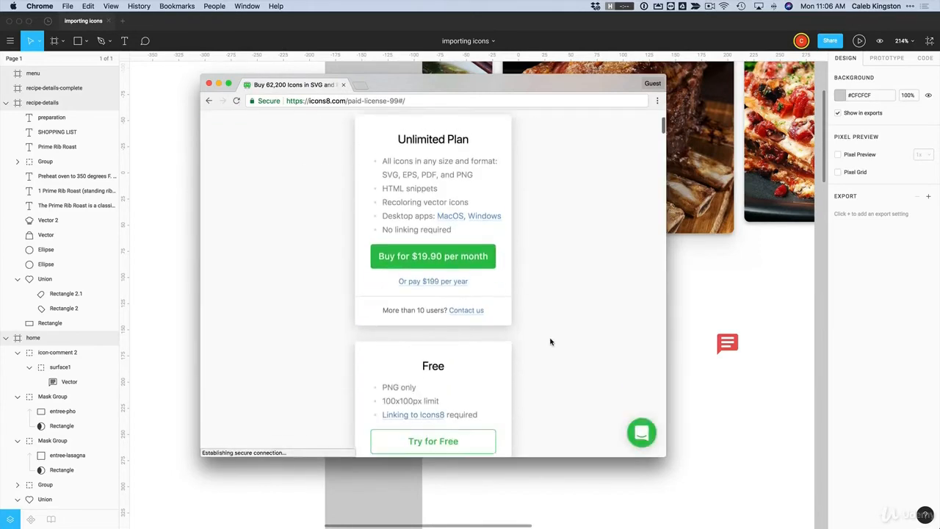
scroll(552, 340, up, 3)
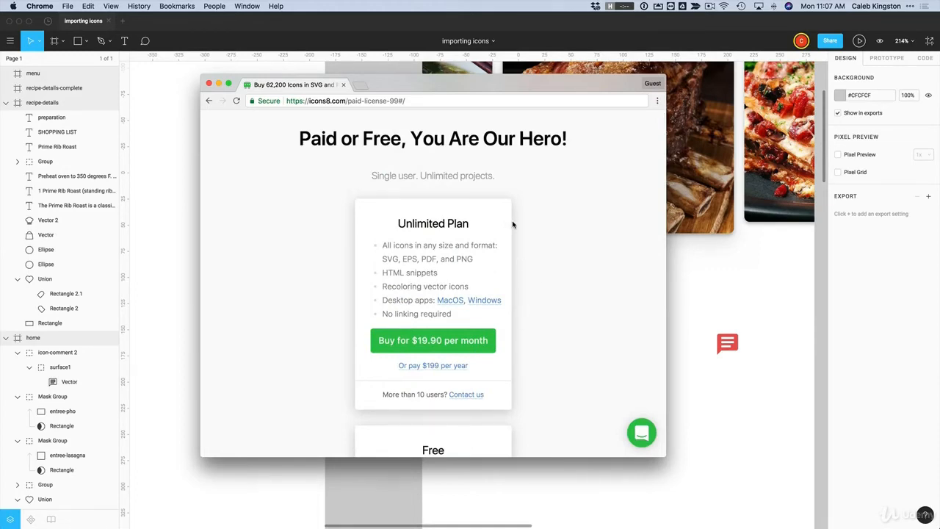
key(super+Left)
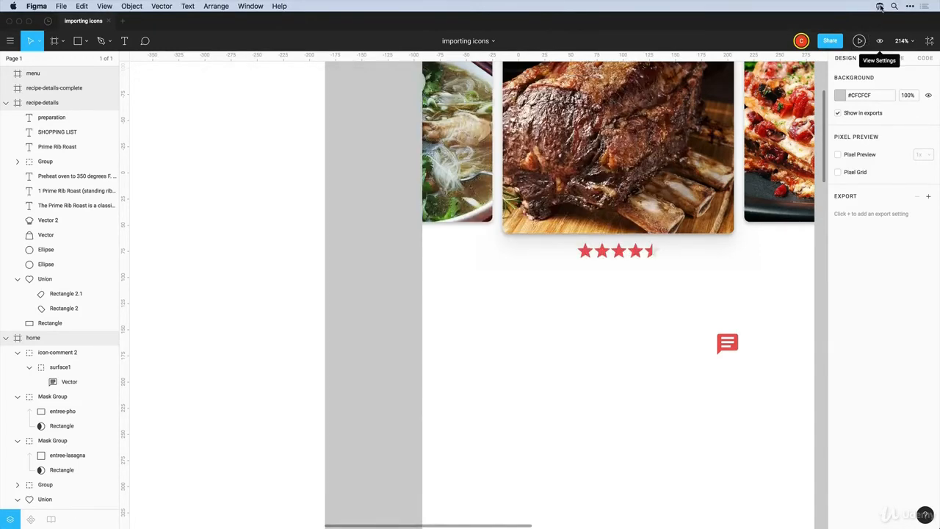
In the Icons8 app, switch the format to PNG-25 and add an outline heart above the comment icon
click(881, 6)
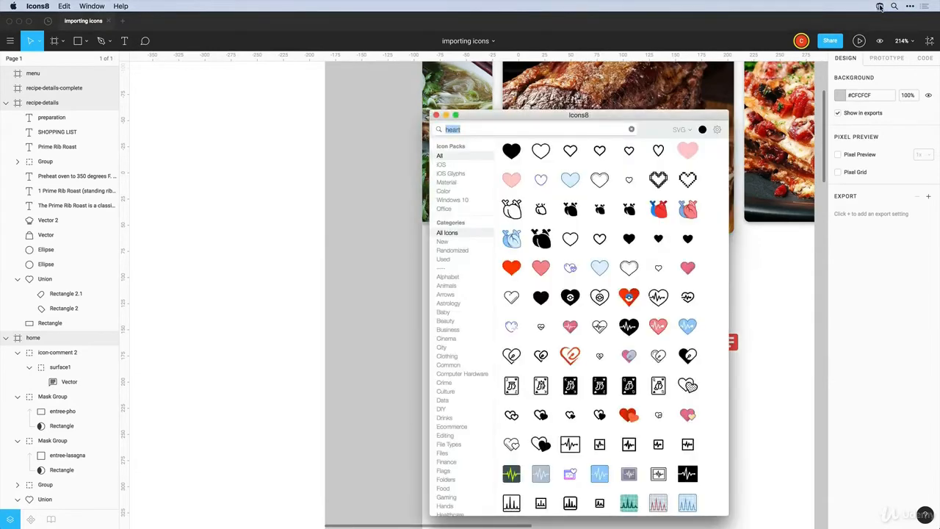
drag(667, 110, 634, 80)
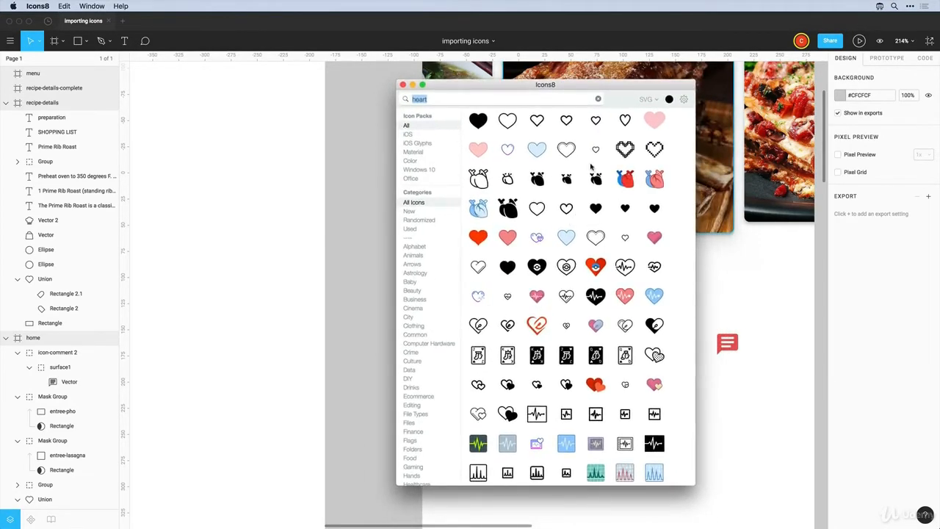
click(598, 99)
click(650, 100)
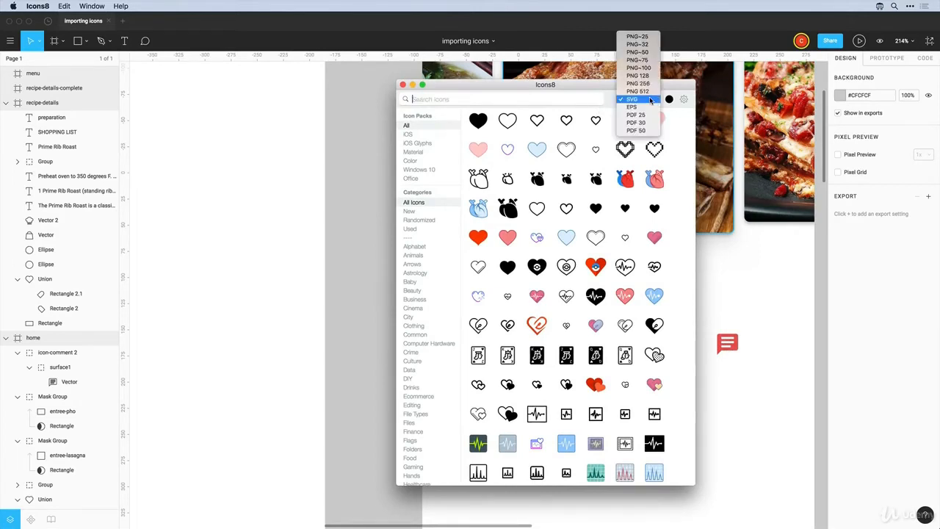
click(638, 37)
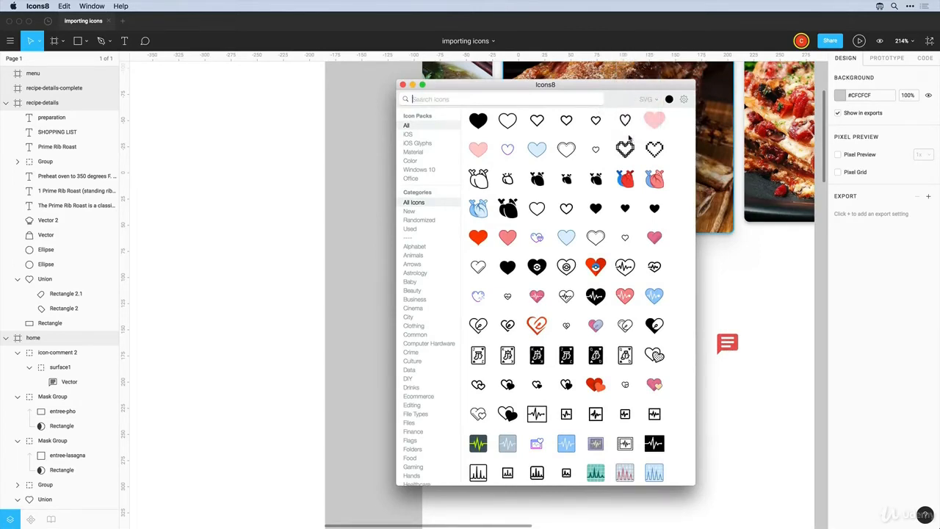
drag(619, 150, 743, 288)
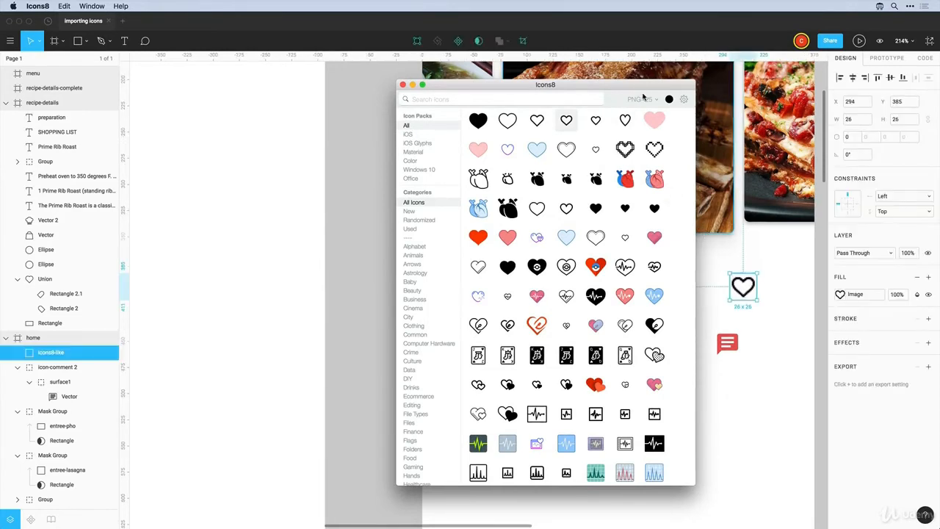
Switch the format back to SVG, search 'heart' and add a second heart below the comment icon
click(643, 98)
click(640, 170)
click(511, 98)
text(he)
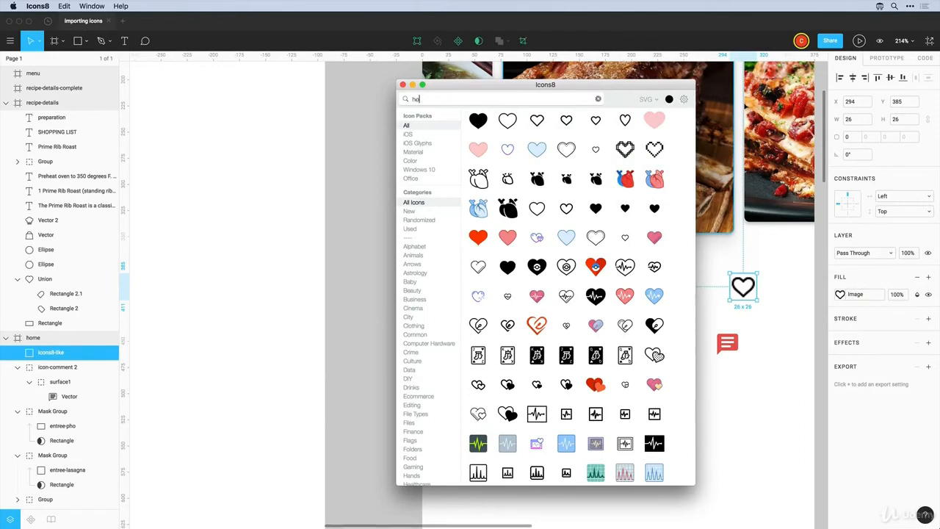
text(art)
drag(565, 122, 754, 389)
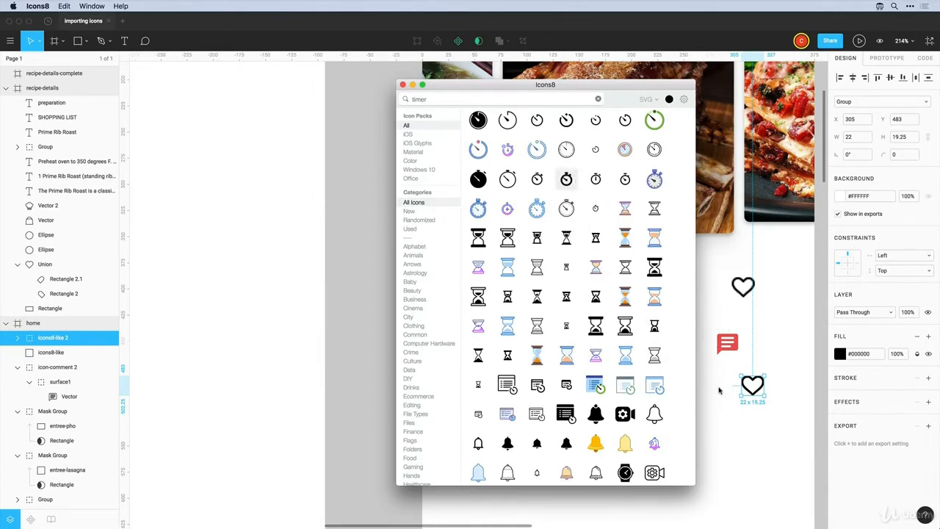
Add a stopwatch icon below the comment icon and ungroup it and a heart into vectors
drag(719, 390, 720, 392)
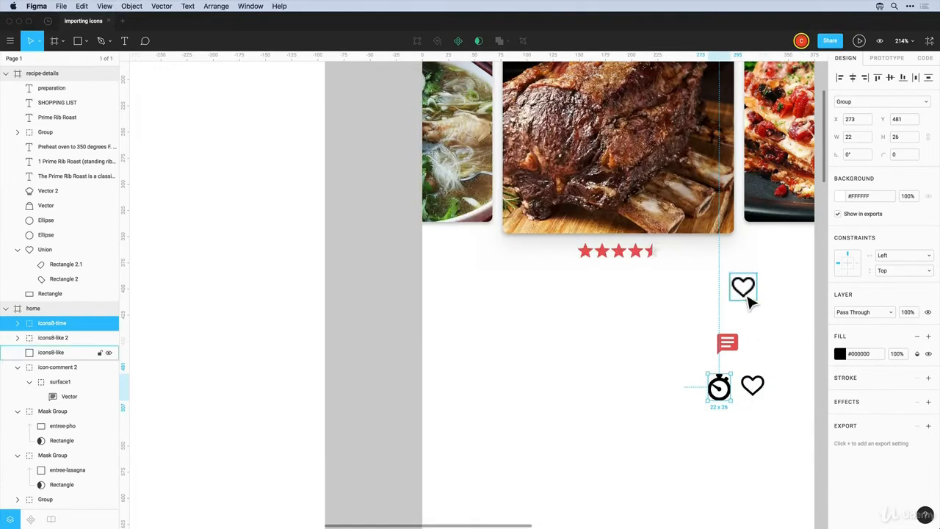
drag(749, 302, 789, 405)
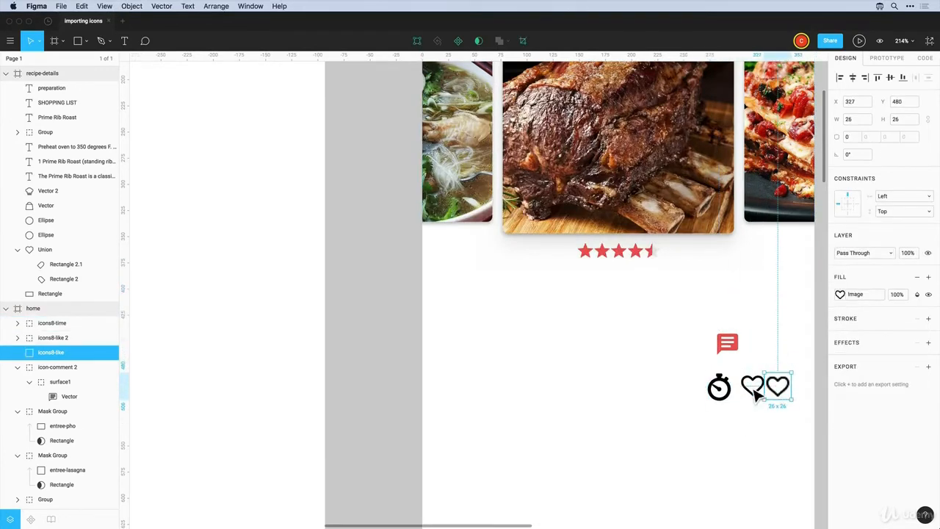
click(720, 390)
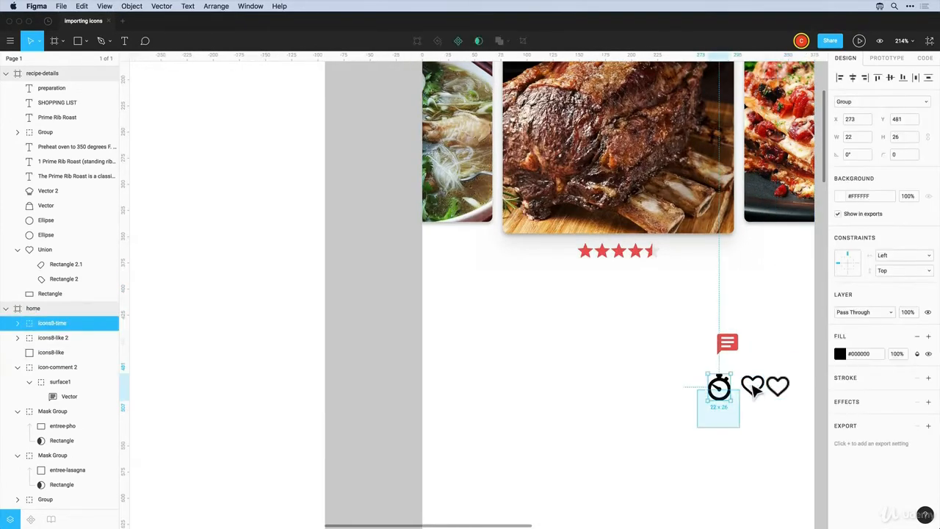
shift+click(755, 388)
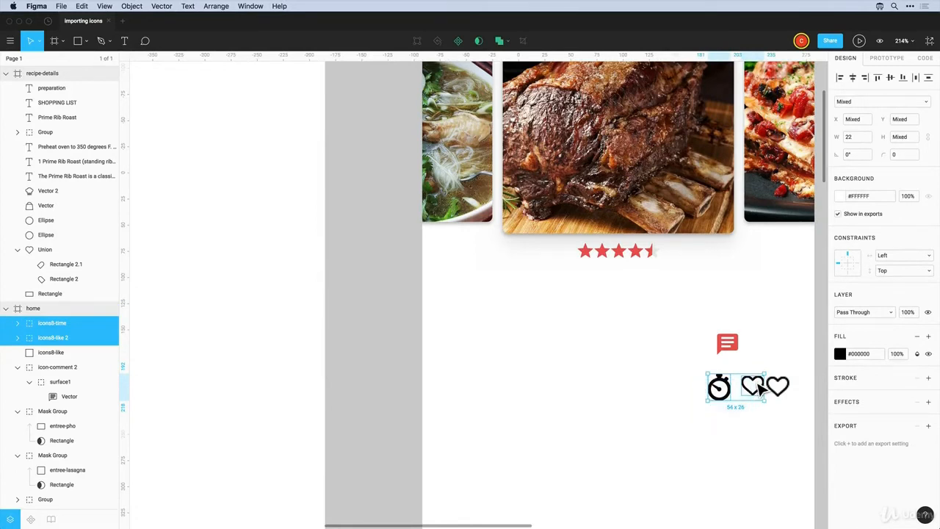
key(shift+super+g)
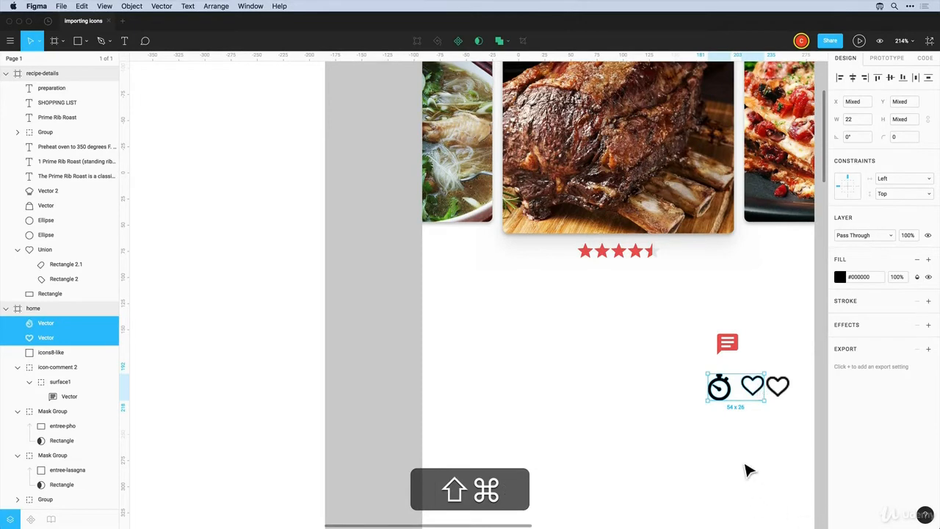
click(749, 441)
drag(704, 414, 754, 352)
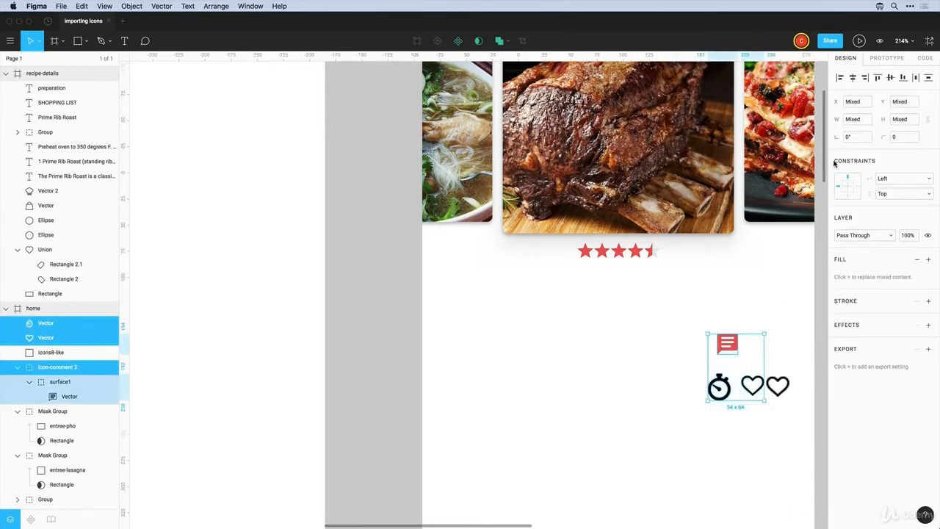
Scale the three icons proportionally to height 20 and line them up under the stars
click(928, 121)
click(899, 120)
text(20)
key(Return)
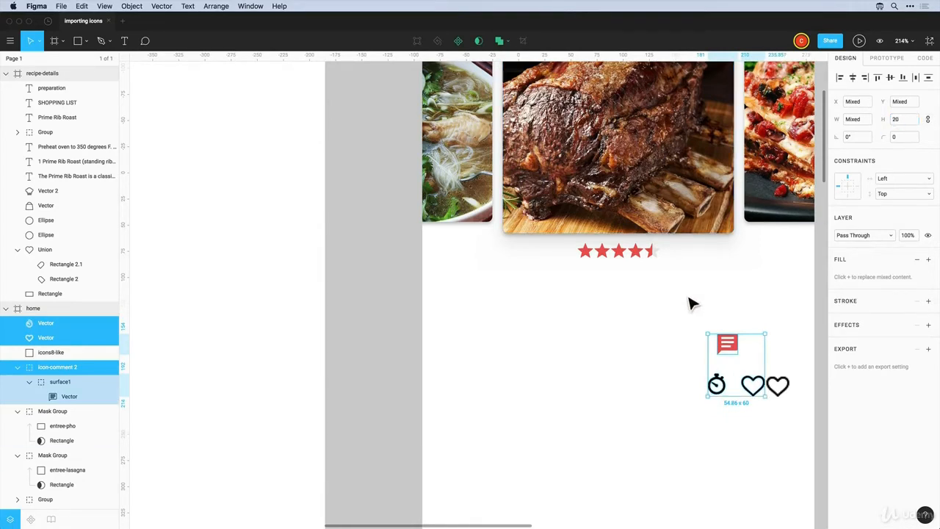
click(678, 361)
drag(727, 391, 750, 409)
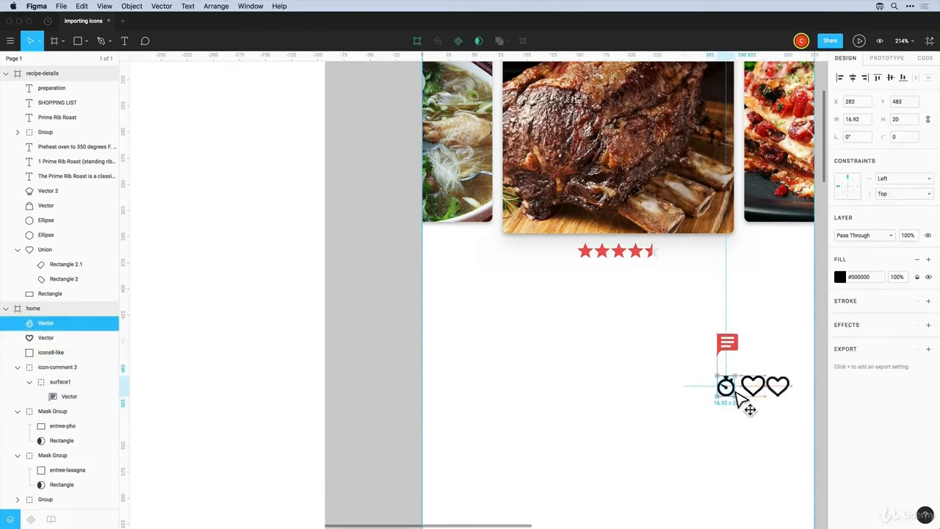
drag(731, 352, 701, 393)
drag(751, 368, 605, 337)
shift+click(702, 392)
click(637, 367)
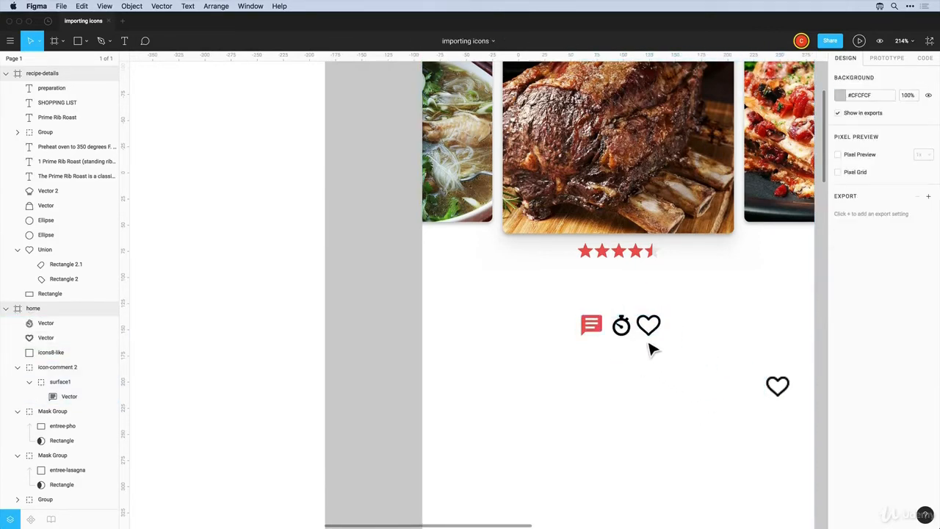
Resize the heart to width 23 and the stopwatch to 15×18
click(650, 337)
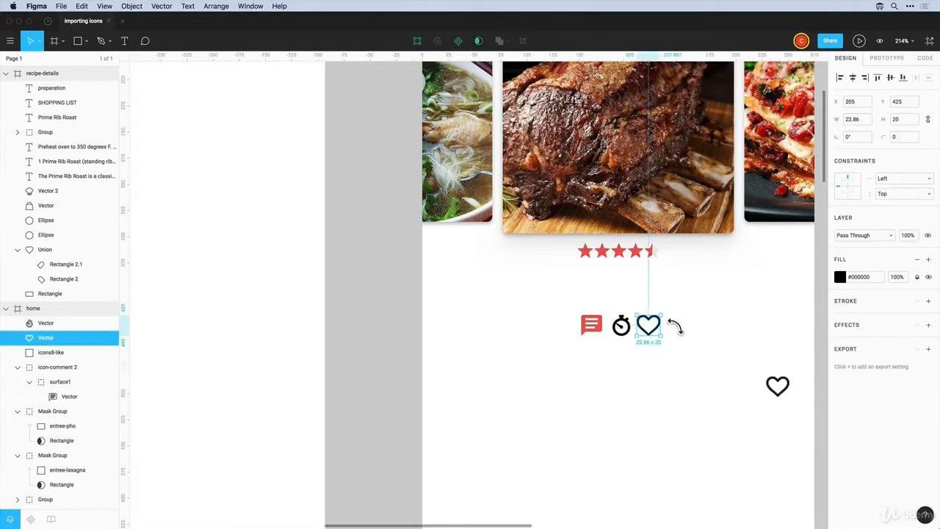
drag(669, 321, 666, 325)
click(683, 334)
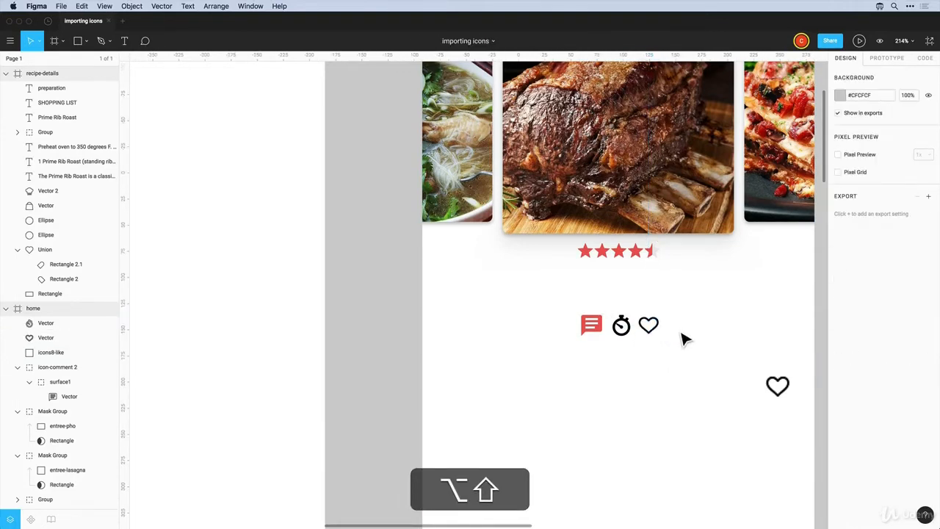
scroll(641, 351, up, 1)
scroll(637, 342, up, 1)
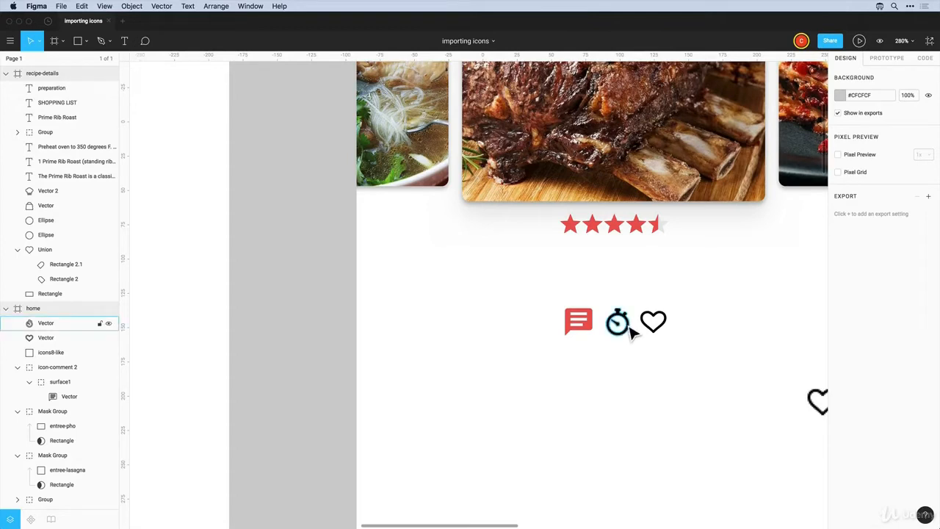
click(622, 329)
drag(612, 344, 617, 338)
scroll(615, 337, up, 1)
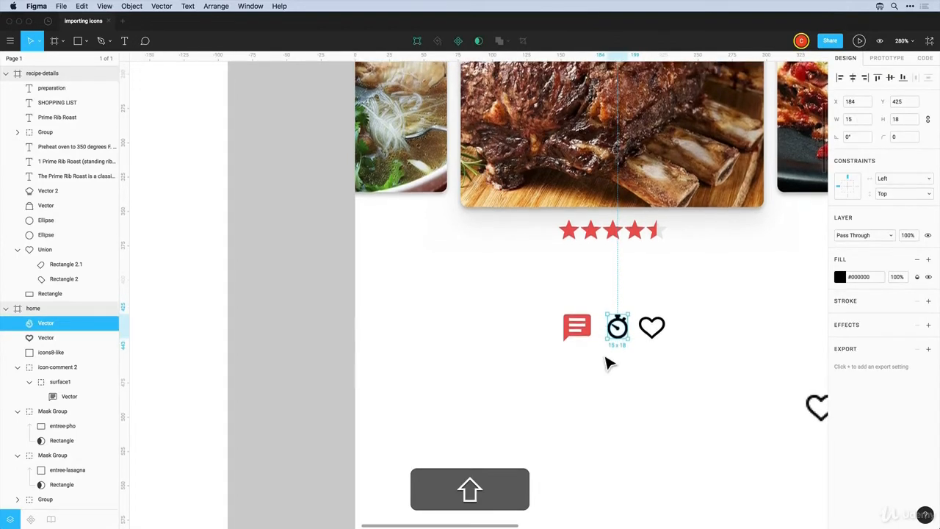
click(578, 327)
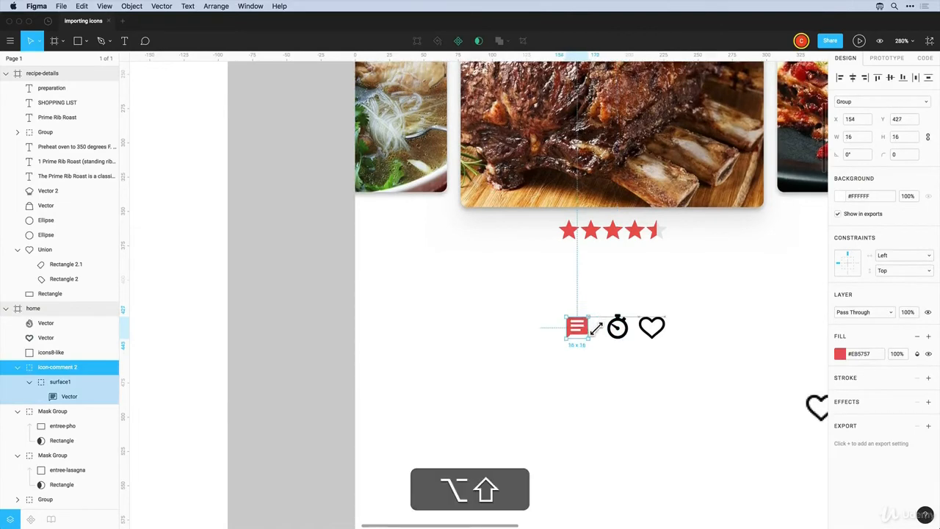
click(617, 367)
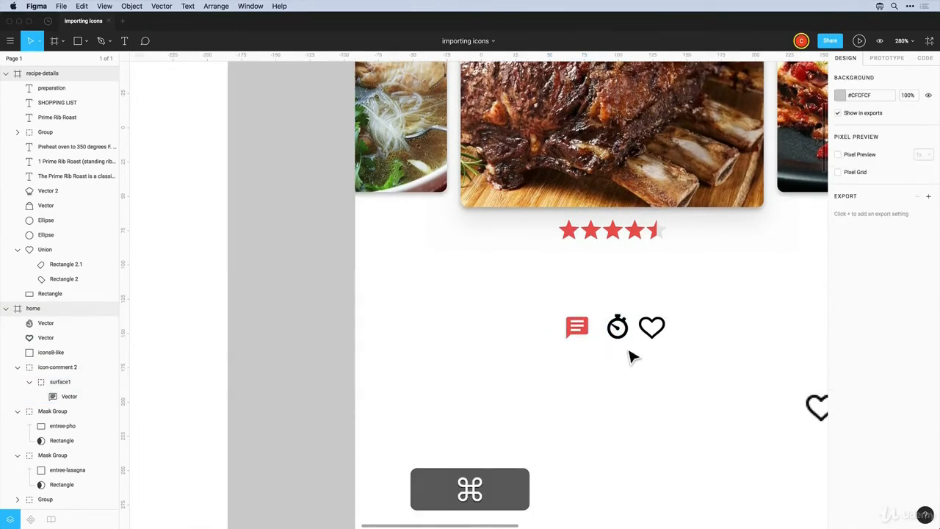
scroll(632, 352, up, 3)
scroll(629, 354, down, 5)
Fill the stopwatch and heart with the team red #EB5757
click(619, 331)
shift+click(649, 334)
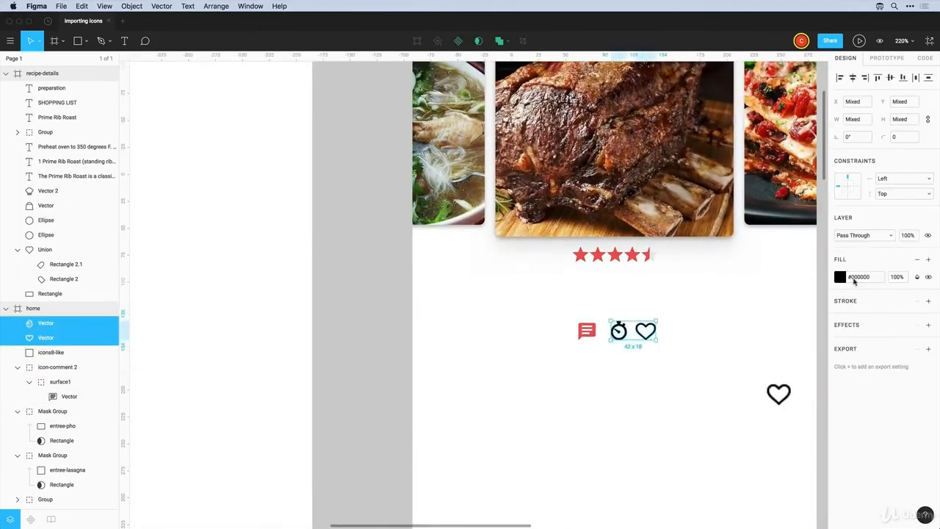
click(842, 277)
click(729, 494)
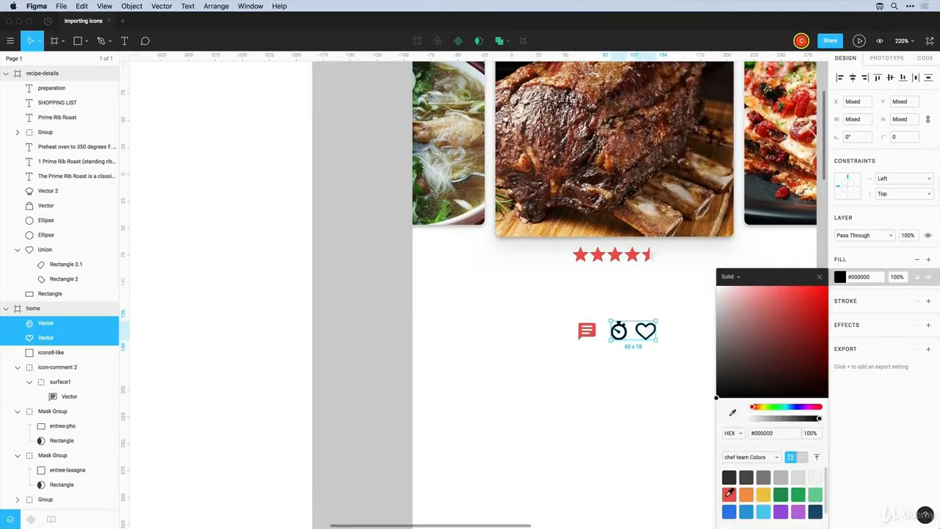
click(598, 377)
scroll(630, 368, up, 2)
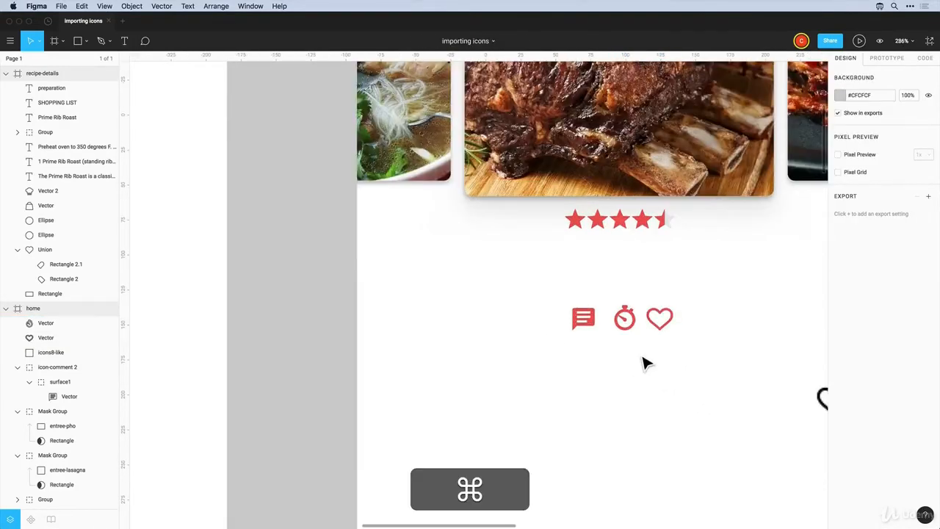
scroll(644, 363, down, 5)
scroll(643, 362, up, 3)
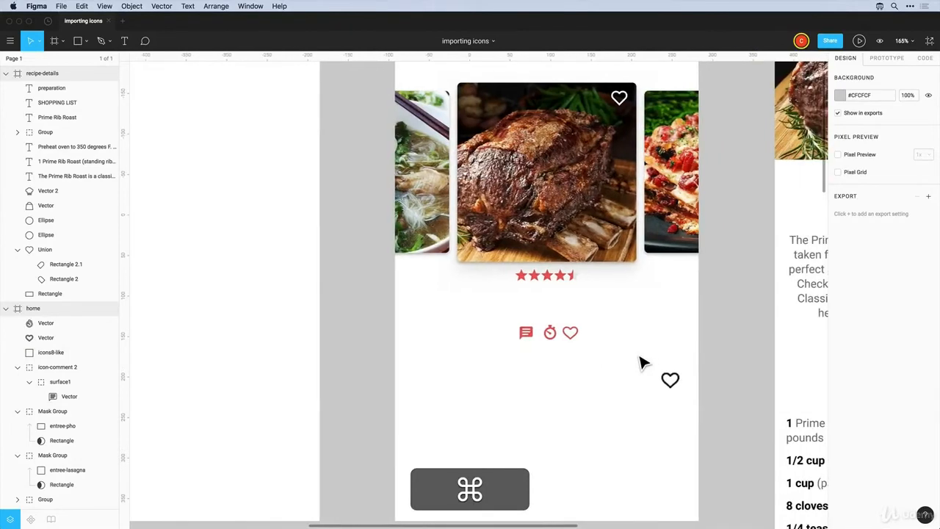
Move the comment icon to the row's right end and add a 5HR label beside the stopwatch
drag(534, 339, 493, 314)
key(t)
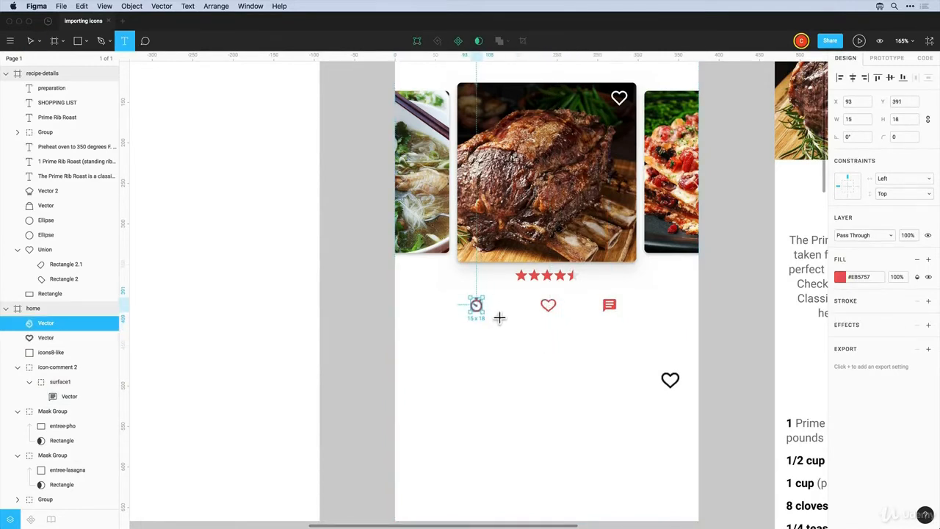
click(493, 318)
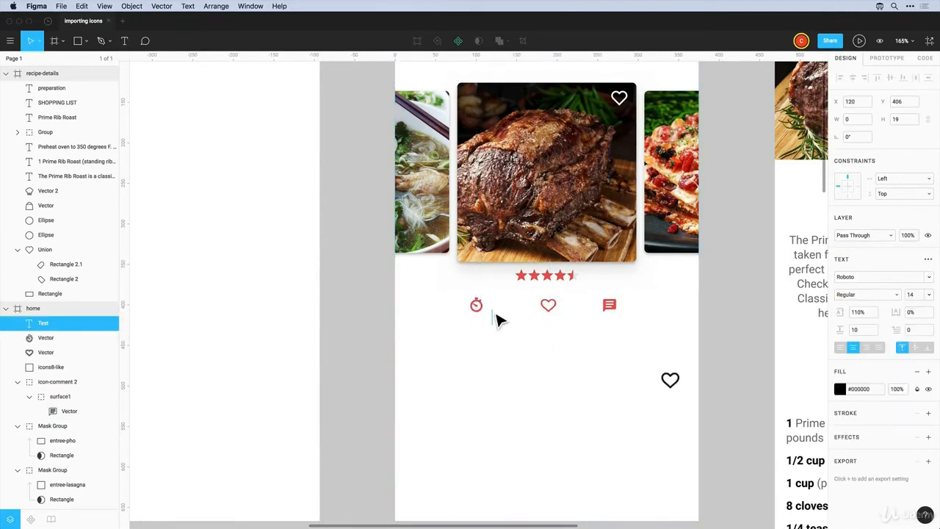
text(5HR)
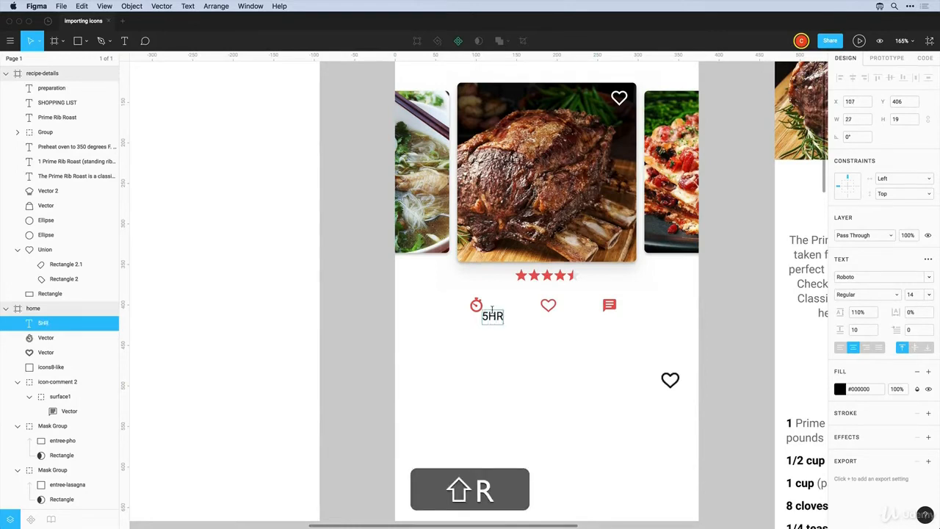
key(Escape)
Duplicate the label to create 685 under the heart and 107 under the comment icon
drag(504, 326, 553, 326)
double_click(546, 316)
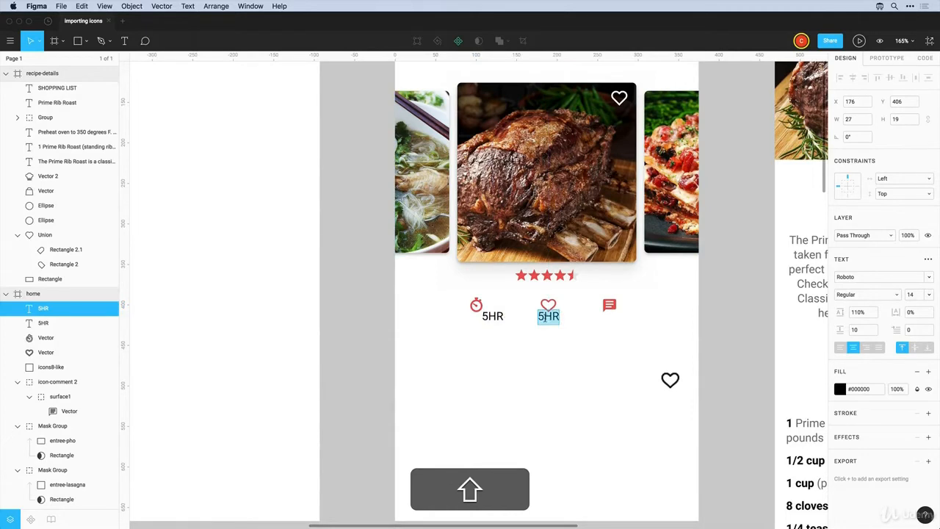
text(685)
key(Escape)
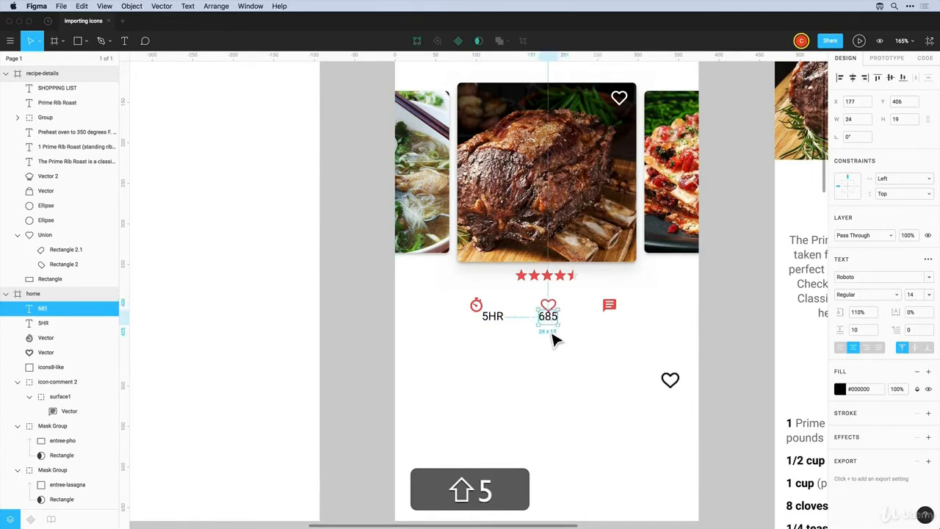
drag(555, 318, 627, 317)
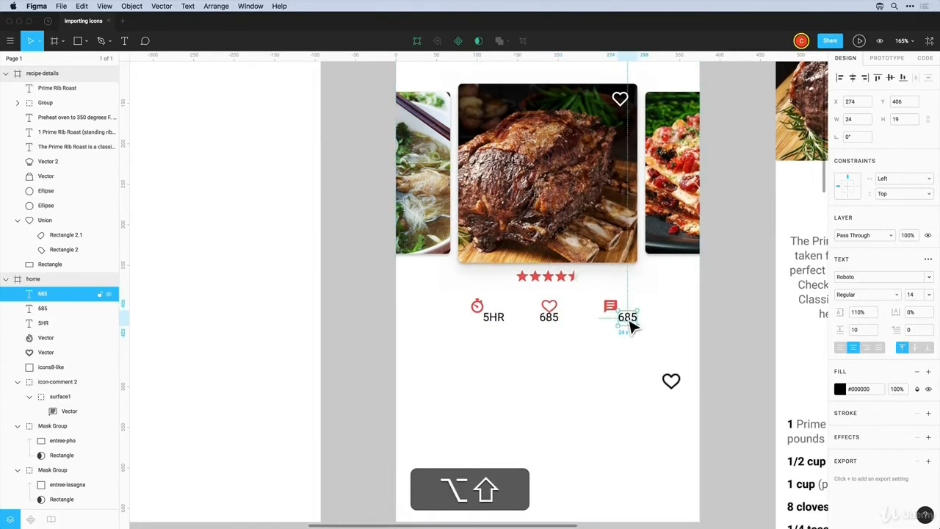
double_click(627, 316)
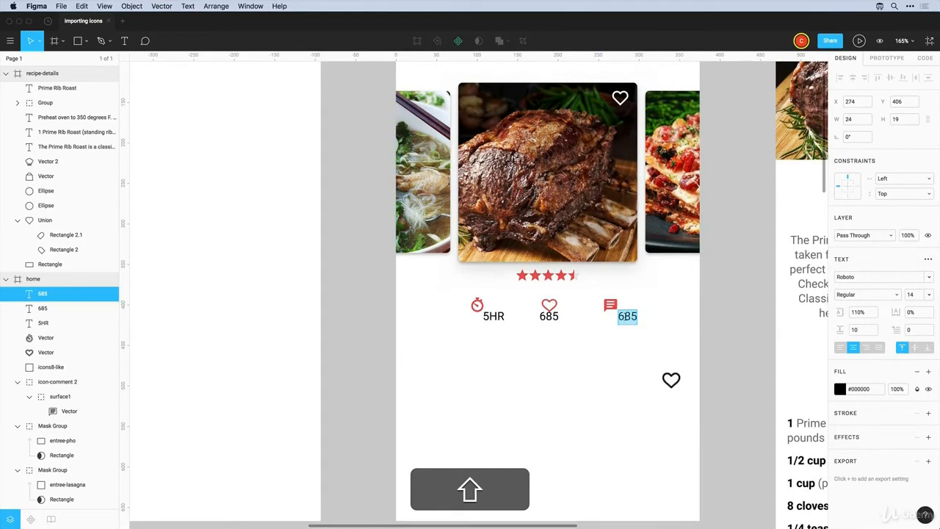
text(107)
key(Escape)
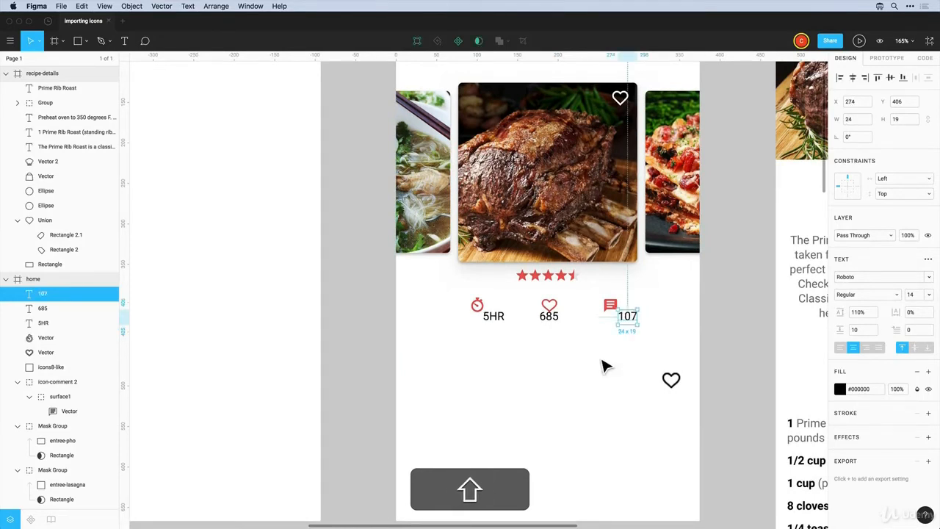
Move 107, 685 and 5HR up beside their icons and align them on vertical centres
drag(626, 323, 631, 309)
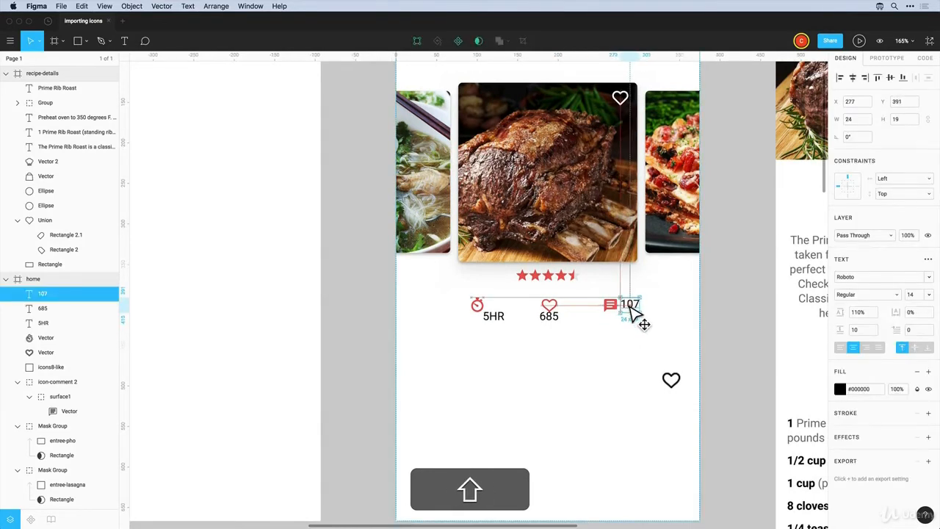
drag(547, 317, 568, 306)
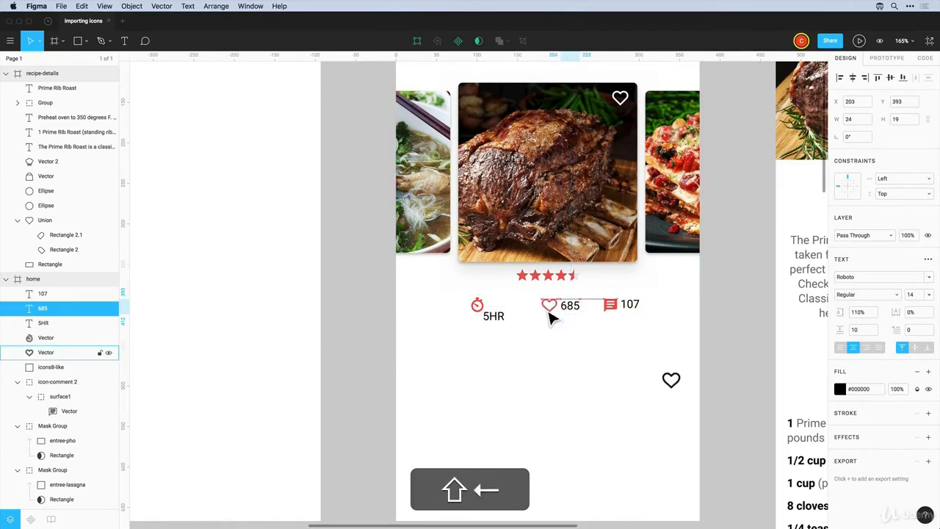
drag(498, 317, 641, 313)
click(478, 338)
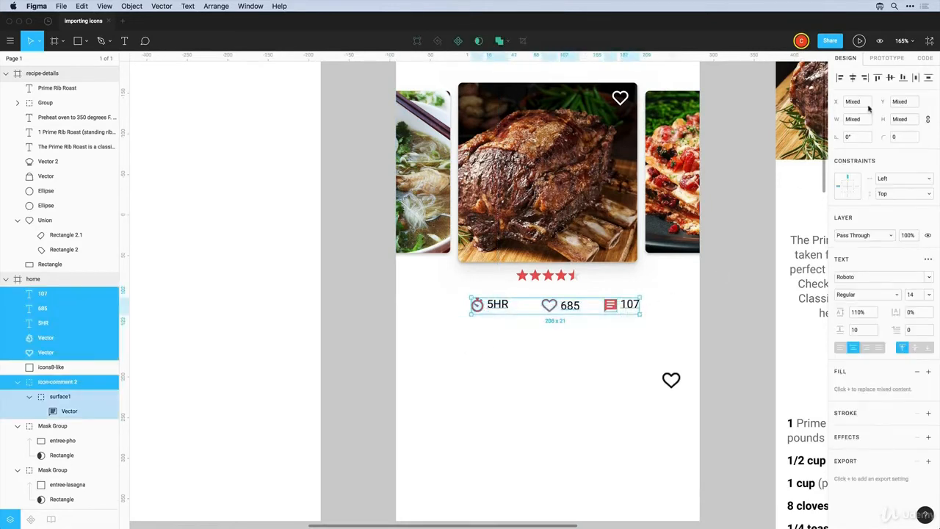
click(891, 77)
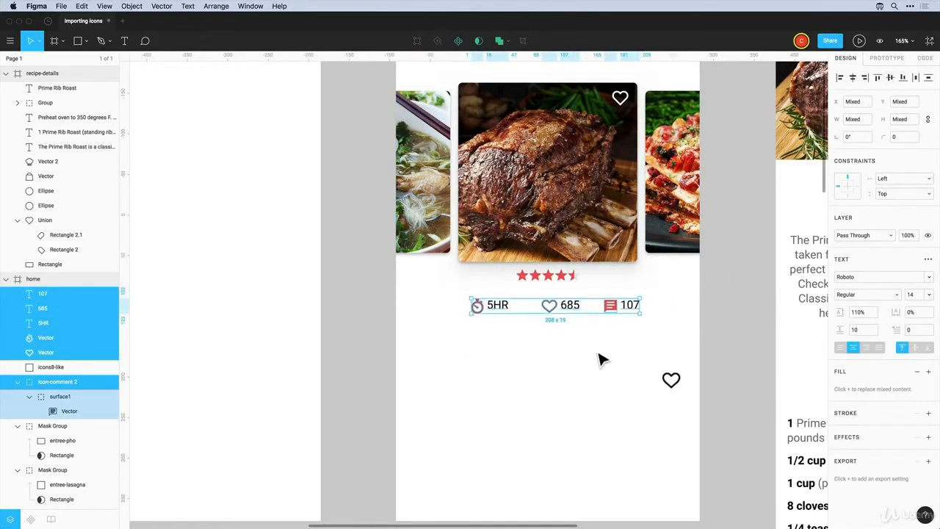
Group each icon with its number label
click(614, 344)
drag(610, 343, 654, 311)
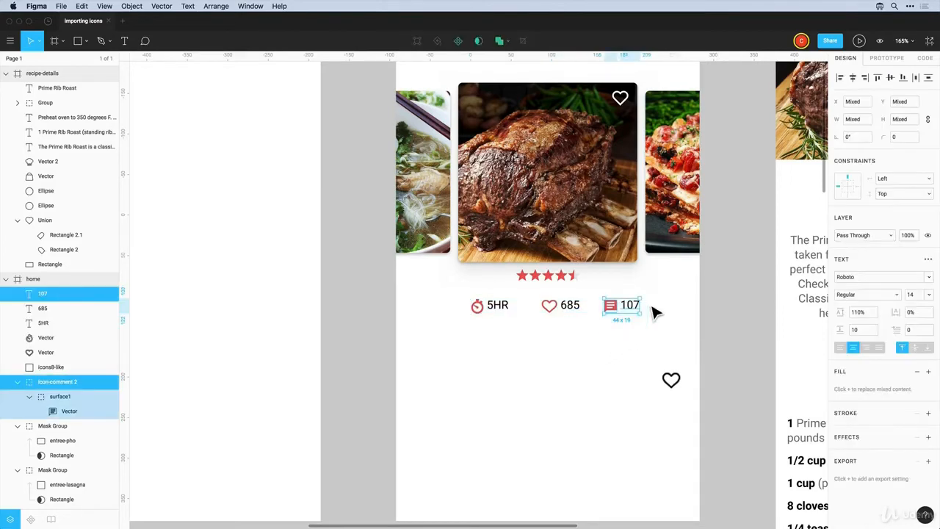
key(super+g)
drag(579, 328, 471, 303)
key(super+g)
key(super+g)
drag(479, 343, 665, 304)
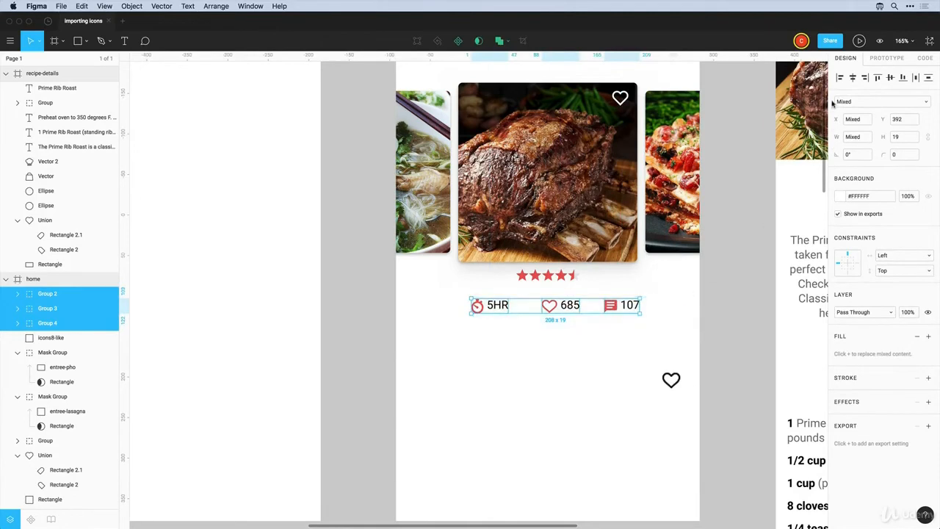
Select the three icon groups together and centre the row under the food card
click(926, 79)
click(629, 345)
drag(626, 337, 494, 316)
drag(551, 319, 544, 321)
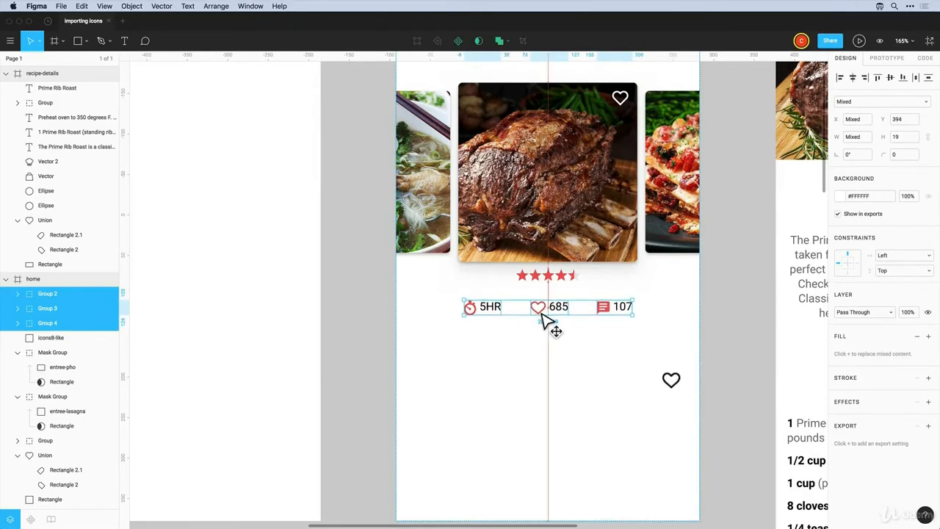
click(550, 341)
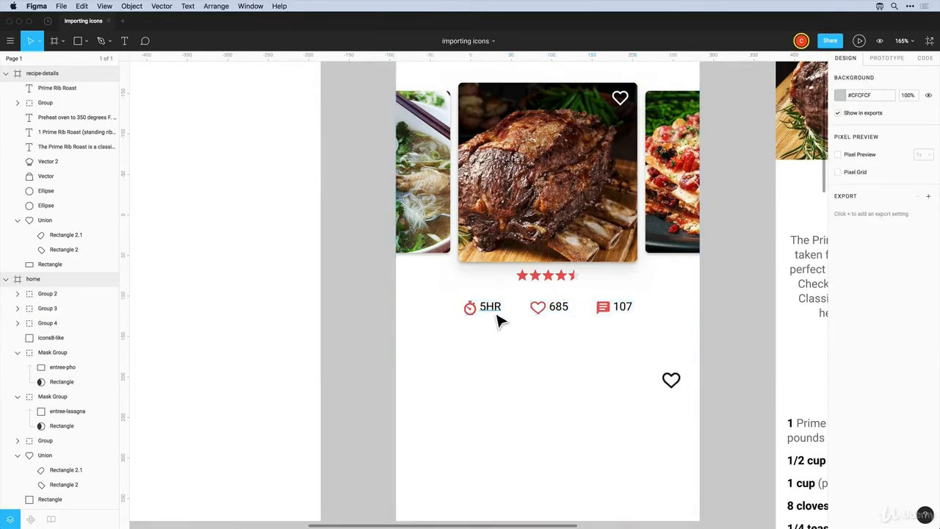
Nudge the 5HR, 685 and 107 labels down 3 px then up 1 px, and raise the timer icon into line
super+click(496, 316)
shift+super+click(562, 313)
shift+super+click(623, 312)
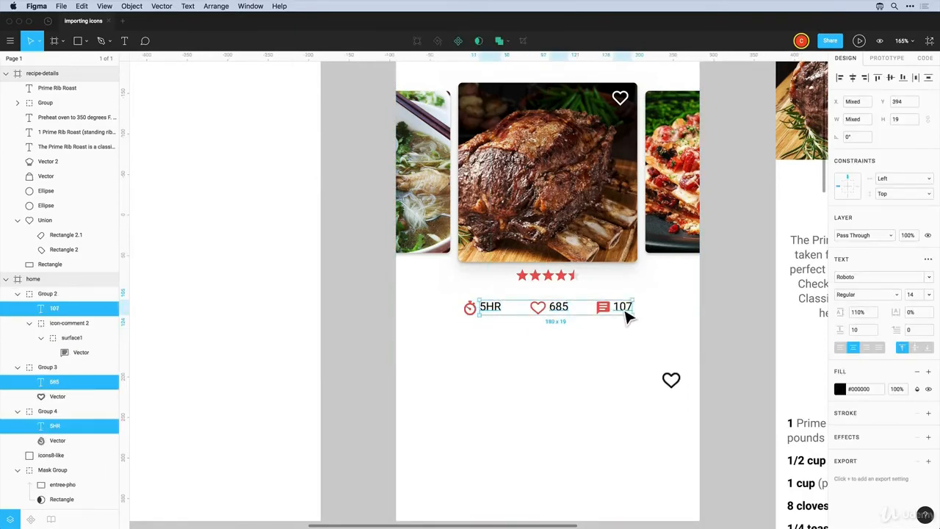
key(Down)
key(Down)
key(Down)
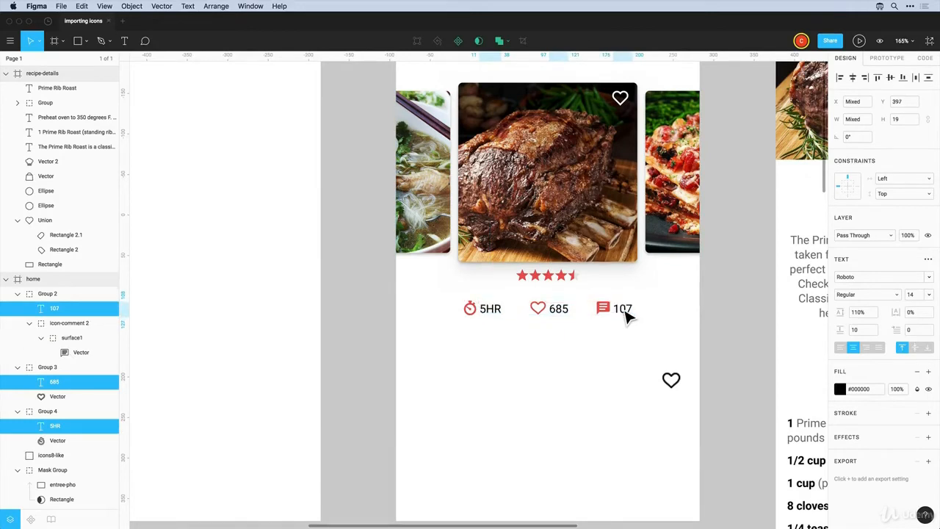
key(Up)
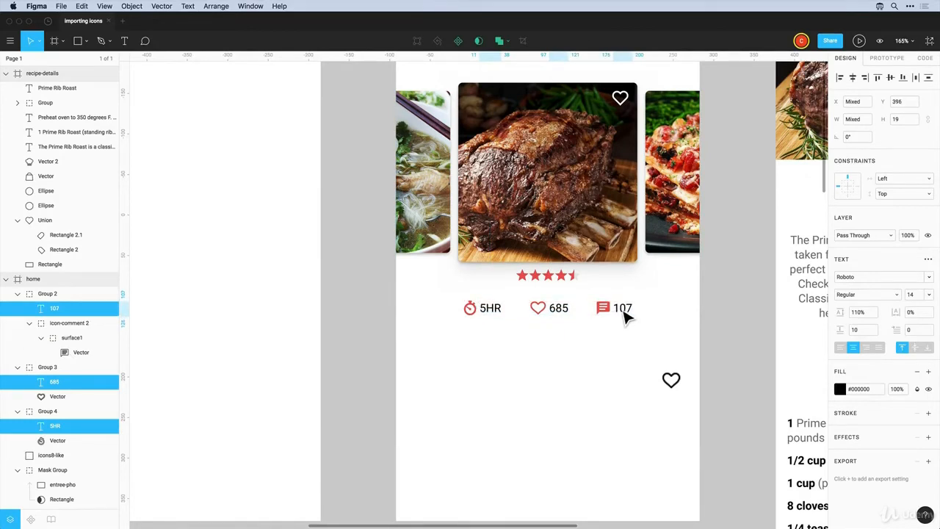
super+click(474, 313)
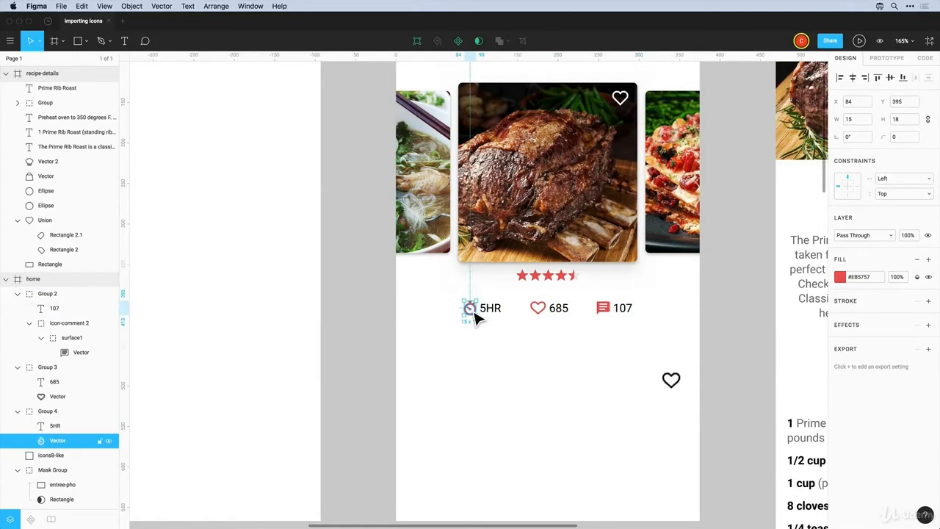
key(Up)
click(505, 358)
Delete the loose heart icon below the card
scroll(506, 358, down, 5)
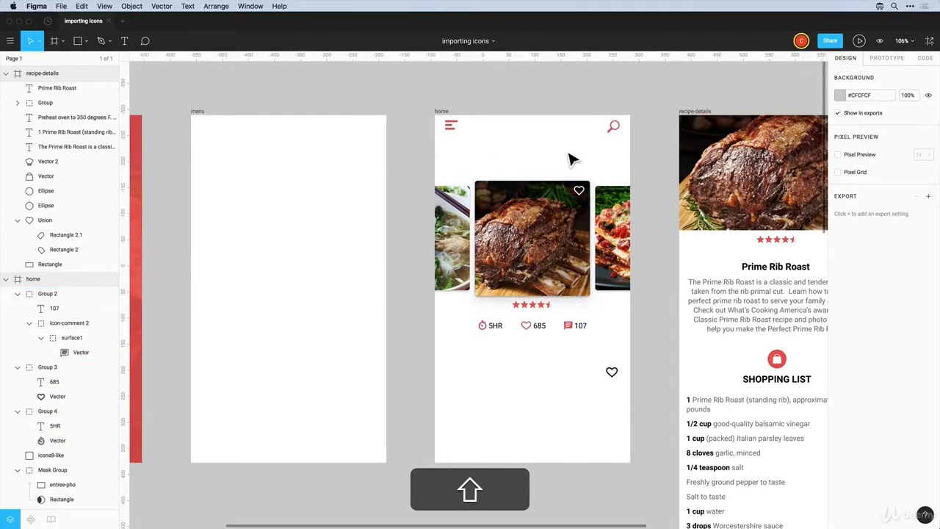
click(612, 373)
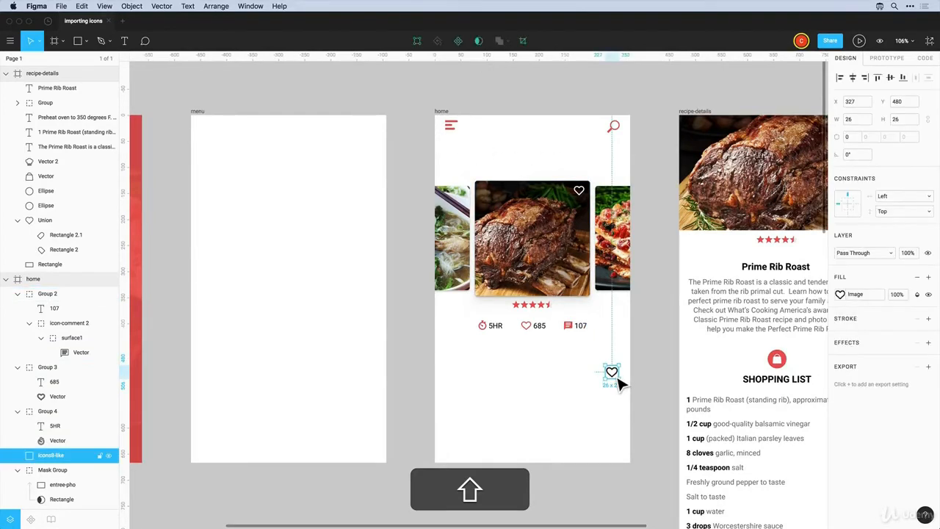
key(shift+BackSpace)
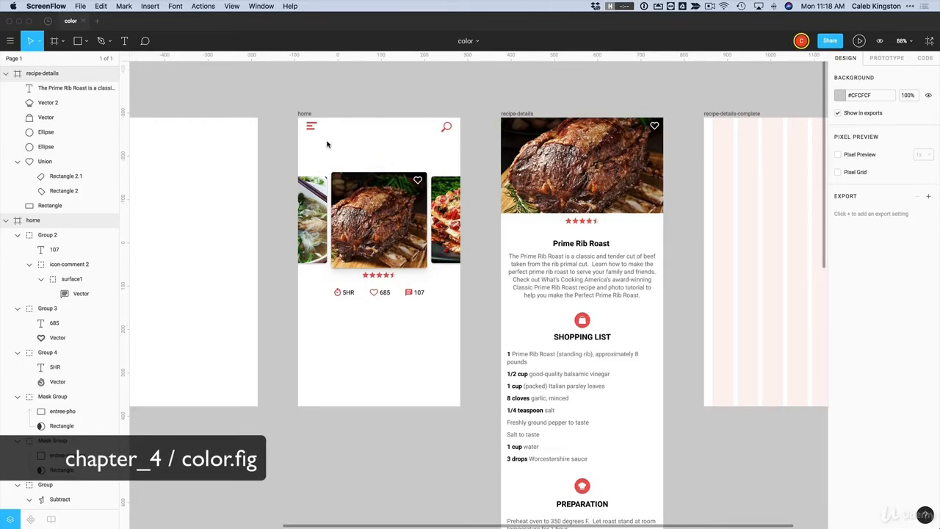
Select the red hamburger icon and everything sharing its #EB5757 fill via Select All with Same Fill
scroll(325, 143, left, 5)
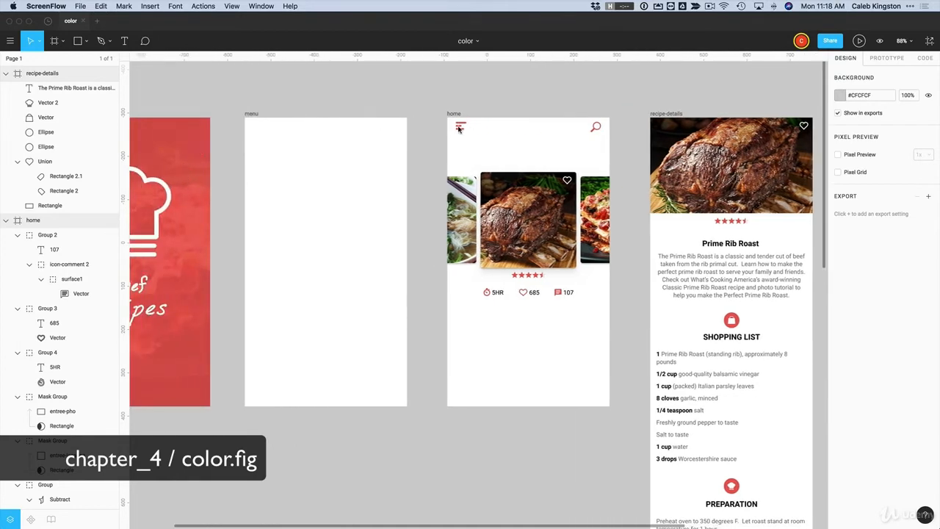
scroll(474, 108, right, 2)
scroll(573, 279, down, 3)
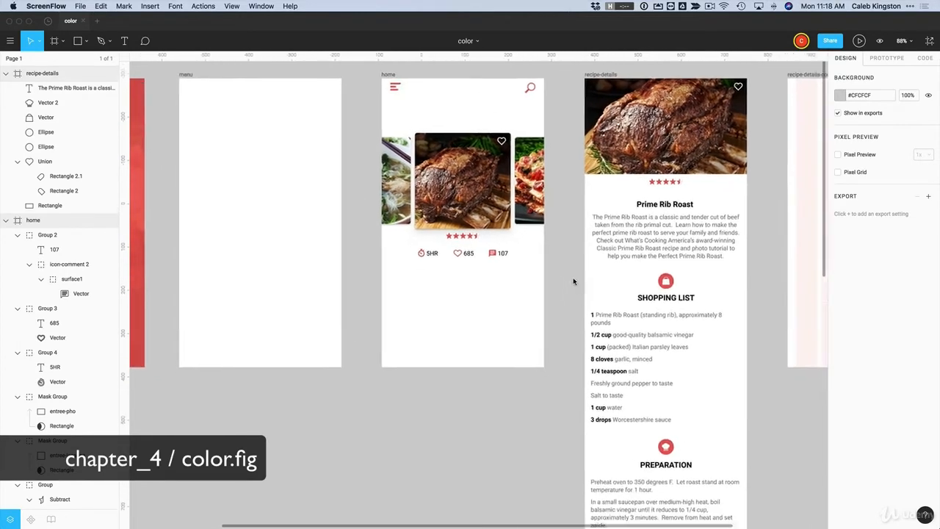
scroll(572, 275, right, 2)
scroll(574, 283, up, 3)
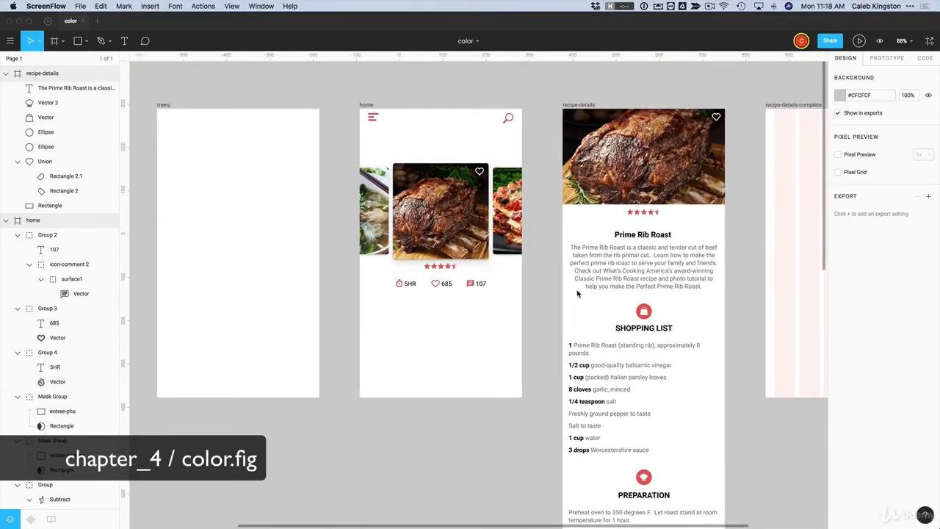
click(397, 107)
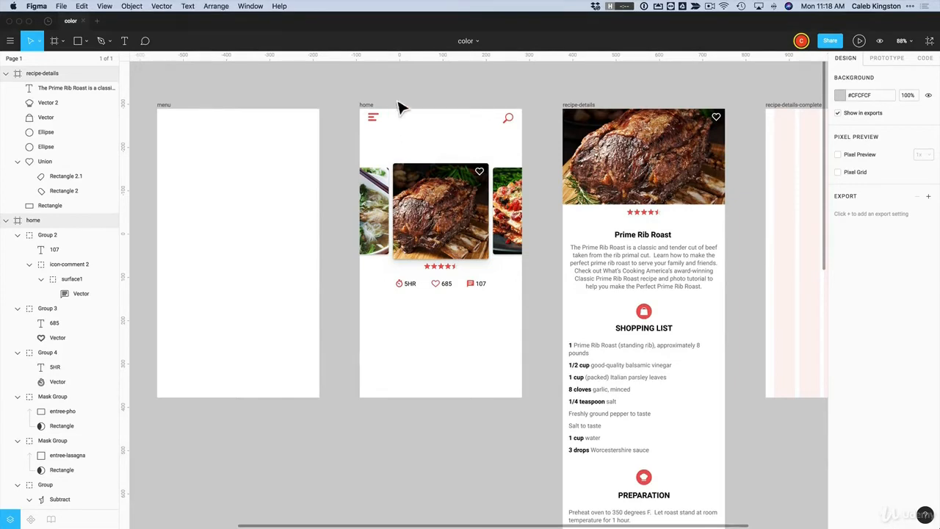
click(377, 124)
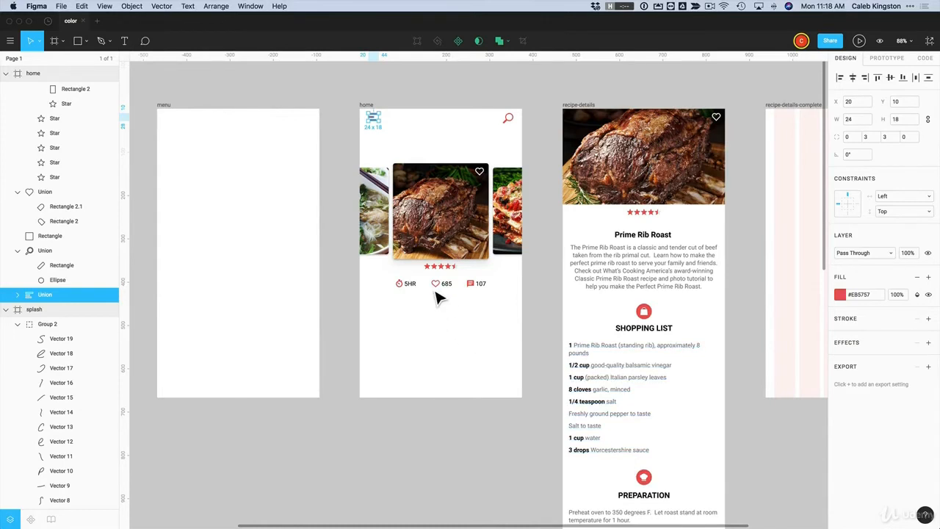
click(81, 6)
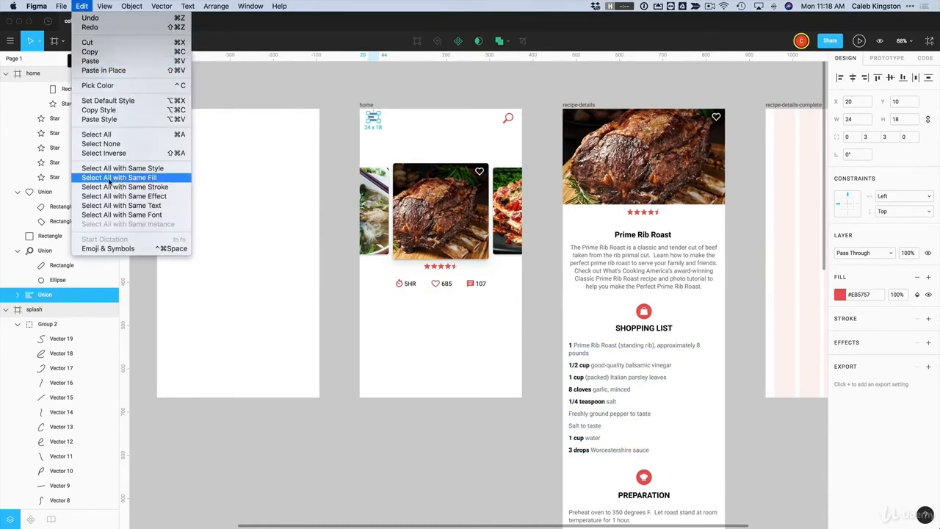
click(142, 179)
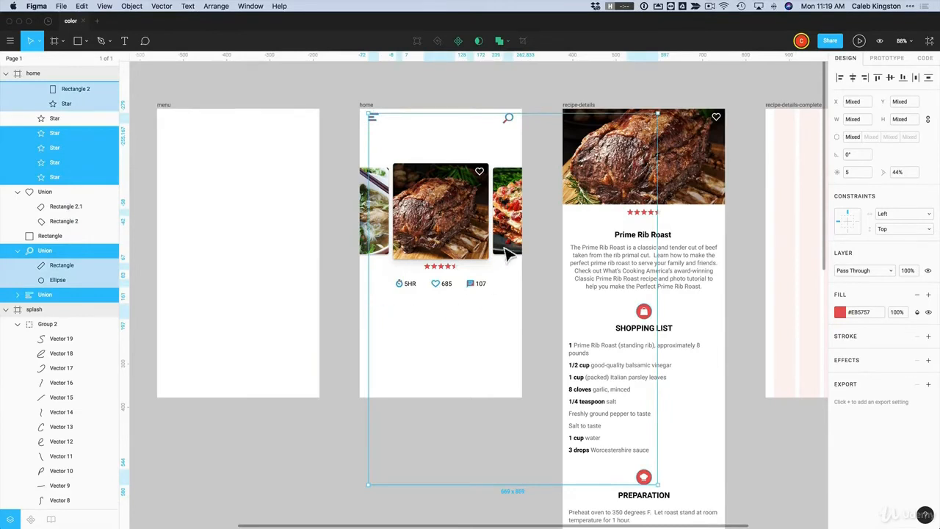
Change the shared fill to blue #2F80ED and check the recoloured stars and icons
click(840, 313)
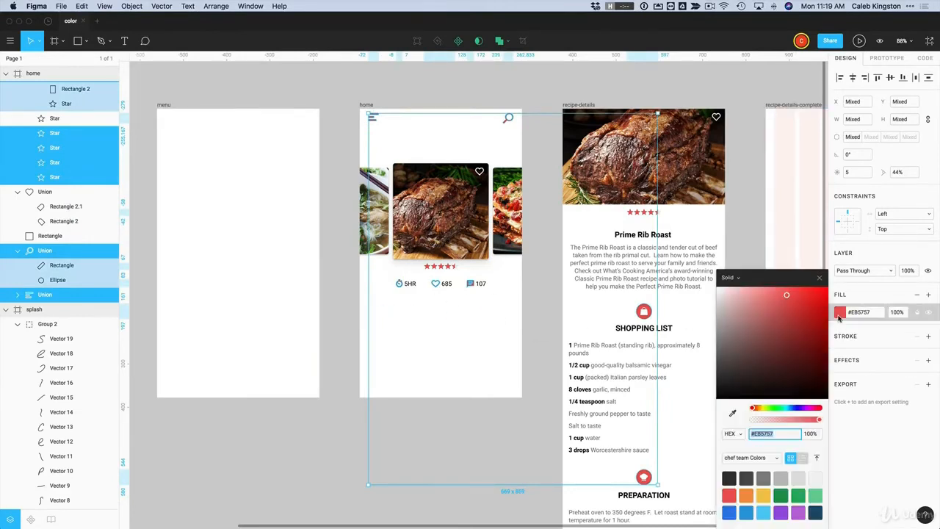
click(732, 510)
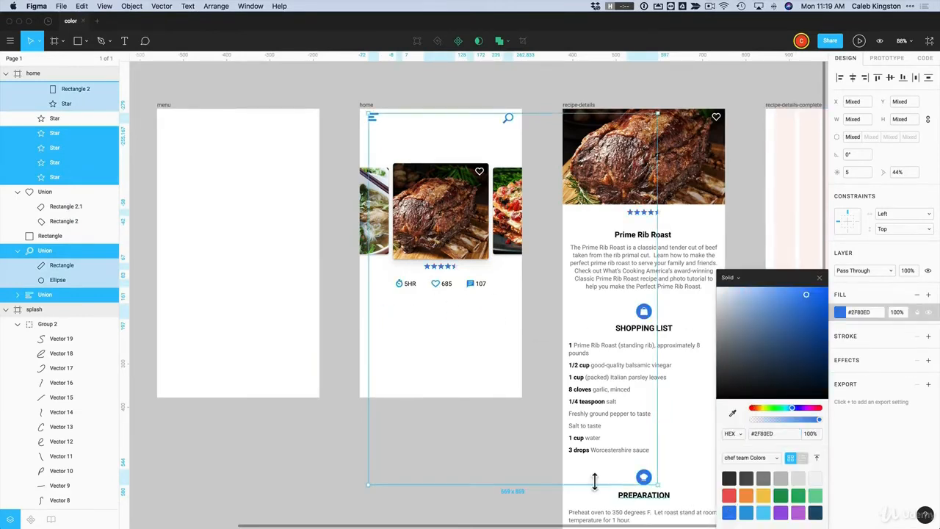
click(496, 456)
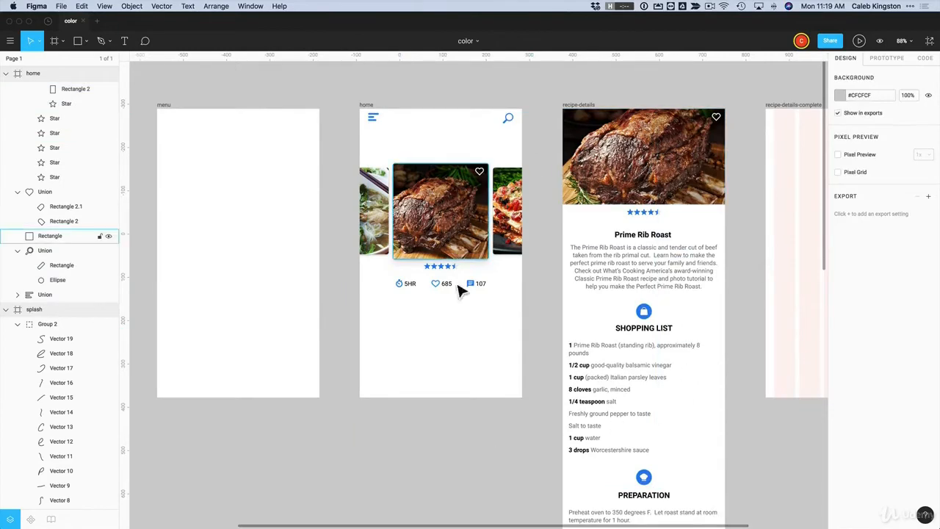
scroll(675, 378, down, 2)
scroll(674, 378, down, 5)
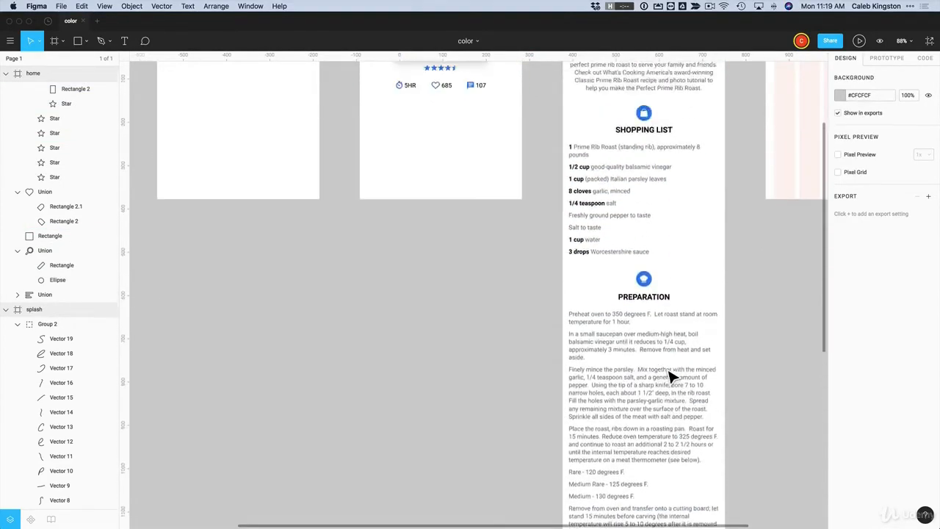
scroll(672, 377, up, 8)
scroll(672, 378, down, 1)
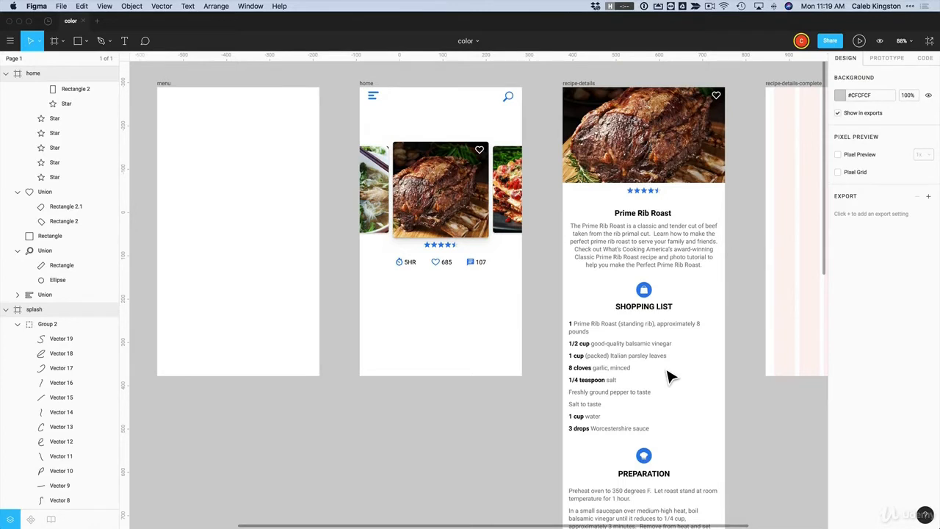
Select the blue hamburger icon and every layer sharing its fill via Select All with Same Fill
click(373, 96)
click(81, 6)
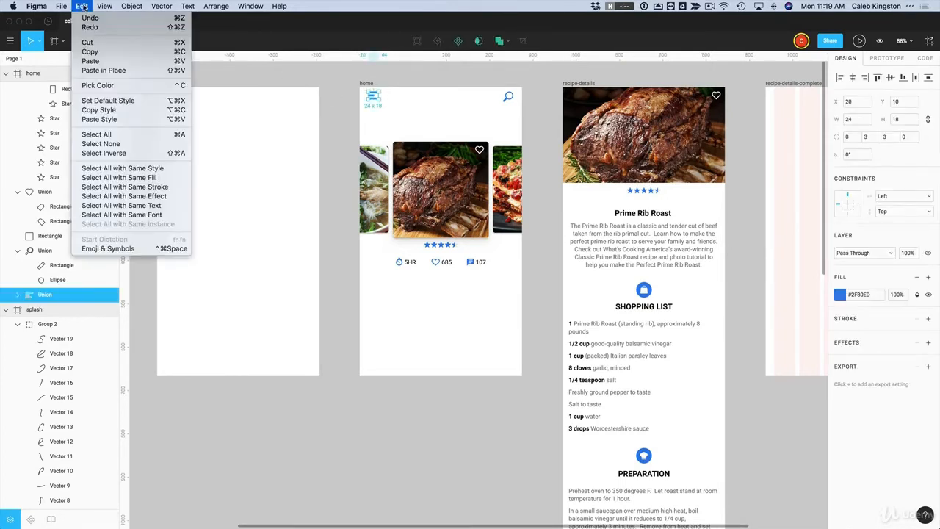
click(118, 177)
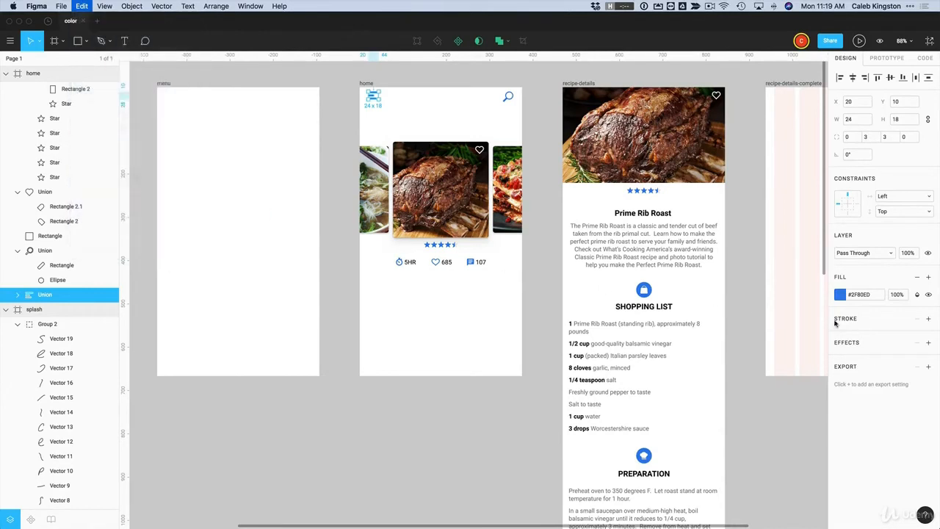
Change the shared fill to red #EB5757 and deselect everything
click(840, 315)
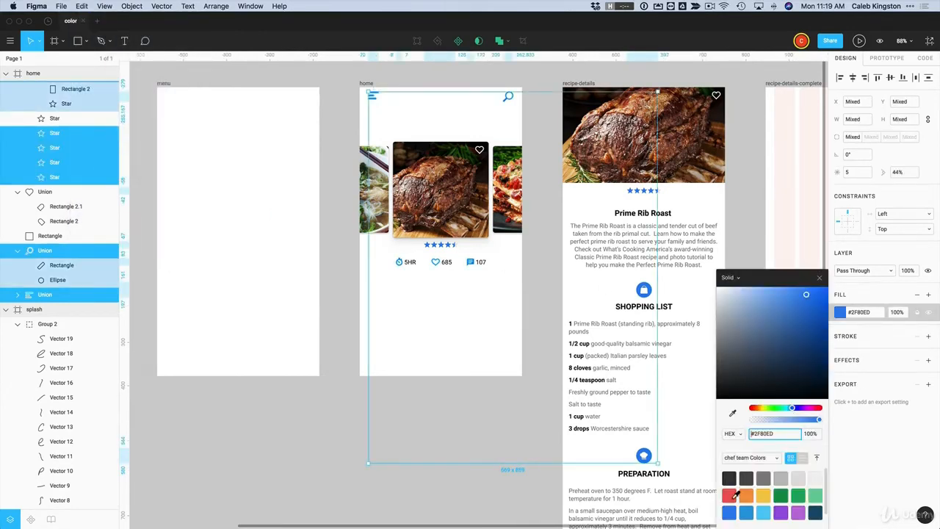
click(730, 496)
click(474, 439)
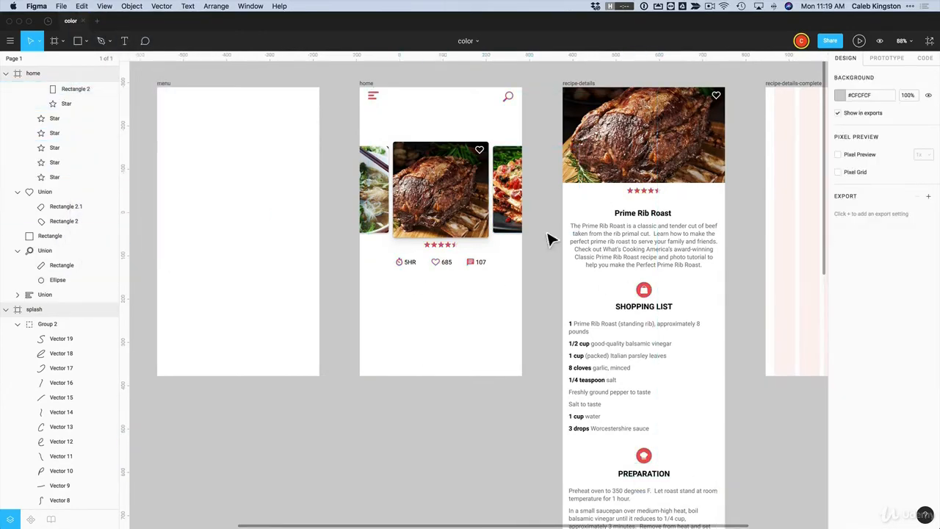
click(82, 6)
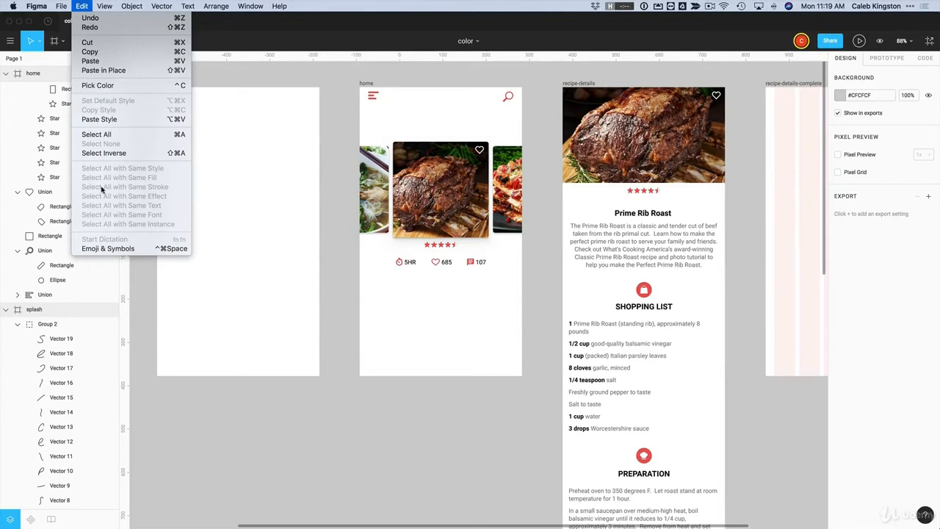
click(356, 289)
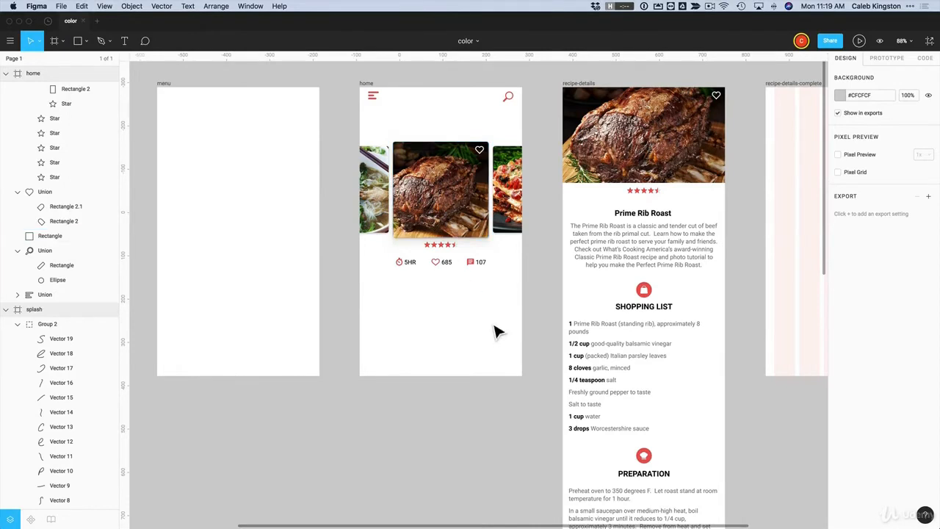
Select the splash screen's background rectangle and add a new gradient fill on top
scroll(494, 333, left, 3)
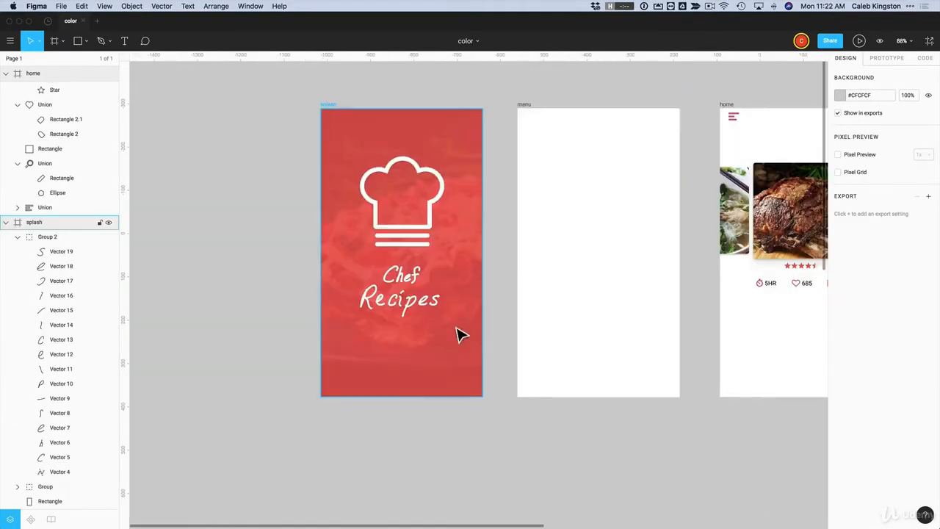
click(344, 131)
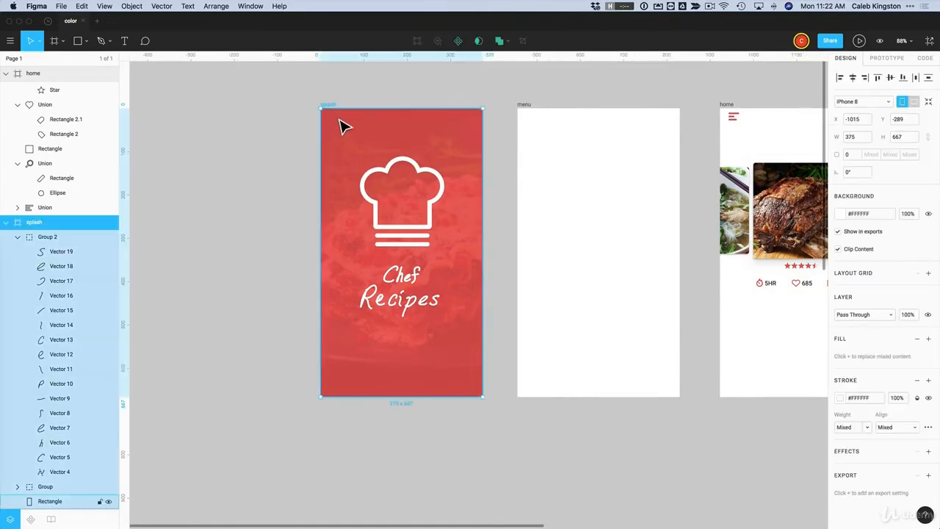
click(52, 501)
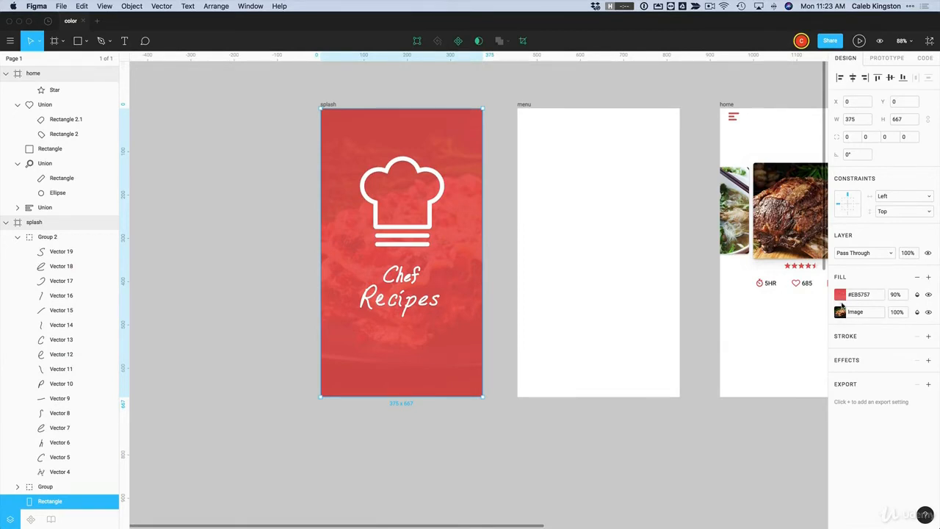
click(929, 278)
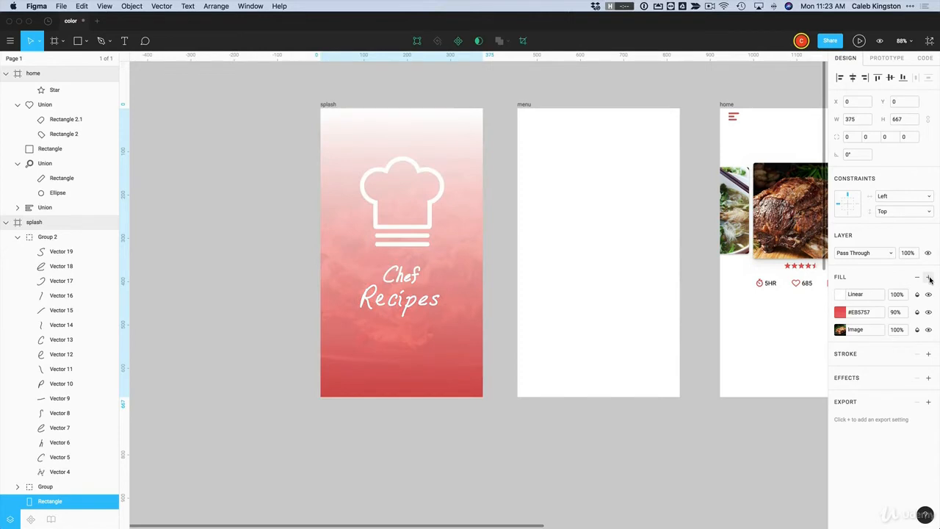
Switch the new fill to Radial and narrow the gradient horizontally and from below
click(842, 295)
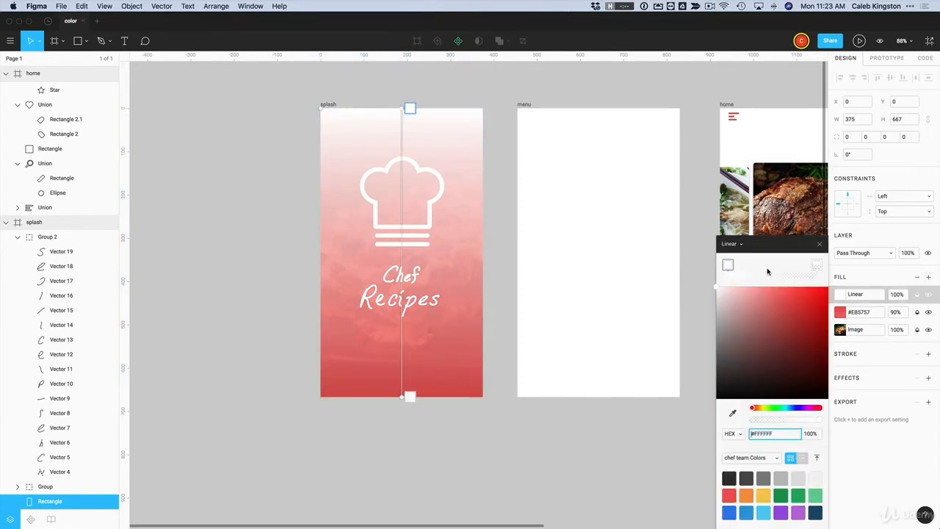
click(726, 244)
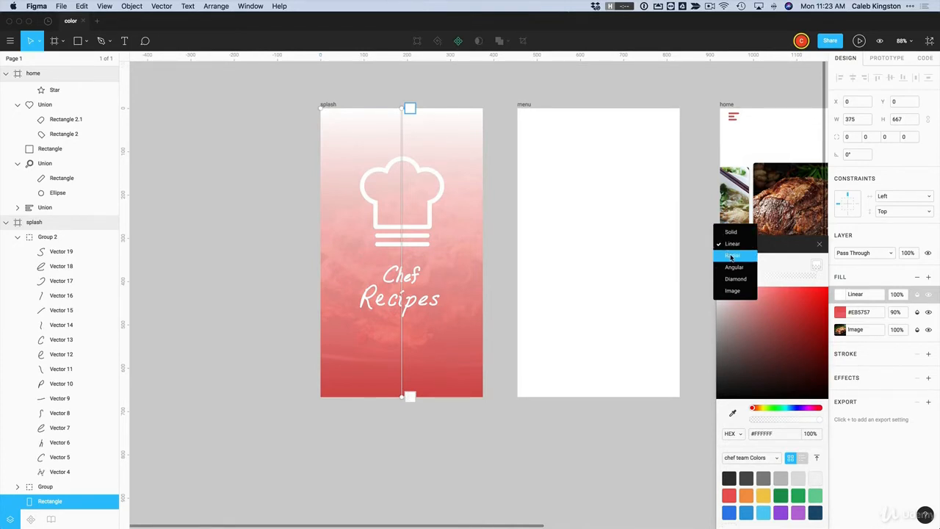
click(732, 255)
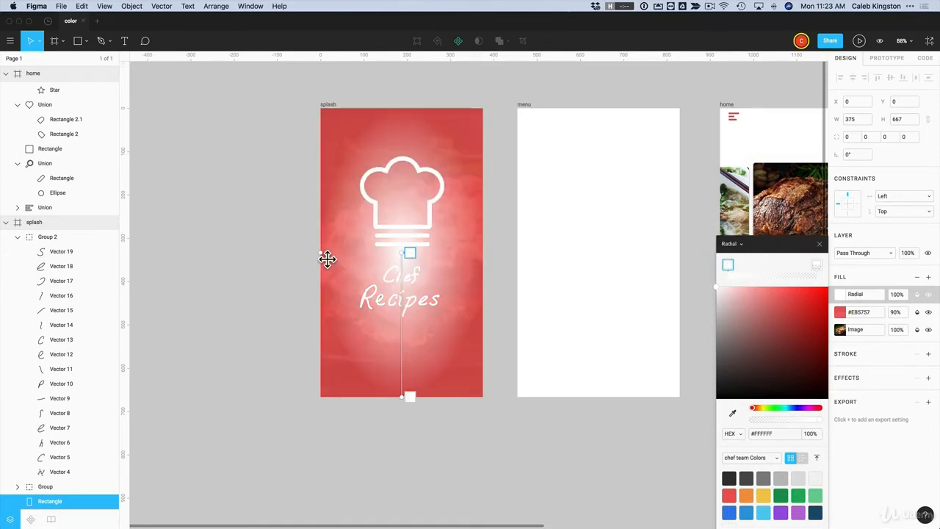
drag(325, 260, 302, 261)
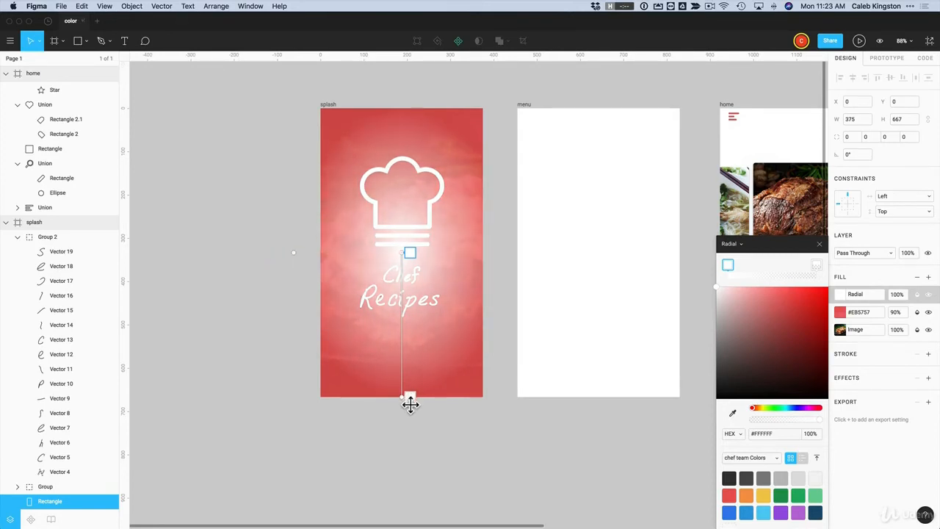
mouse_move(412, 401)
mouse_down()
mouse_move(410, 328)
mouse_move(410, 351)
mouse_up()
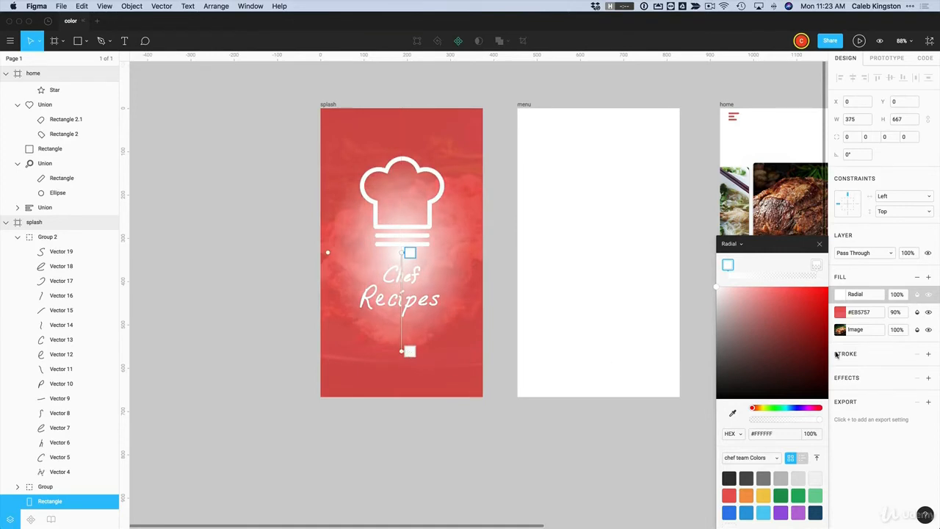
Set the radial fill's opacity to 60%
click(898, 295)
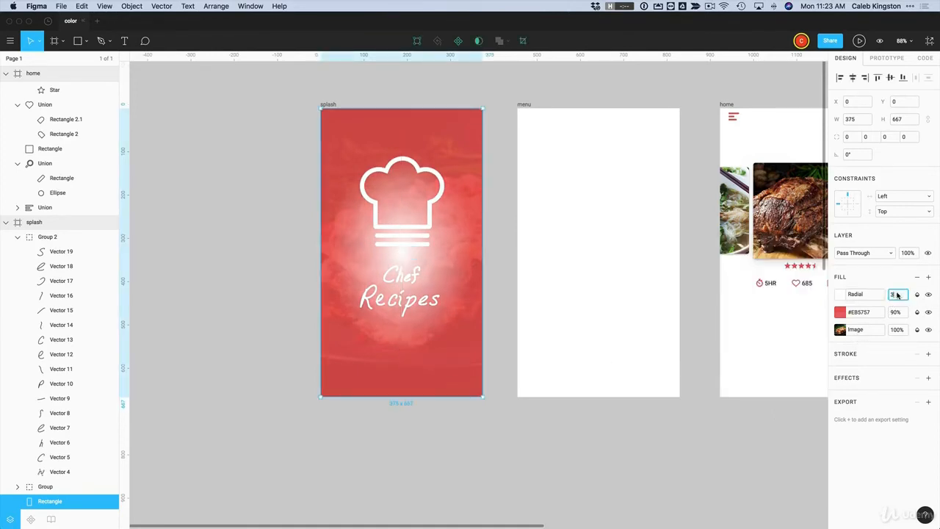
key(Return)
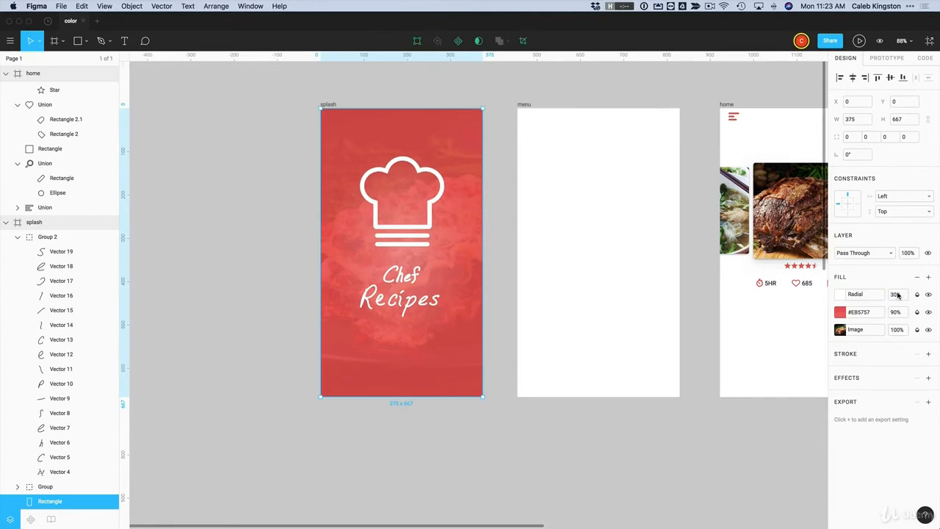
click(900, 295)
text(60)
key(Return)
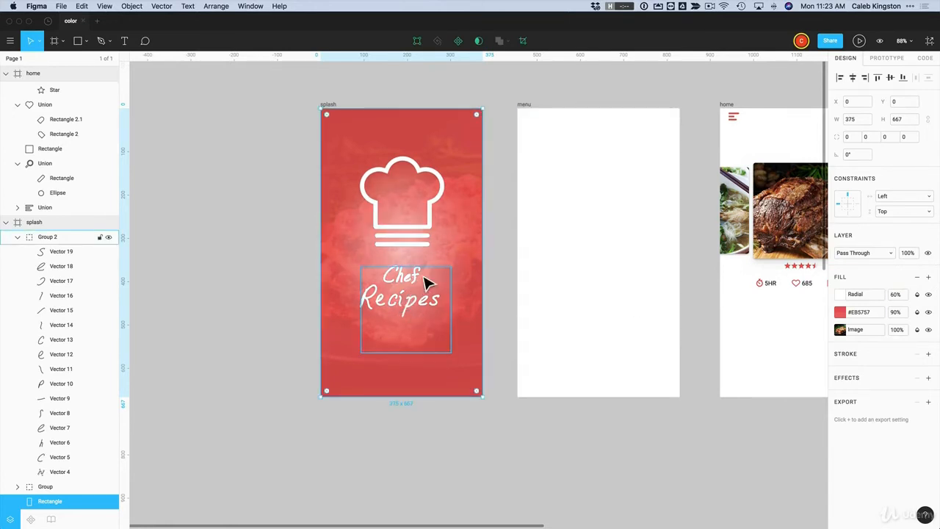
Move the glow's centre up into the chef hat and widen and reshape its radius
click(844, 295)
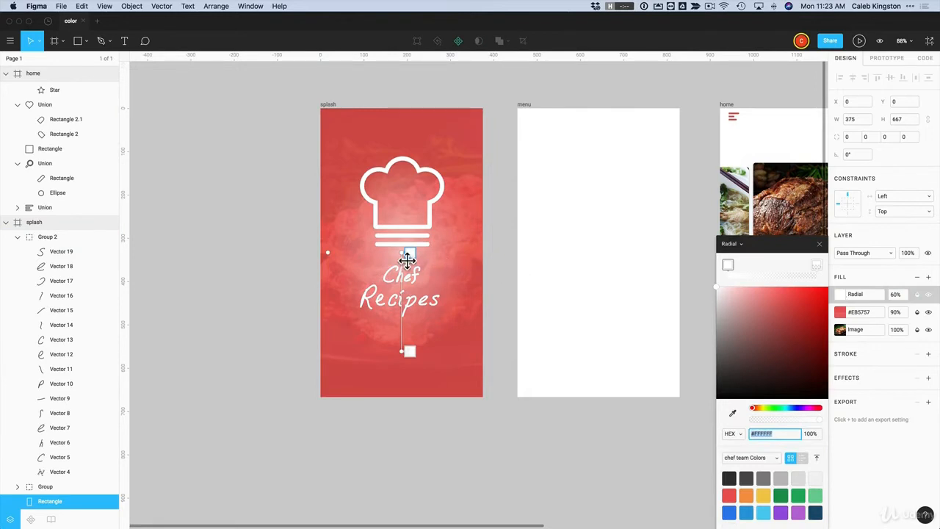
drag(409, 253, 409, 197)
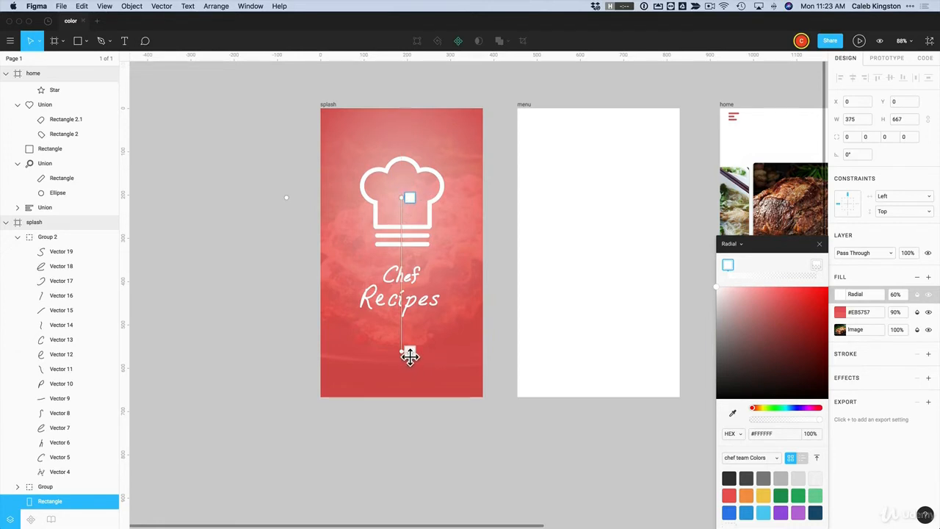
drag(410, 352, 409, 293)
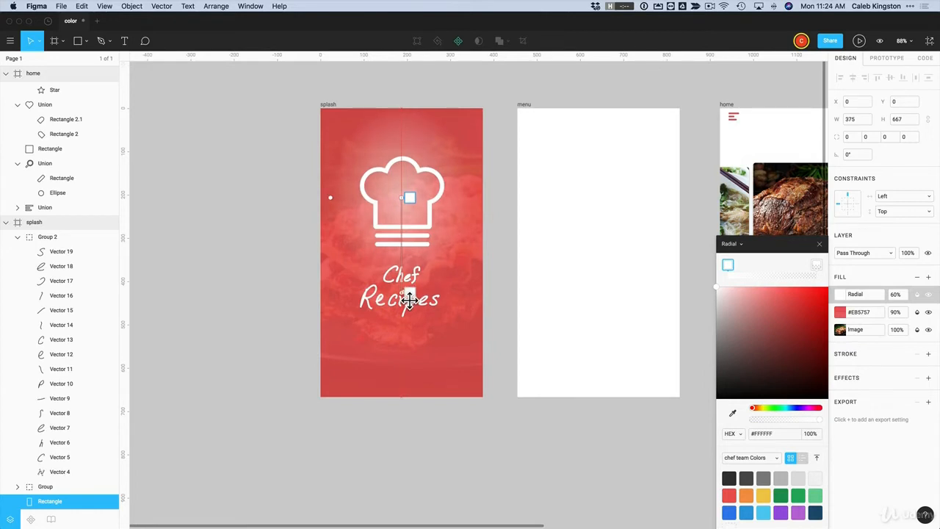
drag(331, 200, 234, 204)
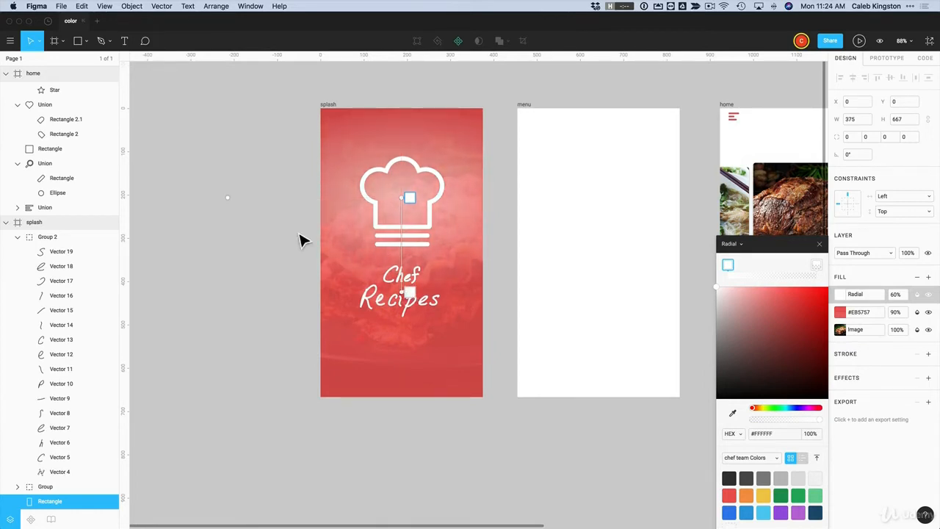
drag(409, 303, 410, 328)
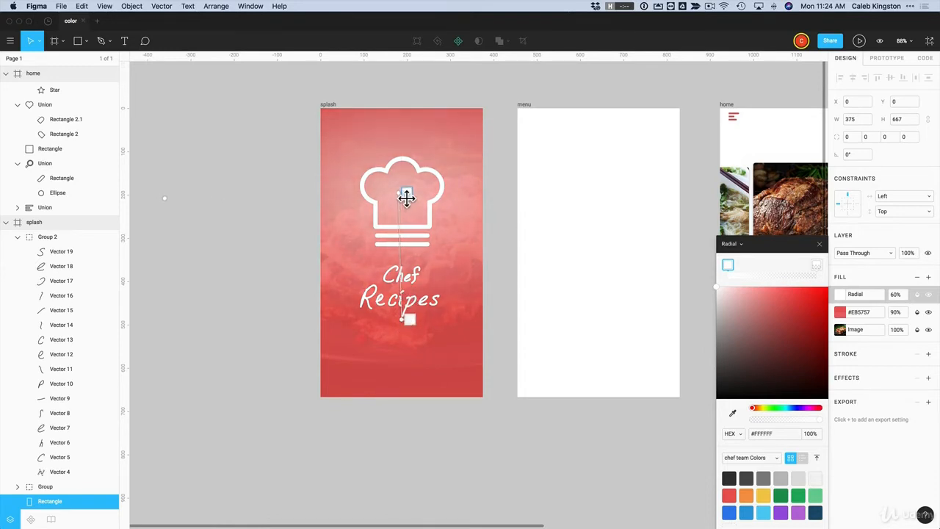
drag(409, 197, 412, 179)
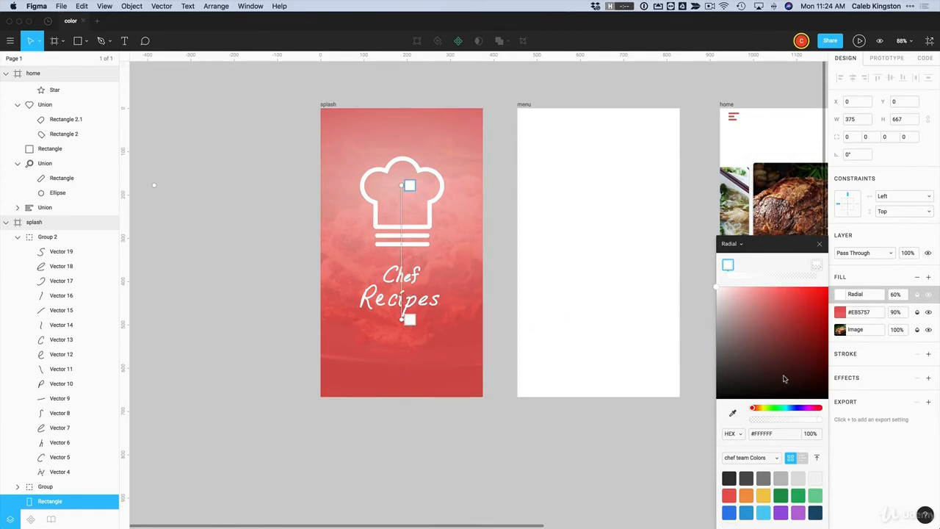
Open the solid red fill's colour picker and preview other hues before returning to red
click(841, 312)
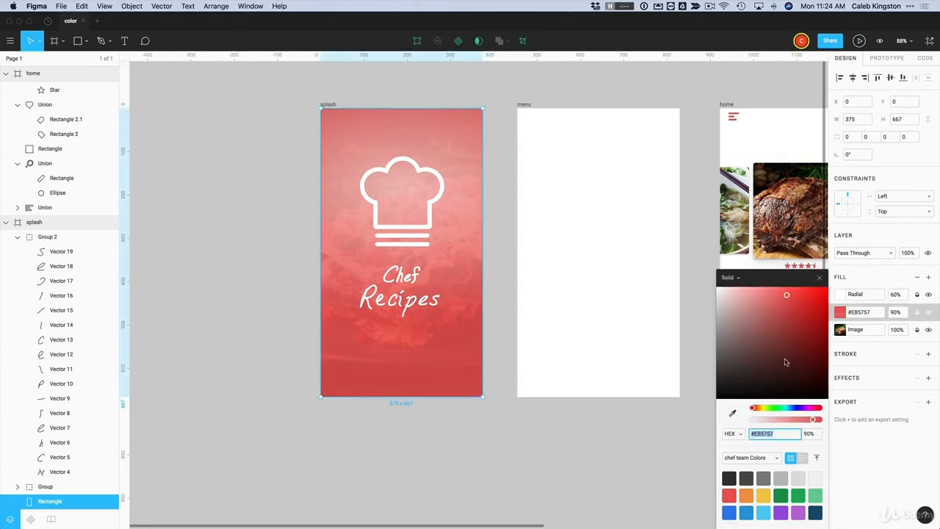
click(752, 410)
mouse_move(752, 409)
mouse_down()
mouse_move(815, 410)
mouse_move(751, 409)
mouse_up()
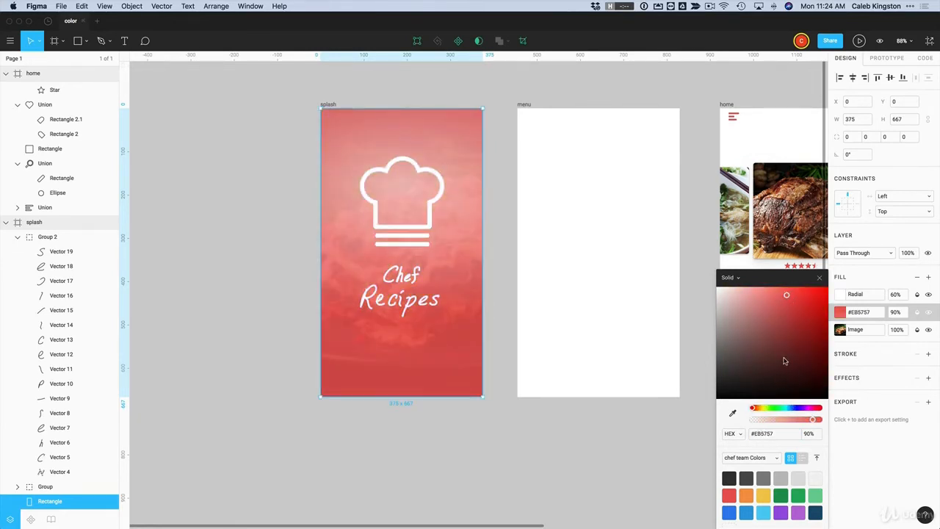
click(760, 434)
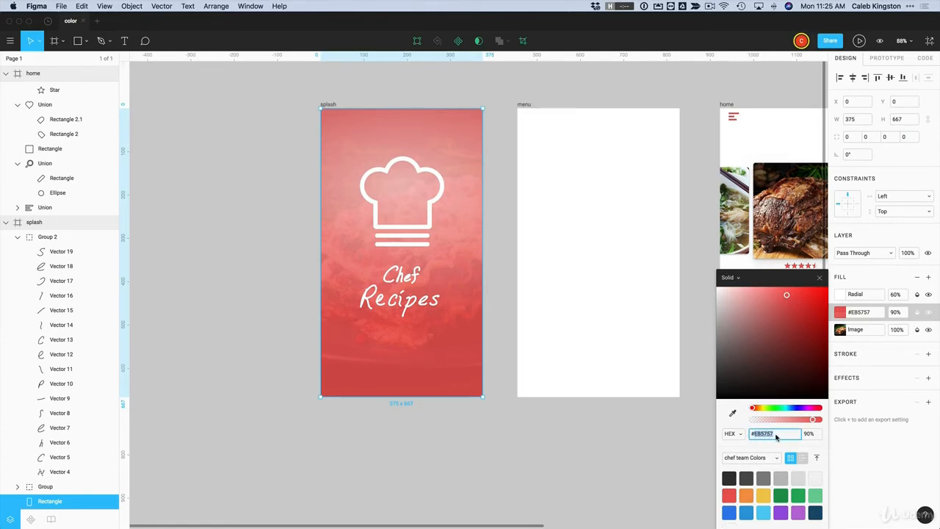
click(780, 437)
Cycle the colour format through RGB, CSS and HSB, settle on HEX, and close the picker
click(730, 435)
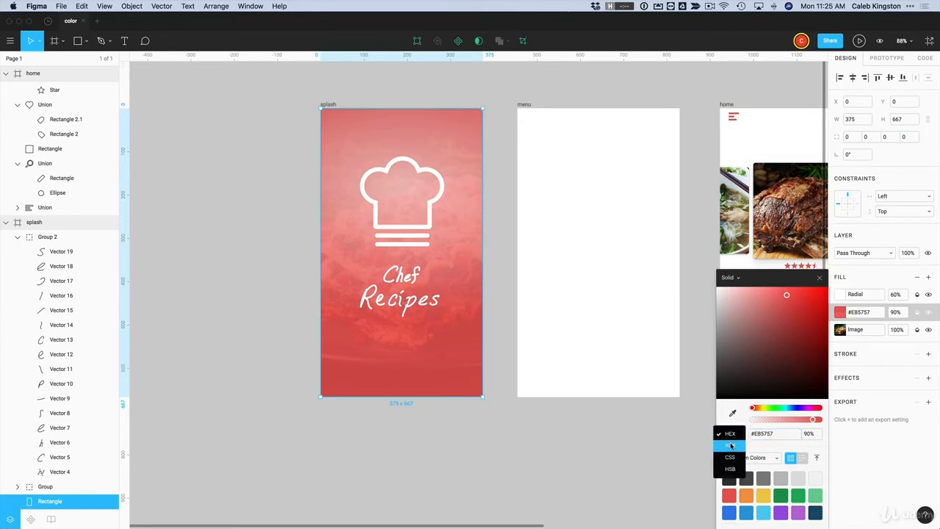
click(734, 445)
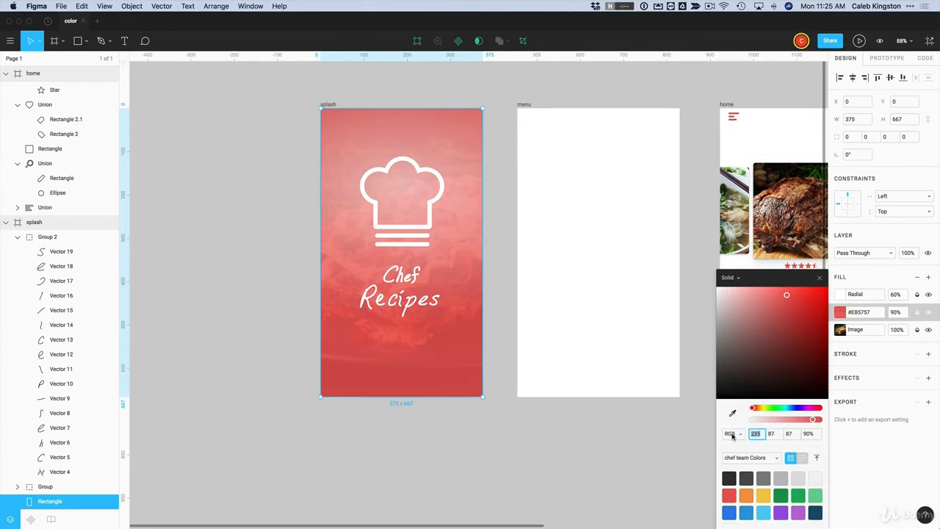
click(732, 435)
click(730, 448)
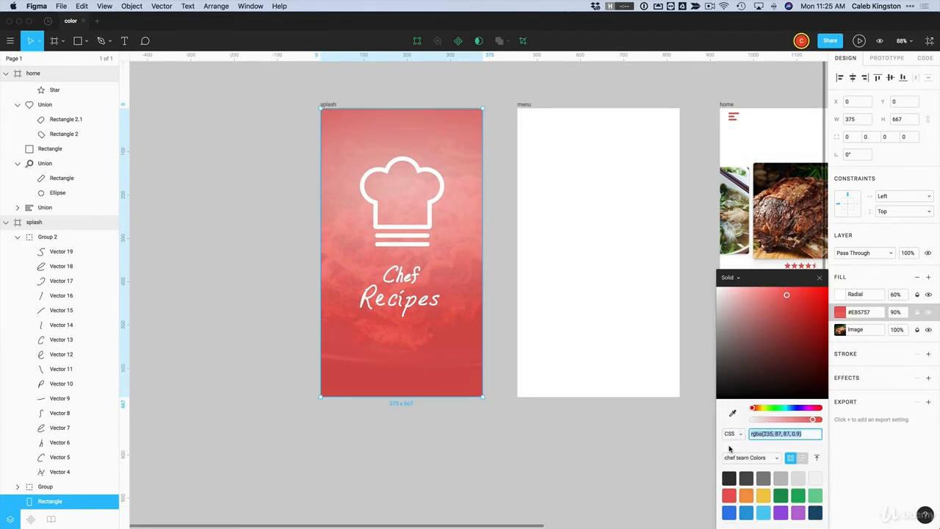
click(759, 435)
click(732, 434)
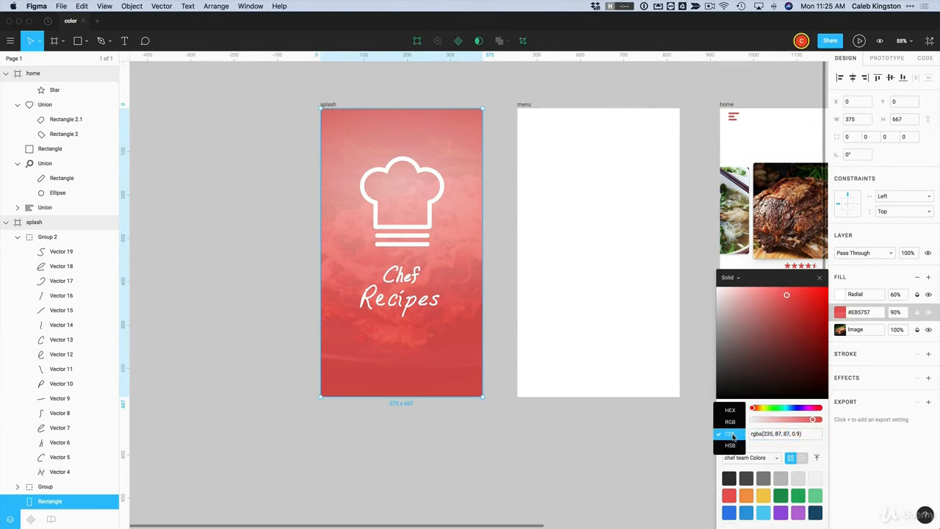
click(730, 447)
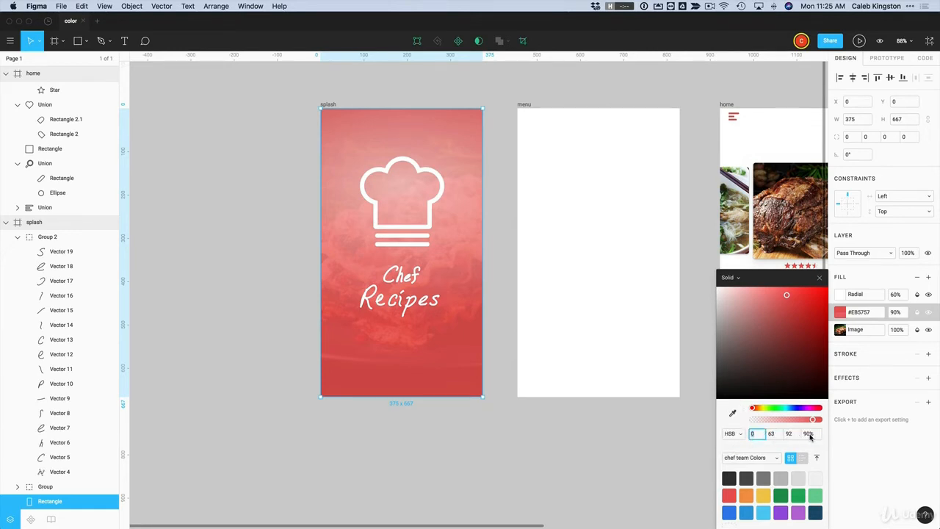
click(730, 434)
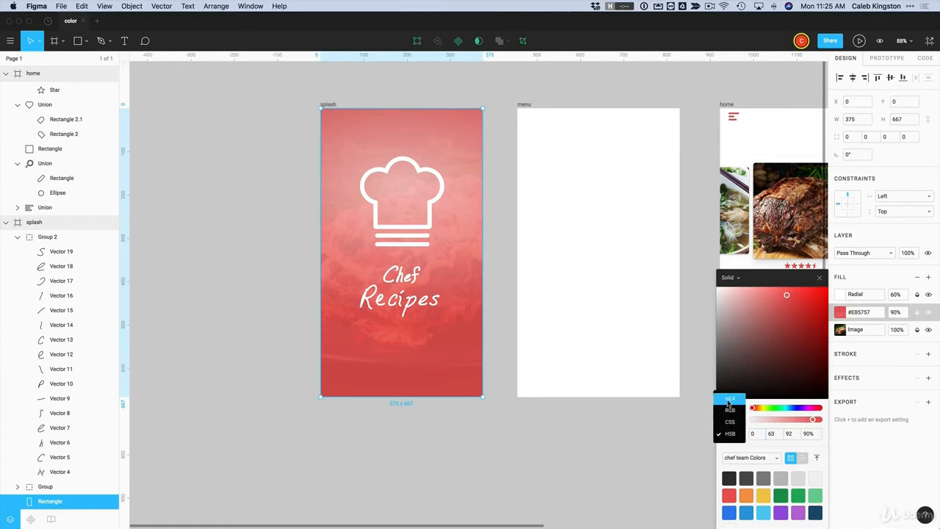
click(729, 403)
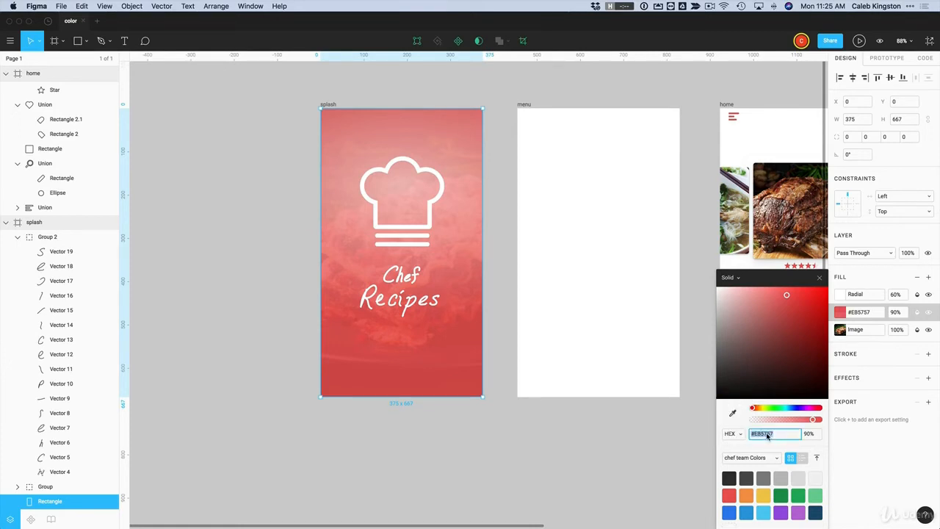
key(Escape)
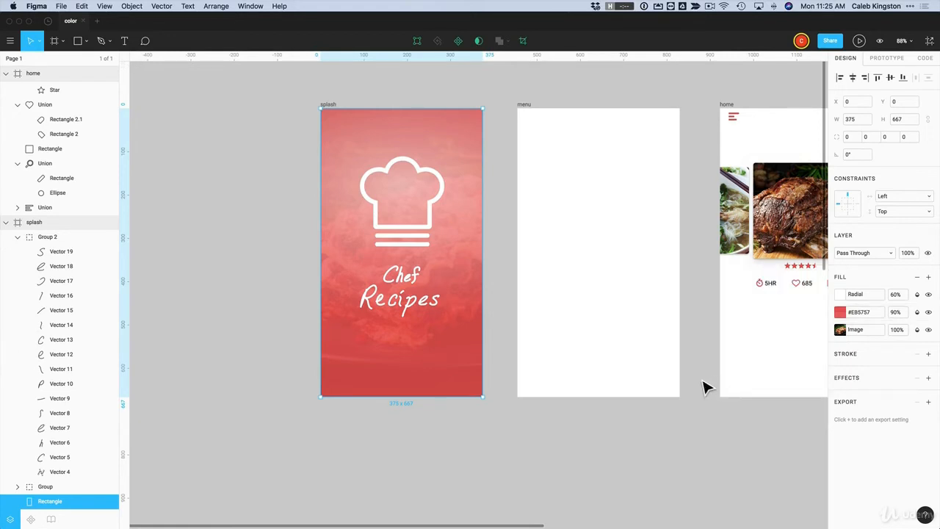
Select the Prime Rib Roast title and zoom in on it
click(706, 385)
scroll(710, 382, right, 2)
scroll(710, 383, right, 7)
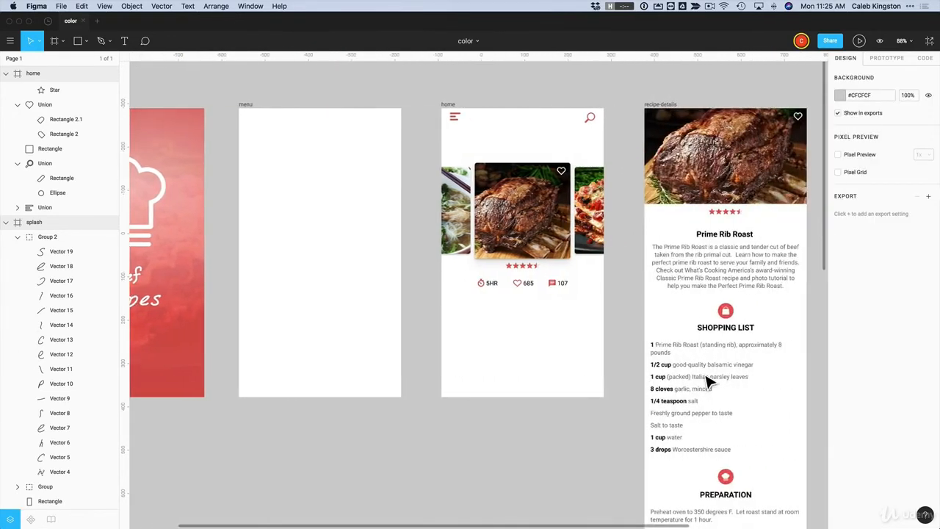
scroll(661, 257, right, 3)
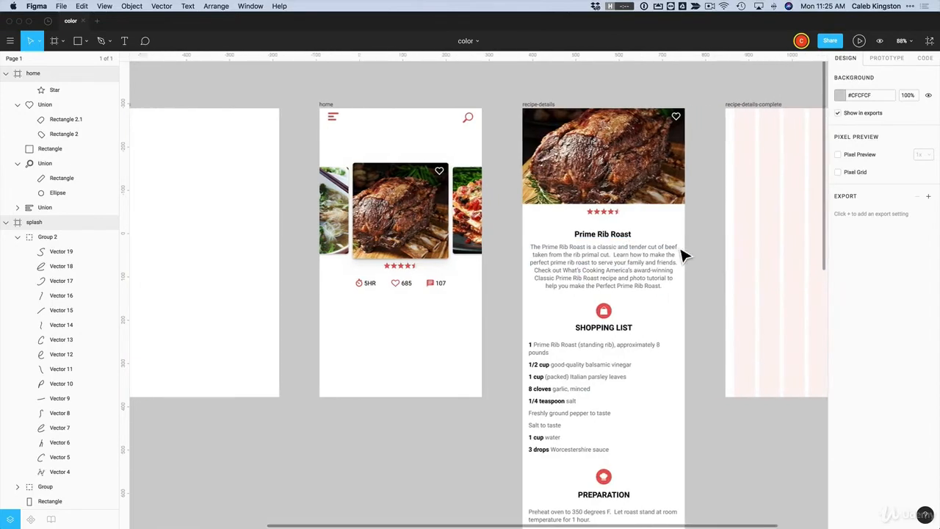
click(571, 273)
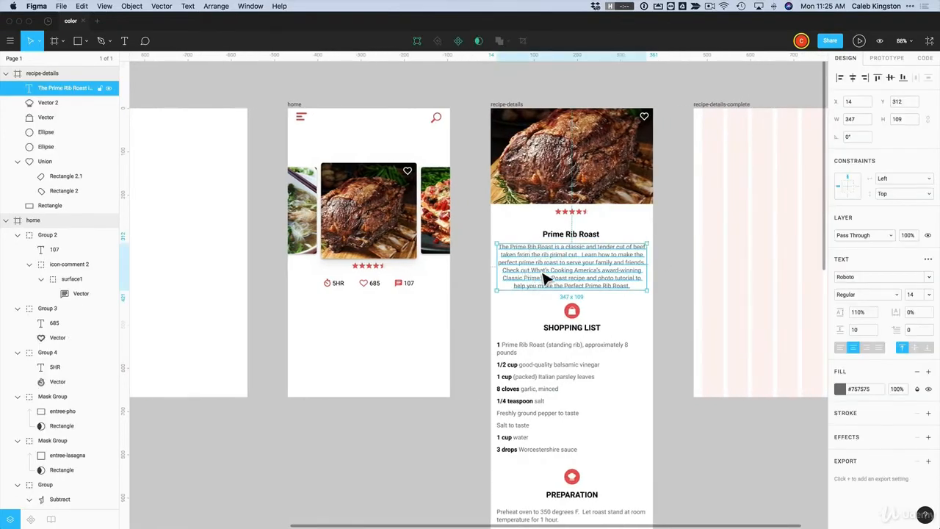
click(564, 236)
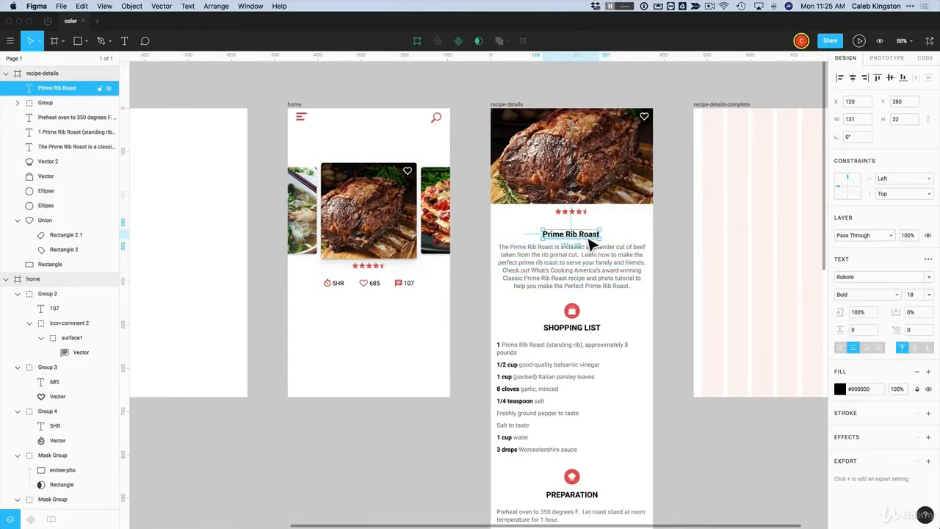
drag(493, 211, 676, 327)
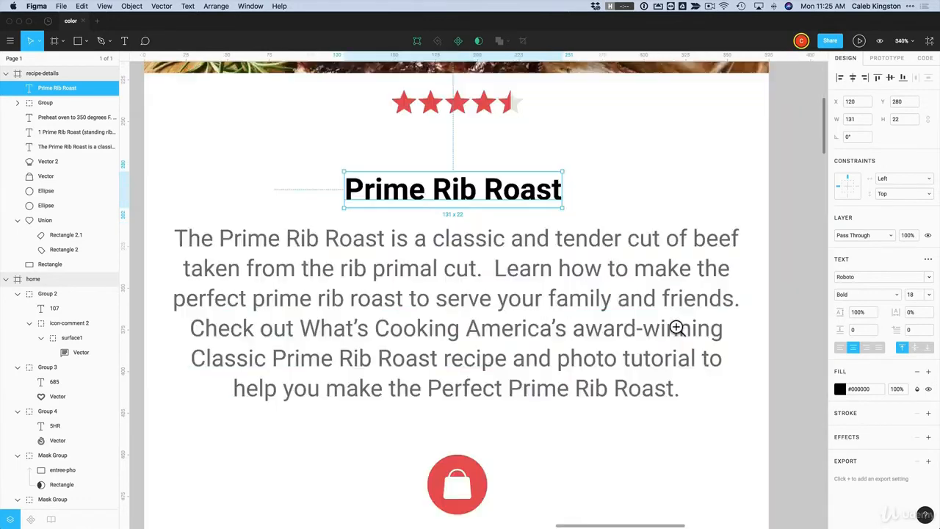
Turn the title dark blue #19597D and copy its hex code
click(842, 389)
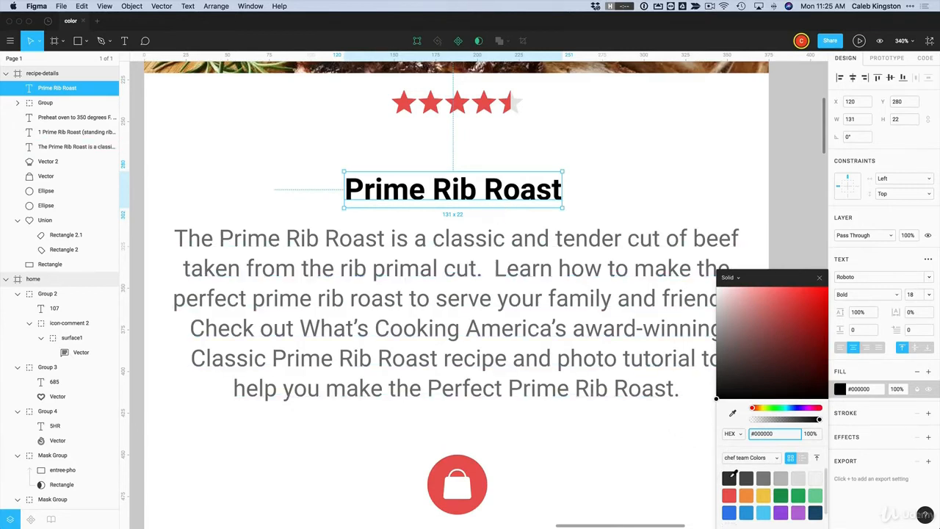
click(747, 512)
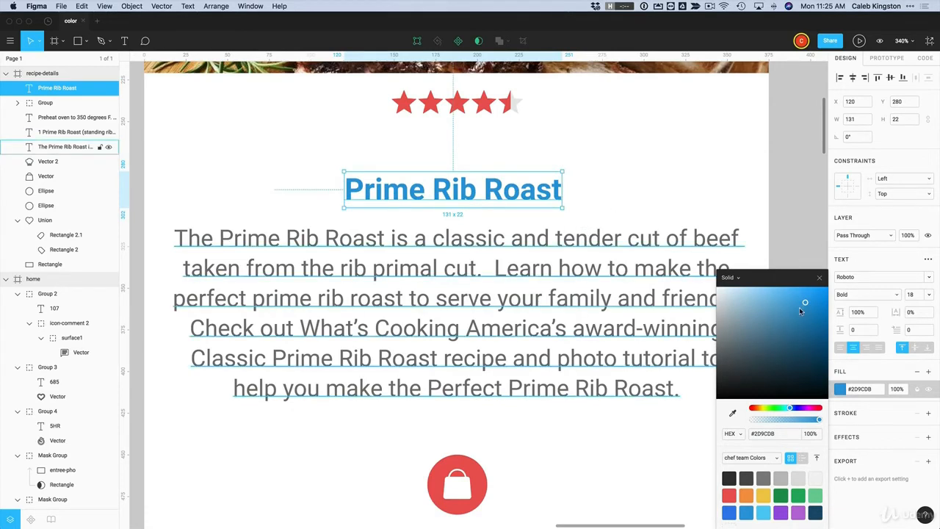
drag(805, 305, 807, 347)
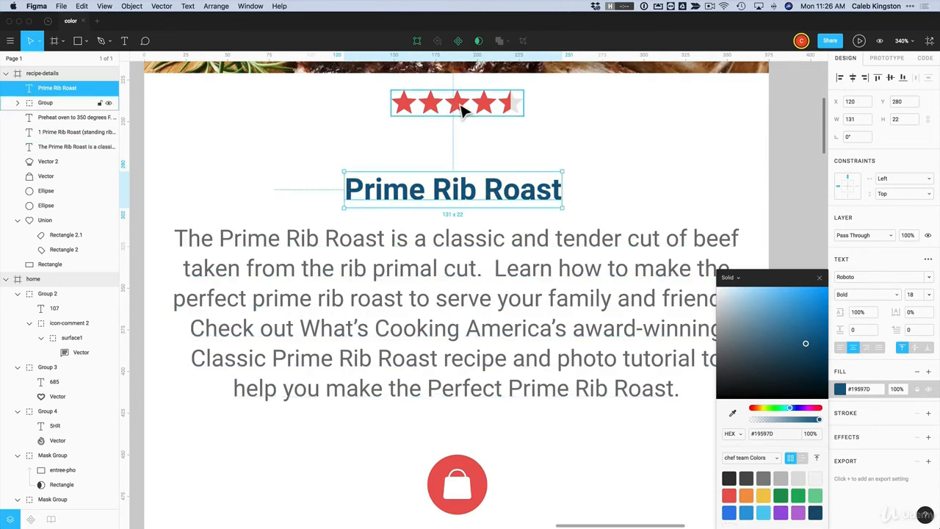
click(762, 435)
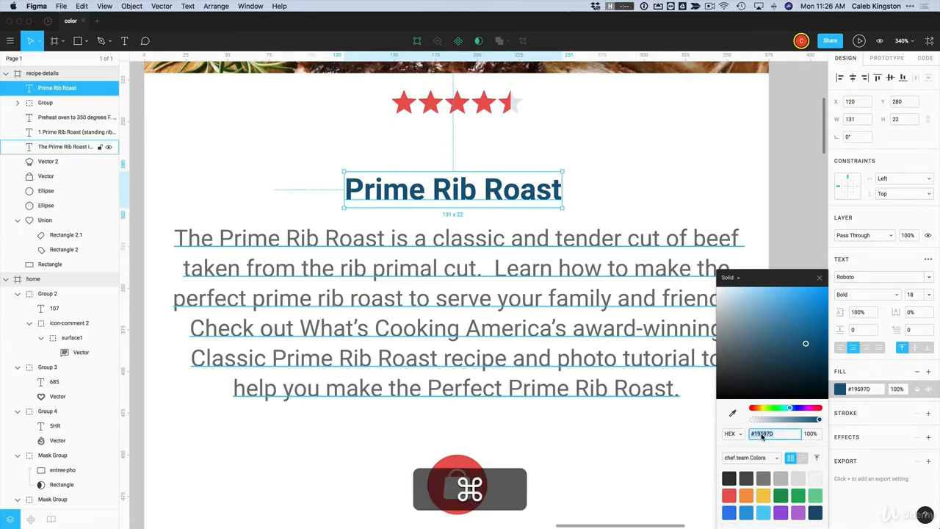
key(super+c)
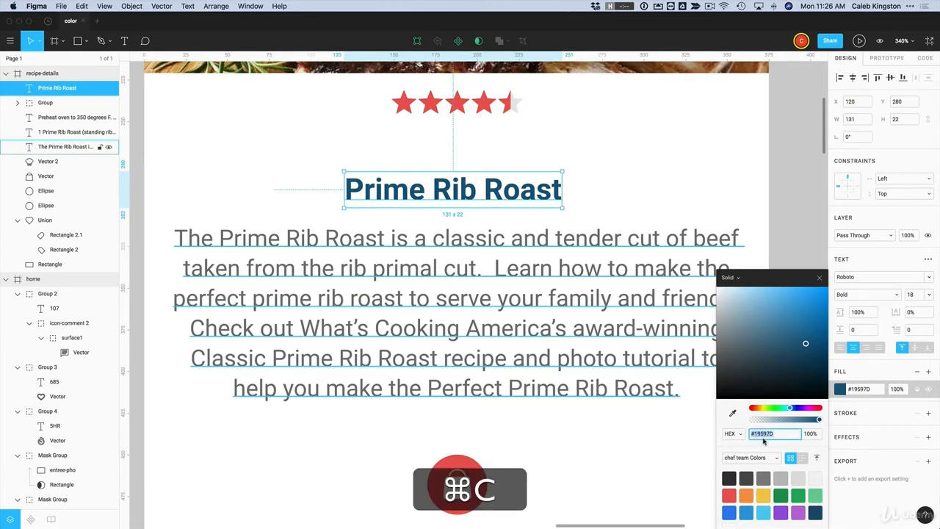
click(711, 447)
Paste #19597D into the SHOPPING LIST heading's fill hex field
scroll(711, 447, down, 4)
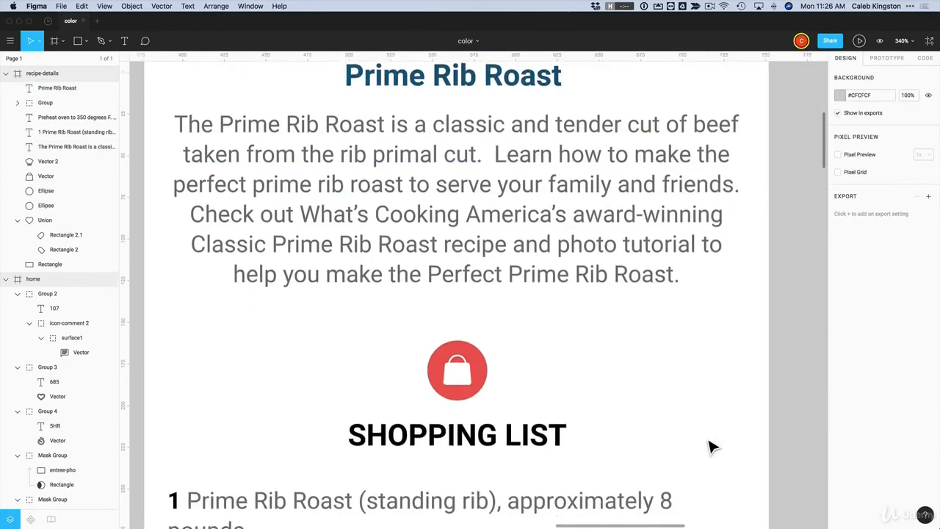
click(516, 410)
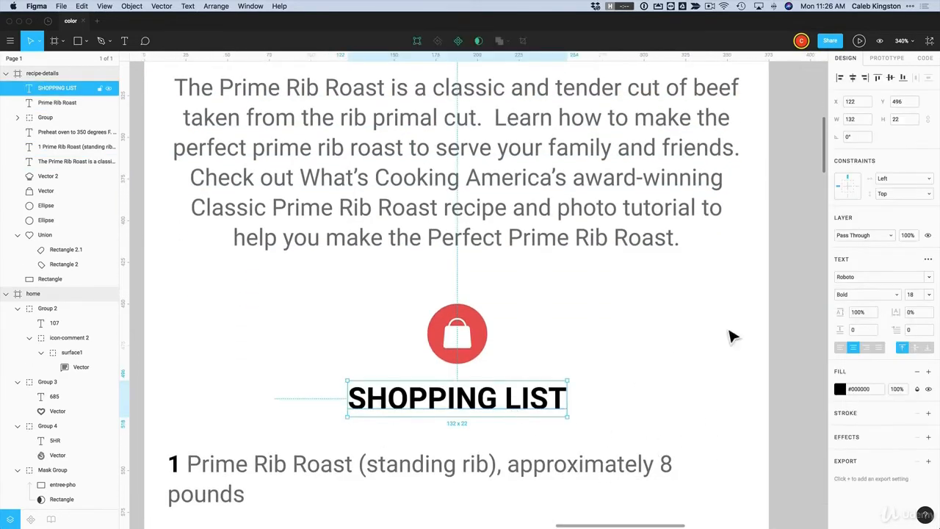
click(862, 392)
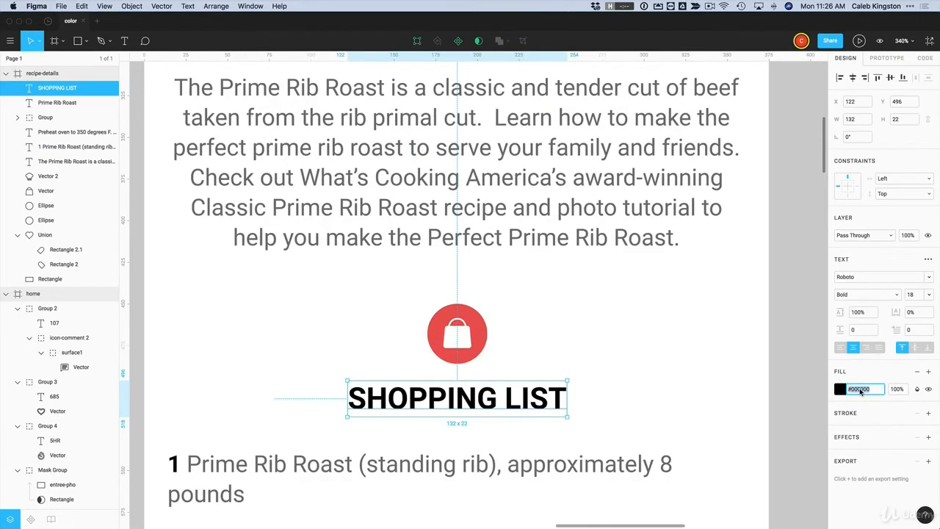
key(super+v)
Apply #19597D to SHOPPING LIST and view the document's colours in its picker
key(Return)
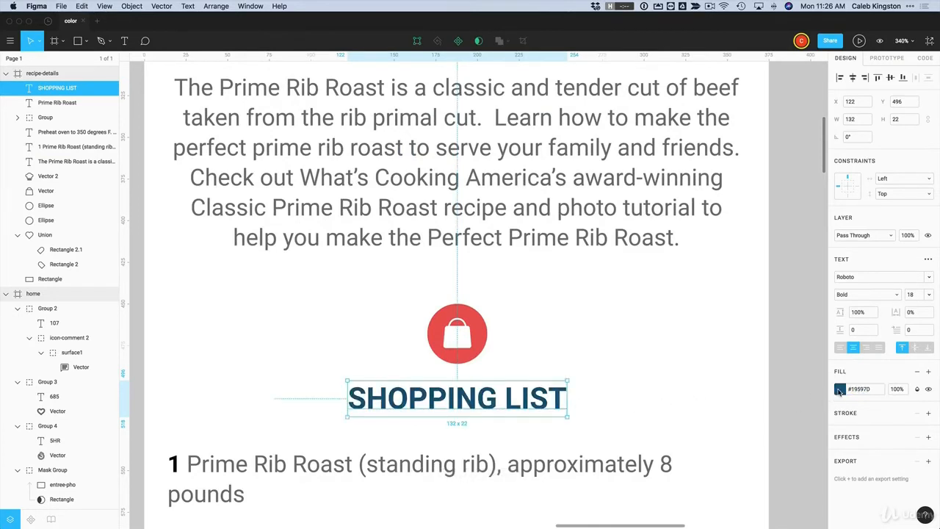
click(840, 390)
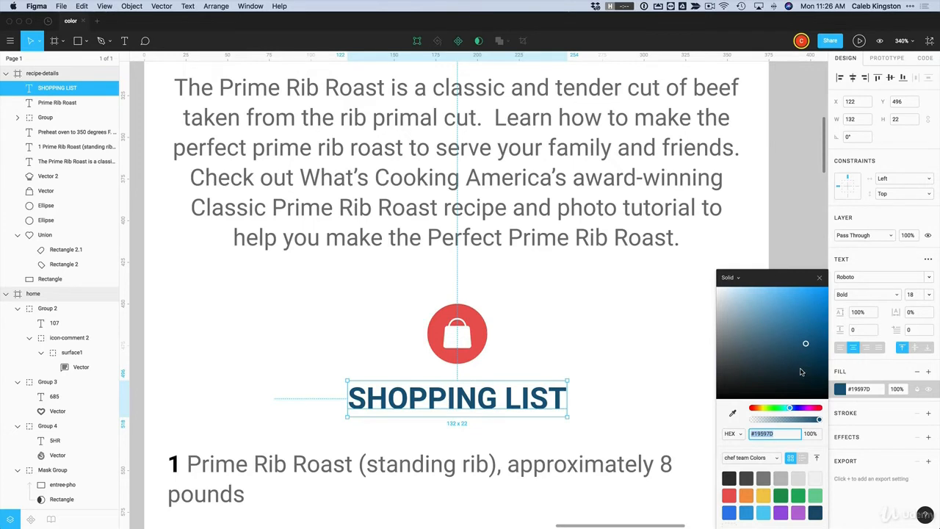
scroll(780, 481, down, 2)
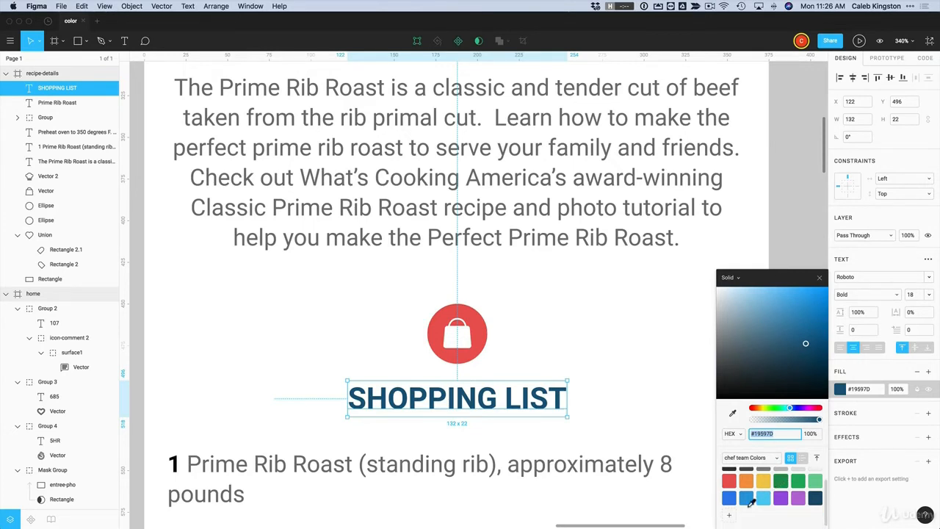
click(768, 460)
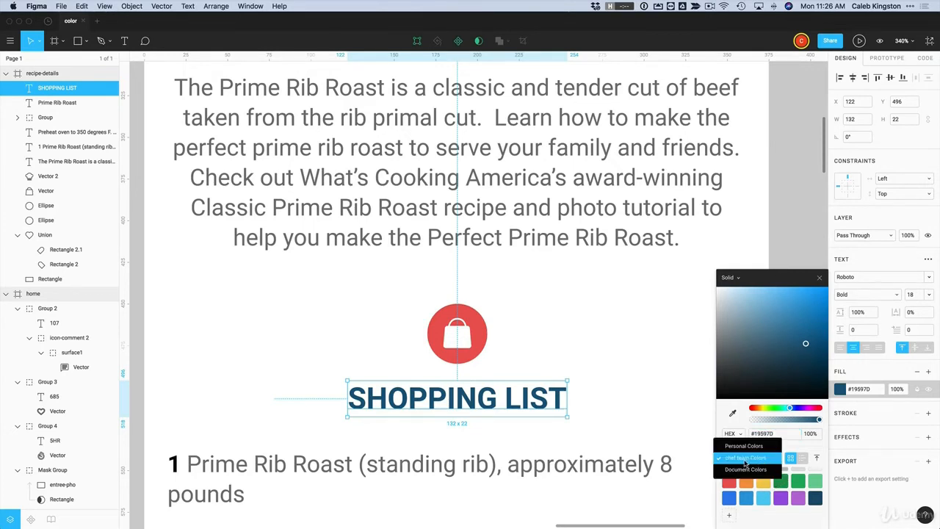
click(746, 470)
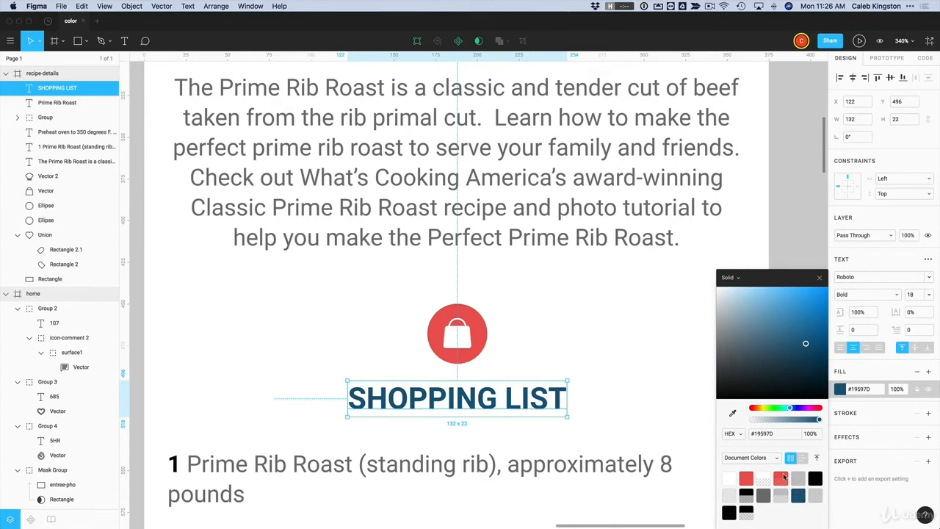
Save the dark blue swatch to the chef team and personal colour sets, then start a new file
click(777, 457)
click(750, 441)
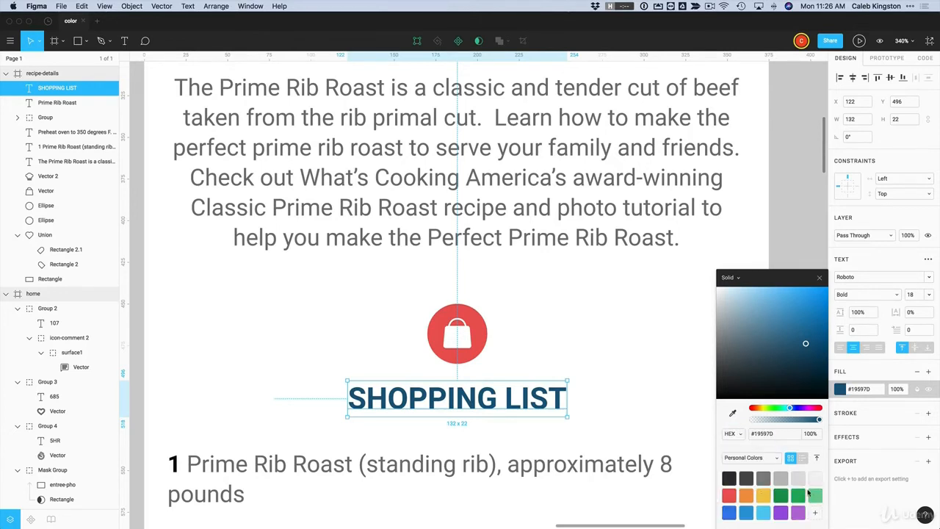
click(760, 458)
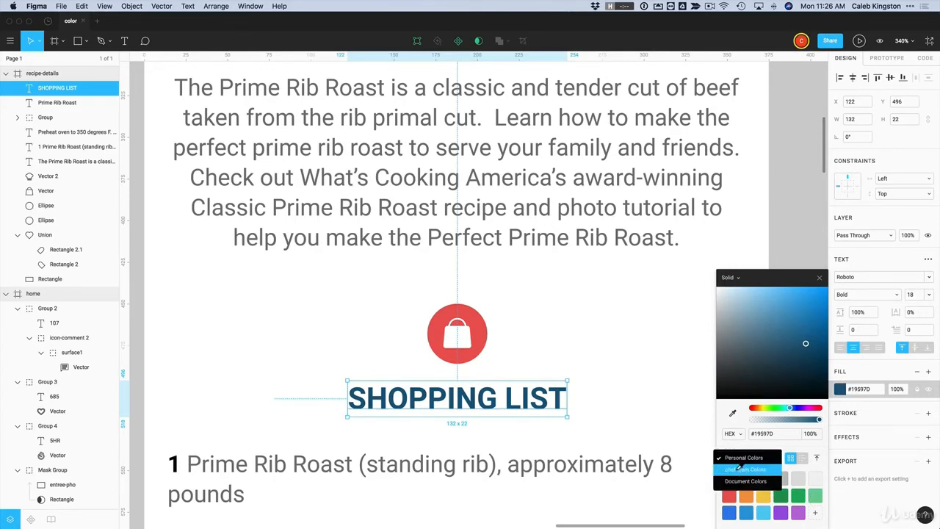
click(740, 469)
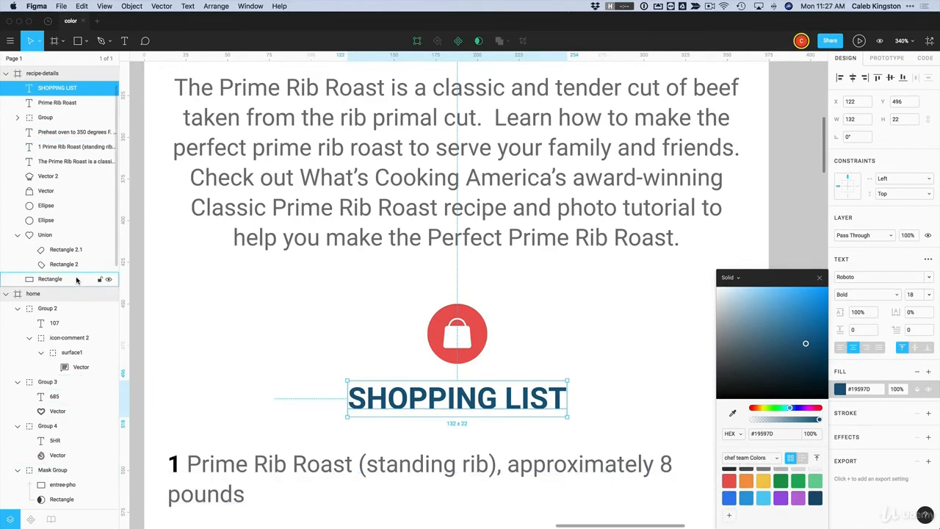
scroll(783, 488, up, 2)
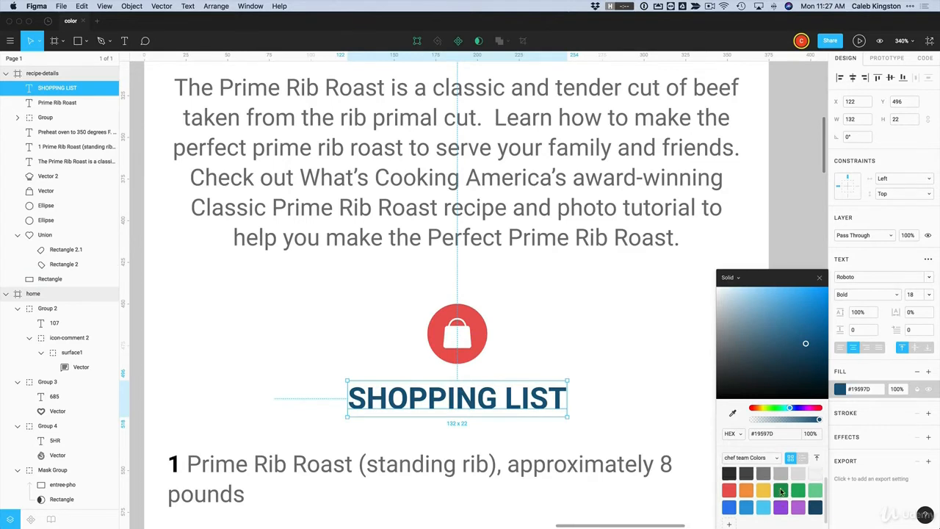
click(730, 522)
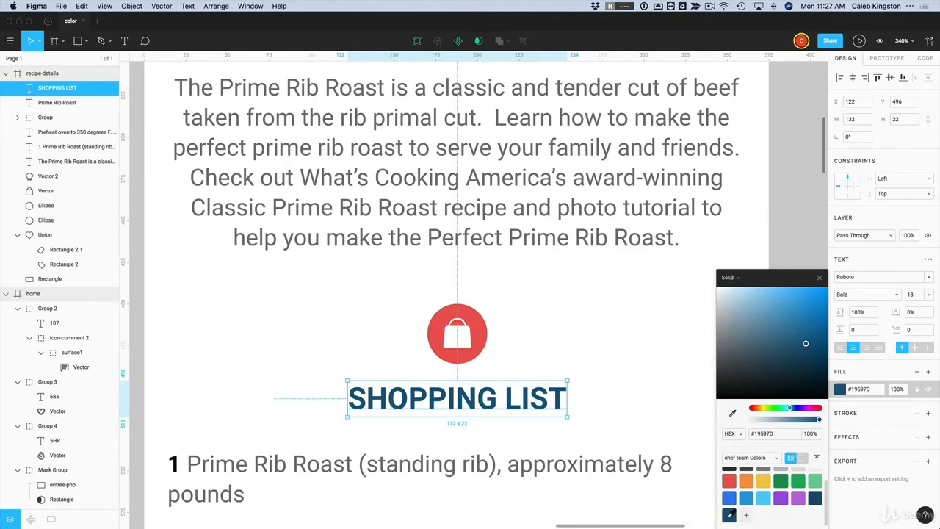
click(755, 461)
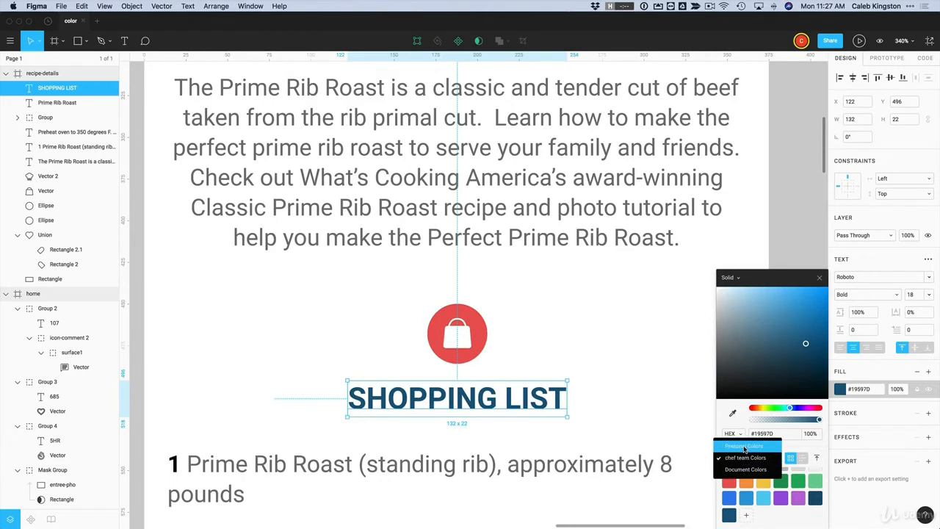
click(744, 446)
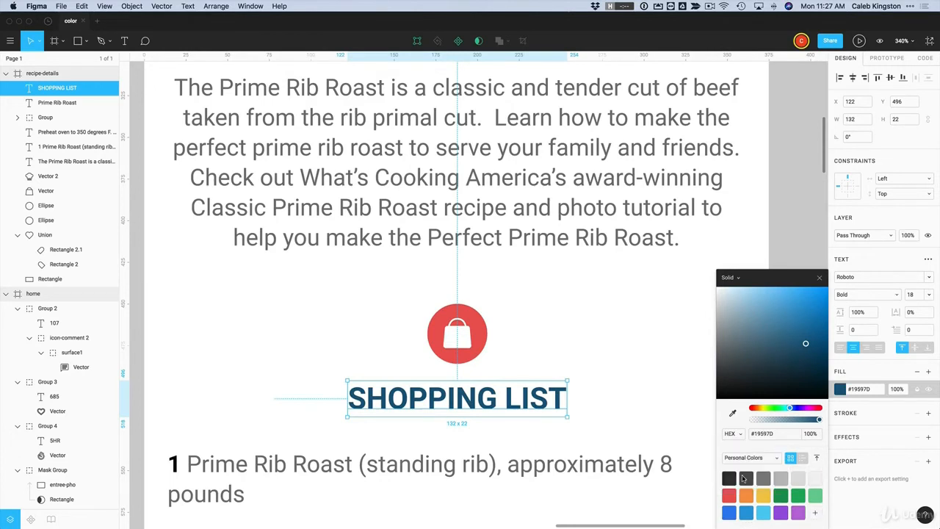
click(815, 514)
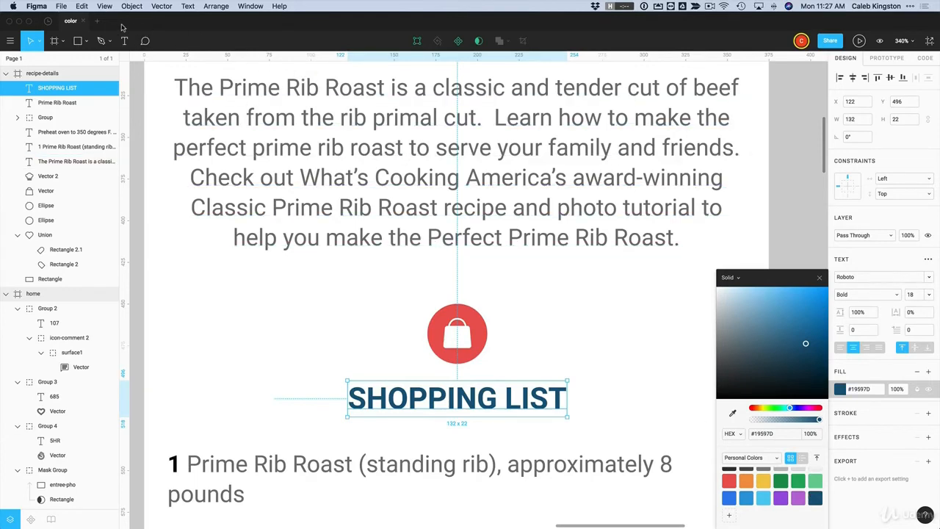
click(99, 25)
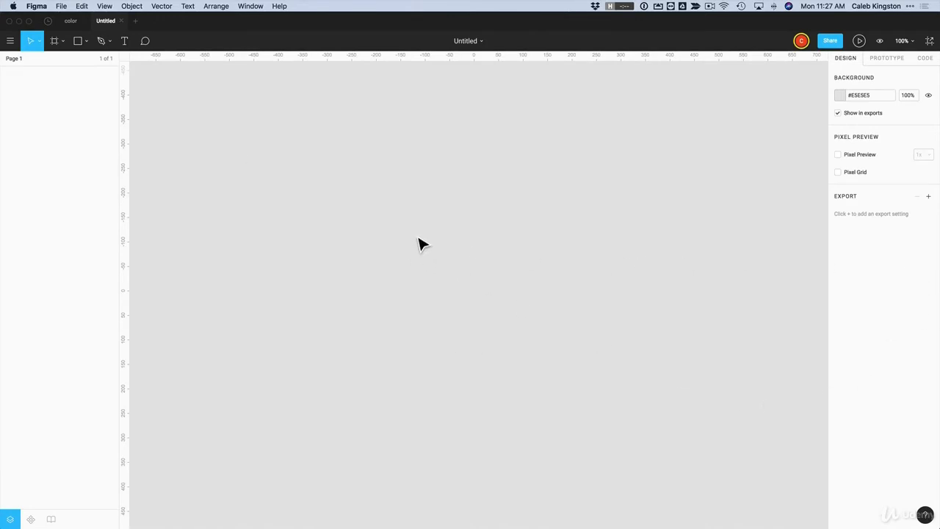
Draw a rectangle filled with the saved #19597D in the untitled file, then return to the color file
key(r)
drag(382, 208, 535, 320)
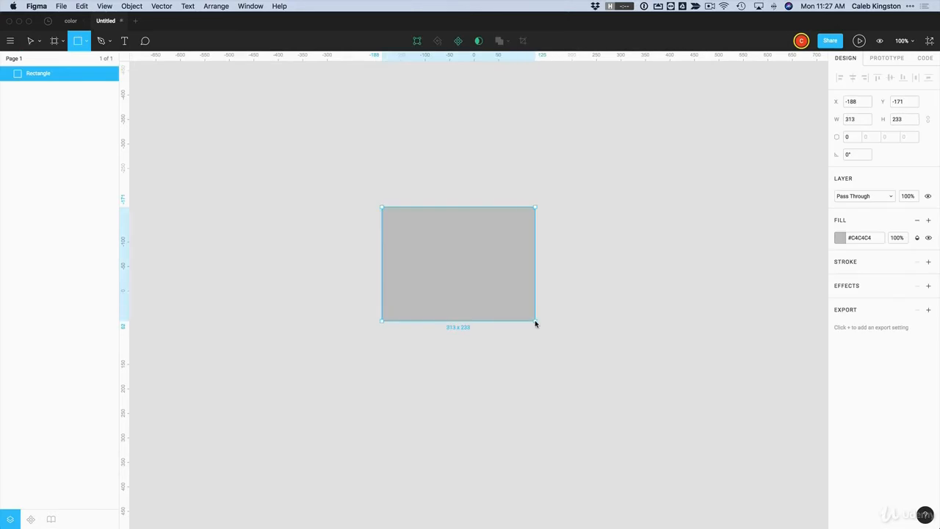
click(841, 239)
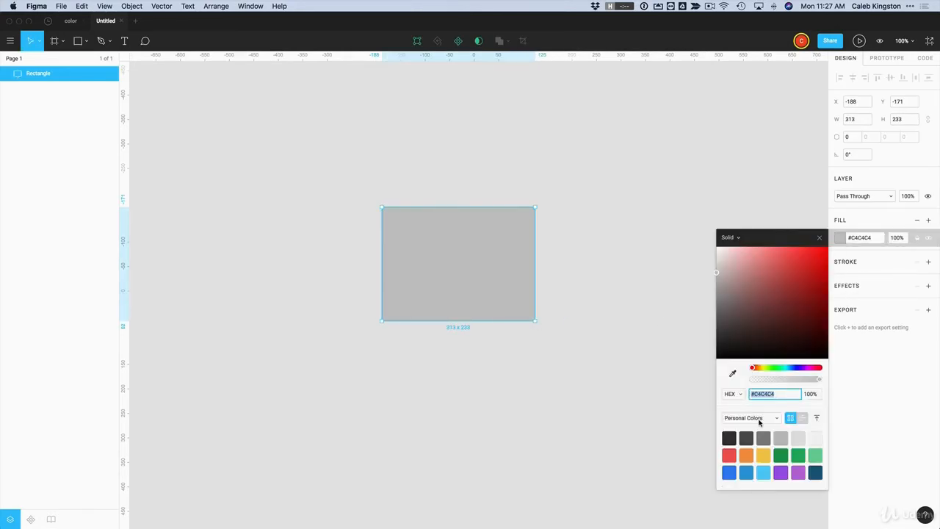
click(815, 472)
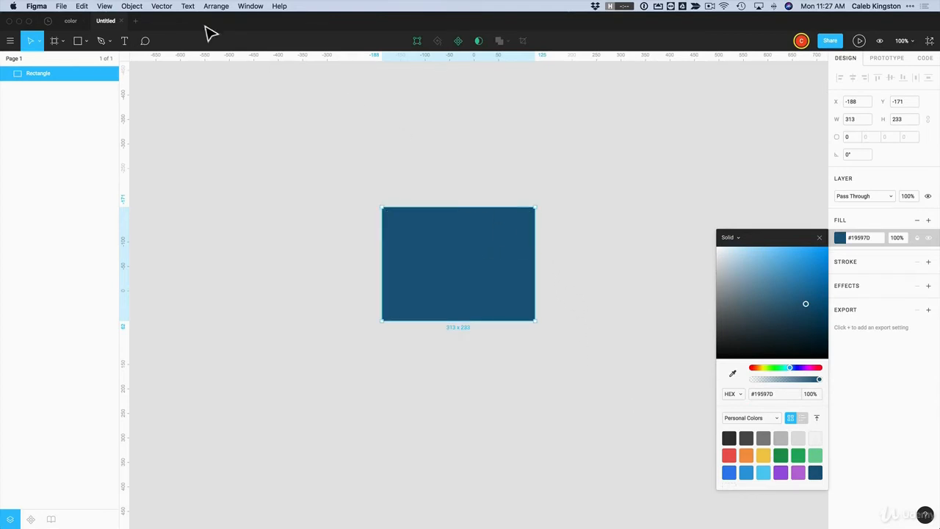
click(70, 20)
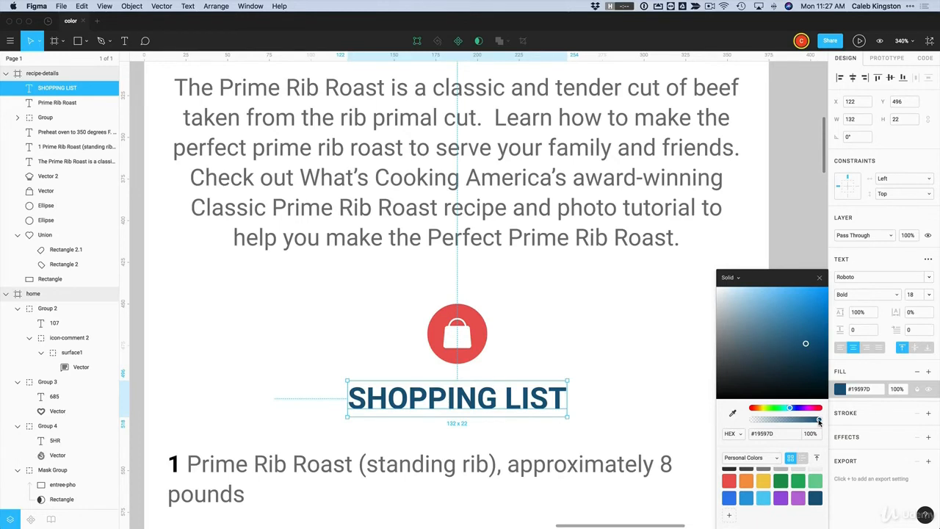
Preview SHOPPING LIST's fill at about 61% opacity, then restore it to 100%
drag(819, 421, 793, 420)
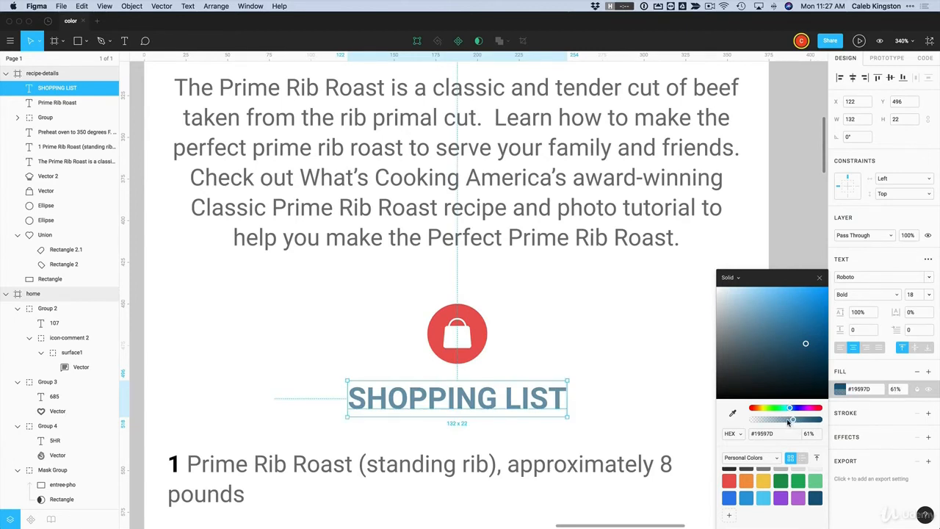
drag(794, 418, 834, 423)
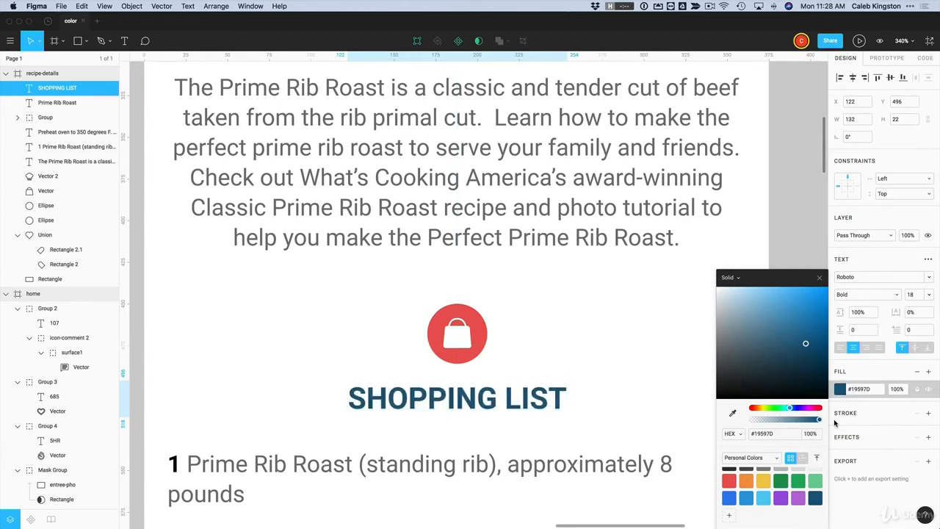
click(692, 325)
Zoom out and select the lasagna photo card, then the Prime Rib Roast title
scroll(693, 325, down, 5)
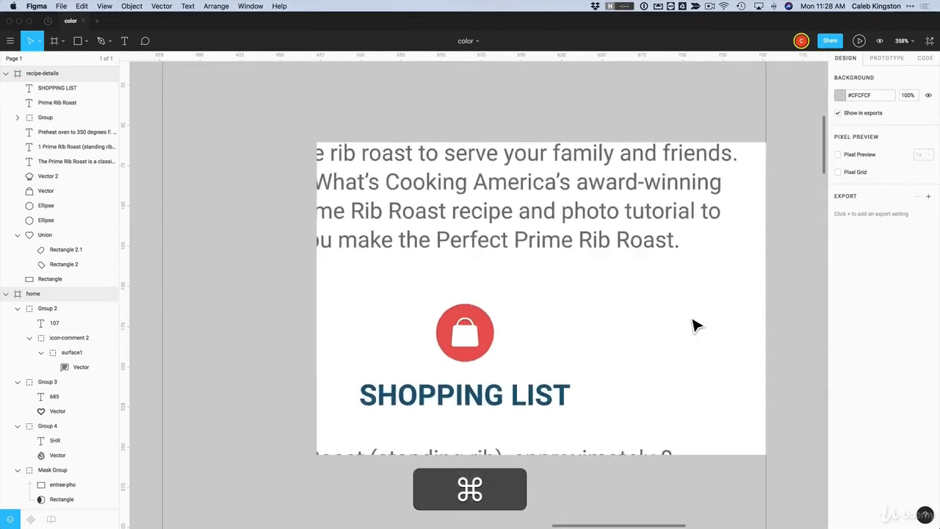
scroll(692, 325, down, 3)
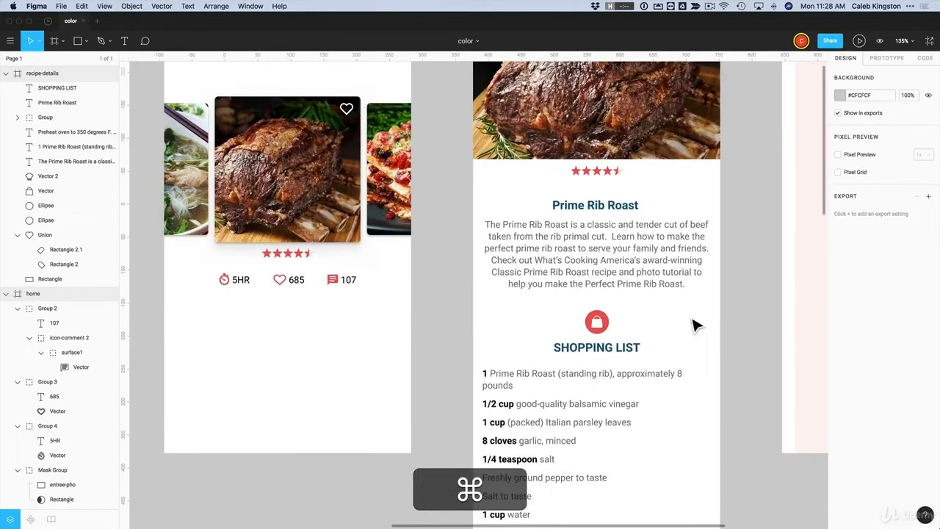
scroll(693, 325, up, 3)
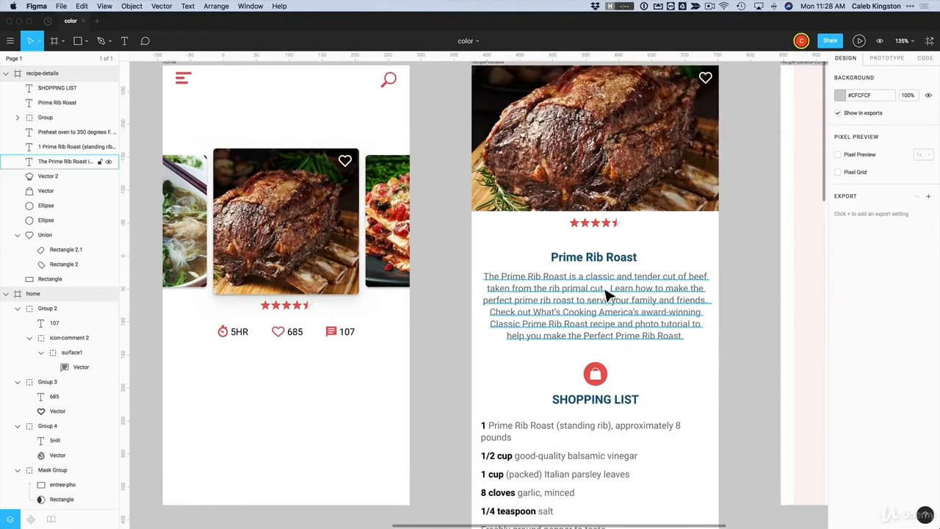
click(390, 179)
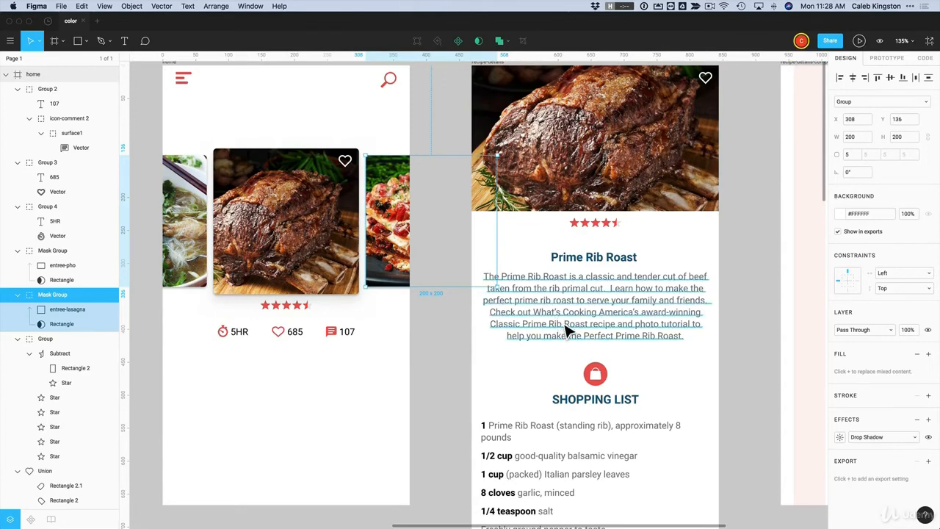
click(593, 265)
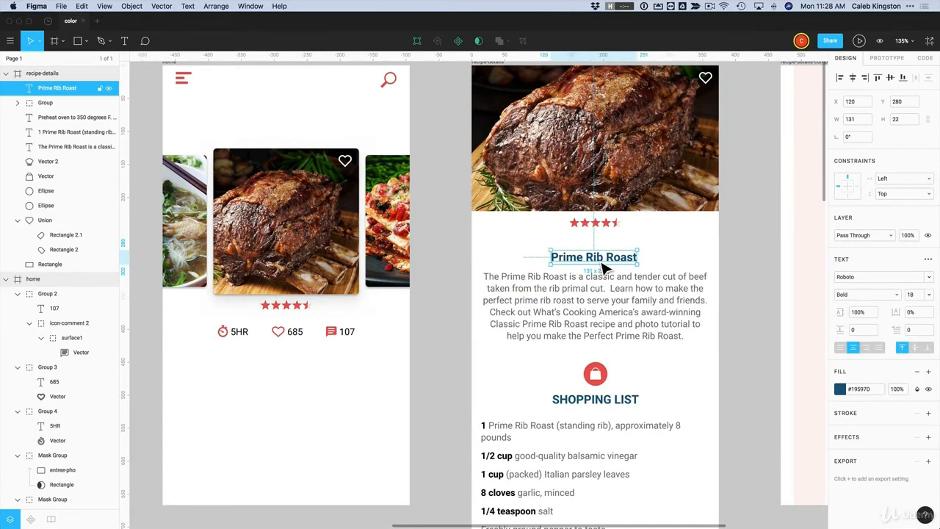
Try greens sampled from the roast photo on the title, then revert it to #19597D
key(ctrl+c)
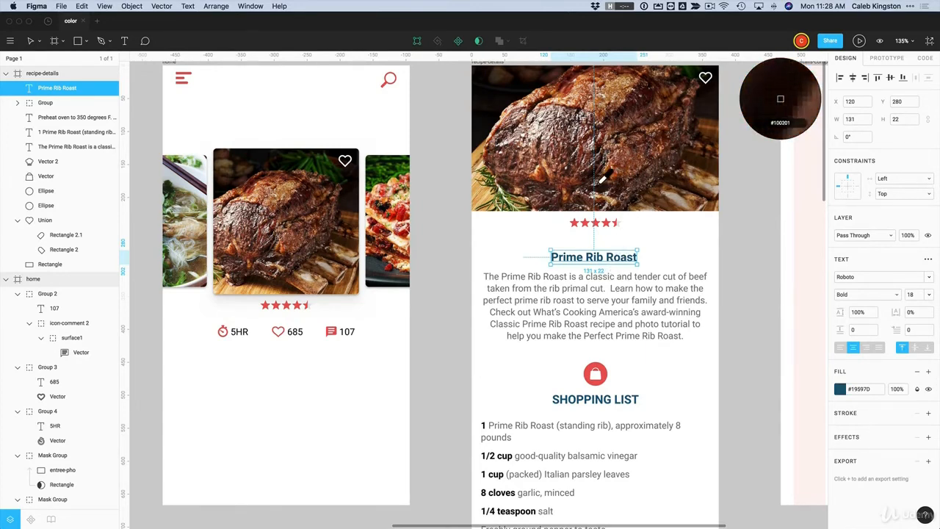
click(840, 389)
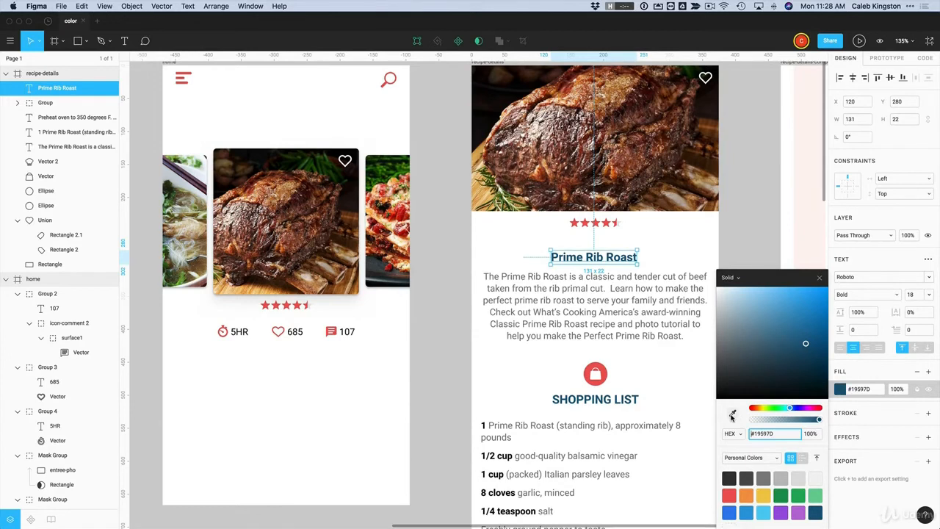
click(732, 415)
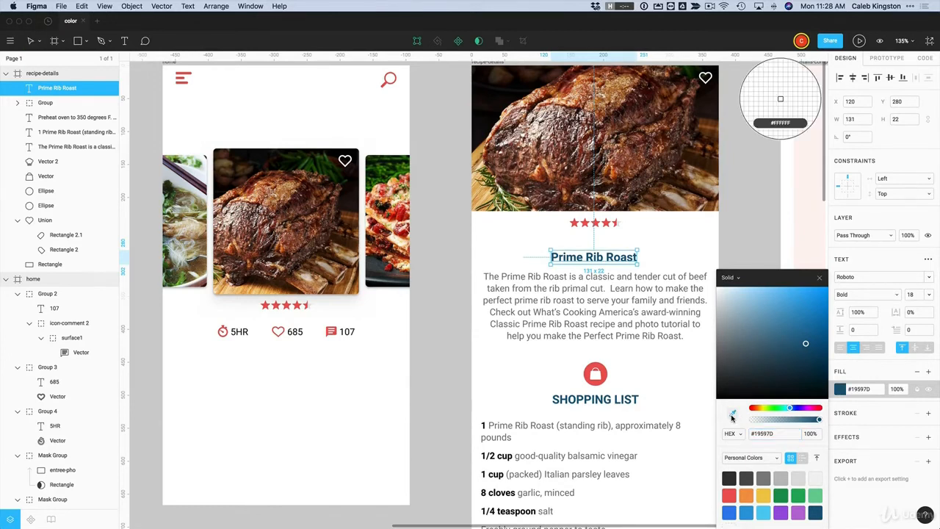
click(335, 207)
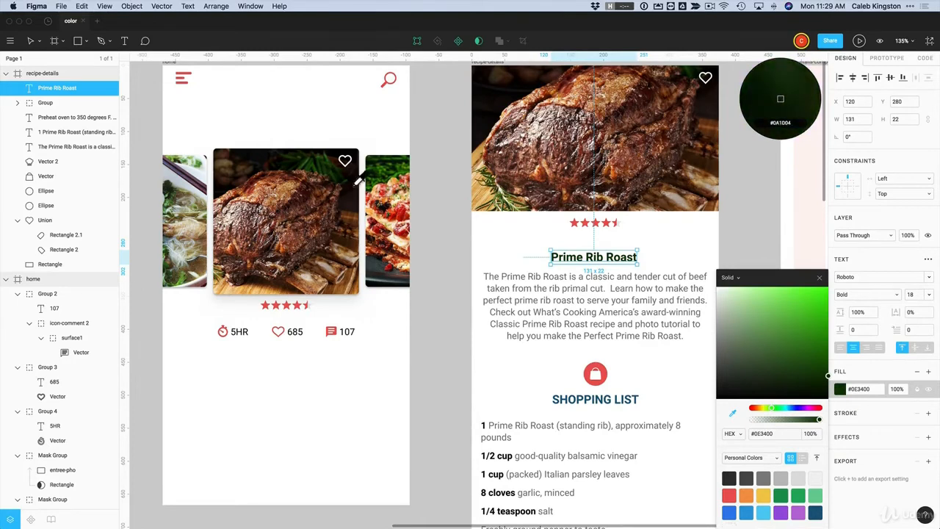
click(403, 182)
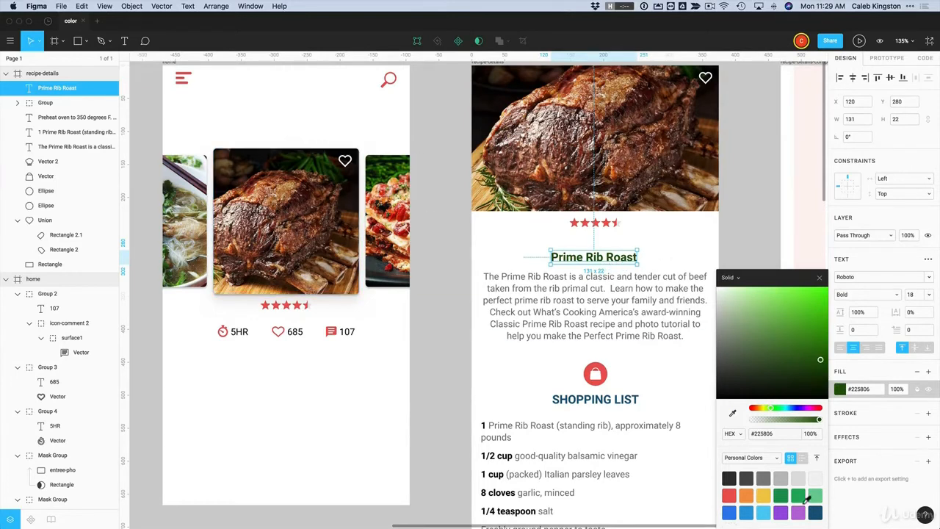
scroll(807, 505, down, 1)
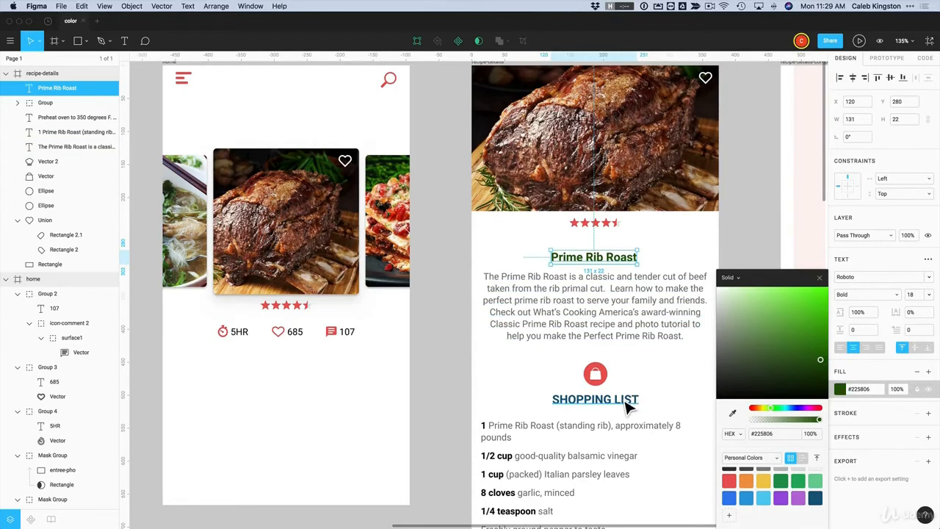
click(815, 499)
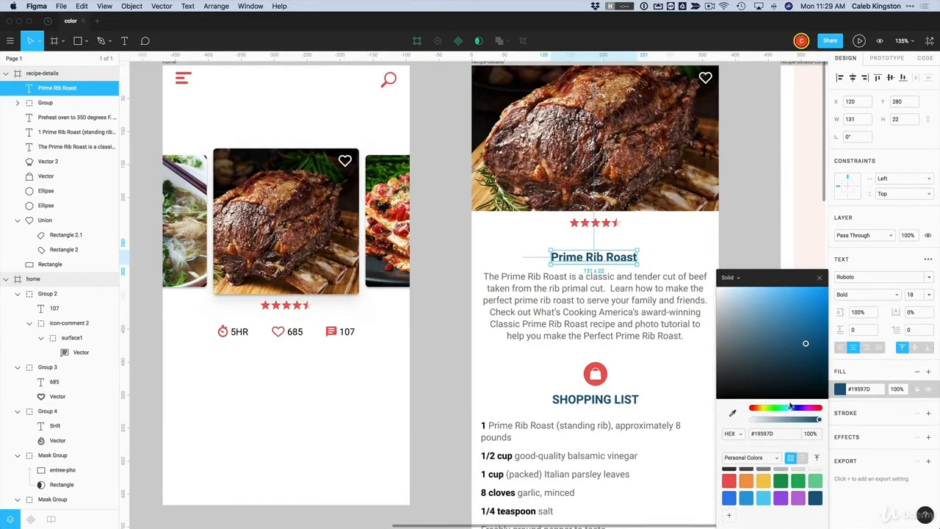
click(819, 280)
click(758, 235)
key(shift+1)
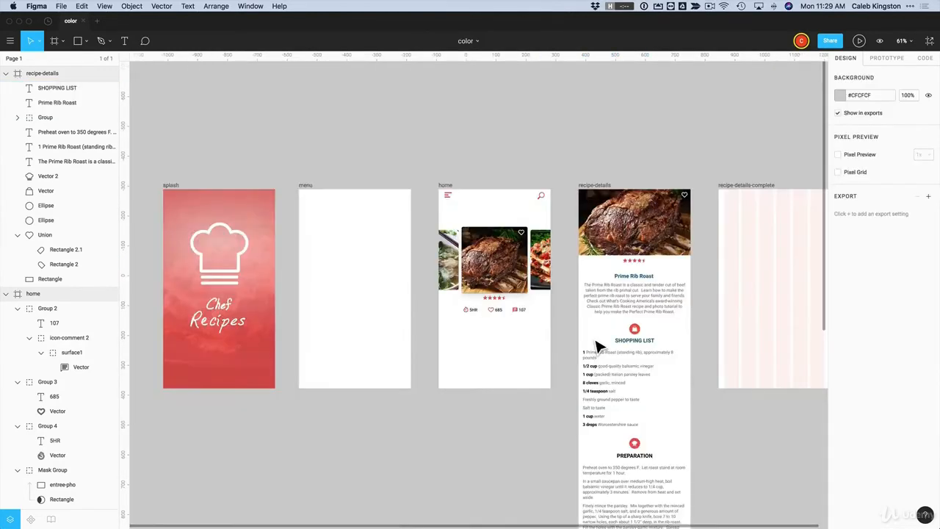
Select the recipe-details-complete frame a few times, then select the recipe-details frame instead
click(626, 341)
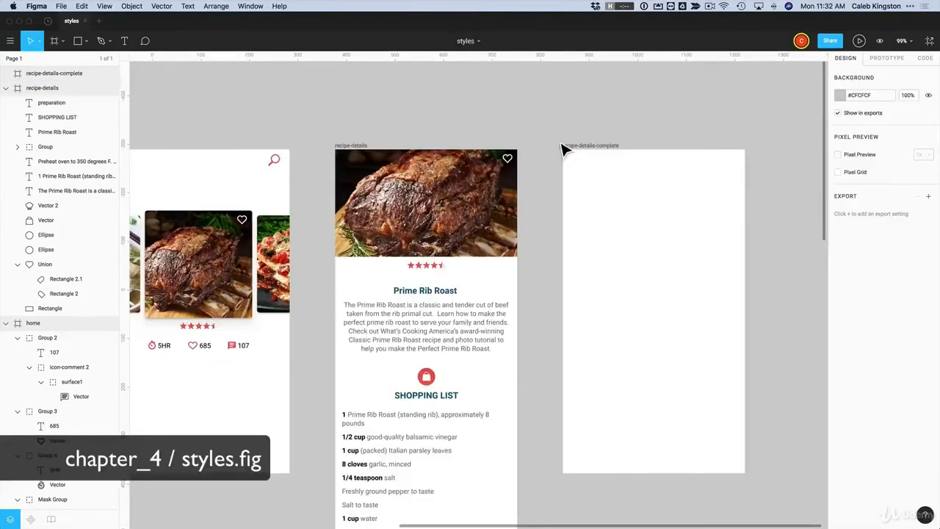
click(570, 153)
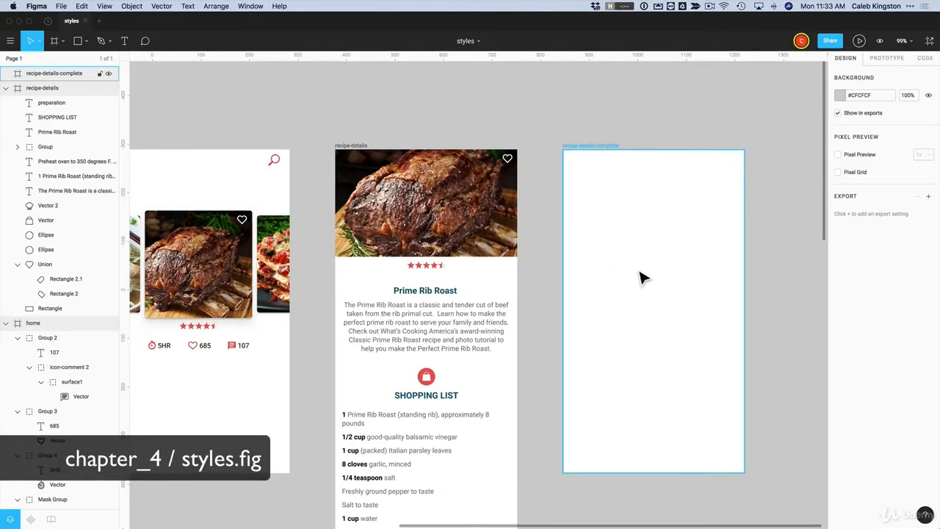
click(764, 245)
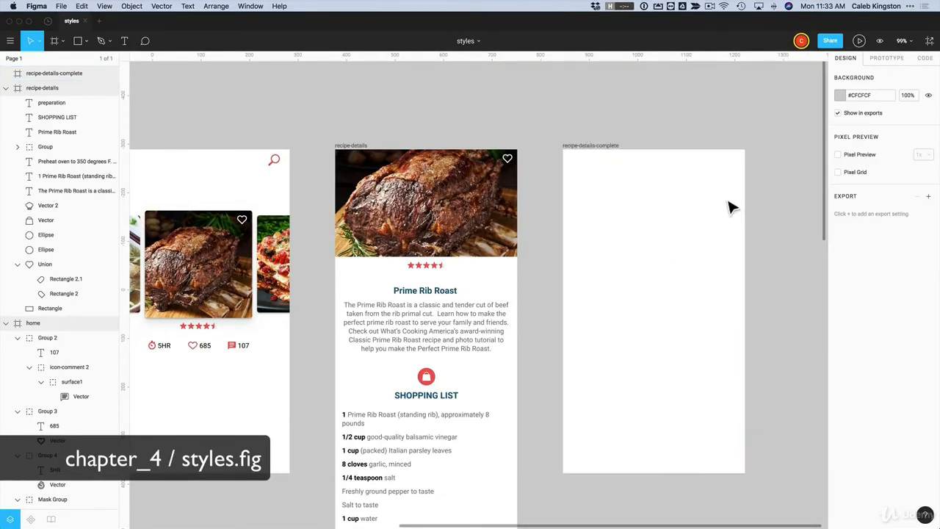
click(698, 220)
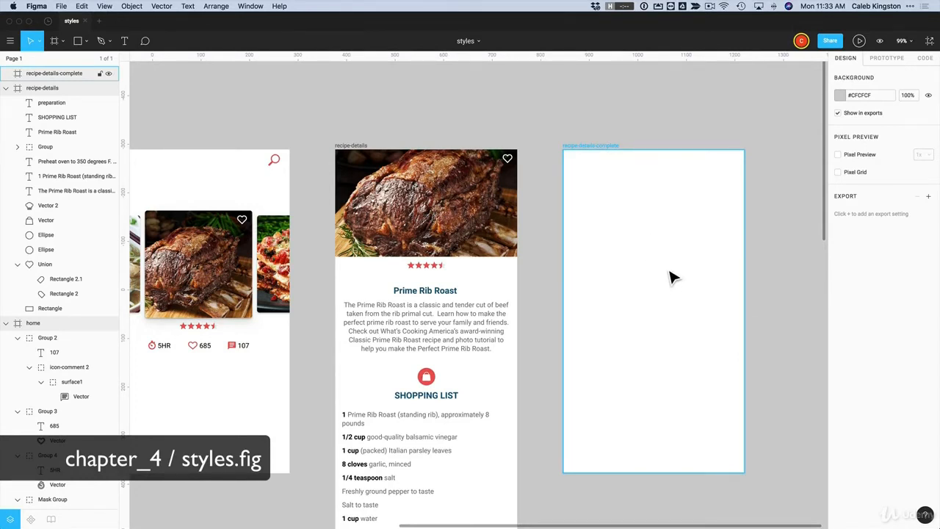
click(758, 222)
click(712, 183)
click(378, 125)
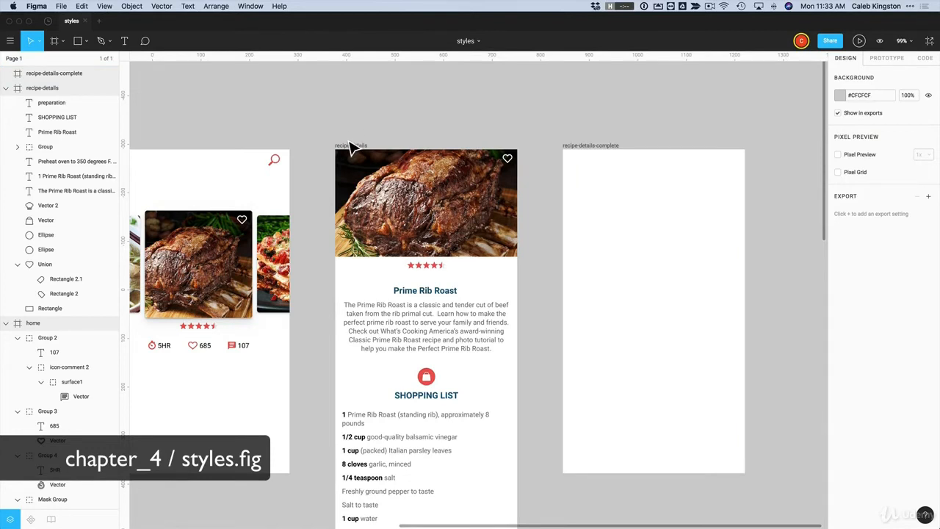
click(351, 147)
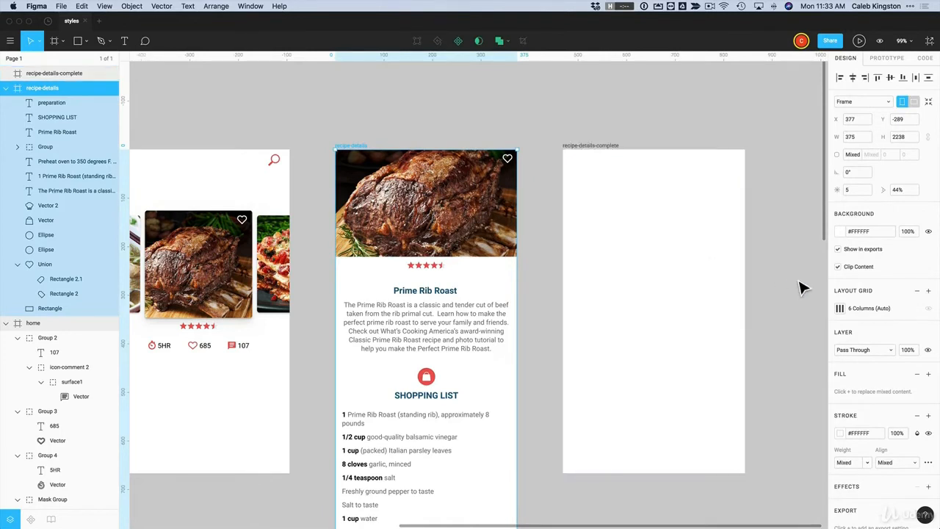
Give the recipe-details frame a 2x PNG export setting and show its preview
scroll(842, 283, down, 2)
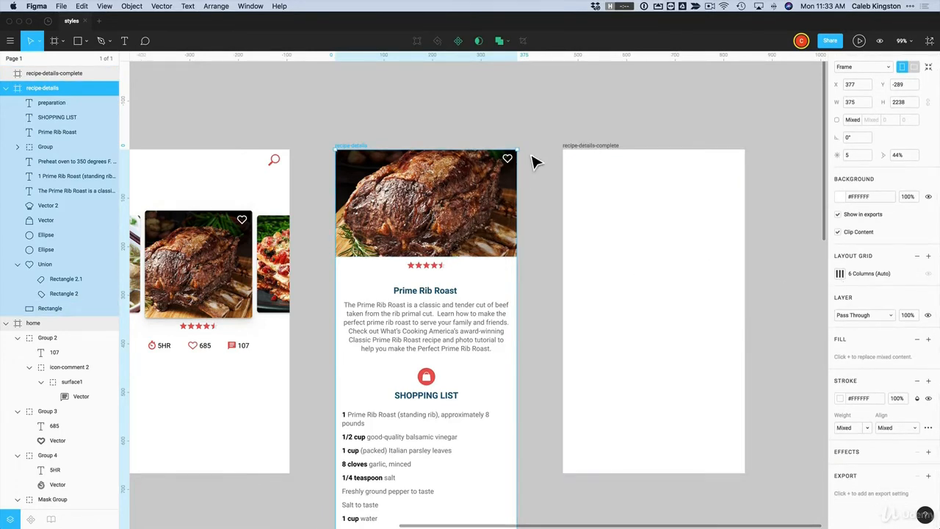
drag(529, 151, 357, 430)
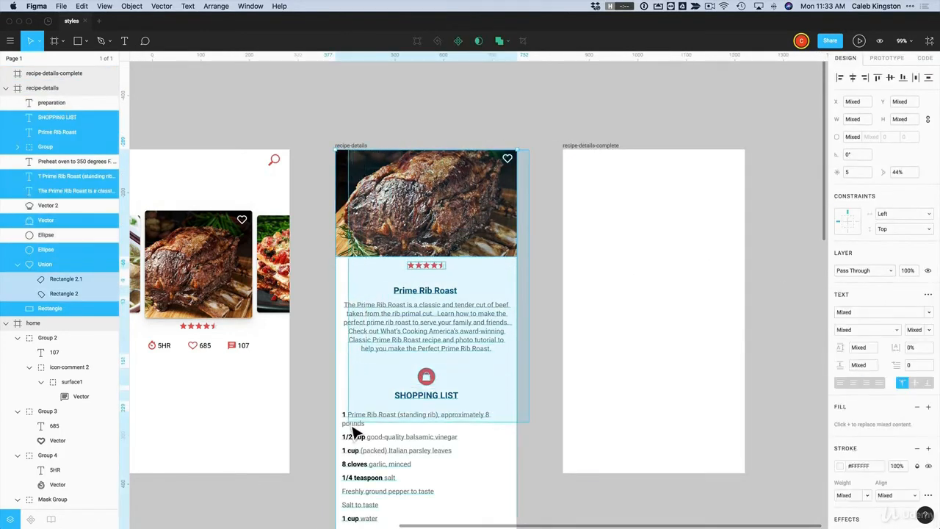
click(636, 107)
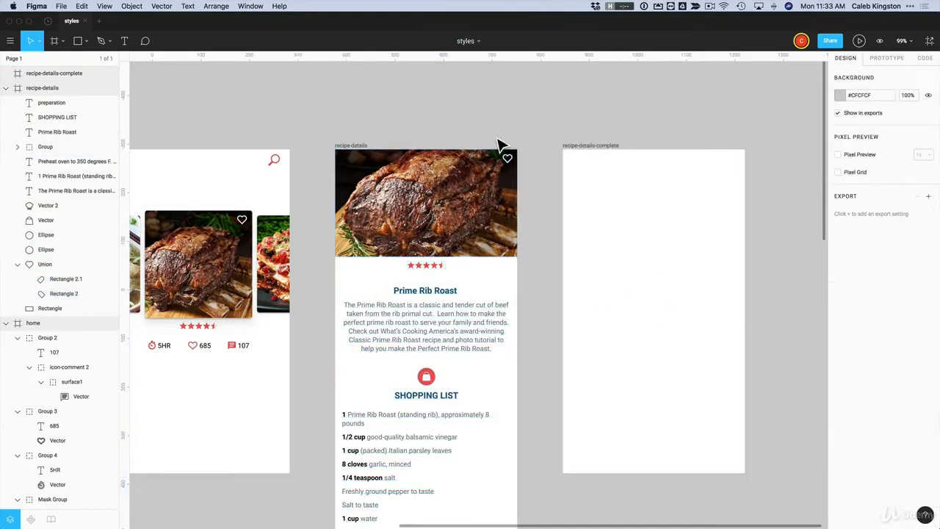
click(350, 147)
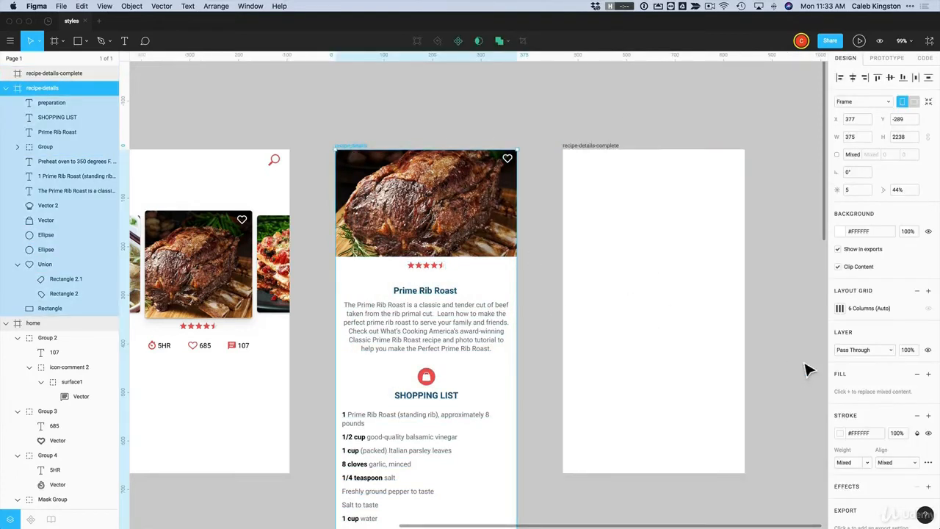
scroll(875, 364, down, 2)
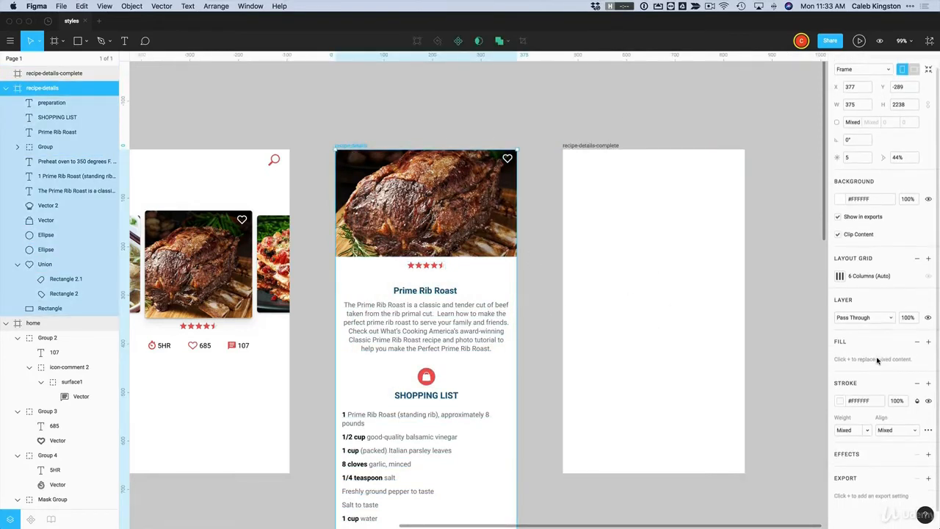
click(928, 479)
scroll(922, 481, down, 3)
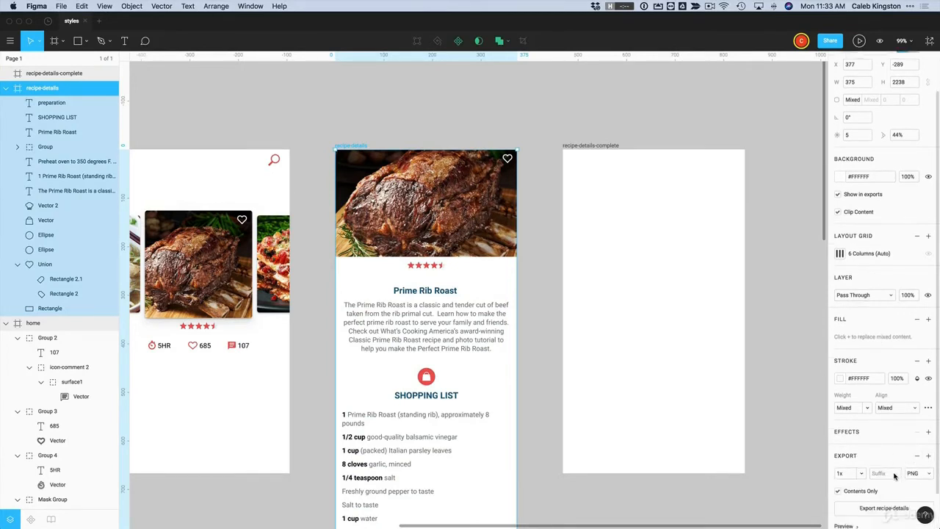
click(860, 441)
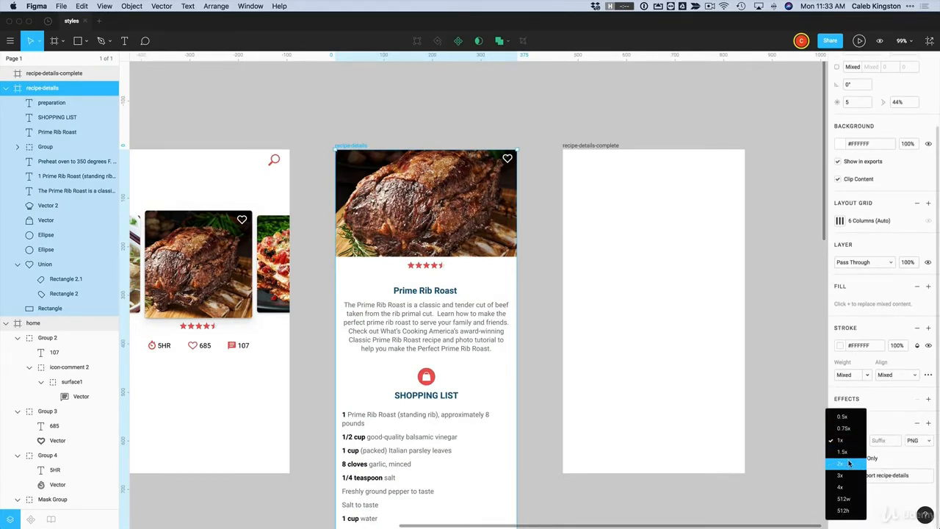
click(850, 460)
click(846, 495)
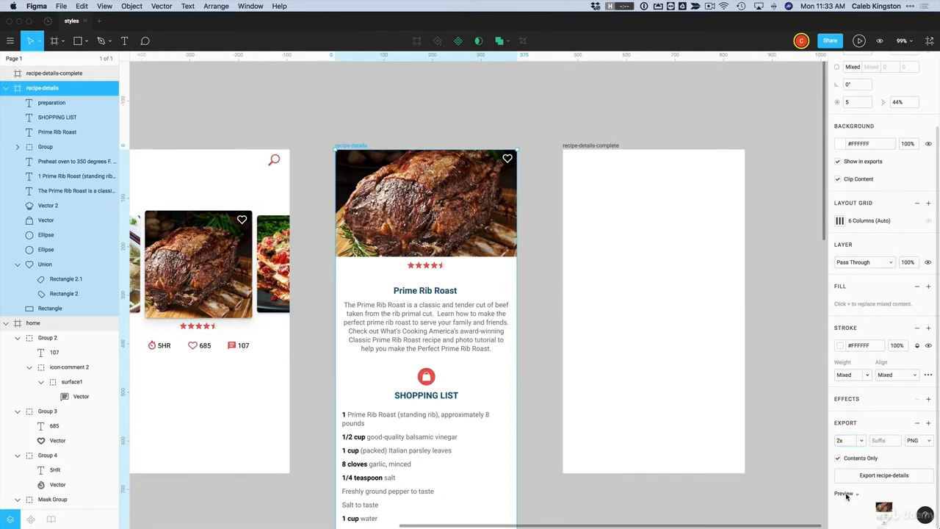
scroll(882, 489, down, 2)
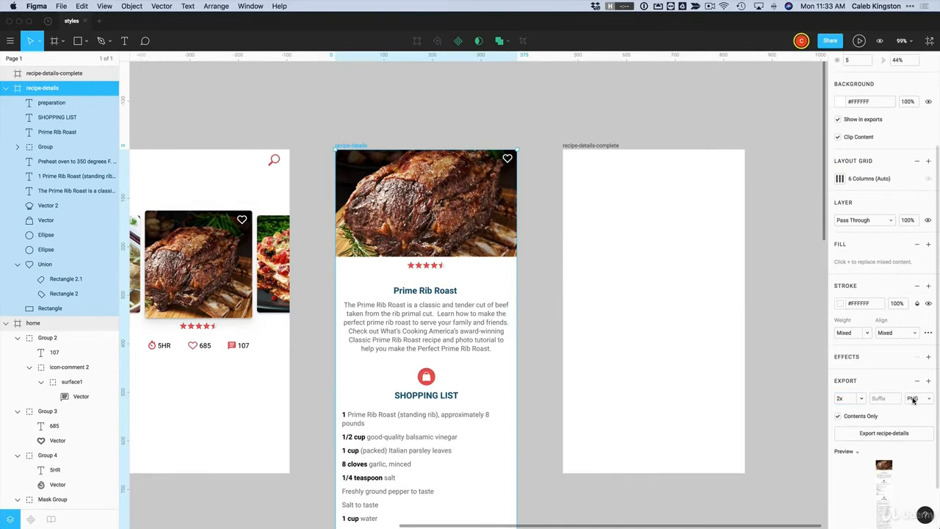
Export the recipe-details frame as a PNG to the Desktop and clear the selection
click(887, 434)
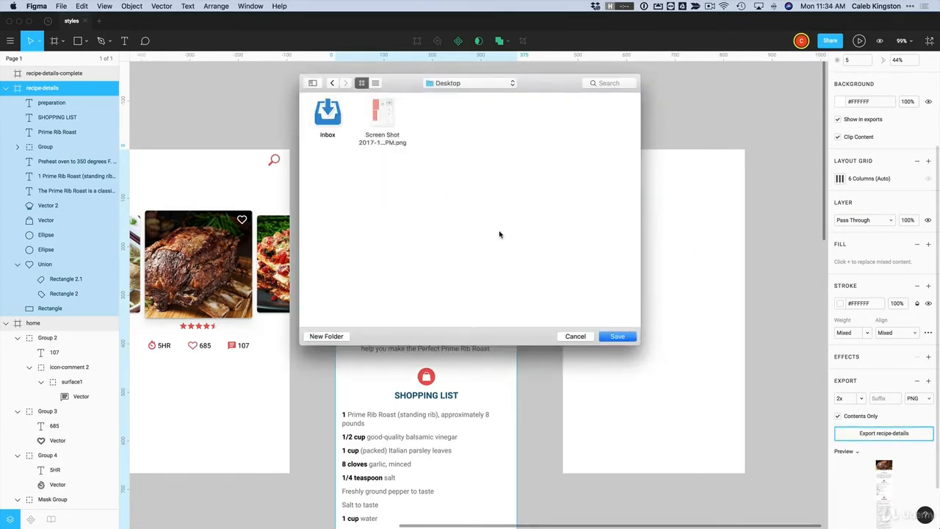
click(615, 336)
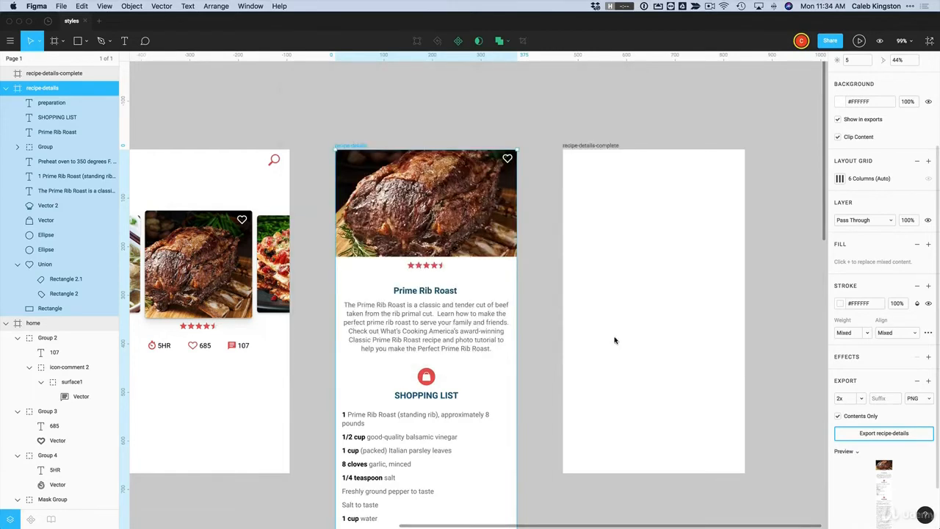
key(Escape)
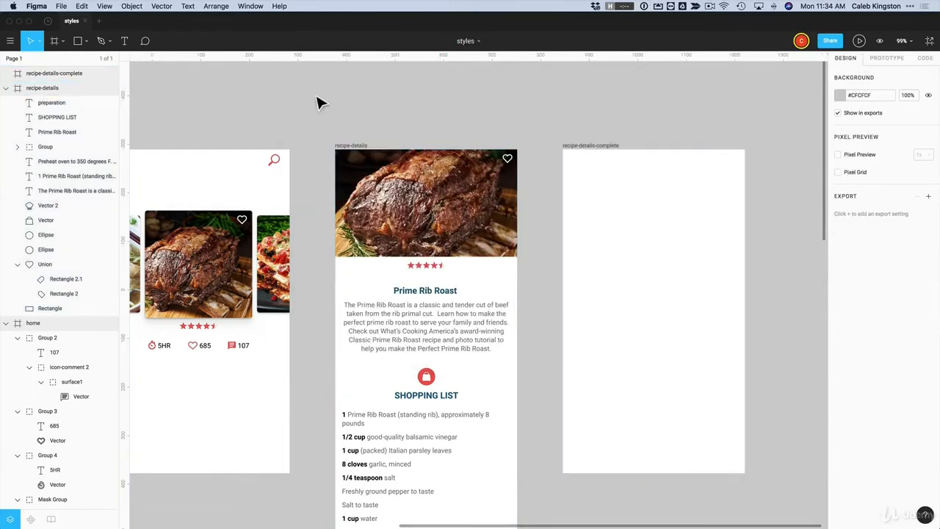
Place recipe-details.png inside the recipe-details-complete frame and resize it to 375×667
click(86, 42)
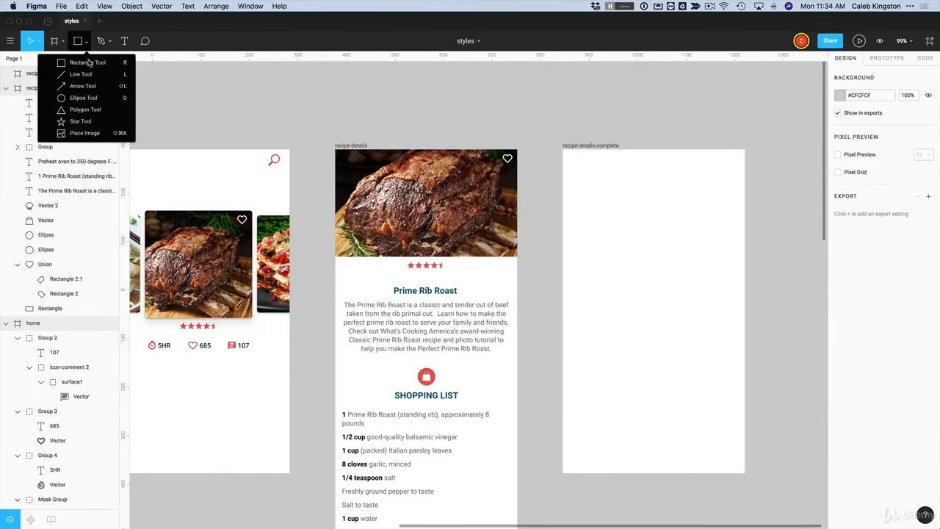
click(84, 133)
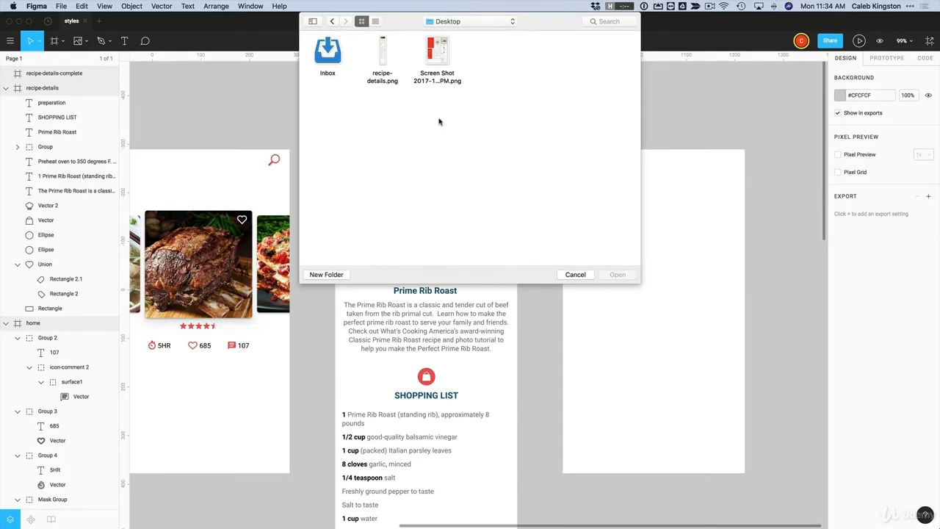
click(382, 53)
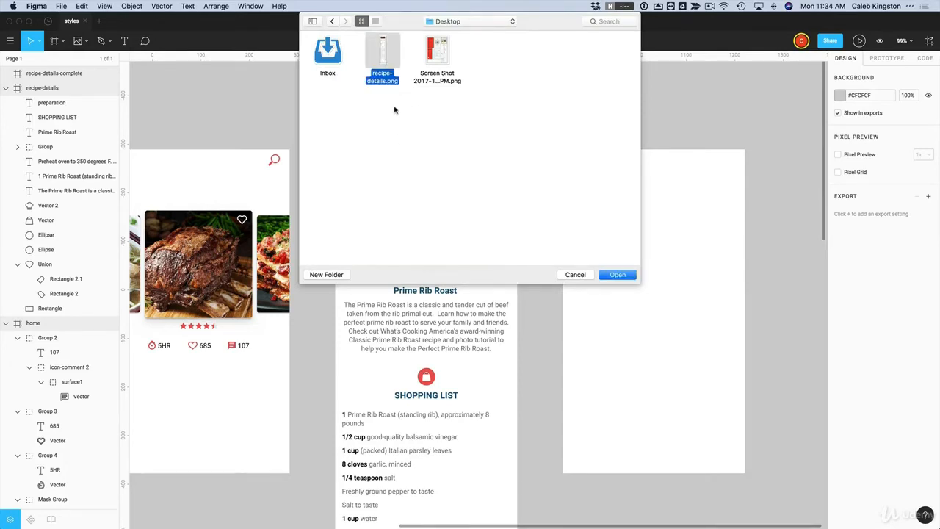
click(606, 277)
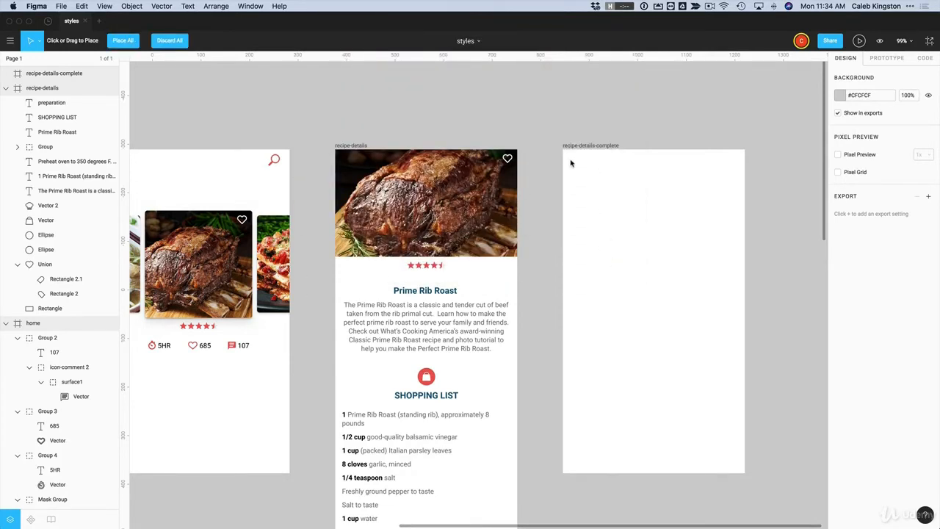
click(571, 164)
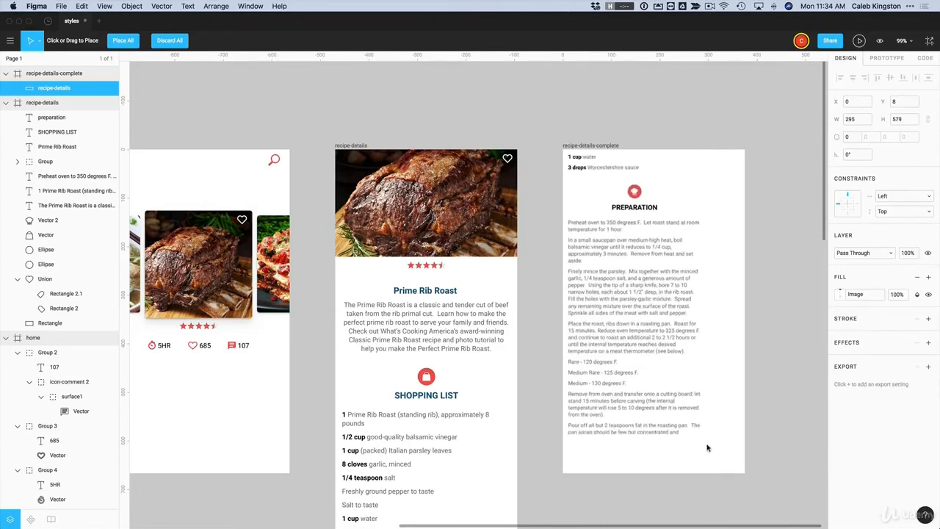
drag(707, 448, 751, 516)
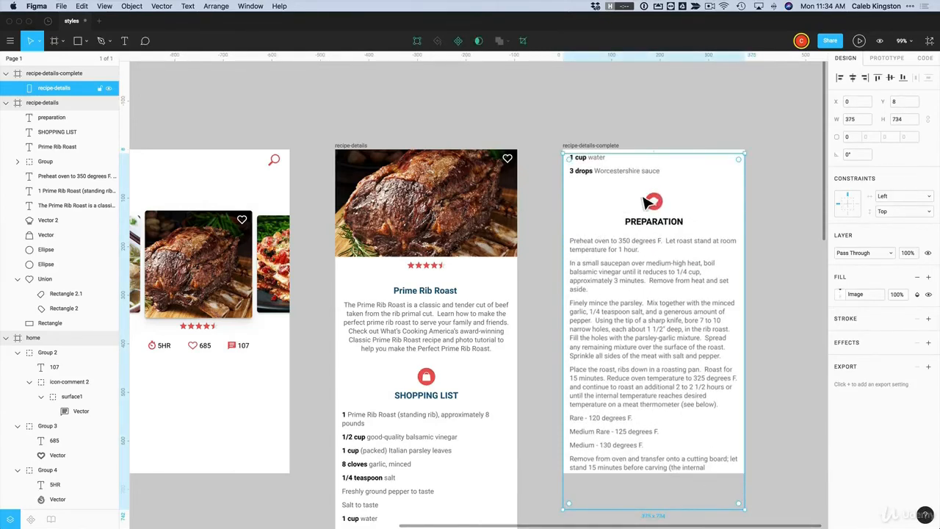
drag(664, 507, 663, 482)
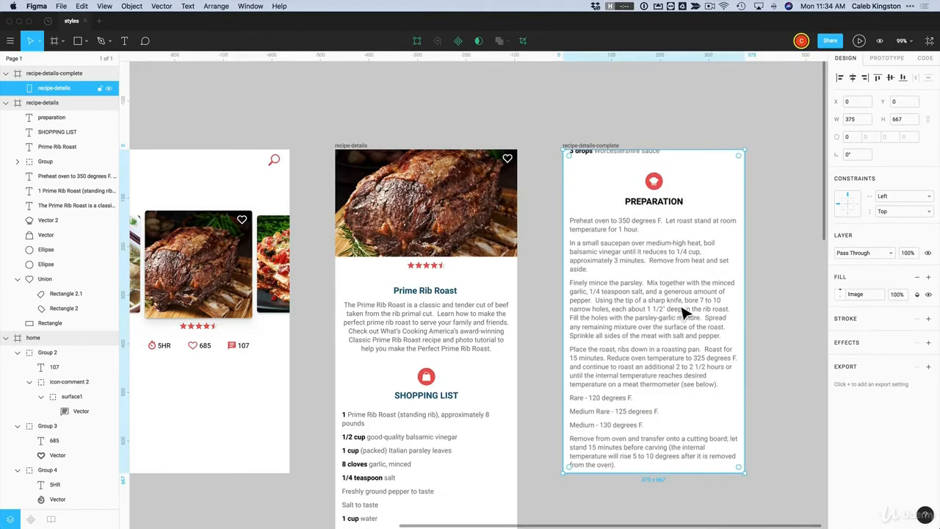
Switch the image fill to Crop and align the roast photo with the frame's top
click(840, 295)
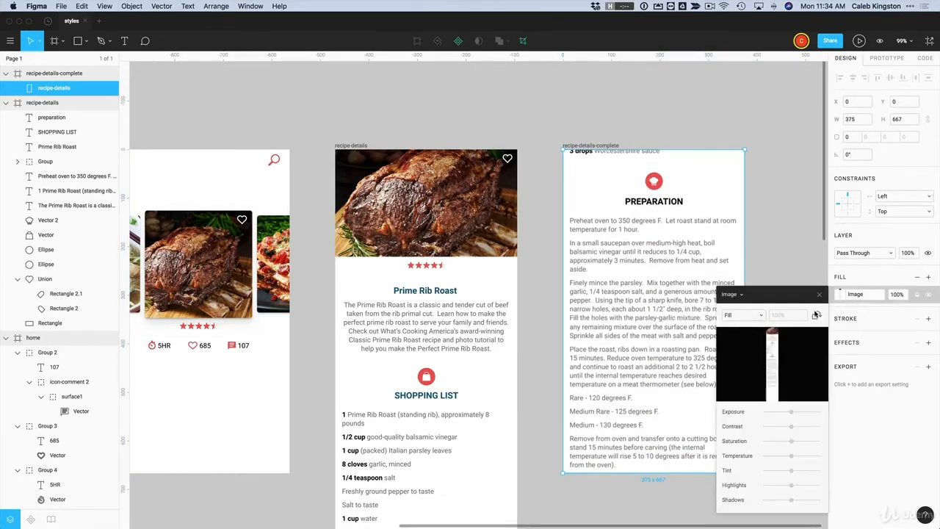
click(749, 316)
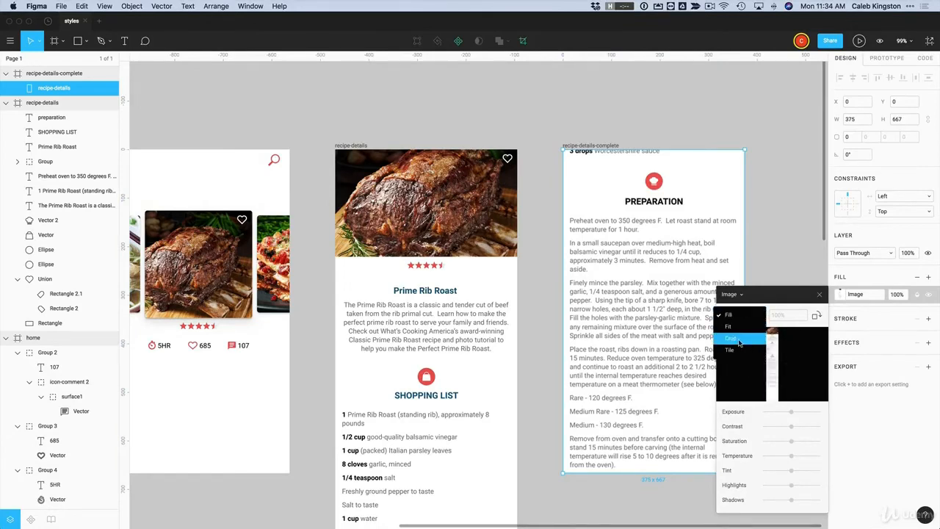
click(739, 340)
drag(621, 210, 624, 420)
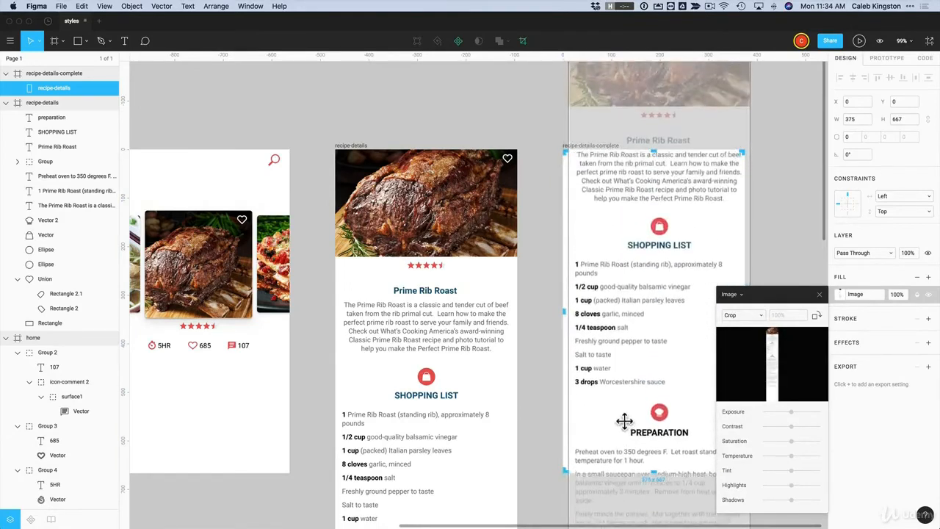
drag(610, 218, 608, 339)
key(Return)
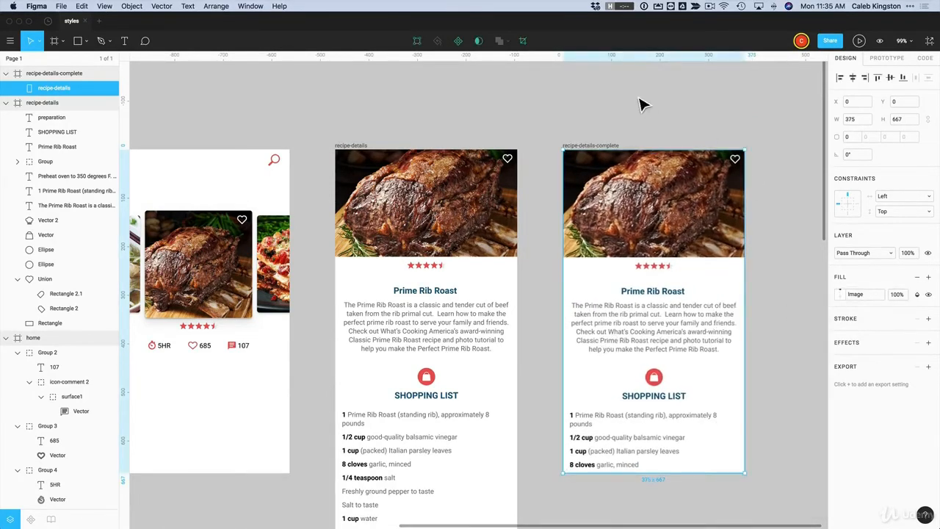
double_click(630, 197)
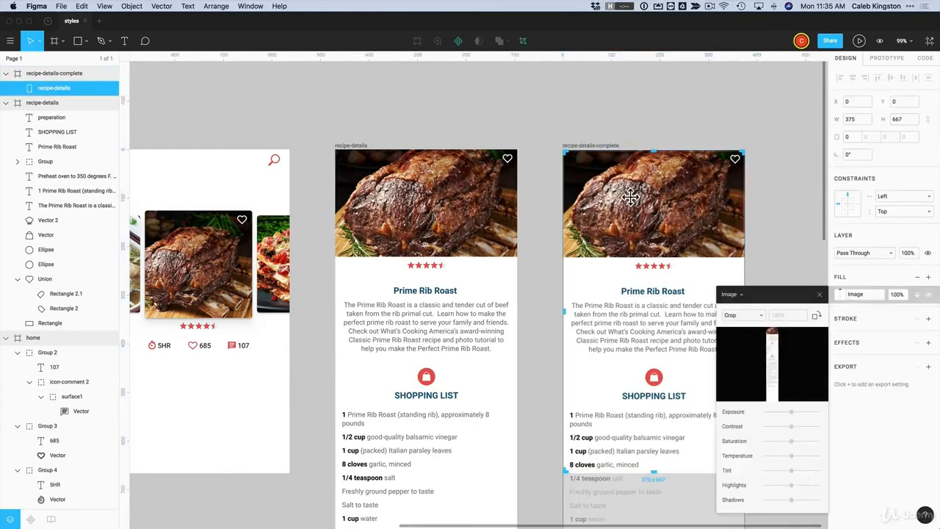
key(Up)
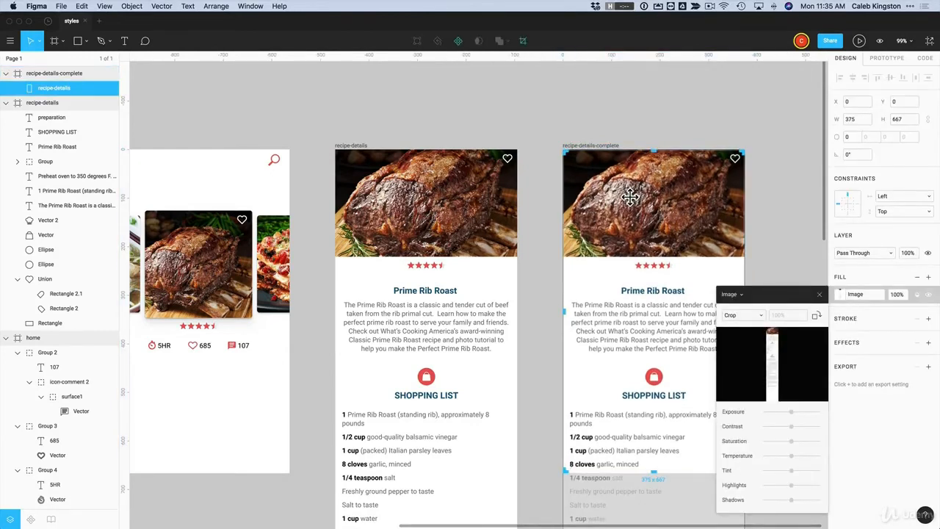
click(720, 106)
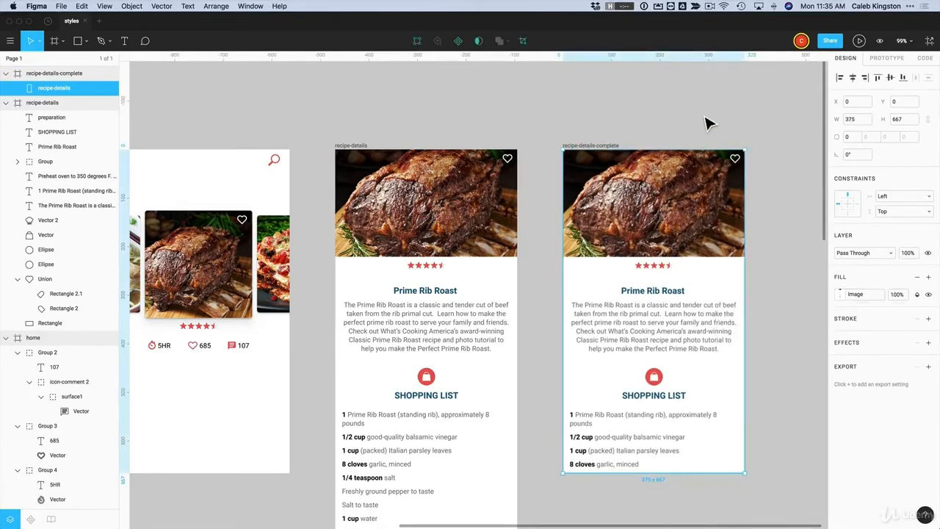
click(703, 120)
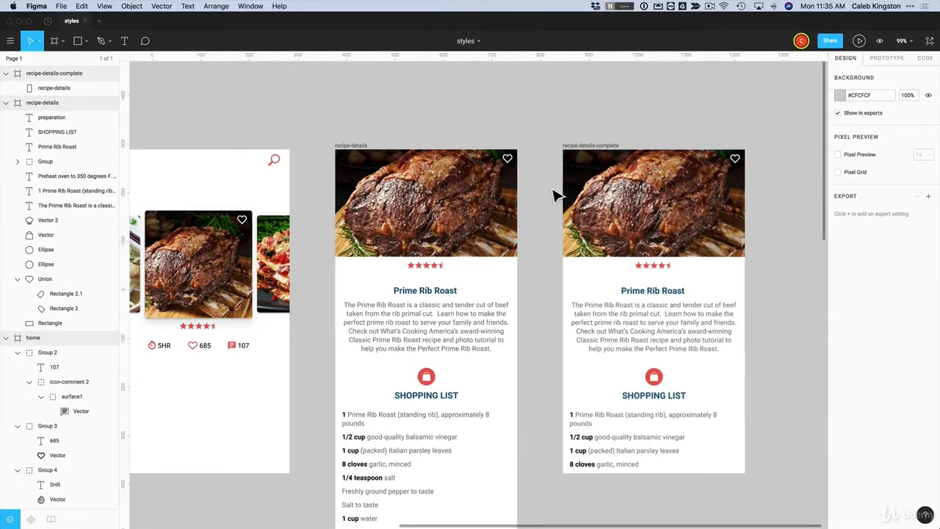
click(659, 244)
click(768, 243)
click(683, 264)
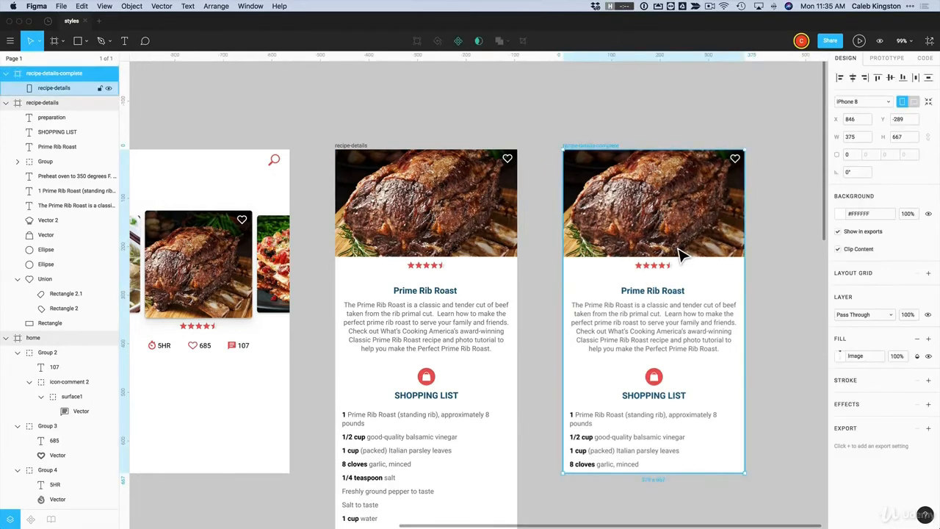
click(929, 340)
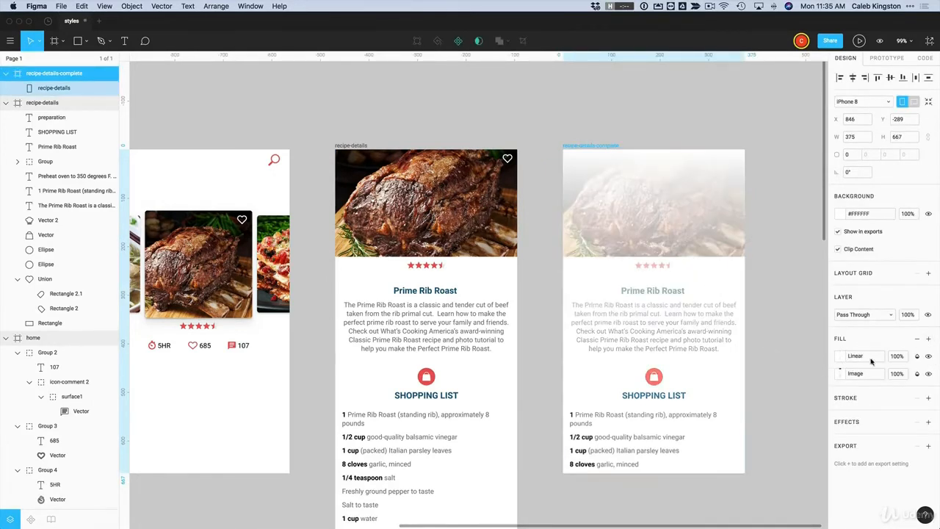
click(840, 356)
click(733, 244)
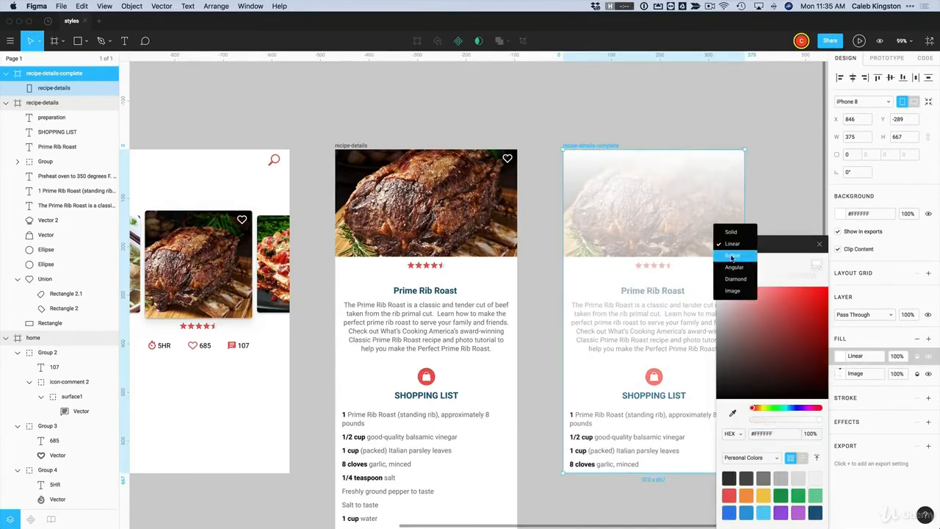
click(733, 232)
drag(731, 344, 713, 387)
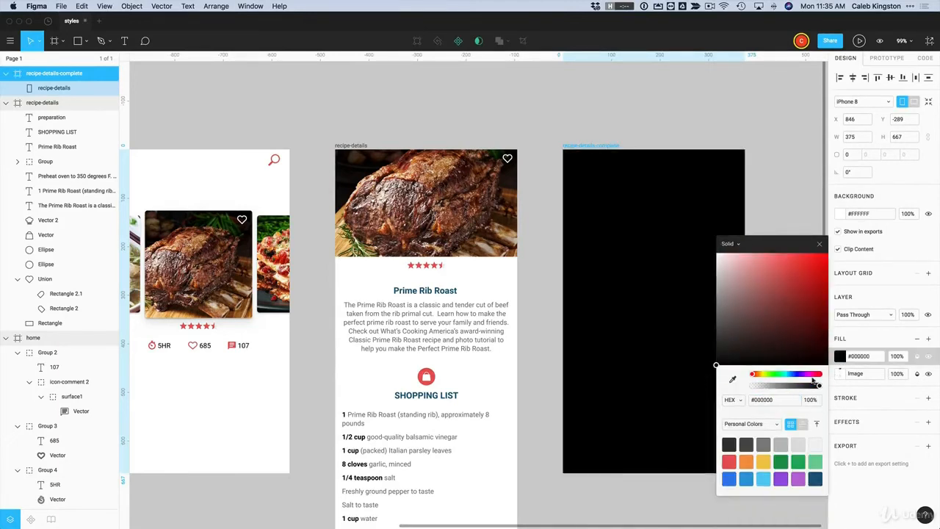
click(897, 357)
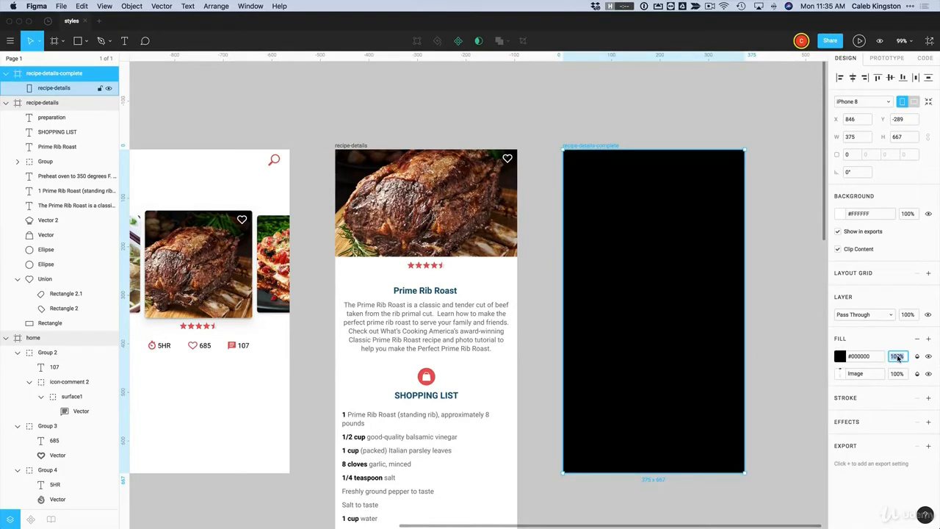
text(40)
key(Return)
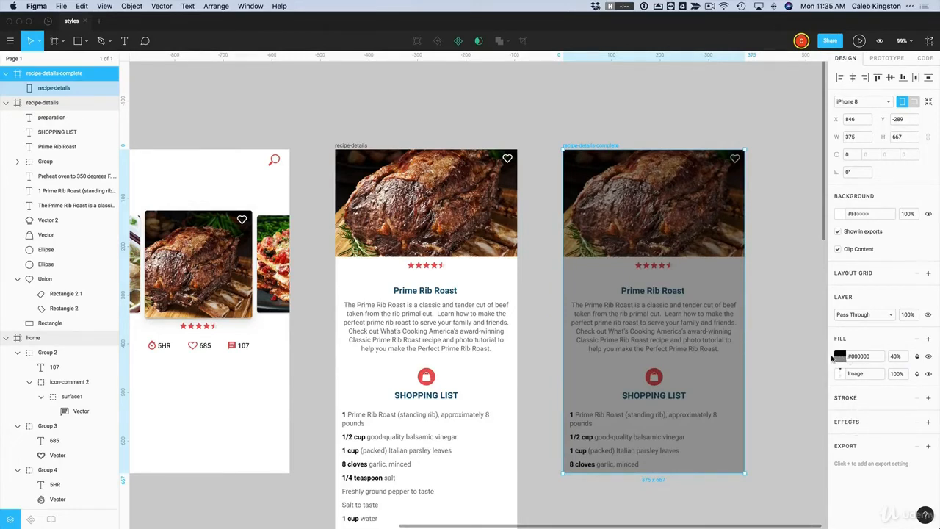
click(832, 357)
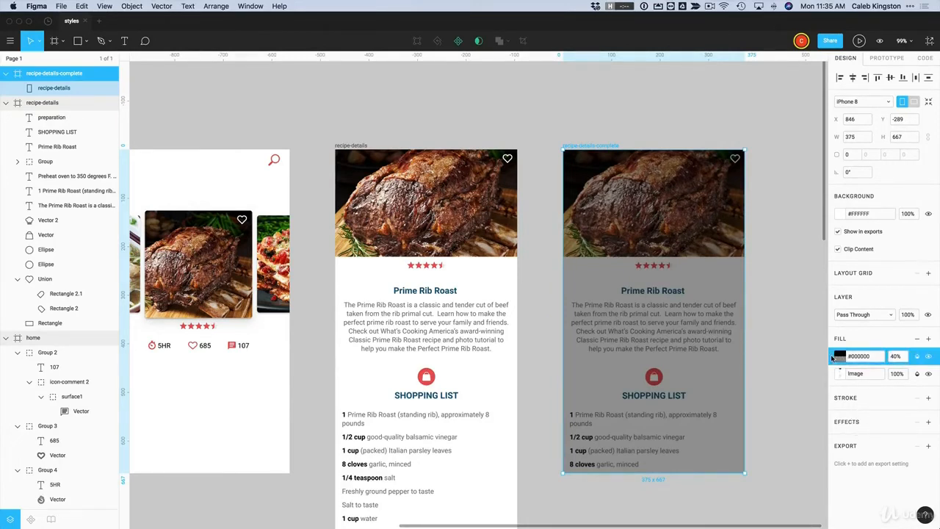
click(917, 340)
click(776, 334)
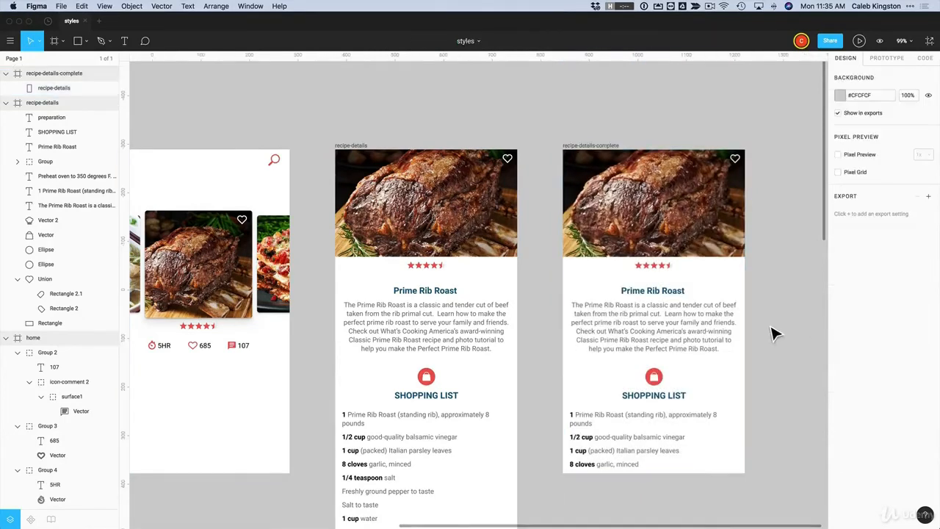
click(81, 43)
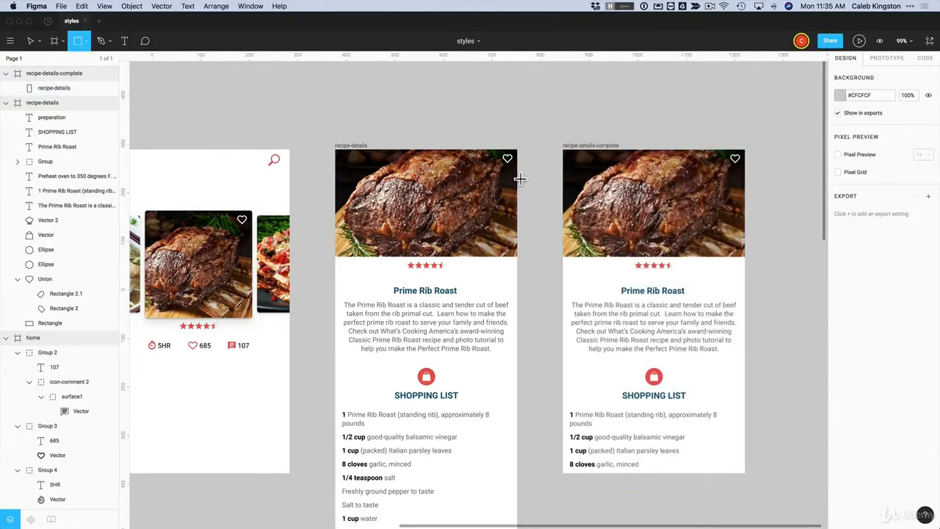
Draw a rectangle over the recipe-details-complete frame, filled black at 50% opacity
mouse_move(675, 395)
mouse_down()
mouse_move(734, 474)
mouse_move(744, 472)
mouse_up()
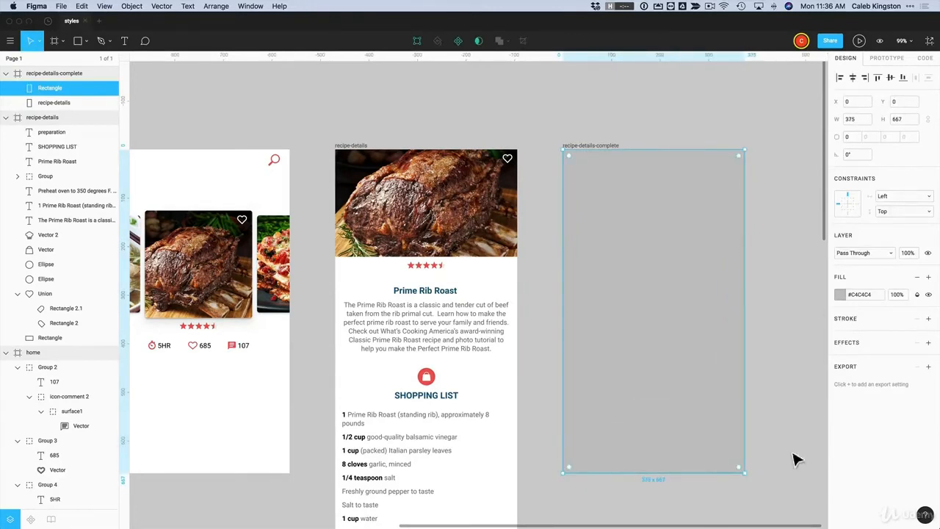
click(840, 294)
drag(771, 324, 709, 413)
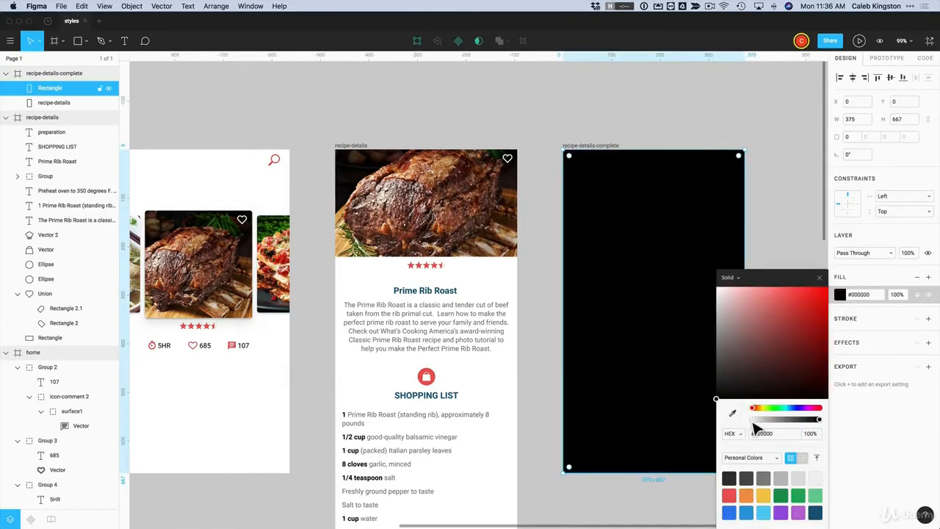
drag(817, 419, 787, 422)
key(Escape)
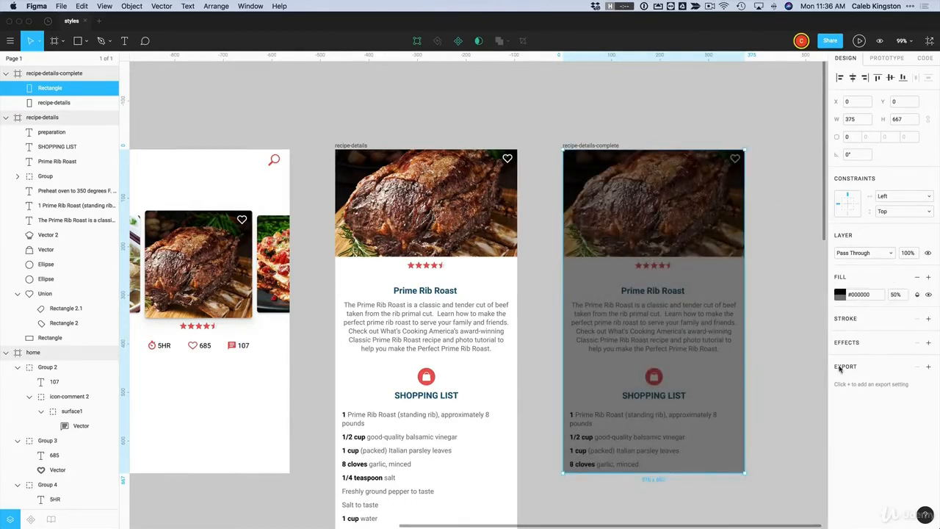
Give the overlay rectangle a Background Blur of 20
click(929, 343)
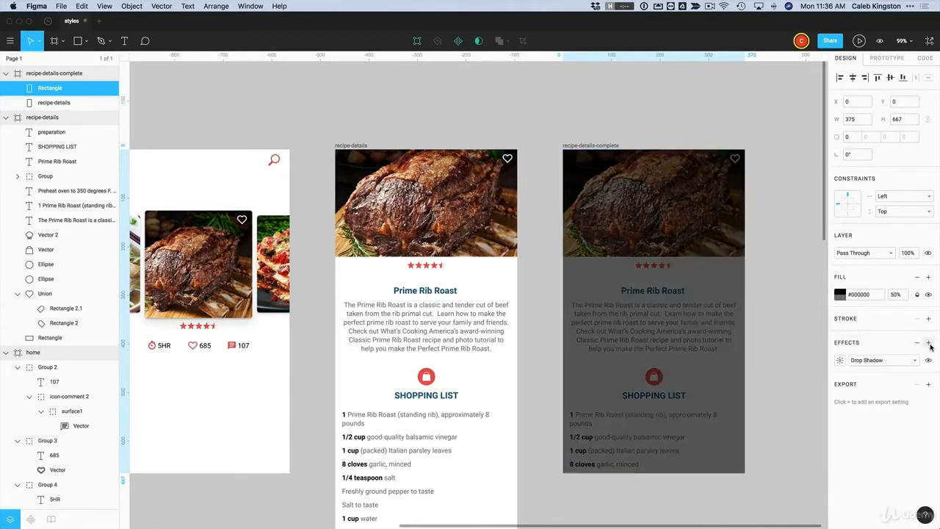
click(869, 360)
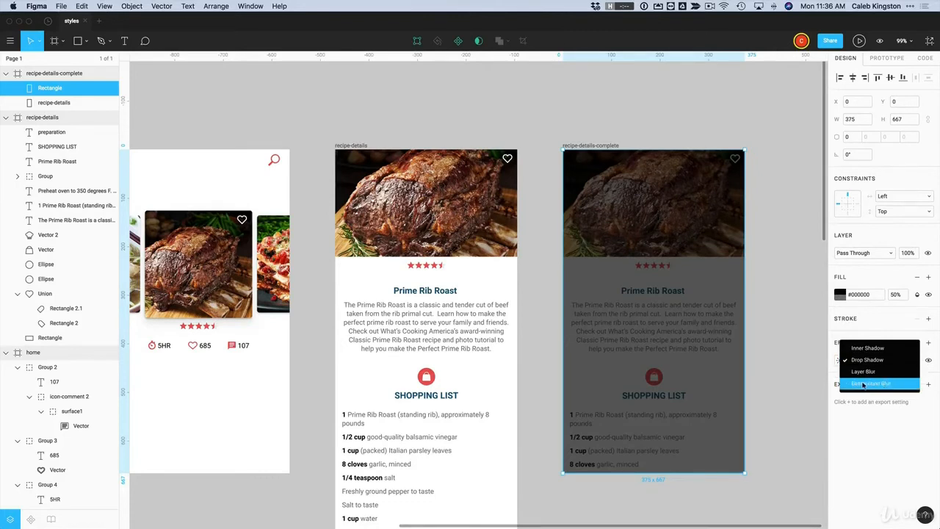
click(869, 384)
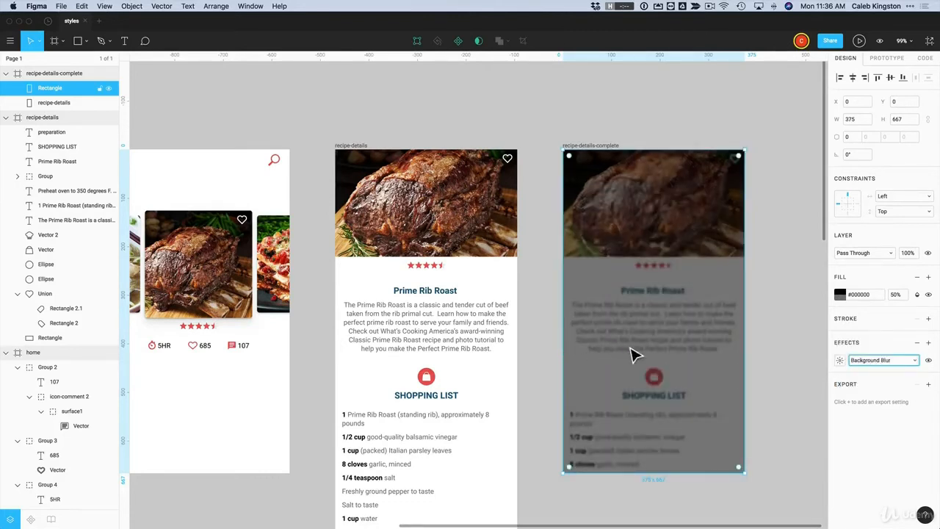
click(840, 360)
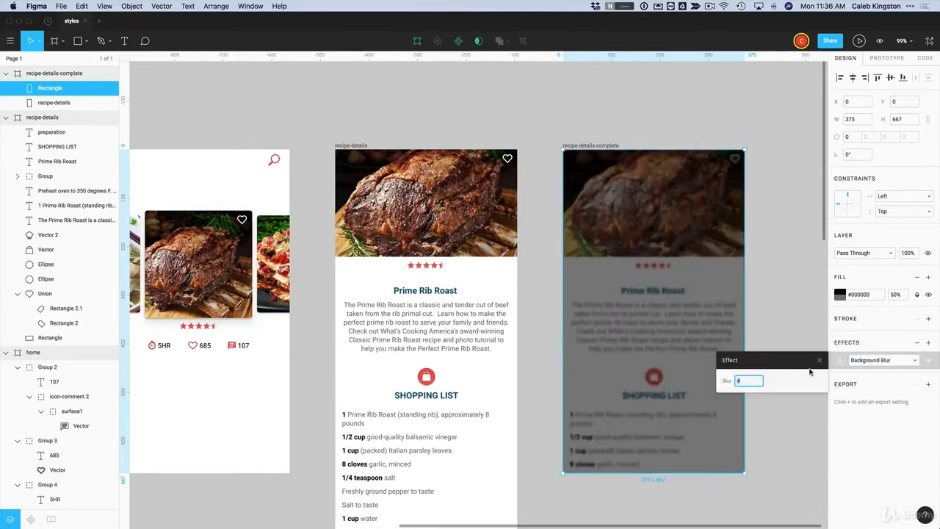
click(749, 381)
text(20)
key(Return)
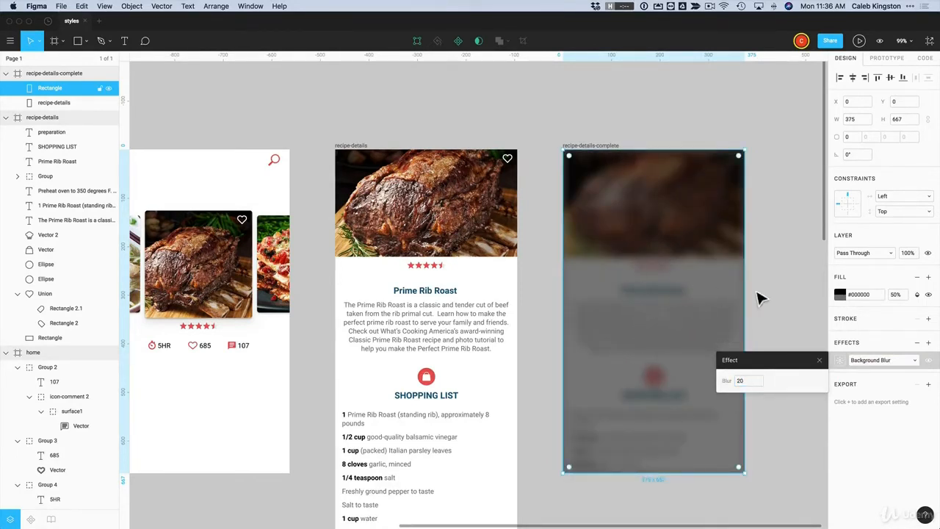
click(818, 362)
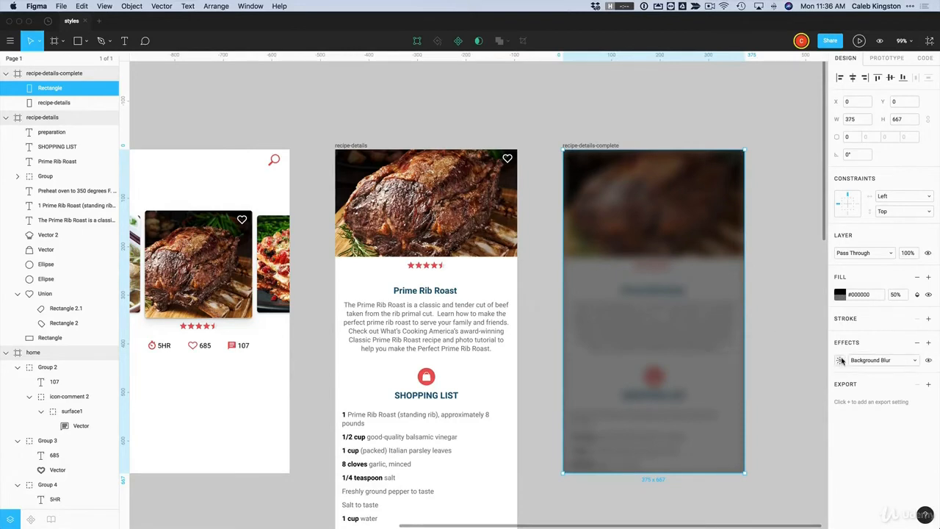
Change the overlay fill to white #FFFFFF at 30% opacity
click(895, 294)
key(Return)
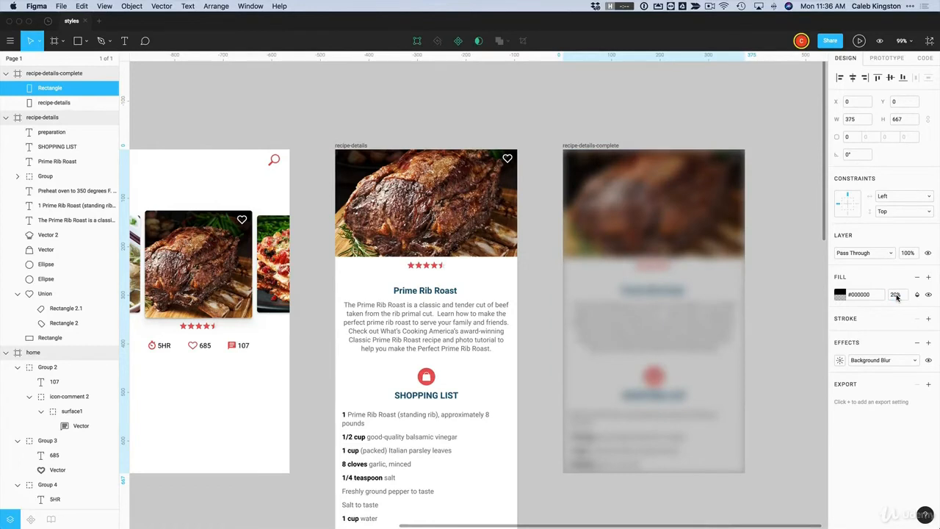
click(896, 295)
text(30)
key(Return)
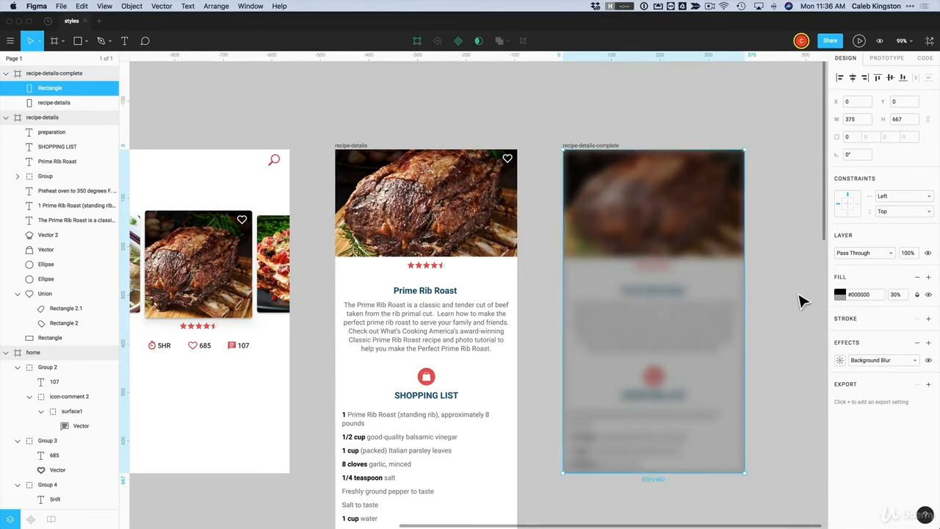
click(839, 294)
text(FFFFFF)
key(Return)
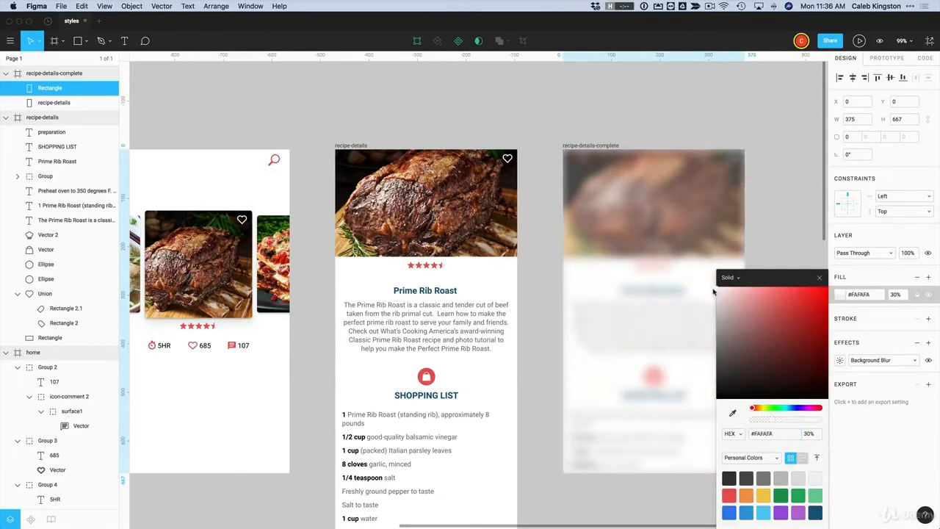
click(819, 277)
Realign the blurred overlay so it covers the whole frame
click(791, 195)
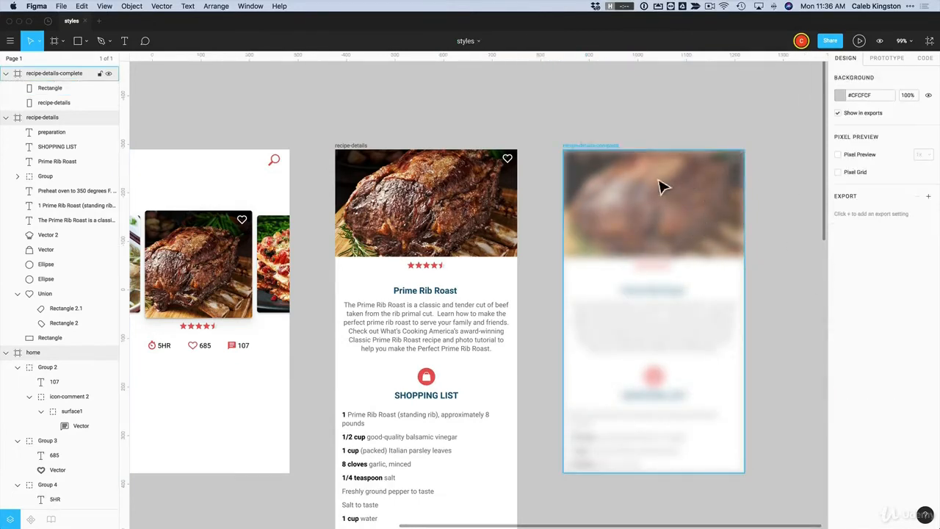
click(678, 206)
drag(678, 206, 620, 264)
key(Escape)
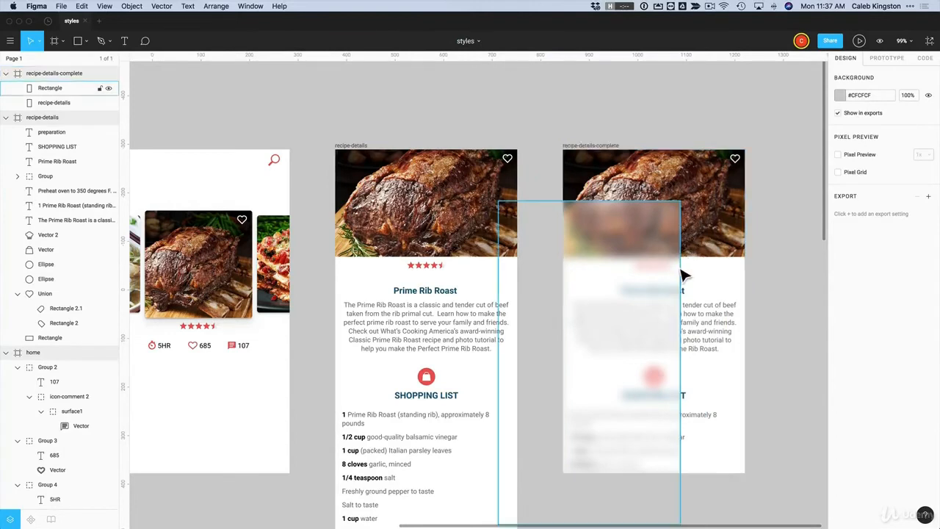
drag(659, 276, 724, 227)
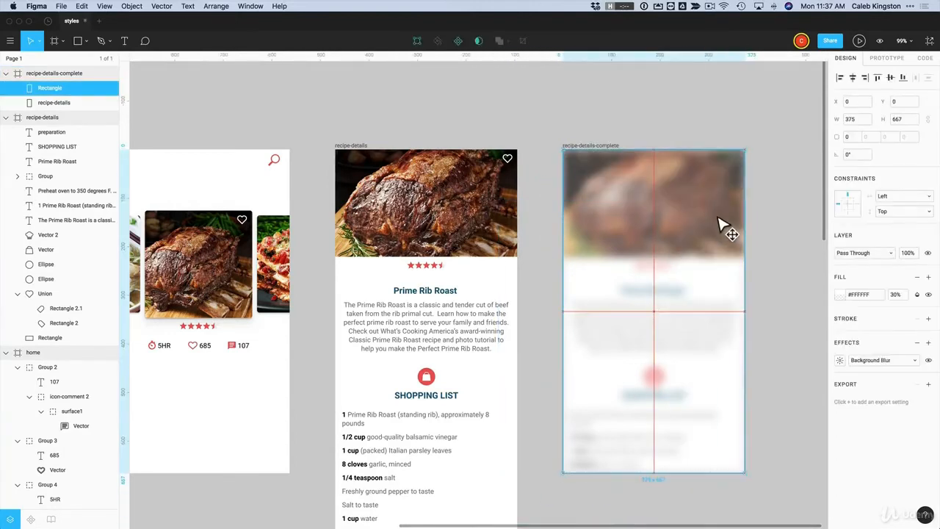
click(805, 320)
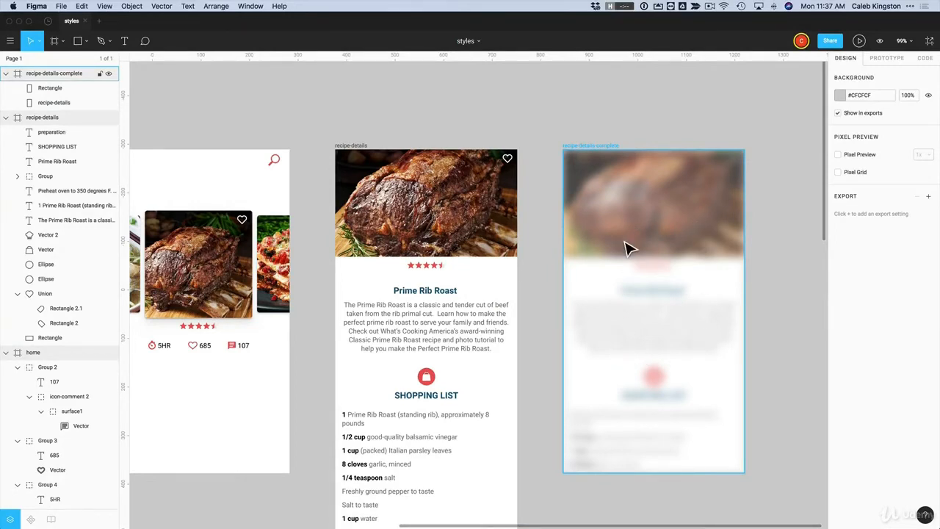
Draw a 240×300 card rectangle centred on the frosted screen and fill it white #FFFFFF
click(76, 41)
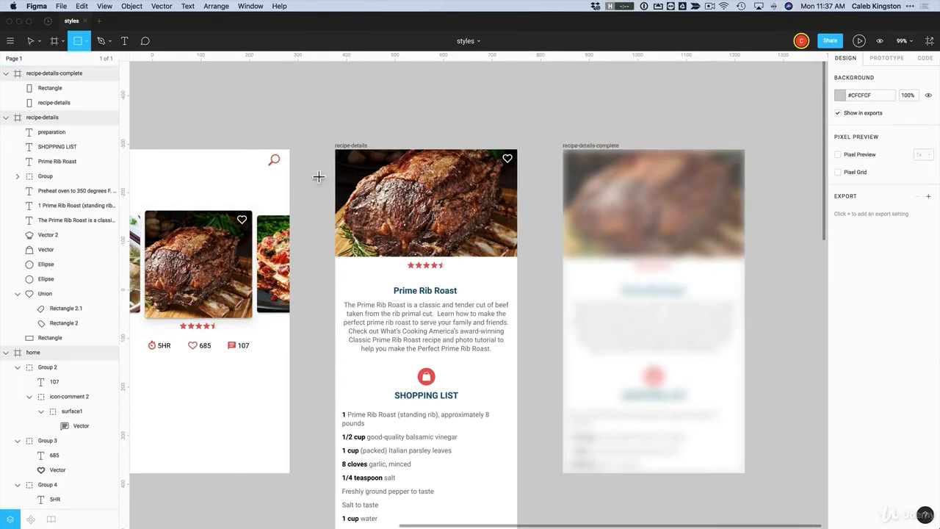
mouse_move(601, 221)
mouse_down()
mouse_move(691, 358)
mouse_move(711, 354)
mouse_move(714, 403)
mouse_move(718, 369)
mouse_up()
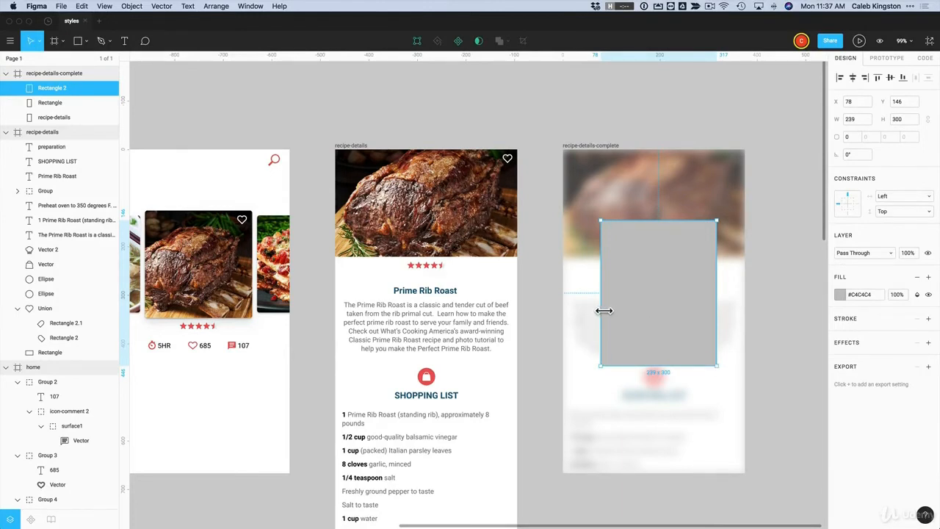
drag(604, 311, 598, 311)
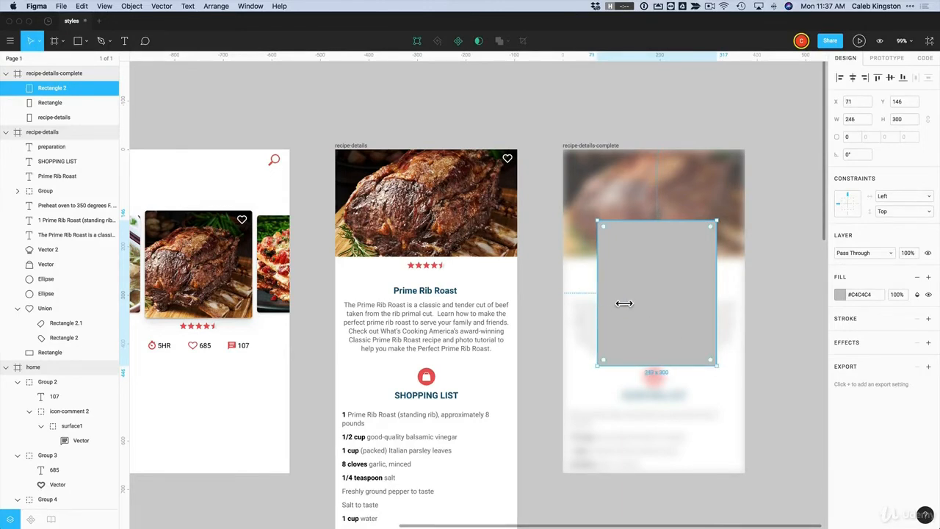
click(851, 119)
text(240)
key(Return)
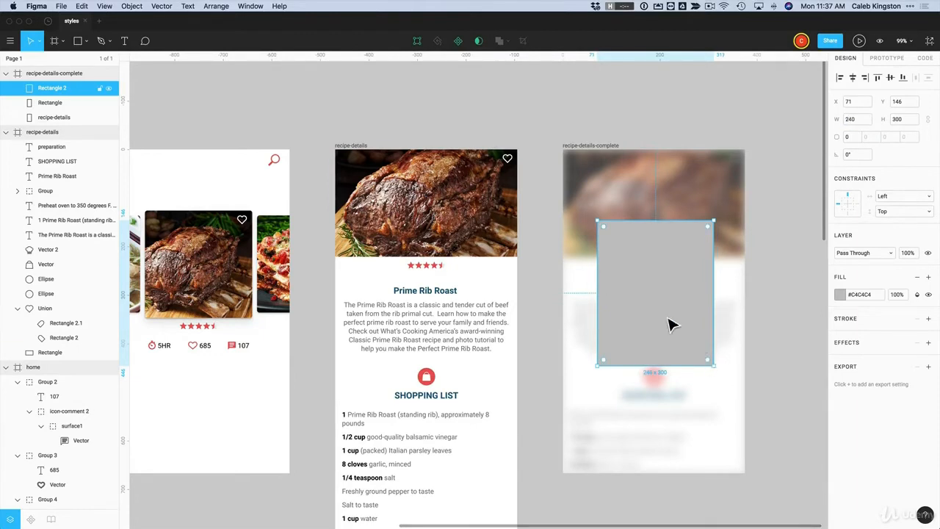
drag(645, 294, 646, 315)
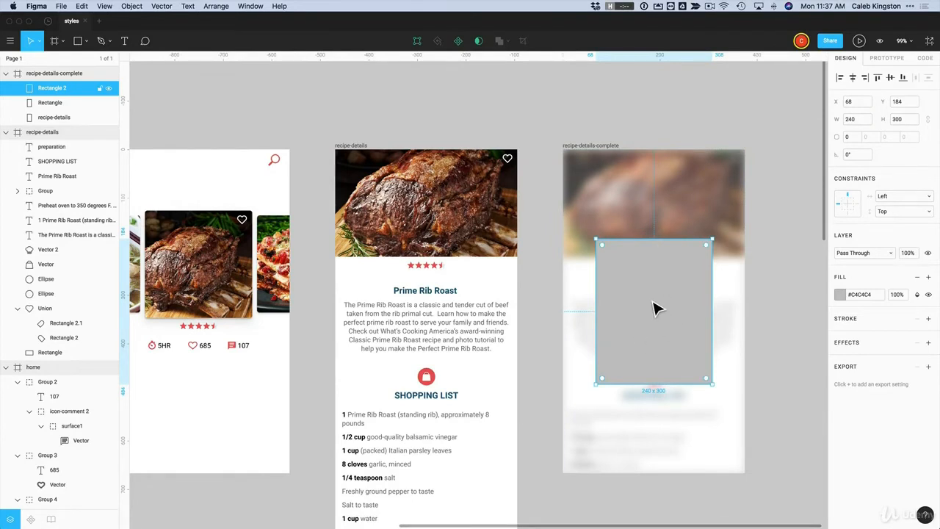
click(839, 295)
drag(740, 301, 709, 283)
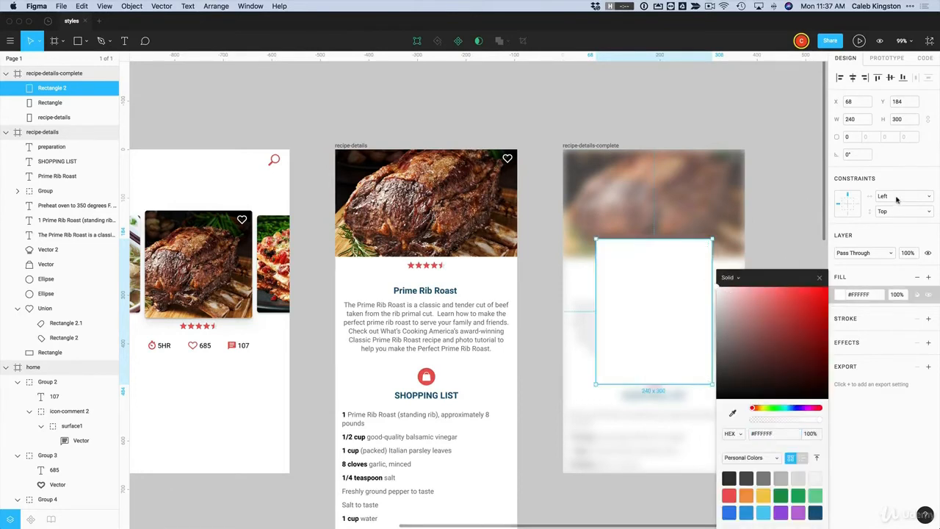
Set the white card's corner radius to 5
click(852, 137)
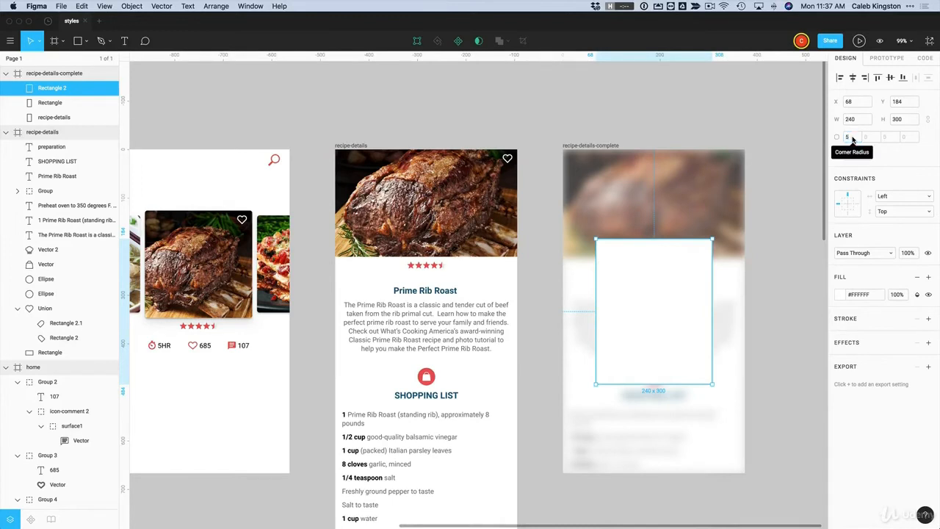
click(785, 300)
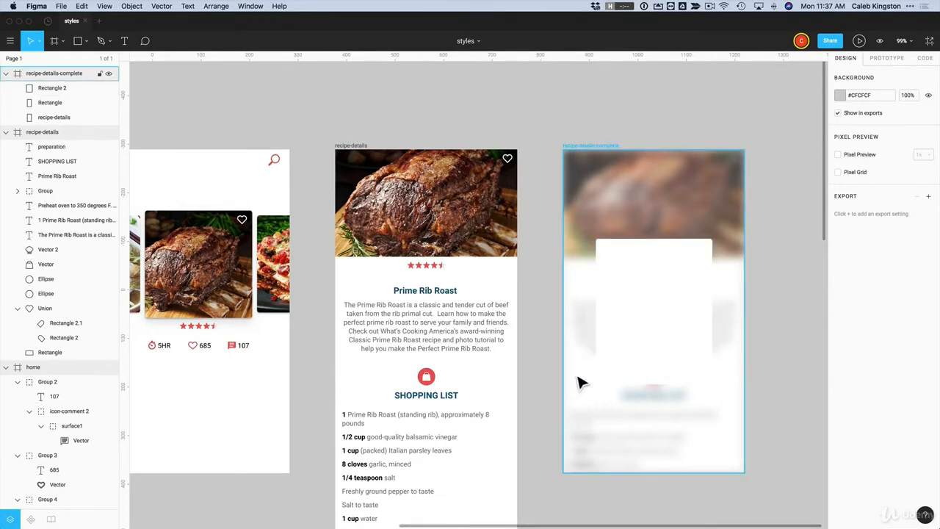
click(636, 307)
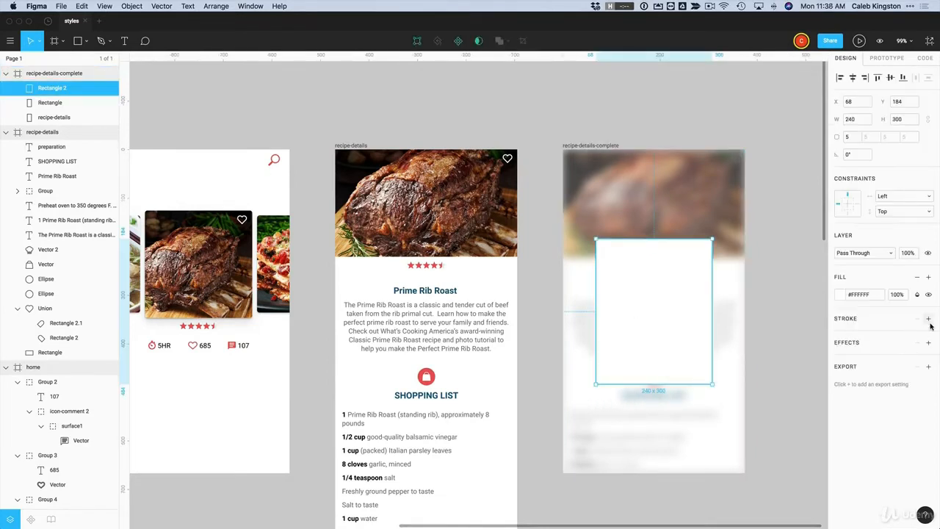
Add a 1 px light grey #E8E8E8 inside border to the card
click(929, 320)
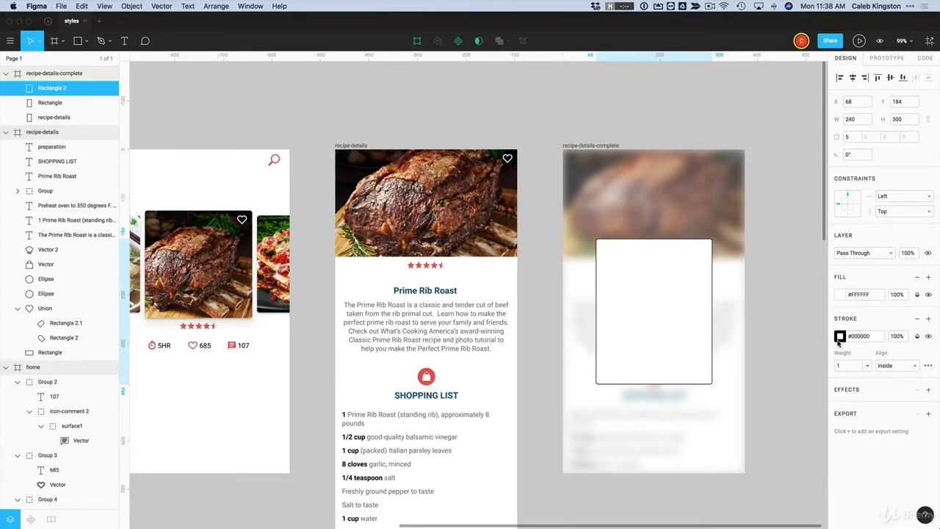
click(839, 336)
drag(720, 313, 717, 297)
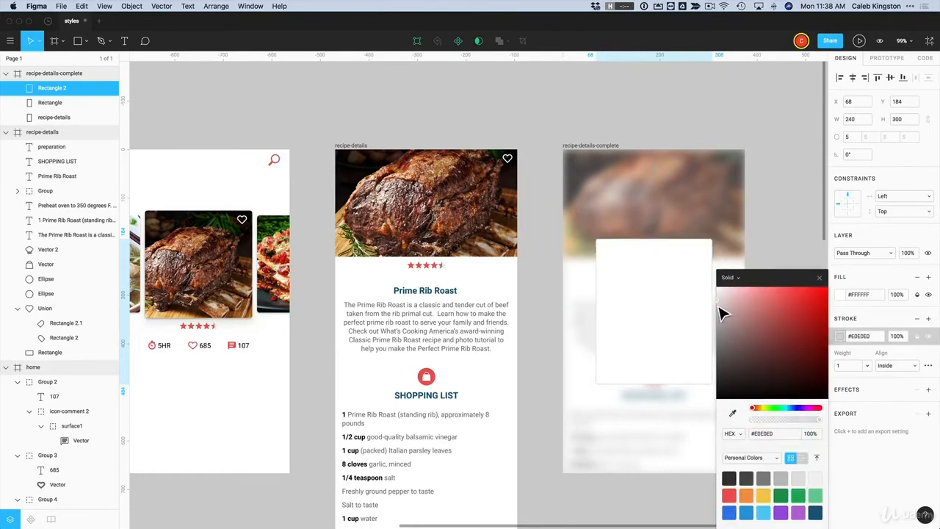
click(886, 380)
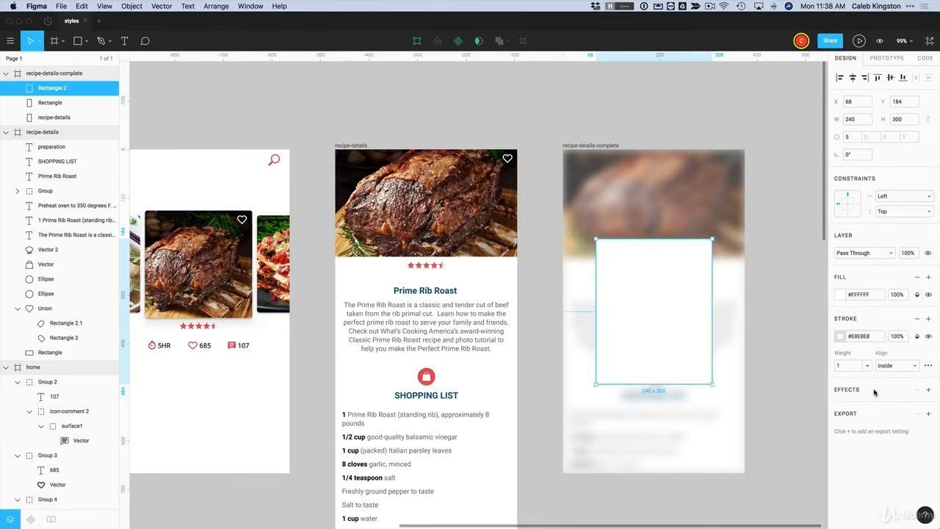
Add a drop shadow to the card: blur 4, Y offset 4, black at 25%
click(928, 391)
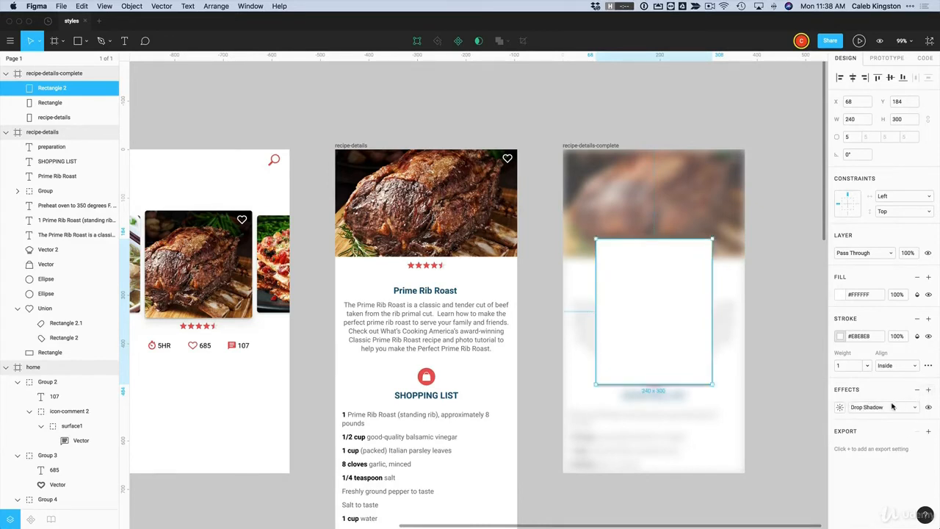
click(839, 408)
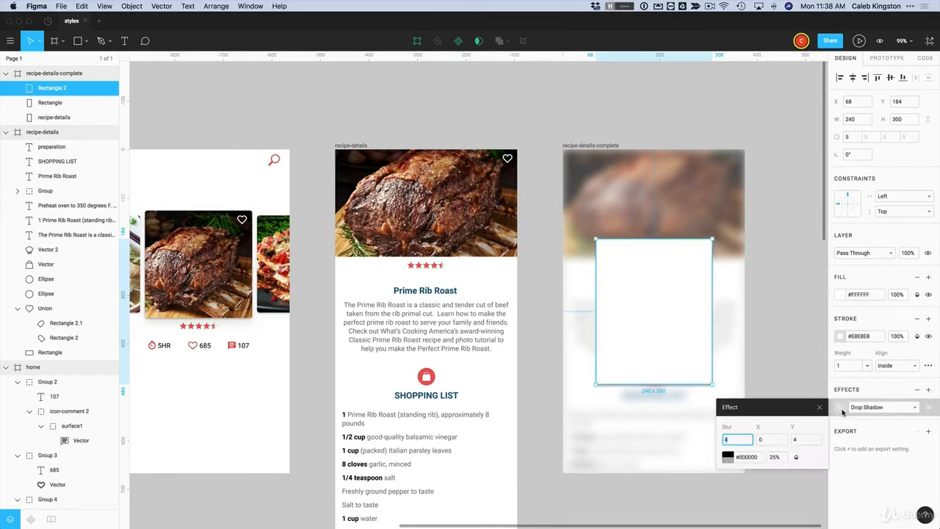
click(800, 441)
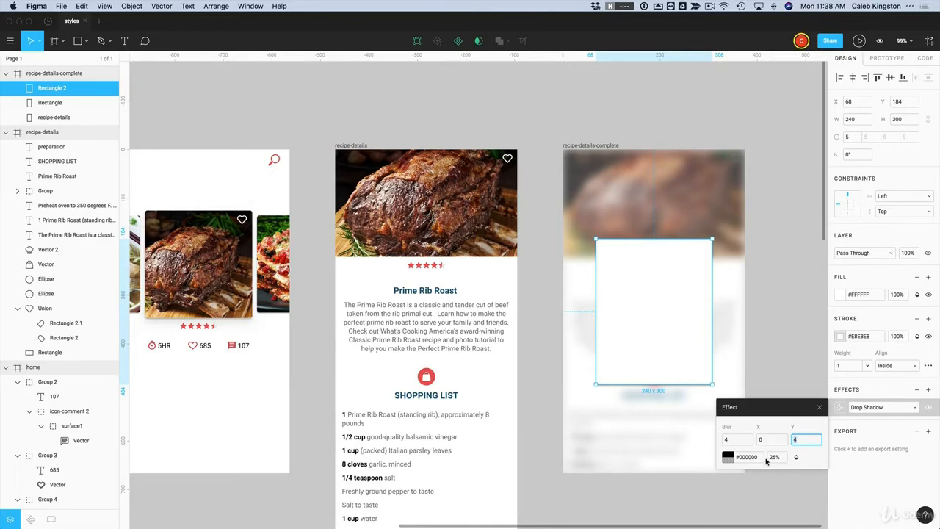
click(821, 408)
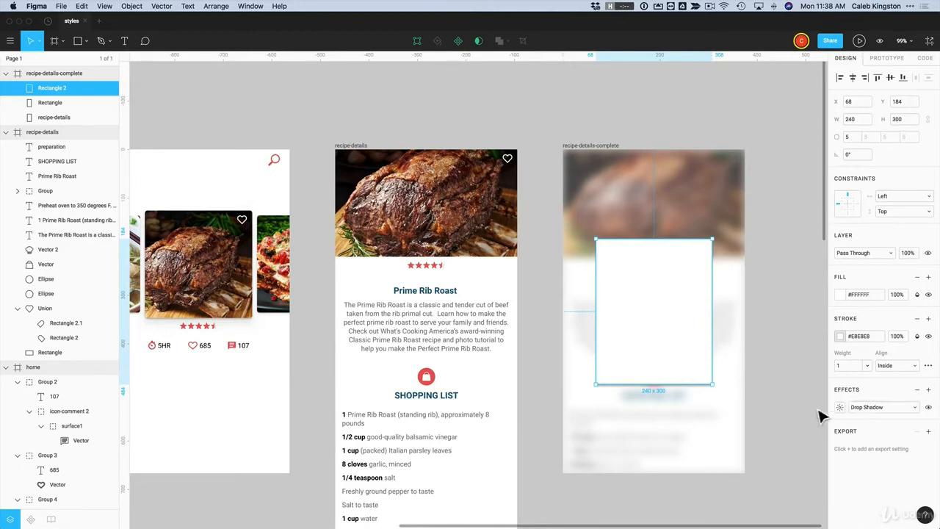
click(799, 394)
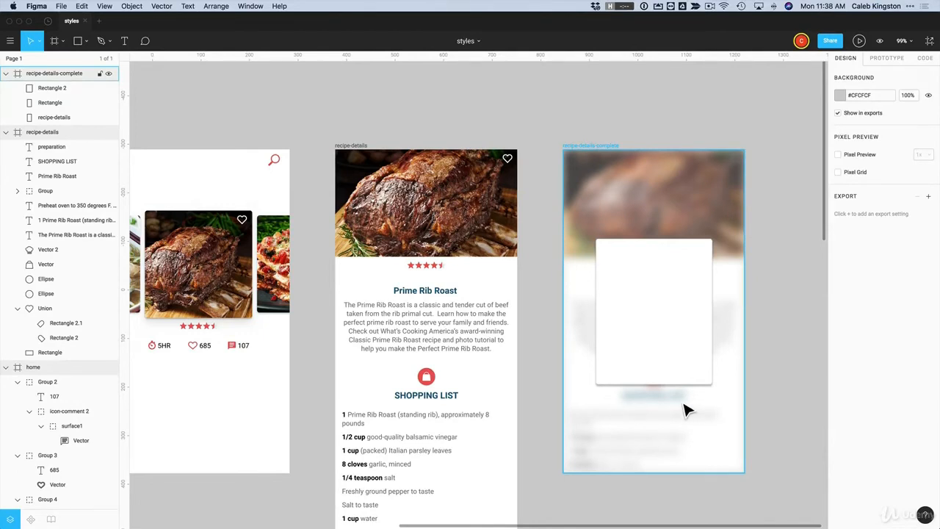
Add a second drop shadow to the white card with blur 20 and 10% opacity
click(656, 370)
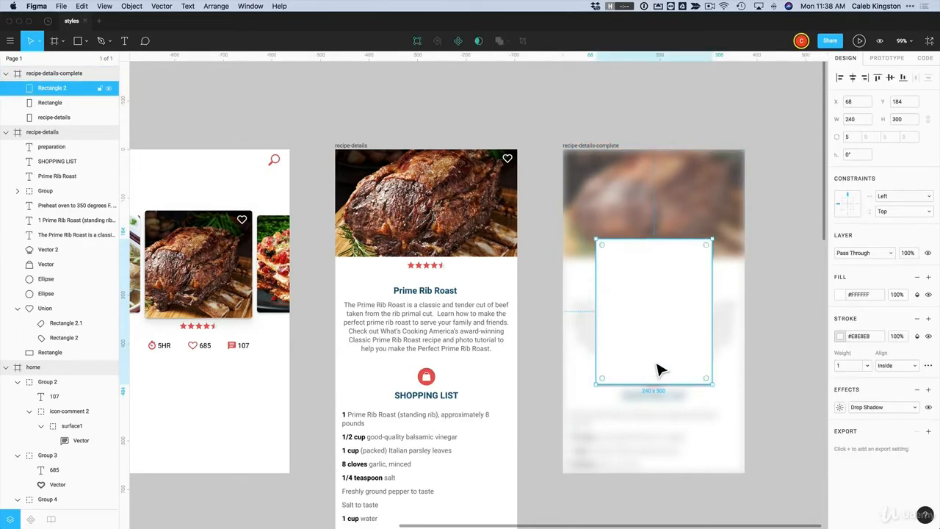
click(929, 391)
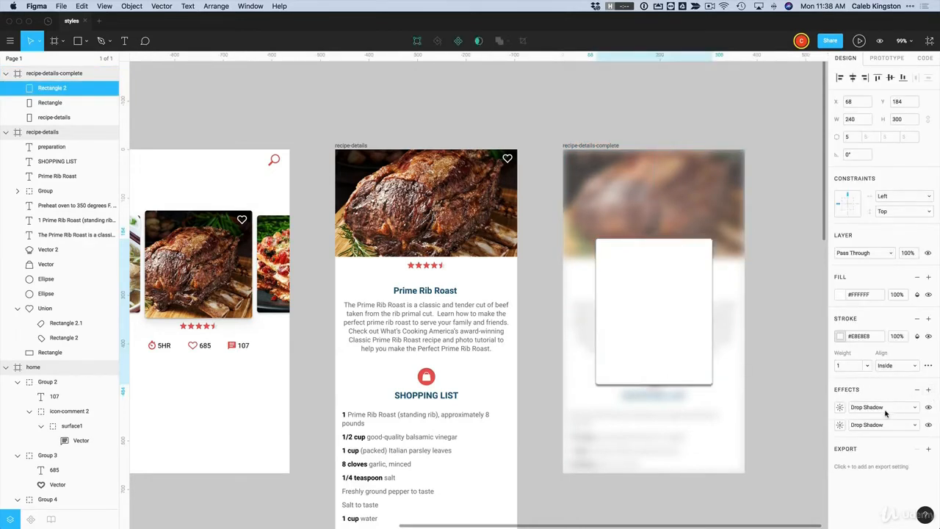
click(840, 407)
click(731, 439)
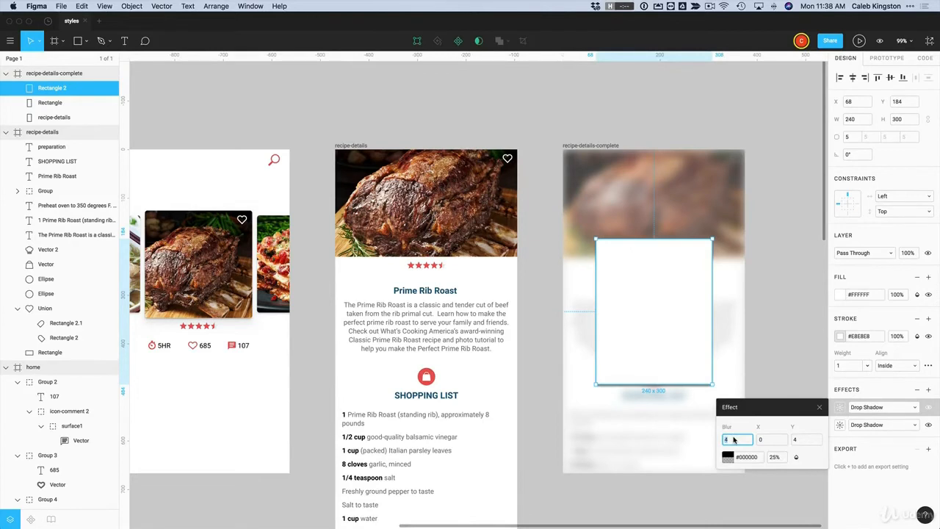
text(20)
key(Return)
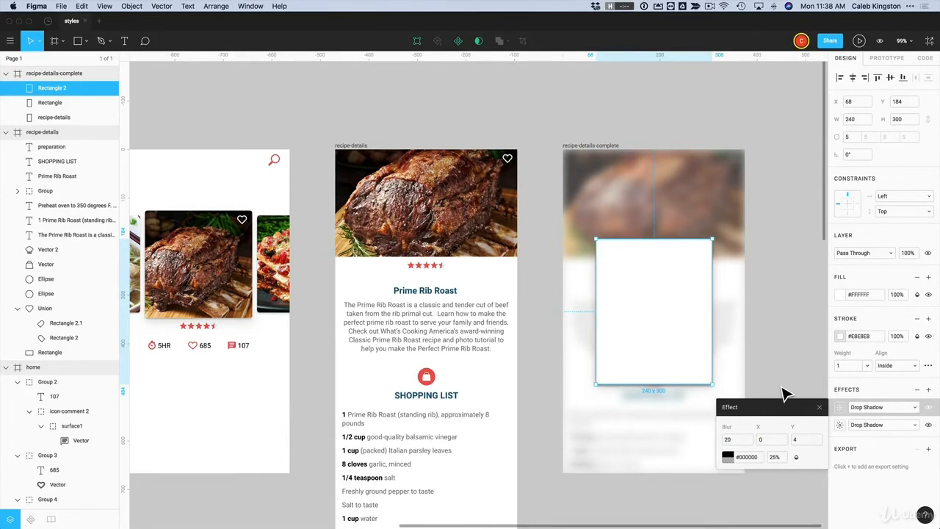
click(776, 457)
text(10)
key(Return)
click(786, 395)
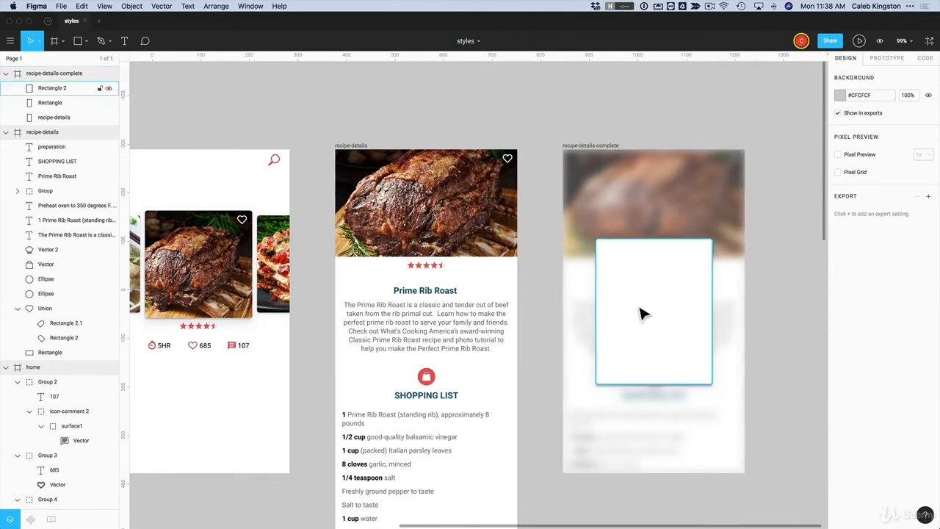
key(r)
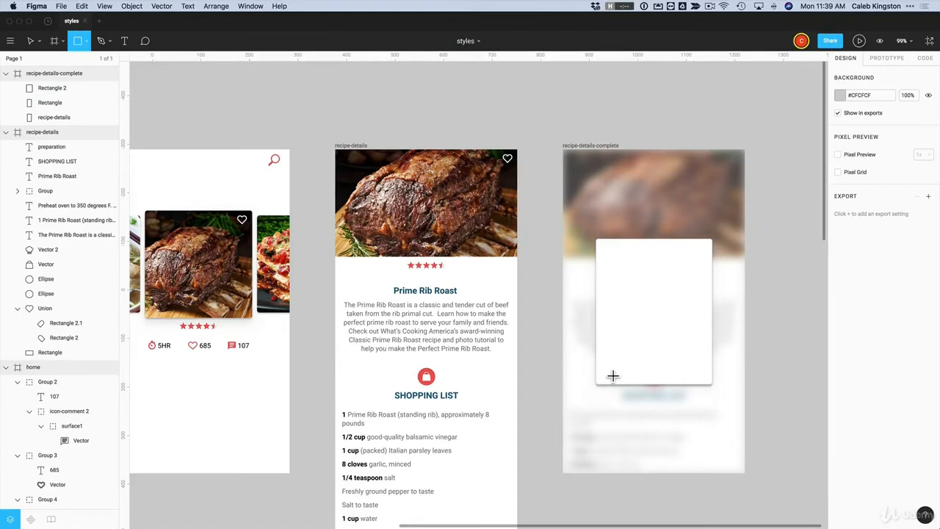
Draw a 195×68 grey rectangle across the card's bottom edge and layer it behind the card
drag(601, 363, 705, 402)
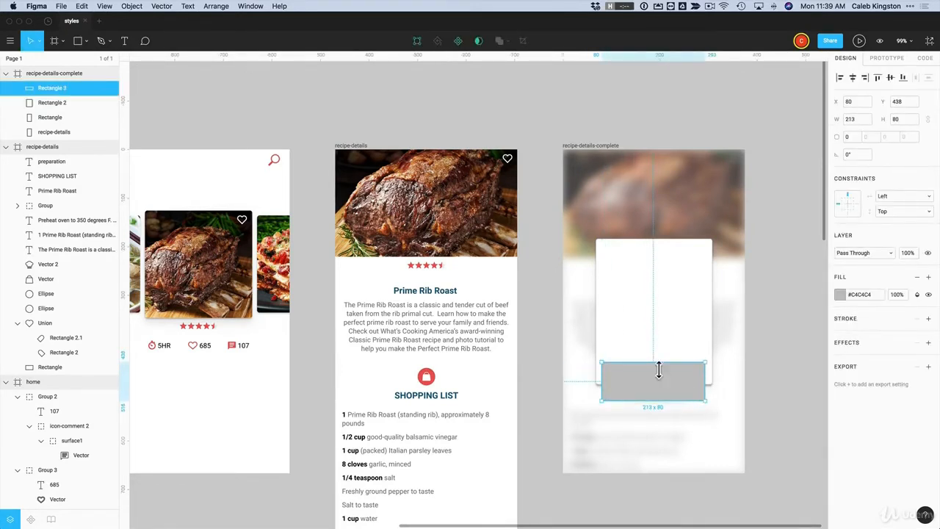
drag(660, 375, 660, 378)
drag(607, 394, 614, 394)
drag(708, 394, 702, 395)
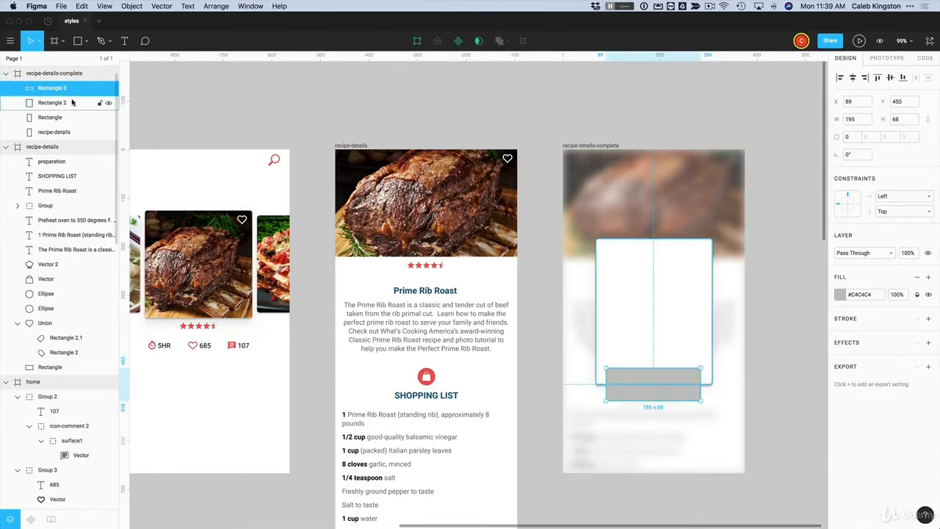
drag(52, 92, 52, 117)
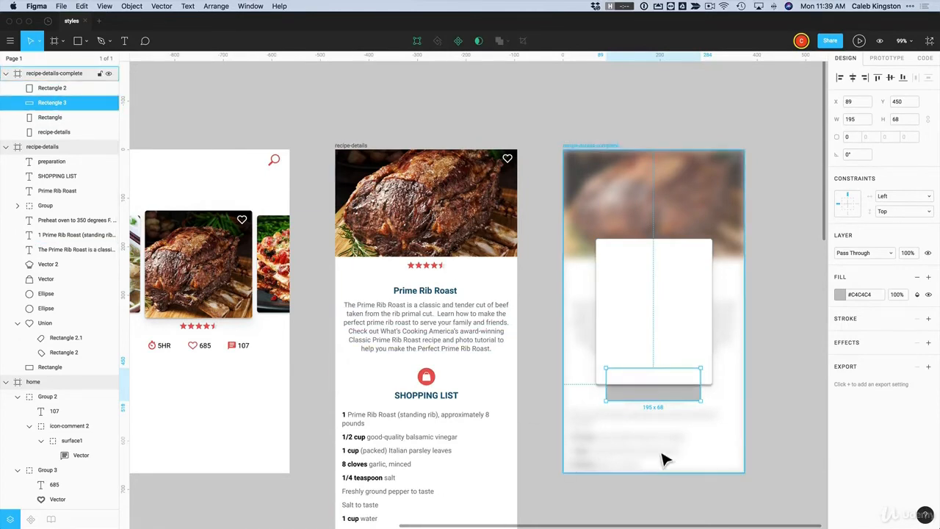
click(797, 402)
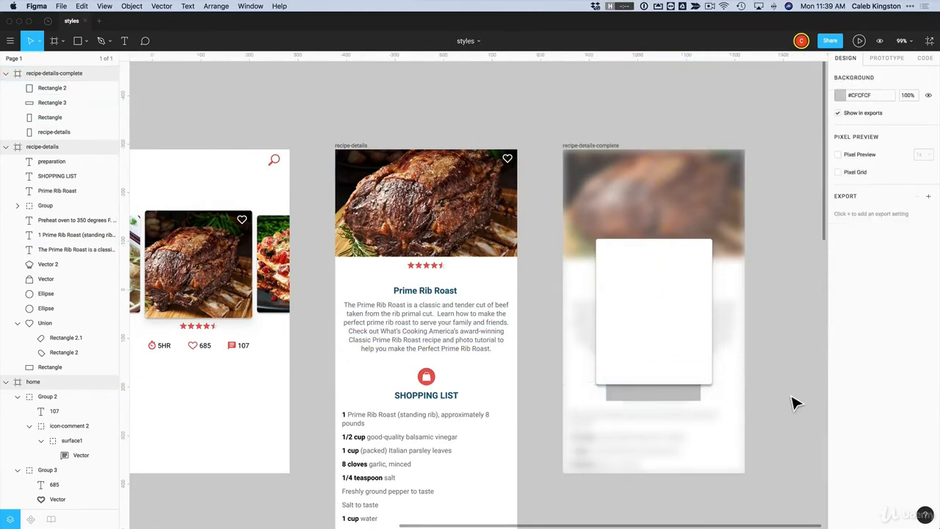
click(651, 403)
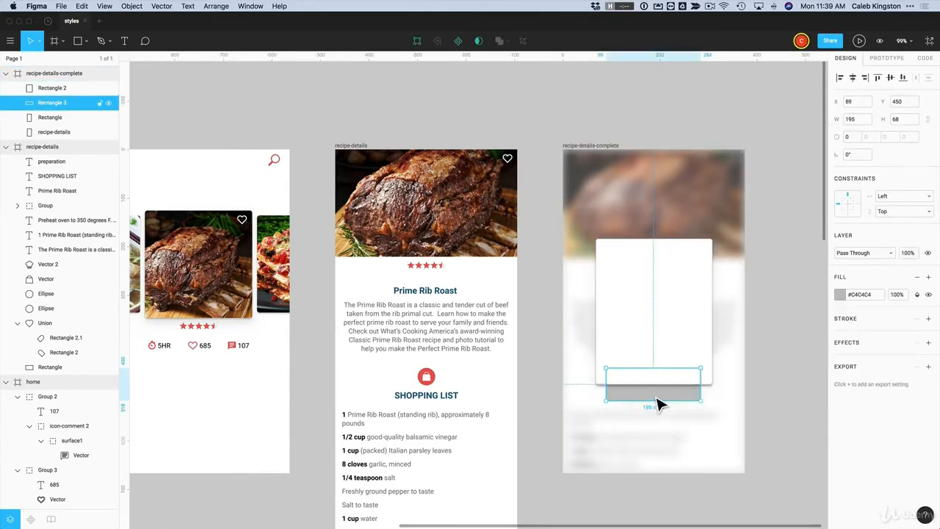
Make the bar behind the card black #000000 with a corner radius of 30
click(841, 296)
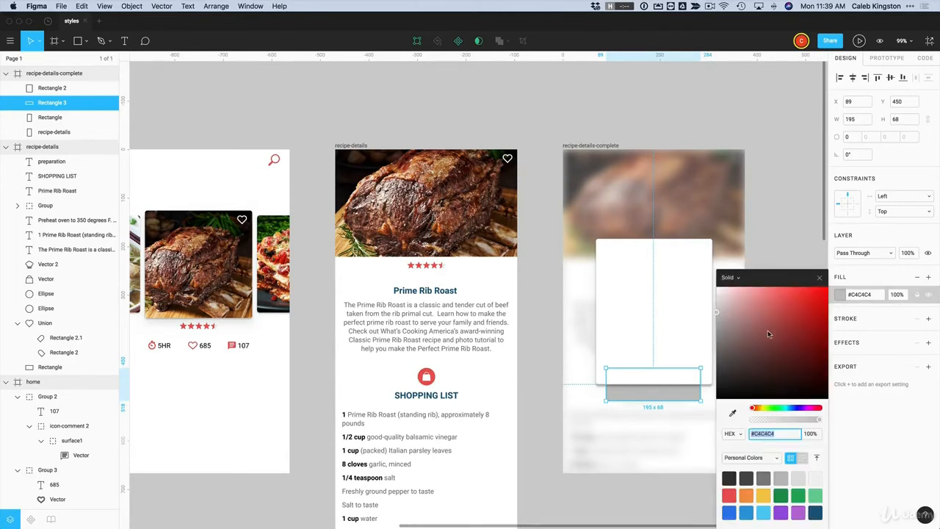
drag(768, 338, 705, 422)
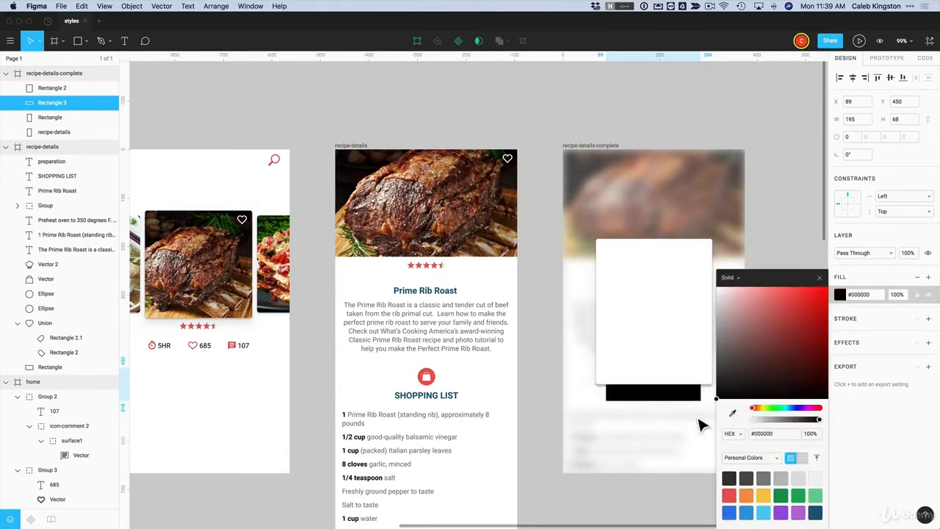
click(870, 435)
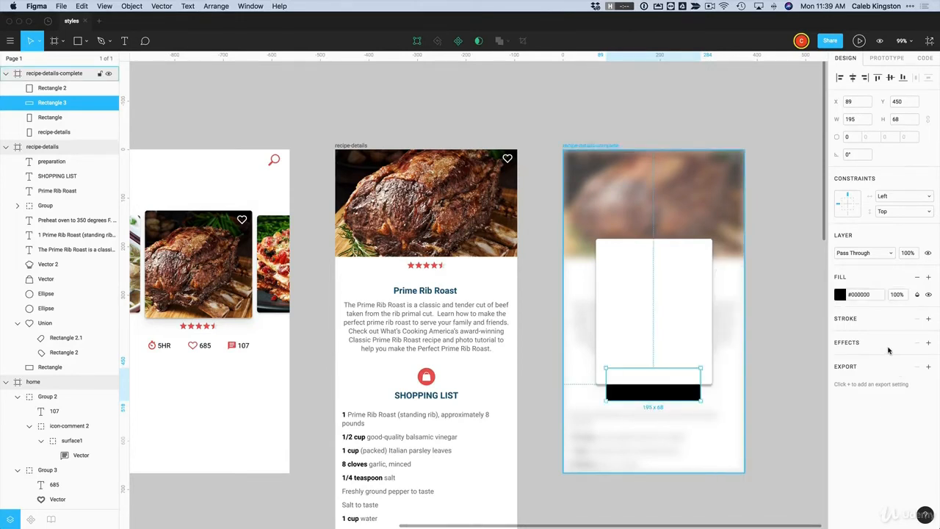
click(849, 138)
key(Return)
Add a Layer Blur effect to the black bar
click(929, 343)
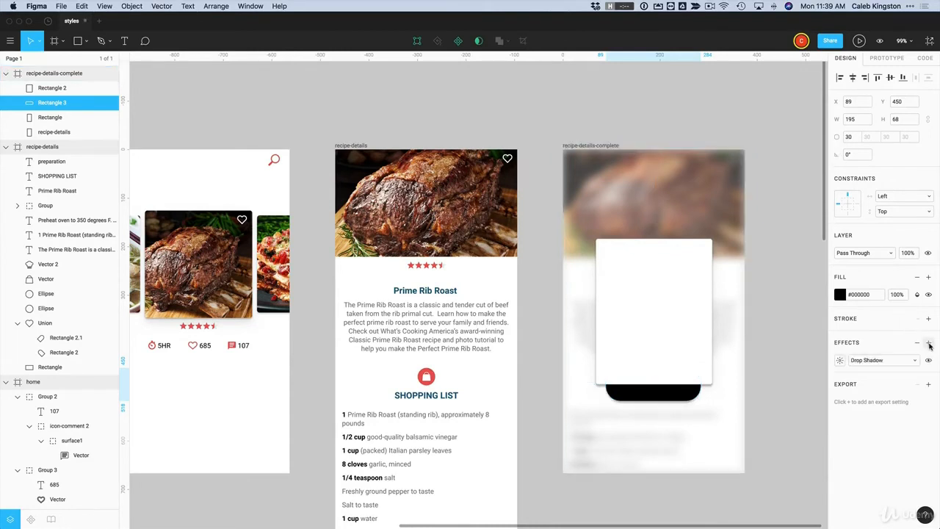
click(868, 365)
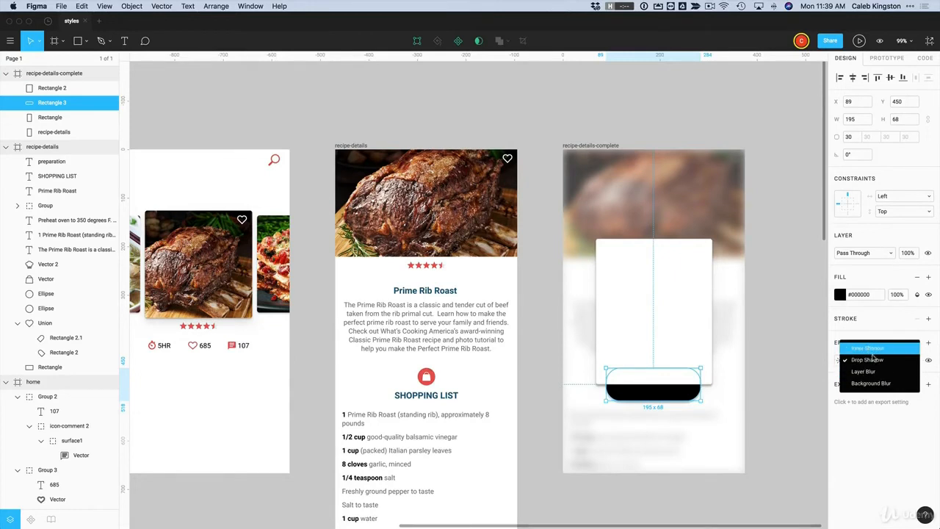
click(865, 373)
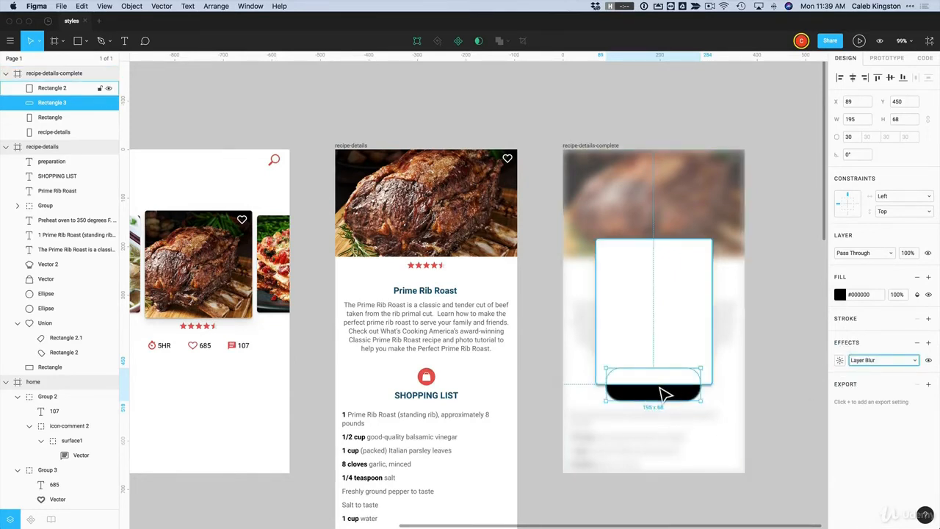
Set the black bar's Layer Blur amount to 50
click(840, 360)
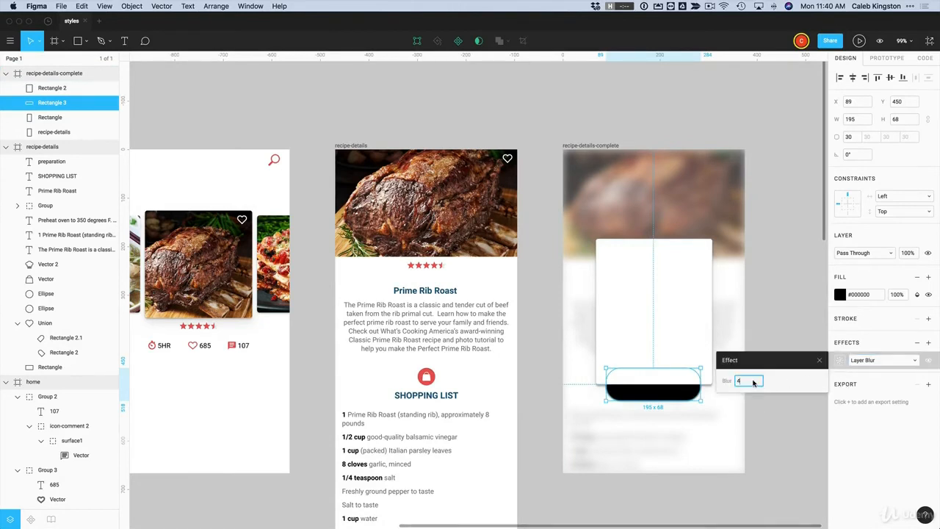
text(30)
key(Return)
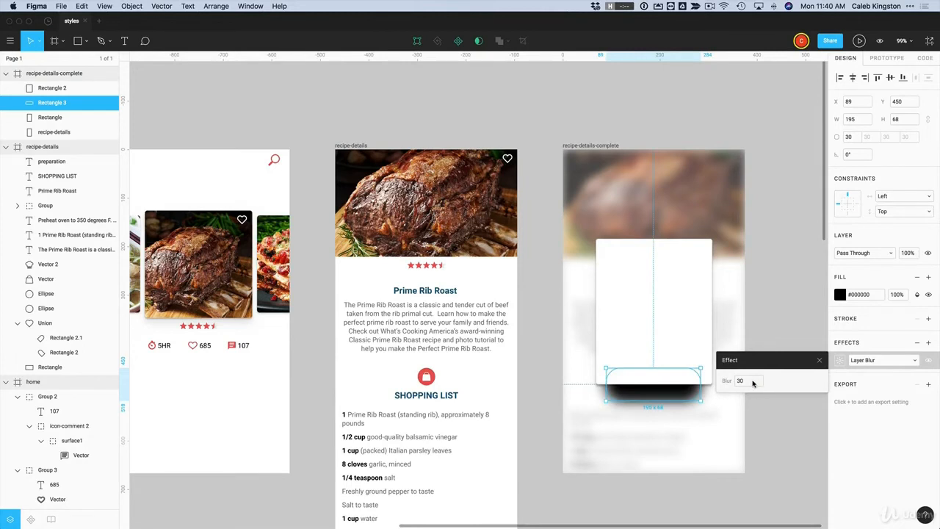
click(753, 382)
key(Return)
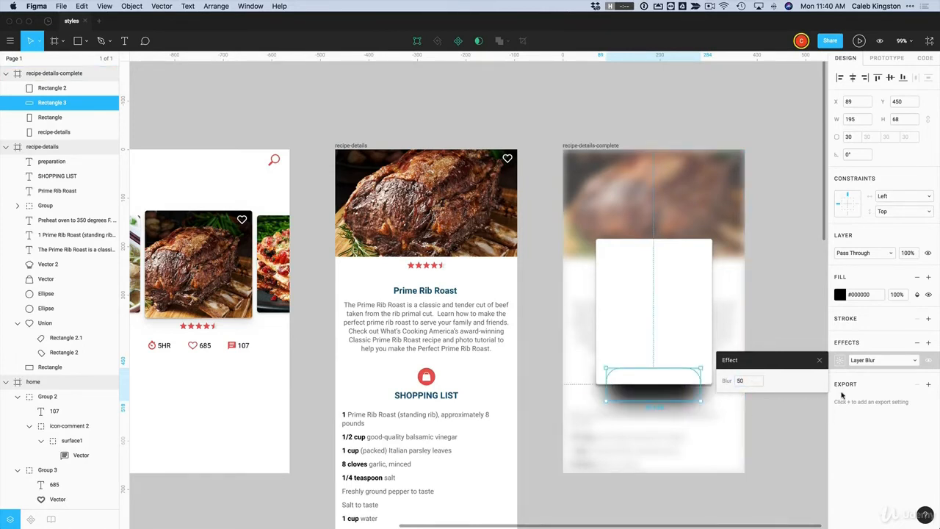
Set the black bar's fill opacity to 50%
click(897, 295)
text(5)
key(Return)
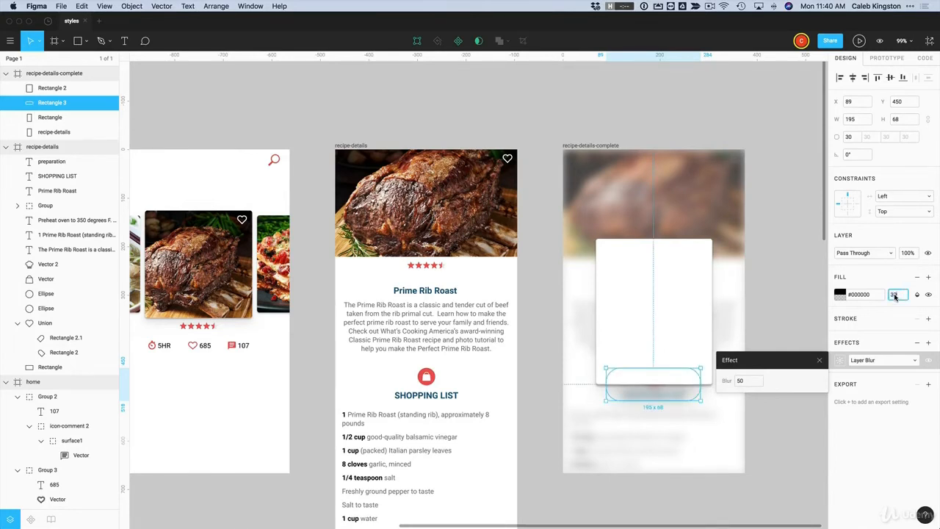
key(Return)
click(895, 295)
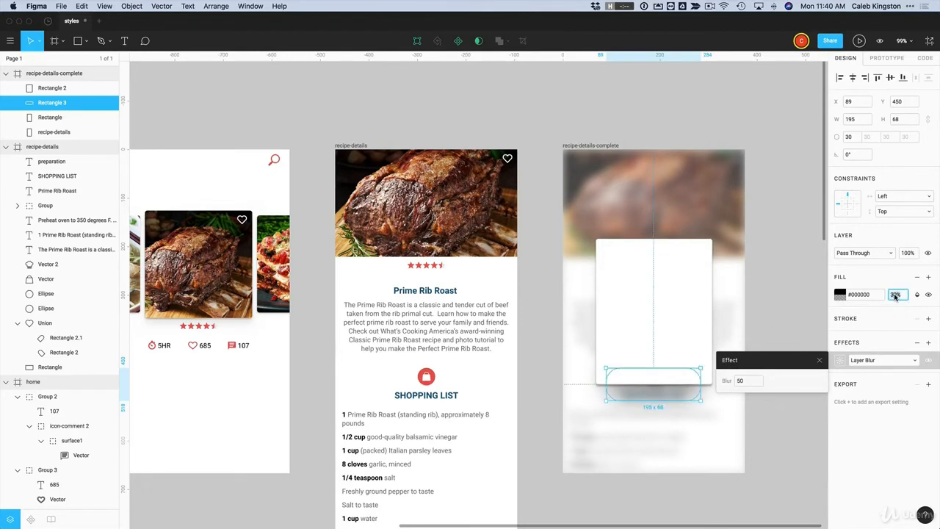
key(Return)
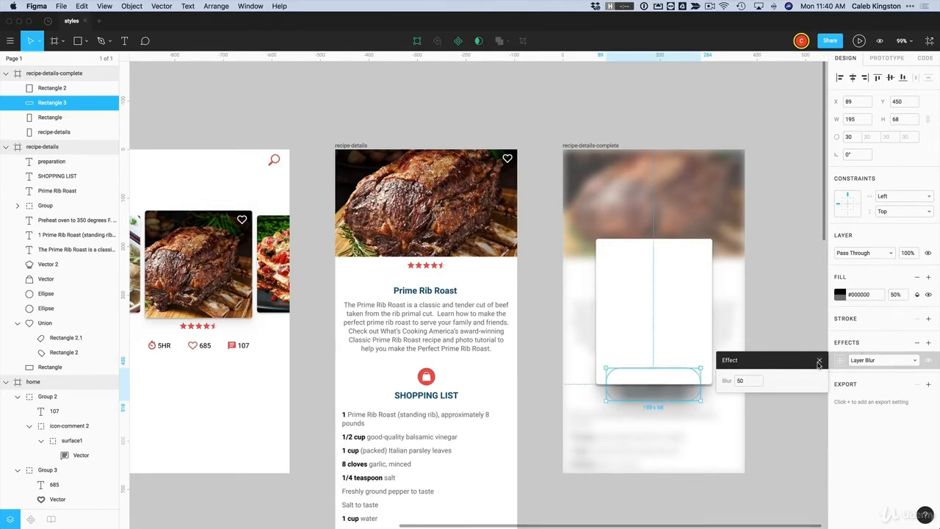
click(819, 363)
click(777, 406)
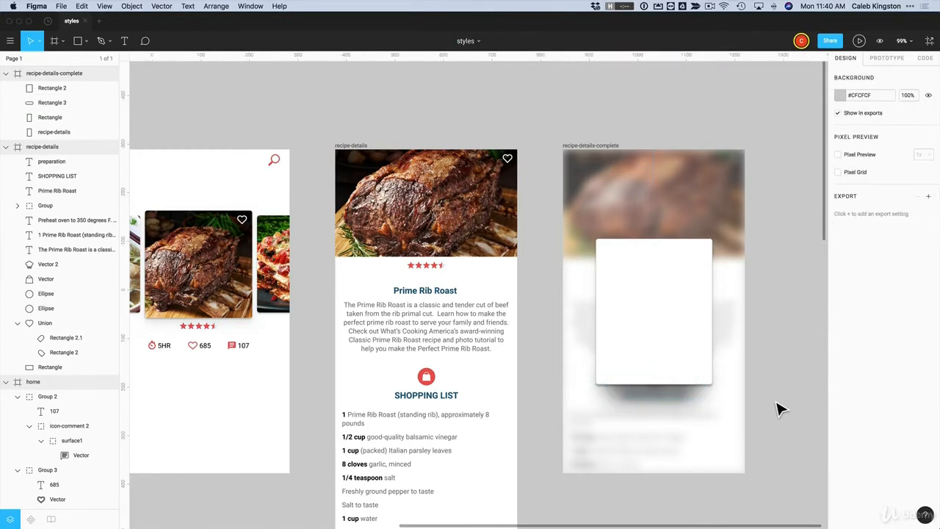
Give the shadow bar under the card a darker blend mode and 72% fill opacity
click(663, 389)
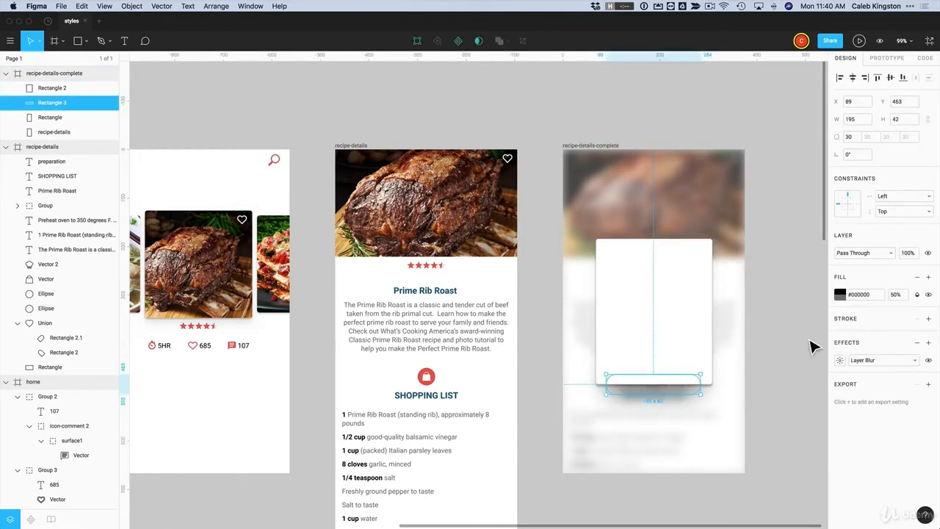
click(798, 358)
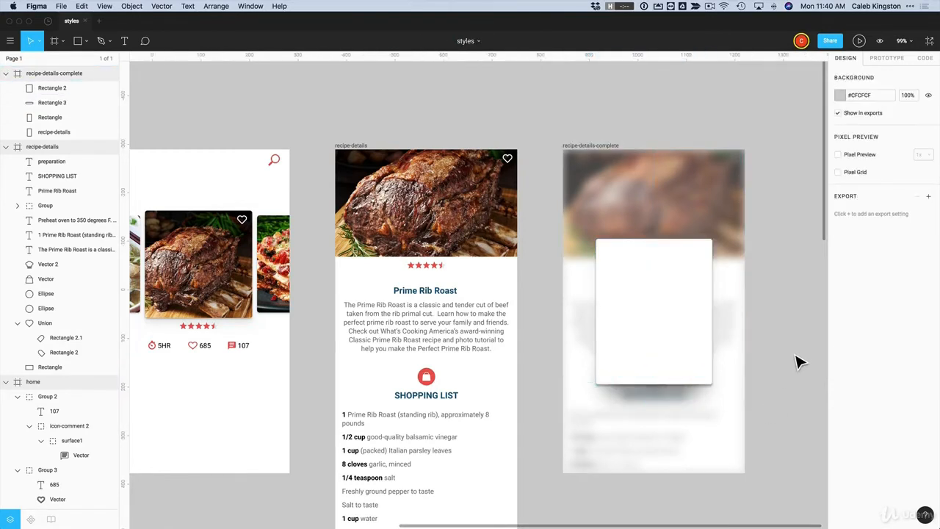
click(683, 401)
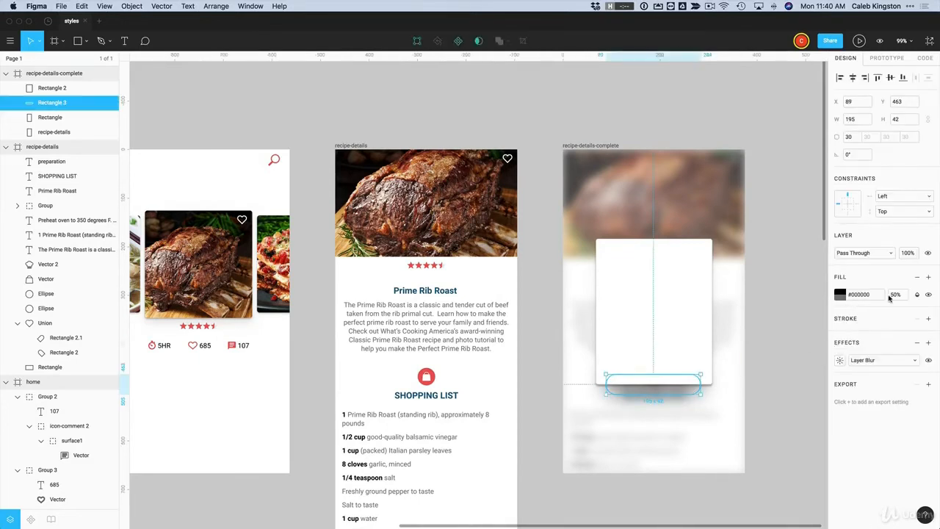
click(918, 296)
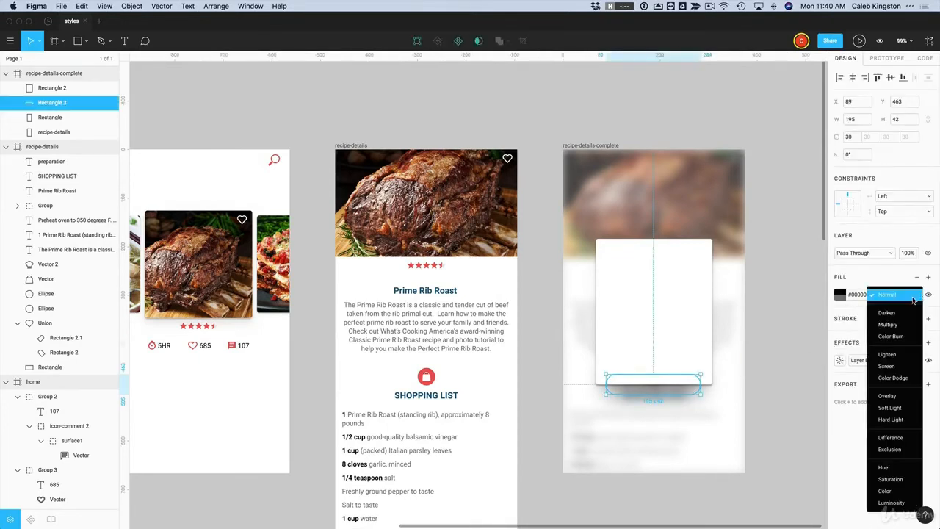
click(889, 326)
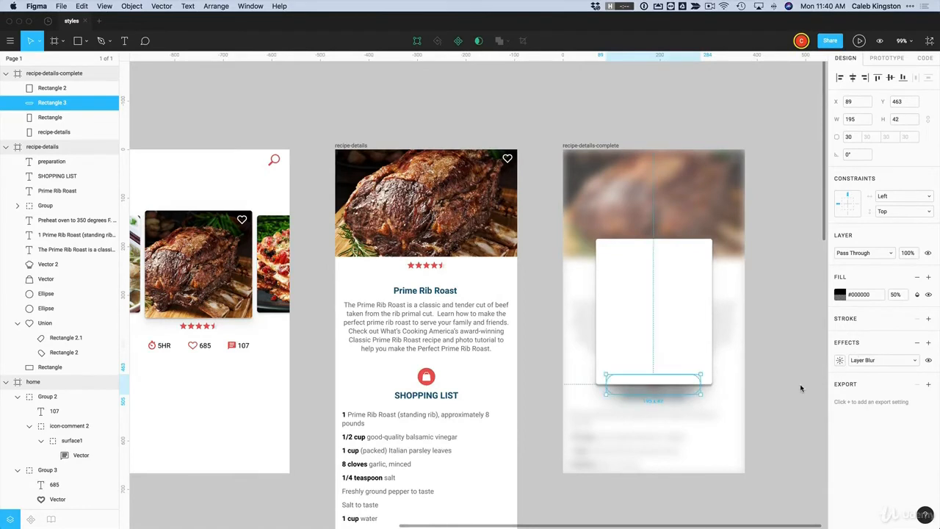
click(841, 295)
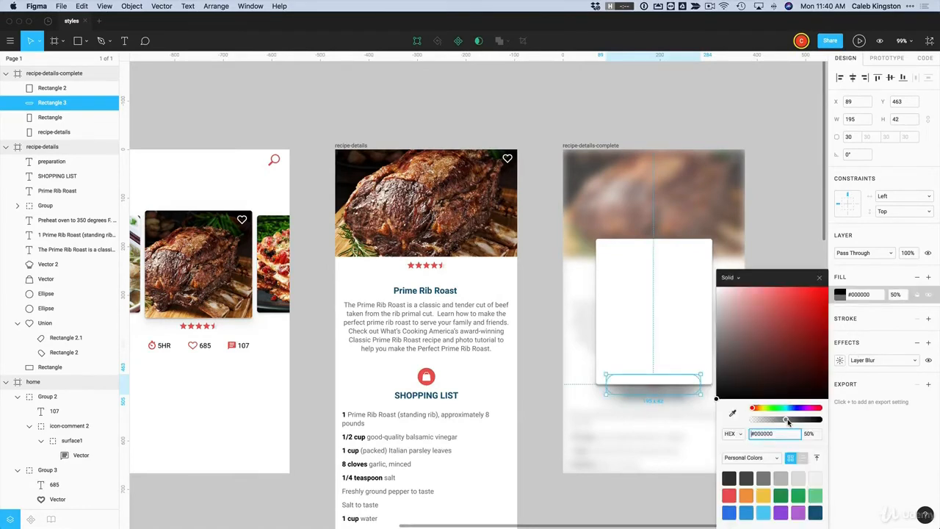
drag(788, 422, 803, 423)
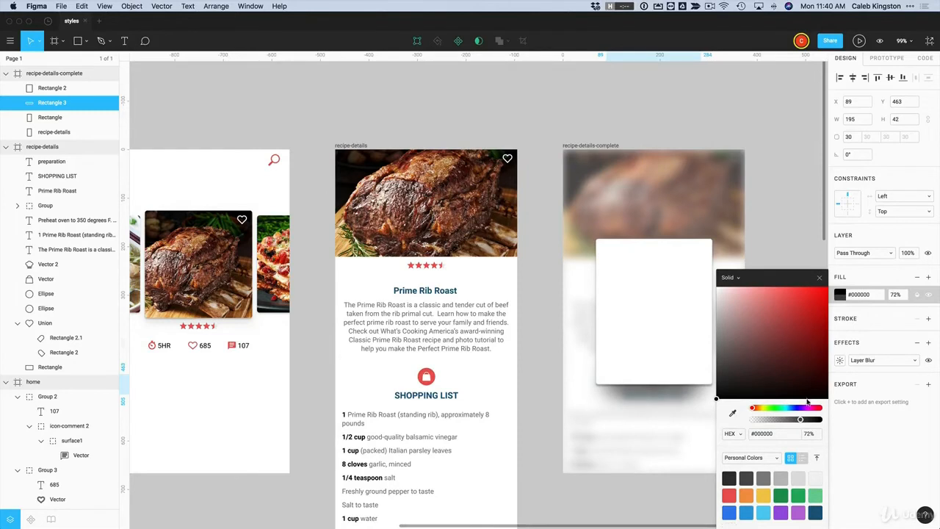
key(Escape)
click(777, 402)
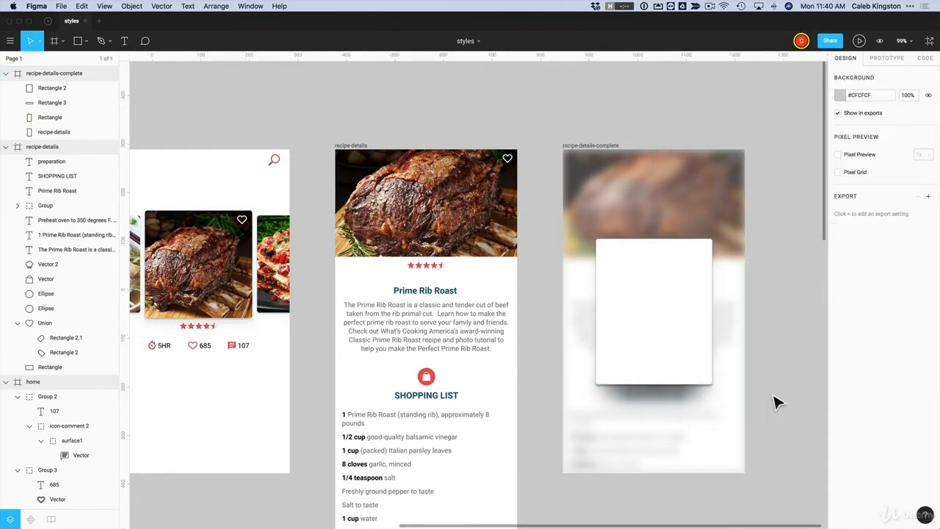
Inspect the recipe-details-complete frame, its white card and shadow bar, then deselect
click(596, 156)
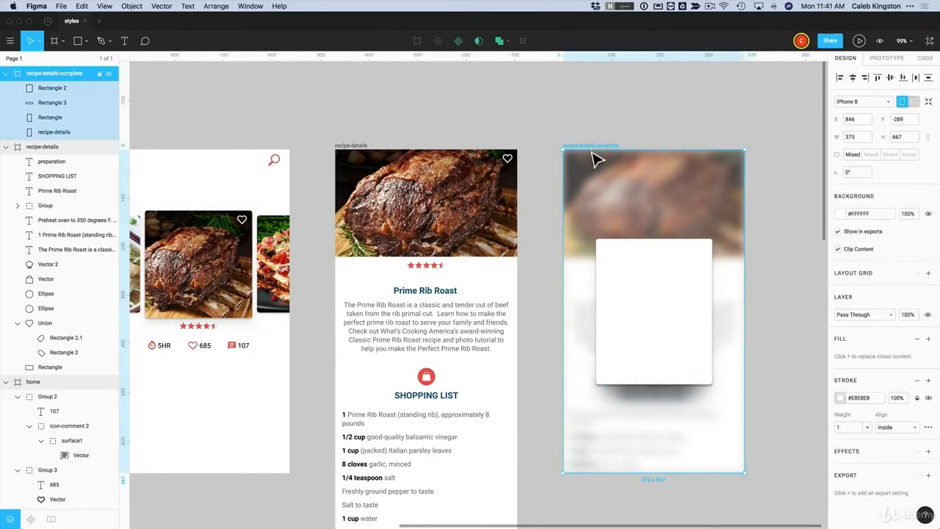
click(641, 295)
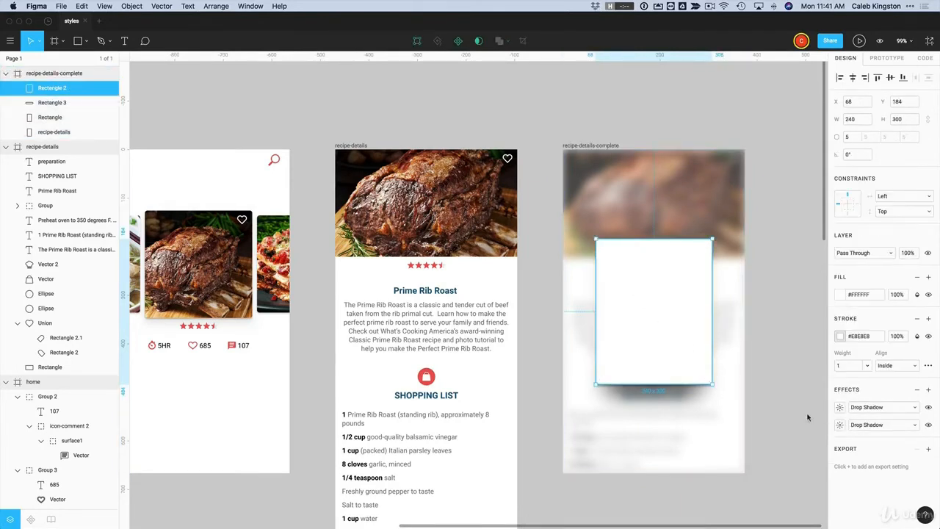
click(689, 408)
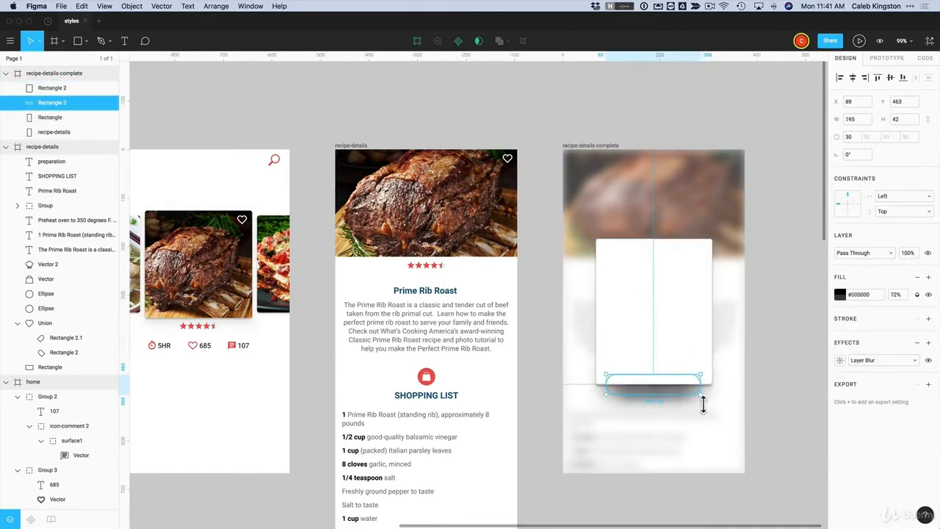
click(730, 436)
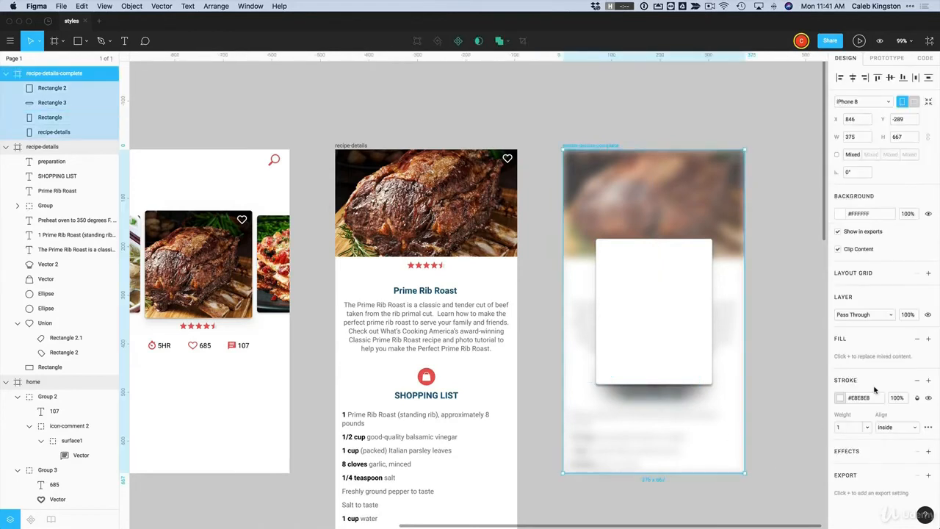
click(764, 378)
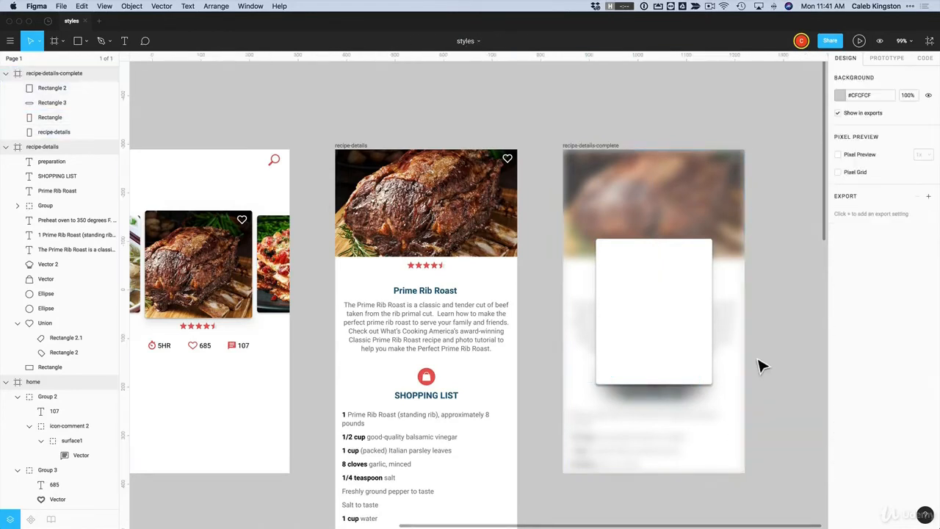
click(702, 330)
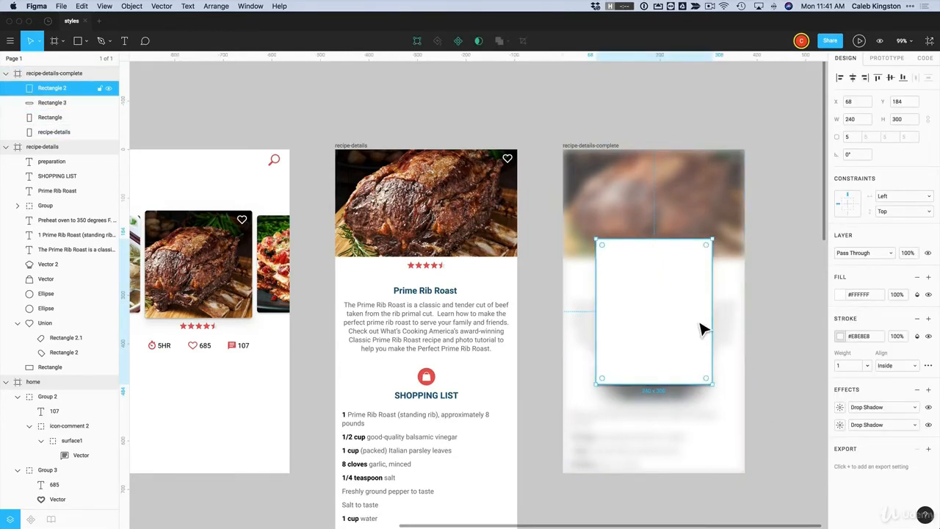
click(779, 324)
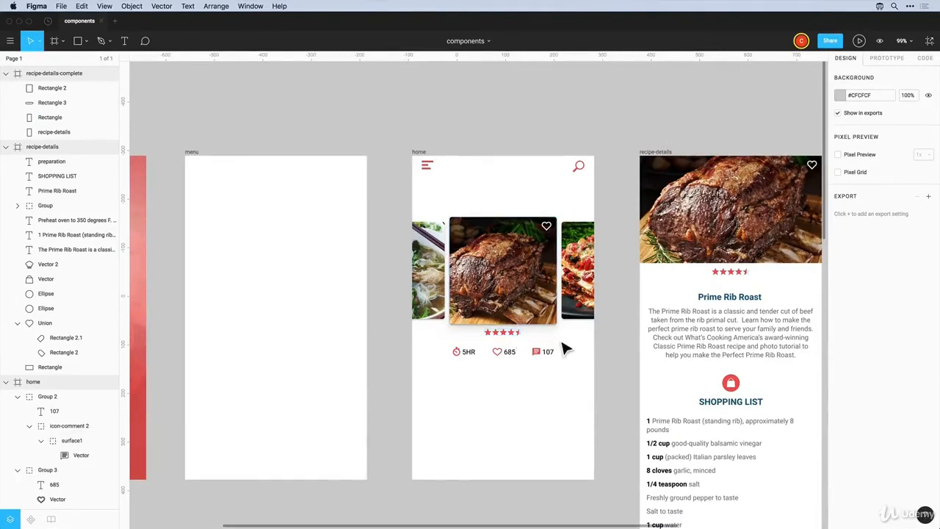
Zoom in and copy the home screen's hamburger icon into the menu frame
key(z)
drag(399, 143, 618, 498)
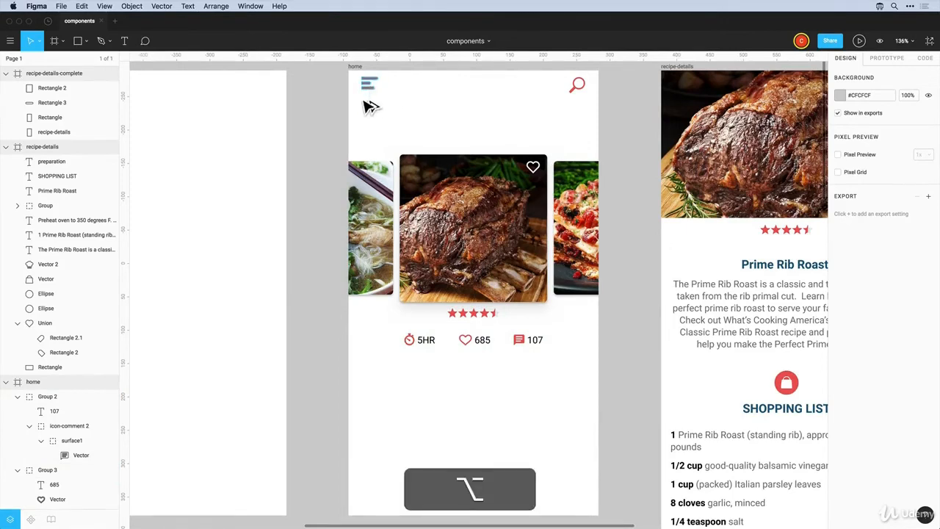
drag(373, 91, 269, 94)
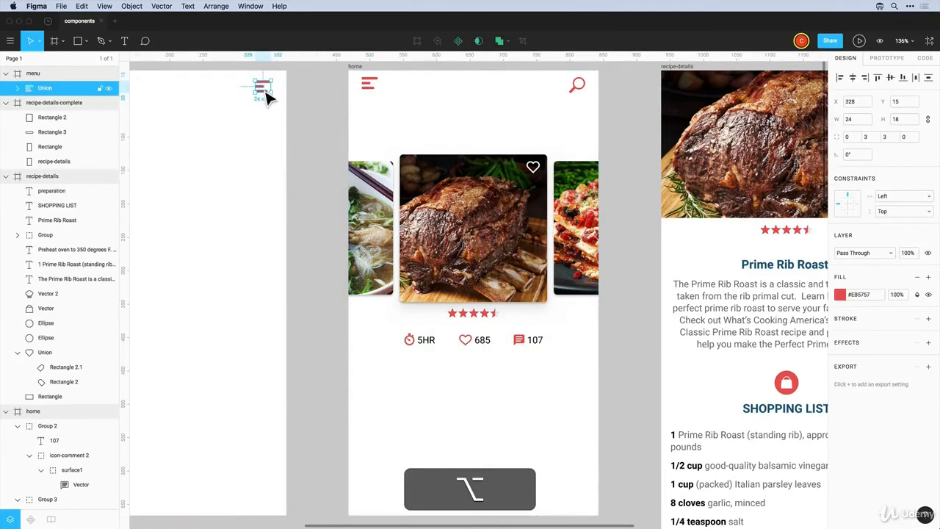
Lengthen the copied icon's middle bar to full width (25)
double_click(265, 94)
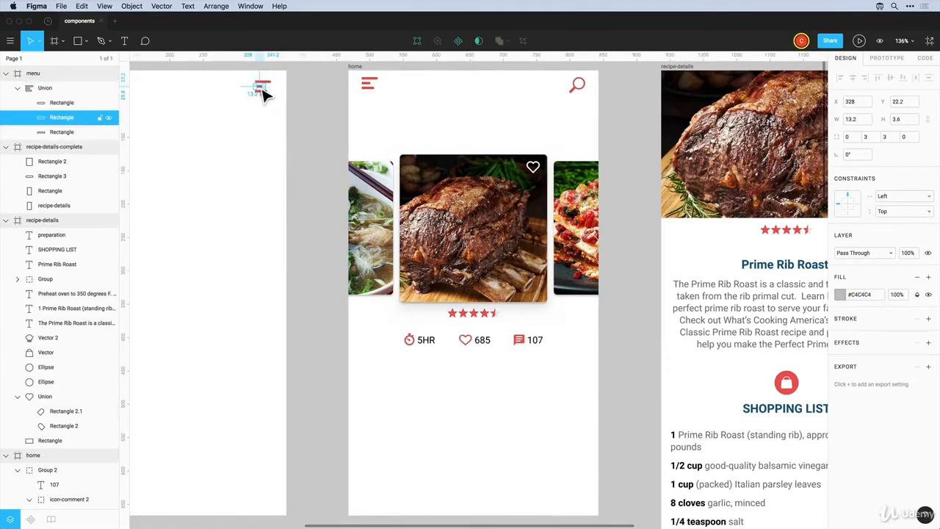
scroll(266, 94, up, 10)
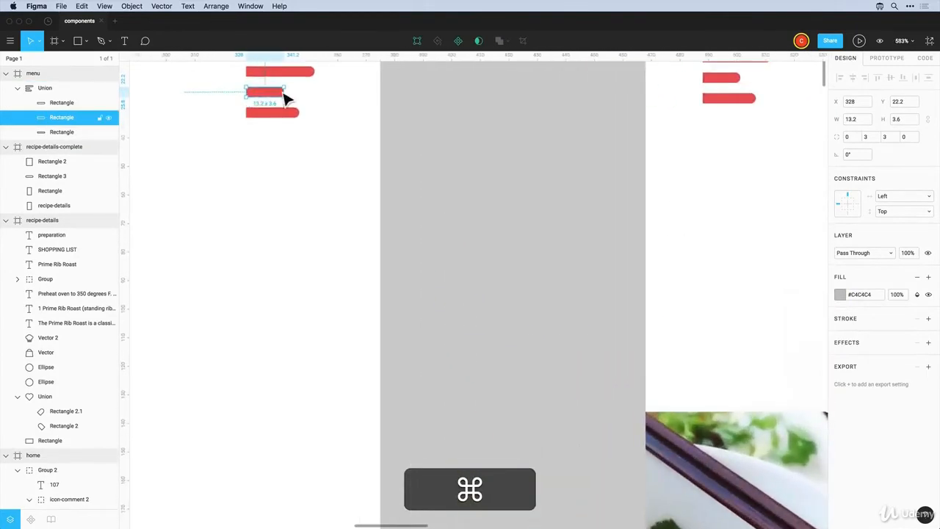
key(super+z)
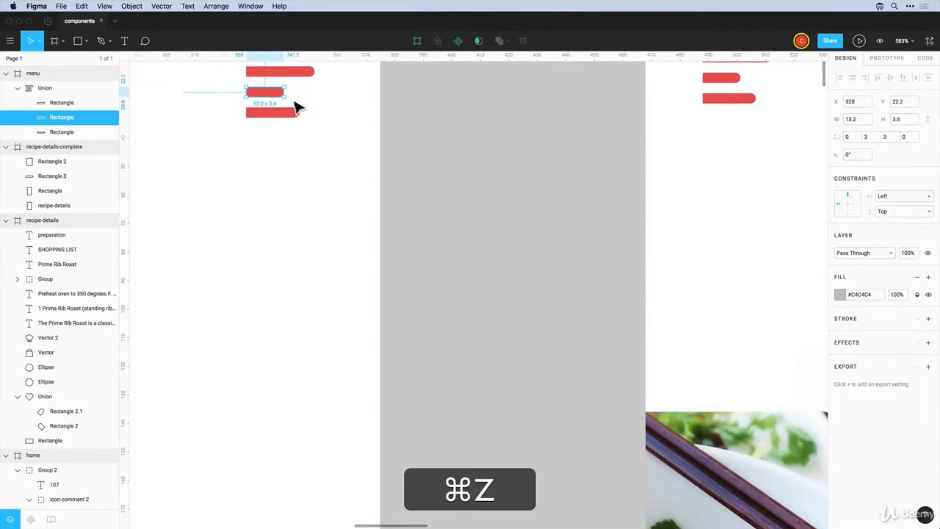
drag(292, 103, 318, 103)
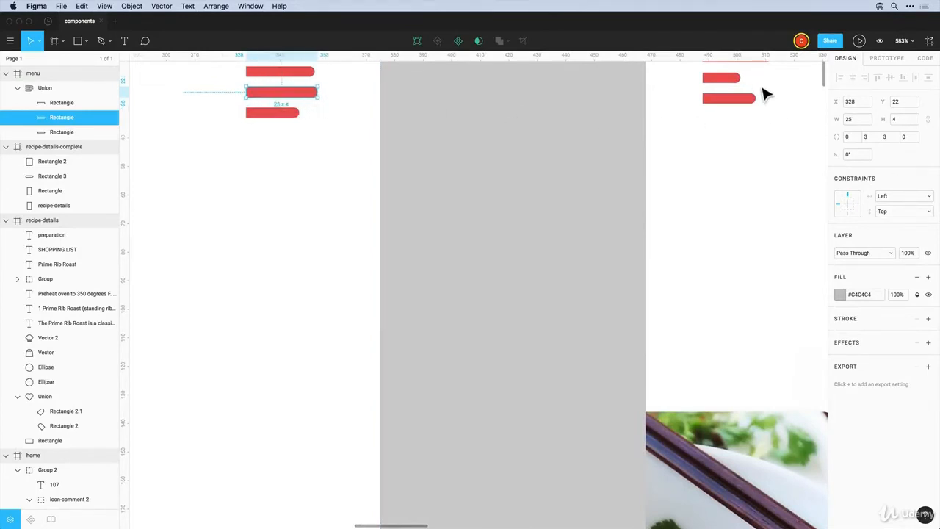
click(737, 142)
scroll(489, 166, down, 5)
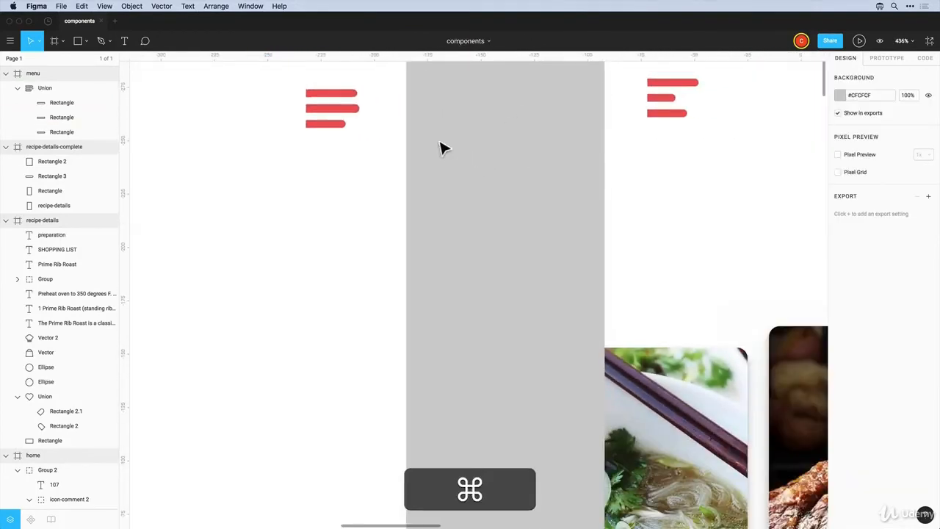
click(352, 115)
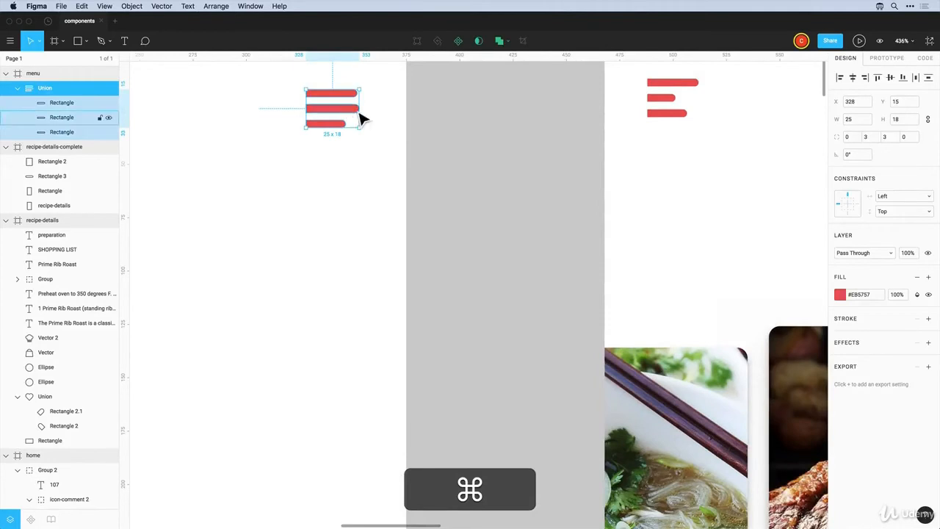
click(456, 125)
scroll(531, 178, down, 5)
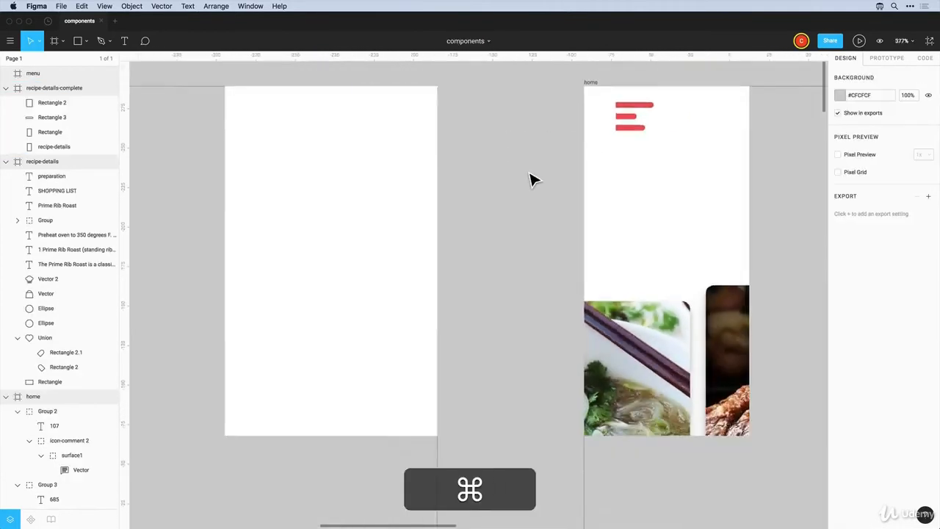
scroll(533, 180, right, 8)
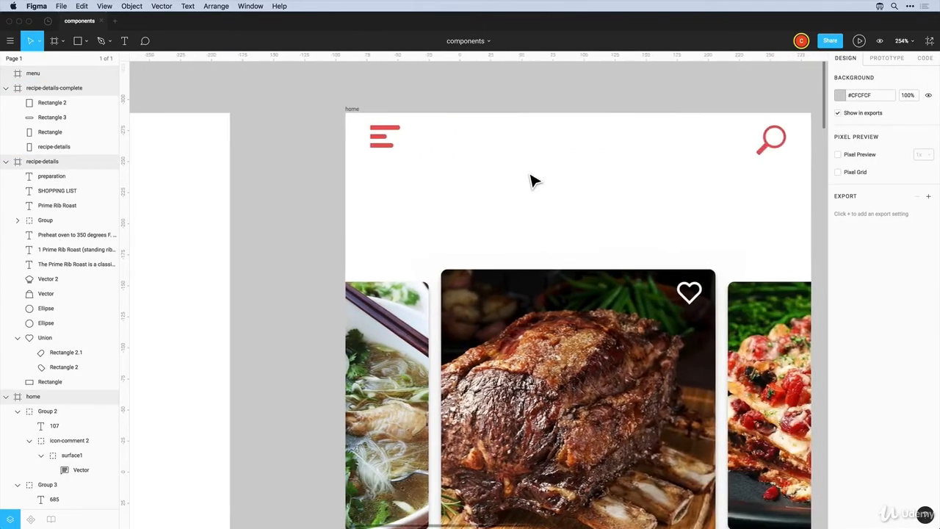
Rename the home screen's menu and search icon layers btn-menu and btn-search
click(340, 147)
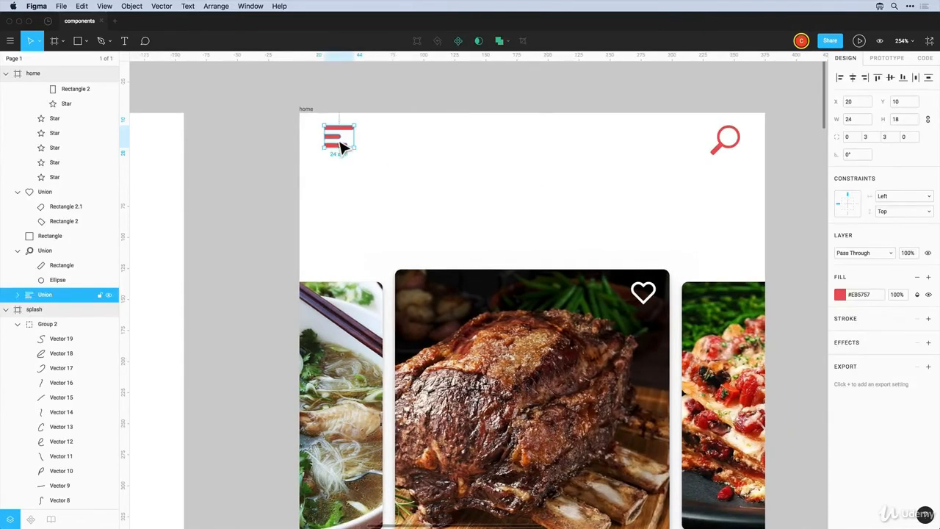
double_click(44, 295)
text(btn)
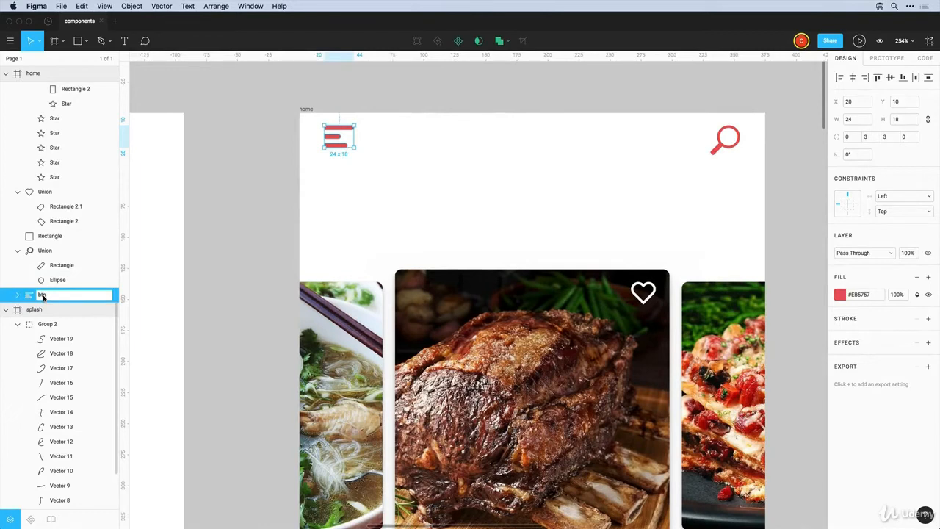
text(-menu)
key(Return)
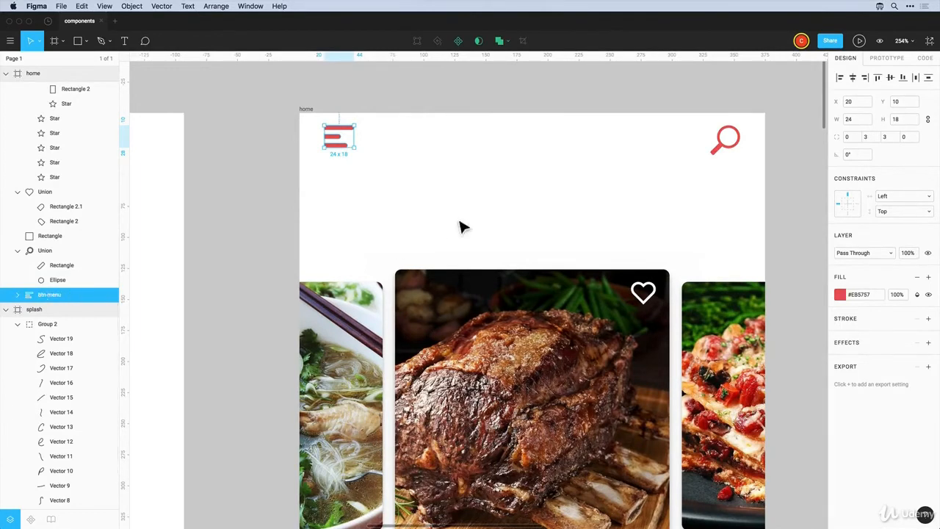
click(721, 153)
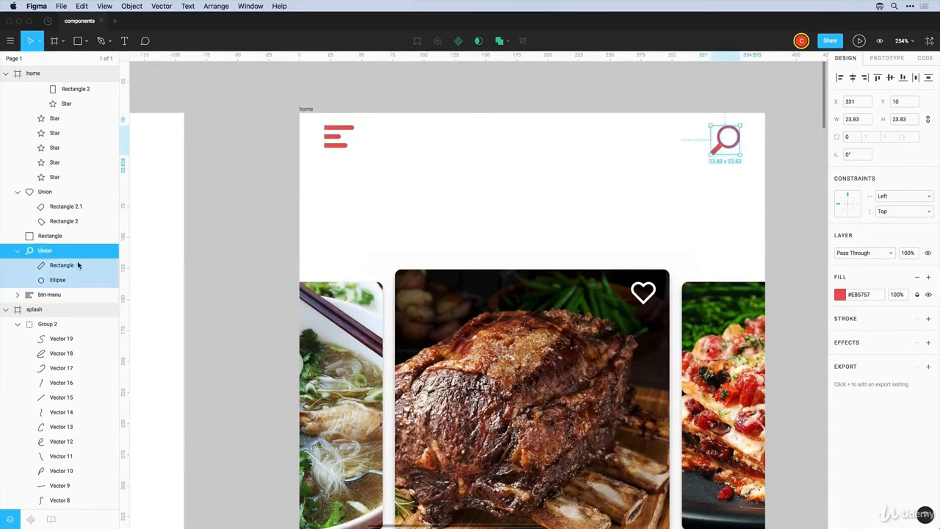
double_click(45, 250)
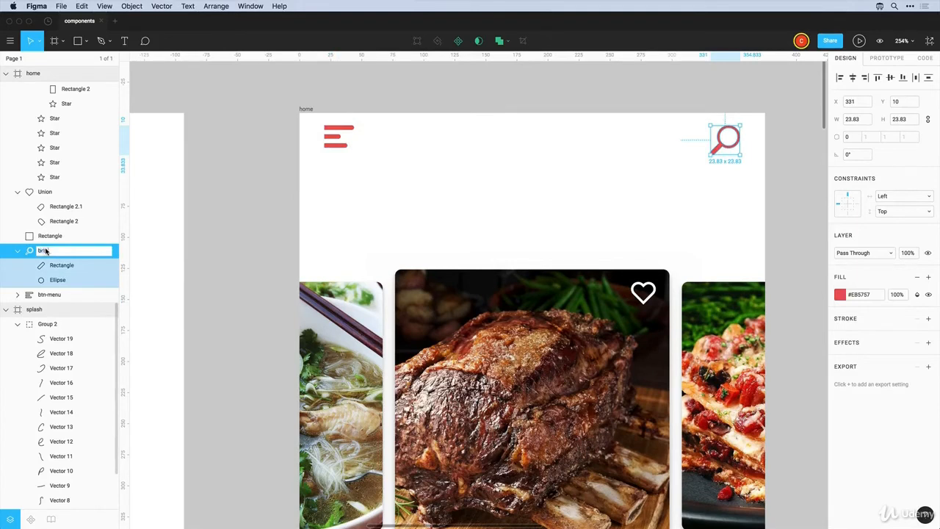
text(btn-search)
click(357, 169)
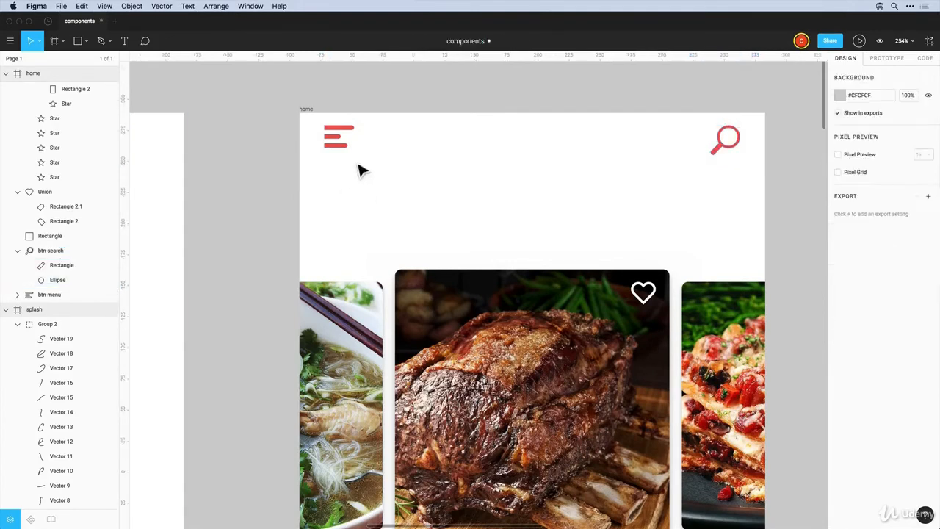
Make btn-menu and btn-search components and view the file's component list
click(337, 139)
click(458, 42)
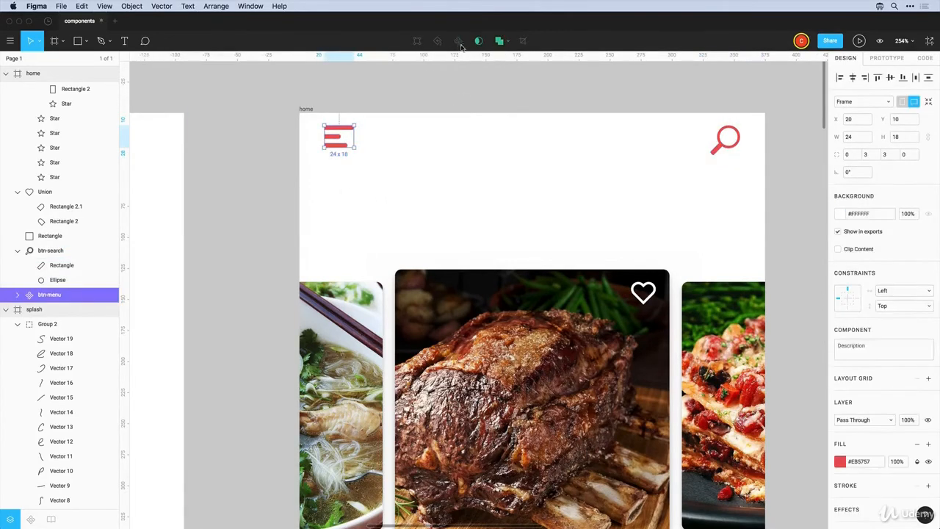
click(726, 147)
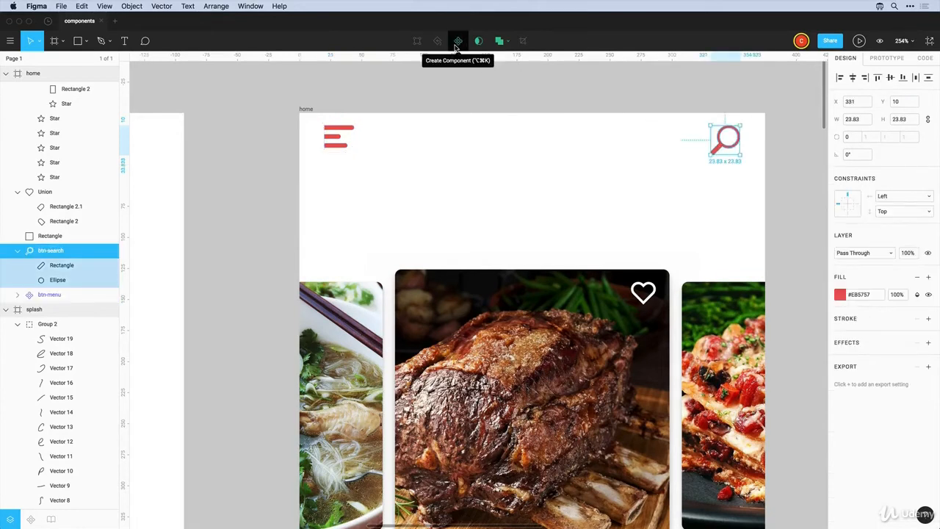
click(457, 42)
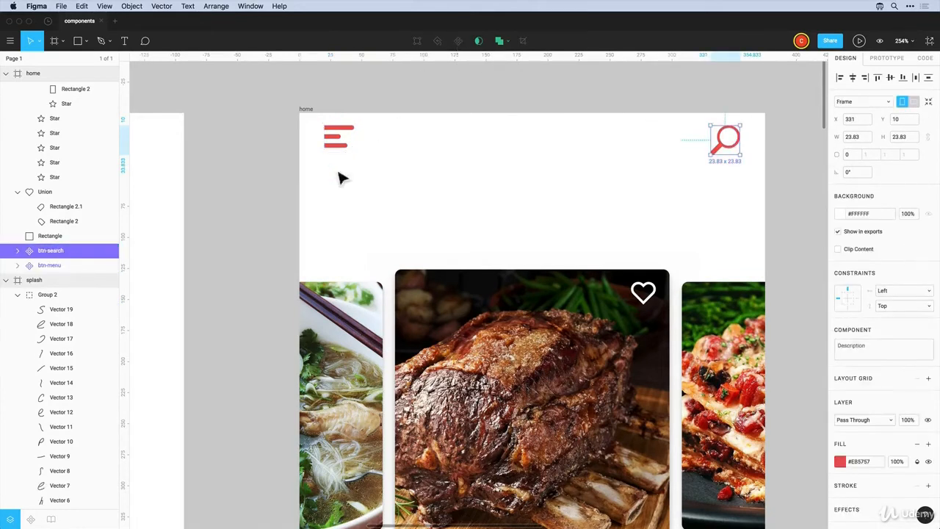
click(30, 519)
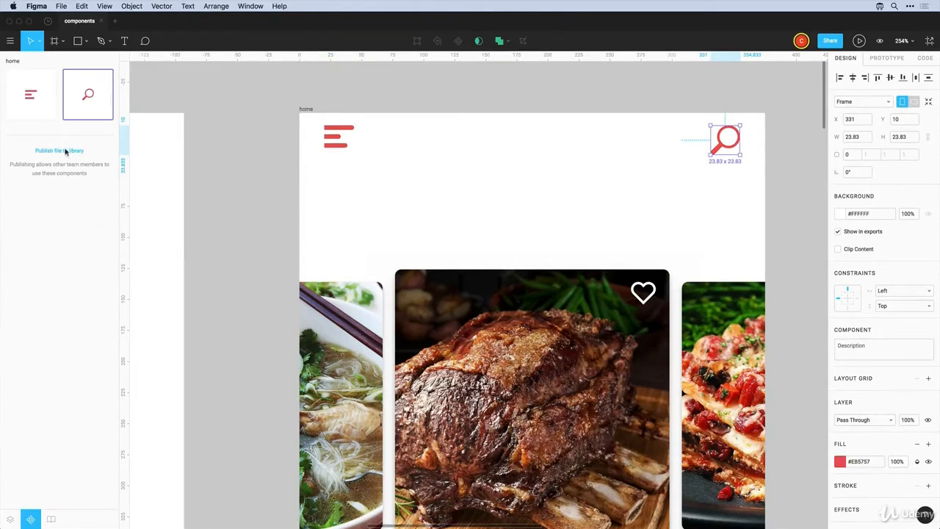
click(409, 208)
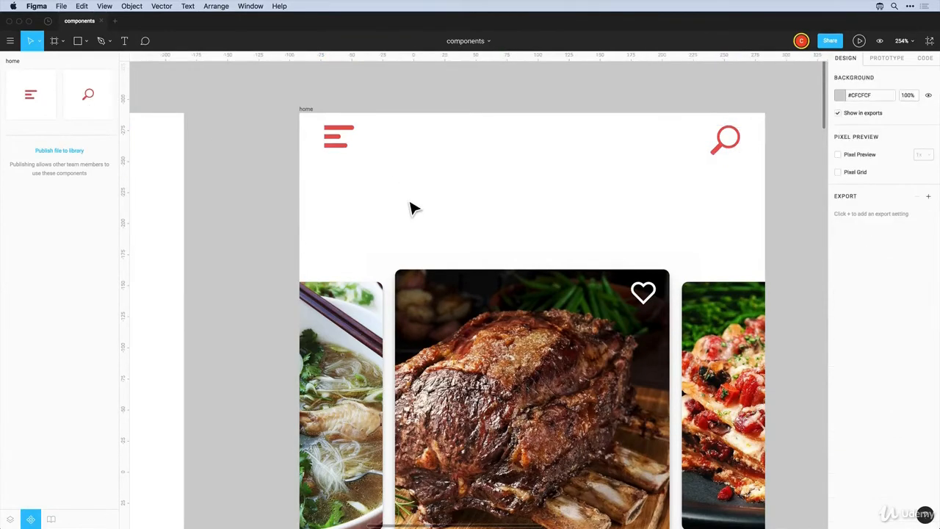
scroll(412, 208, up, 3)
scroll(411, 208, down, 5)
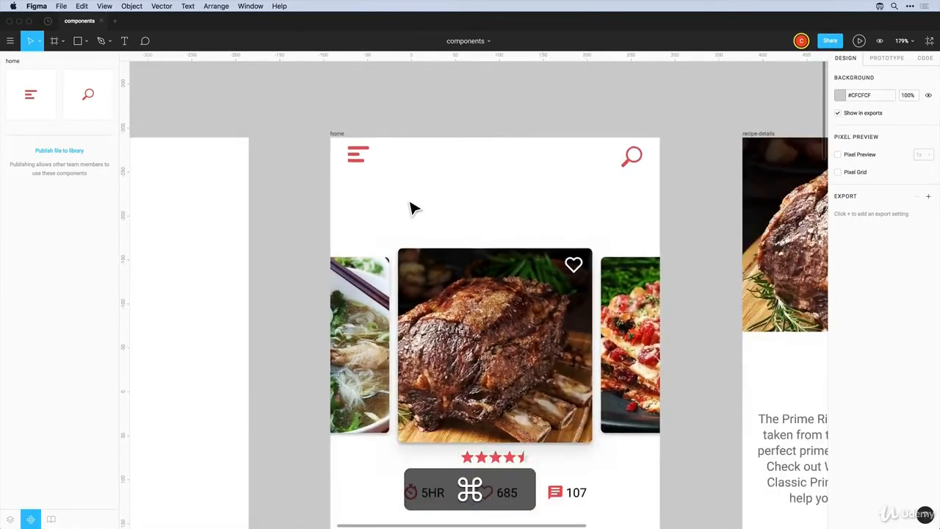
scroll(265, 198, down, 3)
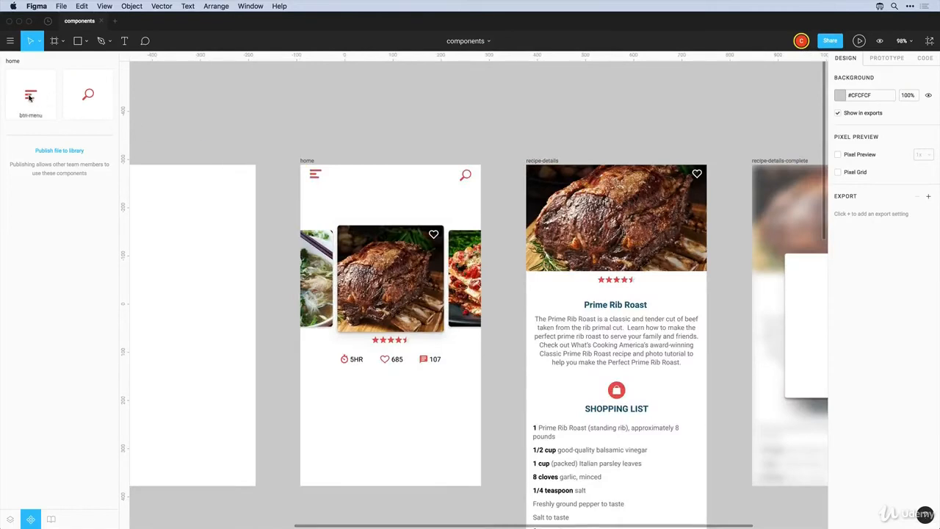
drag(42, 99, 197, 222)
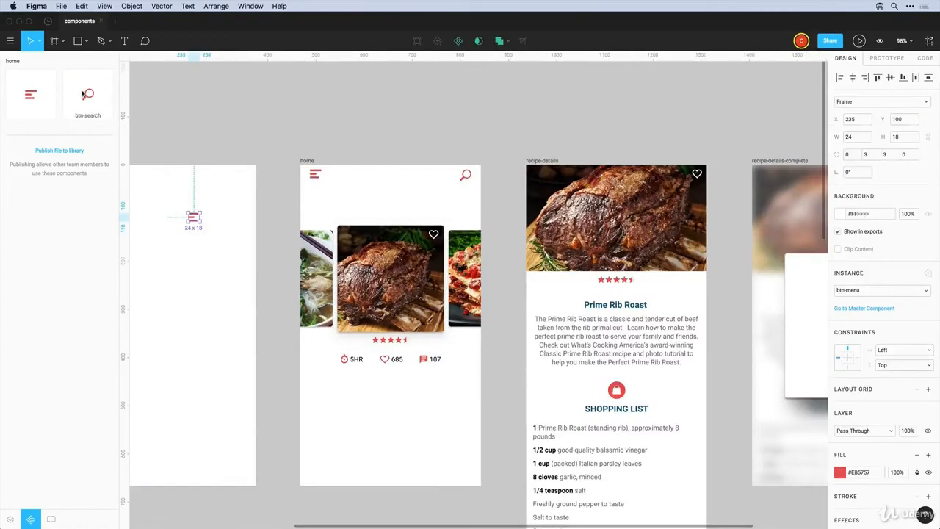
drag(88, 115, 179, 277)
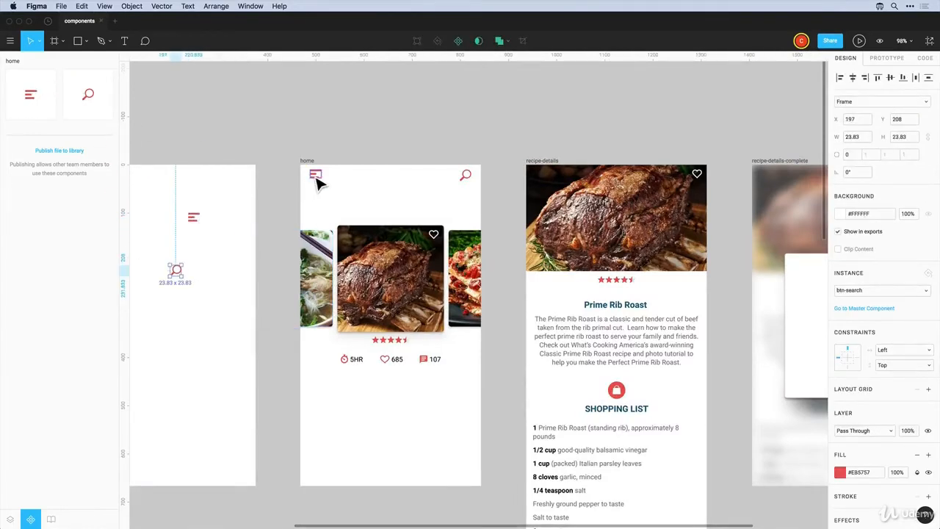
click(317, 183)
click(318, 182)
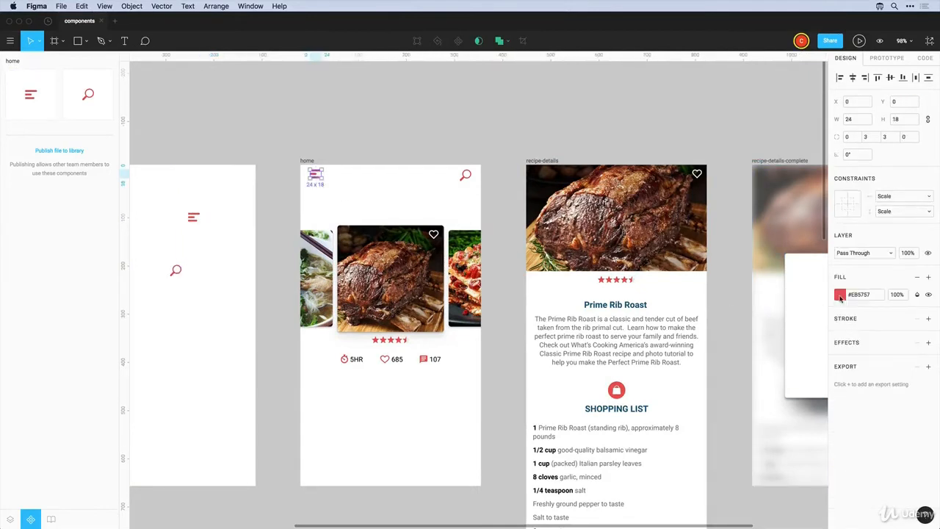
click(839, 295)
click(749, 511)
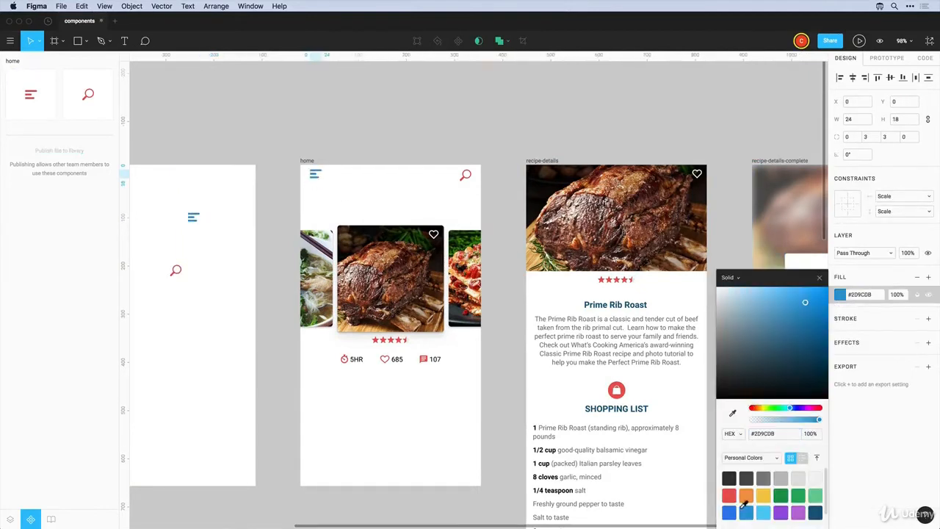
click(280, 147)
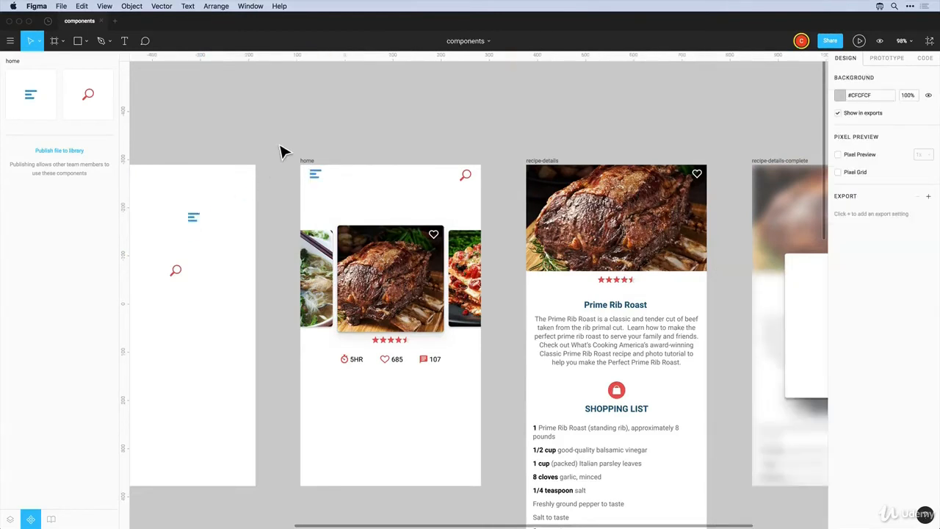
key(super+z)
key(super+z)
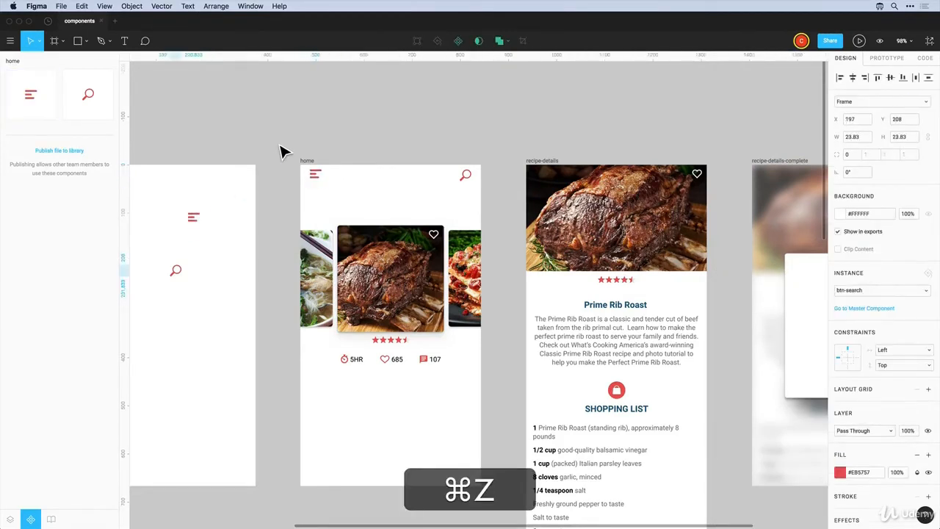
key(super+z)
key(super+z)
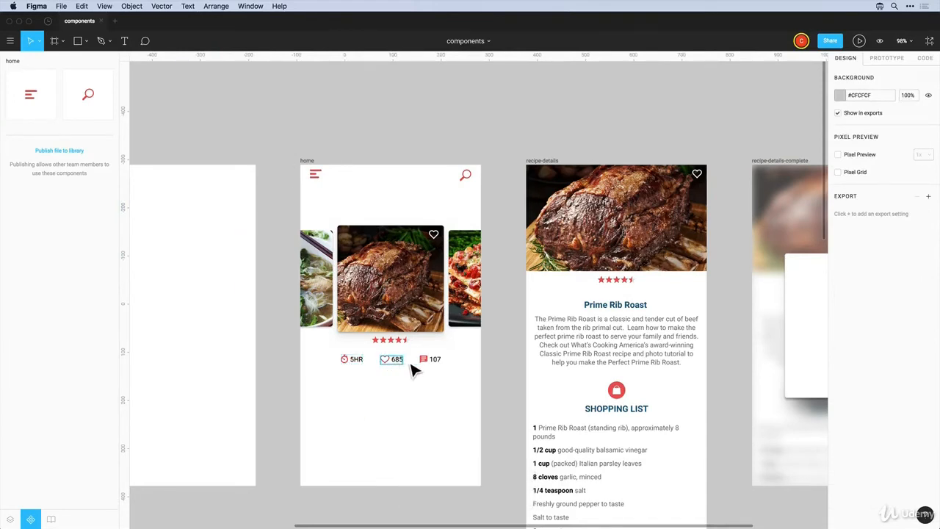
key(z)
Ungroup the star rating row and drag the grey fifth star and fourth red star below it
drag(354, 316, 446, 377)
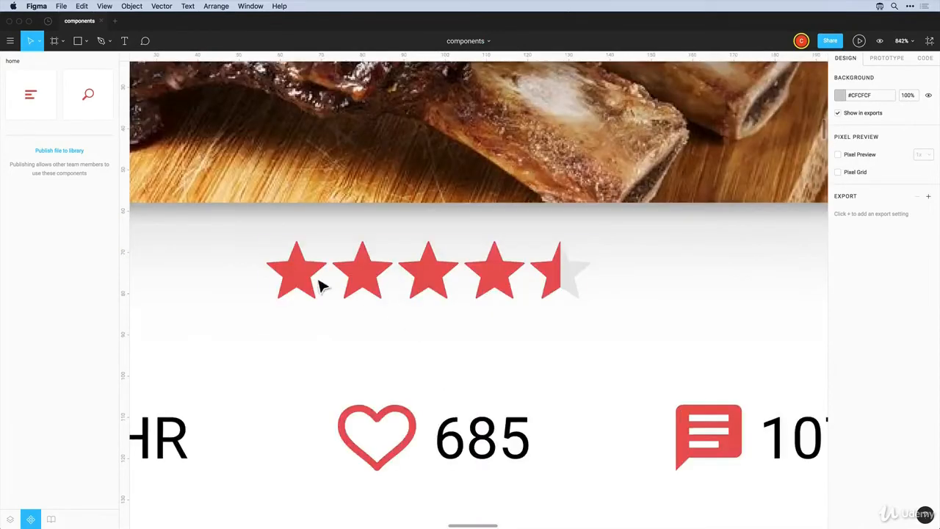
click(507, 289)
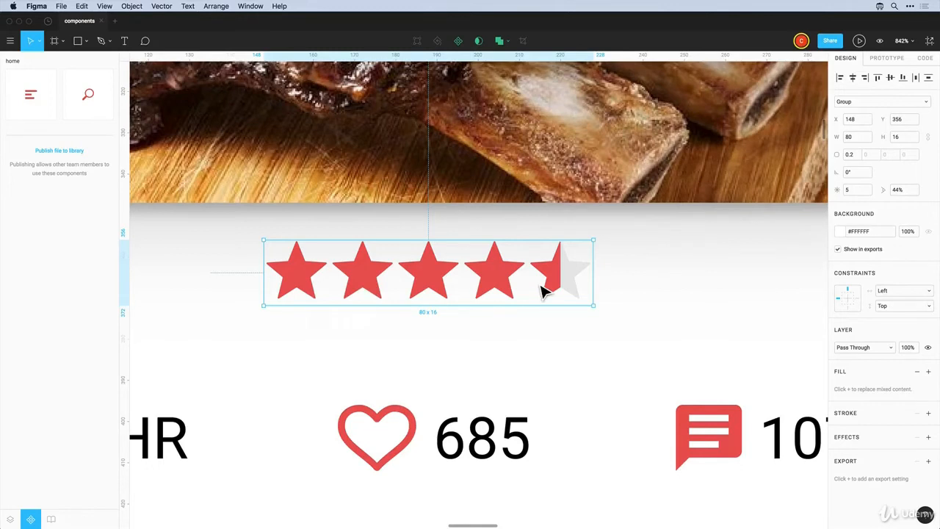
key(shift+super+g)
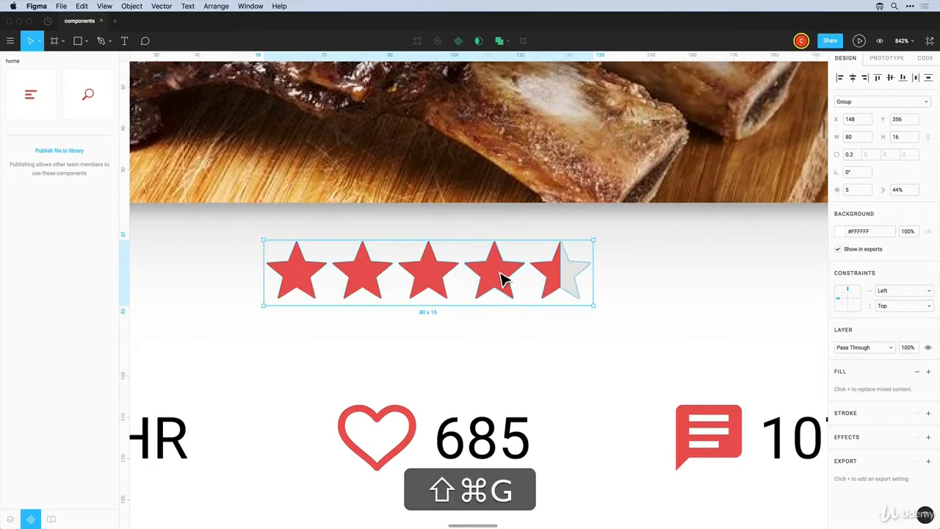
click(656, 302)
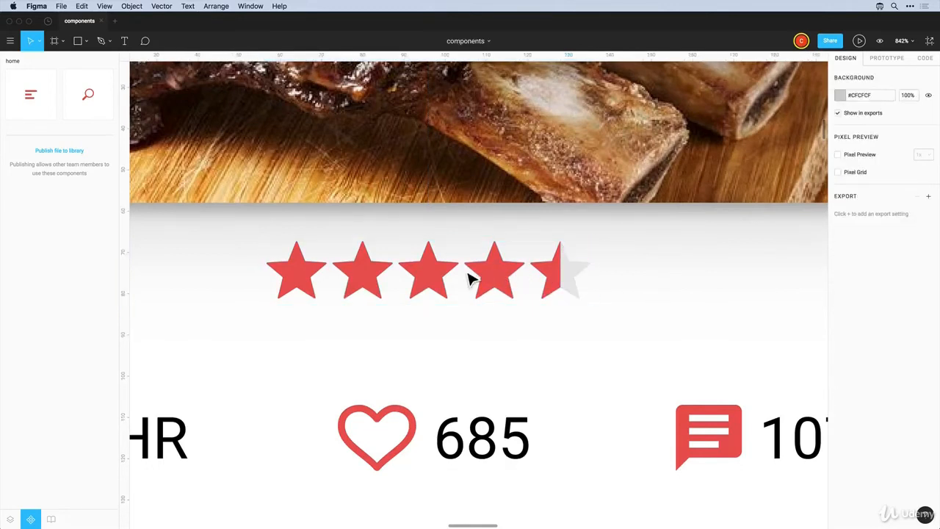
click(579, 277)
drag(575, 278, 626, 365)
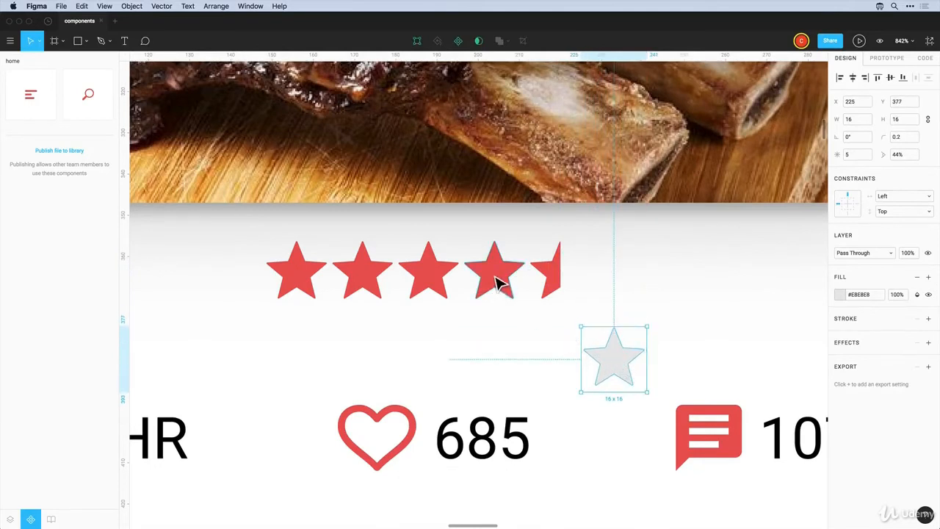
drag(497, 283, 617, 370)
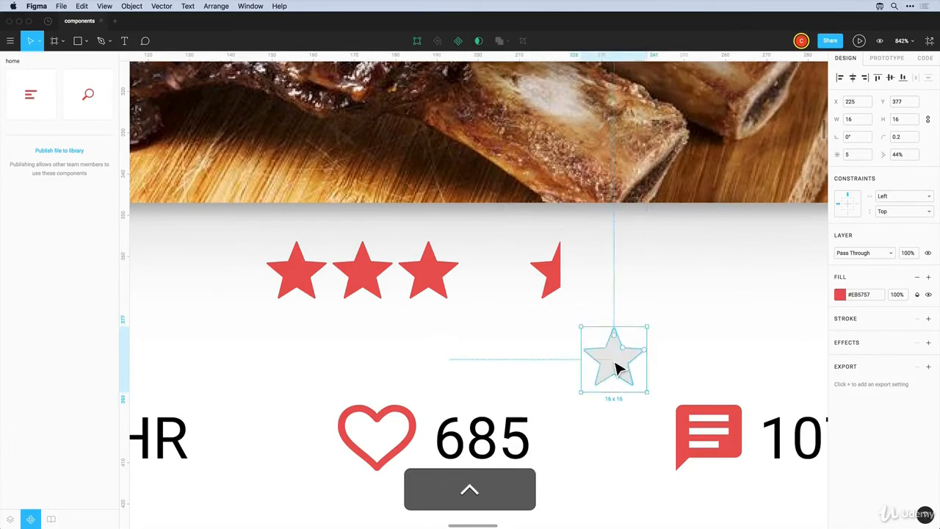
click(11, 519)
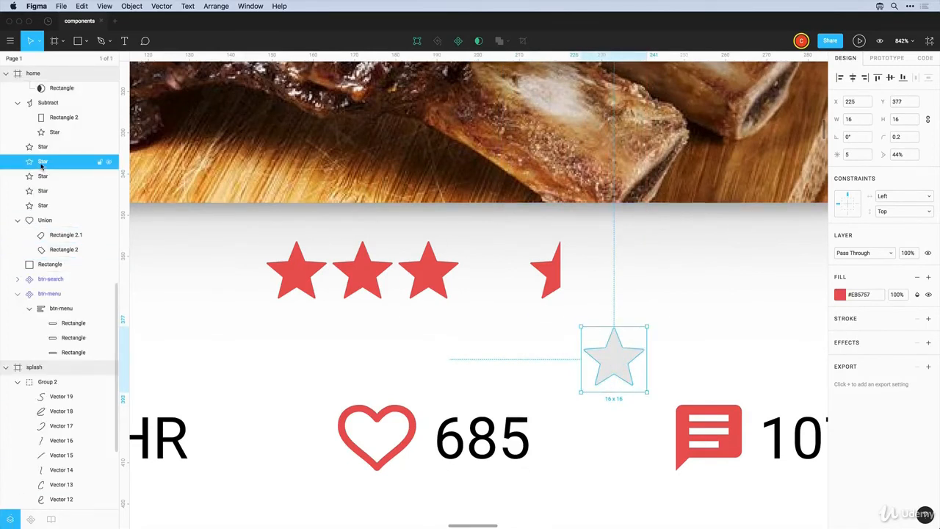
Stack the red star layer above the grey one and rename the grey star Star-unfilled
drag(43, 166, 42, 150)
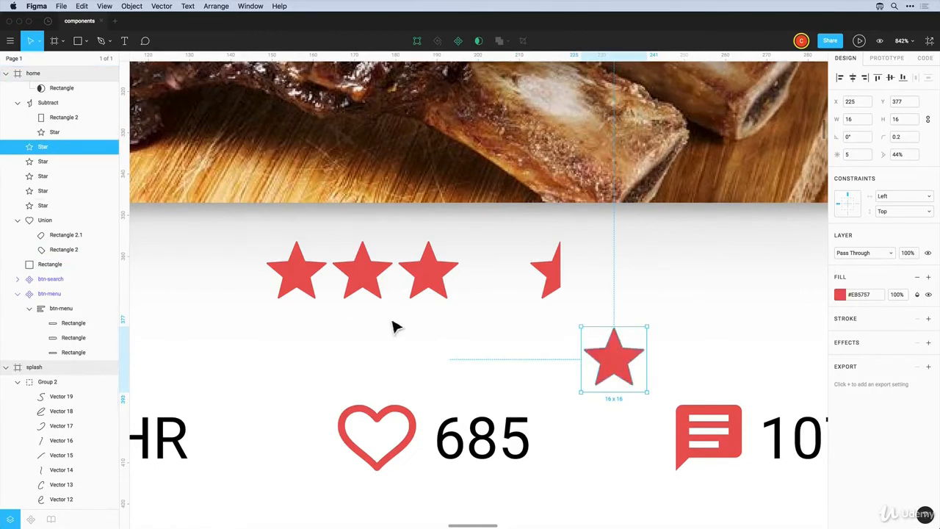
drag(615, 365, 637, 368)
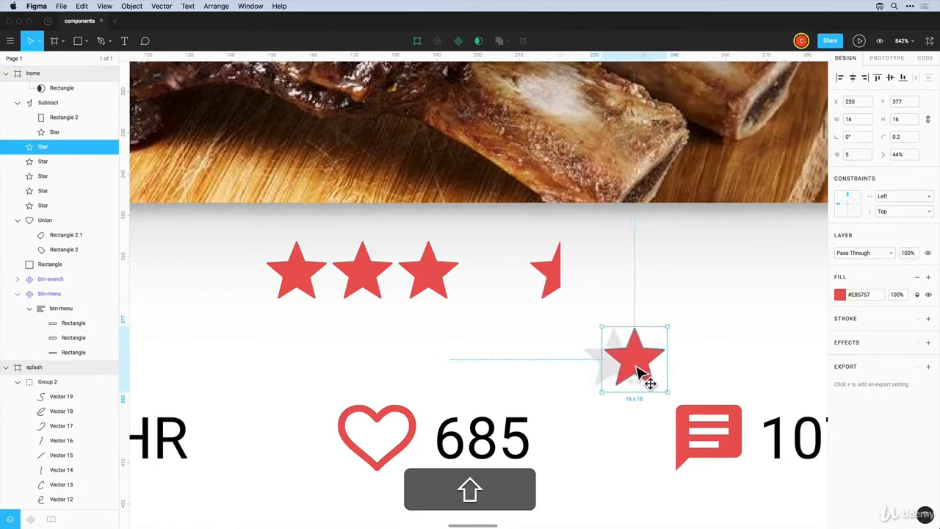
click(604, 362)
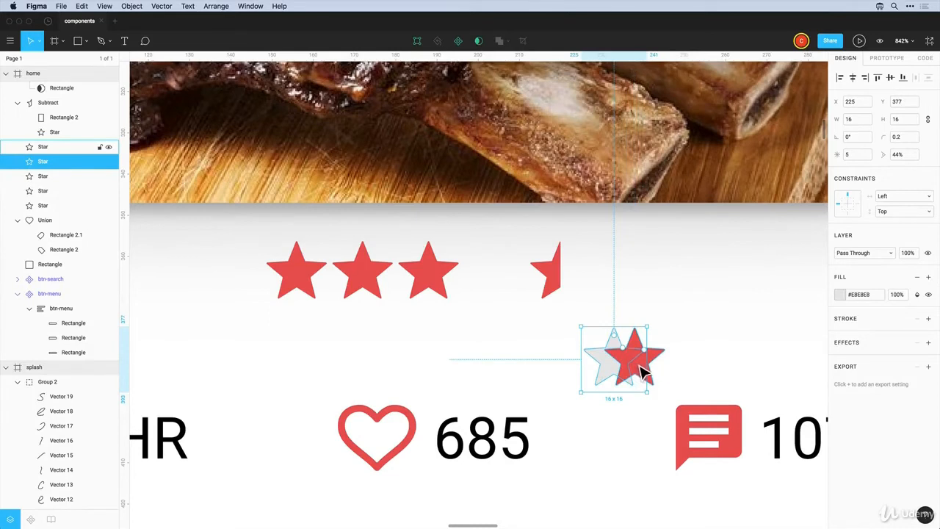
double_click(48, 164)
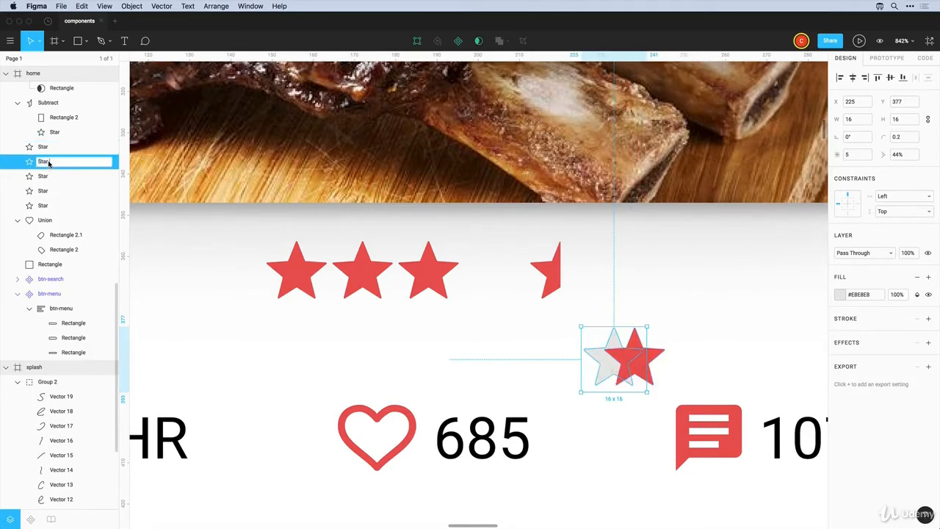
text(unfilled)
key(Return)
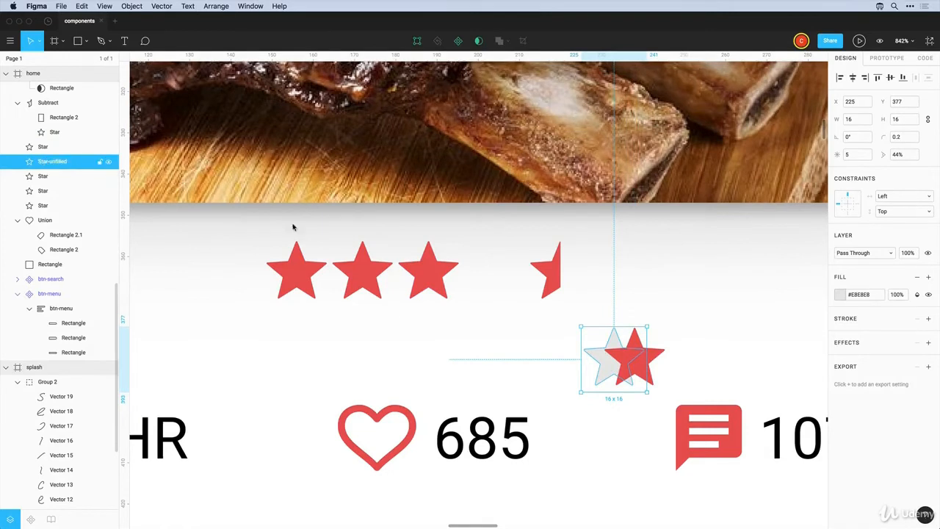
Rename the red star Star-filled and move it back over the grey star
click(658, 364)
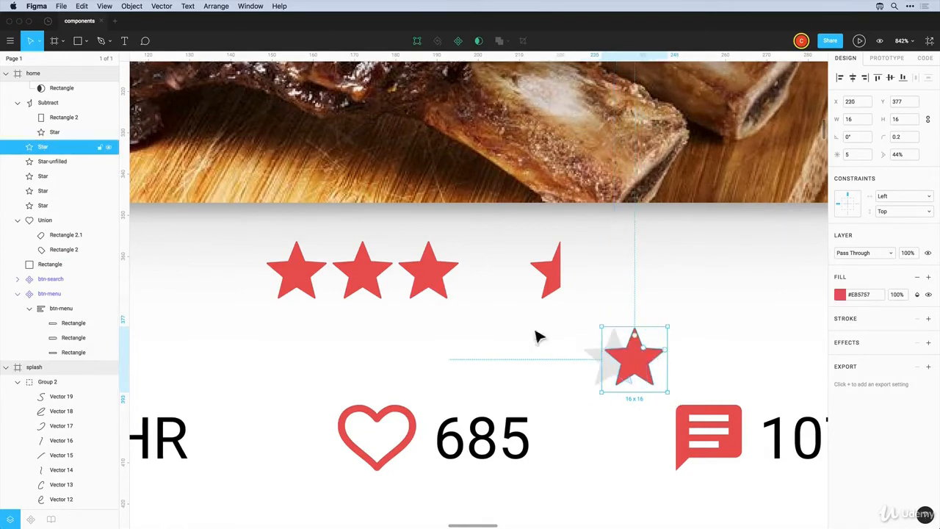
double_click(46, 148)
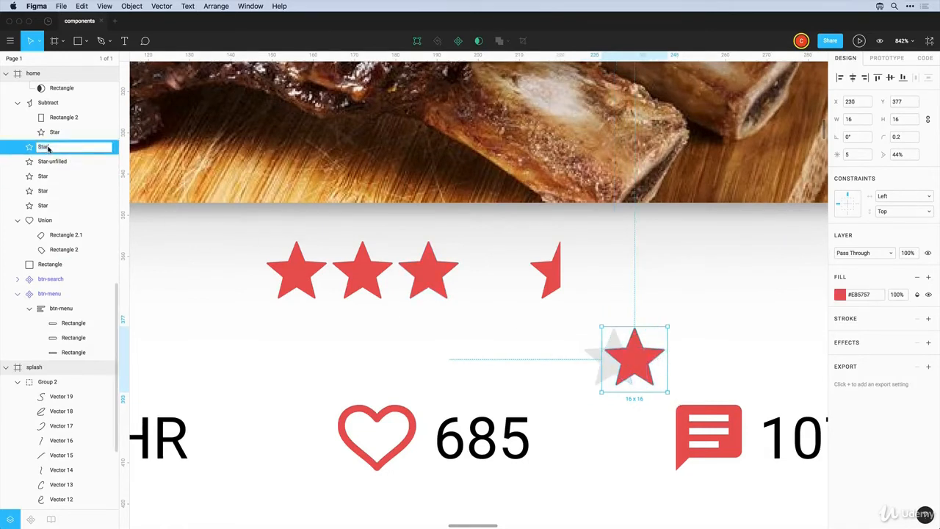
text(-filled)
key(Return)
click(696, 380)
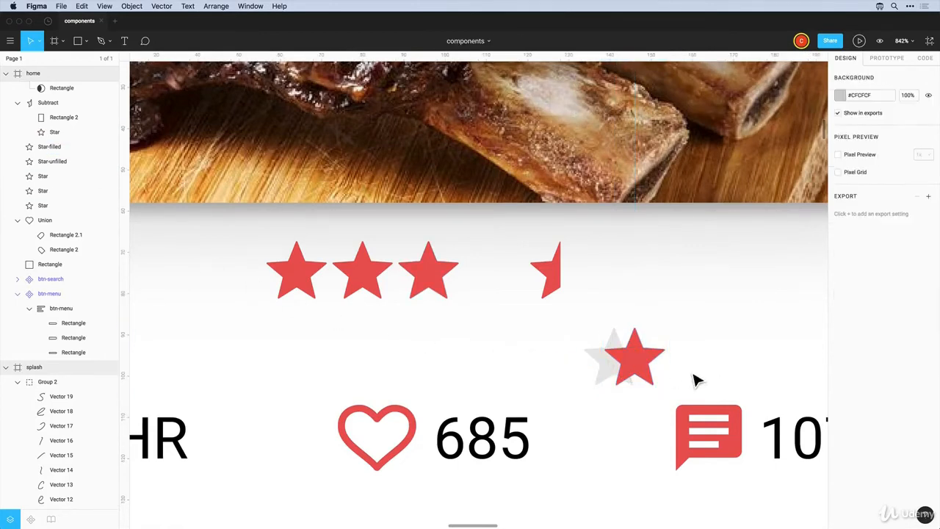
drag(641, 369, 618, 356)
Move the half-star layer to the top of home and place it over the loose full star
click(556, 286)
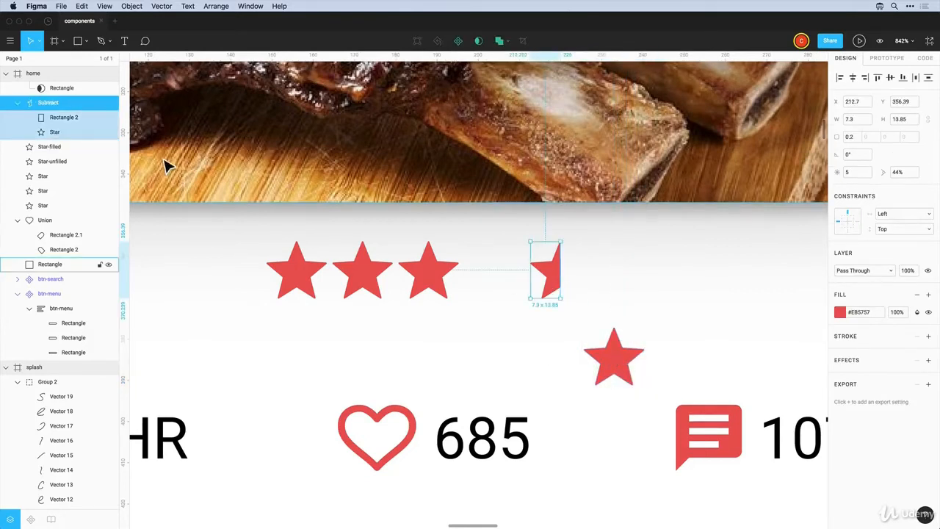
scroll(84, 111, up, 3)
scroll(61, 184, up, 2)
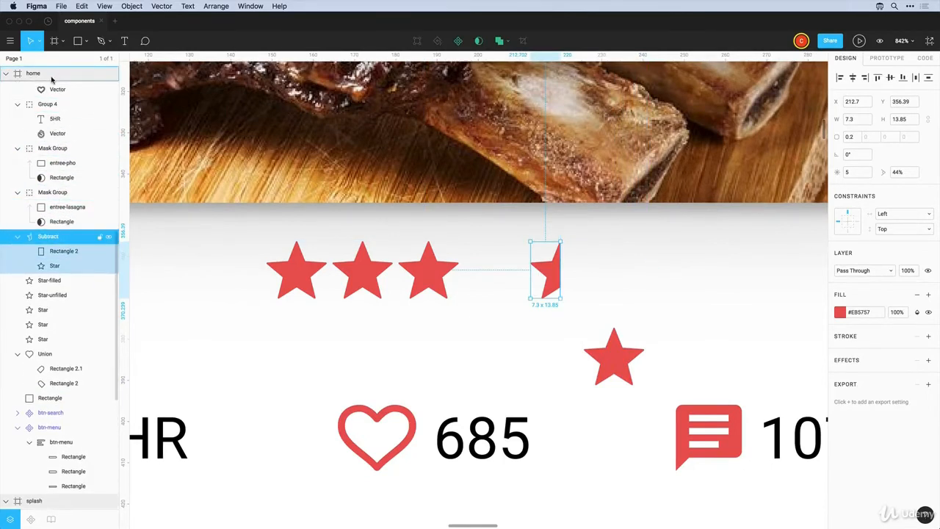
scroll(51, 89, up, 5)
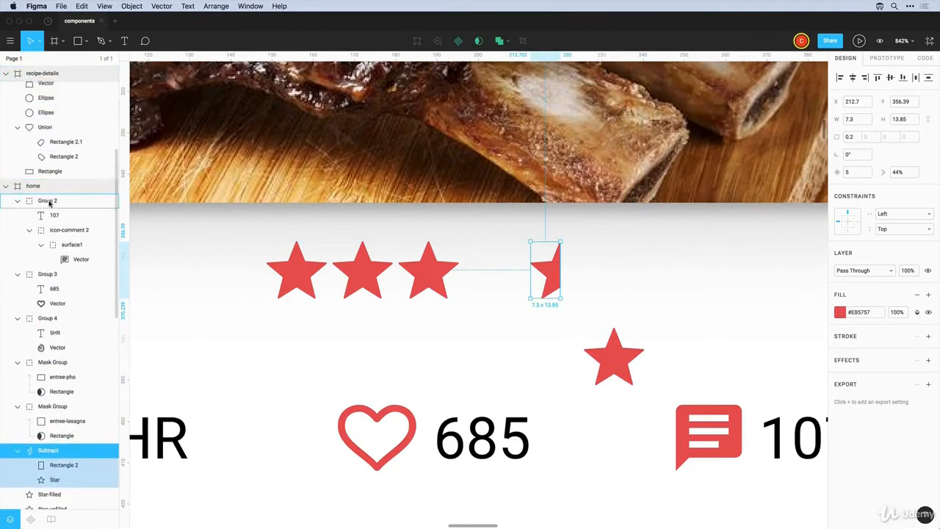
drag(42, 196, 42, 195)
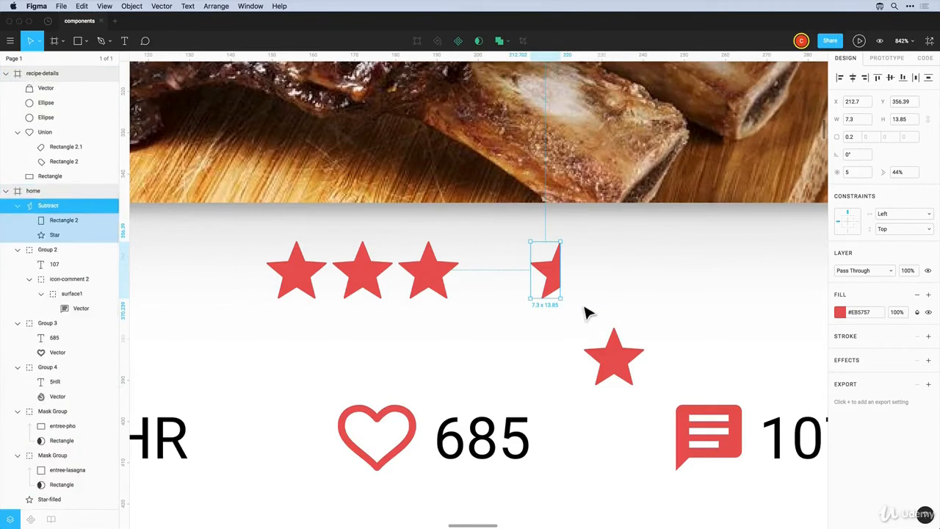
click(565, 280)
drag(564, 280, 607, 361)
drag(605, 360, 606, 365)
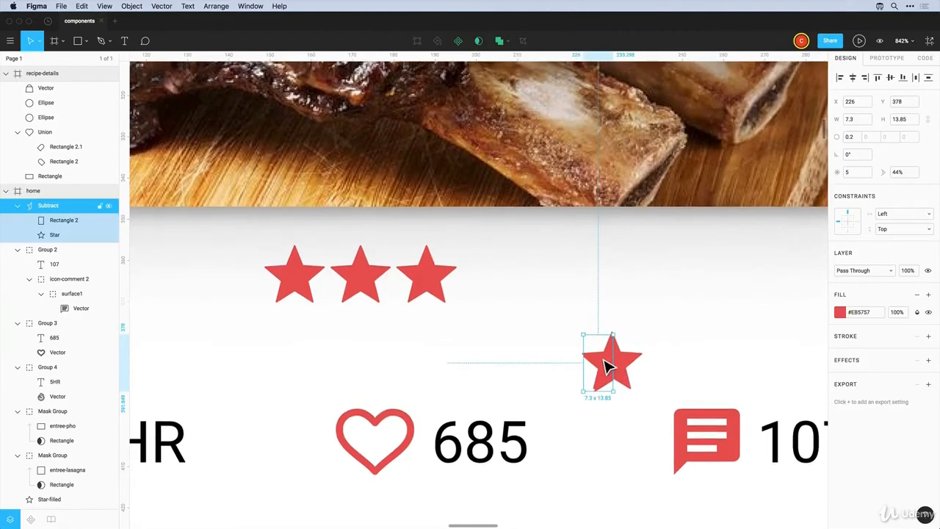
Align the half star's inner star shape and clipping rectangle with the full star
scroll(604, 396, up, 1)
scroll(604, 426, up, 3)
scroll(604, 432, up, 5)
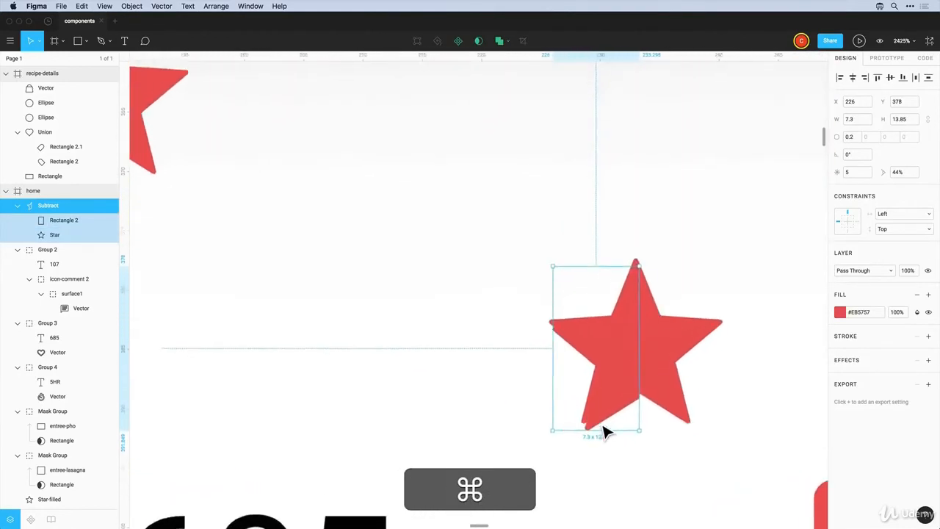
super+click(619, 322)
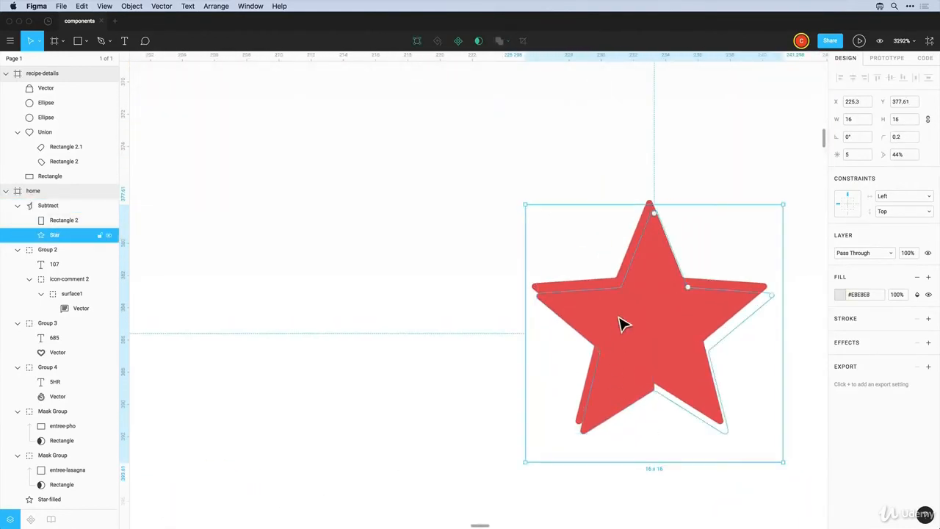
super+click(50, 222)
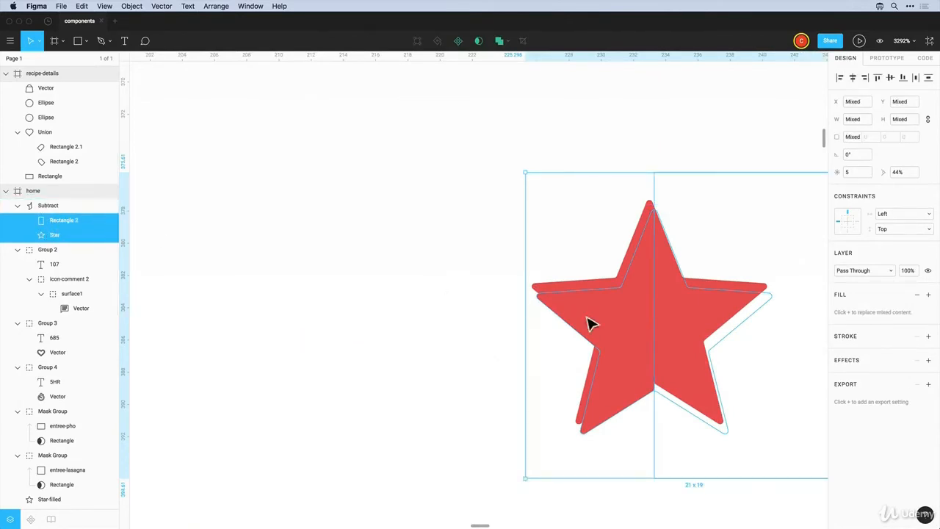
drag(609, 320, 607, 313)
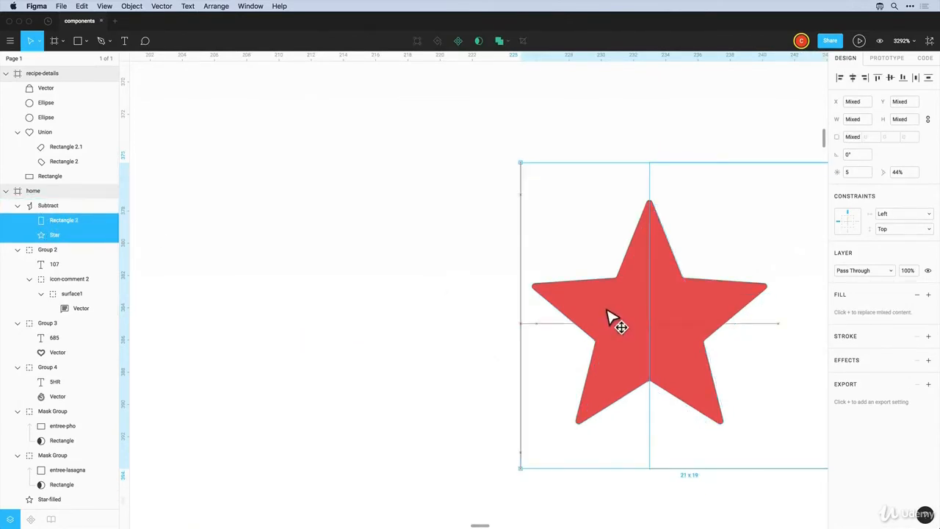
click(461, 244)
Rename the half-star group star-half-filled
click(599, 313)
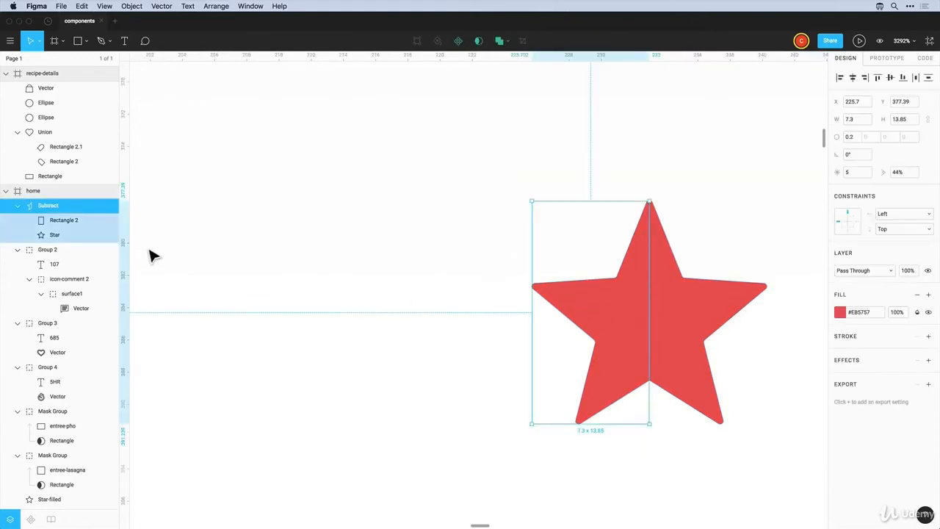
double_click(47, 208)
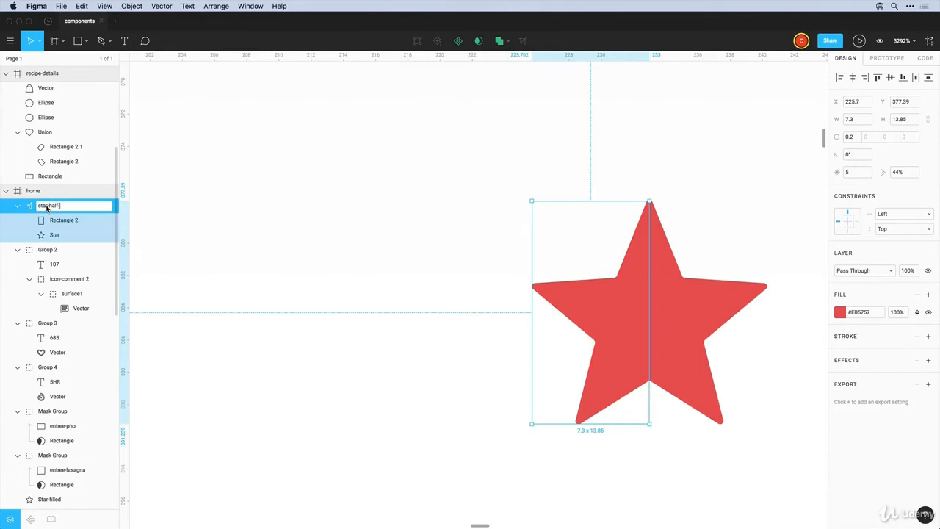
text(star-half-filled)
key(Return)
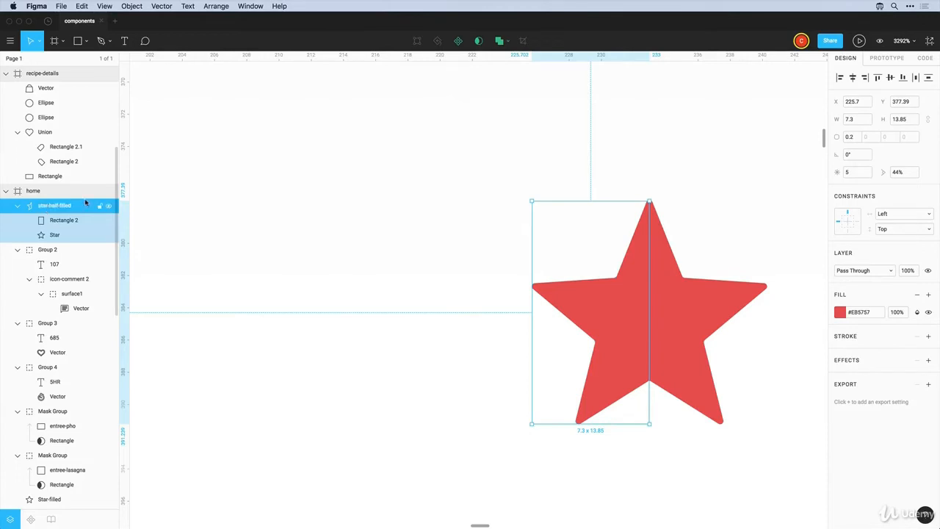
click(374, 230)
scroll(416, 242, down, 5)
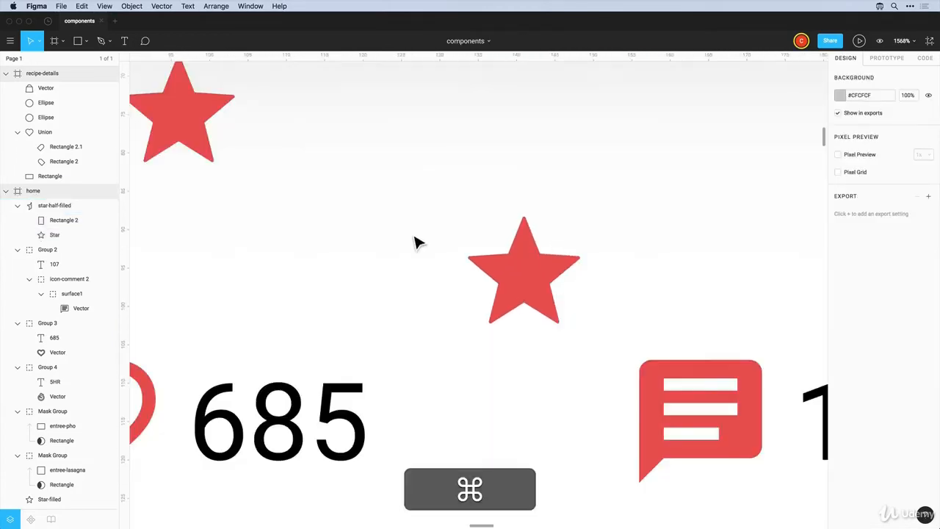
Stack the filled and unfilled star layers directly beside star-half-filled in the layers list
scroll(416, 242, down, 4)
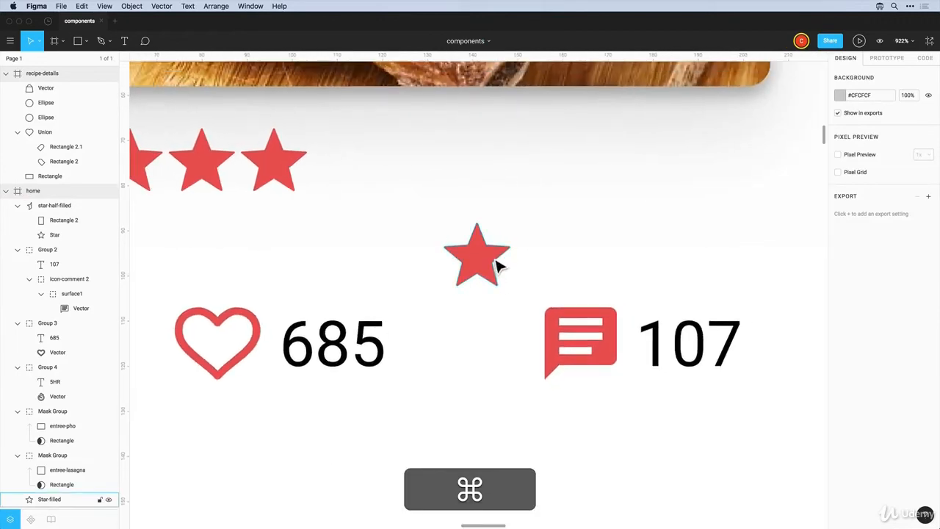
drag(498, 266, 489, 336)
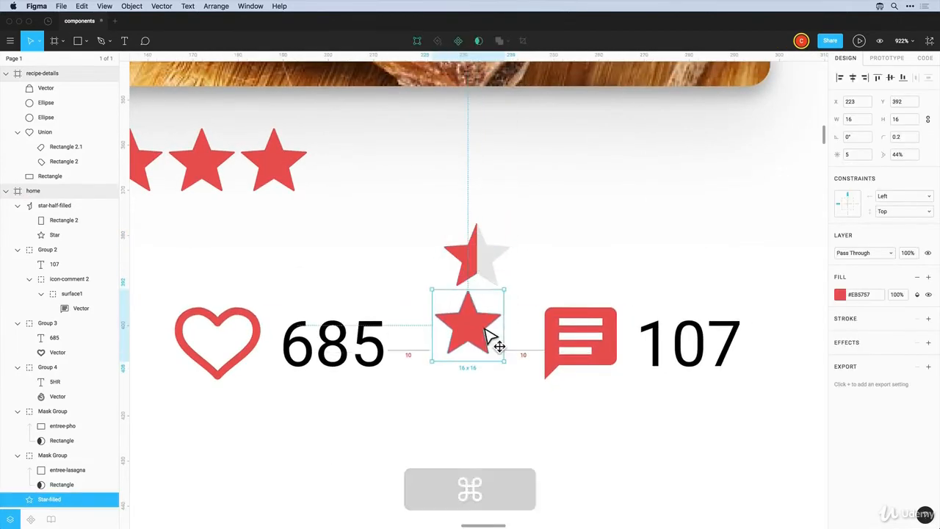
key(super+z)
click(484, 266)
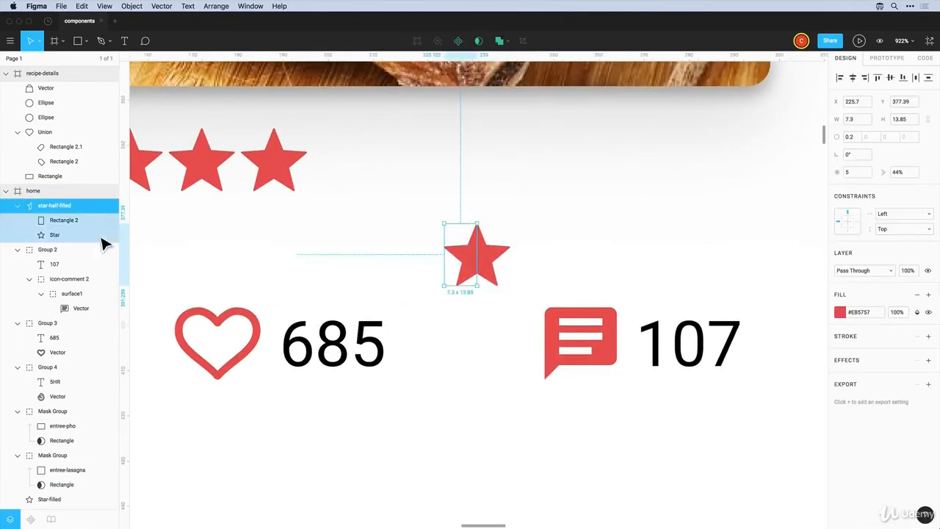
click(17, 206)
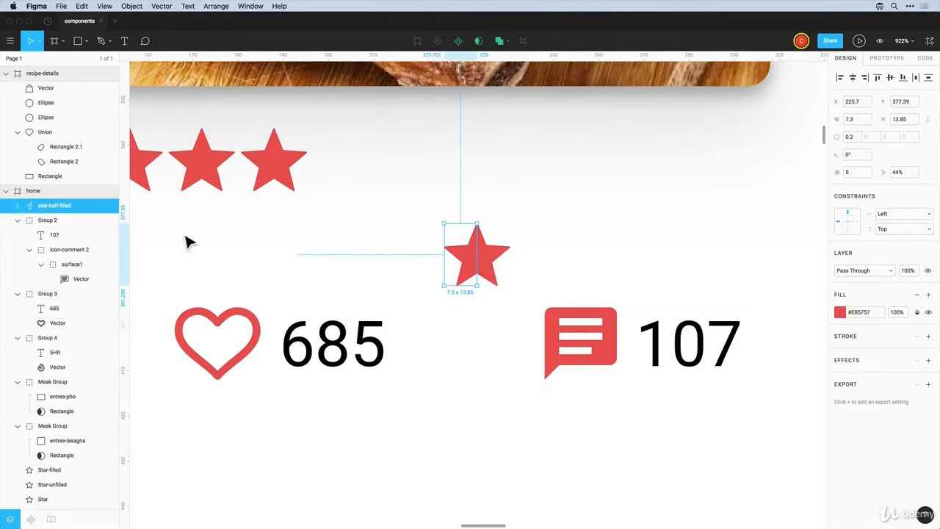
key(shift)
shift+click(493, 269)
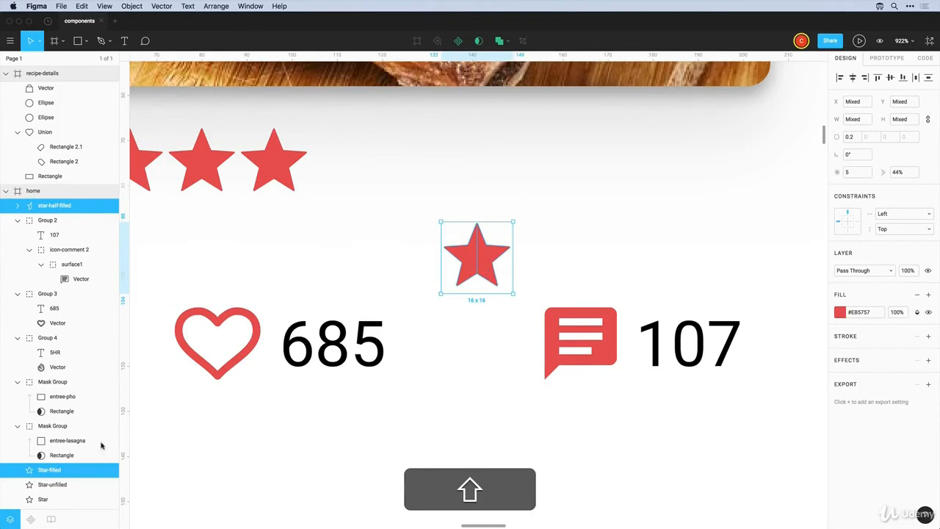
super+click(55, 485)
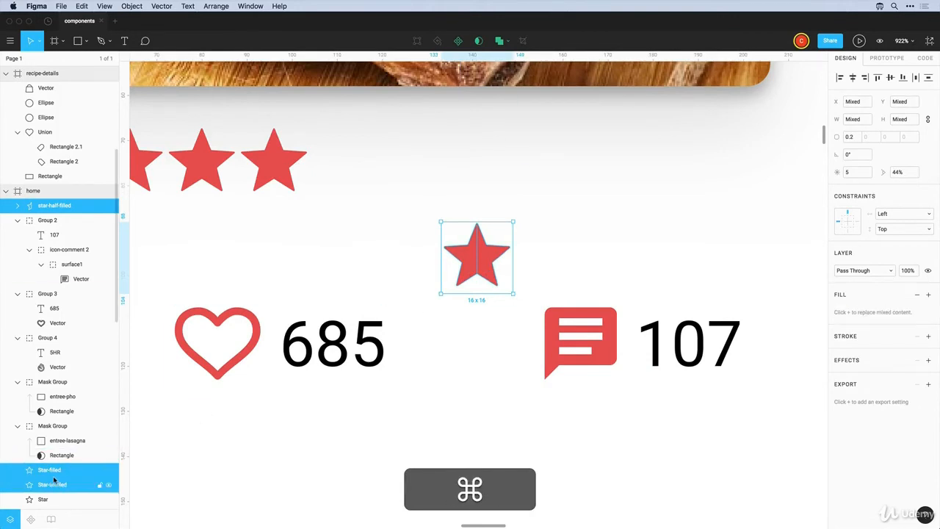
drag(53, 478, 51, 218)
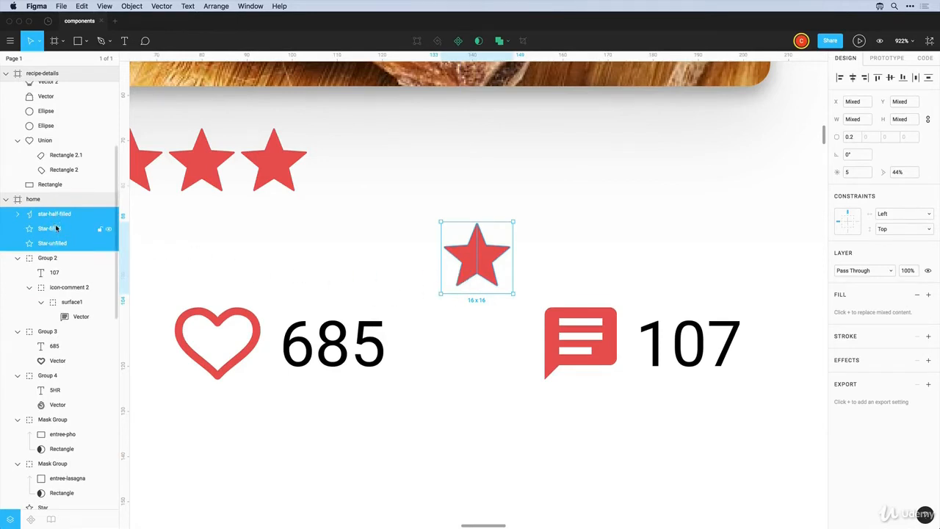
Rename the star layers to lowercase star-filled and star-unfilled
double_click(44, 230)
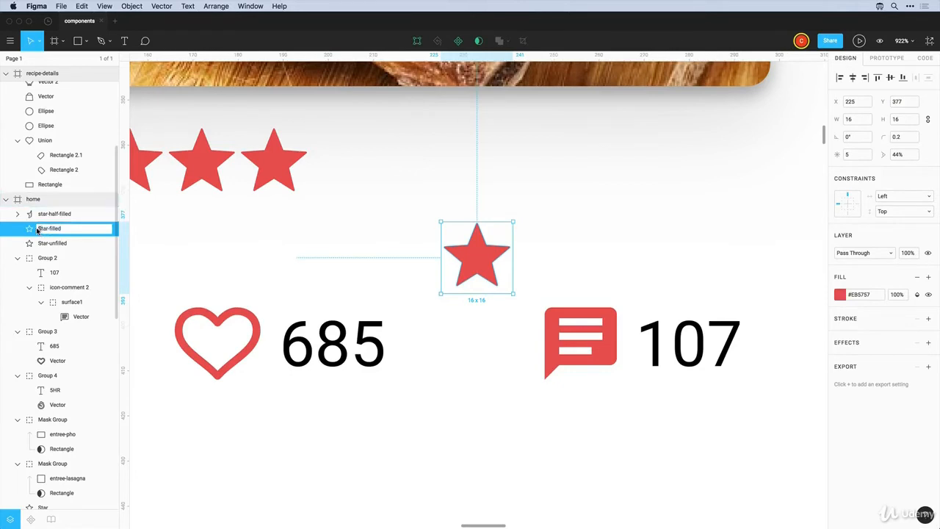
double_click(42, 244)
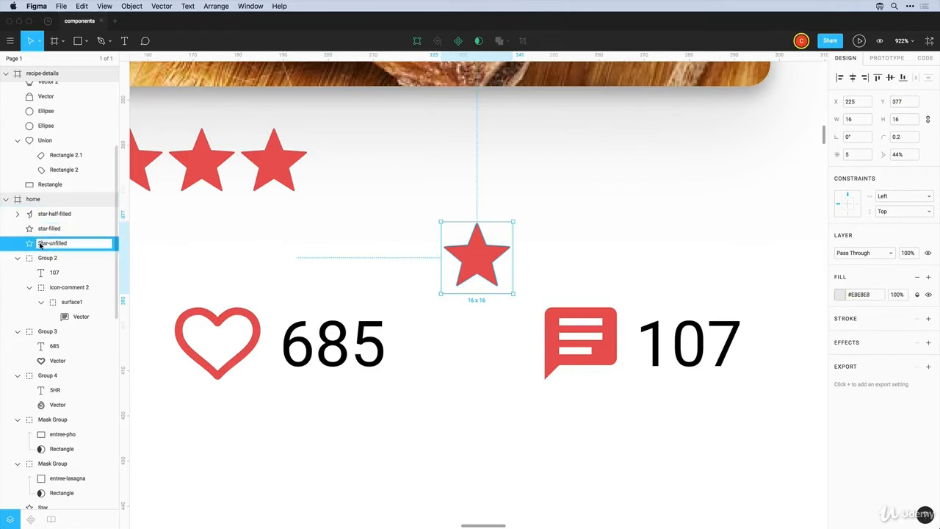
key(BackSpace)
text(s)
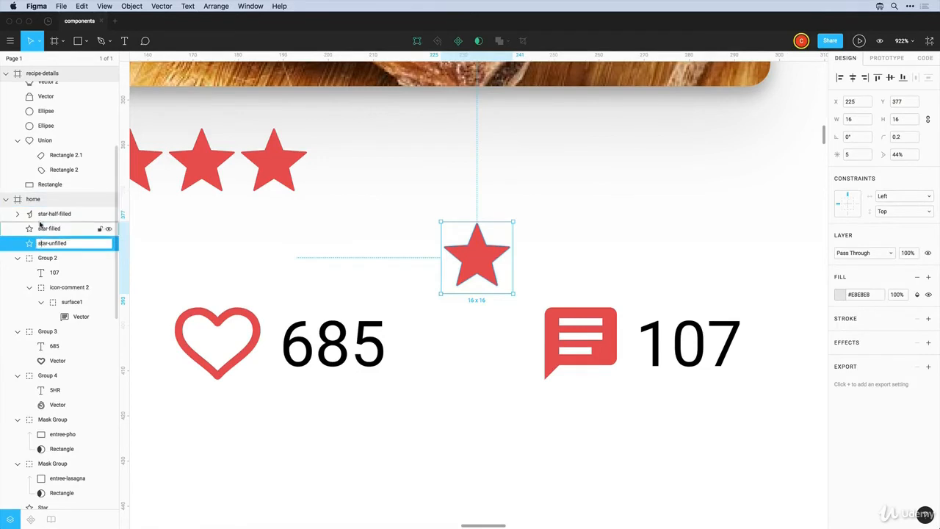
Select the three star layers, combine them into one component and name it star
click(44, 214)
shift+click(44, 228)
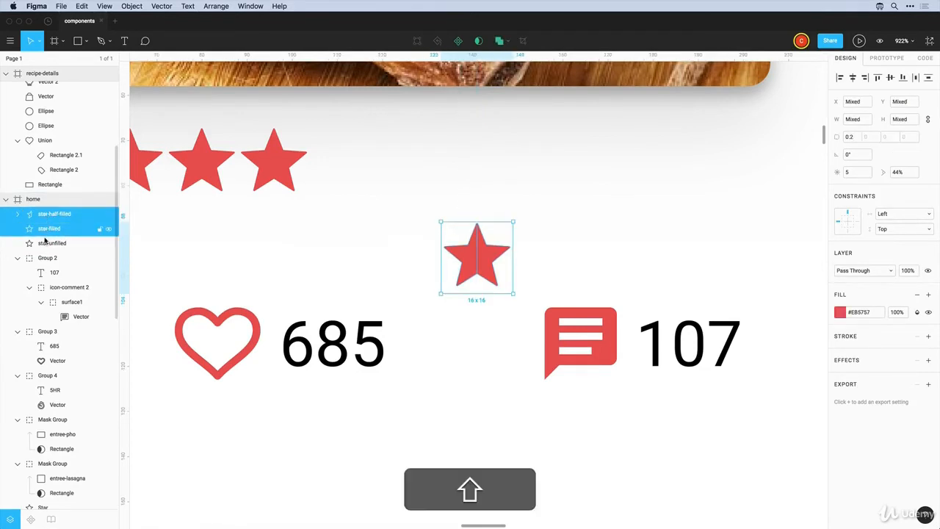
shift+click(47, 243)
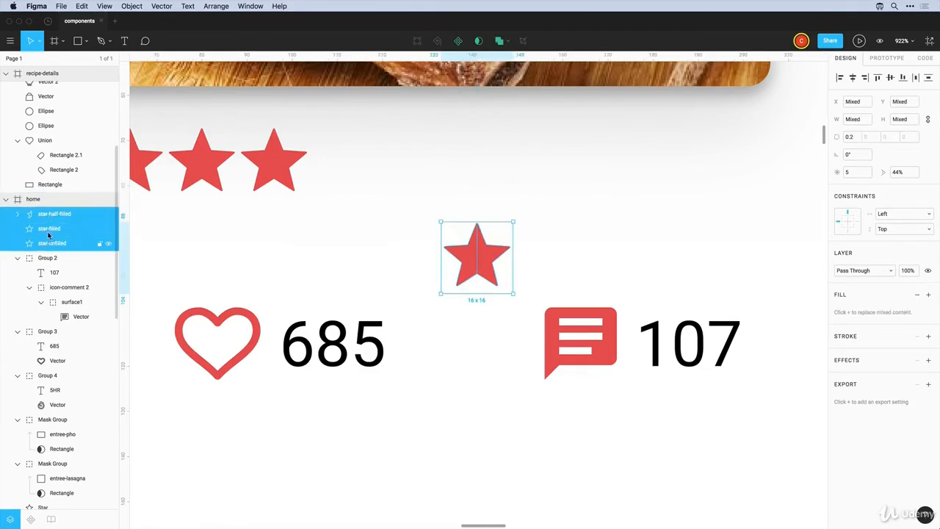
click(458, 42)
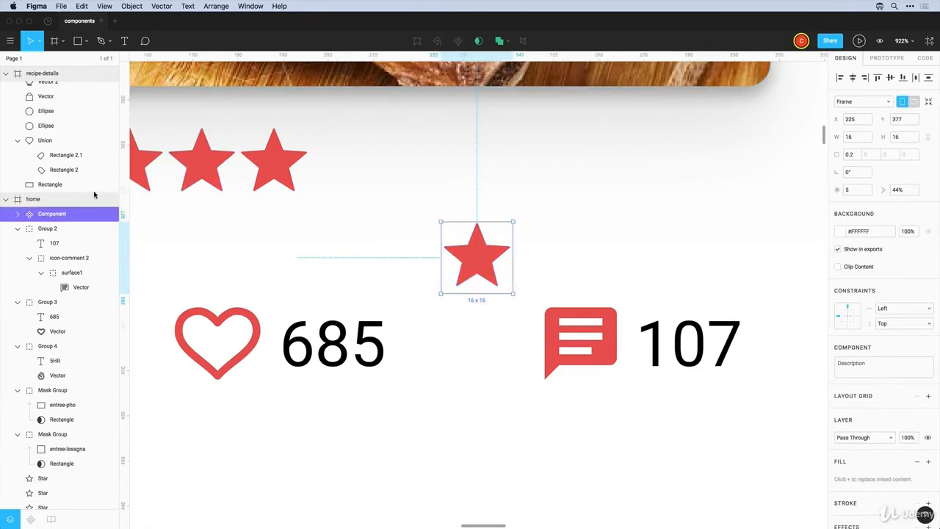
double_click(51, 213)
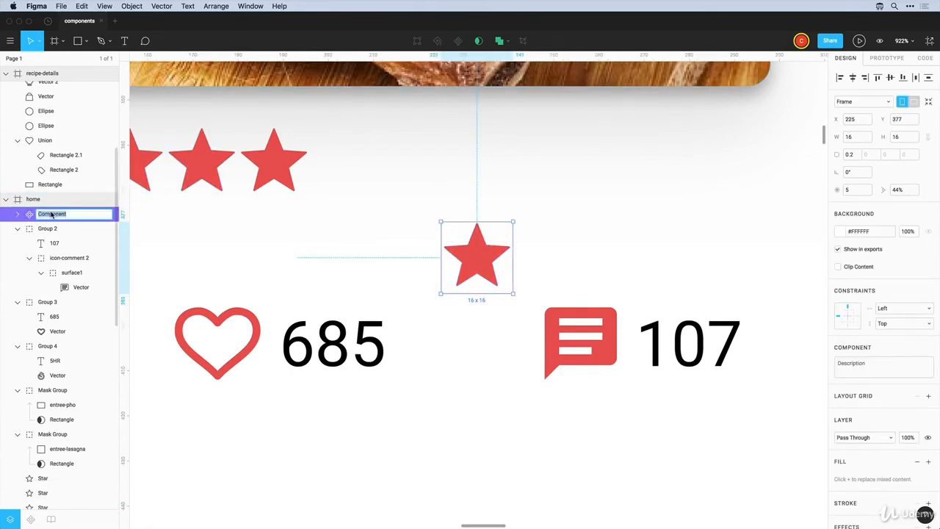
text(star)
key(Return)
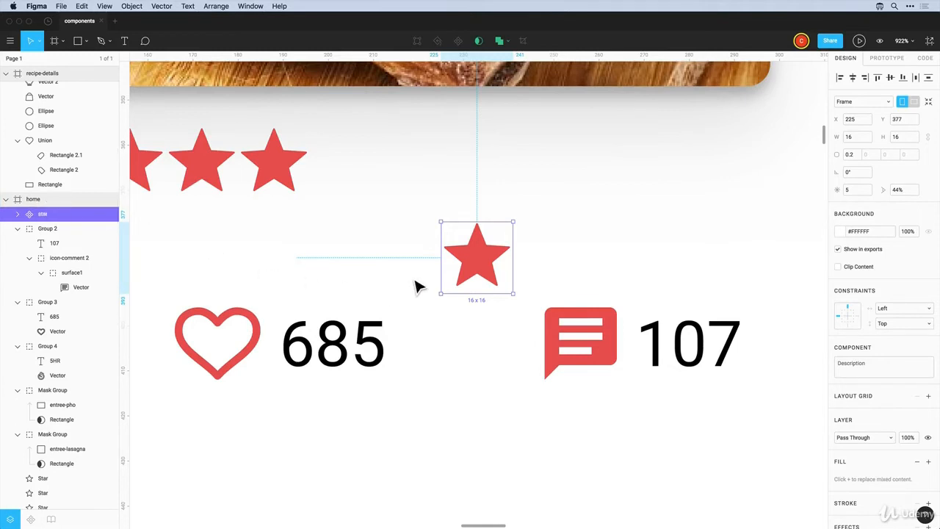
Copy the star component into a five-star row and turn the last star grey
drag(487, 273, 698, 170)
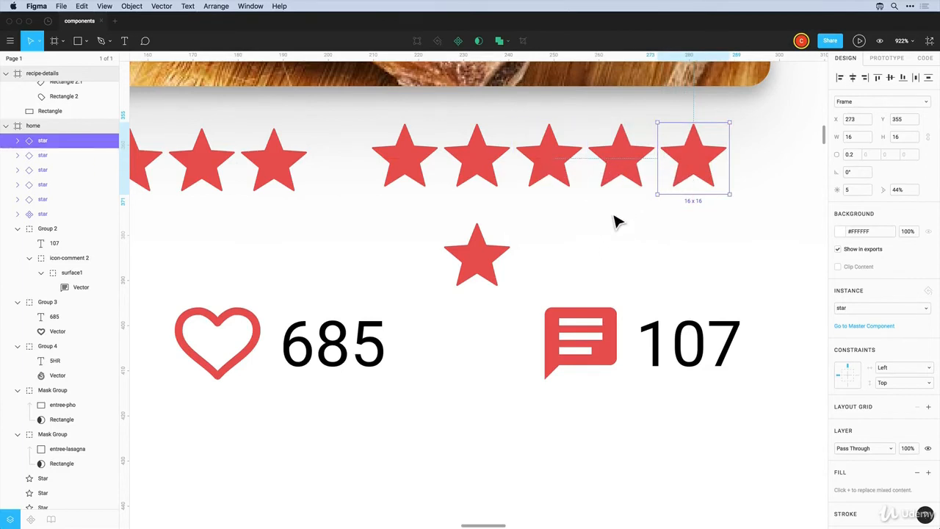
click(18, 141)
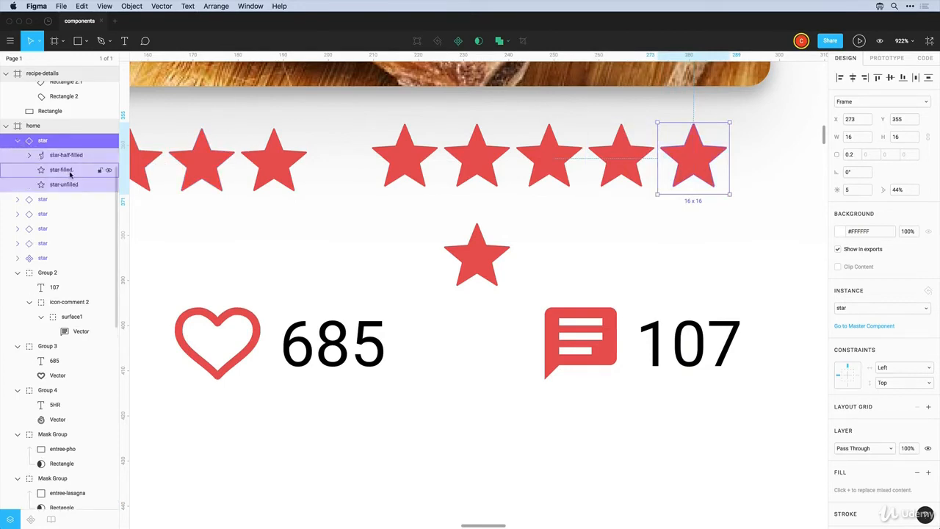
click(108, 157)
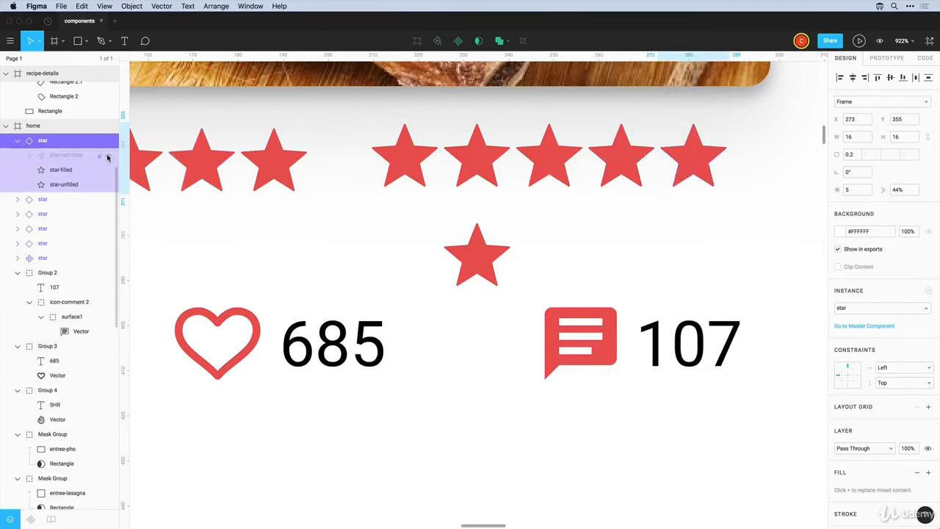
click(108, 171)
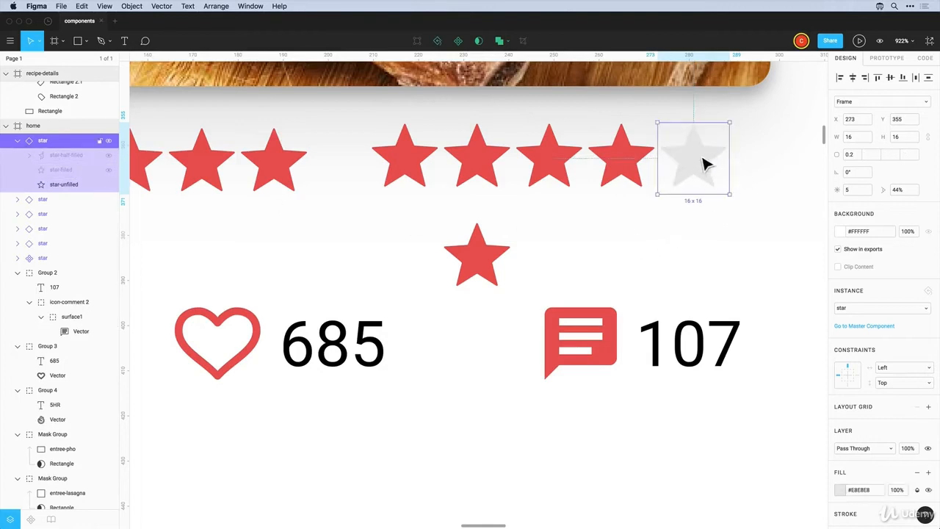
Turn the fourth star grey and make the third star show only its half fill
click(636, 168)
click(17, 199)
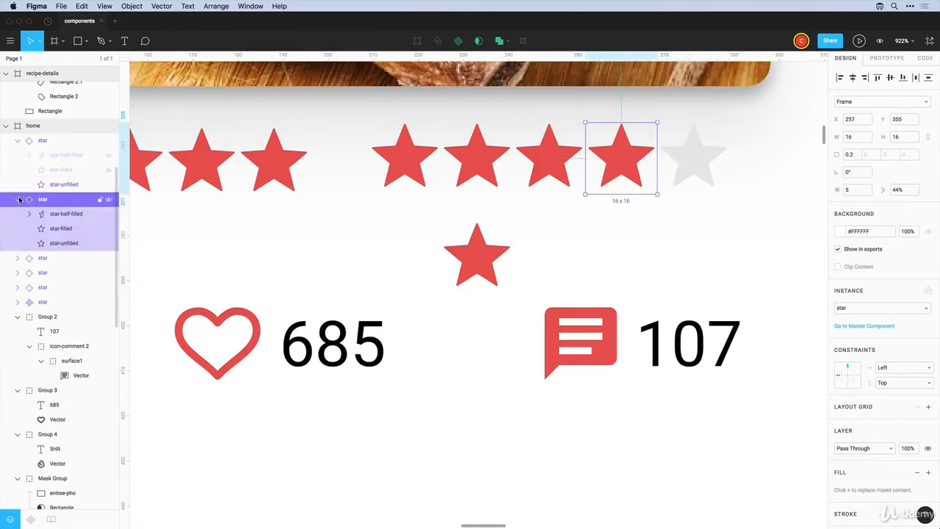
click(109, 215)
click(108, 229)
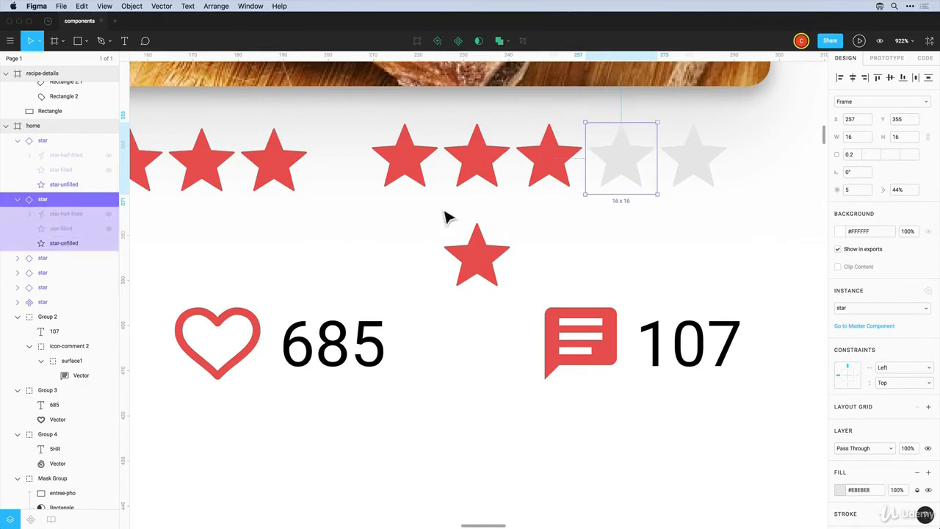
click(535, 174)
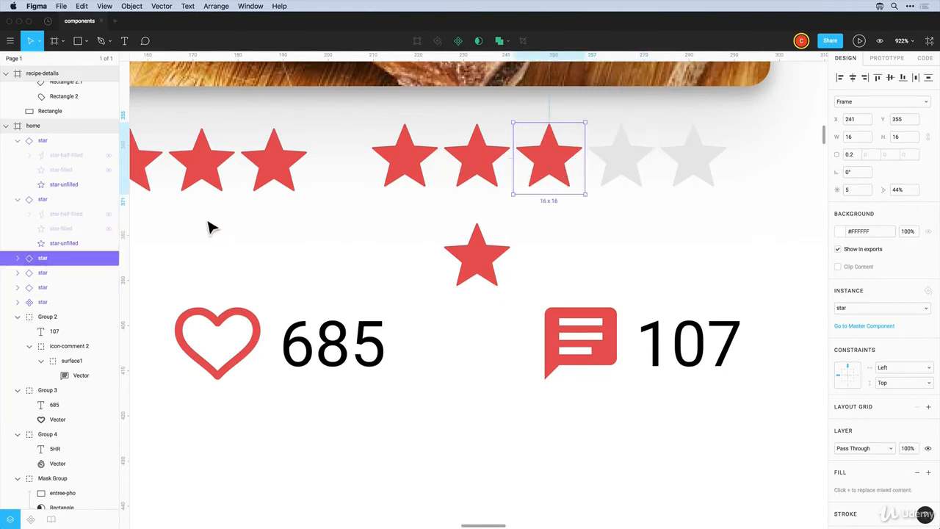
click(18, 258)
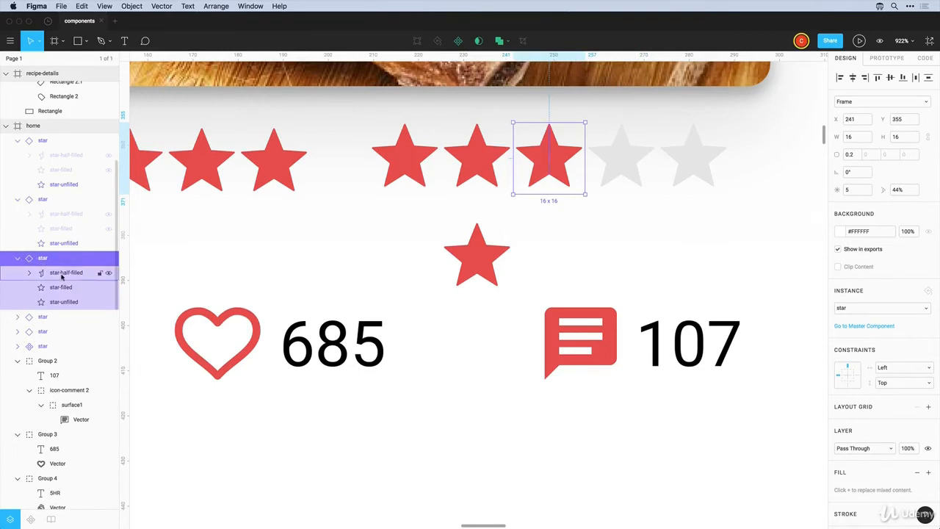
click(108, 289)
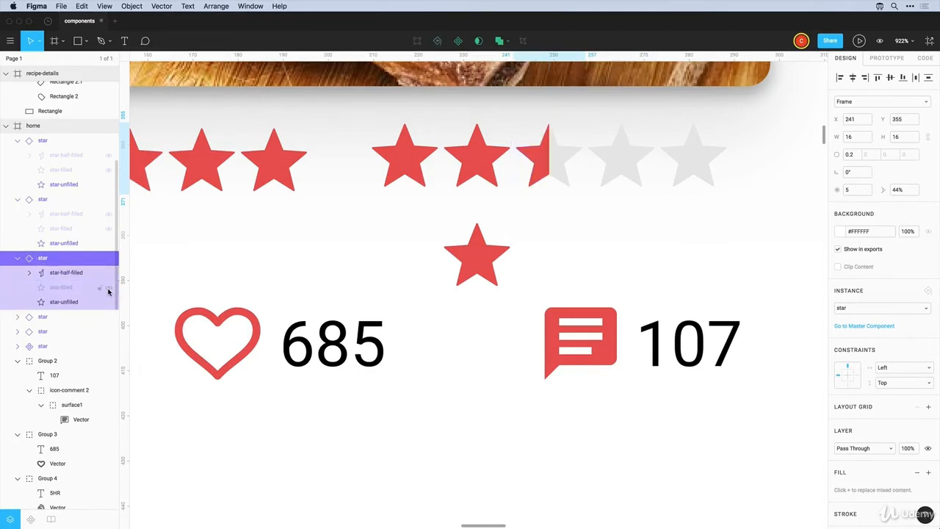
click(567, 239)
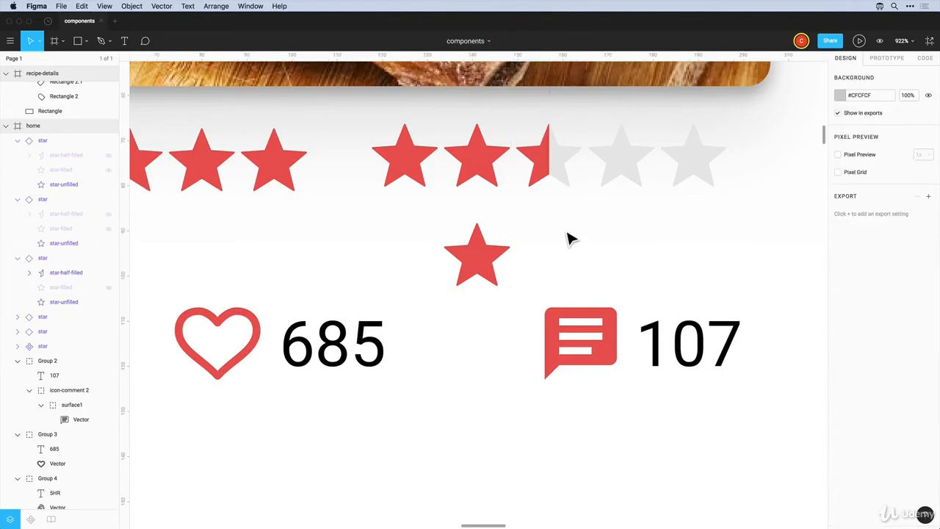
Delete the three old red stars and move the five-star 2.5 row left beneath the photo
scroll(568, 239, up, 2)
scroll(568, 239, down, 7)
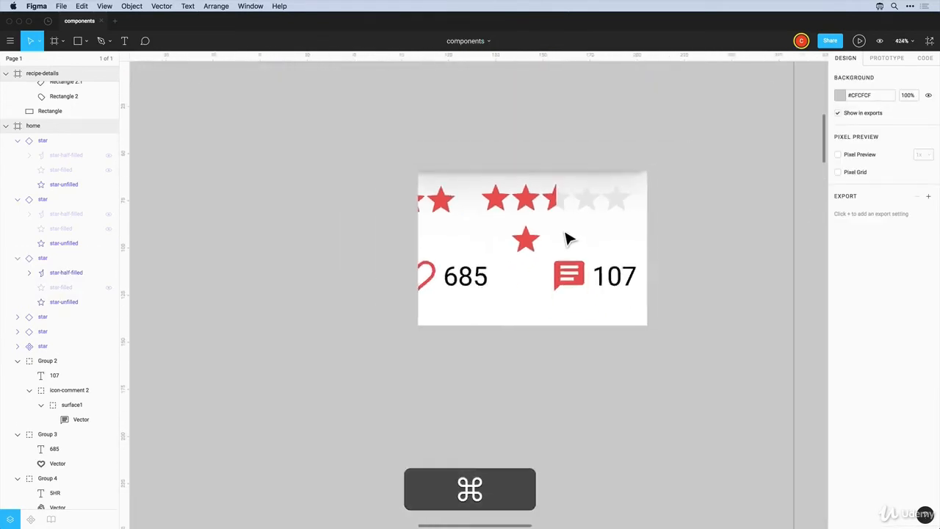
drag(474, 237, 390, 212)
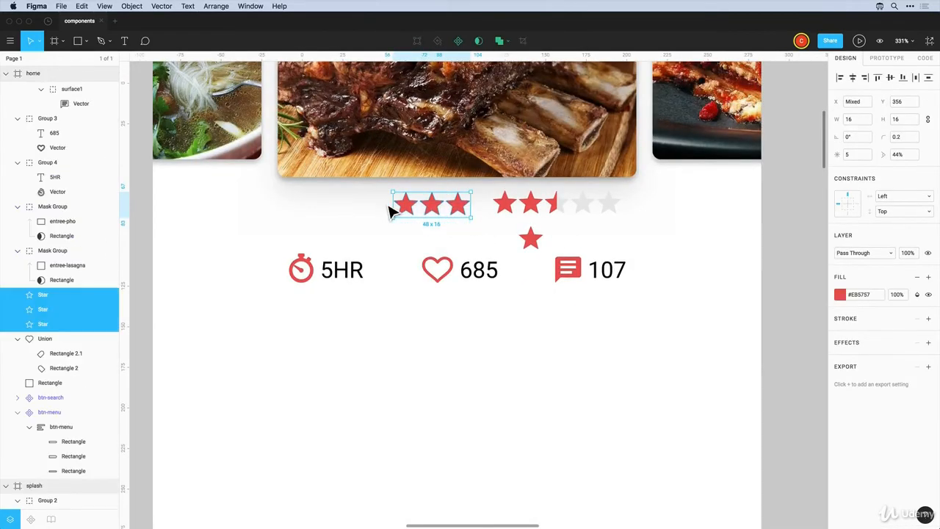
key(Delete)
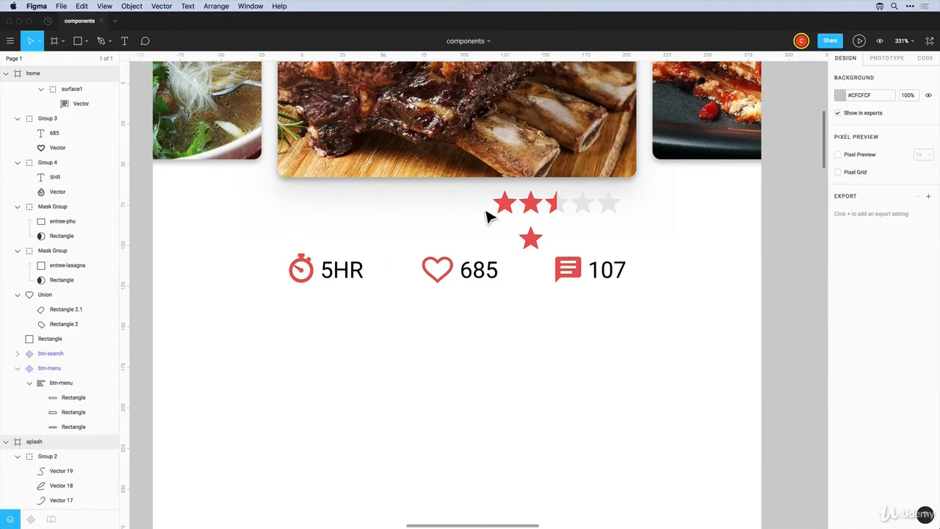
click(559, 211)
drag(560, 211, 621, 214)
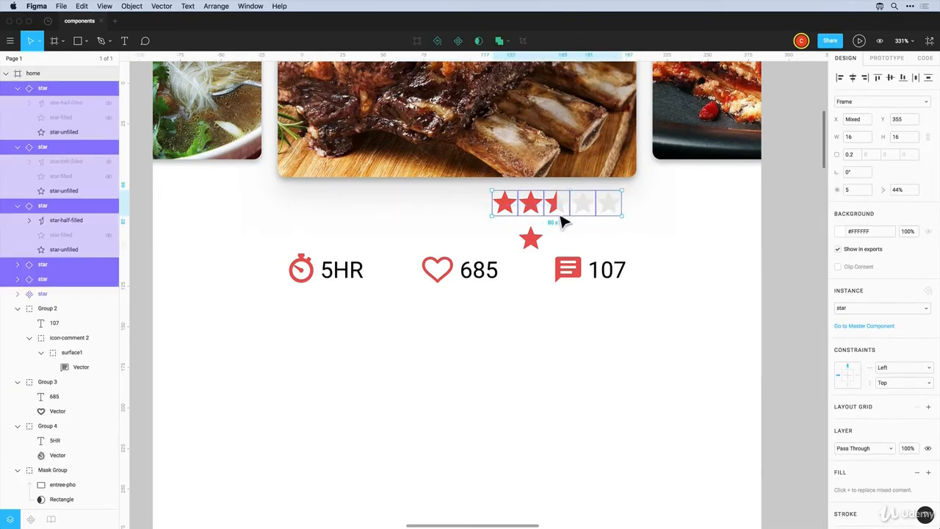
drag(564, 213, 465, 215)
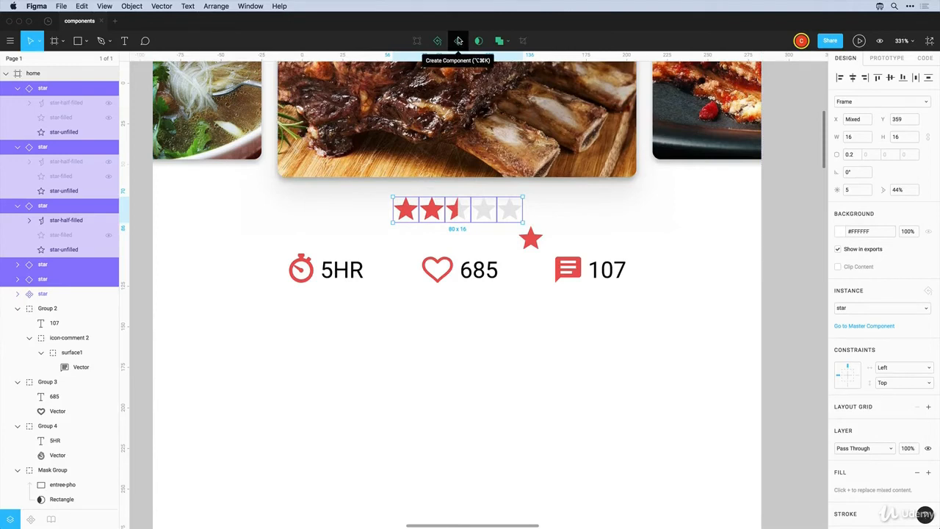
click(533, 250)
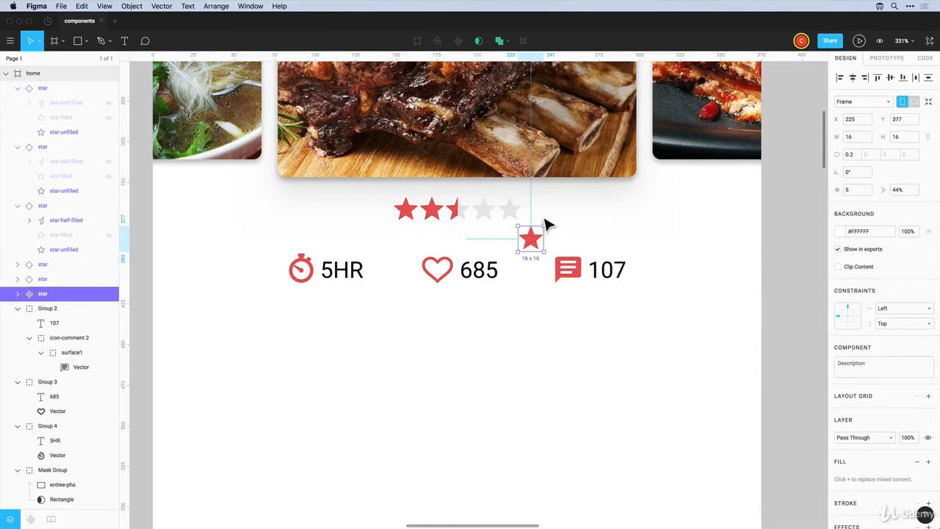
Combine the five rating-star instances into one component and name it 5-stars
drag(542, 220, 405, 218)
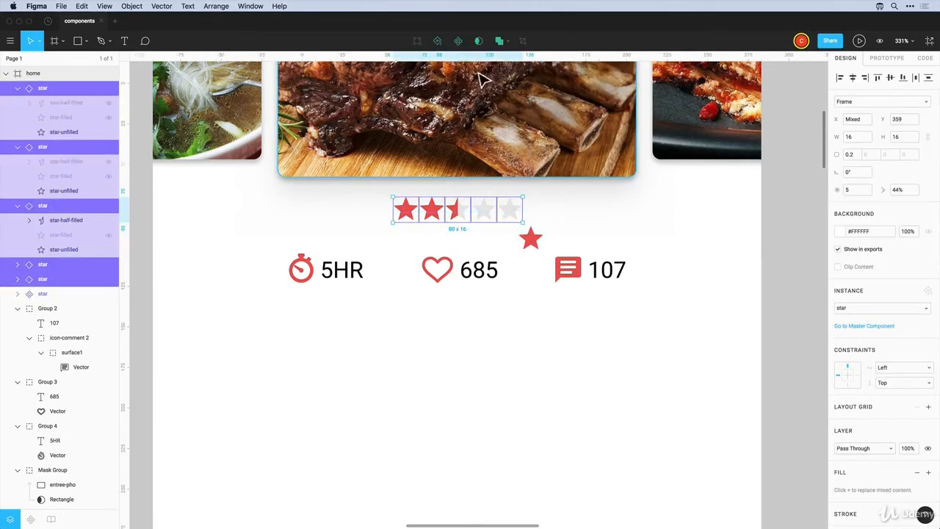
click(457, 41)
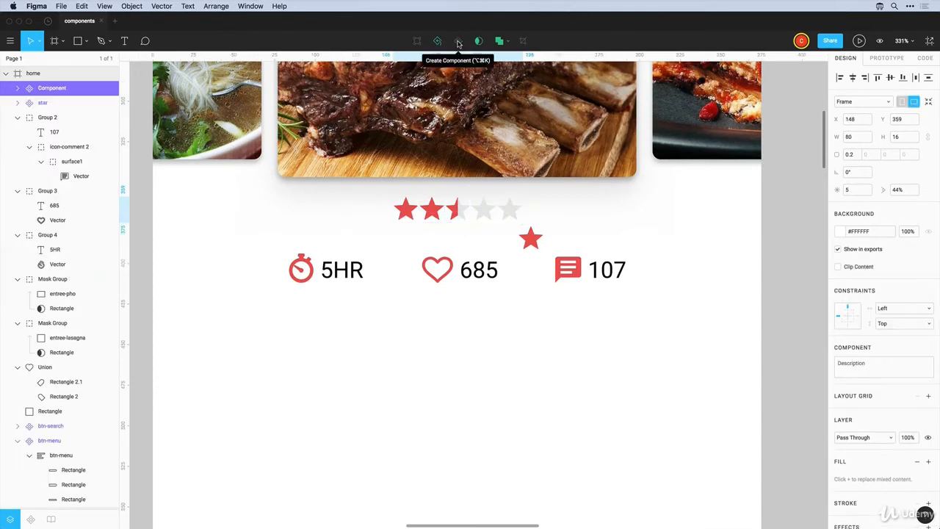
double_click(51, 89)
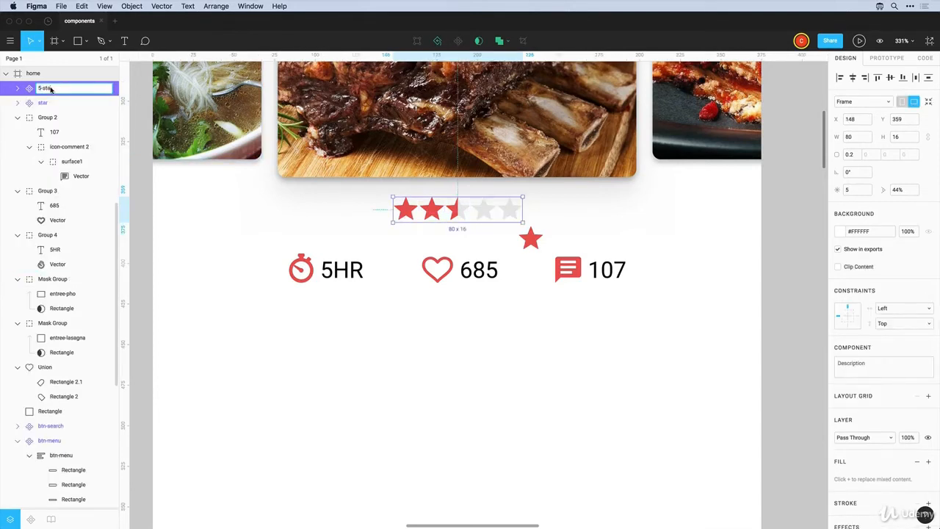
key(Return)
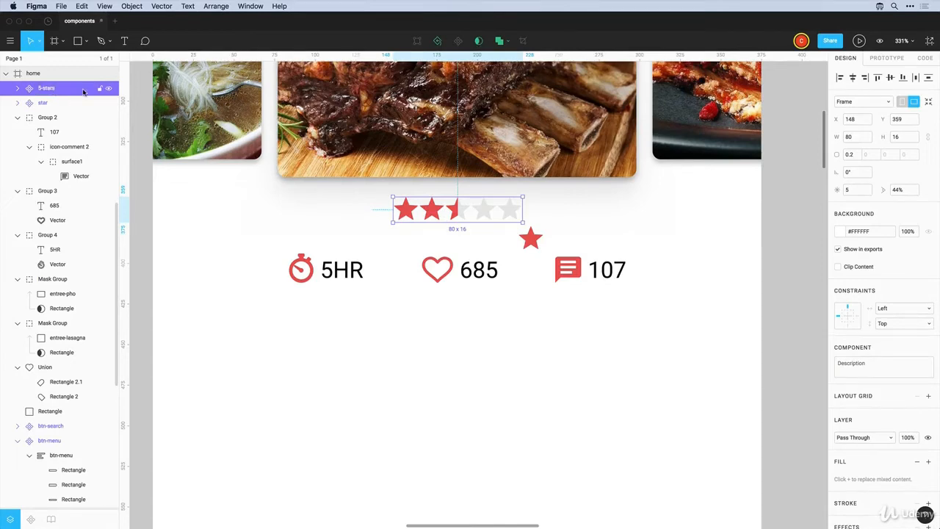
scroll(360, 232, up, 3)
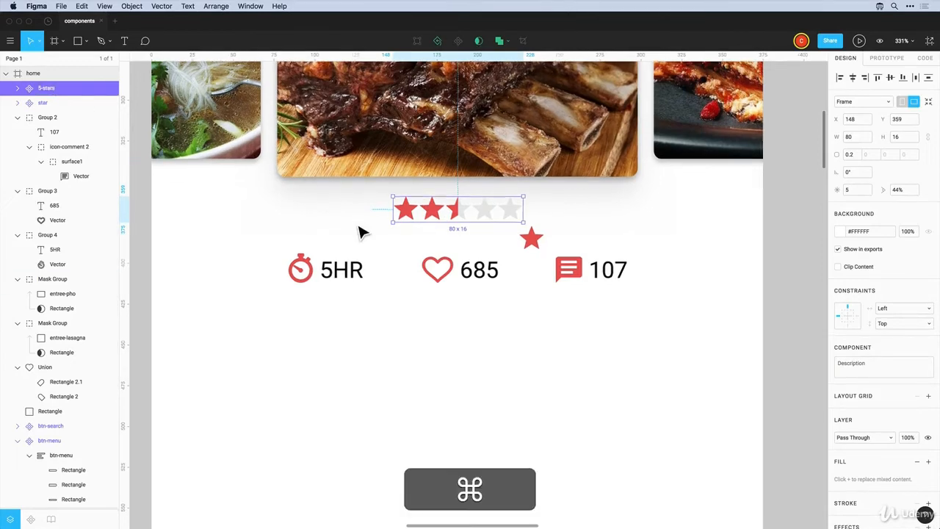
scroll(360, 232, down, 6)
scroll(360, 232, down, 2)
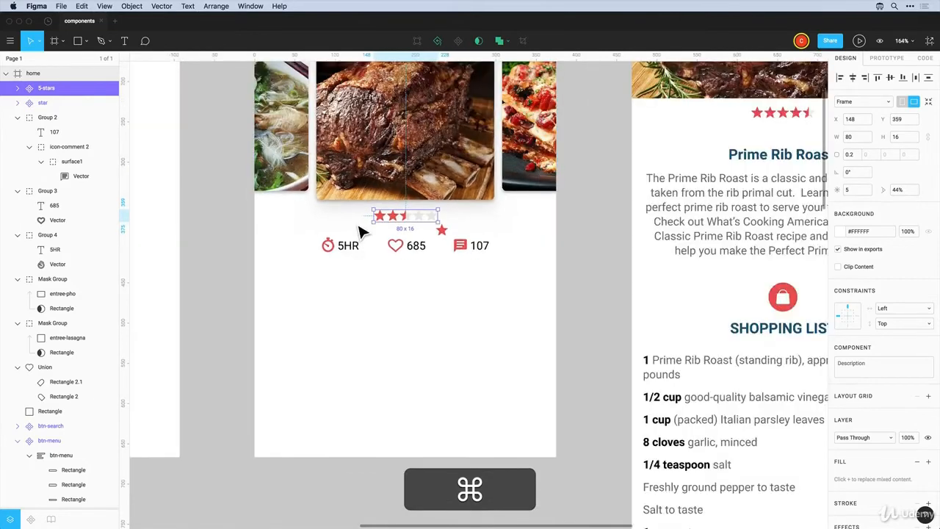
scroll(364, 235, down, 2)
Move the loose star off the home screen frame
drag(426, 273, 556, 268)
click(551, 310)
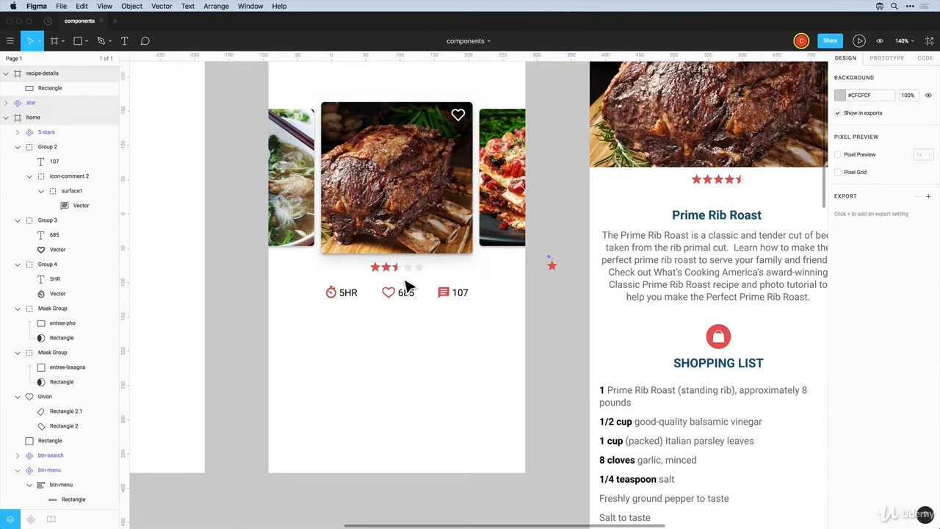
scroll(397, 287, up, 3)
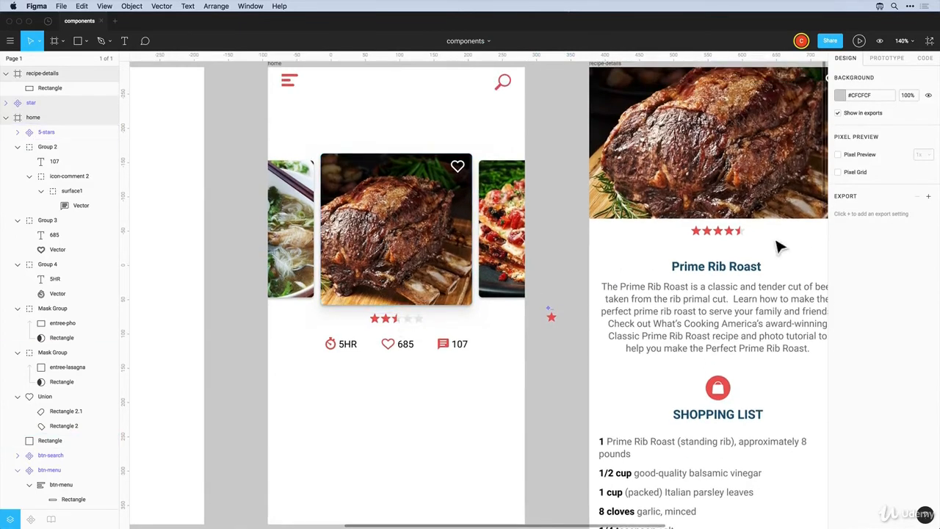
Replace the old recipe-details star group with a 5-stars instance under the image
drag(782, 257, 668, 235)
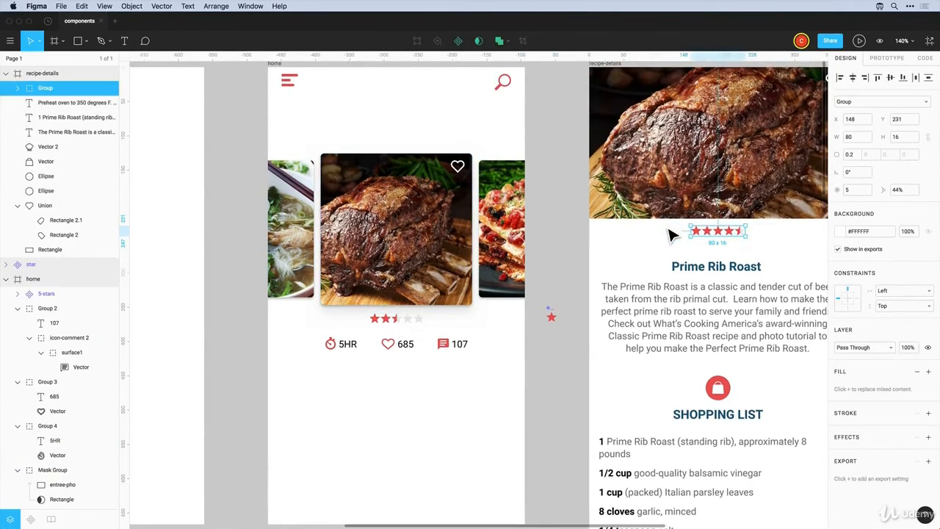
key(Delete)
click(397, 324)
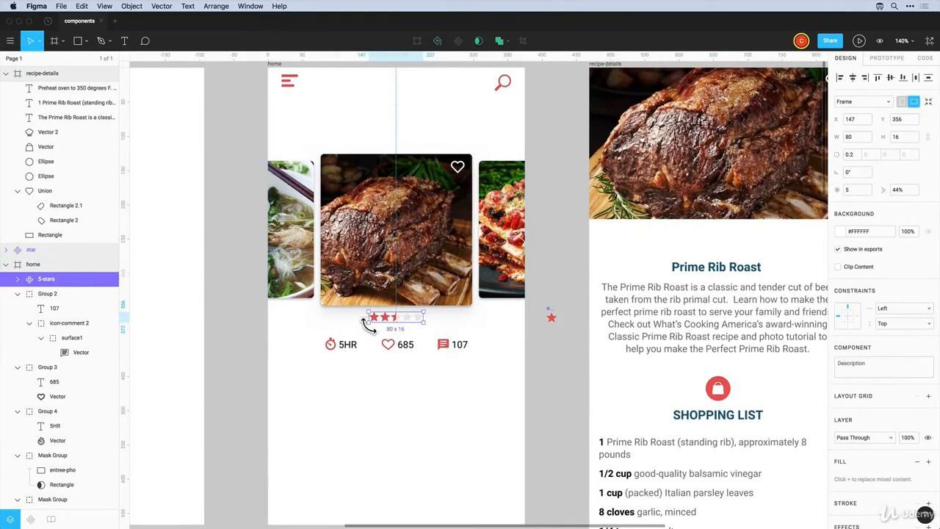
drag(389, 326, 721, 244)
scroll(723, 246, up, 1)
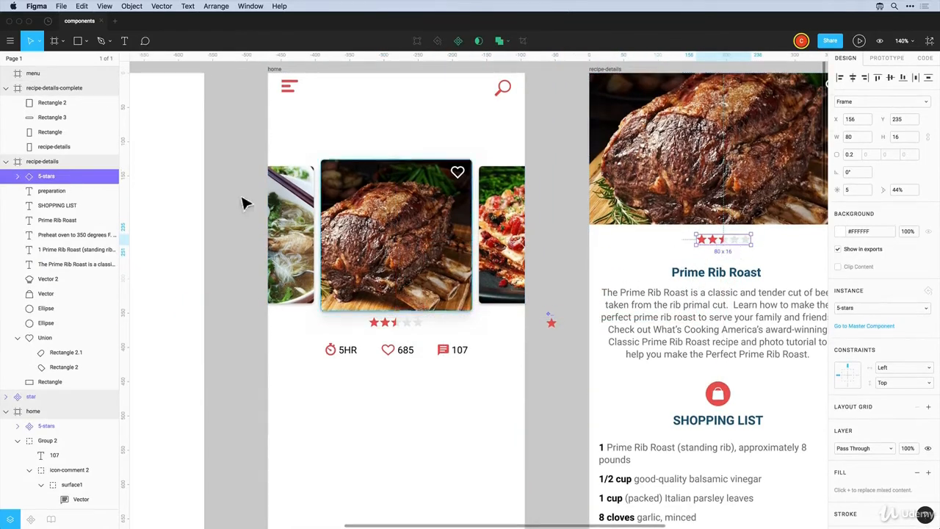
Show the third star filled and the fourth half-filled in the recipe-details rating
click(17, 176)
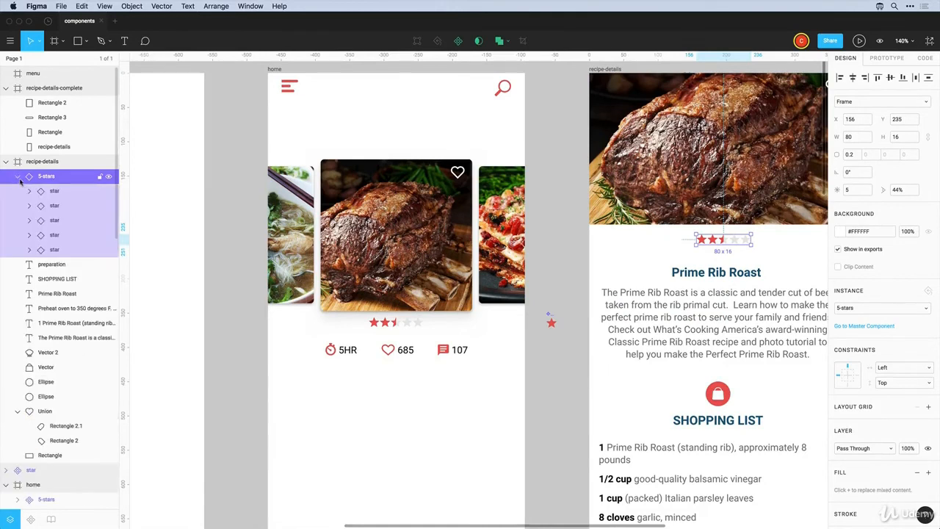
click(48, 221)
click(30, 222)
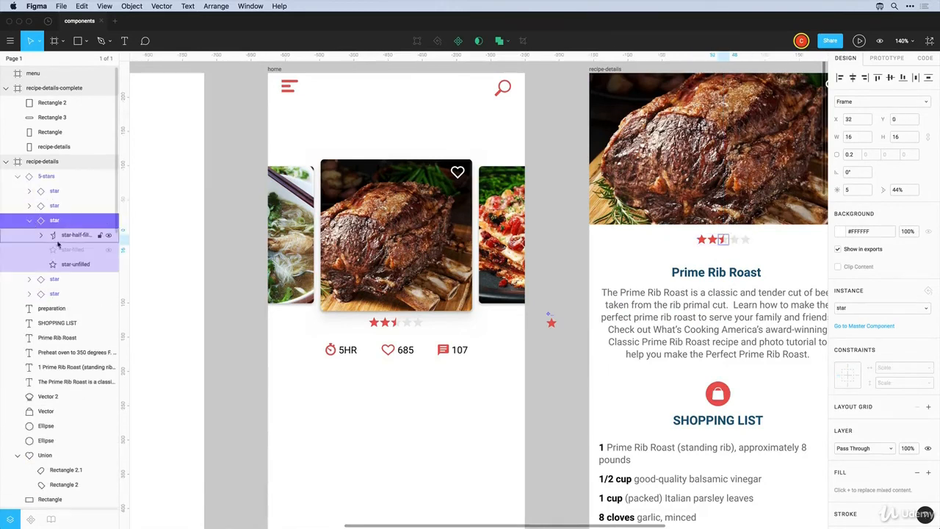
click(108, 250)
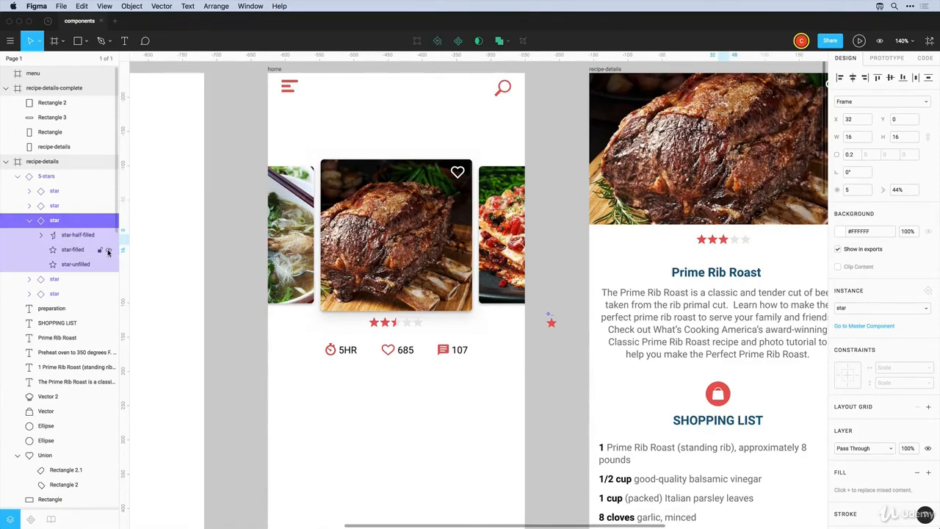
click(68, 208)
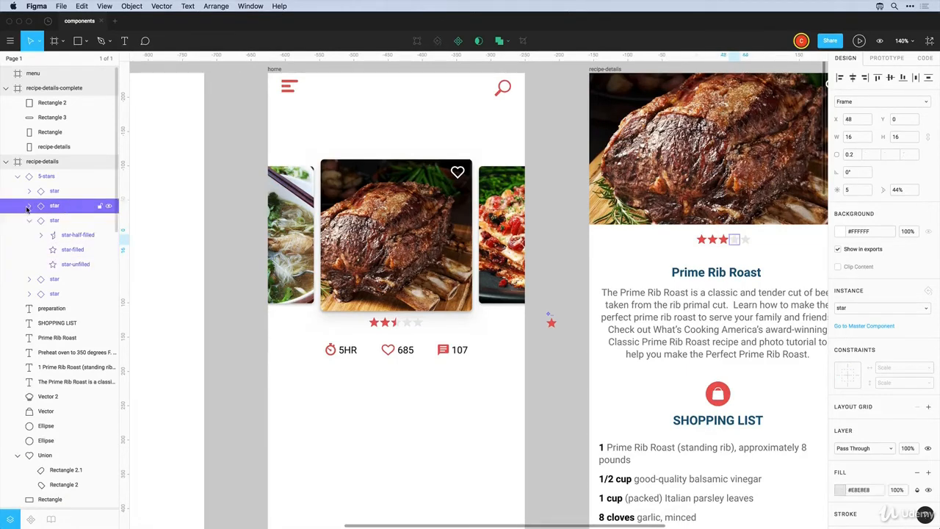
click(28, 208)
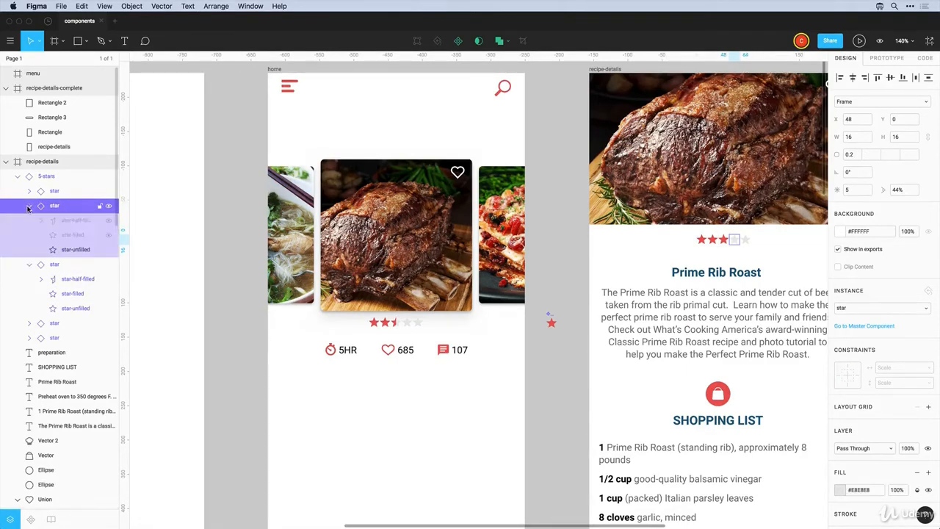
click(108, 220)
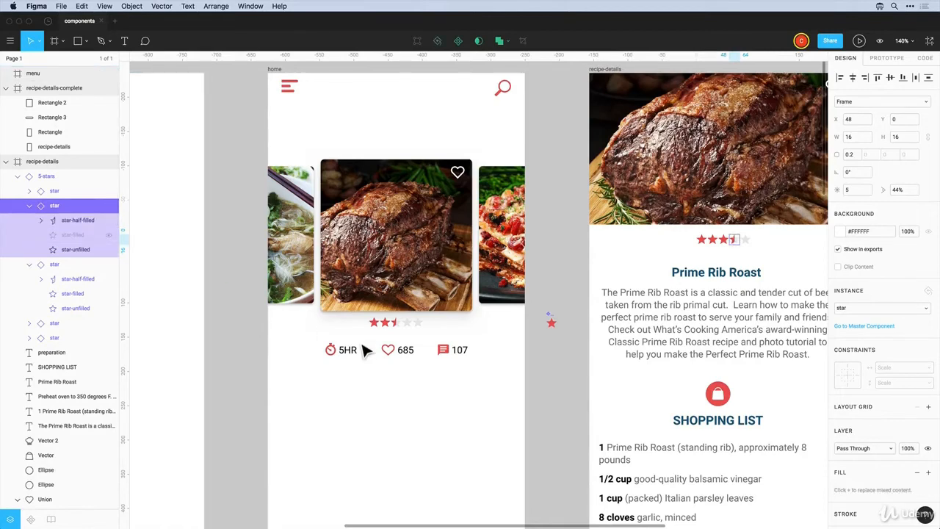
click(405, 379)
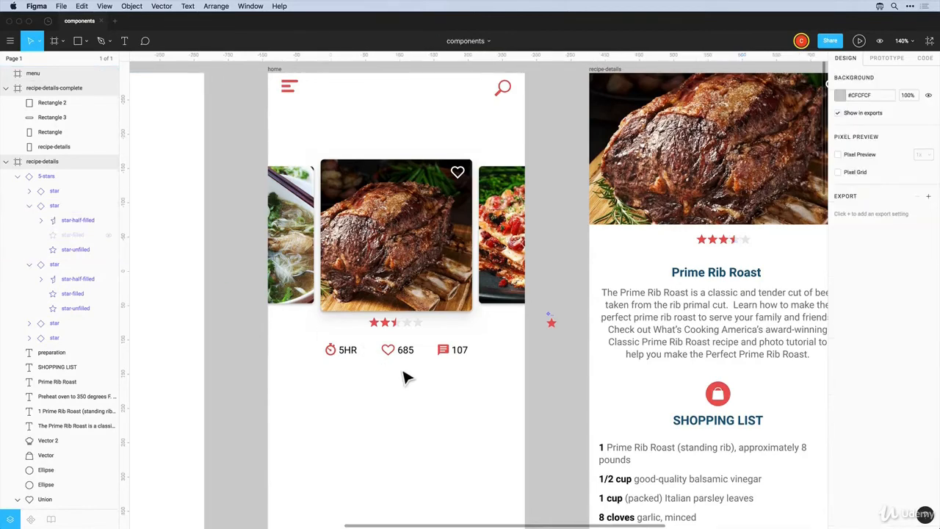
Shift the fourth and fifth stars of the 5-stars component further right
click(414, 332)
double_click(412, 330)
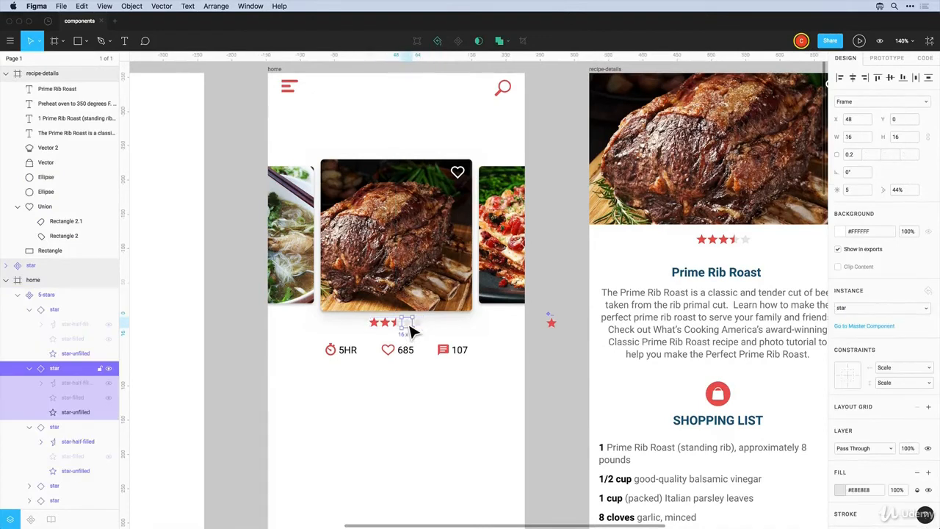
drag(424, 331, 428, 335)
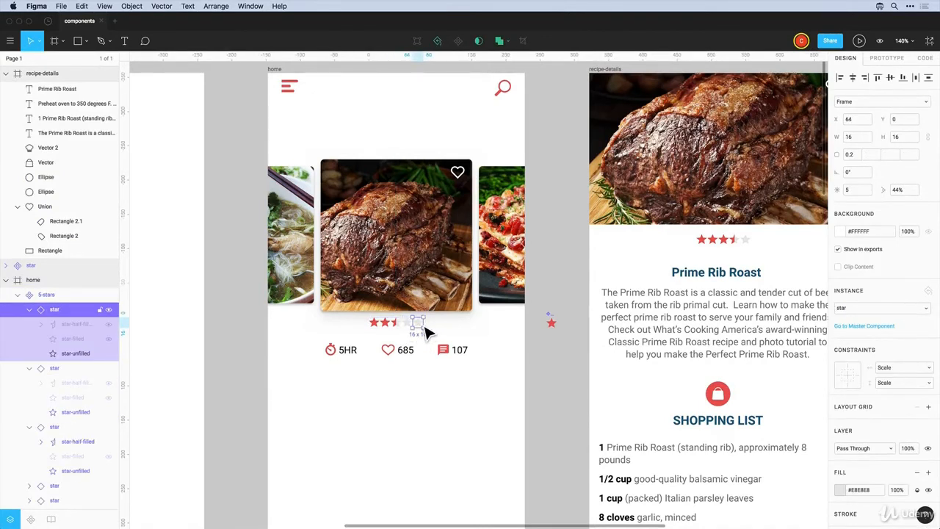
drag(426, 328, 426, 330)
click(407, 328)
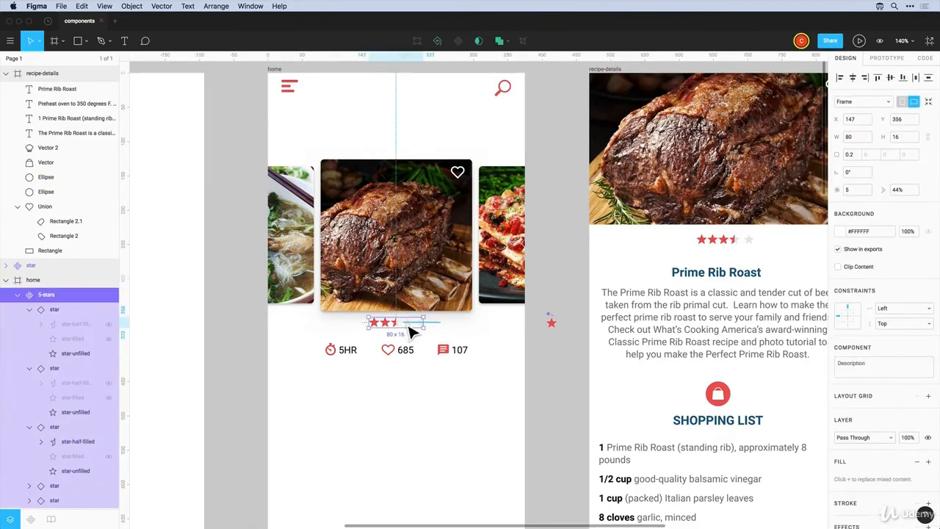
click(410, 328)
shift+click(423, 328)
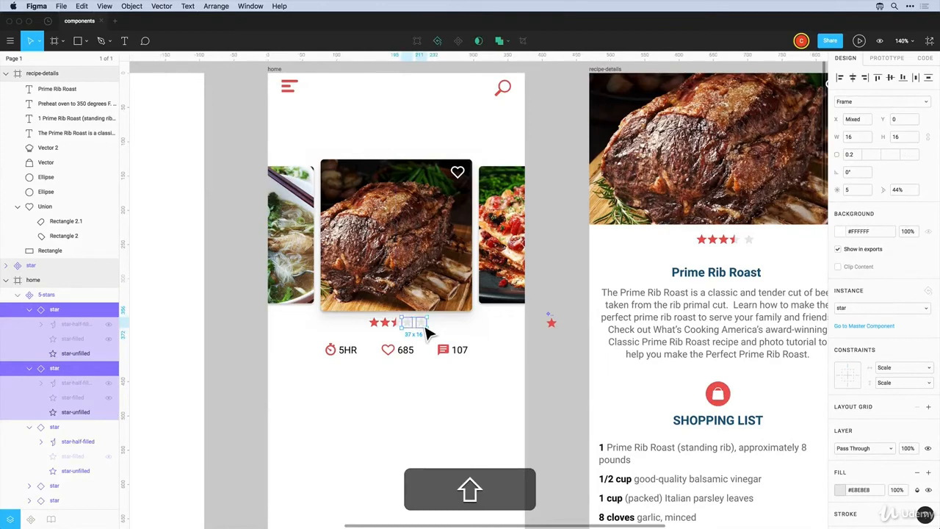
key(Right)
key(Right)
key(Right)
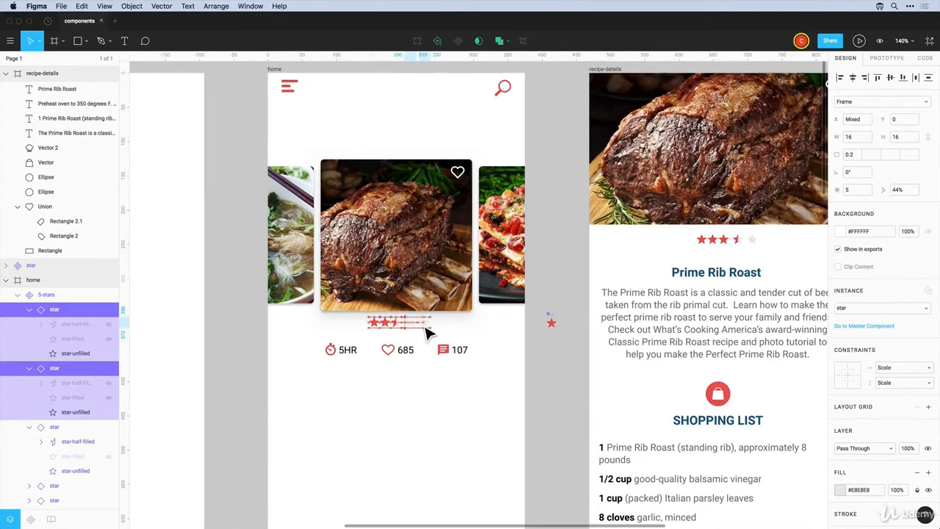
Nudge the first two stars left to even out the spacing
click(376, 325)
shift+click(379, 331)
key(Left)
key(Left)
key(Left)
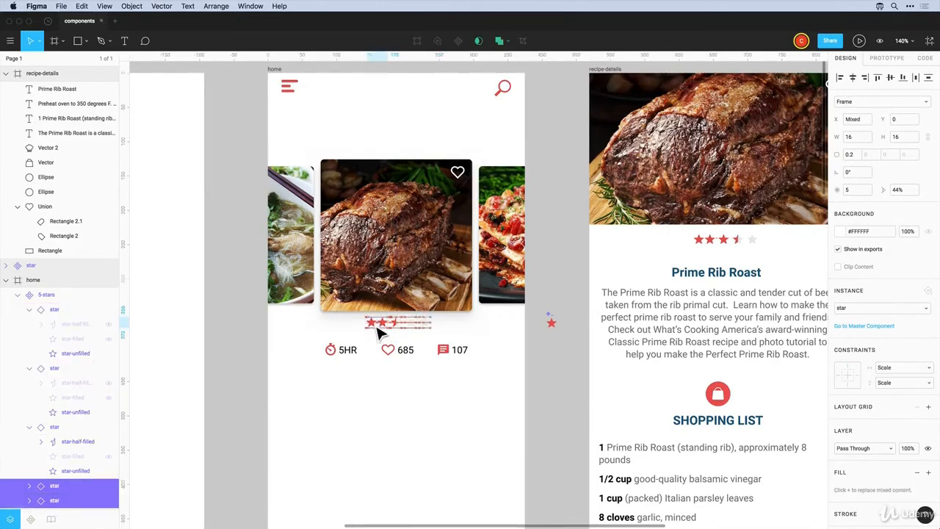
click(375, 330)
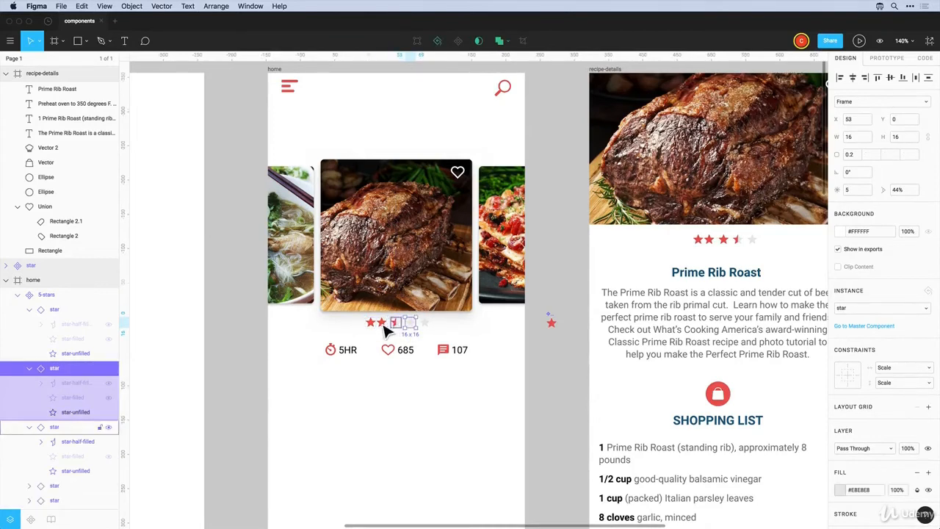
click(374, 330)
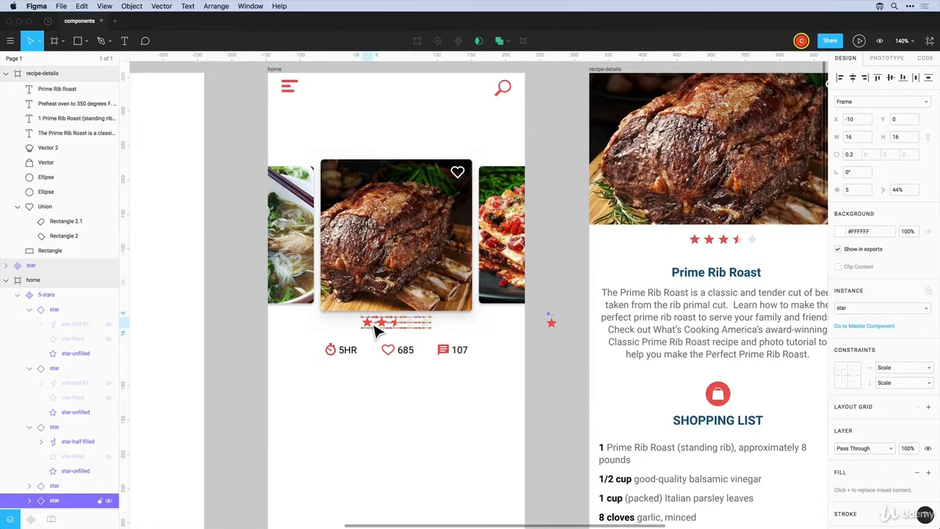
click(353, 329)
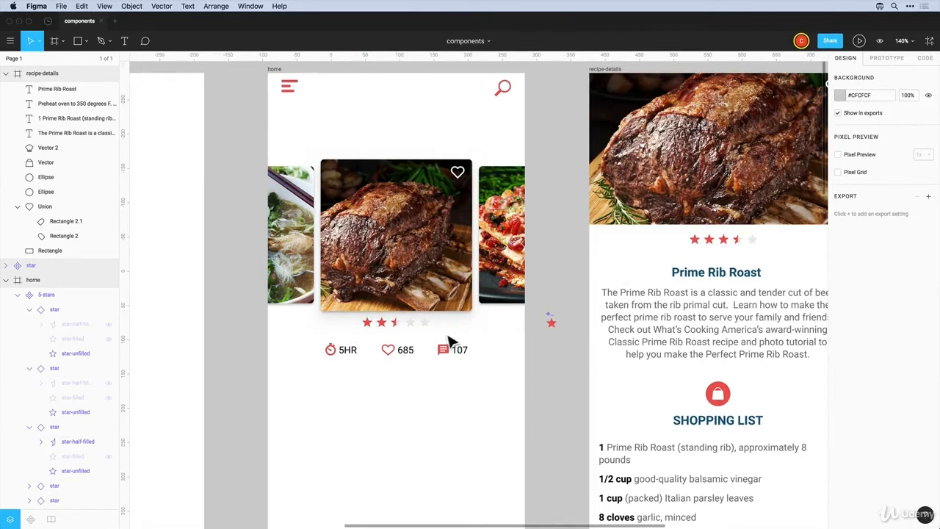
Change the star component's fill from red to yellow #F2C94C
double_click(555, 330)
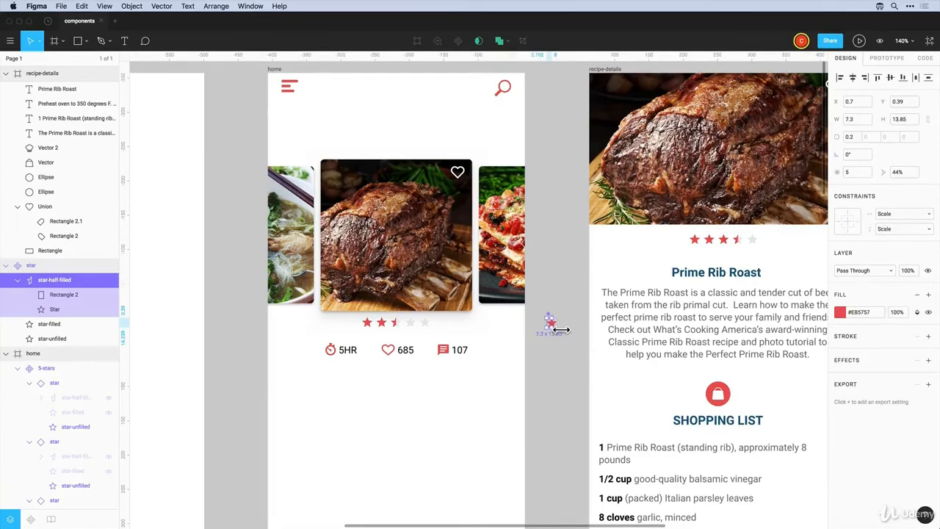
scroll(559, 331, down, 3)
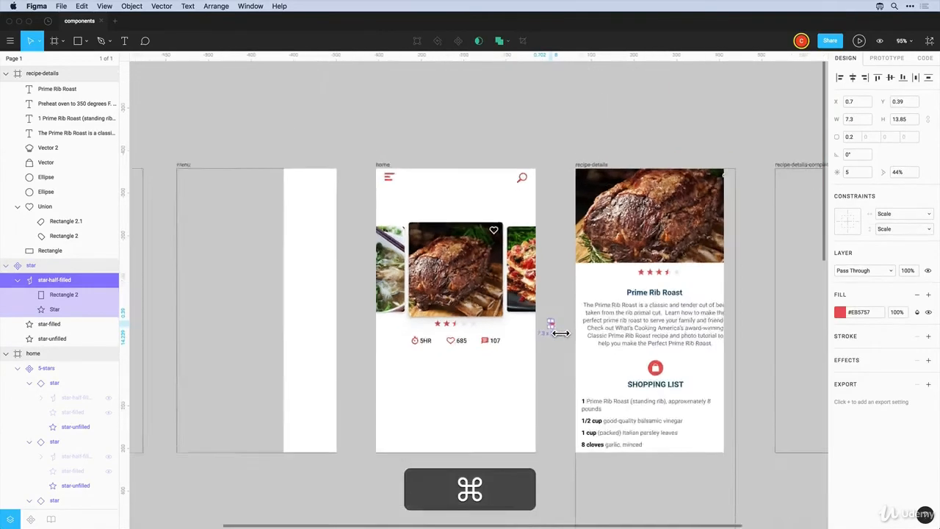
scroll(560, 332, up, 6)
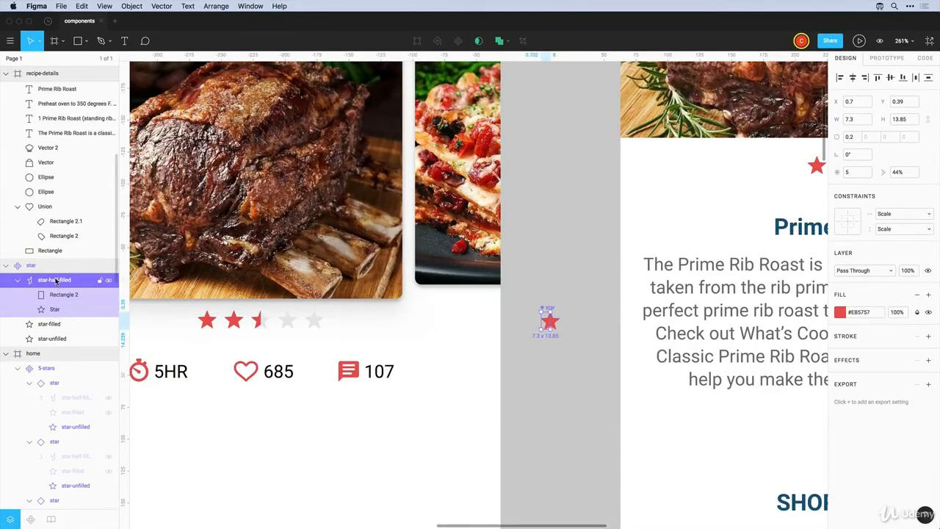
super+click(49, 324)
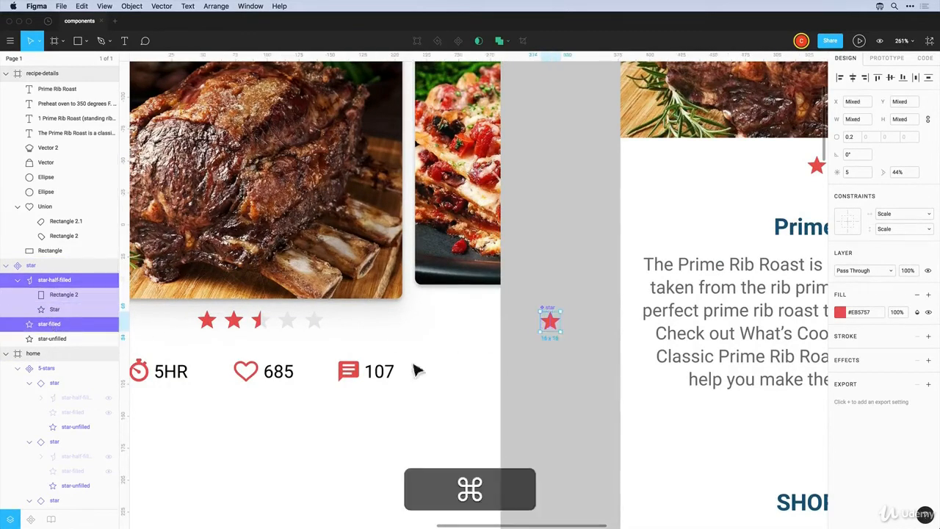
click(842, 313)
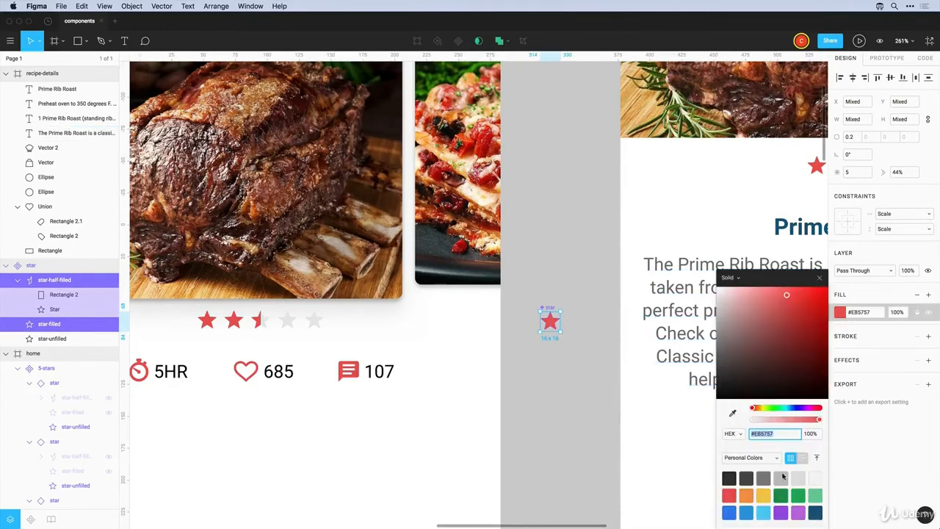
click(765, 492)
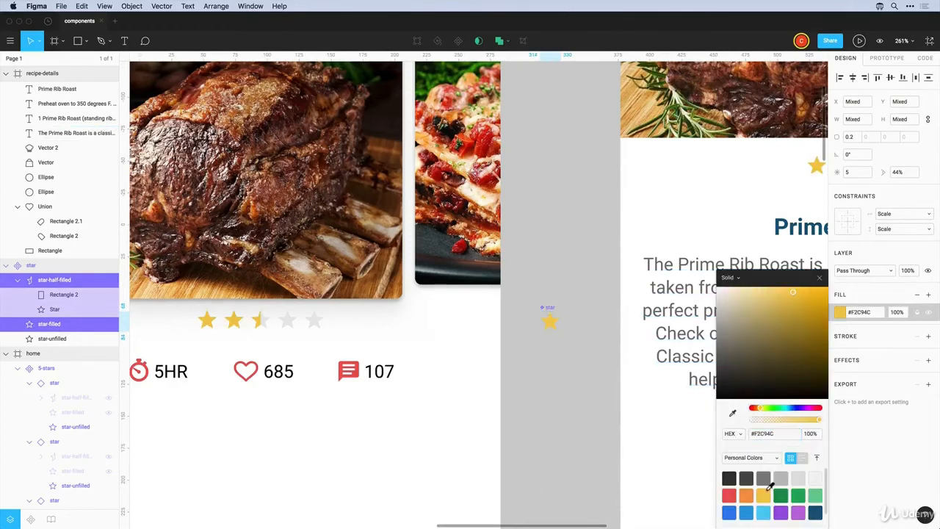
click(819, 277)
click(585, 362)
Check the yellow 5-stars rating on the home card and zoom in on the stats row
scroll(551, 372, down, 3)
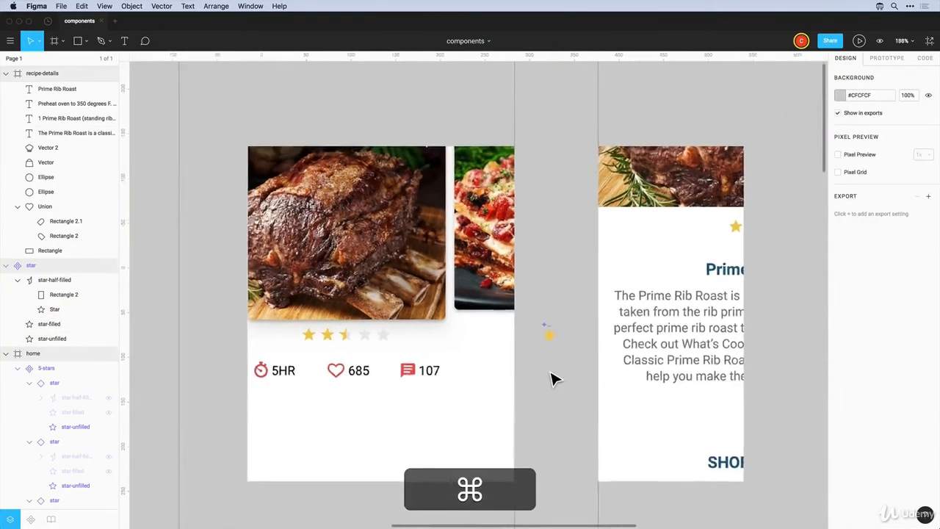
scroll(553, 378, down, 4)
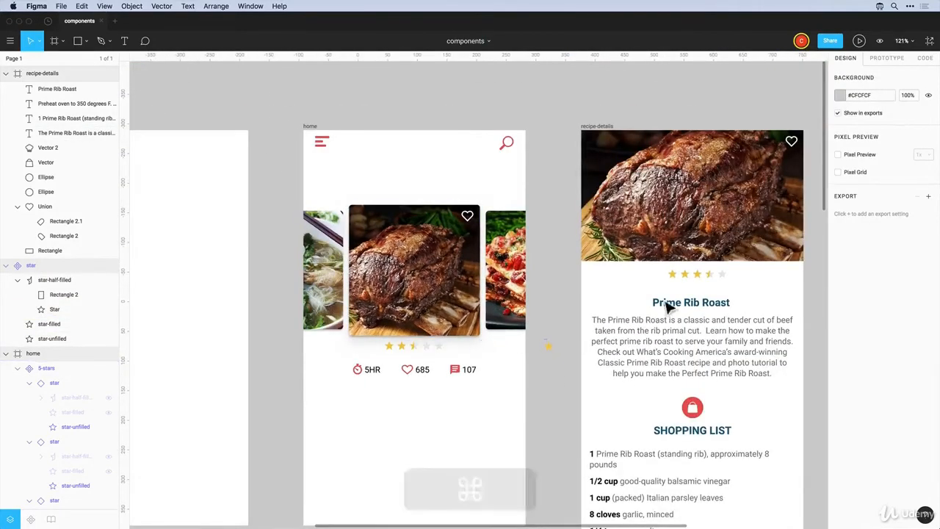
click(410, 355)
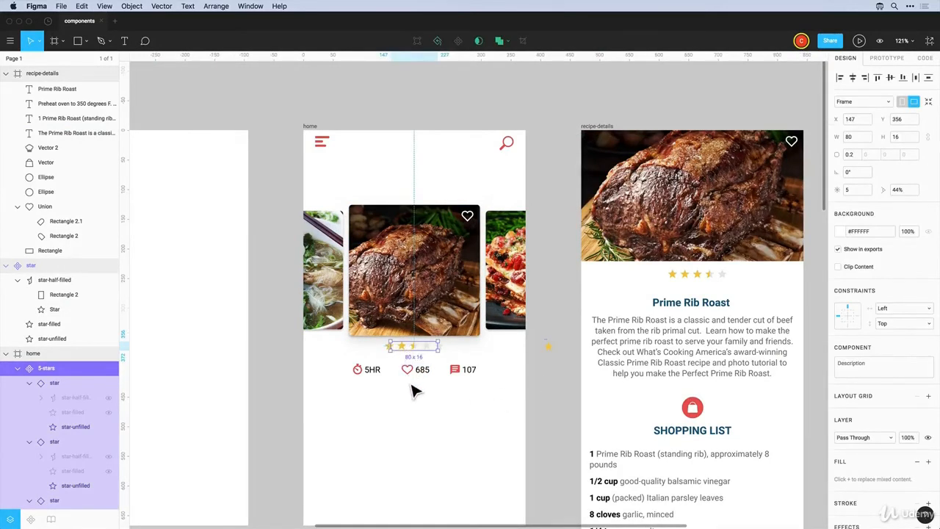
key(Escape)
drag(331, 349, 506, 444)
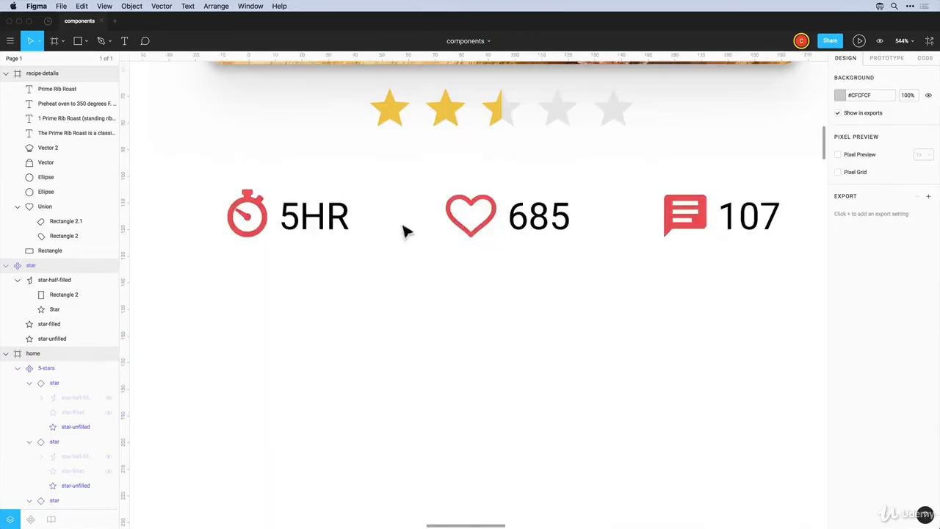
Ungroup the comment/107, heart/685 and timer/5HR stat groups
scroll(377, 333, down, 3)
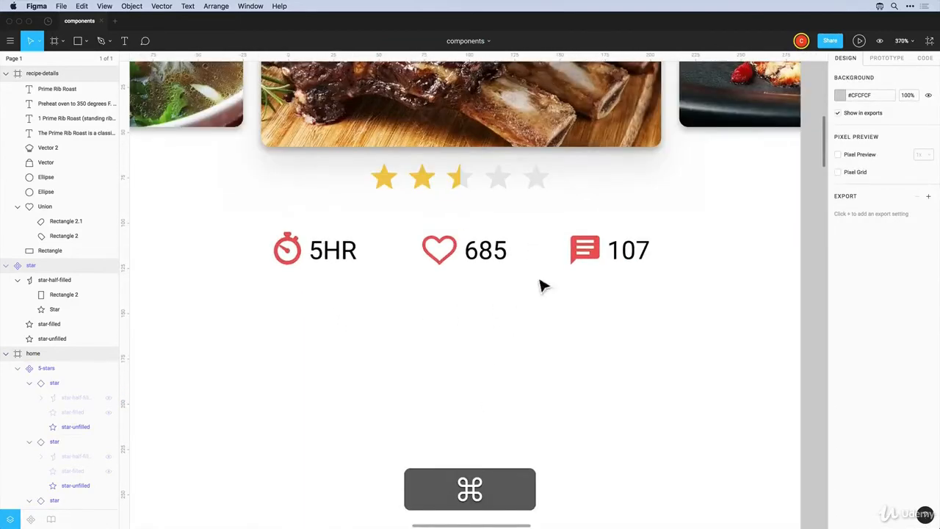
click(584, 257)
scroll(554, 266, up, 1)
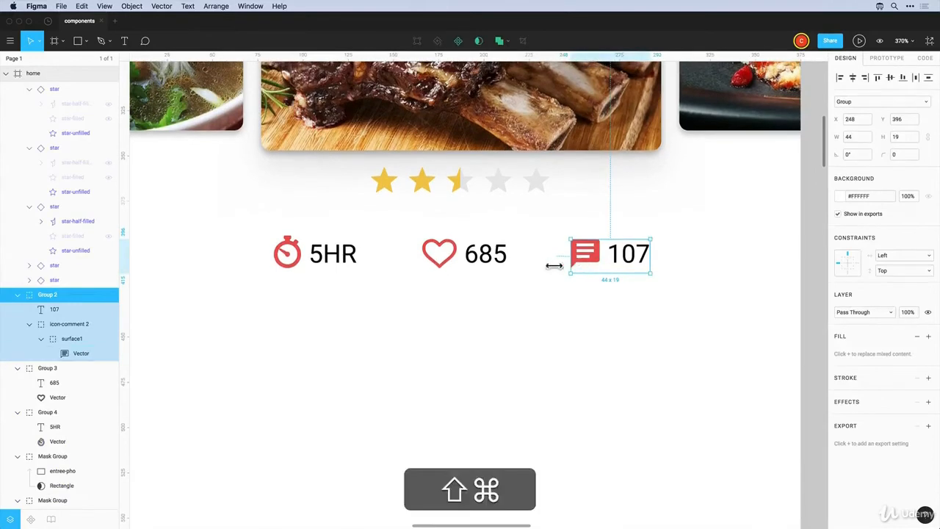
key(super+shift+g)
scroll(466, 263, up, 1)
shift+click(440, 258)
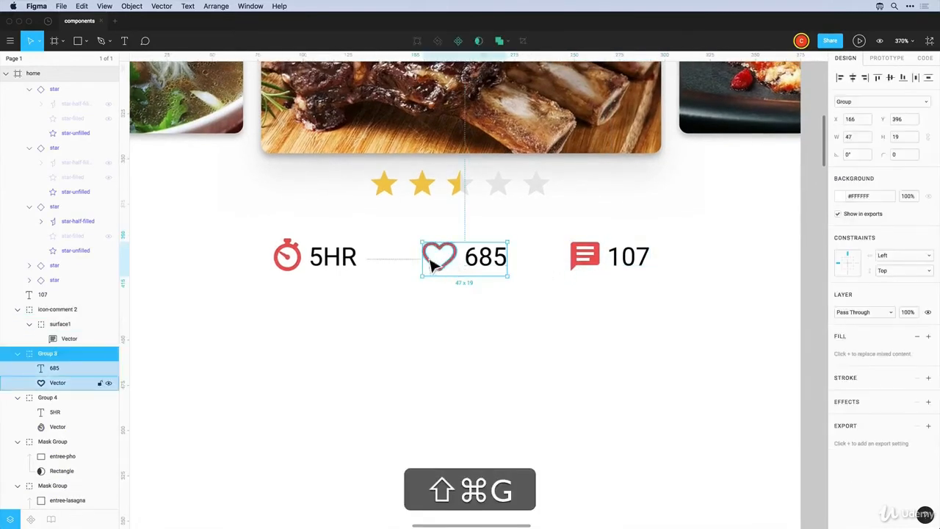
key(super+shift+g)
click(335, 258)
key(super+shift+g)
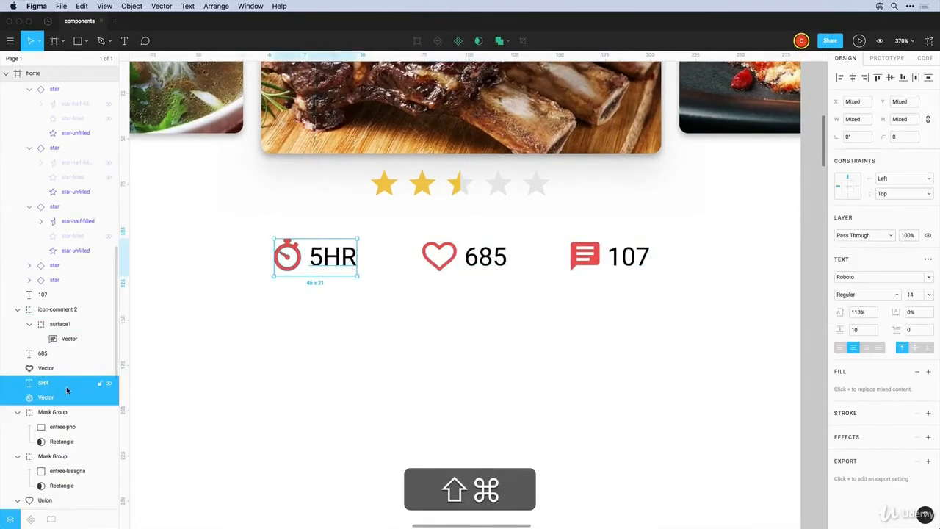
Pile the timer, heart and comment icons below the stats row
right_click(46, 325)
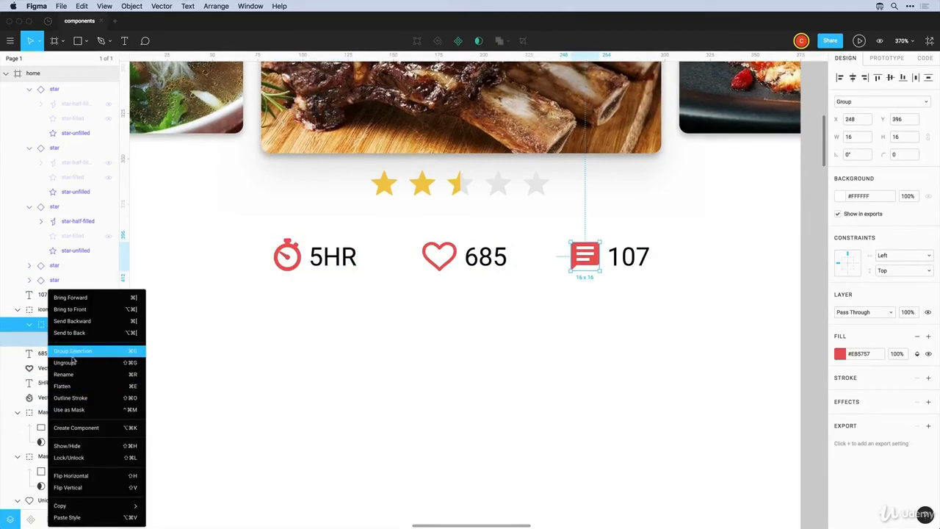
click(277, 357)
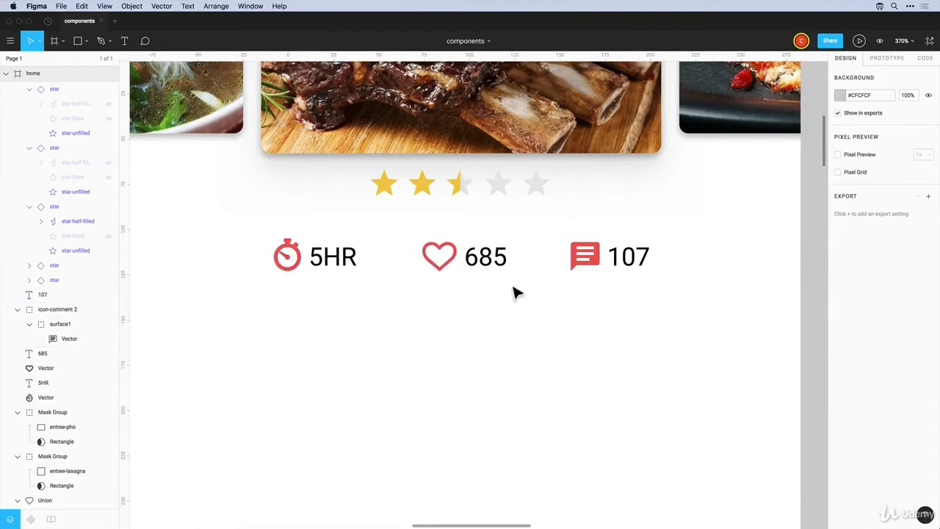
drag(299, 274, 458, 375)
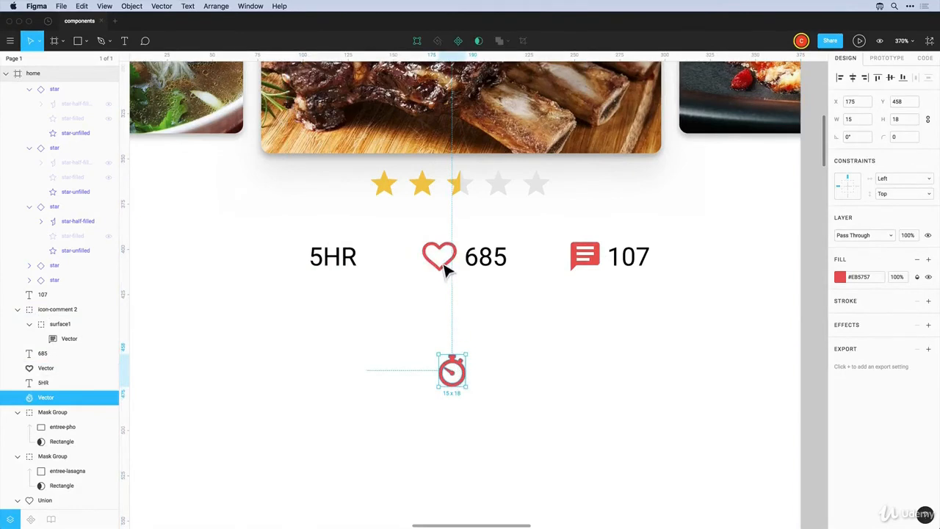
drag(446, 266, 456, 389)
drag(587, 266, 453, 386)
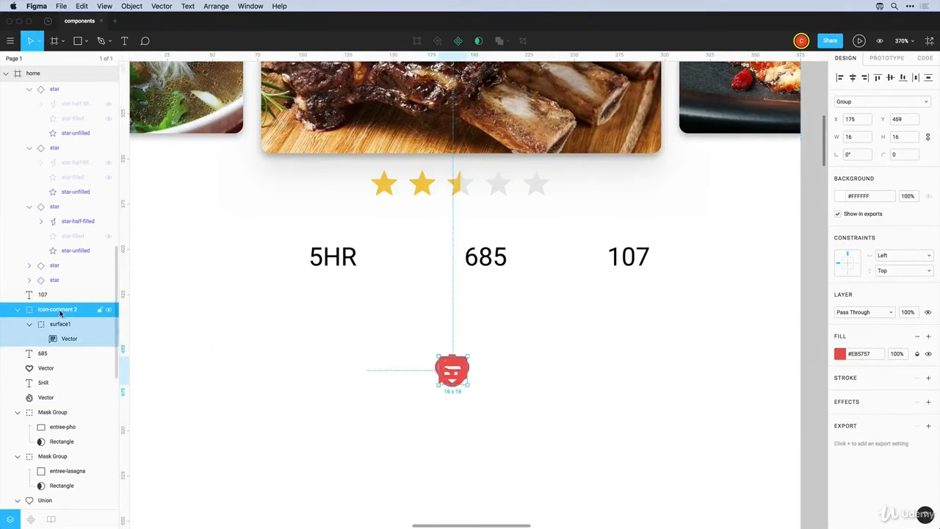
Flatten the comment icon, rename it icon-comment, and set it right of the heart
key(shift+super+g)
key(shift+super+g)
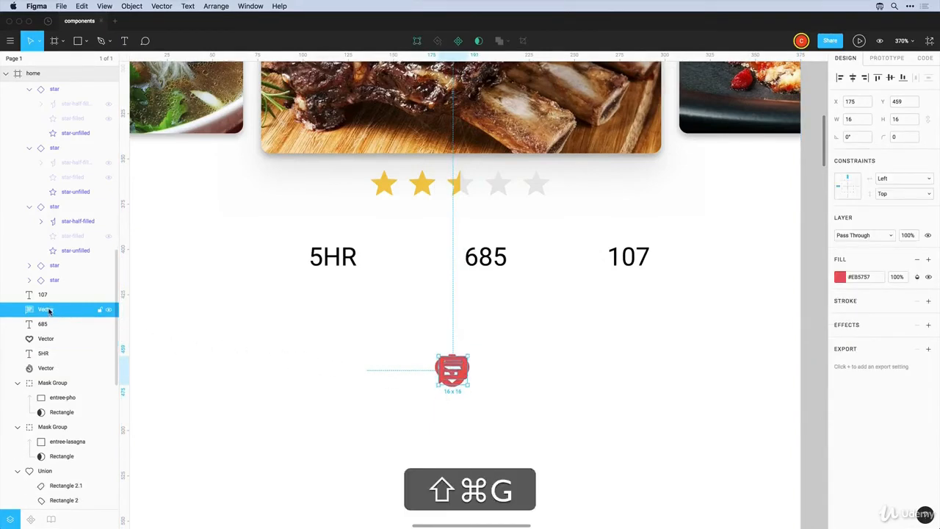
double_click(45, 309)
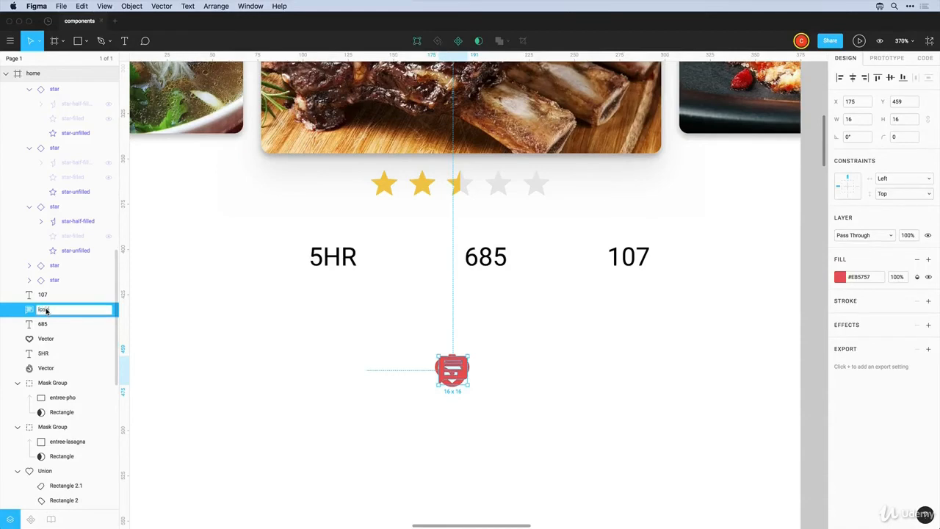
text(icon-comment)
key(Return)
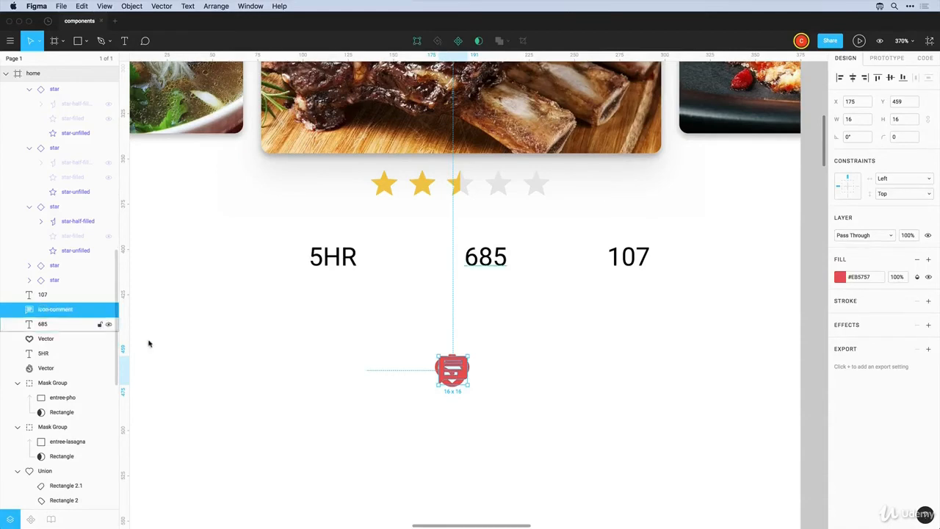
drag(454, 384, 527, 390)
Place the timer left of the heart, name them icon-timer and icon-heart, and select all three
click(450, 379)
drag(447, 379, 400, 373)
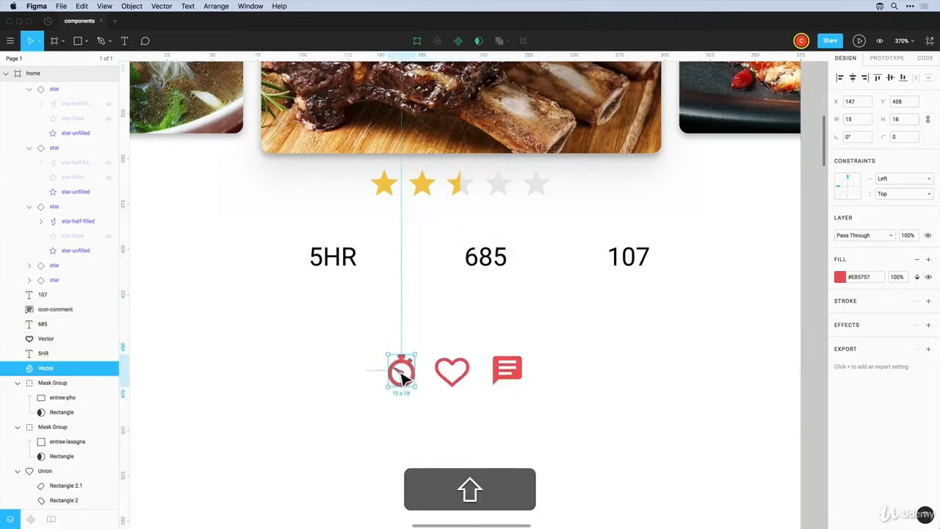
double_click(42, 369)
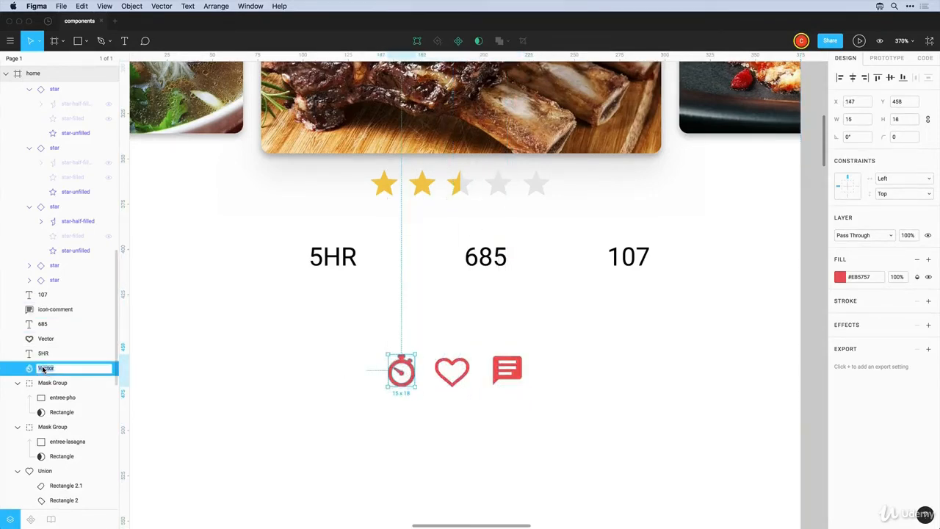
text(icon-)
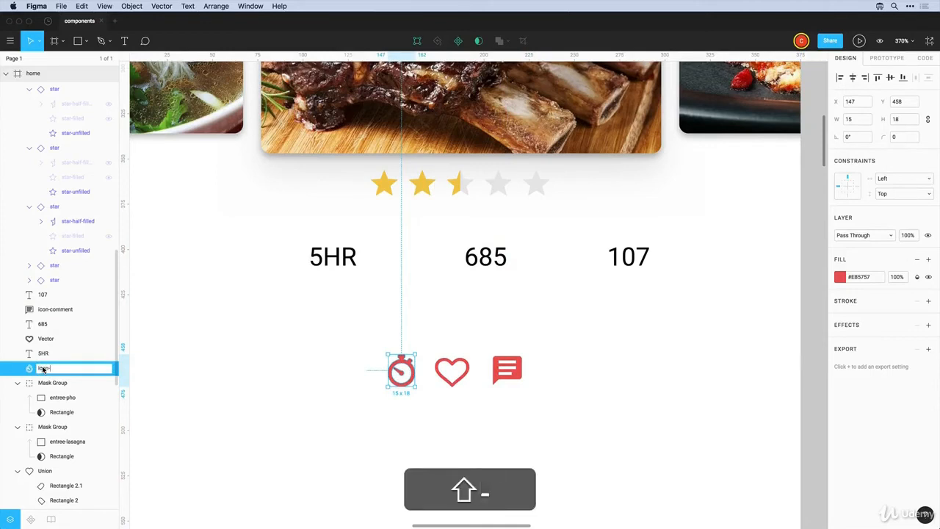
text(timer)
key(Return)
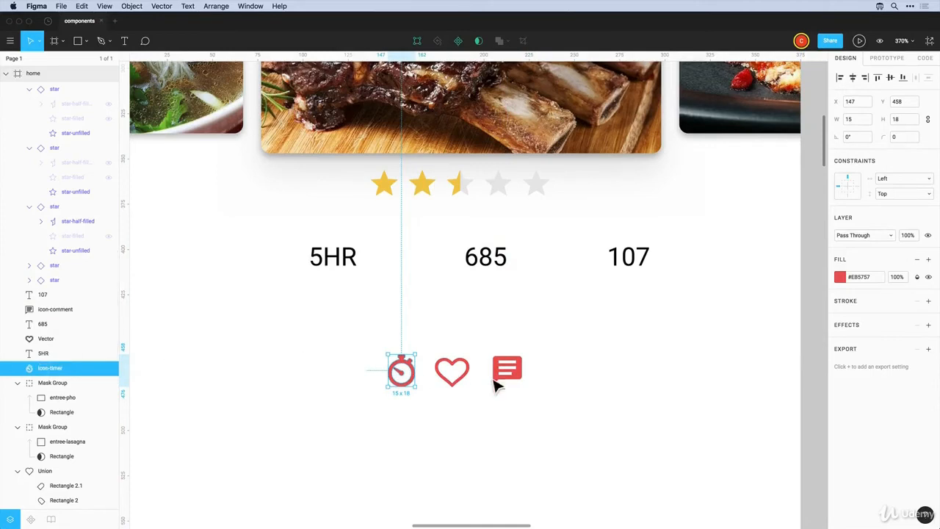
click(463, 383)
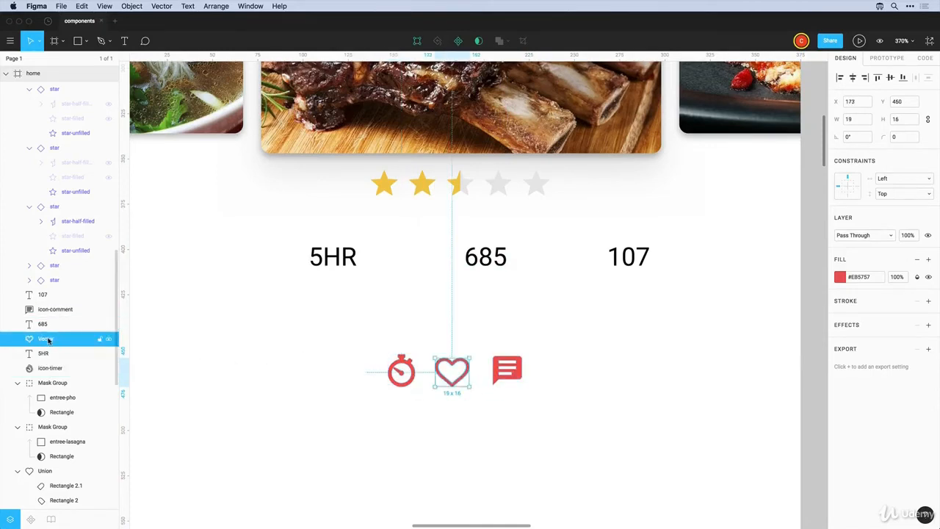
double_click(48, 339)
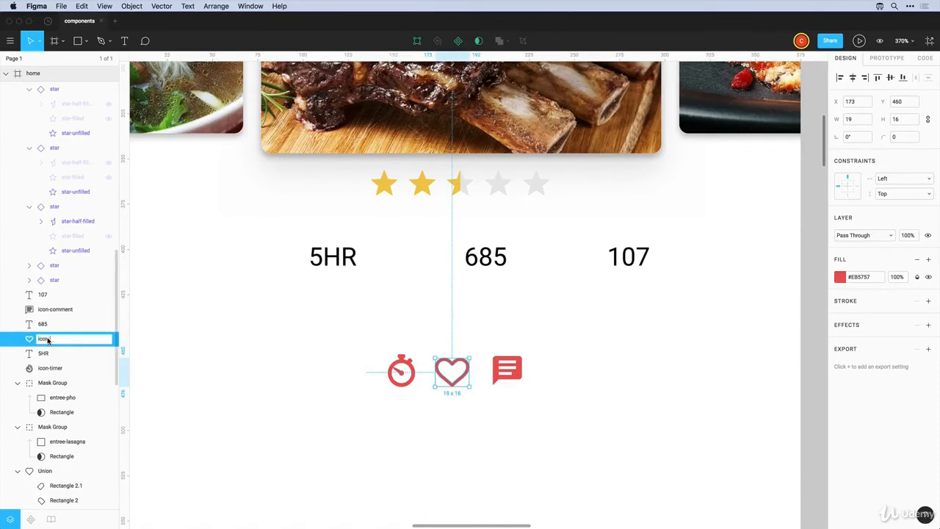
text(icon-heart)
click(235, 360)
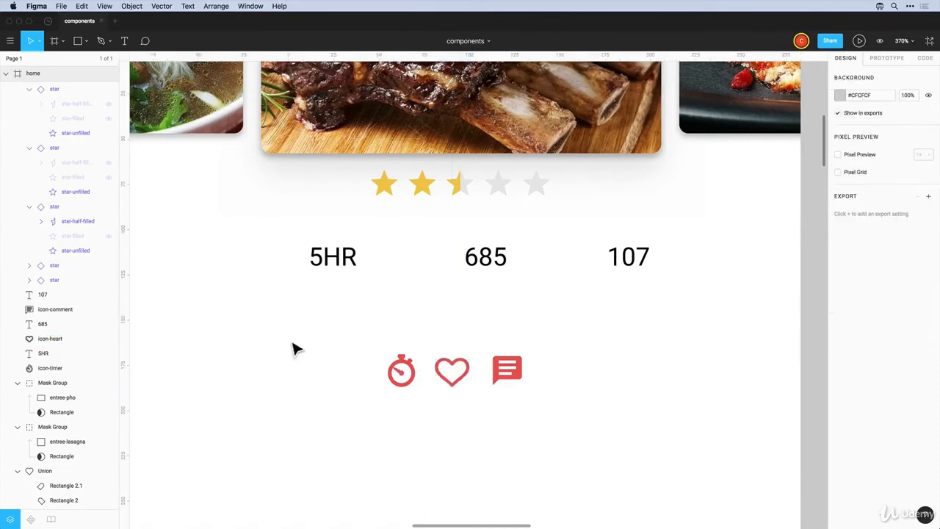
drag(288, 338, 525, 403)
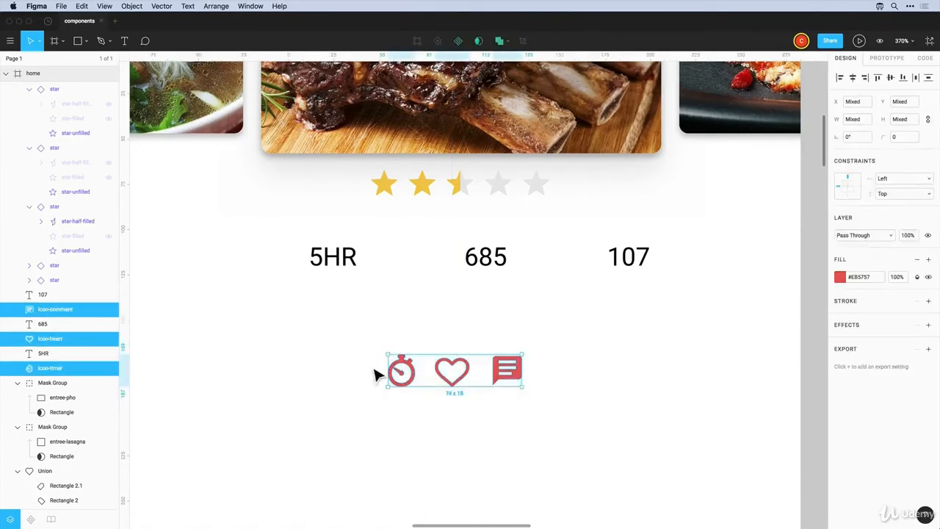
Centre-align the three icons on each other and make them a component named icons
click(852, 78)
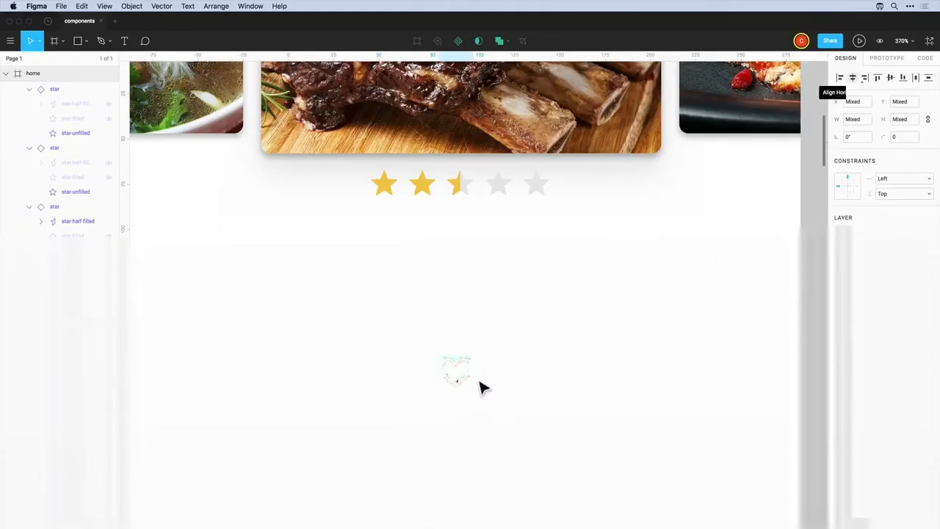
click(457, 43)
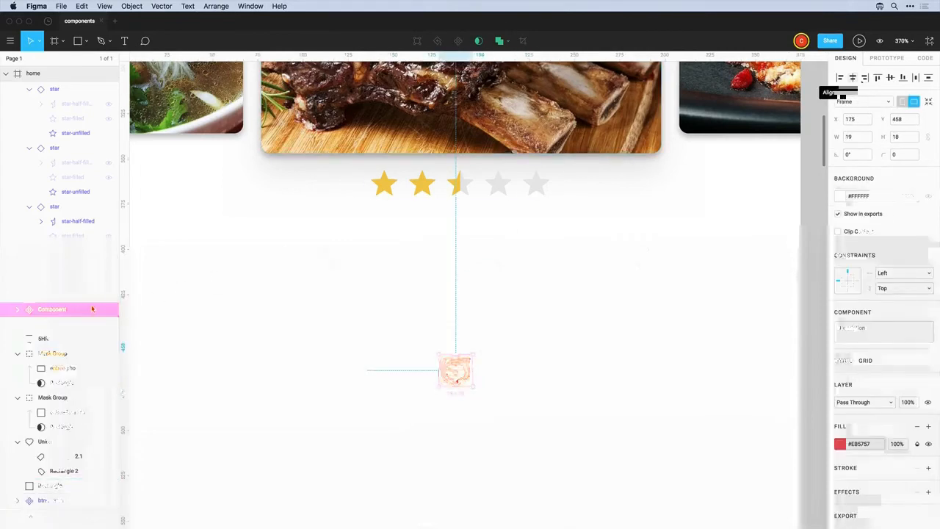
double_click(53, 310)
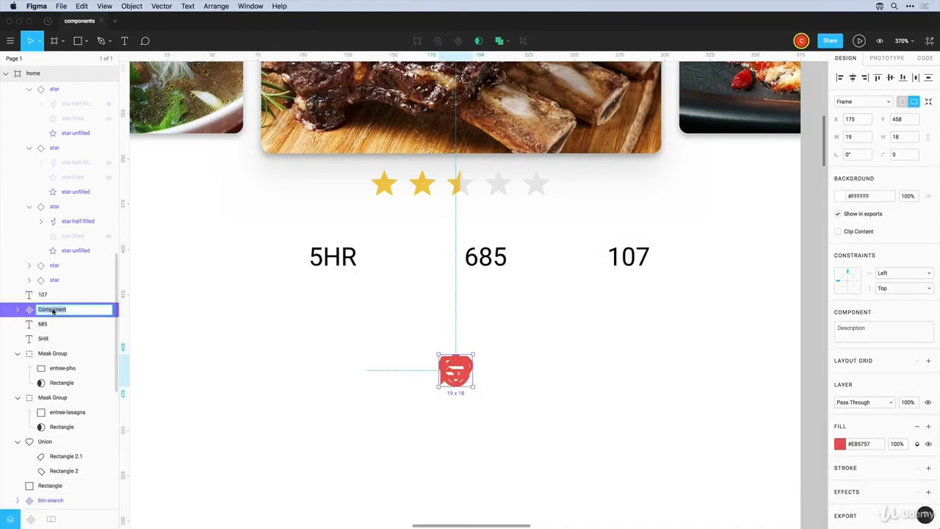
click(520, 396)
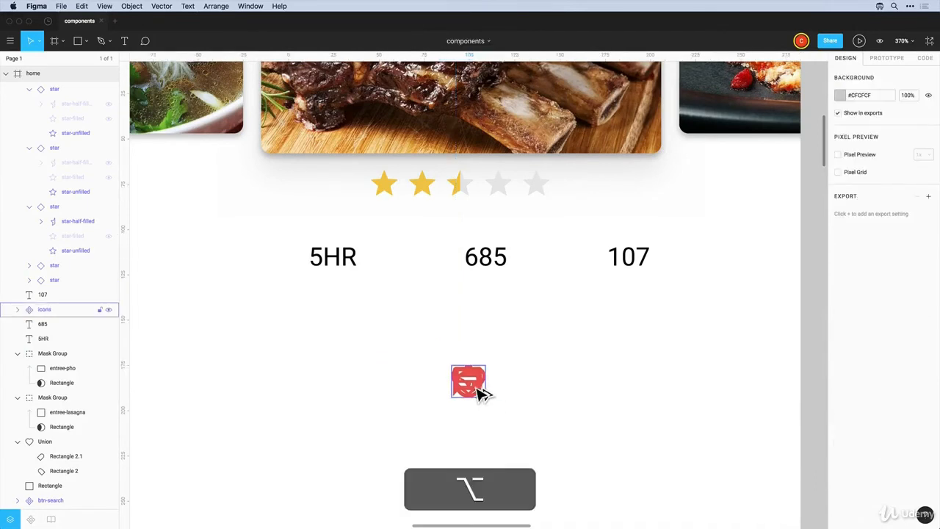
Place an icons instance beside 5HR with only the timer visible
drag(477, 389, 290, 268)
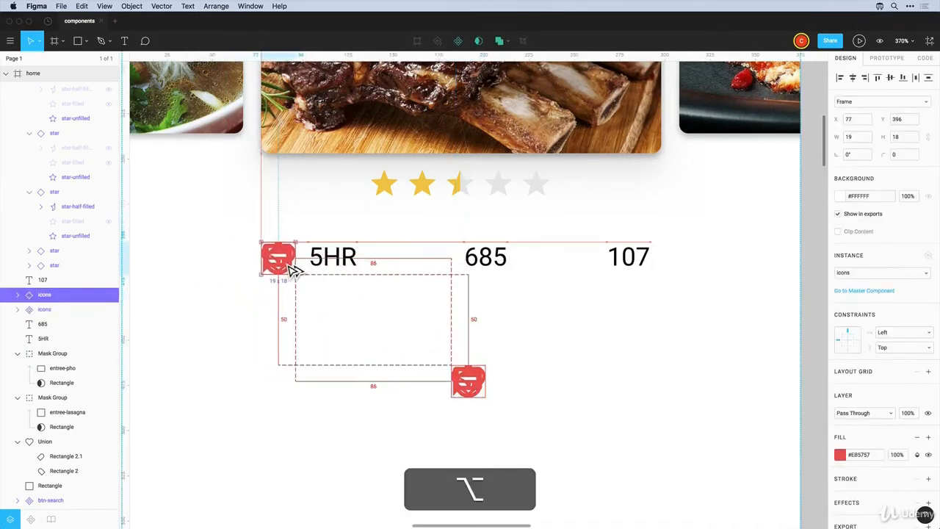
click(17, 295)
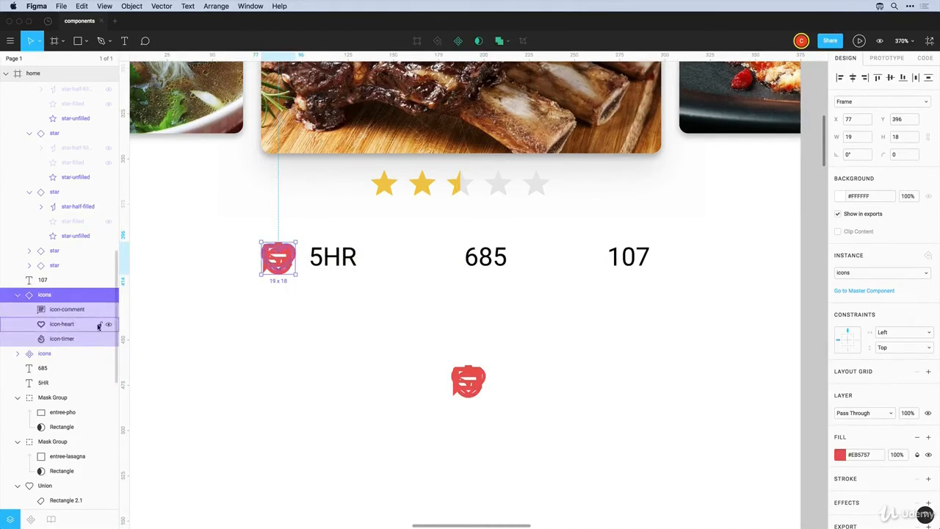
click(108, 326)
click(108, 309)
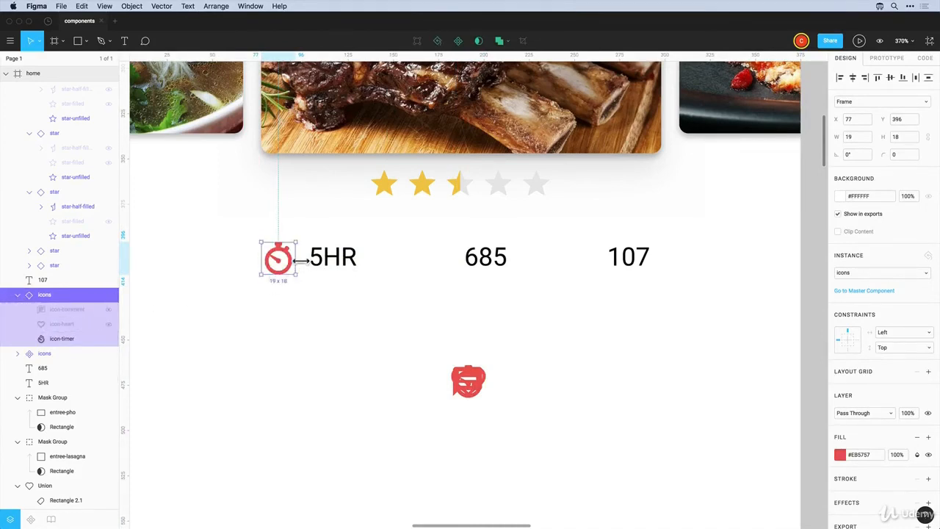
click(305, 318)
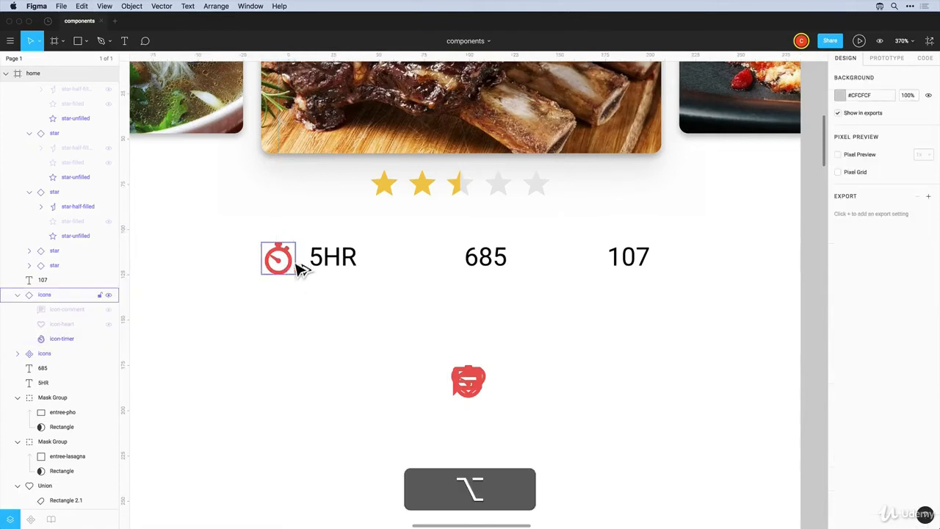
Duplicate it beside 685 showing the heart and beside 107 showing the comment
drag(299, 269, 452, 267)
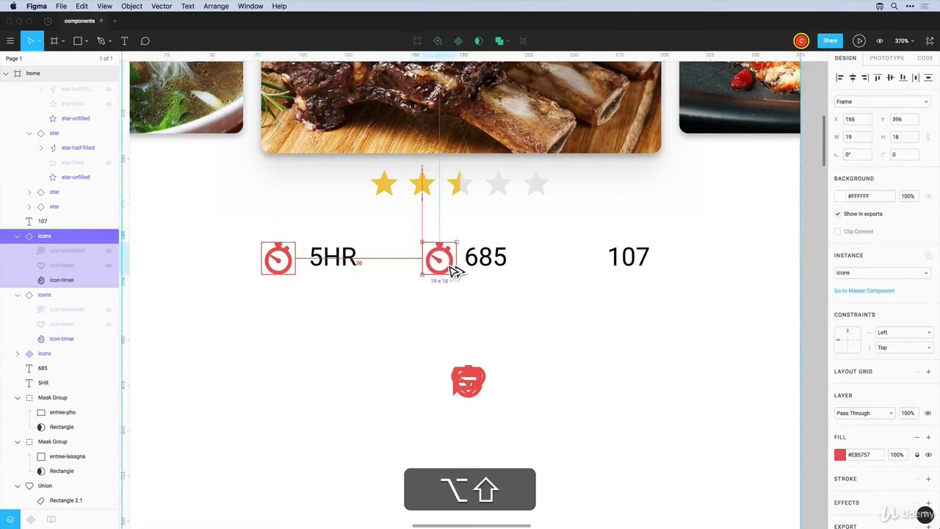
click(109, 268)
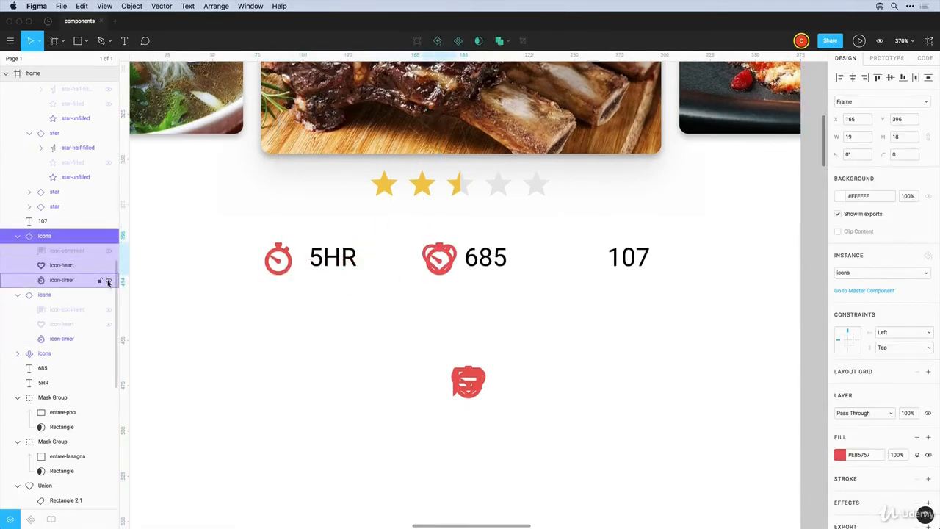
click(109, 280)
click(440, 289)
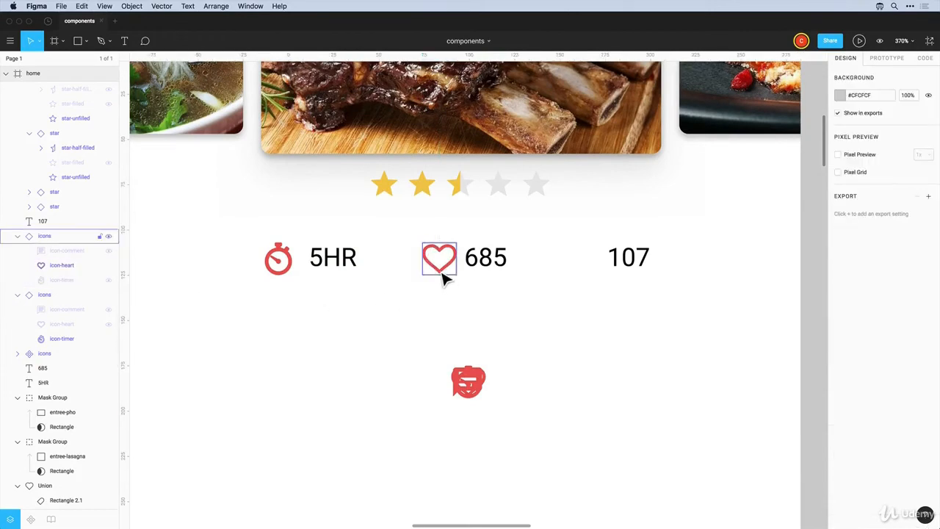
drag(445, 275, 586, 279)
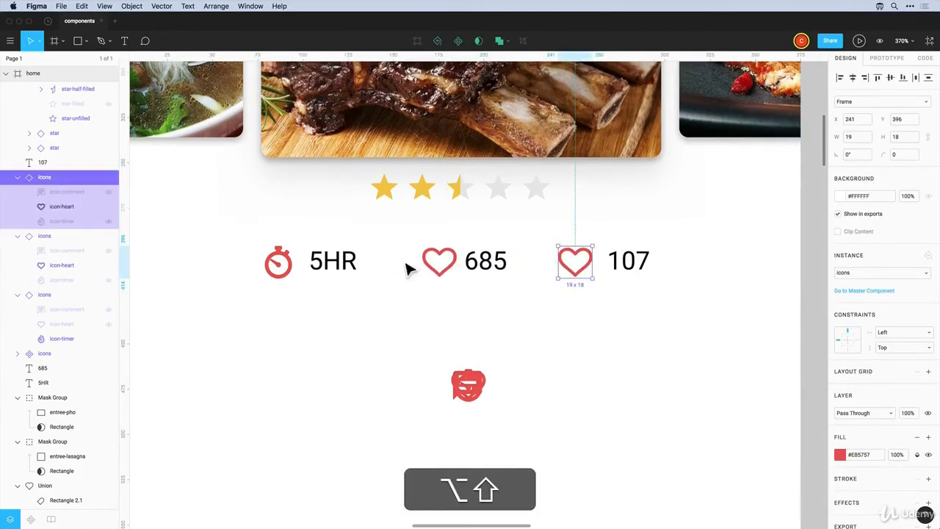
click(109, 192)
click(108, 207)
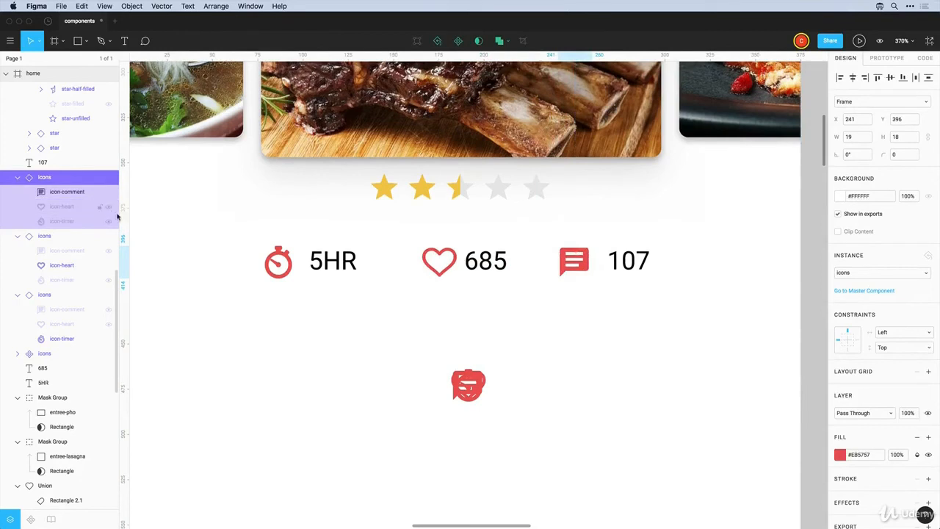
click(443, 411)
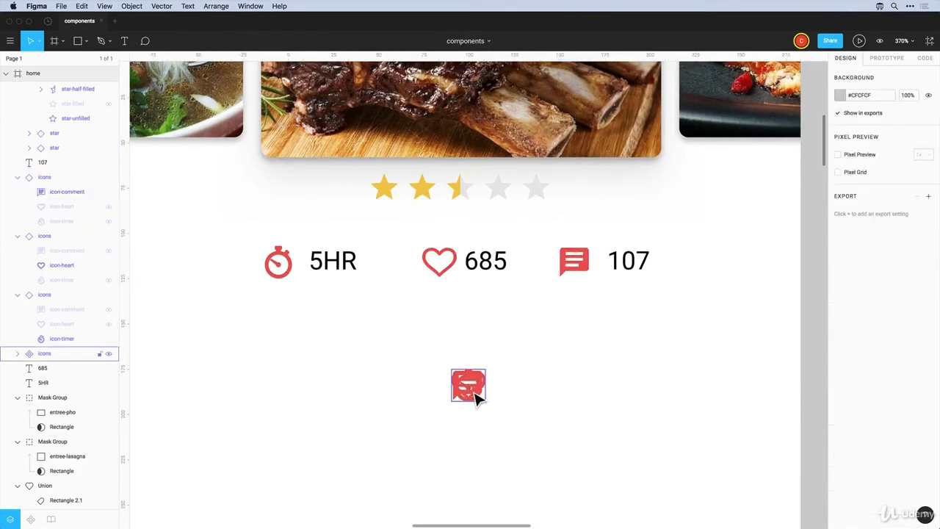
Try moving the comment icon inside the icons master, then undo it
double_click(476, 395)
mouse_move(474, 391)
mouse_down()
mouse_move(483, 411)
mouse_move(506, 377)
mouse_move(472, 396)
mouse_up()
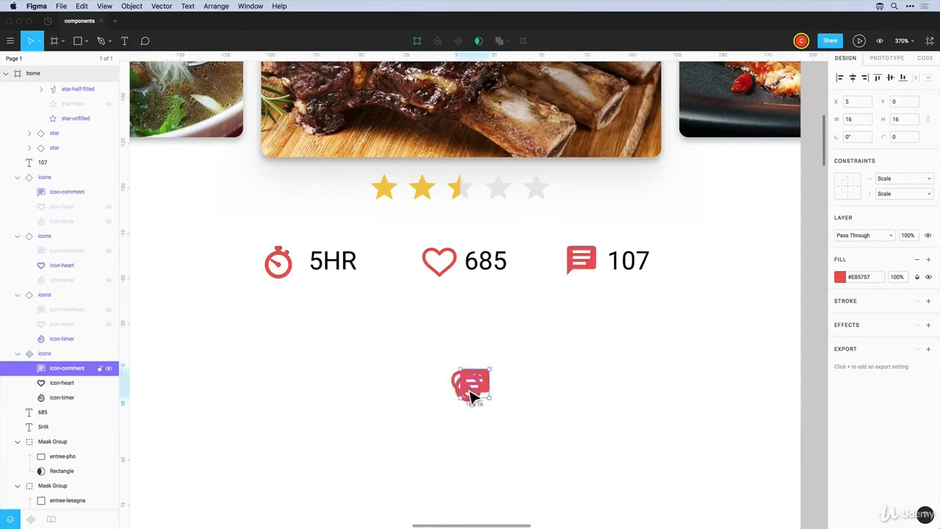
key(super+z)
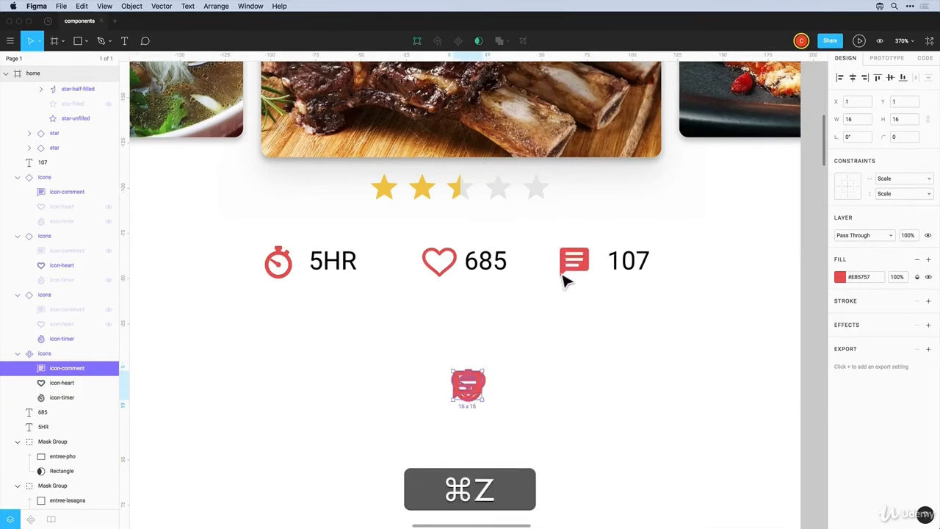
key(Escape)
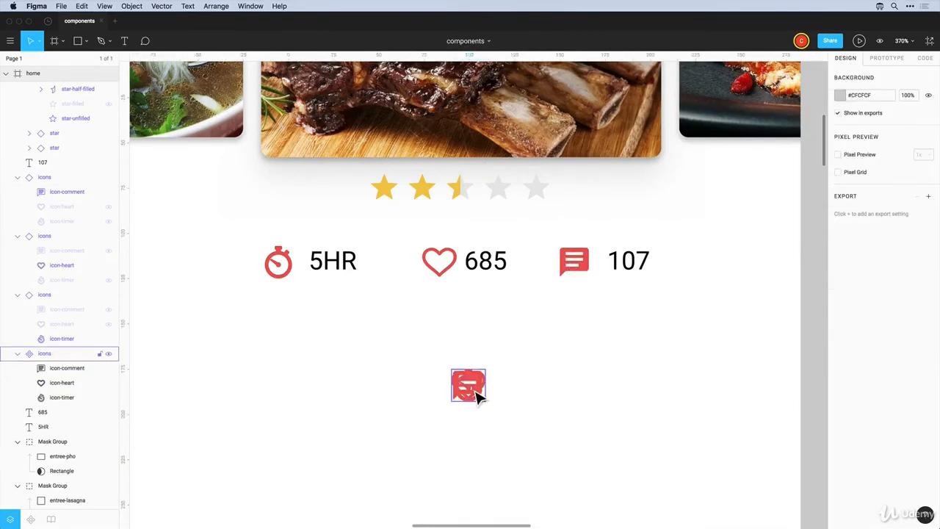
Move the star component next to the icons master below the stats
click(450, 278)
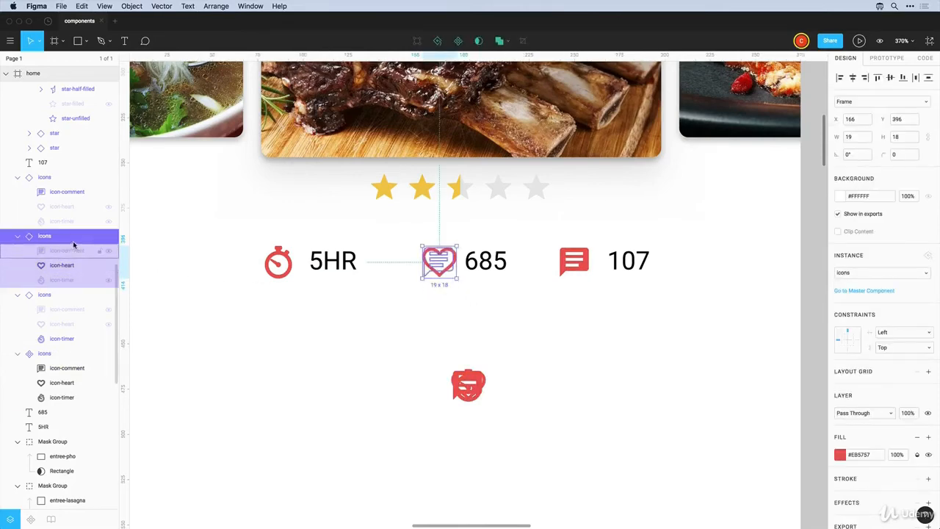
click(441, 363)
scroll(442, 363, down, 2)
scroll(443, 365, down, 3)
click(428, 352)
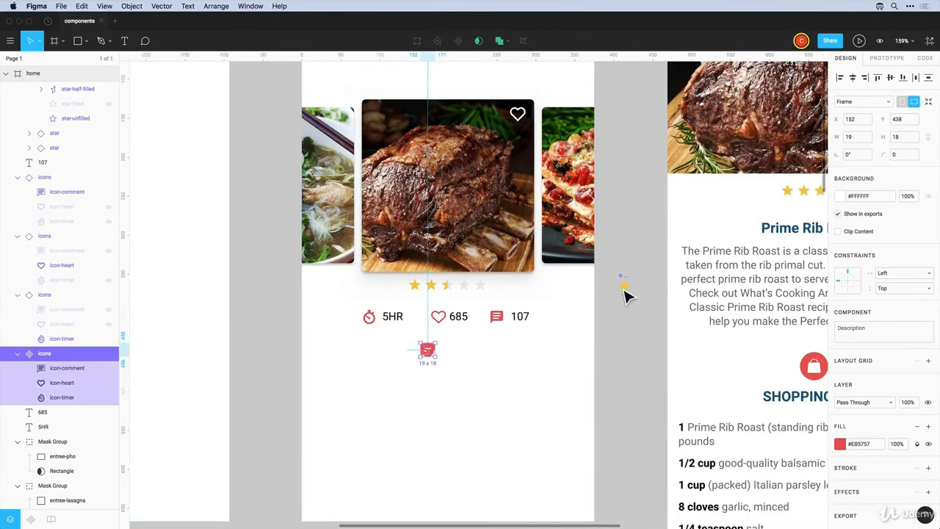
drag(626, 286, 479, 360)
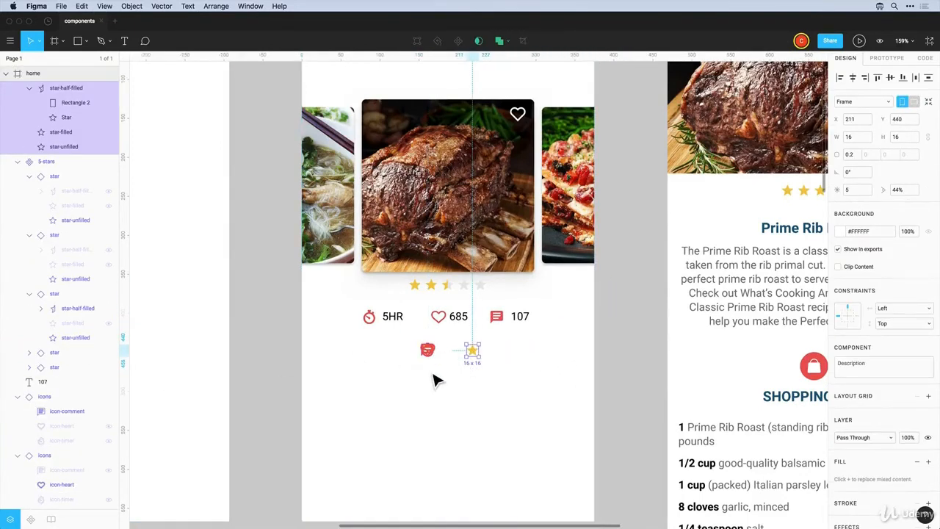
click(434, 380)
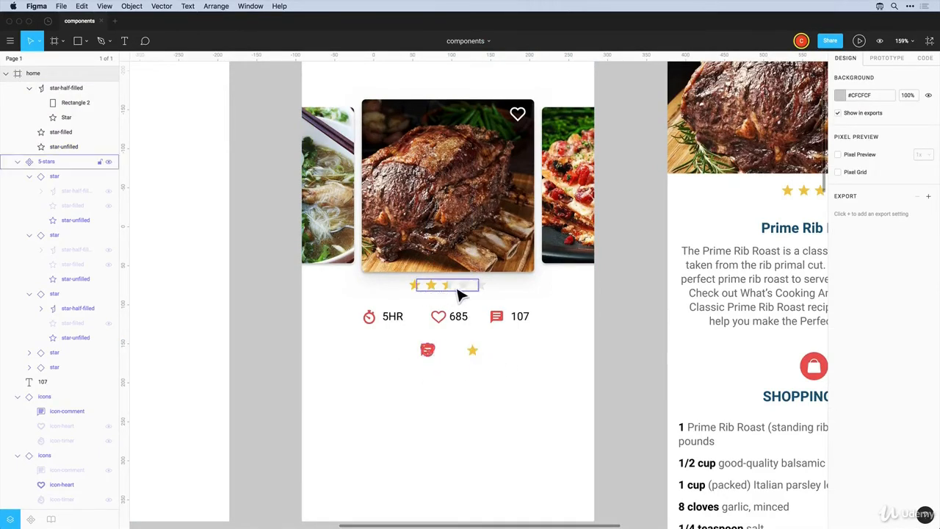
Add a new page and move the icons and star components onto the symbols page
click(62, 62)
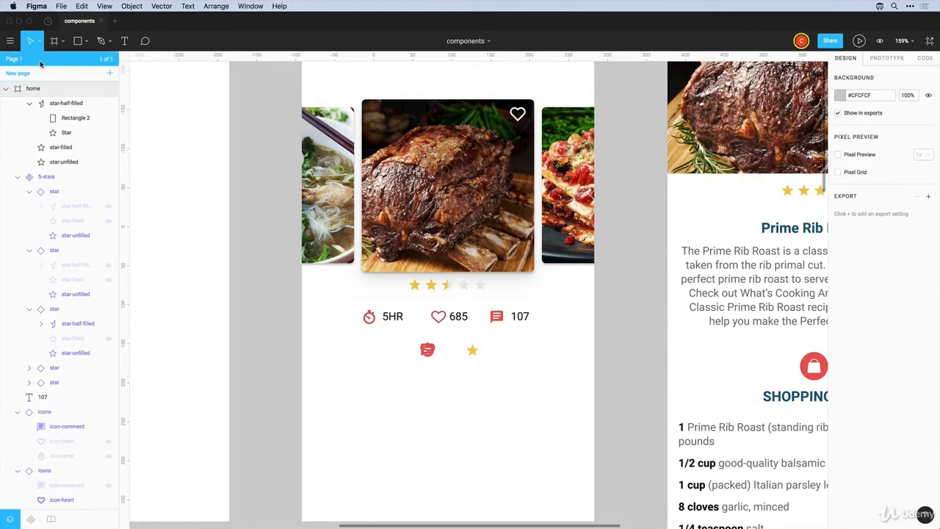
click(23, 73)
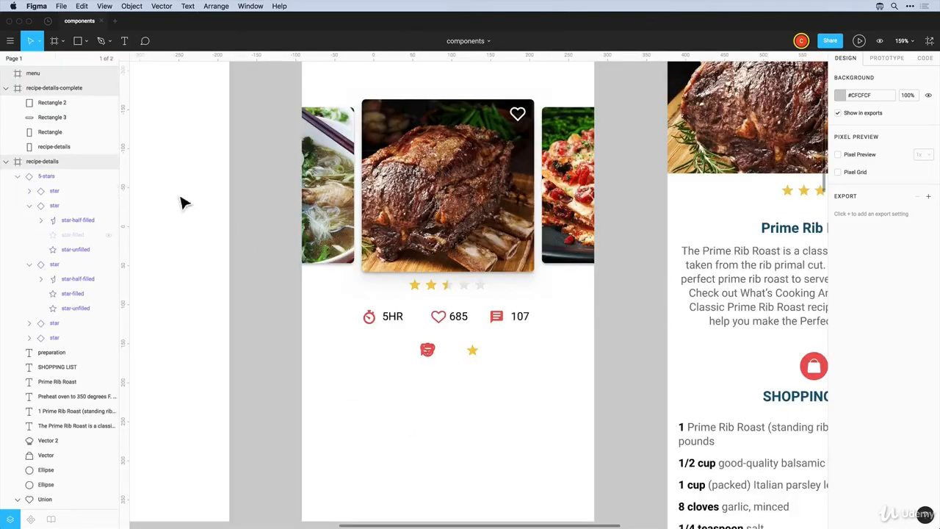
drag(403, 382, 507, 354)
right_click(439, 360)
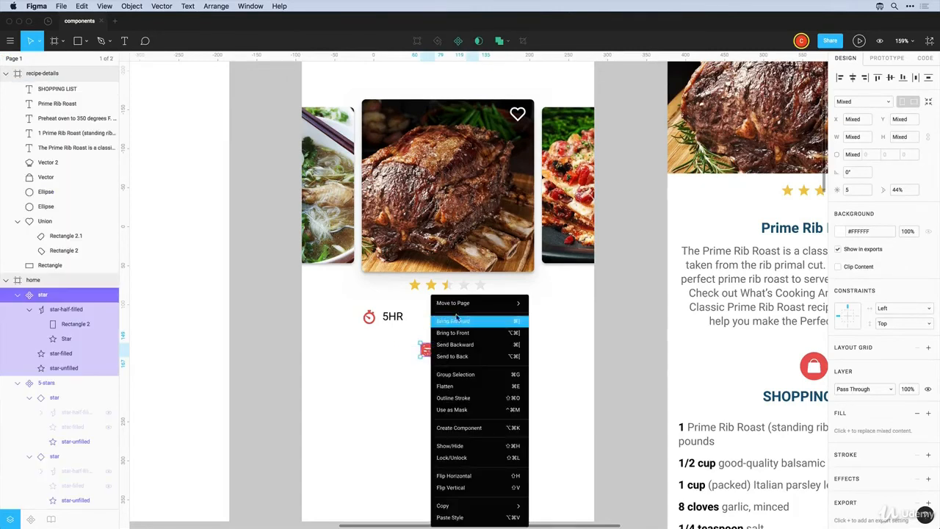
mouse_move(457, 310)
click(563, 308)
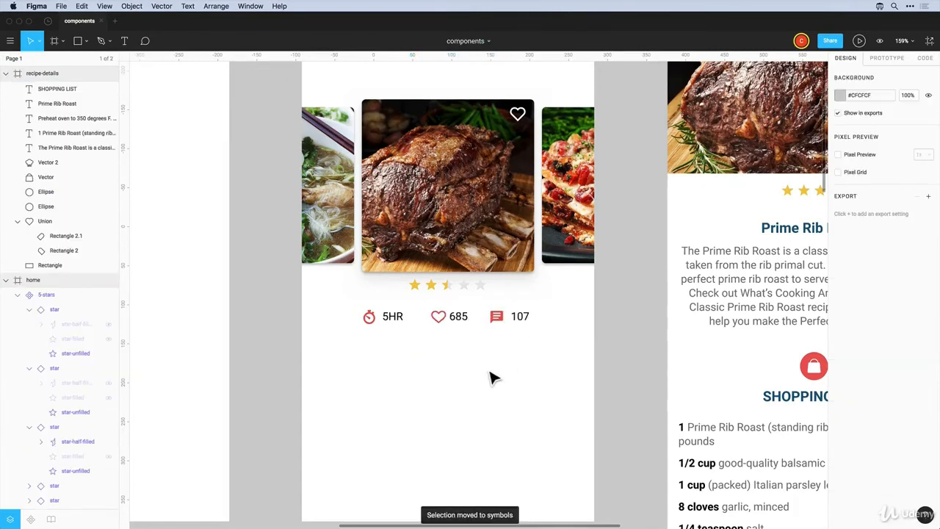
Go to the icons master component from the timer icon beside 5HR
click(375, 324)
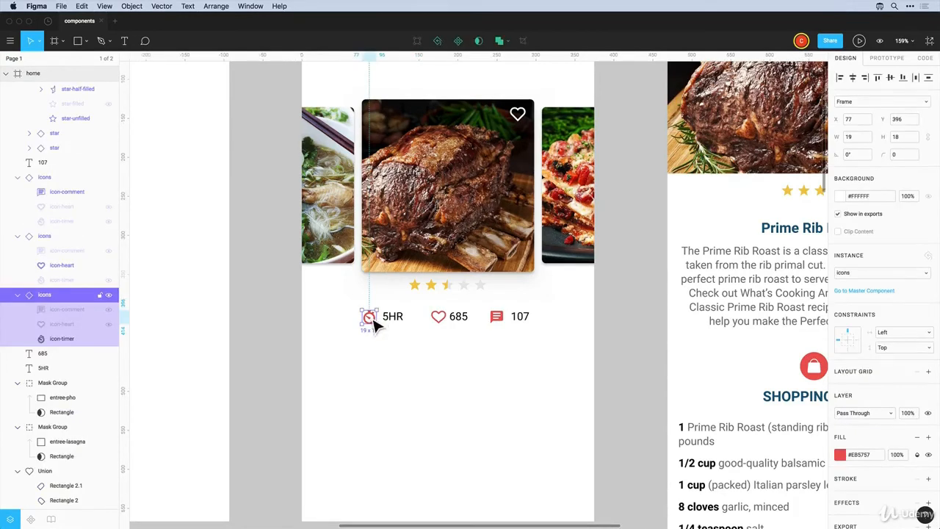
right_click(374, 325)
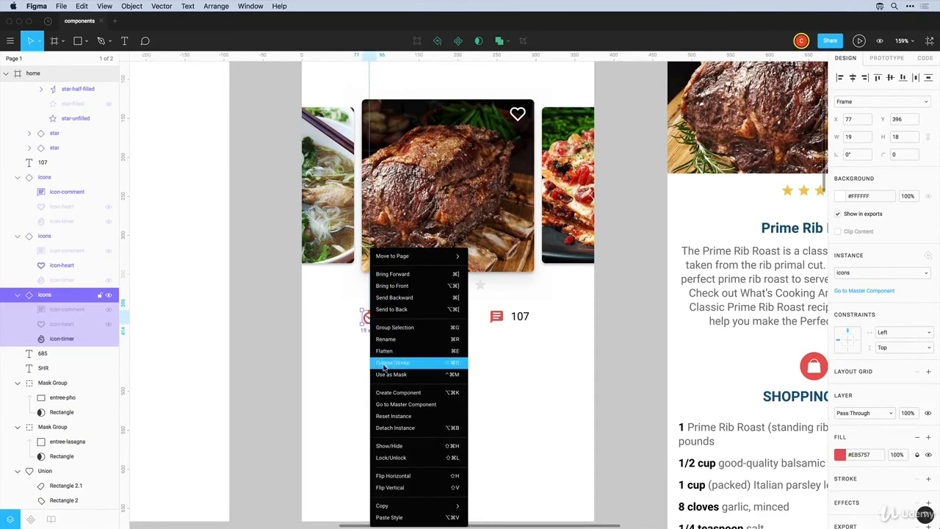
click(396, 405)
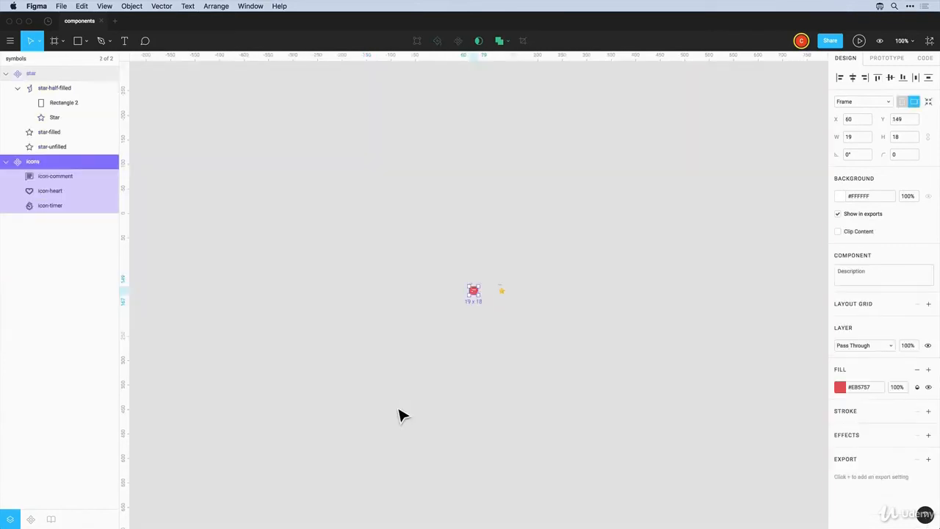
Zoom in on the icons master and add a stroke to the comment icon
click(490, 309)
key(z)
drag(457, 272, 497, 318)
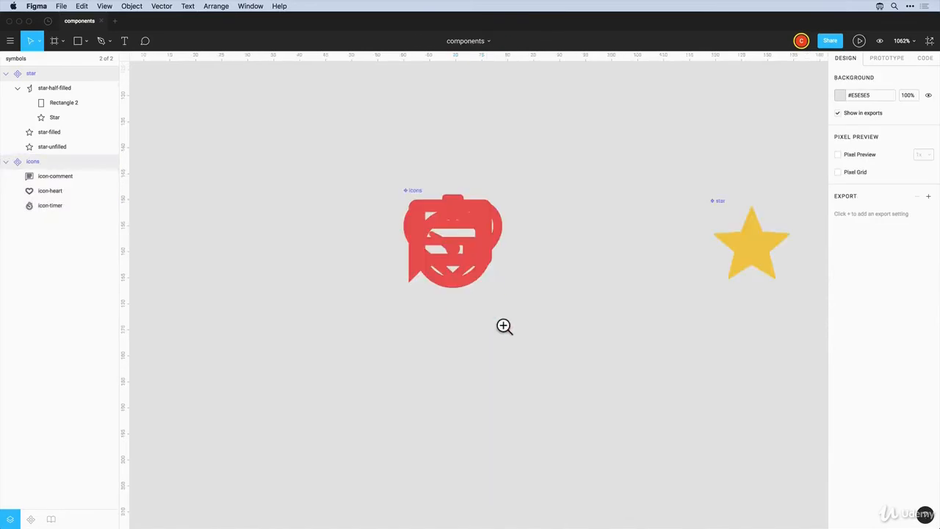
super+click(474, 256)
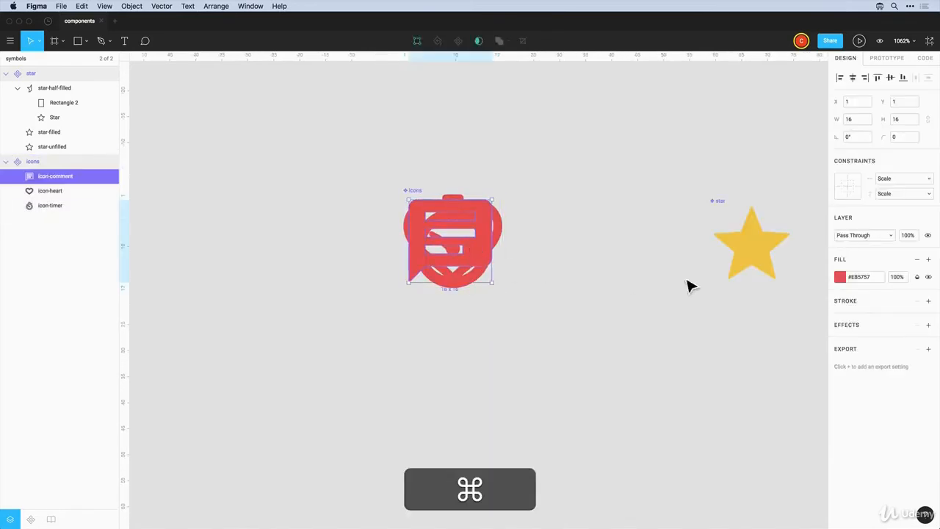
click(929, 301)
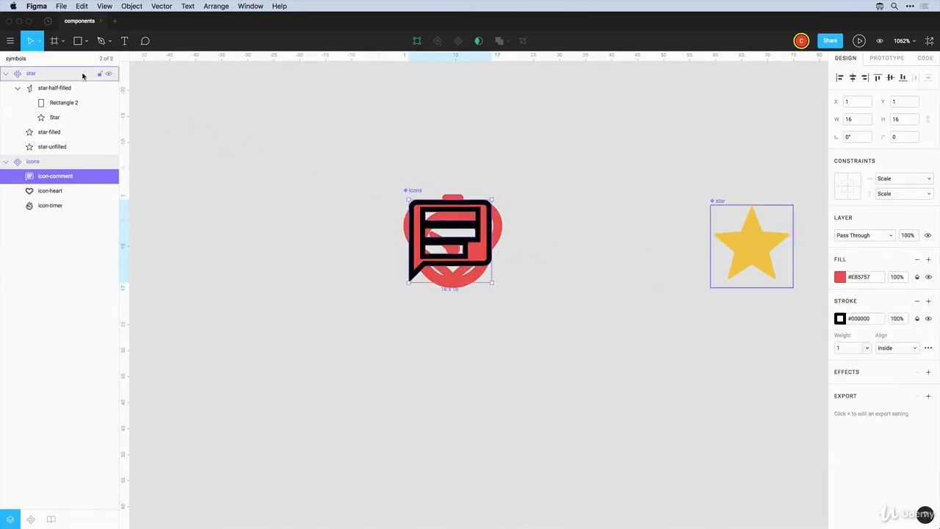
Back on Page 1, jump from the comment instance to its master and remove the stroke
click(40, 61)
click(23, 62)
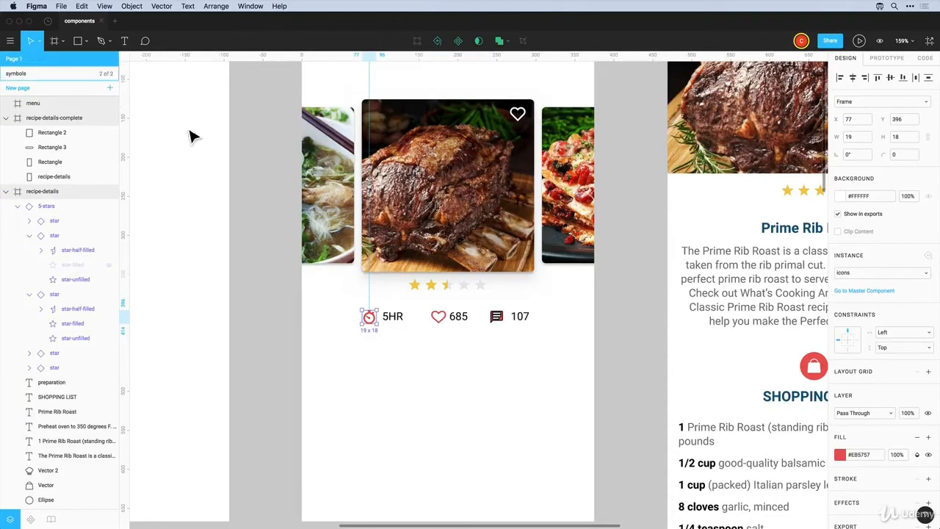
right_click(500, 325)
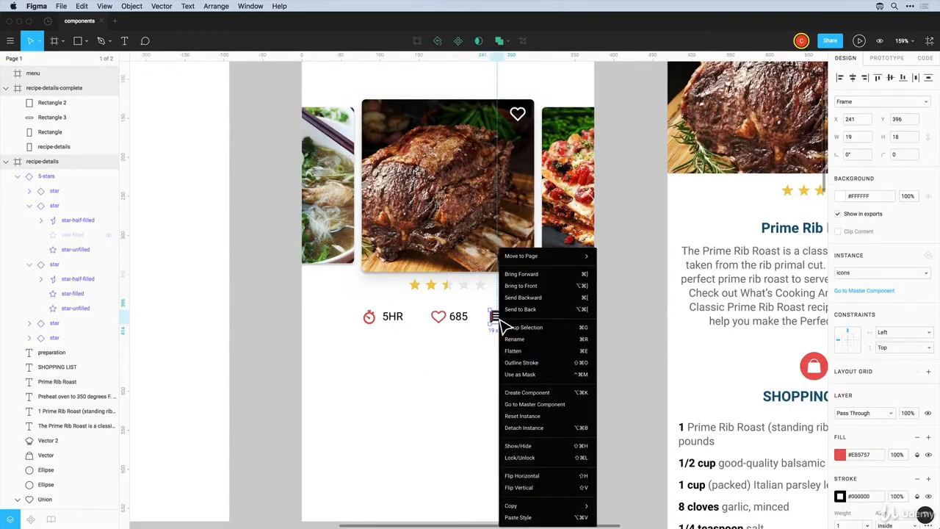
click(528, 404)
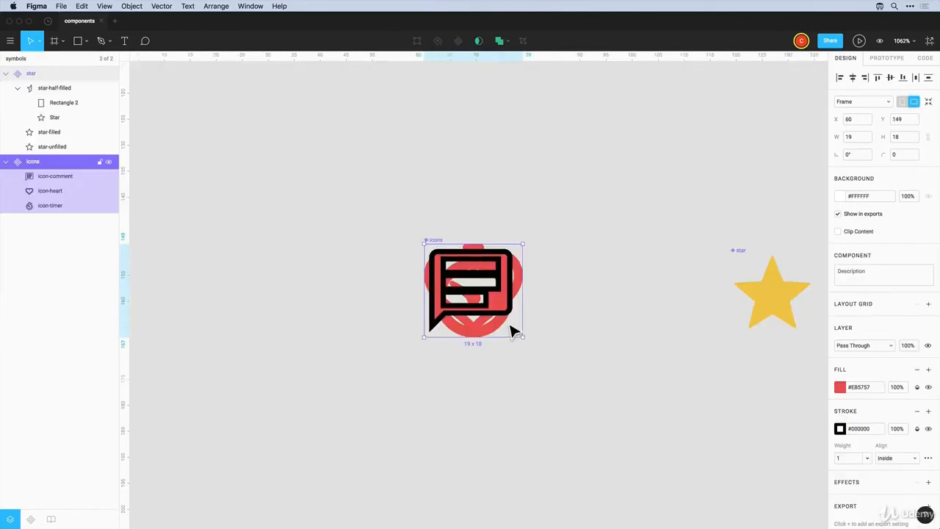
key(alt)
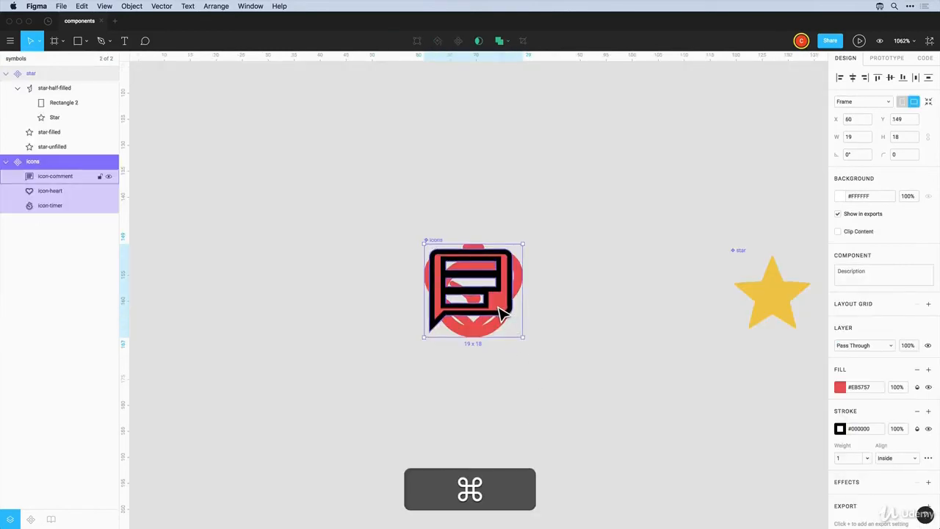
super+click(507, 313)
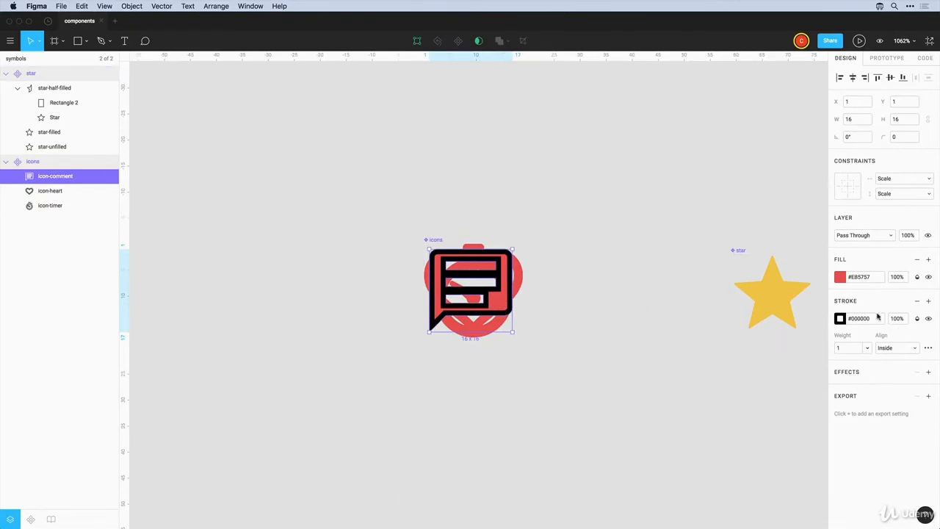
click(917, 301)
Switch between Page 1 and the symbols page, selecting the icons frame there
click(50, 60)
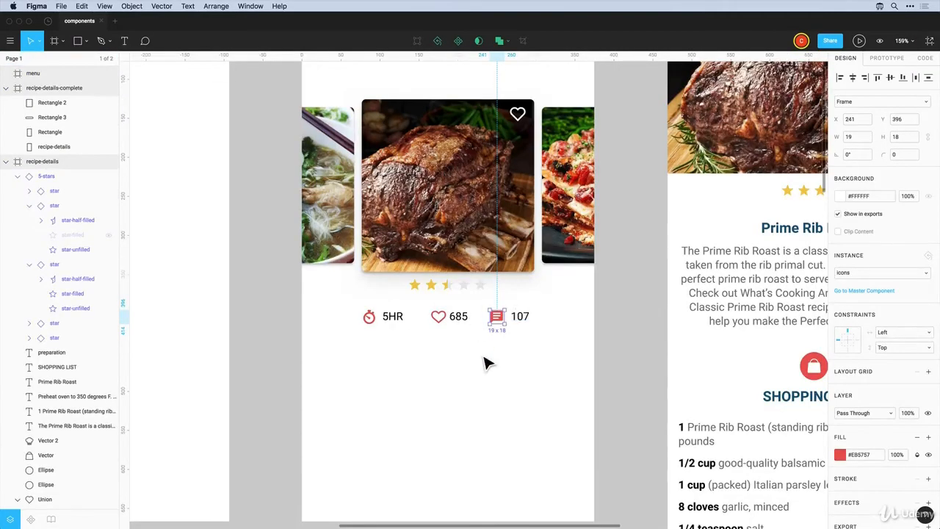
key(Escape)
scroll(492, 362, down, 5)
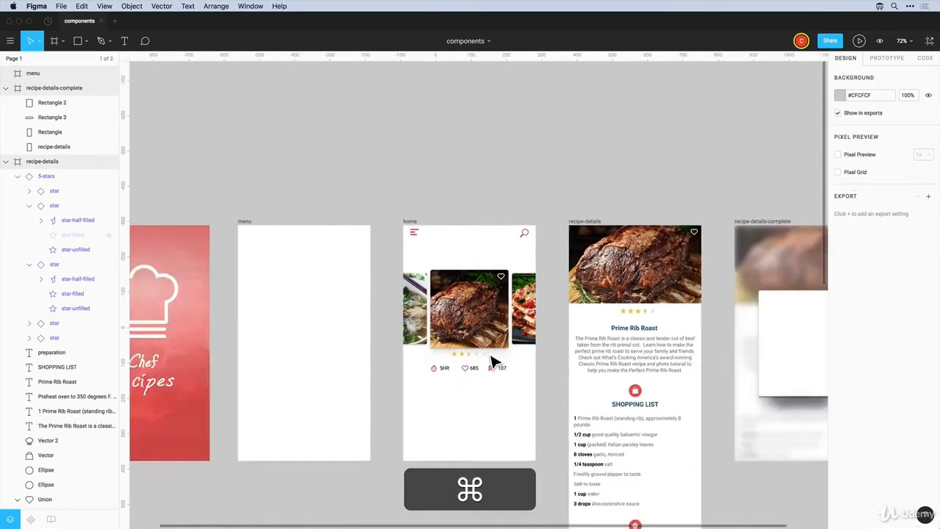
click(48, 58)
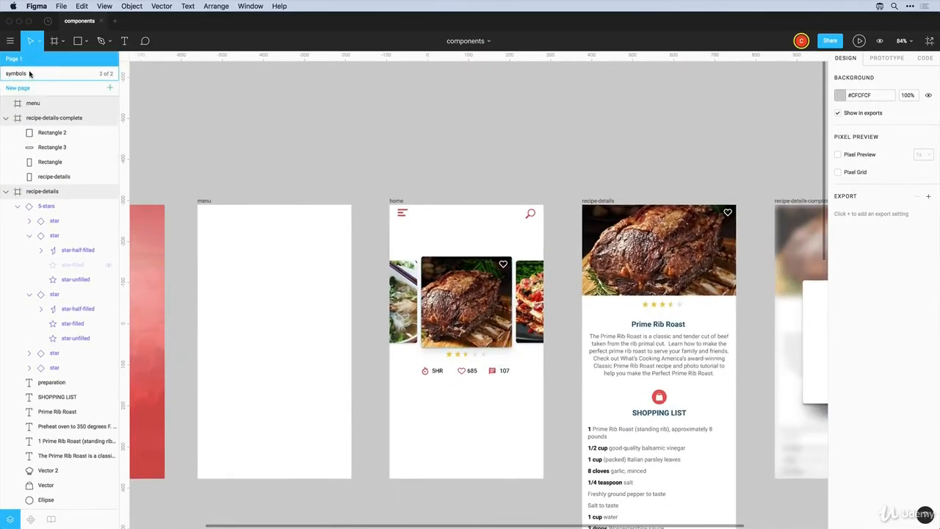
click(19, 75)
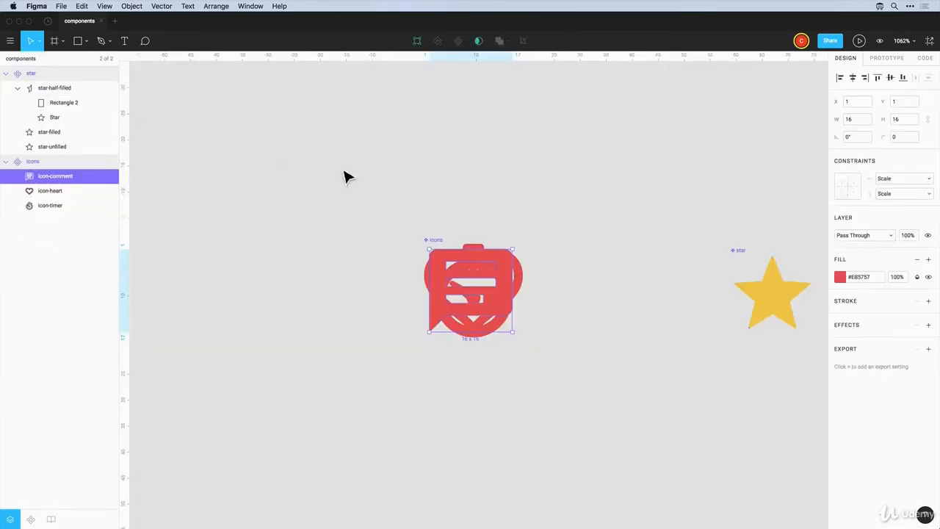
click(484, 224)
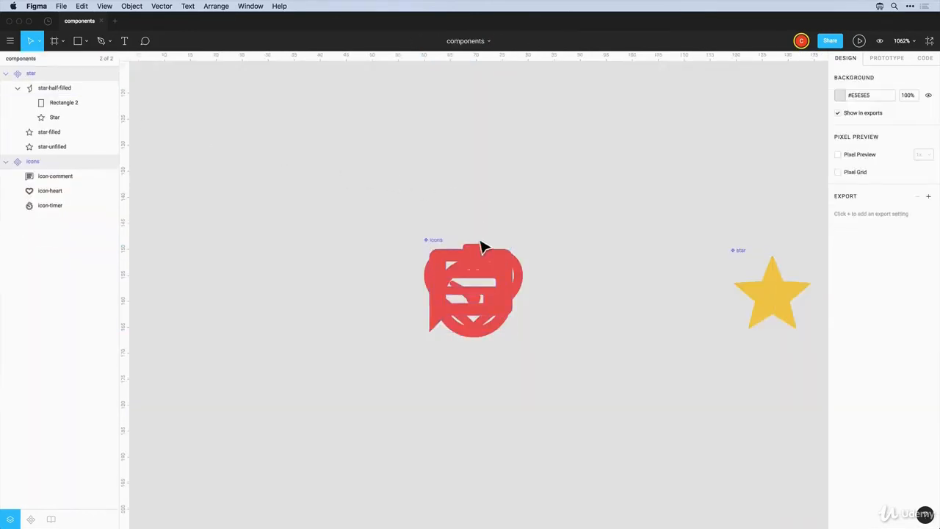
click(434, 239)
click(49, 60)
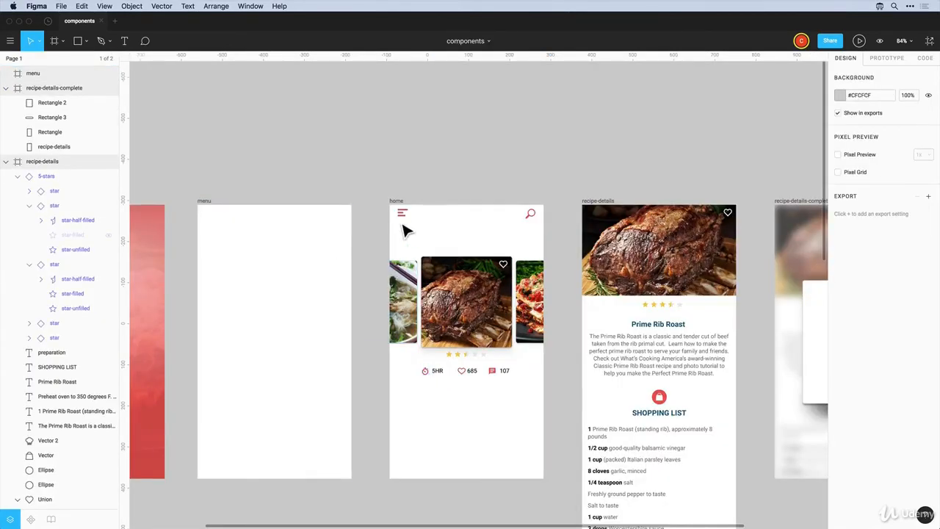
Make the shopping list icon's two parts a component named shopping
scroll(541, 263, down, 3)
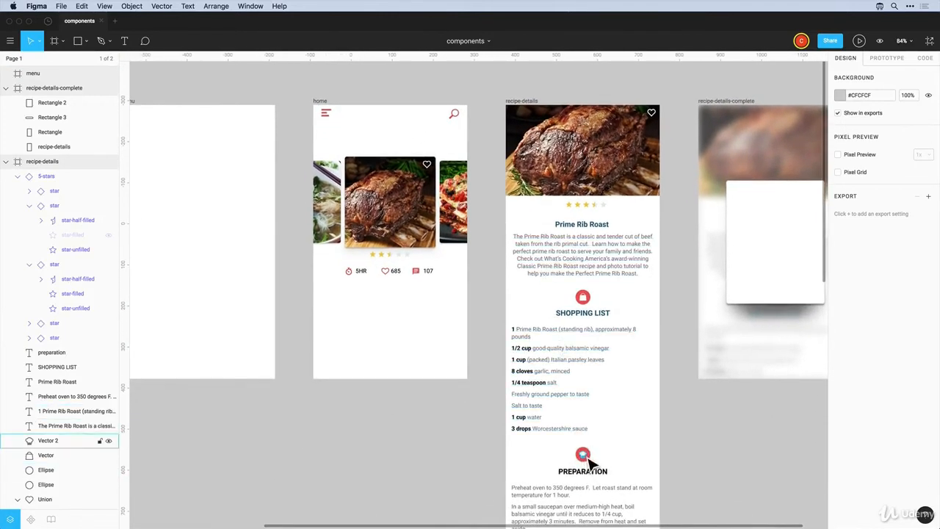
drag(606, 291, 570, 301)
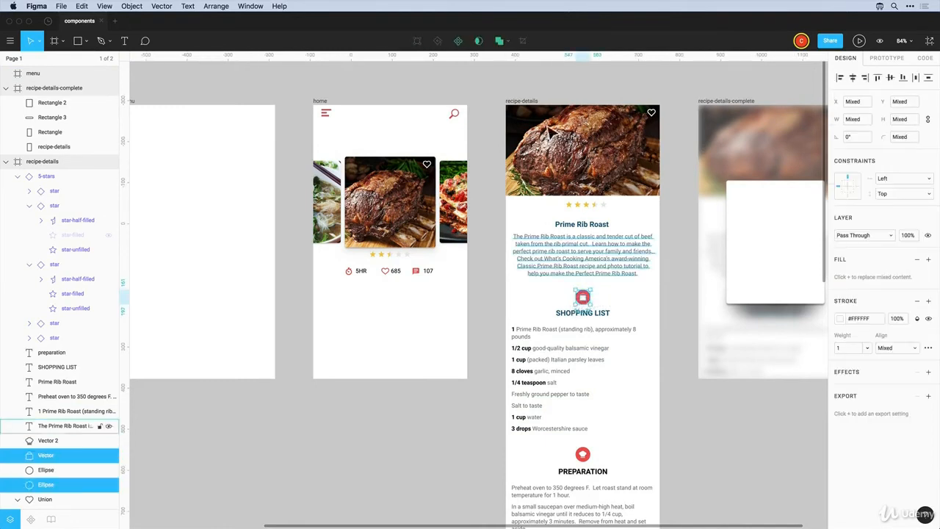
click(458, 42)
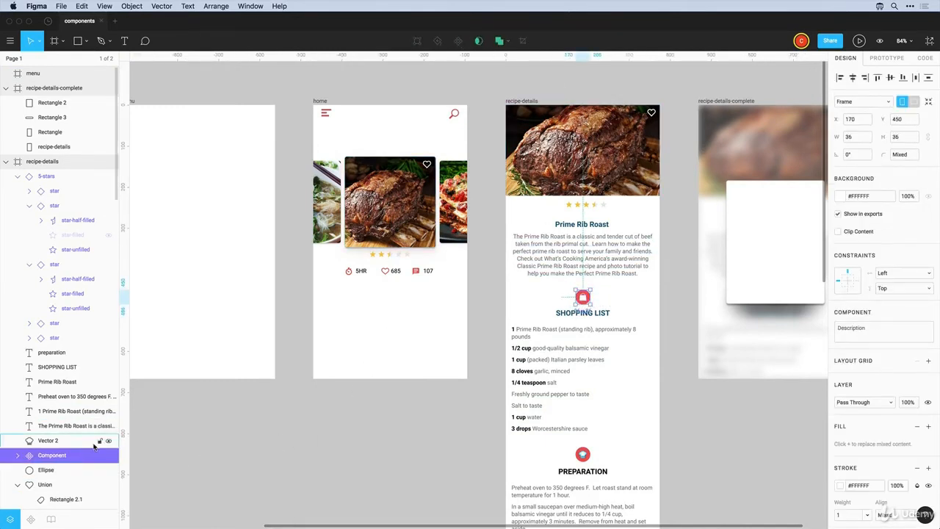
double_click(52, 455)
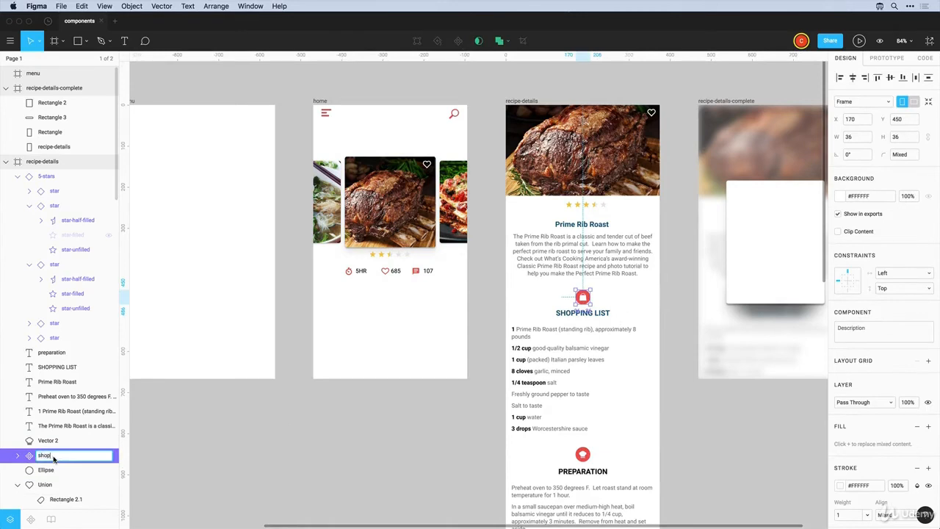
key(Return)
Make the preparation icon's two parts a component named preparation
drag(607, 458, 576, 463)
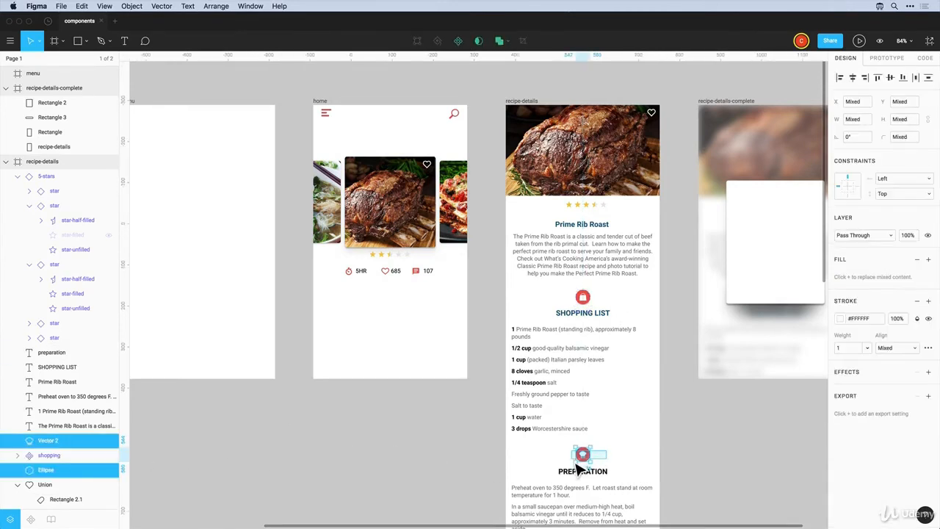
click(458, 42)
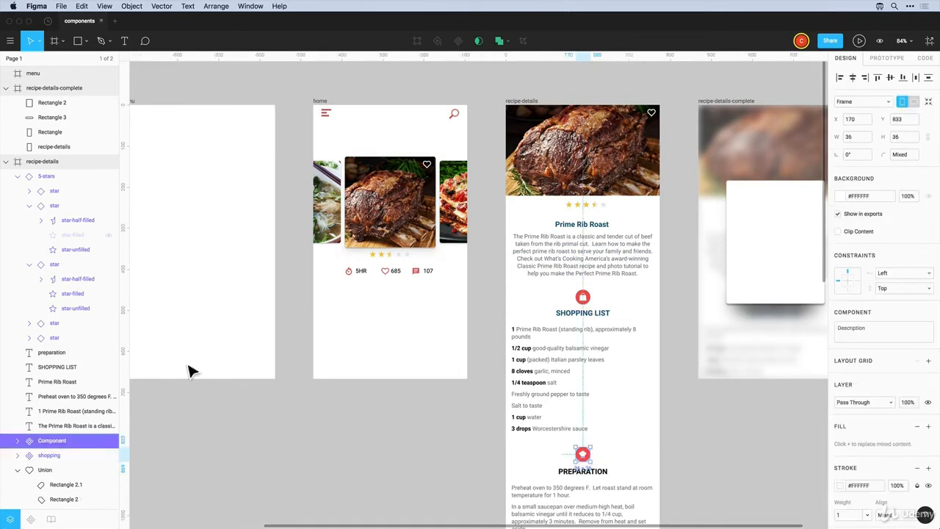
double_click(52, 440)
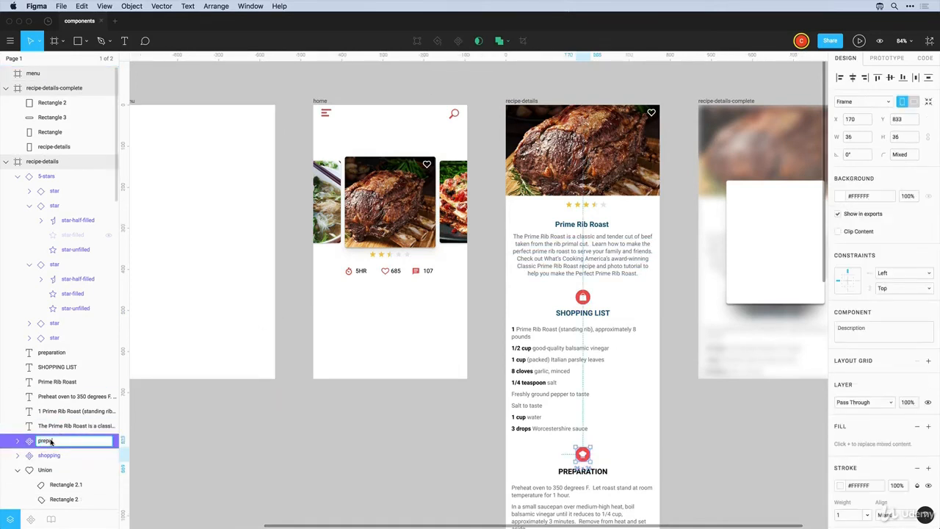
text(preparation)
key(Return)
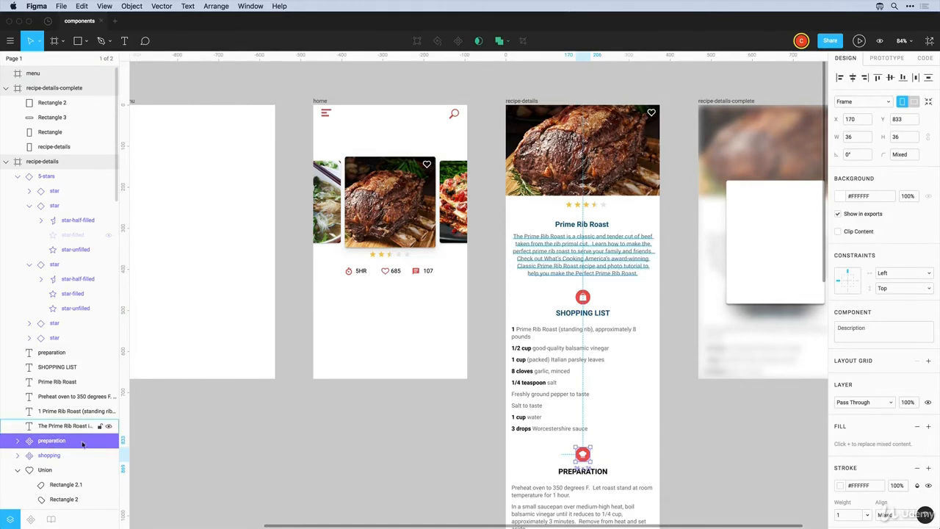
click(510, 456)
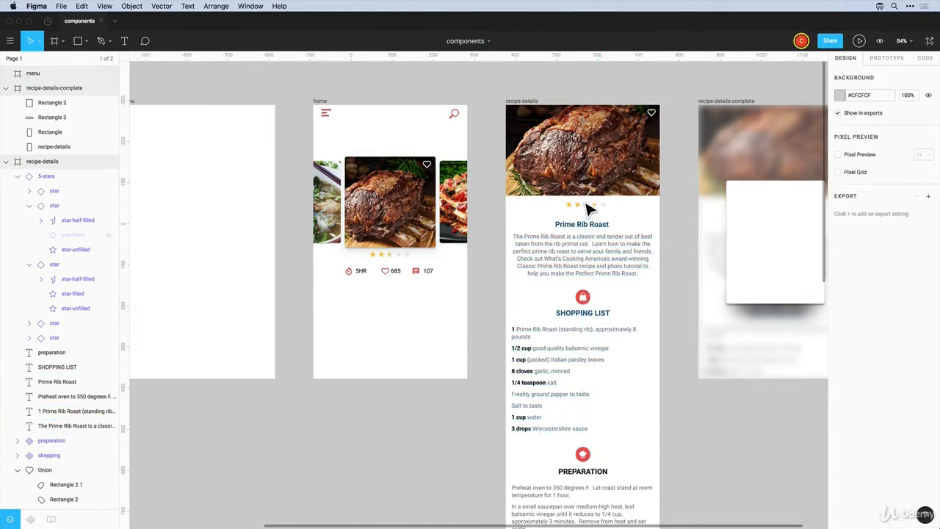
Rename the heart icon's Union layer to button-heart and make it a component
click(653, 122)
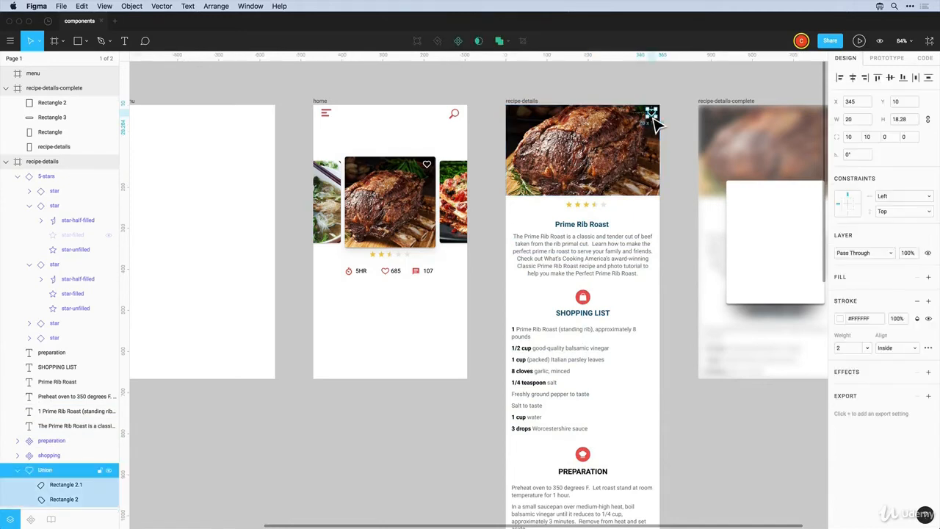
double_click(43, 470)
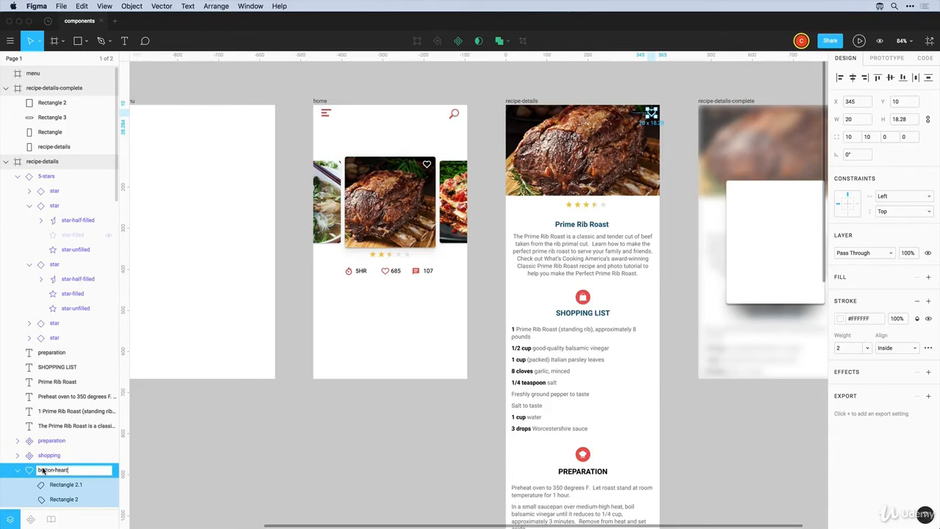
key(Return)
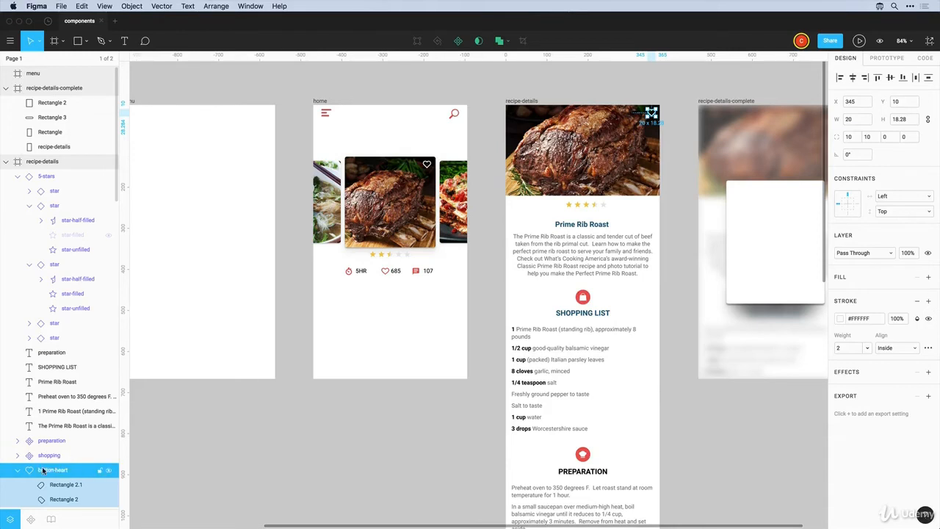
click(459, 41)
click(679, 101)
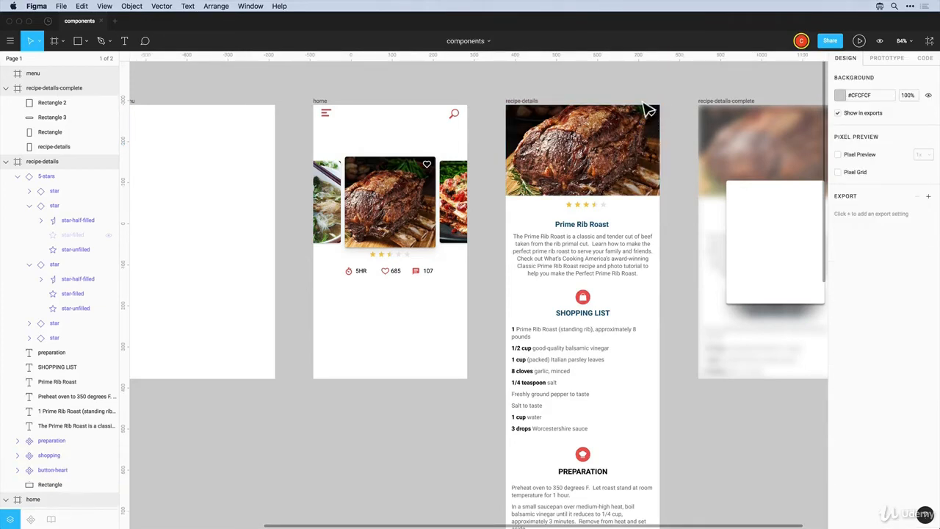
Zoom in on the heart button and rename its inner heart shape heart-outline
key(z)
drag(634, 92, 679, 144)
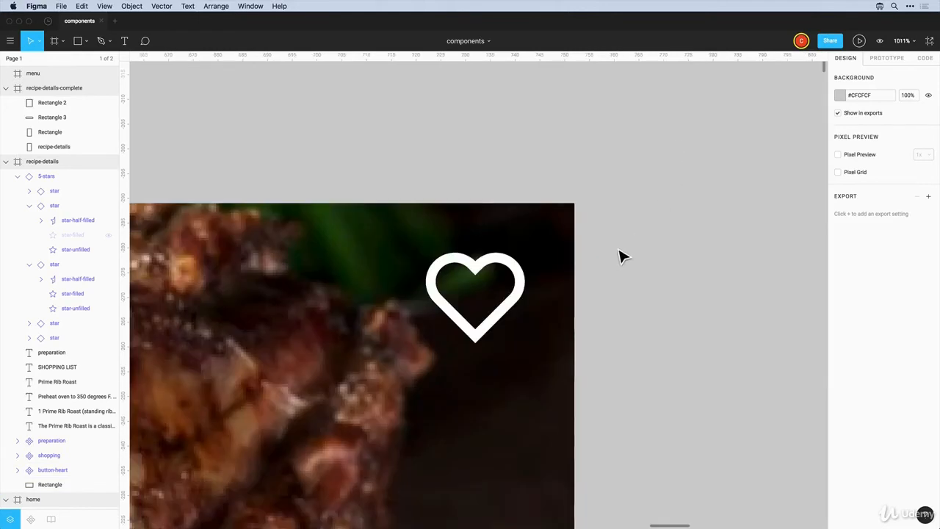
click(523, 294)
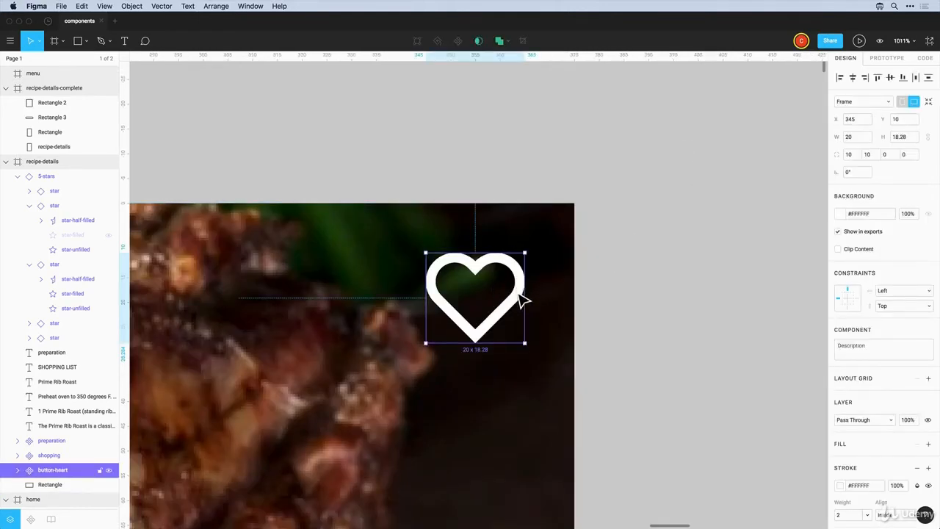
double_click(523, 297)
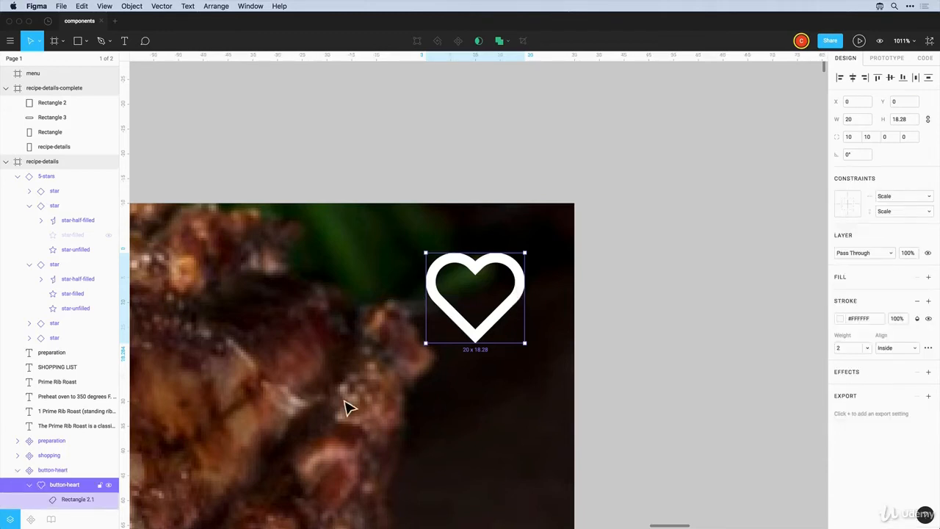
click(30, 486)
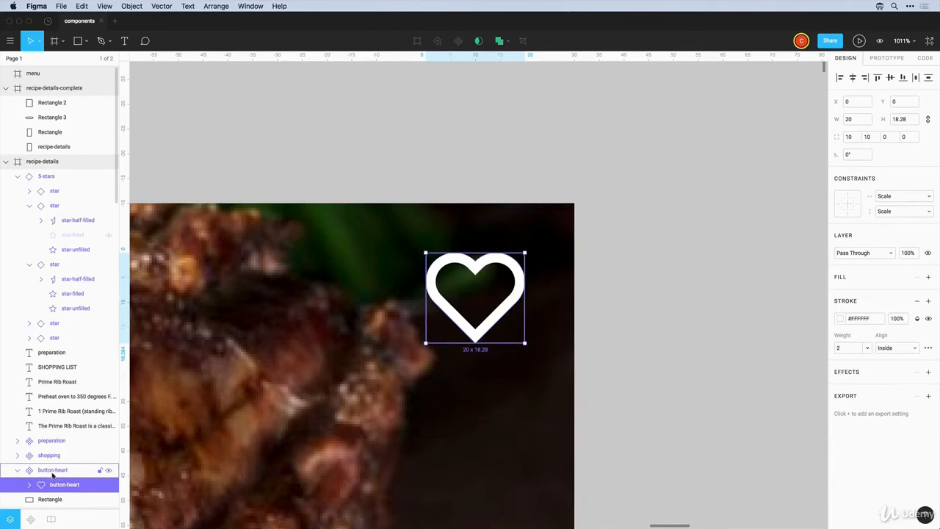
double_click(63, 486)
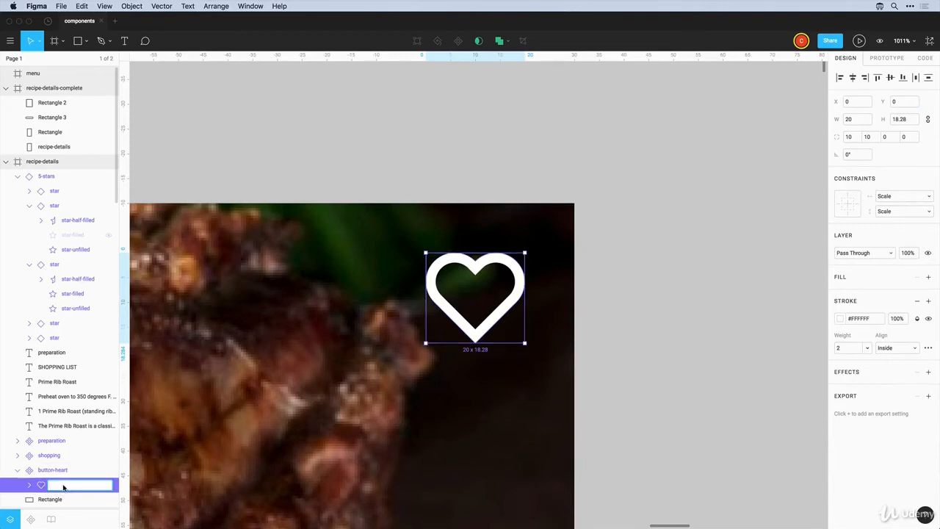
text(heart-outline)
key(Return)
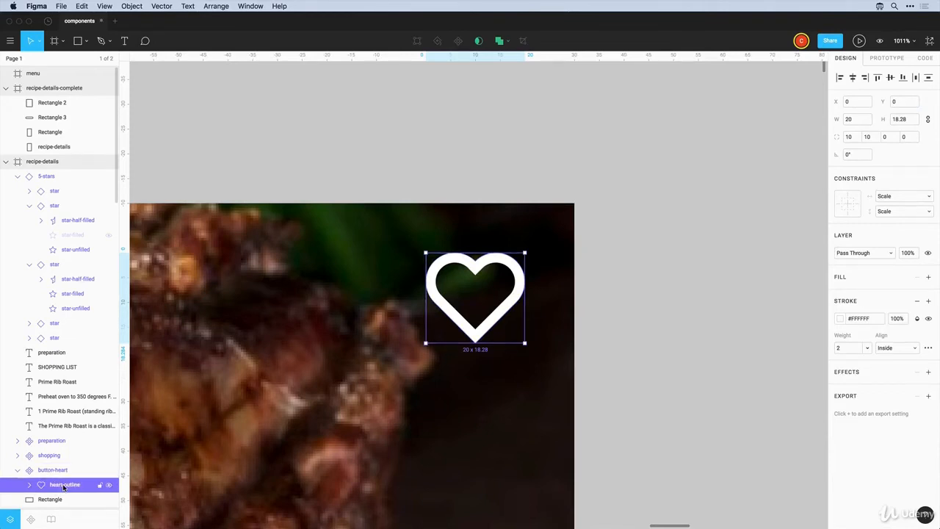
Duplicate heart-outline and name the copy heart-filled
key(super)
key(super+c)
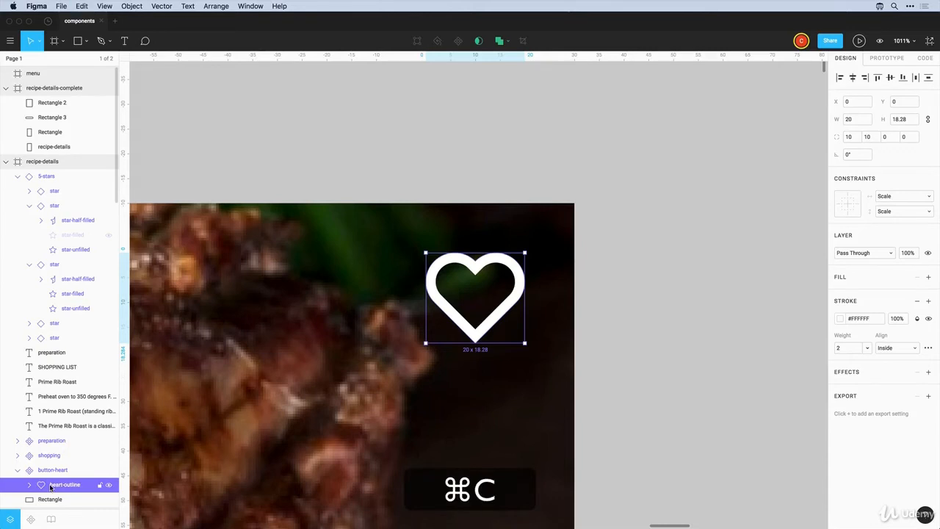
key(super+v)
scroll(53, 487, down, 3)
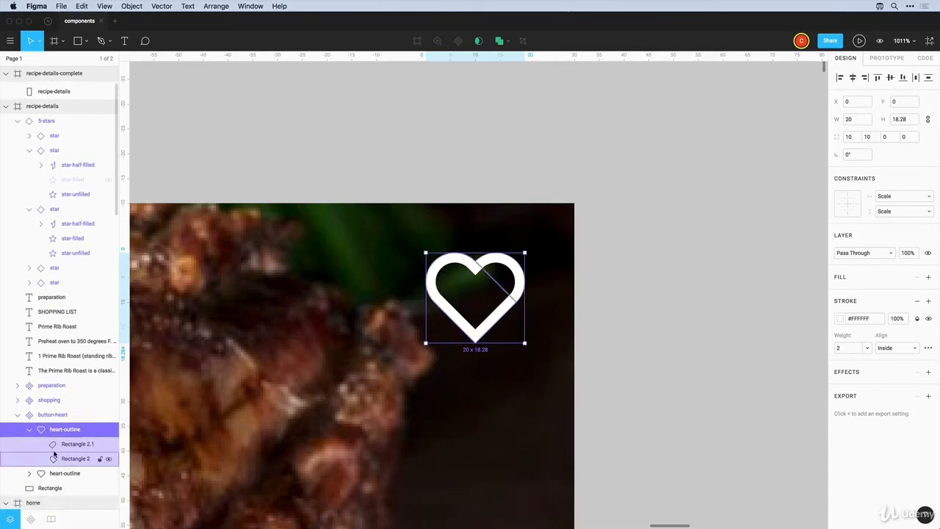
double_click(62, 430)
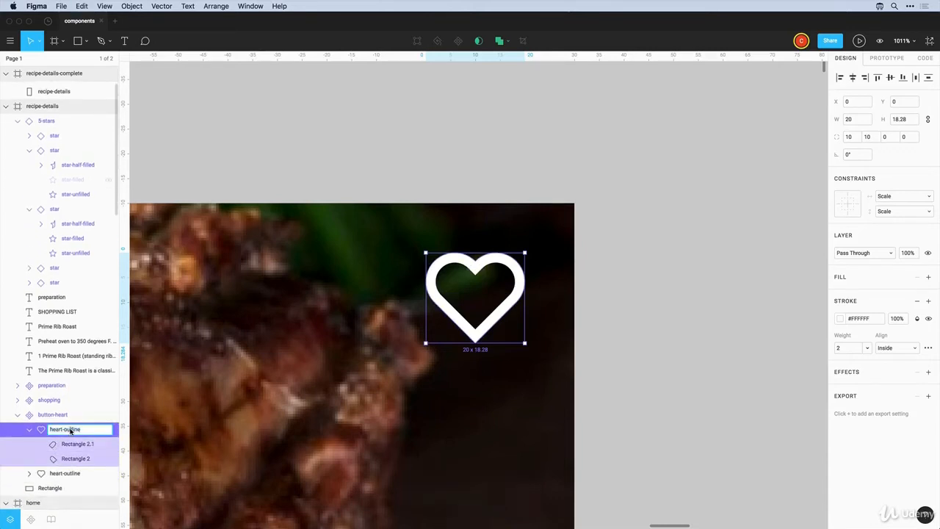
text(heart-filled)
key(Return)
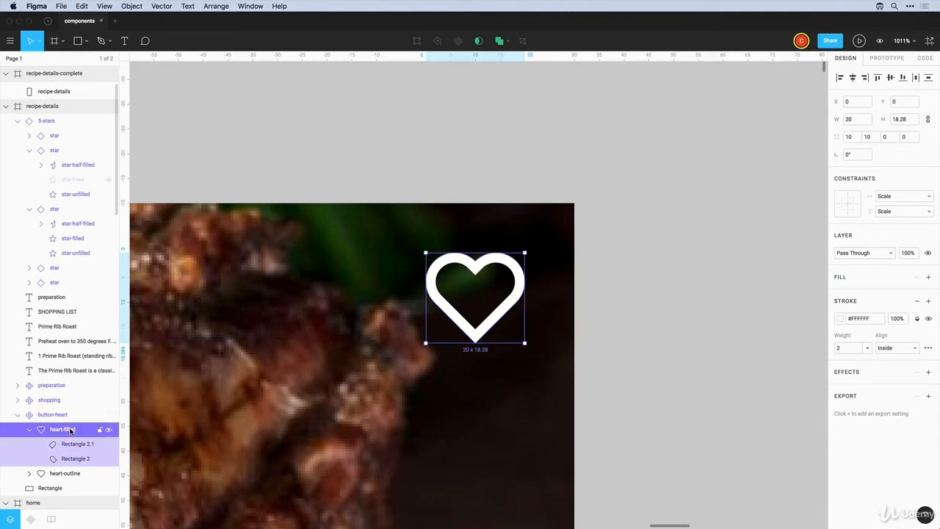
click(29, 430)
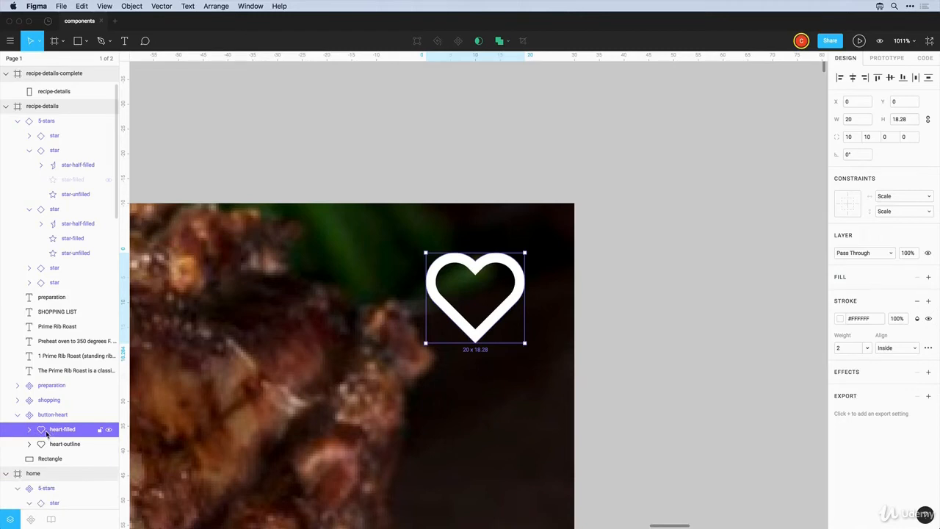
Flatten heart-filled into a single shape
double_click(462, 331)
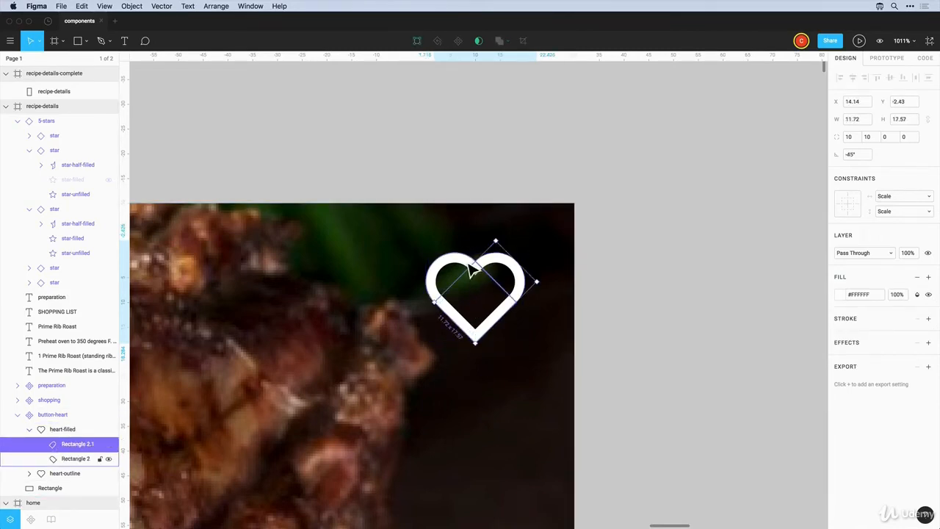
click(476, 269)
click(505, 272)
click(56, 430)
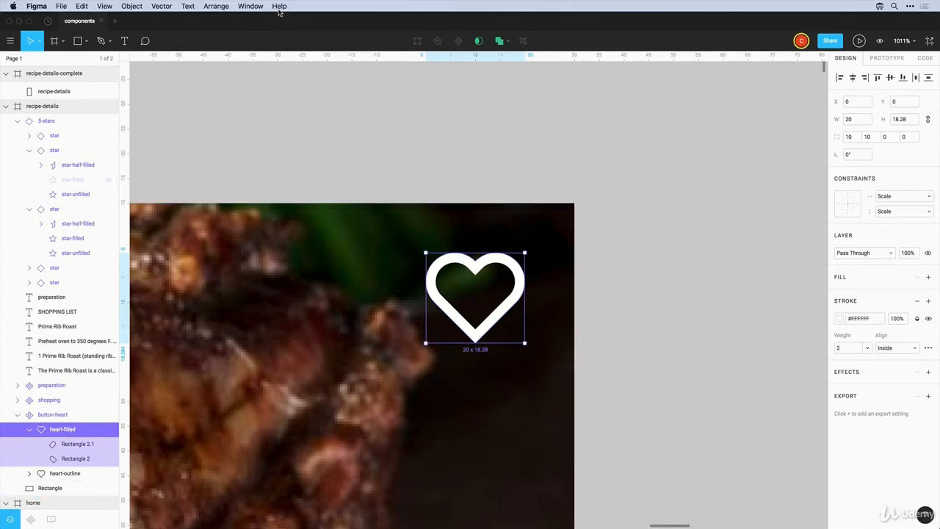
click(132, 7)
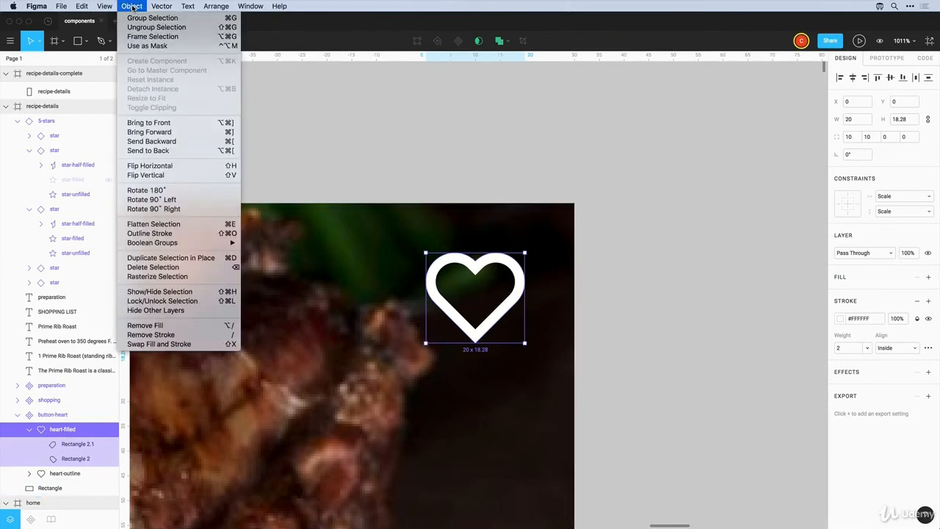
click(151, 225)
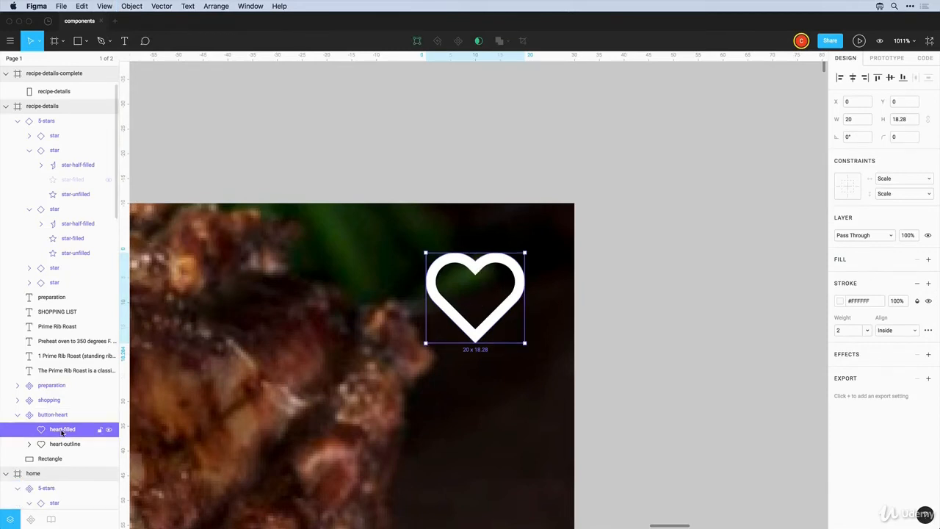
Give heart-filled a white fill and remove its stroke
click(929, 262)
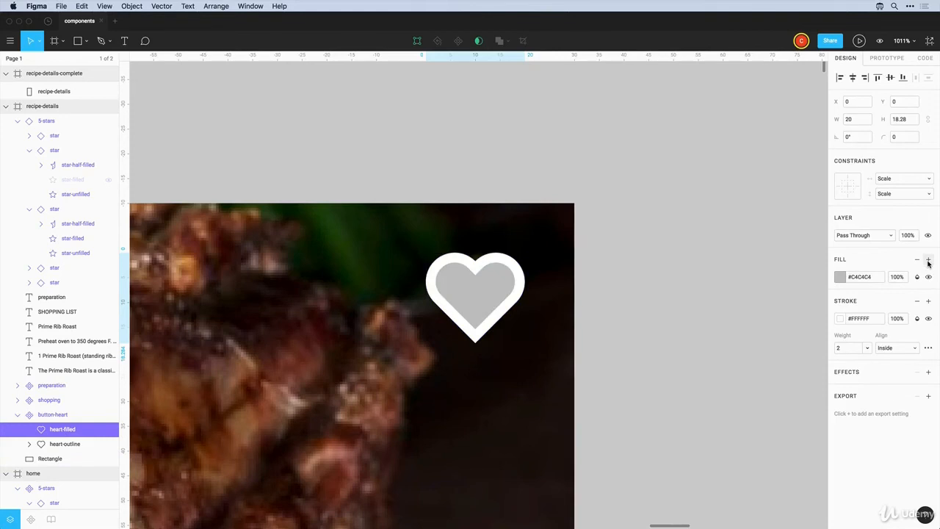
click(836, 281)
drag(798, 300, 676, 267)
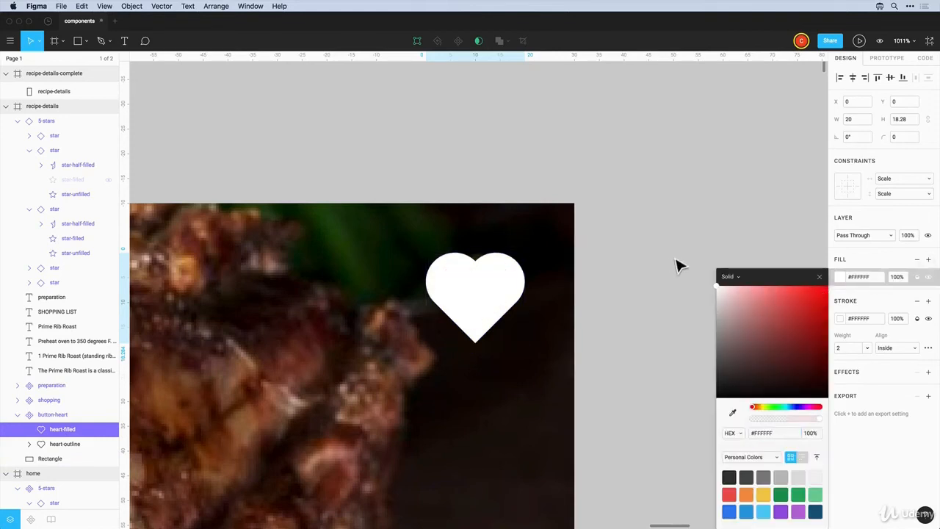
click(898, 310)
click(833, 318)
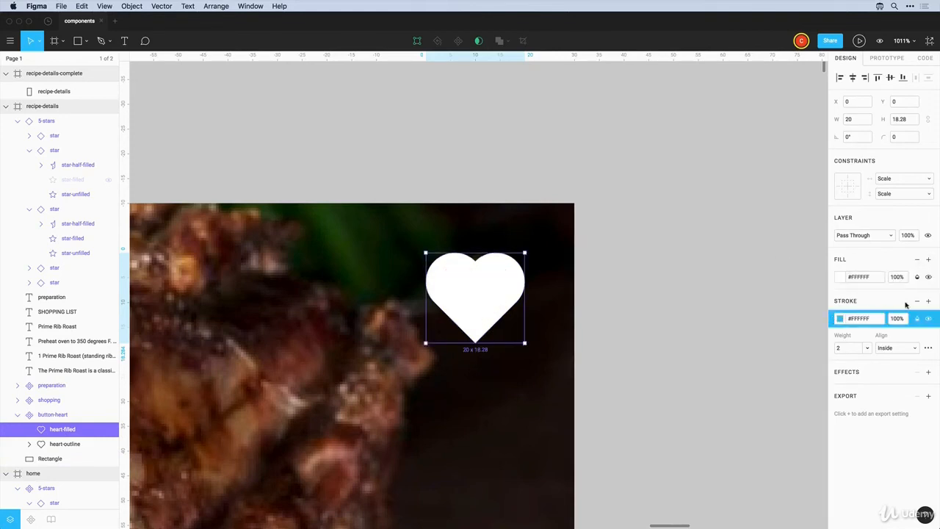
click(916, 301)
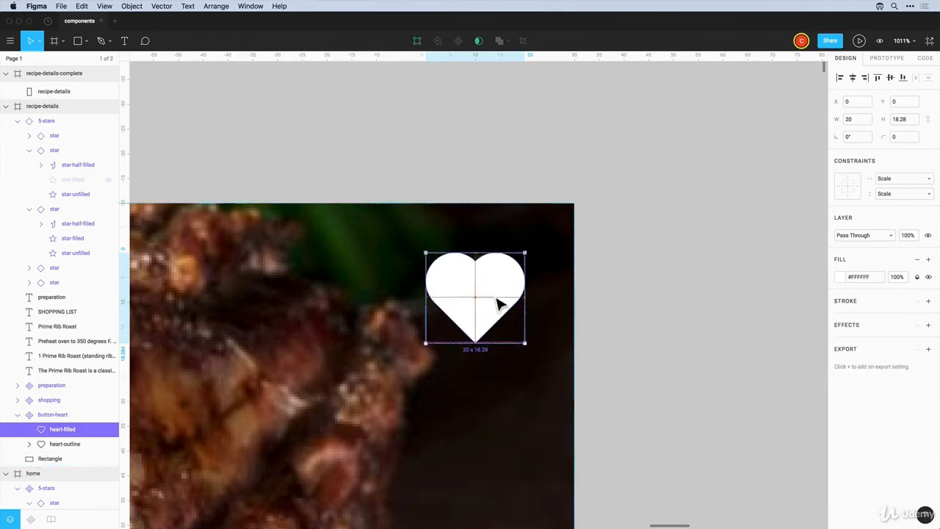
mouse_move(497, 301)
mouse_down()
mouse_move(496, 368)
mouse_move(495, 298)
mouse_up()
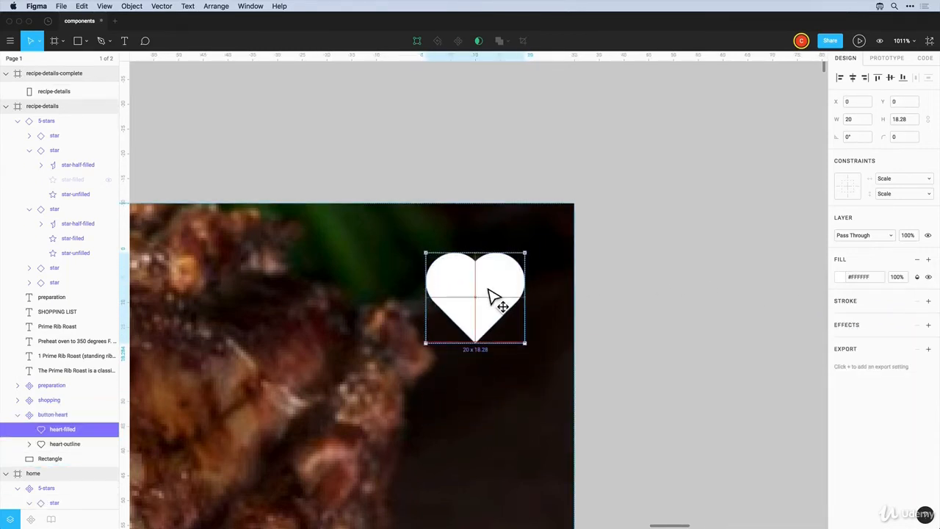
Tidy the heart button's layer list and clear the selection
click(424, 198)
click(18, 415)
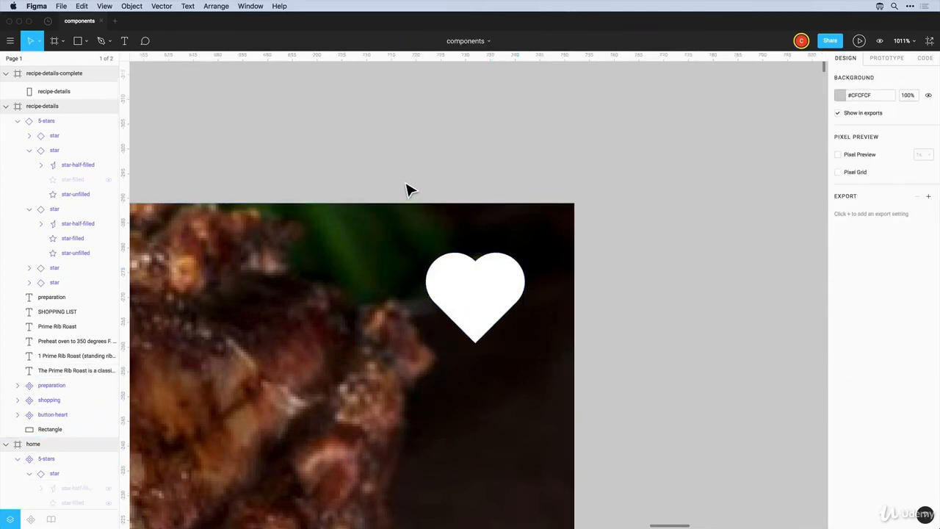
scroll(420, 189, up, 1)
scroll(424, 192, down, 3)
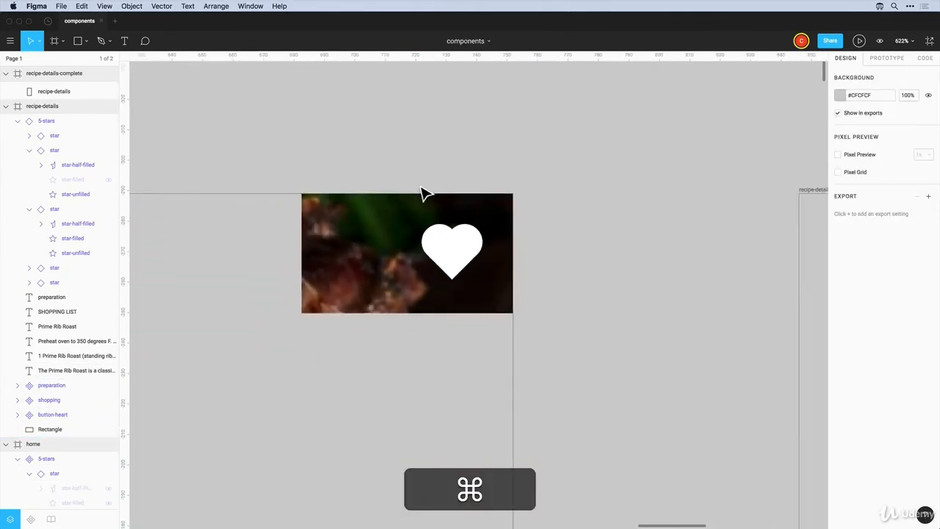
click(451, 241)
click(18, 416)
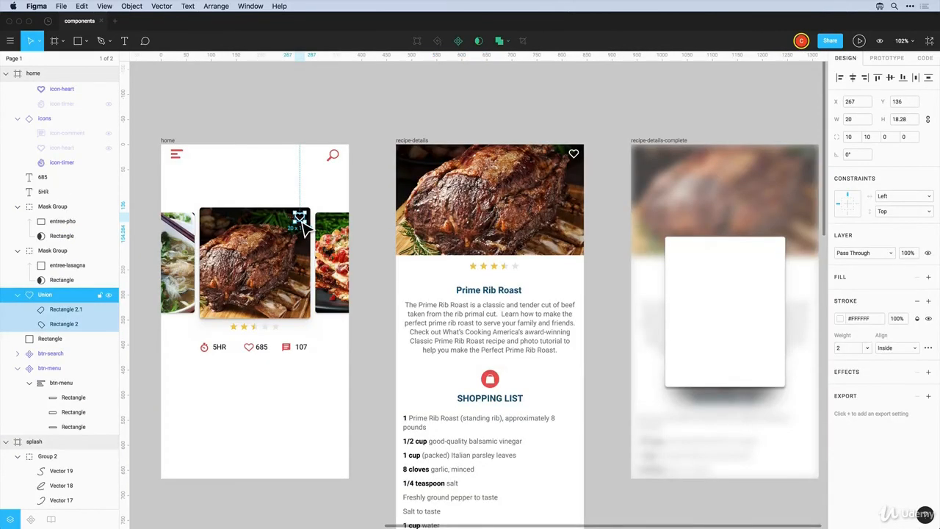
key(Escape)
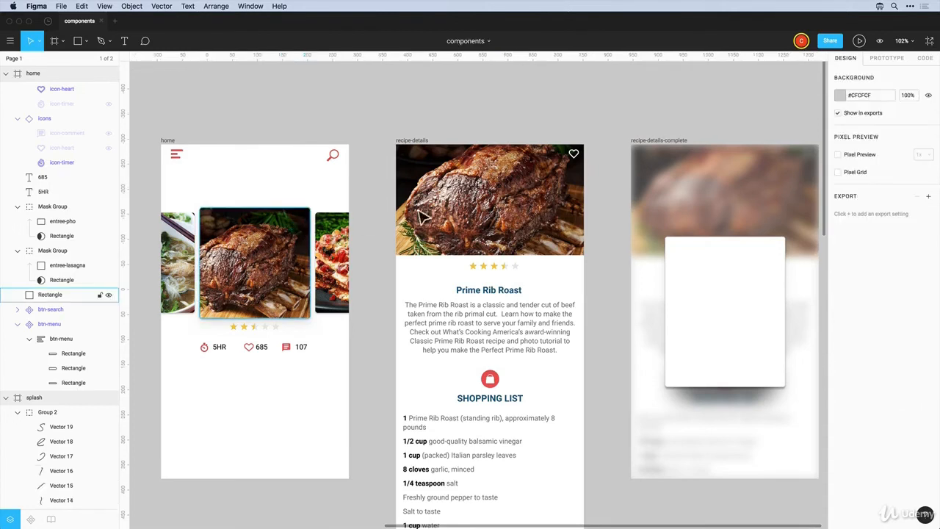
Copy button-heart onto the home roast card, nudge it 10 px left and down, and unhide heart-filled
click(575, 155)
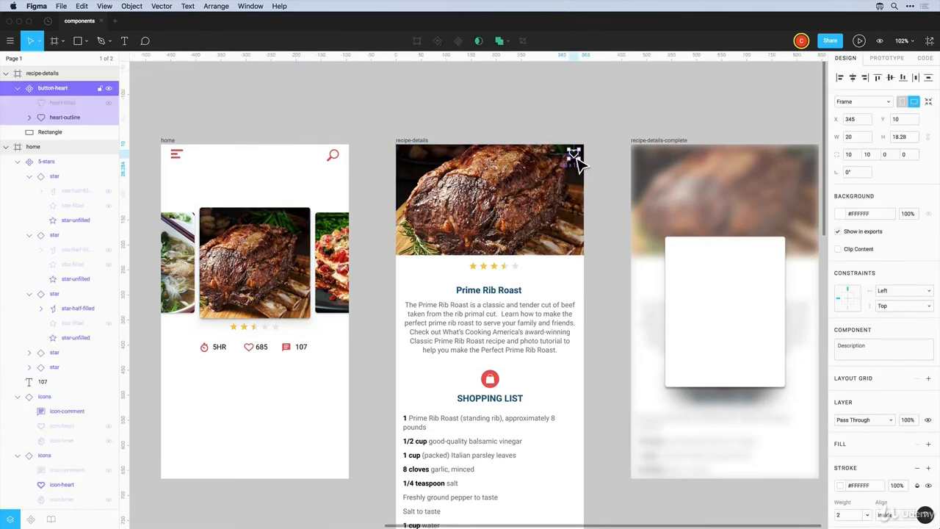
drag(575, 155, 304, 215)
key(shift+Left)
key(shift+Down)
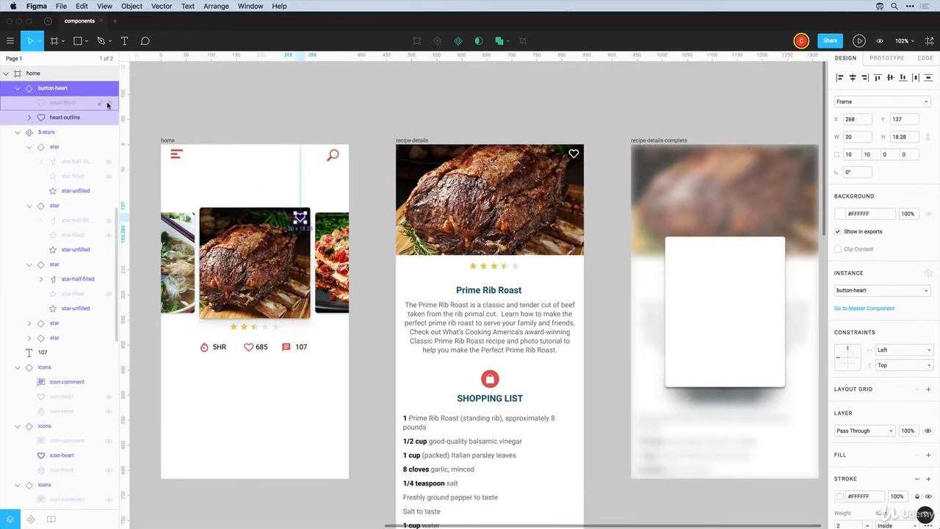
click(107, 103)
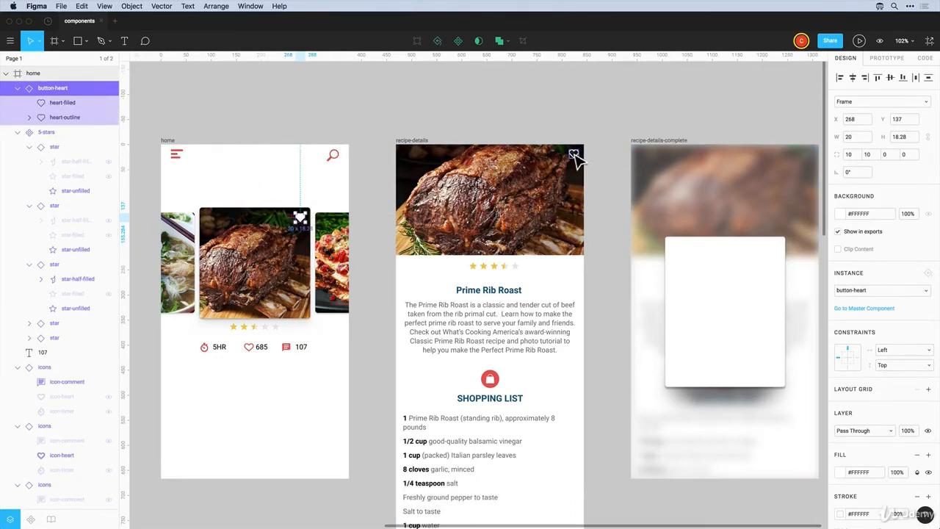
click(353, 117)
click(300, 218)
click(321, 125)
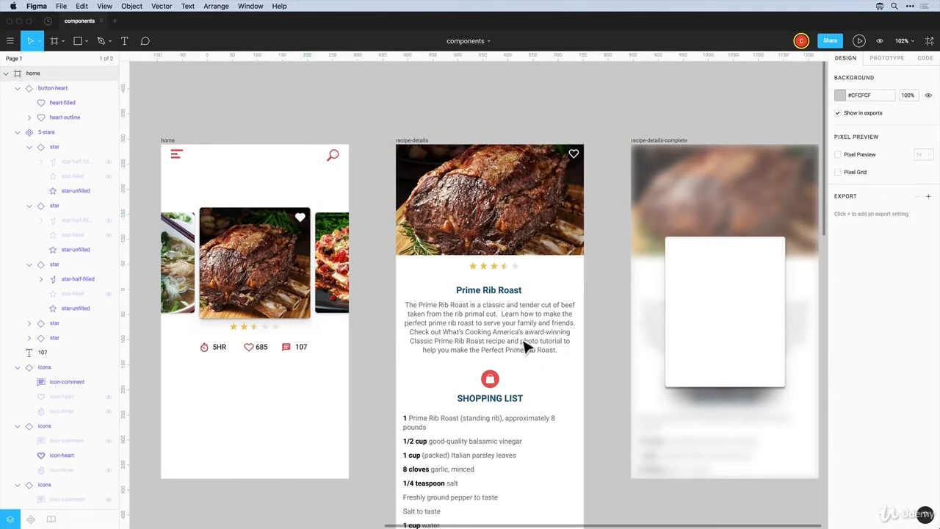
Move the preparation steps text box's left edge right to leave a margin
scroll(527, 346, down, 5)
scroll(514, 335, down, 5)
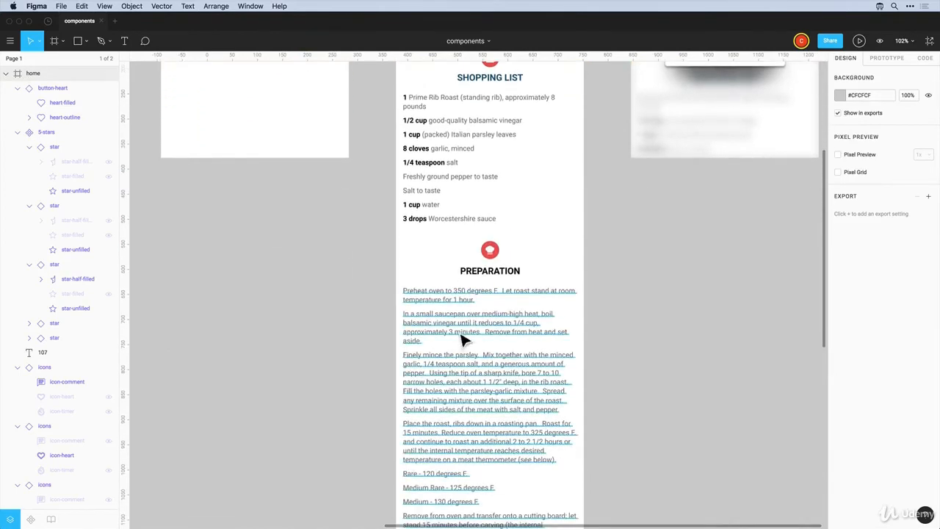
click(456, 319)
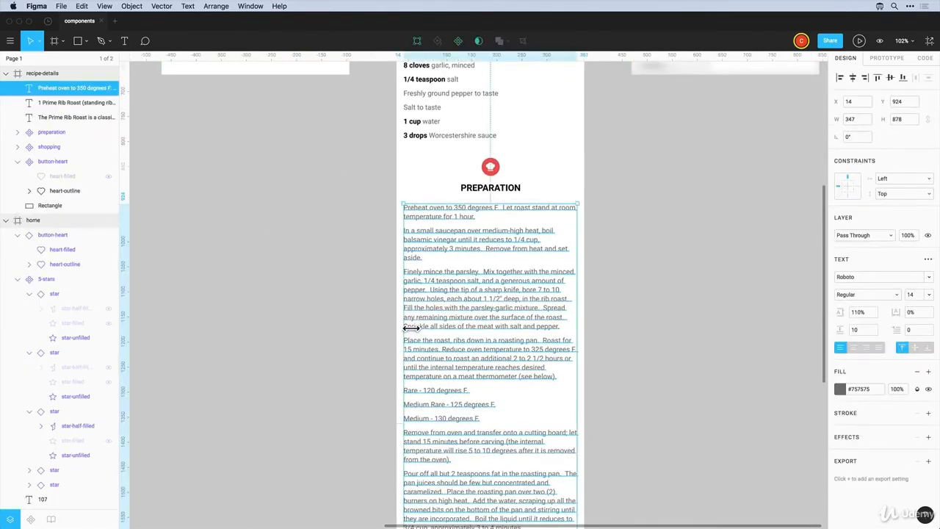
drag(405, 328, 429, 330)
key(alt)
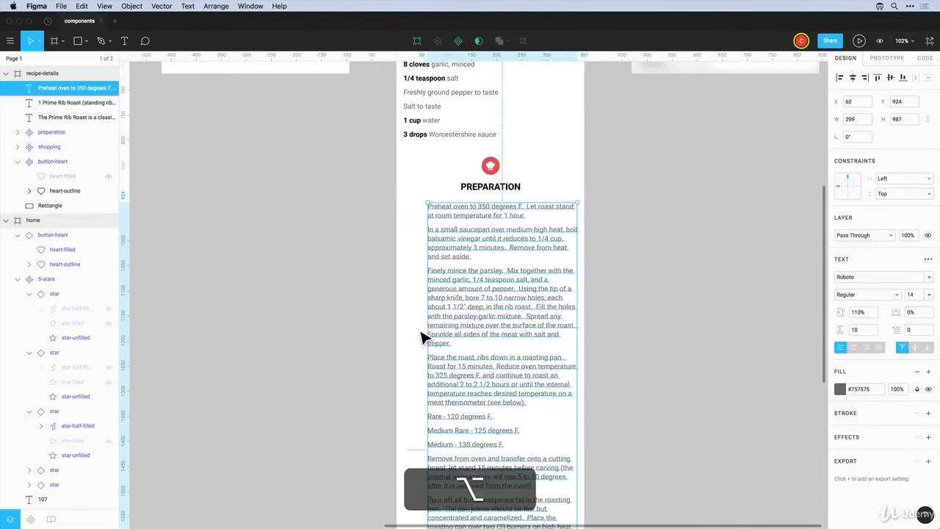
click(377, 309)
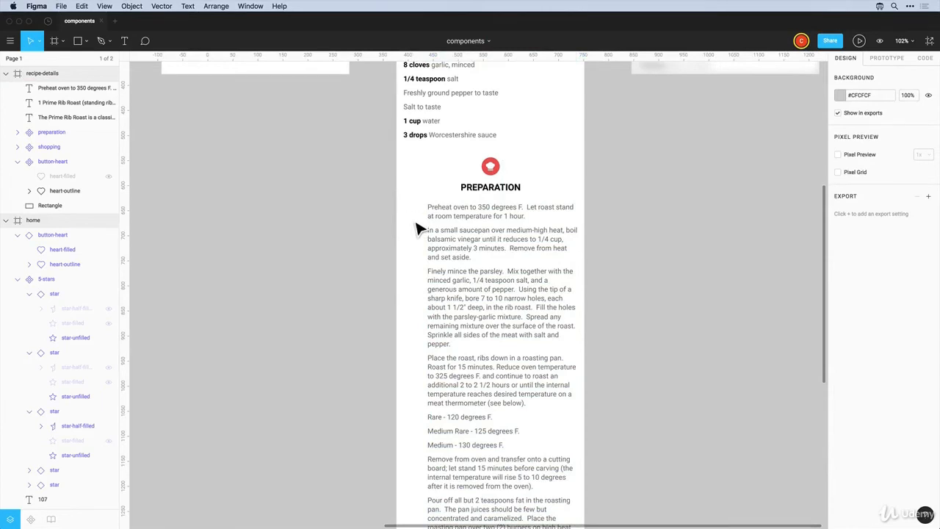
Zoom in and draw a 20×20 circle left of the first preparation step
key(z)
drag(379, 189, 629, 415)
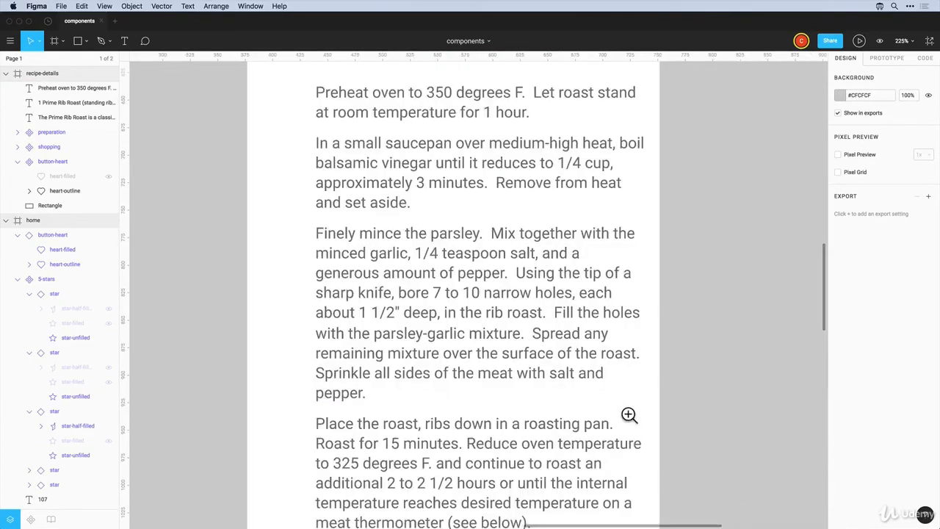
scroll(441, 315, down, 5)
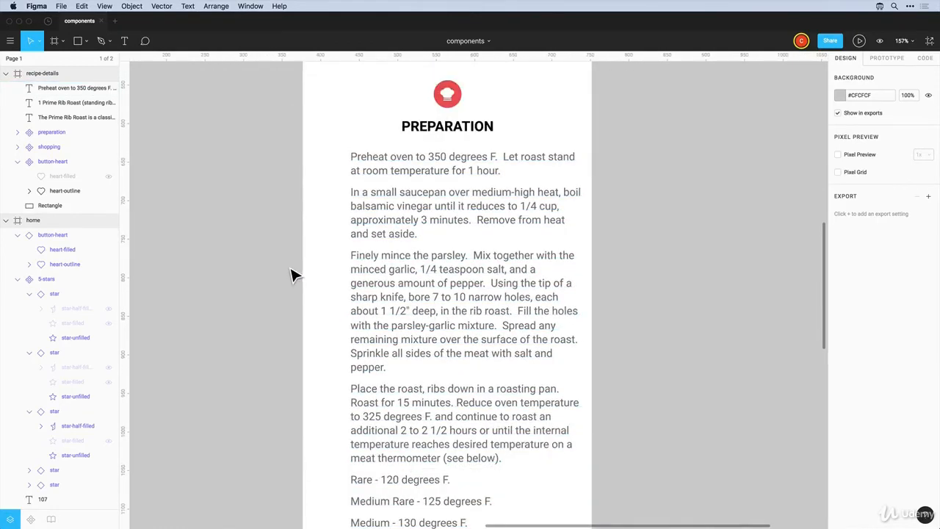
key(o)
mouse_move(314, 164)
mouse_down()
mouse_move(329, 181)
mouse_move(338, 174)
mouse_up()
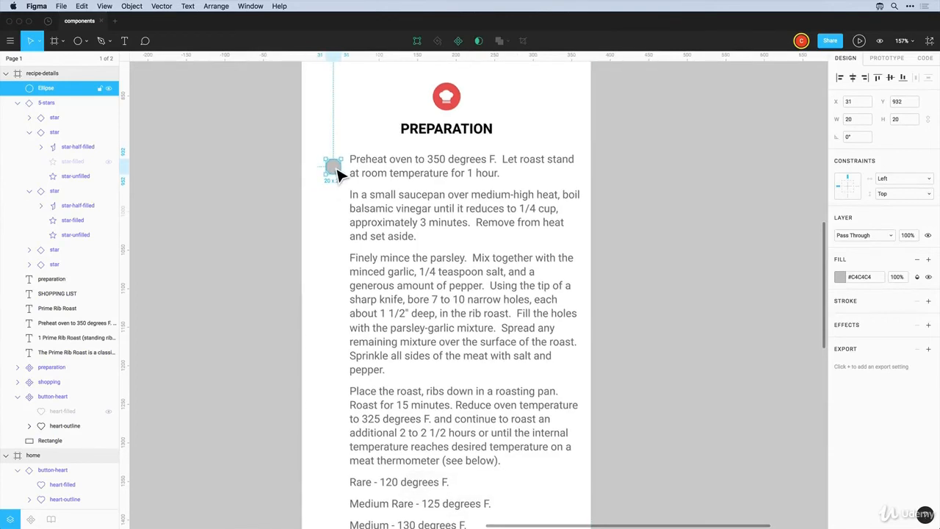
Copy the style of the star-unfilled layer in the rating
scroll(338, 174, up, 3)
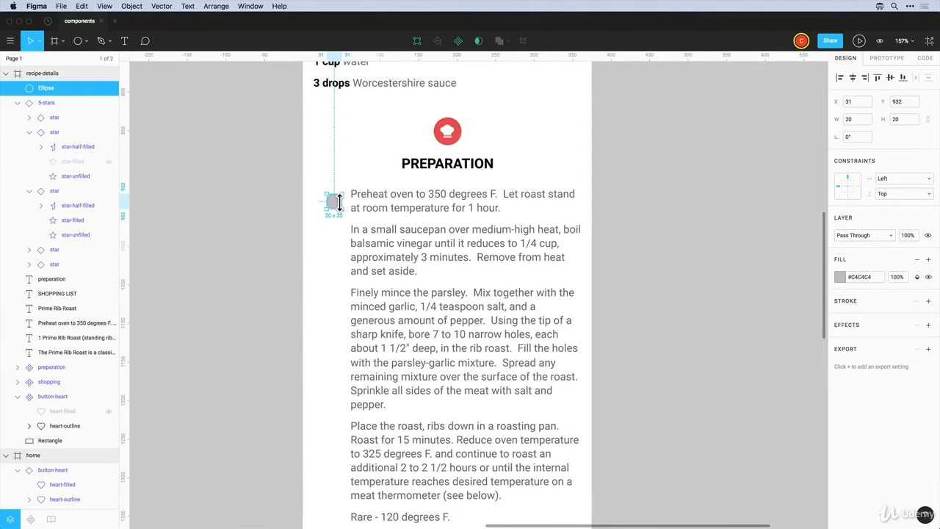
scroll(336, 209, up, 10)
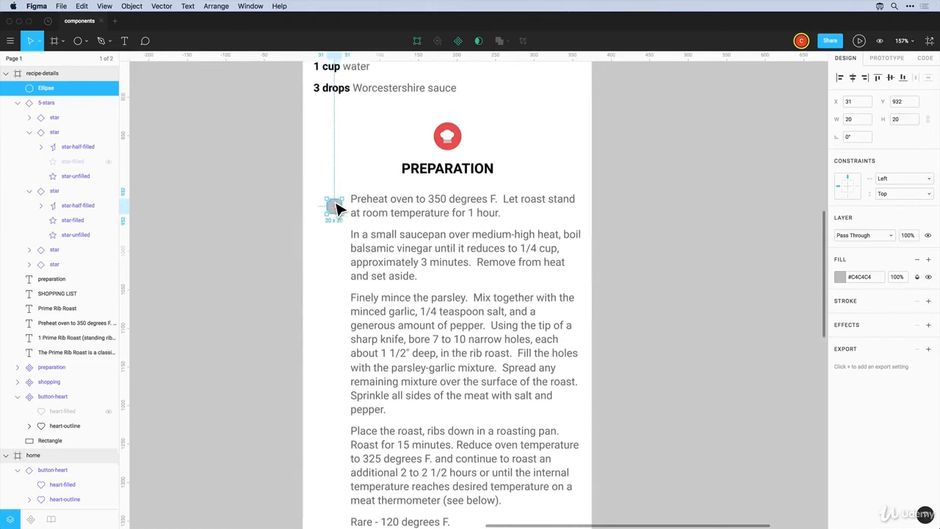
scroll(338, 209, up, 3)
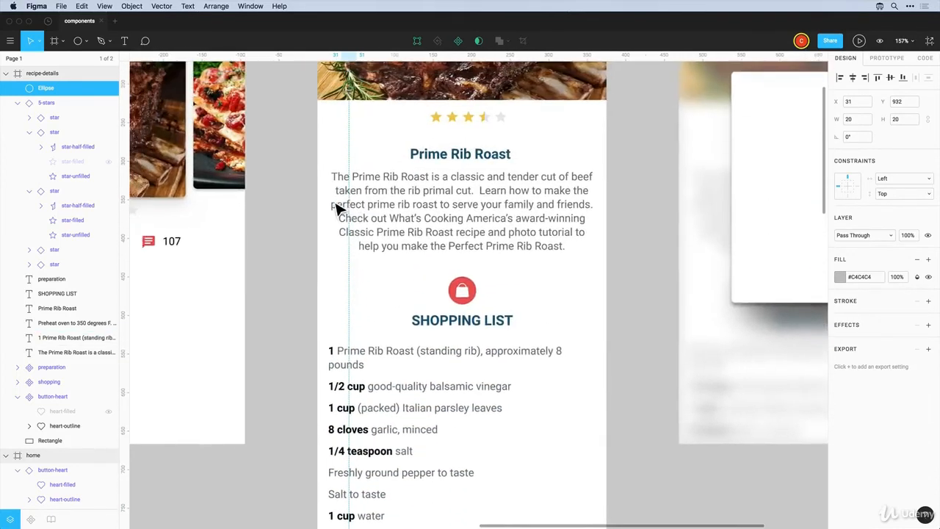
scroll(345, 208, left, 4)
click(638, 124)
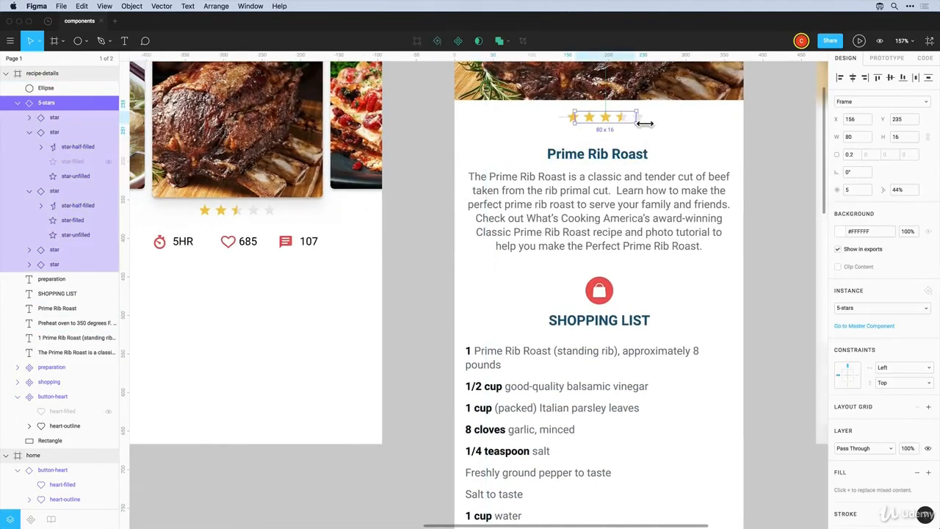
double_click(633, 127)
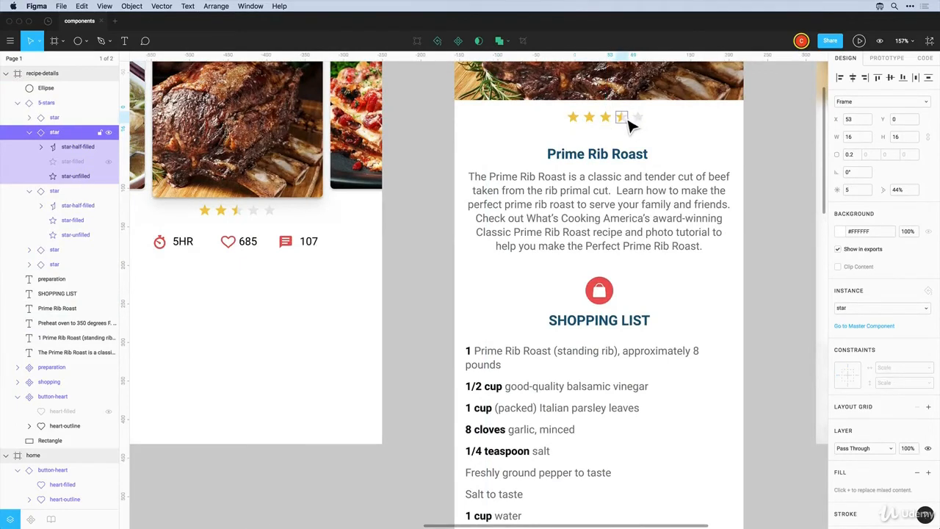
click(77, 175)
right_click(78, 176)
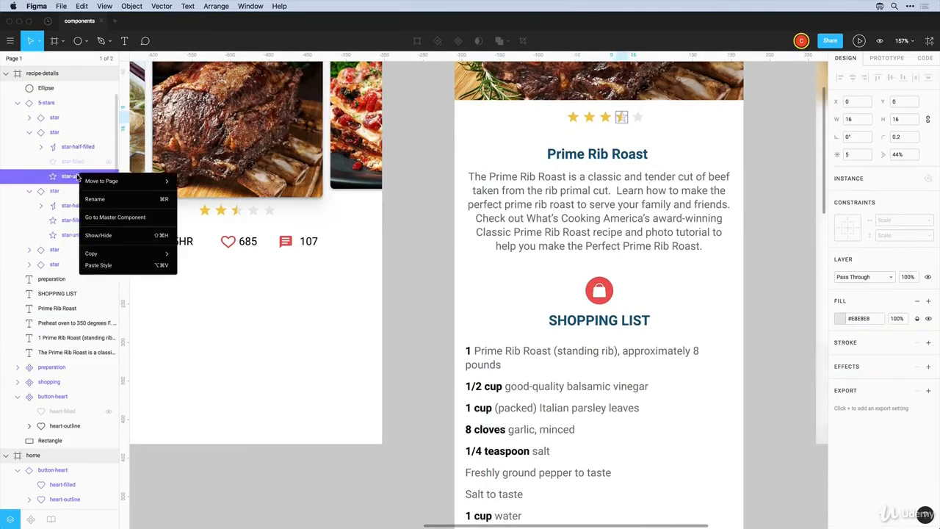
mouse_move(147, 256)
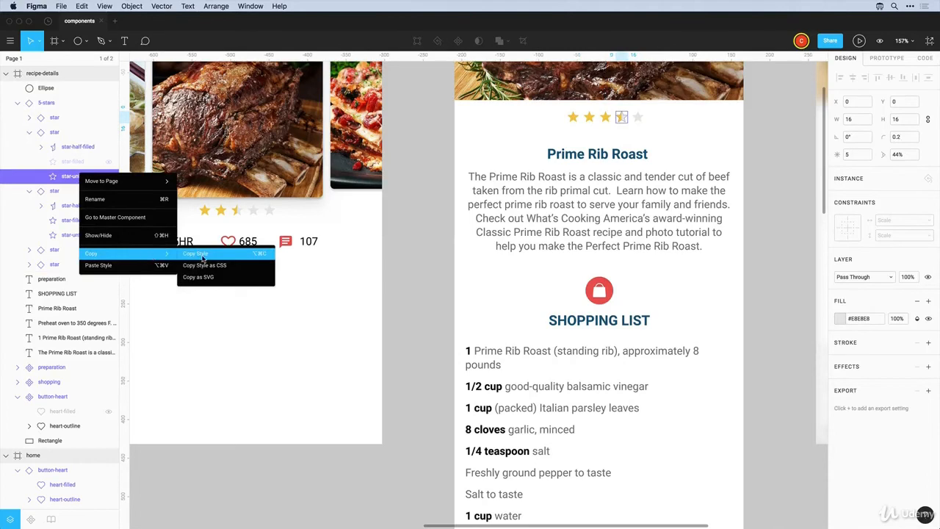
click(203, 258)
Paste the star's light grey #EBEBEB style onto the step circle
scroll(605, 319, down, 9)
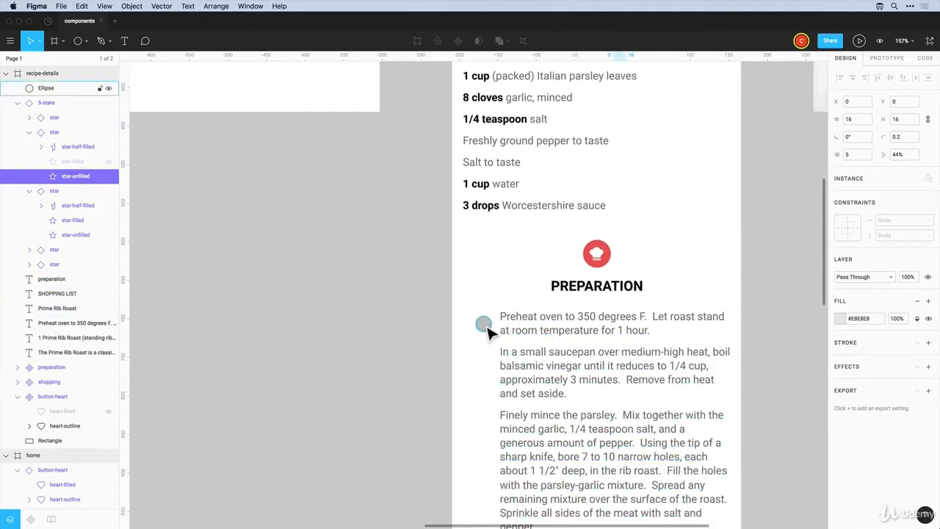
right_click(488, 329)
click(507, 516)
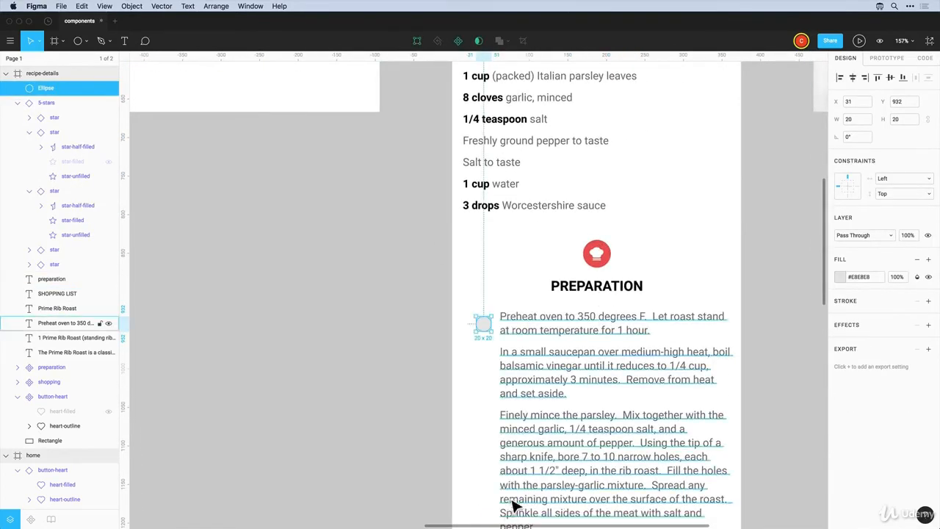
click(487, 385)
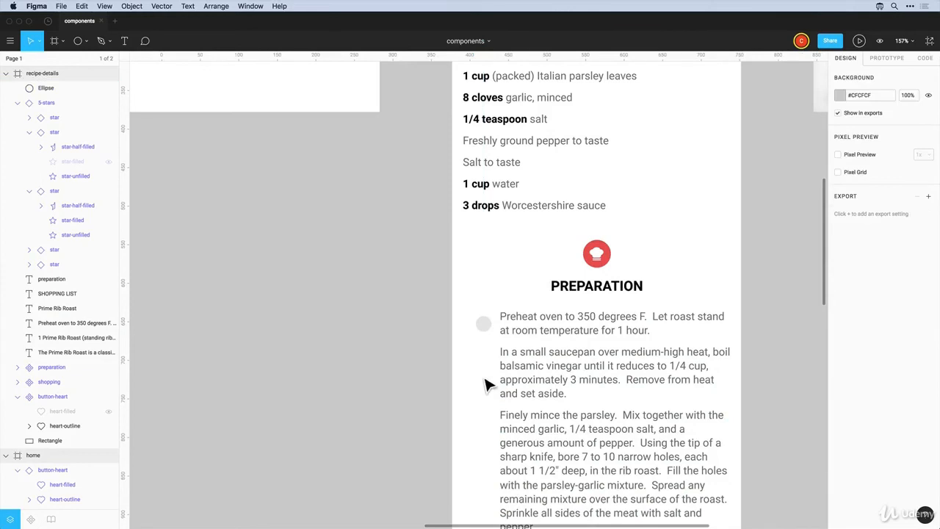
Add a text '1' and make it Bold with a red #EB5757 fill
key(t)
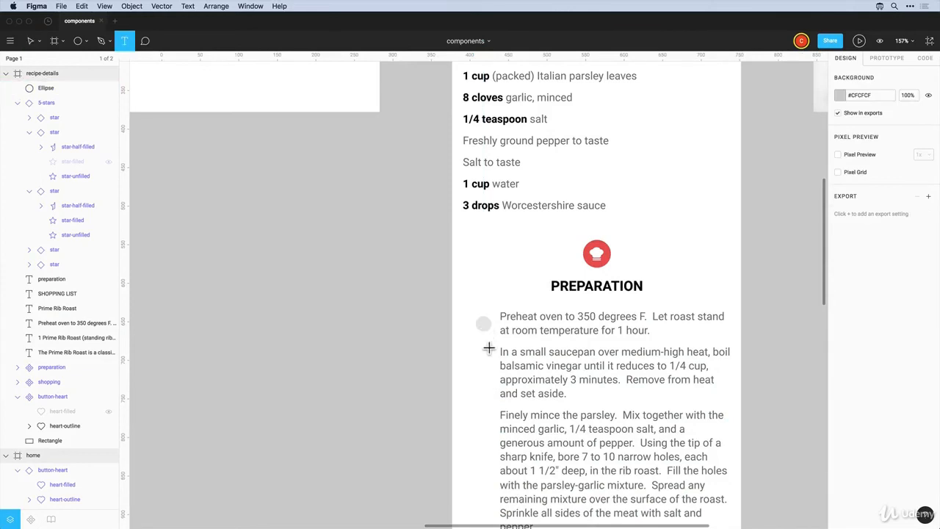
click(484, 352)
text(1)
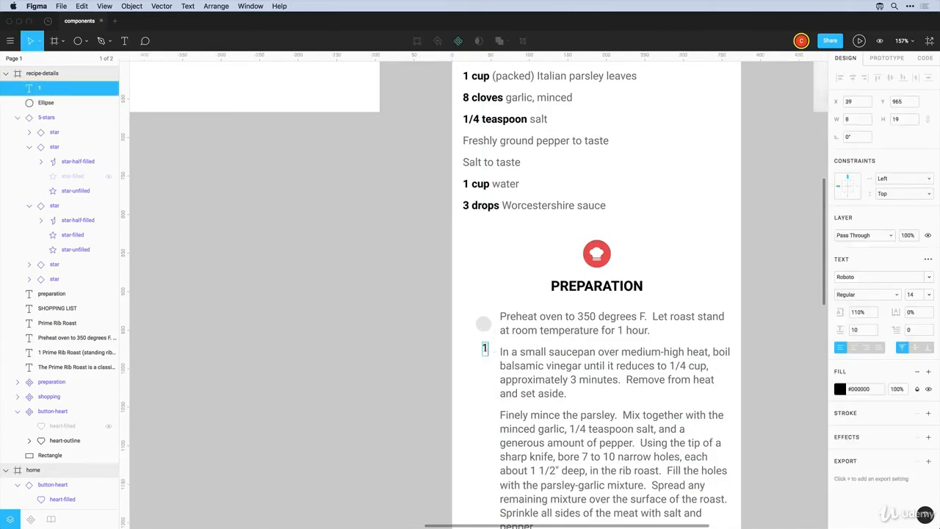
key(Escape)
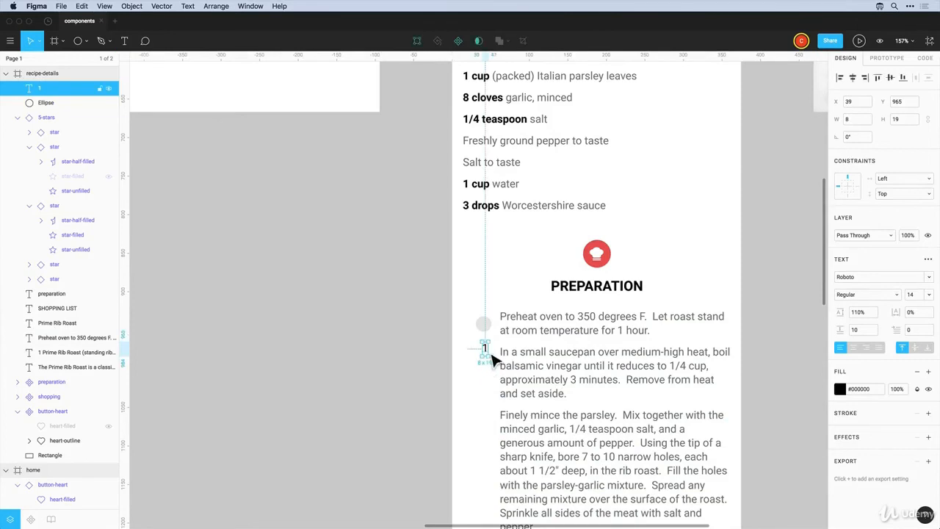
click(858, 293)
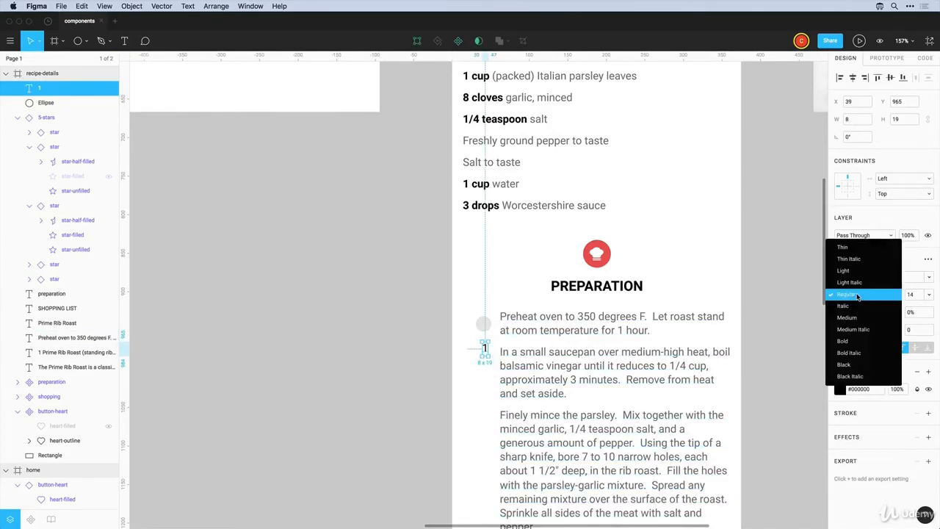
click(853, 342)
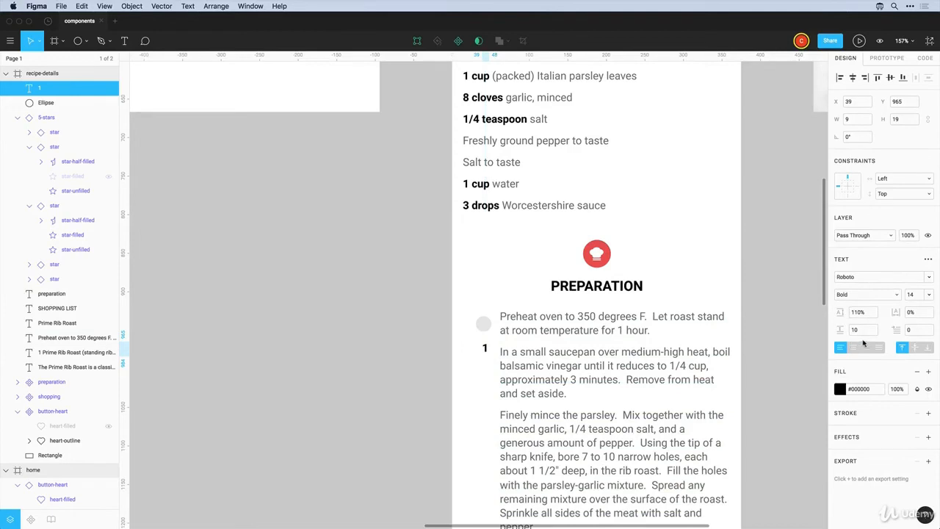
key(Return)
click(839, 389)
click(732, 495)
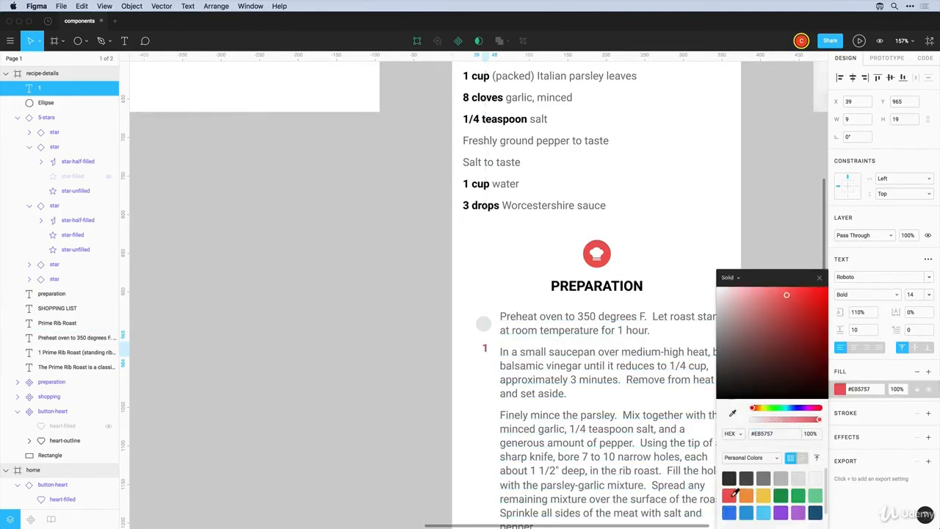
click(489, 394)
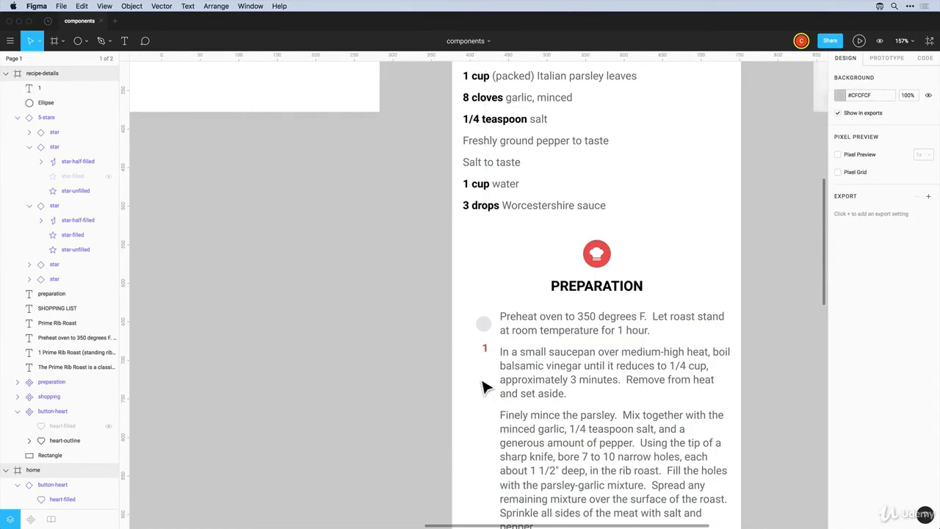
Move the 1 into the circle, centre it, size its box 20×20, then select both
key(z)
drag(443, 283, 540, 384)
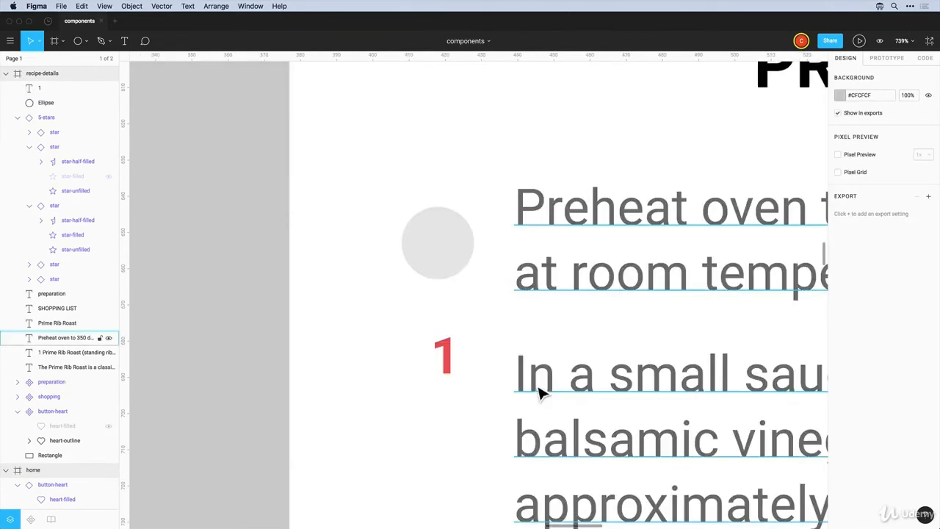
drag(451, 363, 440, 254)
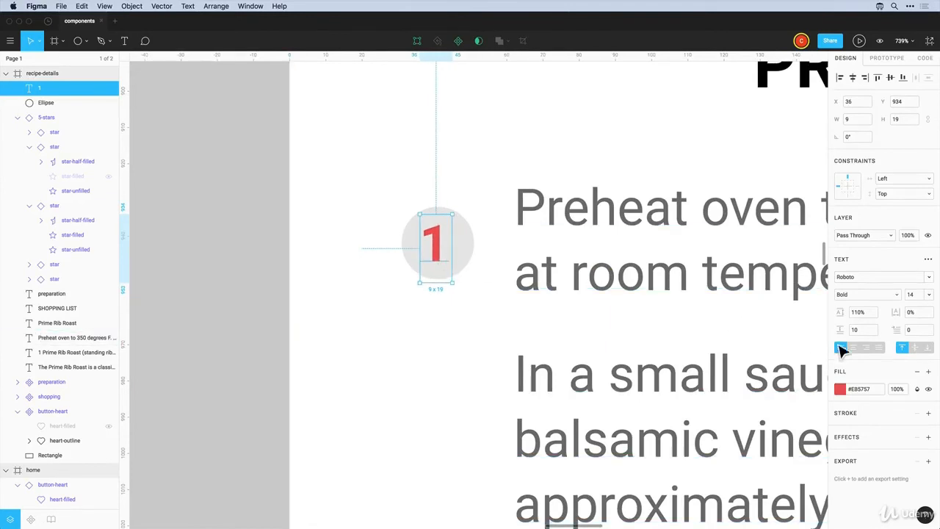
click(853, 349)
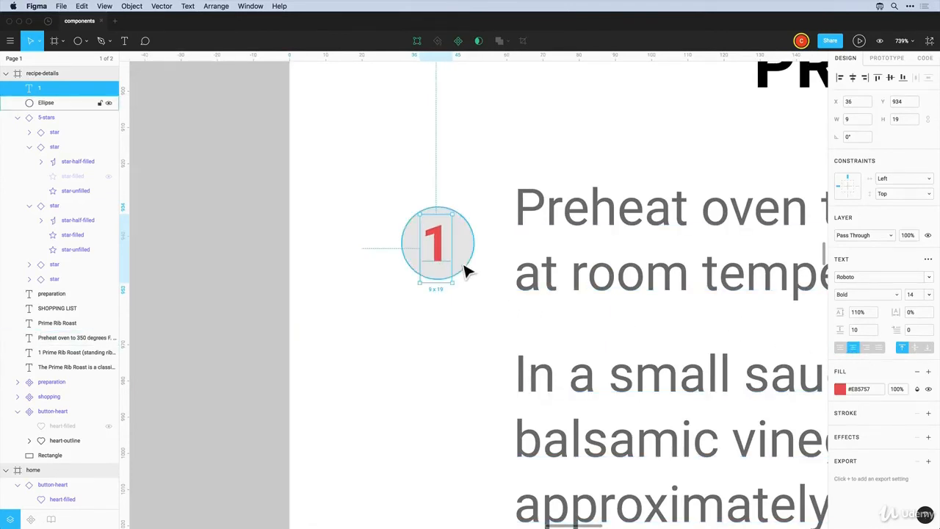
drag(459, 263, 442, 280)
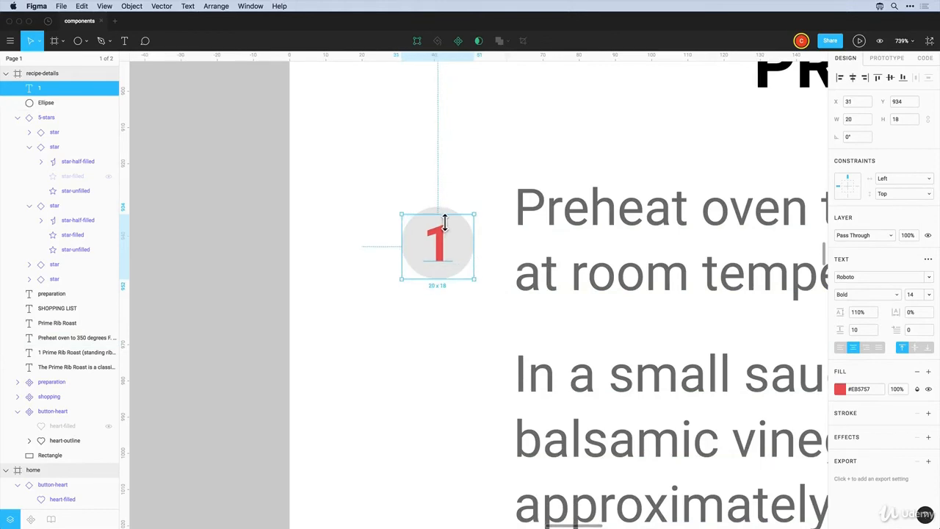
drag(444, 215, 443, 208)
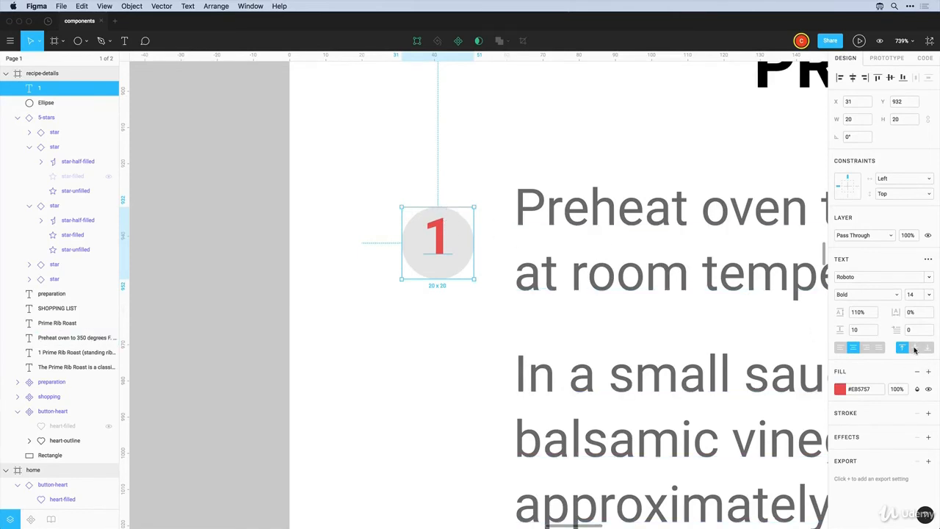
click(915, 348)
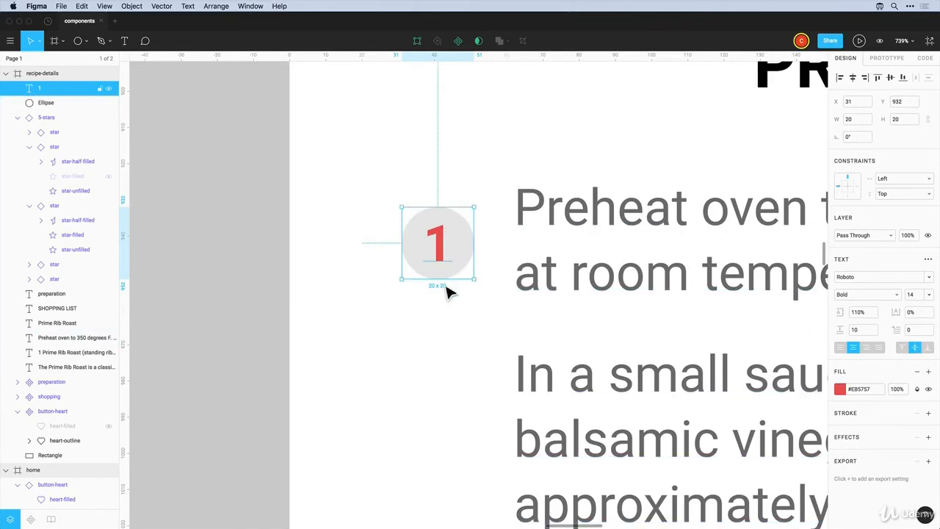
click(445, 344)
click(445, 254)
super+click(44, 105)
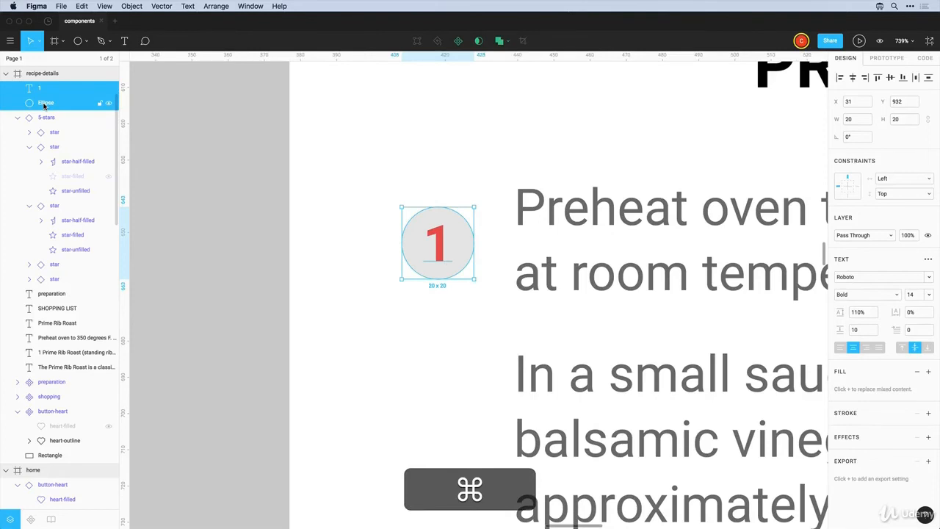
Group the number and circle and name the group step-number
key(super+g)
double_click(46, 90)
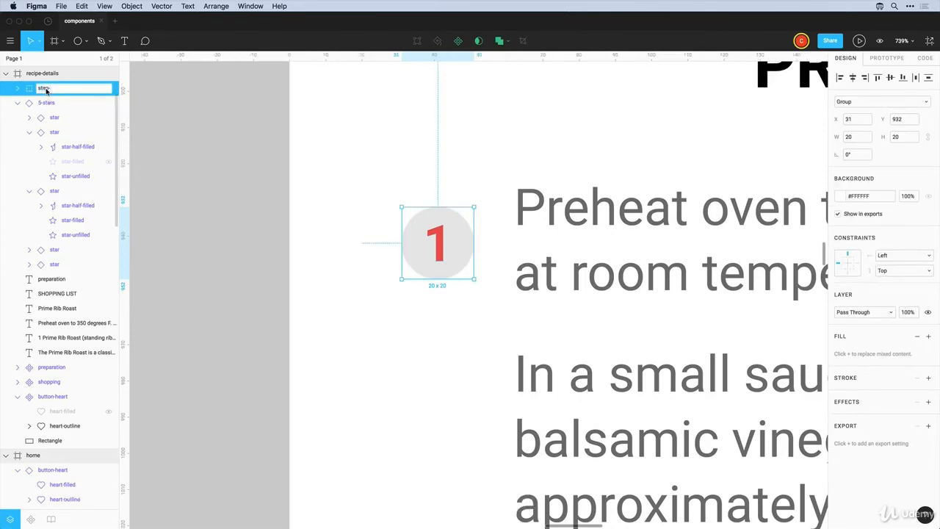
text(step-number)
key(Return)
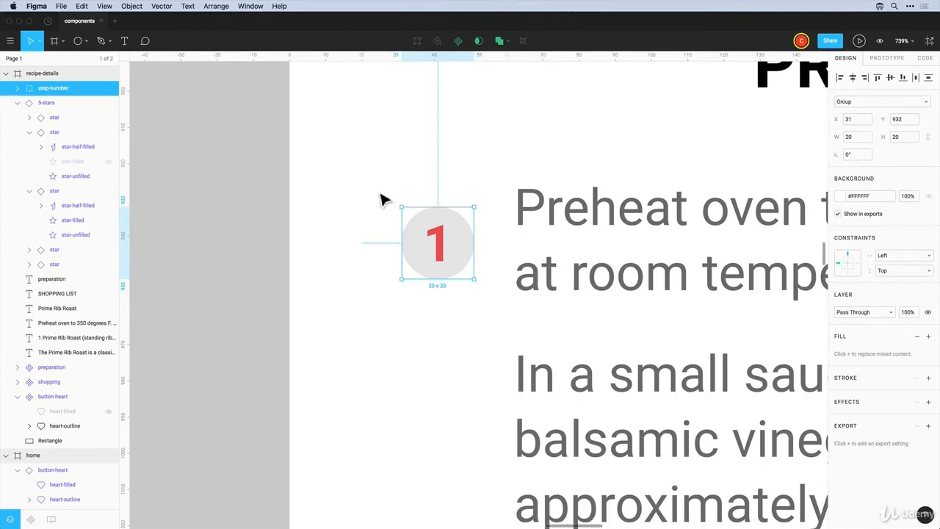
Duplicate step-number beside the second step, fill its circle #EB5757, and delete its number
drag(461, 250, 464, 369)
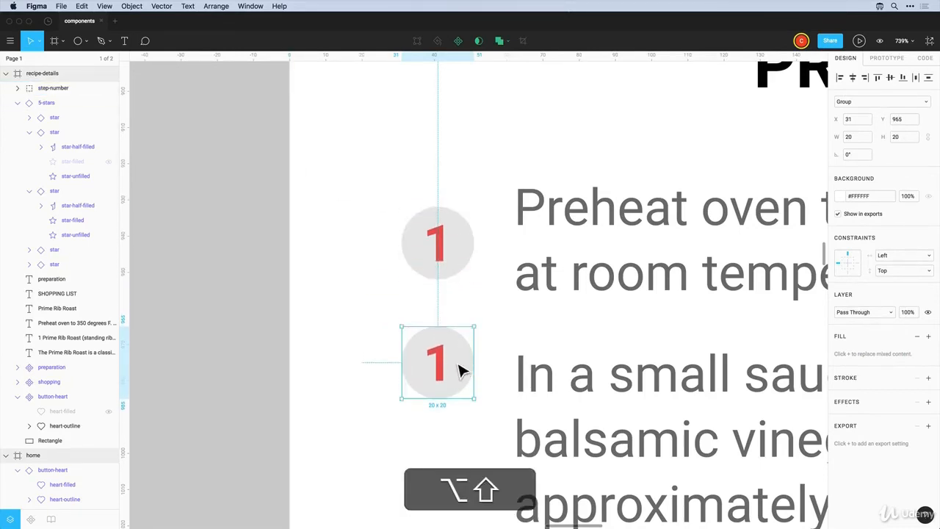
double_click(430, 349)
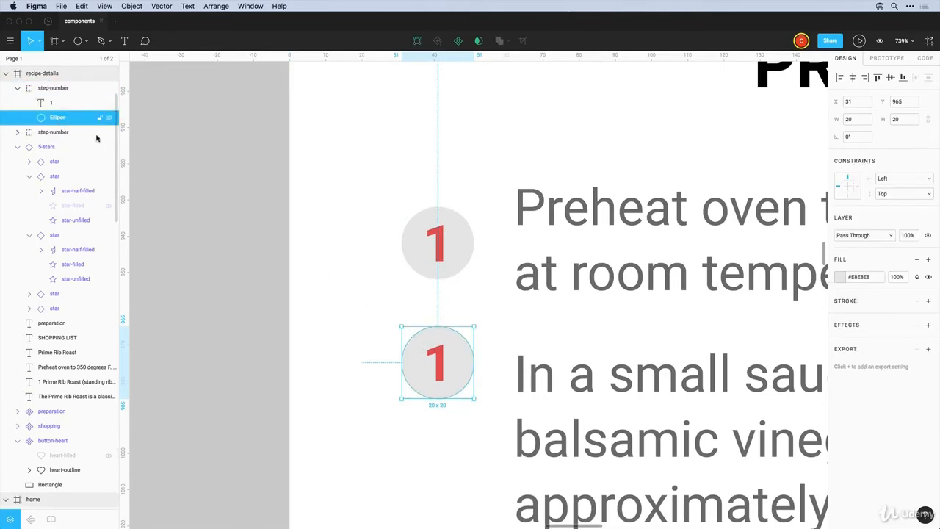
click(842, 277)
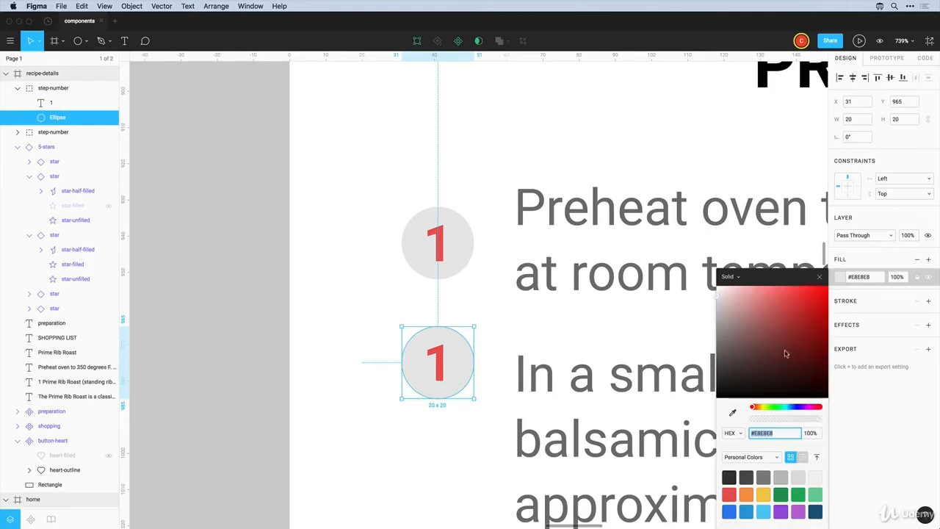
click(730, 494)
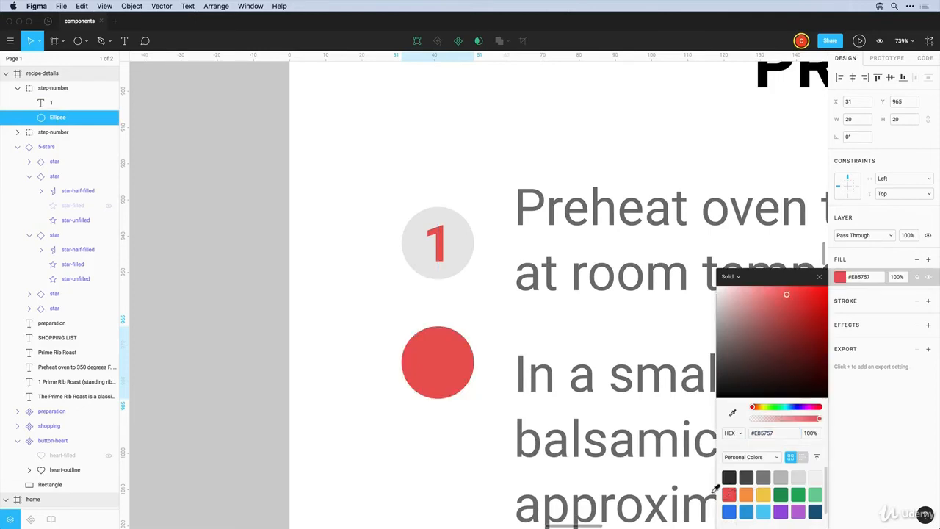
click(447, 377)
key(Delete)
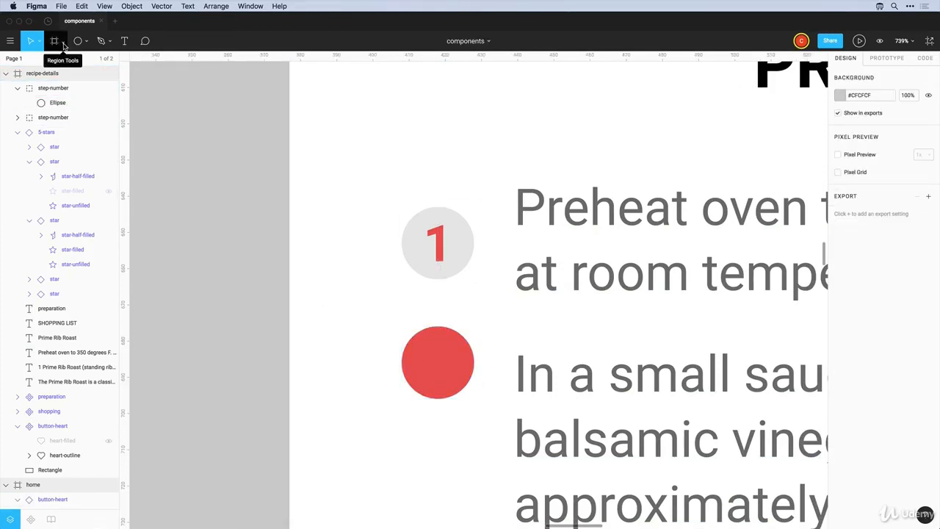
click(102, 42)
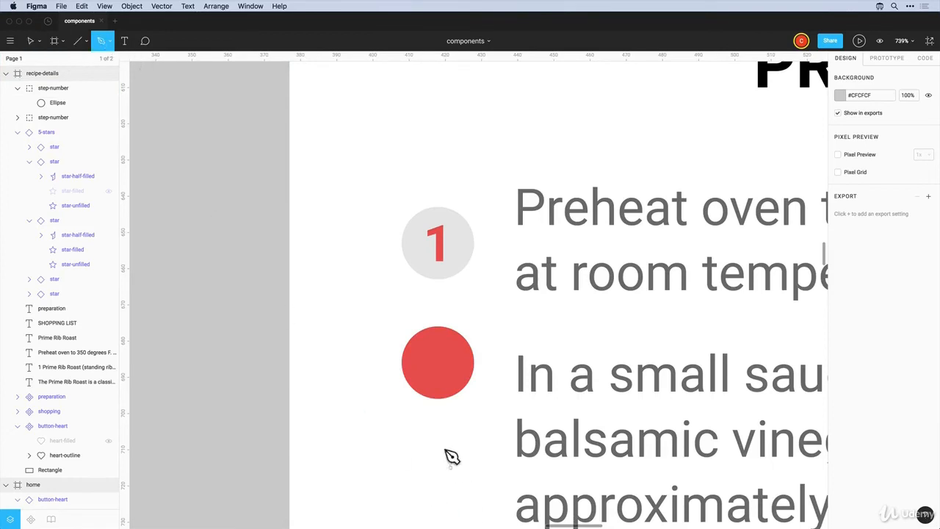
Draw a 45-degree-constrained checkmark path on the red circle
click(422, 367)
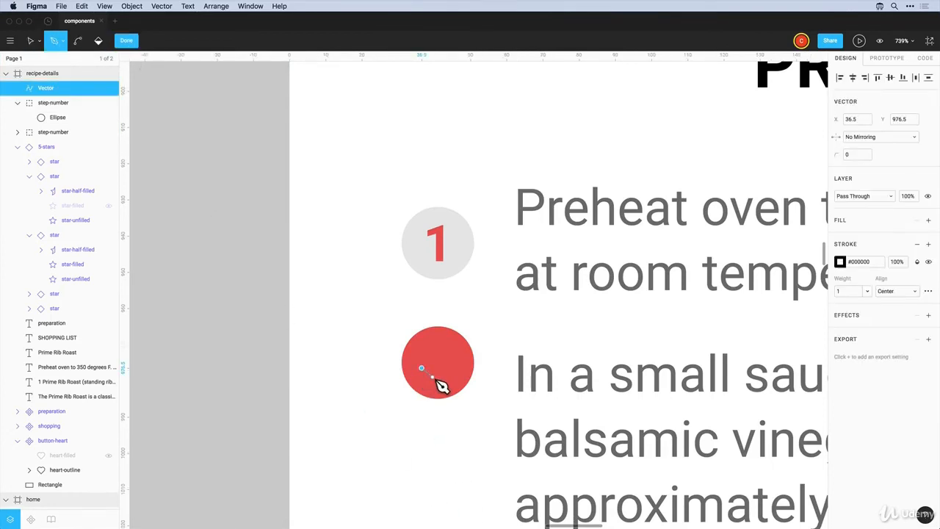
key(shift)
shift+click(431, 377)
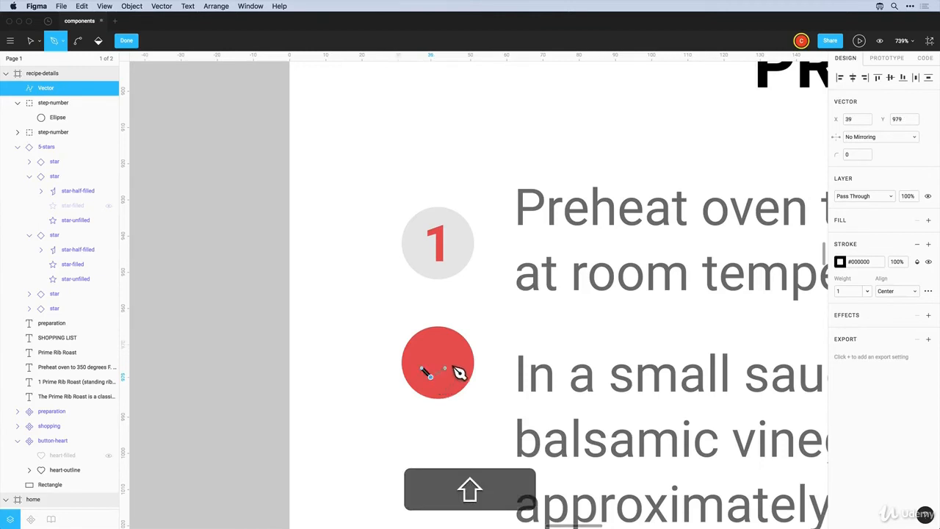
shift+click(452, 356)
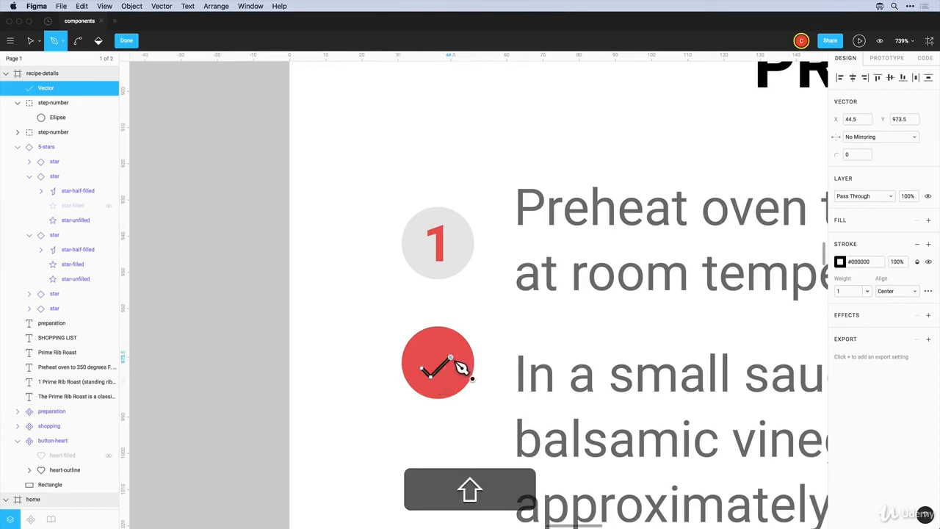
key(Escape)
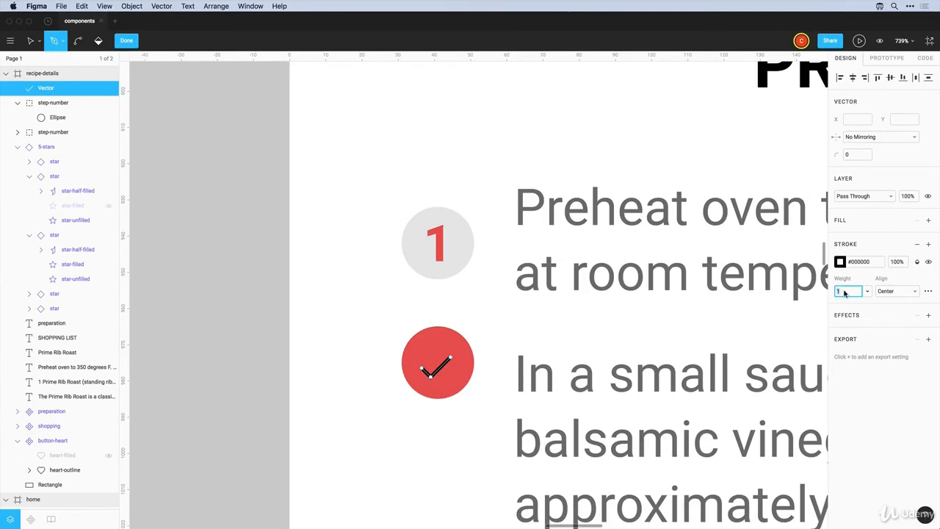
Give the checkmark a white #FFFFFF stroke of weight 2 with round caps
text(2)
key(Return)
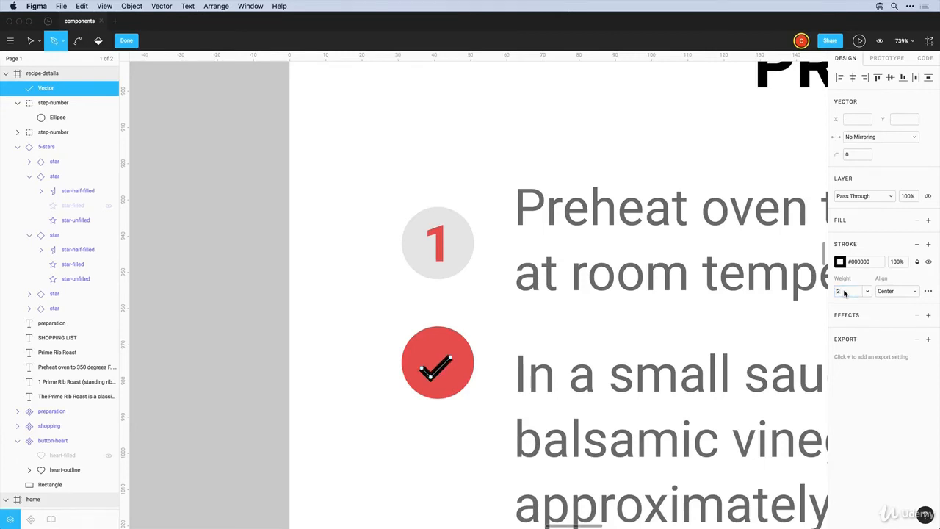
click(929, 292)
click(755, 329)
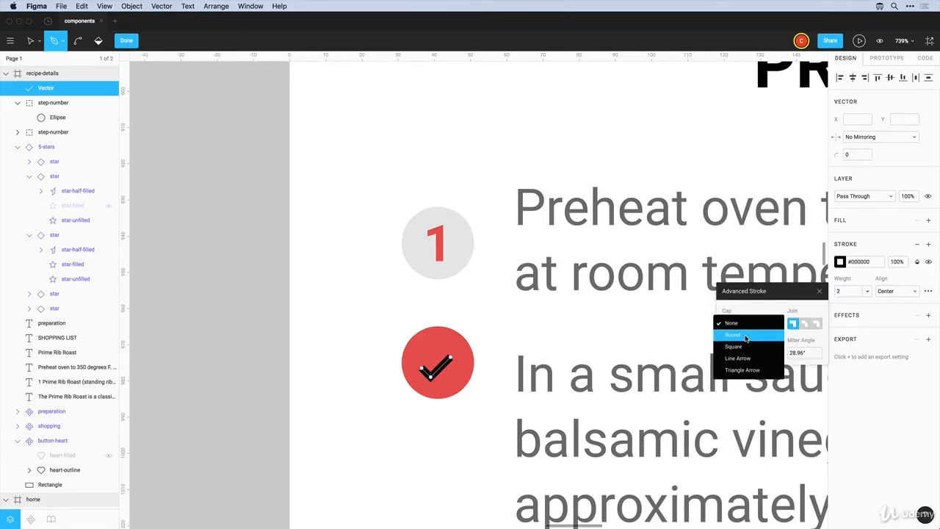
click(748, 337)
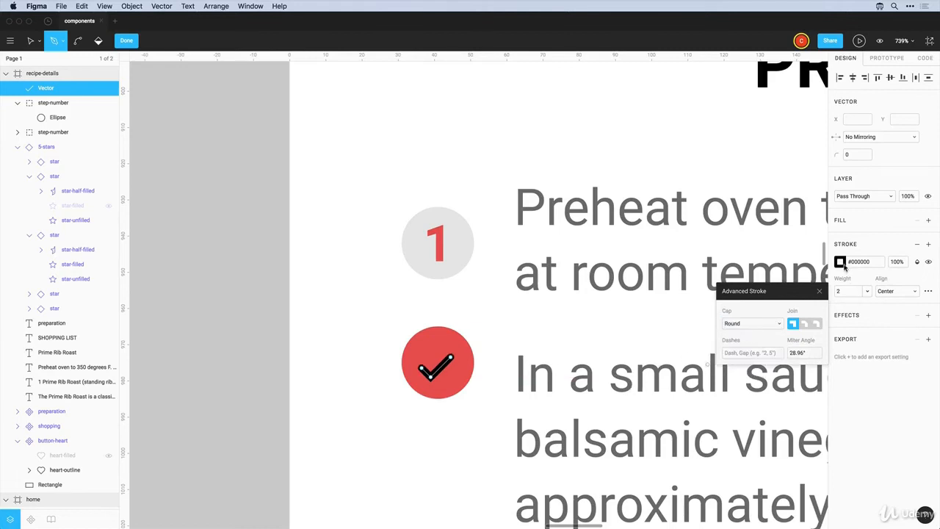
click(843, 265)
click(737, 271)
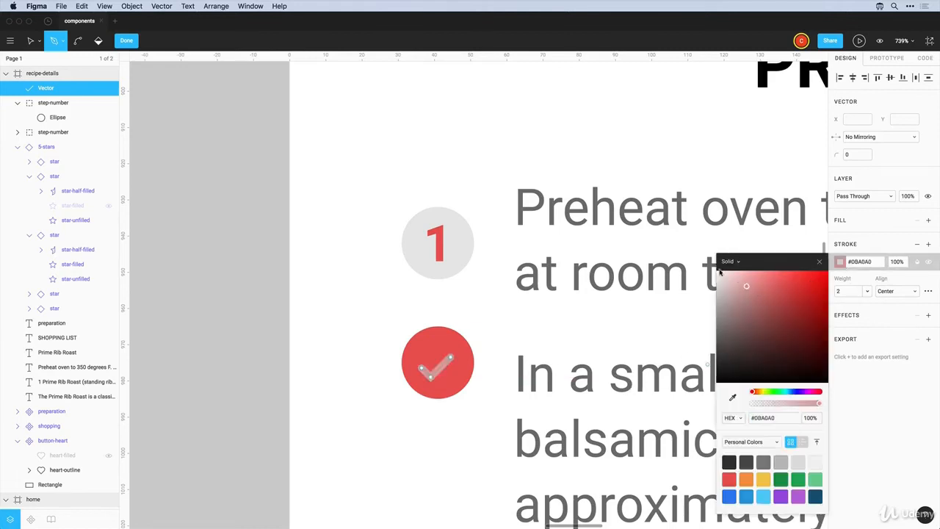
click(347, 415)
key(Escape)
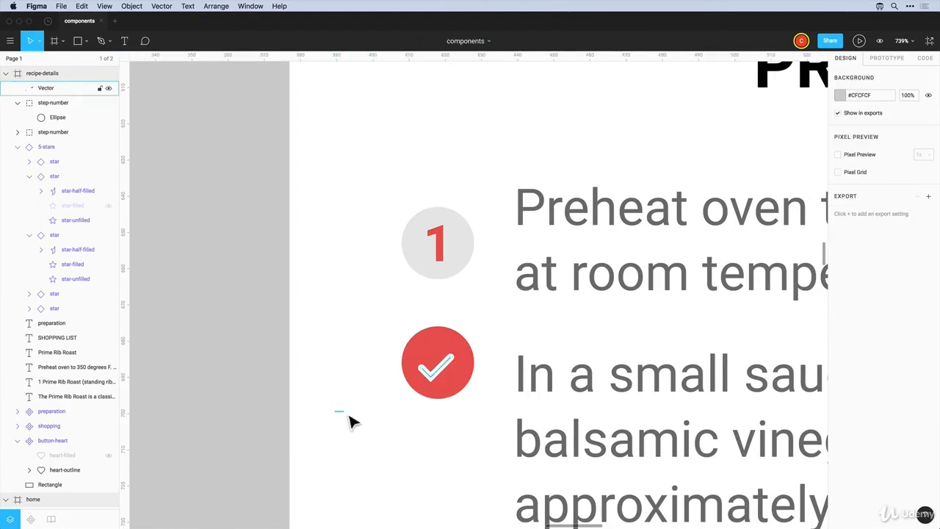
Delete the stray vector point from the checkmark path
key(Escape)
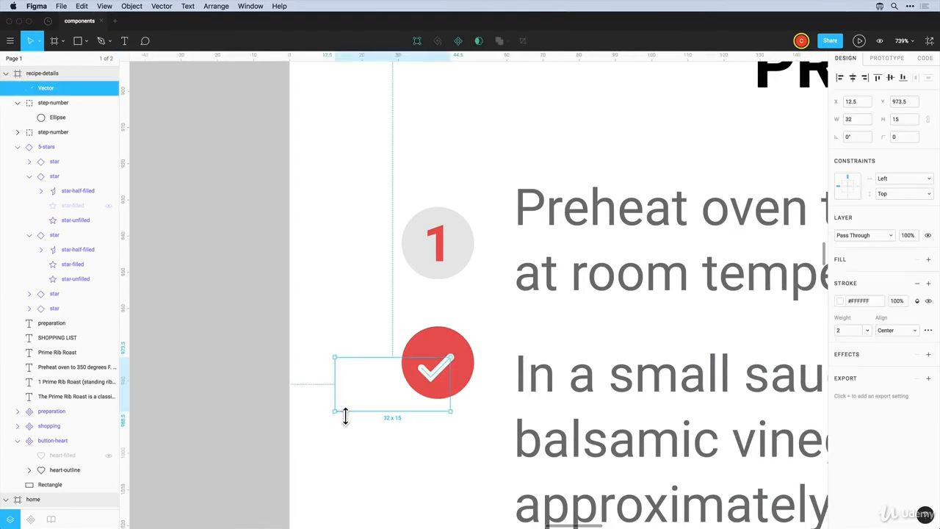
double_click(346, 416)
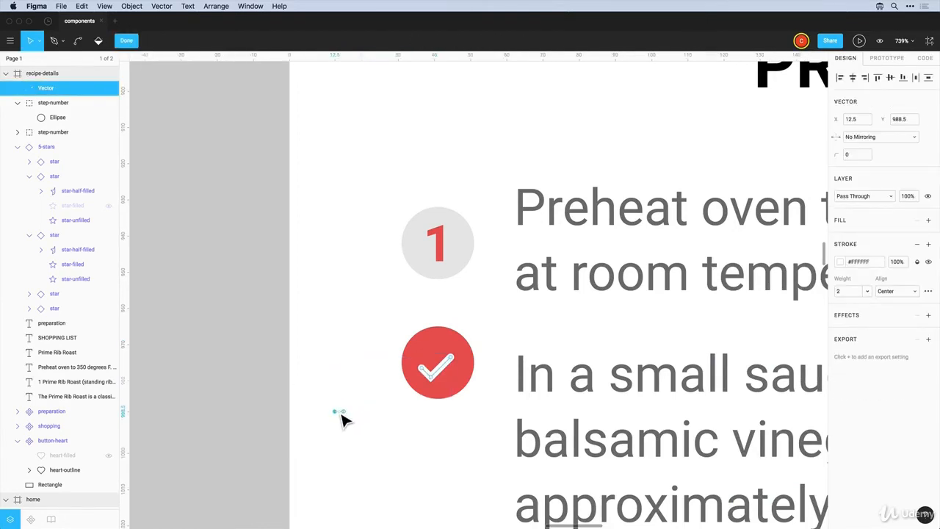
key(Delete)
key(Escape)
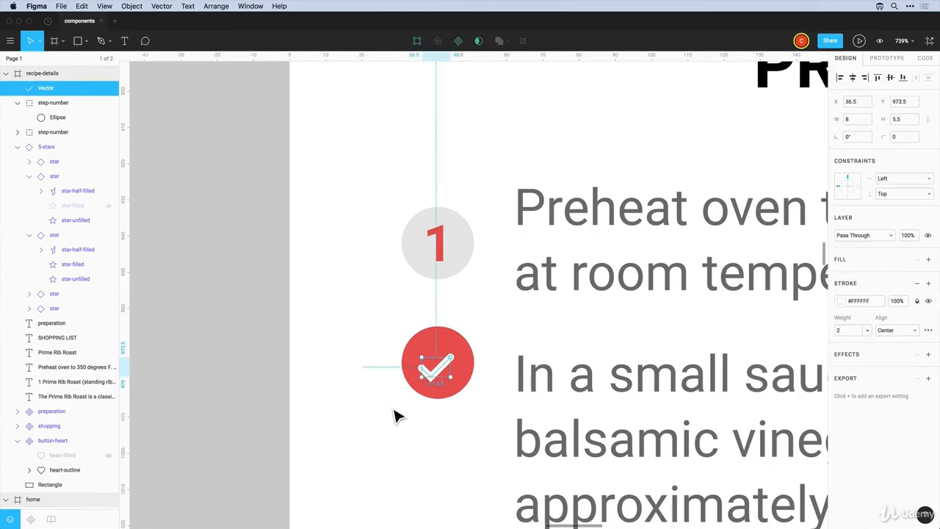
click(394, 416)
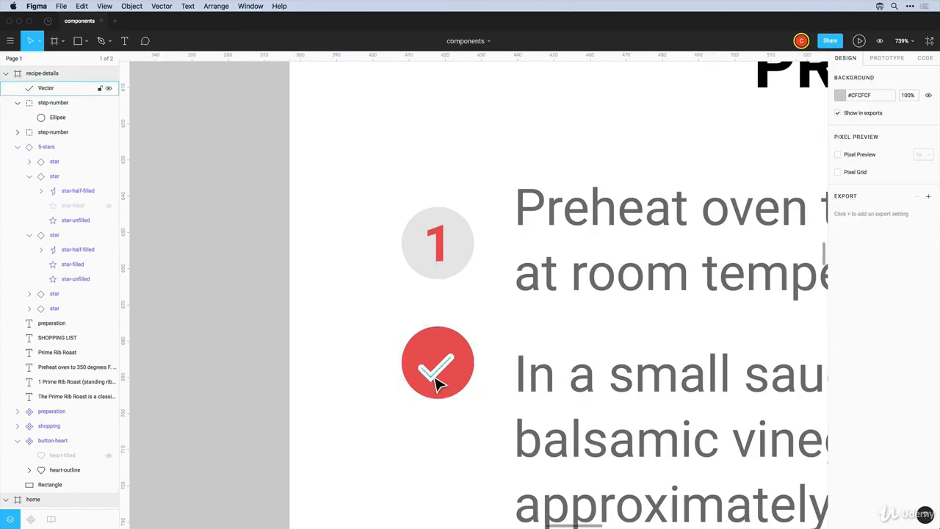
Nudge the white checkmark into the red circle and centre it horizontally on it
mouse_move(434, 372)
mouse_down()
mouse_move(445, 378)
mouse_move(438, 374)
mouse_up()
key(Left)
key(Down)
key(Up)
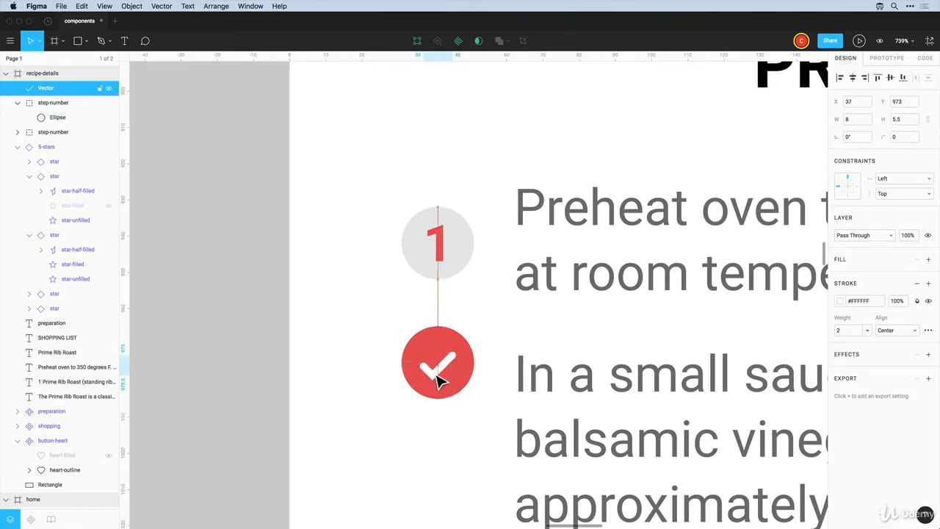
key(Up)
key(Down)
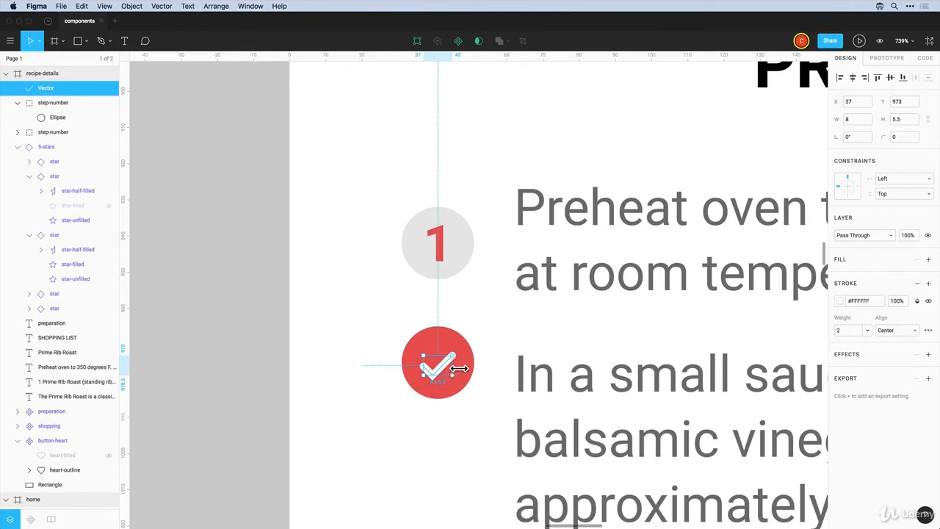
shift+click(451, 348)
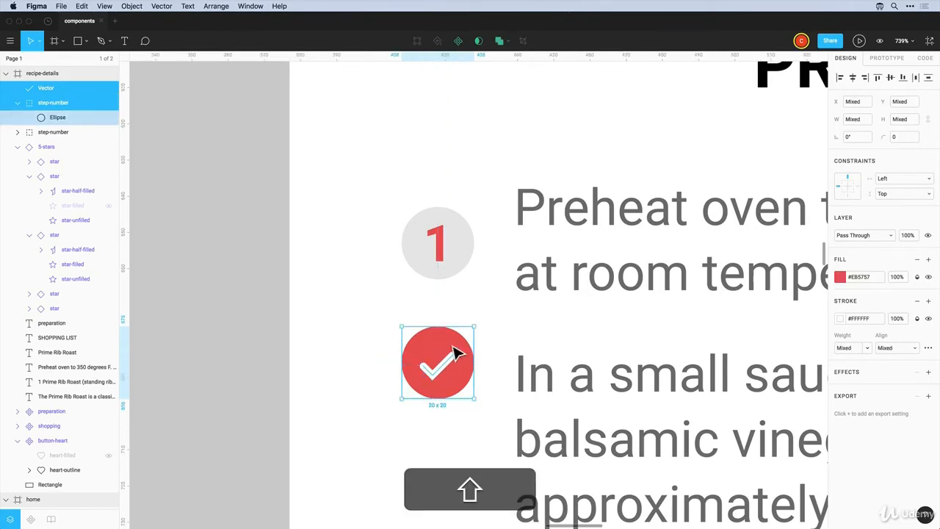
click(855, 79)
Move the checkmark layer into the red circle's step-number group
click(478, 432)
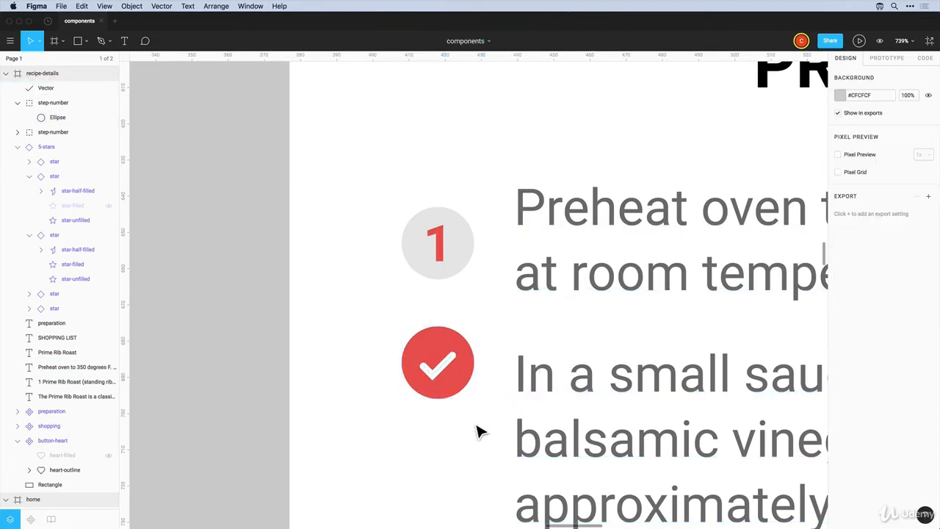
click(441, 376)
key(shift)
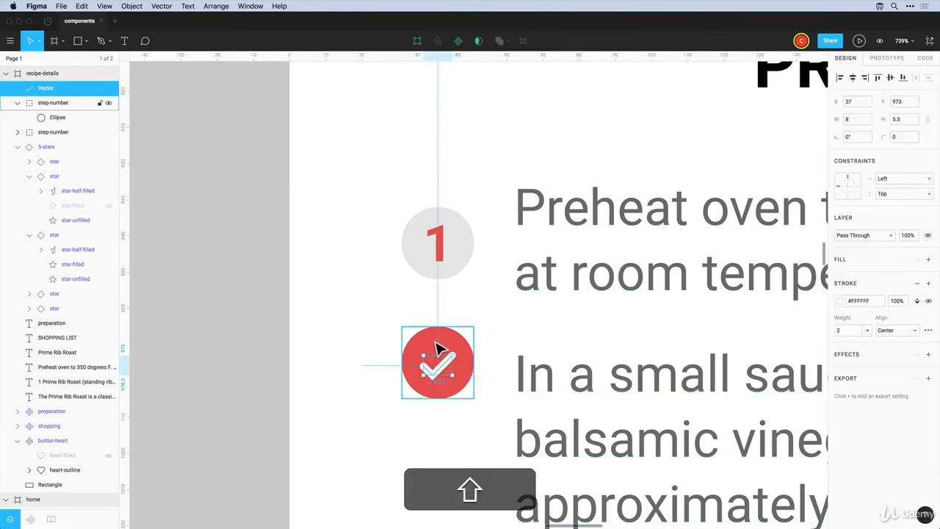
drag(45, 90, 52, 111)
Name the checkmark group step-complete and stack it over the numbered '1' circle
double_click(59, 88)
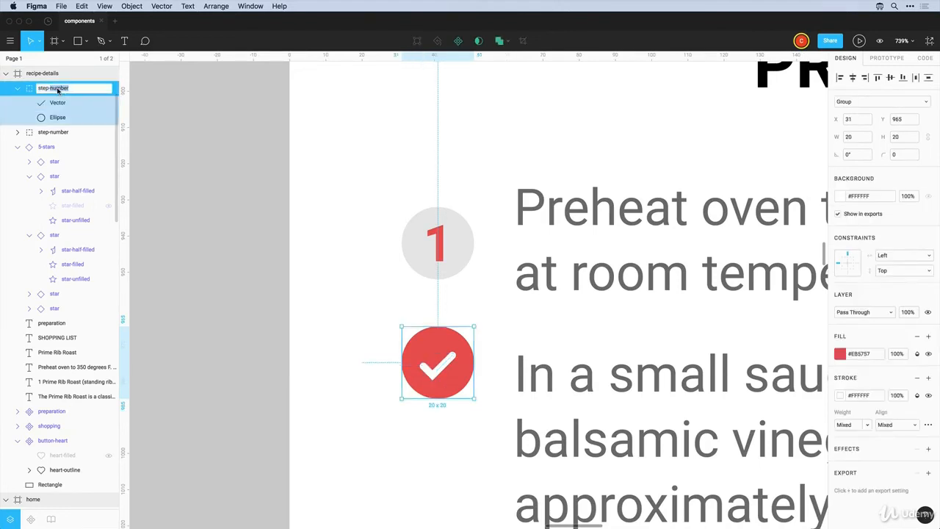
text(step-complete)
key(Return)
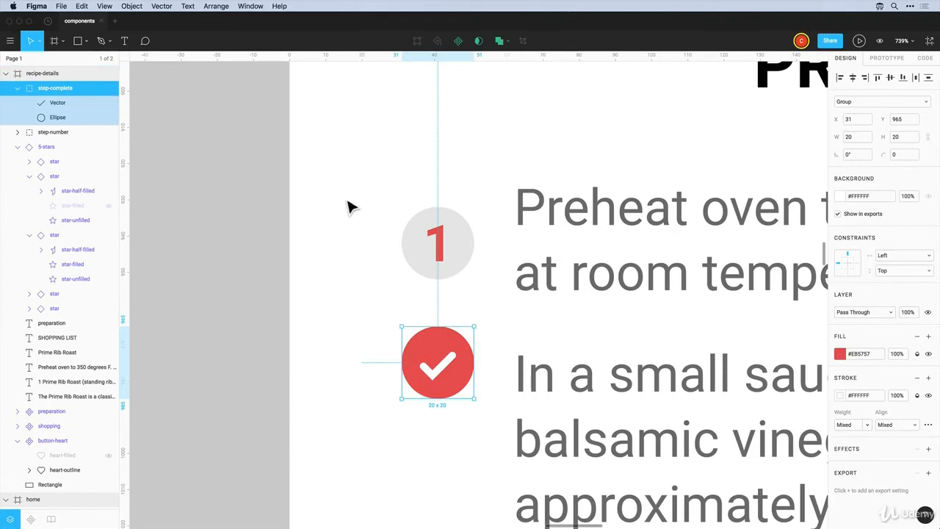
click(390, 225)
click(417, 237)
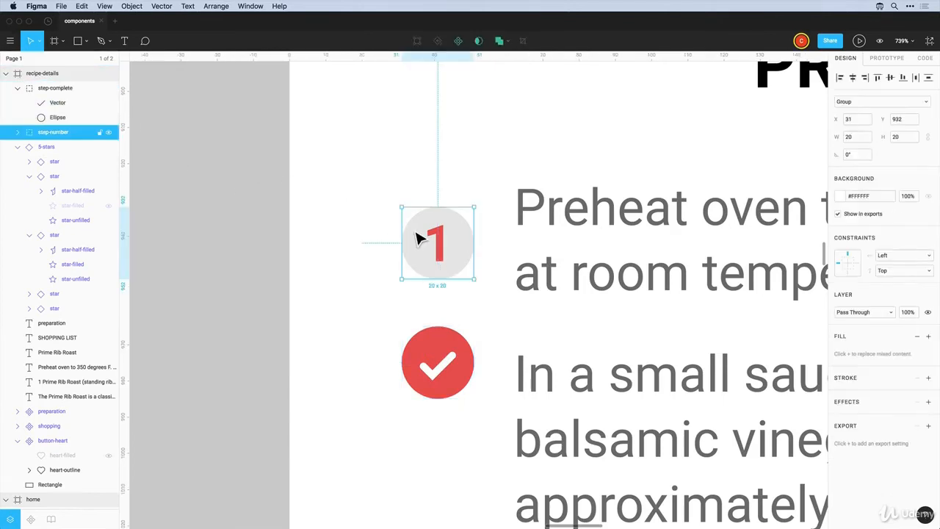
click(437, 361)
drag(435, 357, 441, 244)
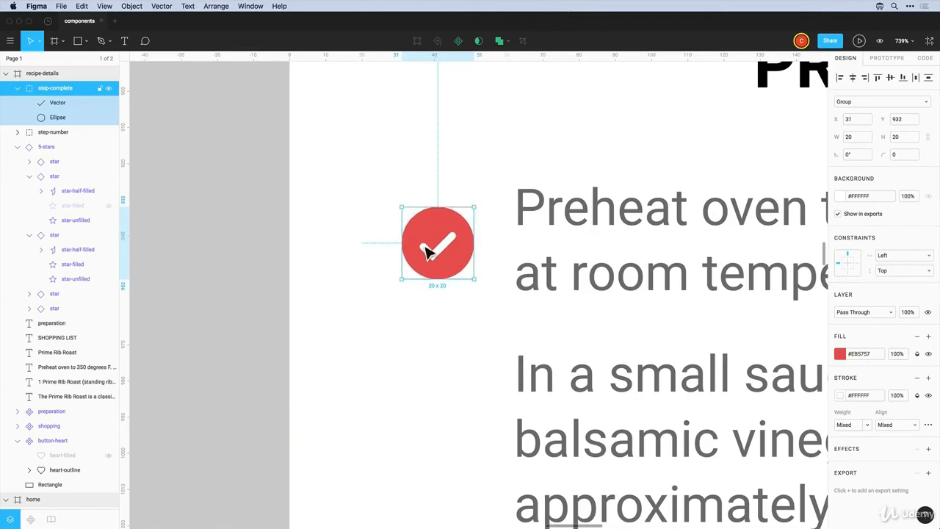
Combine both stacked circles into a component named icon-steps
drag(383, 190, 464, 280)
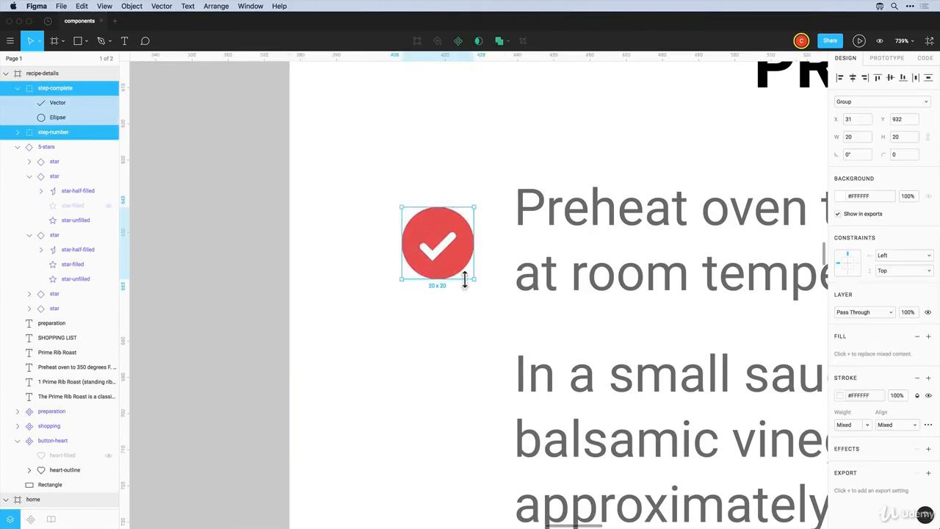
click(458, 41)
double_click(50, 89)
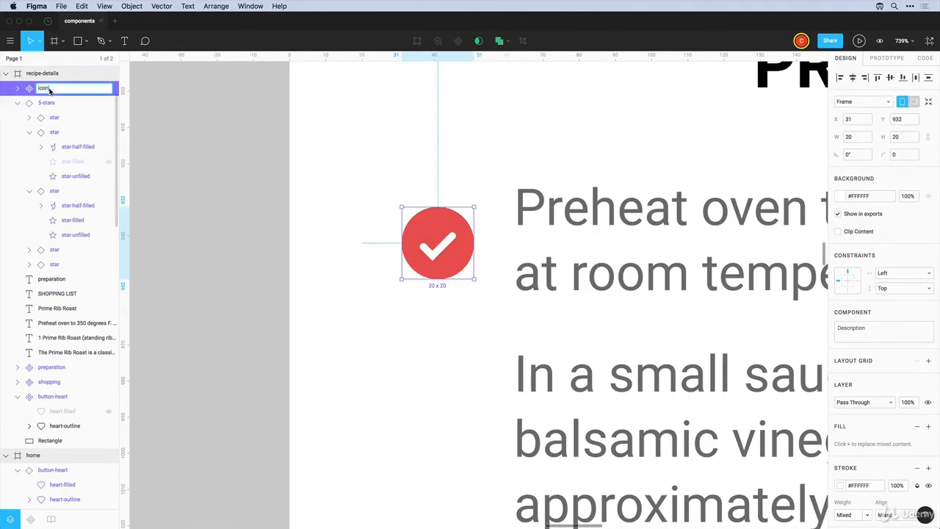
text(icon-steps)
key(Return)
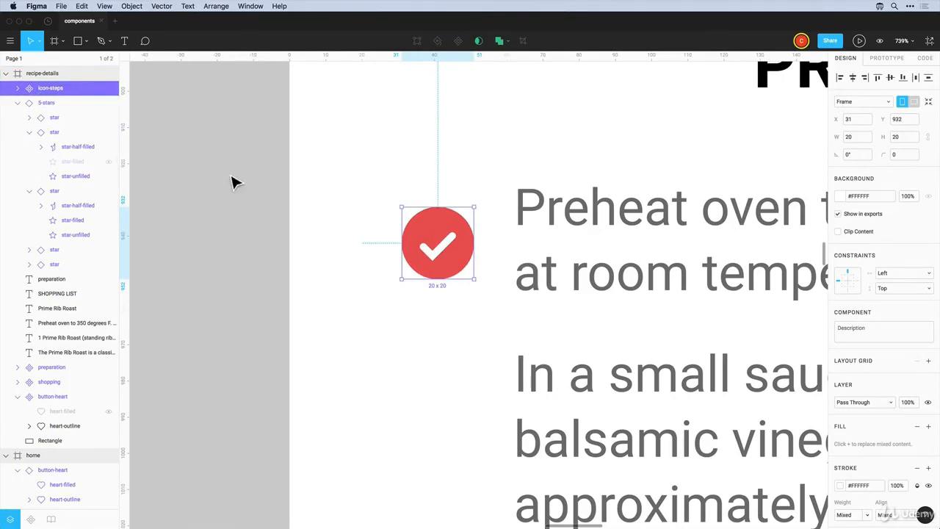
Place a copy of the icon-steps component below, beside the next step
click(458, 174)
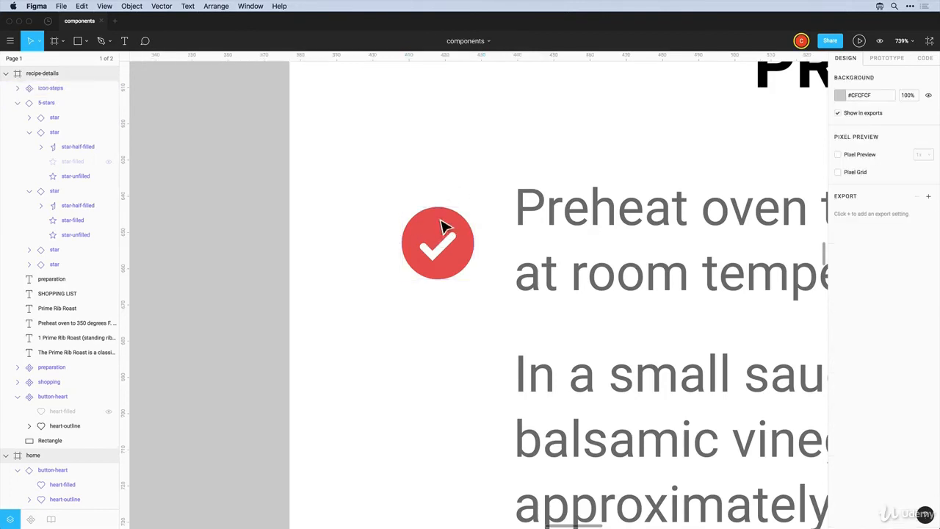
click(444, 231)
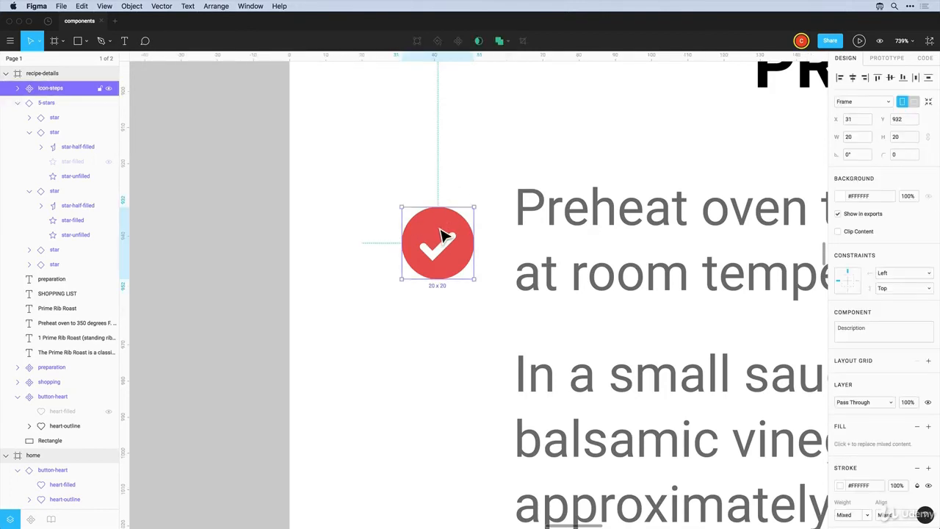
drag(445, 235, 441, 360)
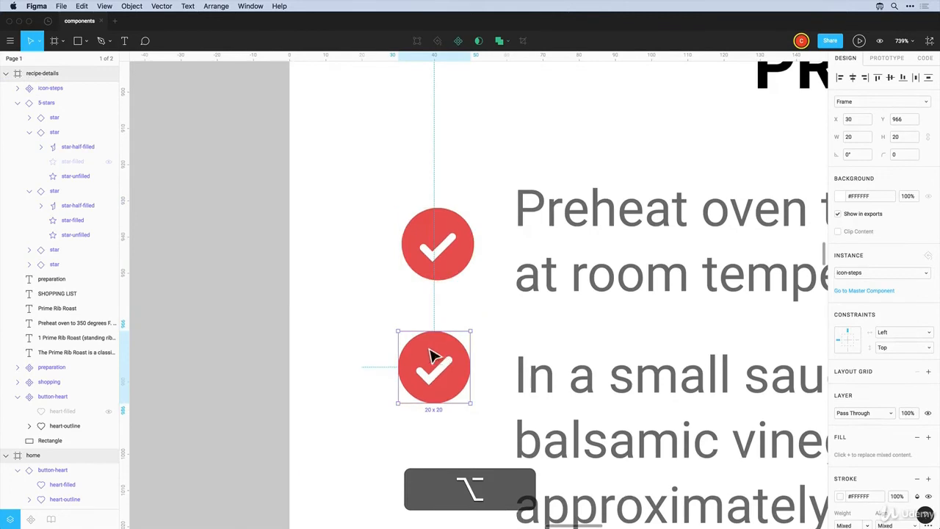
Move the icon-steps master component to the components page
right_click(453, 273)
mouse_move(462, 271)
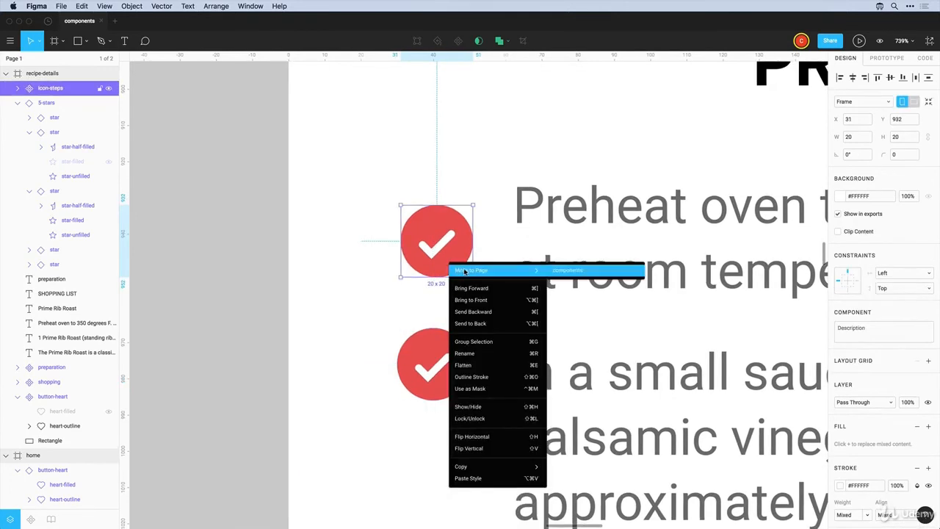
click(570, 271)
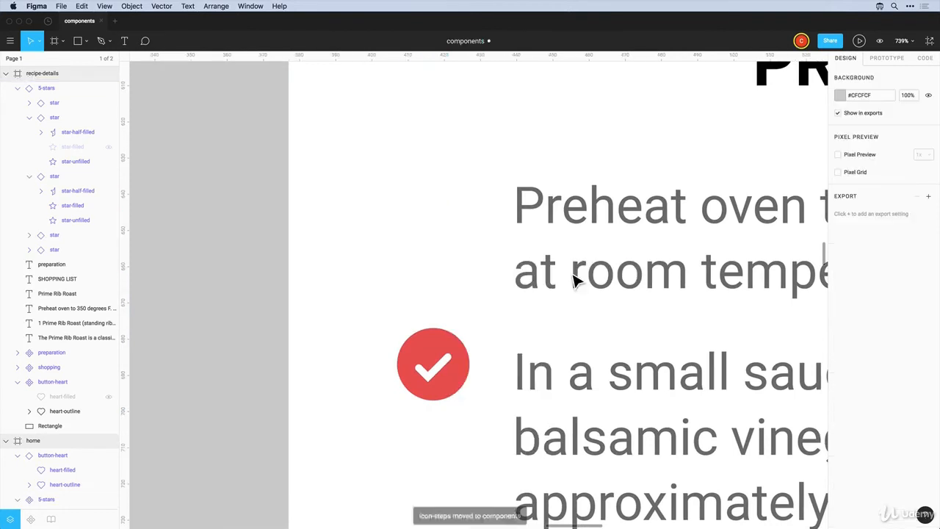
Put the instance at the first step with step-complete hidden, then duplicate it downward
drag(447, 363, 448, 246)
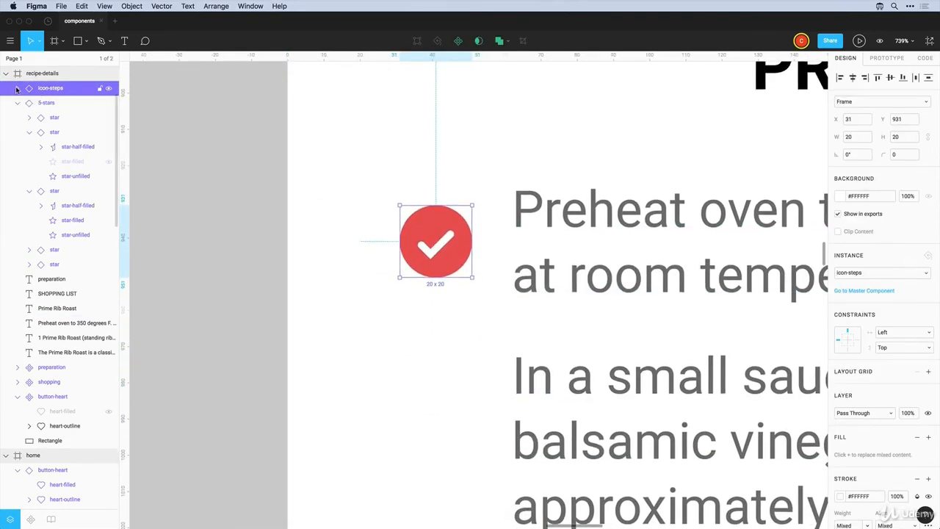
click(18, 88)
click(108, 106)
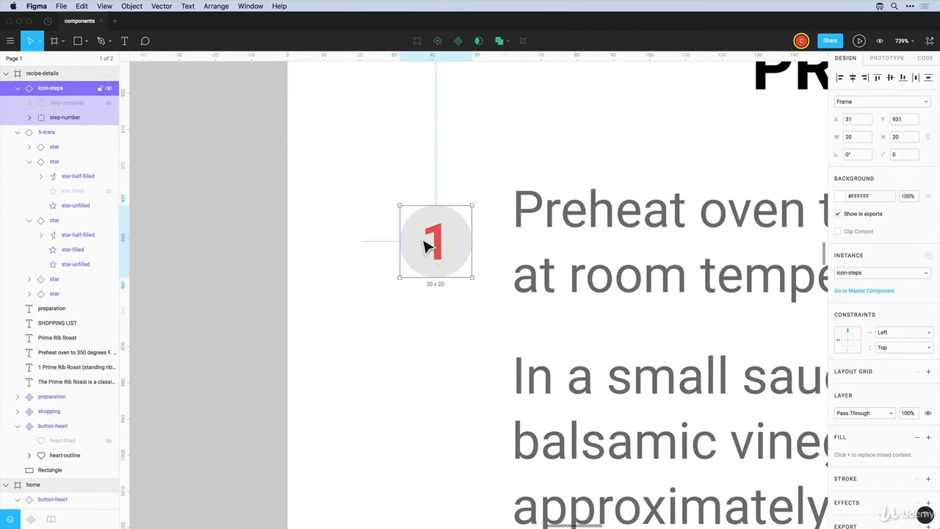
click(441, 308)
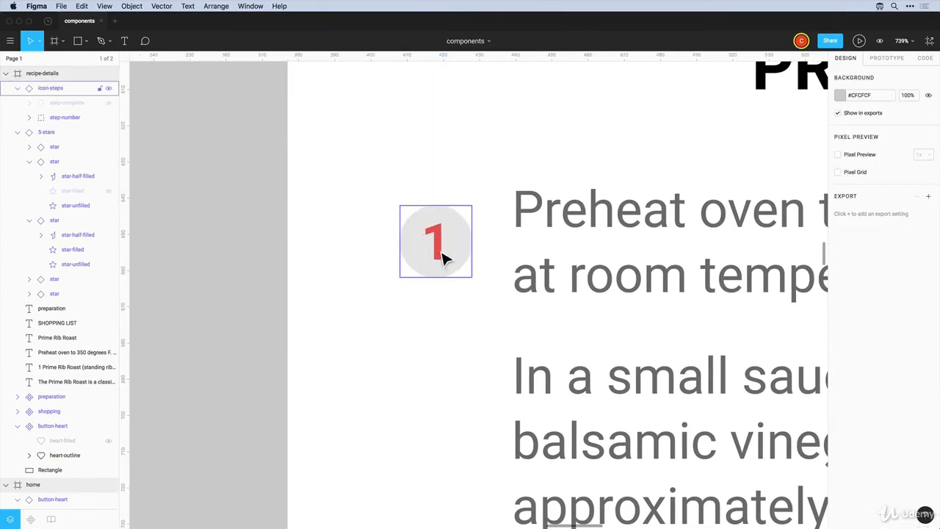
drag(443, 255, 439, 462)
Renumber the middle and bottom step markers to 2 and 3
scroll(442, 375, up, 1)
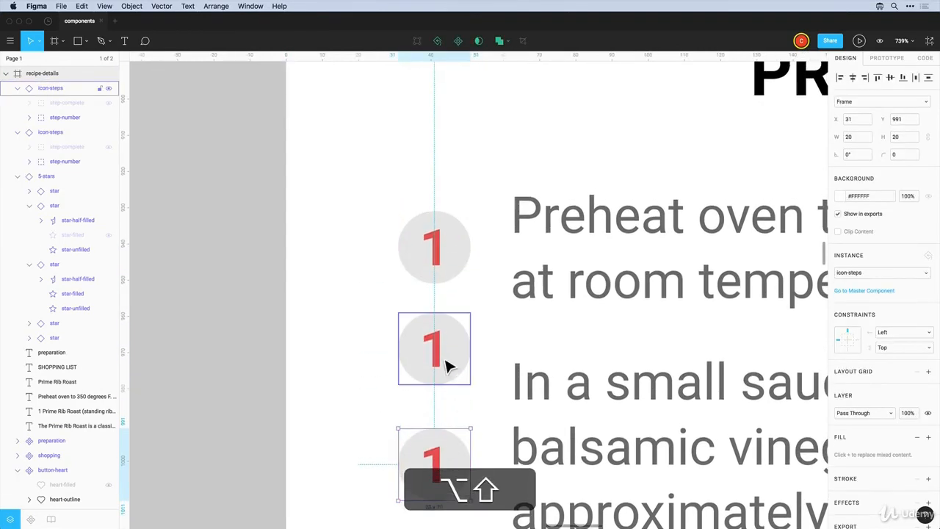
double_click(439, 356)
double_click(440, 358)
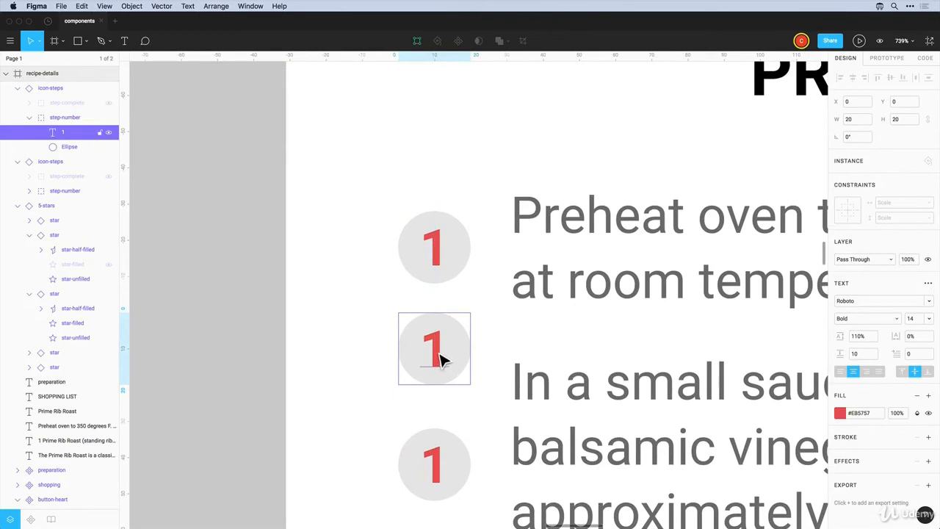
double_click(436, 350)
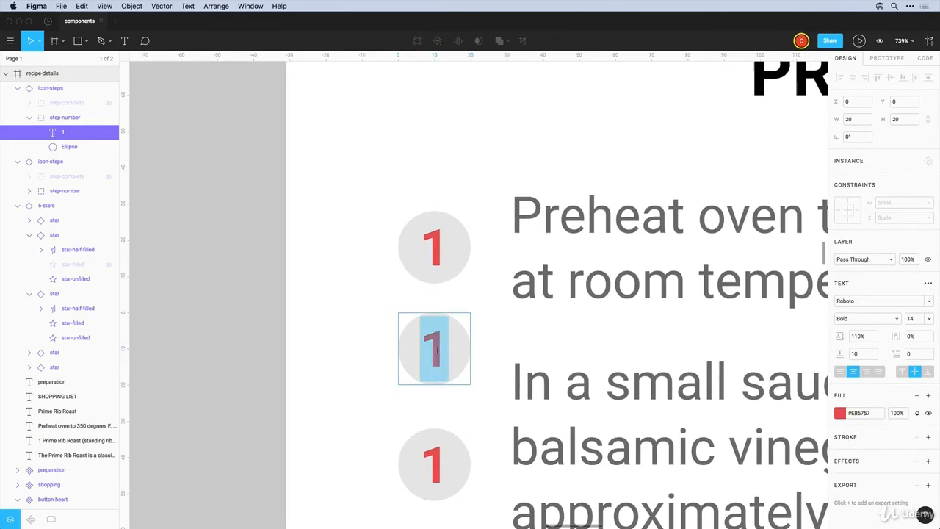
text(2)
key(Escape)
double_click(434, 466)
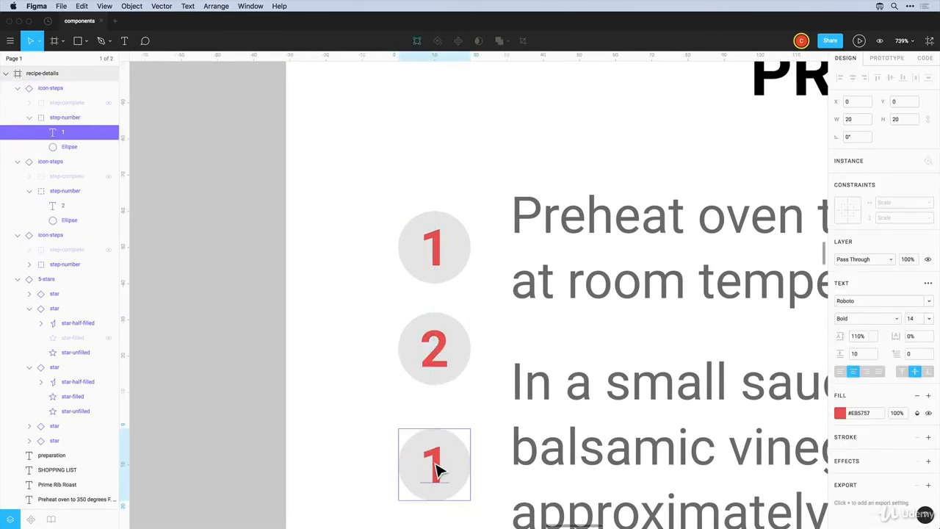
double_click(436, 469)
text(3)
click(378, 457)
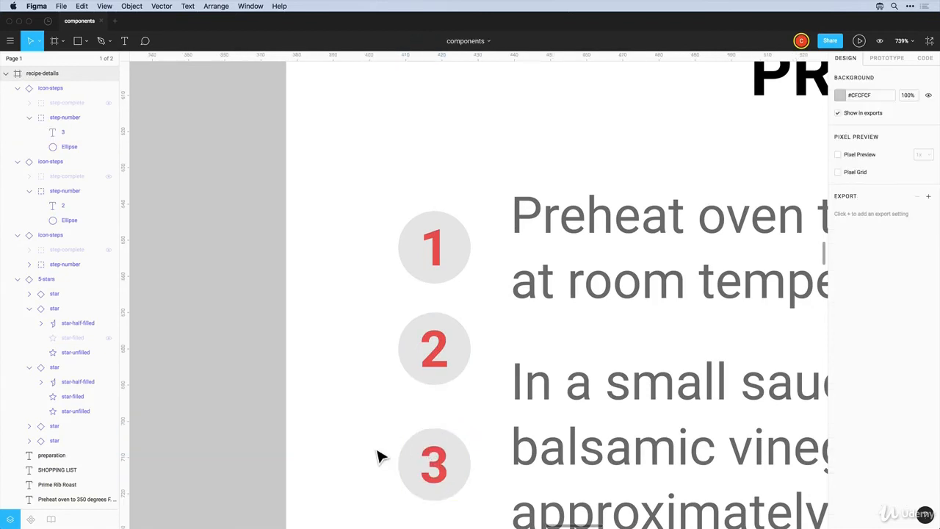
Duplicate the step 3 marker below and change its number to 22
scroll(379, 455, down, 3)
click(444, 375)
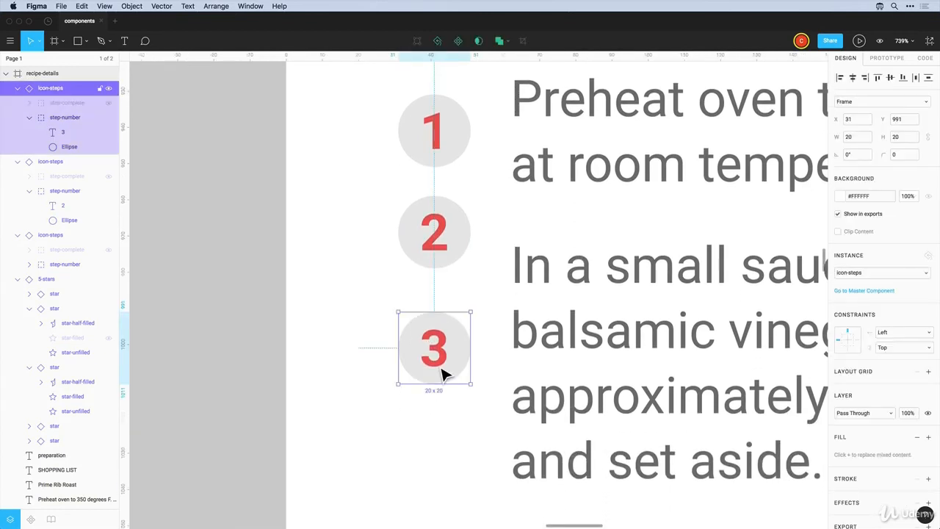
drag(443, 374, 441, 459)
double_click(434, 452)
text(22)
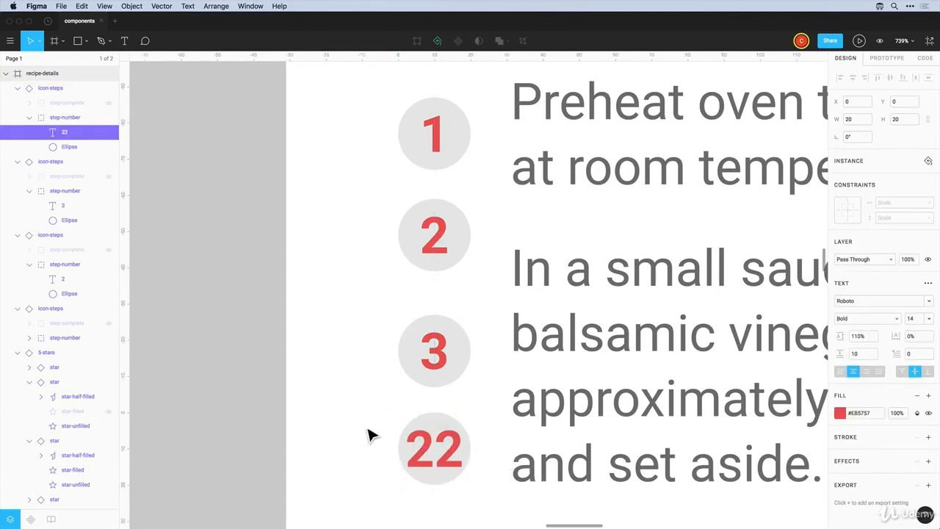
key(Escape)
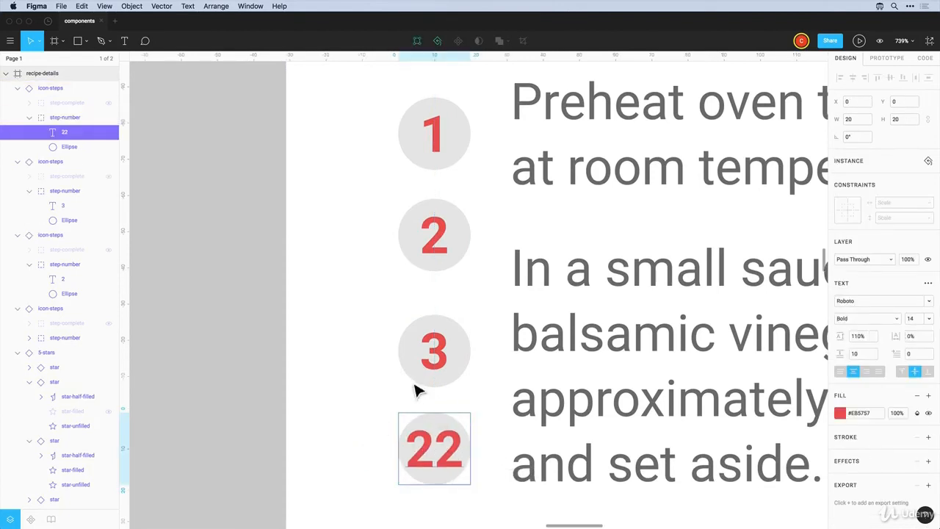
click(504, 468)
scroll(504, 471, down, 6)
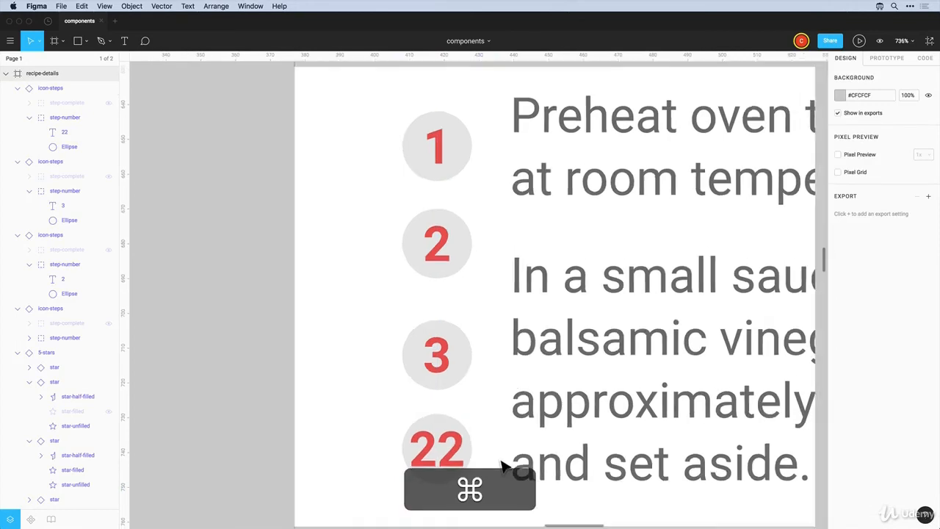
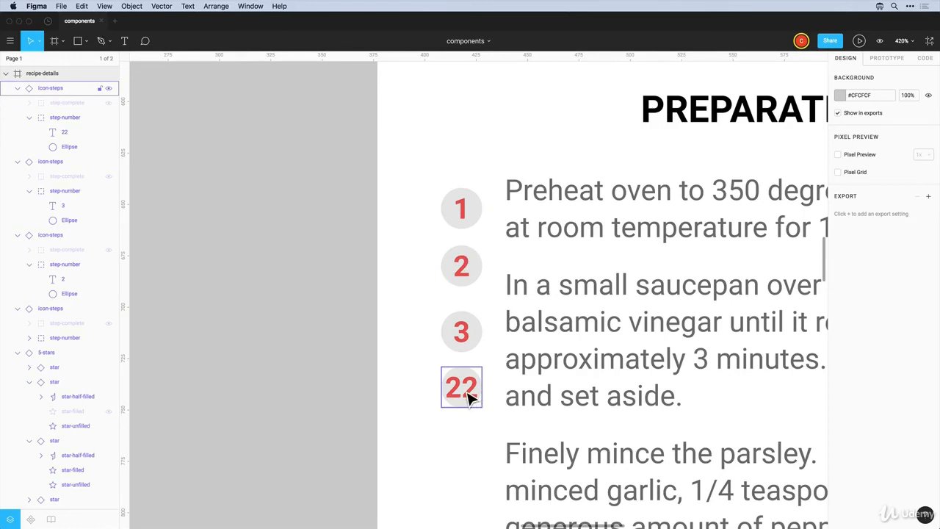
In the master icon-steps component, hide the step-complete check-mark group so the number shows
right_click(467, 221)
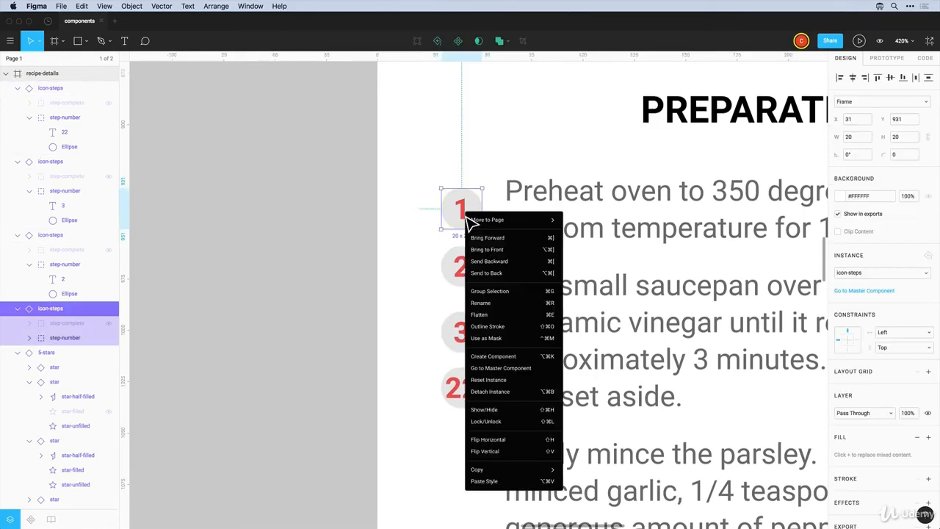
click(497, 370)
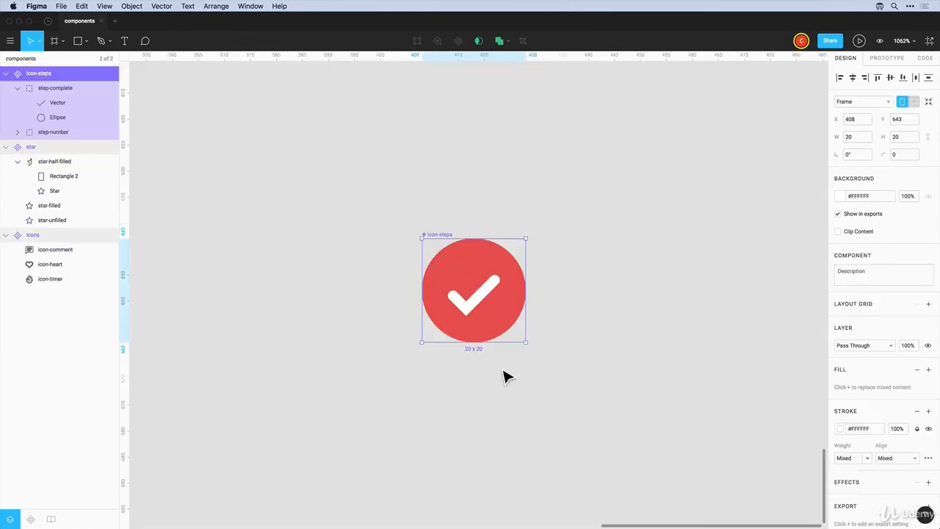
click(500, 301)
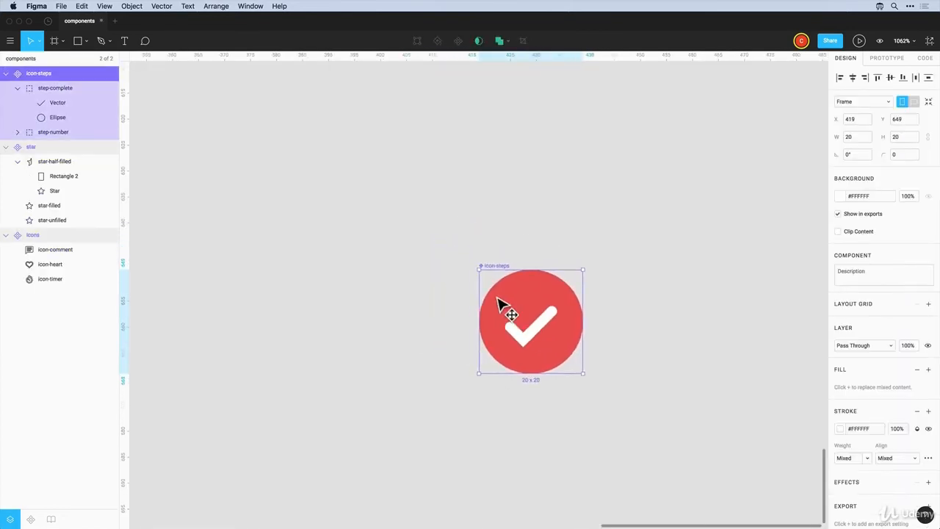
click(463, 269)
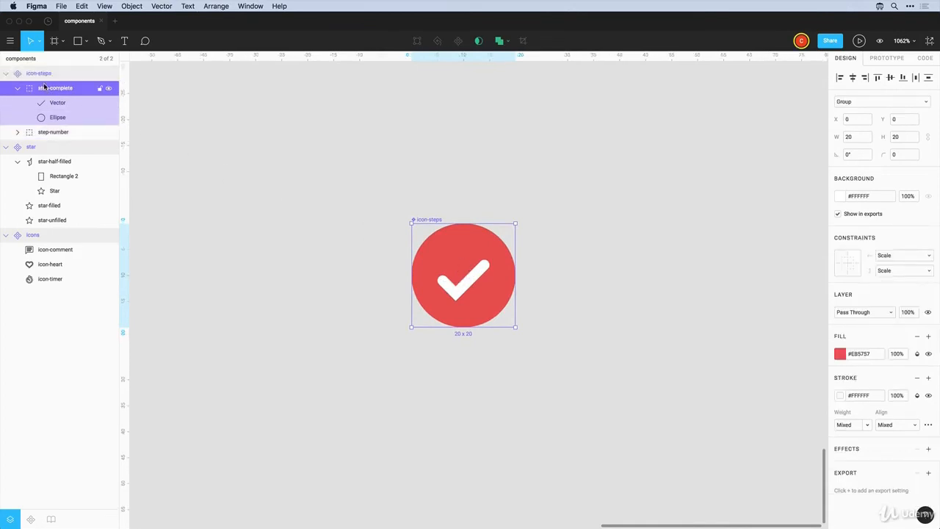
drag(450, 262, 453, 308)
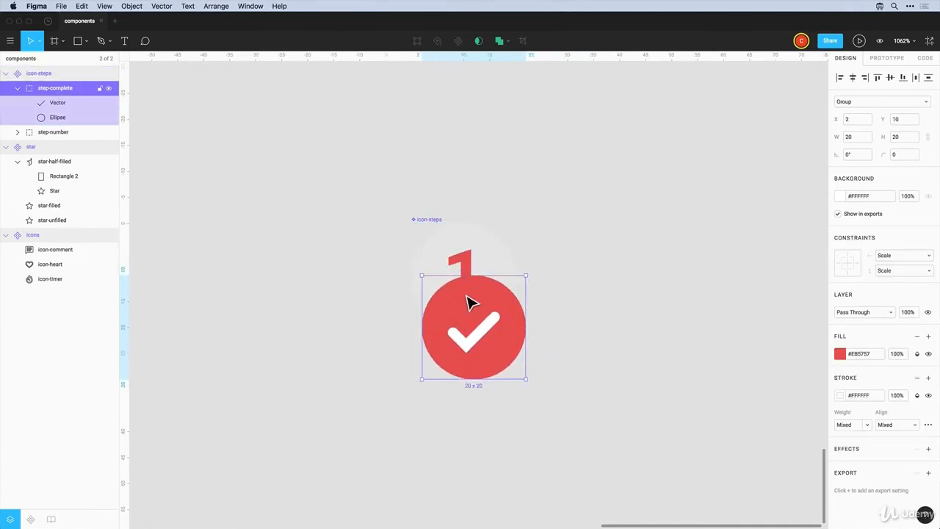
drag(466, 299, 455, 248)
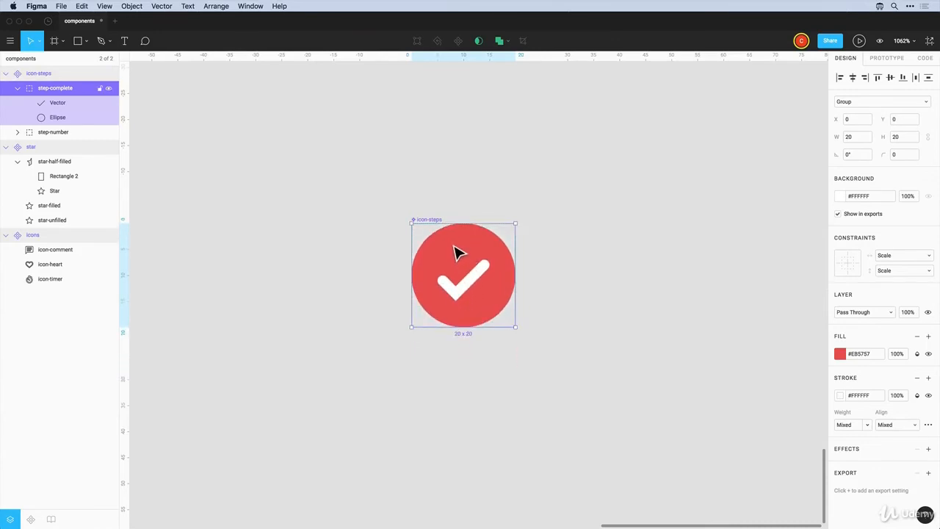
click(109, 88)
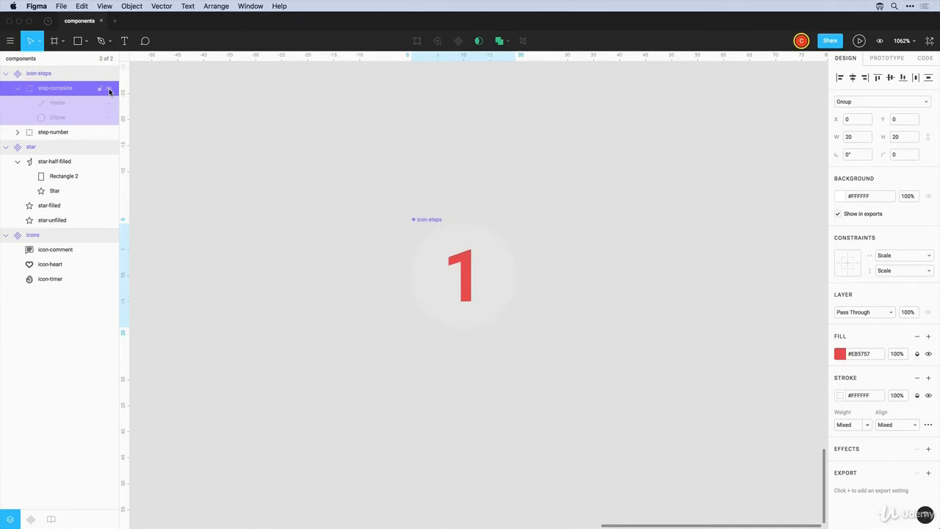
Set the master's step-number text to font size 10
click(470, 285)
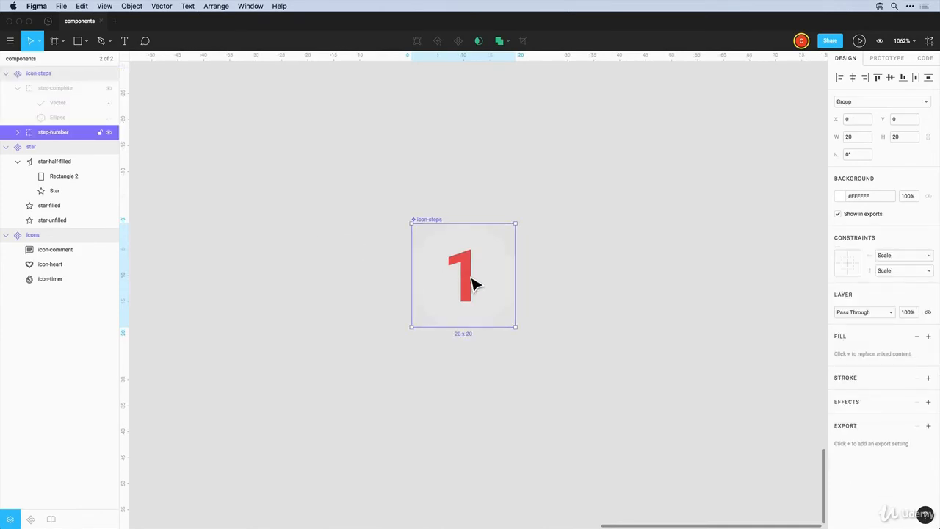
double_click(472, 284)
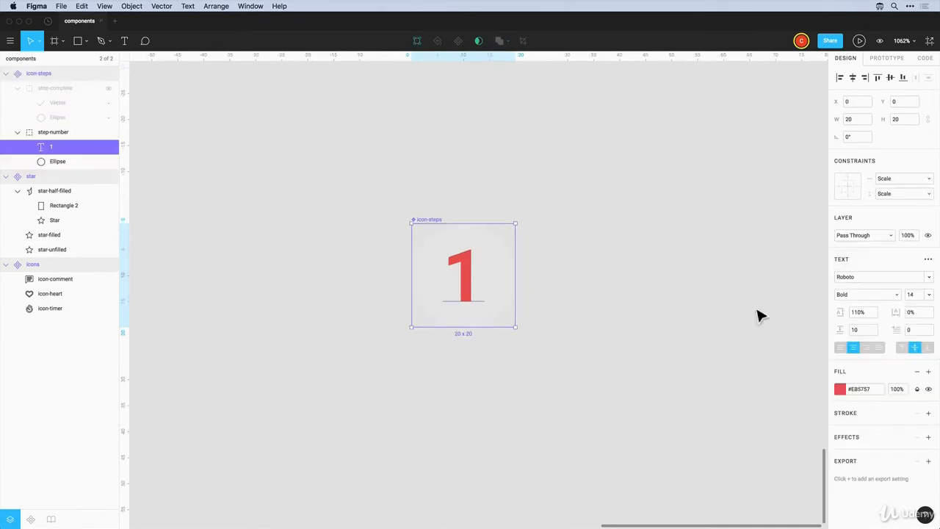
click(916, 296)
text(12)
key(Return)
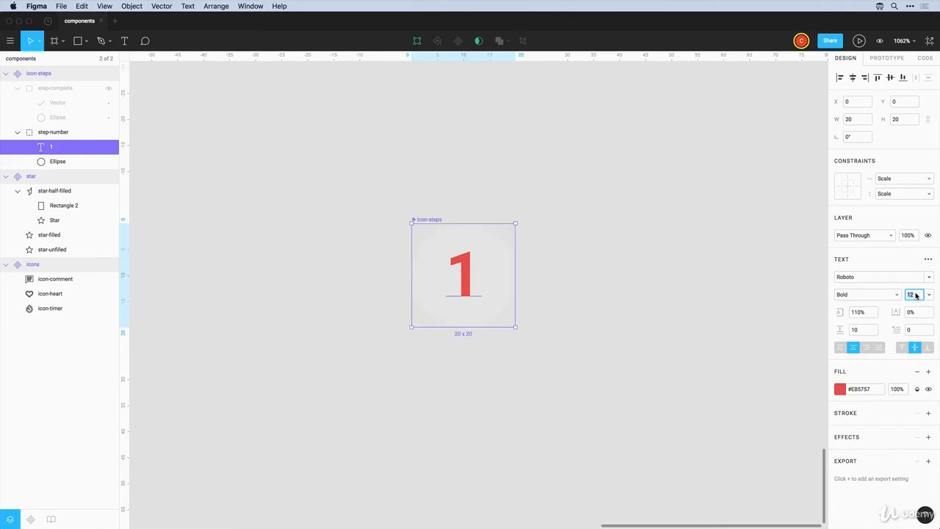
key(Return)
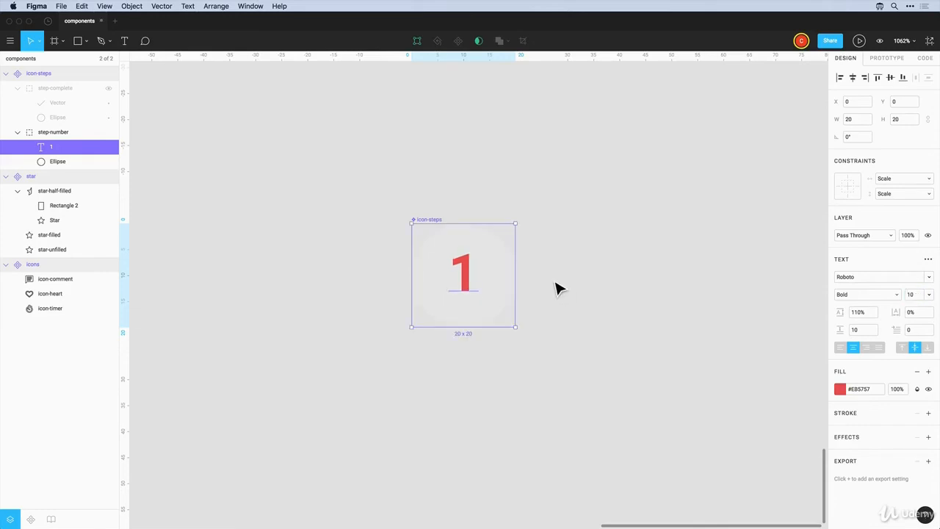
click(556, 288)
click(26, 59)
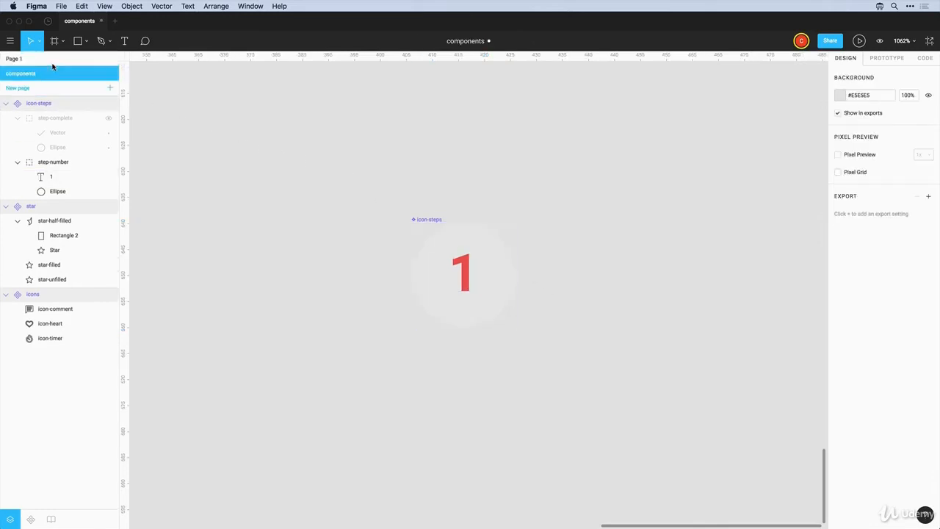
On Page 1, select the 22 text layer and try font sizes 48 and 14
click(15, 59)
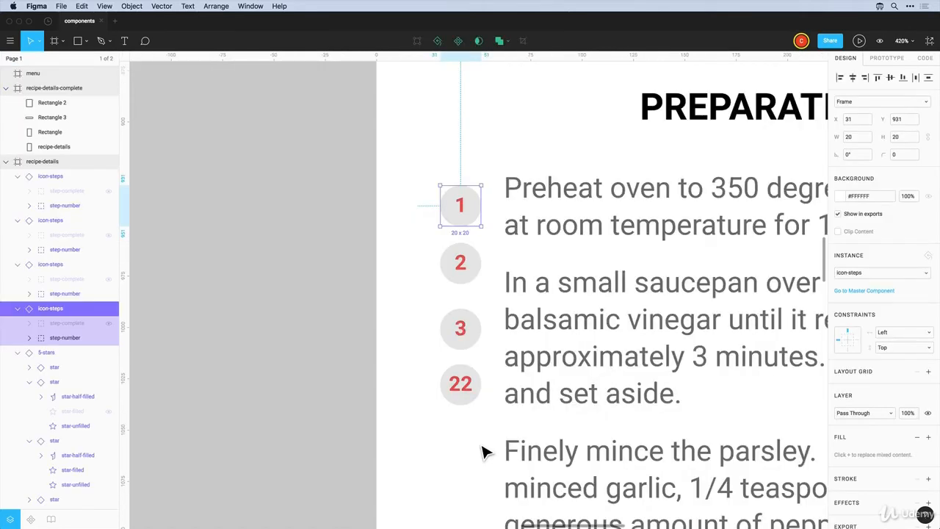
click(466, 332)
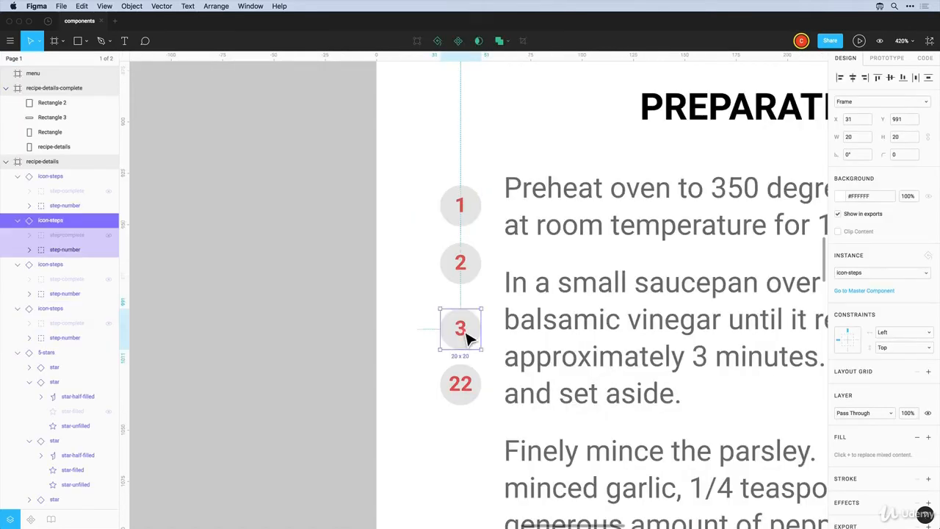
click(469, 330)
click(465, 388)
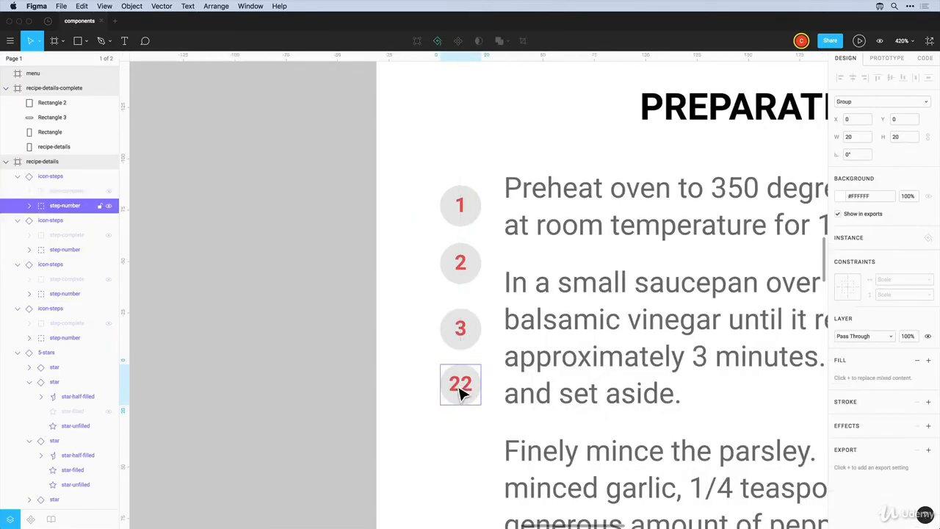
click(460, 393)
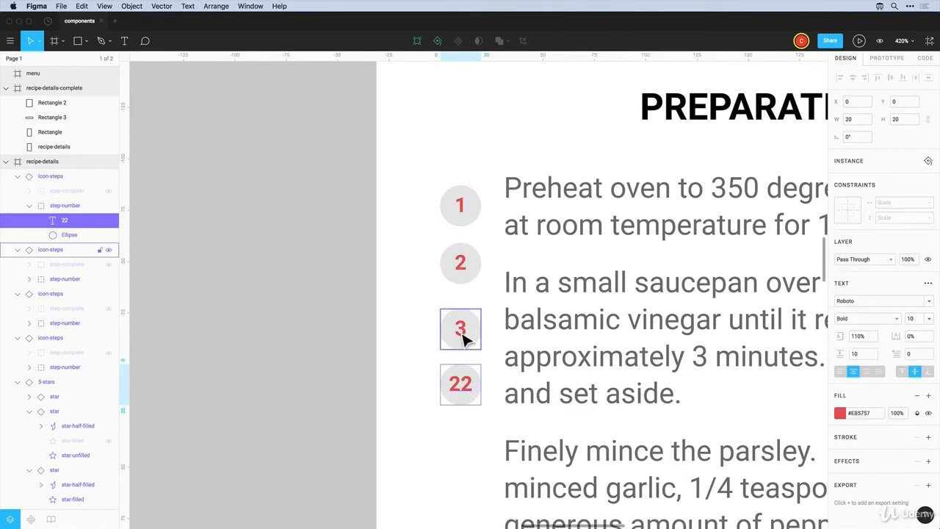
double_click(454, 384)
key(Escape)
click(929, 321)
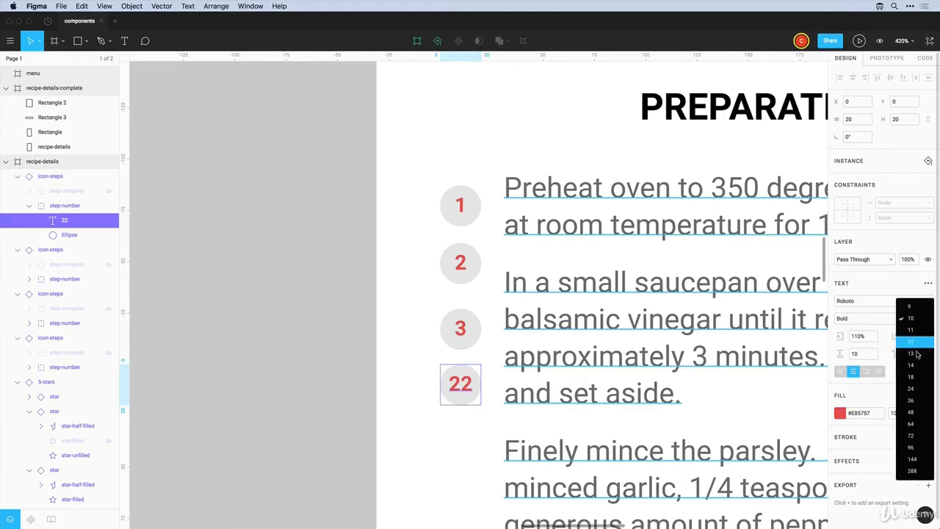
click(915, 412)
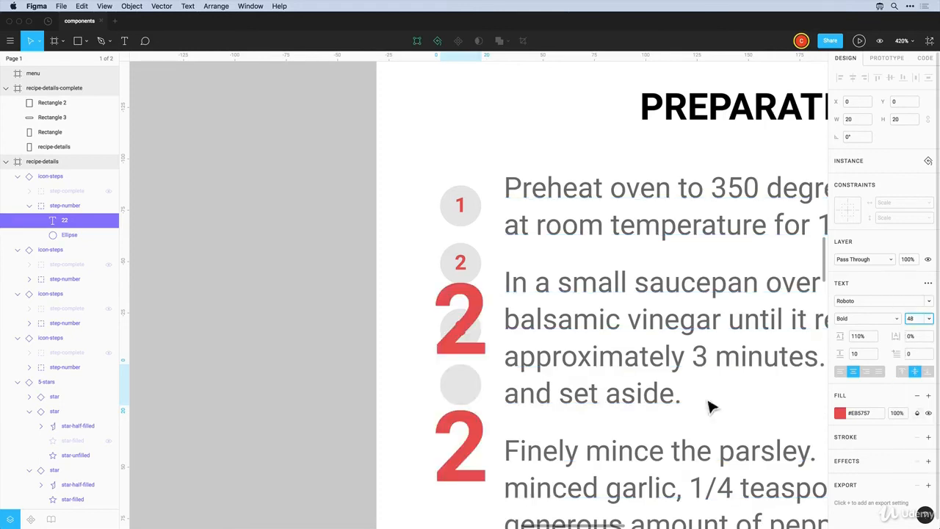
click(925, 319)
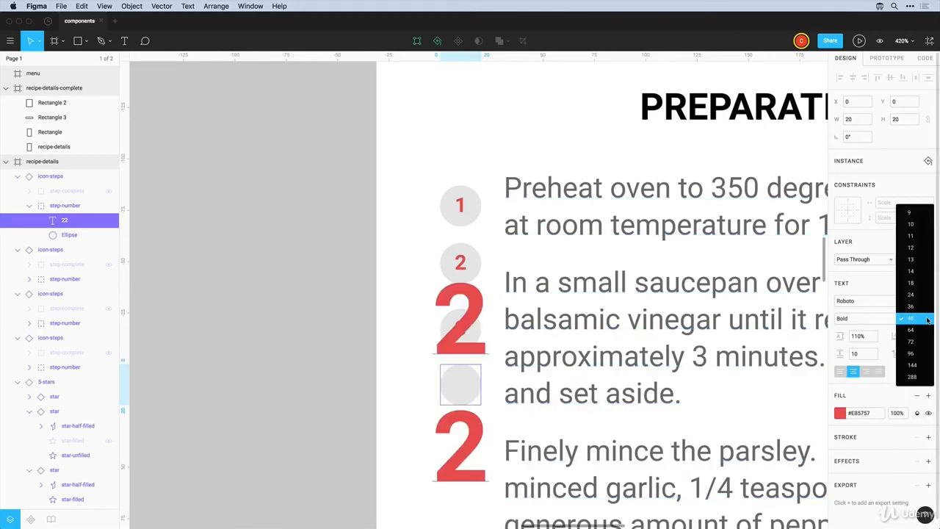
click(914, 275)
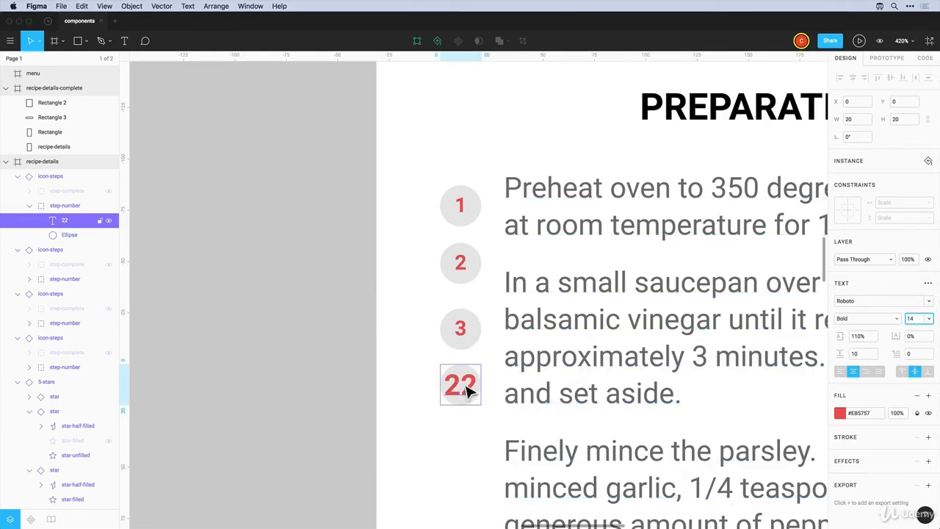
Reset the 22 text's style override so it matches the master at size 10
click(426, 357)
click(451, 387)
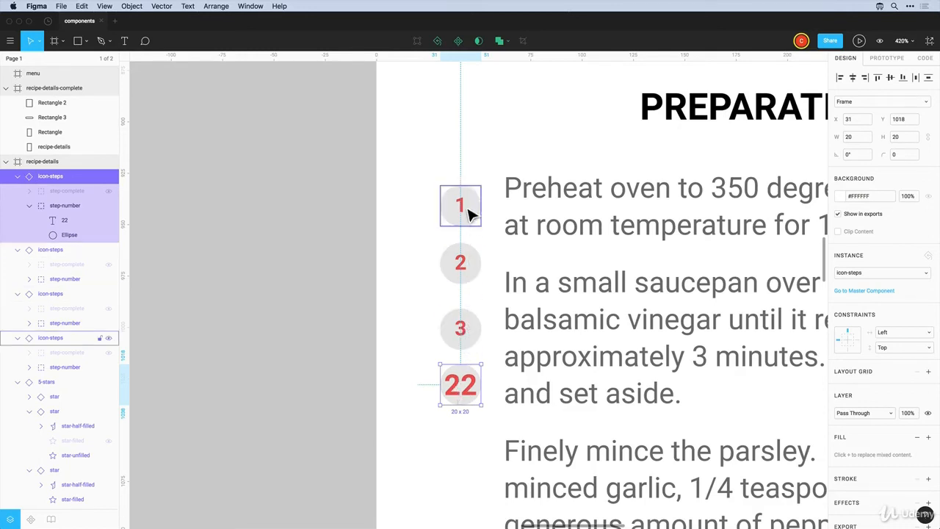
click(422, 393)
click(472, 391)
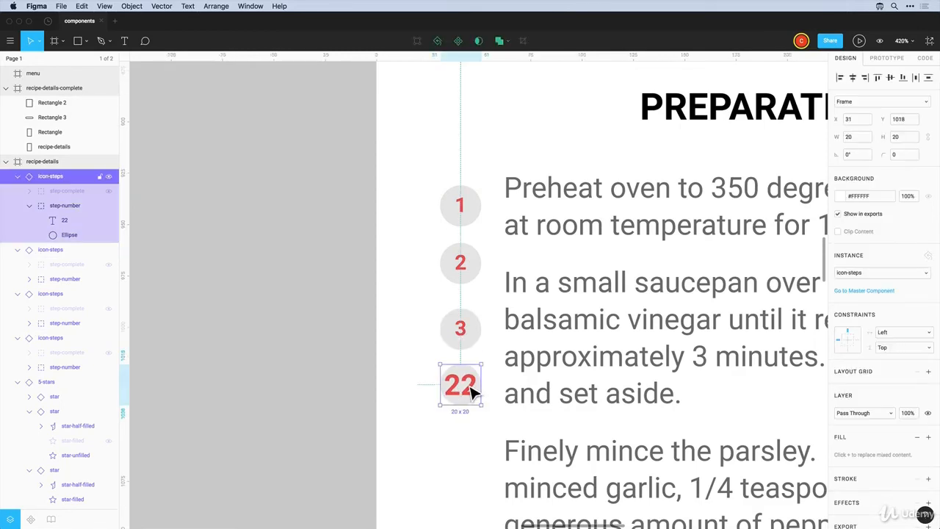
double_click(473, 390)
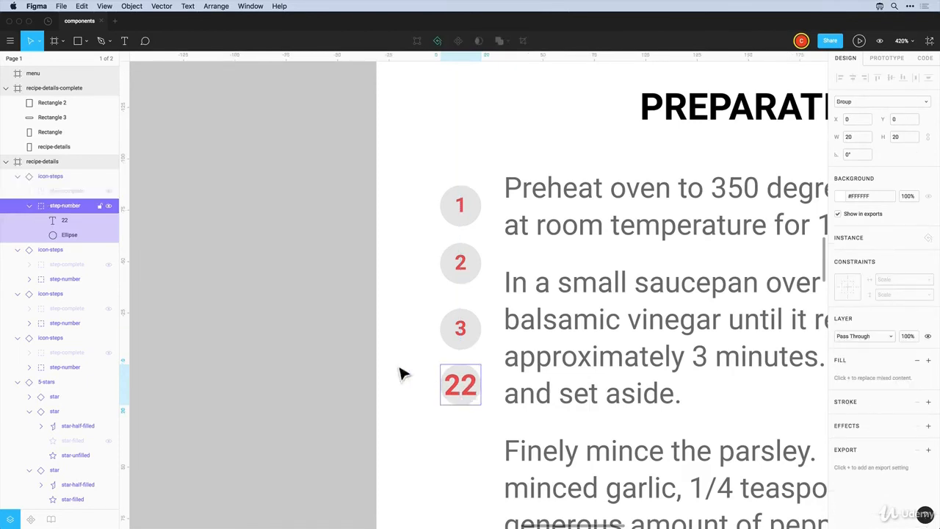
click(63, 219)
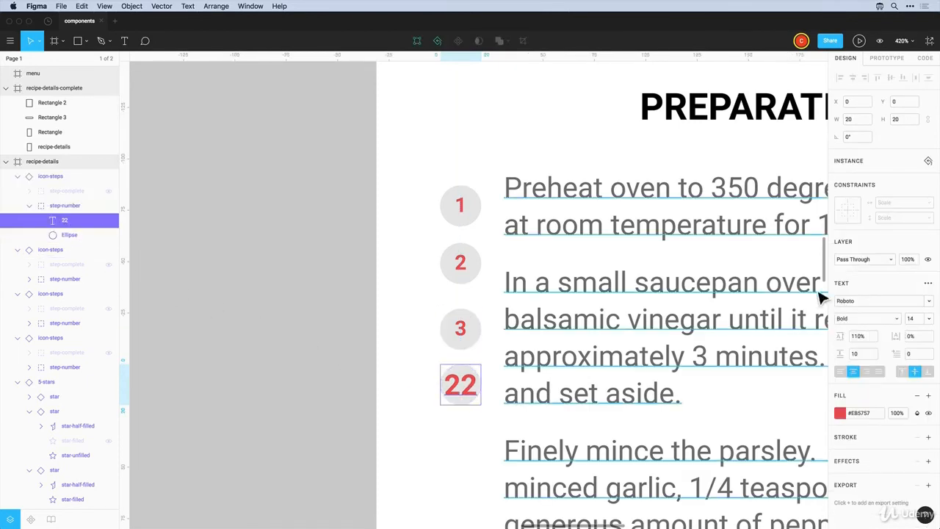
click(928, 161)
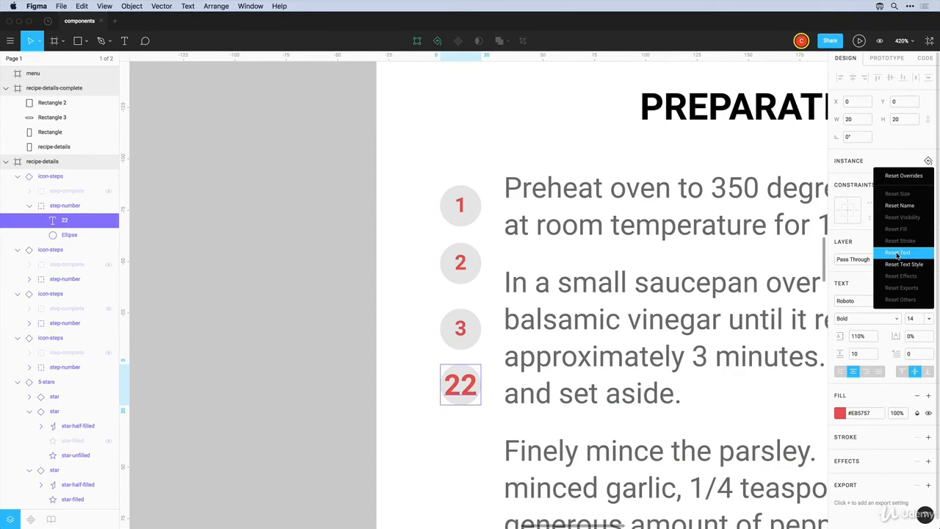
click(895, 269)
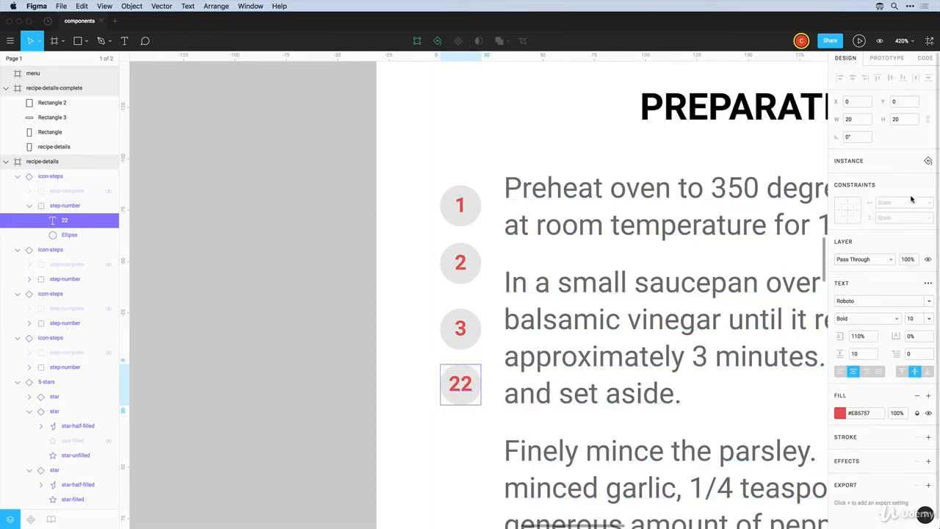
click(929, 161)
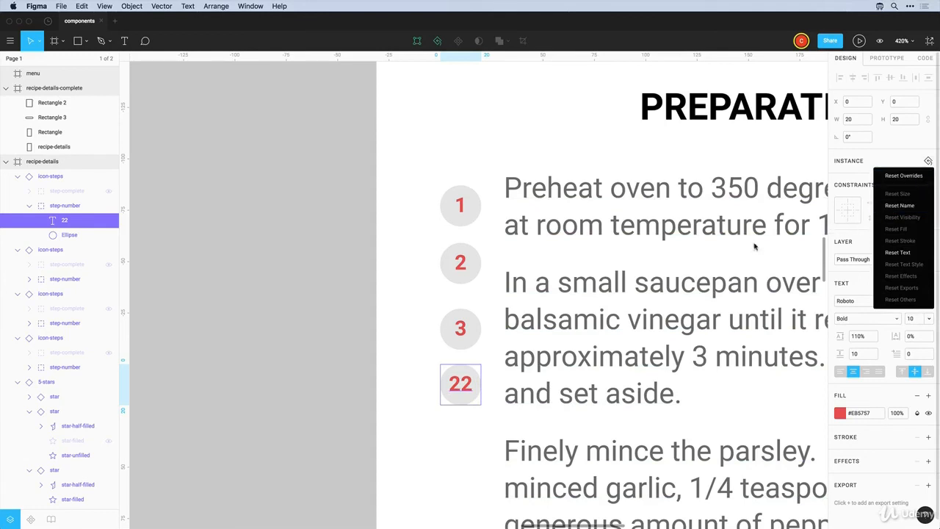
click(429, 326)
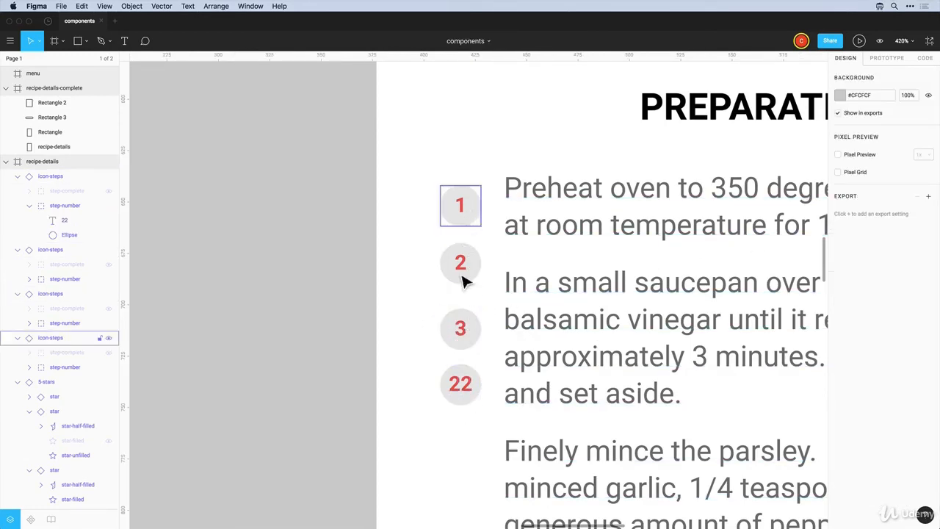
In the master icon-steps, make the '1' text 19 high, nudge it down to Y 1, and return to Page 1
right_click(472, 212)
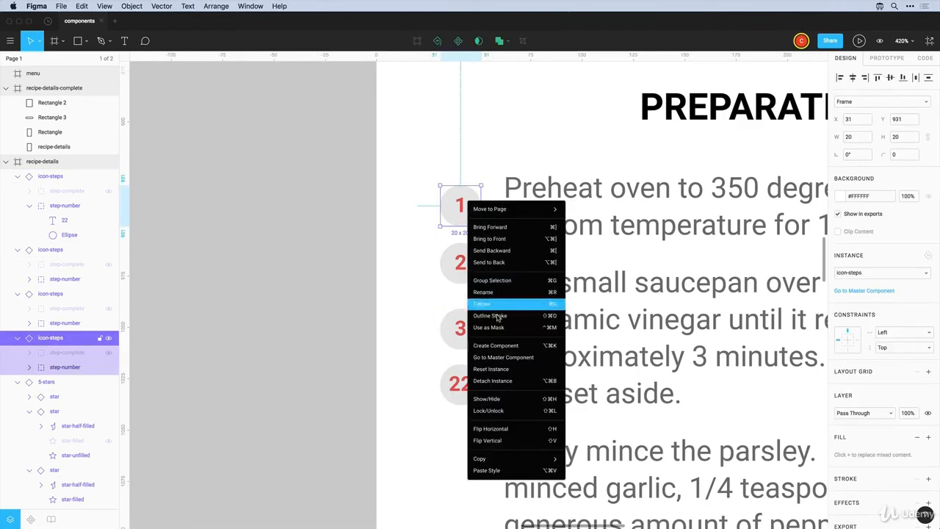
click(500, 357)
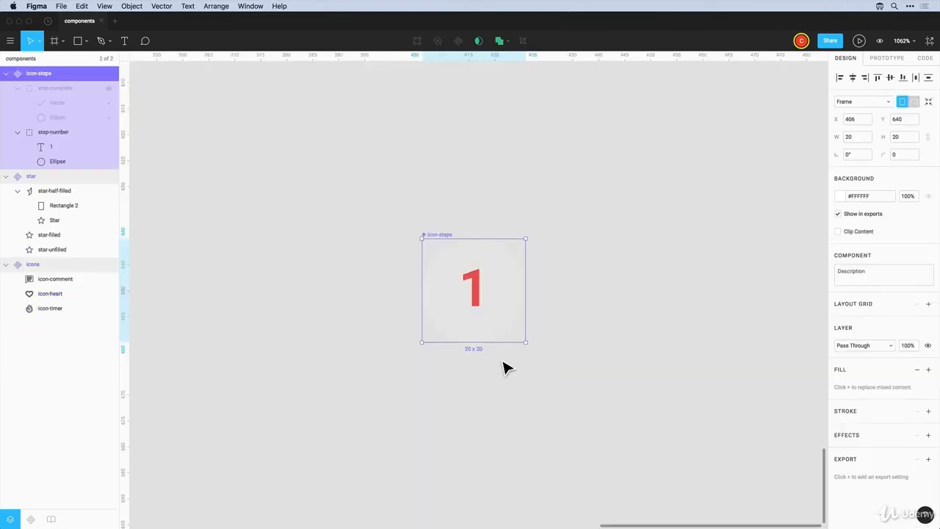
click(477, 300)
double_click(478, 300)
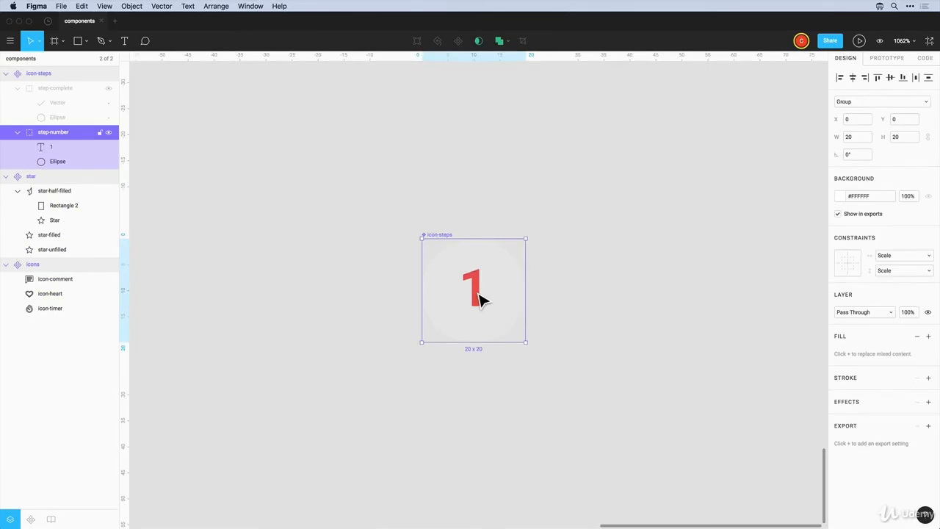
double_click(478, 300)
drag(483, 238, 483, 246)
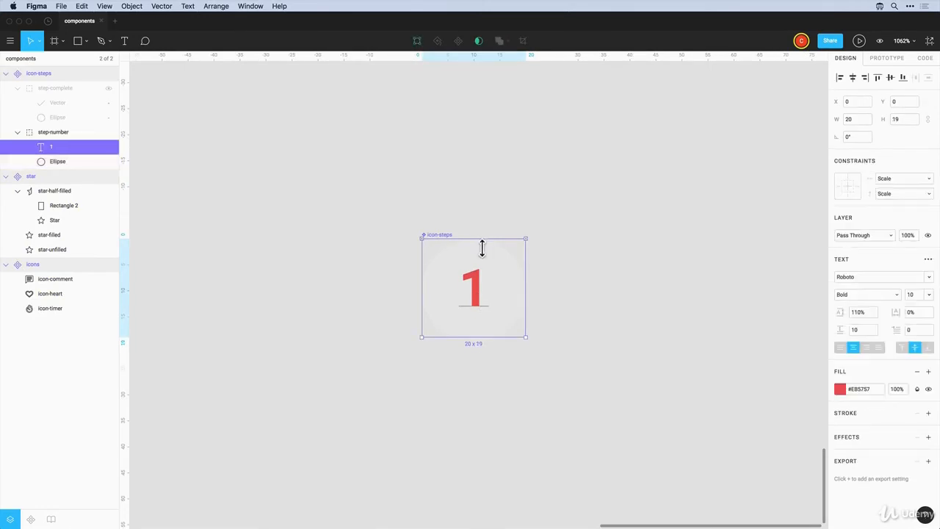
key(Down)
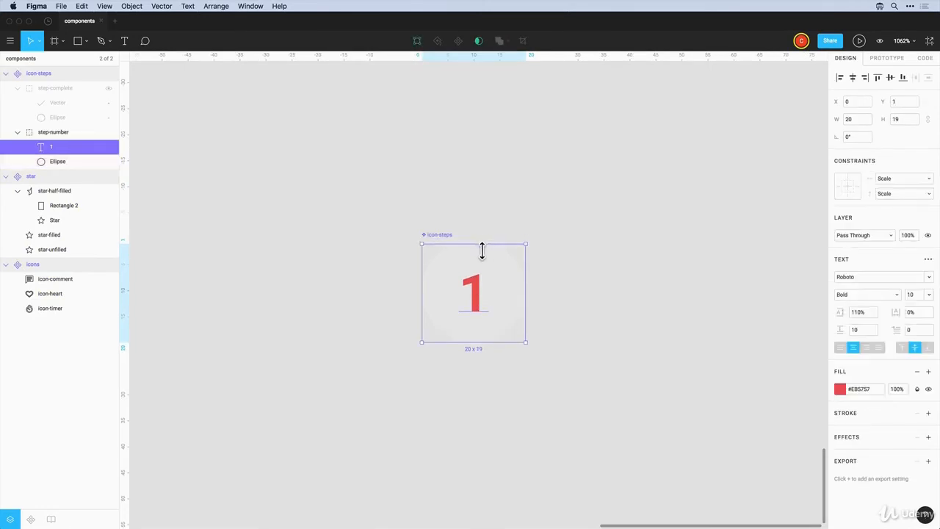
click(39, 60)
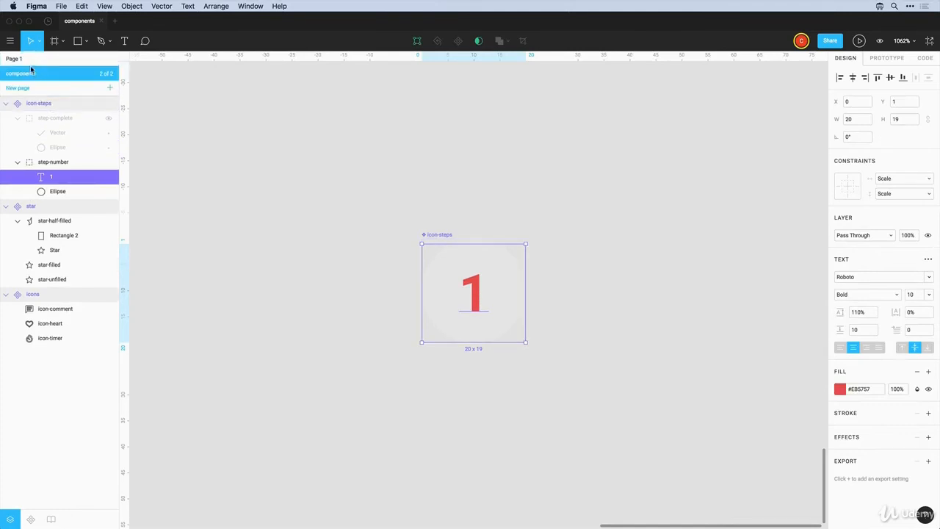
click(41, 59)
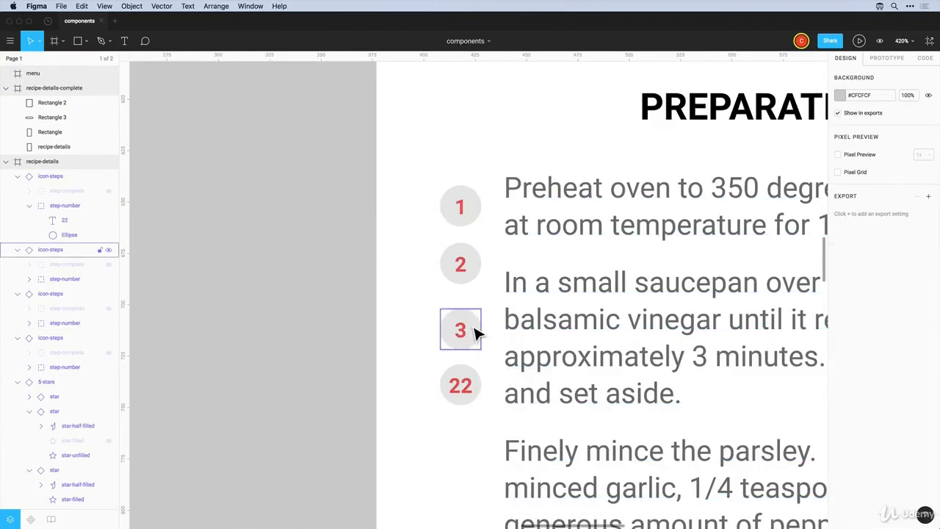
Change the 22 step number to 4 and reveal the checkmark on step 1
double_click(459, 395)
text(4)
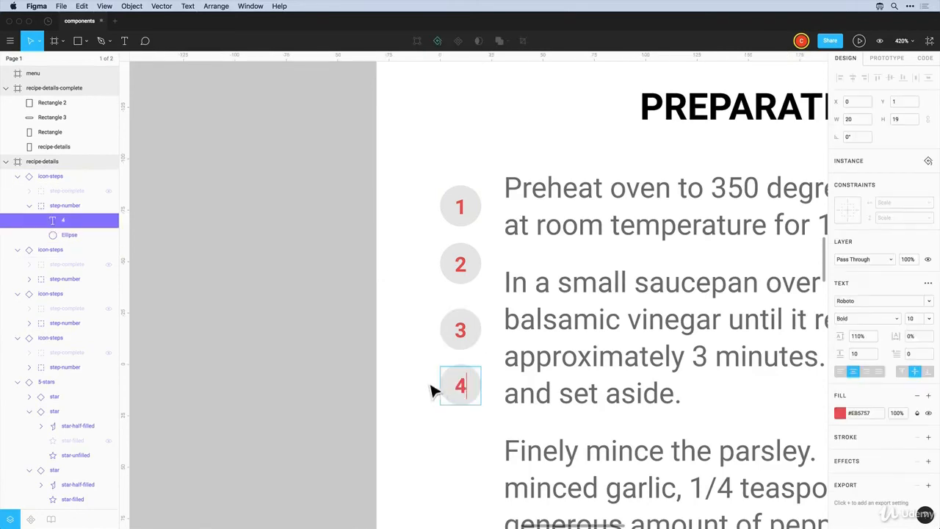
click(423, 375)
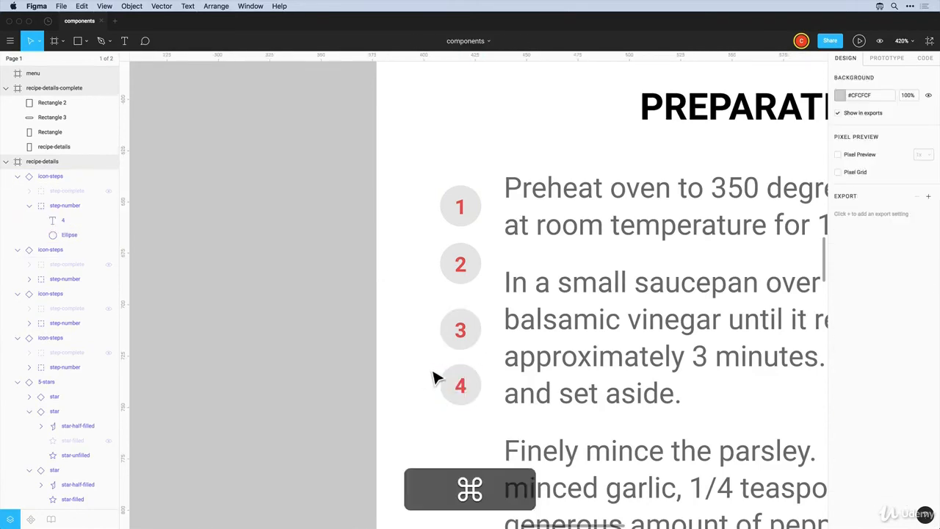
scroll(433, 377, down, 5)
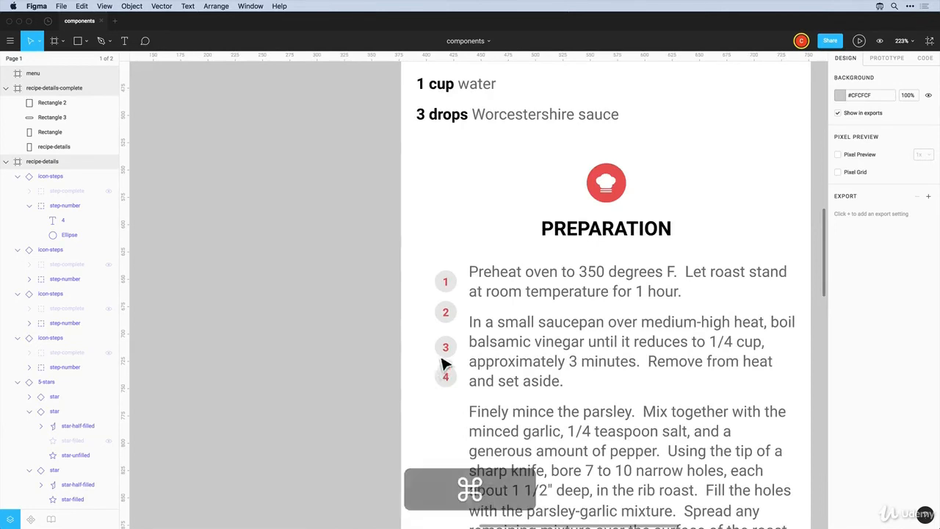
click(446, 282)
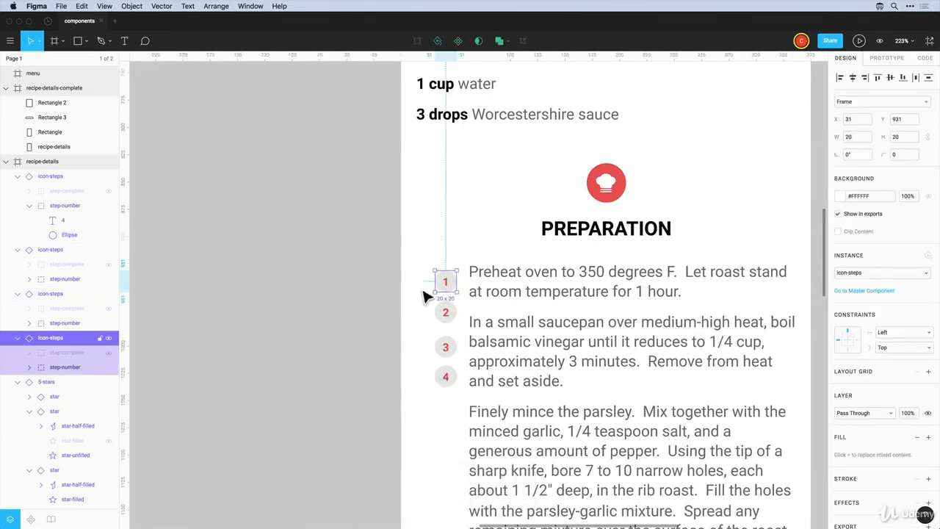
click(109, 354)
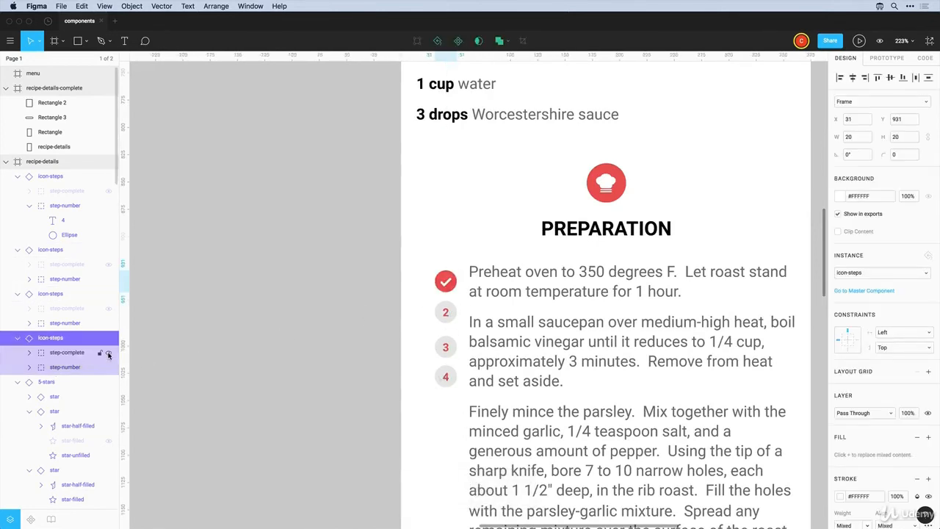
Delete the step 2 and 3 circles and copy the step 1 checkmark down to step 2
click(429, 317)
drag(429, 317, 455, 361)
key(Delete)
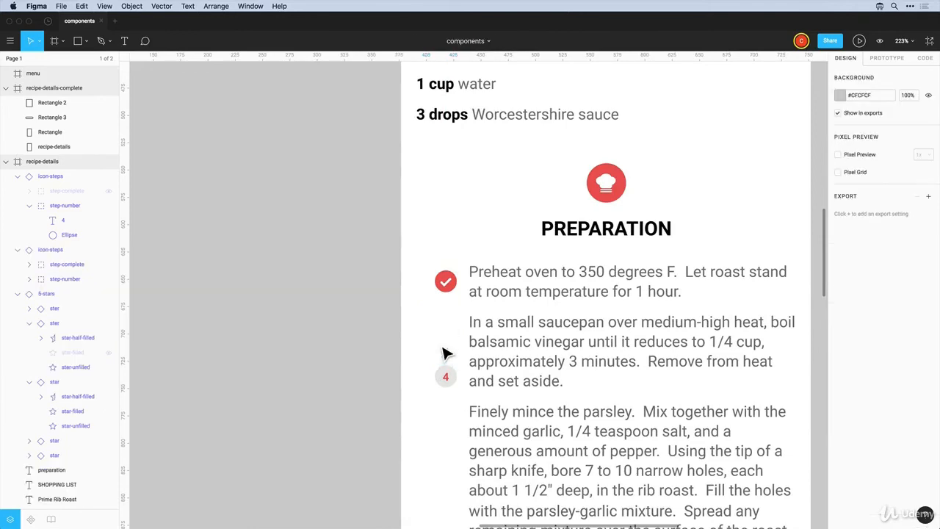
drag(450, 287, 449, 331)
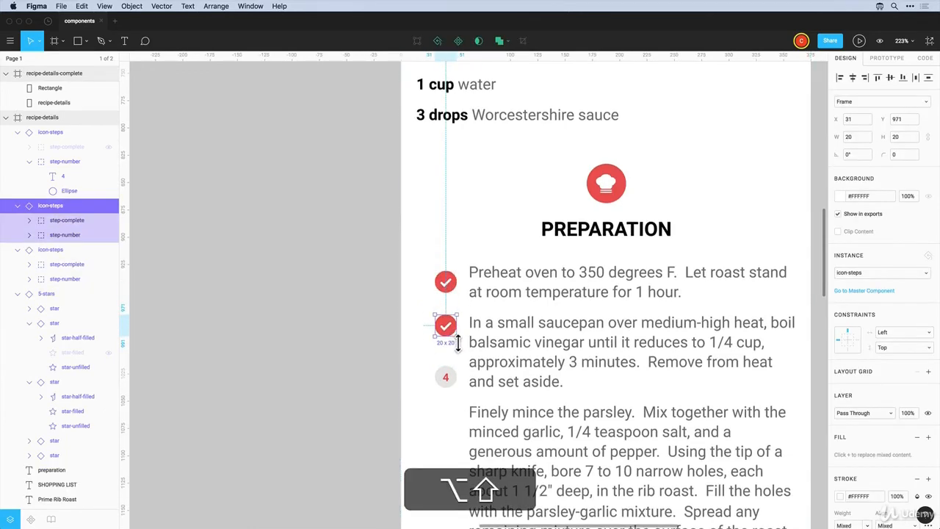
Move the step 4 circle lower and copy a checkmark down beside step 3
scroll(459, 347, down, 5)
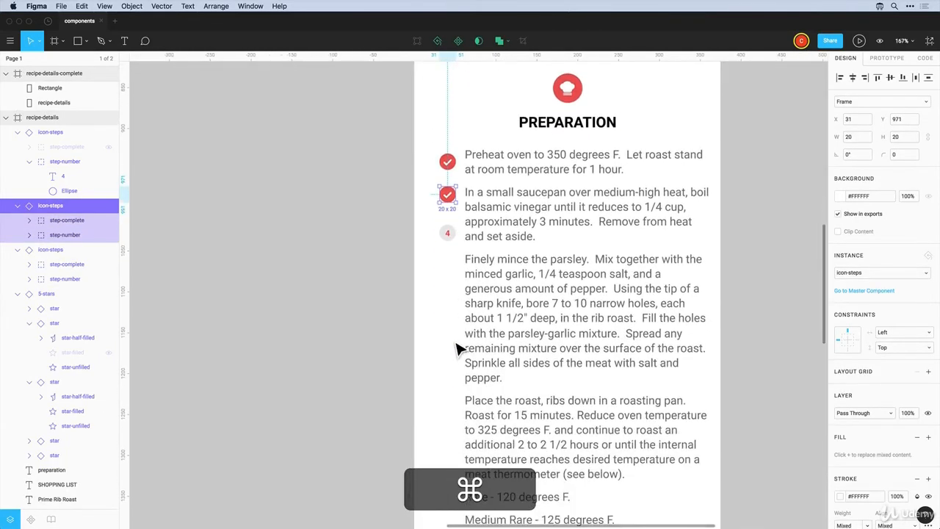
drag(448, 235, 450, 368)
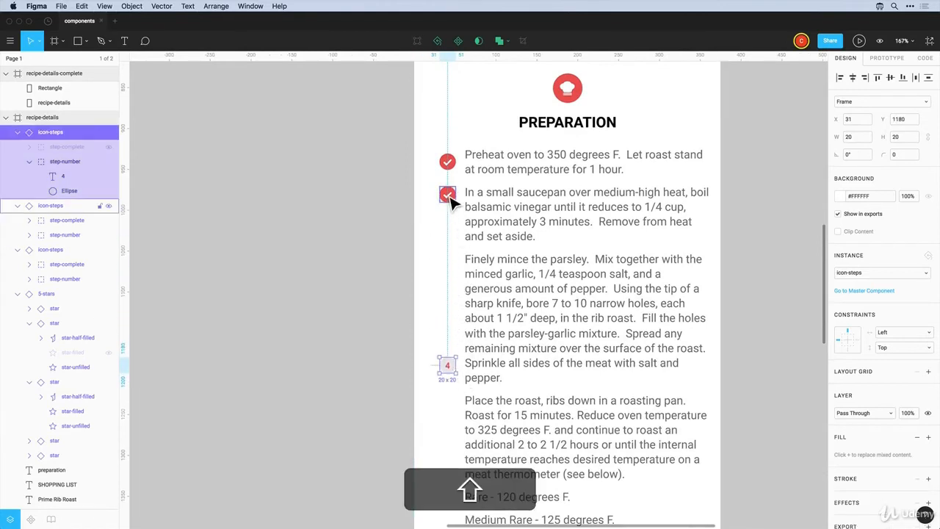
drag(450, 196, 459, 273)
click(457, 196)
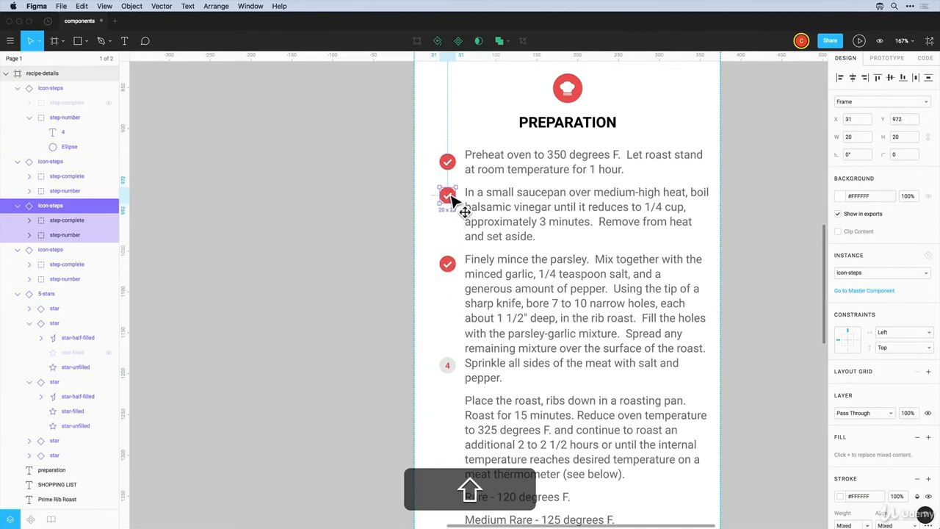
click(454, 167)
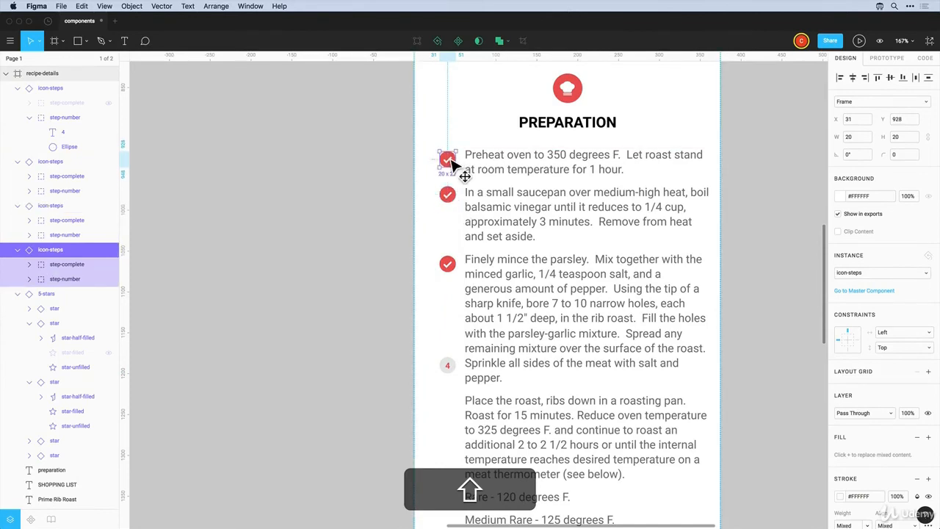
Move the step 4 icon down beside the last paragraph
scroll(450, 265, down, 5)
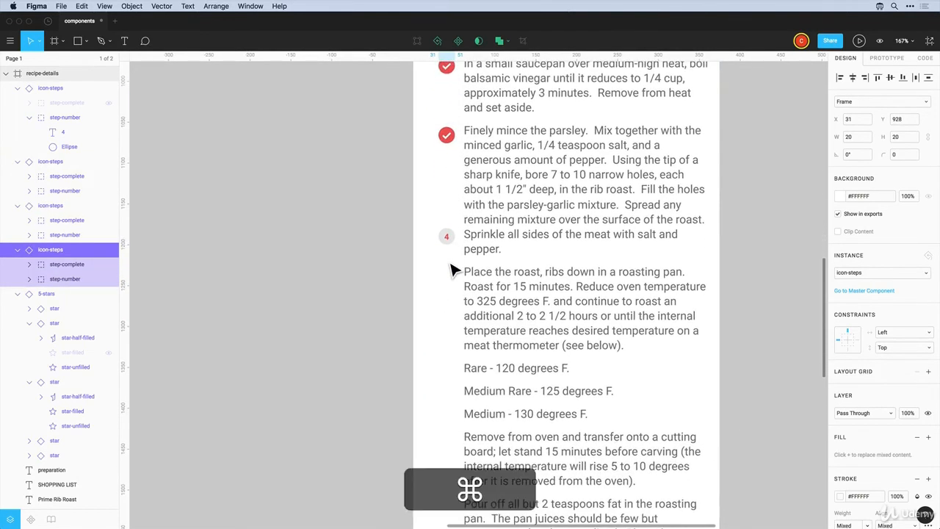
scroll(450, 269, up, 3)
scroll(451, 269, down, 8)
scroll(450, 270, down, 2)
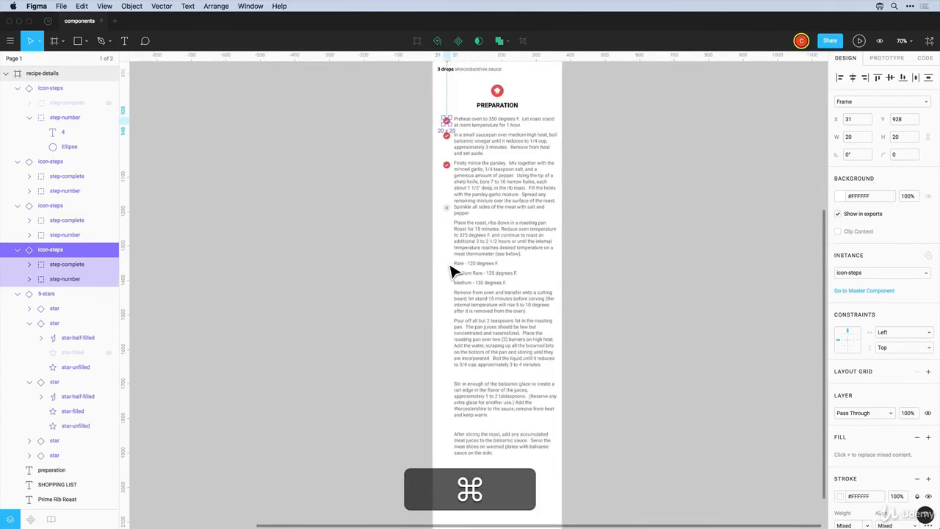
drag(449, 210, 445, 444)
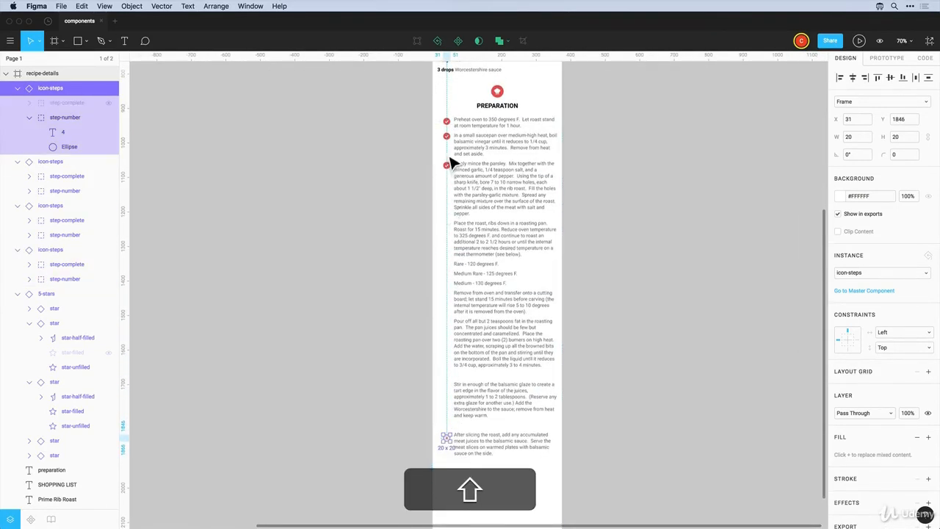
double_click(496, 221)
Delete the paragraphs from 'Place the roast' through 'keep warm.' in the preparation text
click(526, 242)
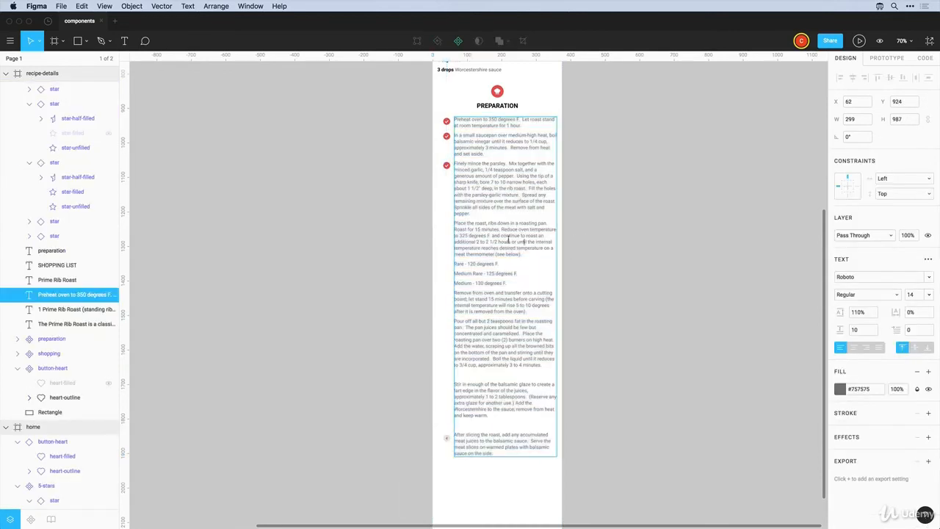
drag(455, 223, 481, 428)
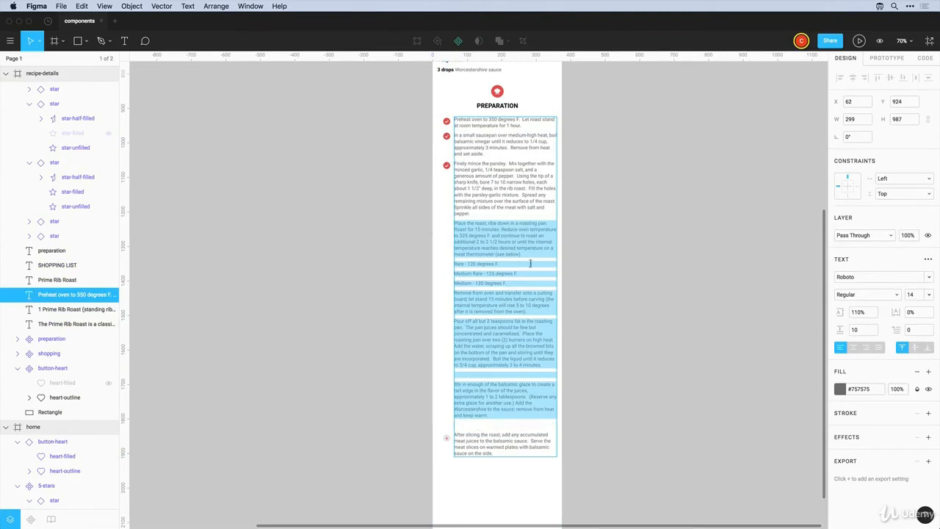
key(BackSpace)
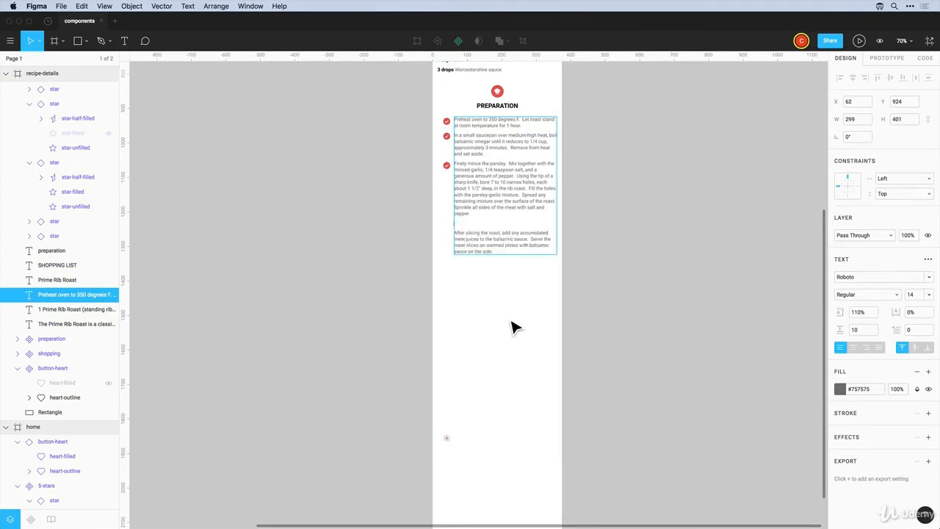
key(Escape)
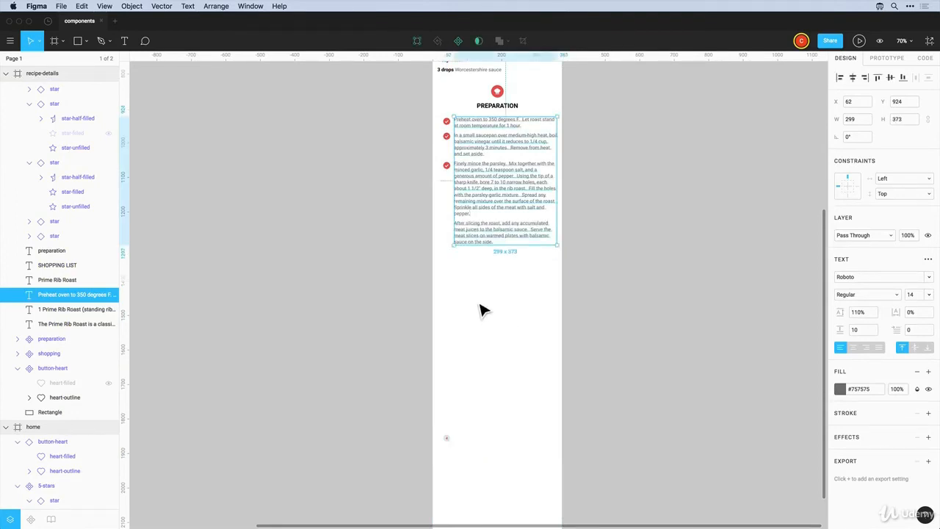
Move the step 4 icon up beside 'After slicing the roast' and zoom into the steps
click(462, 360)
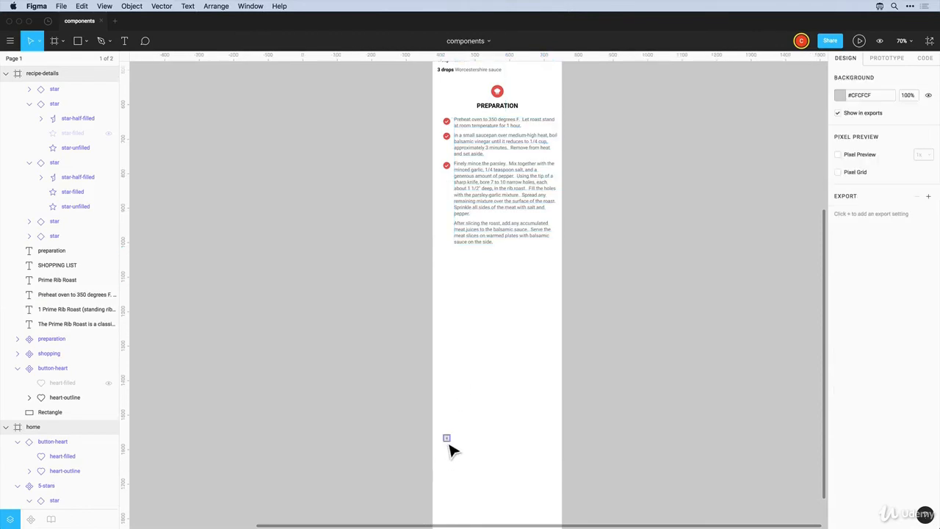
drag(447, 445, 464, 231)
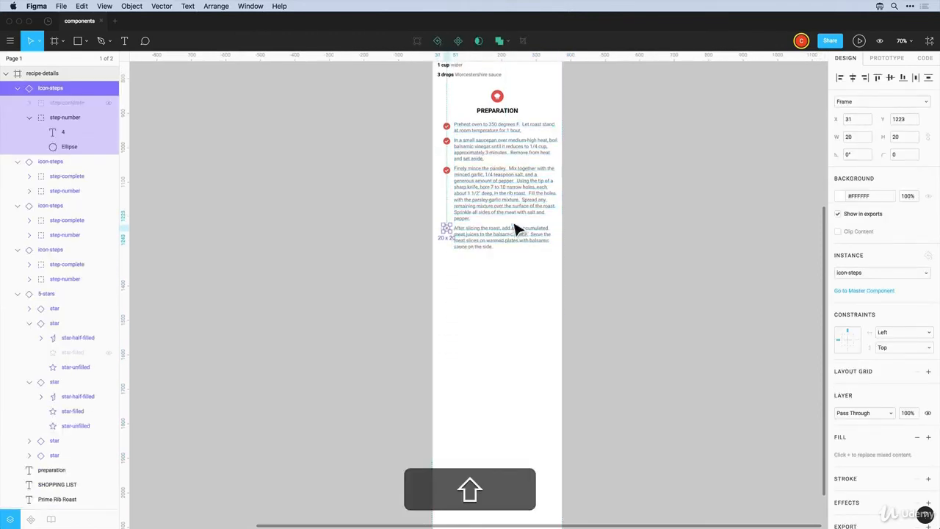
key(Escape)
key(z)
drag(404, 89, 603, 315)
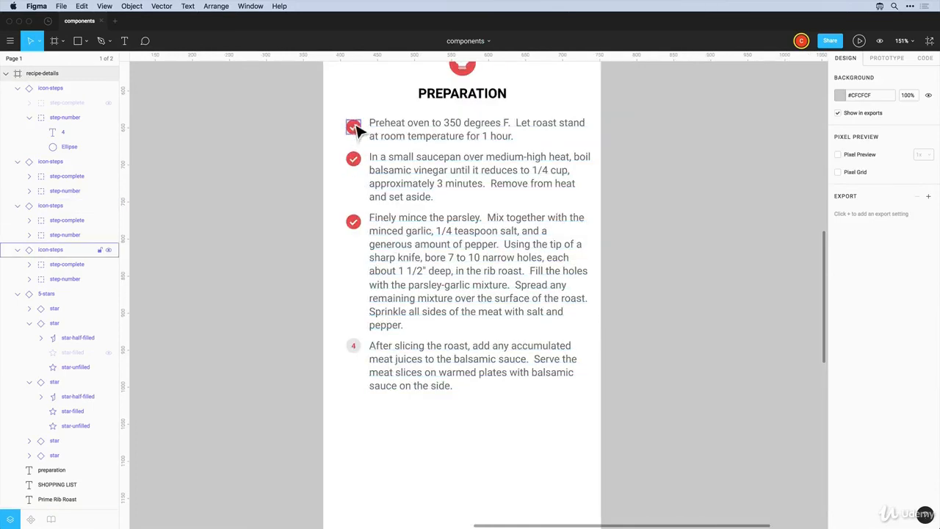
click(354, 221)
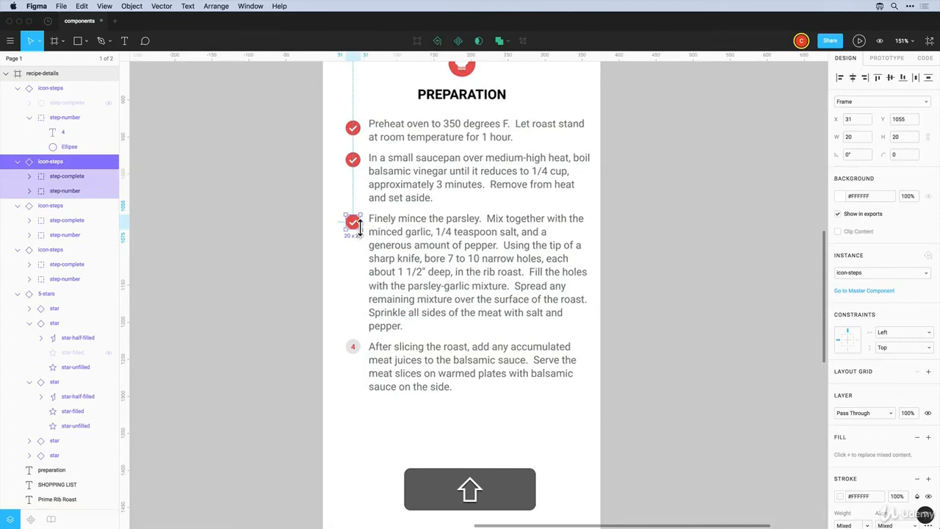
click(357, 358)
scroll(356, 360, up, 1)
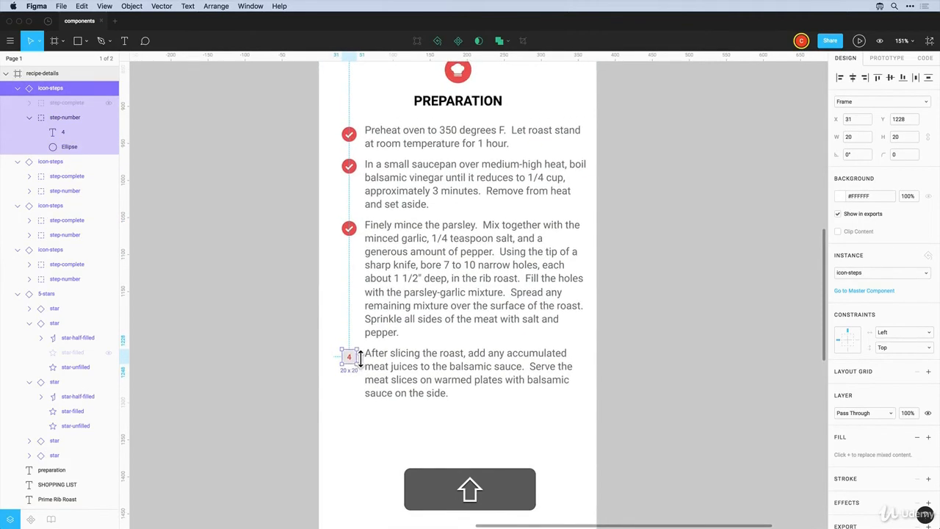
click(309, 270)
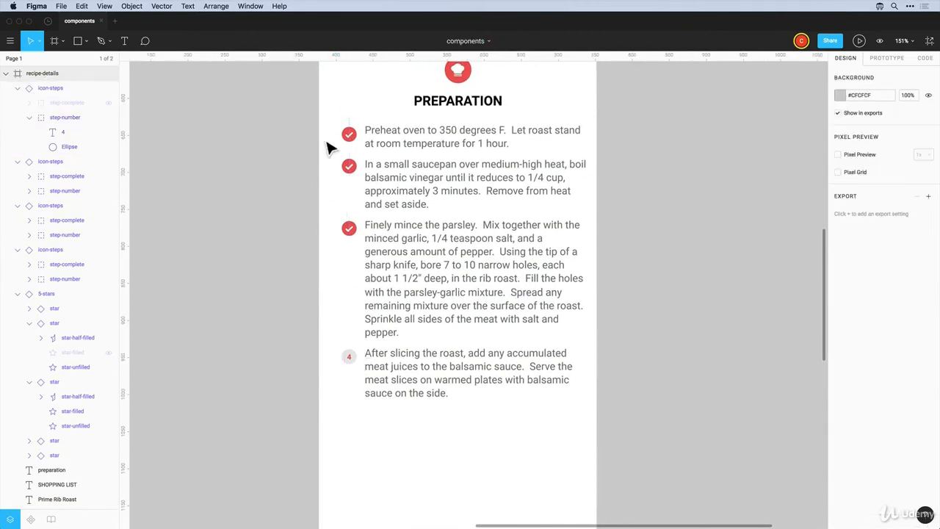
Move the four step icons to X 20, 20 px from the frame's left edge
drag(329, 118, 357, 414)
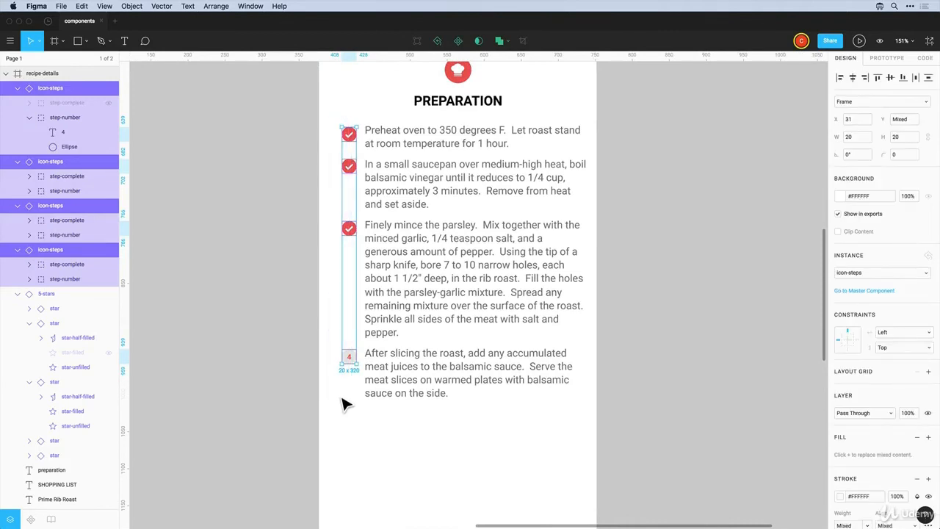
key(alt)
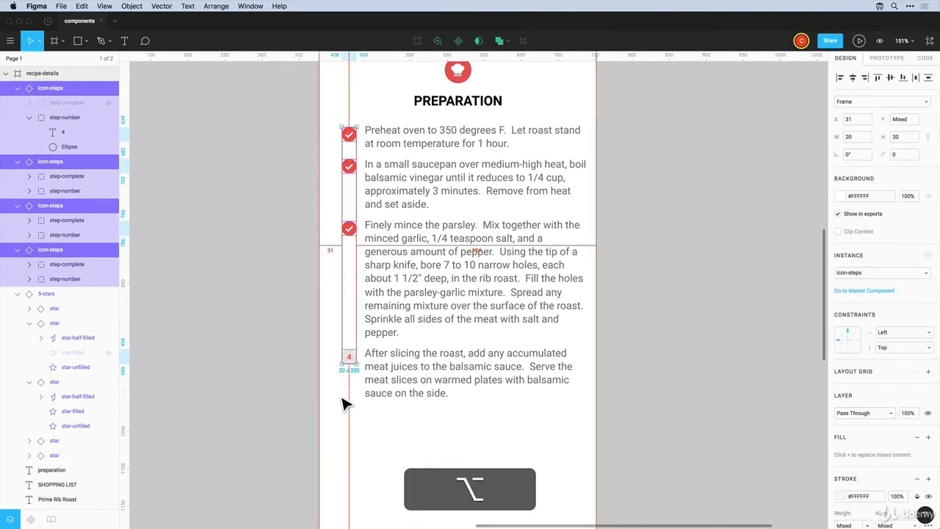
key(alt+Left)
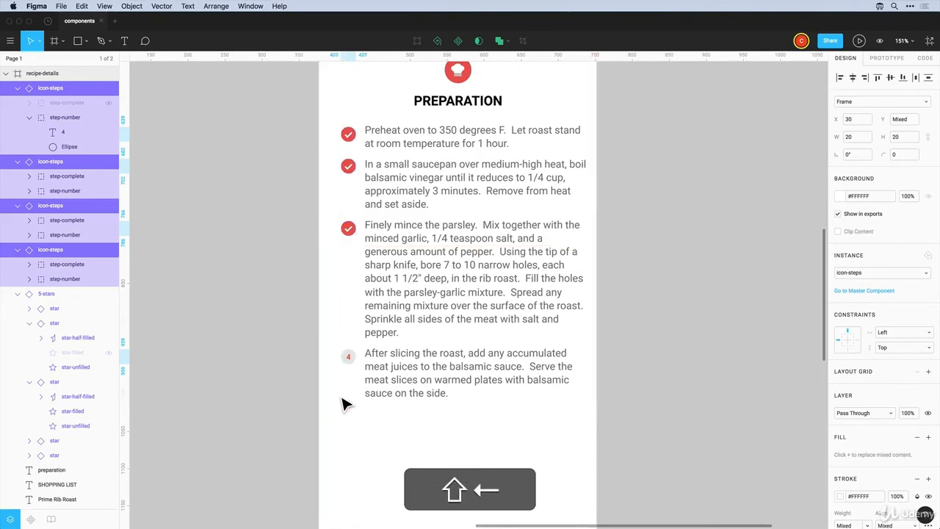
key(ctrl+alt+shift+Left)
scroll(342, 403, up, 2)
scroll(343, 404, right, 2)
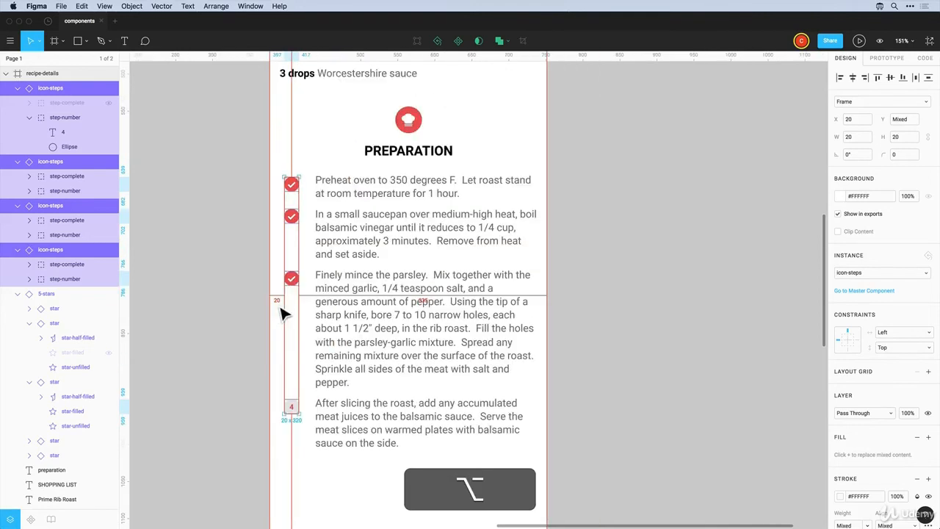
Move the preparation text to X 50 and widen it to 305 px, leaving a 20 px right gap
alt+click(353, 311)
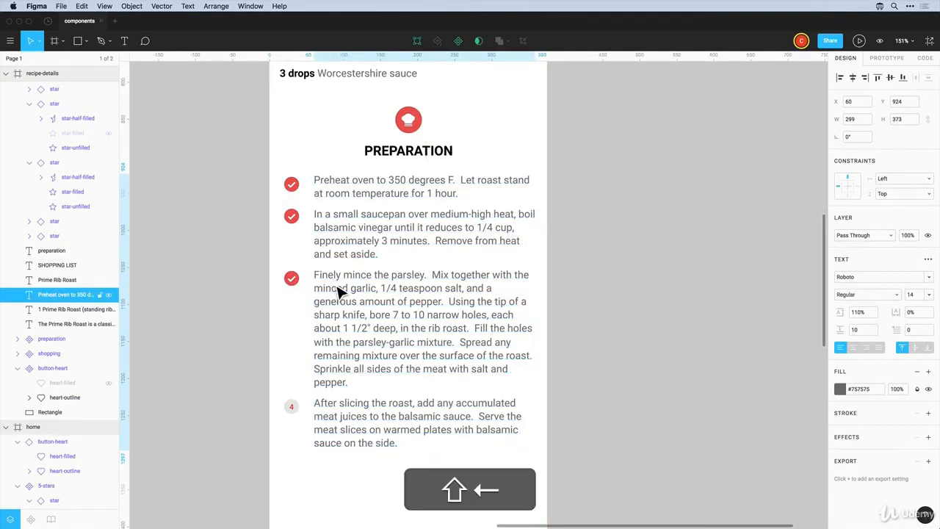
key(shift+Left)
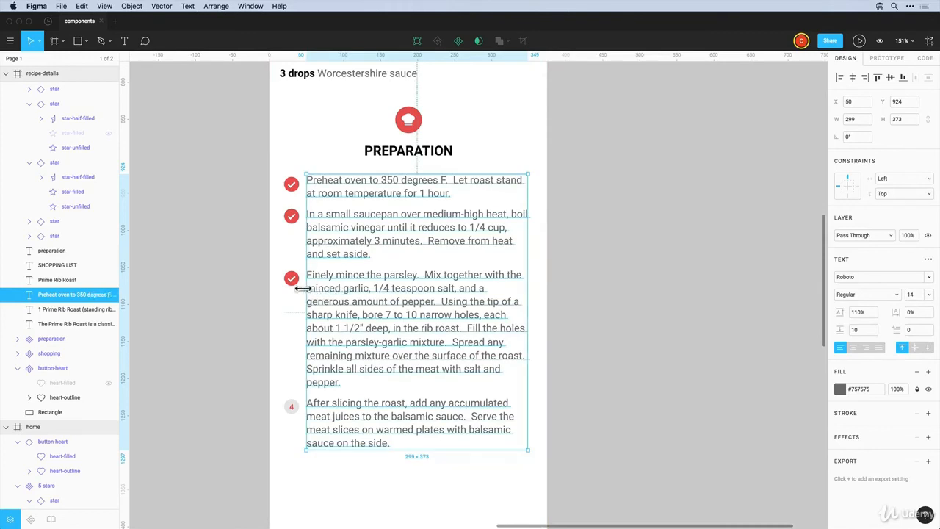
key(alt)
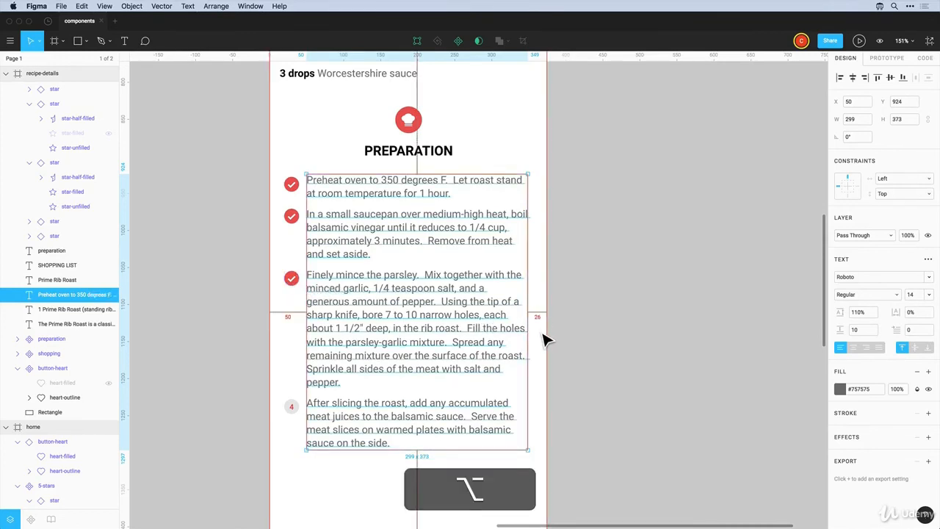
key(super)
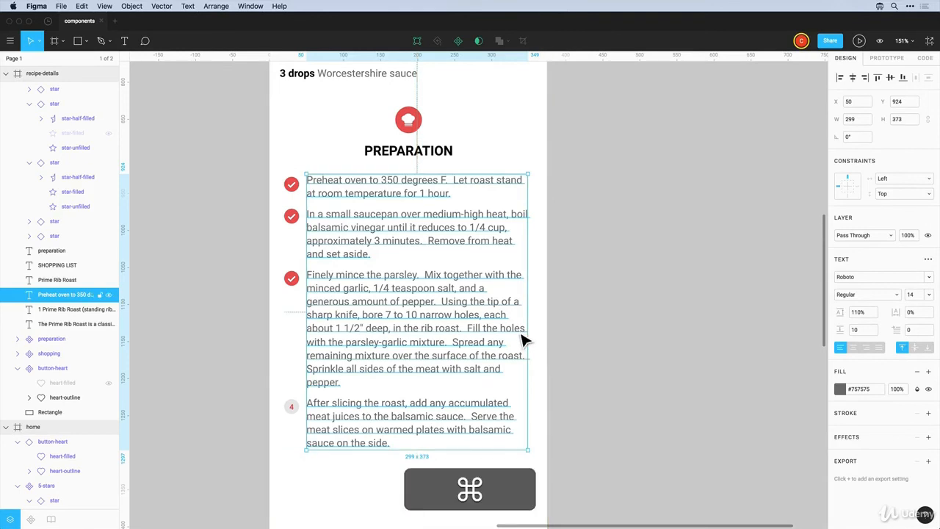
key(super+Right)
key(super+Right)
key(super+Right)
key(super+Right)
key(super+Right)
key(super+Right)
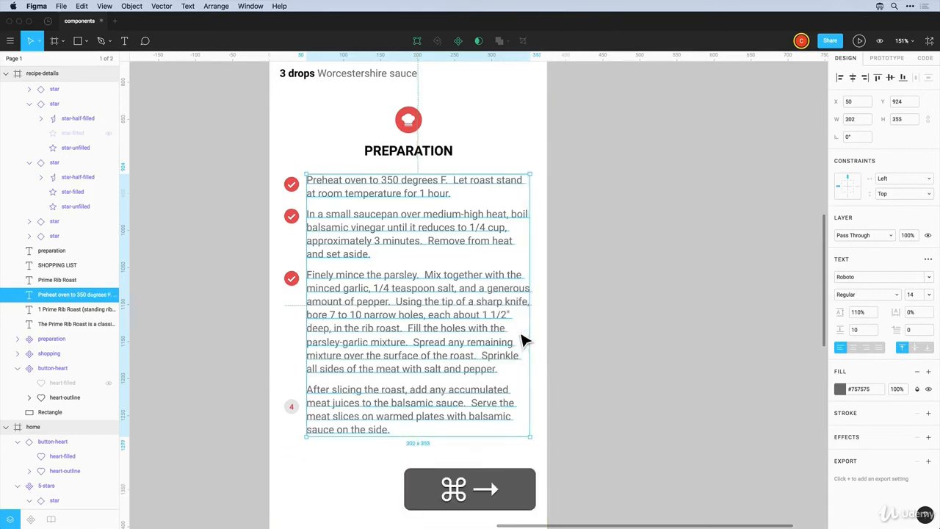
key(alt)
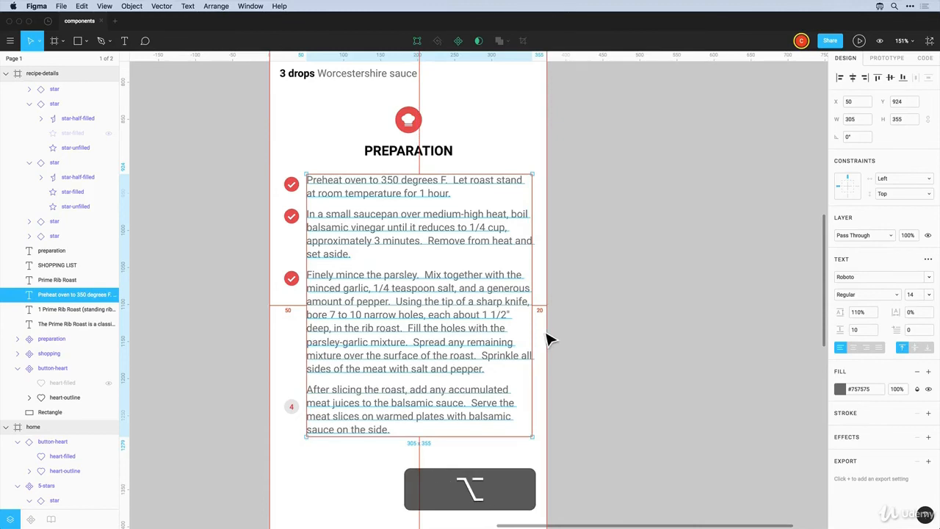
click(563, 357)
Nudge the step 4 icon up level with its paragraph
click(294, 408)
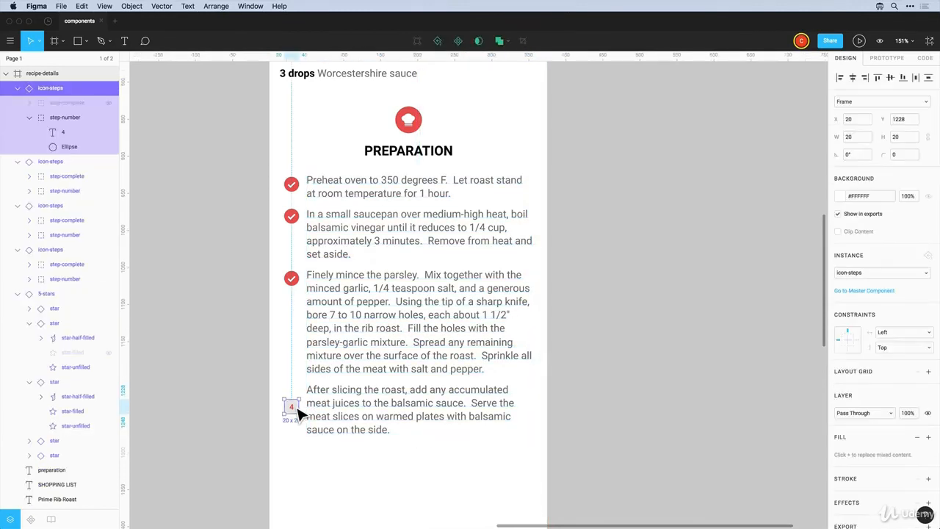
key(shift+Up)
click(617, 395)
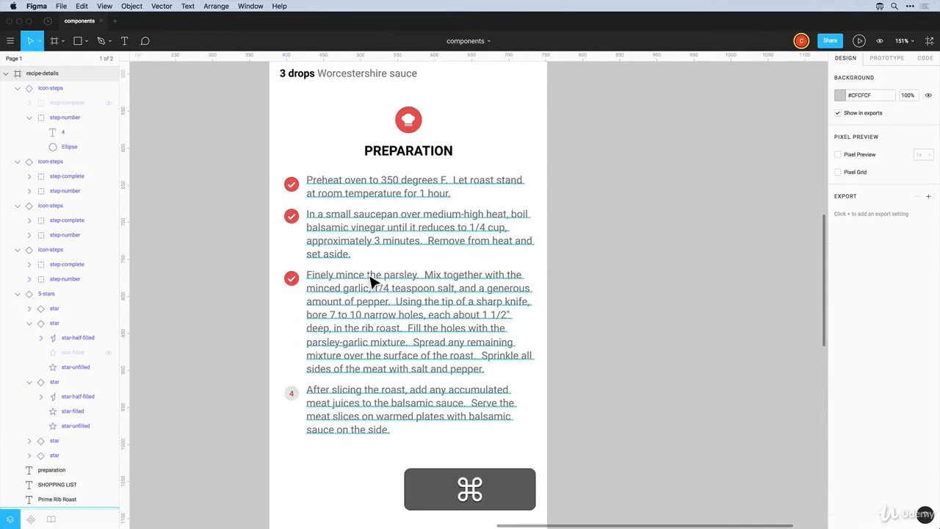
scroll(372, 279, down, 5)
scroll(367, 285, down, 4)
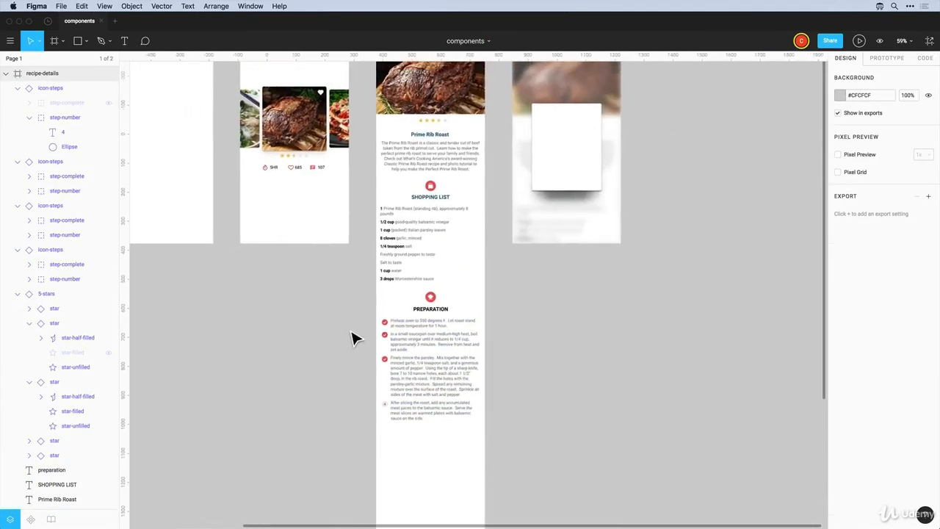
Place the shopping list text at X 20 and narrow it to 335 px wide
scroll(353, 335, up, 2)
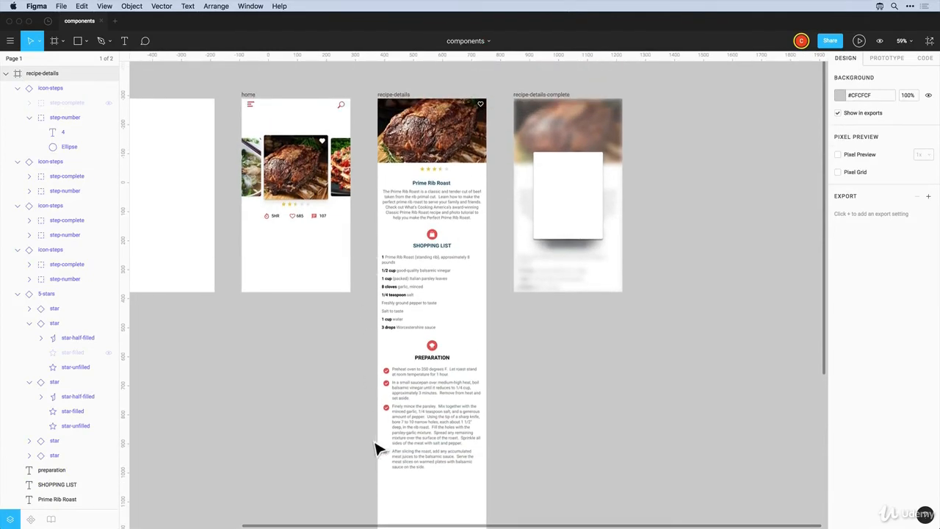
click(390, 326)
key(alt)
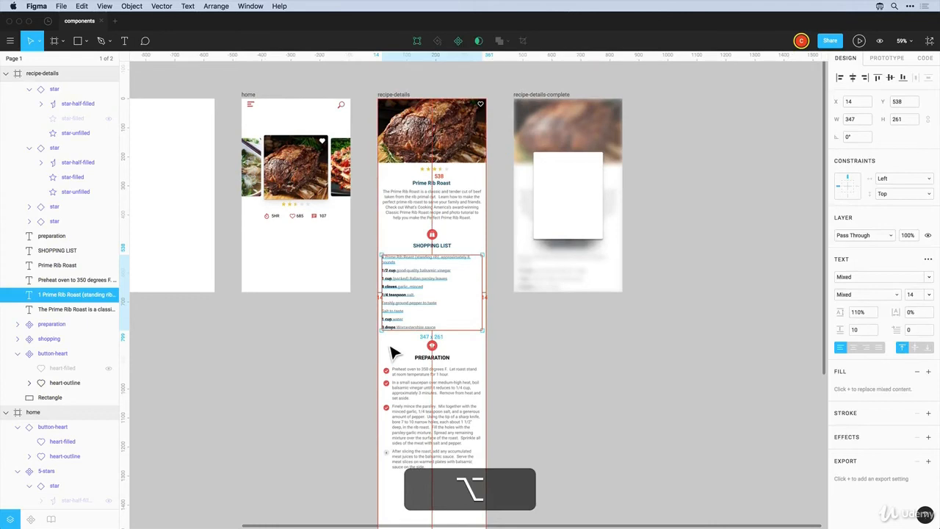
drag(396, 309, 398, 310)
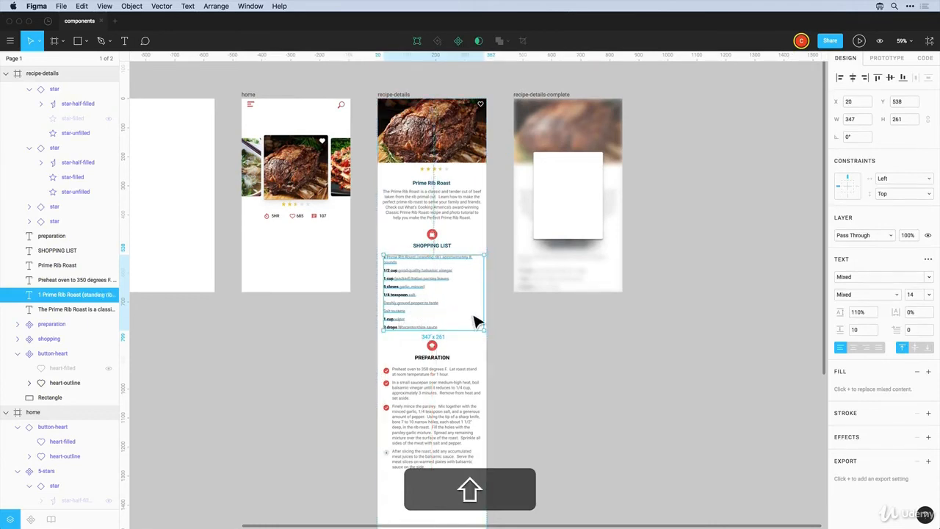
key(alt)
key(super)
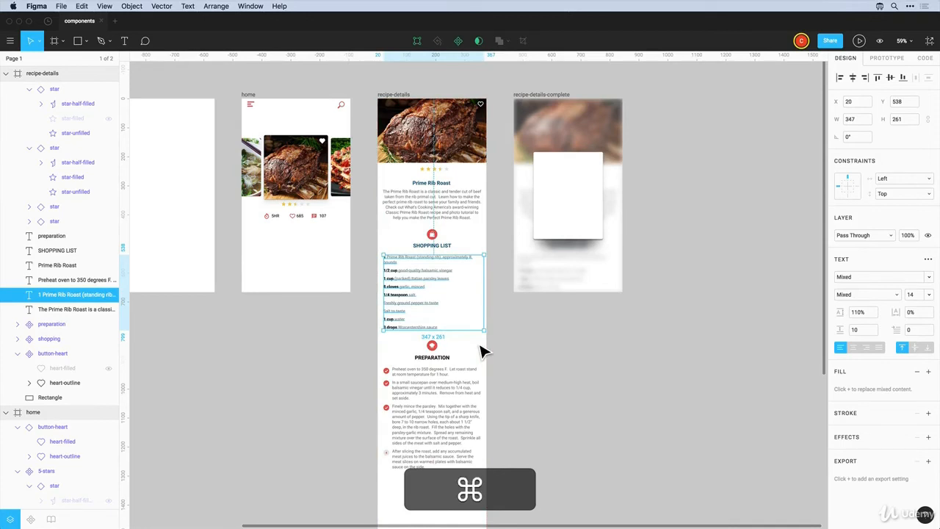
key(super+Left)
key(super+Left)
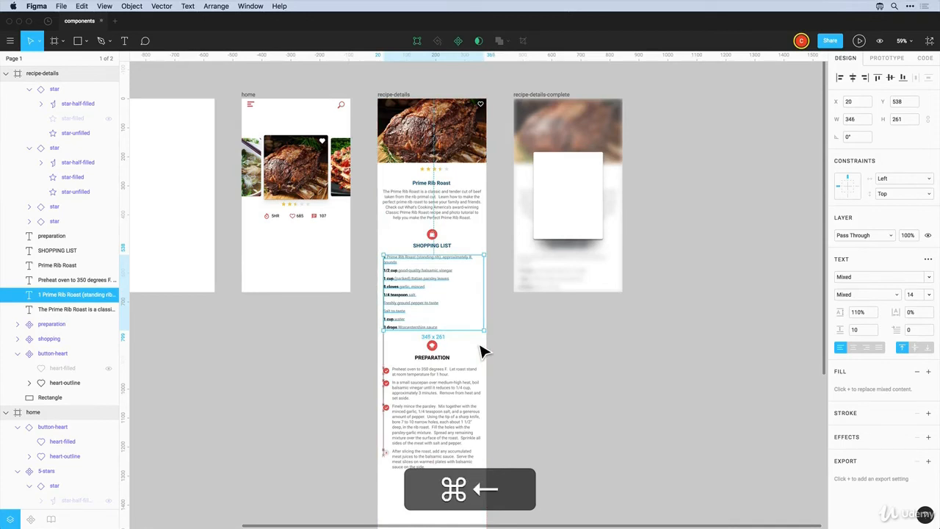
key(alt)
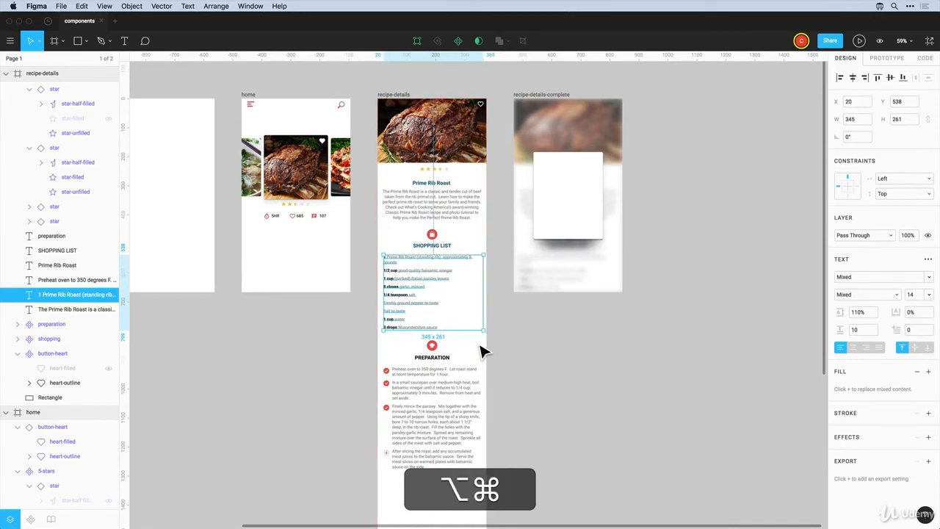
key(shift+super+Left)
key(alt)
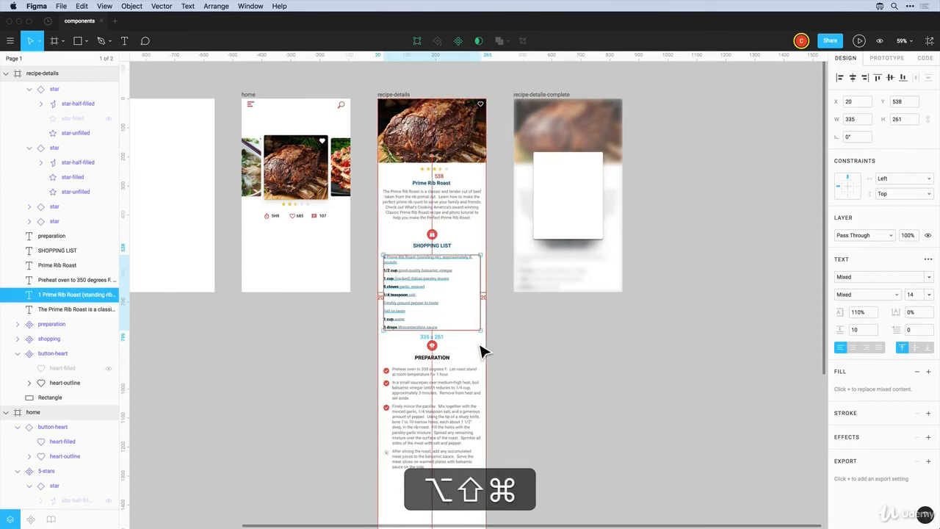
alt+click(537, 357)
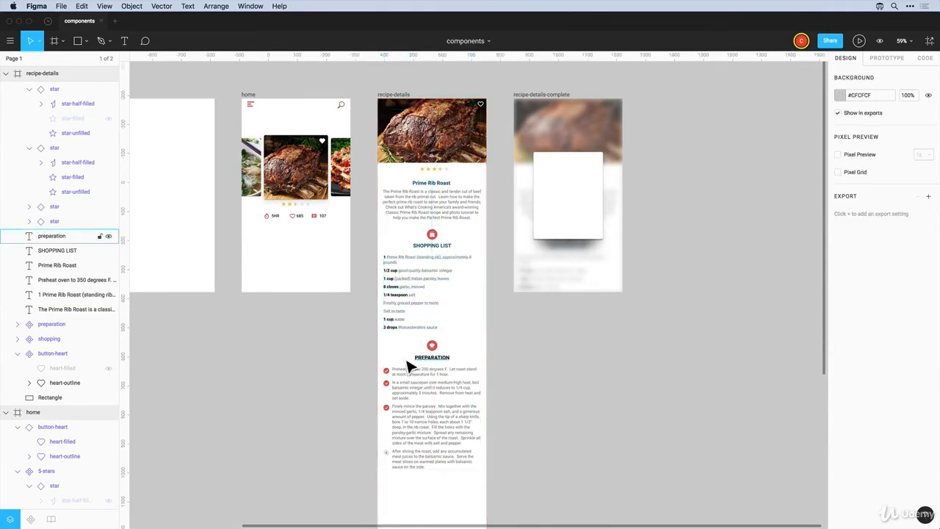
Set the Prime Rib Roast description to X 20 and 335 px wide
click(391, 218)
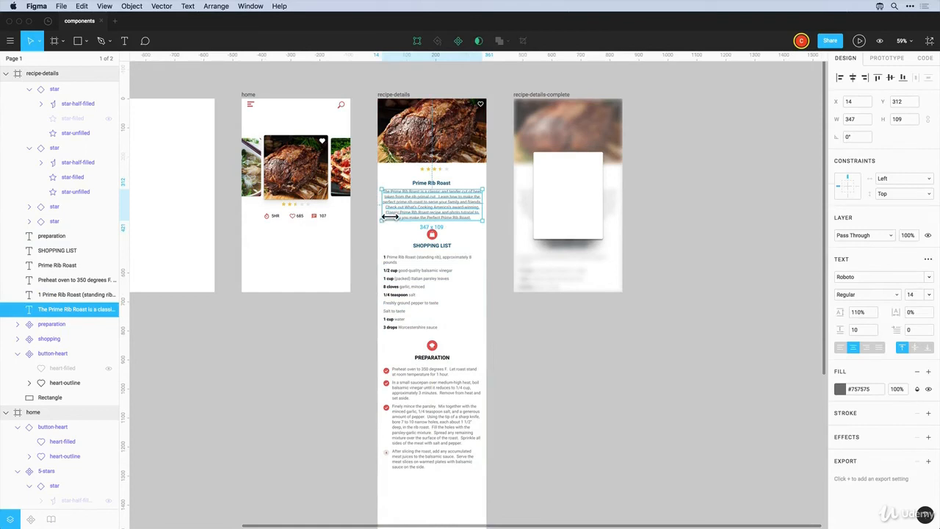
drag(383, 218, 389, 218)
drag(490, 212, 489, 214)
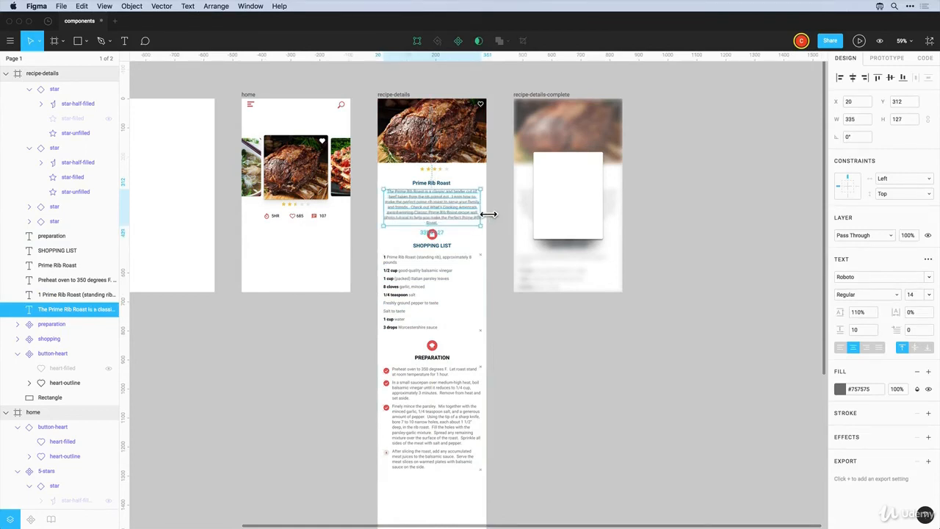
click(523, 341)
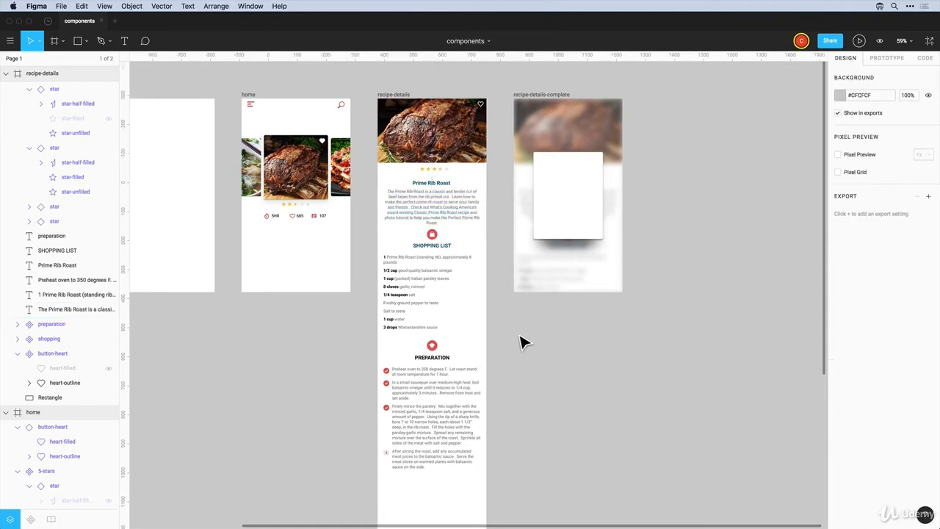
drag(502, 477, 380, 245)
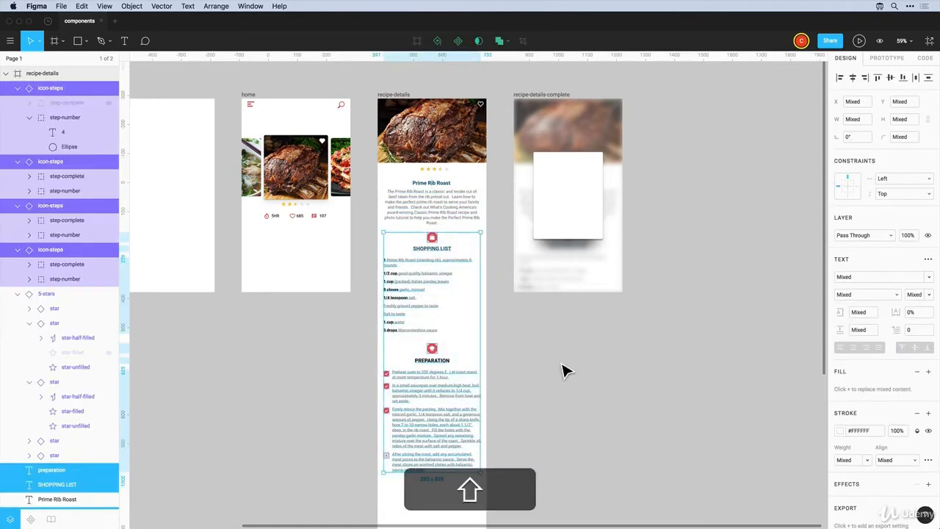
Duplicate the 5-stars rating into the recipe-details-complete card and show the Components library
click(564, 371)
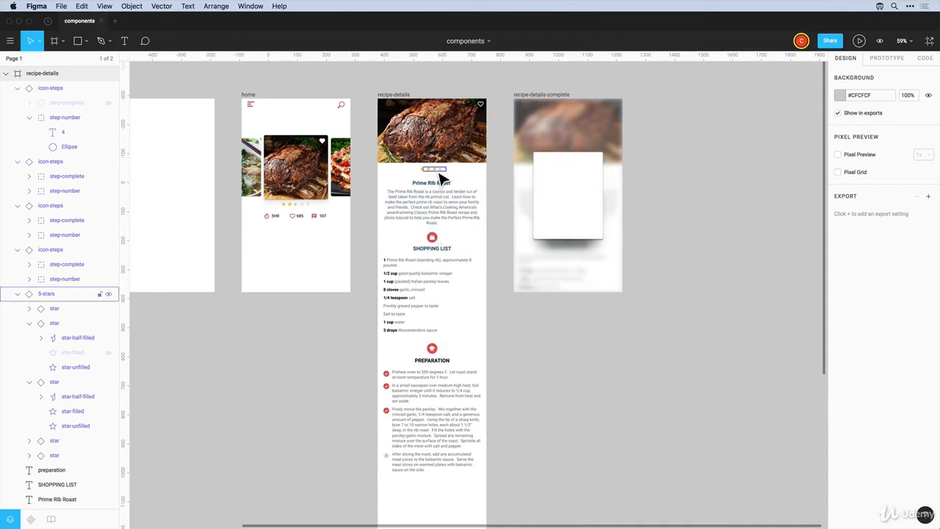
drag(440, 179, 578, 203)
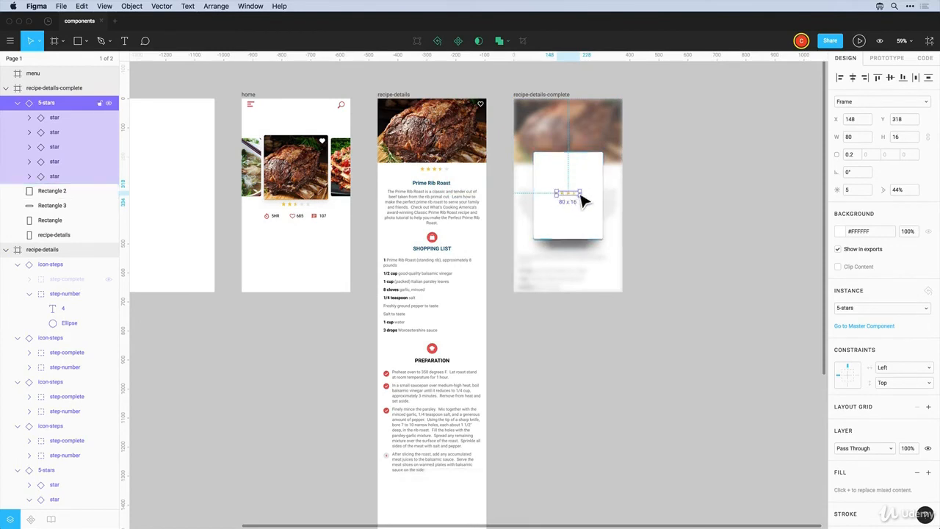
click(693, 267)
scroll(693, 267, left, 3)
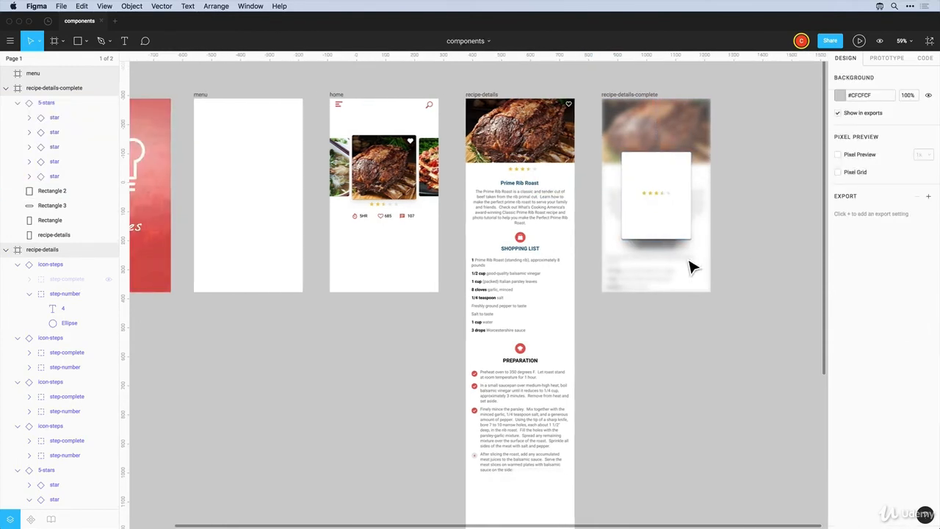
click(30, 520)
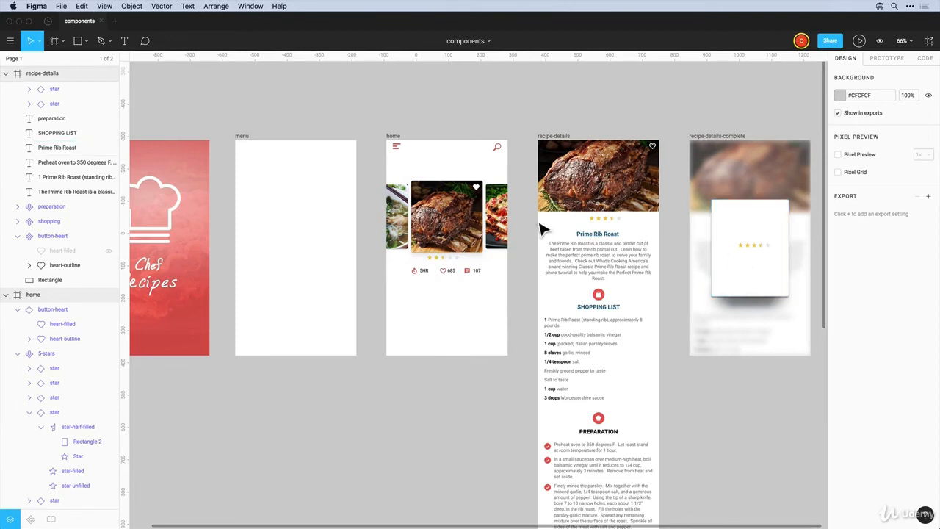
click(396, 149)
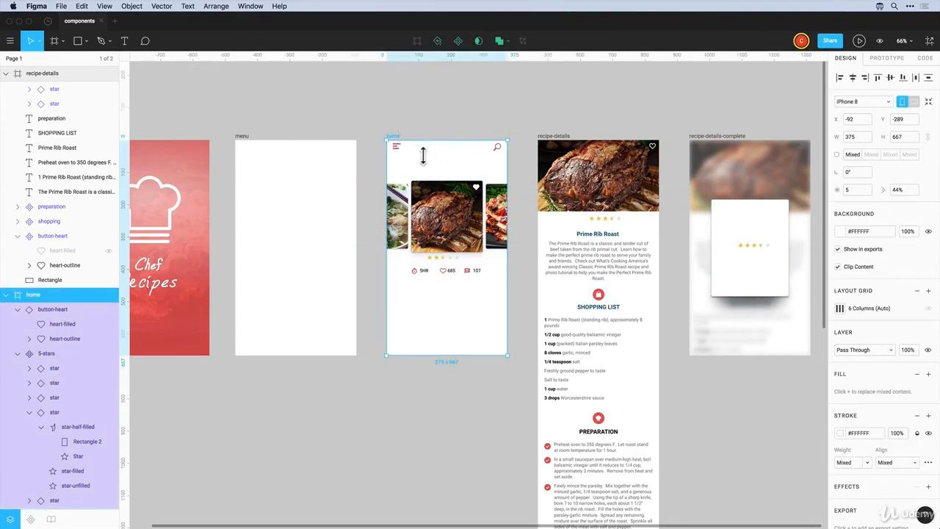
click(478, 121)
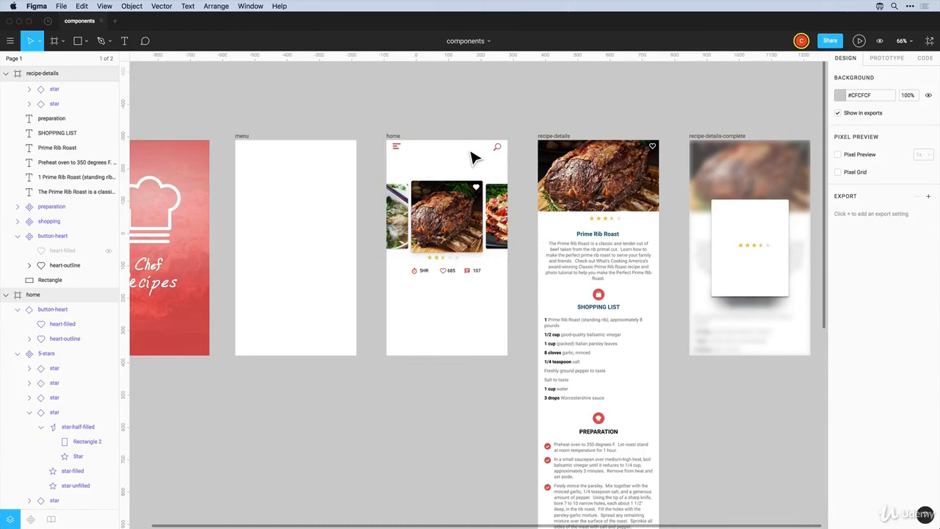
click(500, 301)
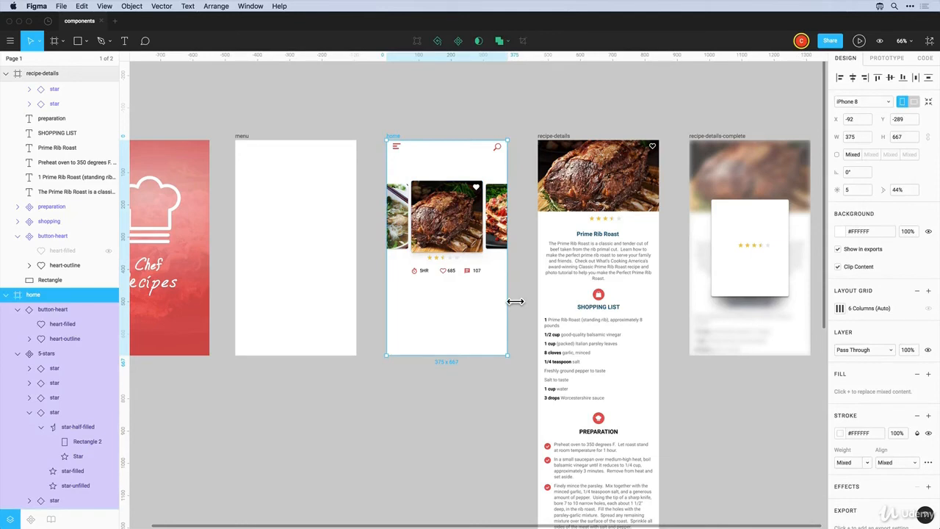
drag(518, 302, 562, 311)
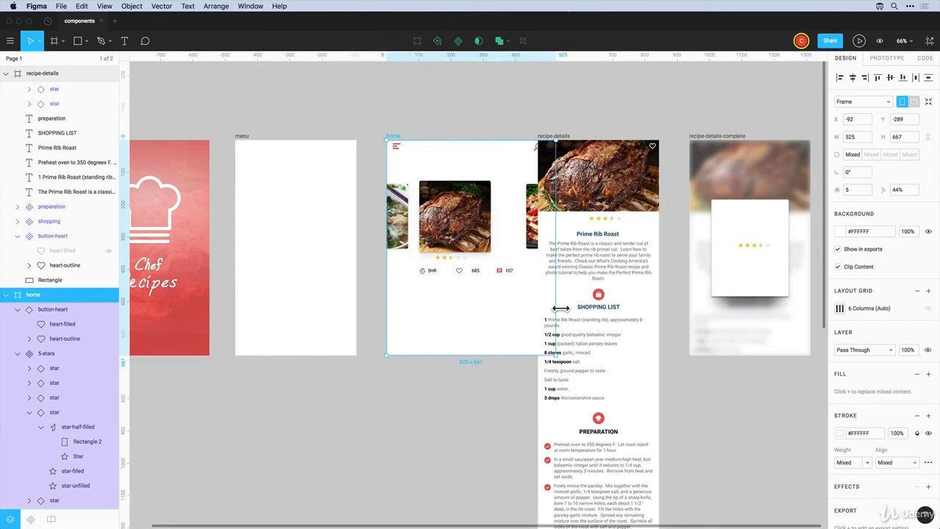
drag(560, 309, 561, 309)
key(super+z)
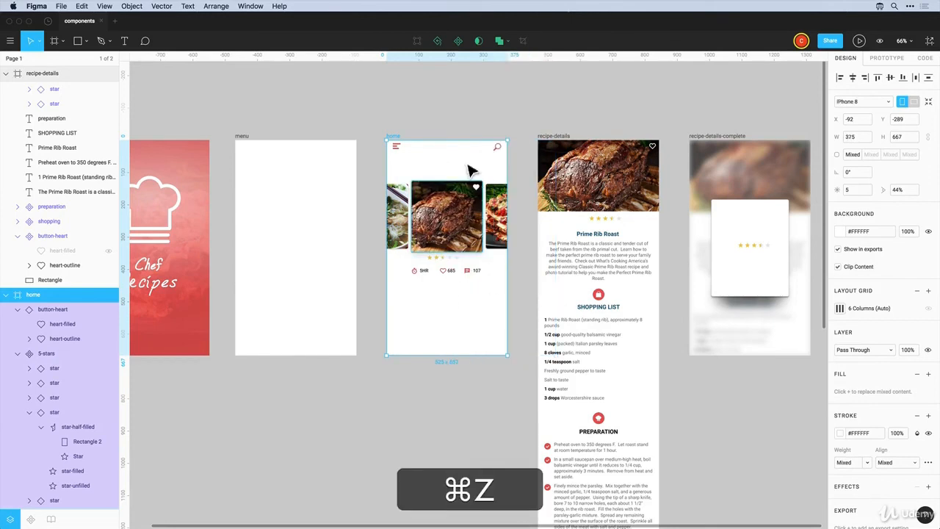
click(449, 127)
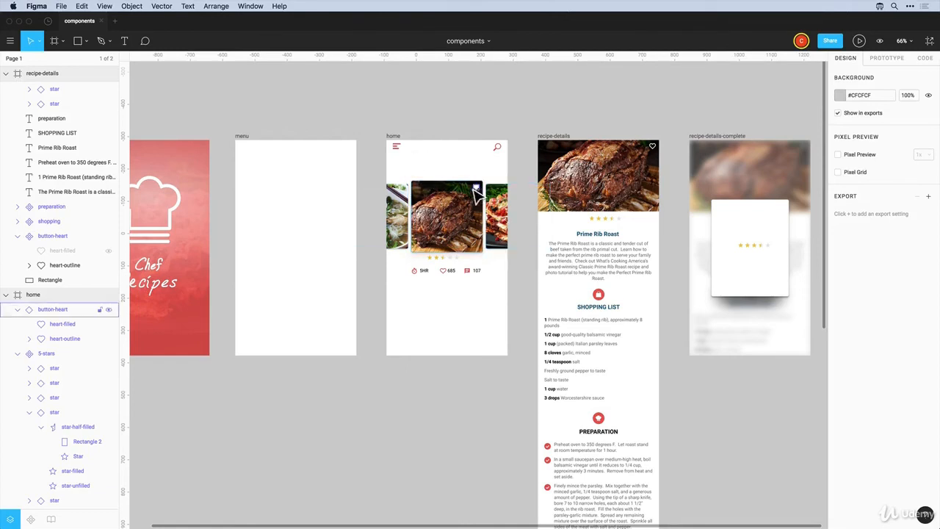
key(z)
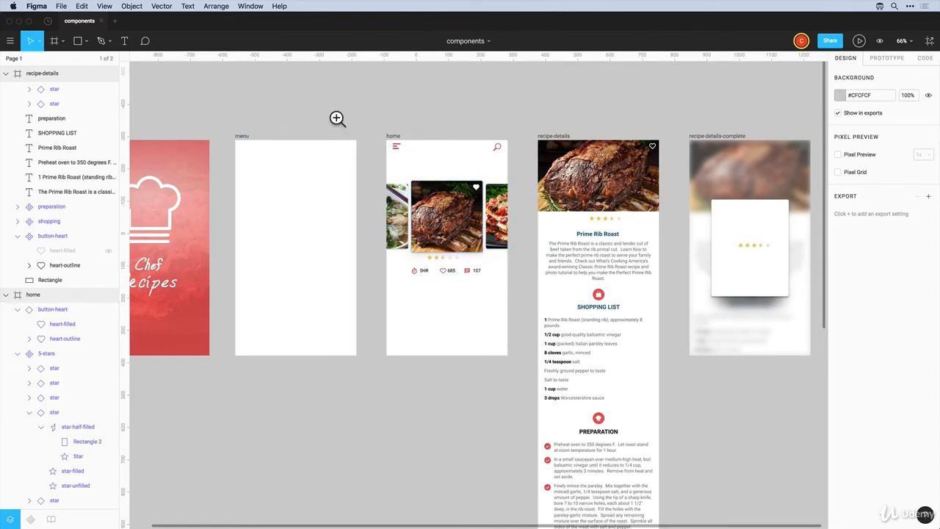
Copy the Prime Rib Roast title and description from recipe-details into the home card
drag(324, 105, 714, 478)
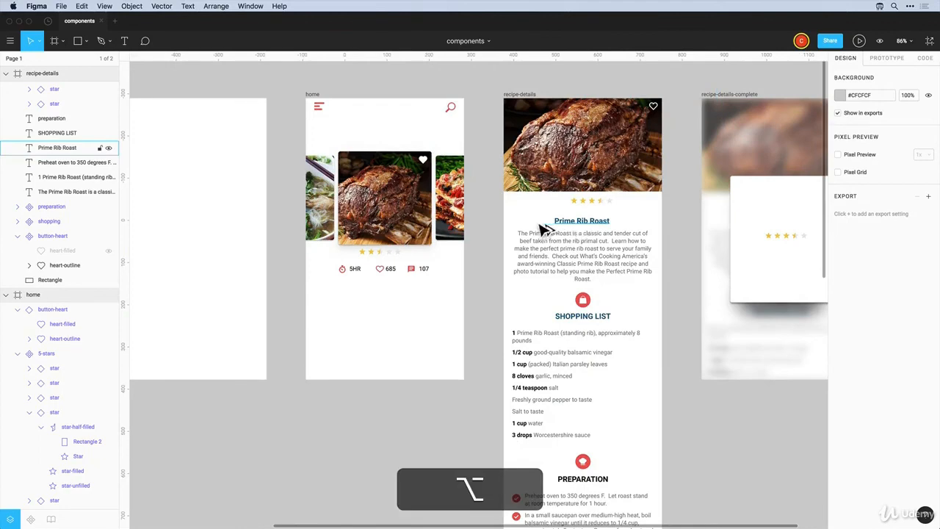
drag(579, 225, 406, 270)
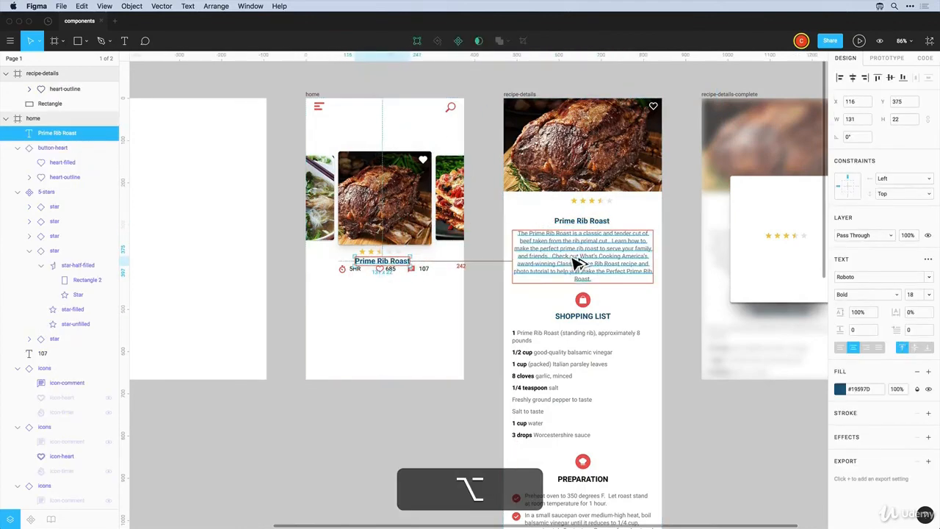
drag(579, 261, 372, 313)
Nudge the 5HR / 685 / 107 stats row into place in the home card
drag(333, 288, 396, 272)
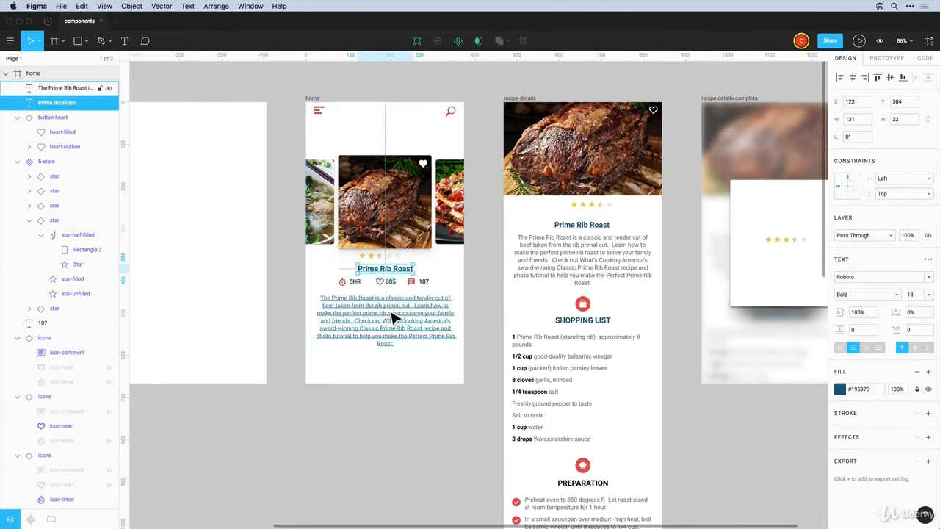
click(397, 309)
click(439, 285)
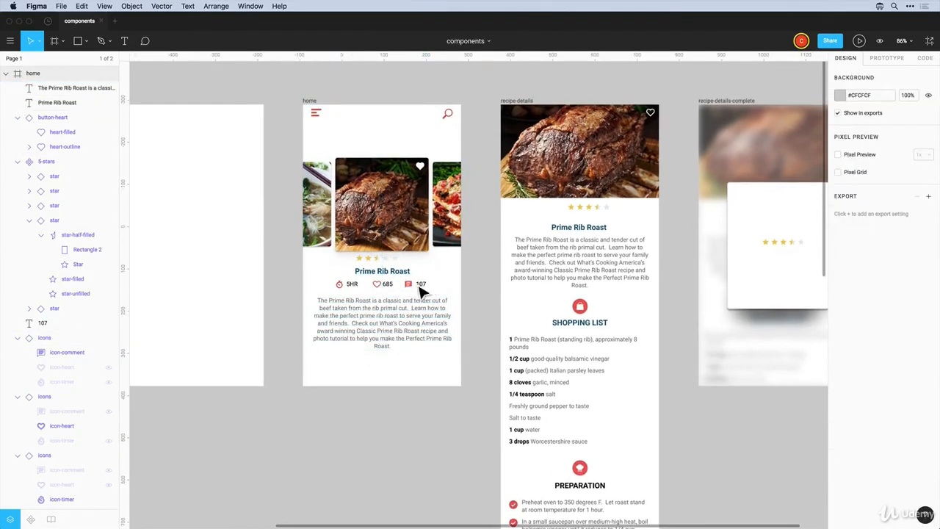
drag(326, 293, 437, 285)
key(Down)
key(Down)
key(Down)
key(Down)
key(Down)
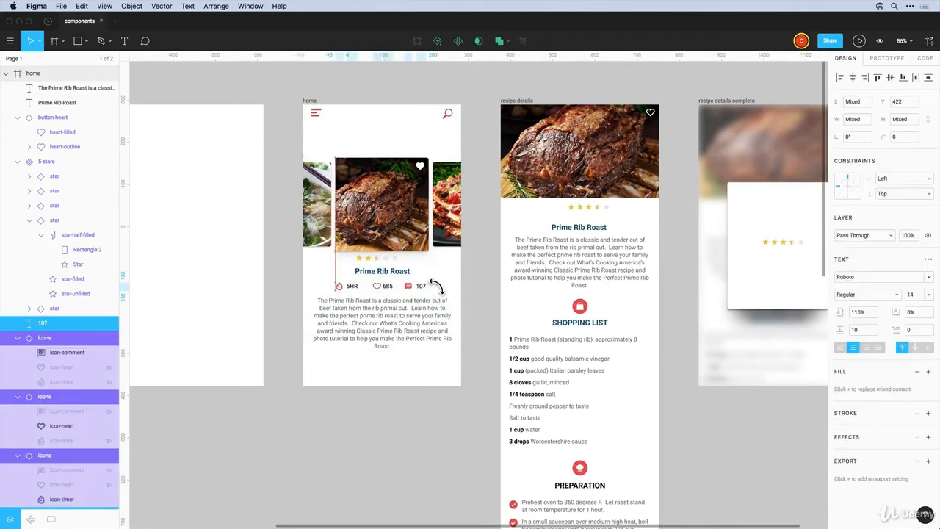
key(Up)
key(Up)
key(Up)
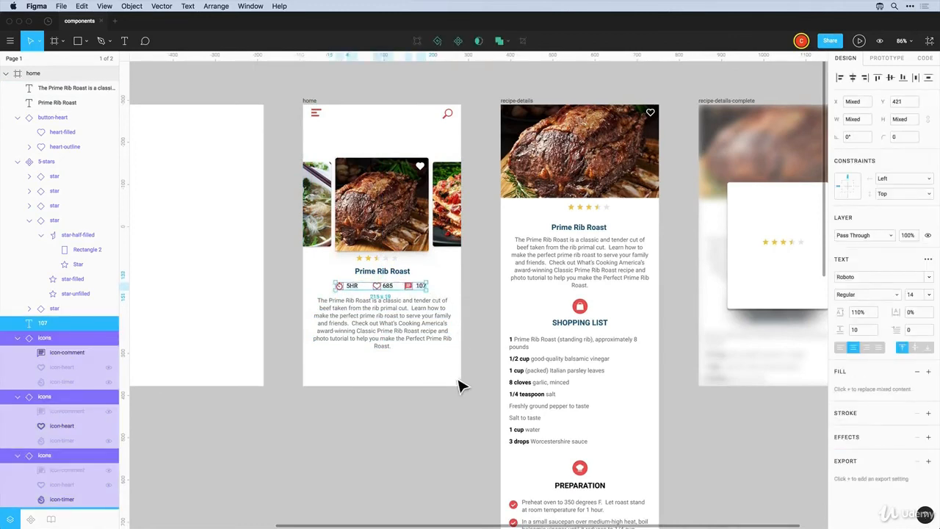
Nudge the title, stats row and description down, and copy the title to the frame's top
drag(451, 367, 332, 274)
key(Down)
key(Down)
key(Down)
key(Down)
key(Down)
key(Down)
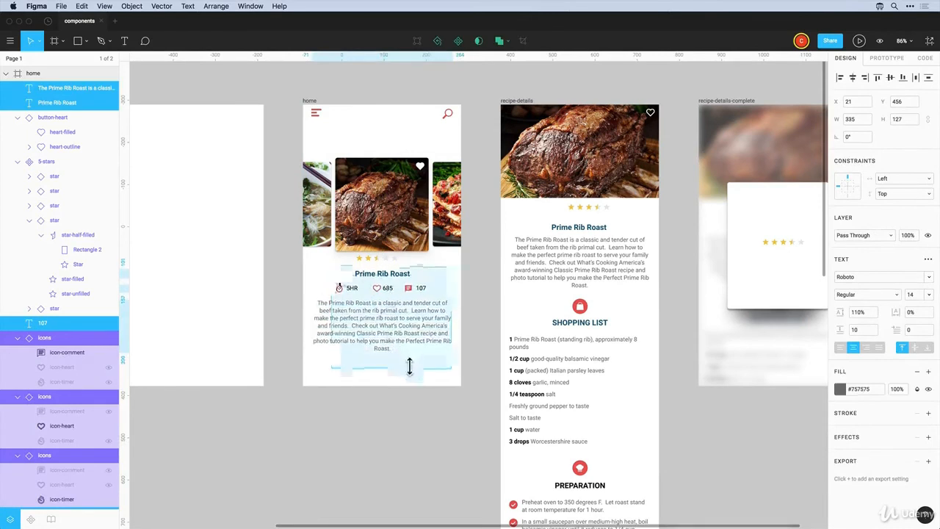
click(415, 378)
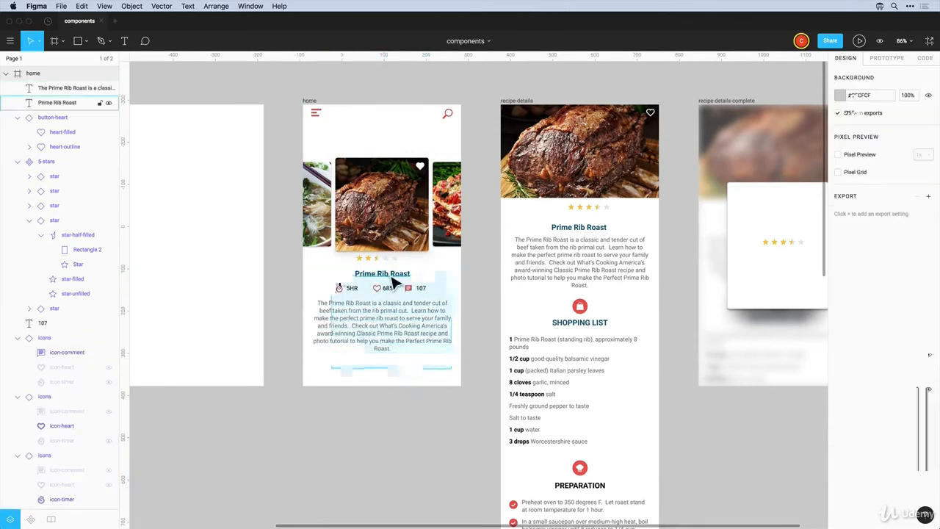
click(393, 283)
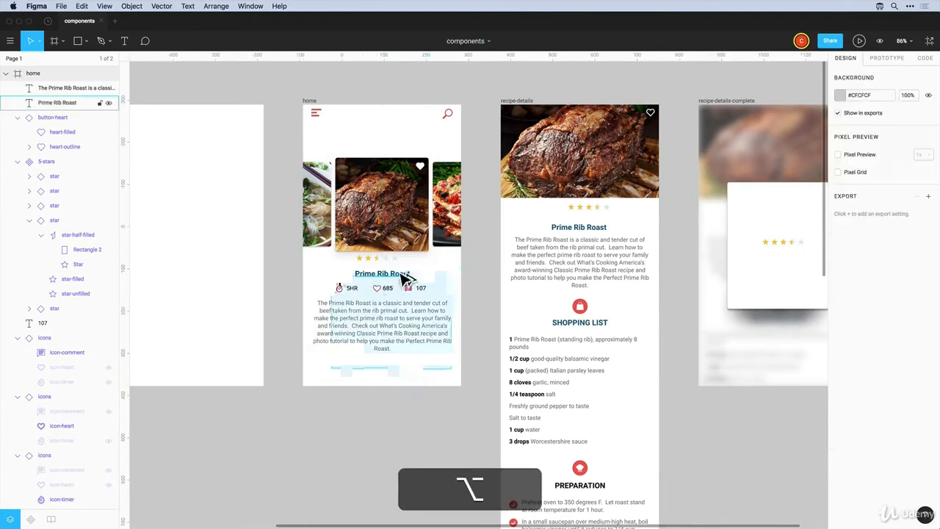
drag(402, 286, 405, 125)
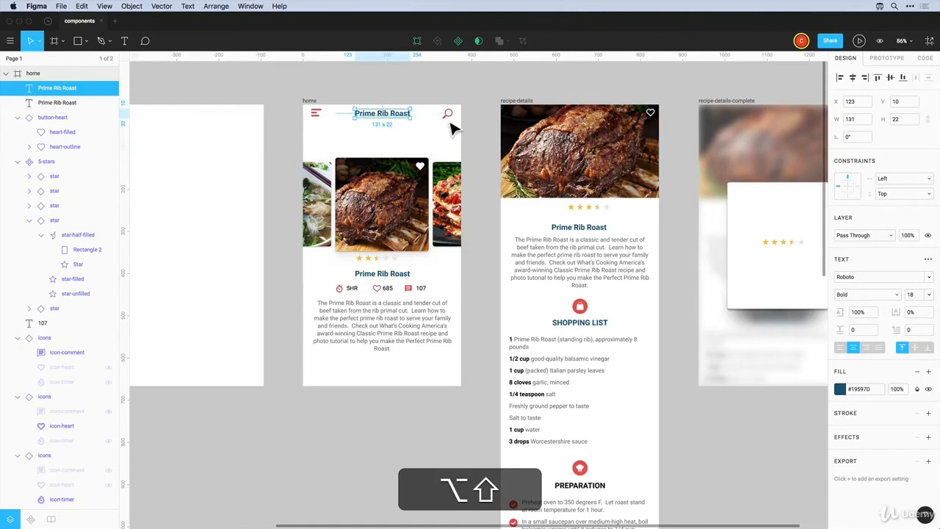
Retitle the duplicated text 'POPULAR RECIPES' and colour it red #EB5757
double_click(382, 114)
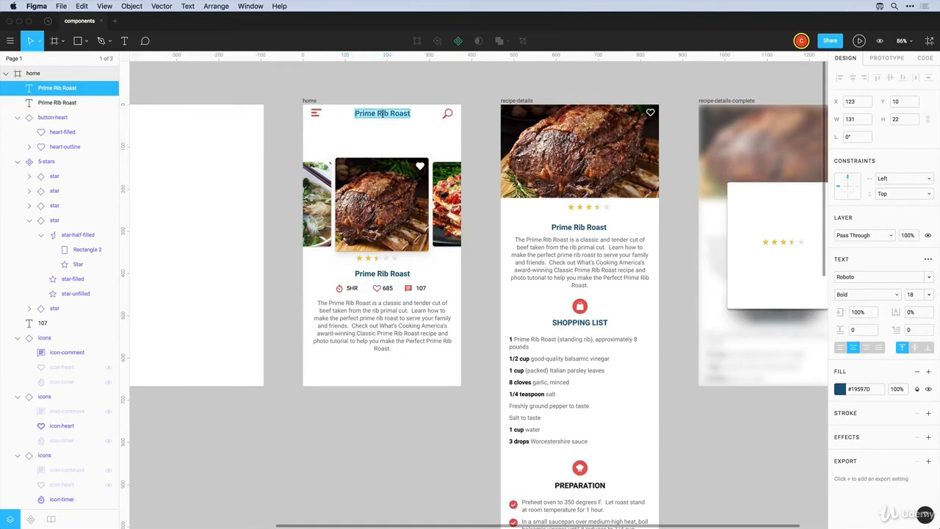
text(POPULAR RECIPE)
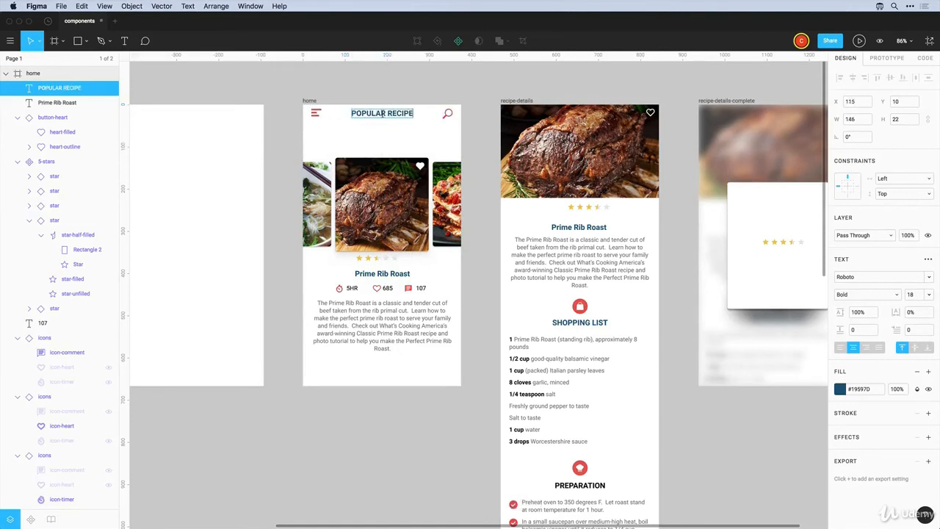
text(S)
key(Escape)
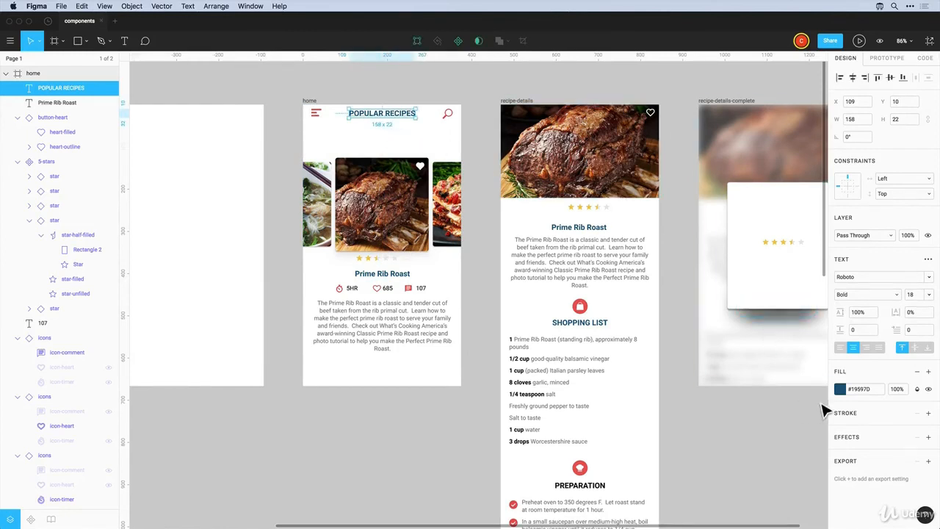
click(840, 389)
click(730, 493)
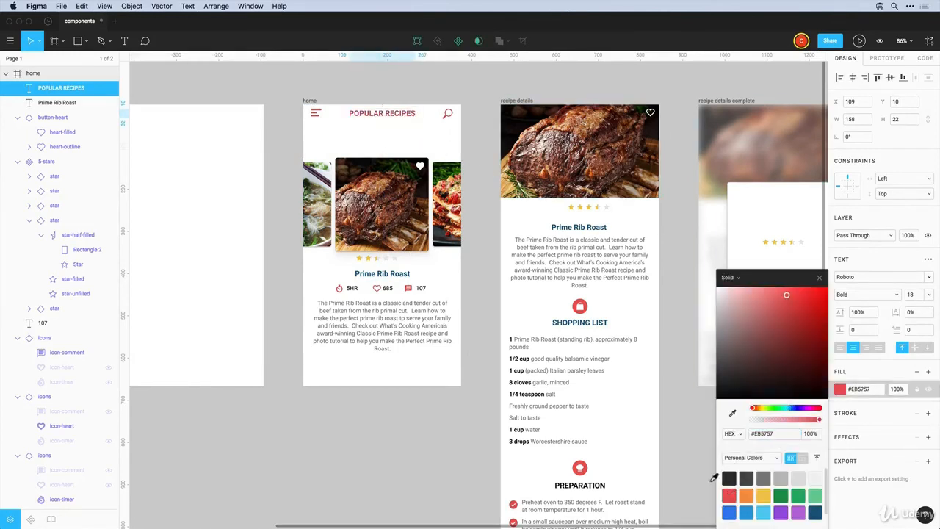
click(399, 95)
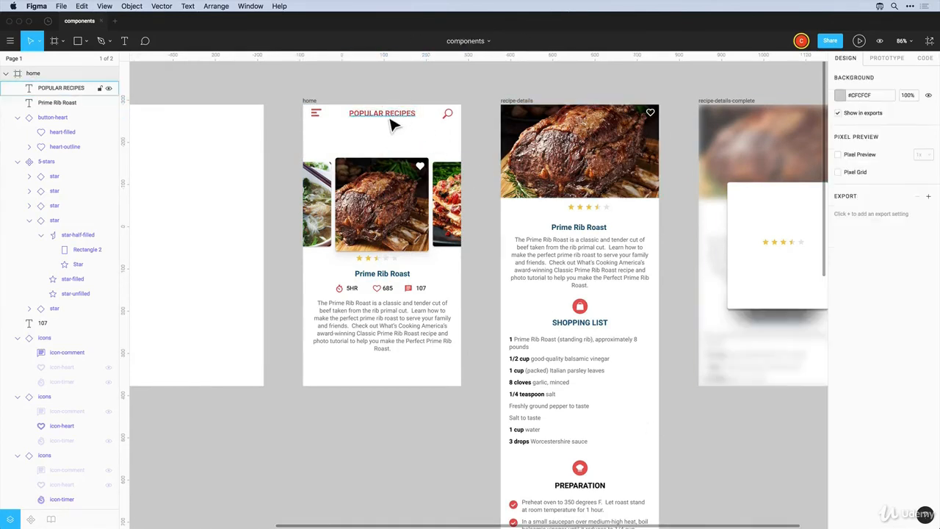
Copy the title below itself to create ENTREES, APPETIZERS and DESSERT tab labels
drag(393, 125, 392, 153)
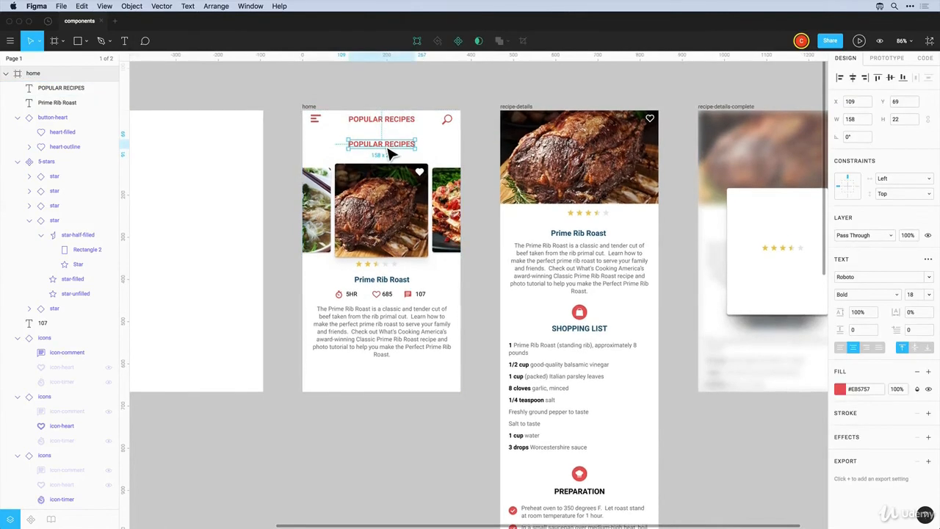
double_click(382, 144)
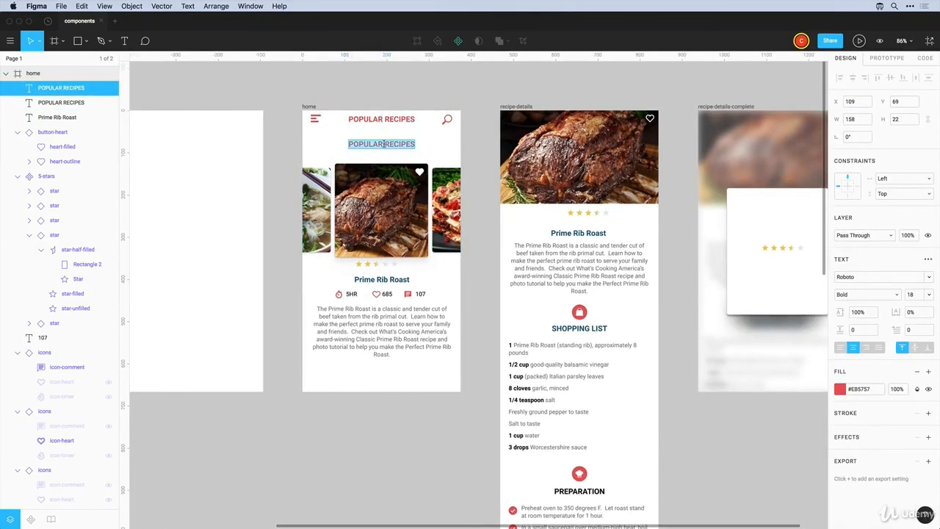
text(ENTREES)
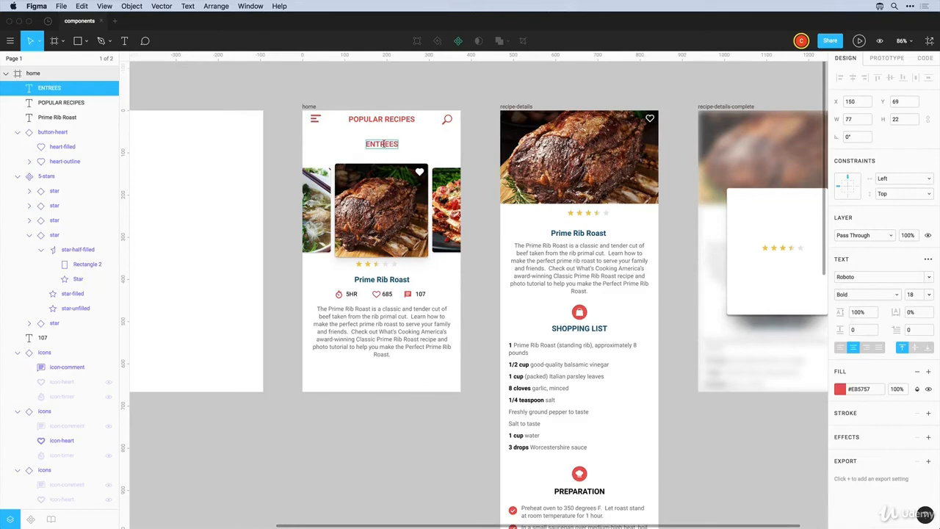
drag(382, 144, 332, 153)
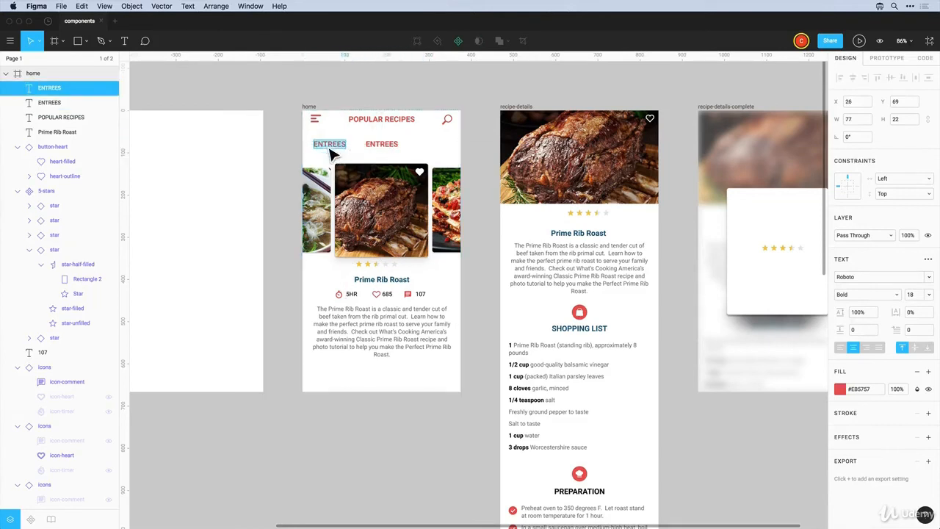
text(APETIZERS)
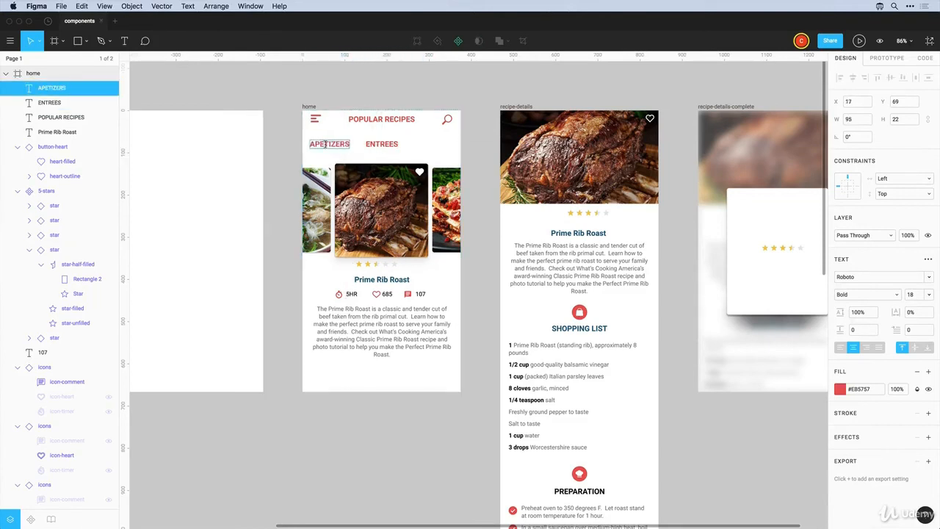
drag(328, 145, 433, 150)
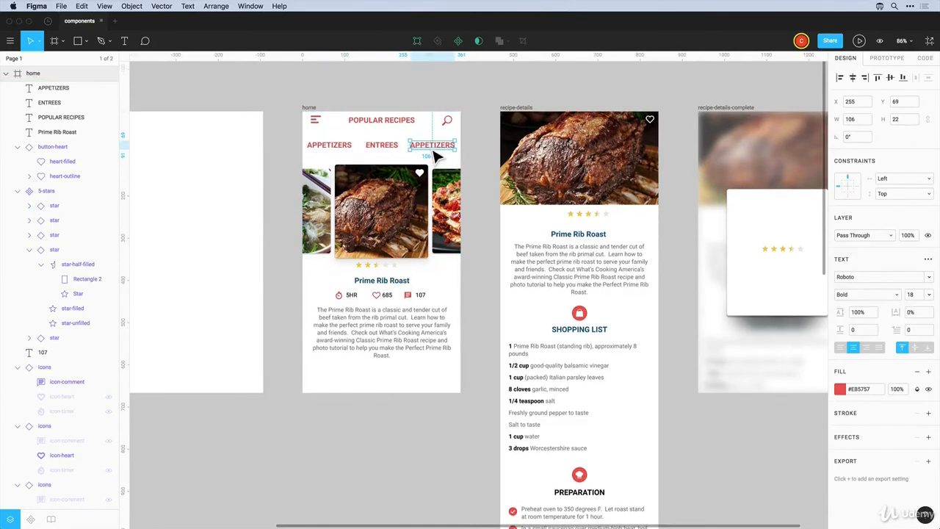
double_click(431, 146)
text(DESSERT)
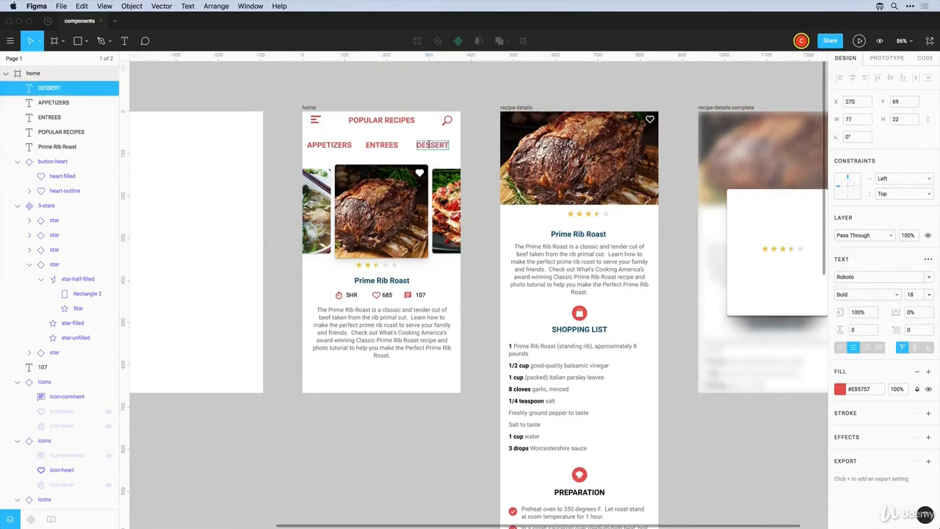
Make the three tab labels grey #737373, font size 13, Regular weight
drag(453, 161, 331, 138)
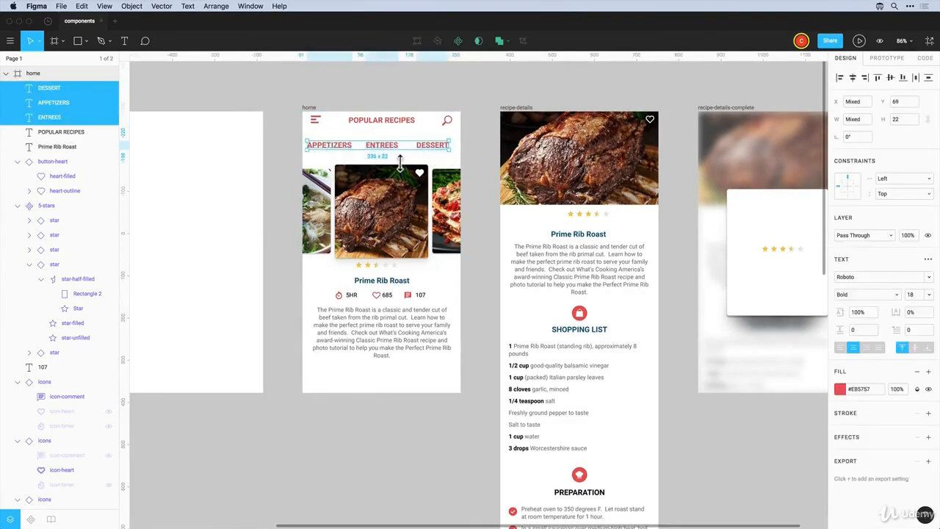
click(840, 389)
drag(729, 364, 691, 358)
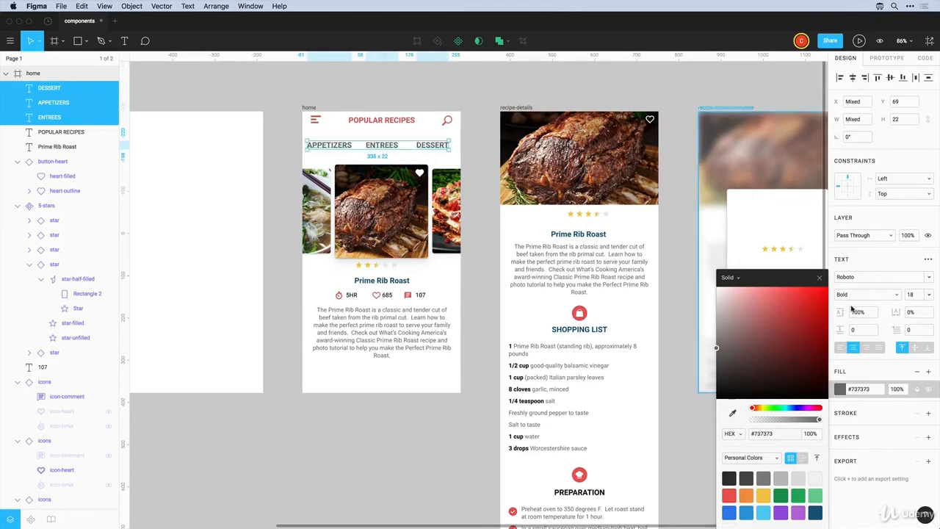
click(914, 295)
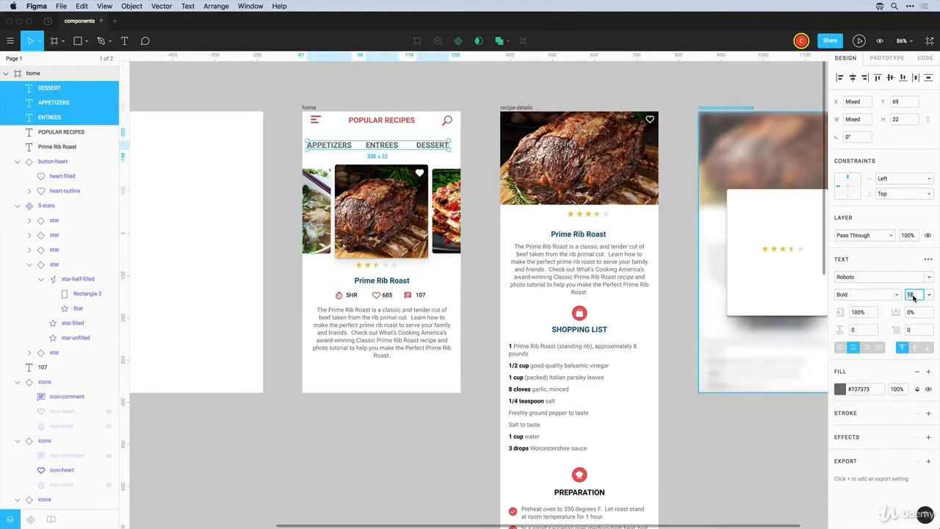
text(13)
key(Return)
click(893, 295)
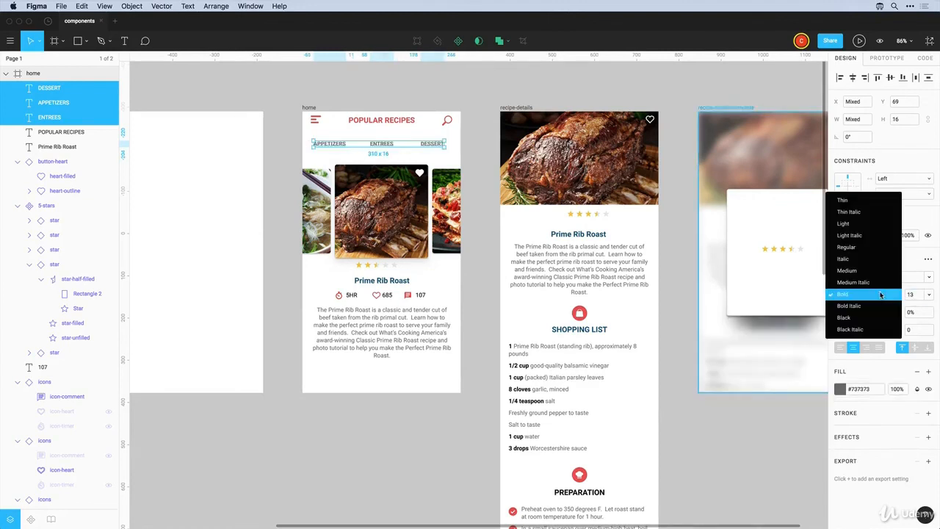
click(860, 251)
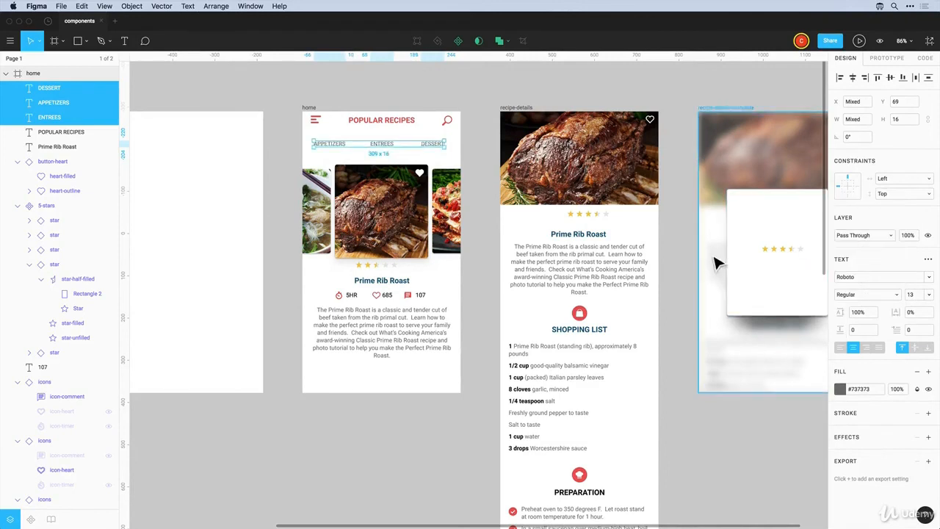
Change the ENTREES label colour to black #000000
key(Escape)
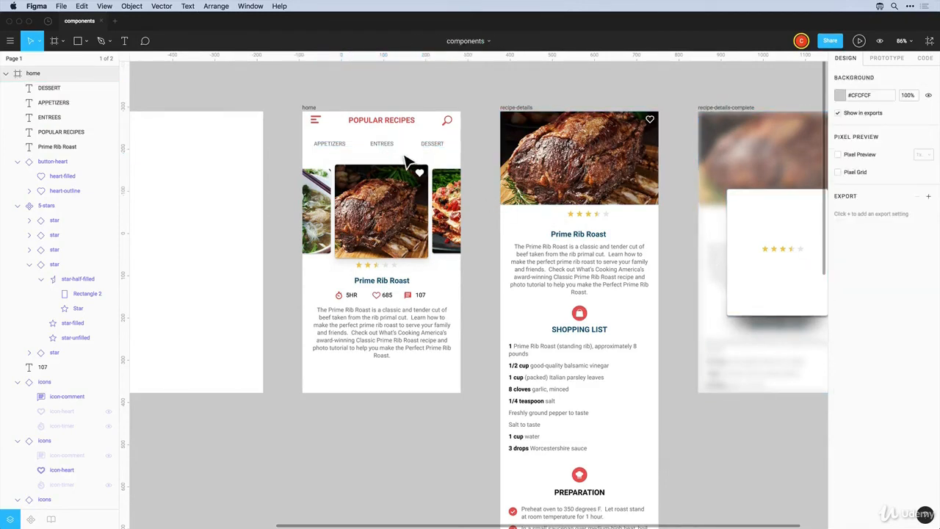
click(379, 149)
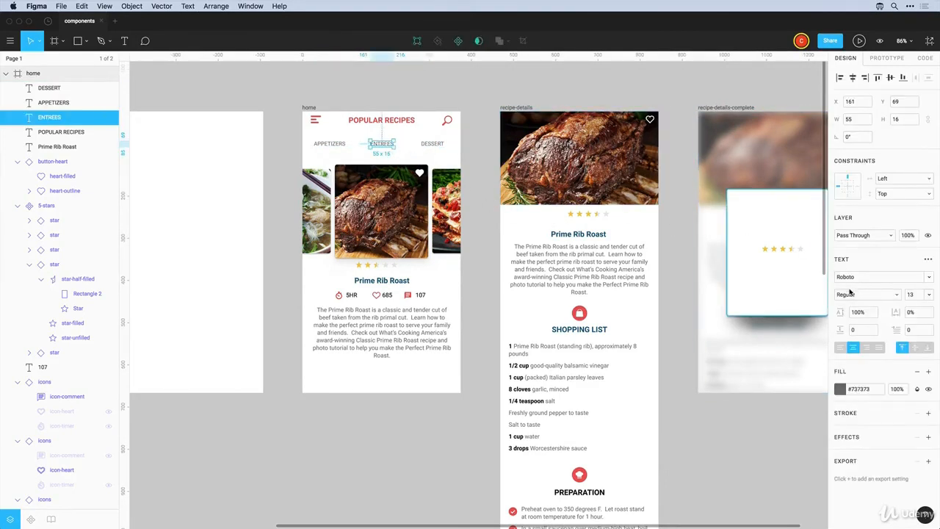
click(838, 391)
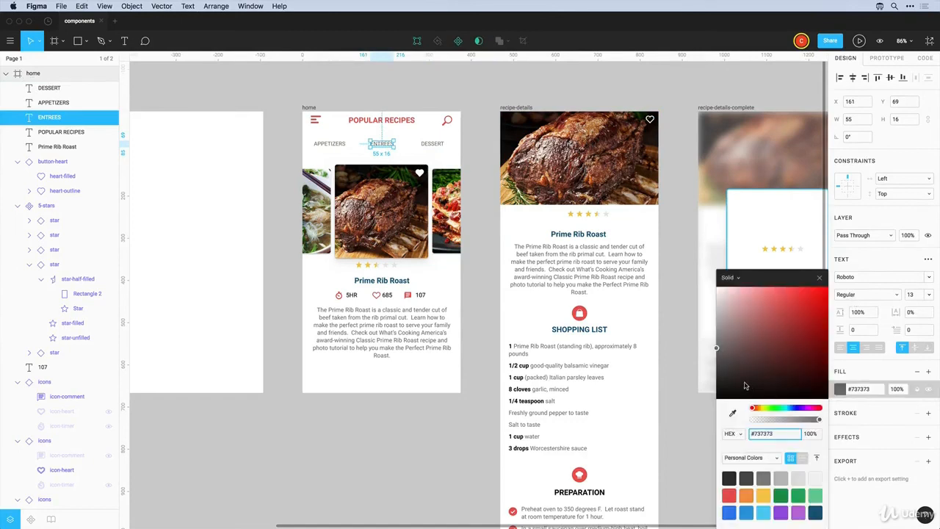
drag(747, 386, 669, 447)
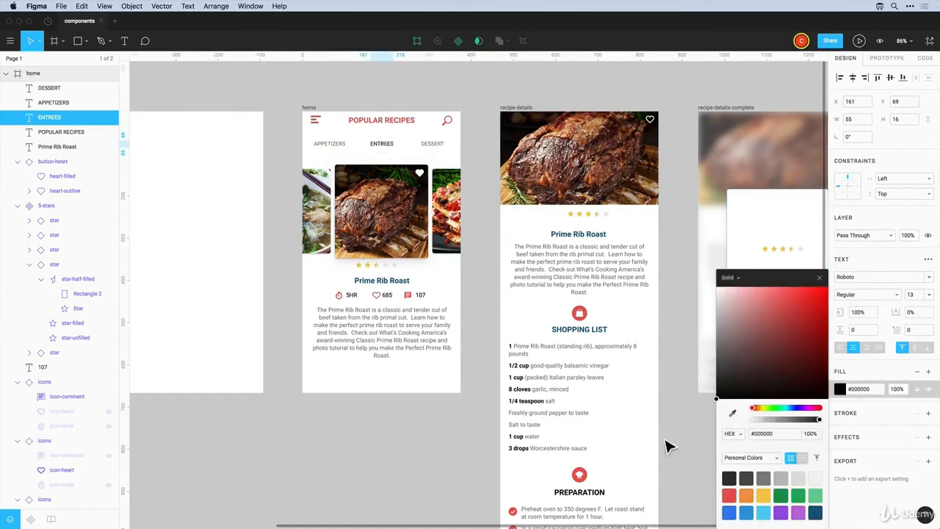
Make the ENTREES label Medium weight
click(867, 295)
click(852, 325)
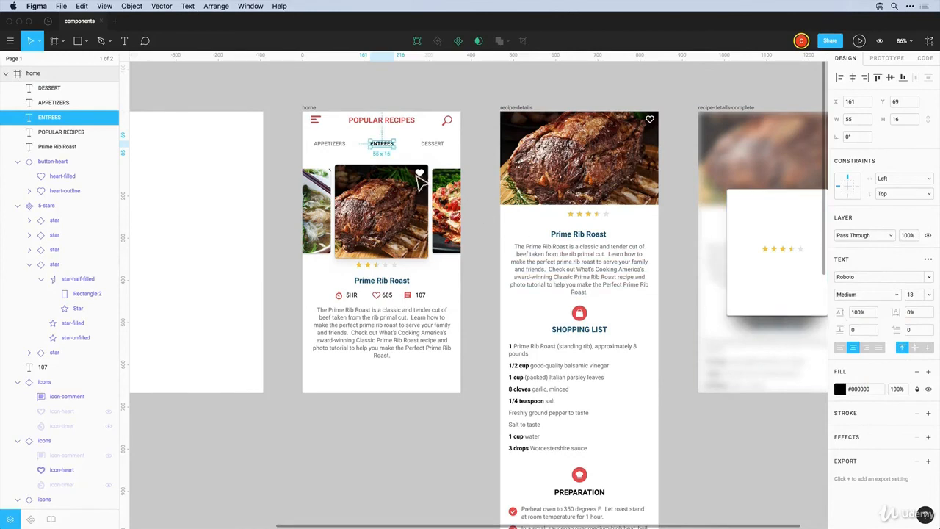
key(Escape)
Underline ENTREES with a 2-weight round-capped line, then move DESSERT left beside ENTREES
key(l)
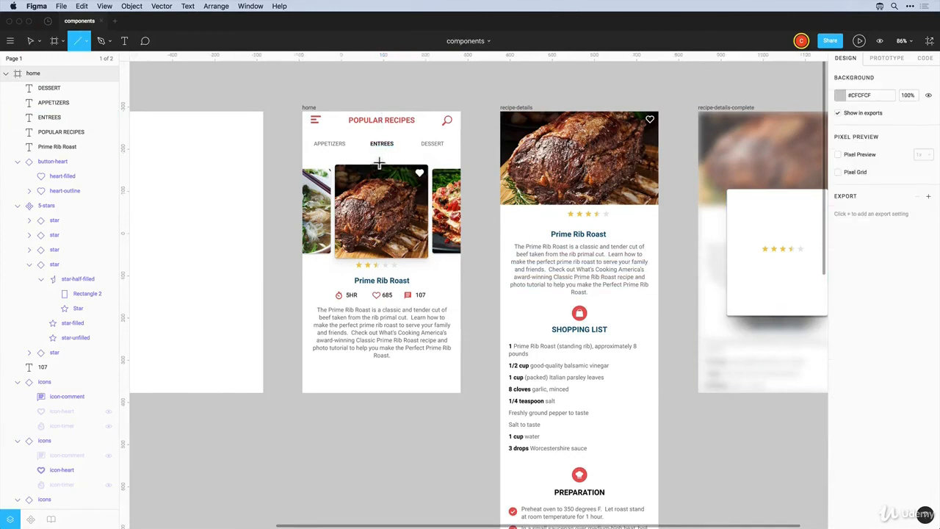
drag(370, 149, 393, 149)
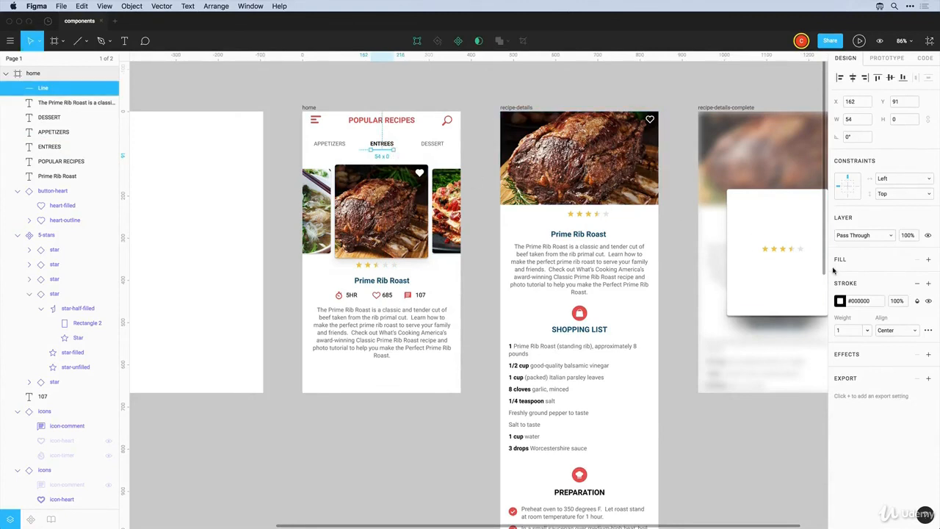
text(2)
key(Return)
click(929, 330)
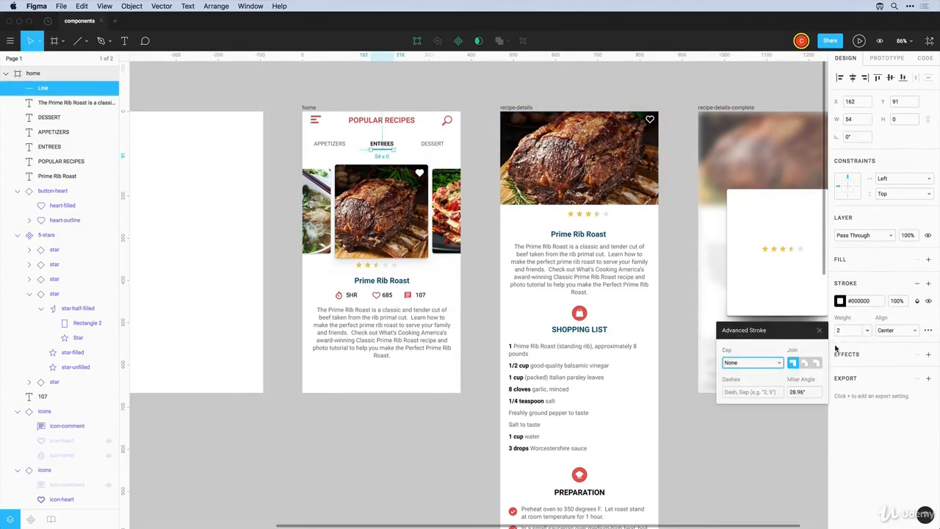
click(780, 363)
click(735, 375)
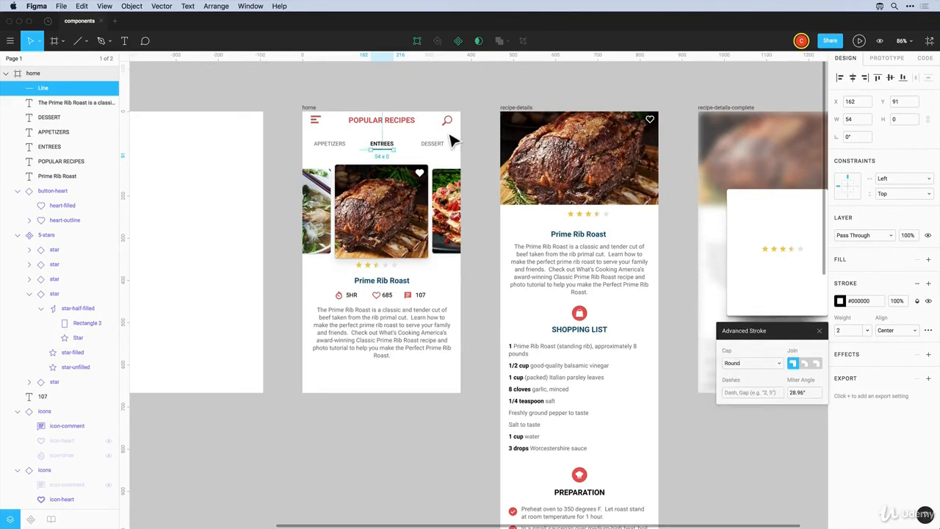
click(474, 152)
drag(429, 145, 395, 145)
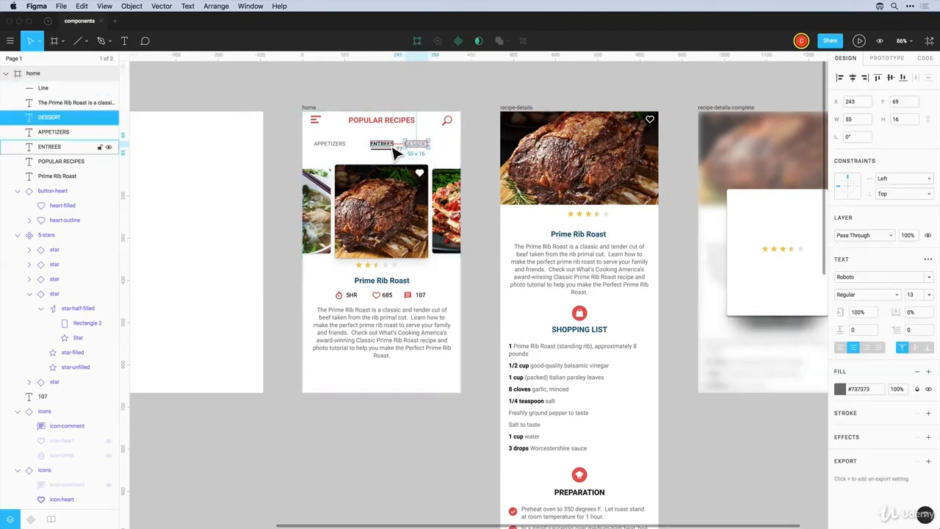
Group the underline with ENTREES, then ungroup them again
click(382, 150)
shift+click(380, 146)
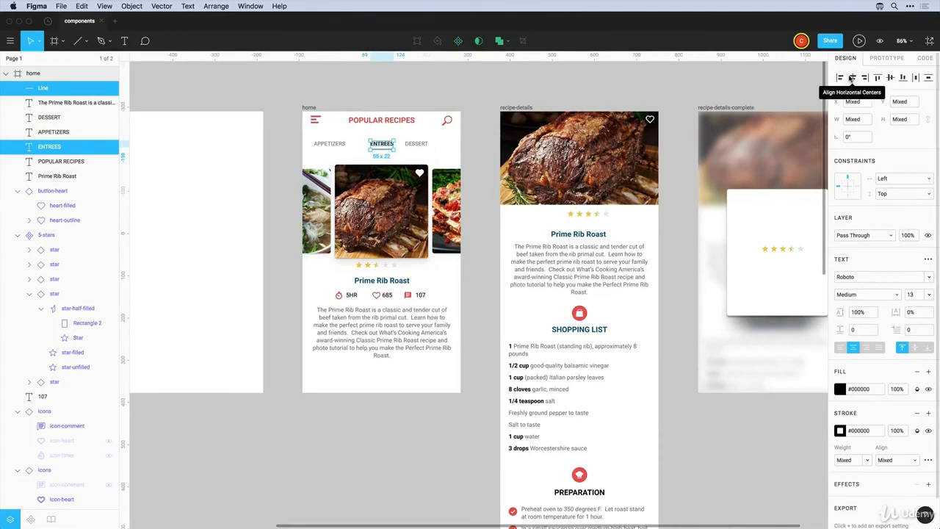
key(super+g)
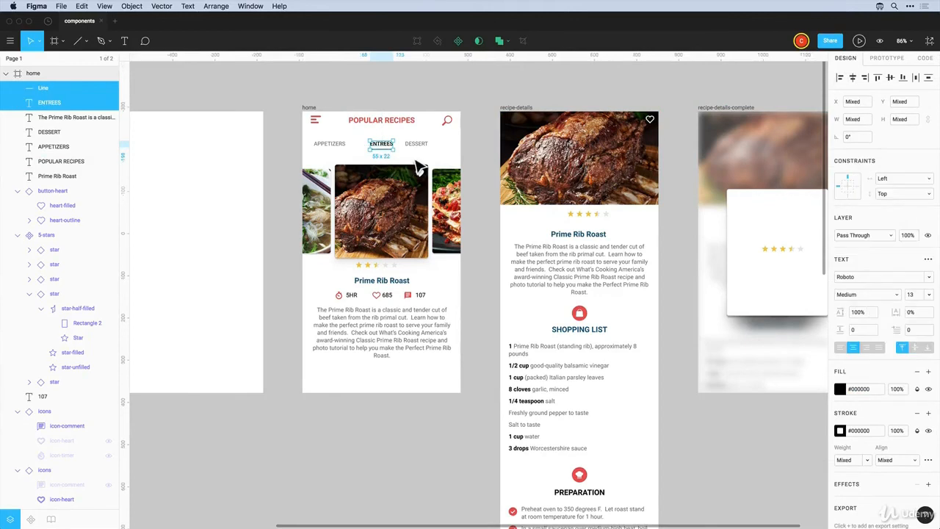
key(shift+super+g)
Nudge DESSERT right and APPETIZERS toward ENTREES, and drop the tab row about 9 px
click(417, 146)
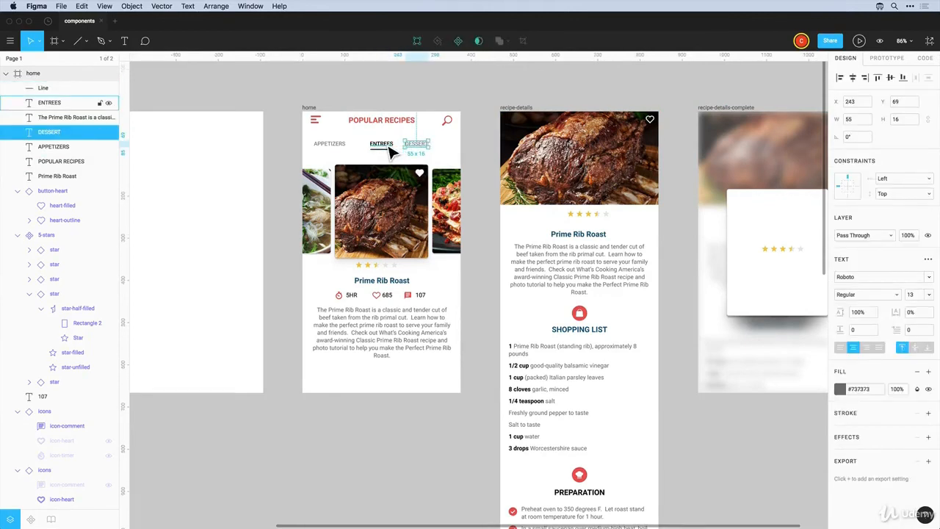
key(Right)
key(Right)
click(334, 150)
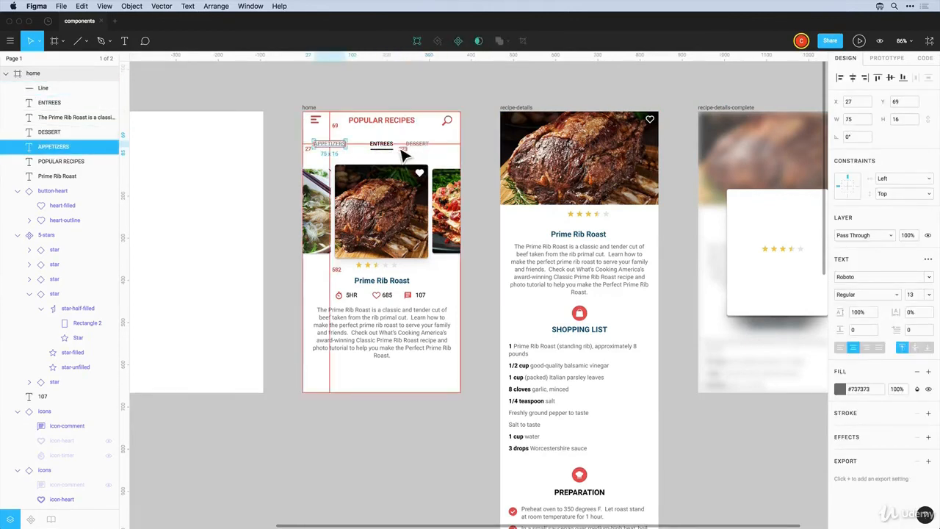
key(shift+Right)
key(shift+Right)
key(shift+Right)
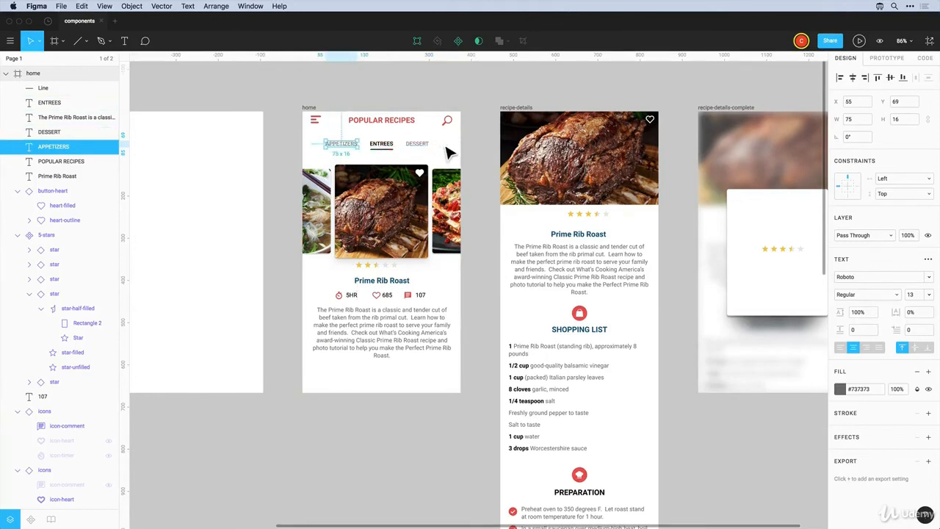
key(Escape)
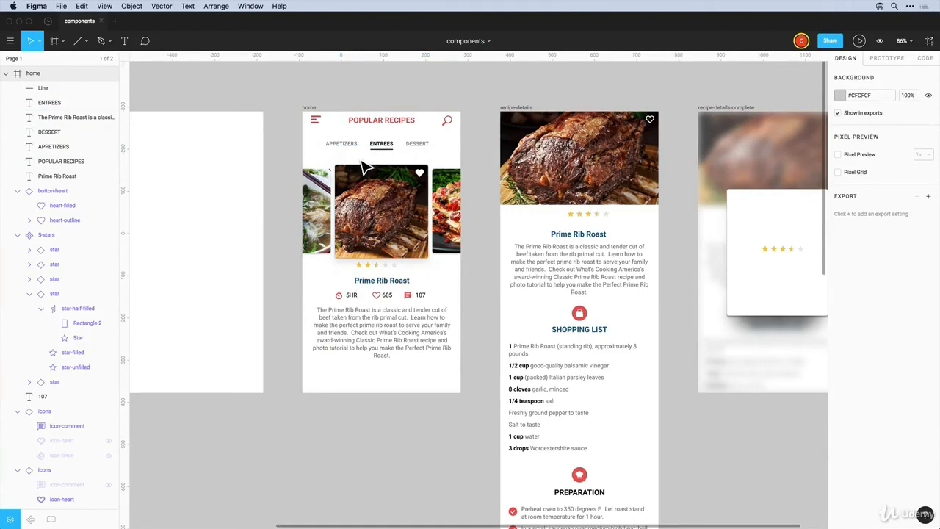
click(357, 149)
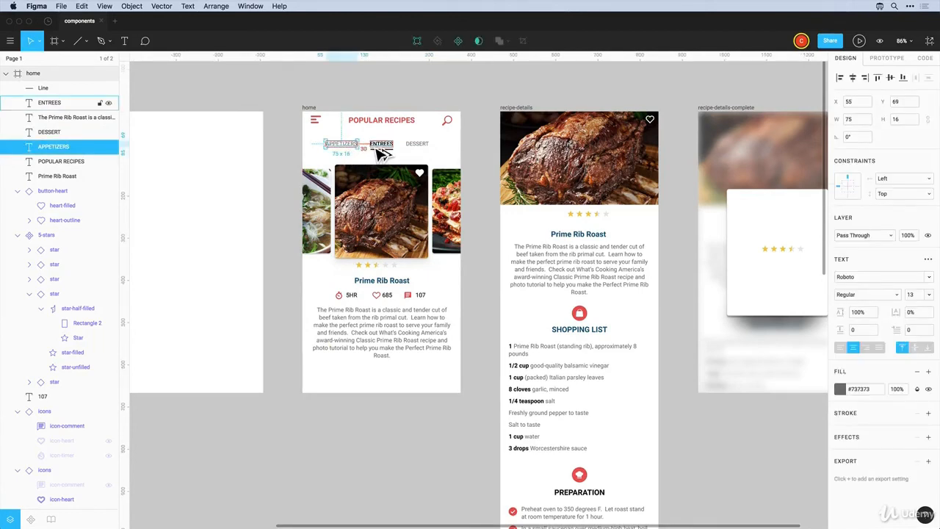
key(Escape)
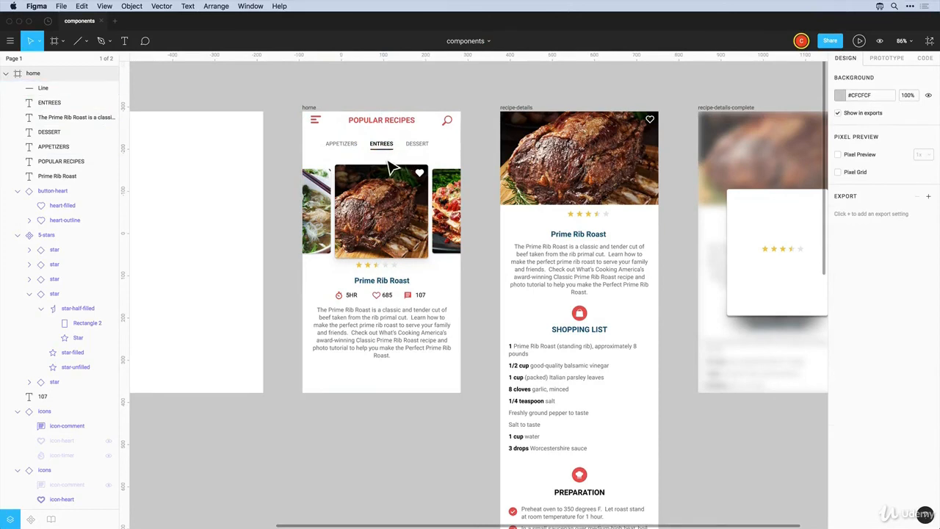
key(super+z)
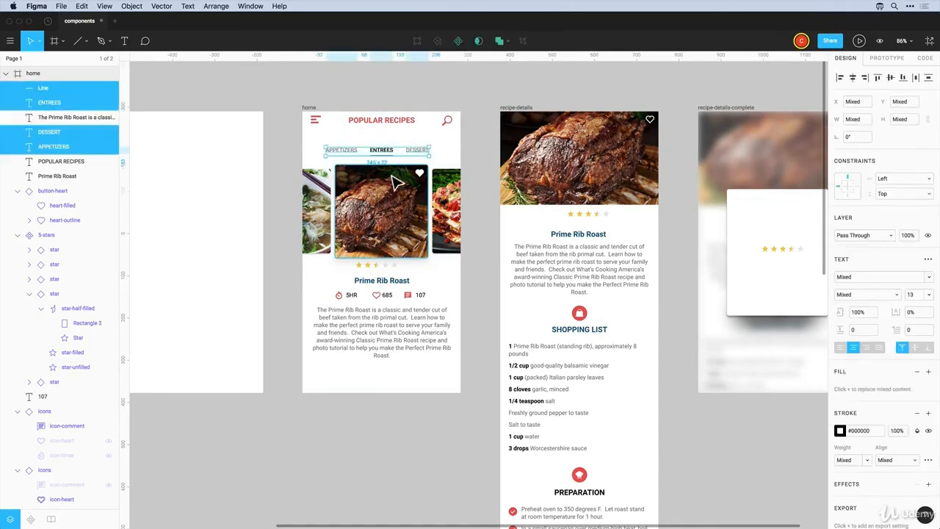
click(404, 144)
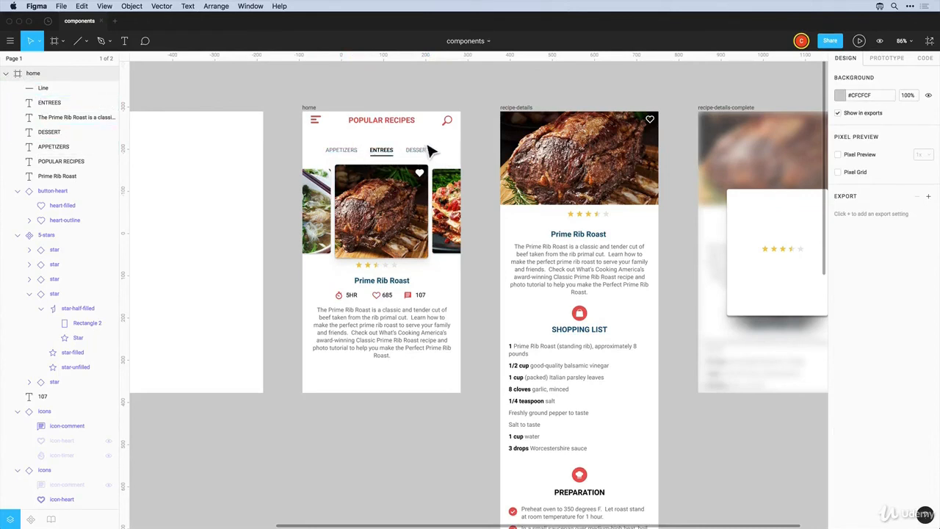
Group the tab row, centre it horizontally in the frame, then undo the grouping
drag(444, 142, 341, 166)
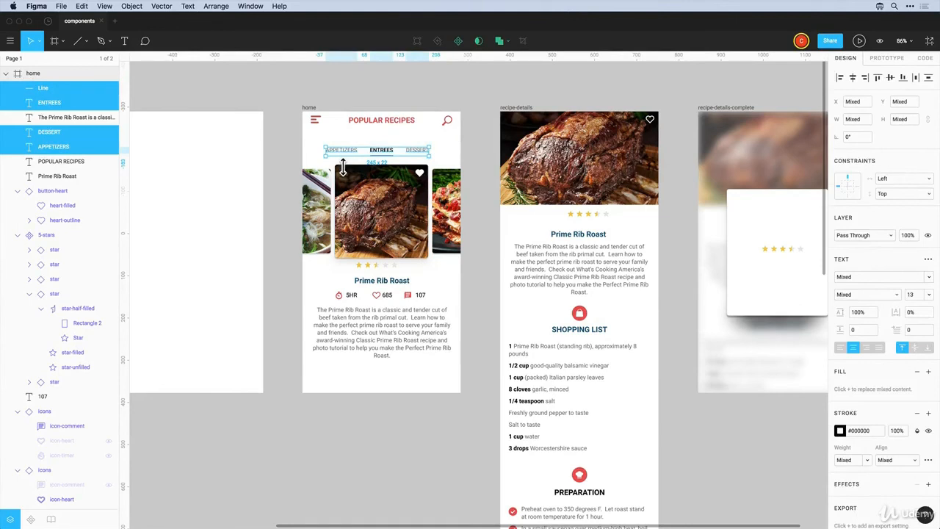
key(super+g)
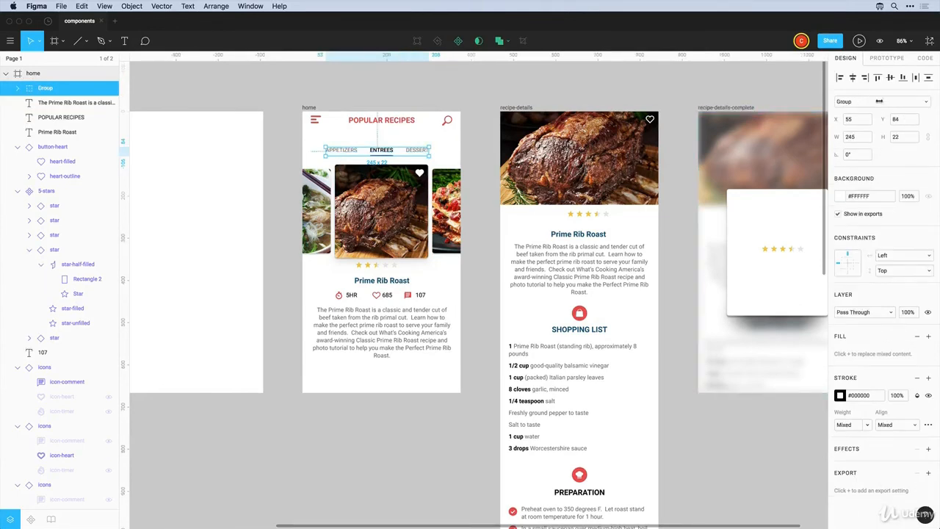
click(852, 78)
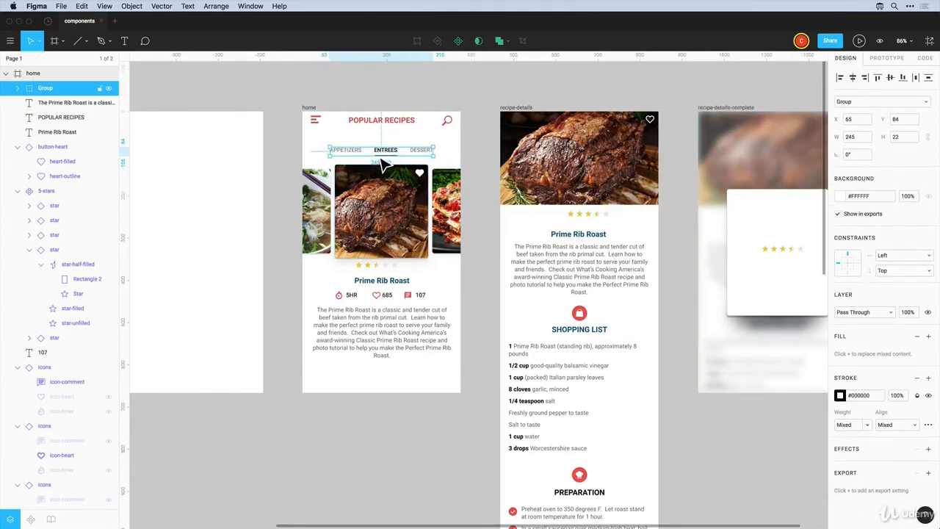
key(super+z)
click(448, 155)
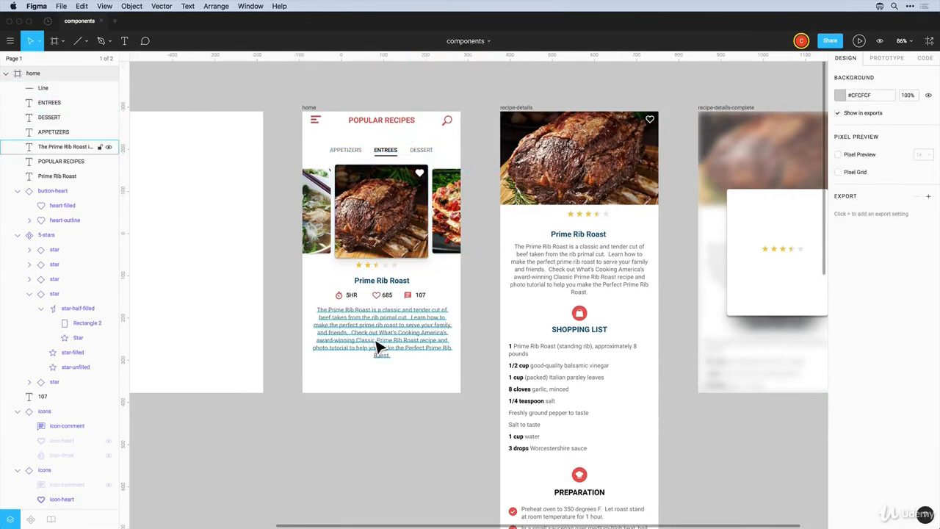
click(309, 108)
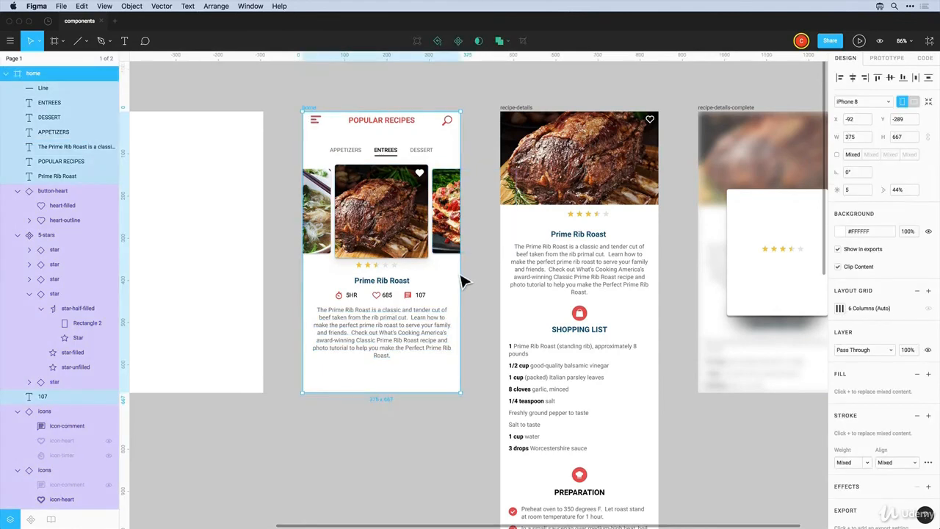
mouse_move(467, 281)
mouse_down()
mouse_move(482, 279)
mouse_move(447, 279)
mouse_move(523, 288)
mouse_move(458, 291)
mouse_move(459, 276)
mouse_up()
click(351, 99)
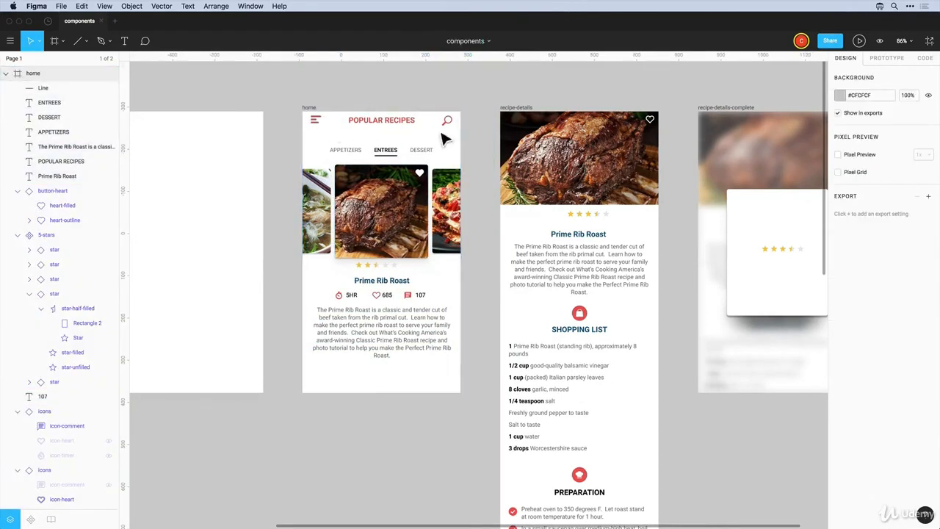
click(319, 126)
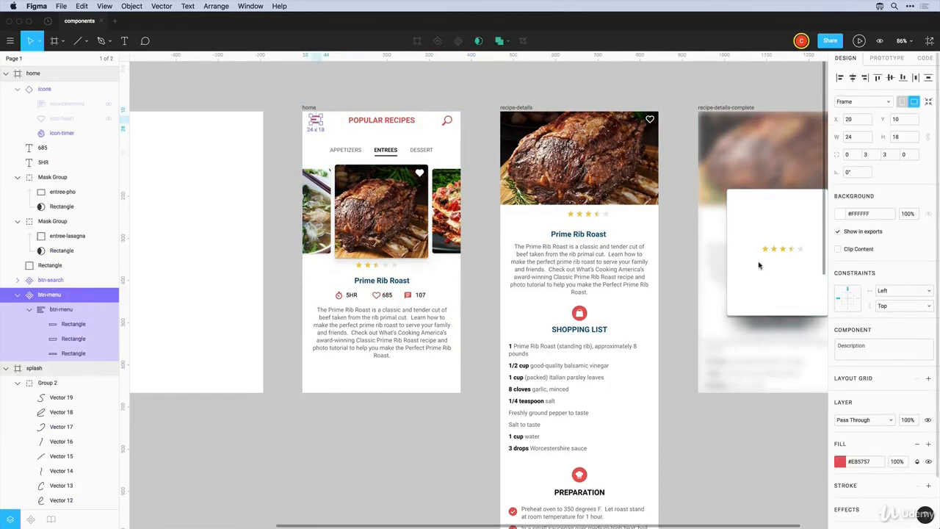
click(312, 101)
click(310, 108)
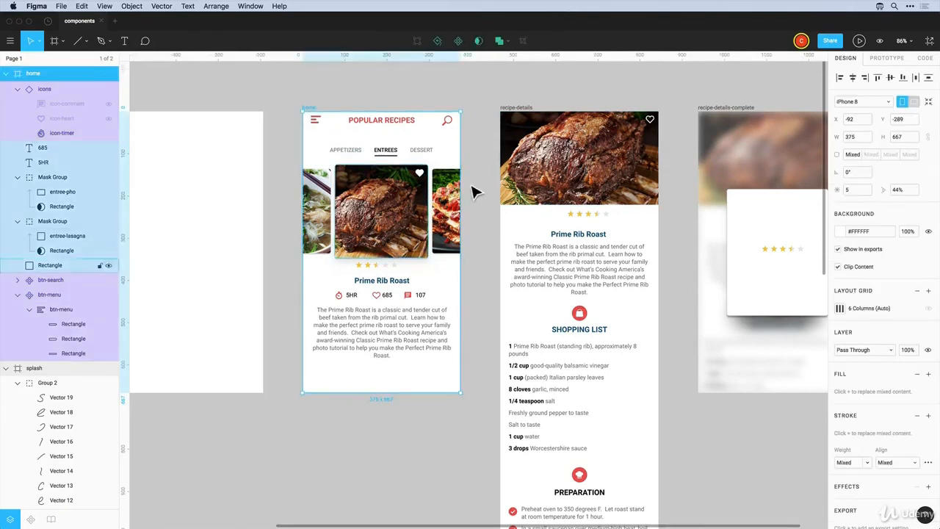
drag(461, 173, 442, 174)
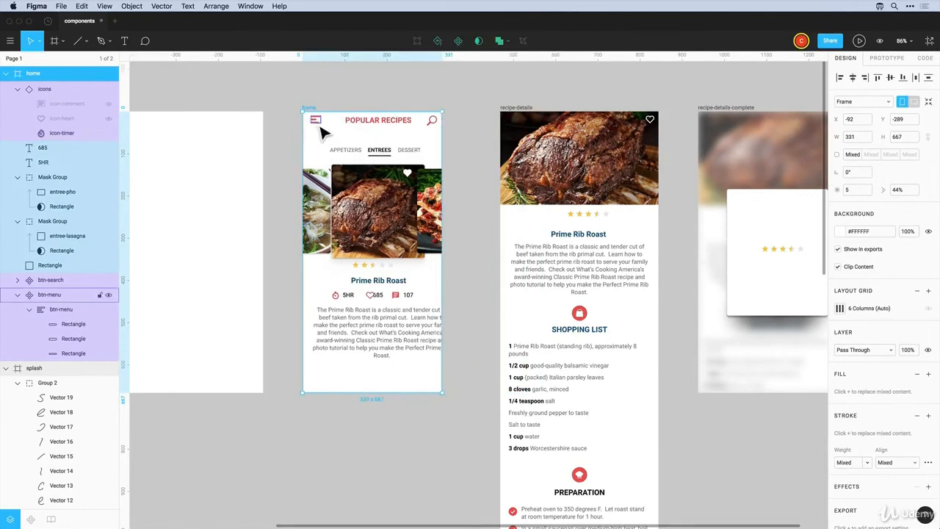
key(ctrl+z)
click(350, 102)
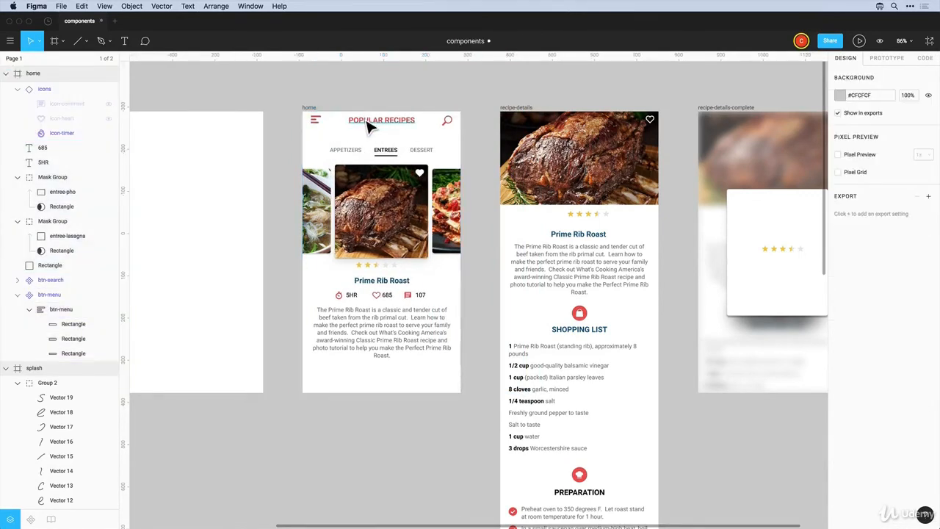
click(371, 126)
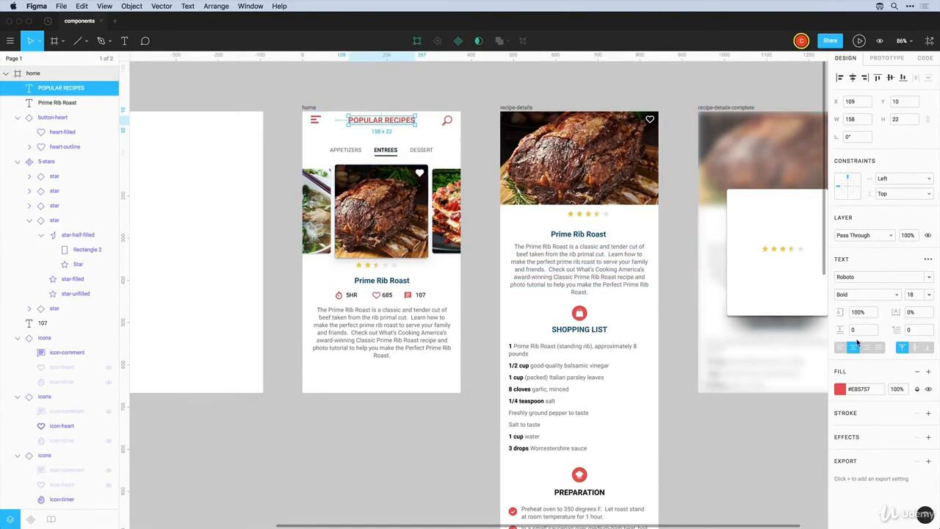
Set the POPULAR RECIPES title's horizontal constraint to Center and test by resizing home
click(889, 185)
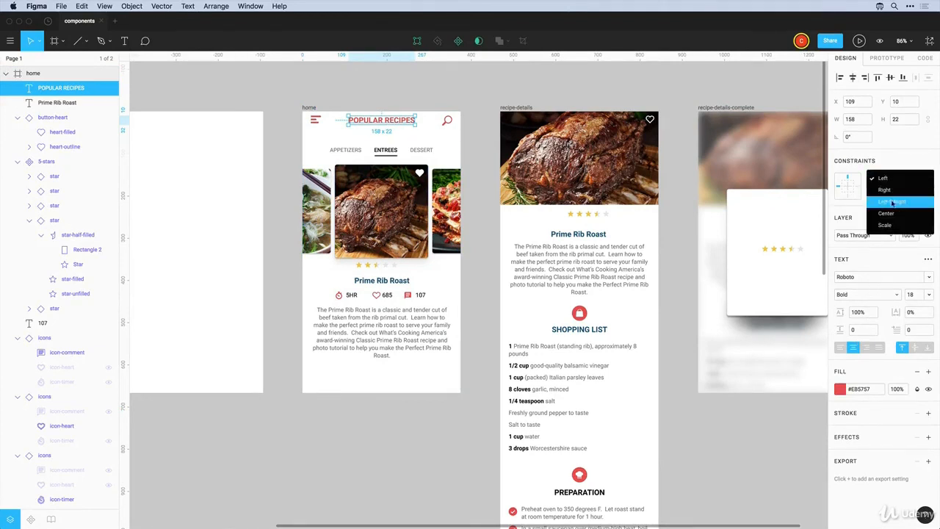
click(893, 211)
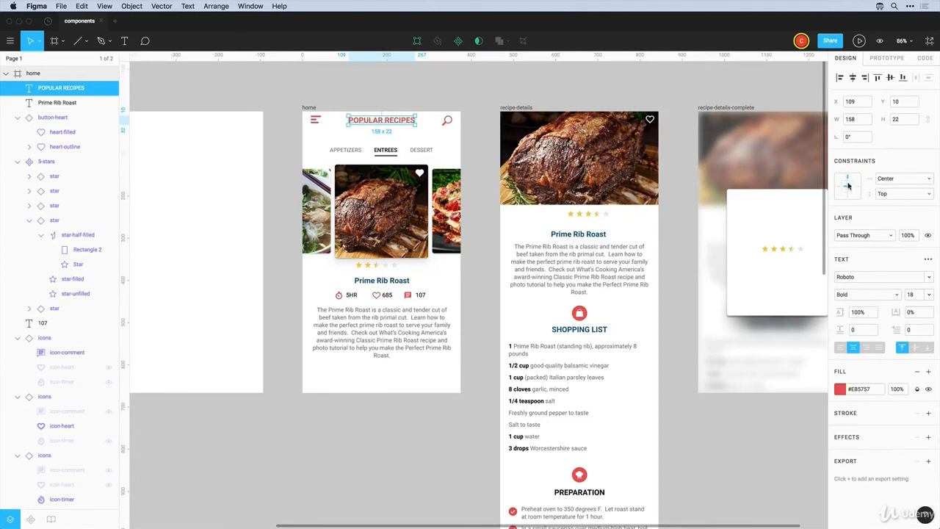
click(363, 102)
click(310, 108)
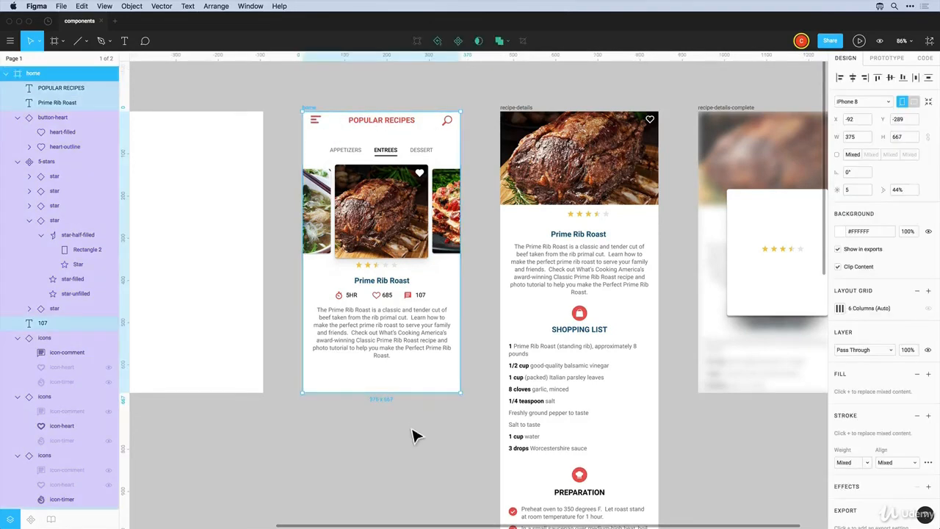
drag(403, 393, 410, 421)
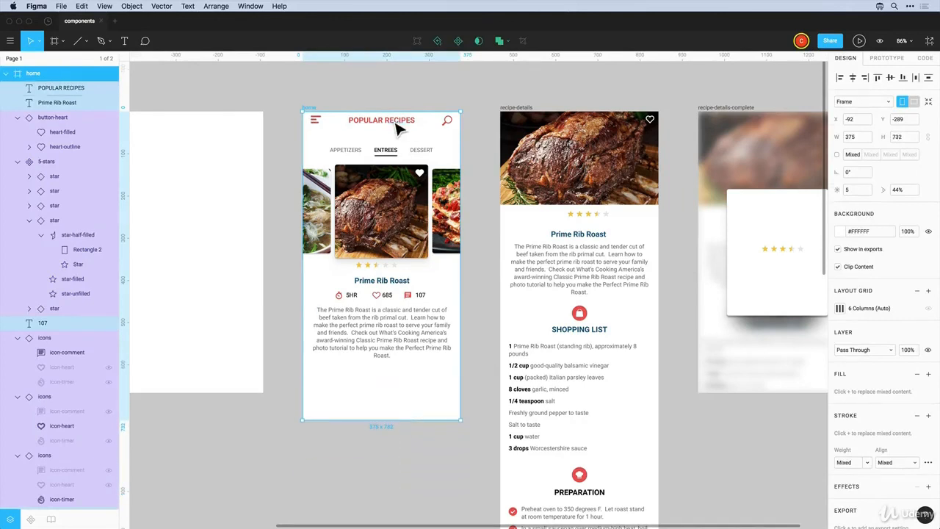
Set the title's vertical constraint to Center, stretch home taller to test, and undo
click(395, 125)
click(896, 200)
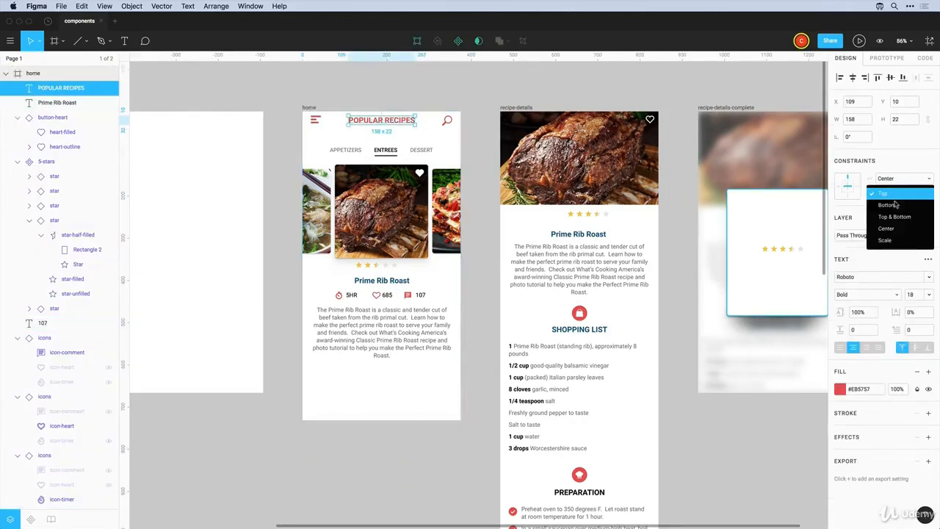
click(893, 229)
key(Escape)
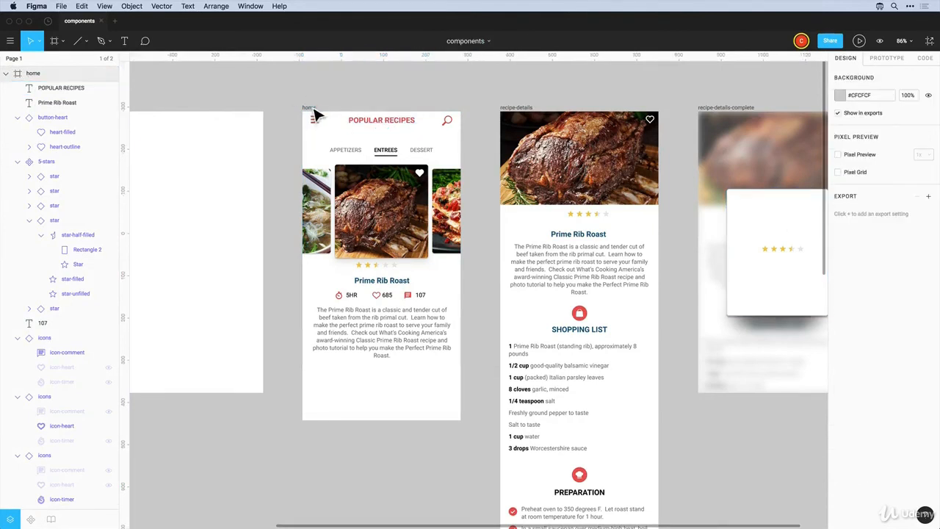
click(387, 415)
drag(388, 426, 385, 454)
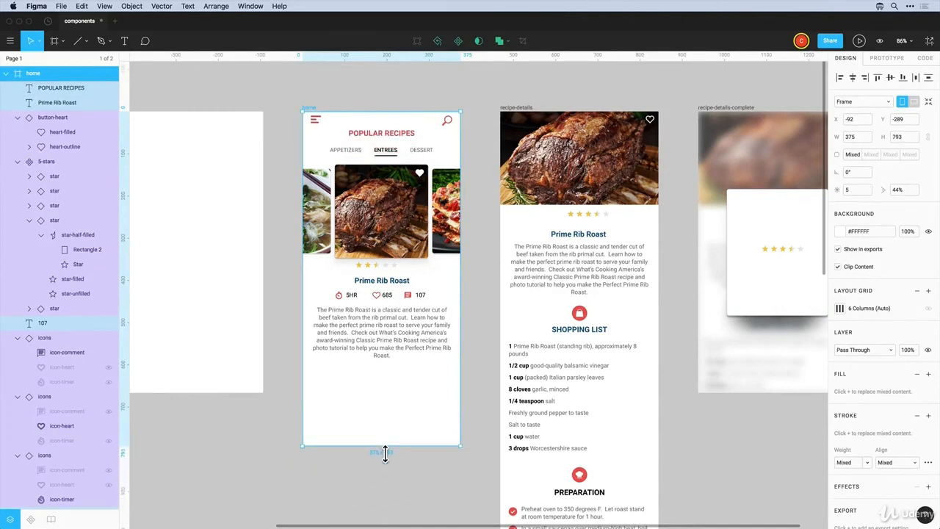
key(ctrl+z)
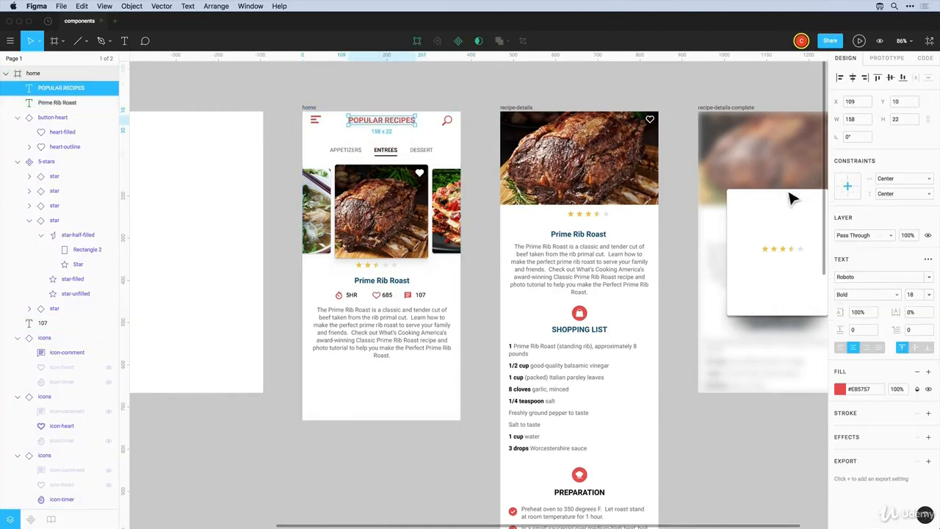
Set the POPULAR RECIPES title's vertical constraint back to Top
click(895, 193)
click(891, 156)
click(456, 89)
Pin the search icon with a Right horizontal constraint and test by widening home
click(446, 121)
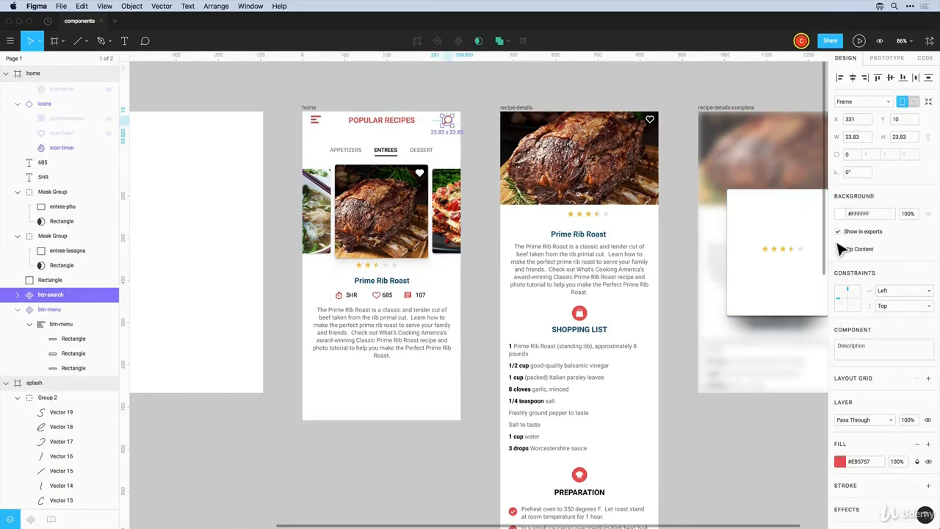
click(893, 292)
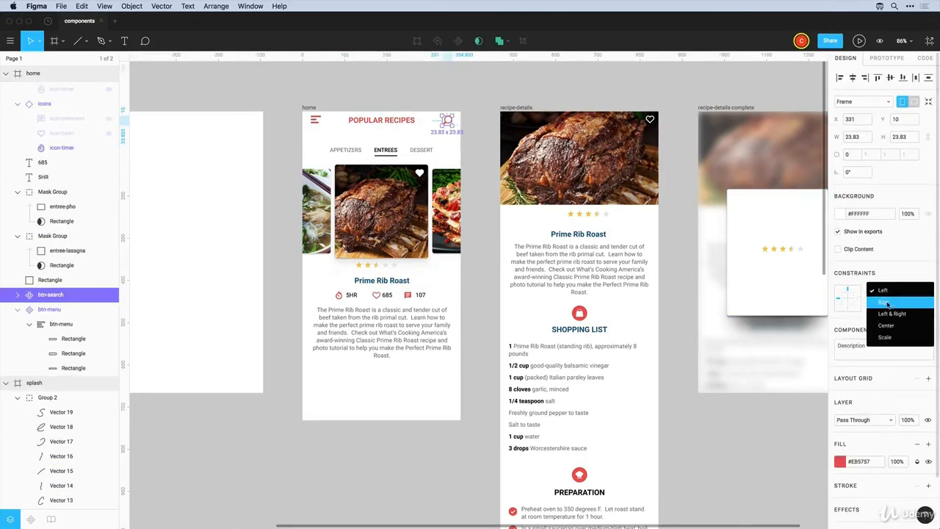
click(887, 303)
click(361, 100)
click(314, 109)
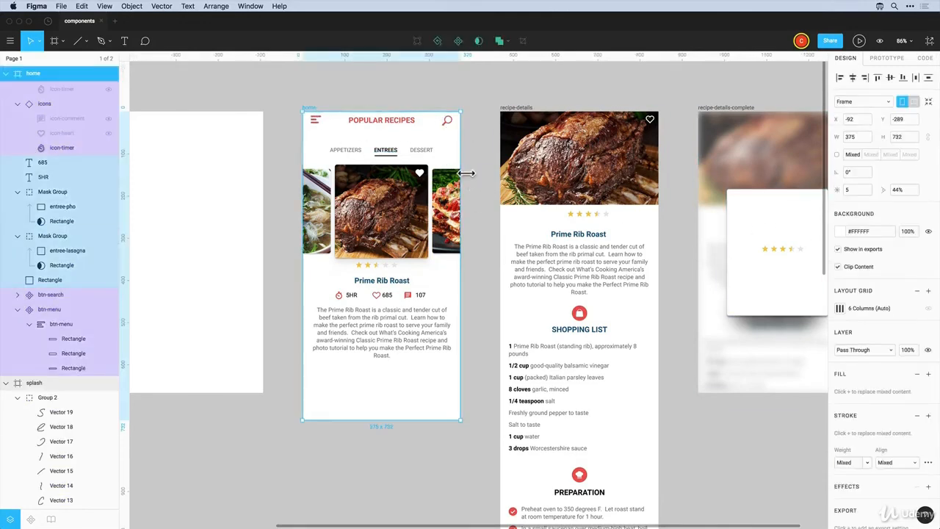
mouse_move(471, 173)
mouse_down()
mouse_move(502, 175)
mouse_move(464, 176)
mouse_move(505, 176)
mouse_move(460, 178)
mouse_up()
key(Escape)
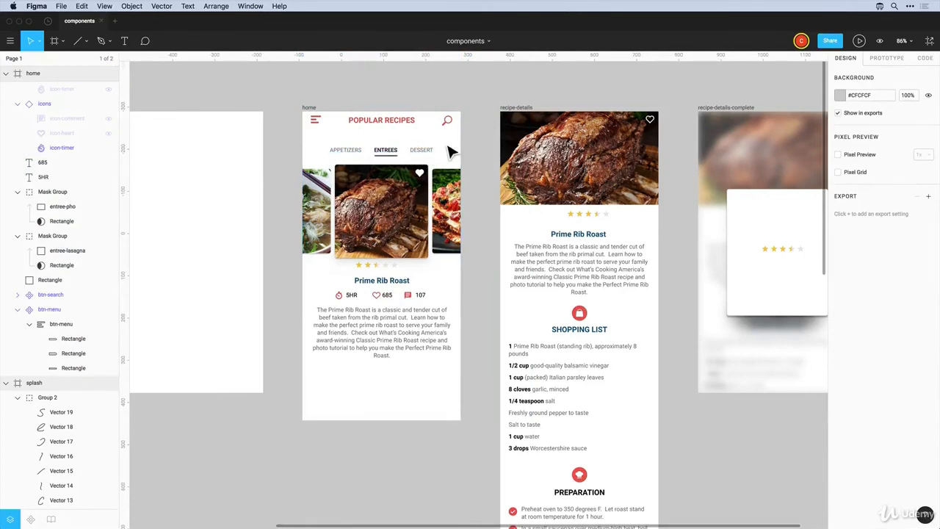
Group the three tab labels and underline, naming the group 'category'
drag(436, 141, 336, 170)
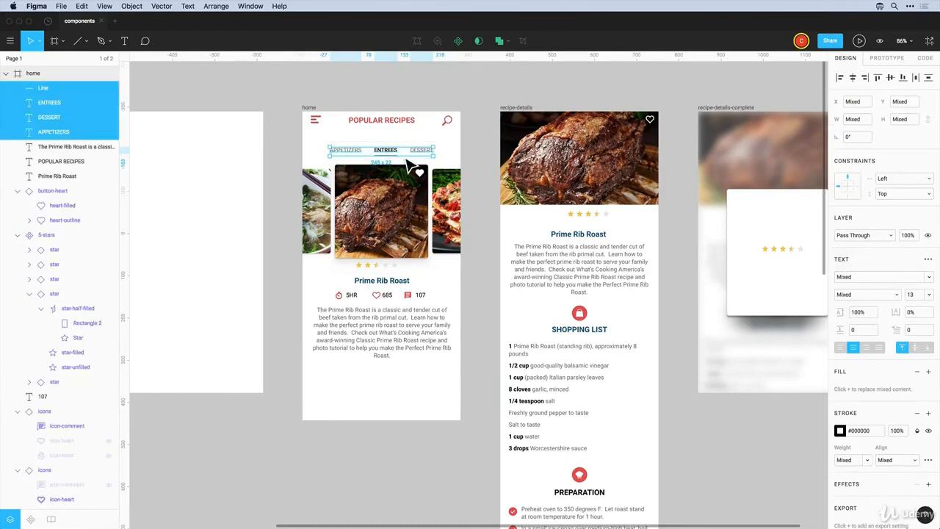
key(super+g)
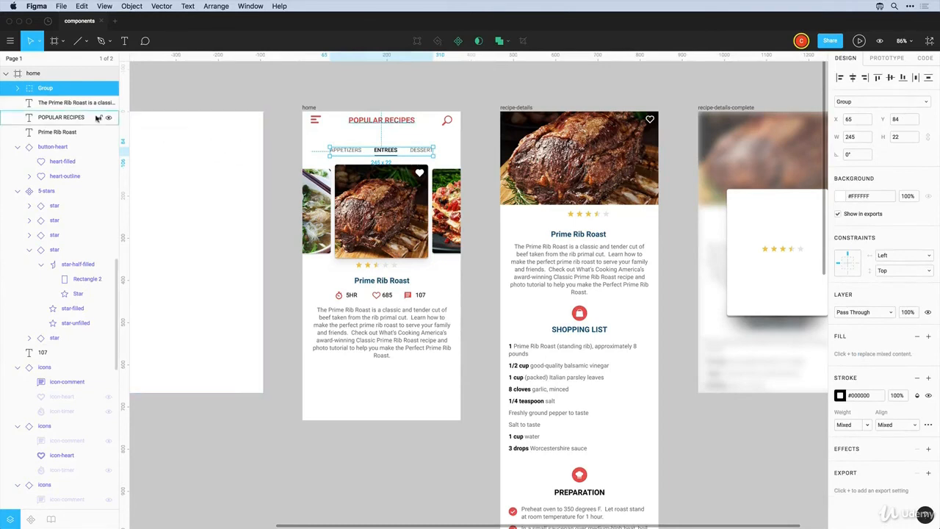
double_click(47, 91)
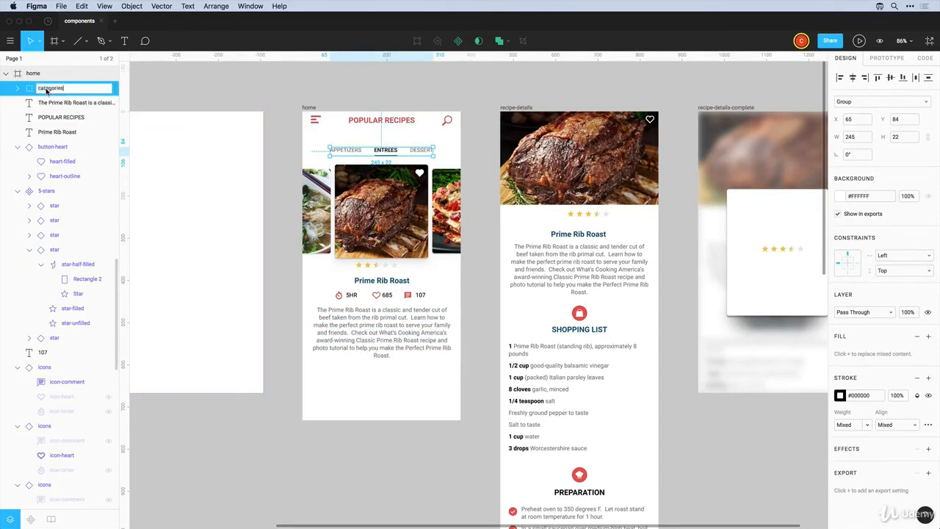
key(Return)
click(279, 91)
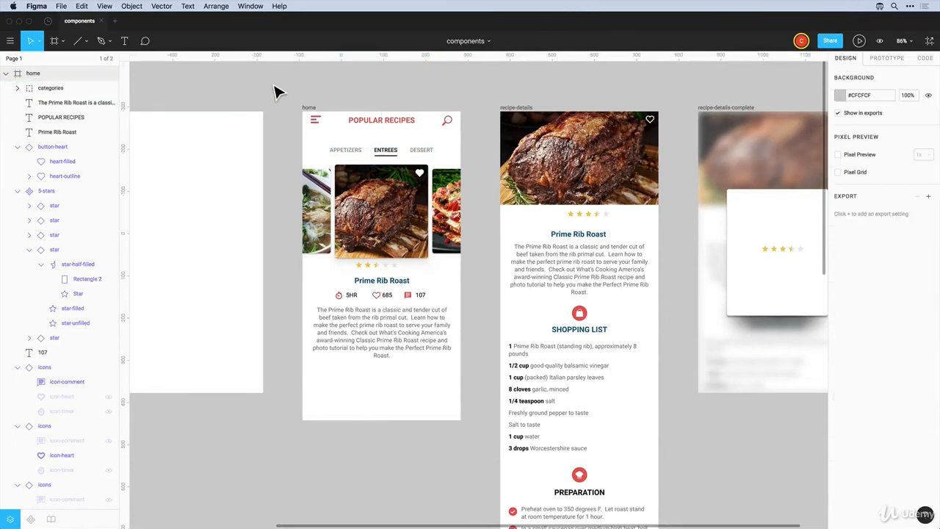
Give the category group a Center horizontal constraint, test-widen home, and undo
click(383, 162)
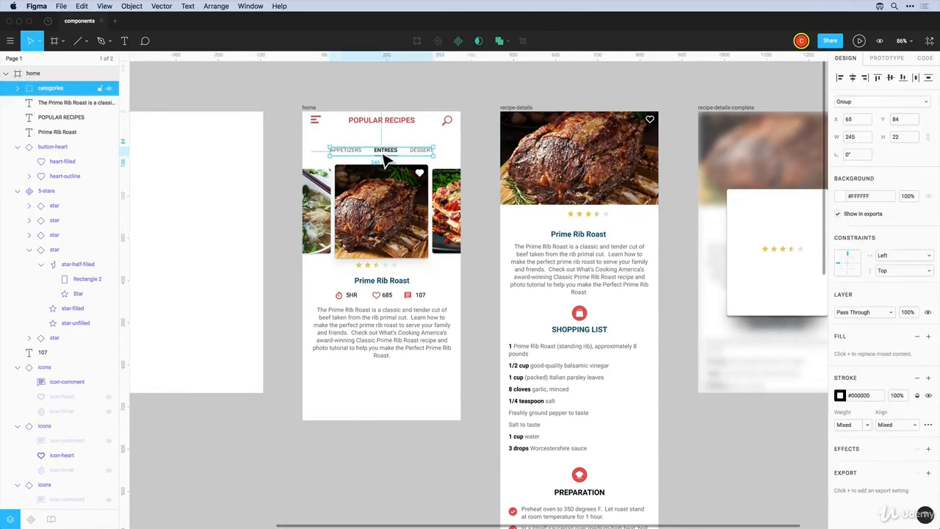
click(902, 256)
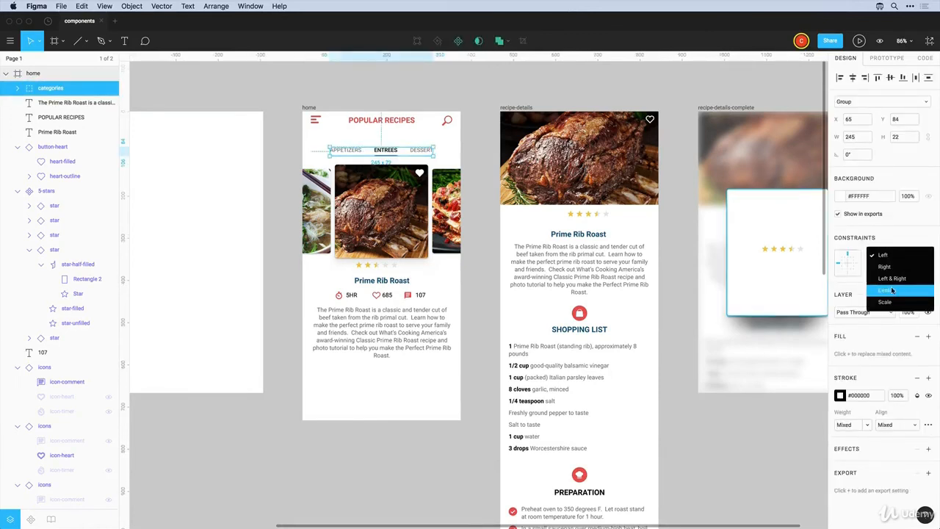
click(890, 282)
click(347, 103)
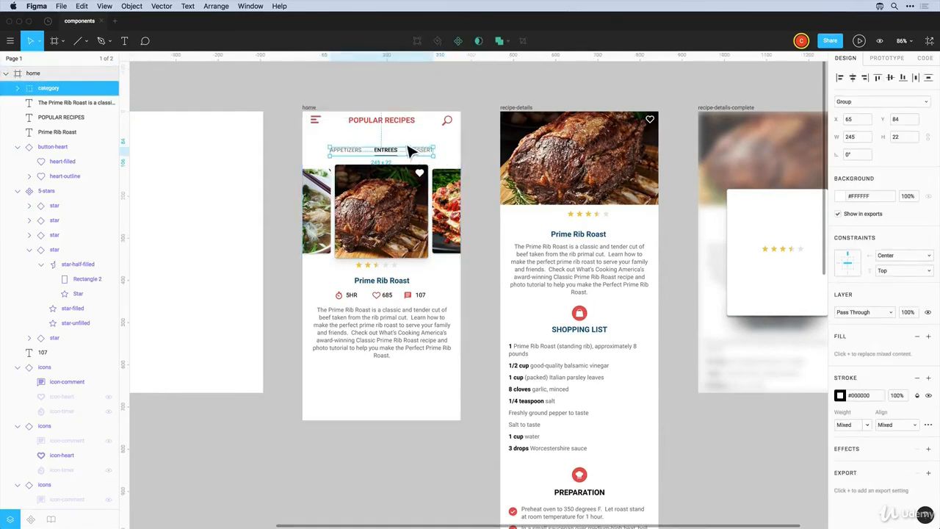
click(354, 104)
click(311, 109)
drag(302, 150, 277, 151)
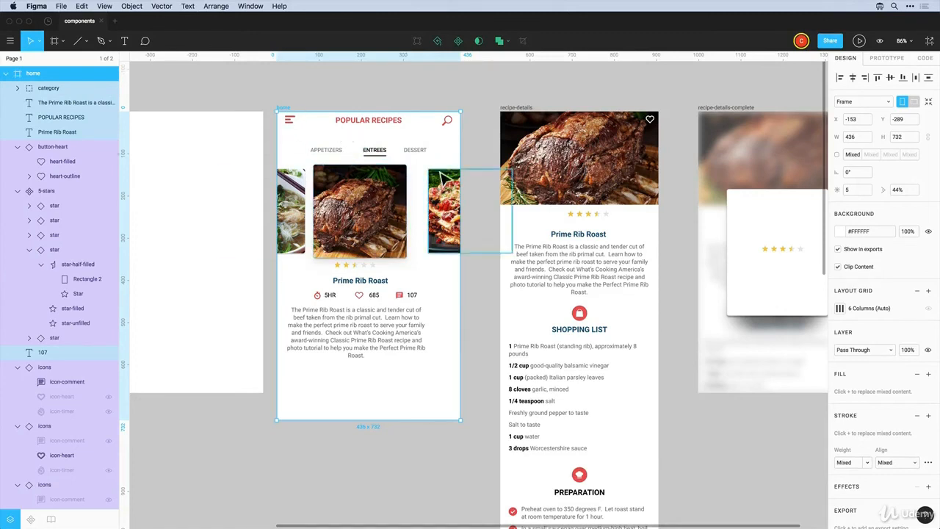
key(super+z)
click(423, 157)
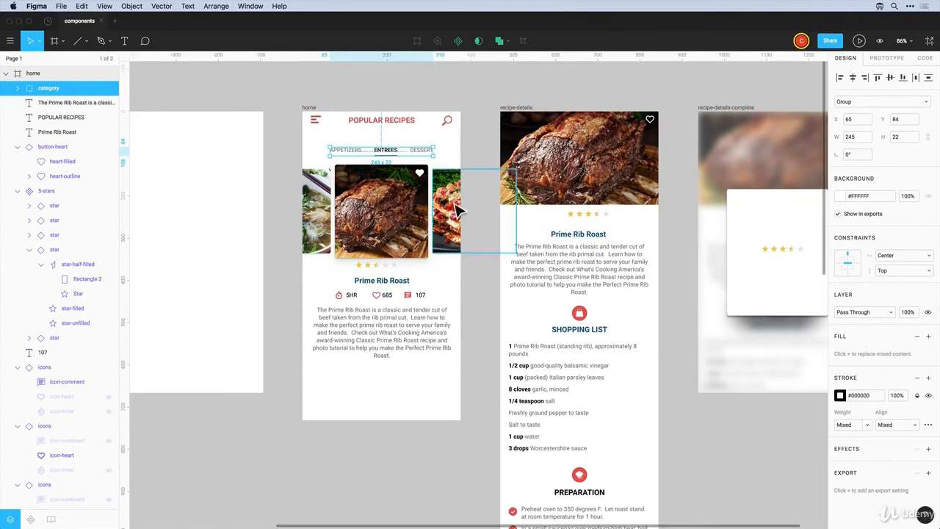
Convert the category group into a frame and reselect it
click(772, 94)
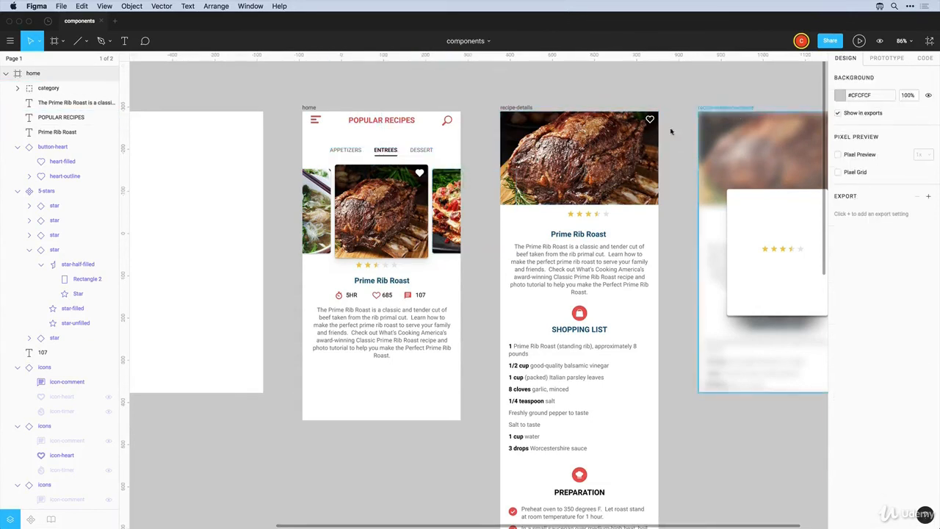
click(400, 156)
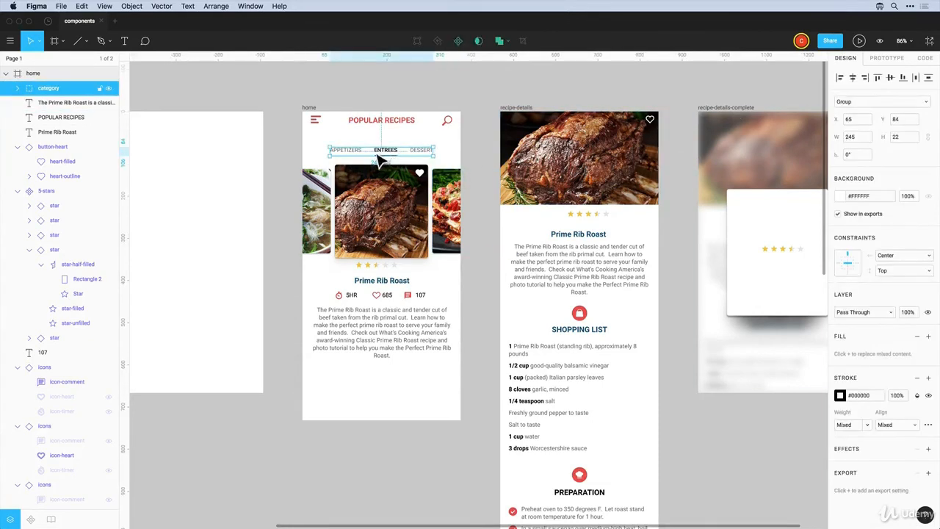
click(869, 103)
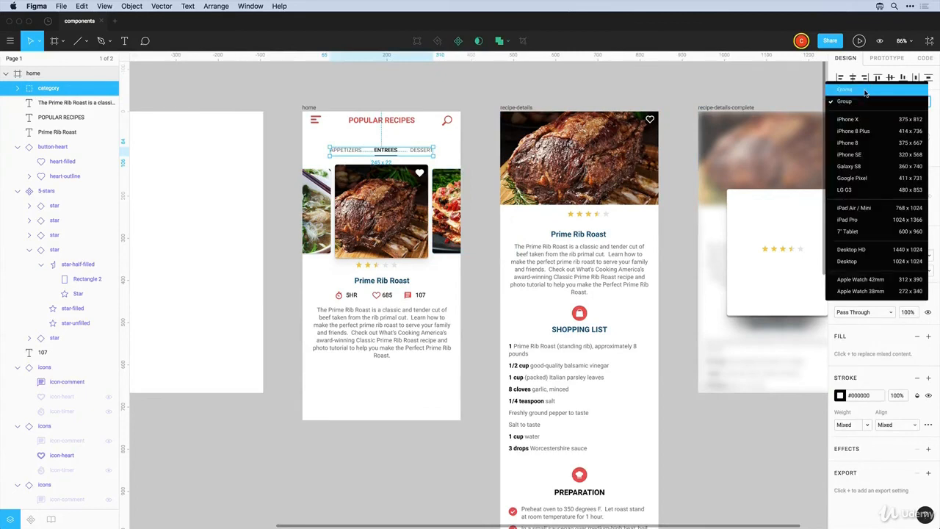
click(865, 91)
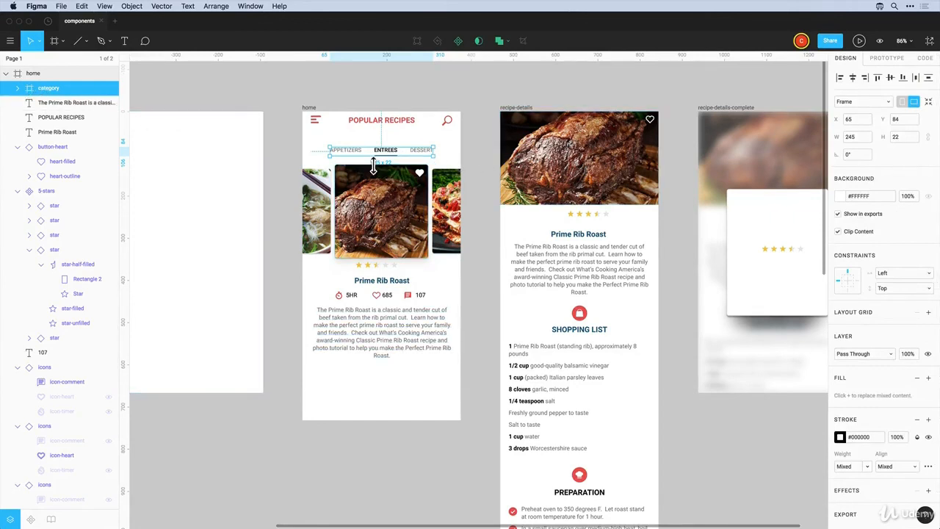
double_click(351, 151)
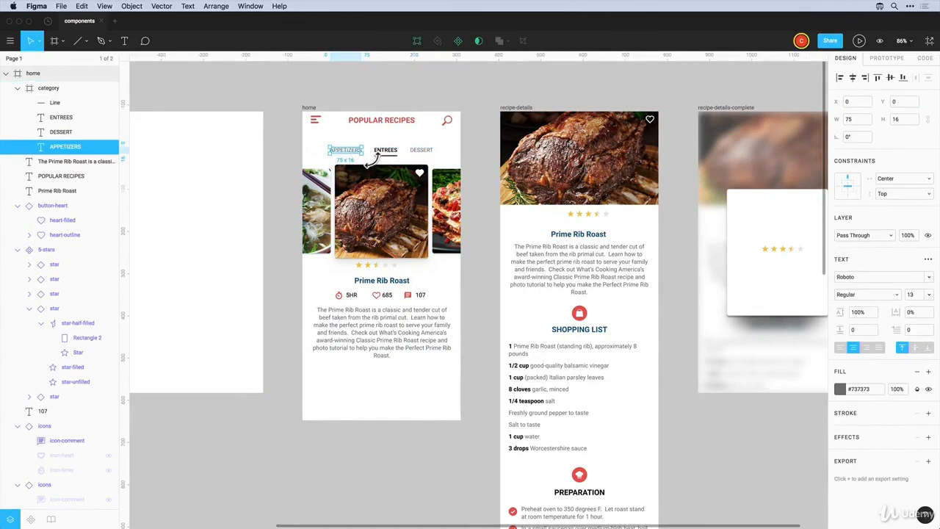
key(Escape)
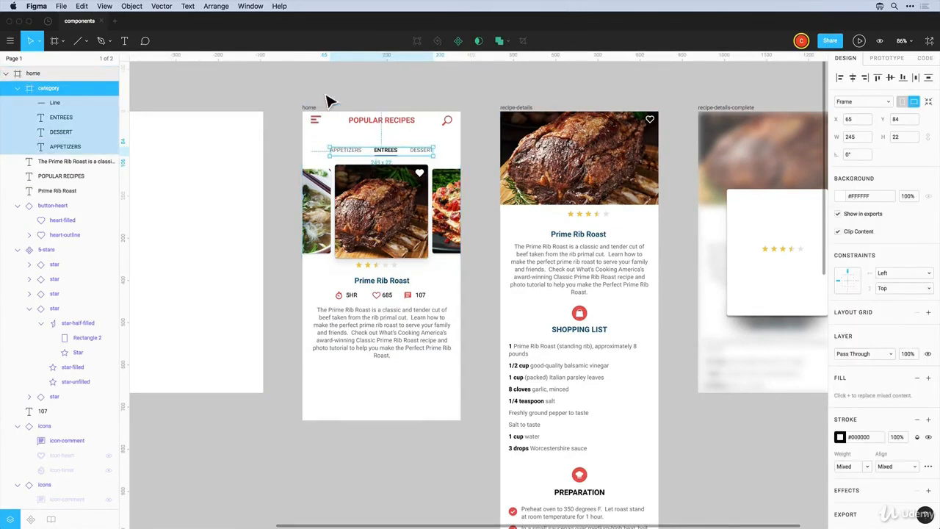
Set the category frame's horizontal constraint to Center, test-narrow home, and undo
click(884, 275)
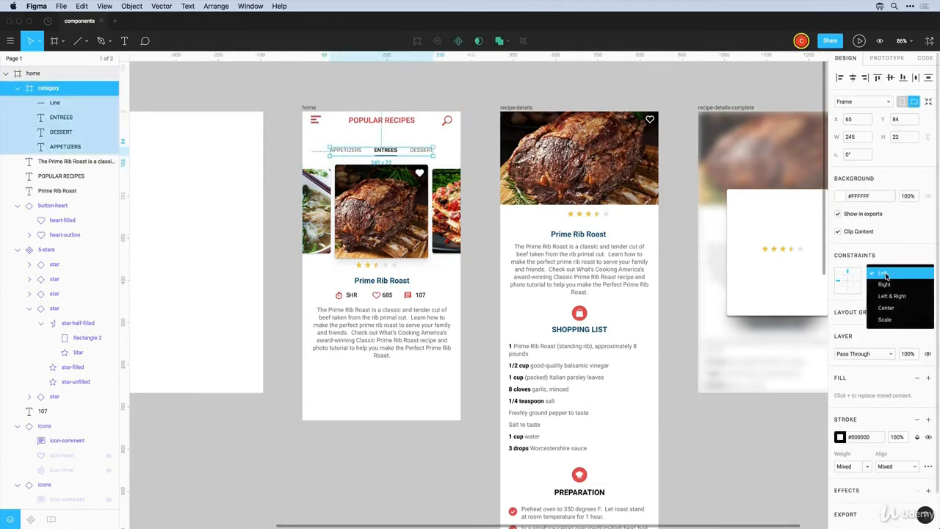
click(892, 309)
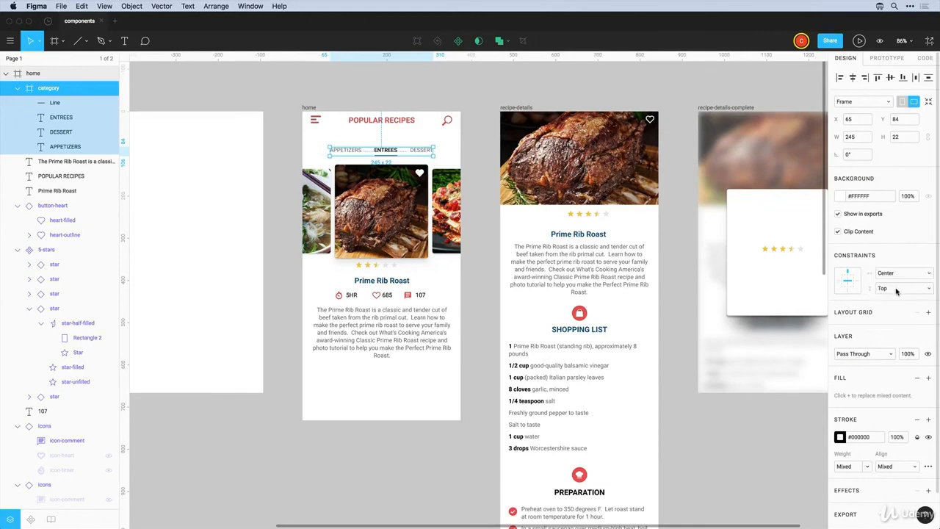
click(340, 95)
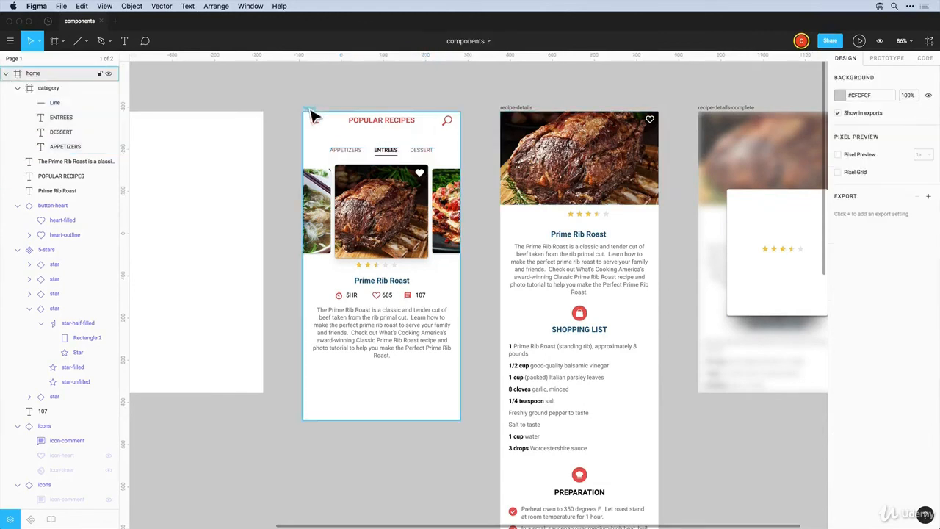
click(309, 109)
drag(308, 144, 262, 150)
key(super+z)
Group the heart button with the centre recipe photo
click(351, 95)
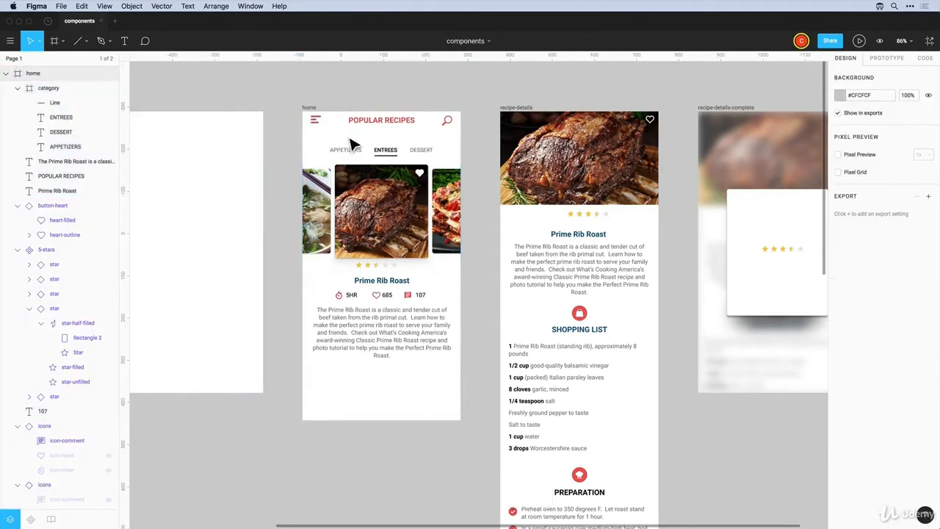
click(421, 177)
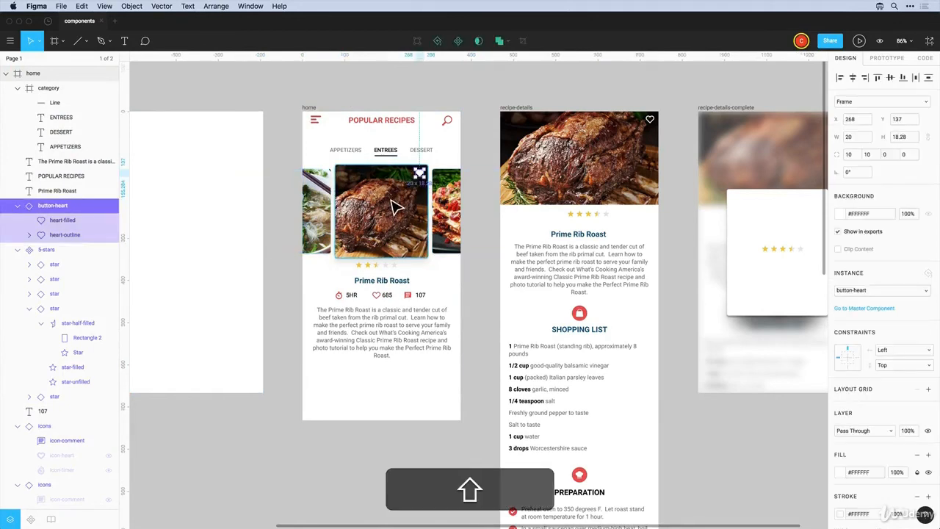
shift+click(397, 207)
key(super)
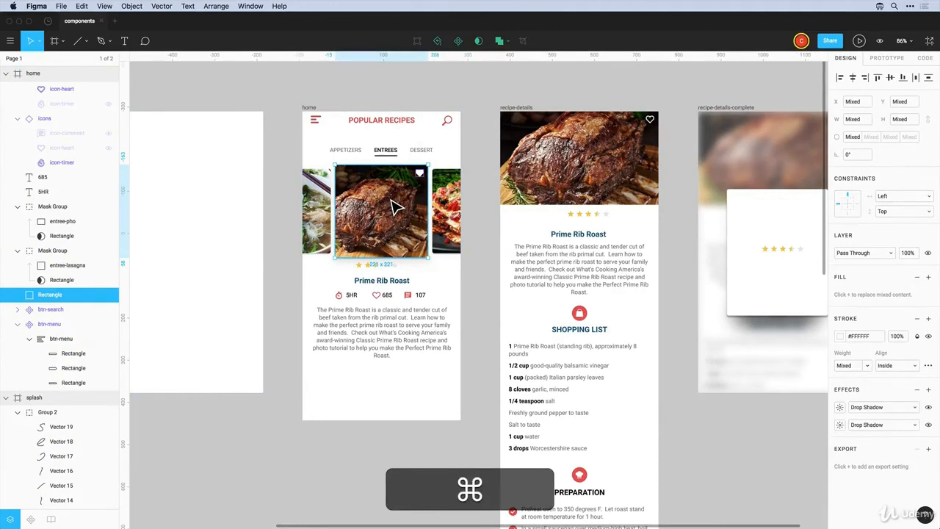
key(super+g)
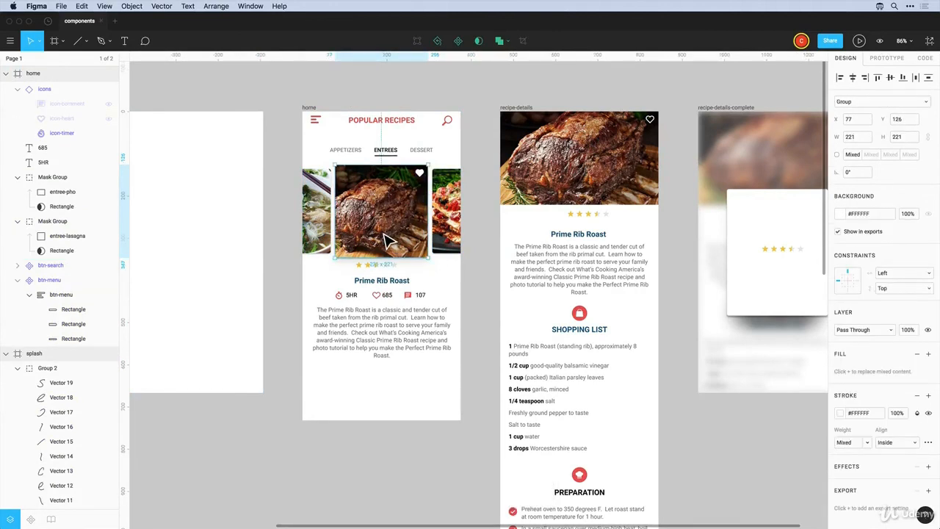
Give the photo group a Center horizontal constraint, test-widen home, and undo
click(895, 274)
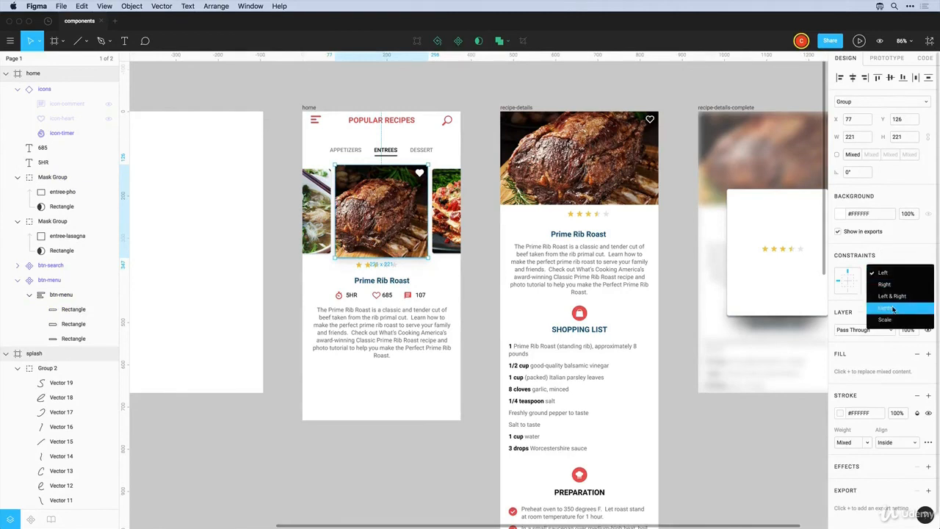
click(896, 309)
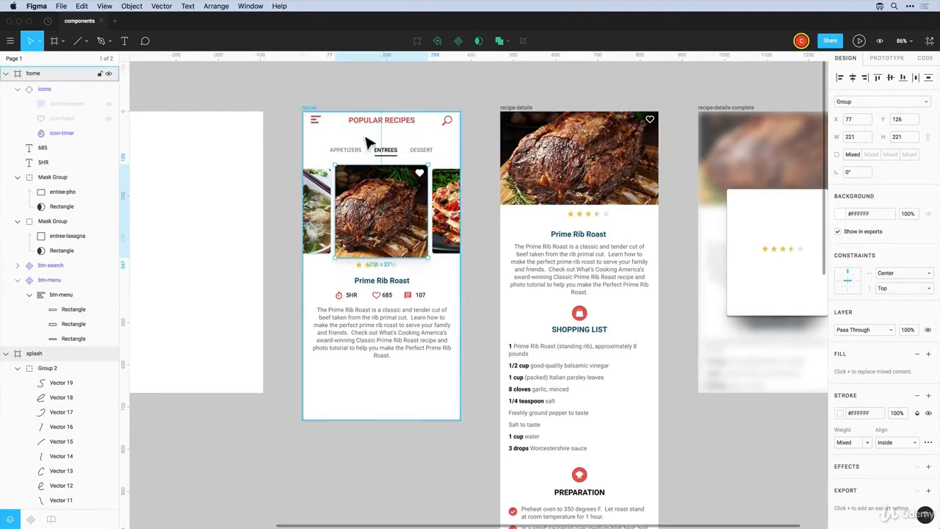
click(309, 108)
drag(461, 166, 487, 171)
key(super+z)
Select the left, right and centre carousel images in turn
click(323, 221)
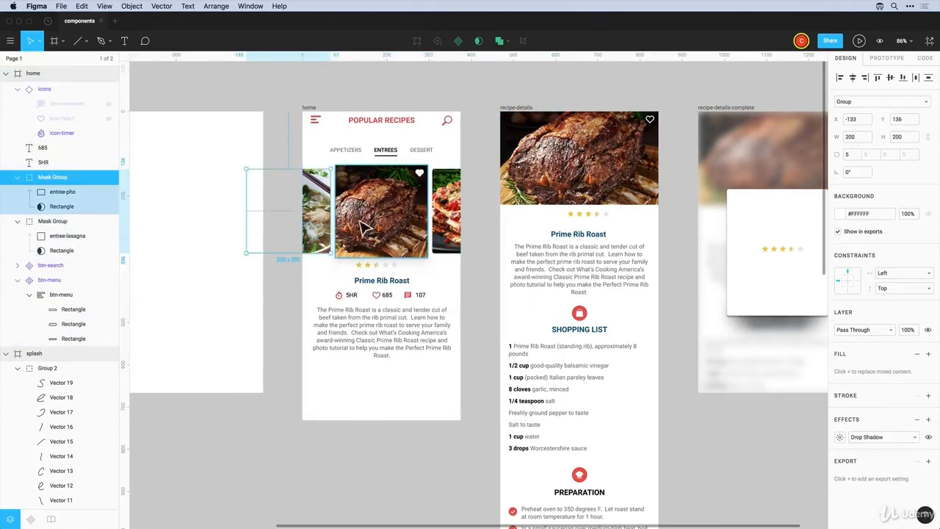
click(450, 230)
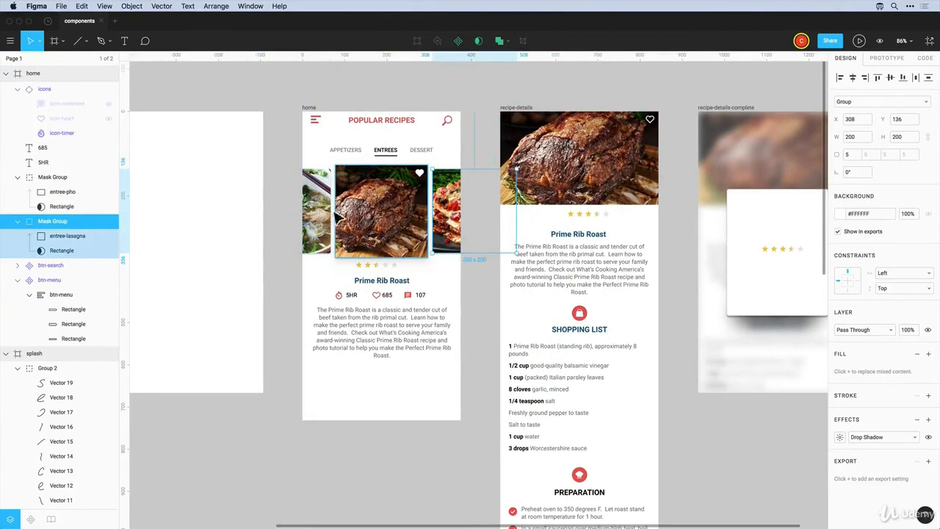
click(324, 221)
click(415, 221)
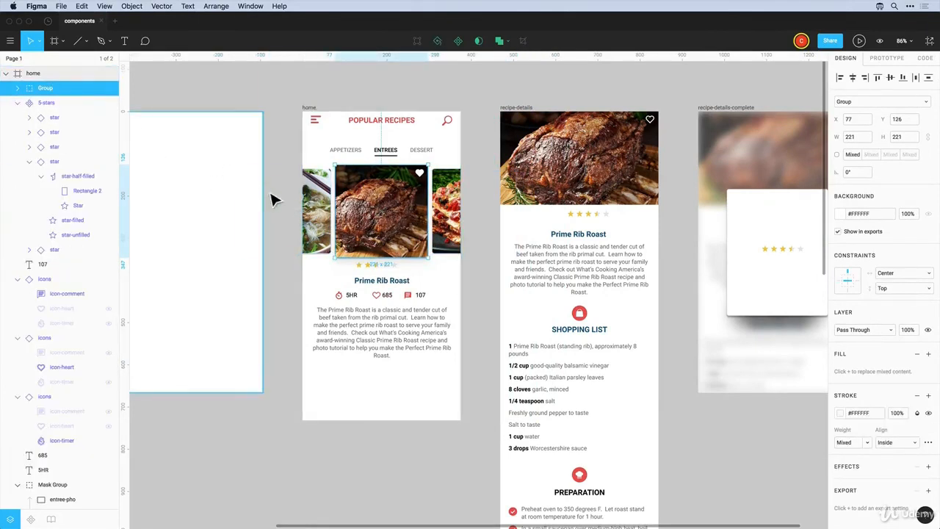
Select both side carousel images and bring them to the front
click(323, 220)
shift+click(454, 229)
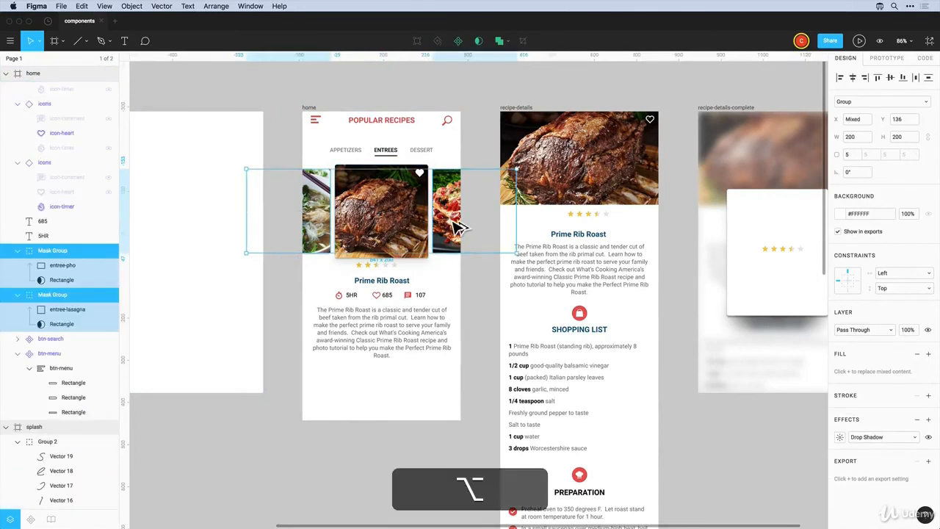
key(alt+super+bracketright)
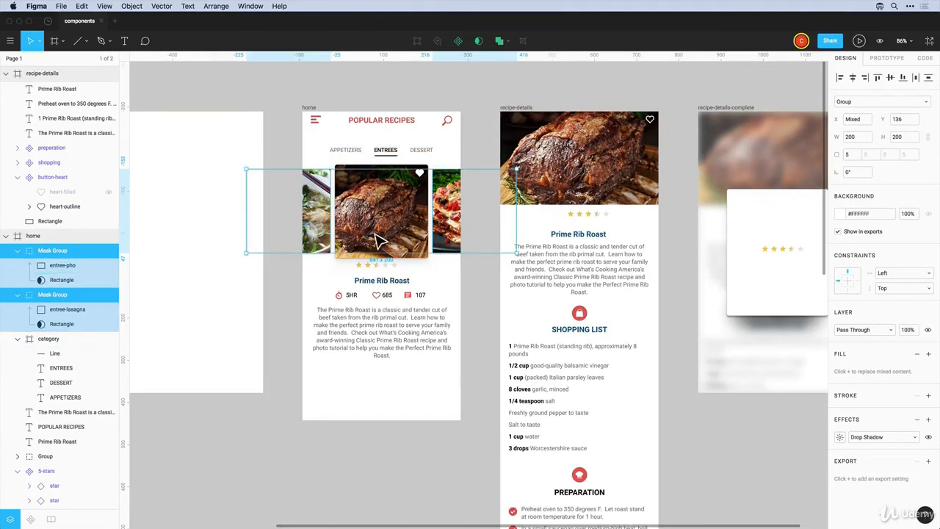
click(323, 237)
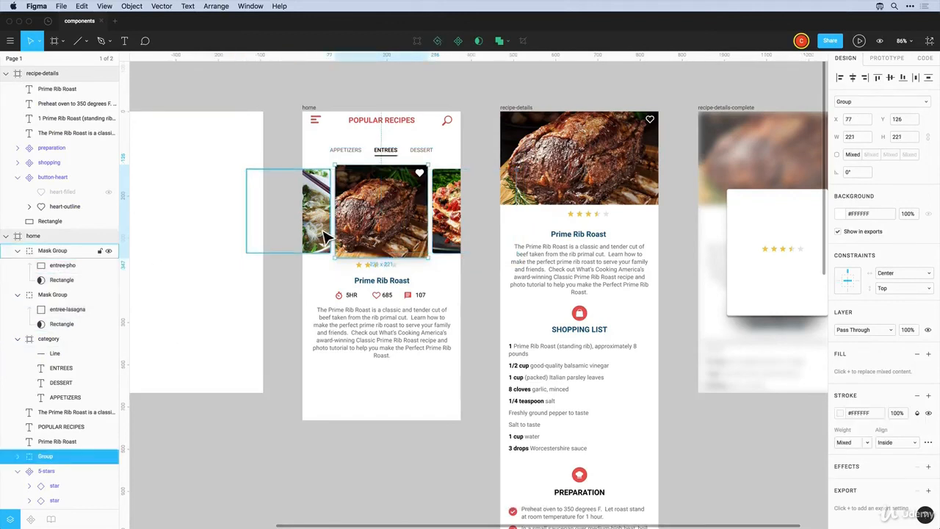
shift+click(440, 234)
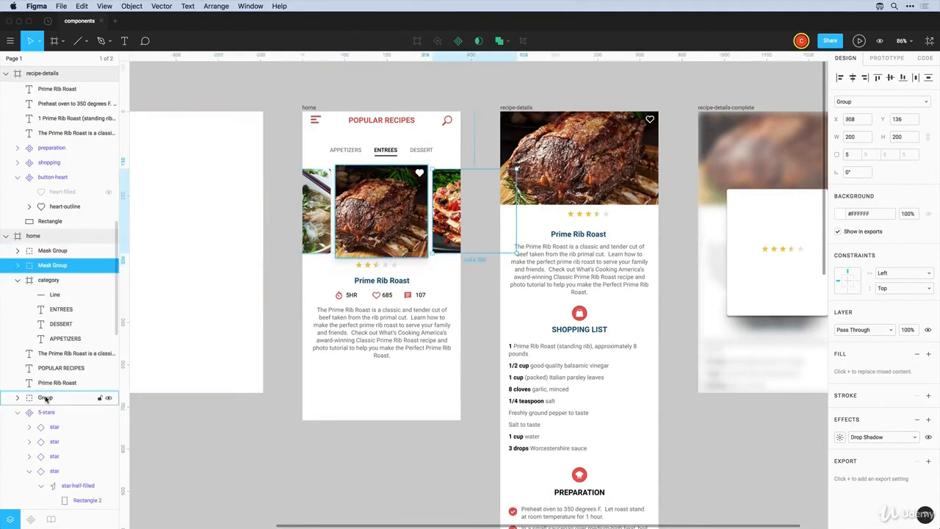
Move the two carousel image layers into the centre photo group in the Layers panel
drag(46, 397, 44, 276)
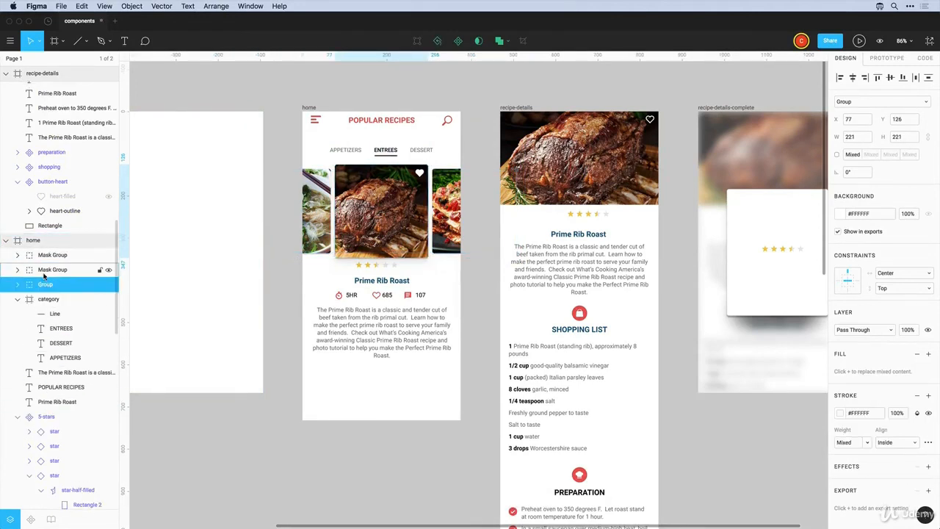
click(49, 269)
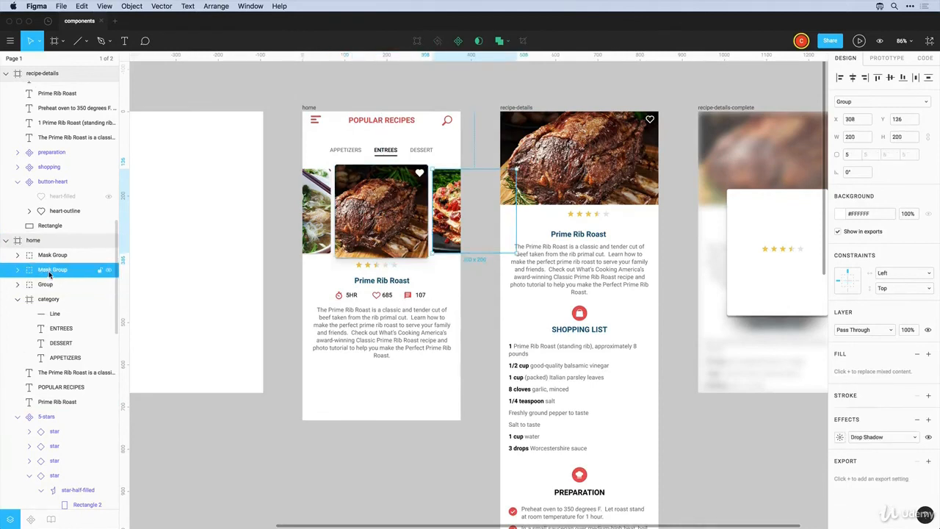
key(alt)
super+click(49, 257)
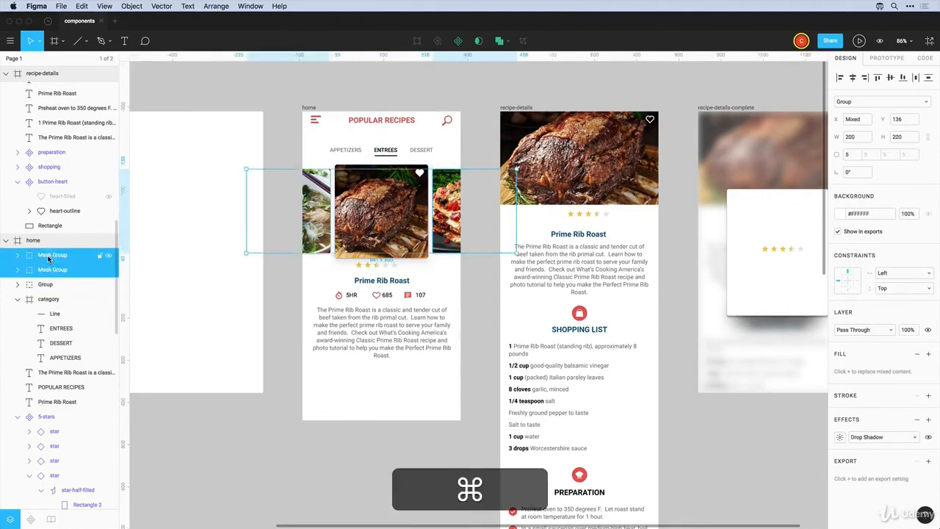
drag(49, 266, 45, 286)
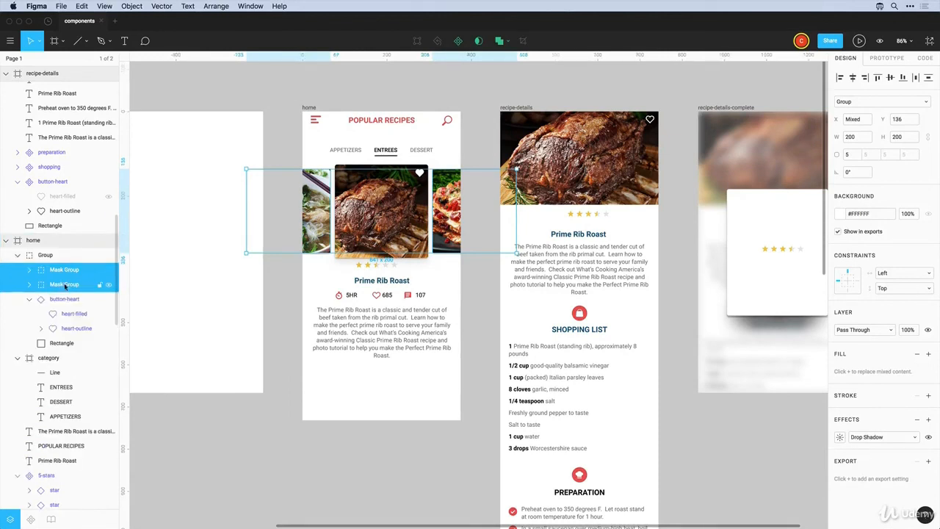
click(46, 255)
mouse_move(380, 246)
mouse_down()
mouse_move(358, 247)
mouse_move(399, 248)
mouse_move(384, 248)
mouse_up()
key(super+z)
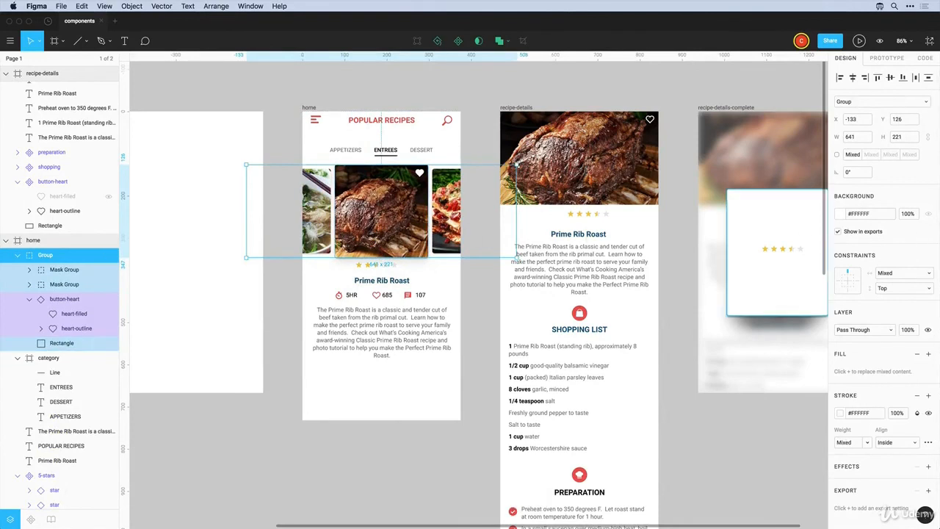
Constrain the carousel group Center horizontally and test it by resizing home, then undo
click(900, 275)
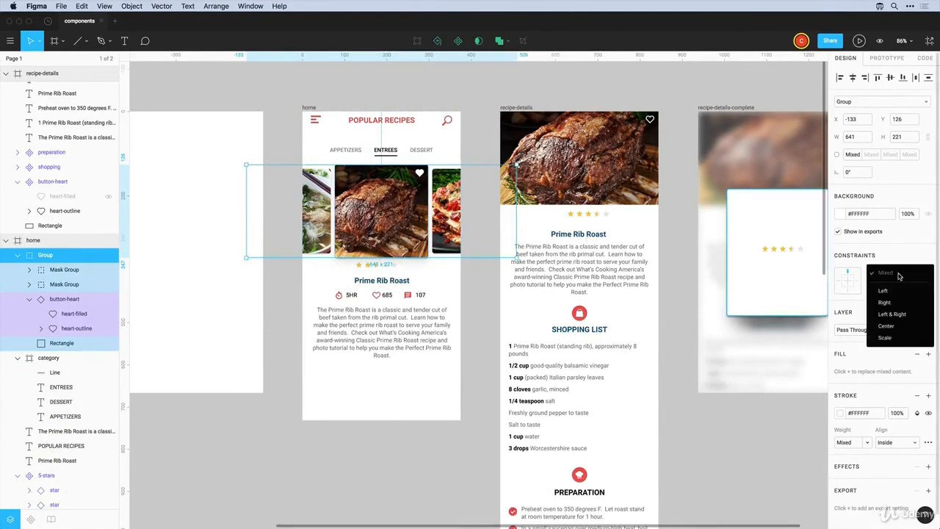
click(894, 314)
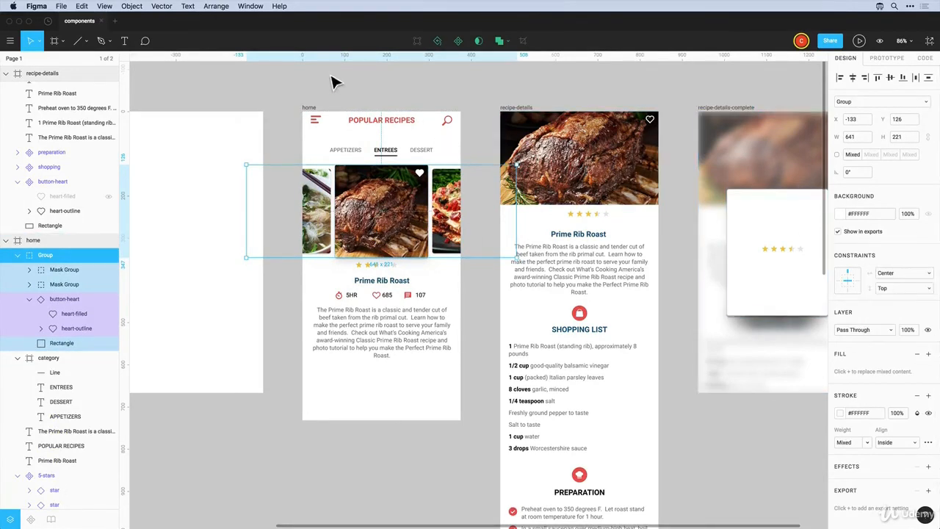
click(310, 108)
mouse_move(470, 161)
mouse_down()
mouse_move(514, 163)
mouse_move(478, 164)
mouse_up()
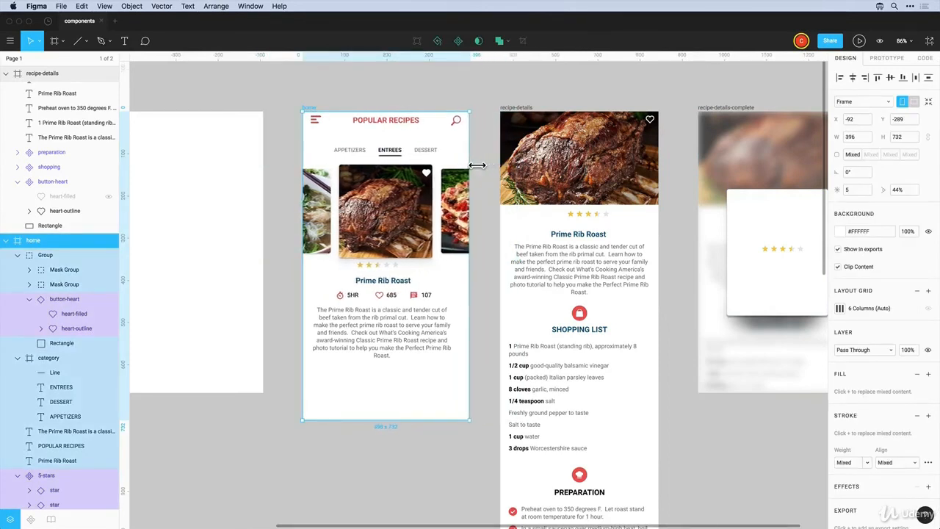
key(super+z)
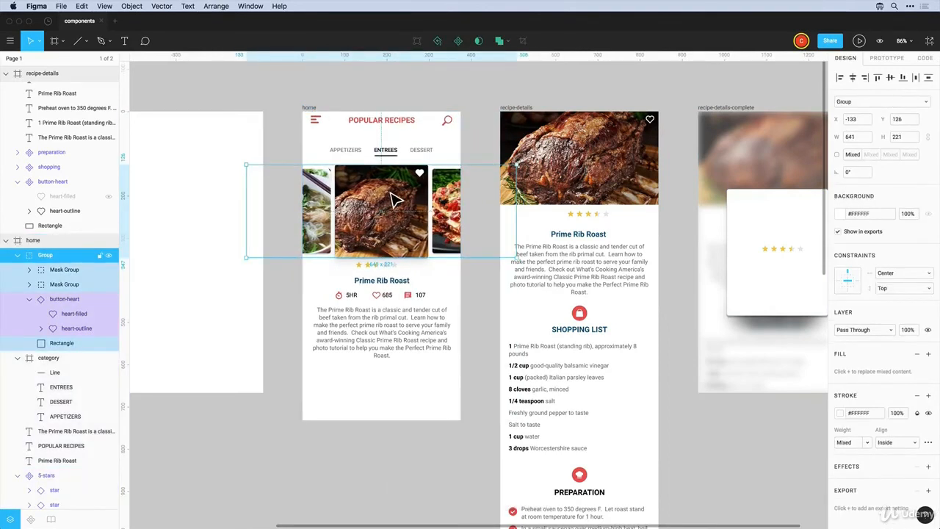
Convert the carousel group into a frame constrained Center horizontally, then test-resize and restore home to 375
click(867, 102)
click(859, 89)
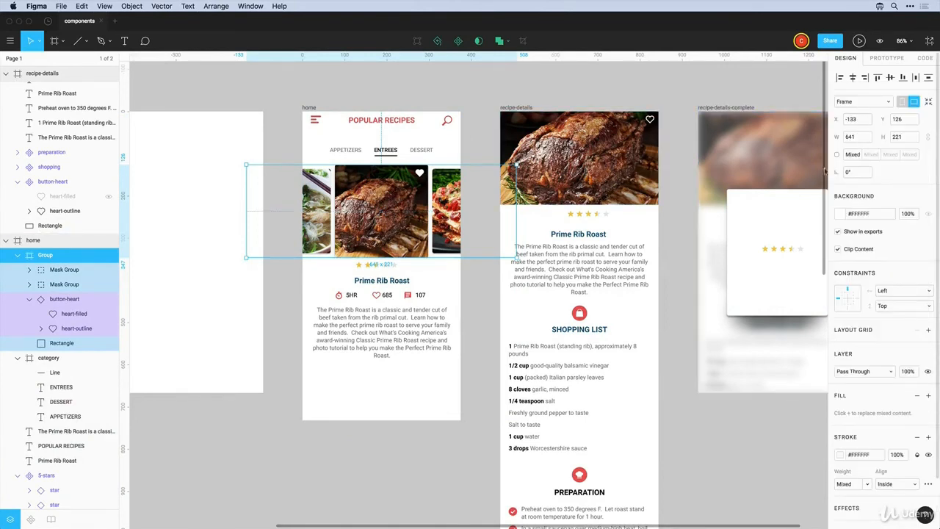
click(885, 291)
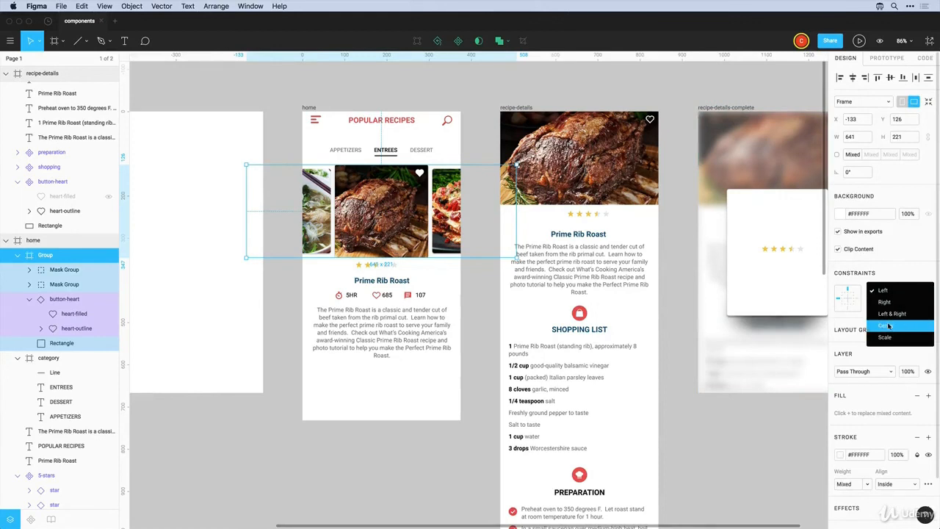
click(890, 326)
click(351, 105)
click(312, 109)
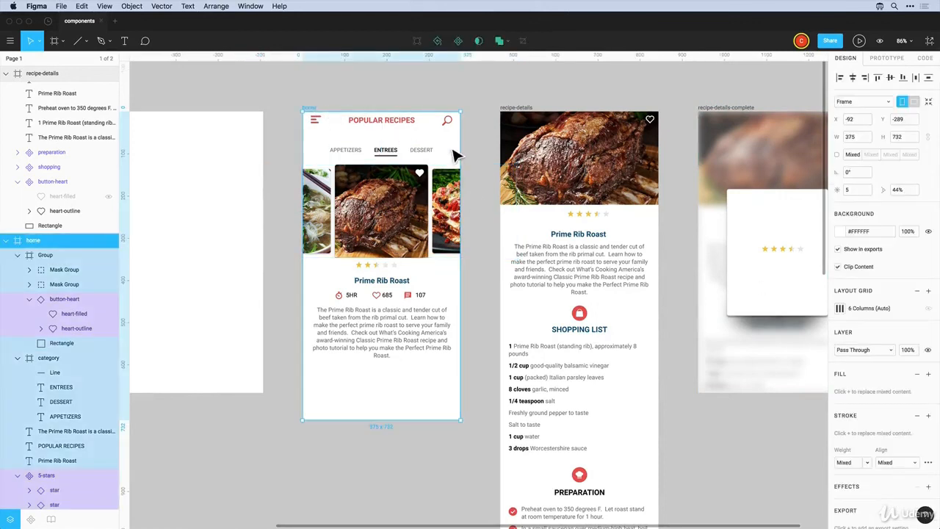
mouse_move(466, 153)
mouse_down()
mouse_move(529, 154)
mouse_move(443, 157)
mouse_move(497, 157)
mouse_move(463, 160)
mouse_up()
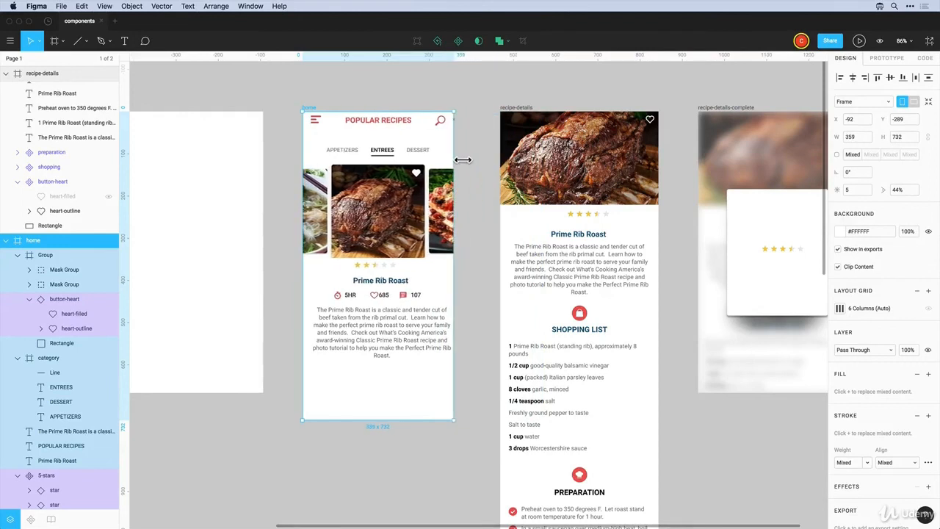
key(super+z)
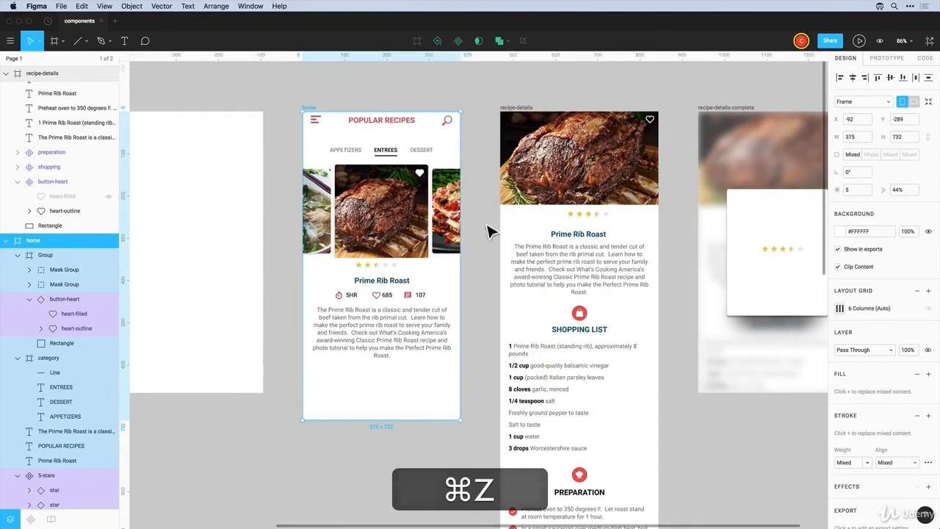
Constrain the 5-star rating Center horizontally and test it by narrowing home, then undo
click(378, 269)
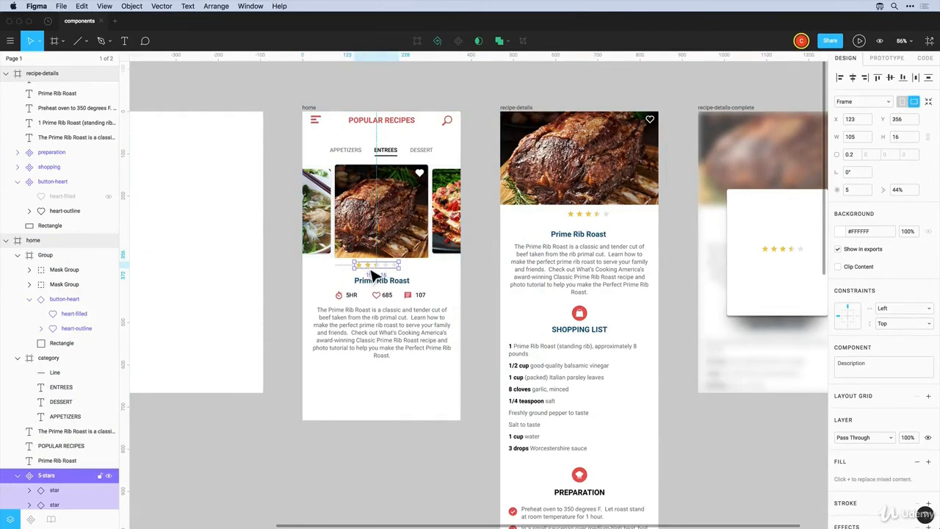
click(889, 322)
click(886, 316)
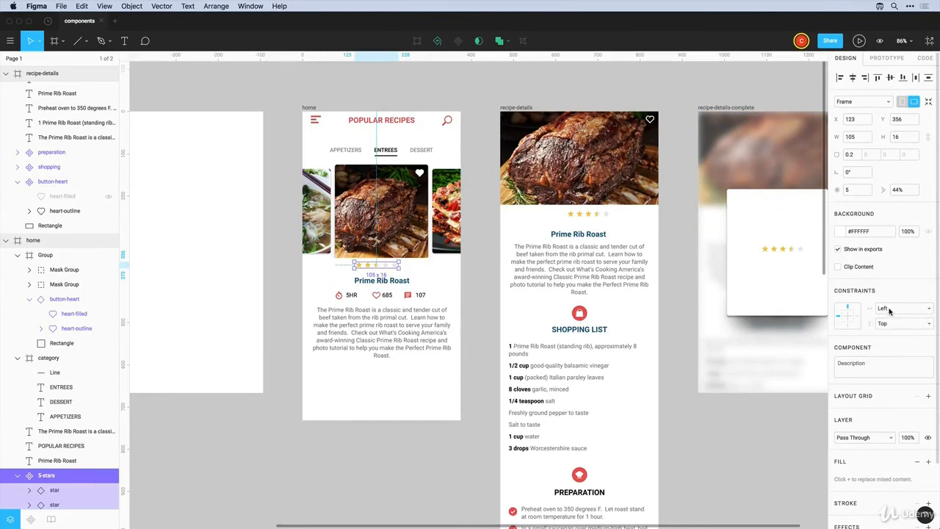
click(885, 309)
click(886, 343)
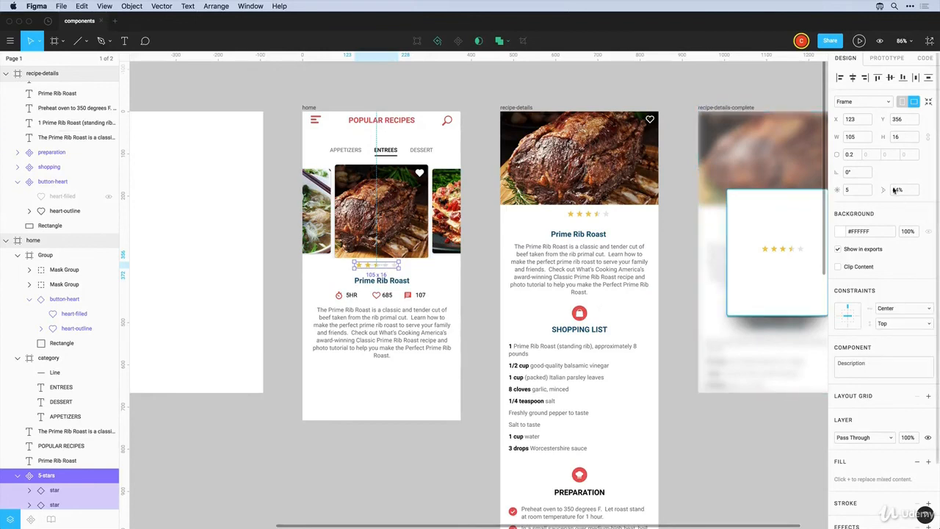
click(312, 108)
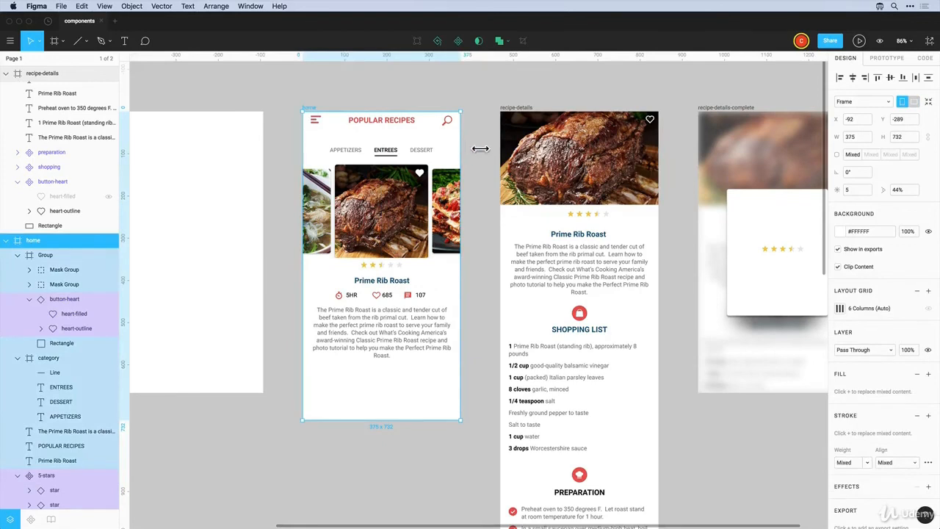
drag(480, 149, 455, 155)
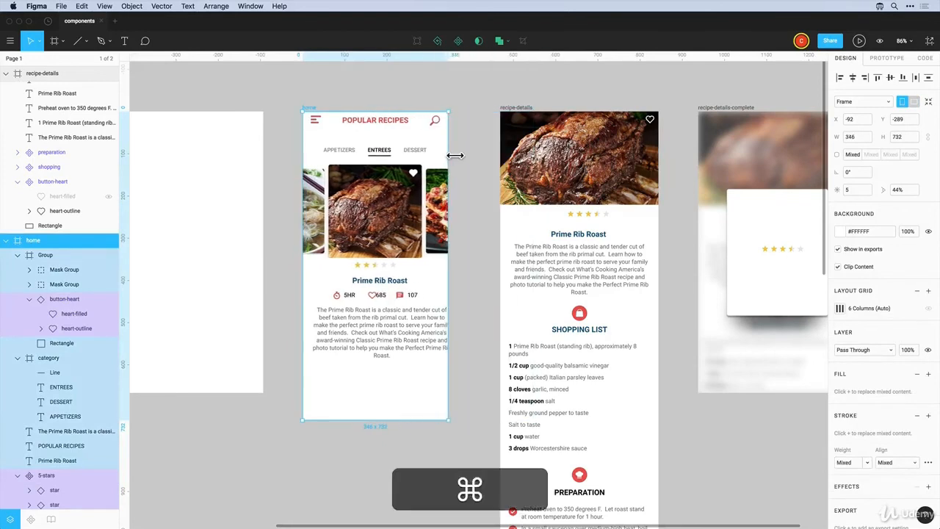
key(super+z)
key(super+z)
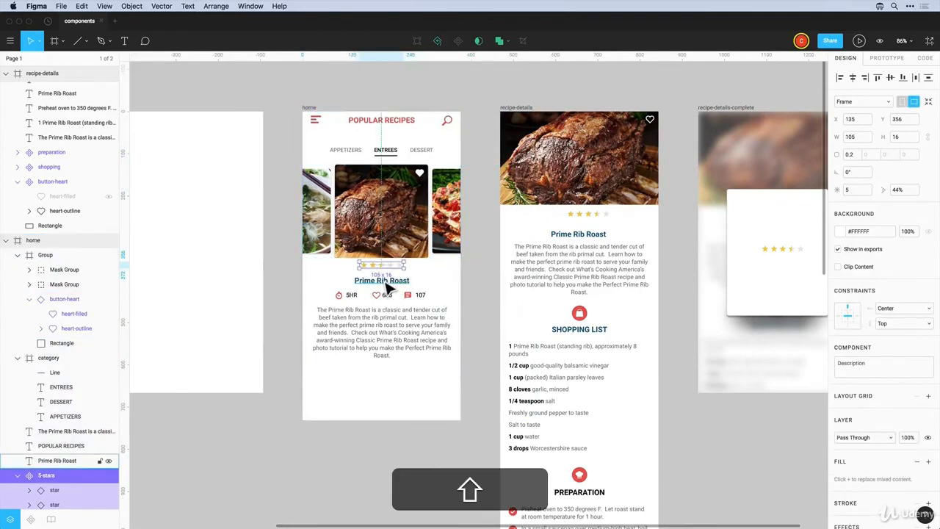
Add the Prime Rib Roast title and description and set all three to Center horizontally
shift+click(387, 285)
shift+click(397, 352)
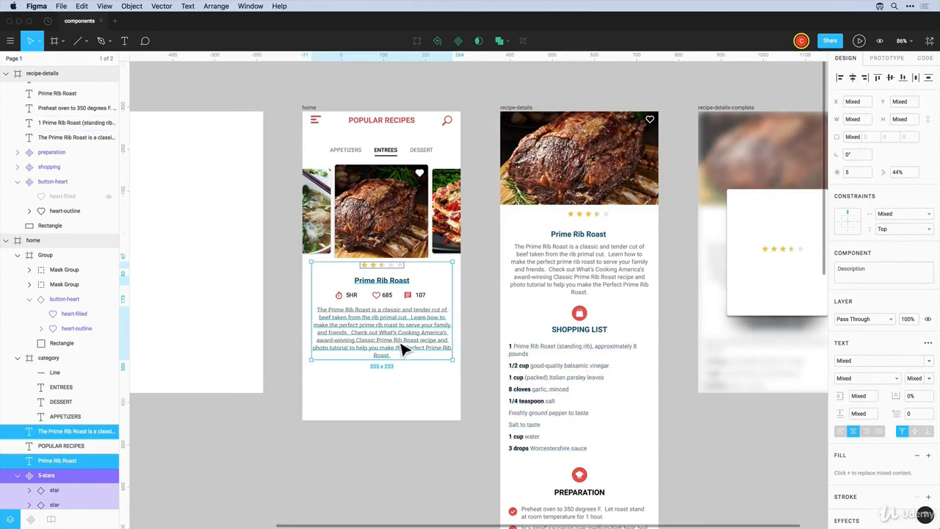
drag(400, 346, 399, 340)
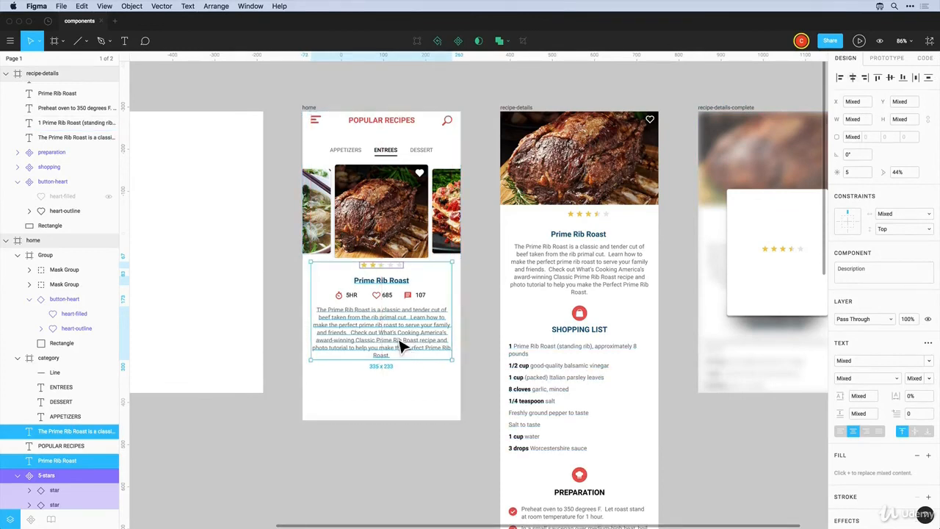
click(906, 216)
click(900, 266)
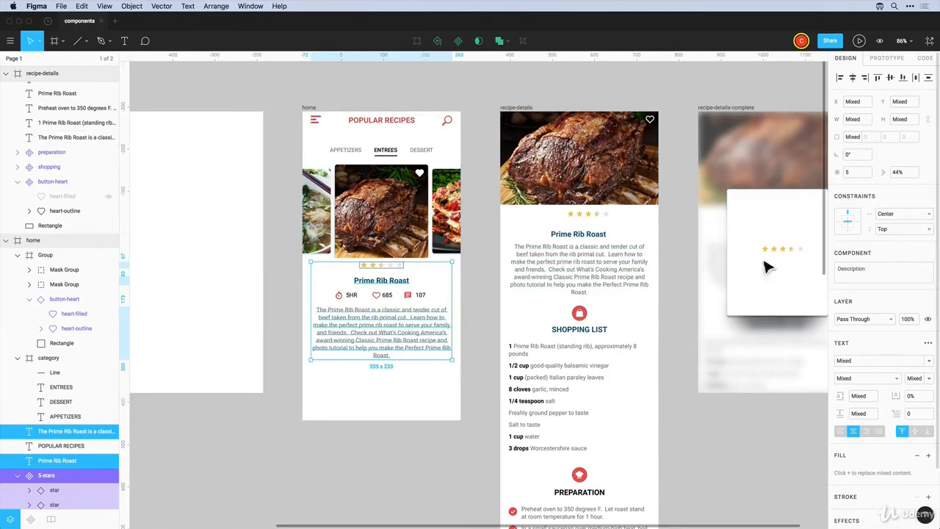
click(408, 296)
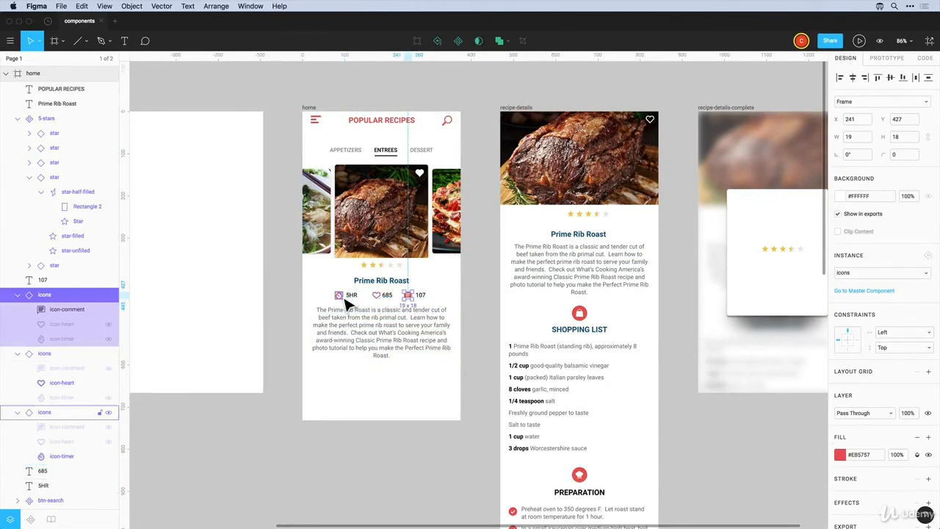
Even the stats spacing by shifting the 107 count left and the 5HR count right
key(alt)
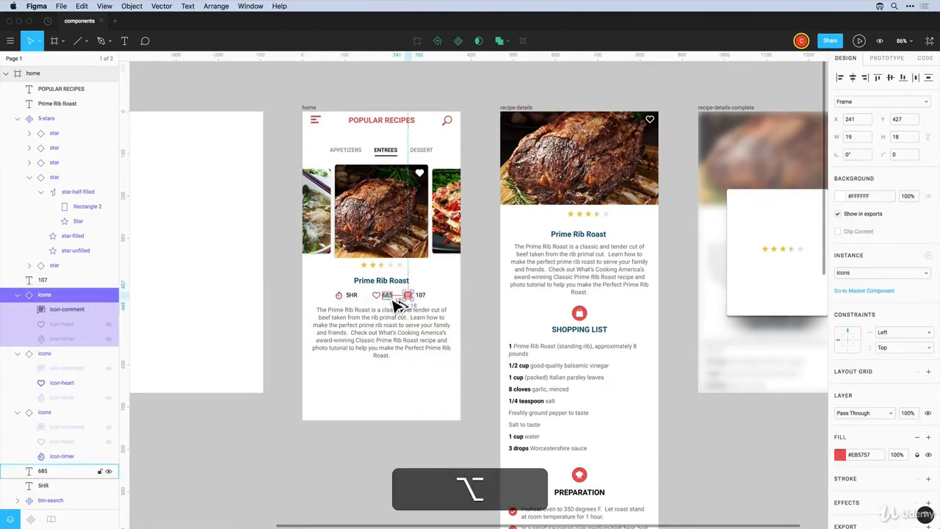
shift+click(413, 296)
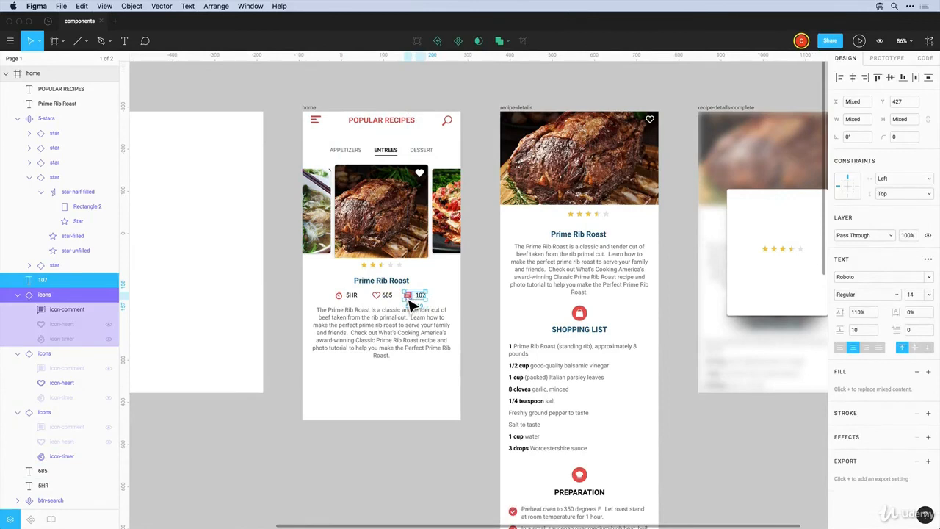
key(shift+Left)
key(alt)
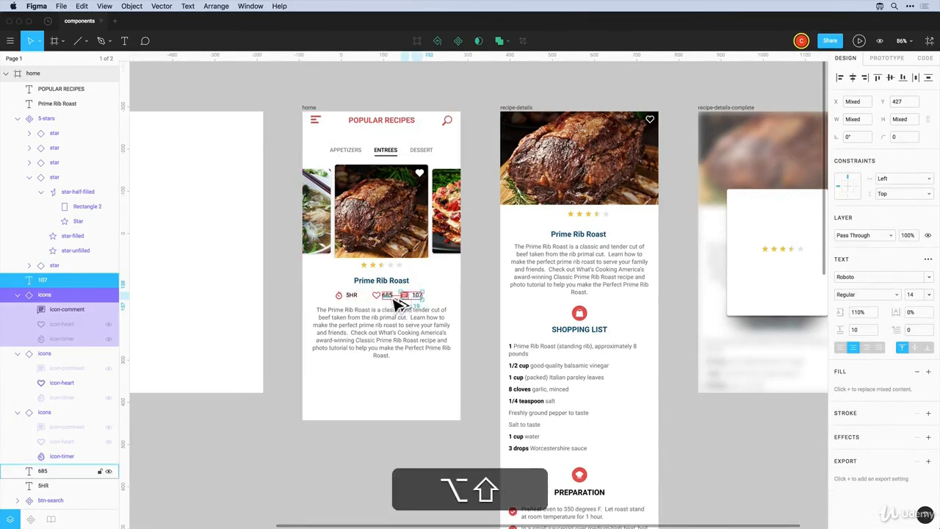
click(351, 295)
shift+click(340, 295)
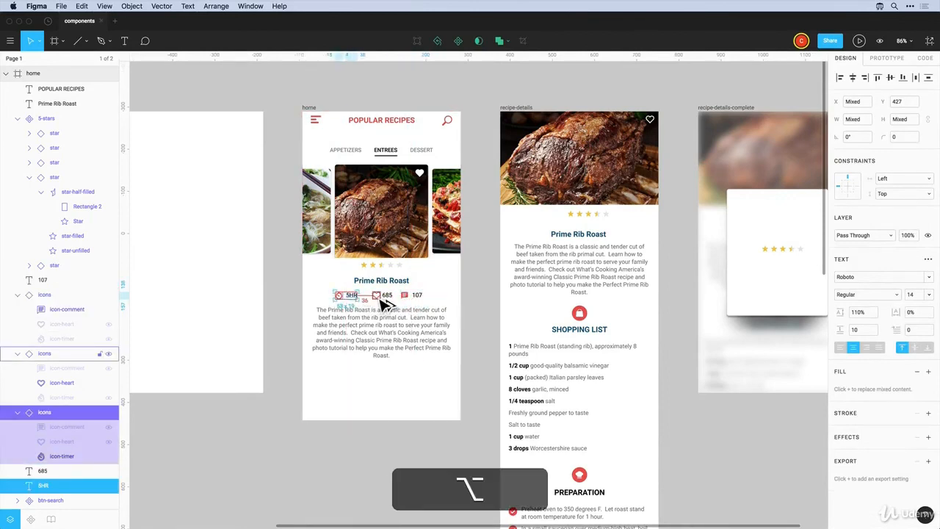
key(alt+shift+Right)
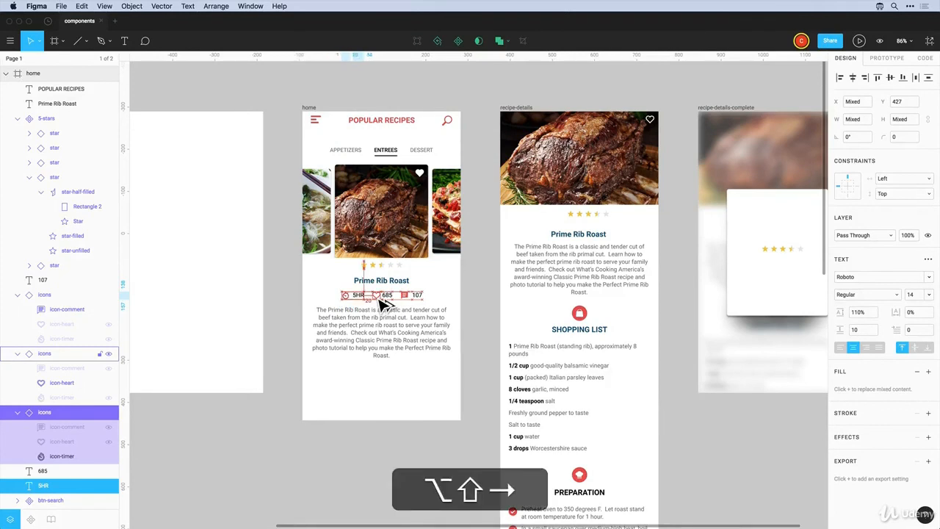
Nudge the 5HR, 685 and 107 counts down 1 px to align with their icons
click(448, 304)
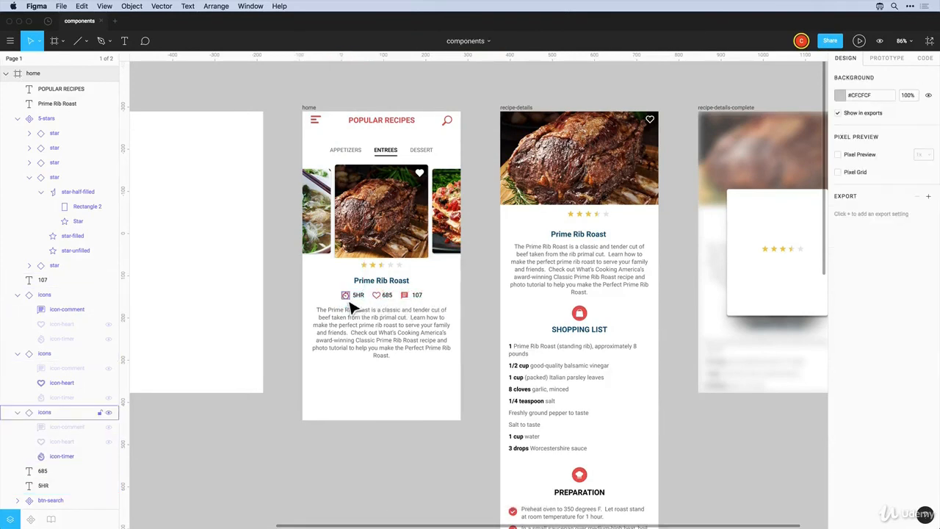
click(345, 295)
shift+click(376, 295)
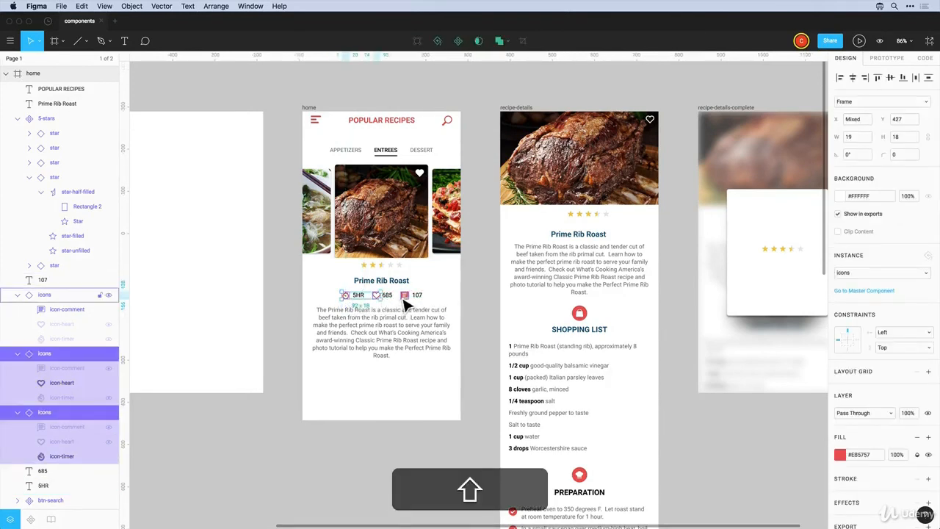
click(442, 304)
click(360, 297)
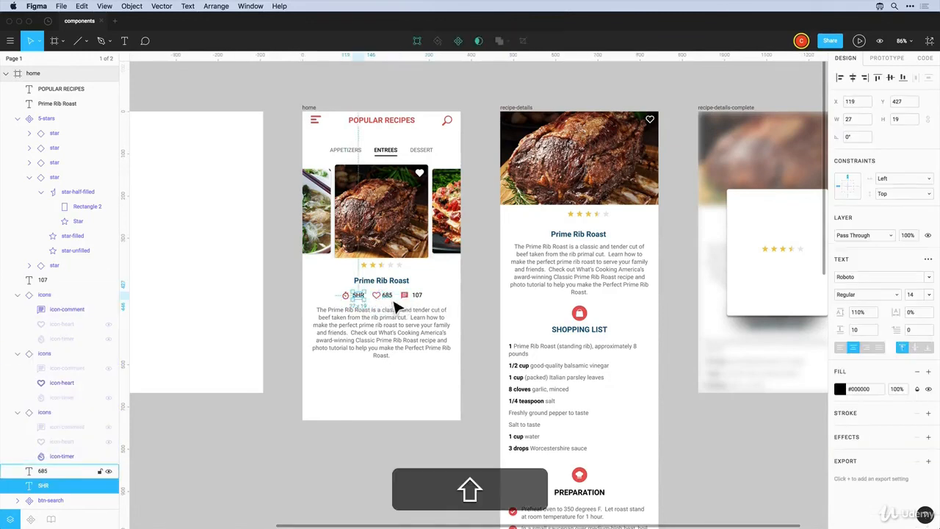
shift+click(387, 297)
shift+click(420, 297)
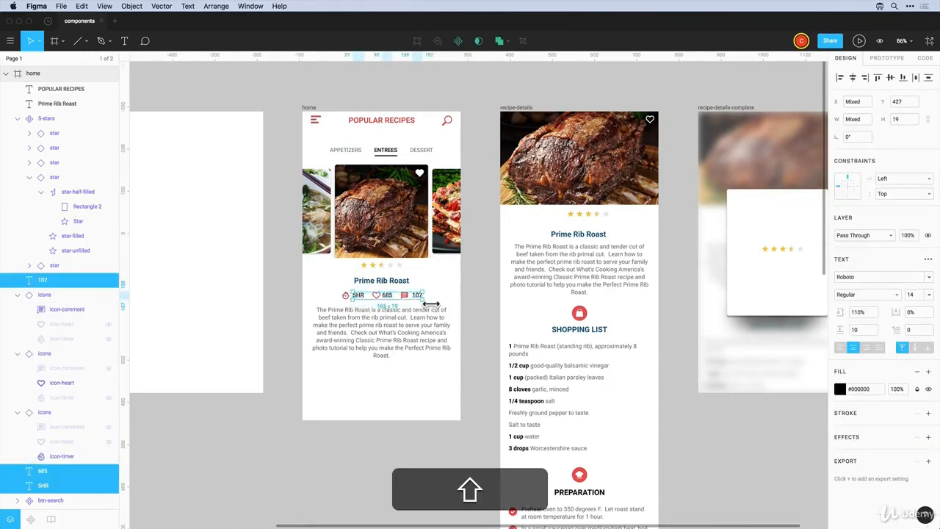
key(Down)
Group the stats row, convert it to a 191 × 20 frame, and constrain it Center horizontally
drag(326, 290, 436, 299)
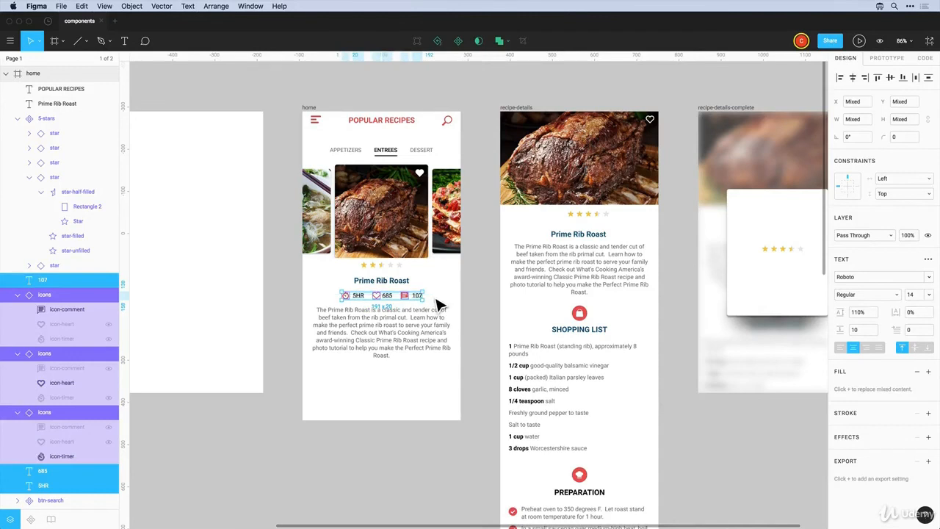
key(super+g)
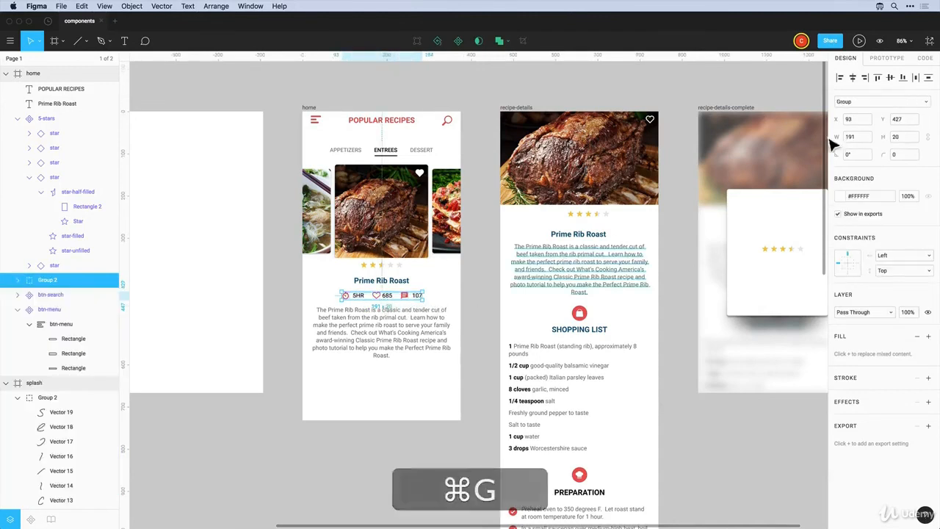
click(850, 102)
click(853, 92)
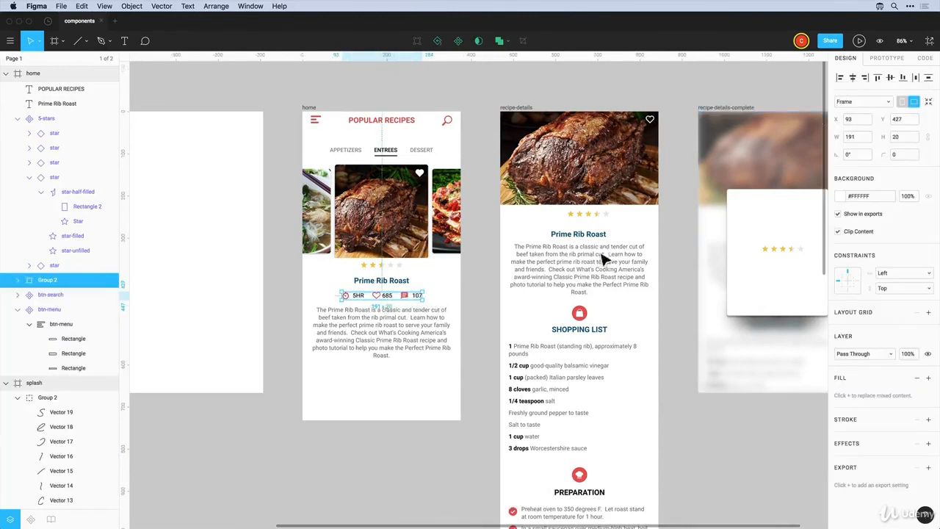
click(896, 288)
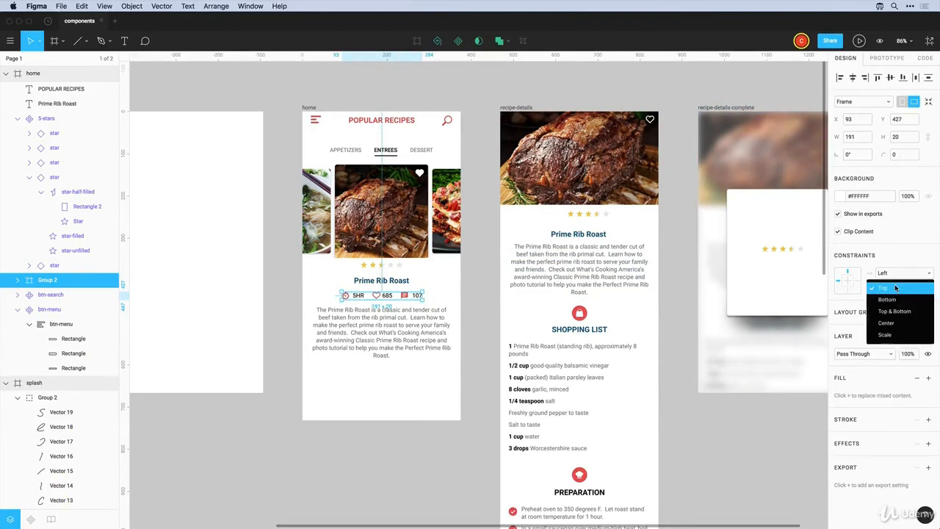
click(890, 275)
click(887, 310)
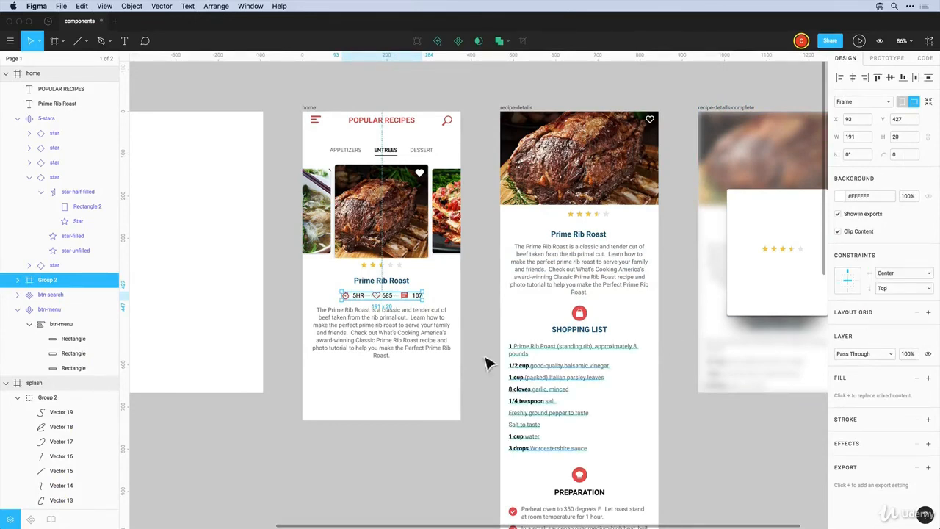
click(365, 351)
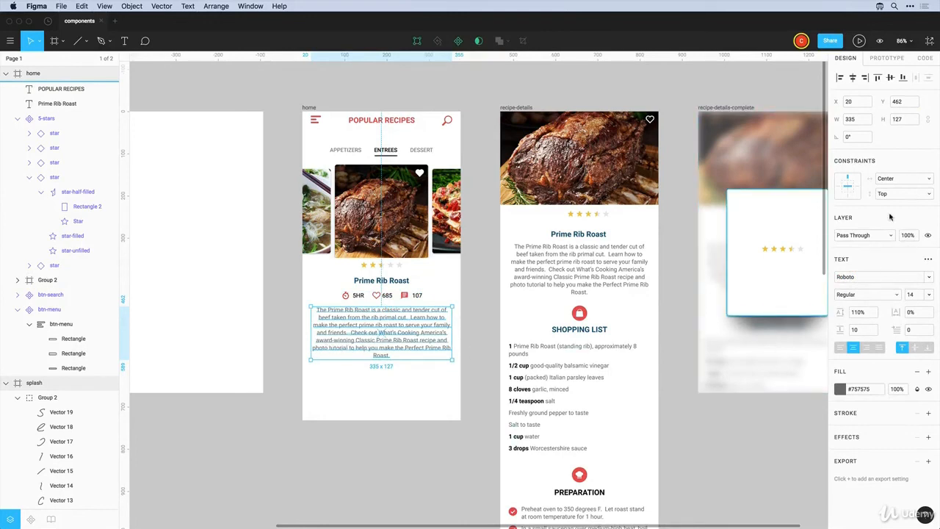
Set the description to Left & Right, widen the title to W 335 at X 20 with Left & Right
click(892, 181)
key(alt)
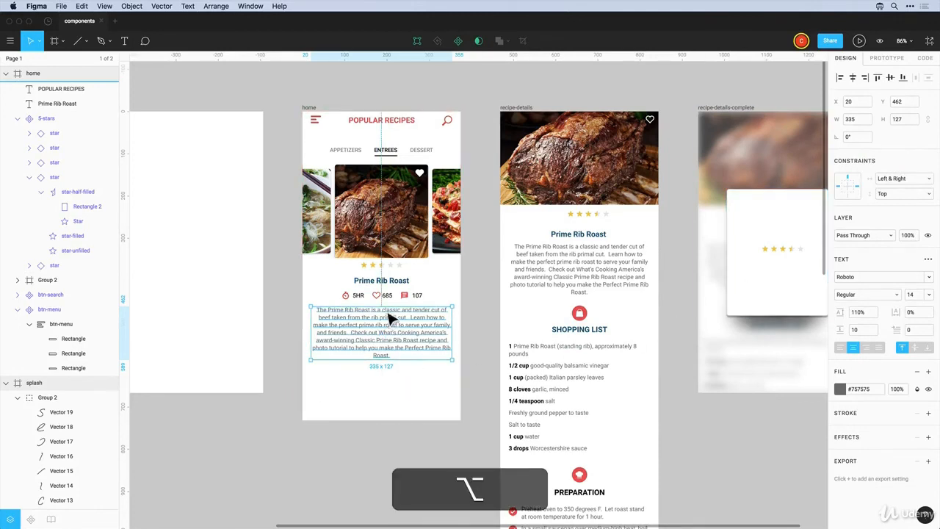
click(375, 281)
drag(359, 286, 319, 285)
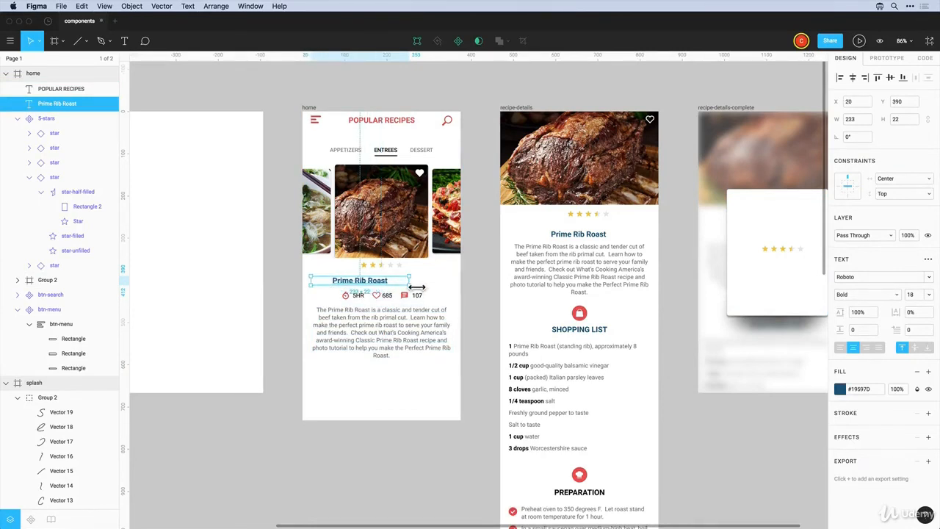
drag(416, 288, 457, 290)
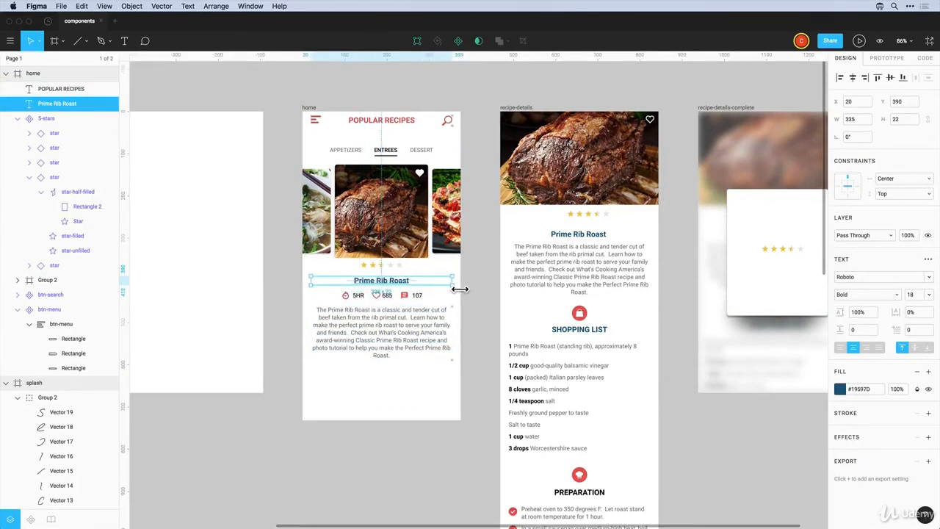
key(alt)
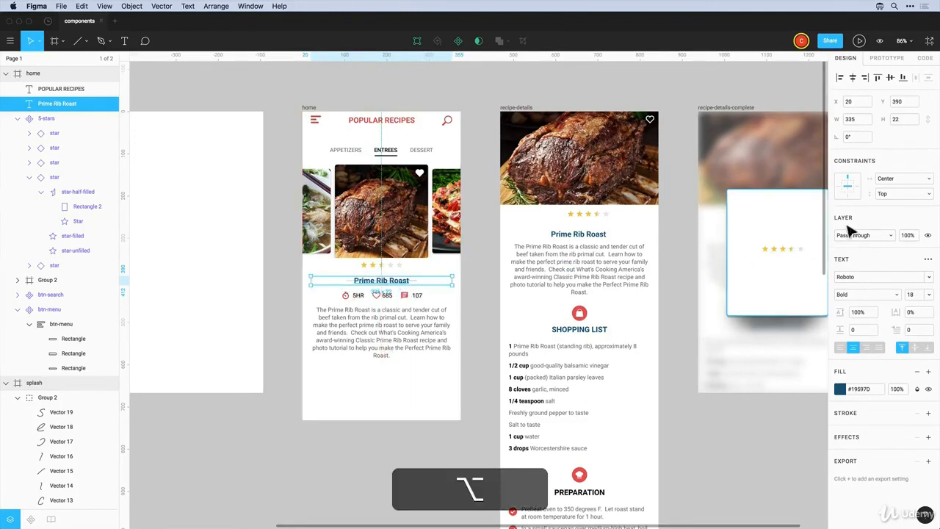
click(891, 183)
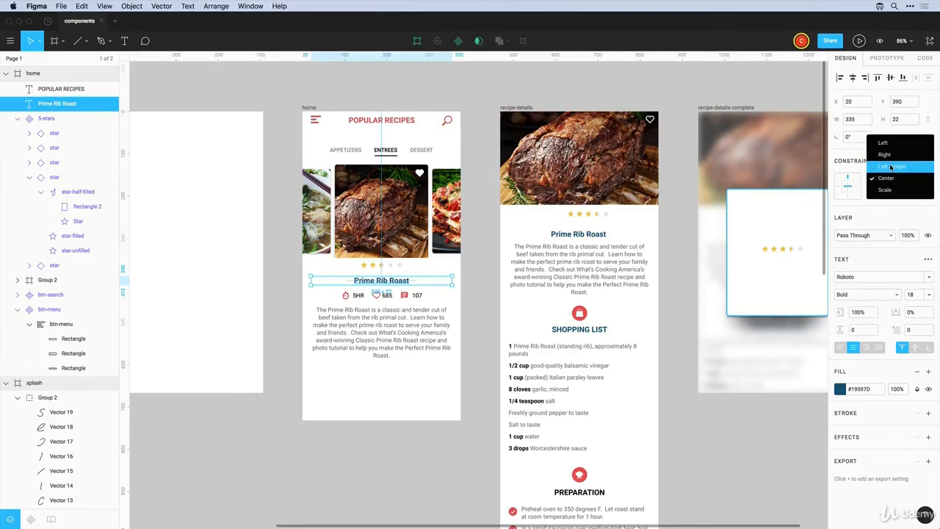
click(892, 168)
click(319, 111)
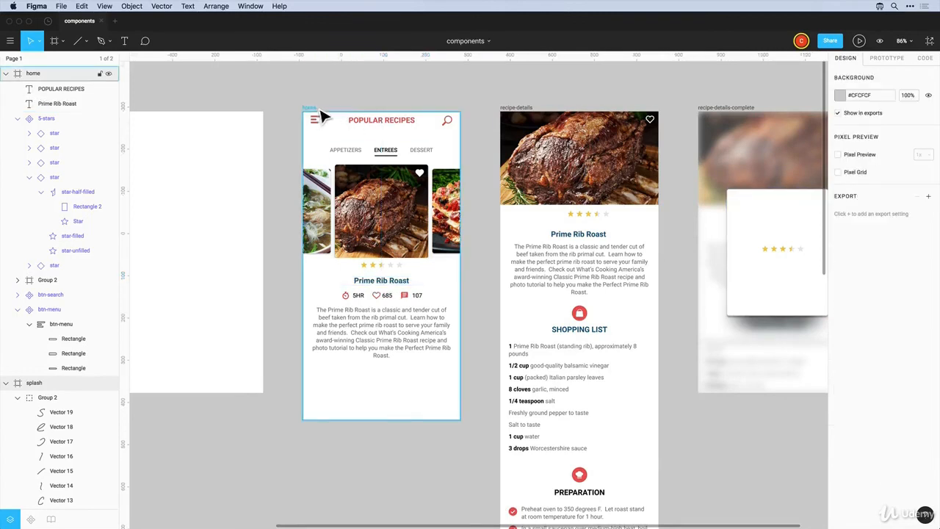
Widen the home frame to watch the content reflow, then set its width back to 375
drag(317, 118, 302, 119)
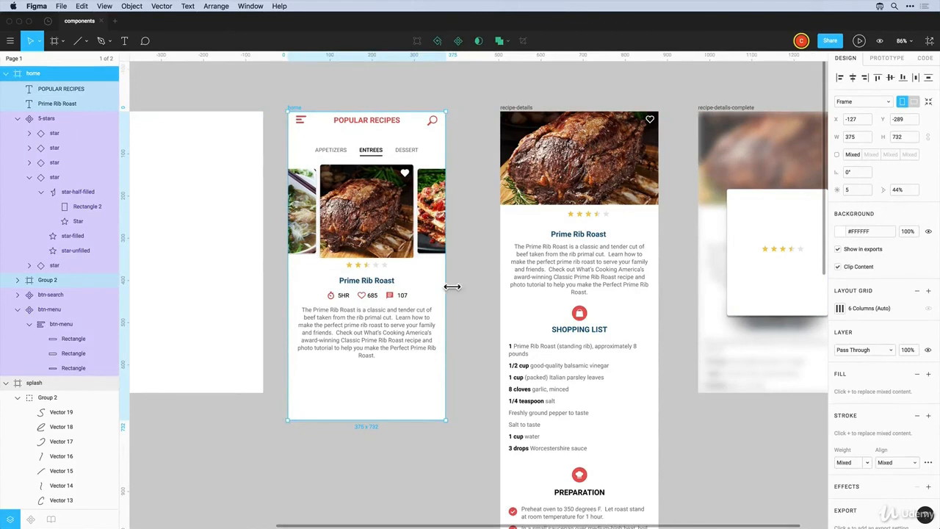
drag(456, 287, 438, 300)
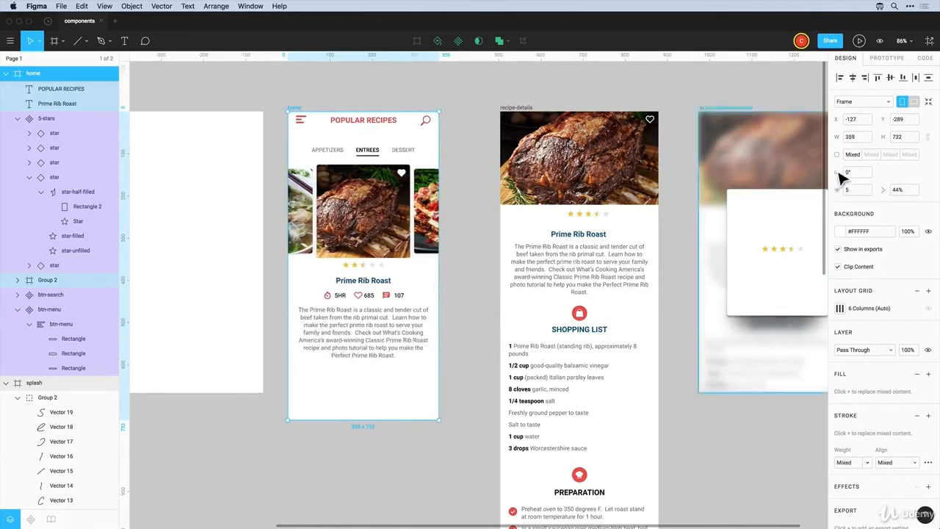
click(860, 136)
text(375)
key(Return)
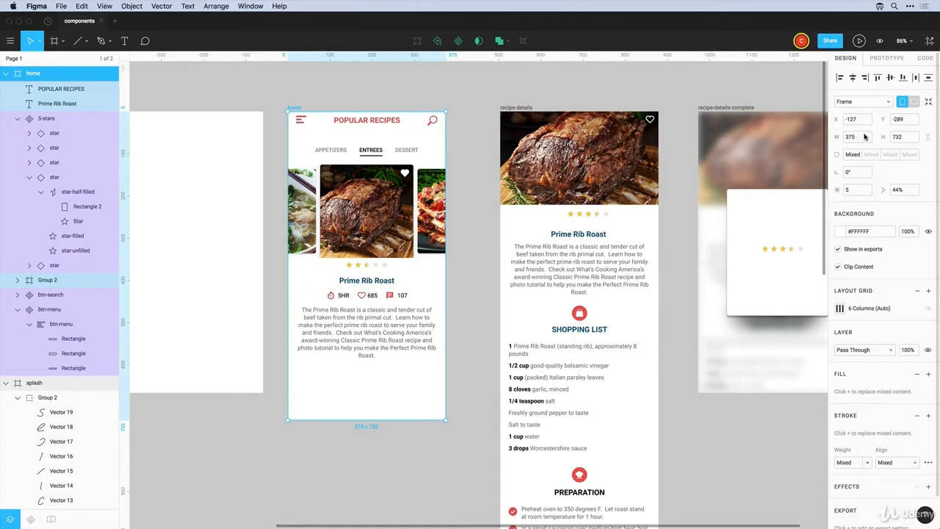
Try the Galaxy S8 and 7" Tablet frame presets, then settle on iPhone 8 (375 × 667)
click(865, 102)
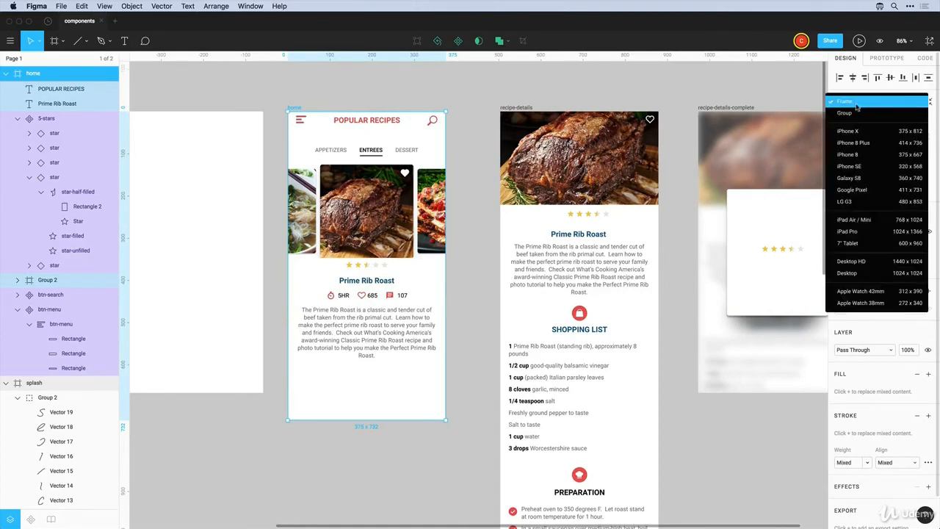
click(850, 180)
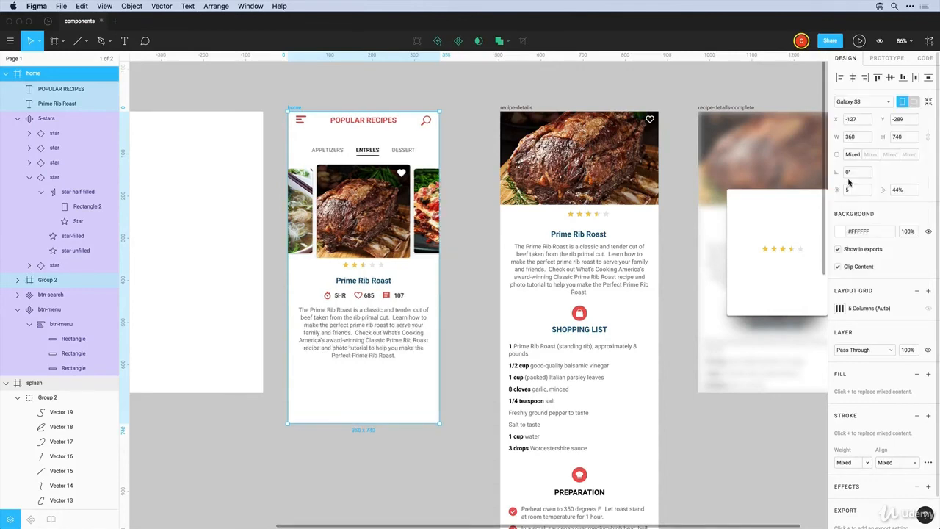
click(858, 102)
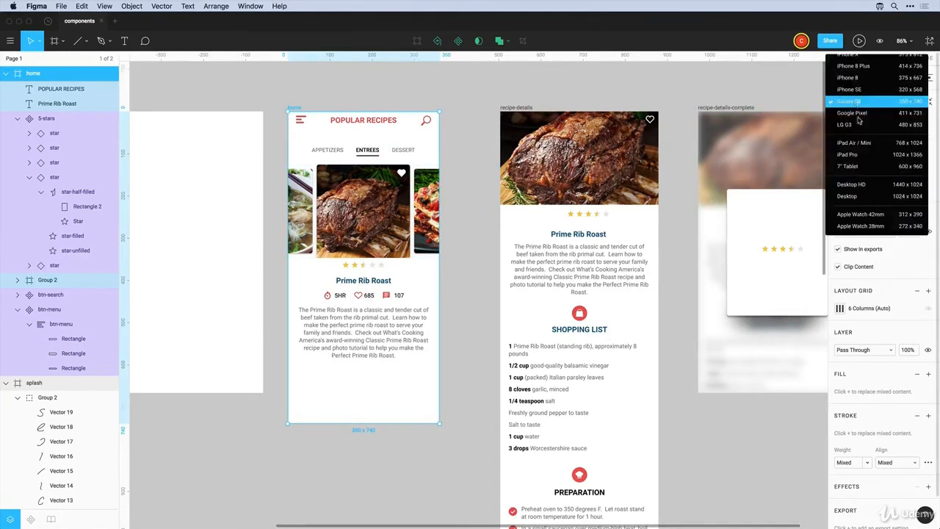
click(854, 167)
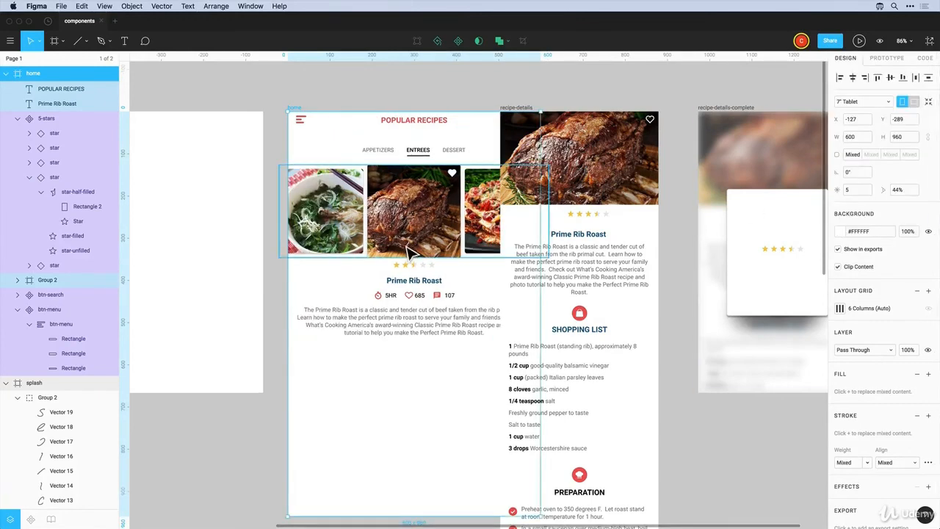
drag(418, 252, 397, 248)
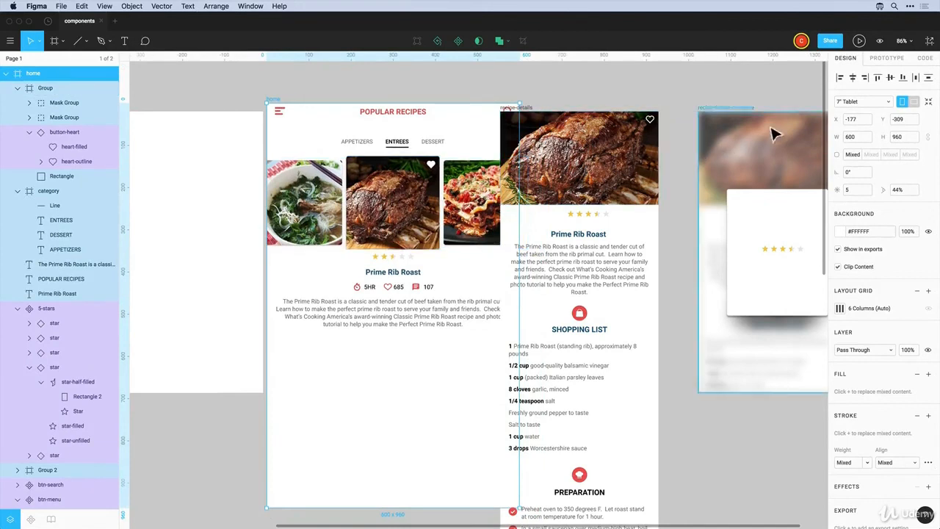
click(874, 103)
scroll(872, 103, up, 3)
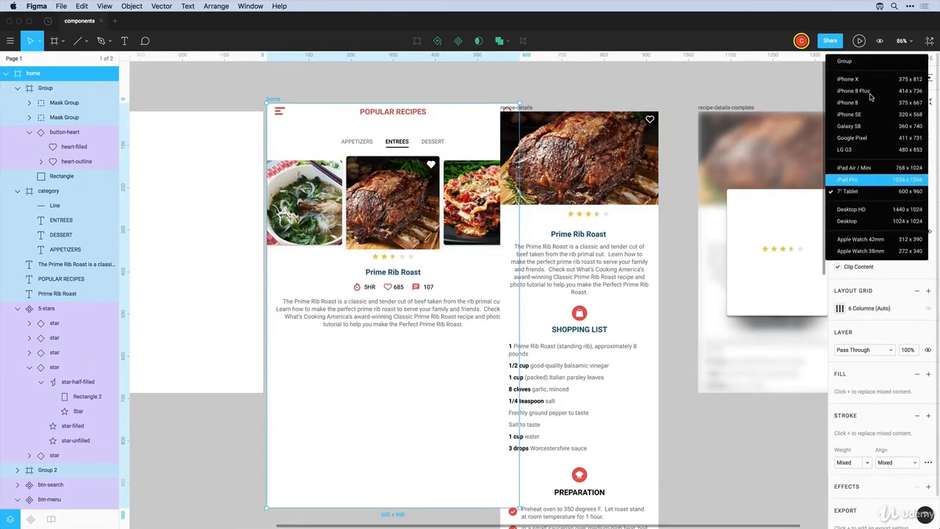
click(862, 107)
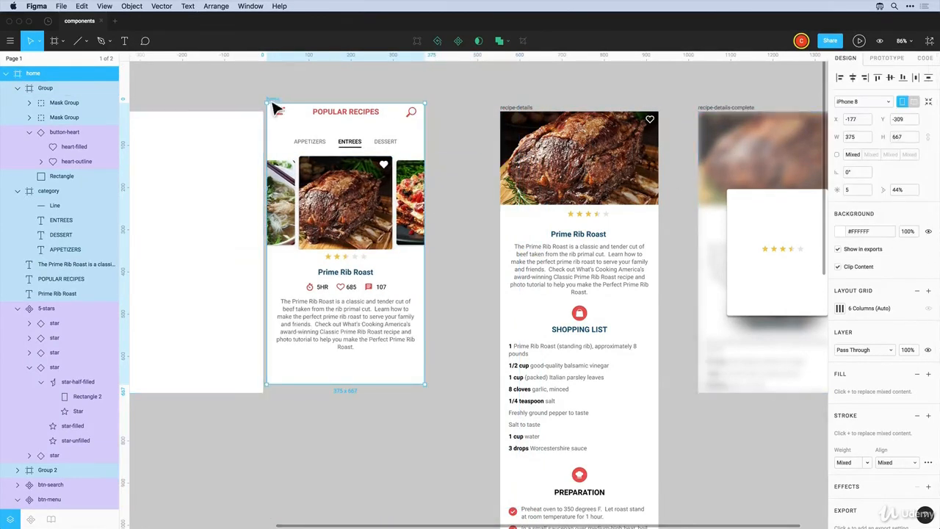
drag(272, 104, 320, 119)
click(318, 98)
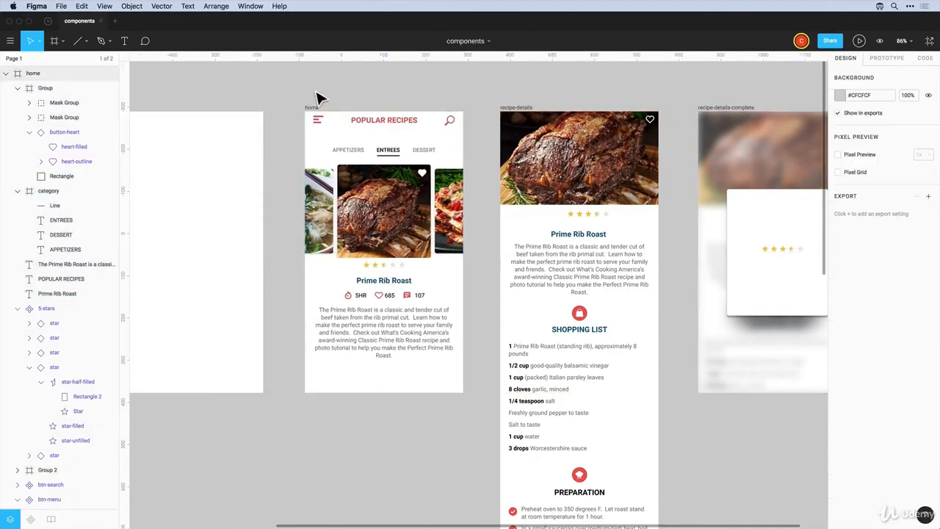
Test-narrow the home frame, undo it, and pan around the canvas to review the screens
scroll(316, 101, up, 4)
scroll(316, 101, left, 2)
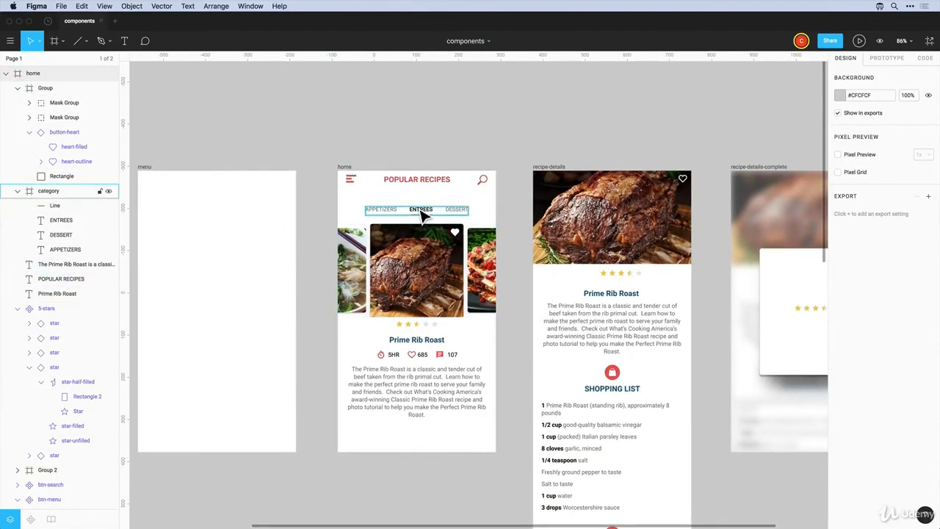
click(344, 167)
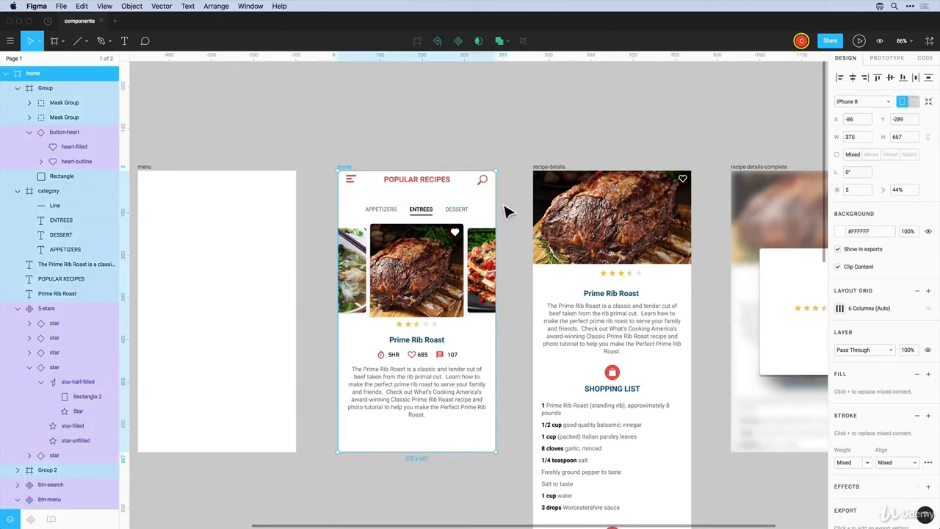
mouse_move(508, 209)
mouse_down()
mouse_move(479, 213)
mouse_move(497, 211)
mouse_up()
key(super+z)
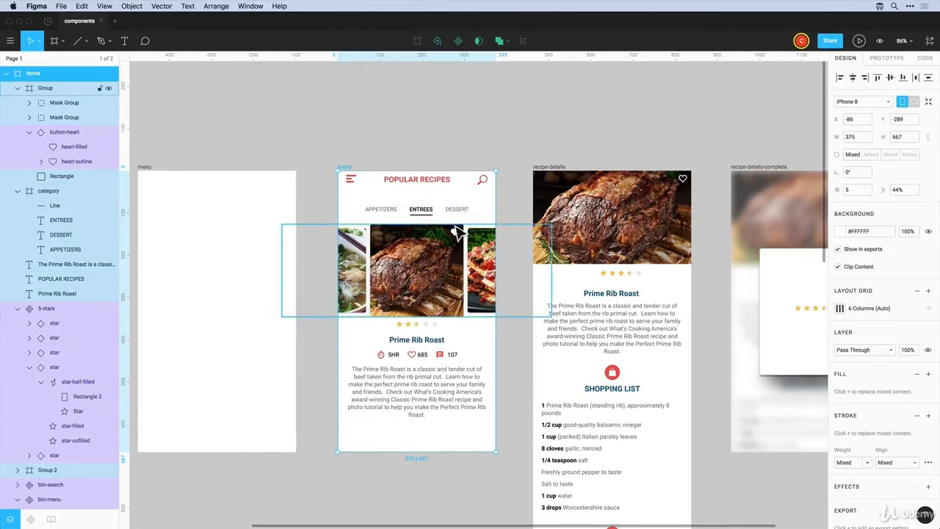
key(Escape)
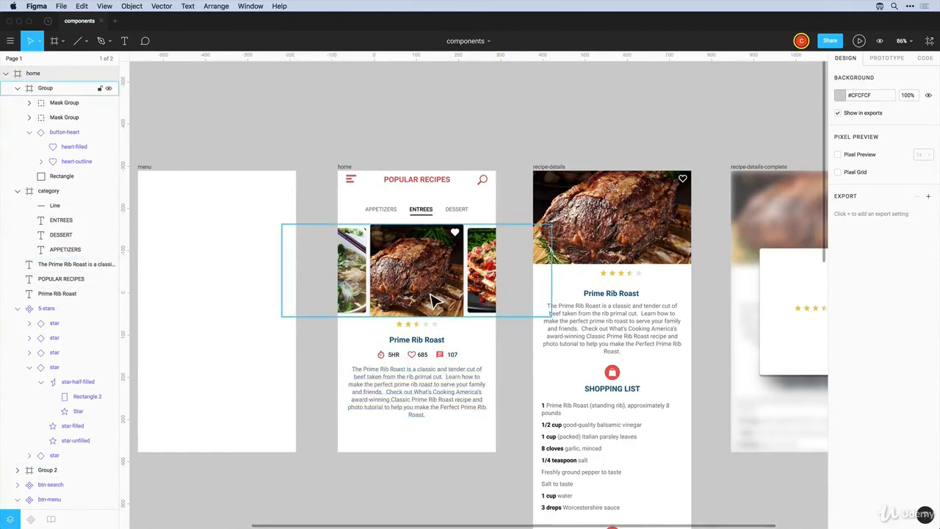
scroll(435, 301, up, 1)
scroll(436, 301, right, 1)
scroll(438, 309, down, 2)
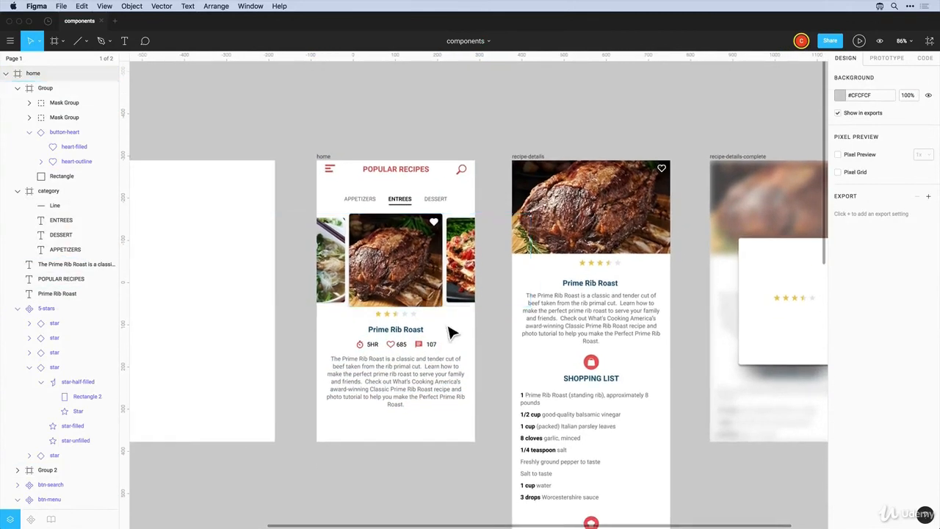
scroll(450, 332, down, 2)
scroll(450, 332, right, 1)
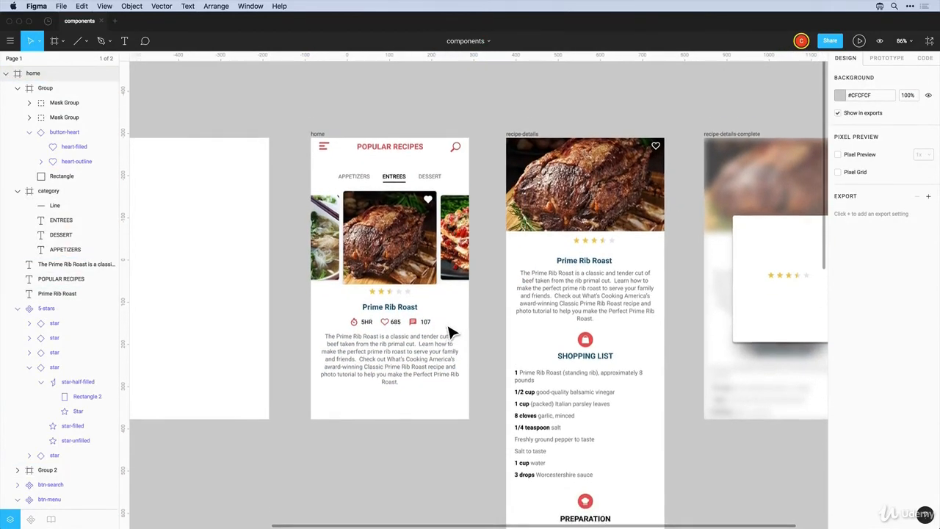
scroll(590, 208, down, 5)
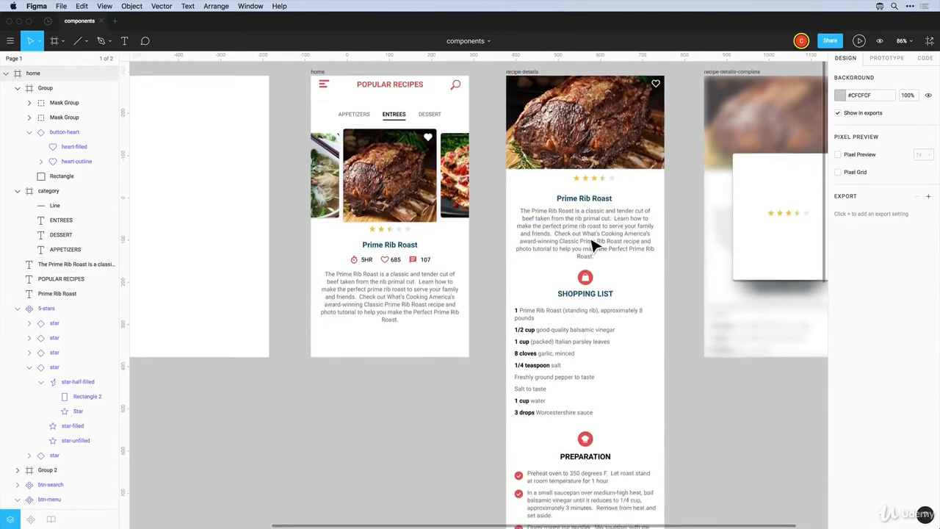
scroll(581, 264, up, 5)
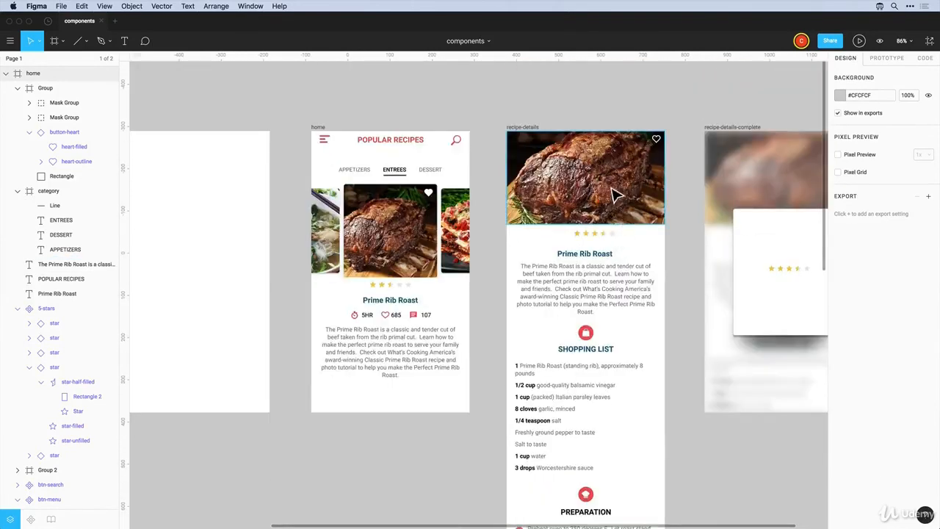
Inspect the recipe-details elements and test-widen the recipe-details frame, then undo the resize
click(594, 233)
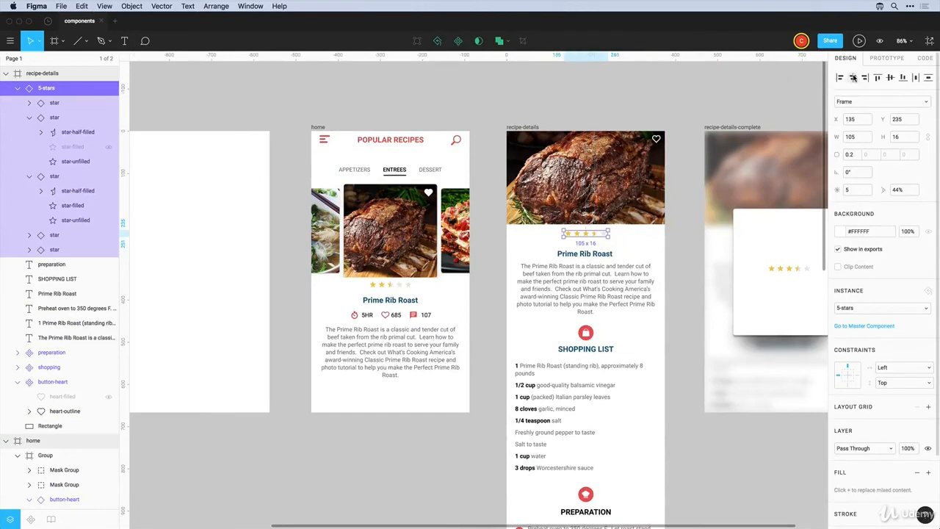
key(Escape)
scroll(639, 250, down, 1)
scroll(639, 250, down, 2)
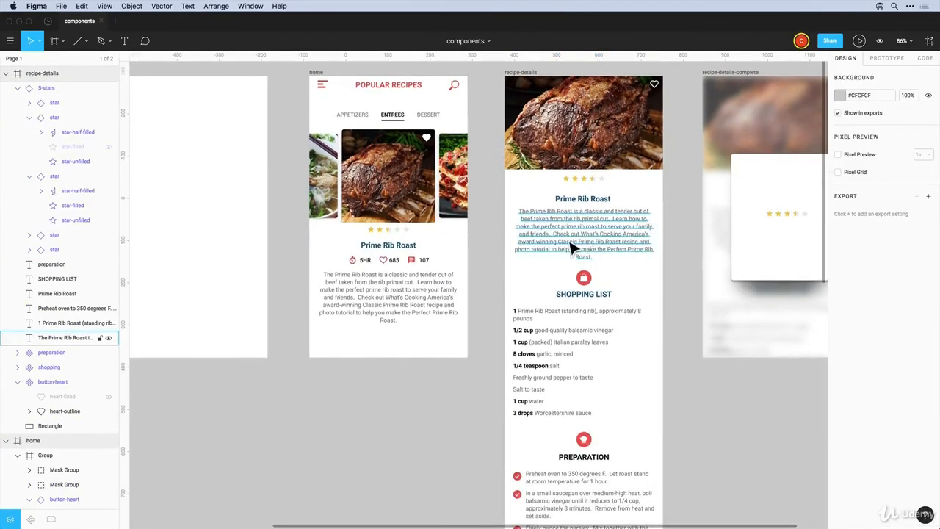
click(571, 243)
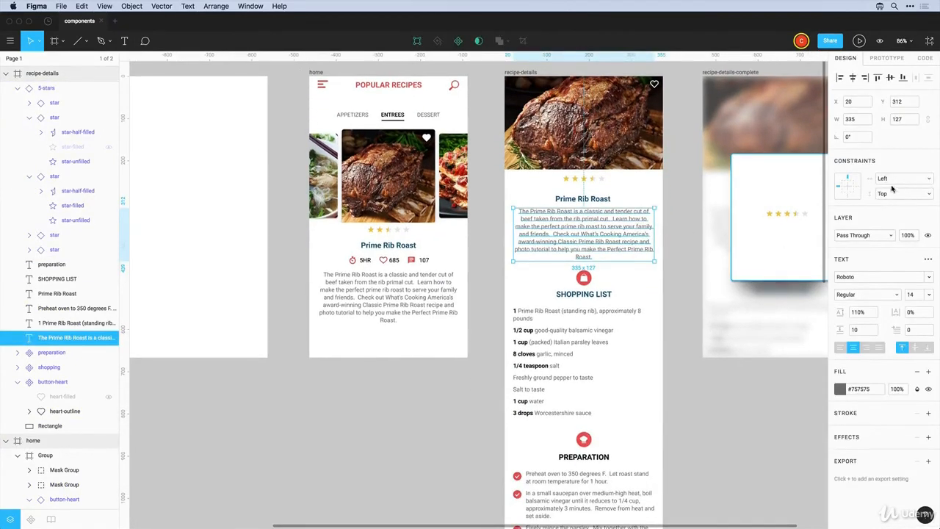
click(672, 224)
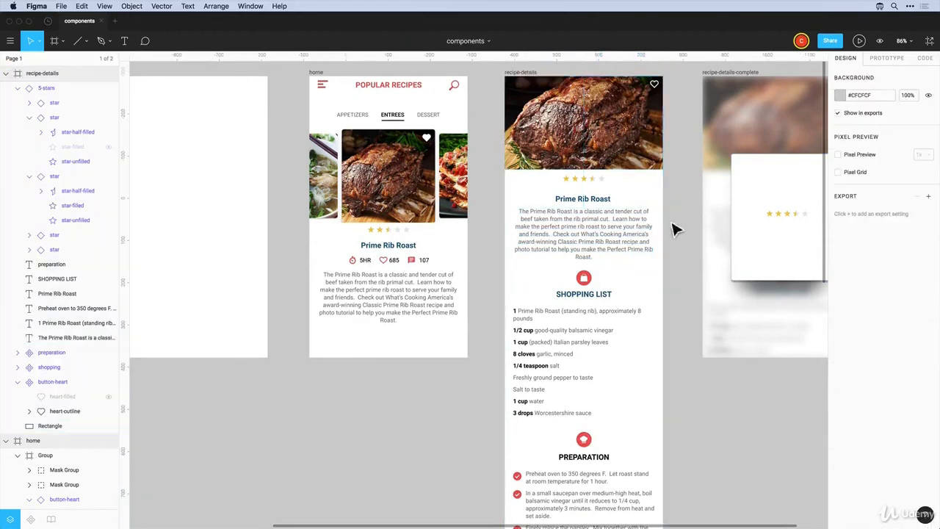
click(524, 75)
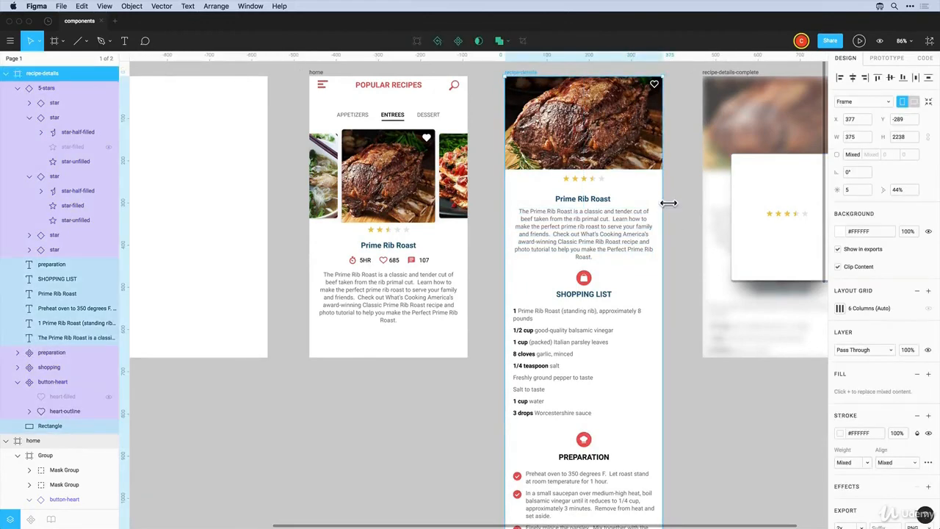
mouse_move(663, 206)
mouse_down()
mouse_move(704, 207)
mouse_move(656, 206)
mouse_move(681, 208)
mouse_up()
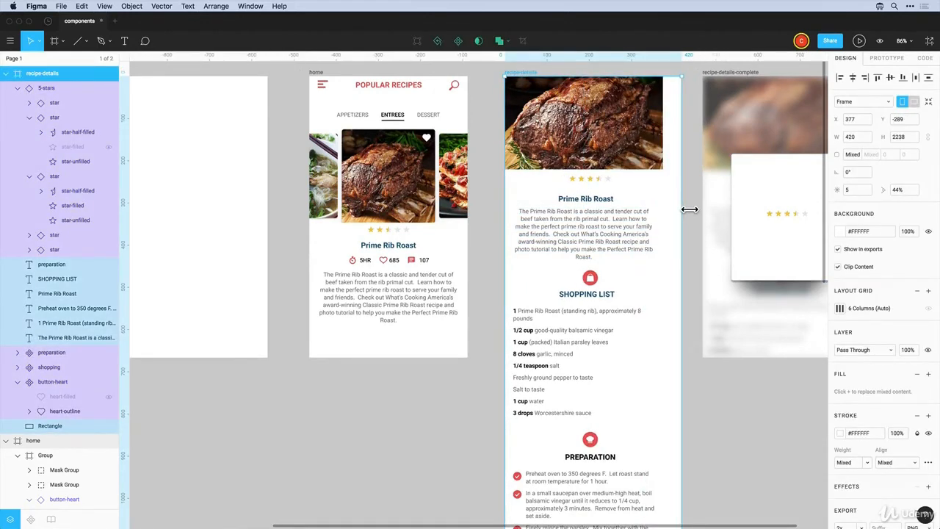
click(660, 153)
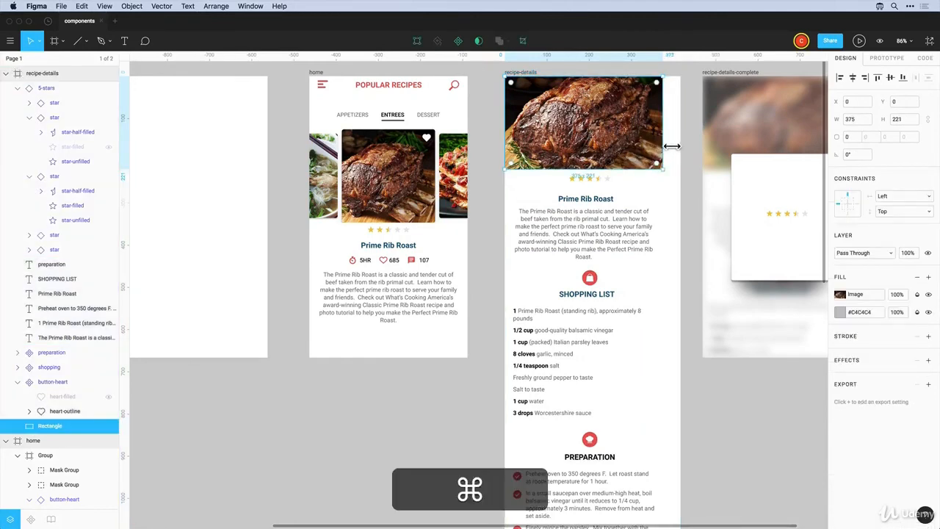
key(super+z)
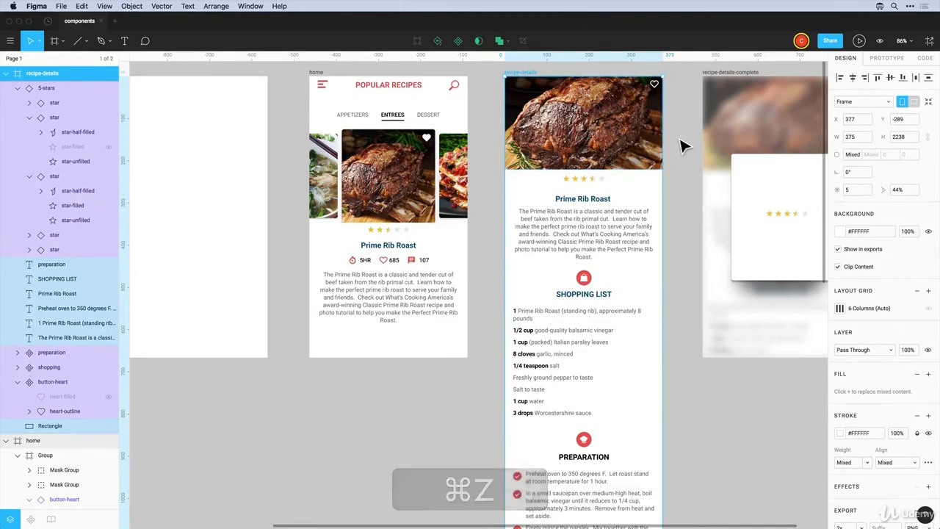
Make the recipe photo stretch horizontally with the frame, test it, and restore recipe-details to 375 wide
click(660, 147)
click(889, 202)
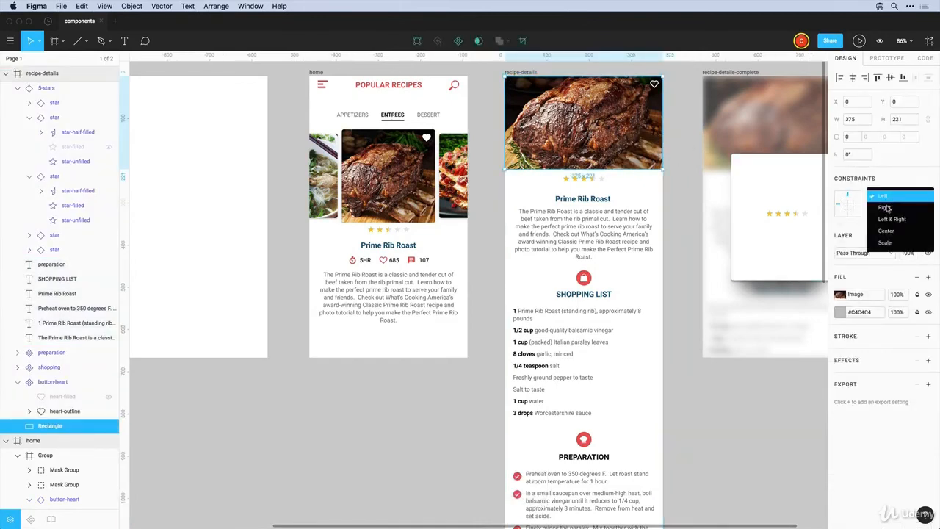
click(891, 223)
click(525, 73)
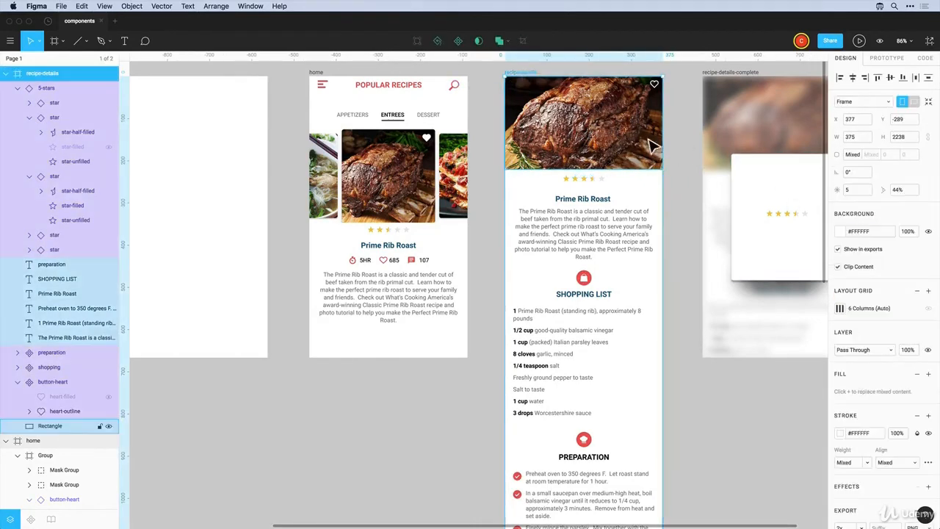
drag(664, 144, 685, 146)
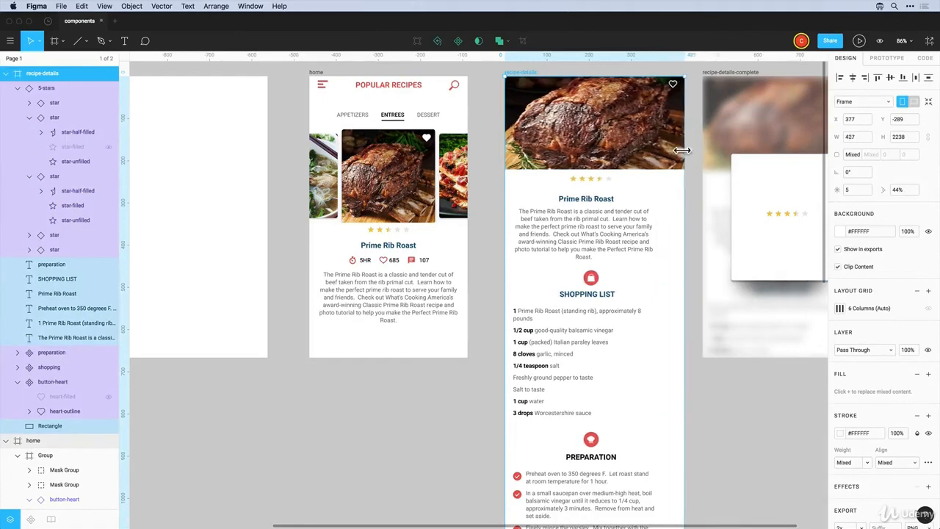
key(super+z)
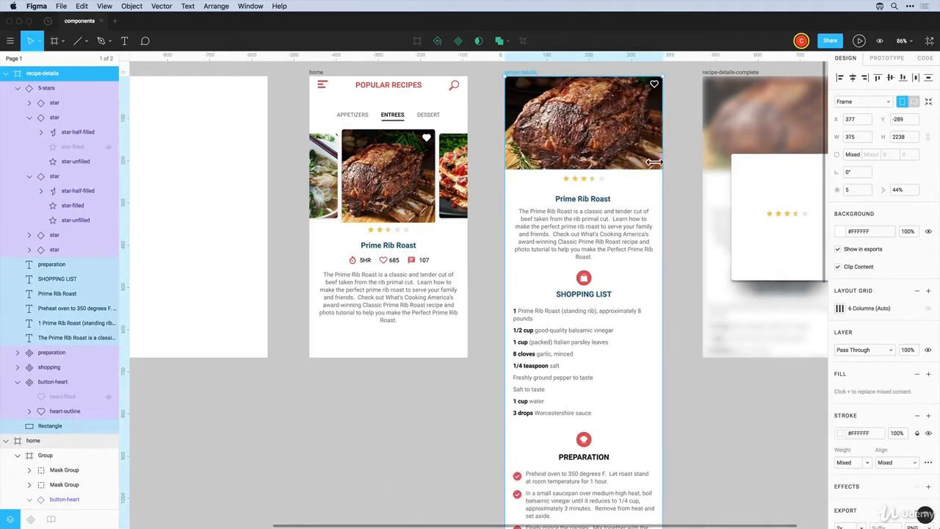
click(691, 250)
scroll(687, 249, down, 5)
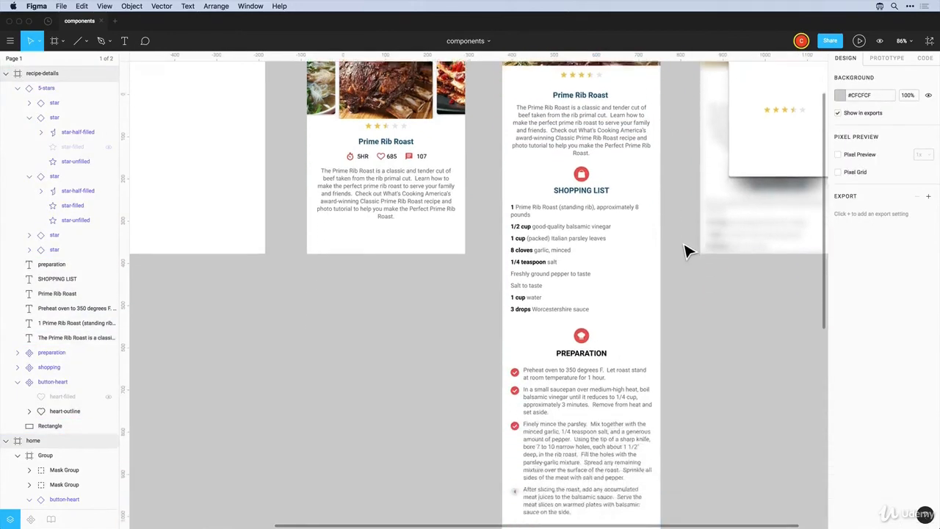
scroll(610, 400, up, 7)
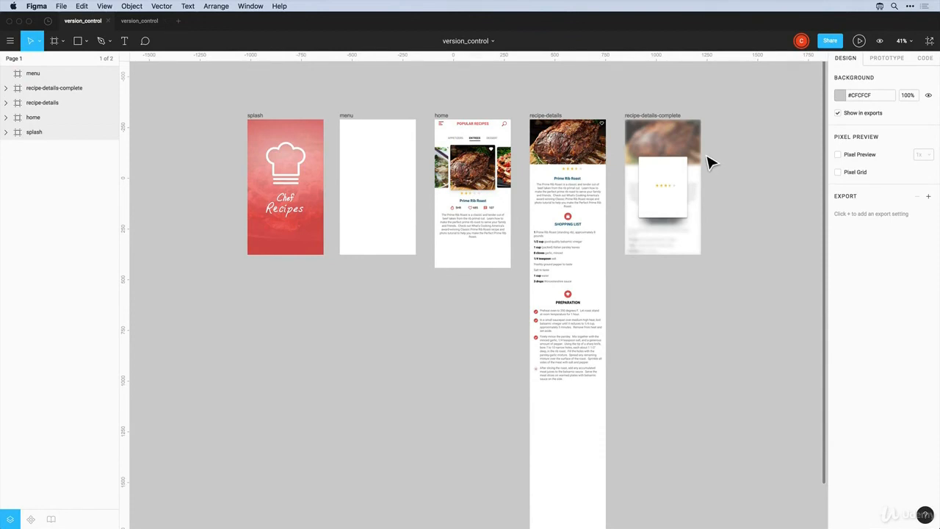
Choose Show Version History from the version_control title dropdown, listing versions from 12:39 pm to Dec 17
click(61, 6)
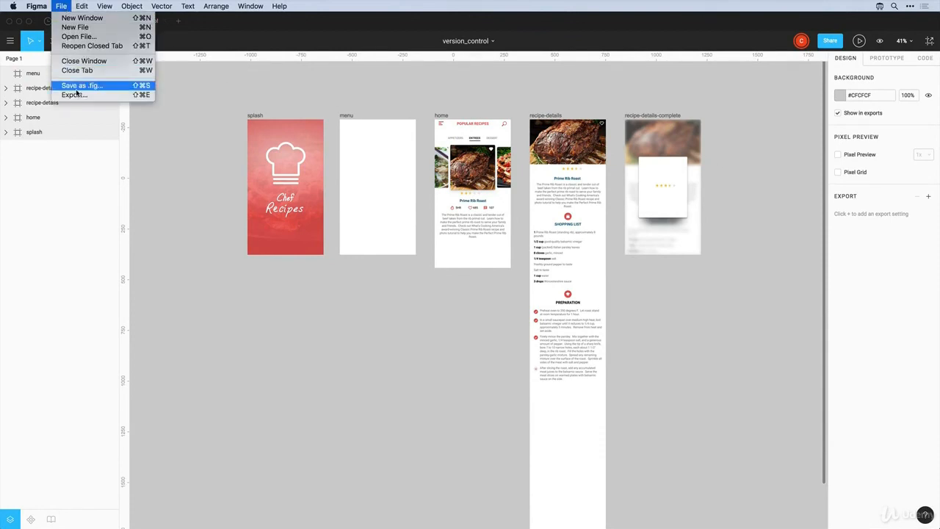
click(272, 111)
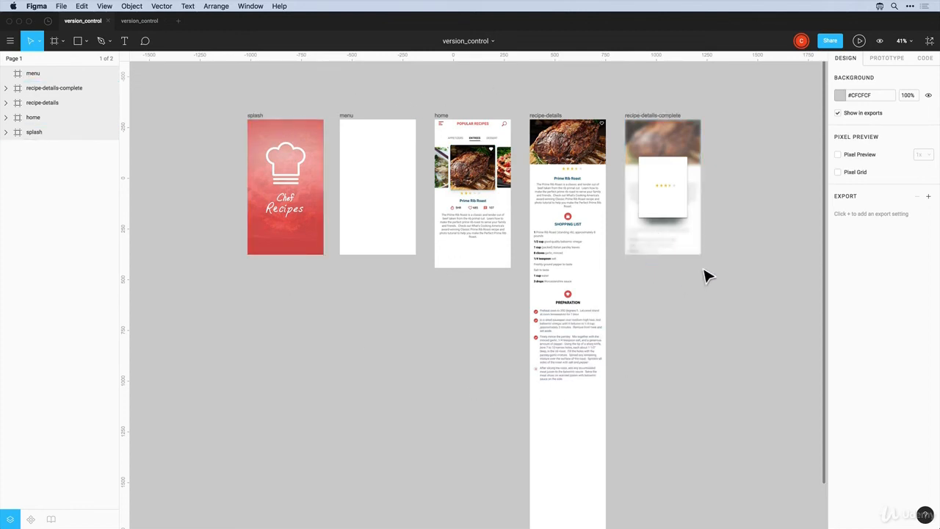
click(492, 43)
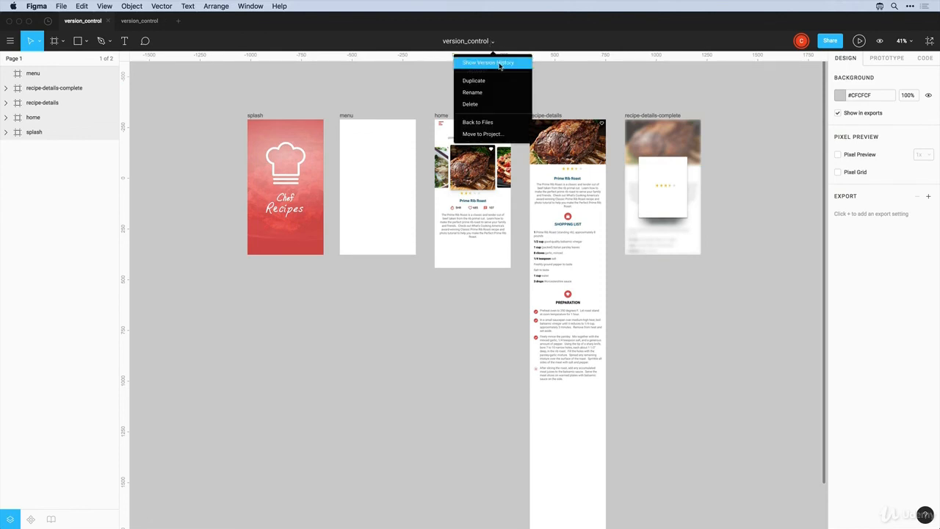
click(502, 65)
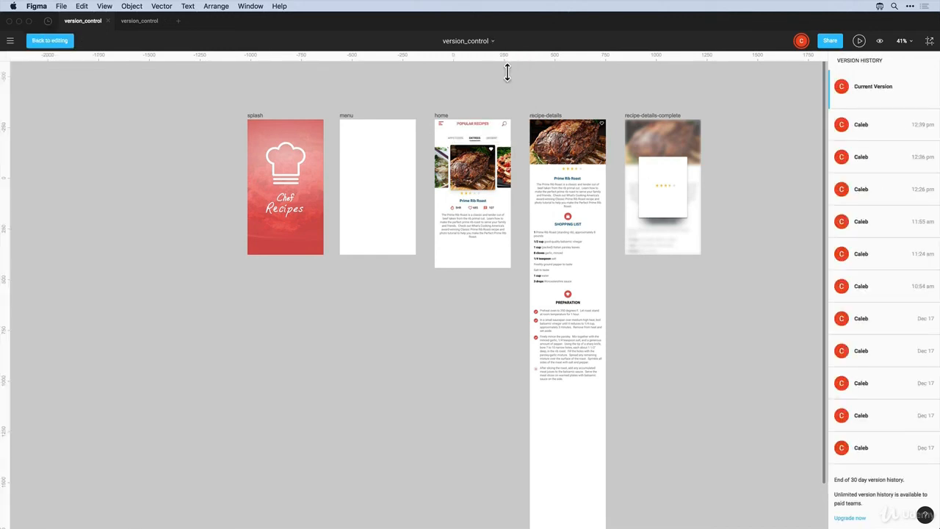
Preview the 12:26 pm, 10:54 am and two Dec 17 versions of the recipe designs
click(61, 7)
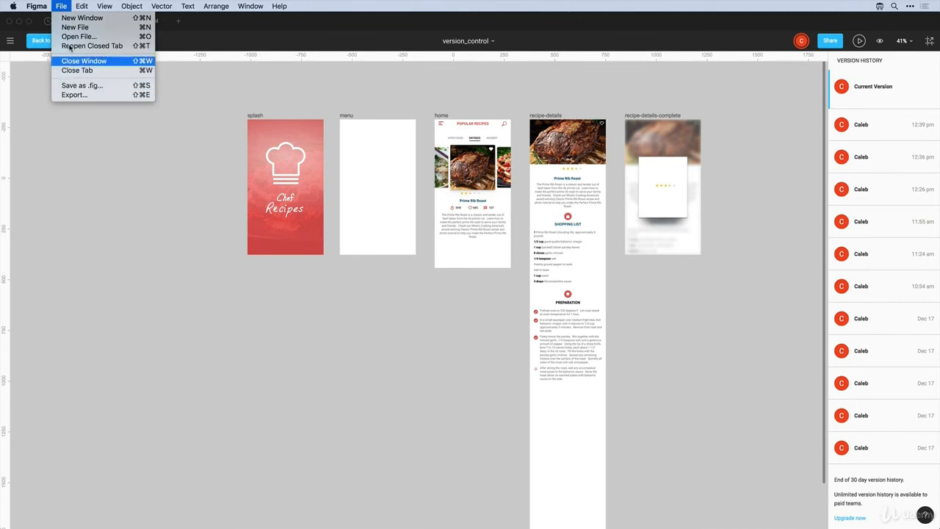
click(62, 7)
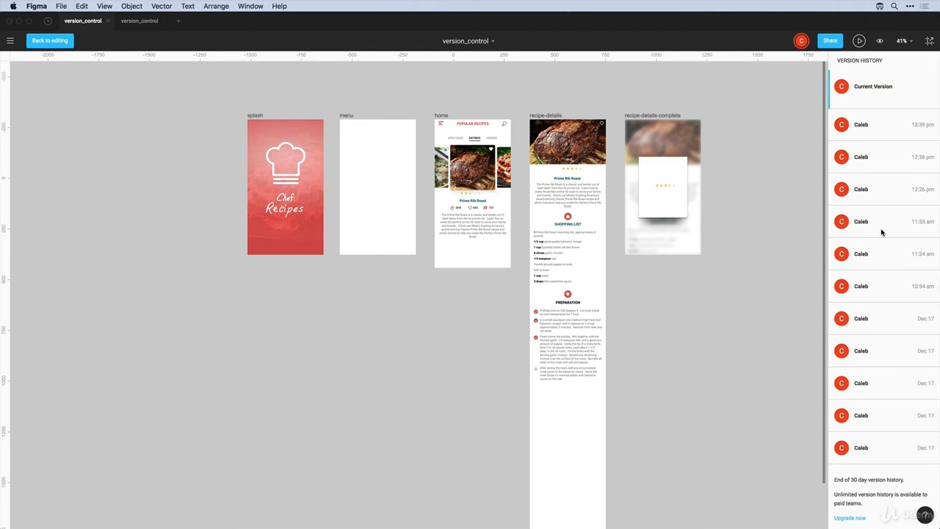
click(904, 191)
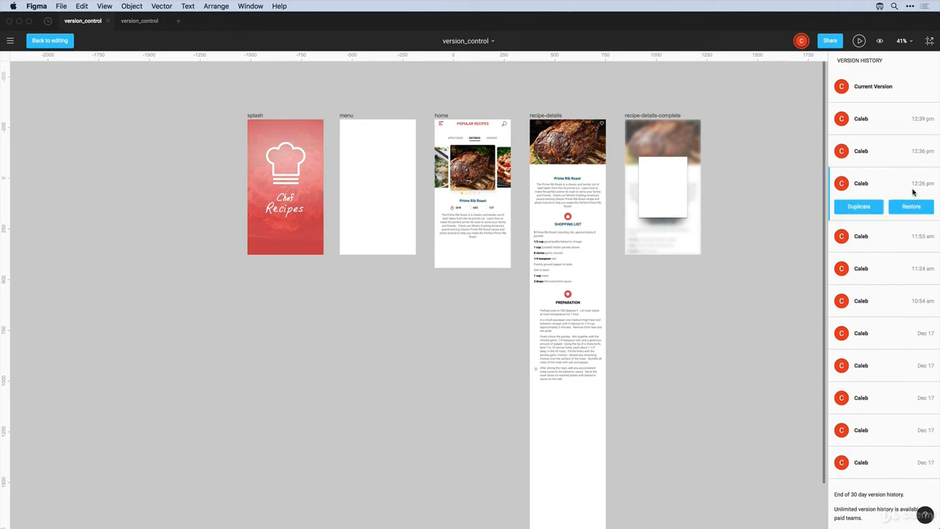
click(882, 302)
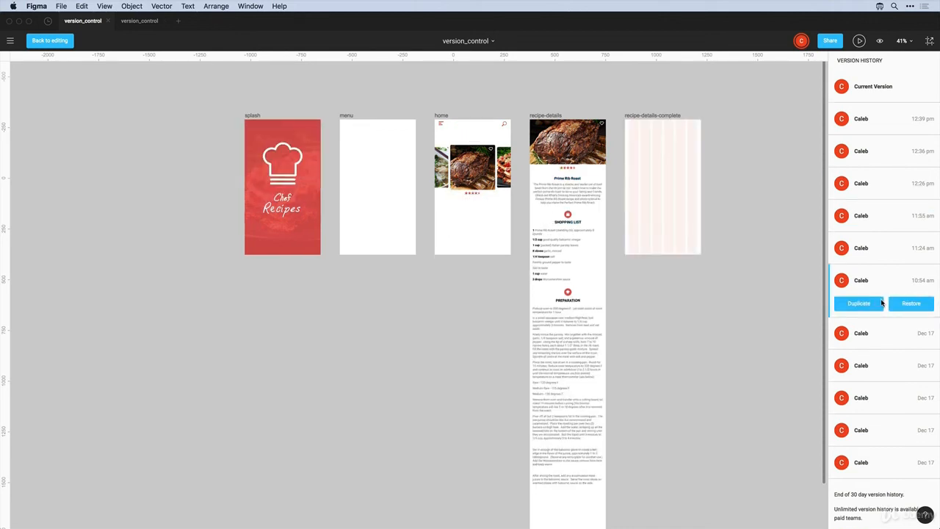
click(875, 364)
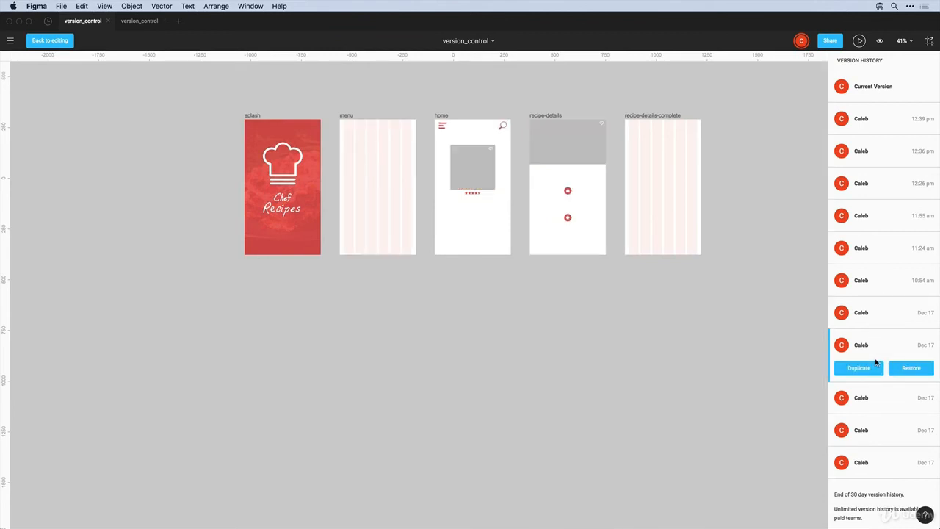
click(882, 313)
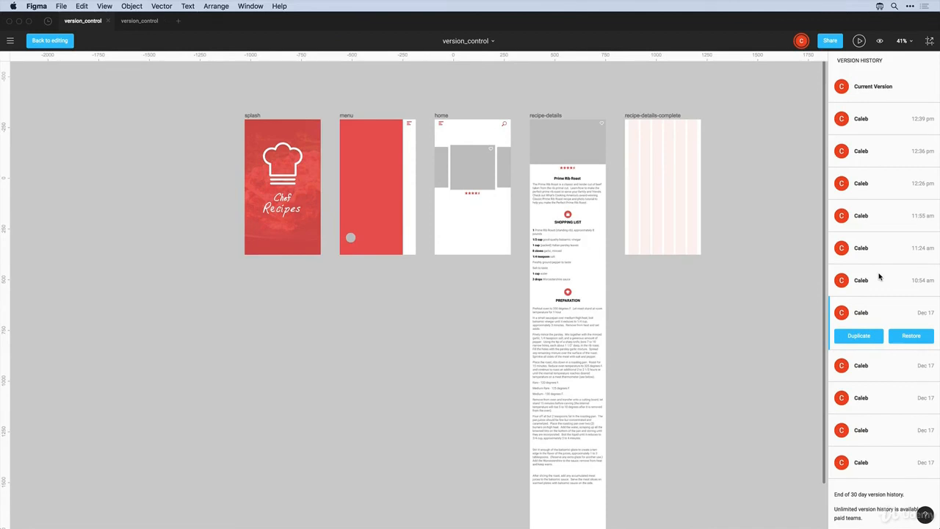
click(879, 276)
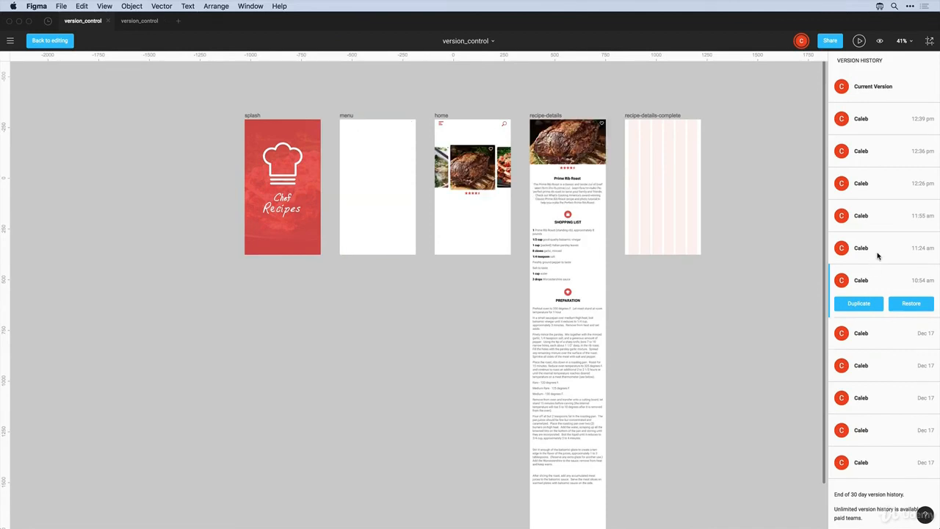
key(space)
drag(565, 151, 562, 149)
scroll(561, 147, right, 3)
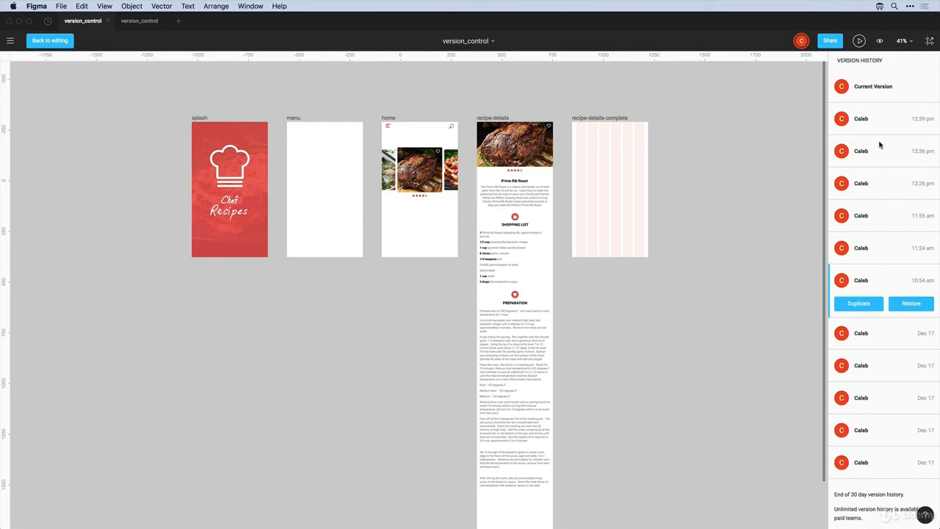
Return to Current Version, view the 12:39 pm version, then go Back to editing
click(874, 92)
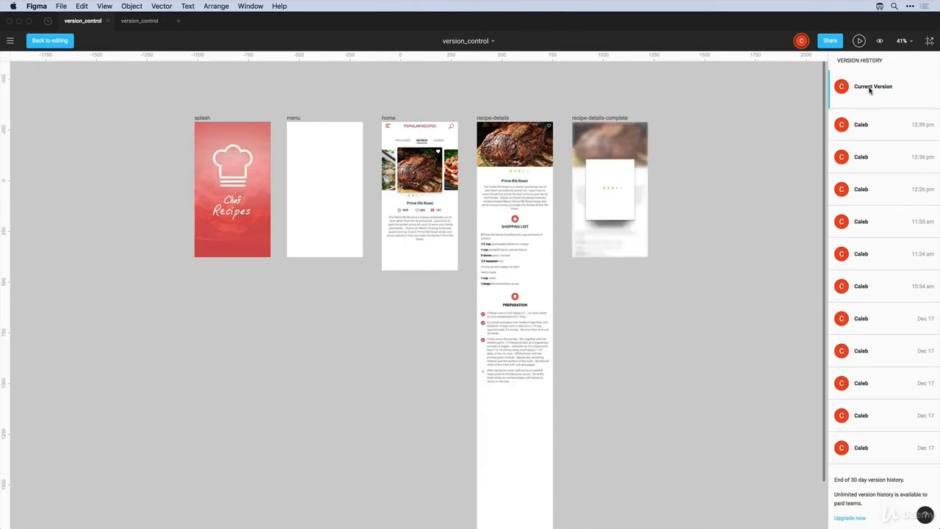
click(868, 126)
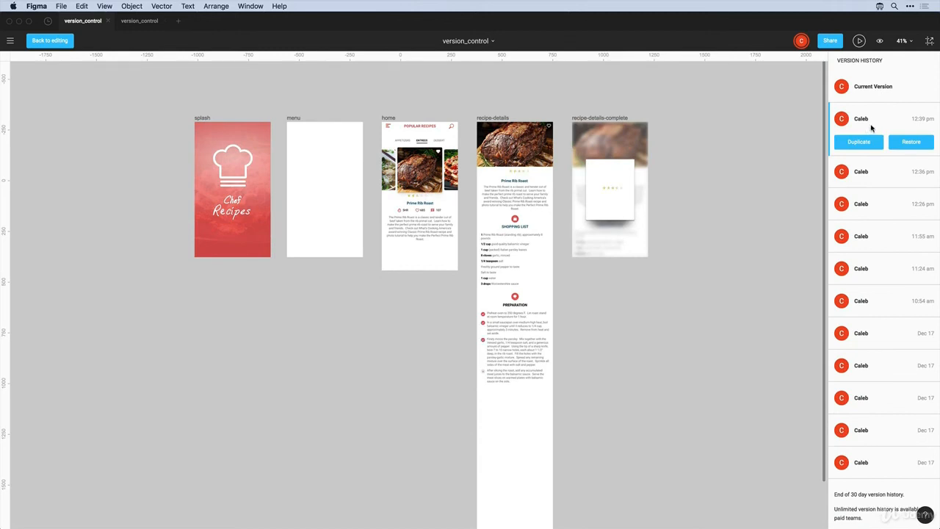
scroll(871, 145, down, 1)
scroll(867, 184, down, 2)
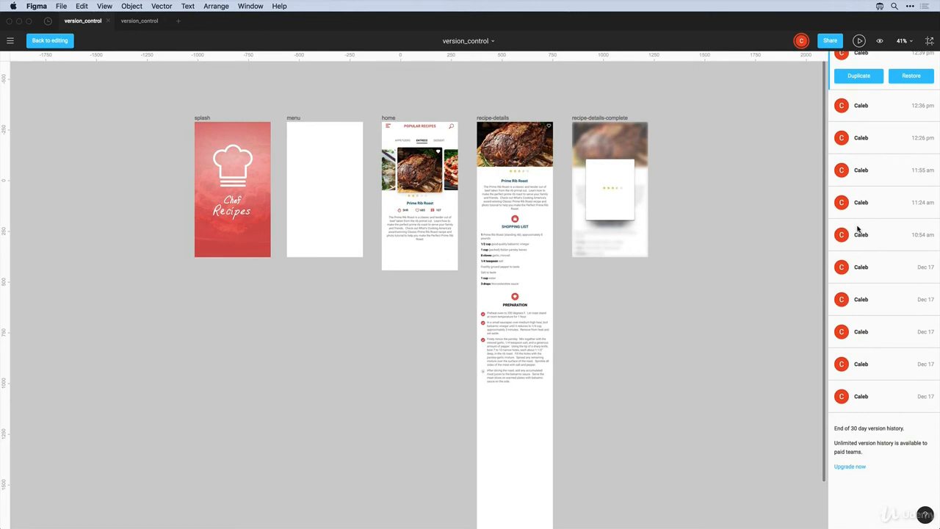
scroll(875, 198, up, 3)
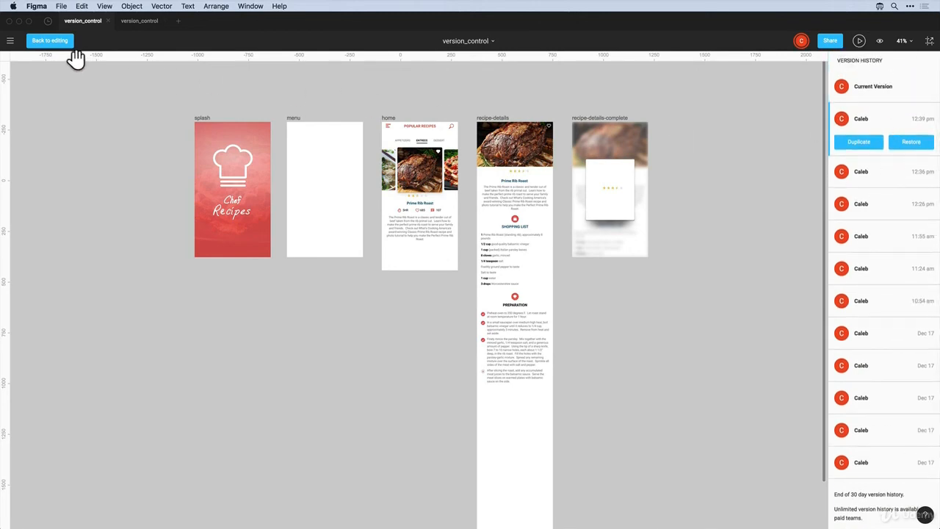
click(64, 42)
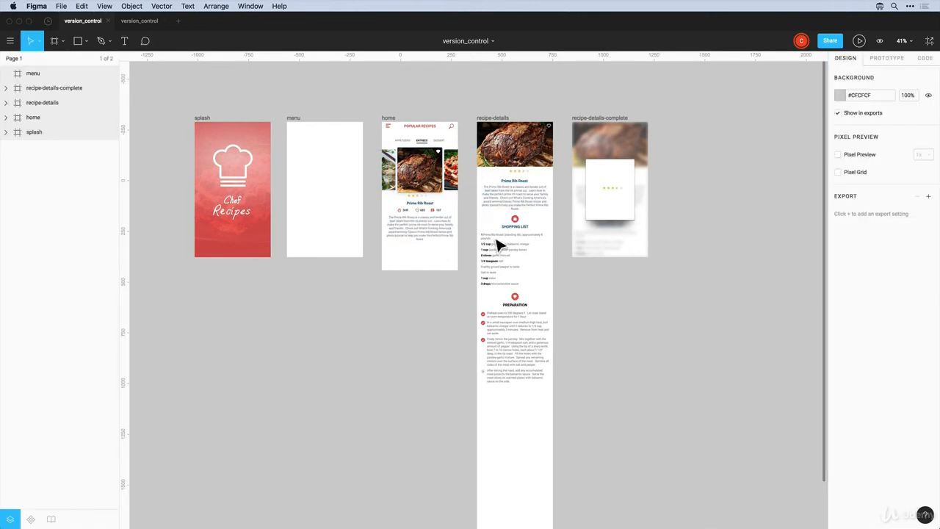